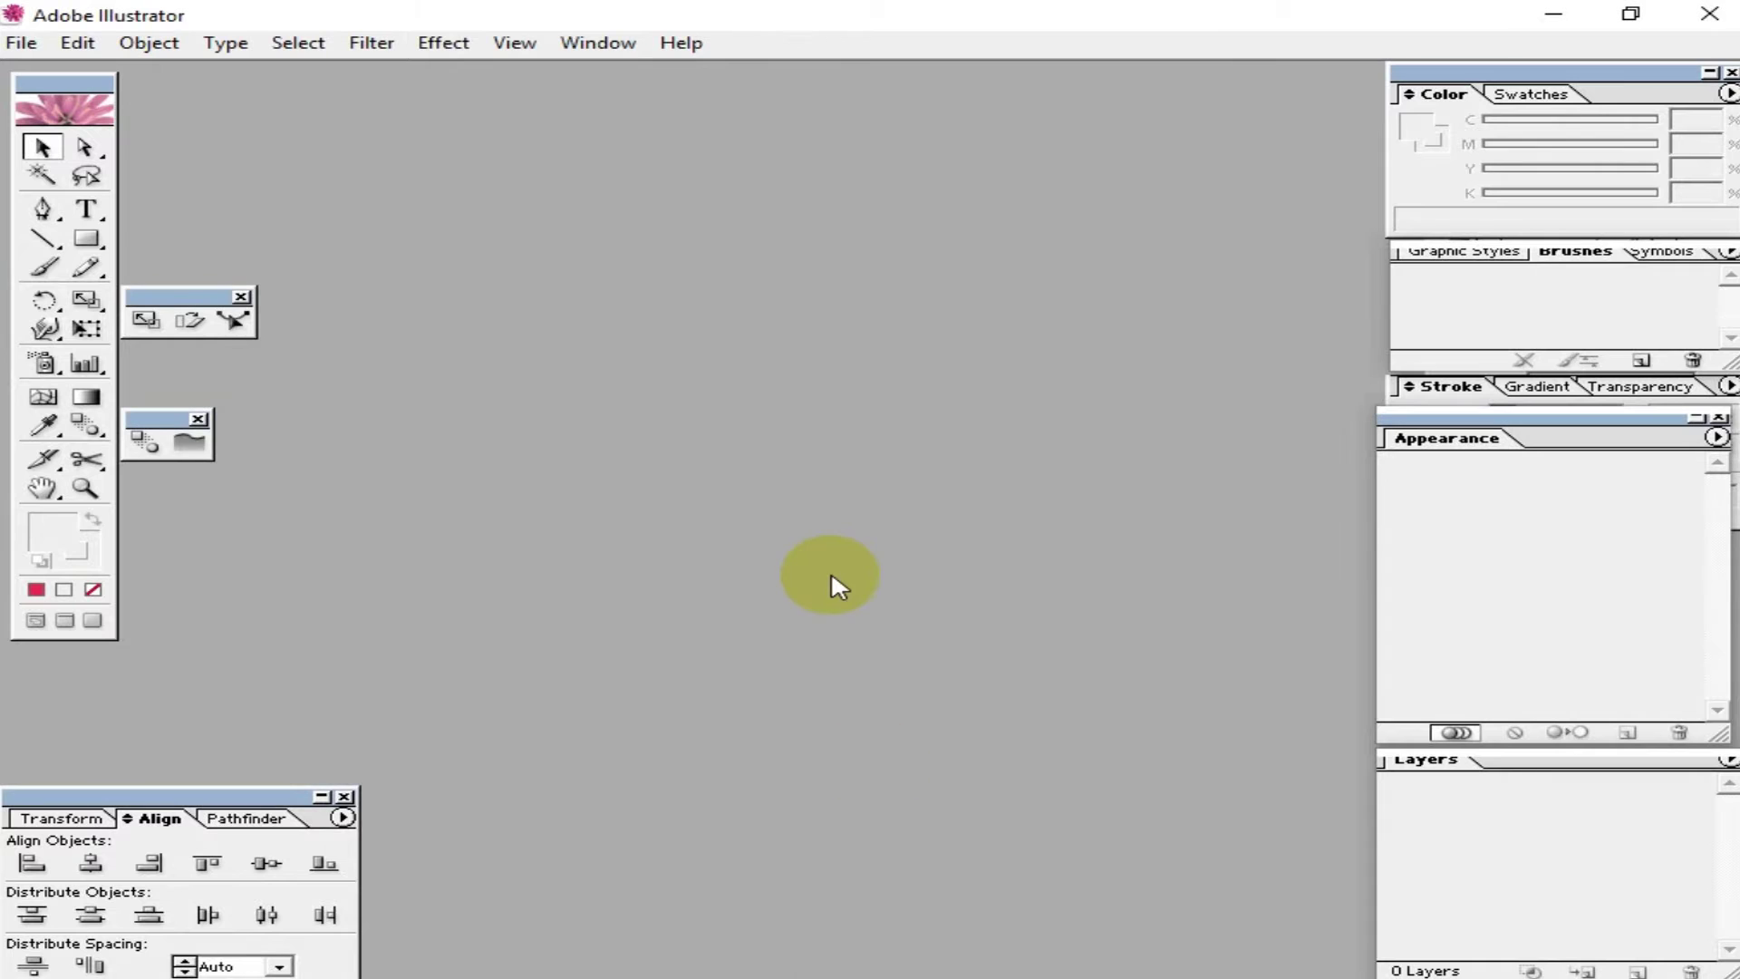
Step: Create a new CMYK book-cover document and maximize its window
left_click(41, 46)
left_click(692, 175)
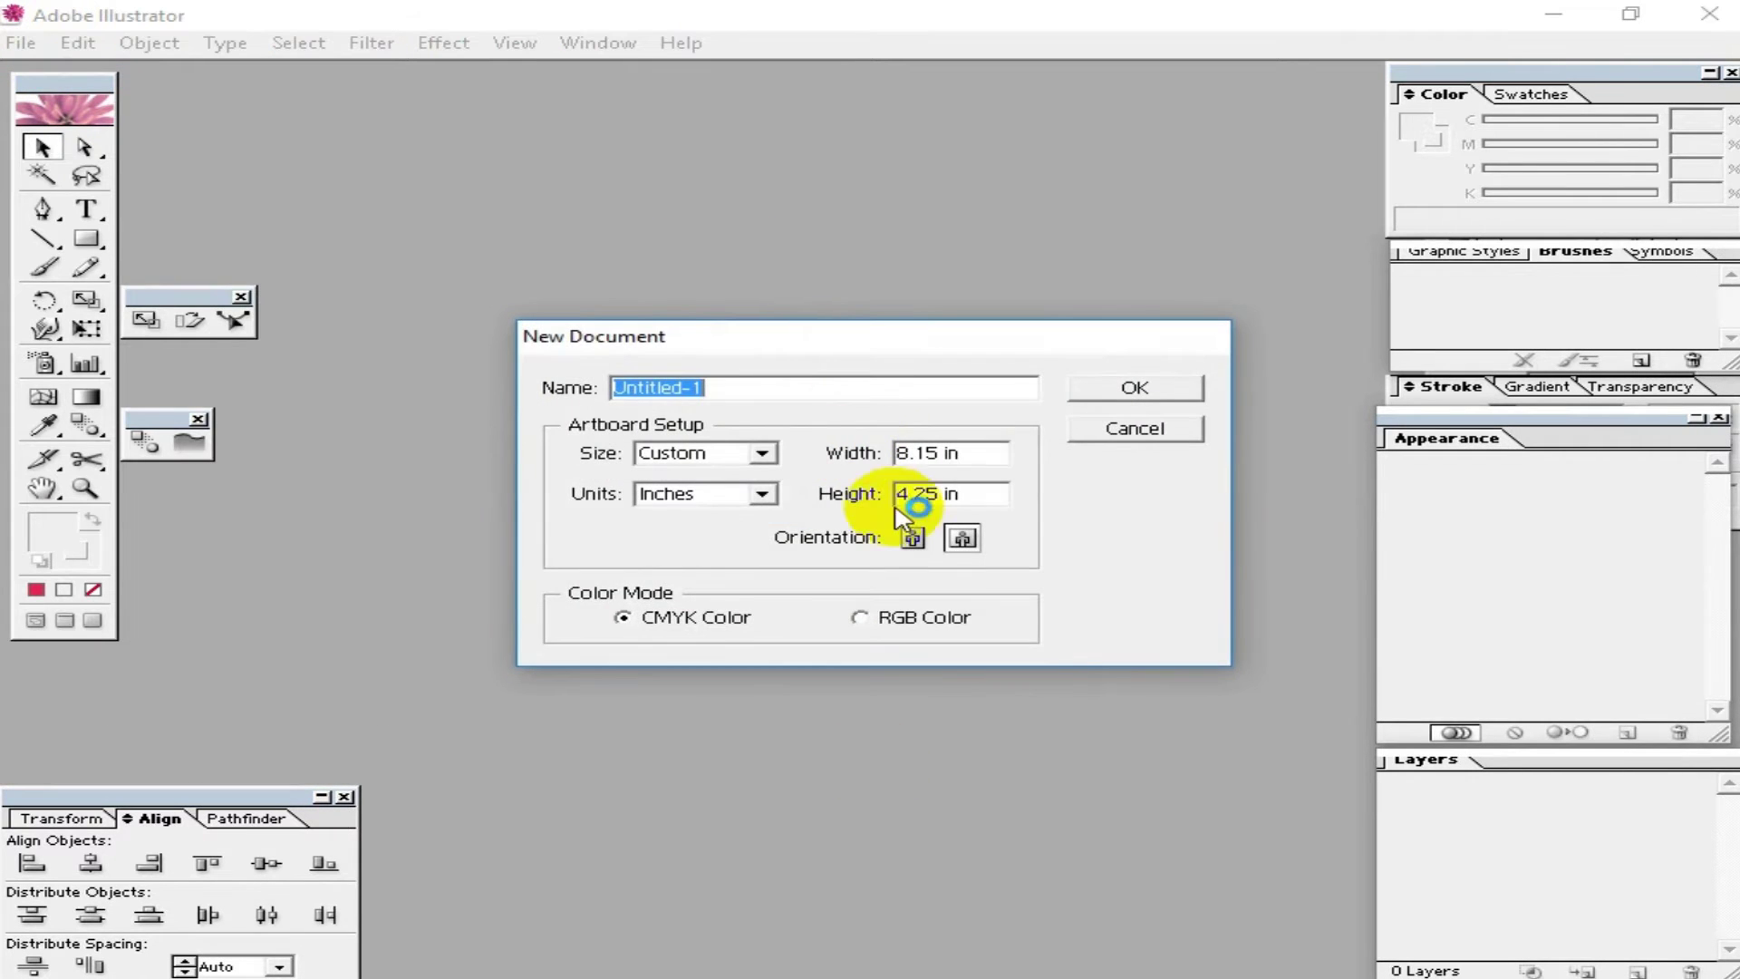
left_click(1140, 390)
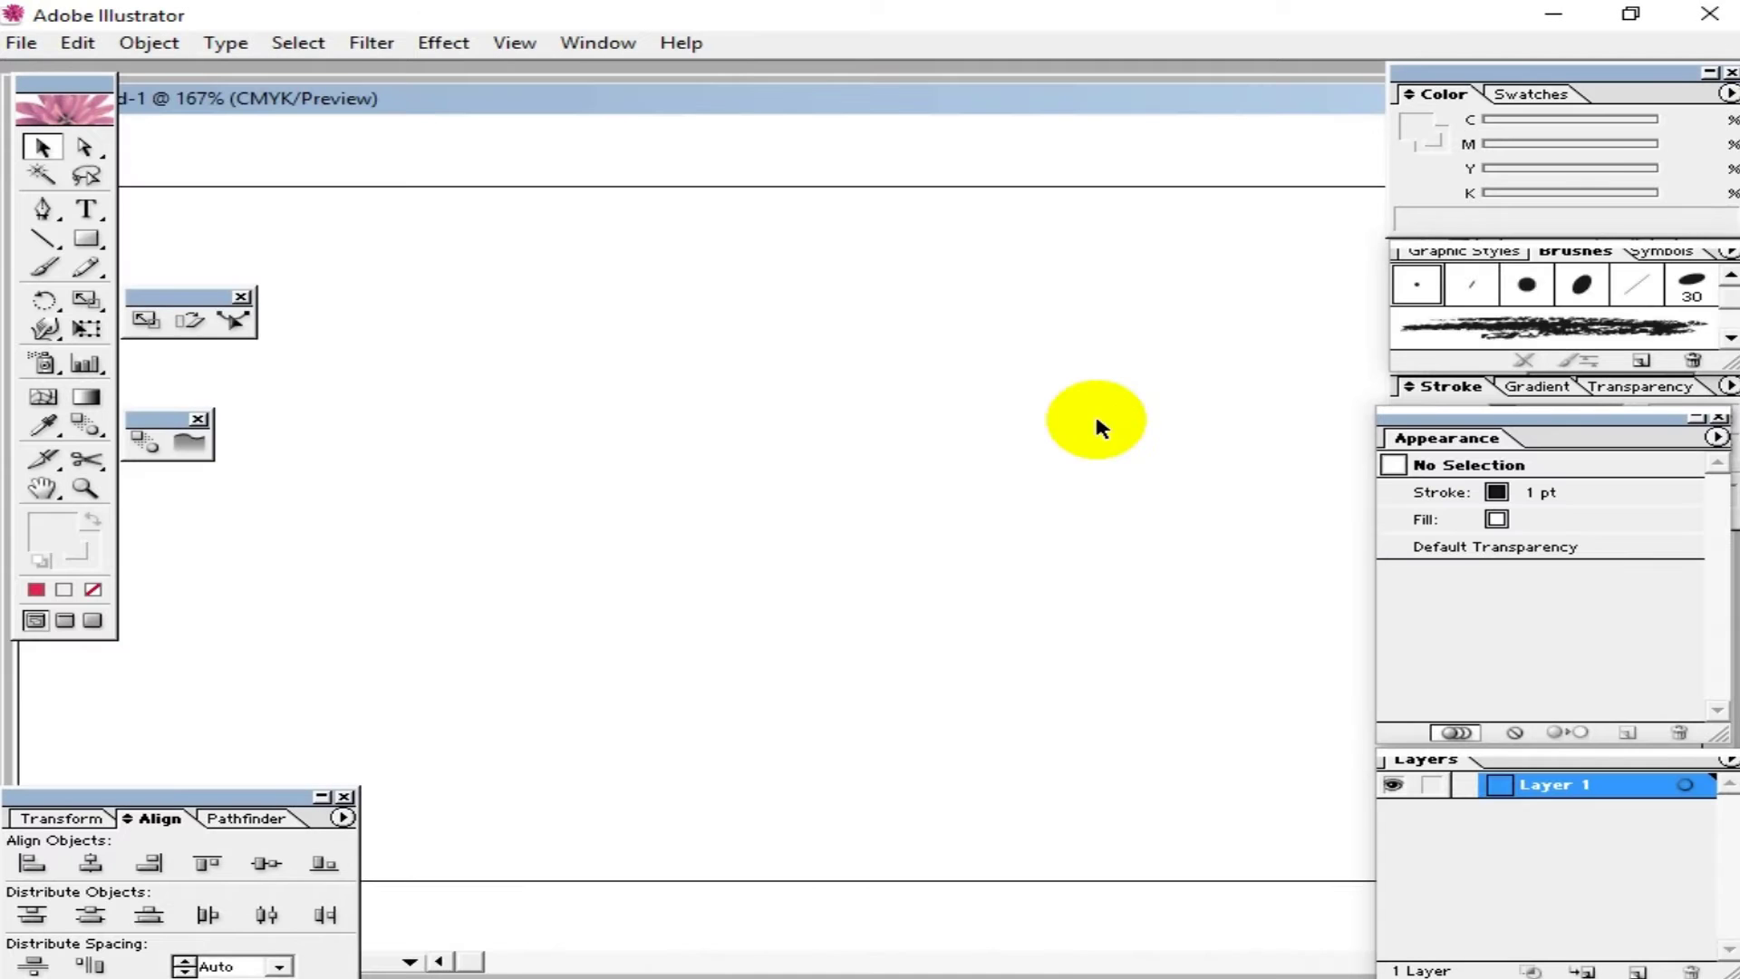
left_click(1006, 99)
double_click(1006, 100)
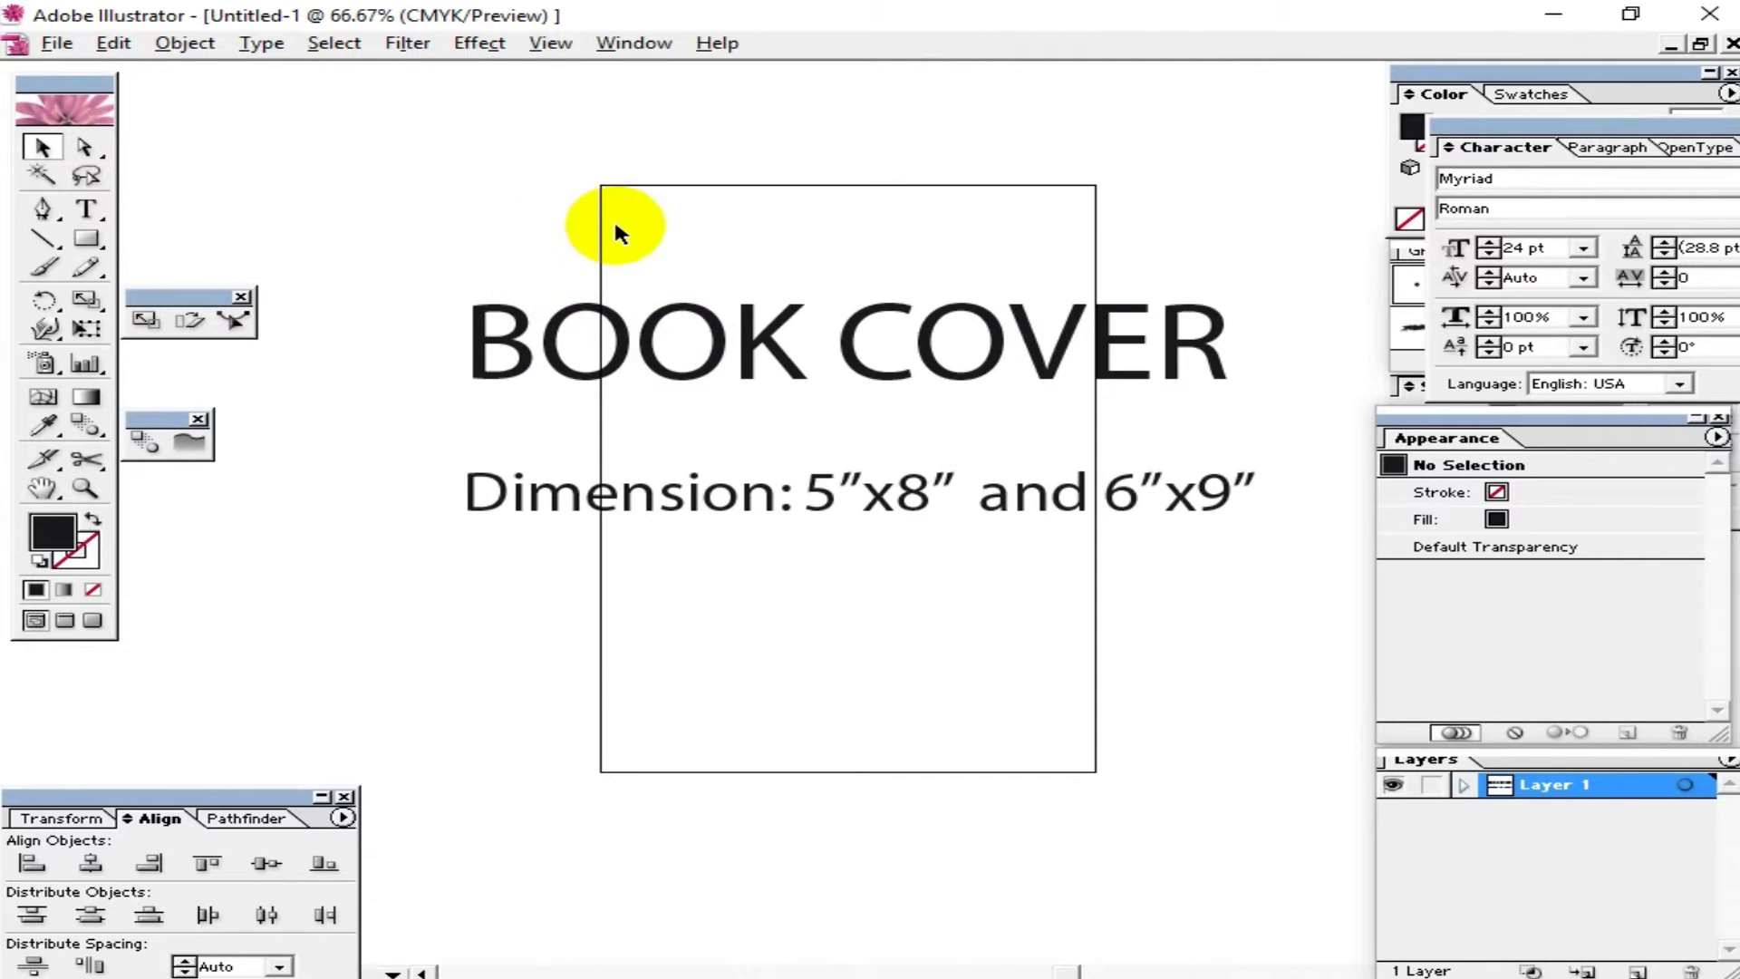
mouse_move(603, 185)
left_mouse_down()
mouse_move(1095, 778)
mouse_move(1094, 761)
left_mouse_up()
left_click(1089, 757)
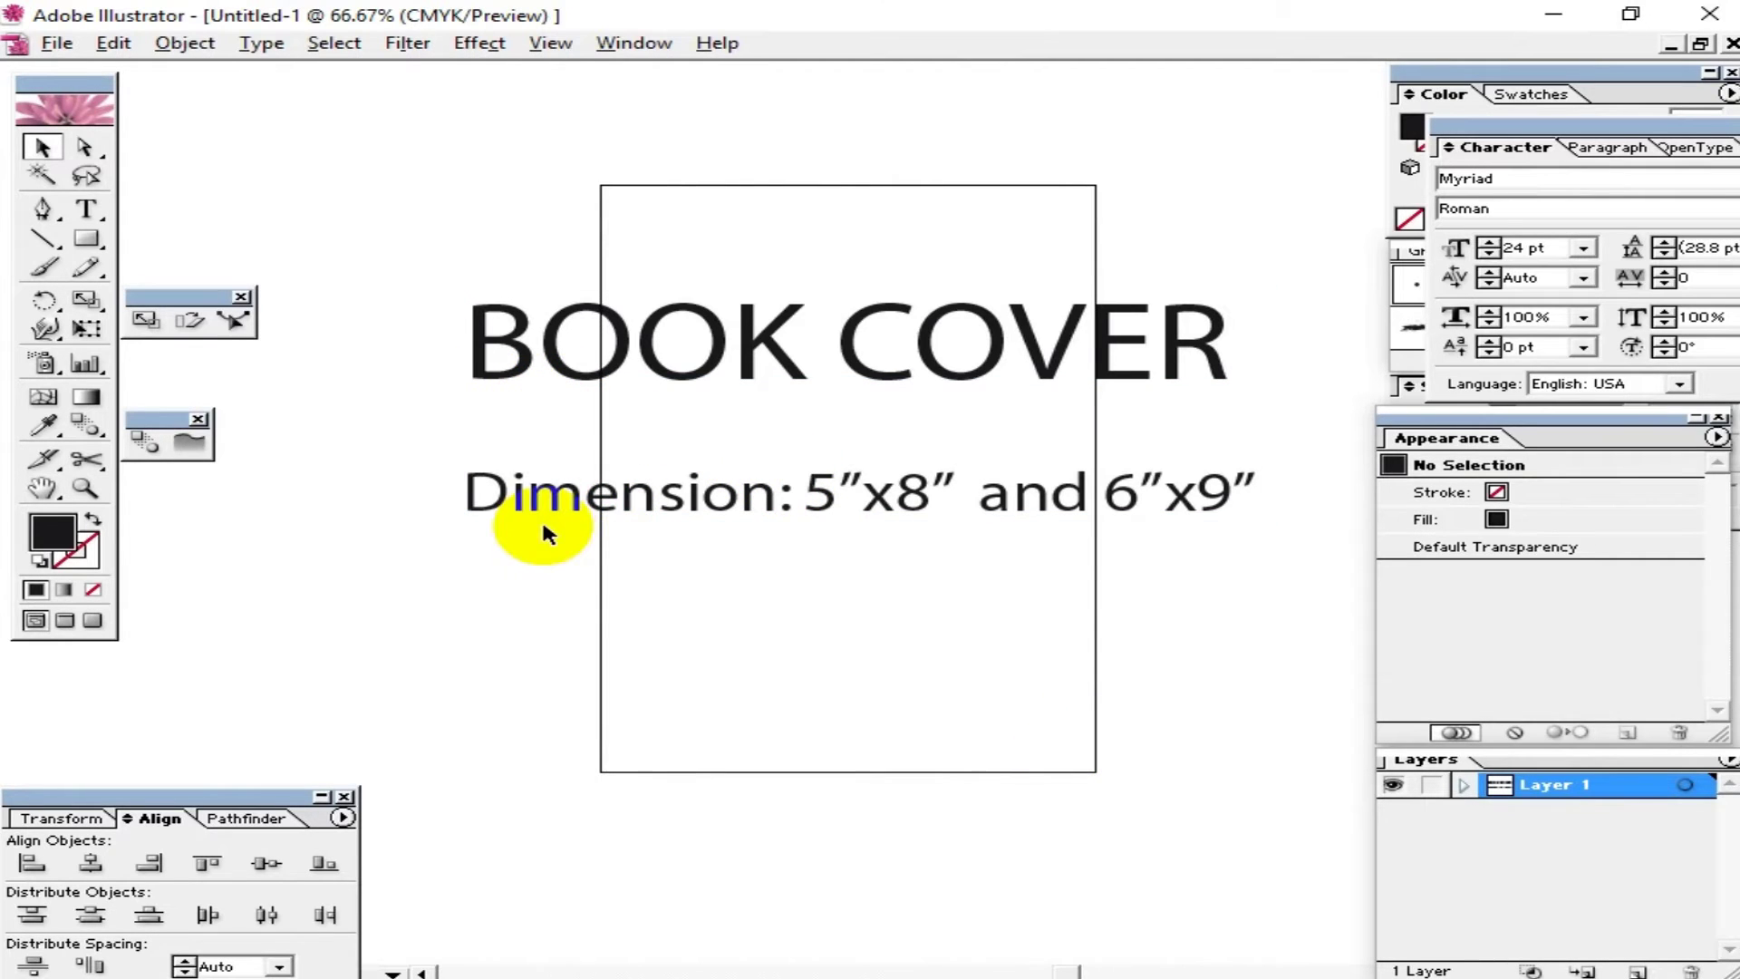
key("t")
left_click(600, 498)
mouse_move(462, 495)
left_mouse_down()
mouse_move(788, 498)
mouse_move(699, 496)
left_mouse_up()
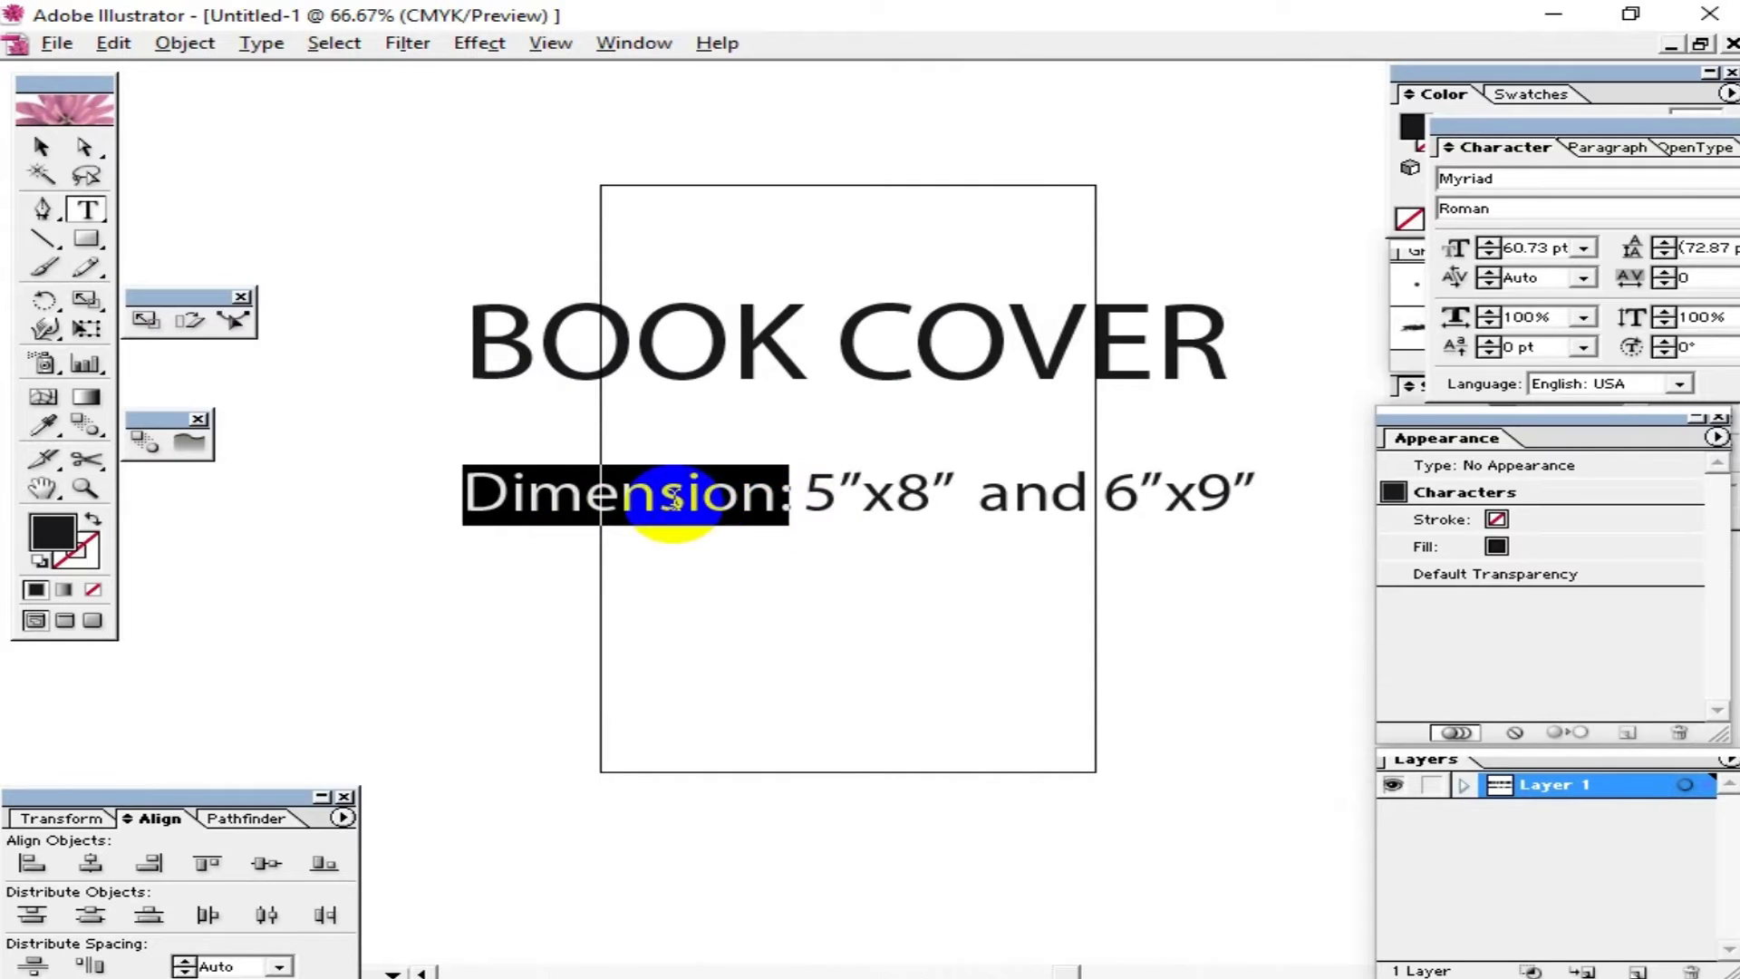
left_click_drag(464, 497, 782, 503)
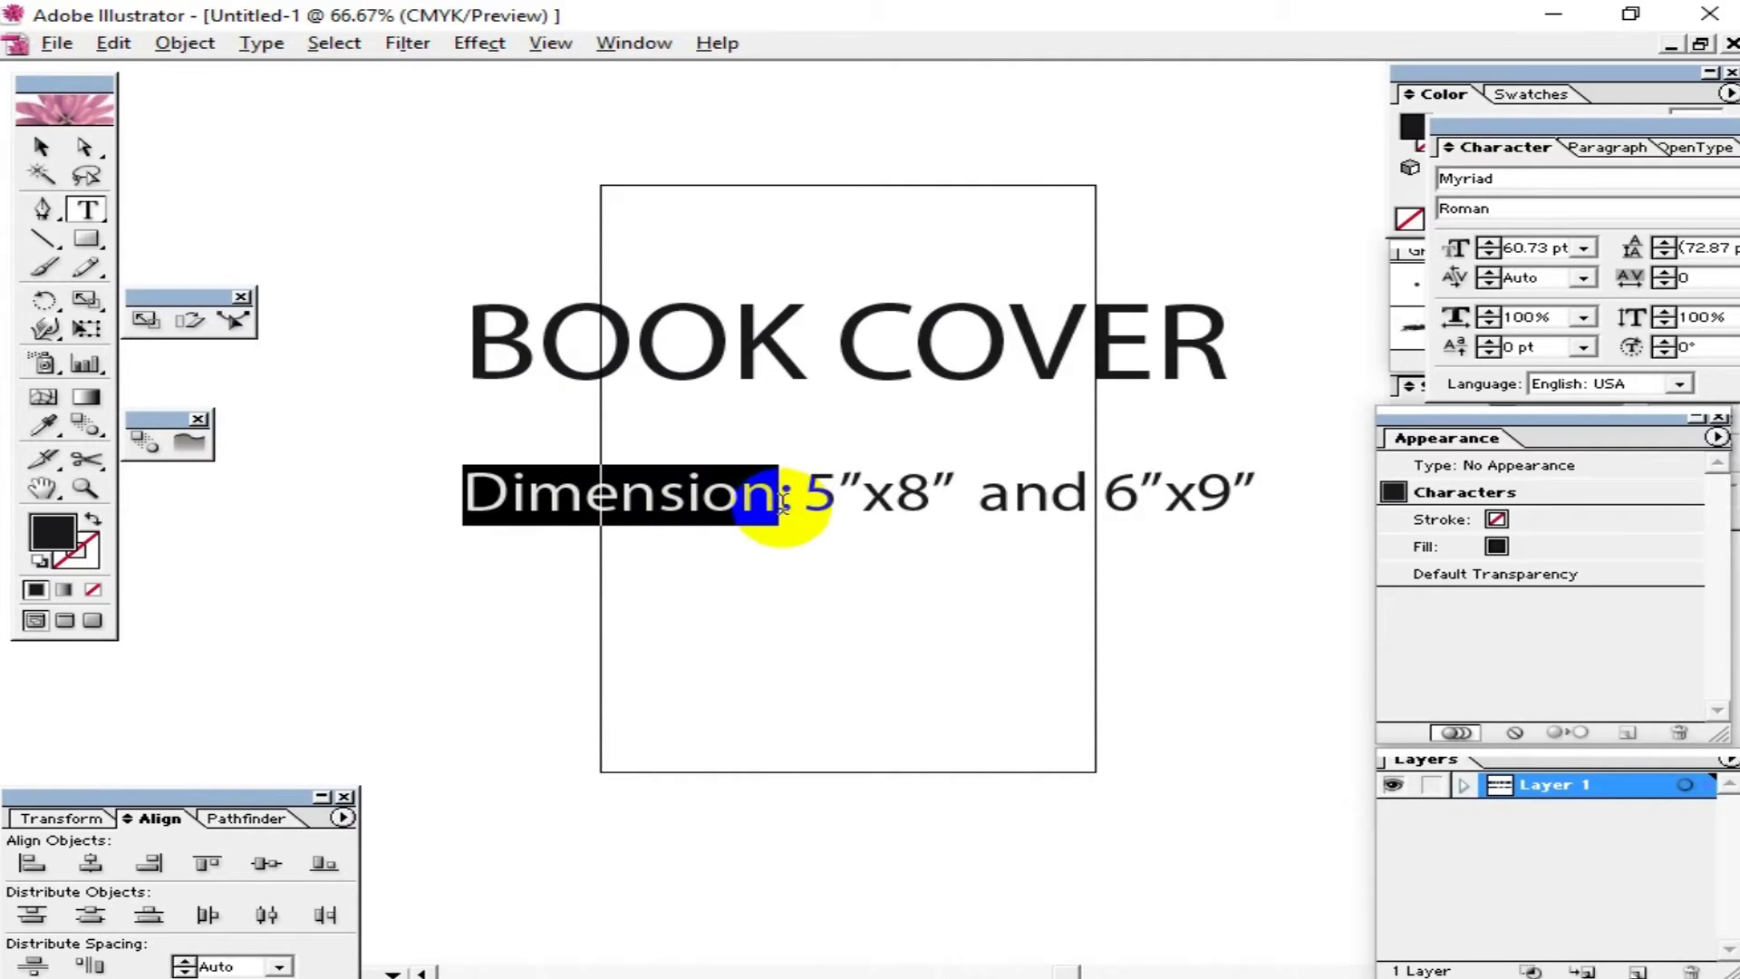
left_click(782, 501)
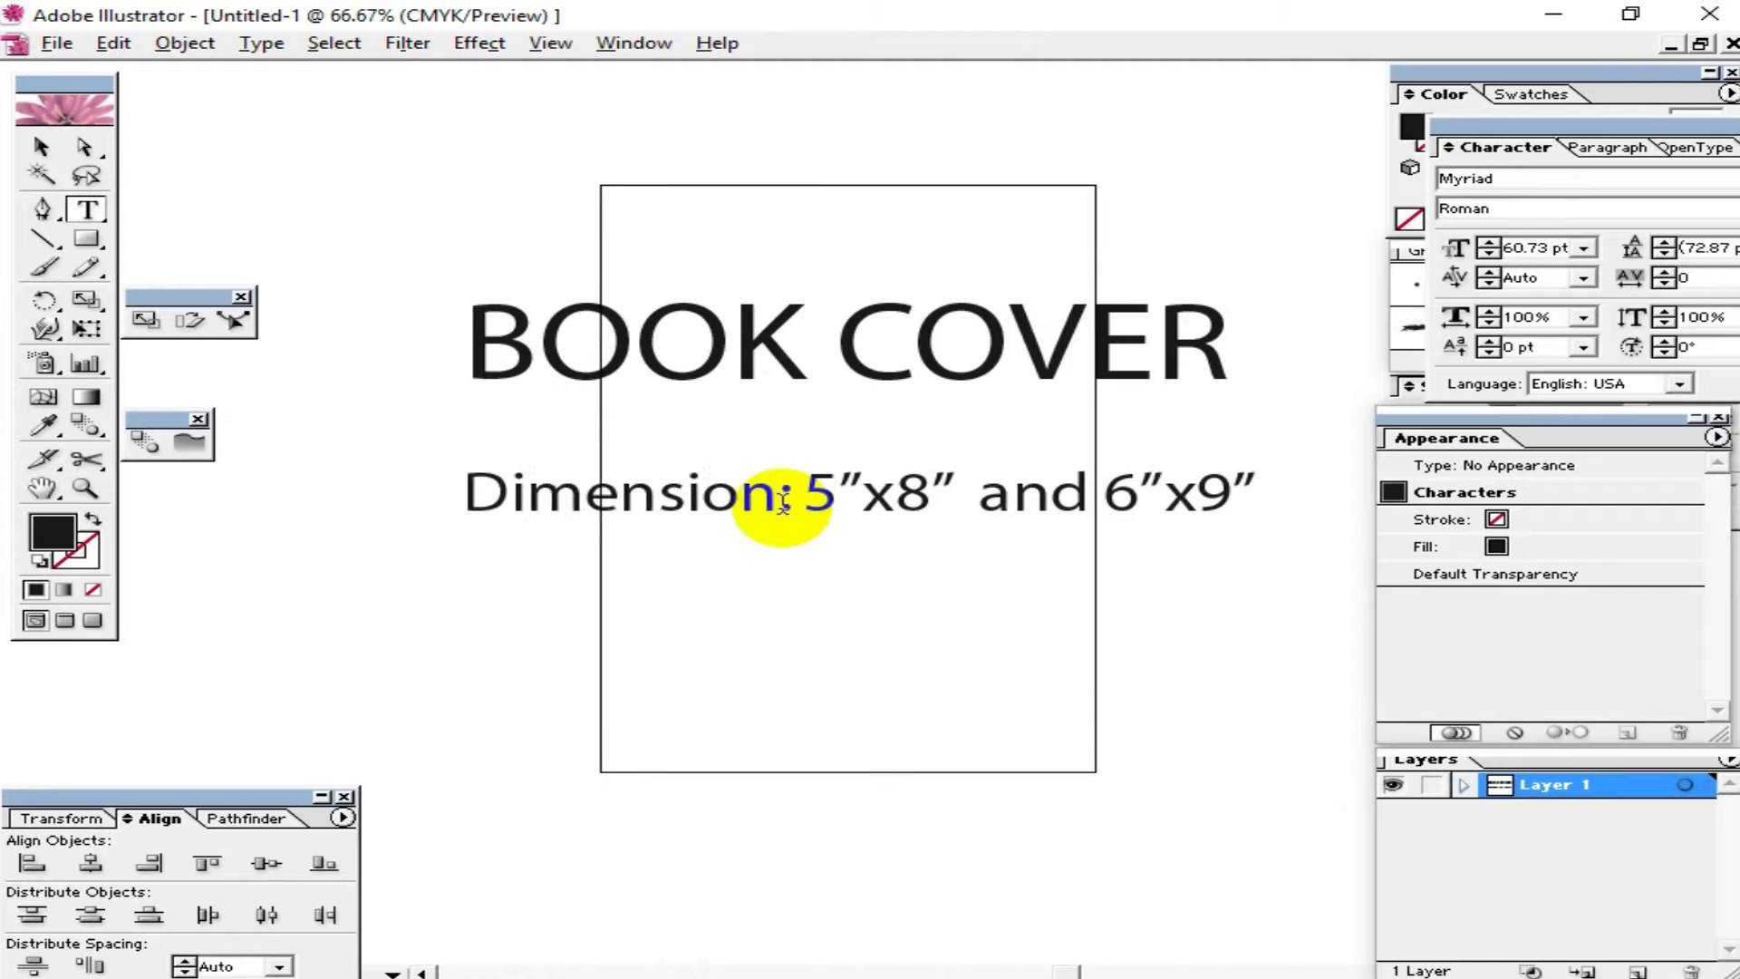
mouse_move(778, 501)
left_mouse_down()
mouse_move(390, 490)
mouse_move(800, 512)
mouse_move(952, 497)
left_mouse_up()
left_click(589, 496)
left_click(801, 512)
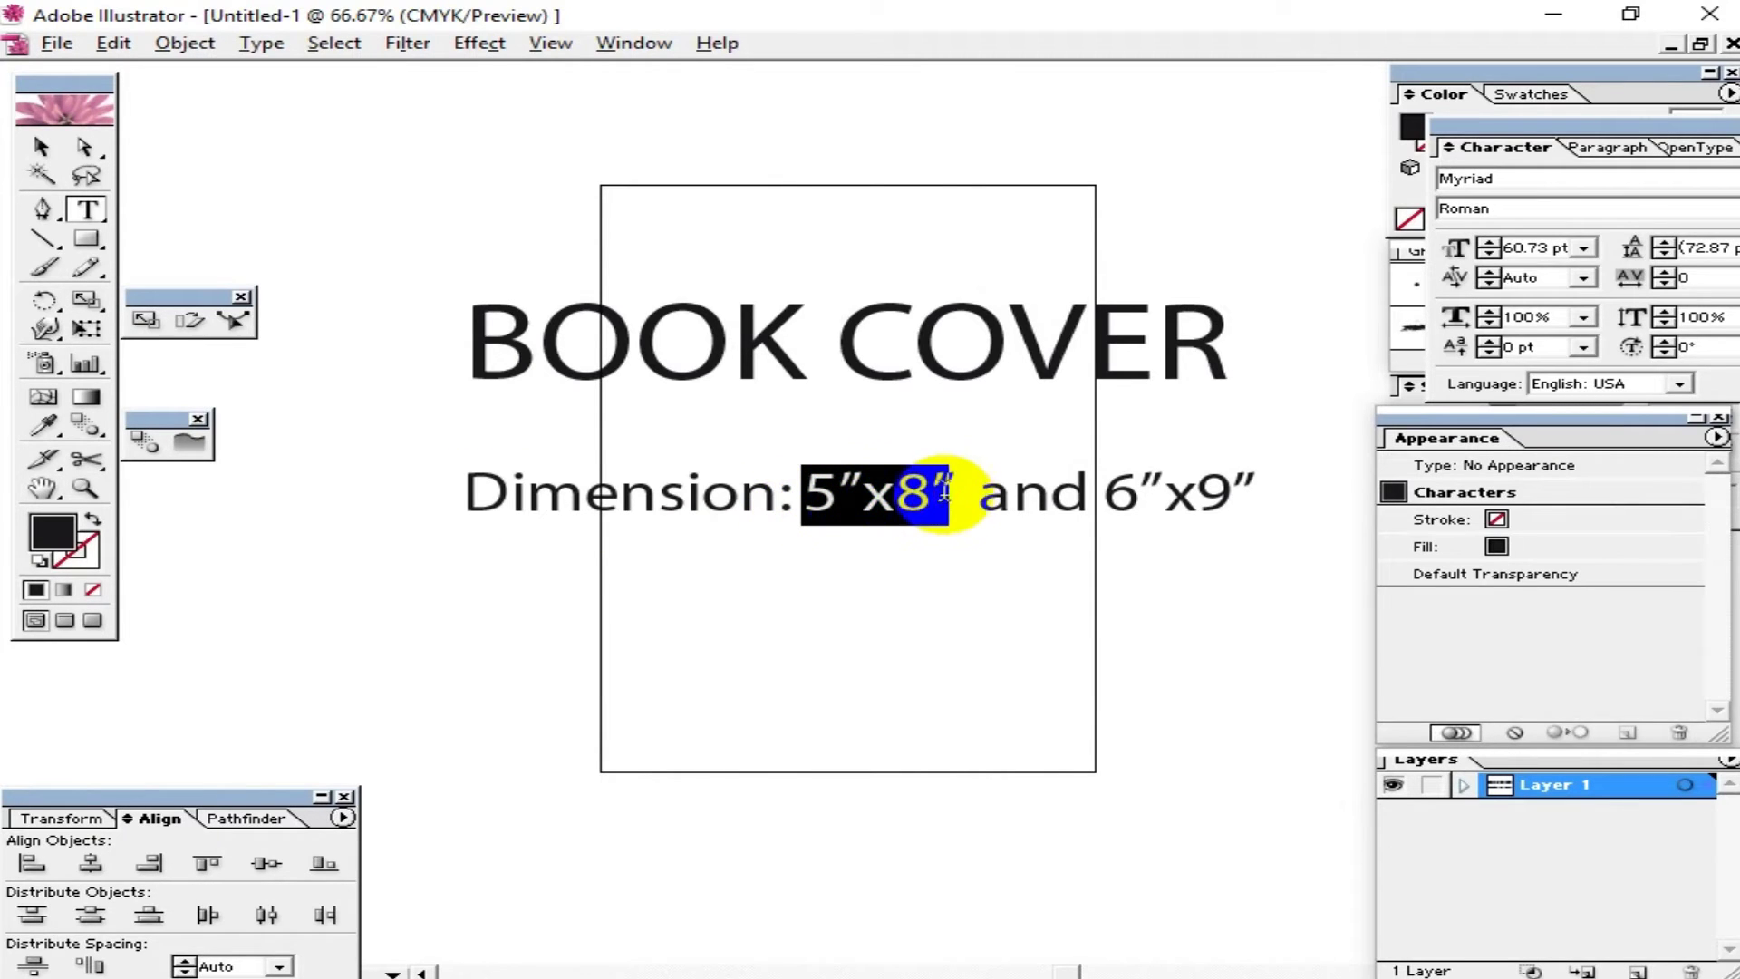
left_click(806, 503)
left_click_drag(813, 508, 868, 499)
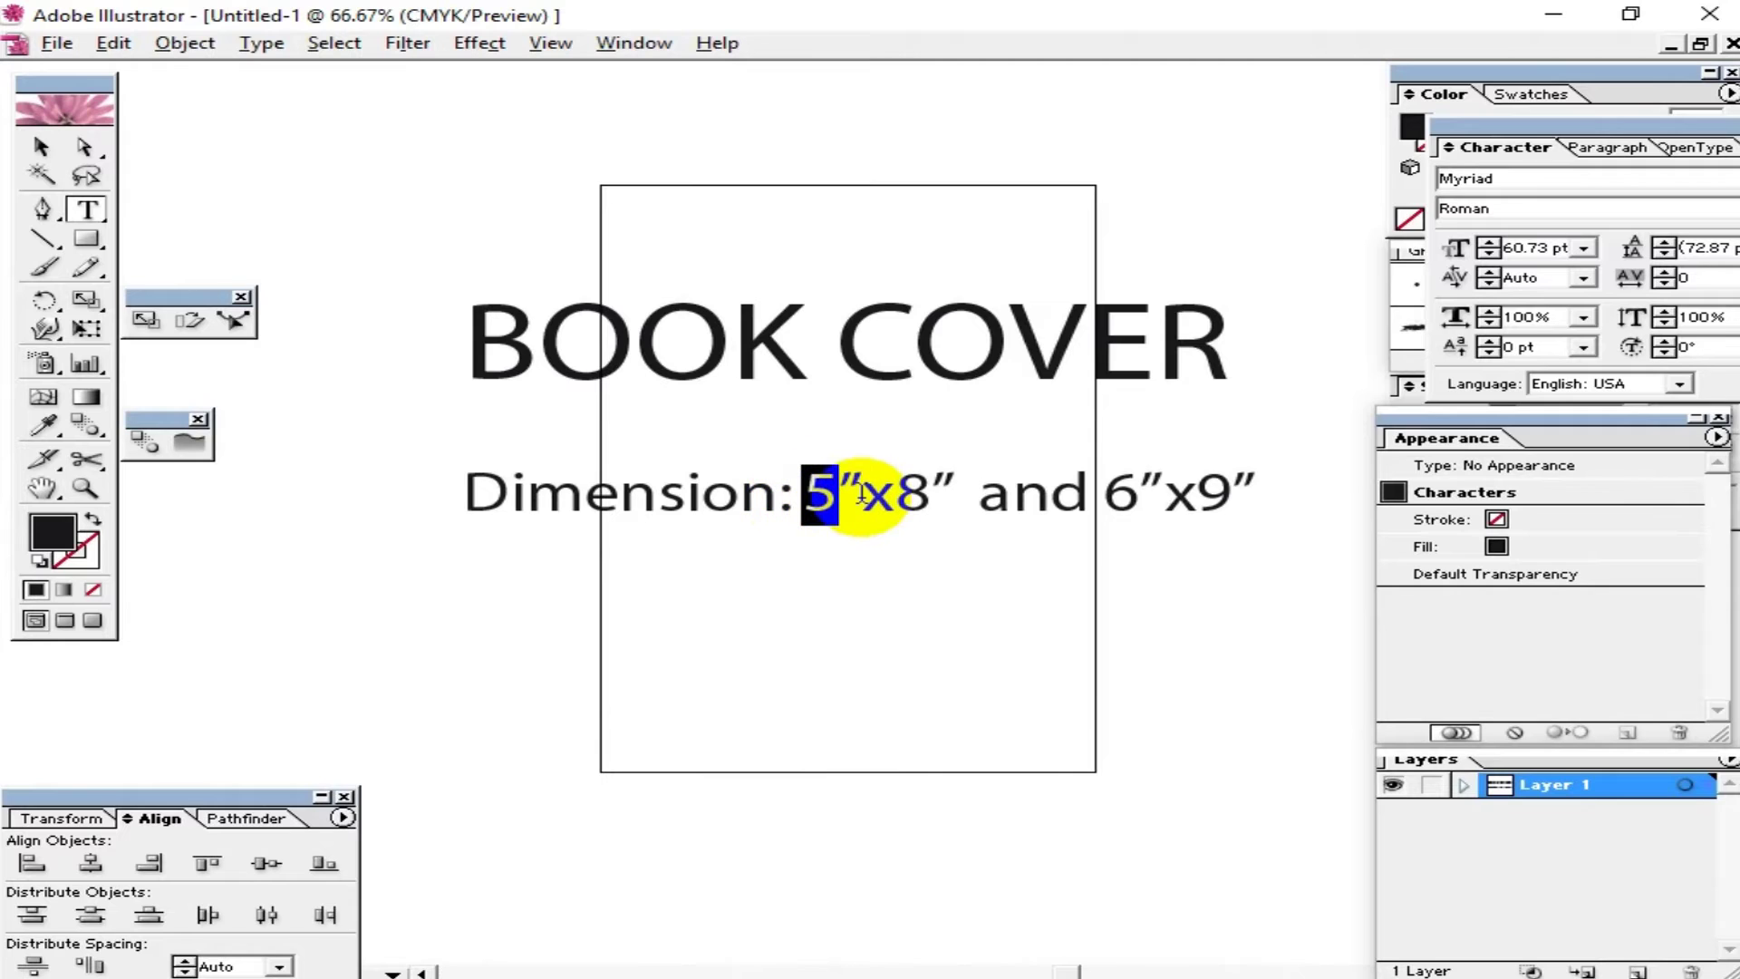
left_click_drag(896, 497, 962, 500)
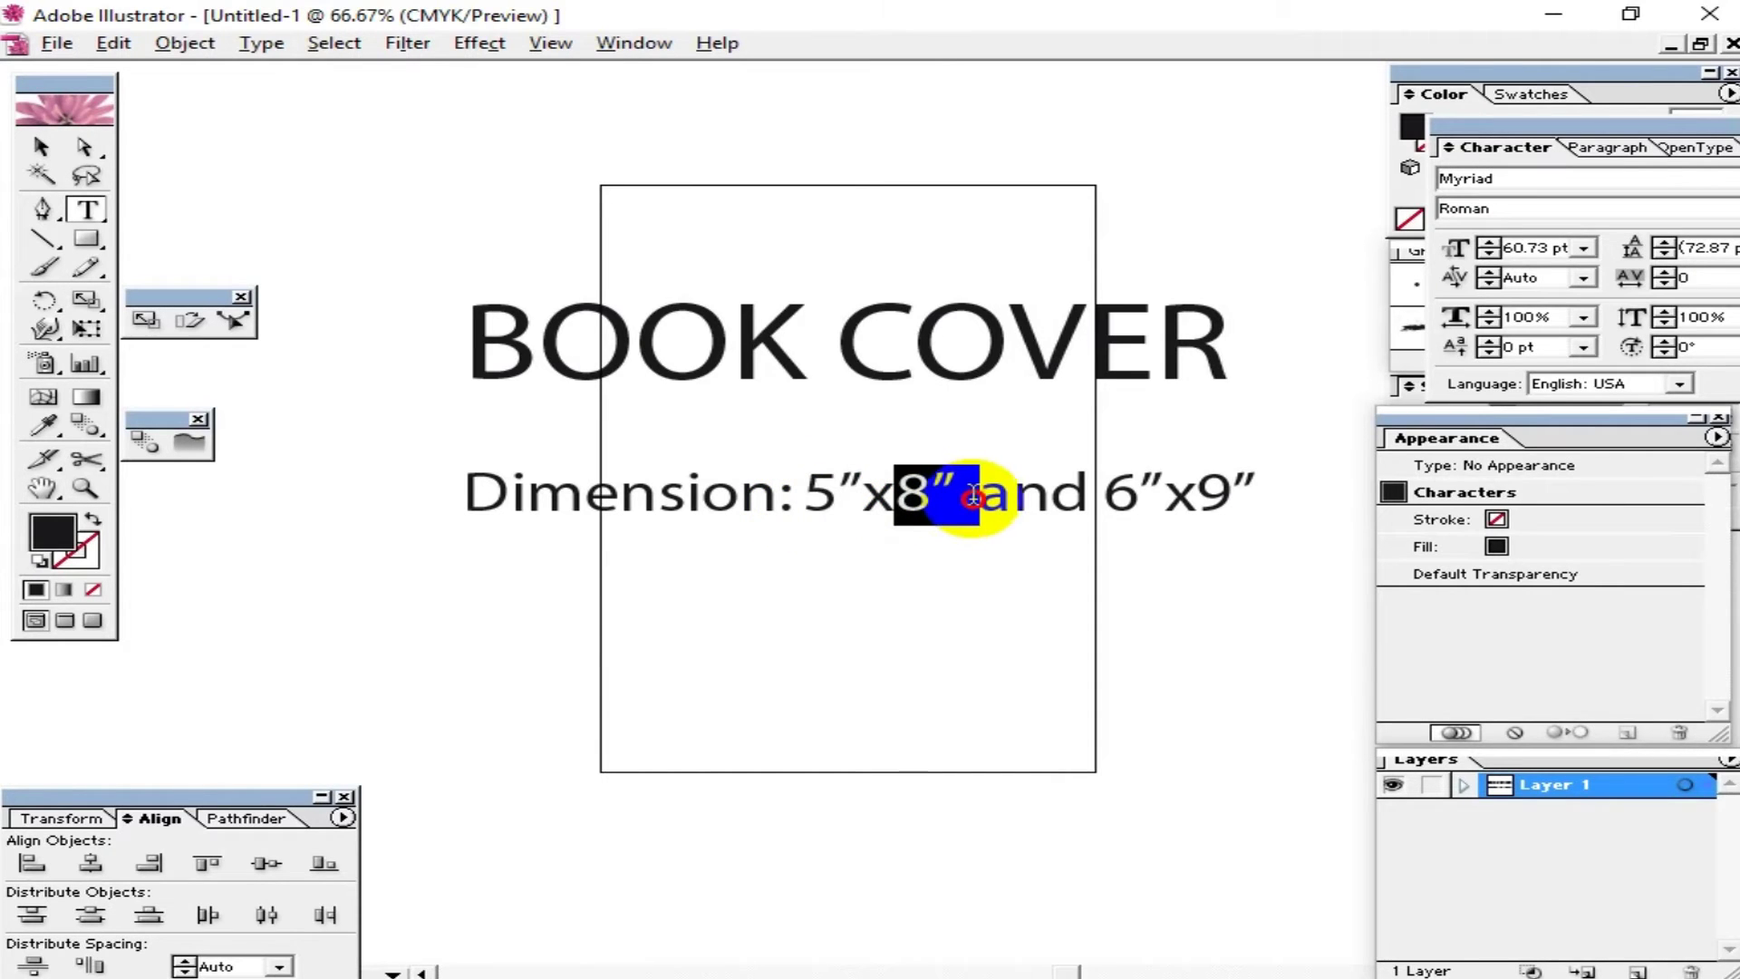
left_click(959, 535)
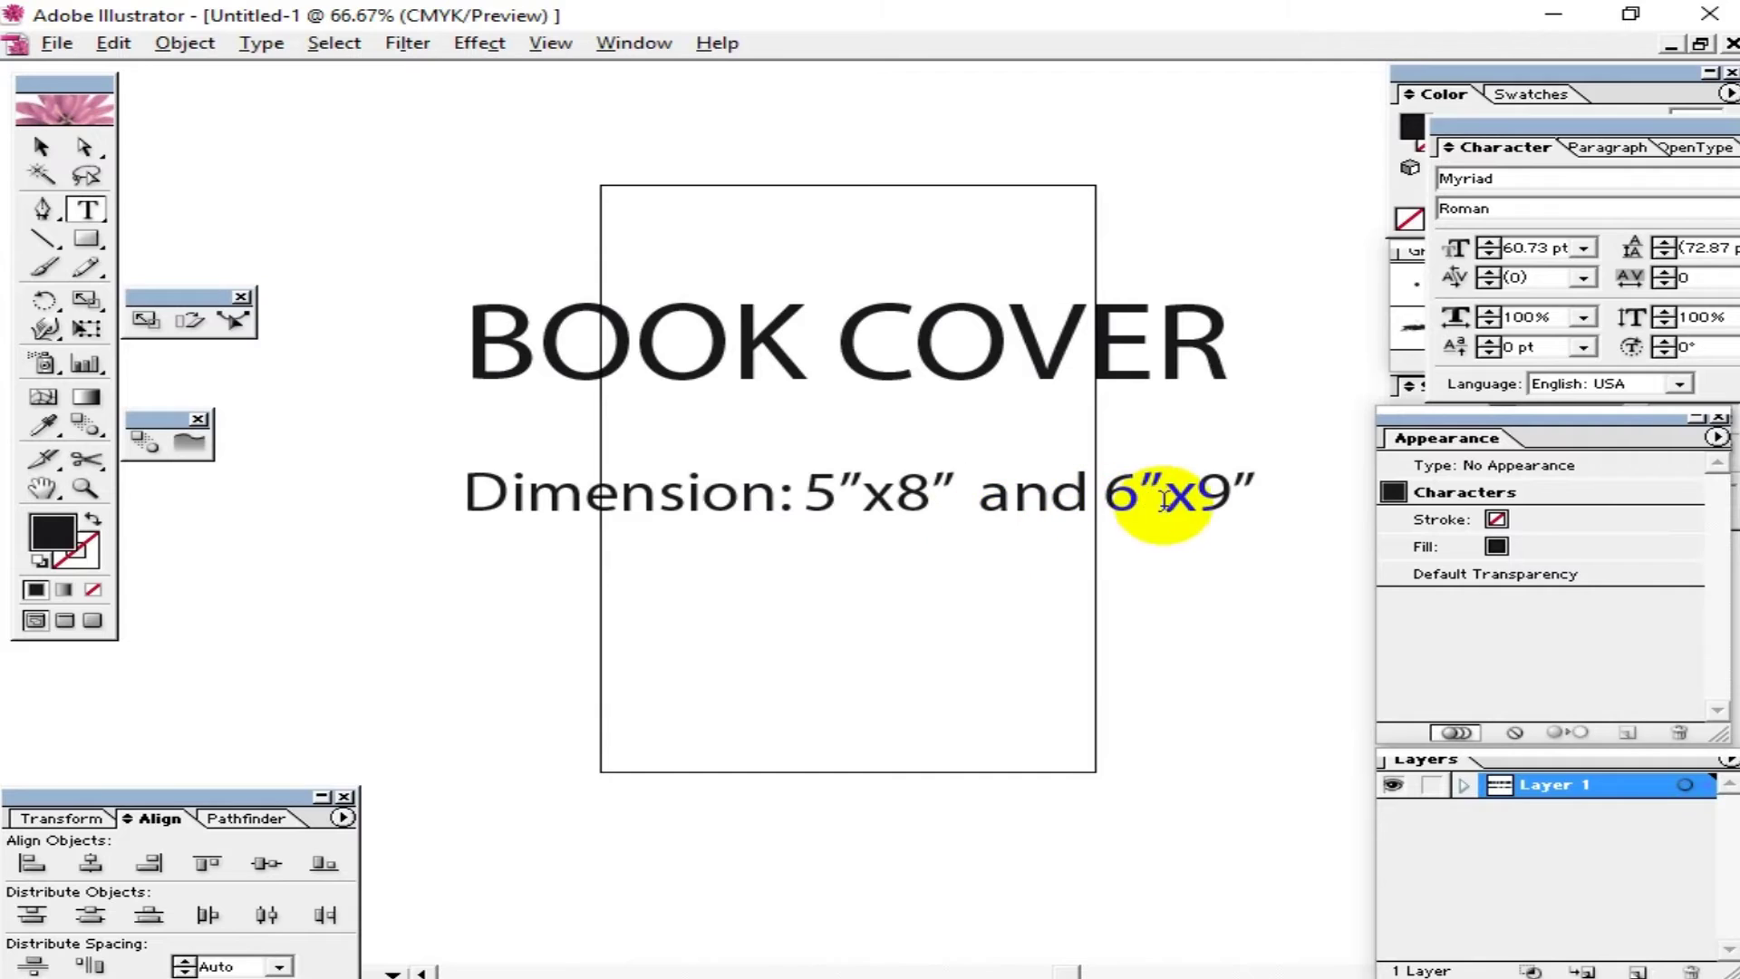
left_click_drag(1124, 499, 1258, 498)
left_click(1106, 505)
left_click(1194, 499)
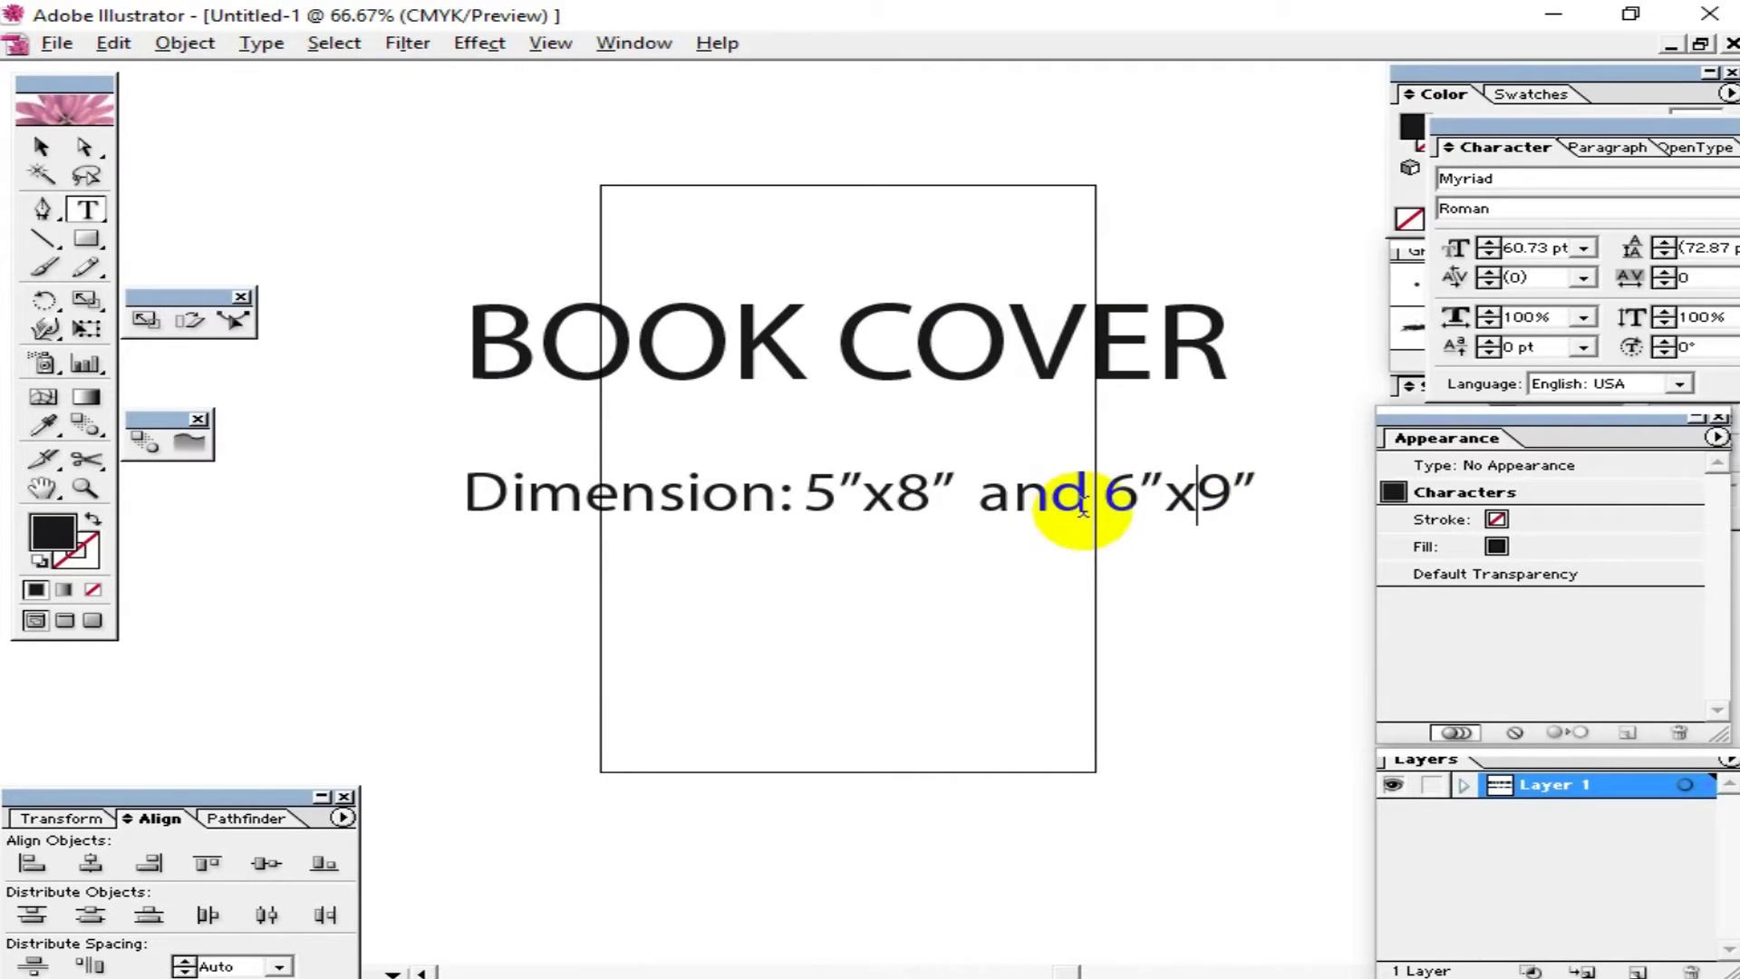
mouse_move(803, 496)
left_mouse_down()
mouse_move(898, 497)
mouse_move(852, 496)
left_mouse_up()
double_click(892, 498)
left_click(820, 494)
double_click(820, 494)
left_click(1124, 494)
left_click(165, 326)
left_click(41, 147)
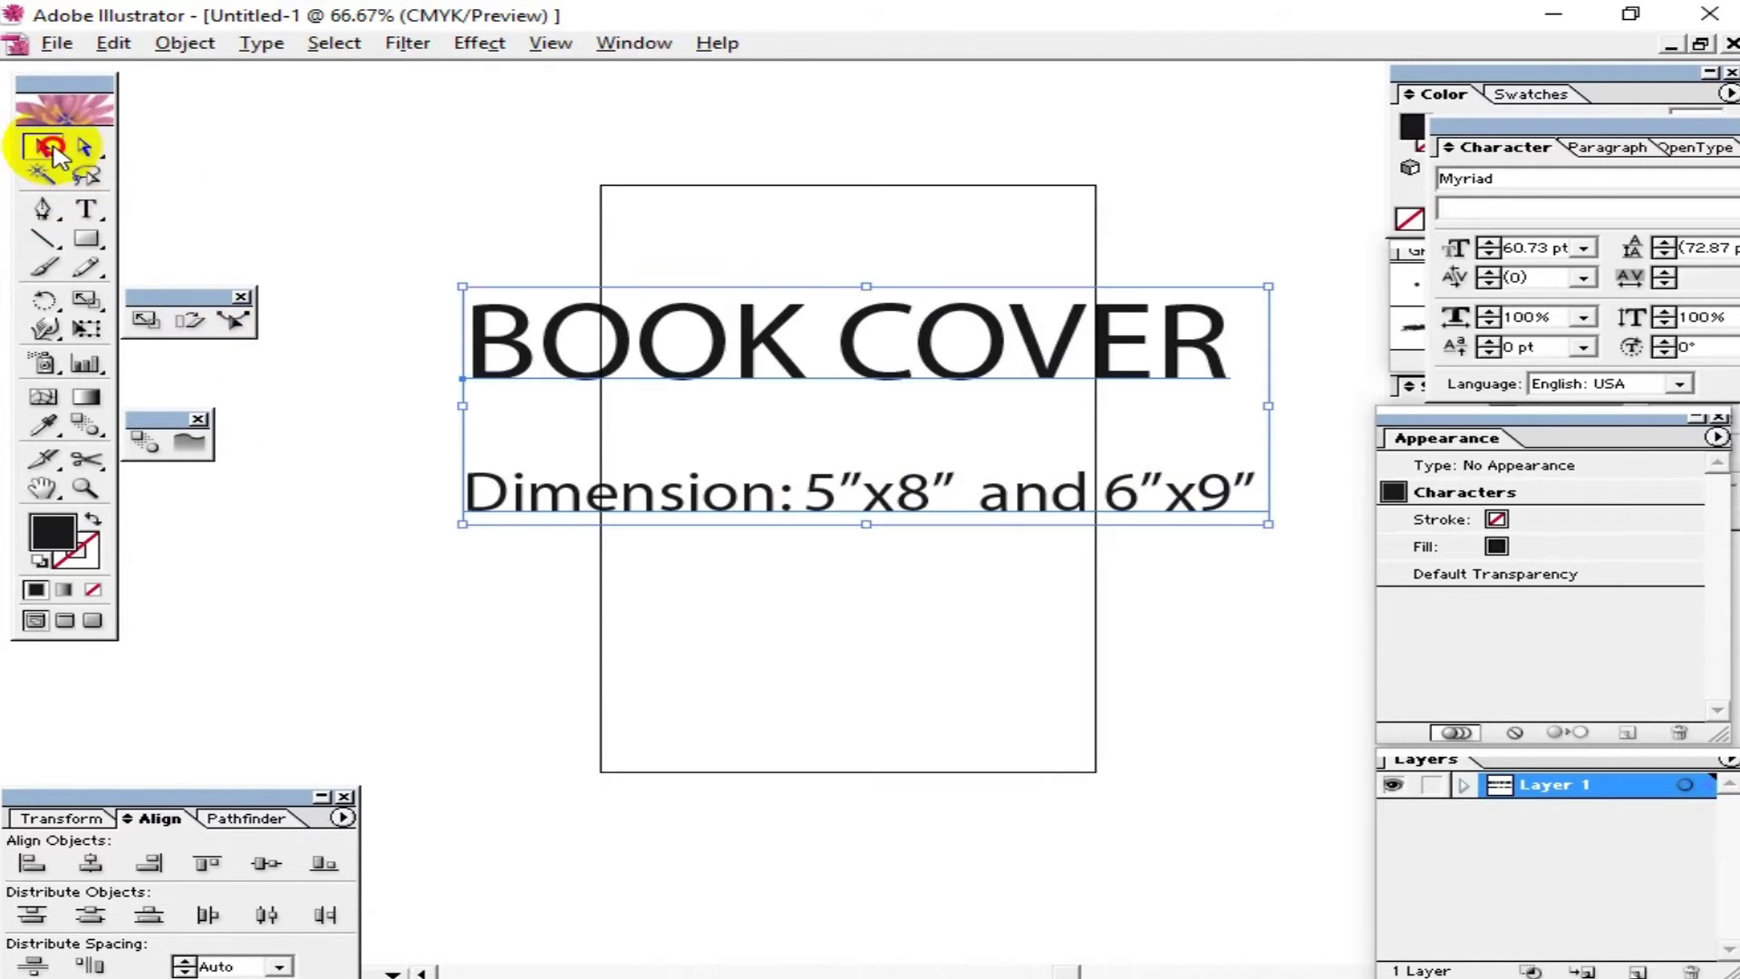
left_click(870, 331)
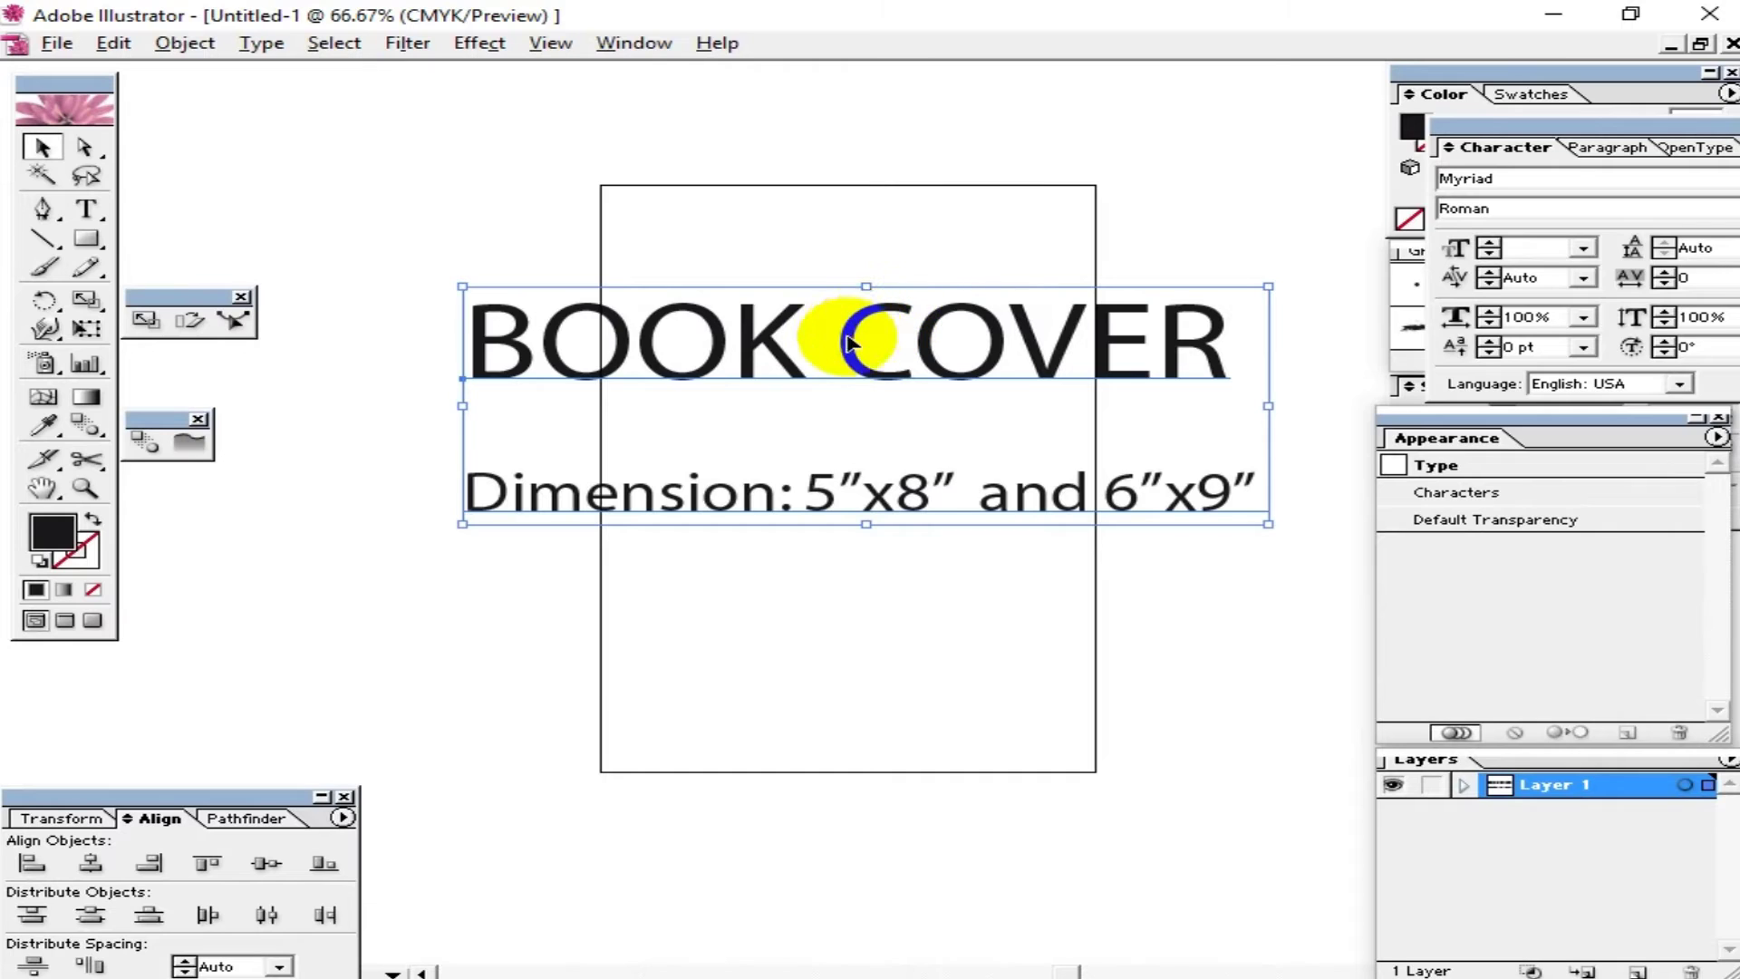
left_click(888, 355)
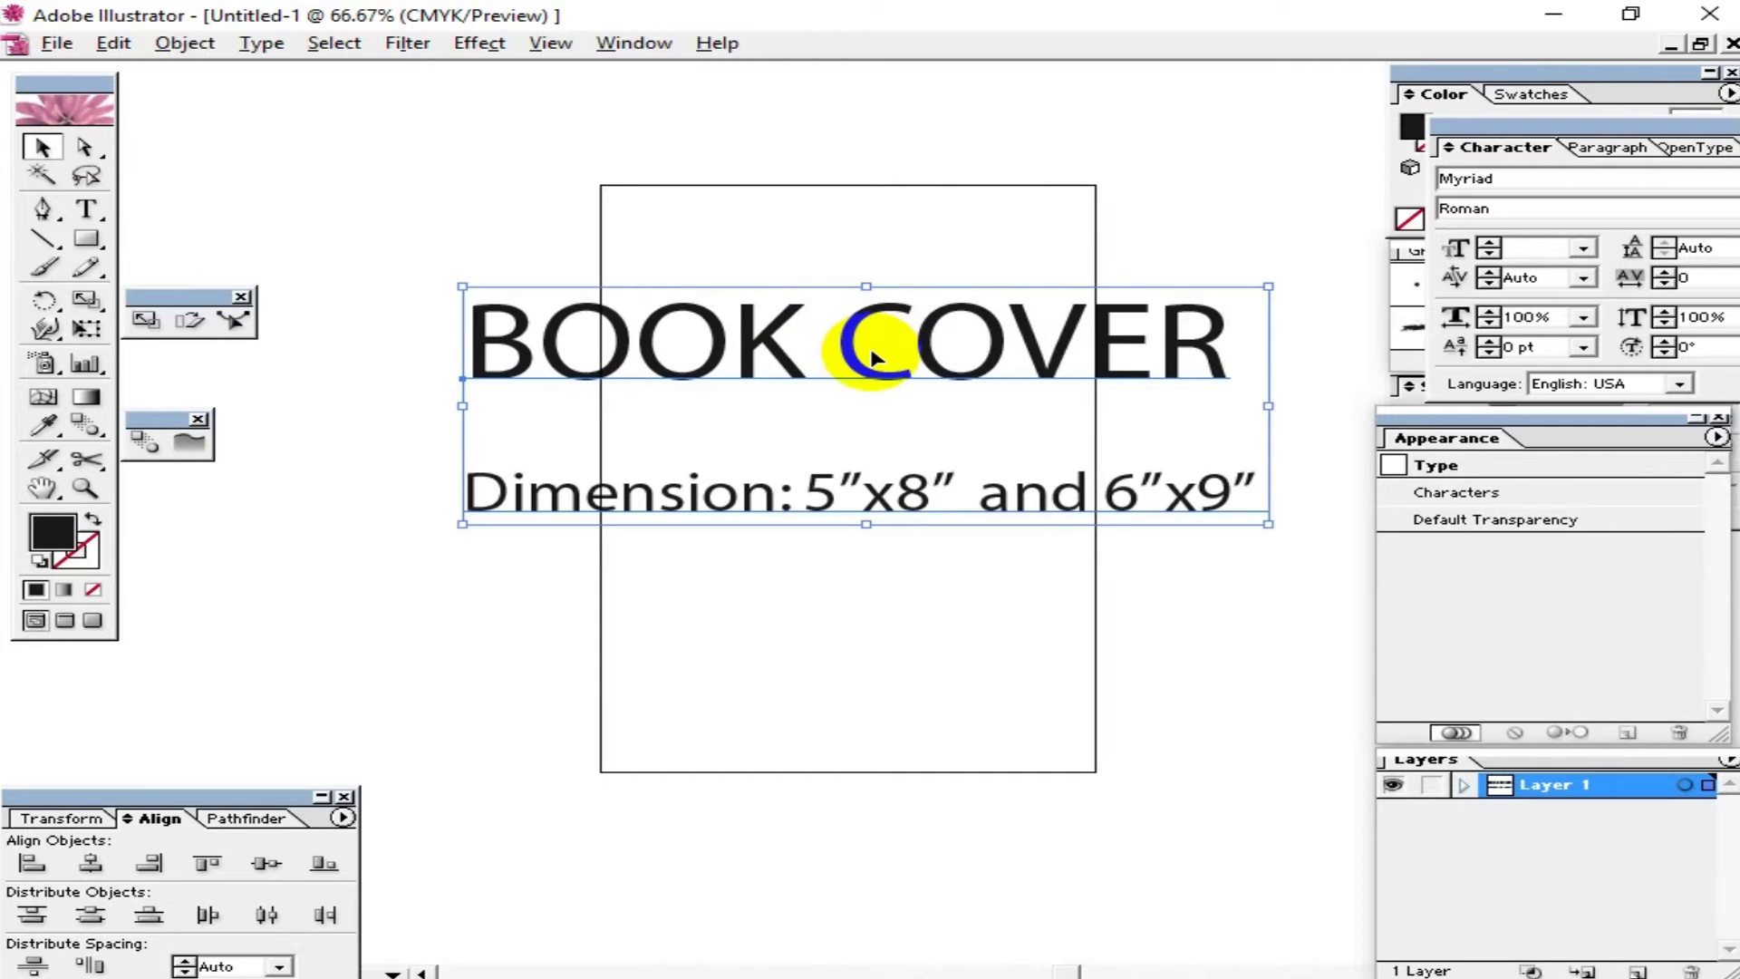
double_click(1251, 506)
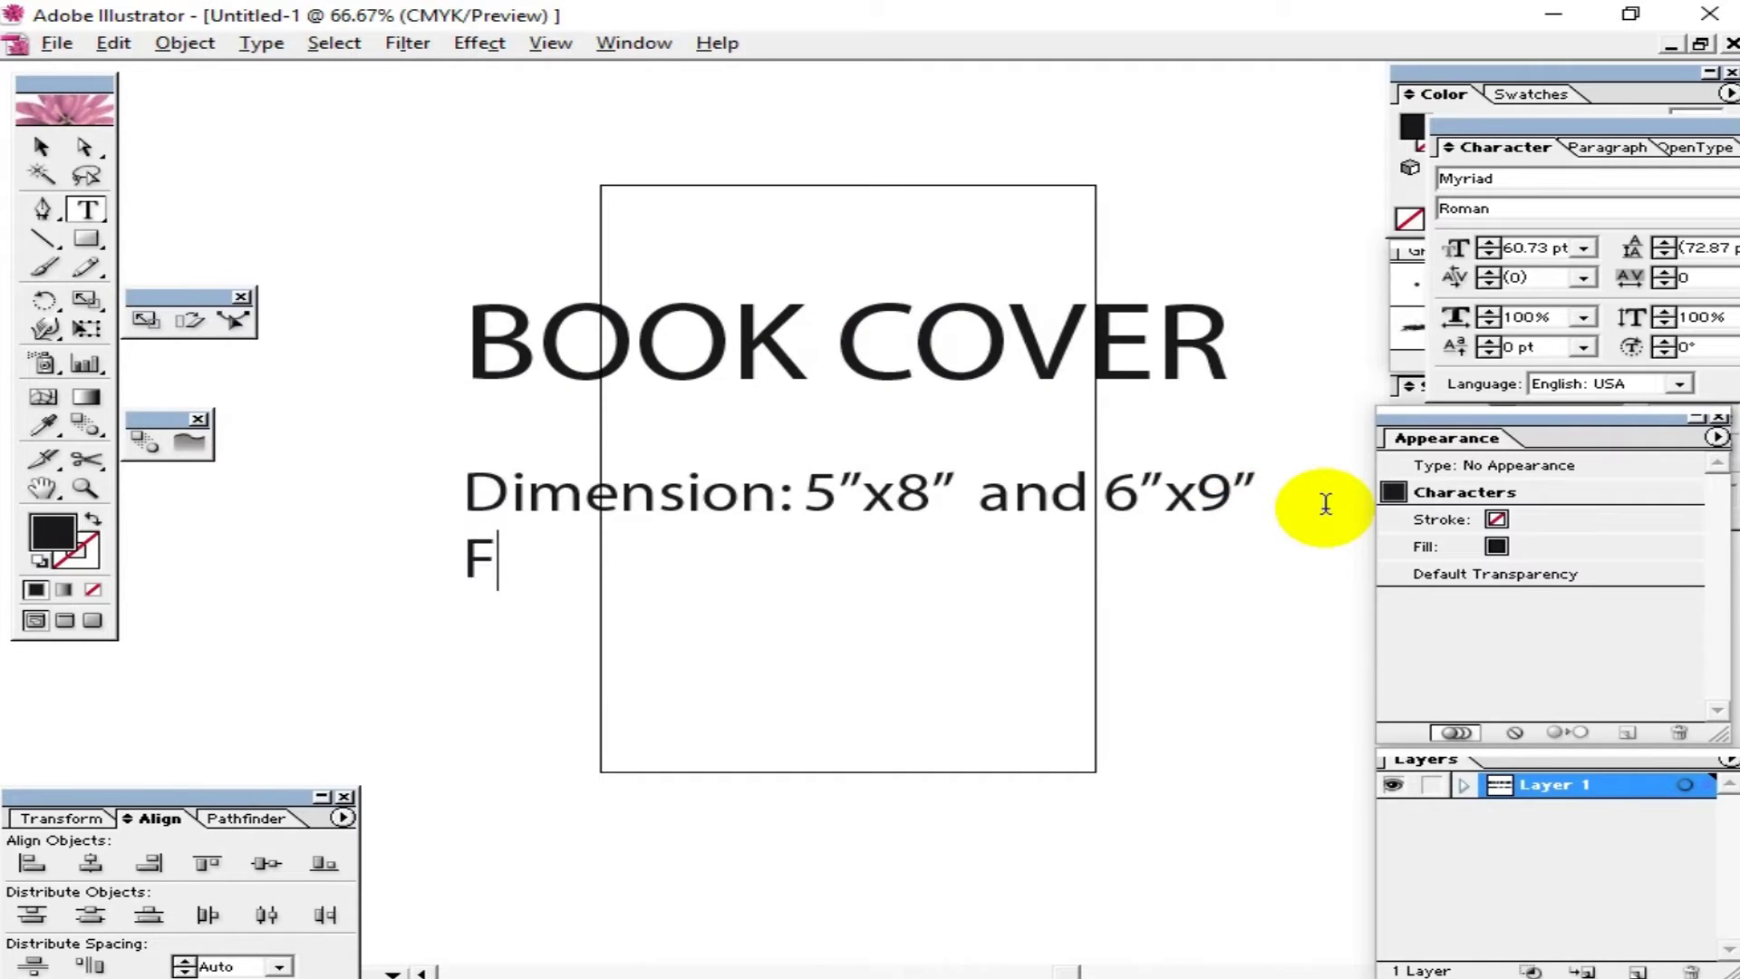
Step: Type the lines Front Page, Back Page and Spine / Gutter below the dimensions
type("ront Pa")
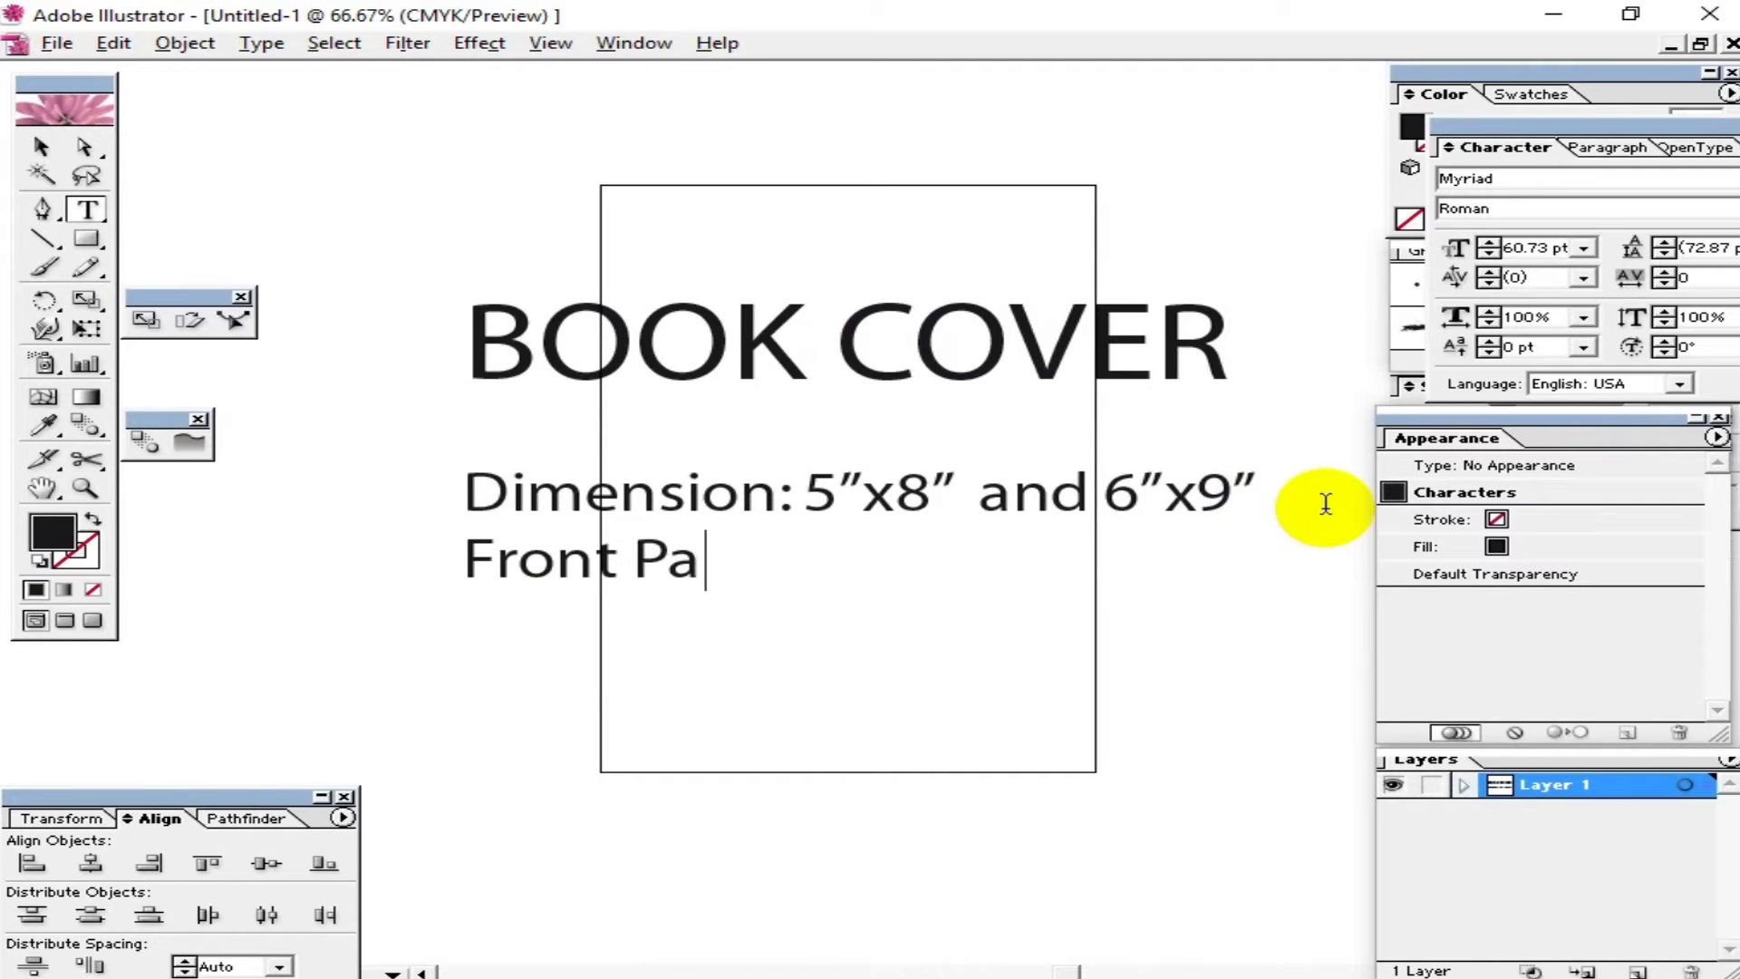
type("ge")
key("Return")
type("Back")
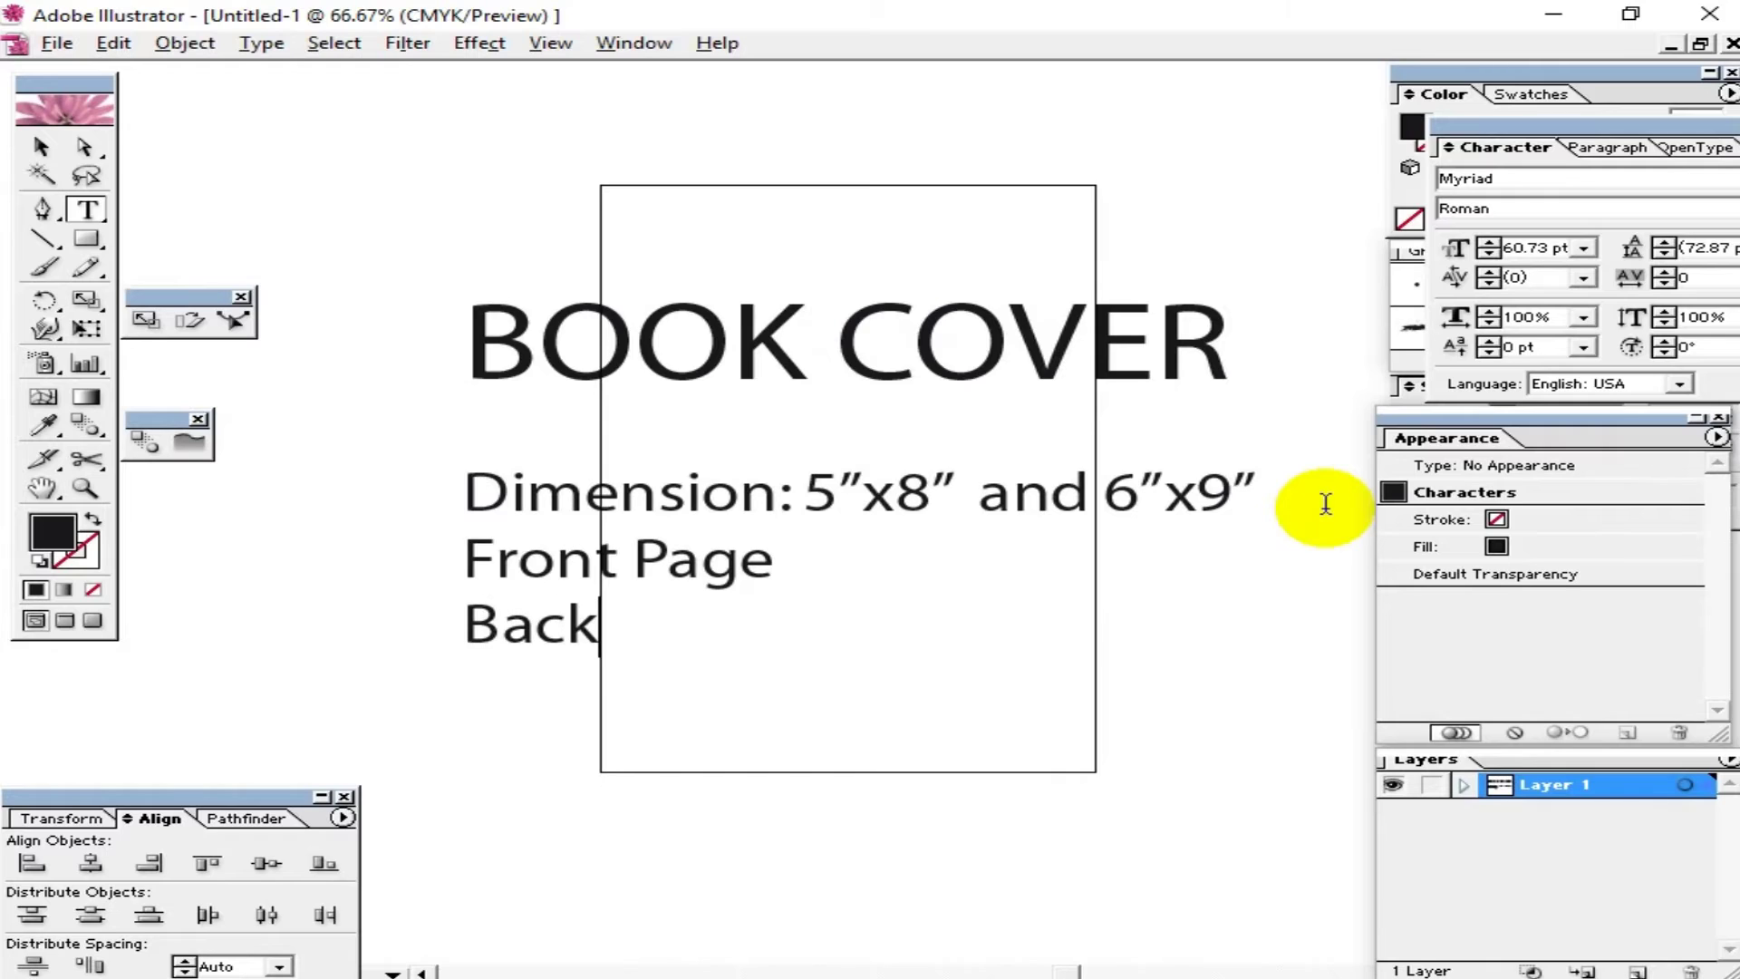
type(" Page")
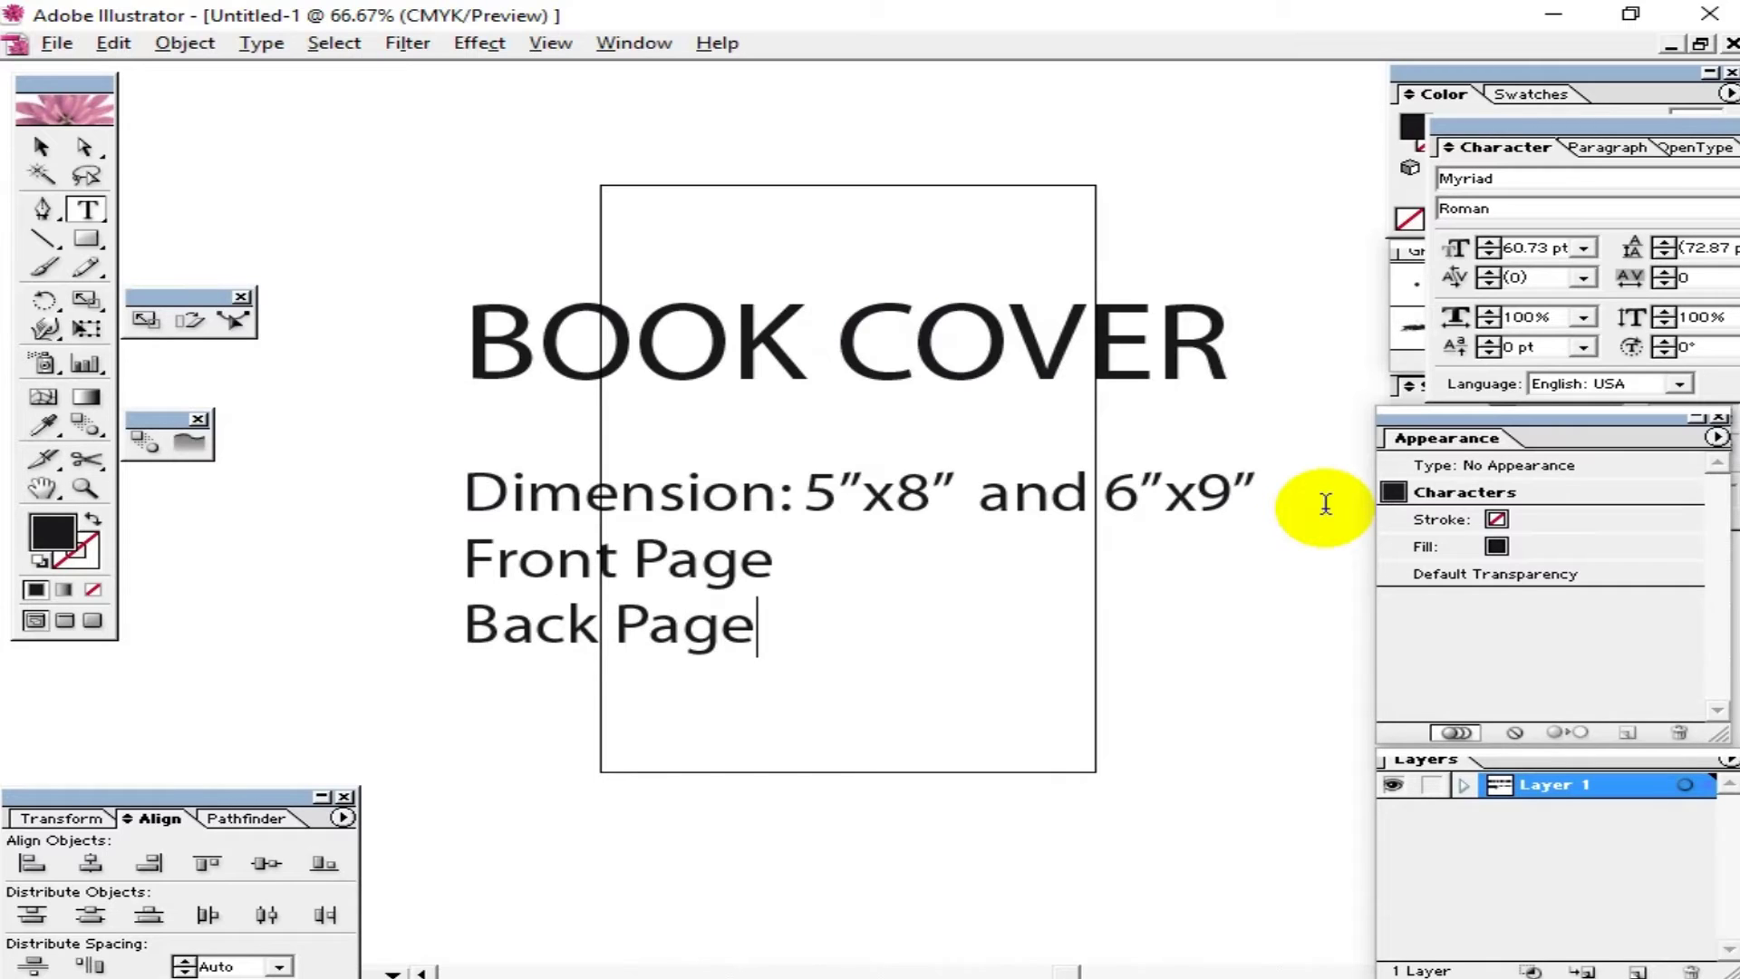
type("Sp")
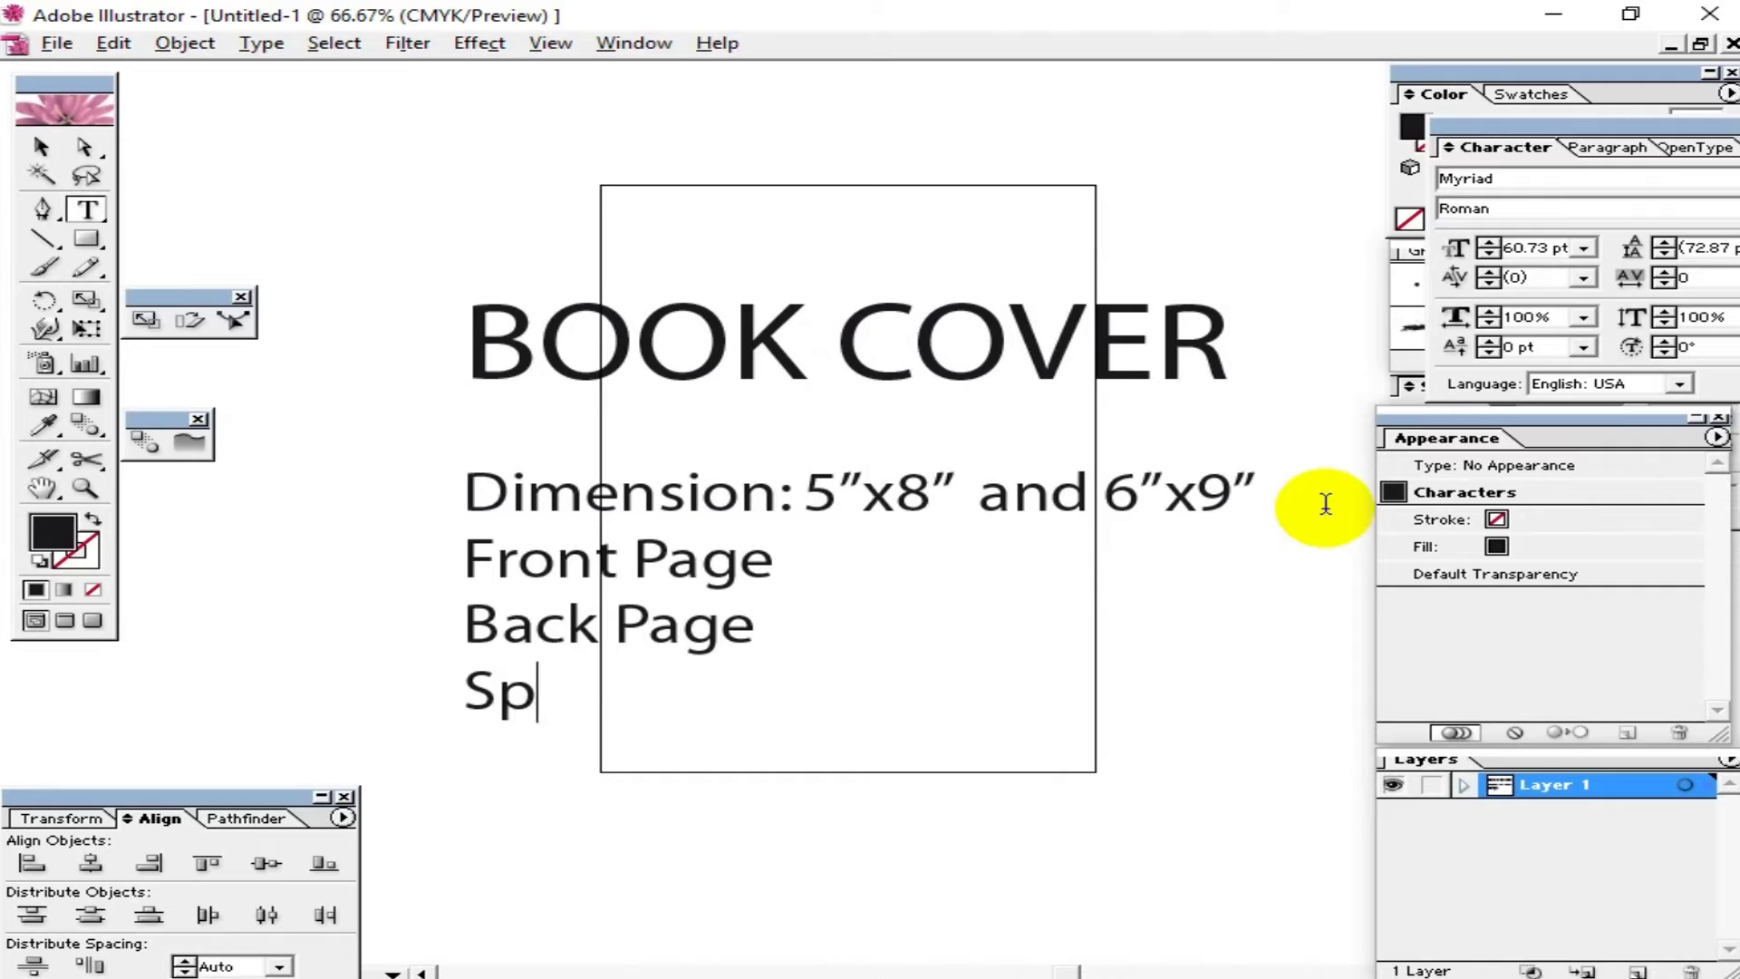
type("ne ")
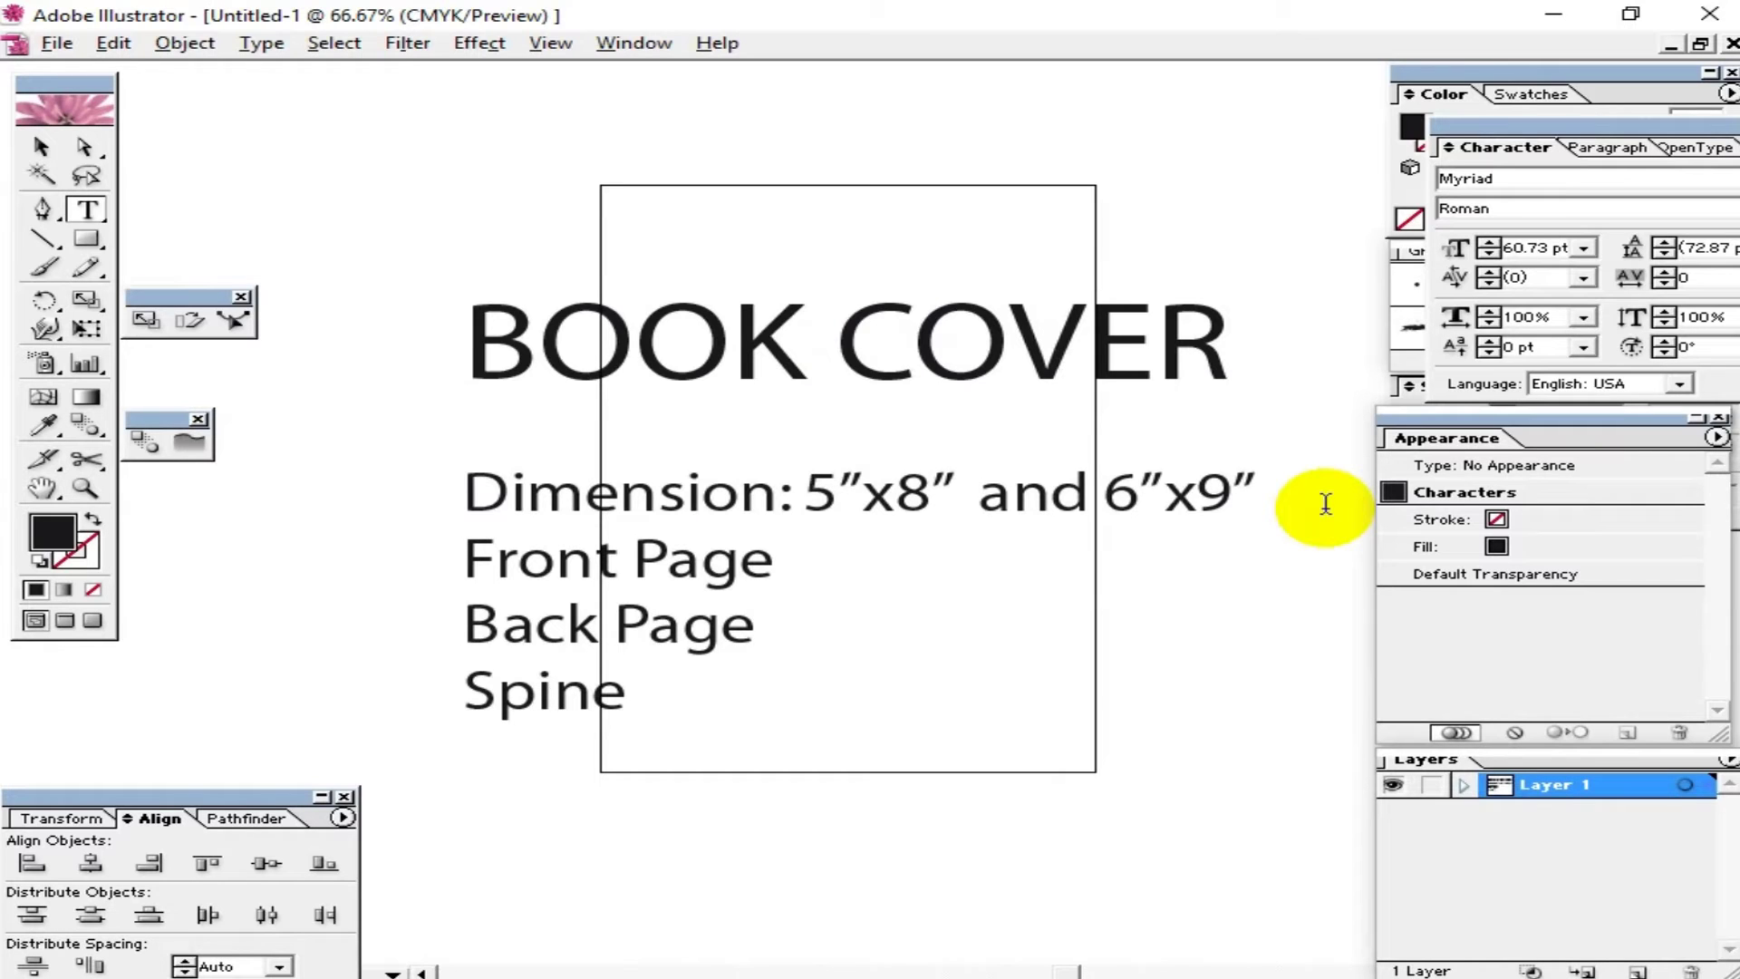
type("er")
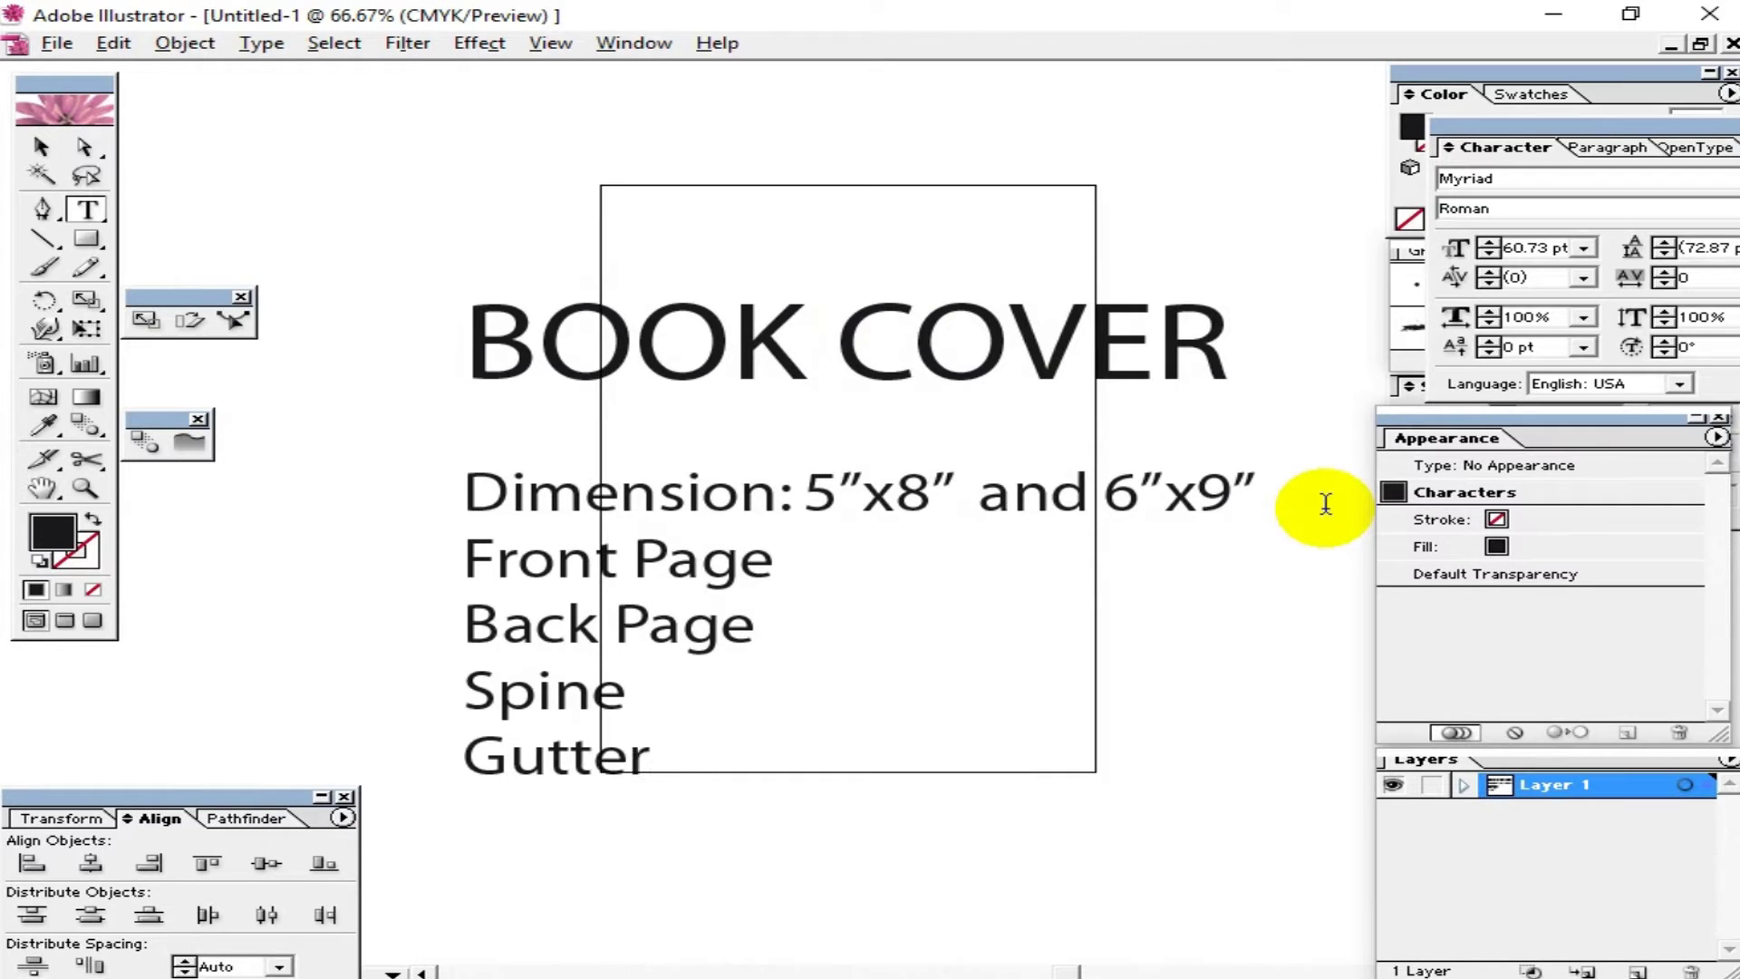
left_click(719, 680)
type("/")
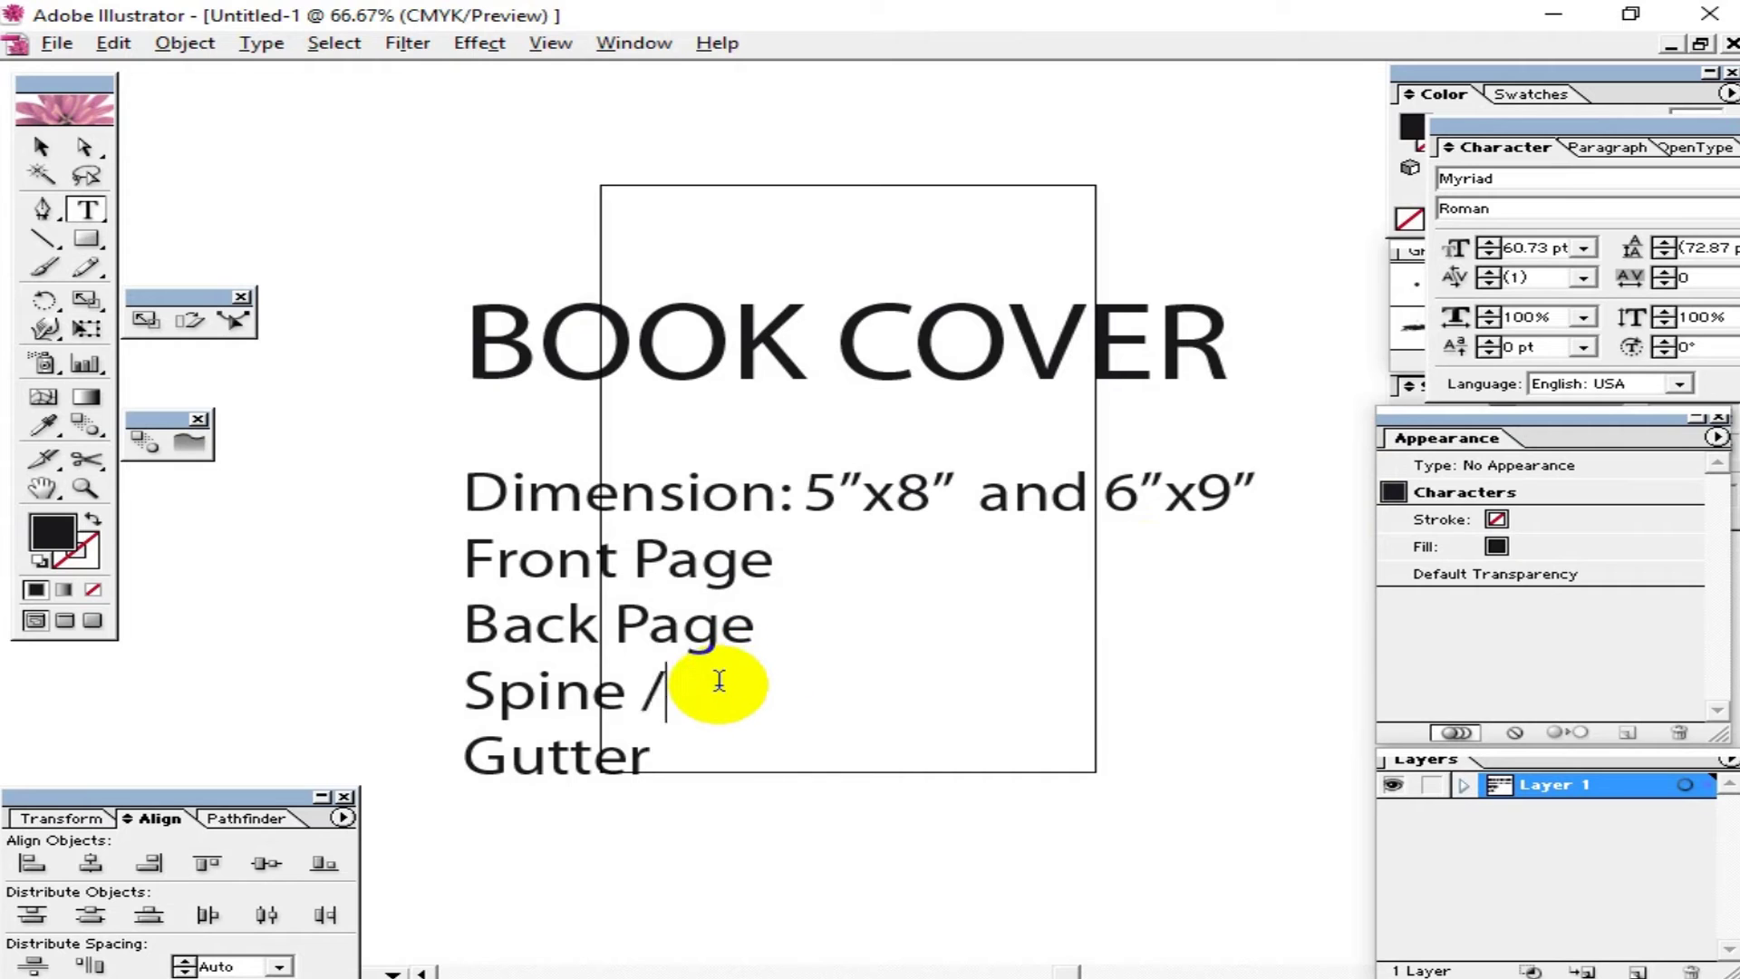
key("Delete")
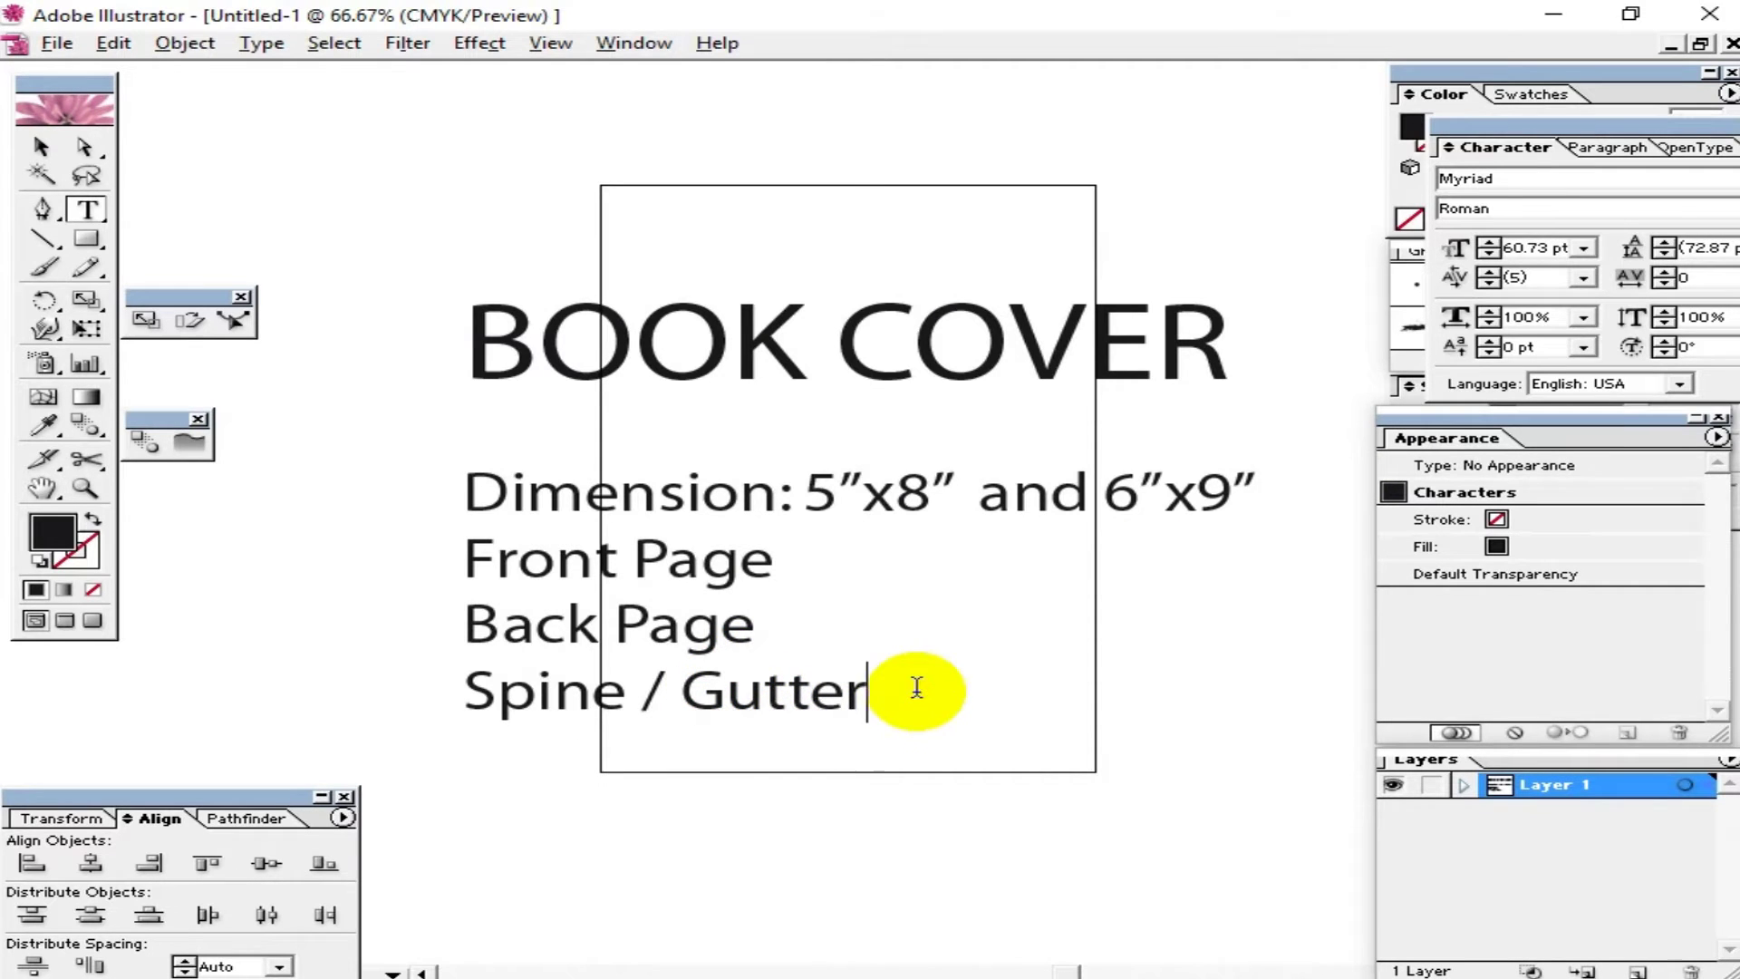
Step: Highlight the Spine / Gutter line and the word Spine, then deselect the text block
left_click(40, 147)
left_click(919, 648)
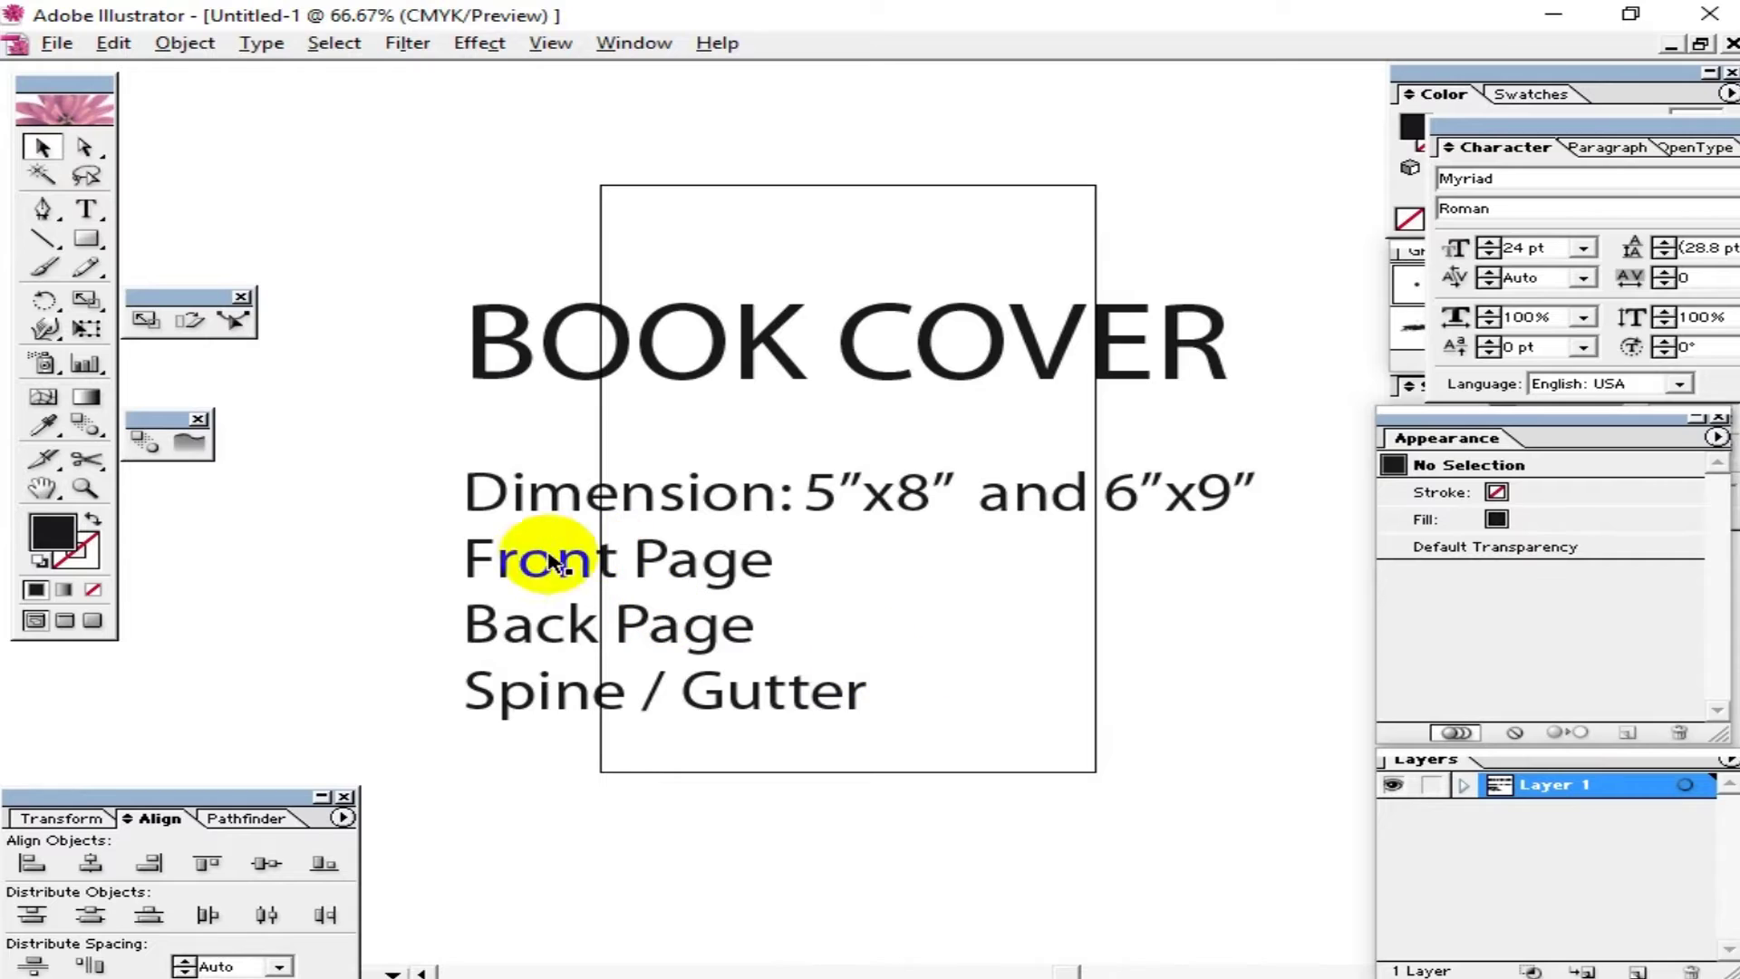
double_click(476, 571)
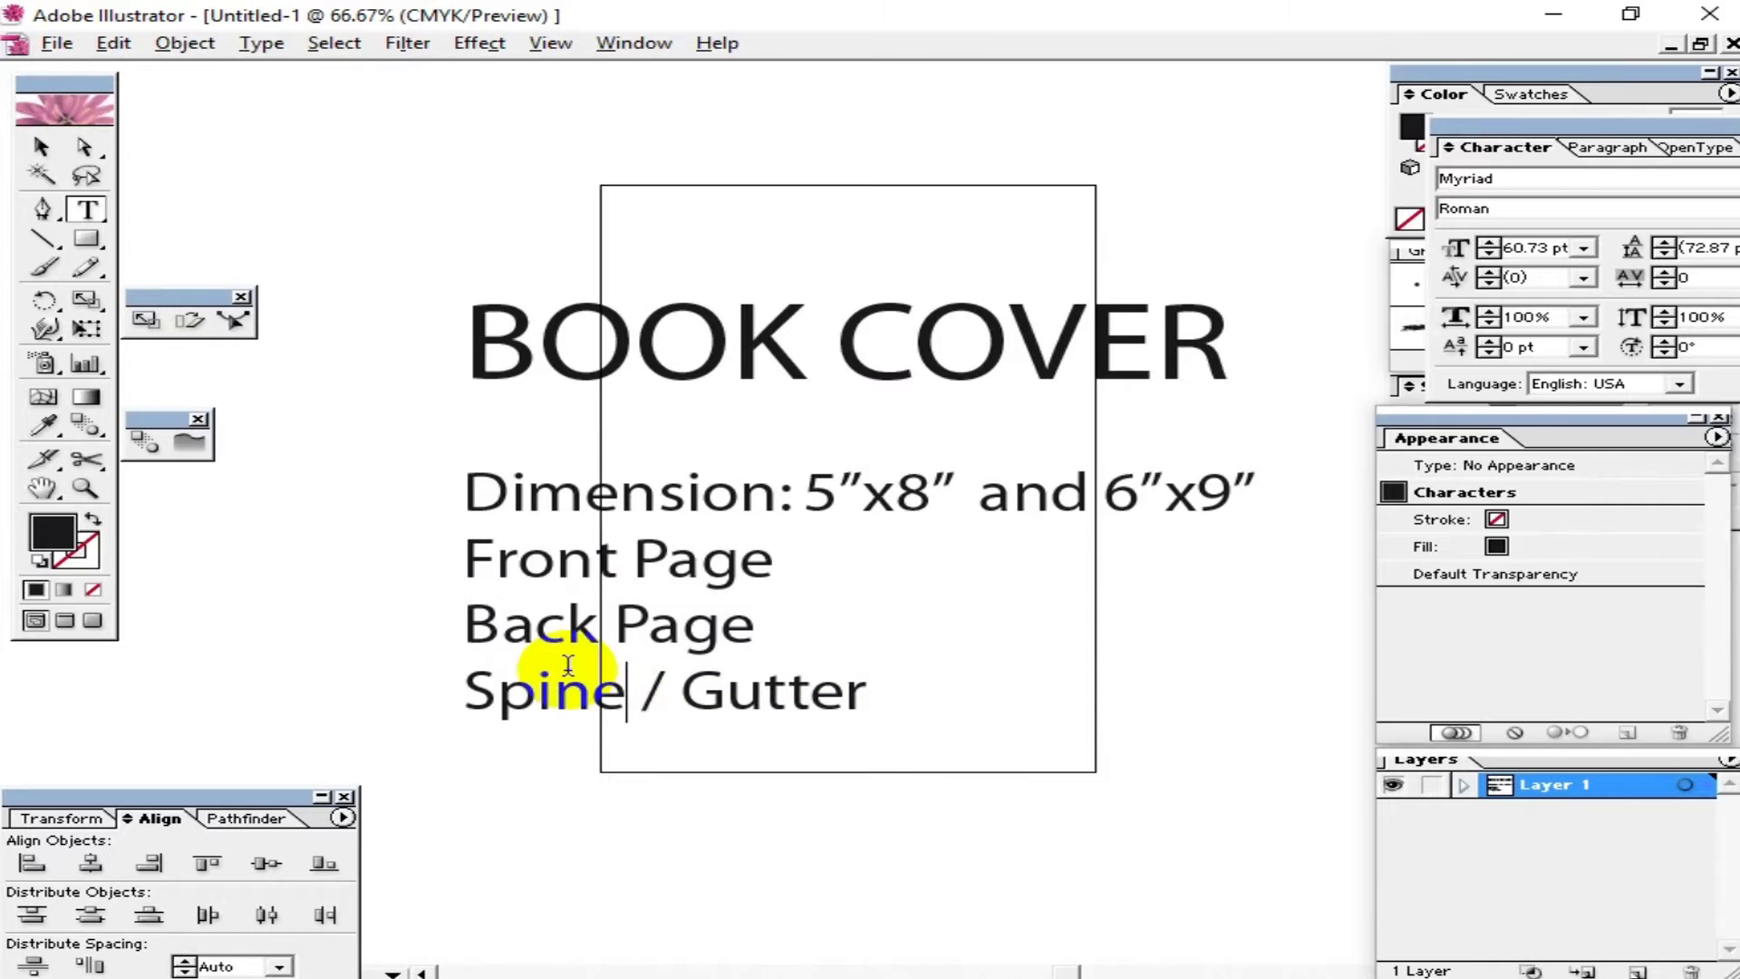
left_click_drag(461, 693, 897, 693)
left_click(652, 694)
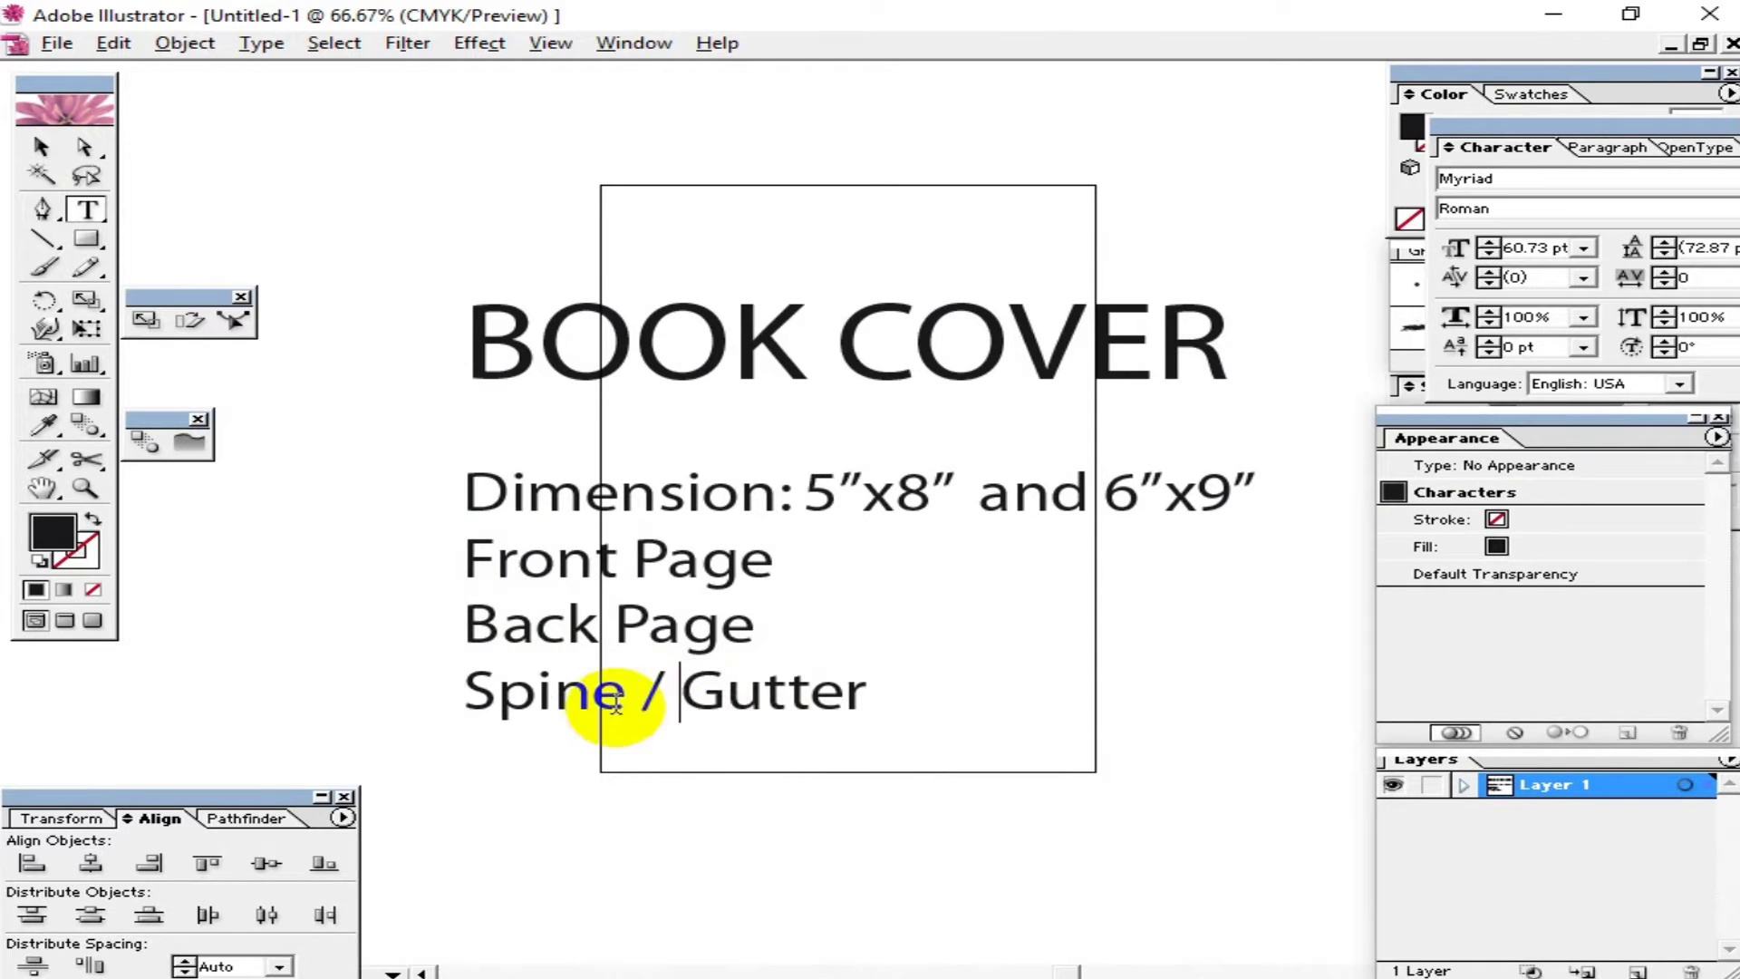
left_click_drag(462, 694, 623, 696)
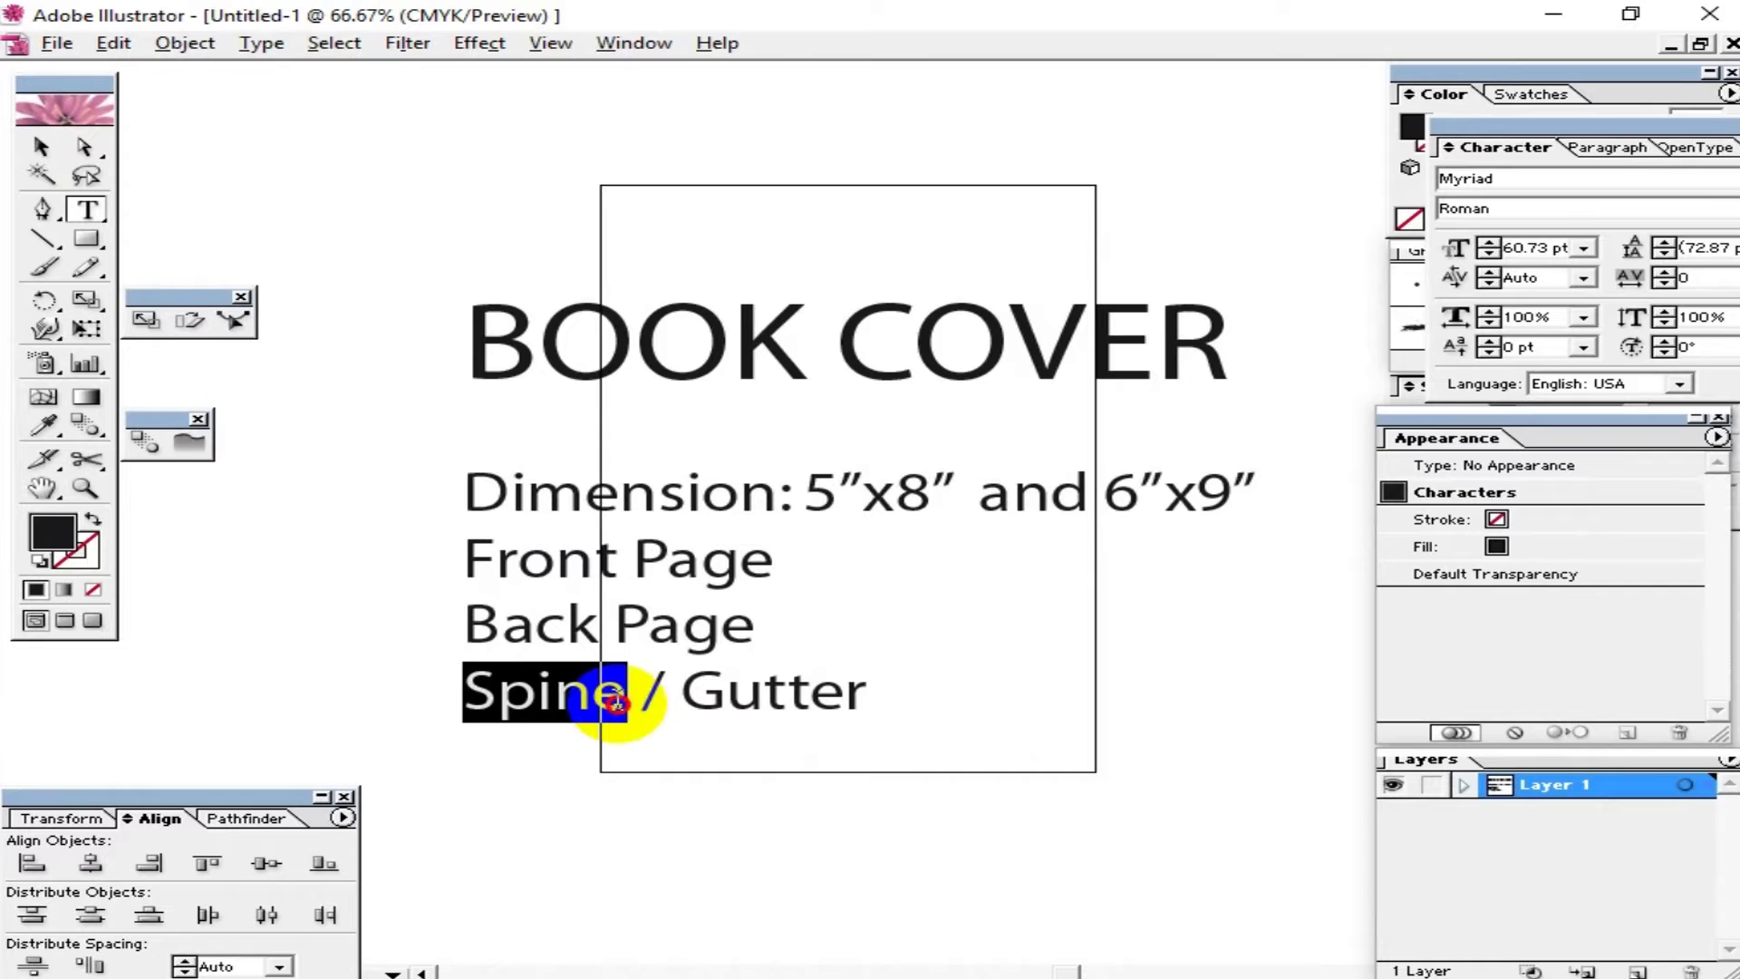
left_click(43, 147)
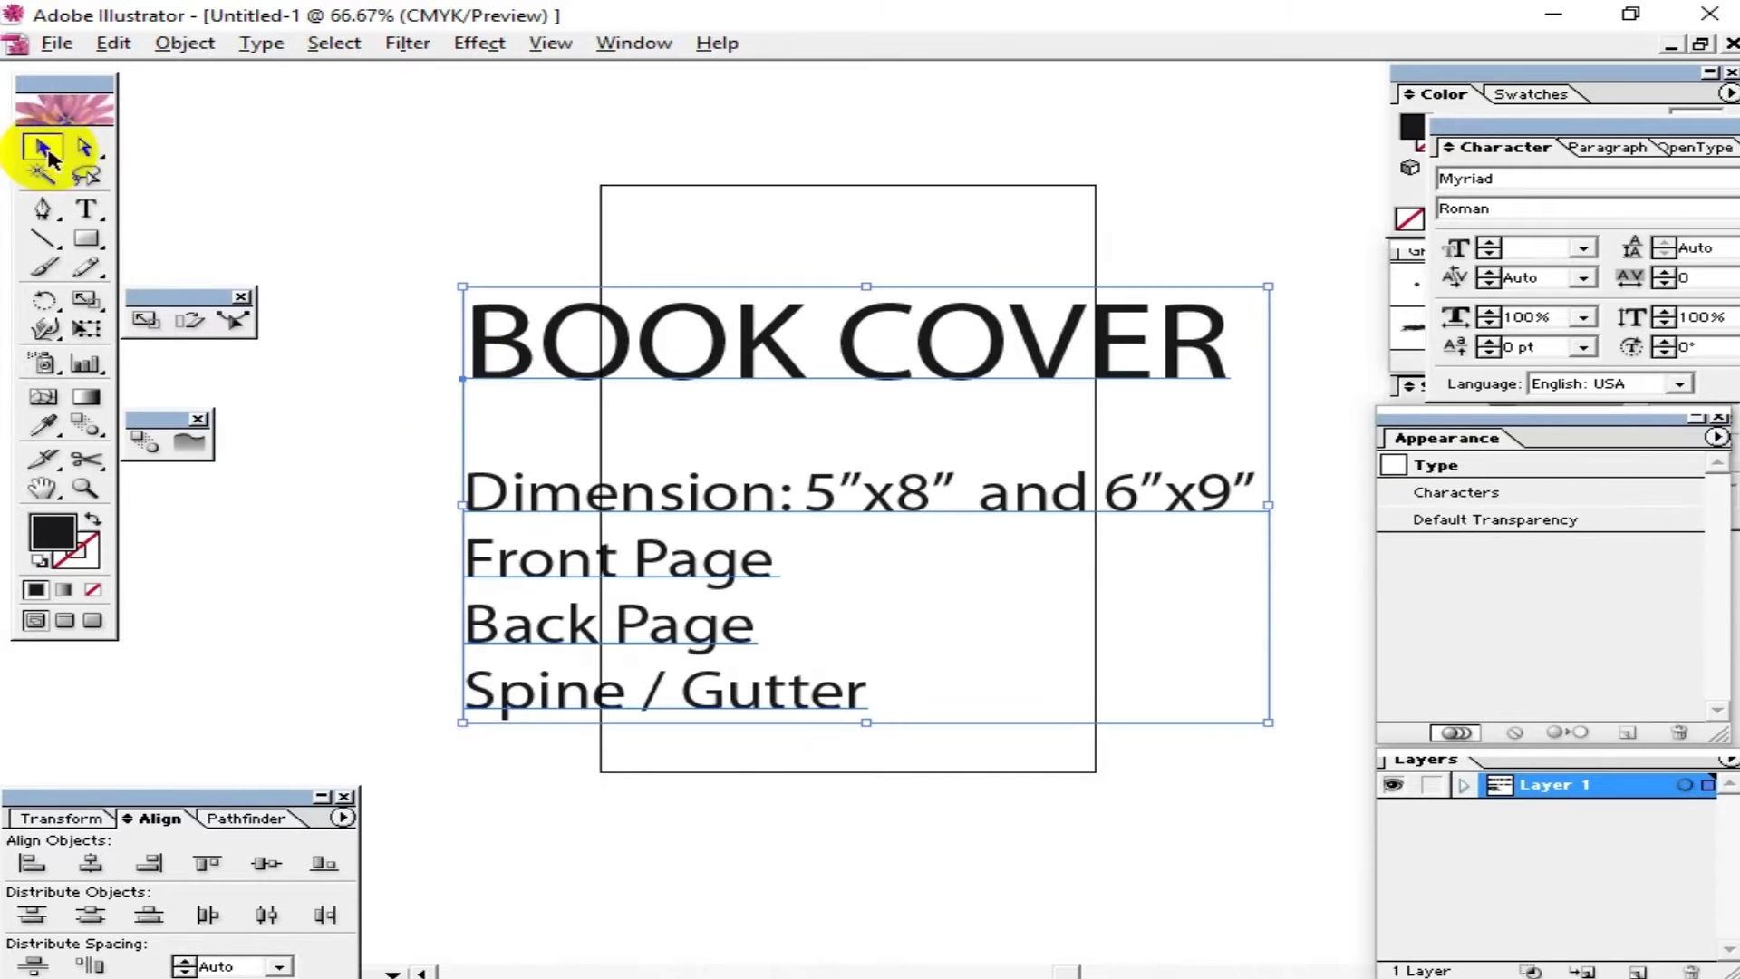
left_click(775, 752)
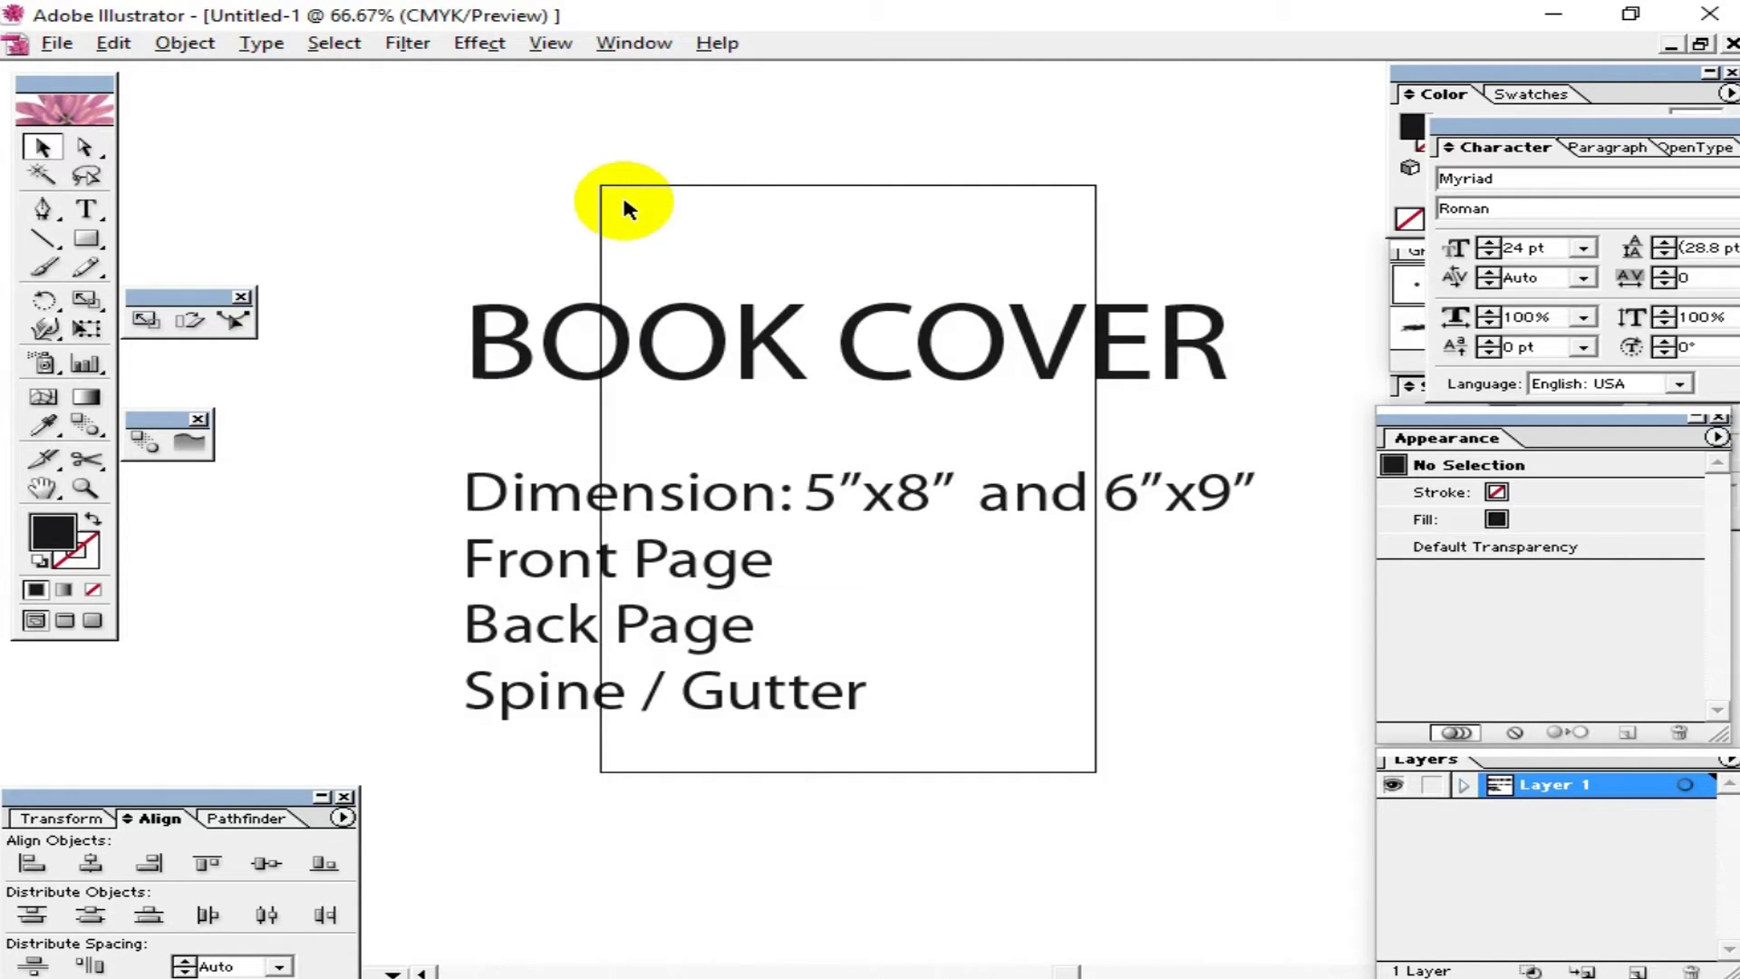
Step: Highlight the Front Page, Back Page and Spine / Gutter lines, then select the whole text block
left_click(643, 526)
double_click(846, 701)
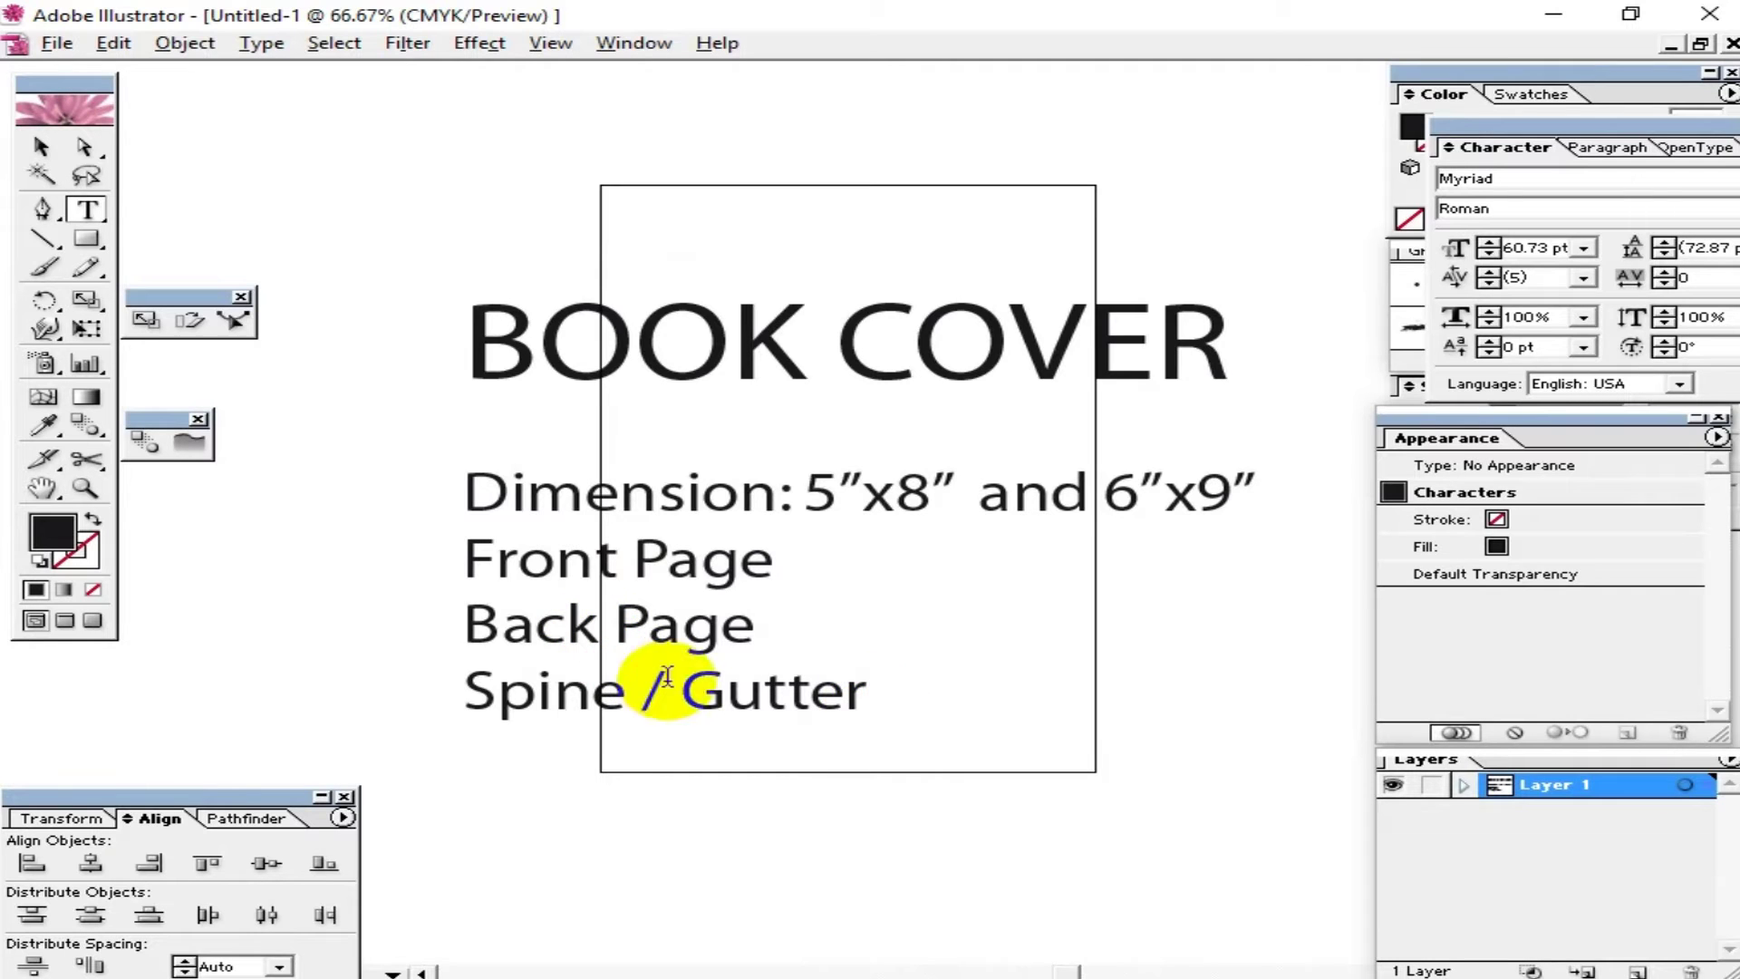
left_click_drag(424, 558, 793, 578)
left_click(662, 580)
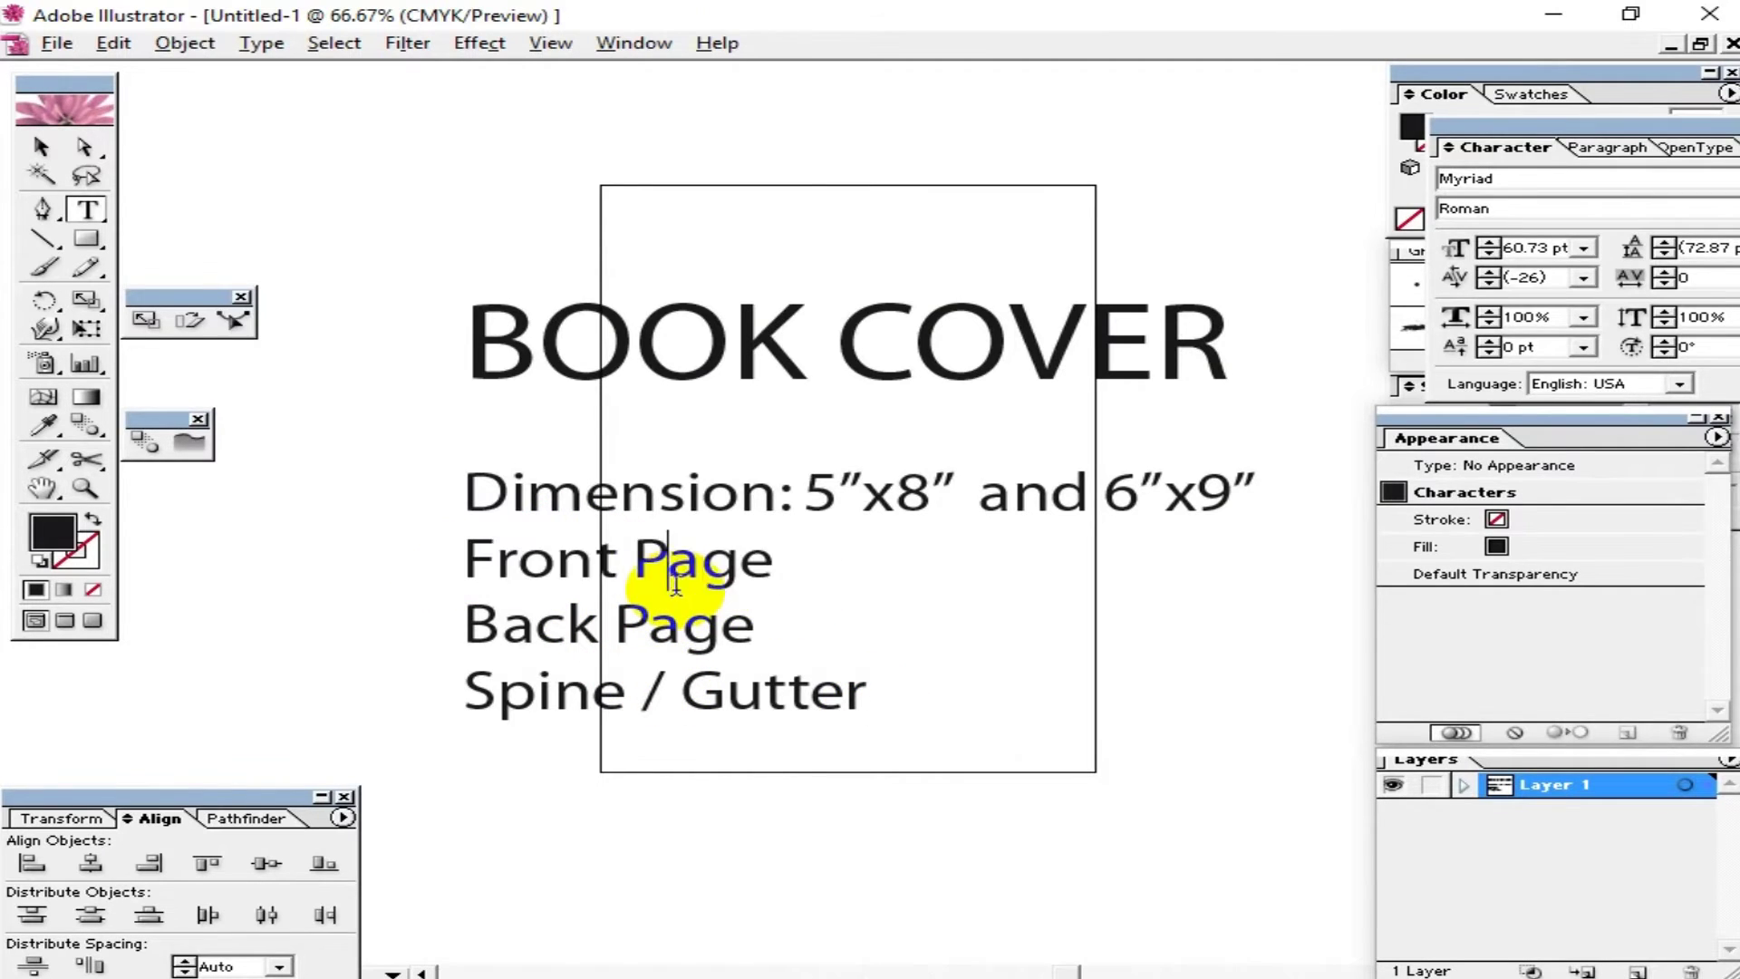
left_click_drag(444, 627, 775, 627)
left_click_drag(432, 700, 952, 702)
left_click(676, 667)
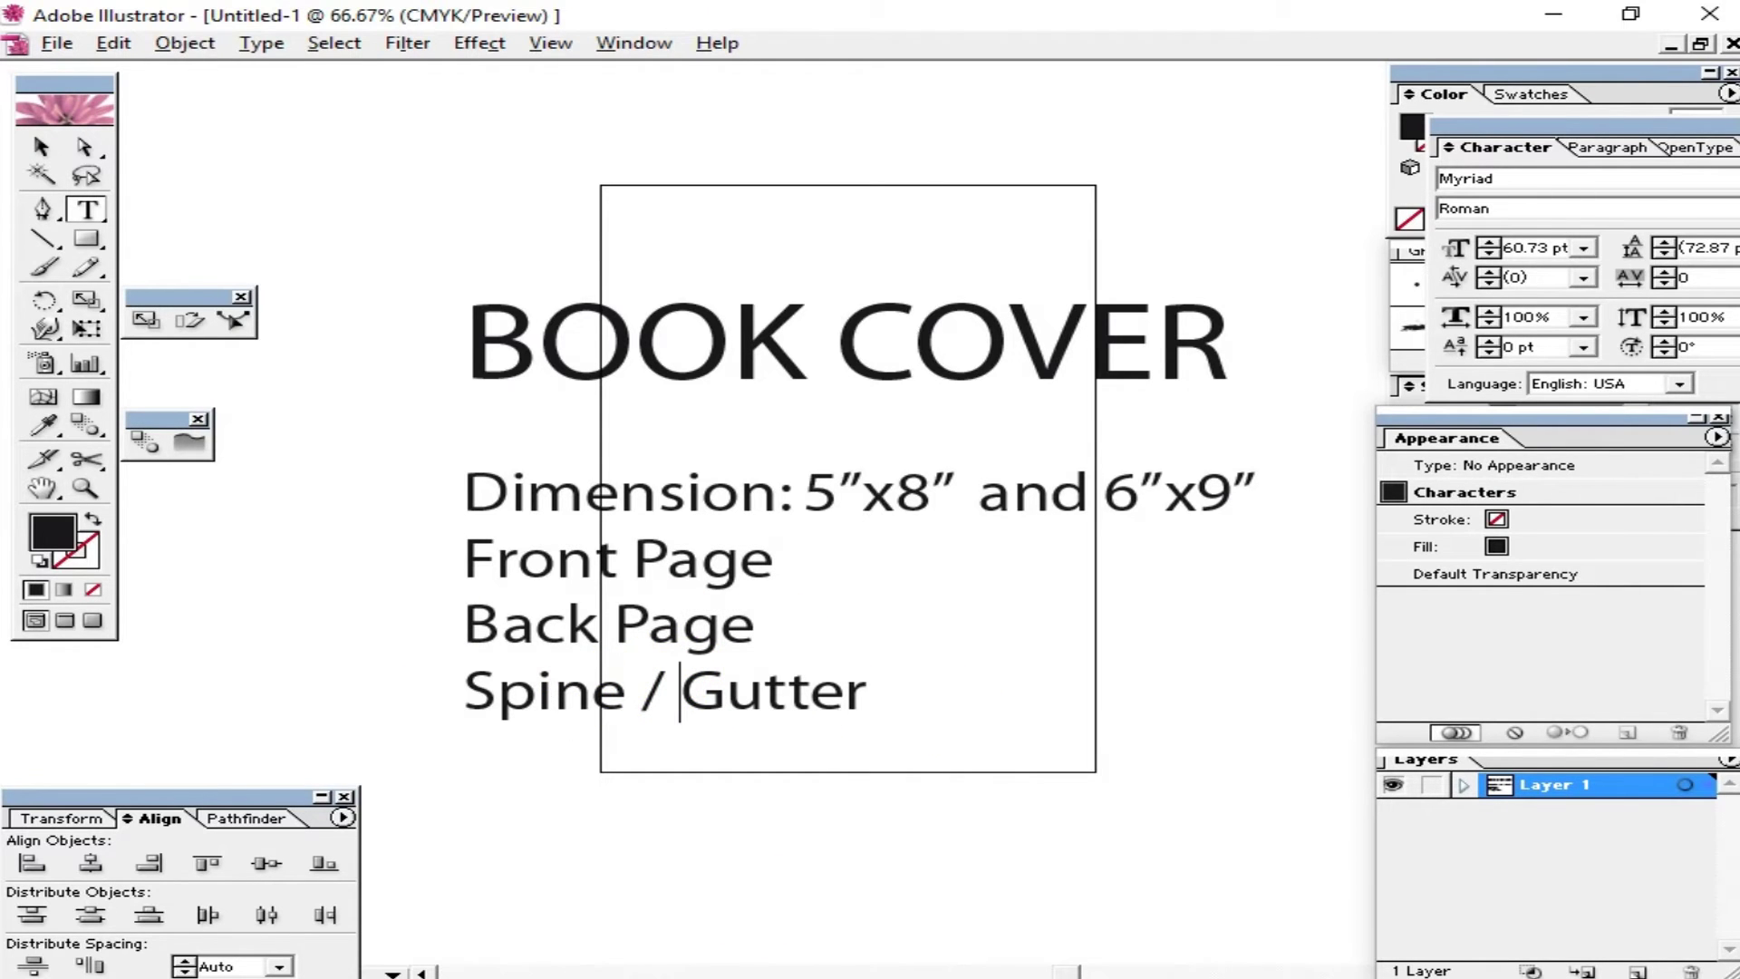
left_click(51, 145)
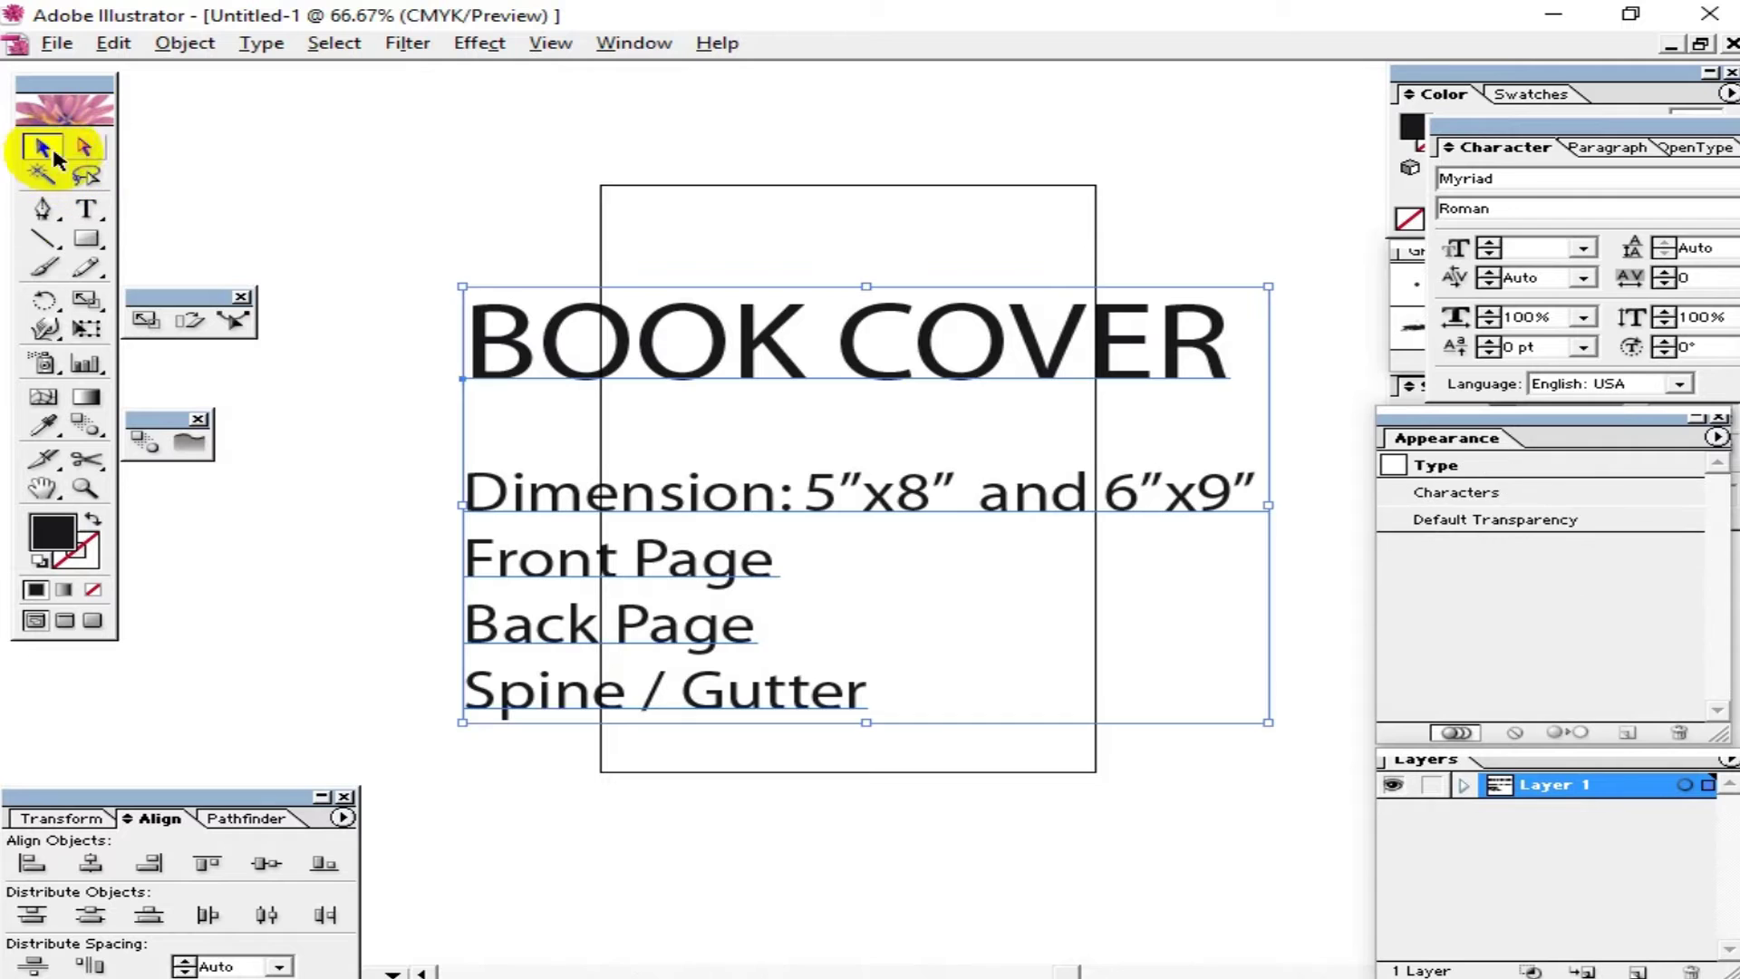
Step: Move the overview notes text block up and left, off the page
left_click(536, 240)
left_click_drag(466, 270, 893, 749)
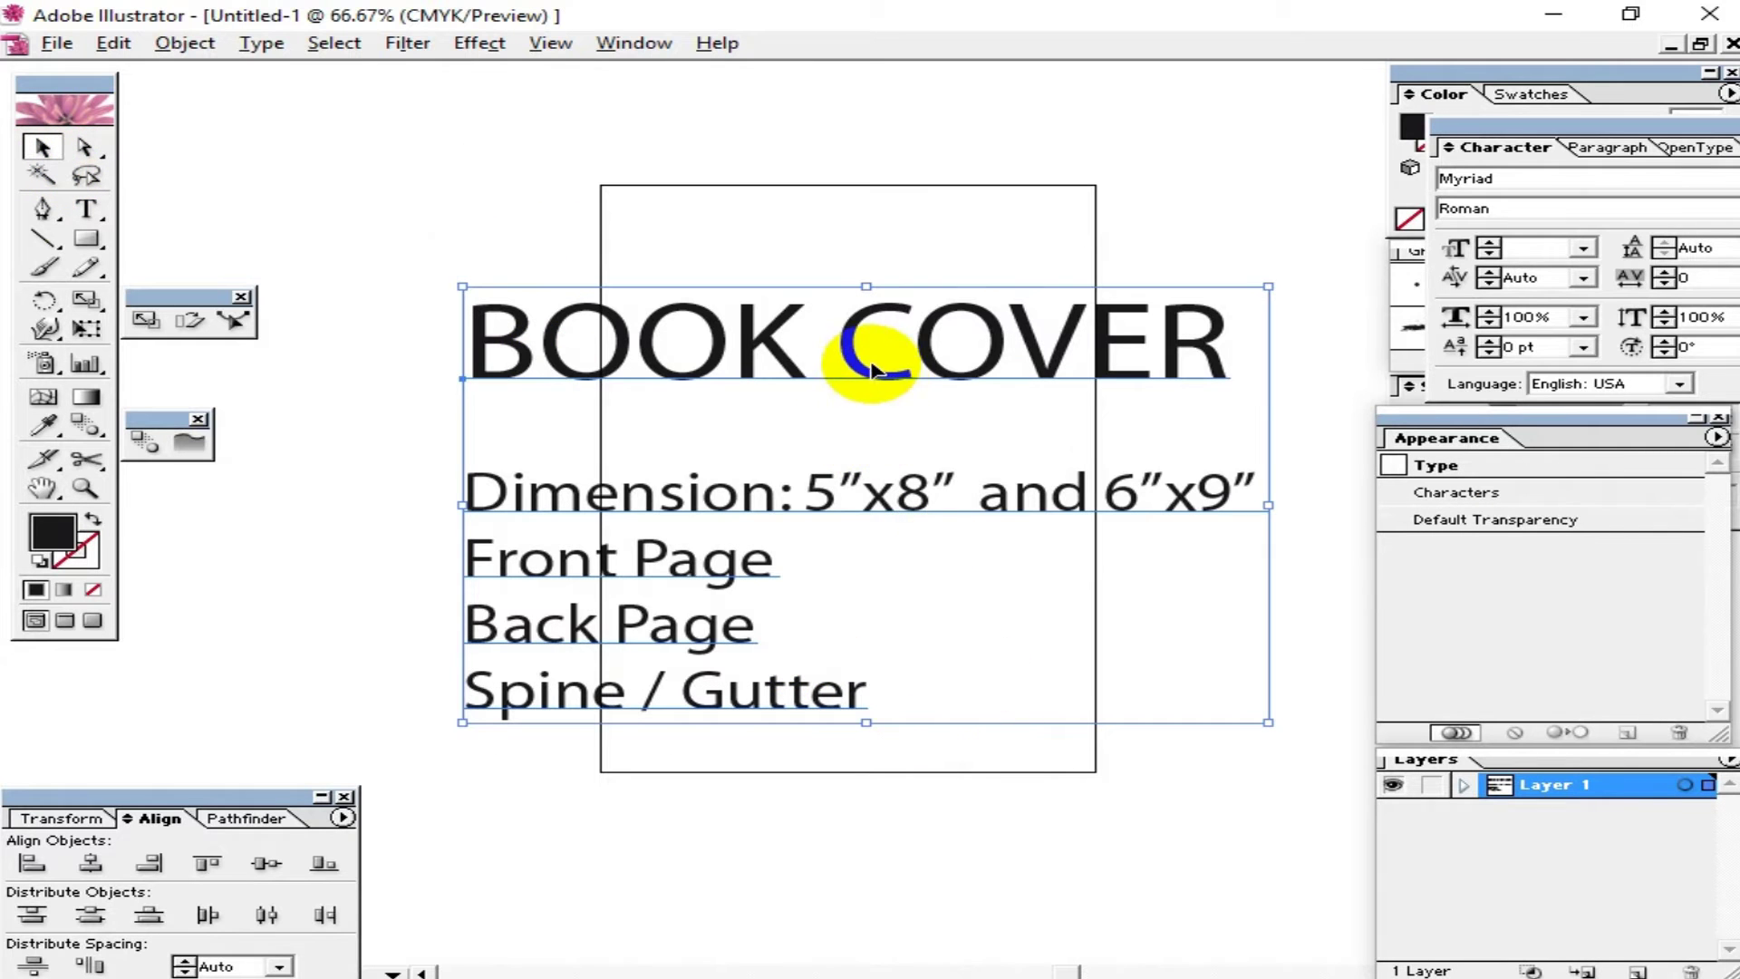
left_click_drag(872, 367, 196, 240)
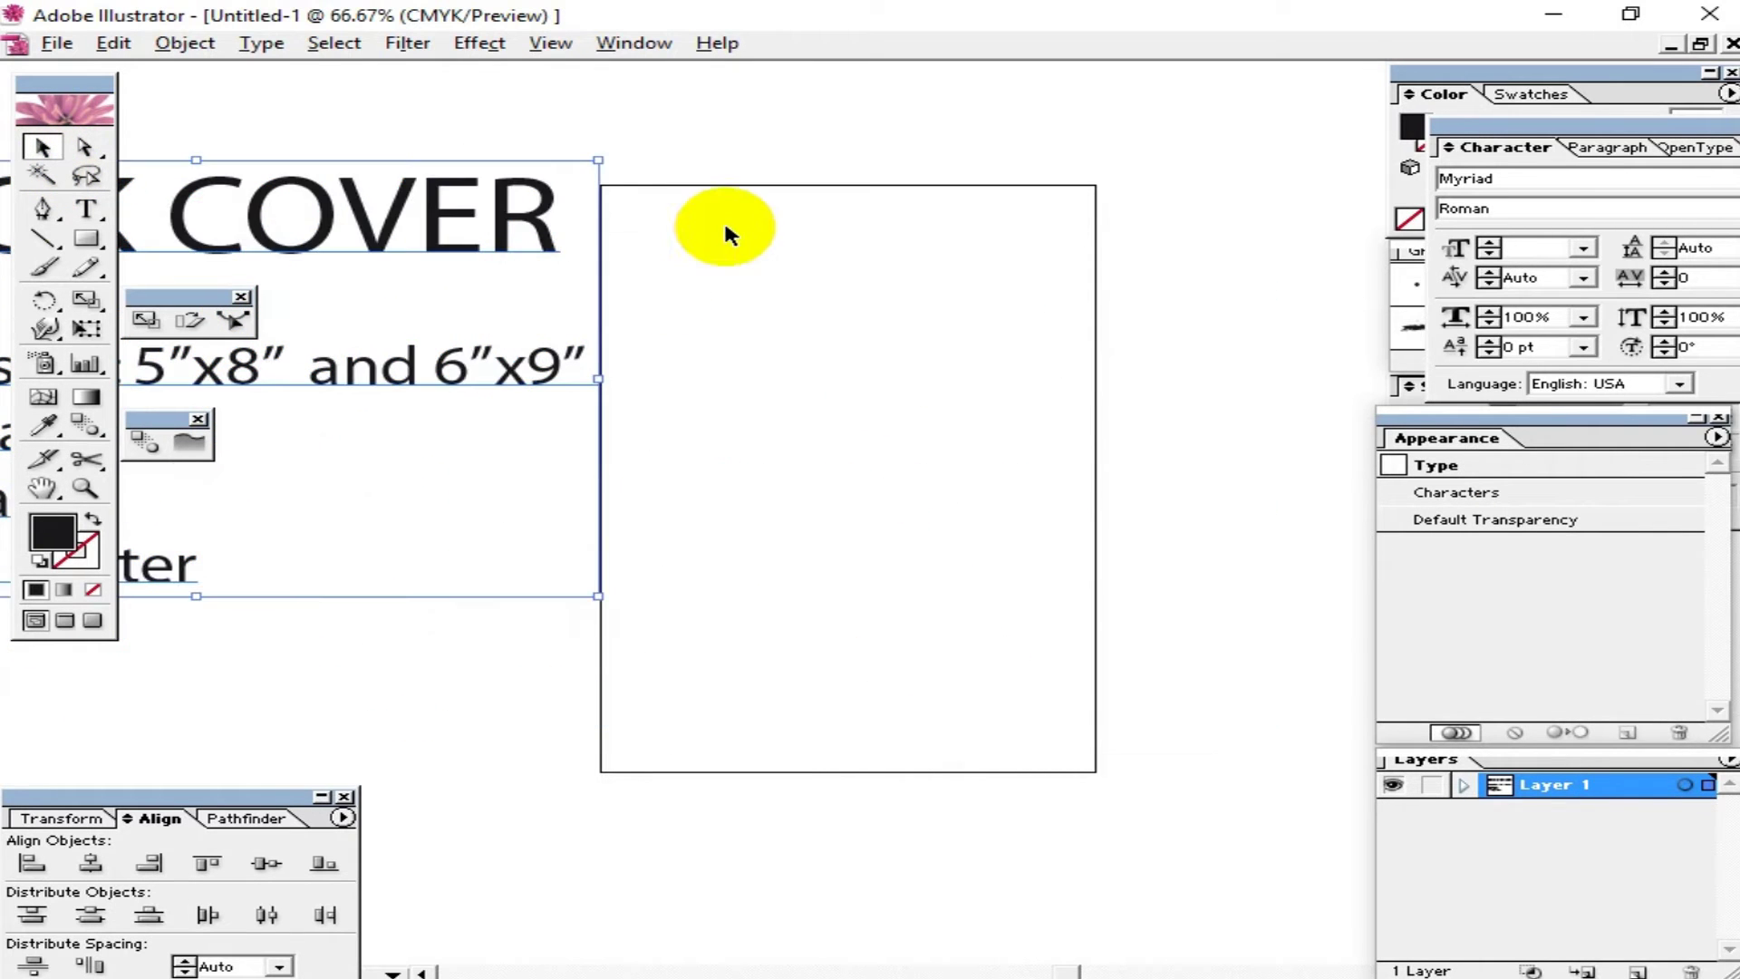
left_click(730, 236)
left_click_drag(497, 214, 381, 216)
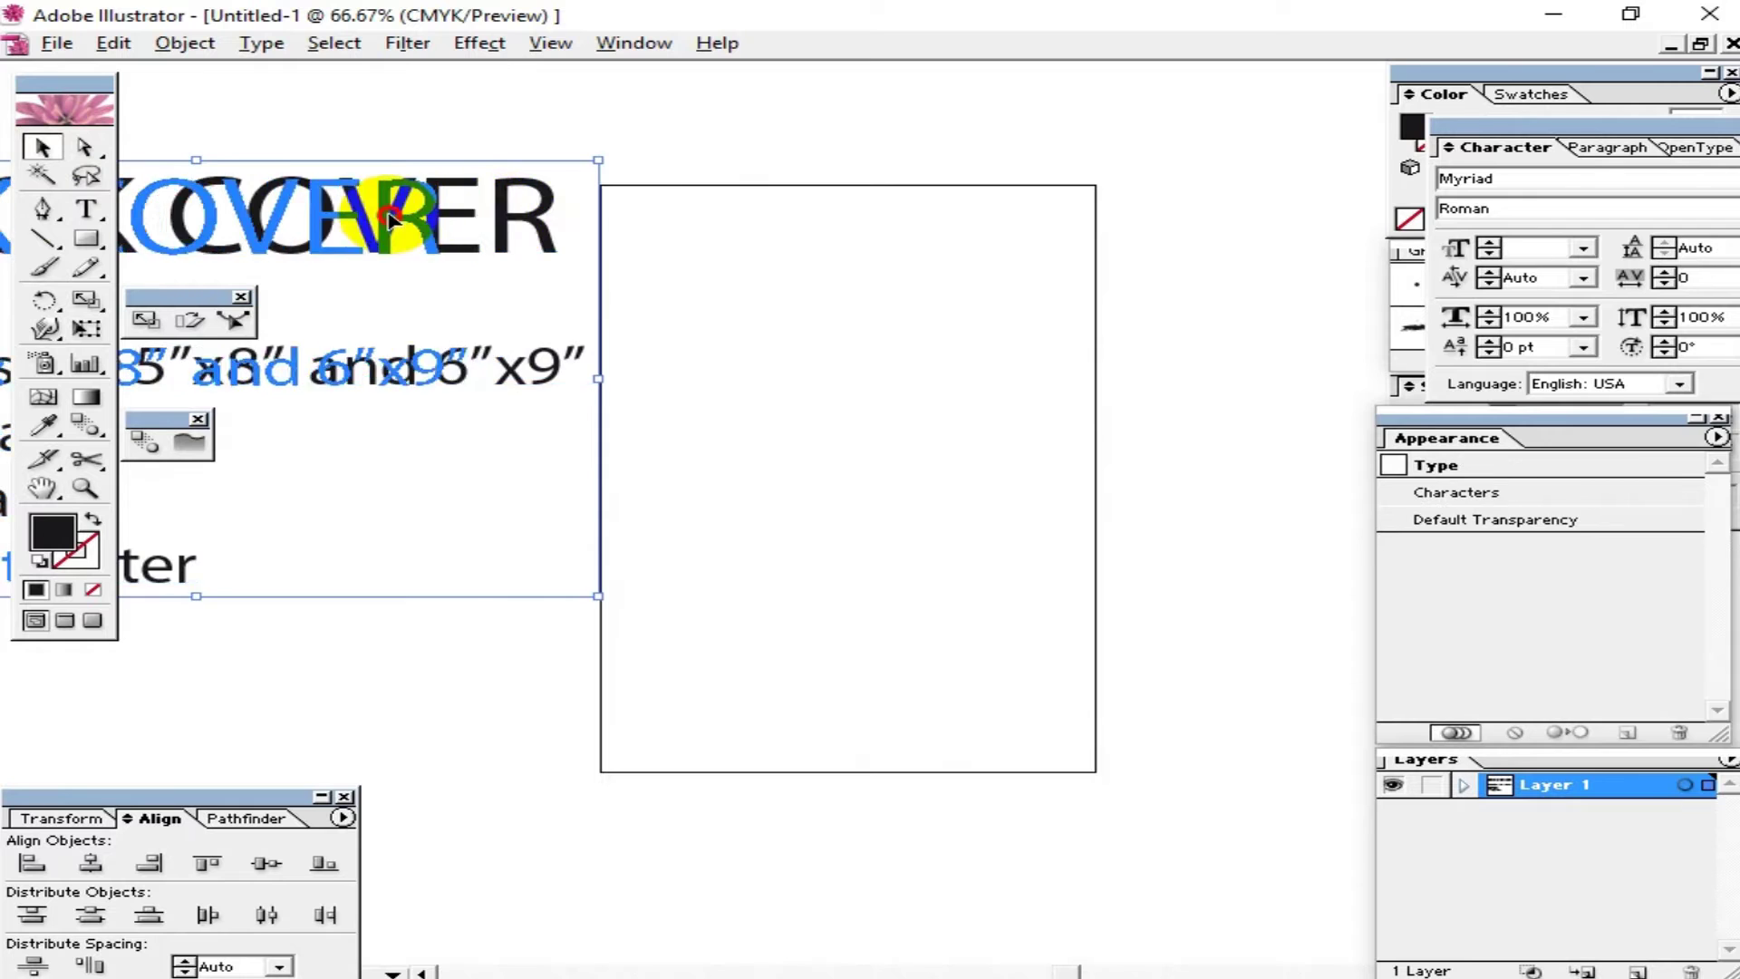
left_click(630, 211)
Step: Confirm in Document Setup that the page is 6 in wide and 9 in tall
left_click(58, 44)
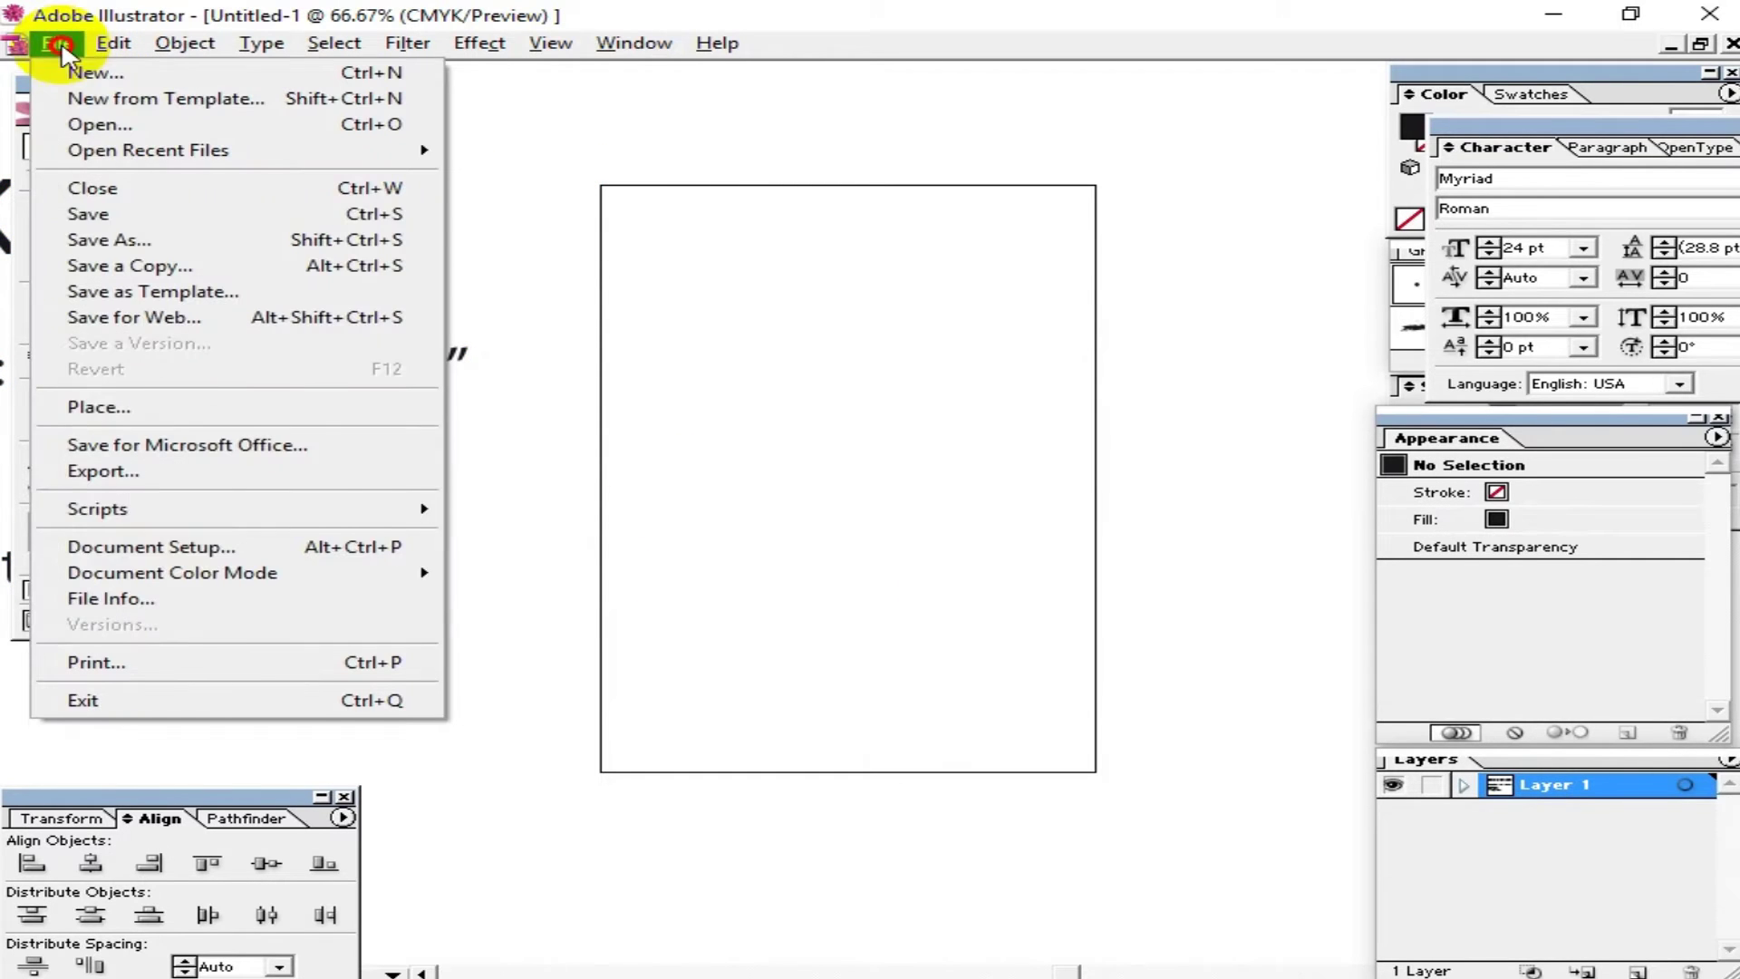
left_click(150, 549)
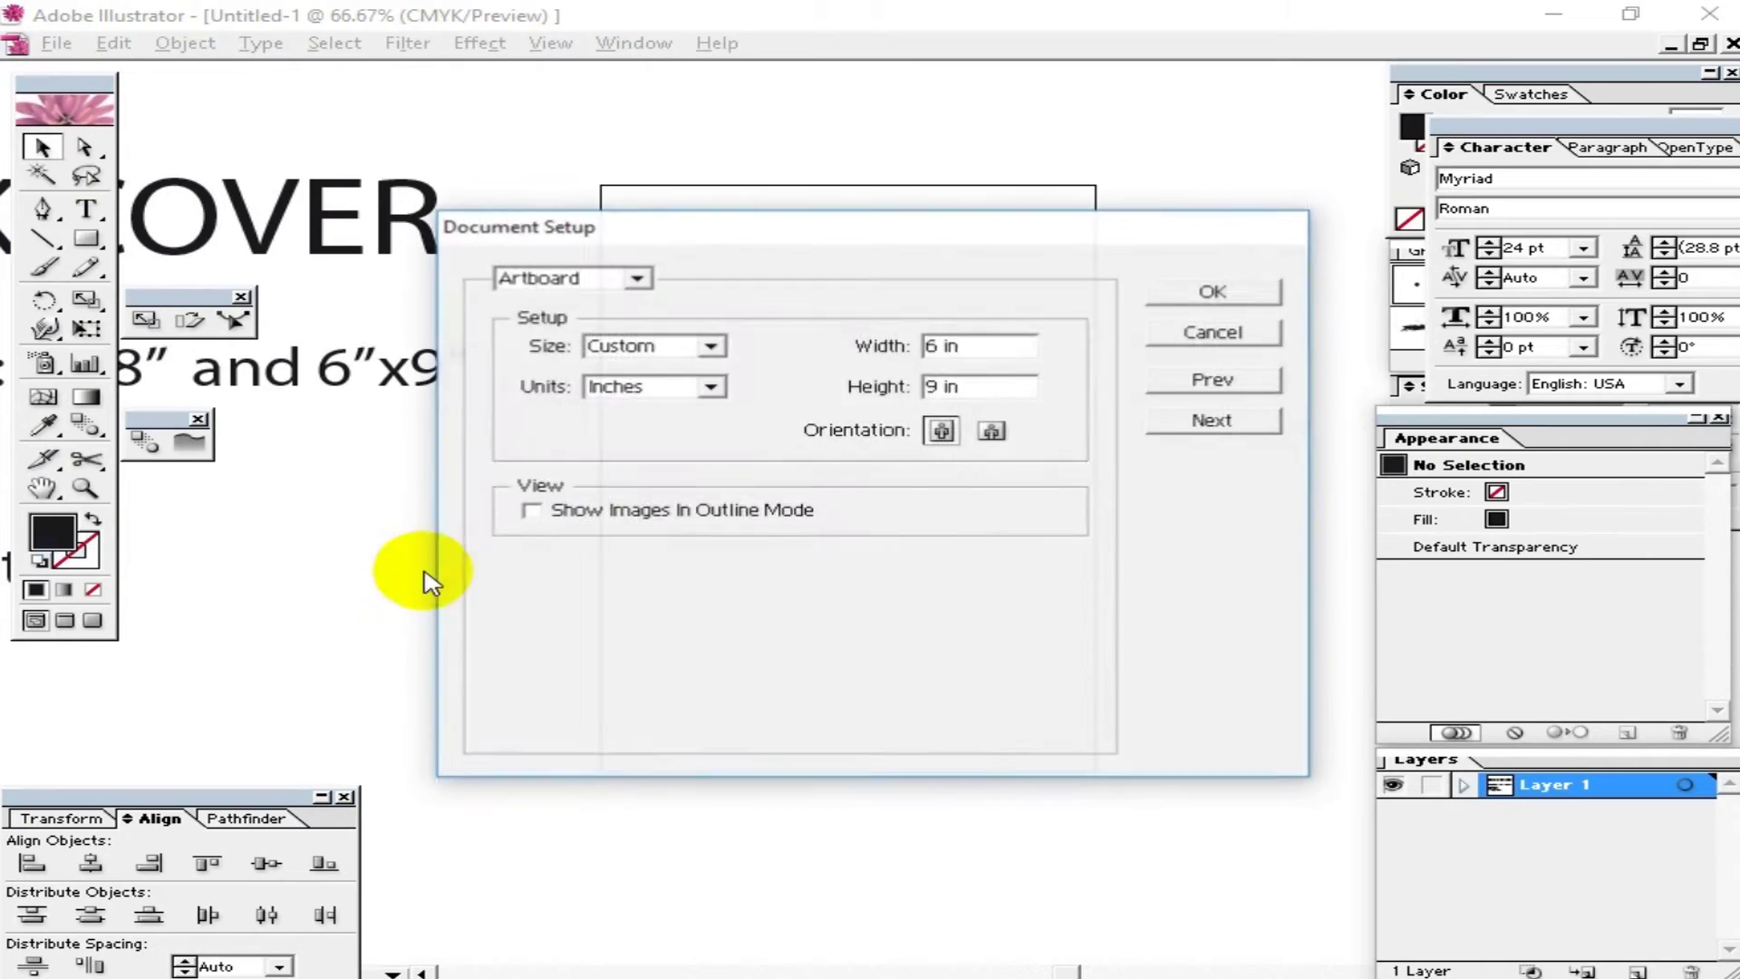
left_click(931, 346)
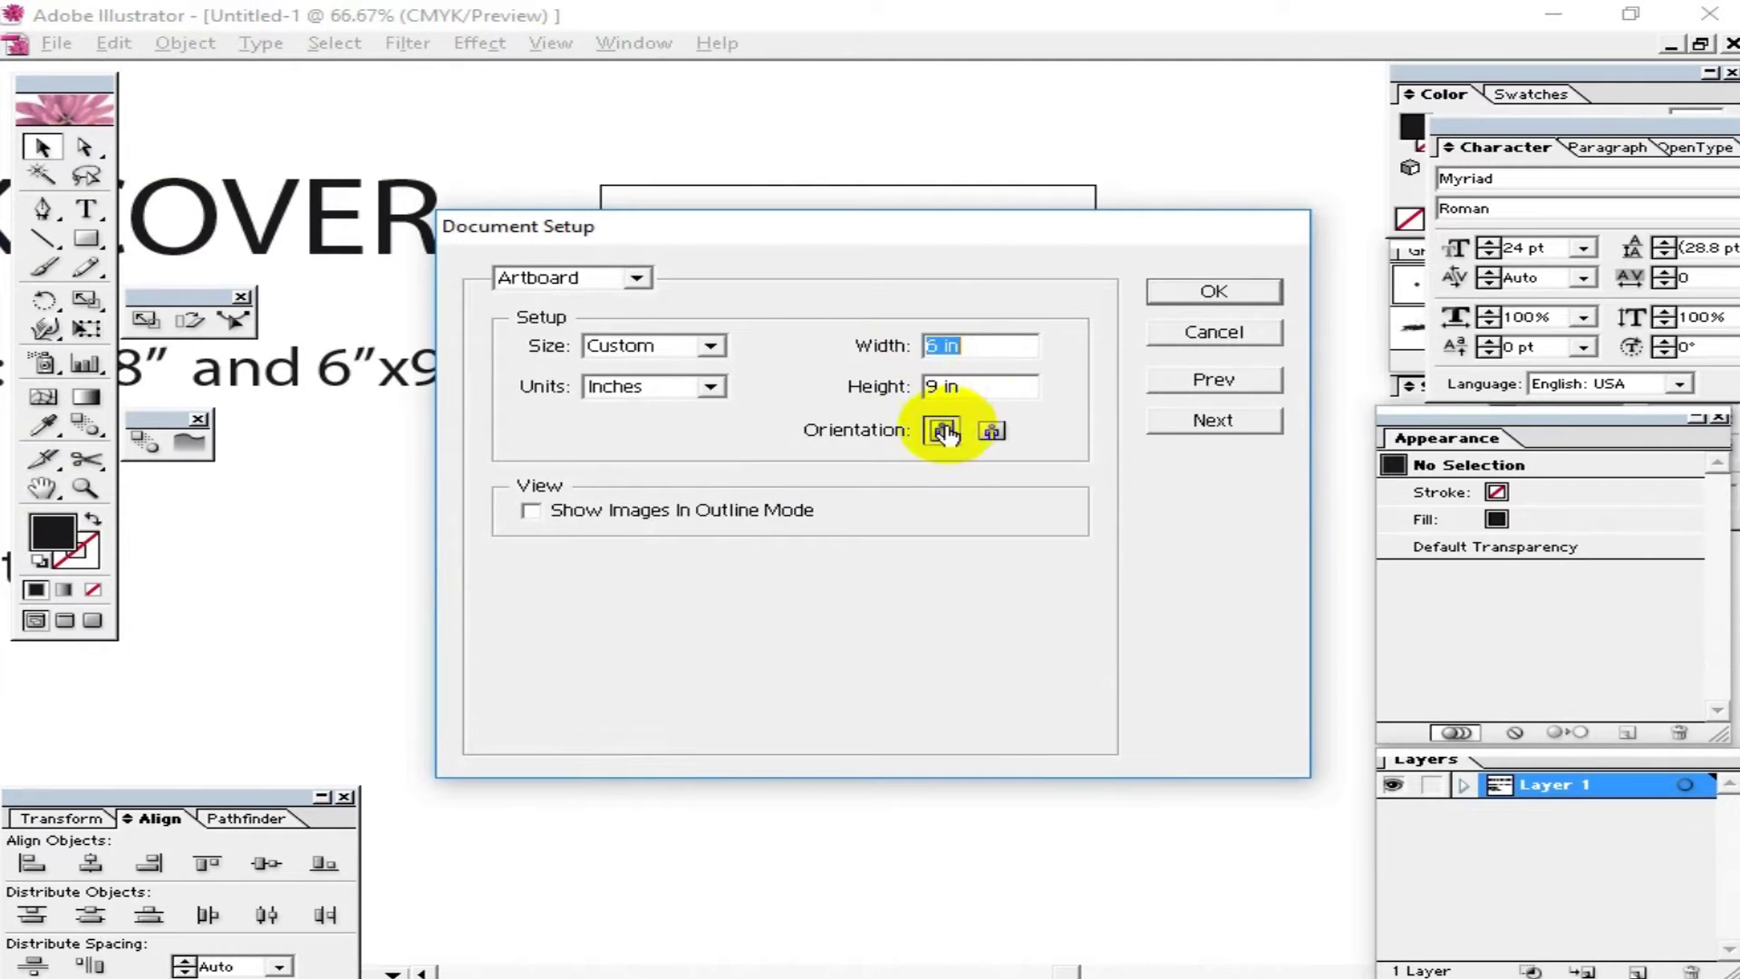
left_click(1000, 389)
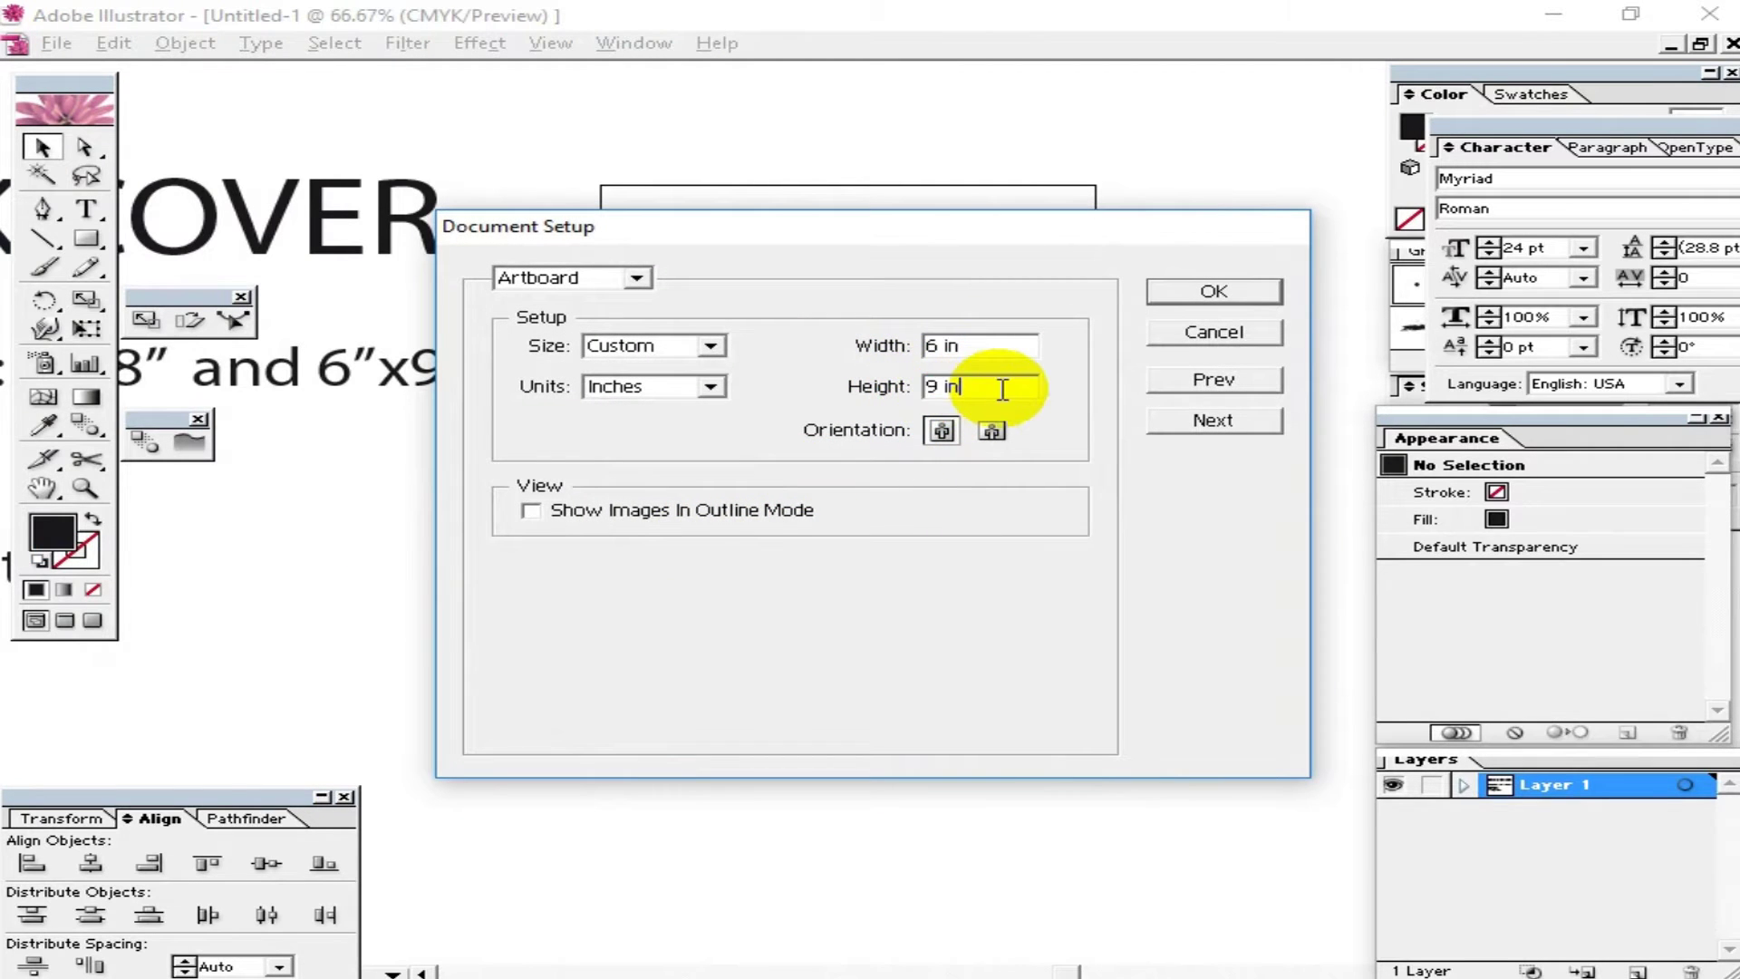
left_click(1191, 290)
left_click_drag(594, 189, 1100, 770)
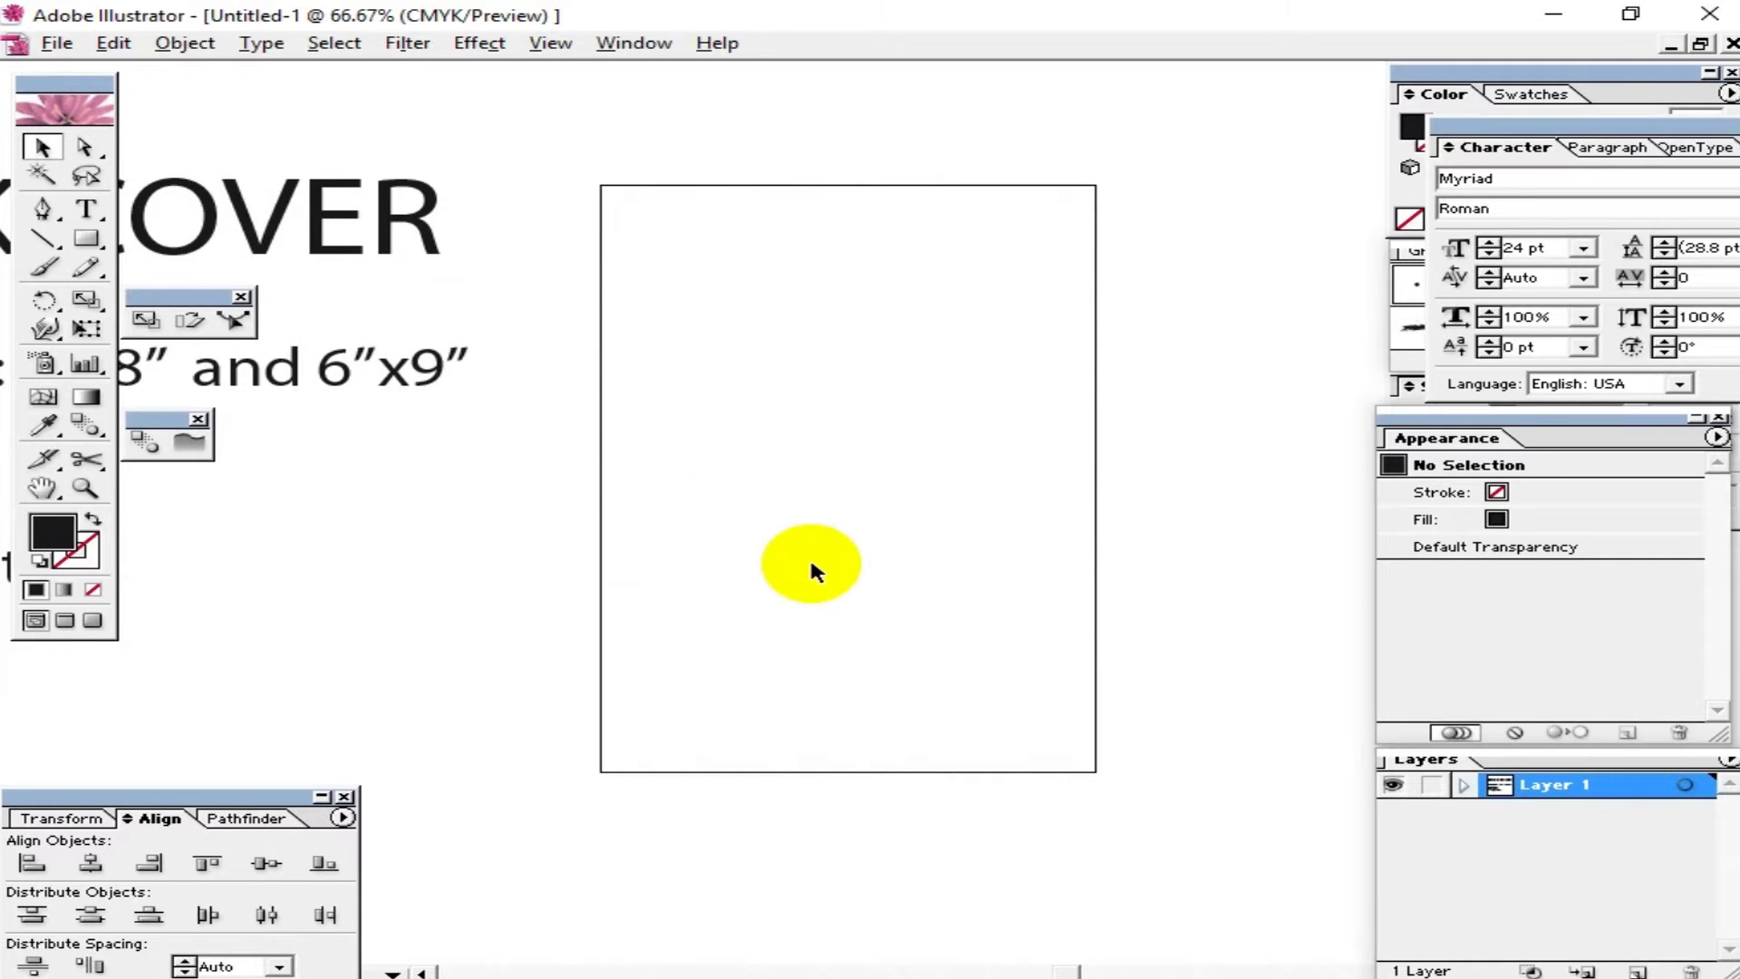
left_click_drag(793, 373, 852, 434)
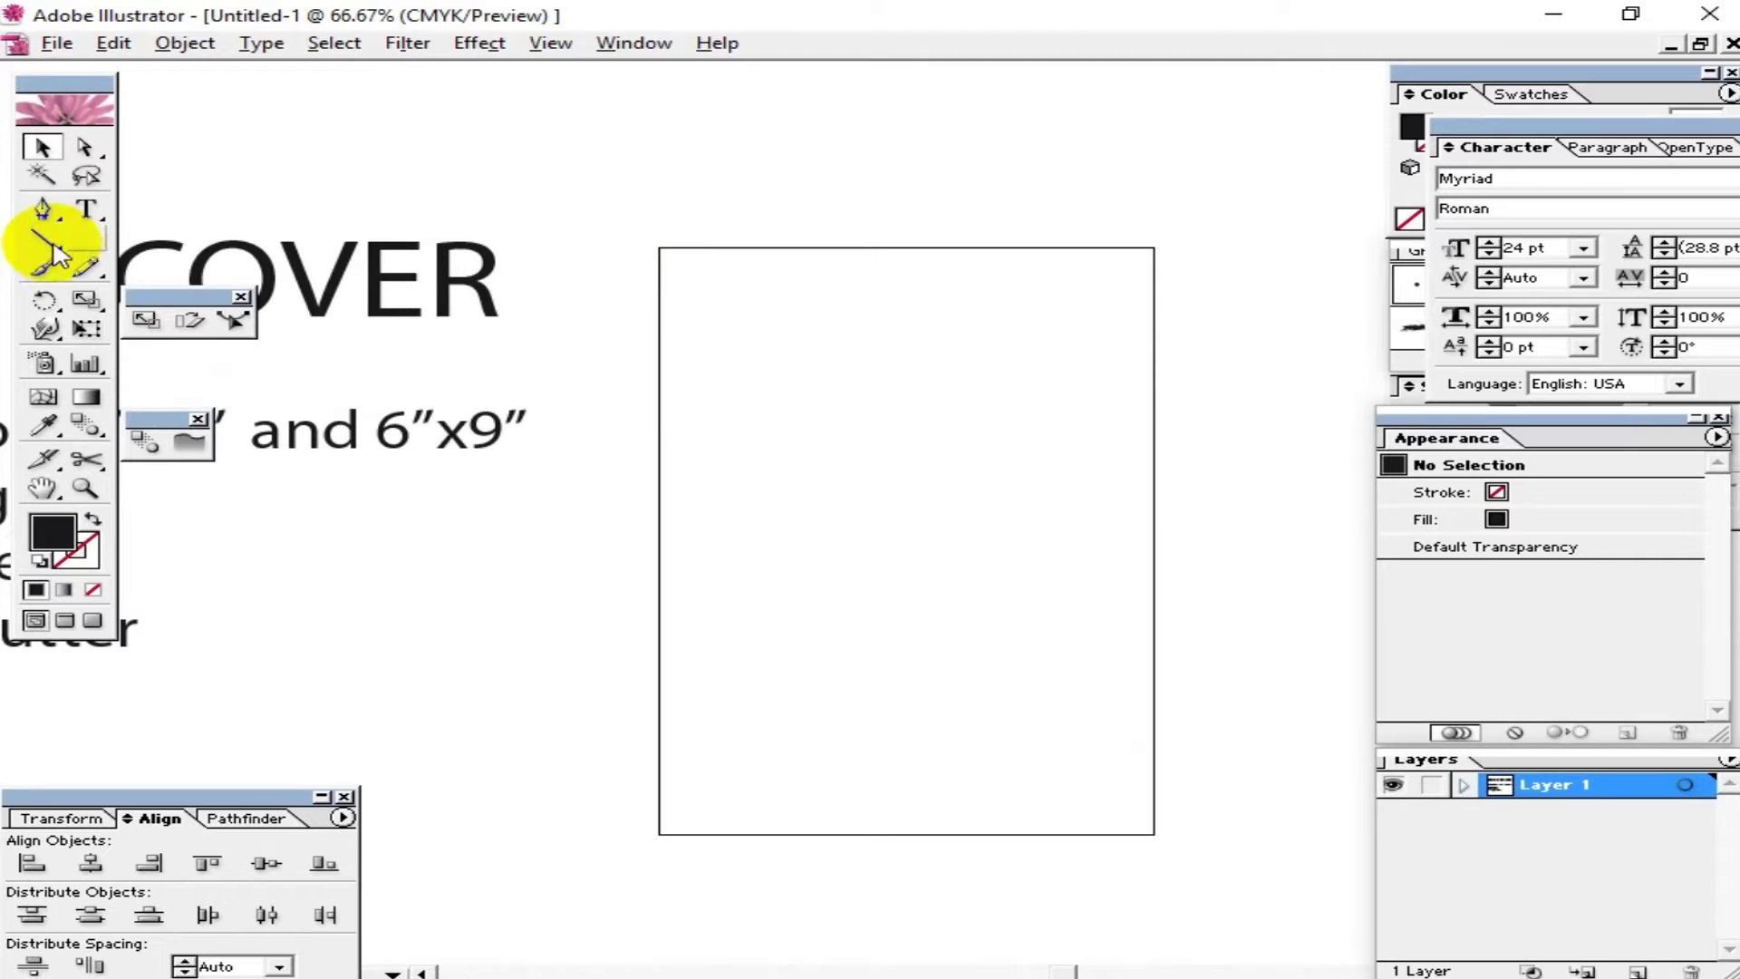
Step: Draw a 6 in by 4.5 in black rectangle and move it flush with the page top
left_click(86, 238)
left_click(621, 299)
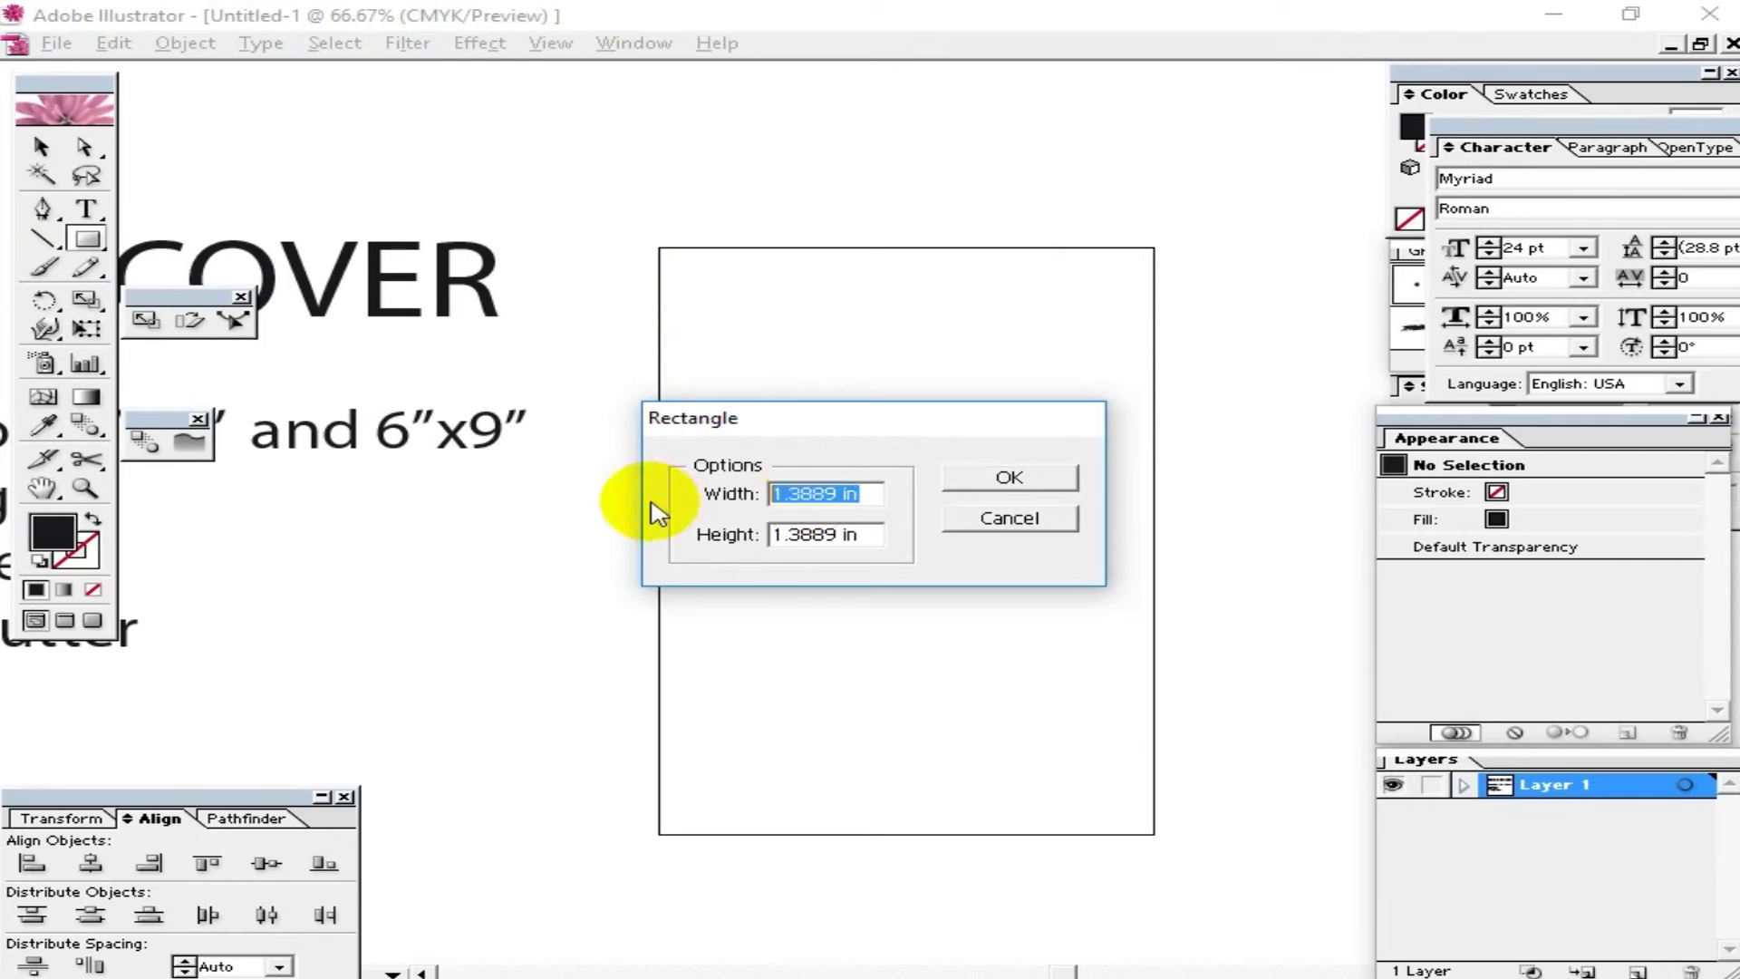
type("6")
left_click(878, 532)
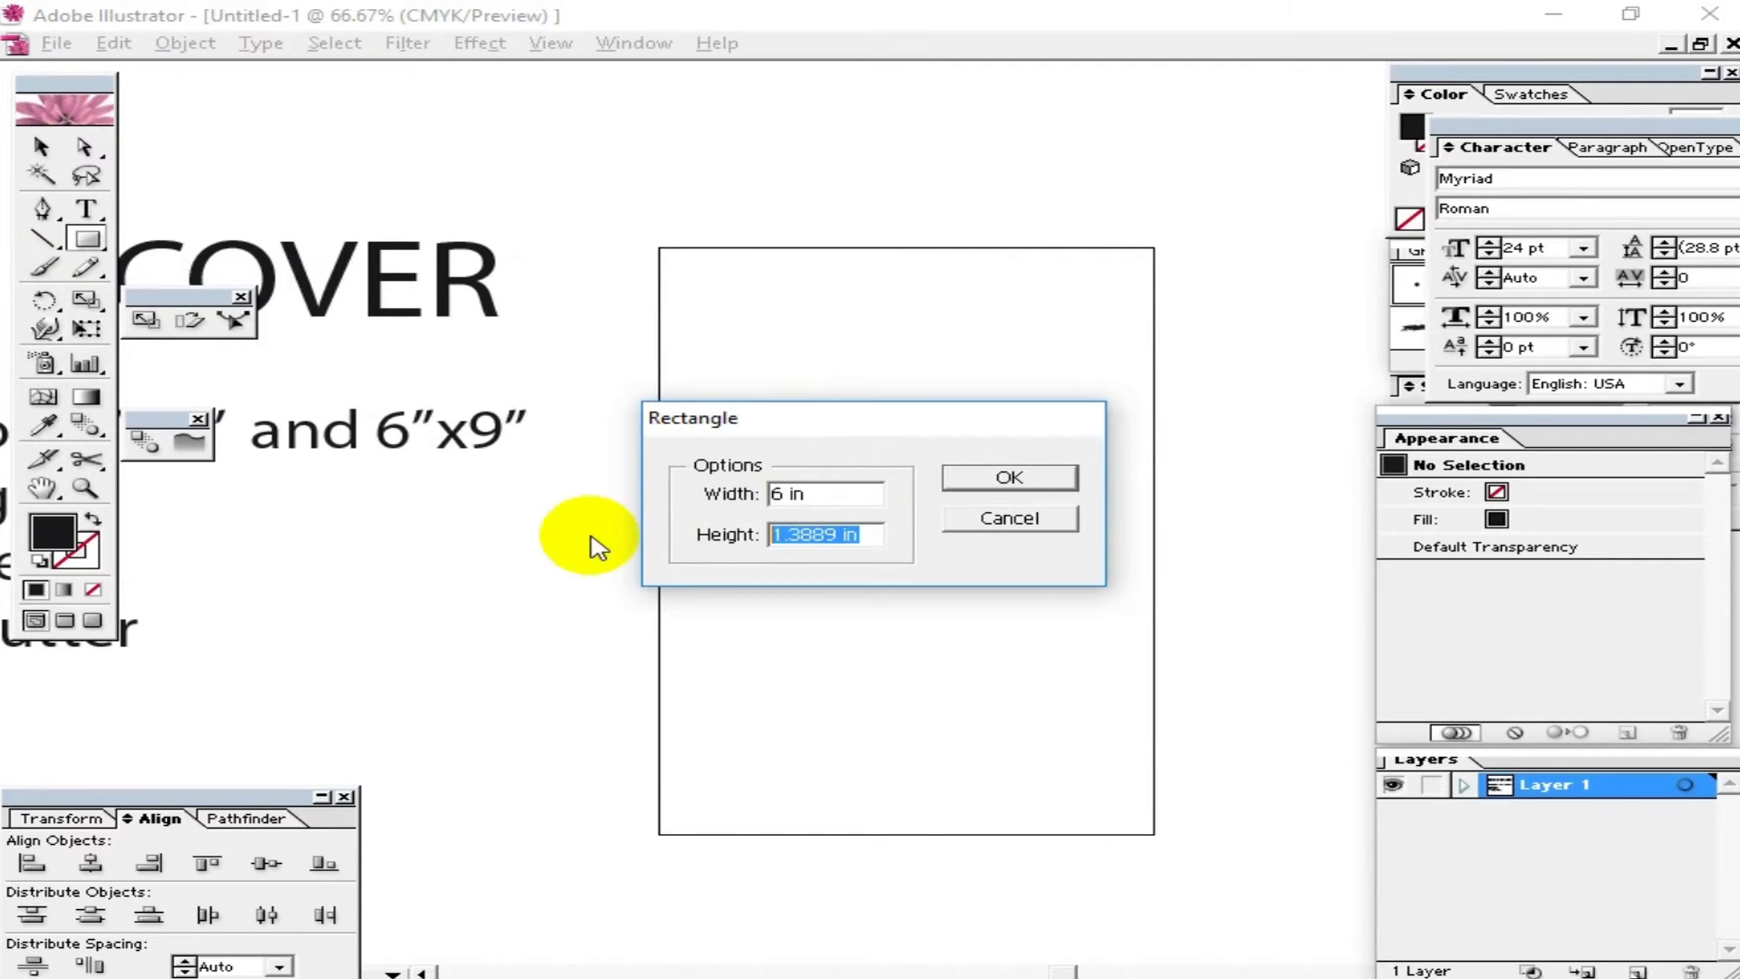
type("4.")
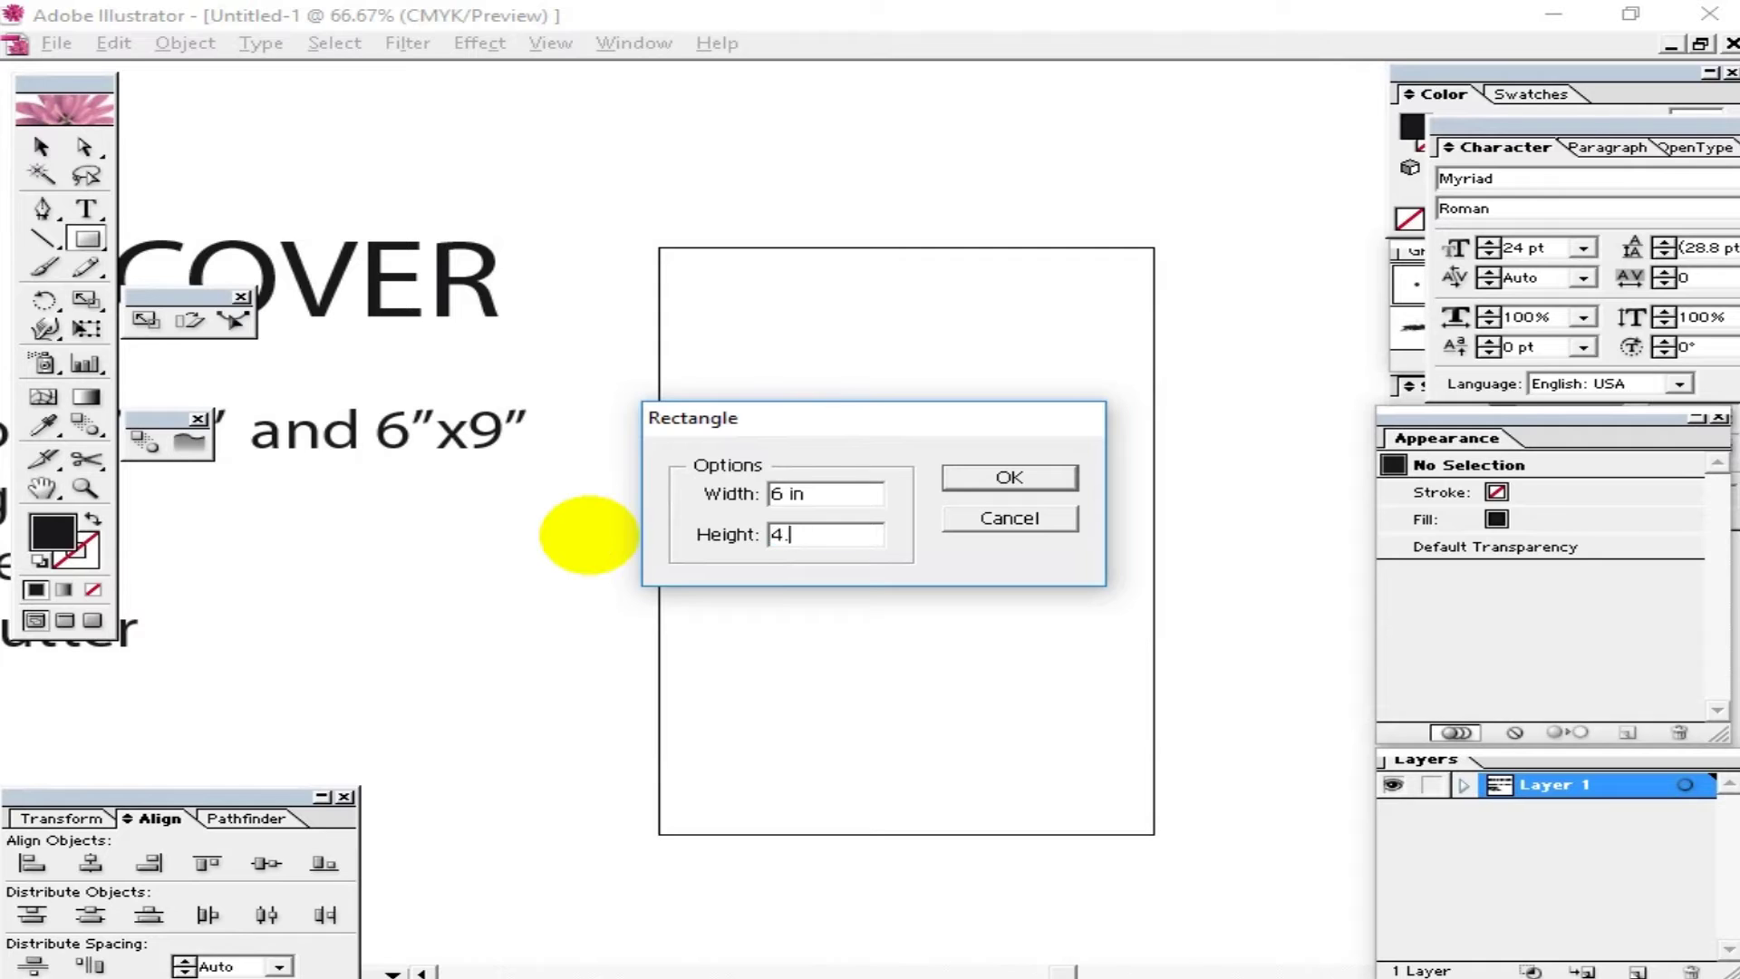
type("5")
left_click(1010, 478)
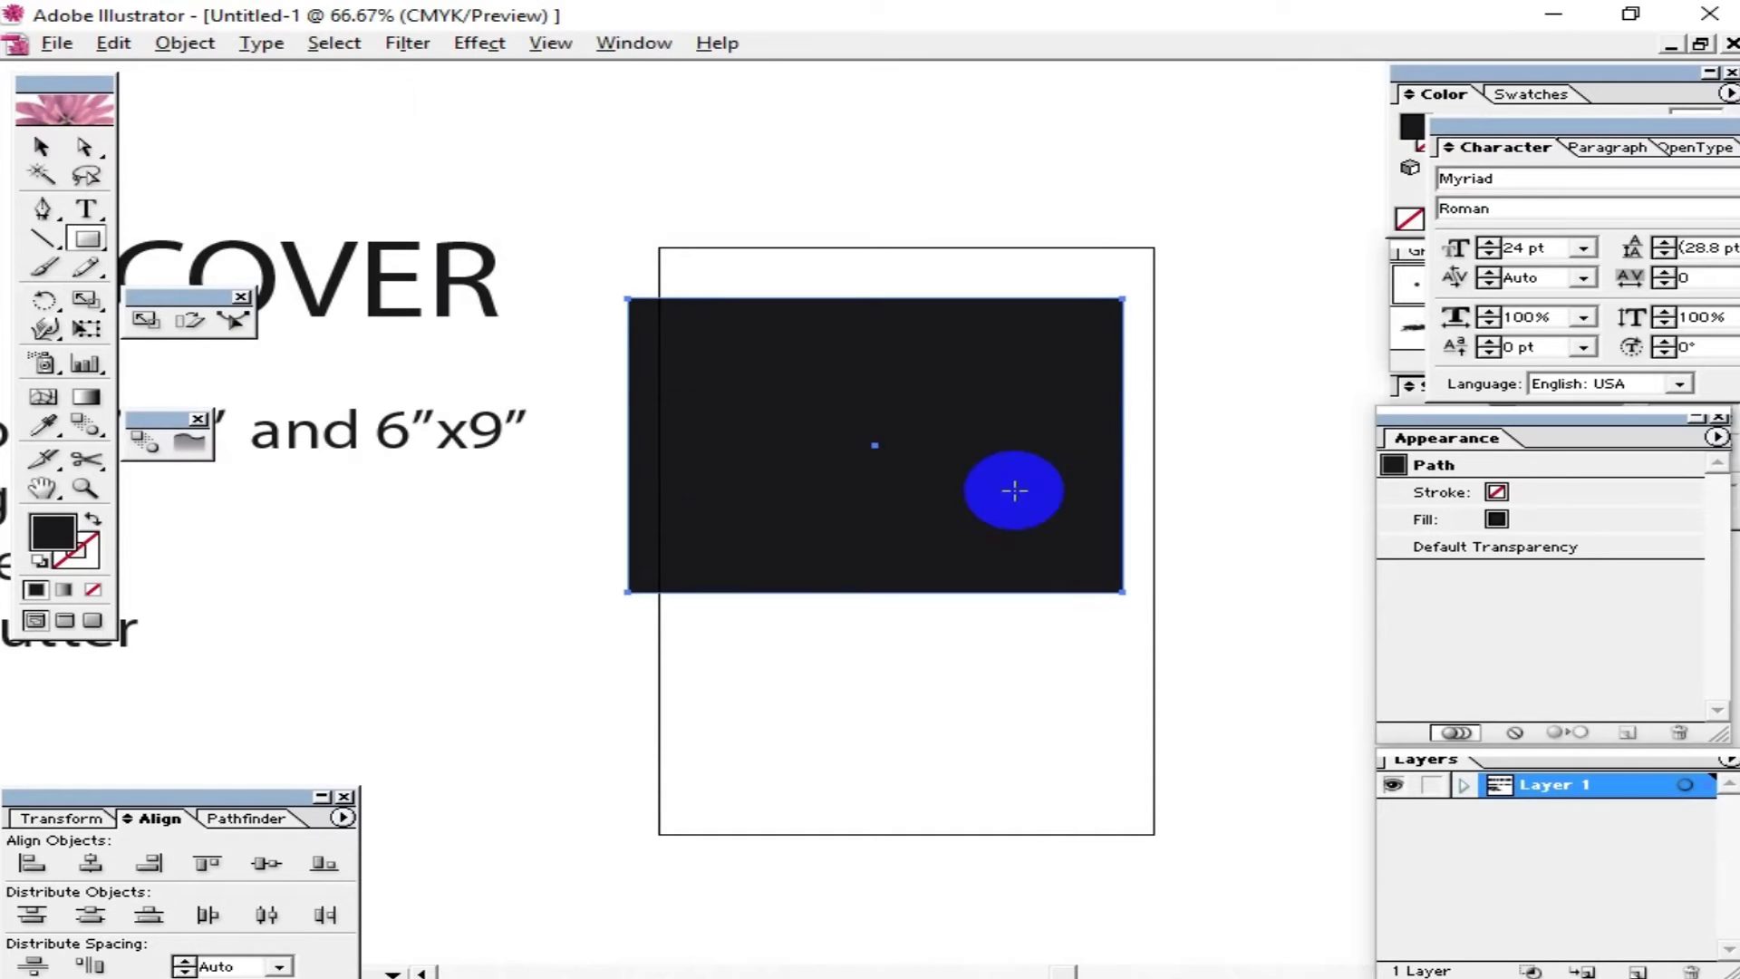
left_click(41, 146)
left_click_drag(809, 415, 841, 373)
left_click(1151, 607)
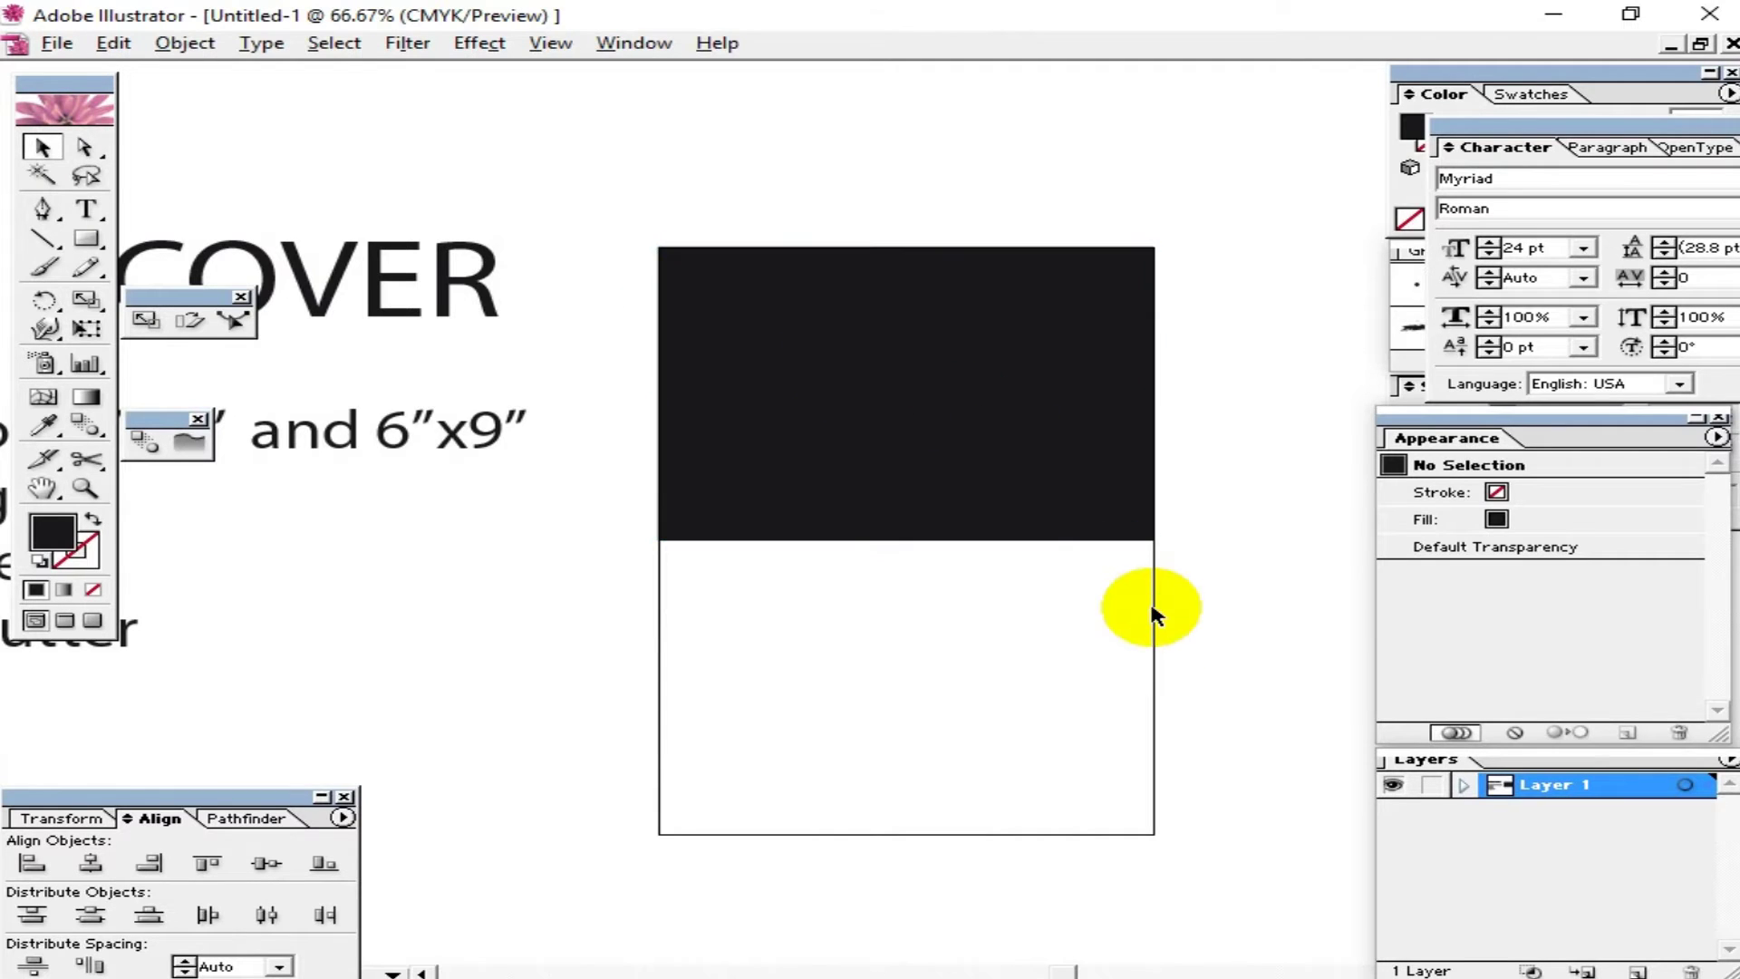
Step: Set the rectangle's Y and H to 5.5 in, keep it at the page top, and pick a pale yellow fill
left_click(894, 420)
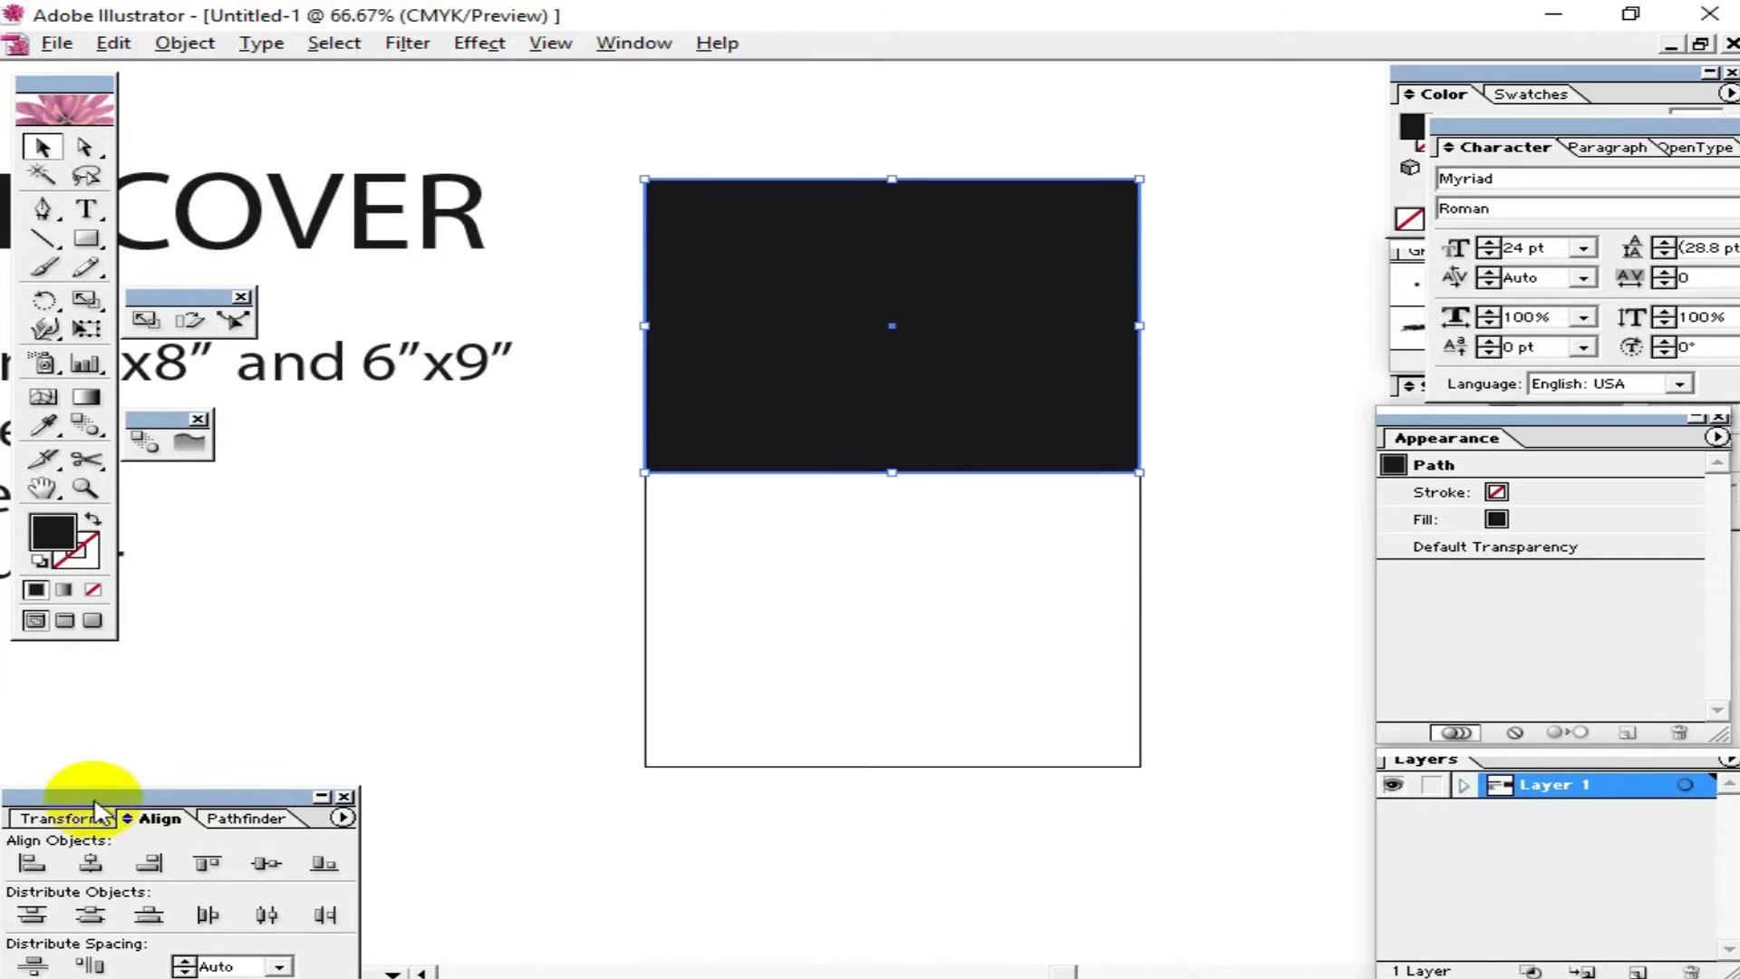
left_click(243, 817)
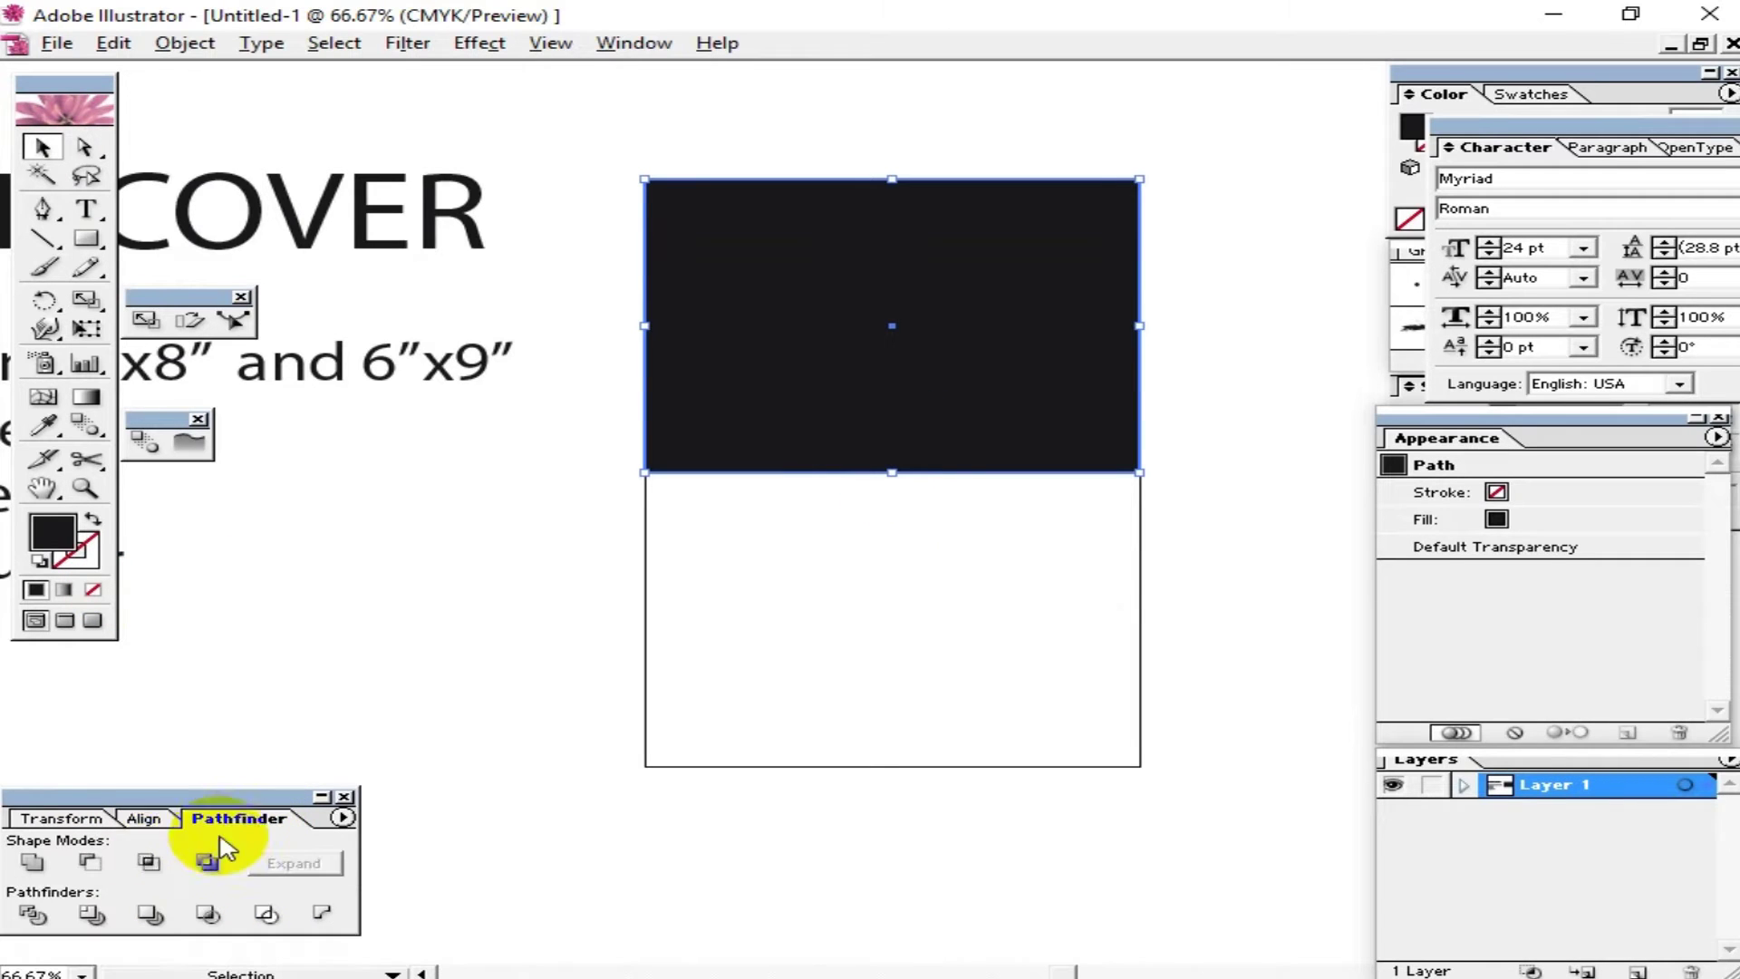
left_click(59, 818)
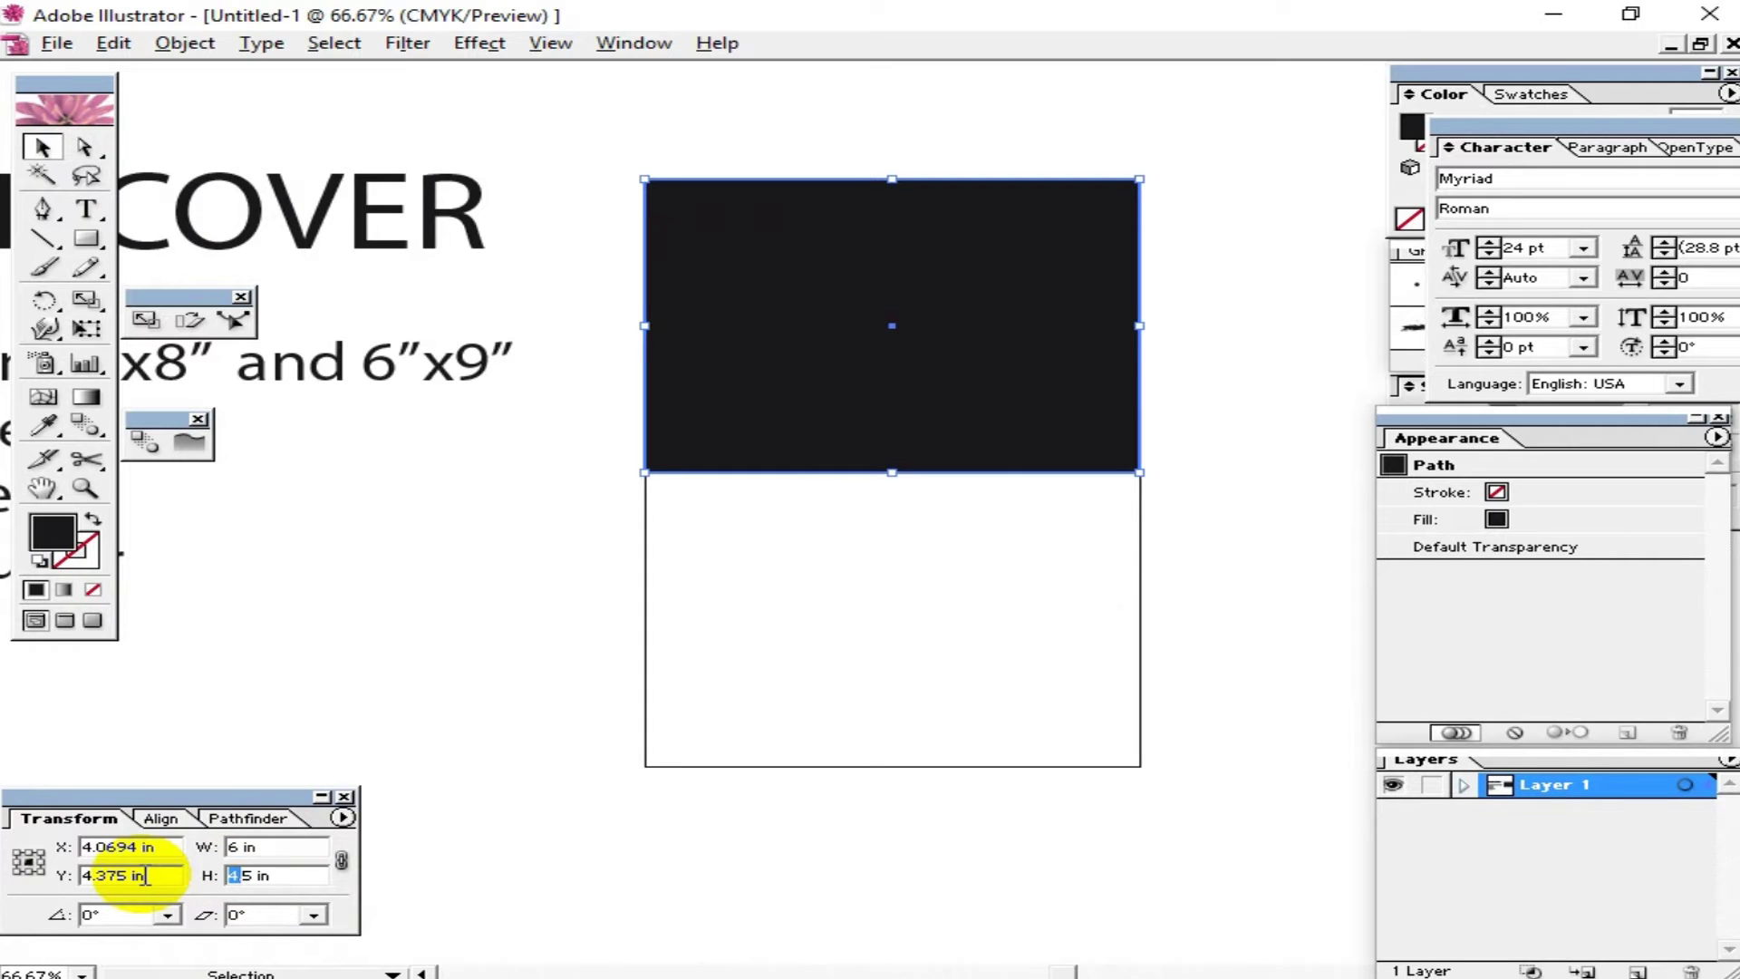
key("Return")
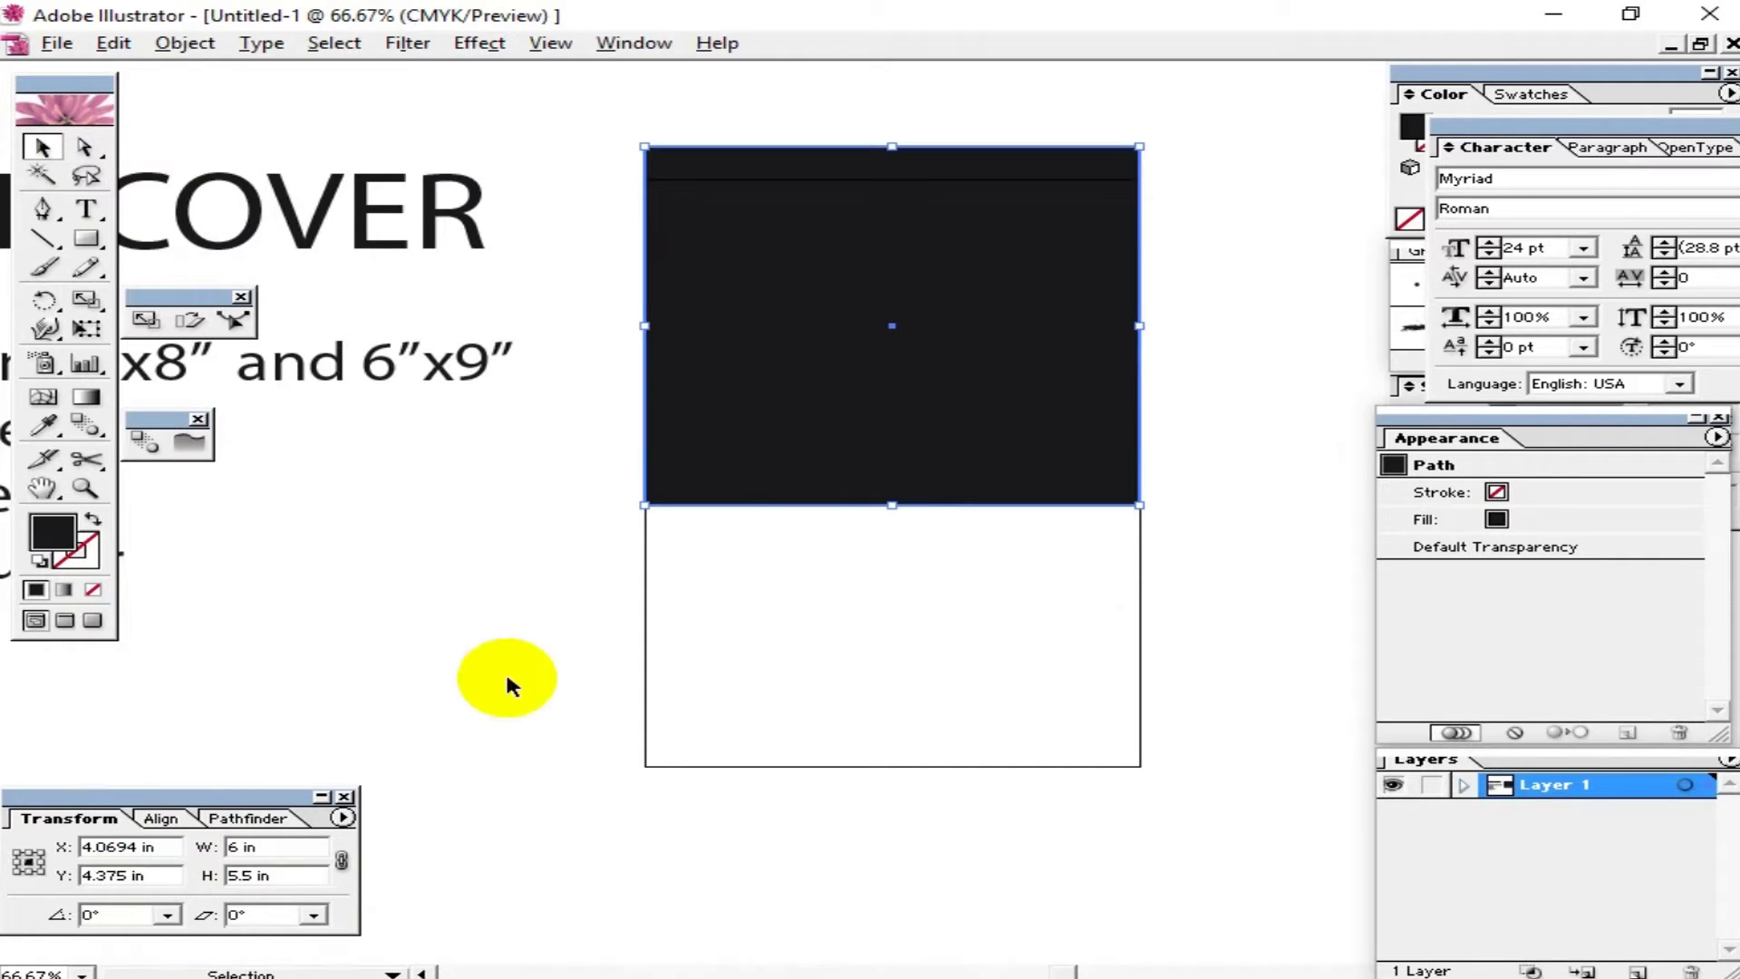
mouse_move(749, 466)
left_mouse_down()
mouse_move(747, 515)
mouse_move(751, 499)
left_mouse_up()
left_click(803, 651)
left_click(772, 453)
left_click(1022, 697)
left_click(957, 453)
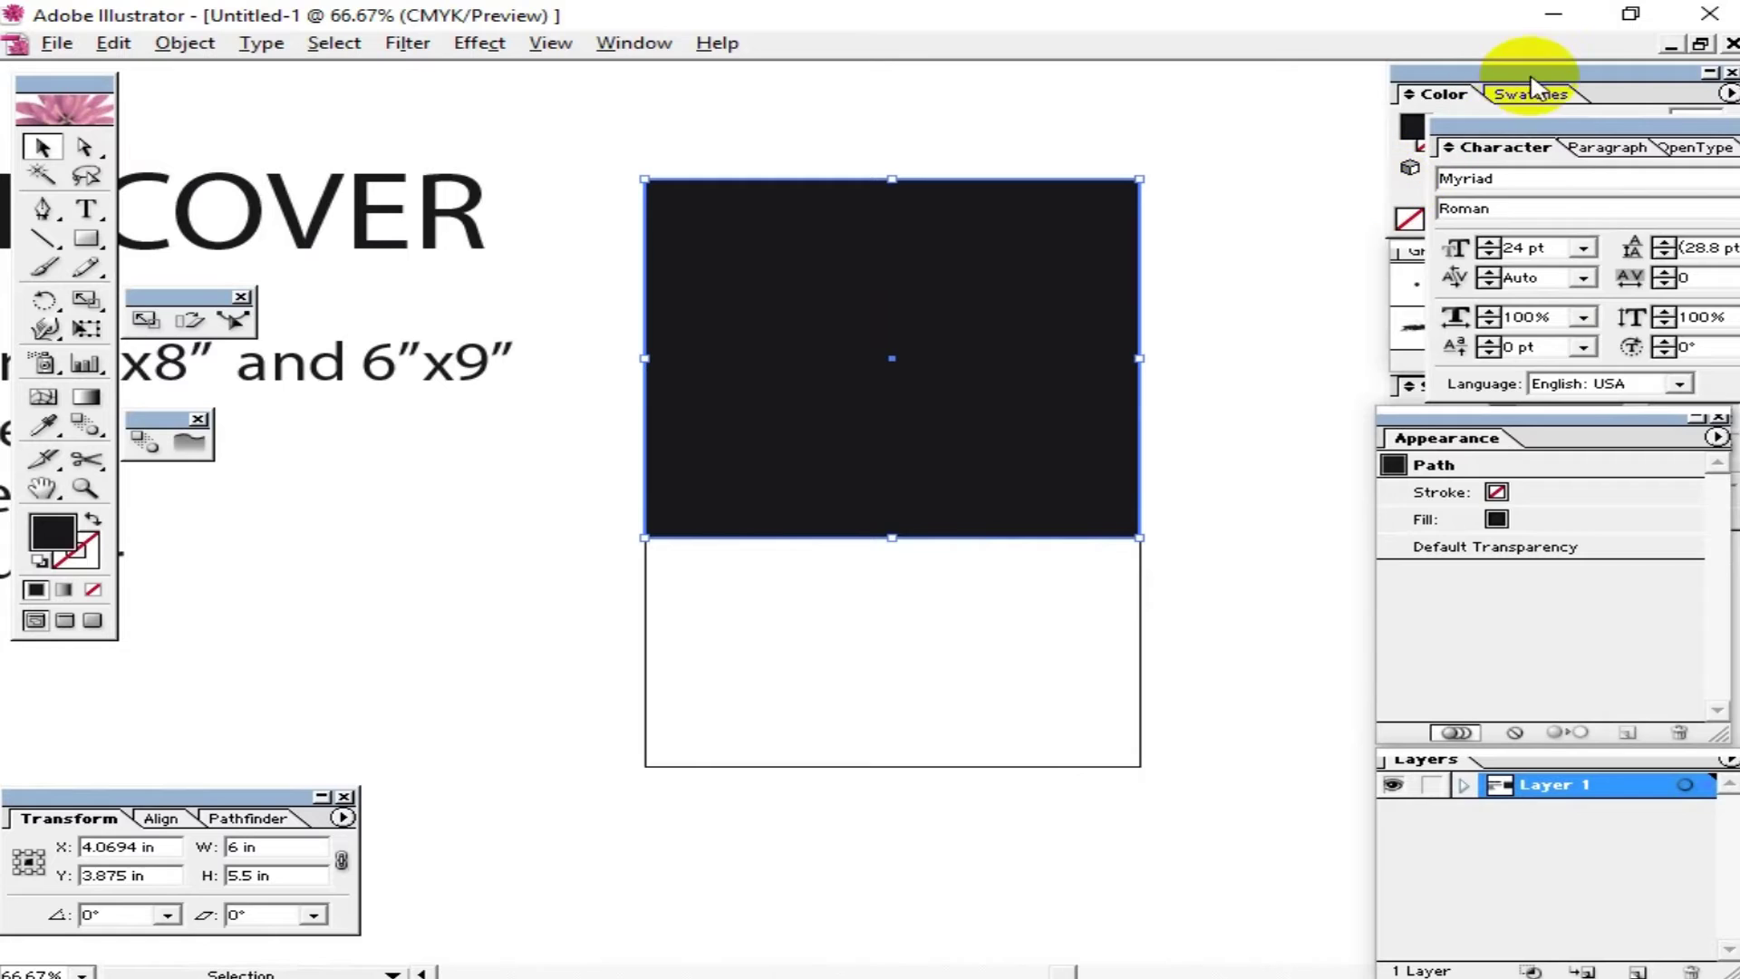
left_click(1443, 94)
left_click_drag(1642, 207, 1475, 208)
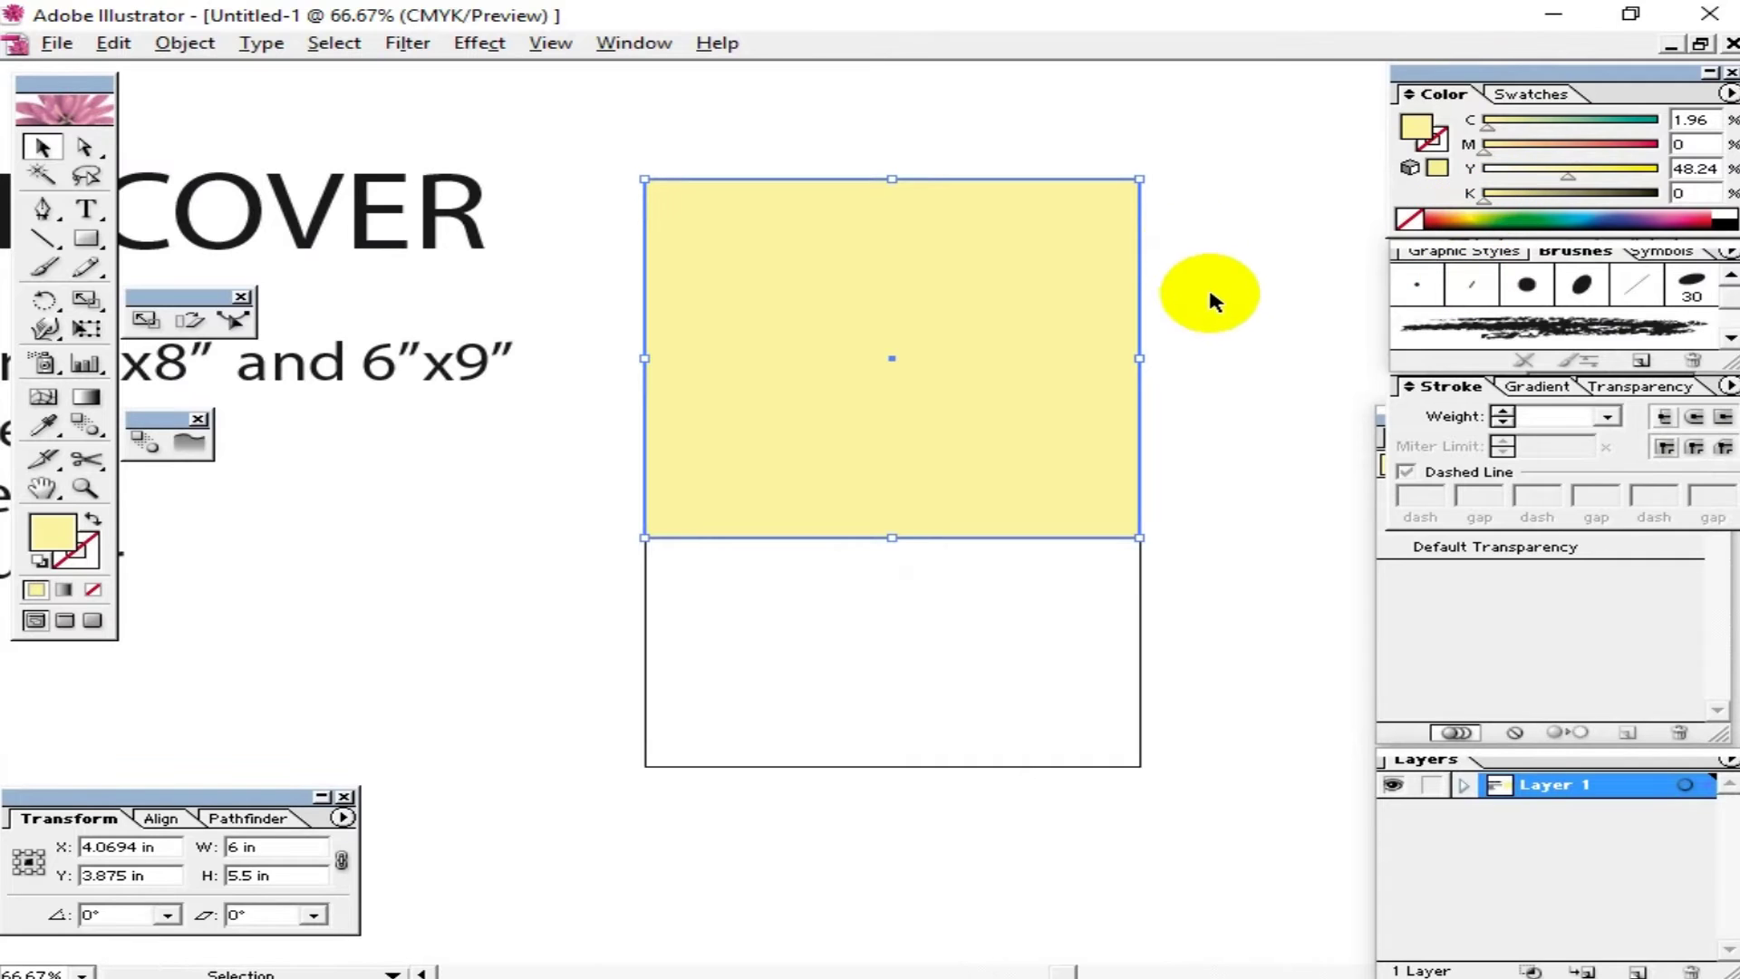
Step: Pan the view to bring the page with the pale yellow rectangle back into view
left_click(1241, 289)
mouse_move(1241, 290)
left_mouse_down()
mouse_move(1173, 423)
mouse_move(998, 354)
mouse_move(959, 459)
mouse_move(1057, 384)
left_mouse_up()
mouse_move(908, 429)
left_mouse_down()
mouse_move(994, 416)
mouse_move(1041, 435)
left_mouse_up()
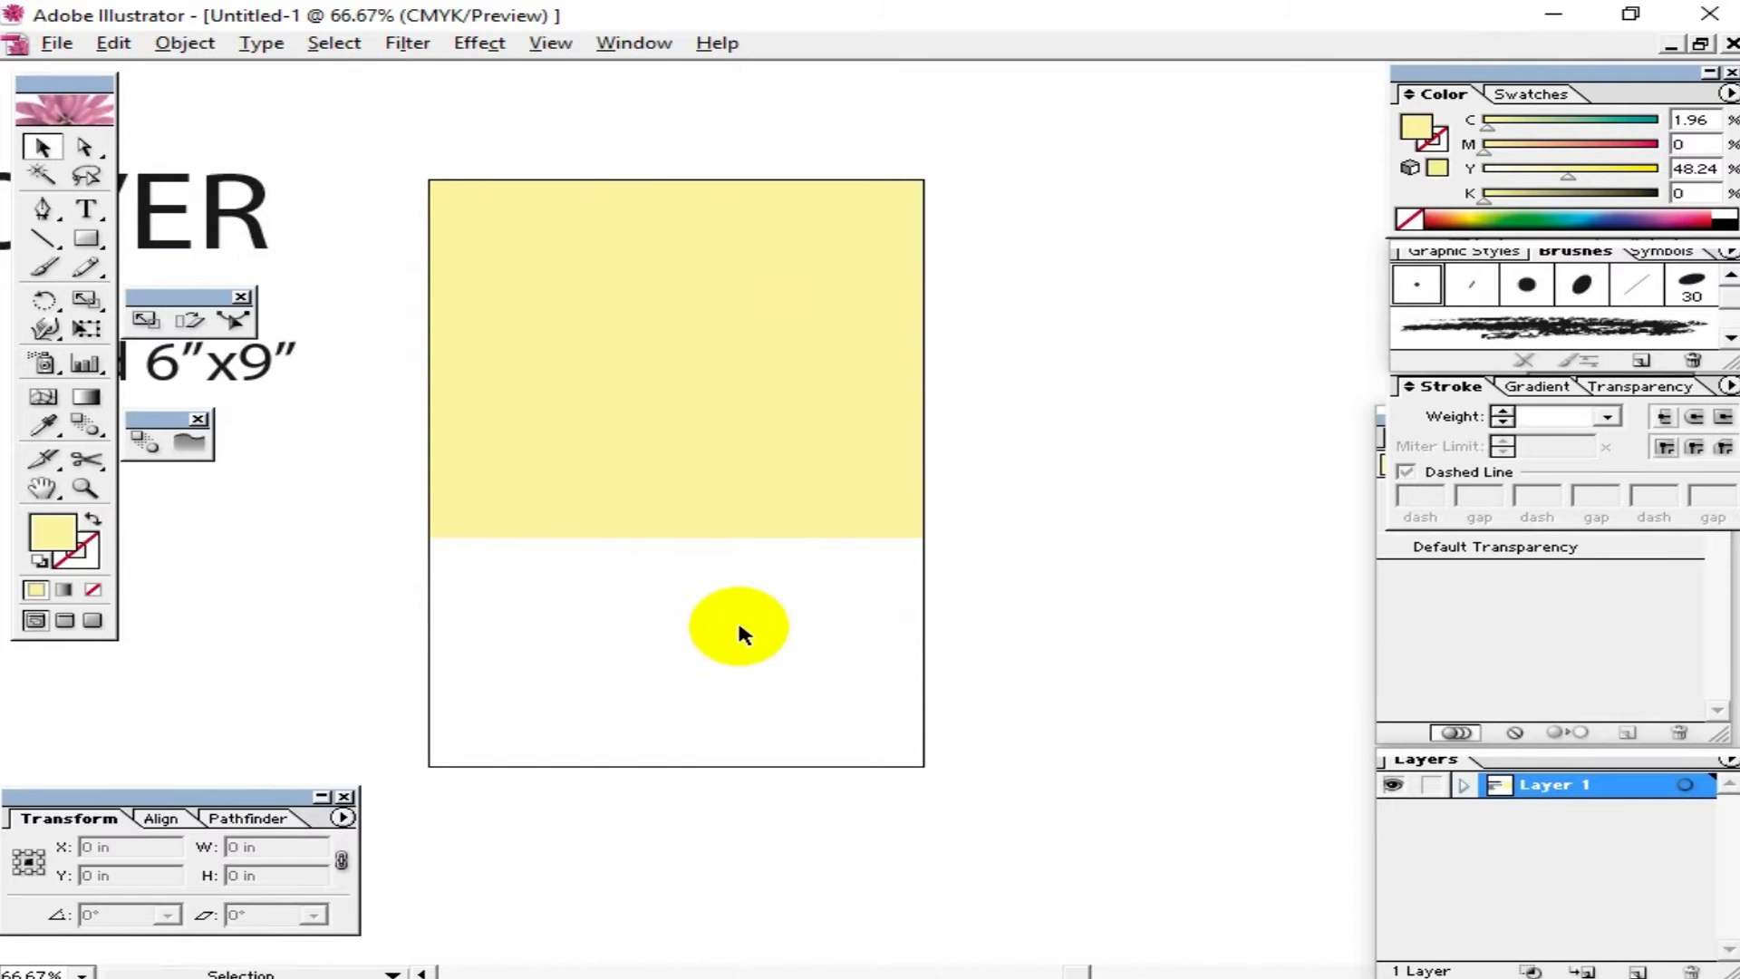
mouse_move(978, 470)
left_mouse_down()
mouse_move(683, 450)
mouse_move(750, 466)
mouse_move(621, 400)
left_mouse_up()
Step: Draw a 3.0415 in circle on the empty canvas right of the page
mouse_move(914, 448)
left_mouse_down()
mouse_move(496, 392)
mouse_move(477, 326)
left_mouse_up()
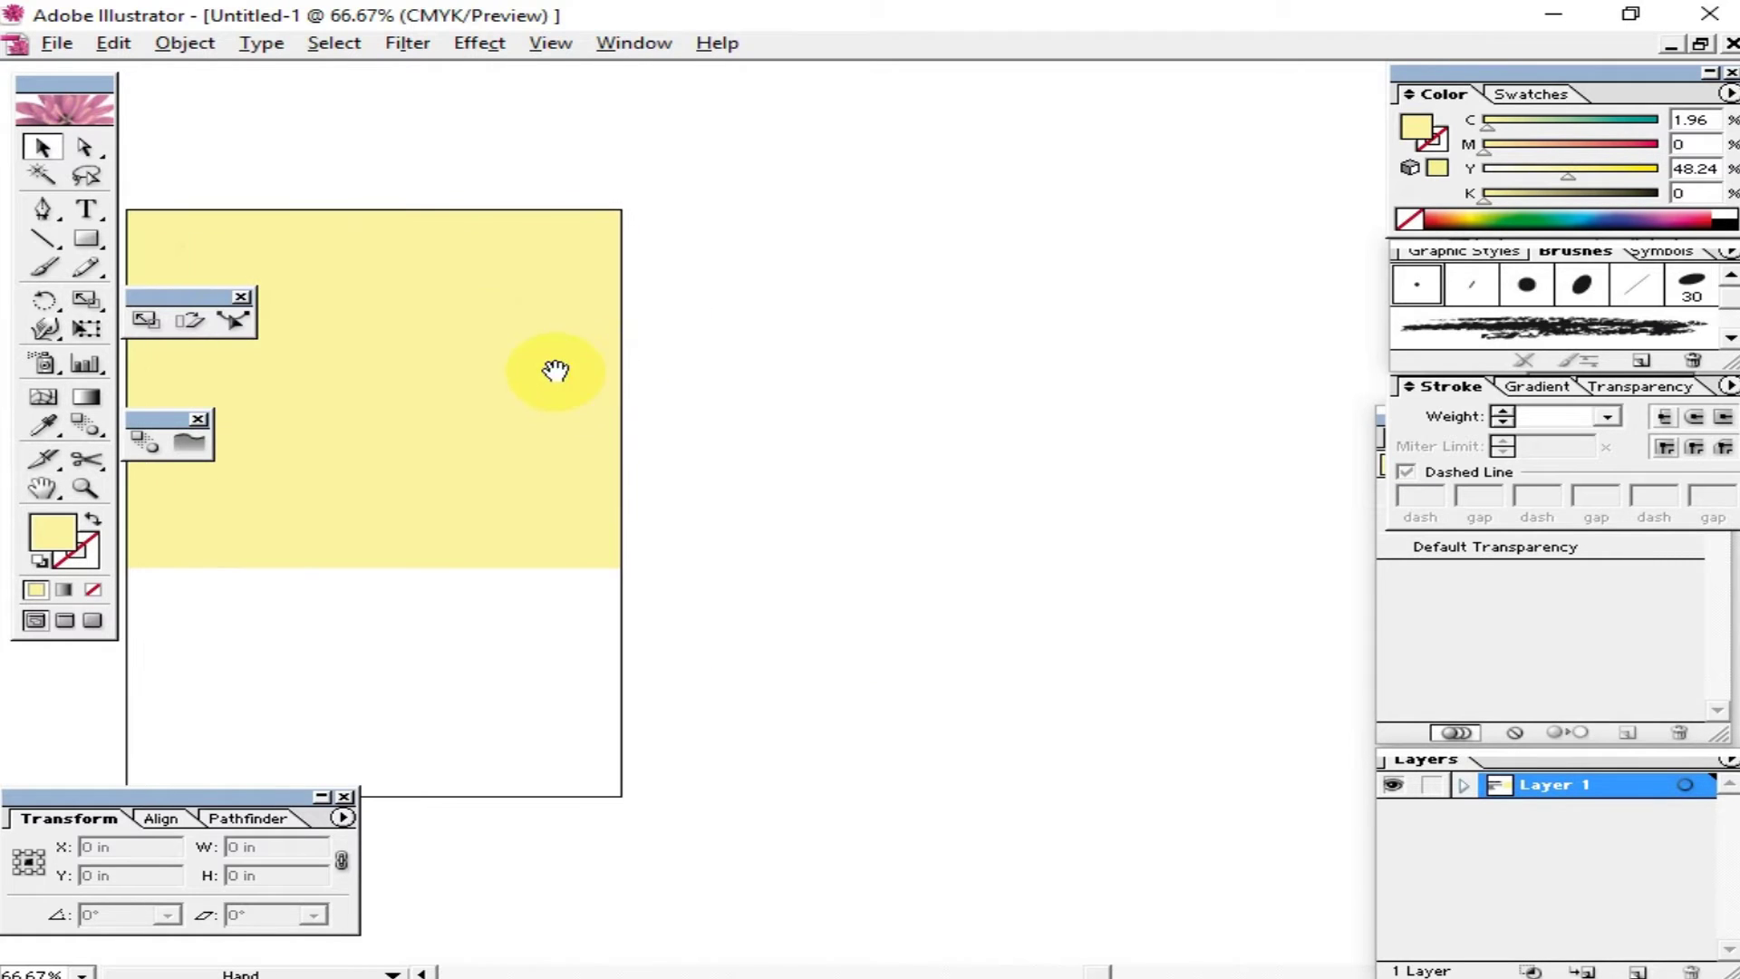
left_click_drag(556, 373, 528, 357)
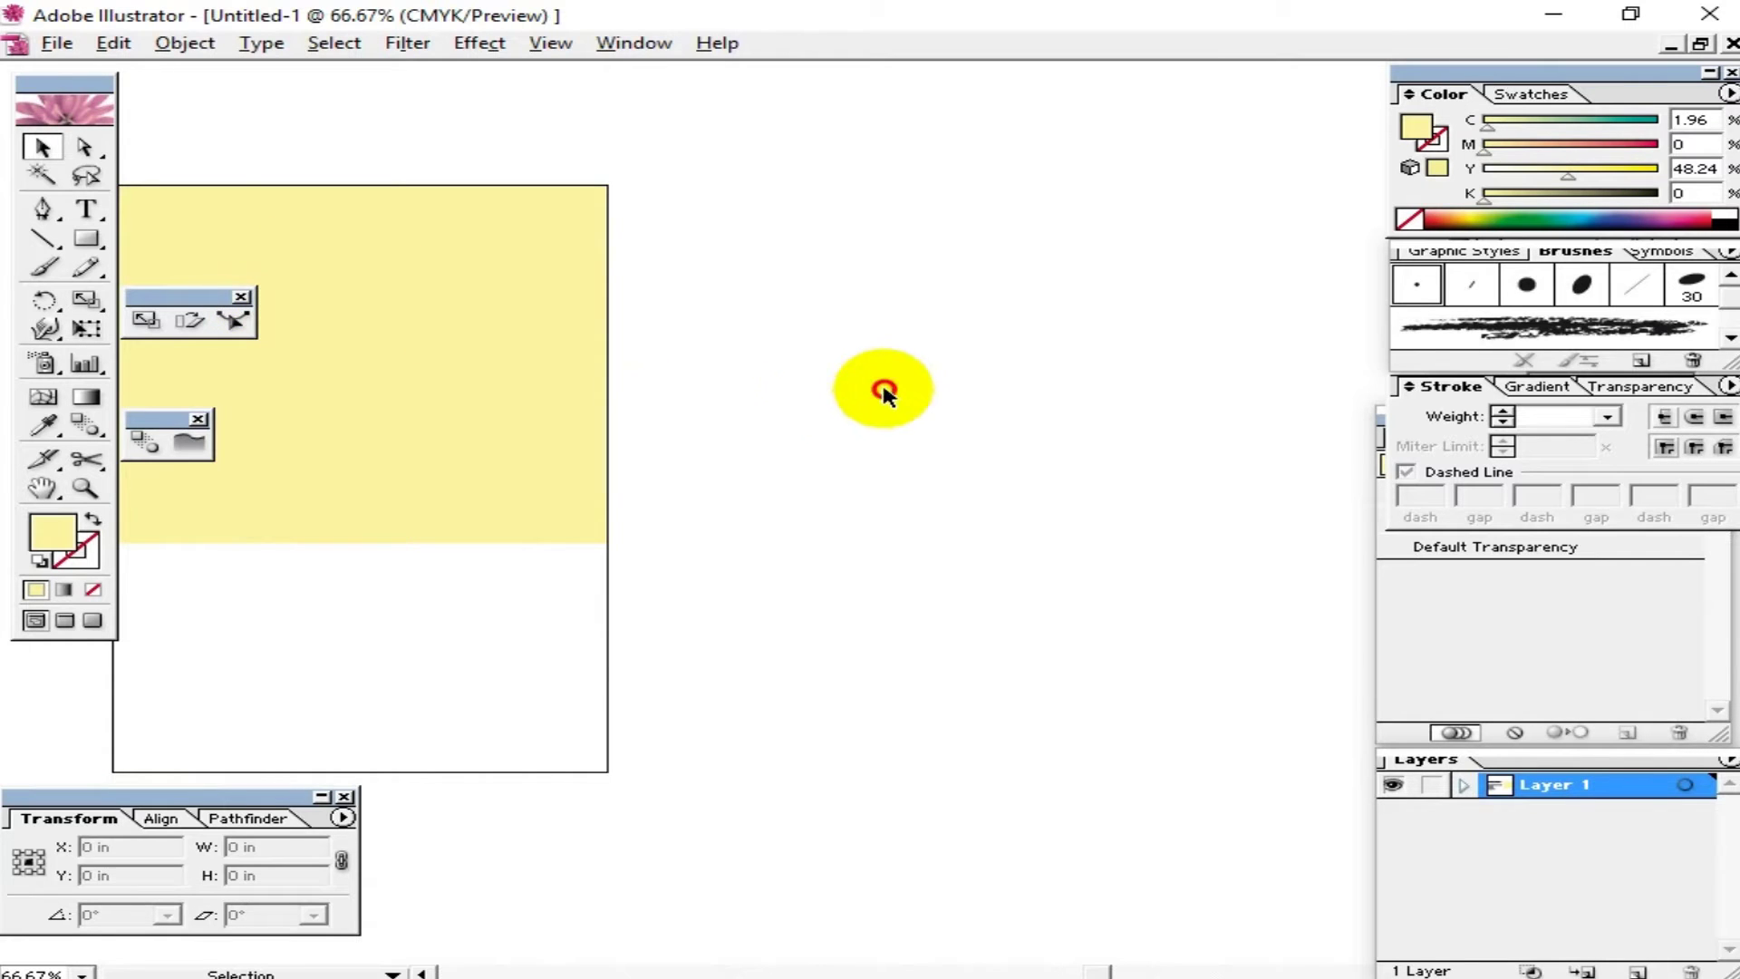
left_click_drag(86, 239, 204, 240)
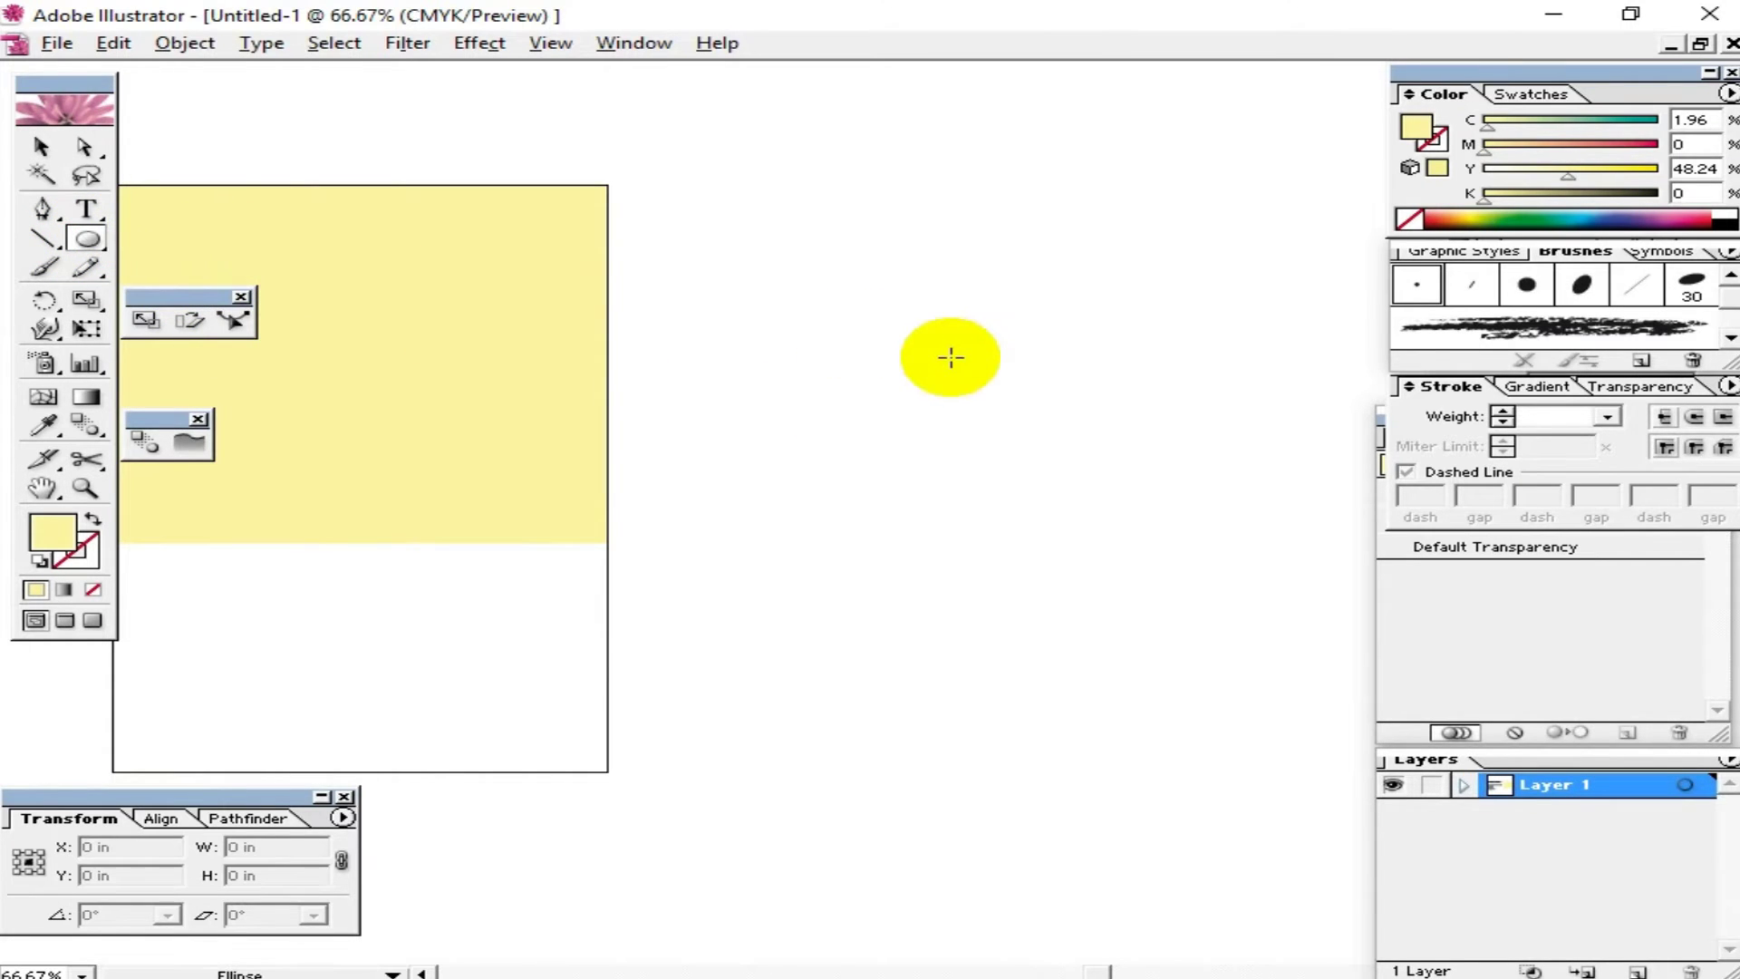
left_click_drag(982, 348, 858, 268)
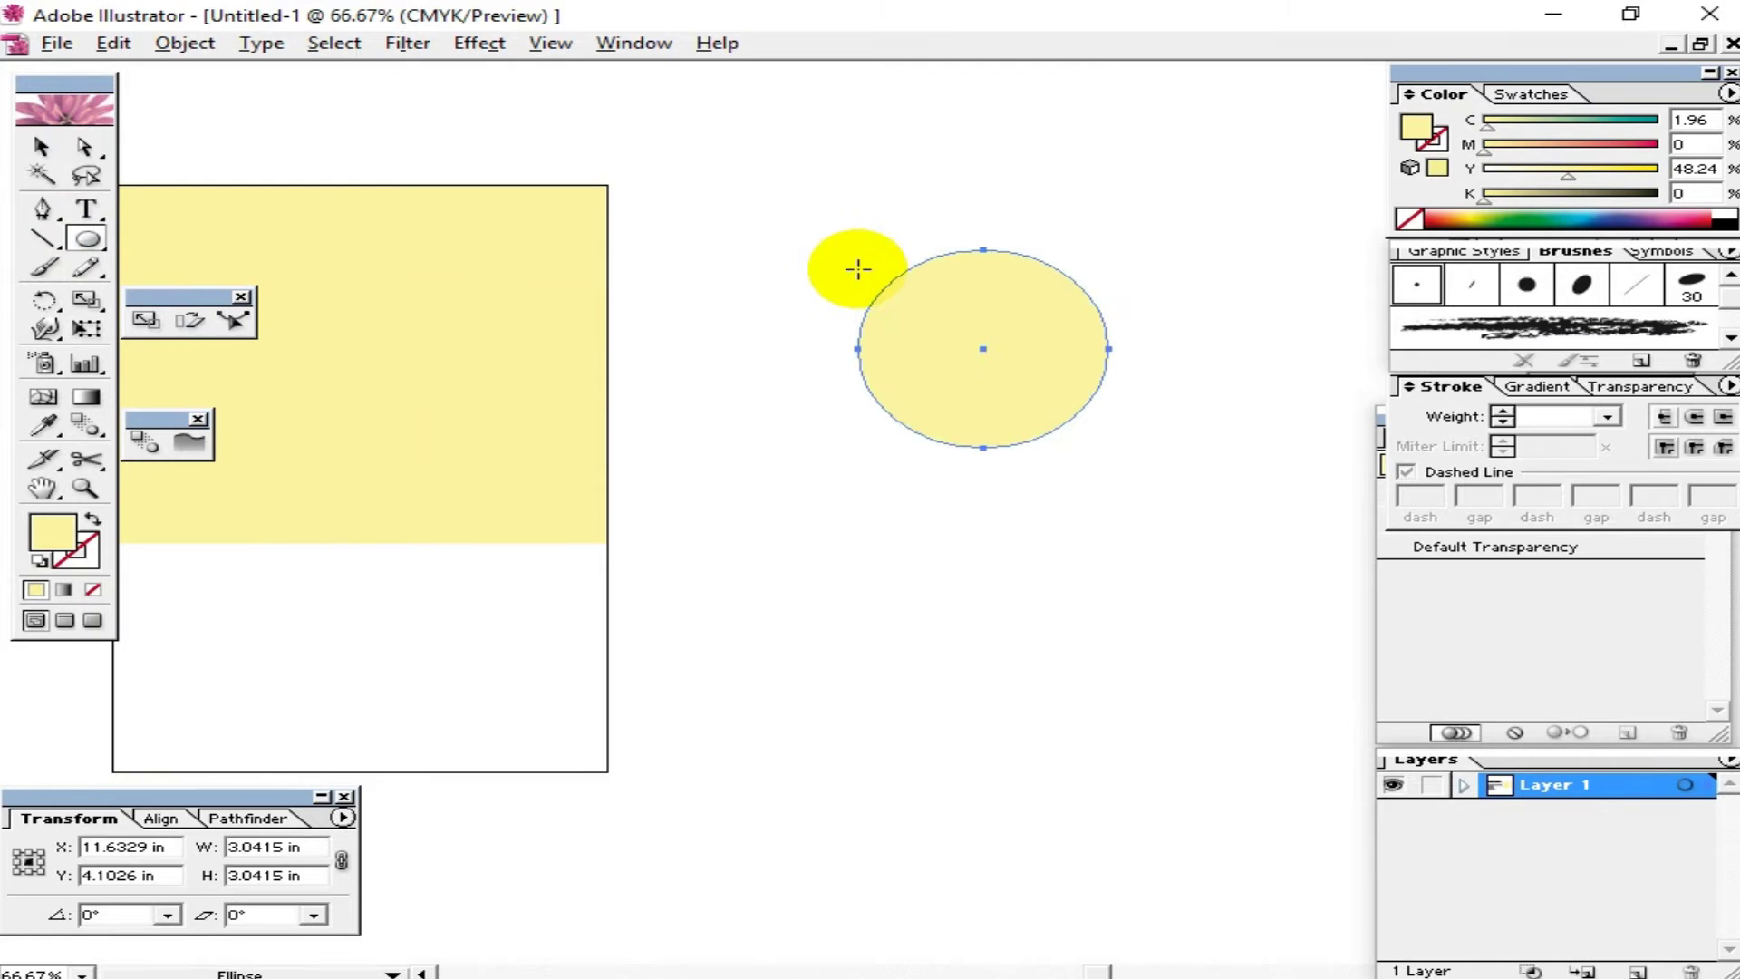
left_click(40, 147)
mouse_move(945, 218)
left_mouse_down()
mouse_move(1025, 322)
mouse_move(1188, 361)
left_mouse_up()
Step: Shift the view slightly left and reselect the circle
left_click(683, 499)
key("space")
left_click_drag(1127, 521, 928, 529)
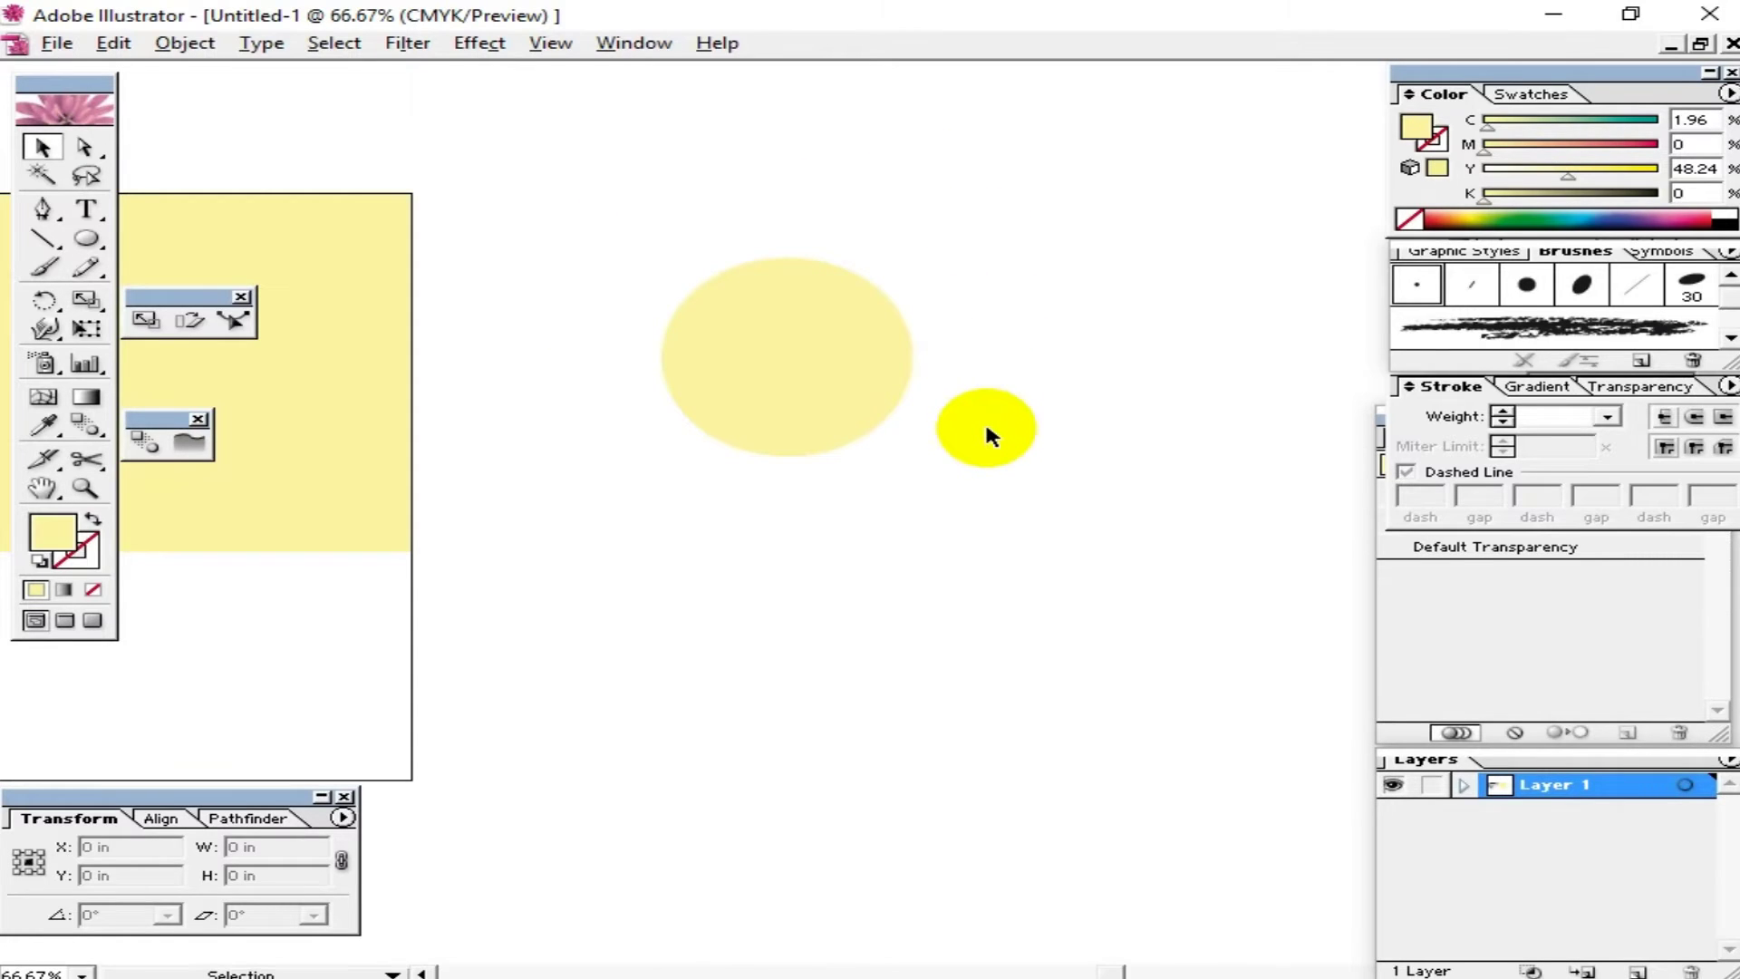
left_click_drag(1062, 417, 1004, 425)
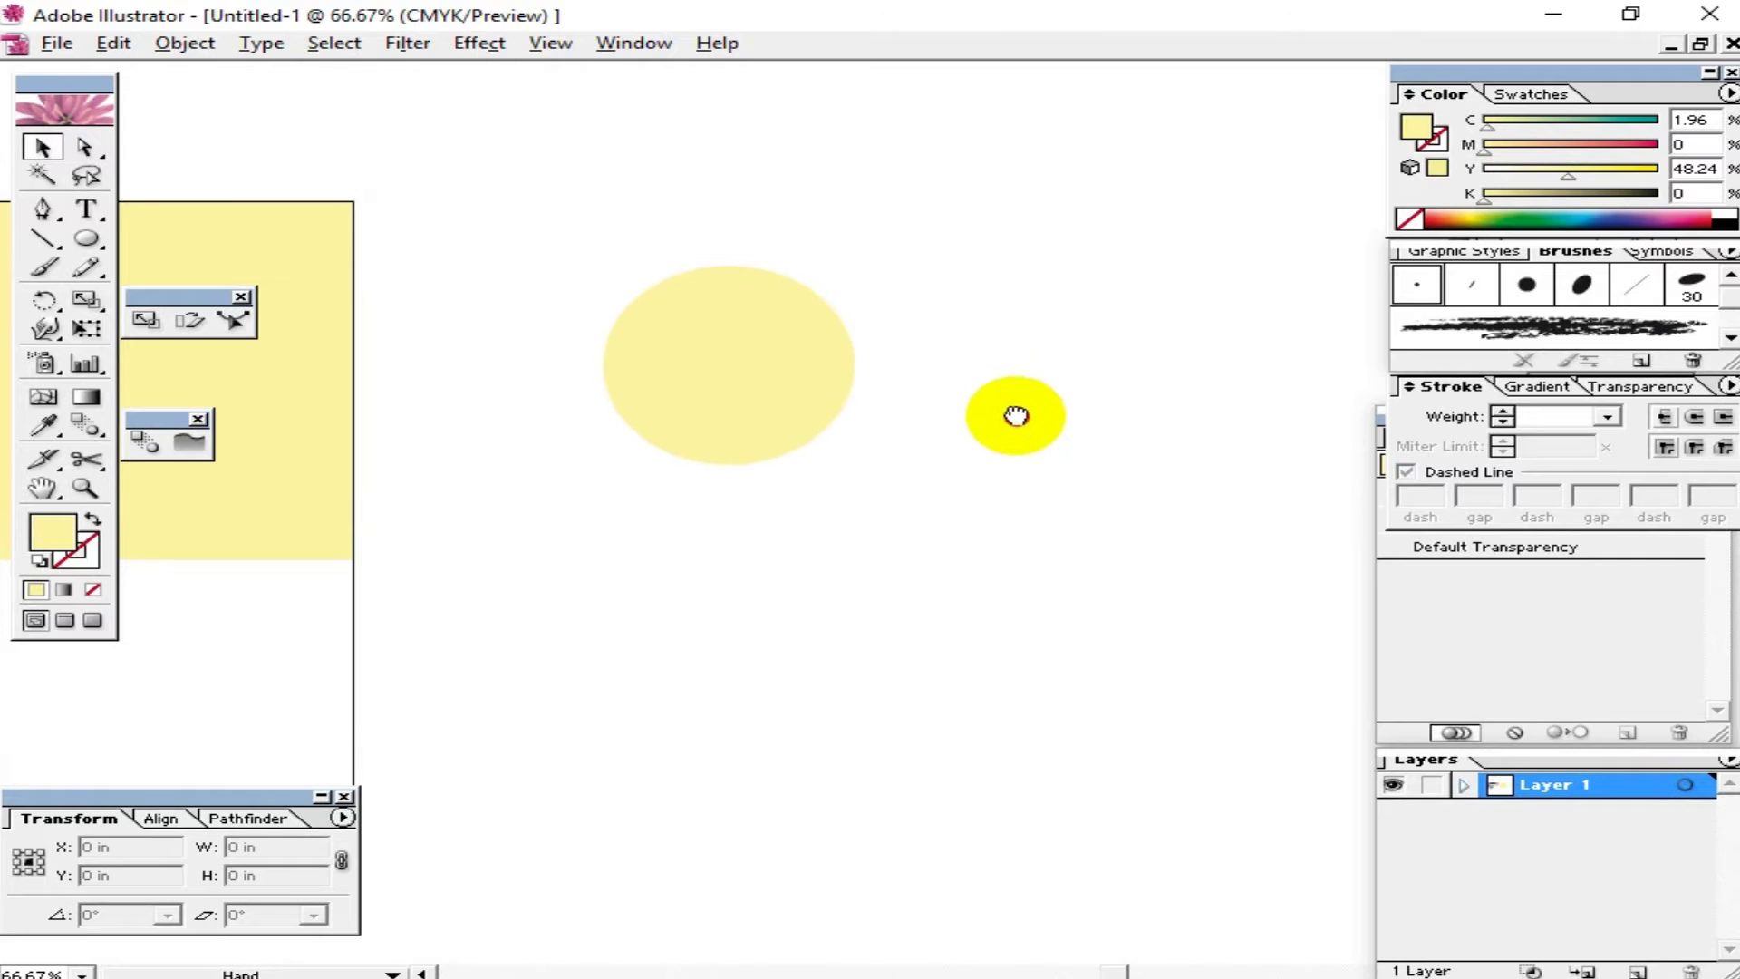
left_click(809, 375)
left_click(827, 551)
left_click(768, 390)
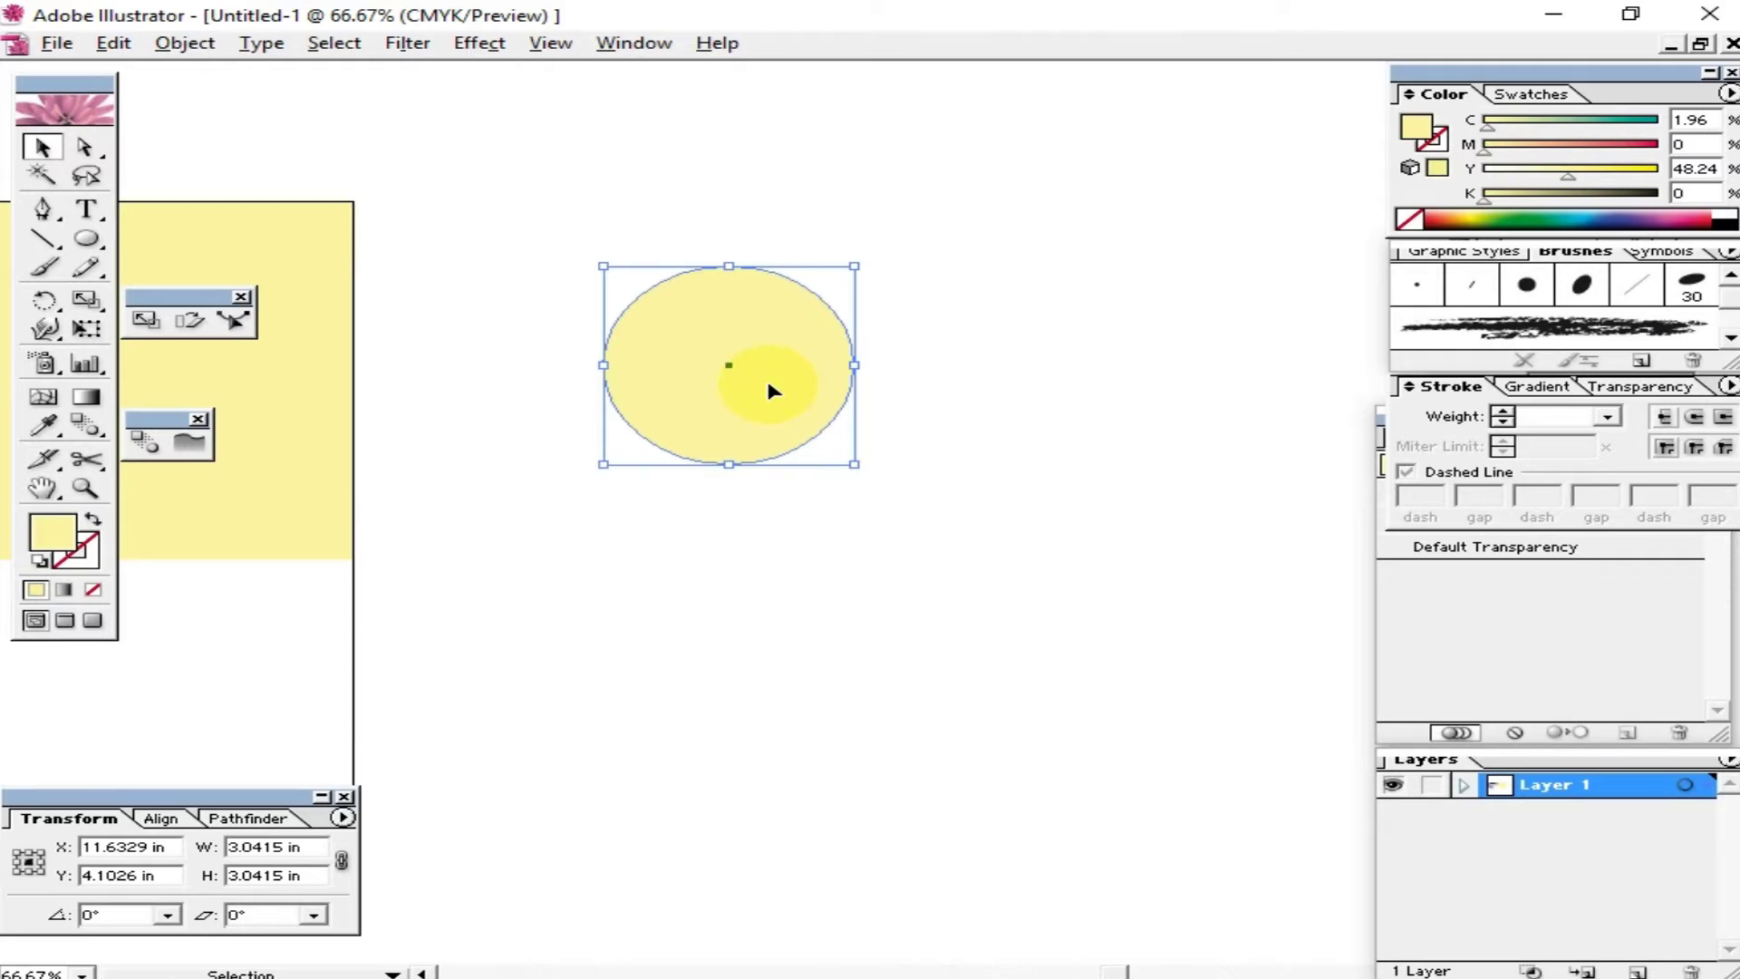
left_click(884, 490)
left_click(801, 372)
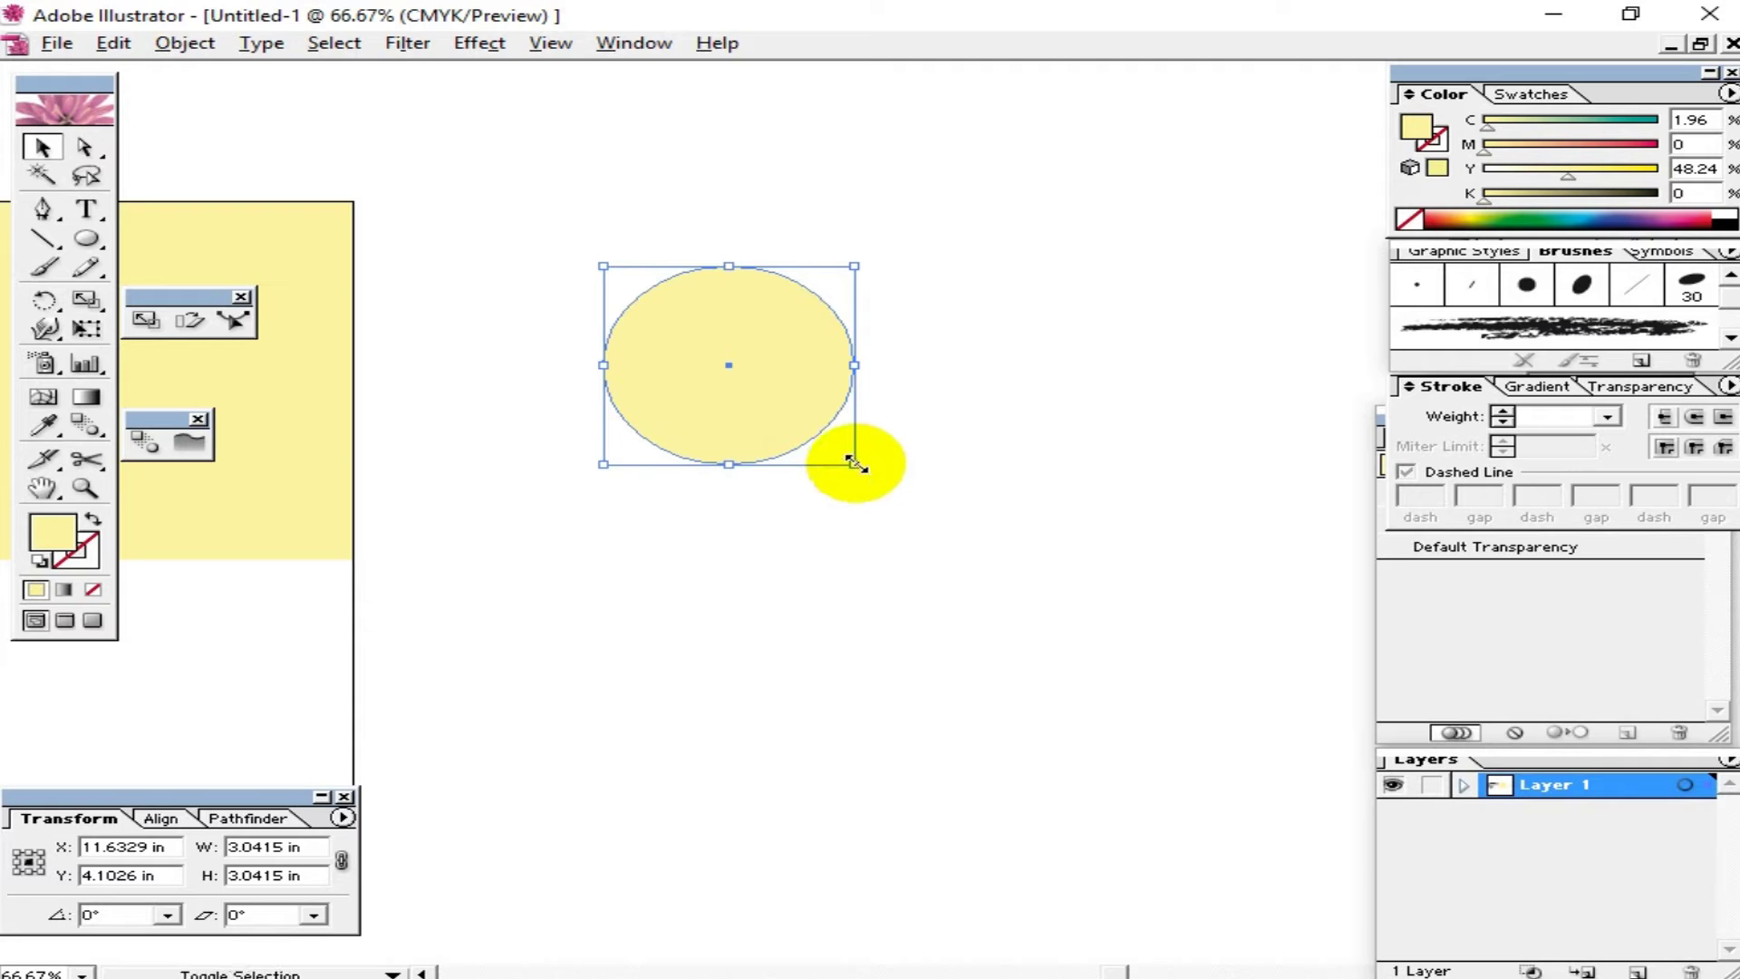
Step: Enlarge the circle to about 4.67 in and give it no fill with a black outline
left_click_drag(854, 464, 930, 517)
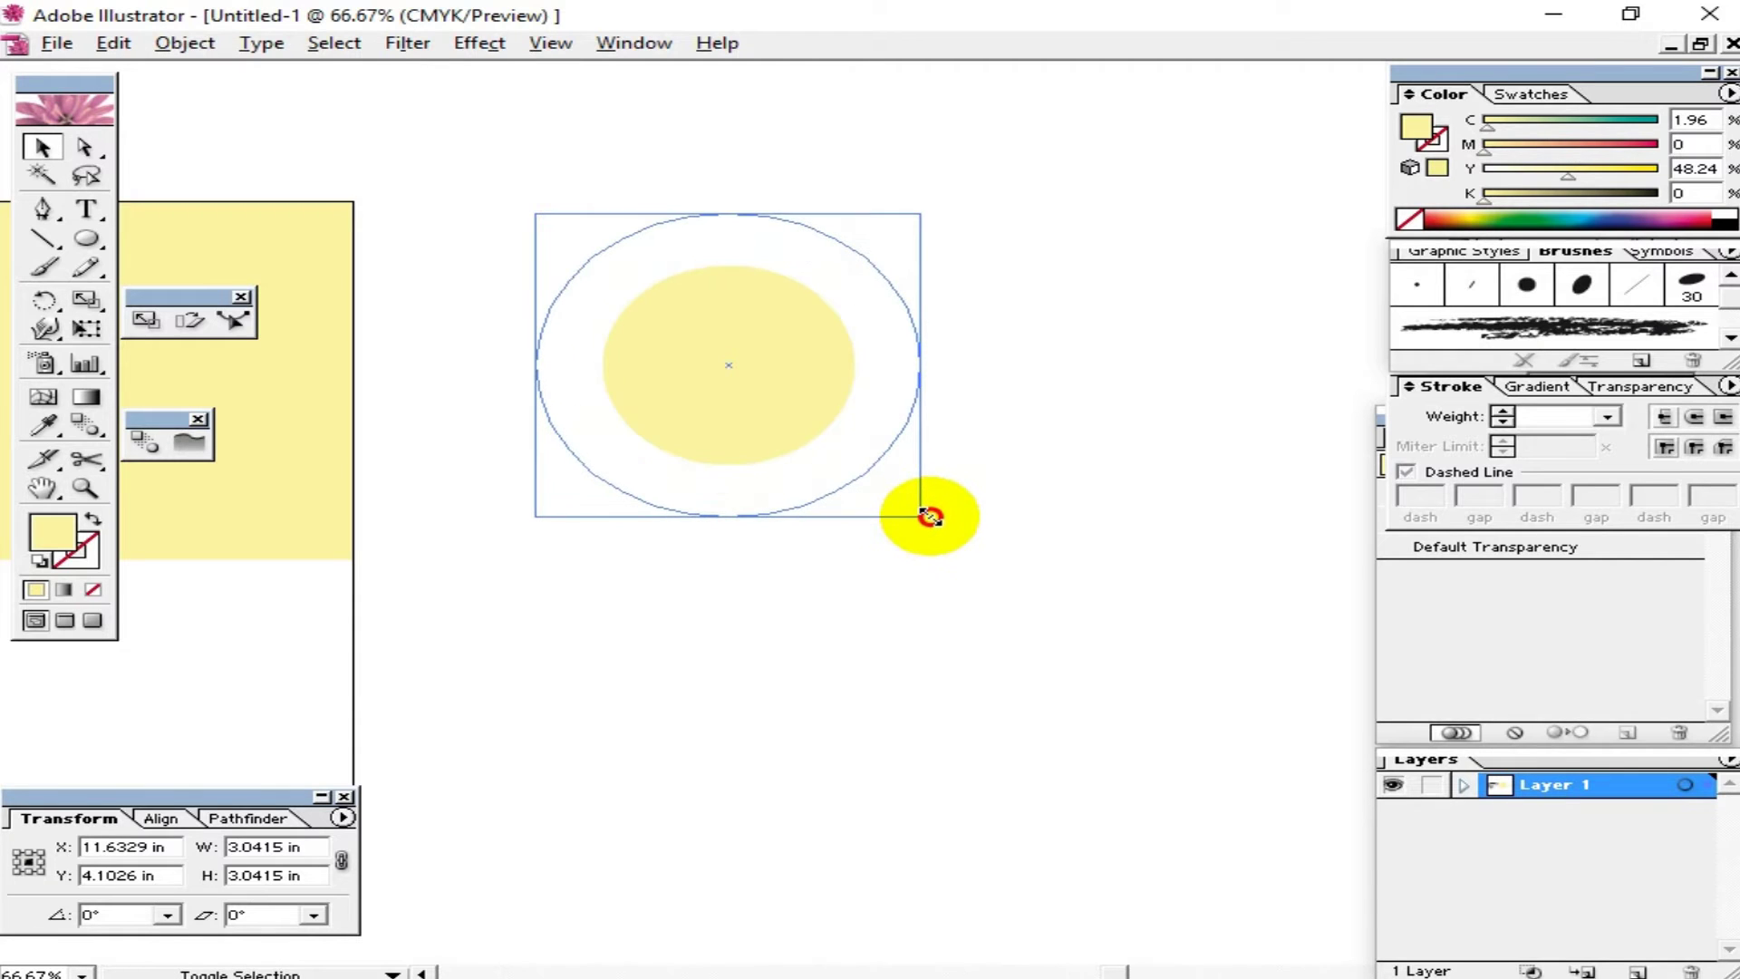
left_click_drag(930, 517, 928, 509)
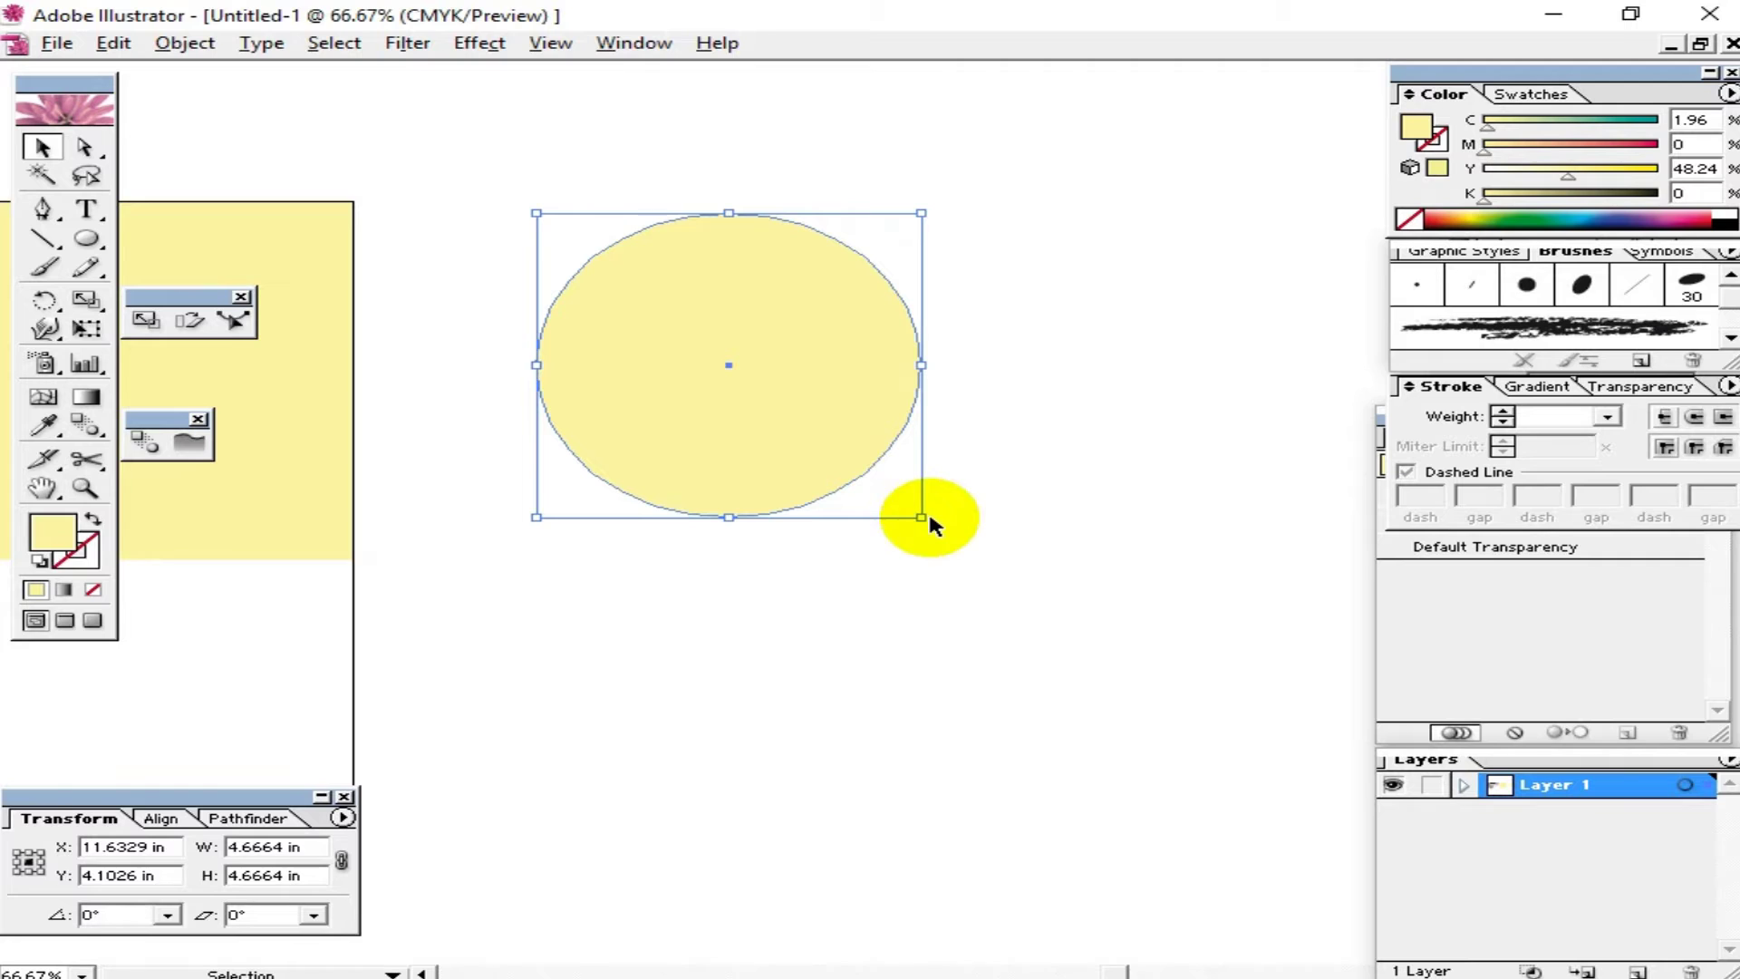
left_click(98, 522)
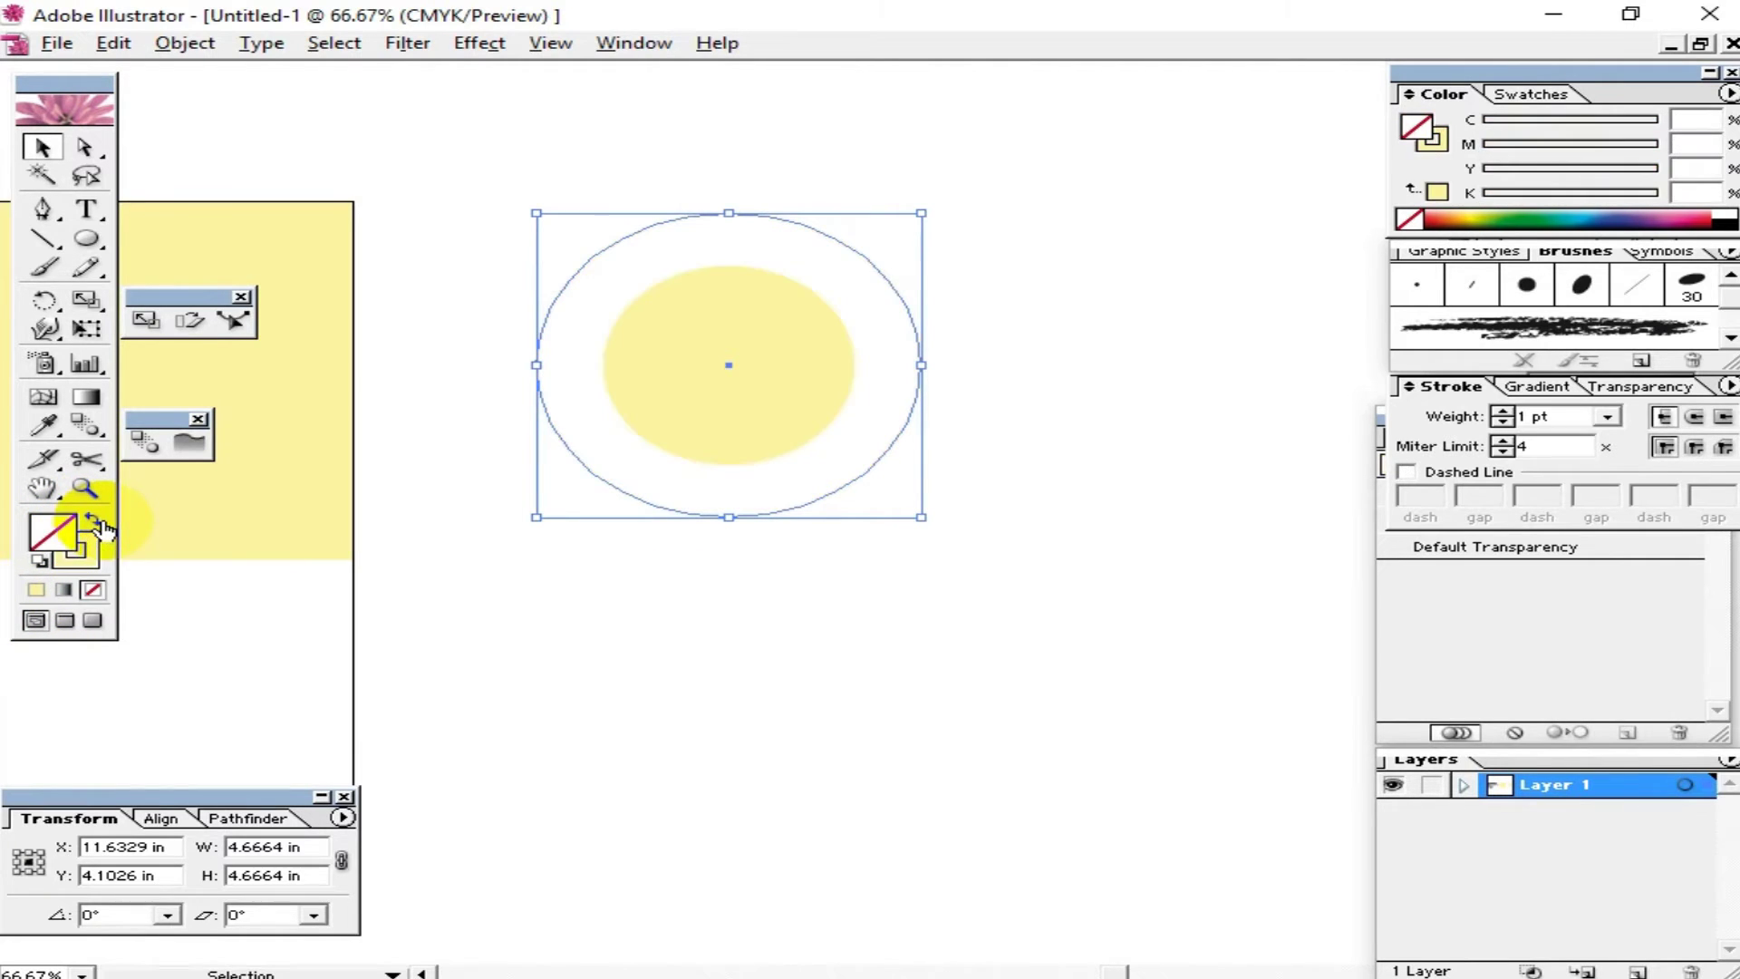
left_click(1035, 536)
left_click_drag(1032, 532, 905, 404)
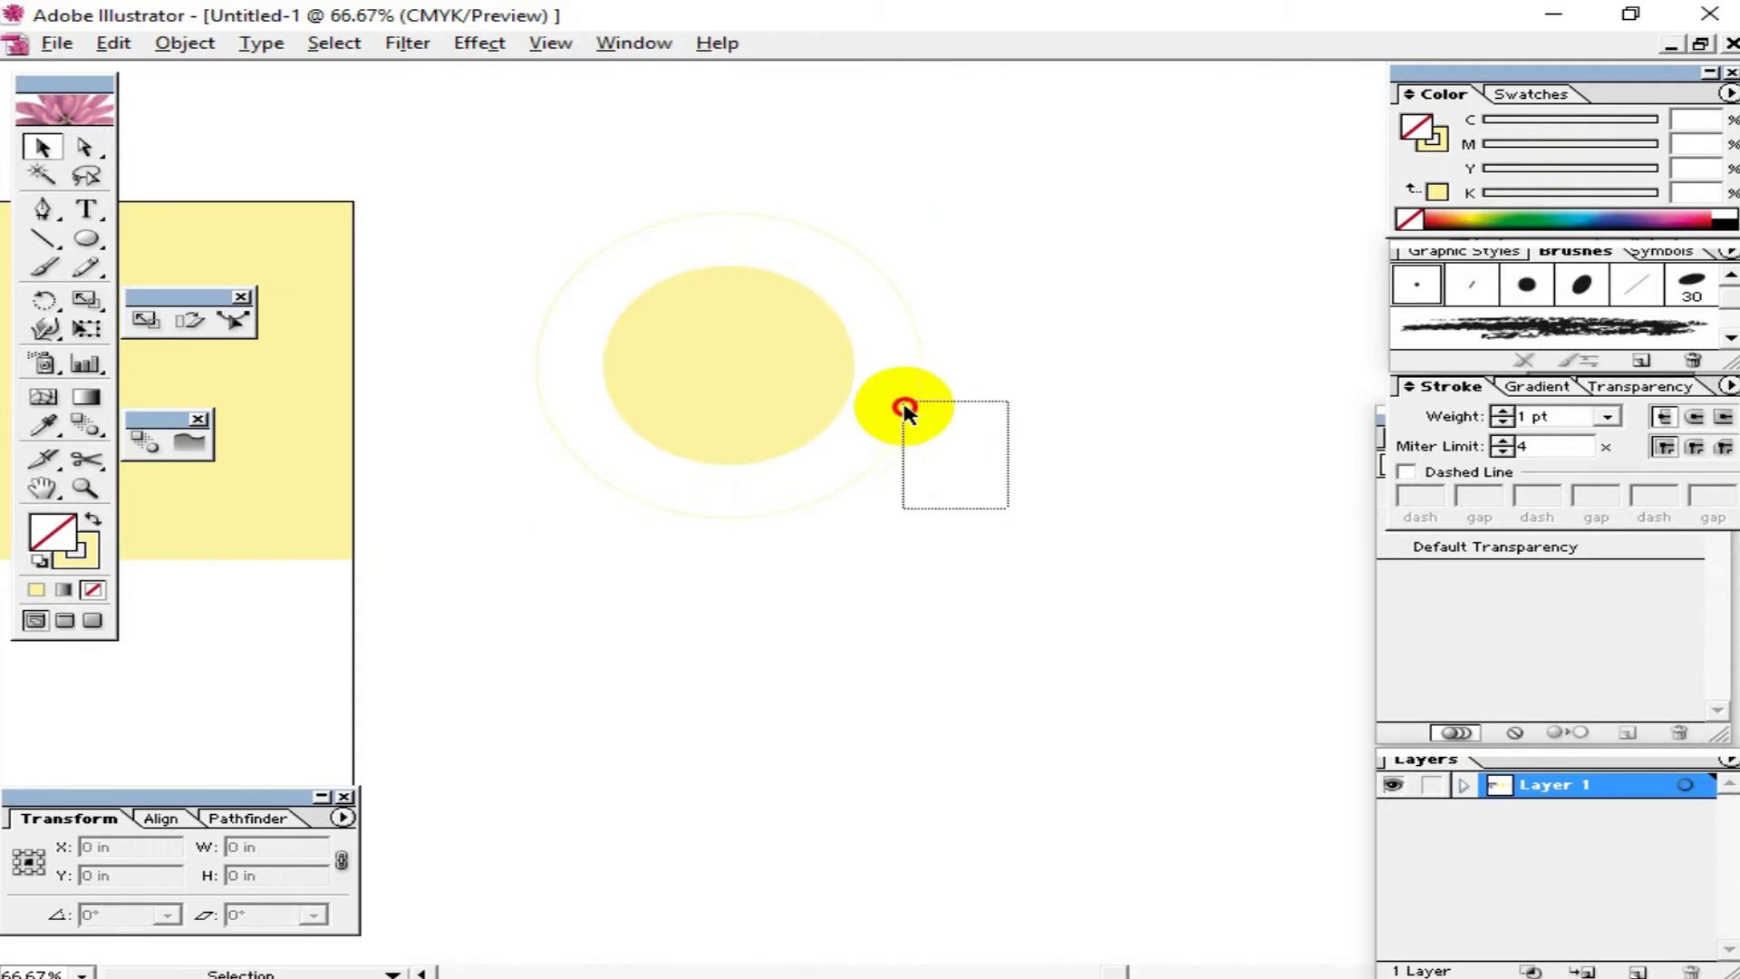
left_click(1722, 218)
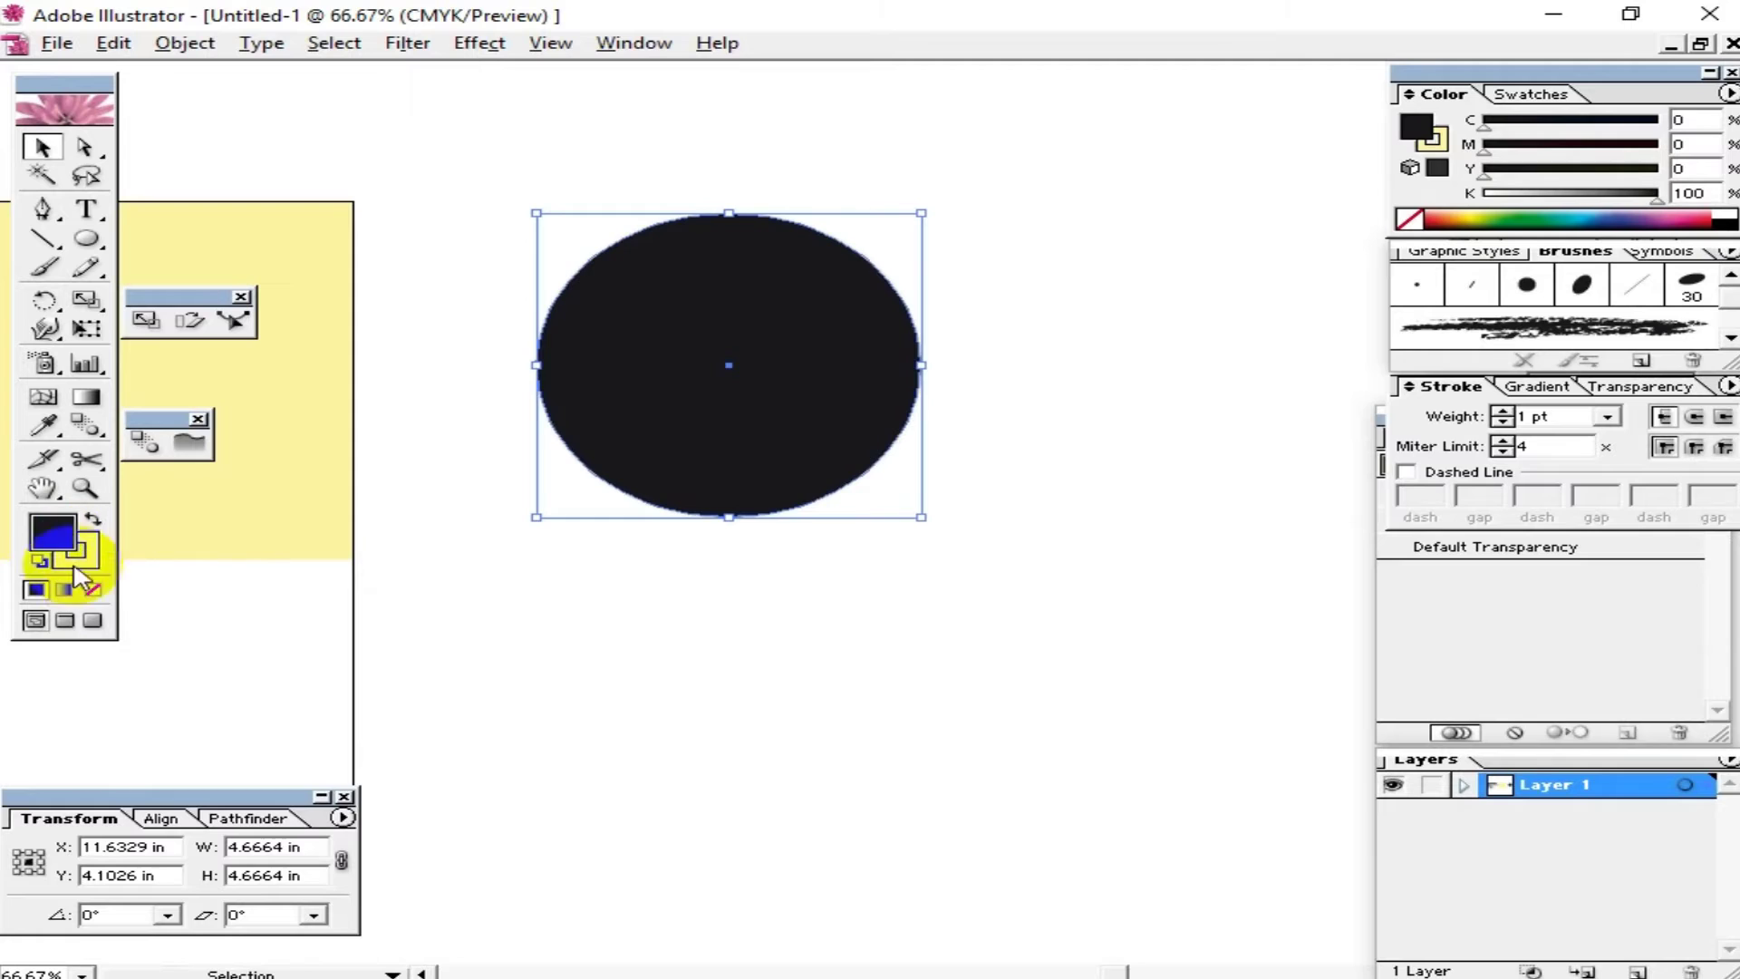
left_click(92, 590)
left_click(91, 542)
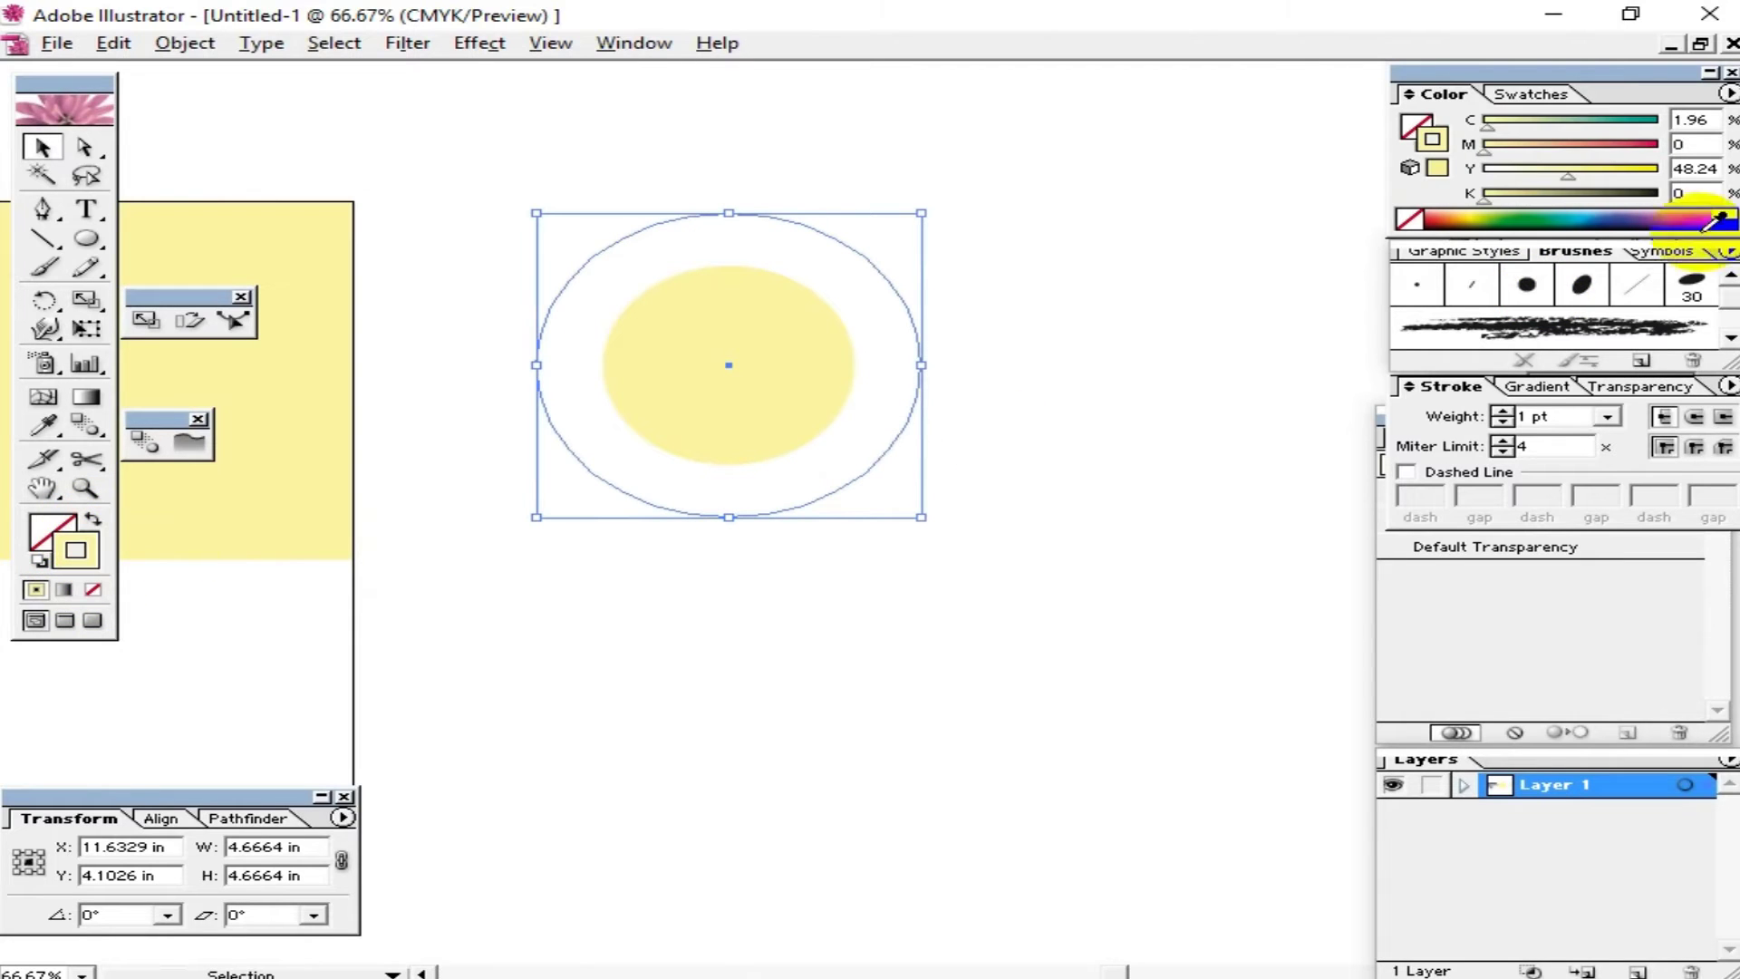
left_click(1727, 220)
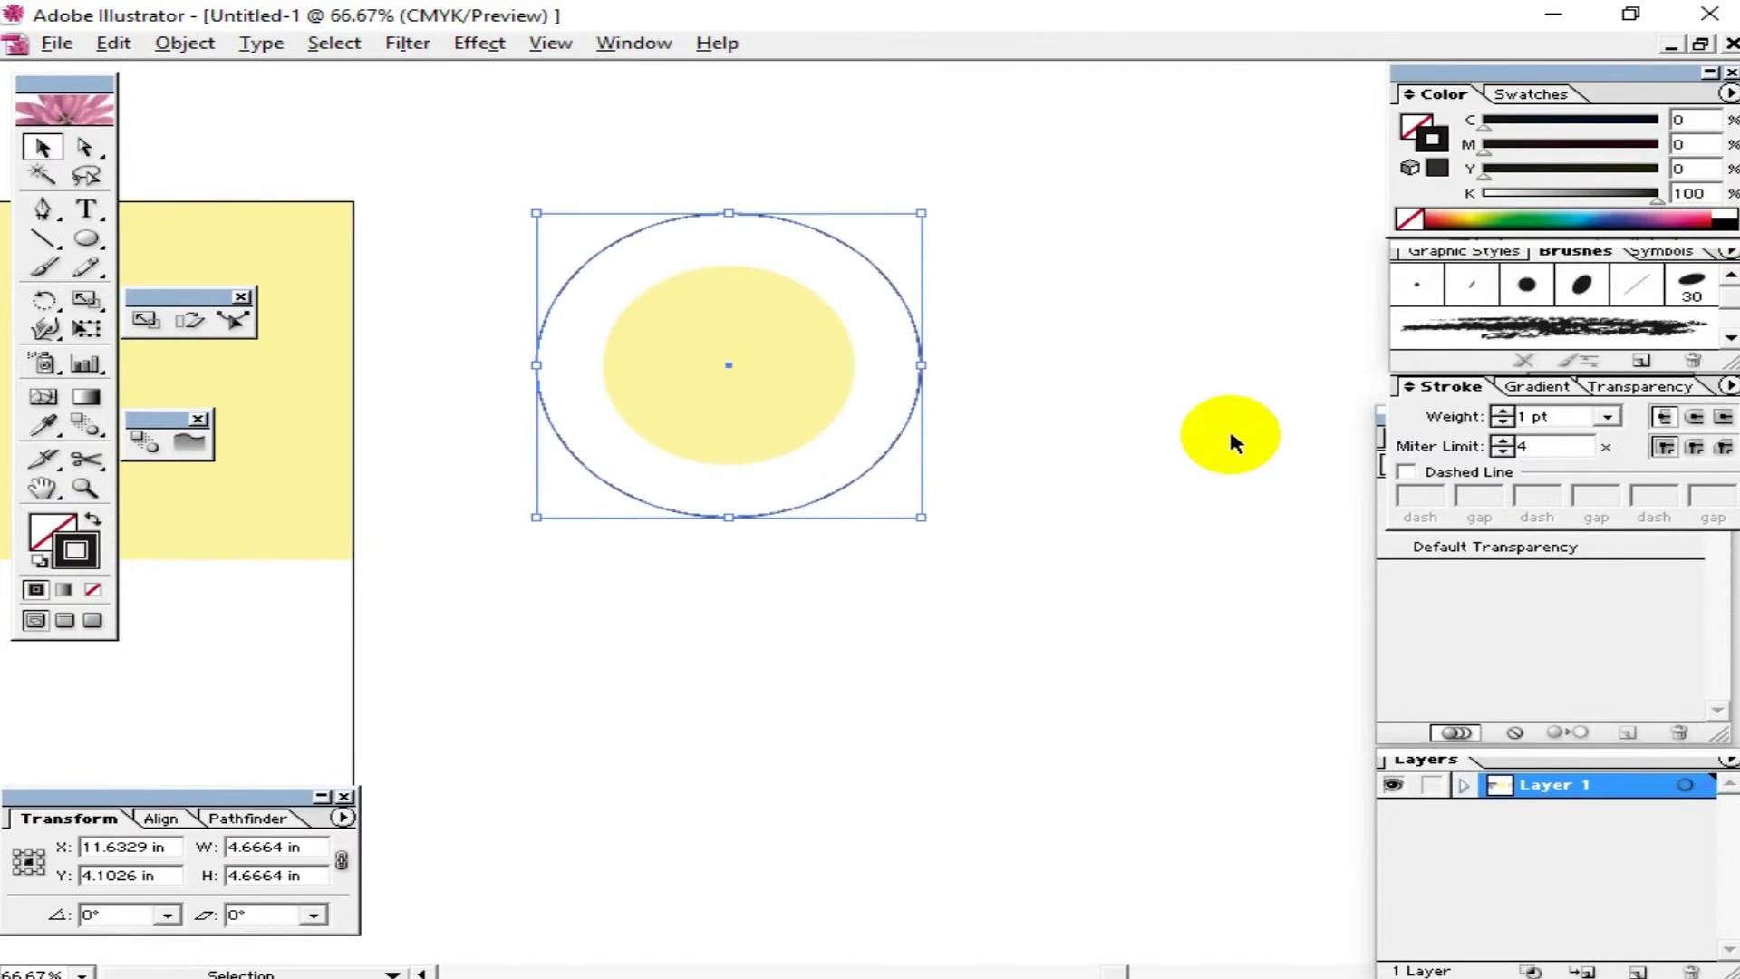
left_click(1083, 548)
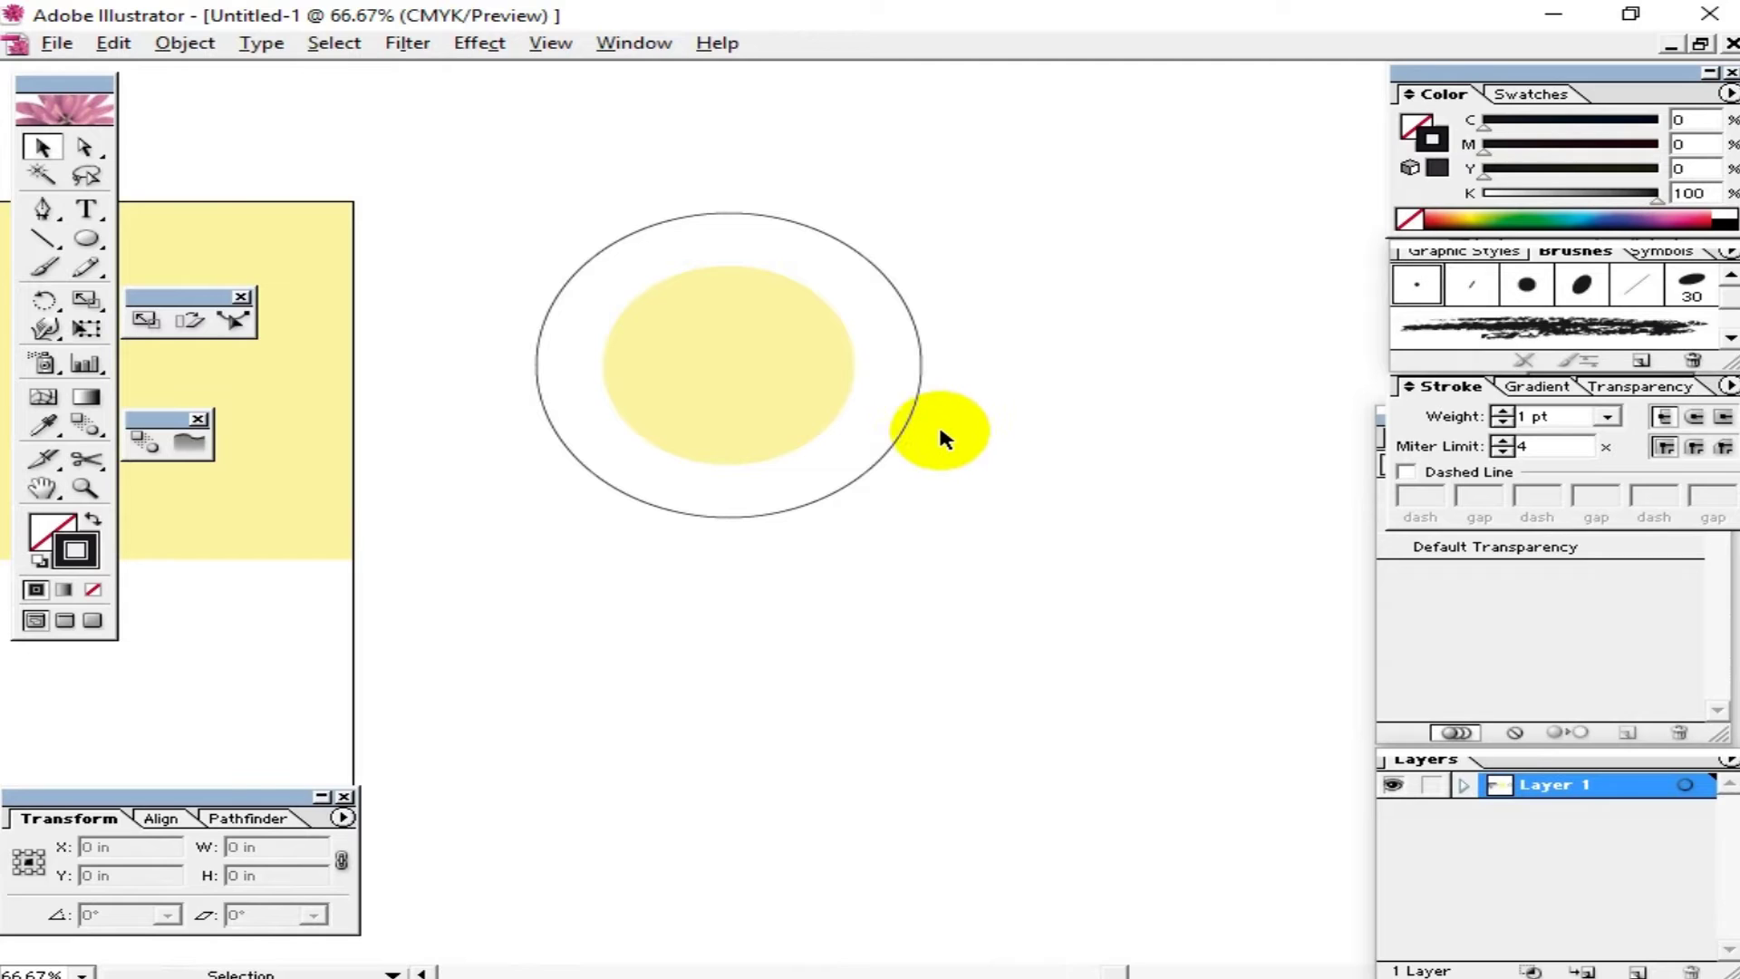
left_click(912, 431)
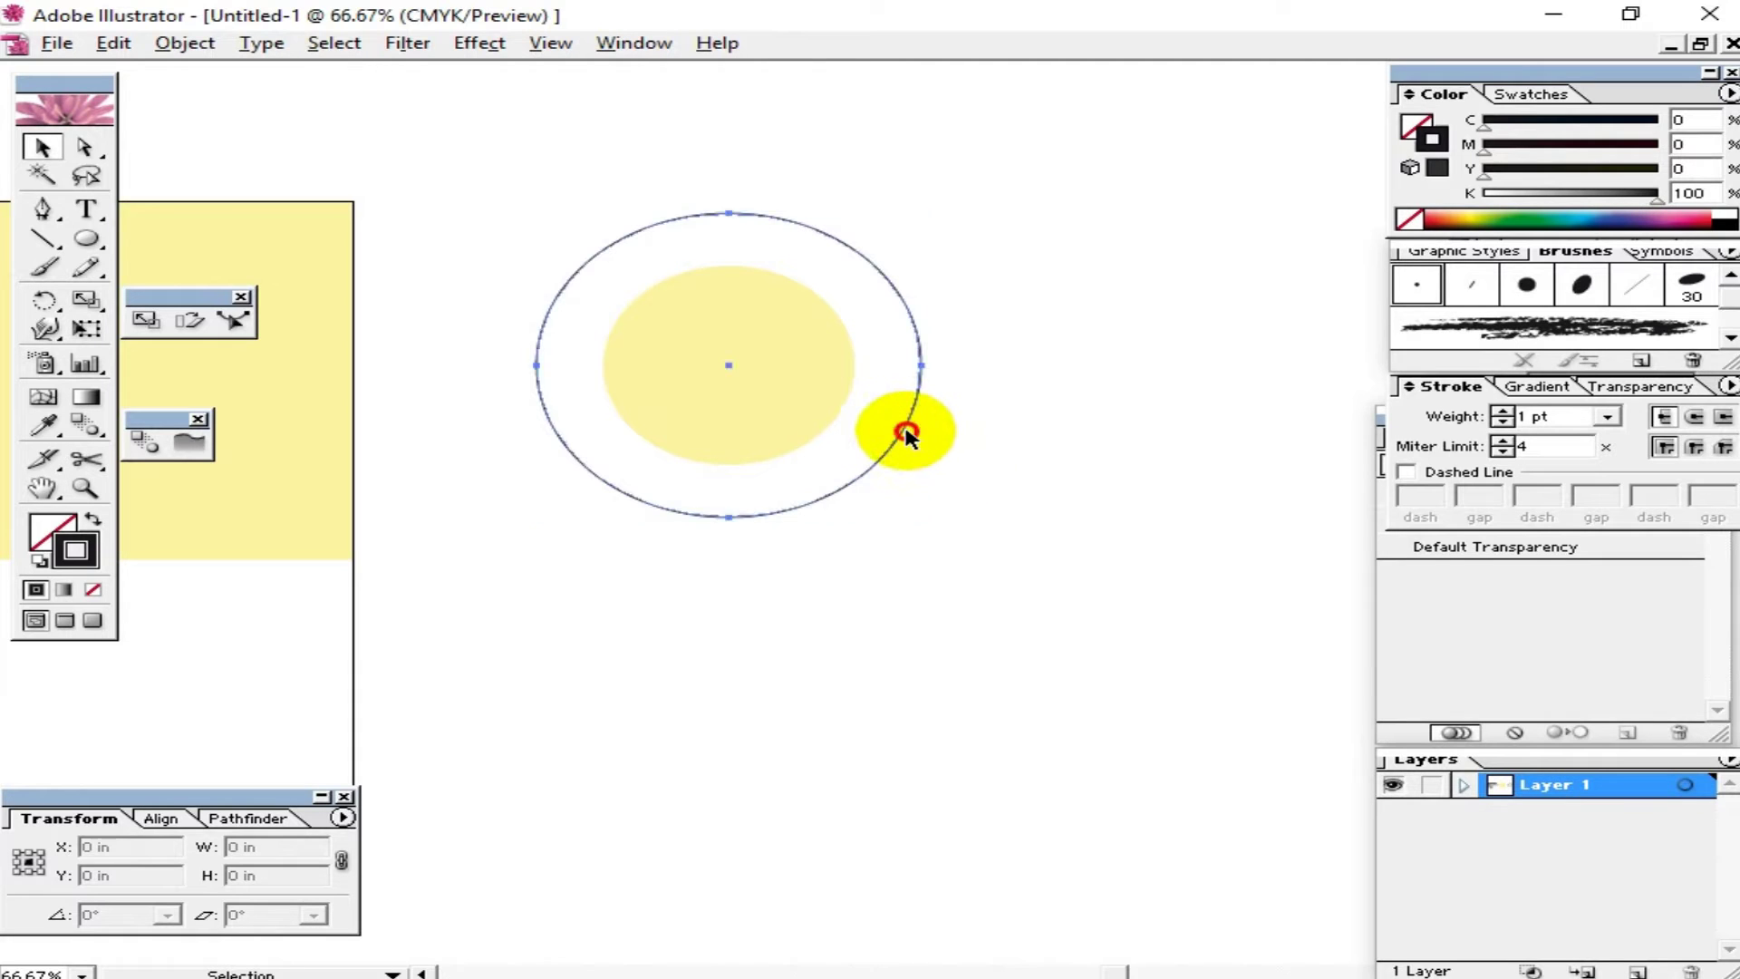
Step: Set the ring's stroke weight to 35 pt, shrink it to about 4 in, and dash it
left_click(1557, 415)
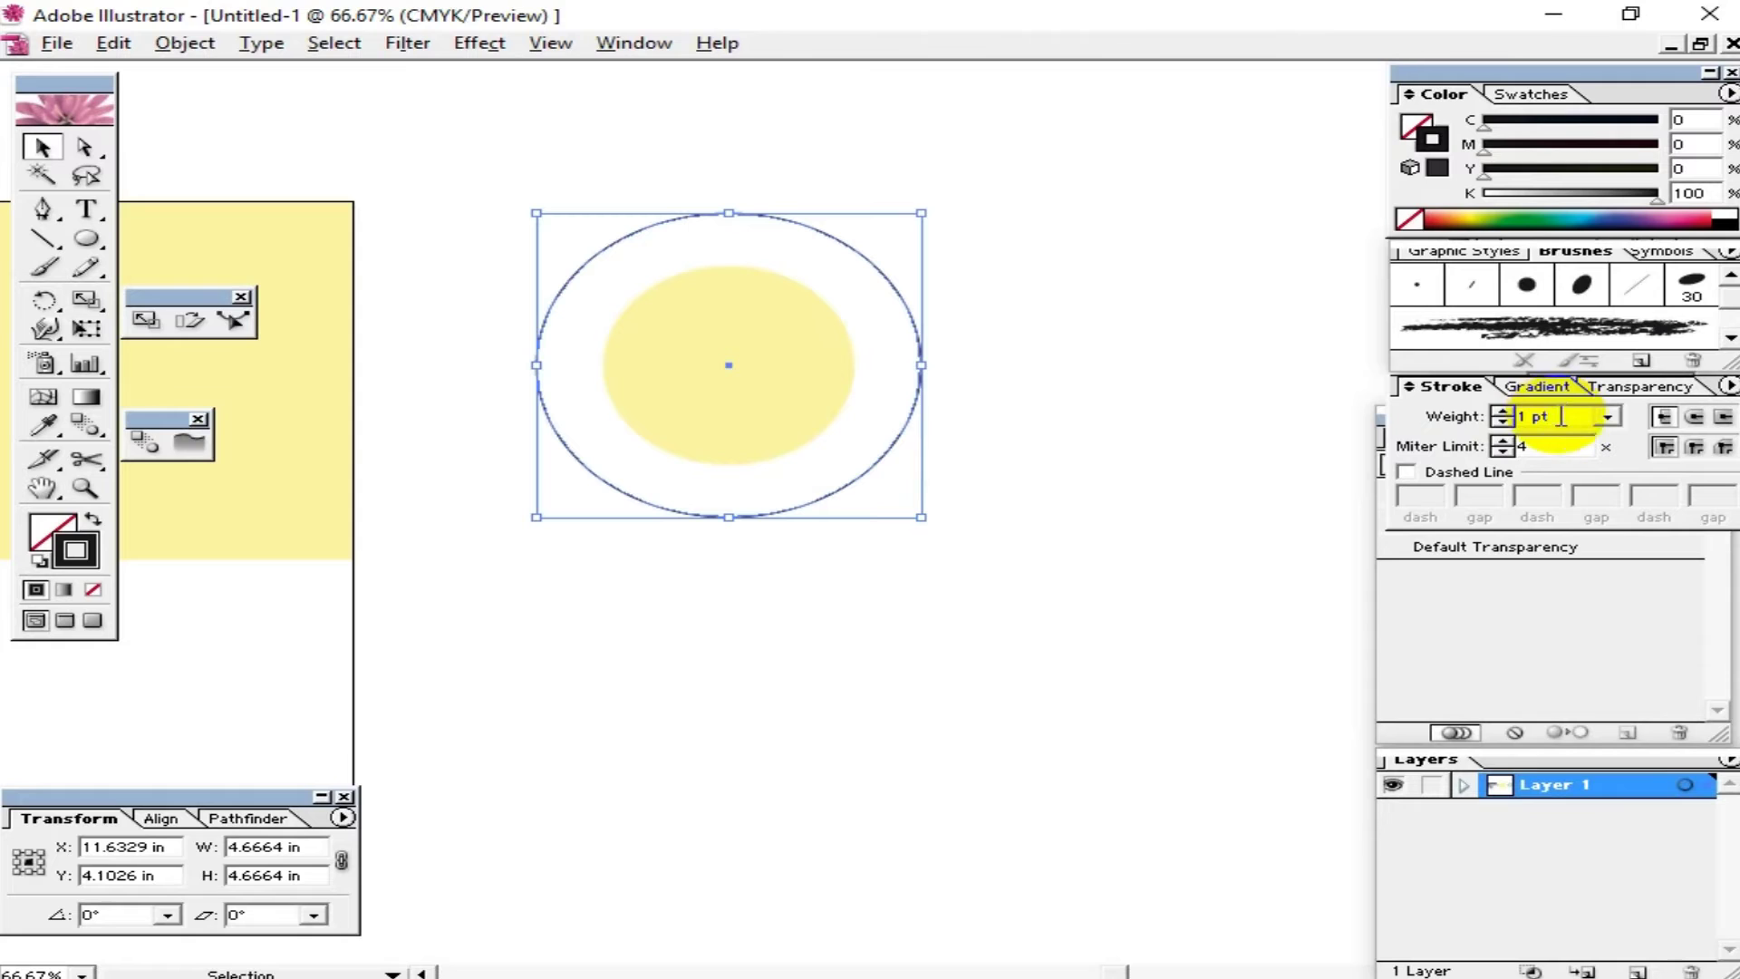
left_click_drag(1561, 416, 1479, 415)
type("5")
key("Return")
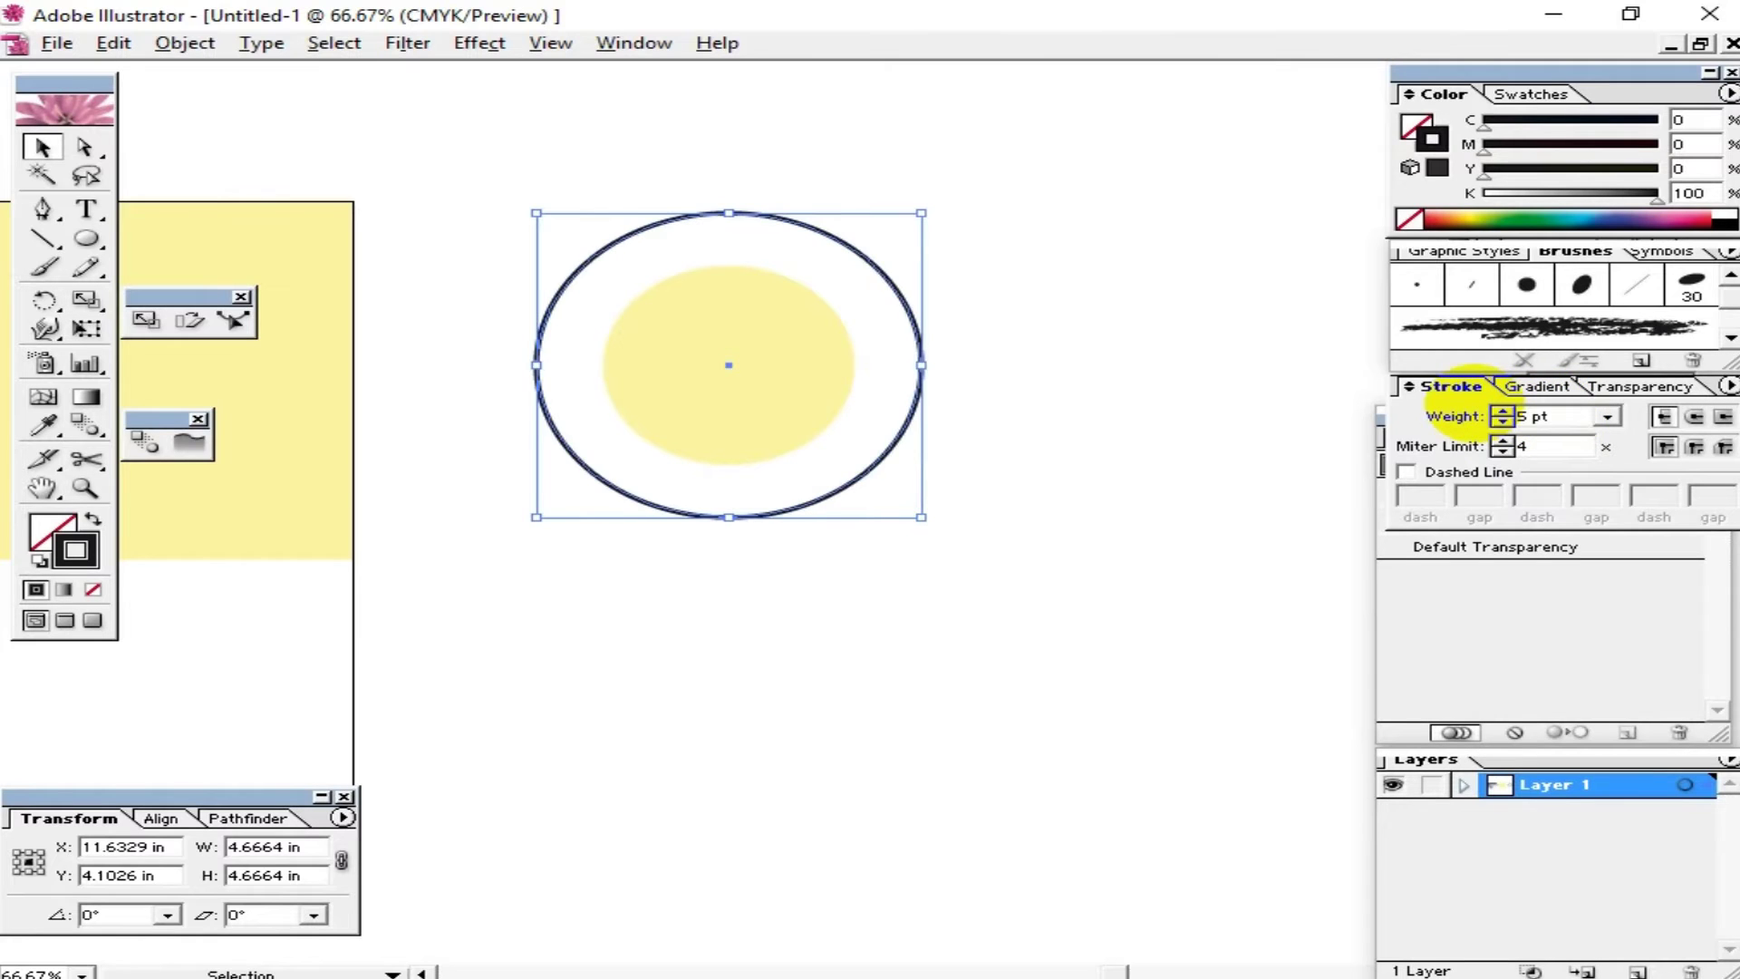
type("32")
key("Return")
key("Up")
key("Up")
key("Up")
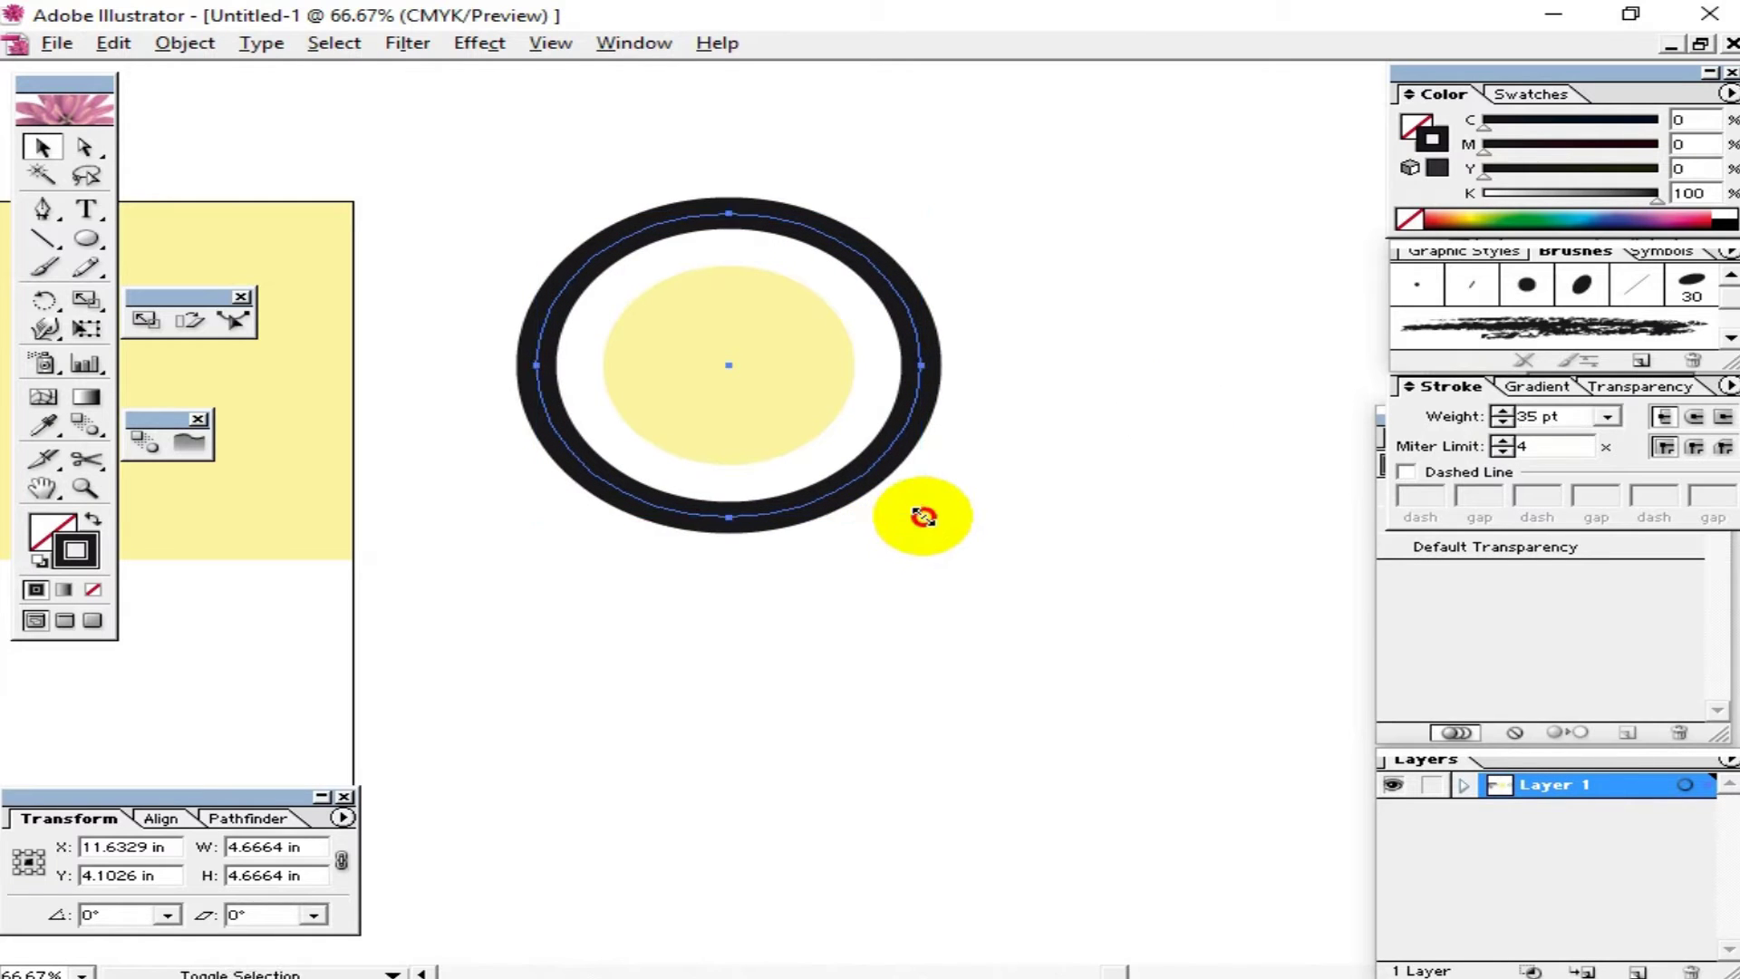
left_click_drag(921, 517, 893, 496)
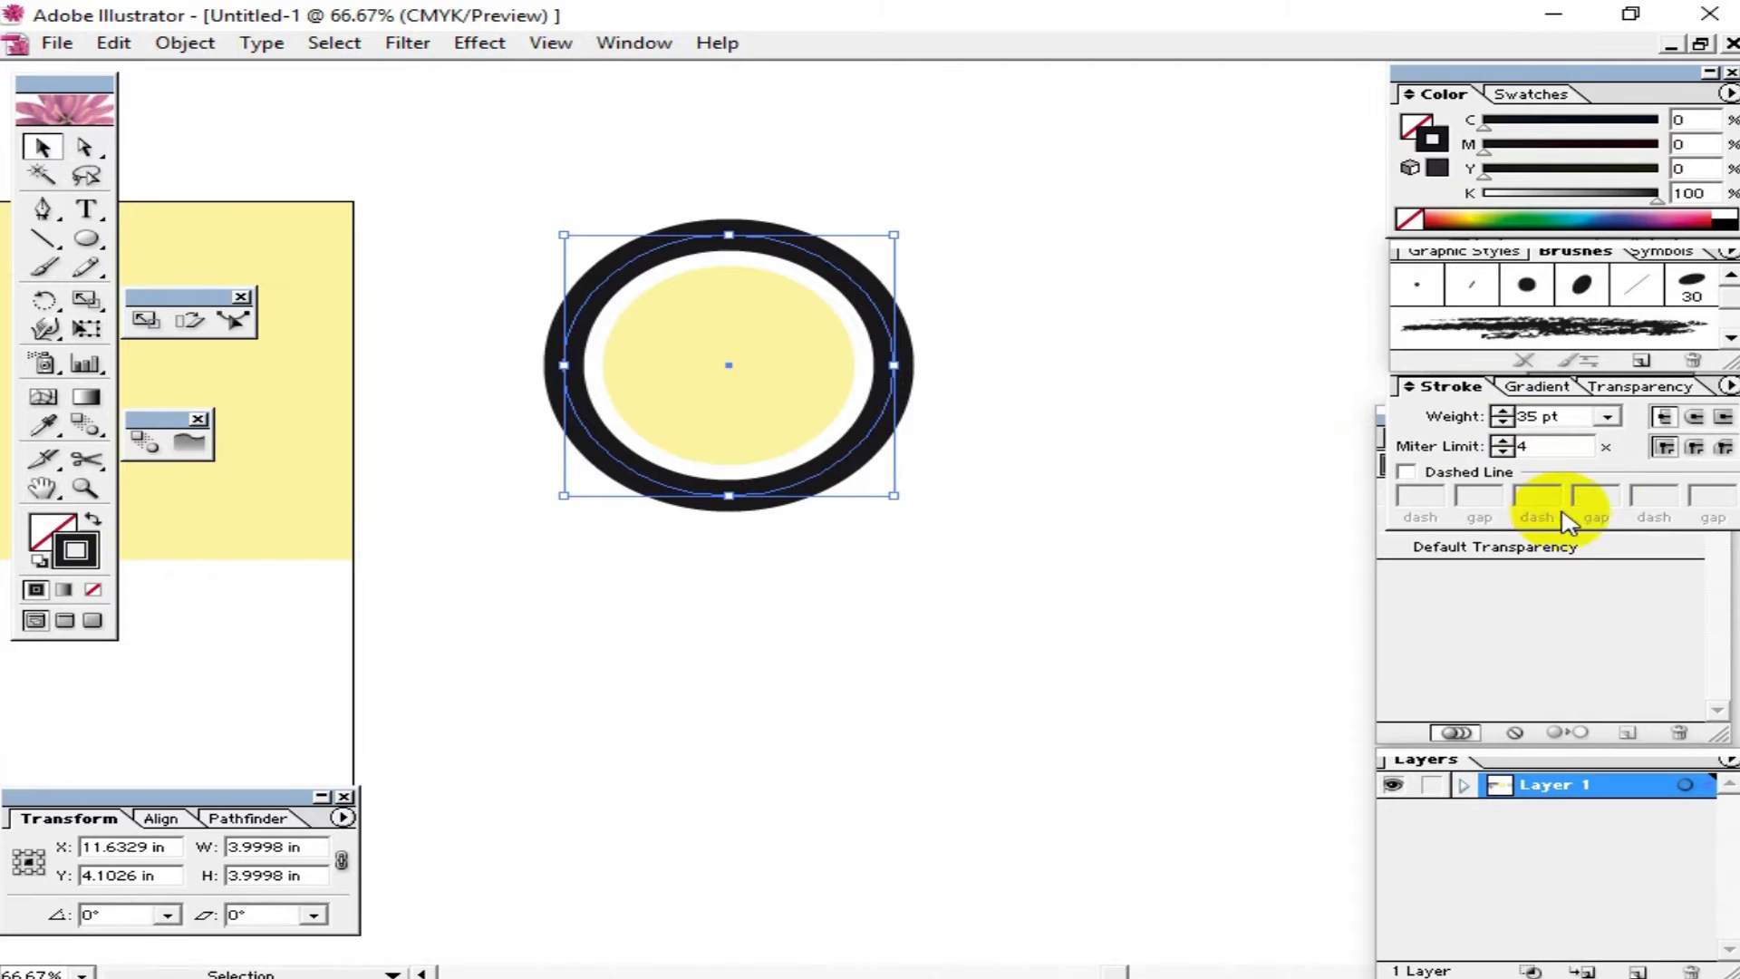
left_click(1406, 472)
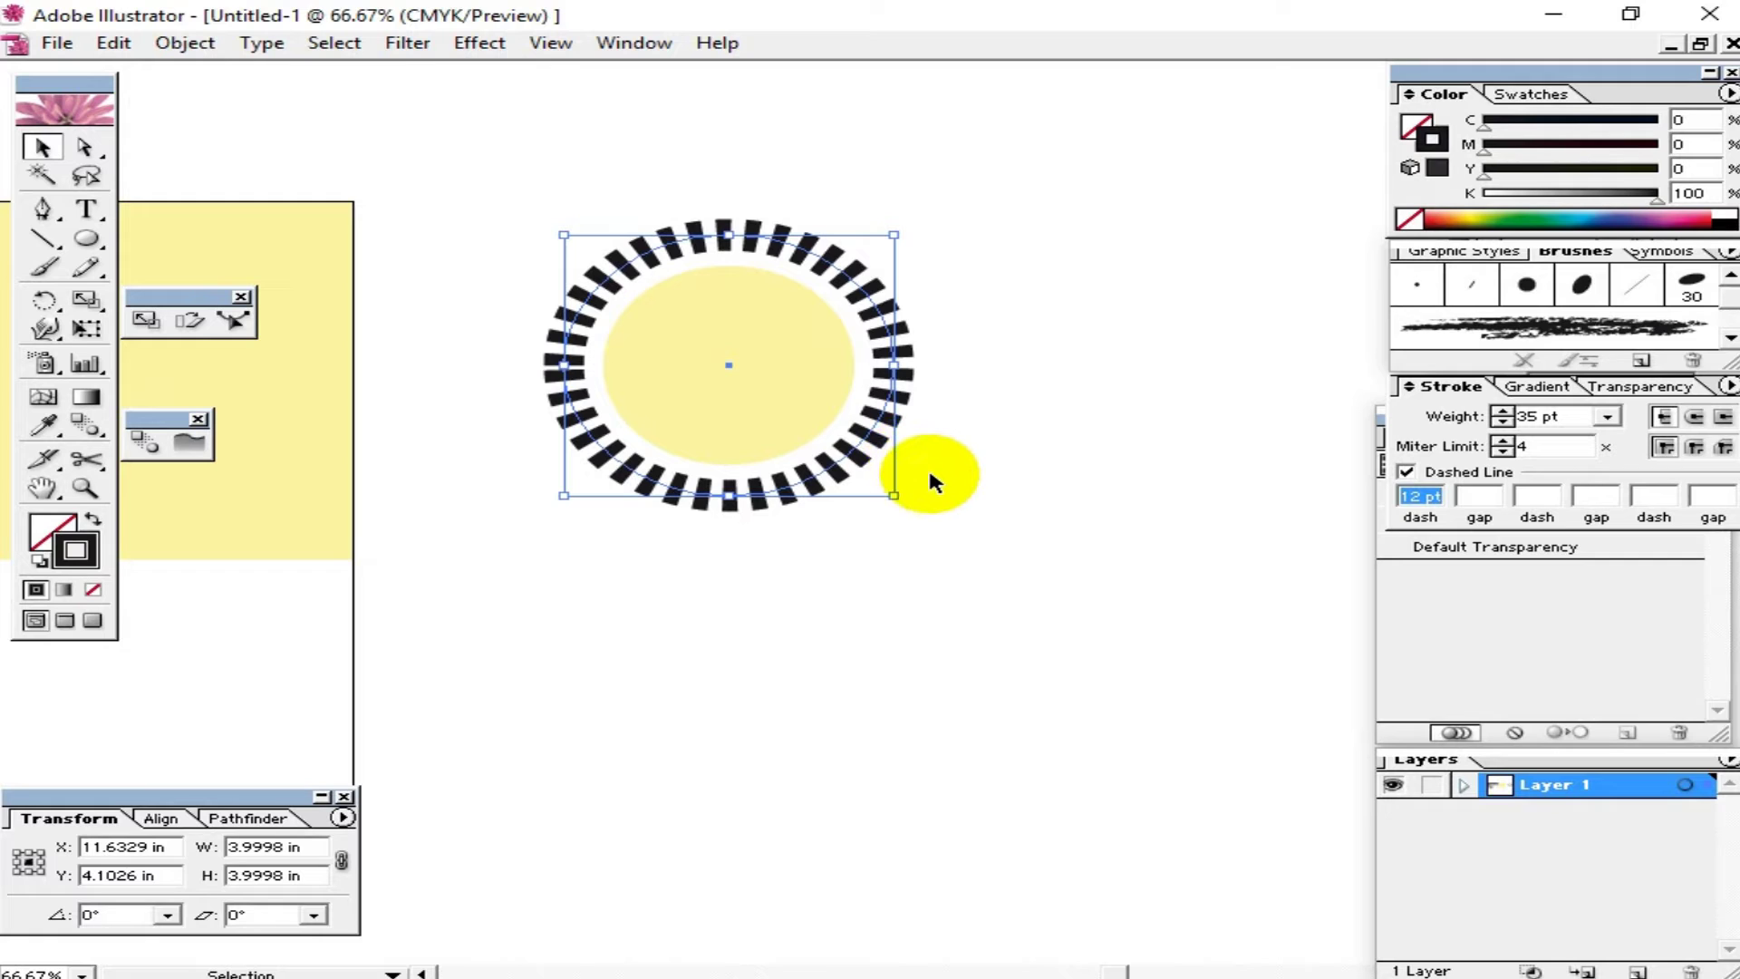
Step: Colour the dashed ring orange and preview a thicker outline weight
left_click(934, 476)
left_click(892, 363)
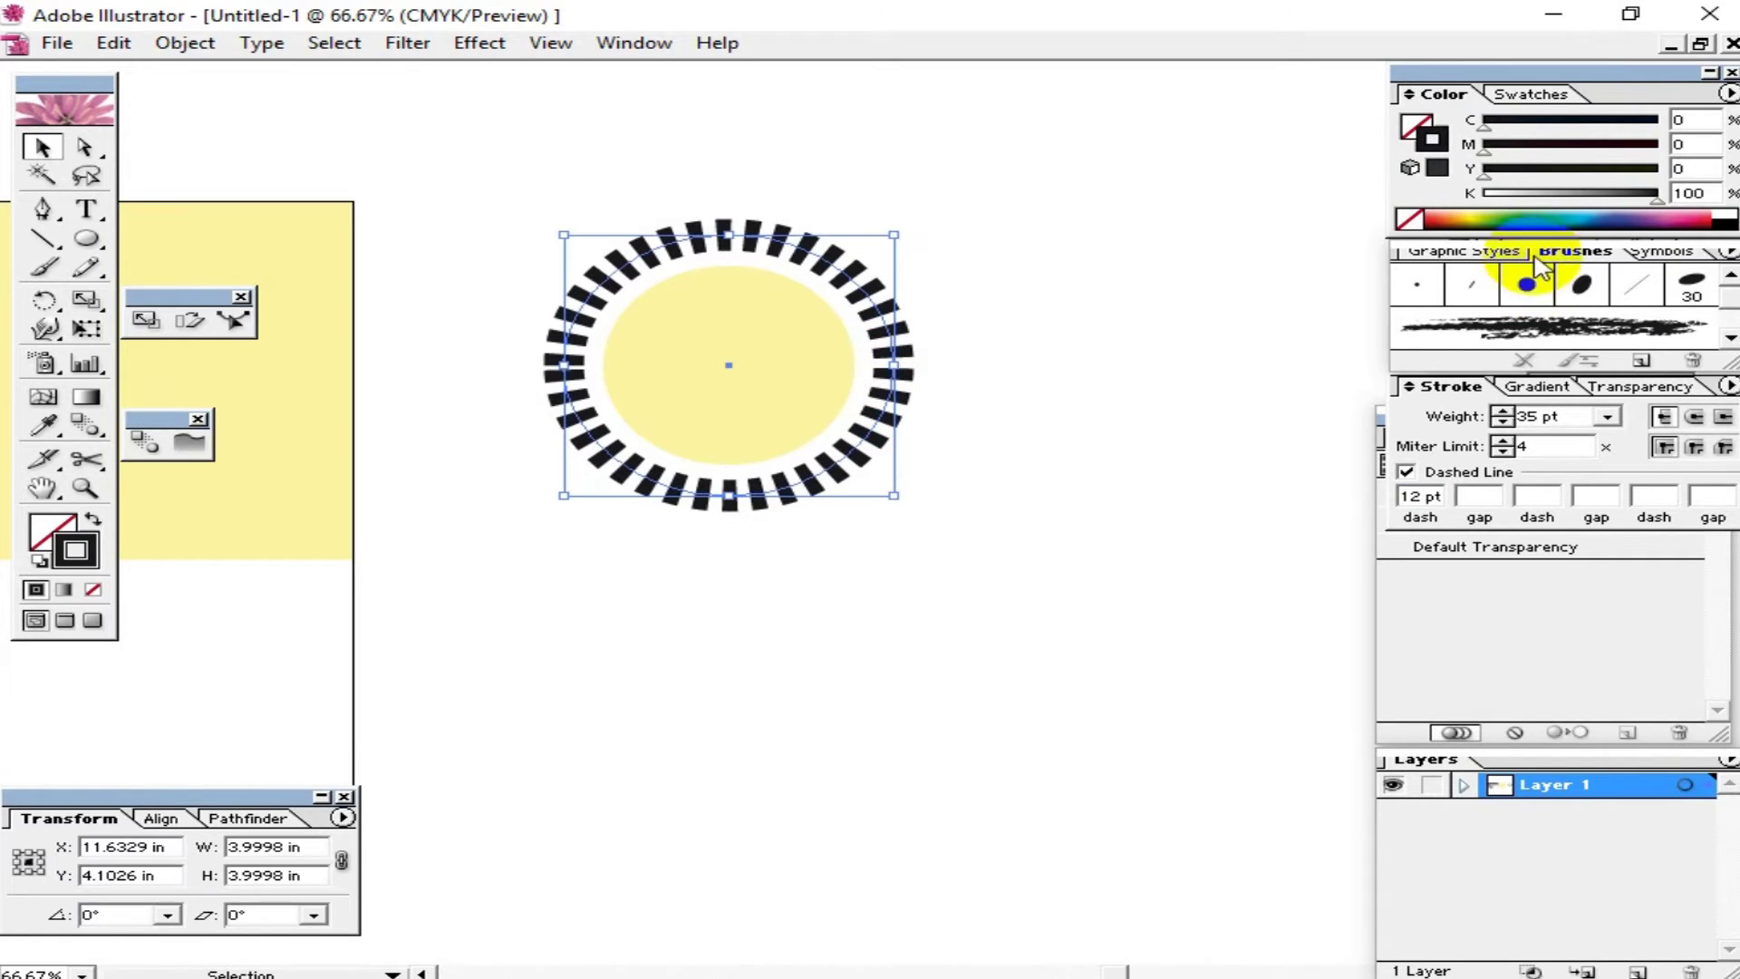
left_click(1472, 214)
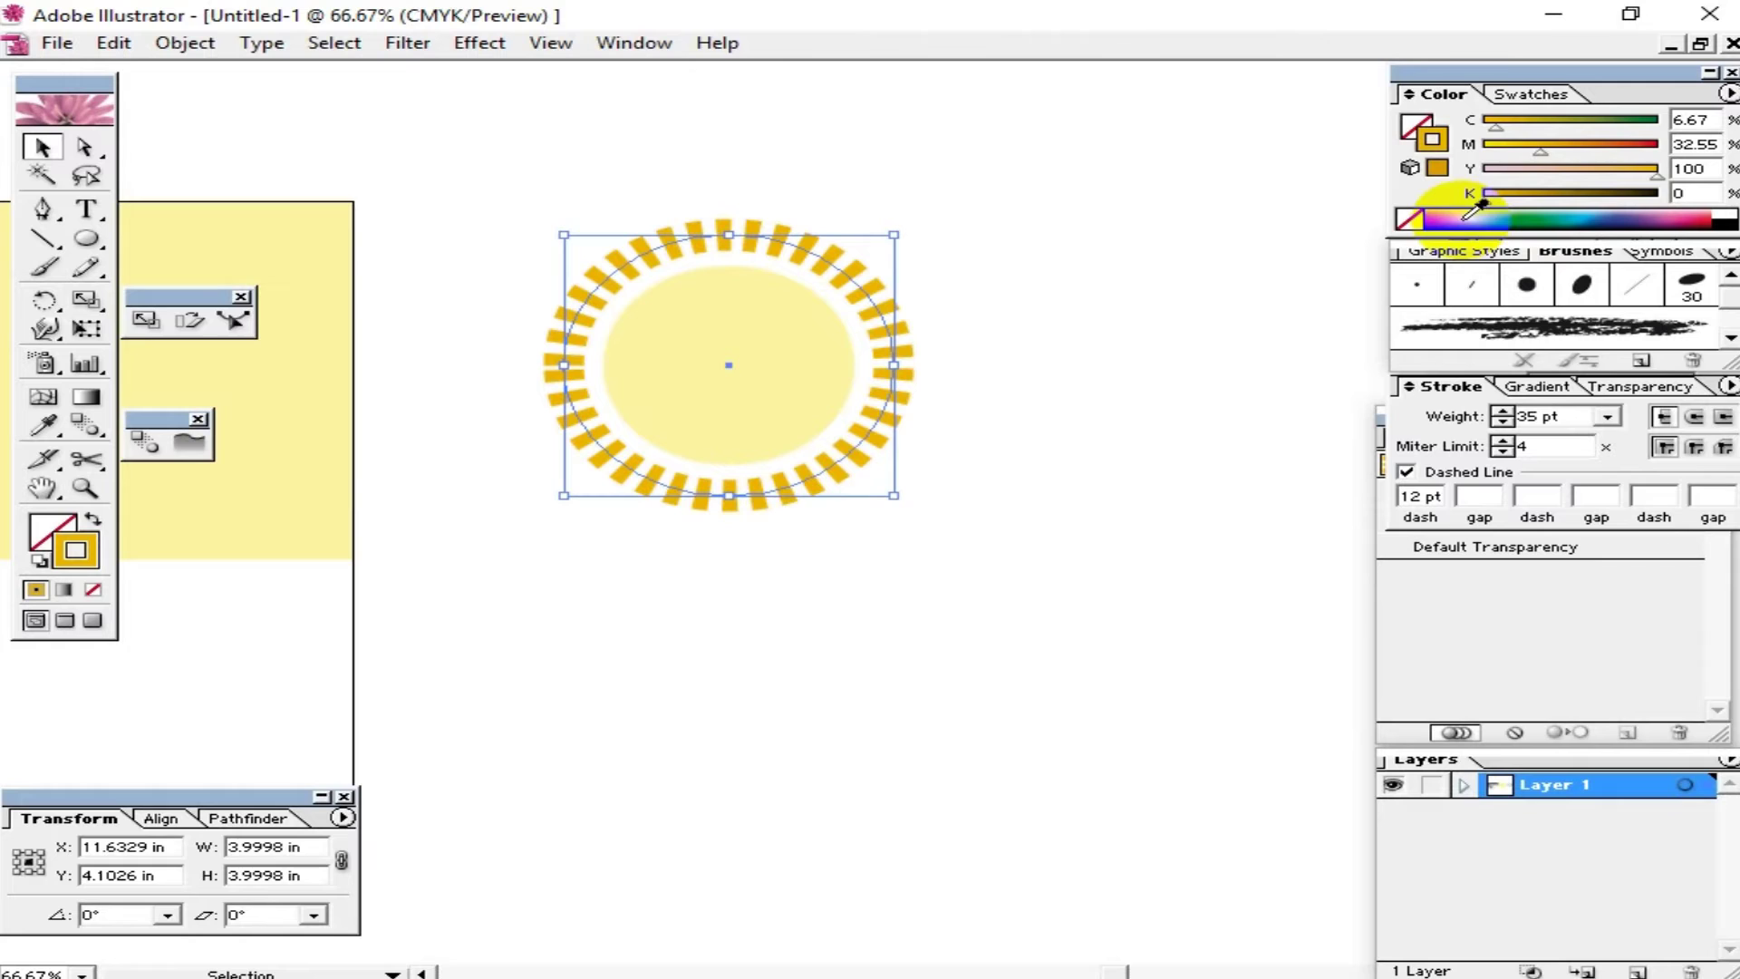
left_click(1176, 380)
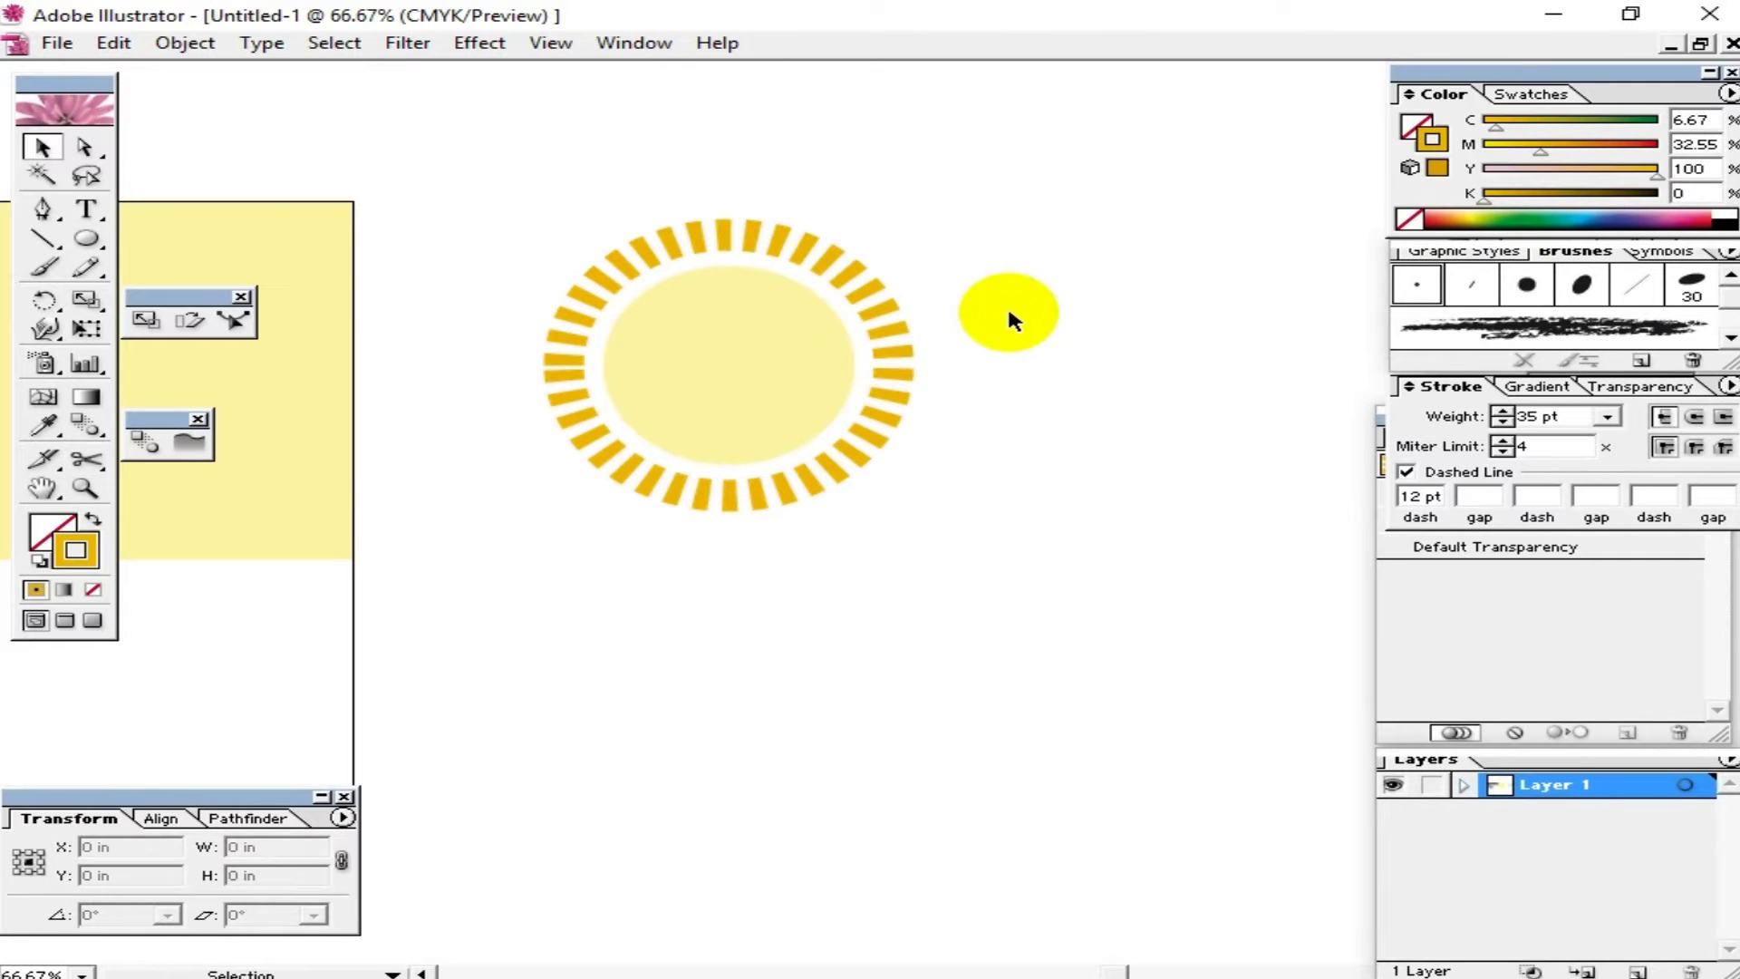
left_click(896, 398)
double_click(1555, 419)
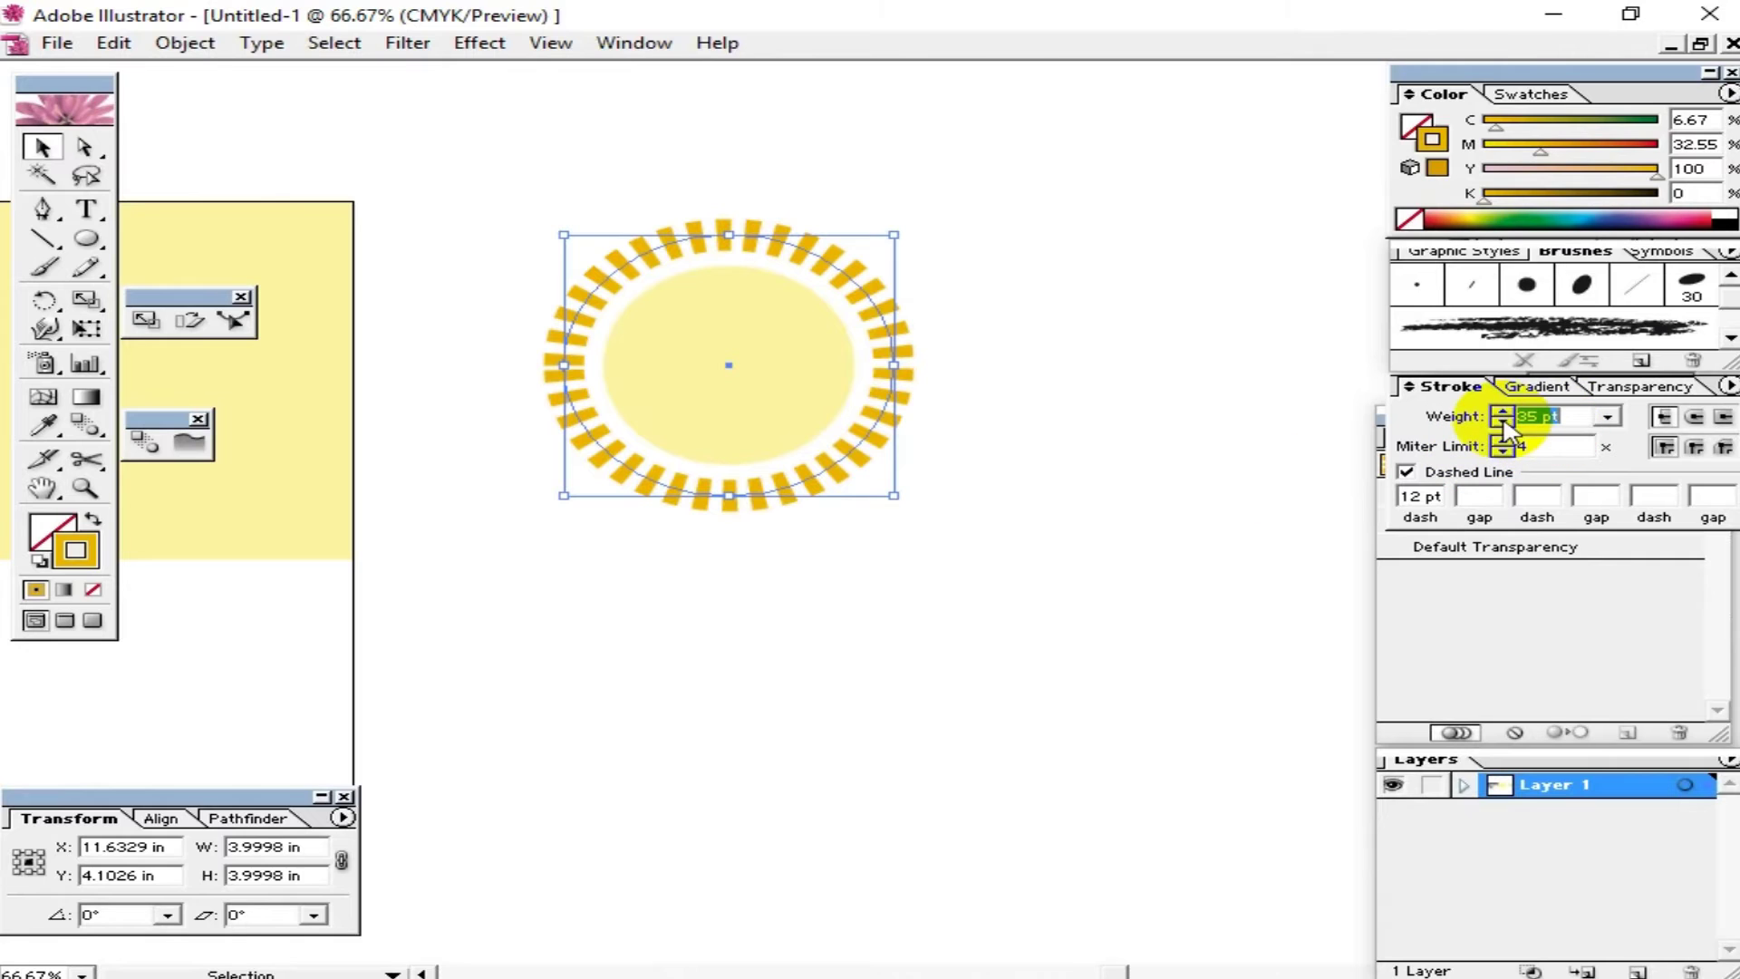
type("44")
left_click(1504, 420)
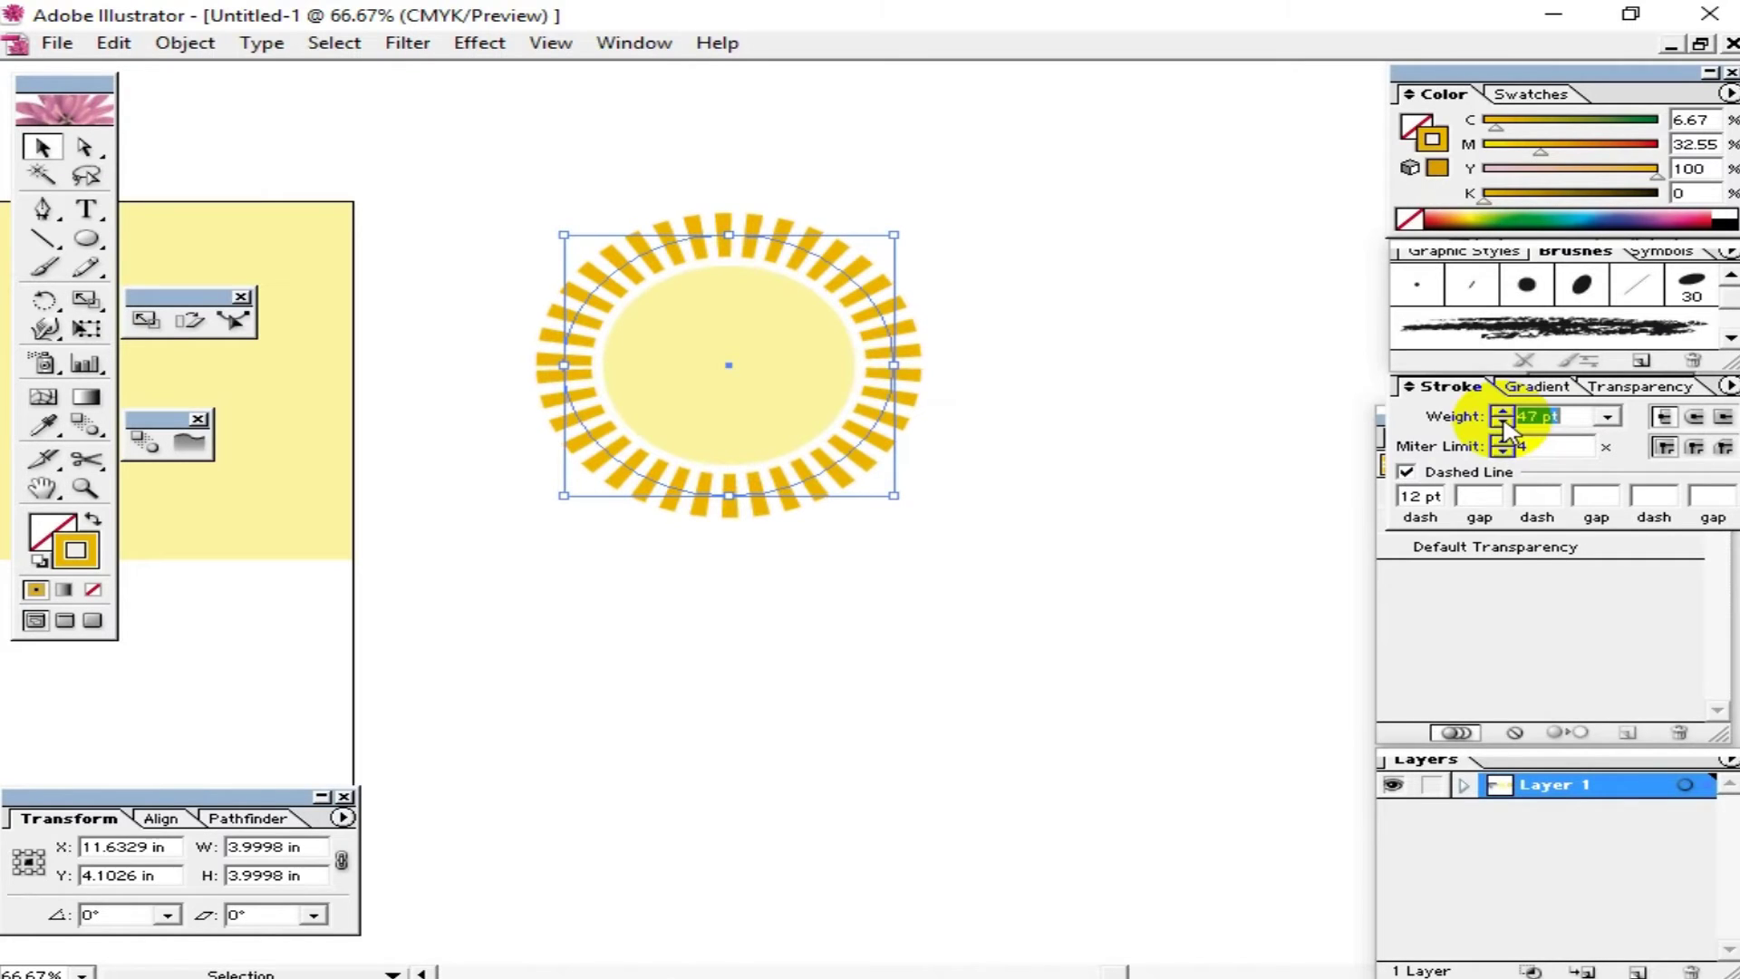
left_click(1095, 509)
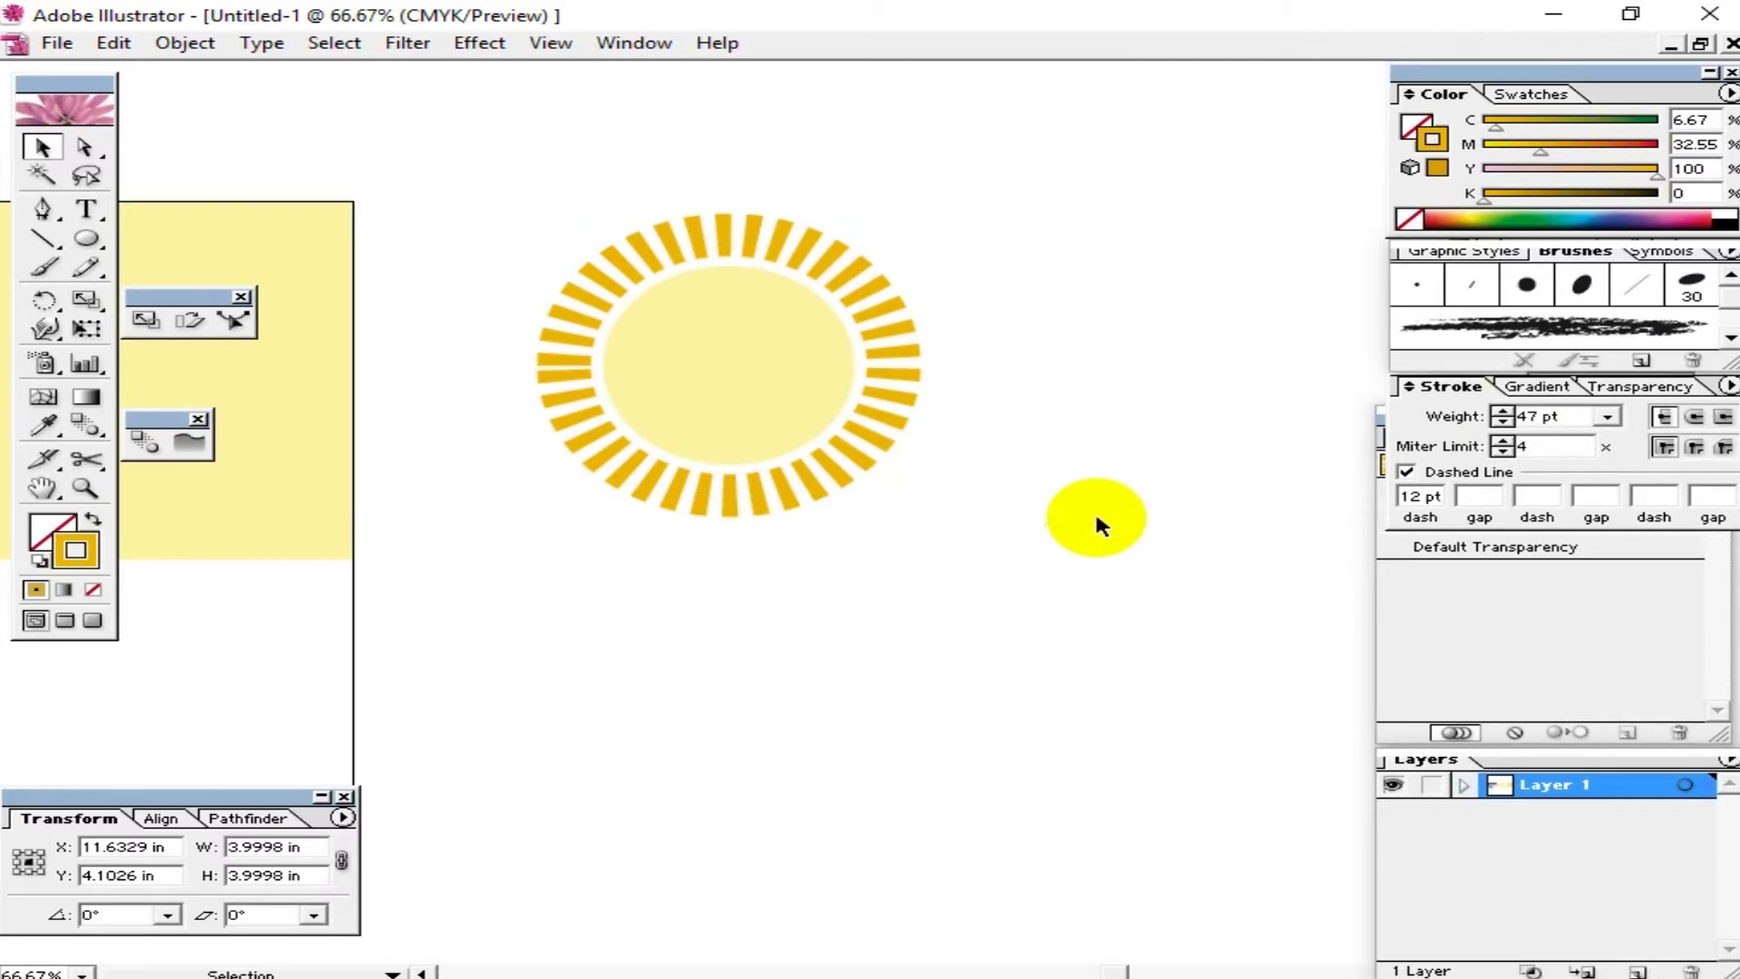
Step: Make the ring a solid 1 pt outline and zoom in on the sun to 200%
left_click(901, 291)
left_click_drag(835, 270, 990, 711)
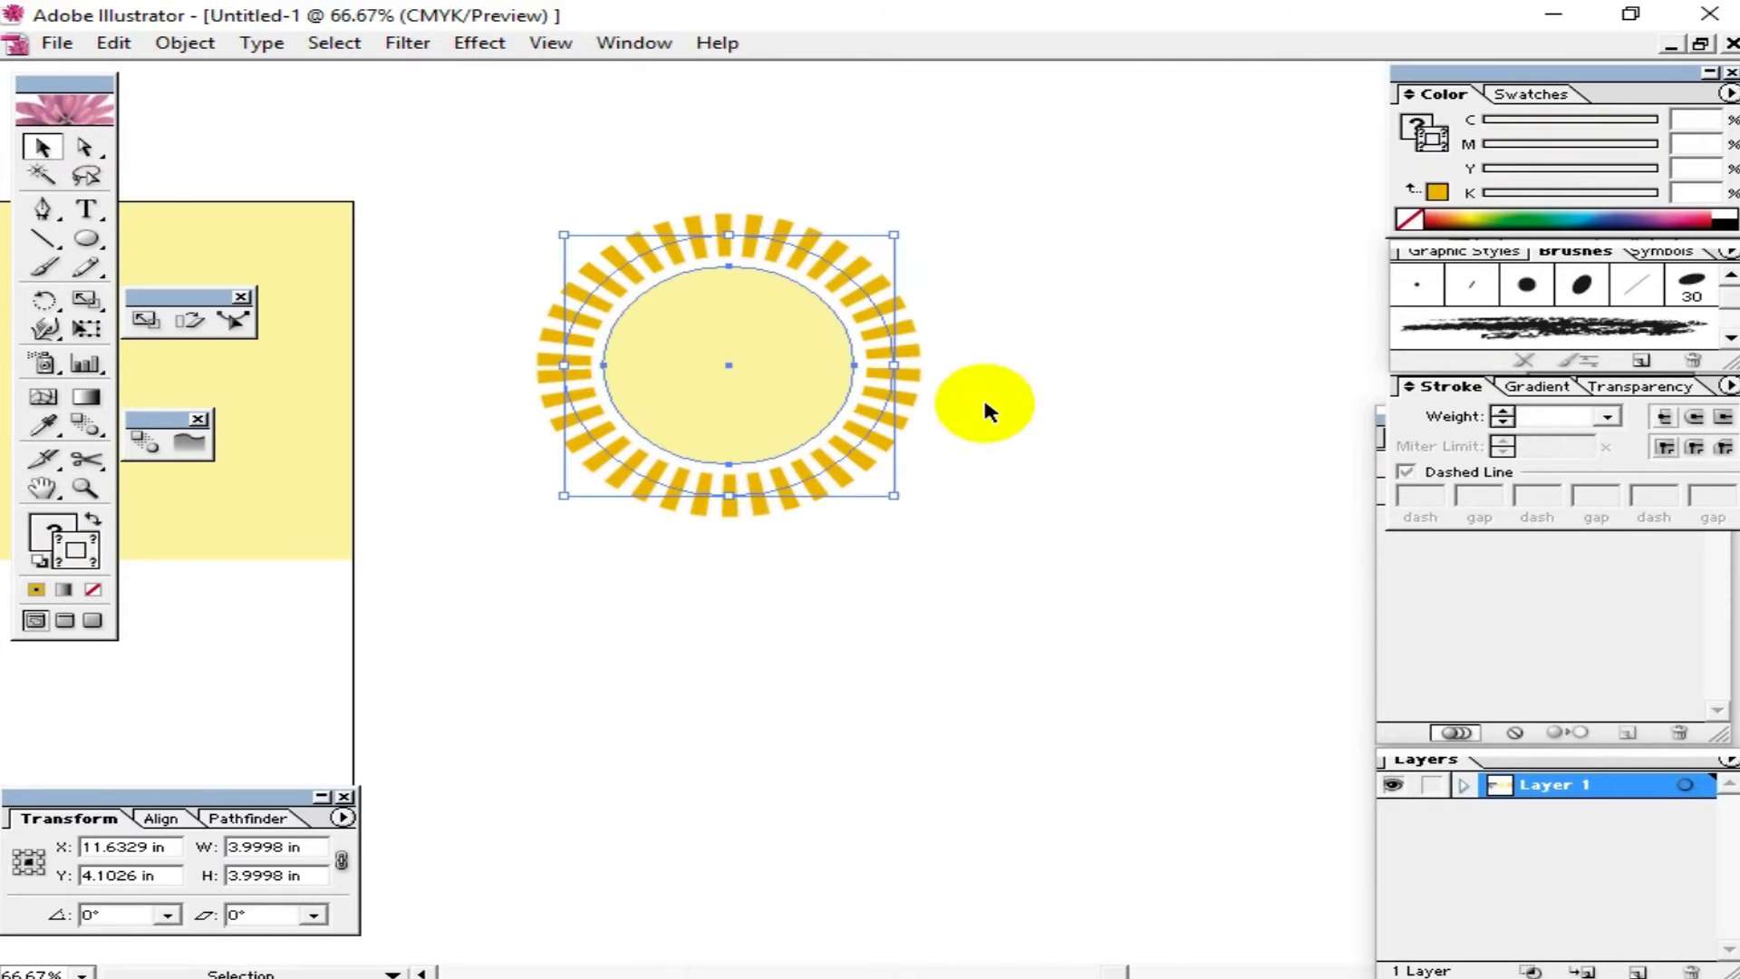
left_click(901, 343)
left_click(1568, 415)
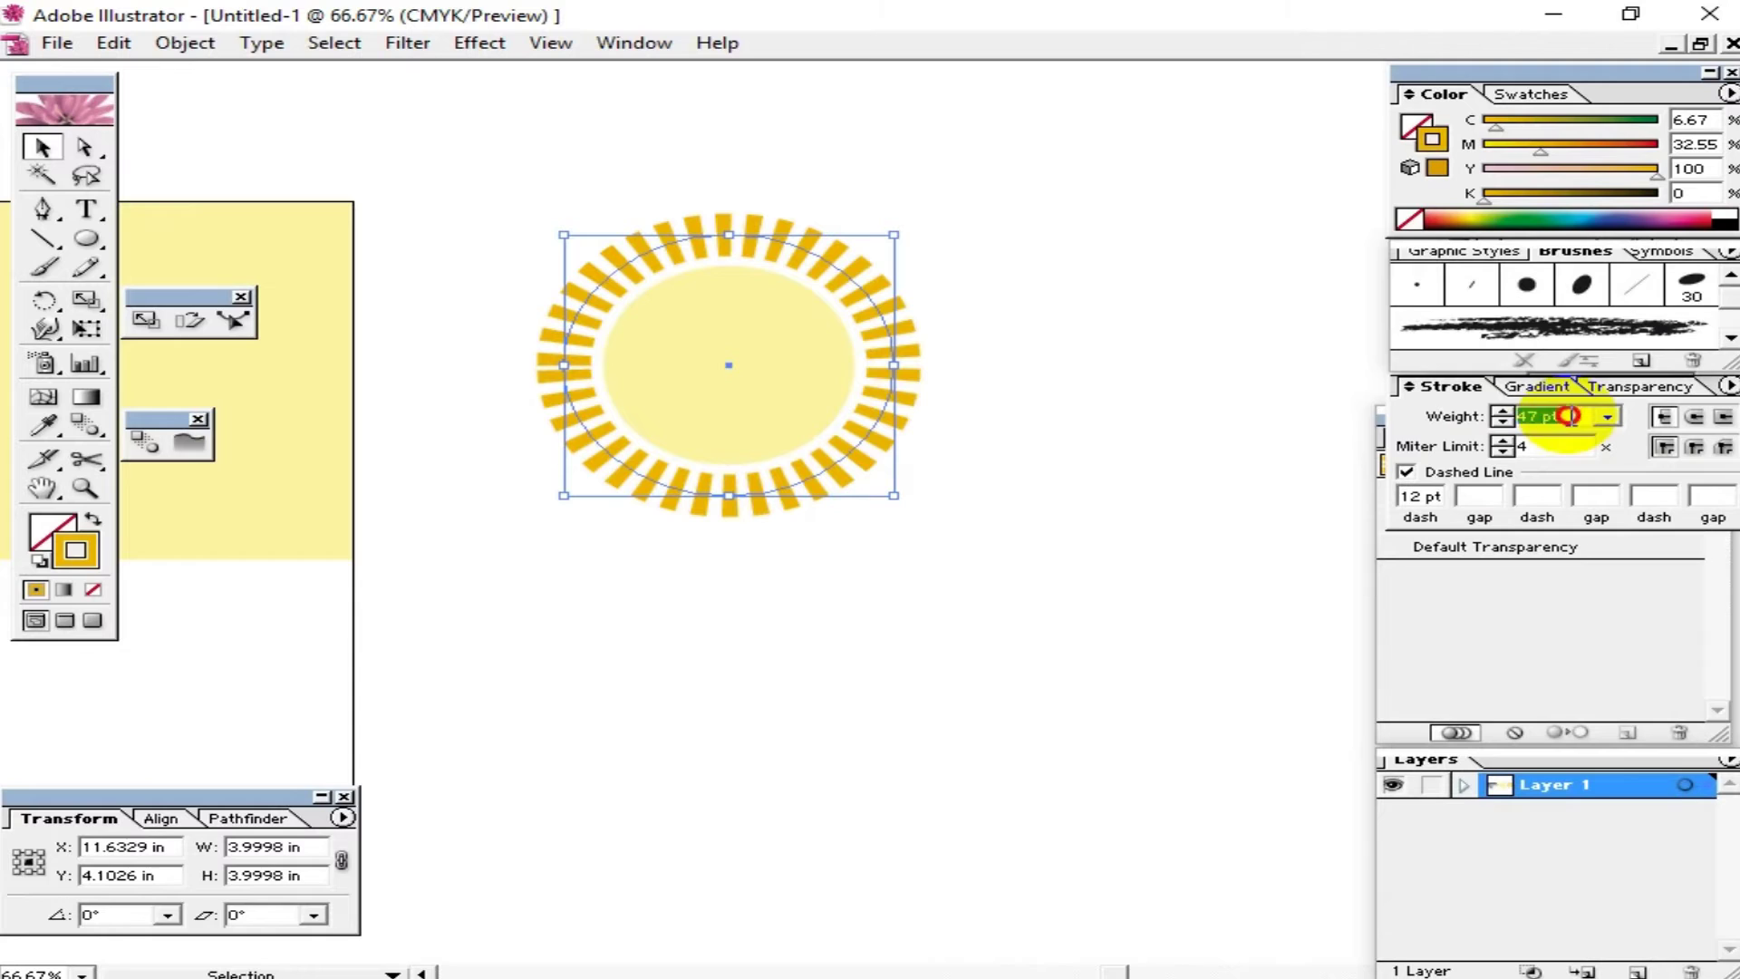
type("1")
key("Return")
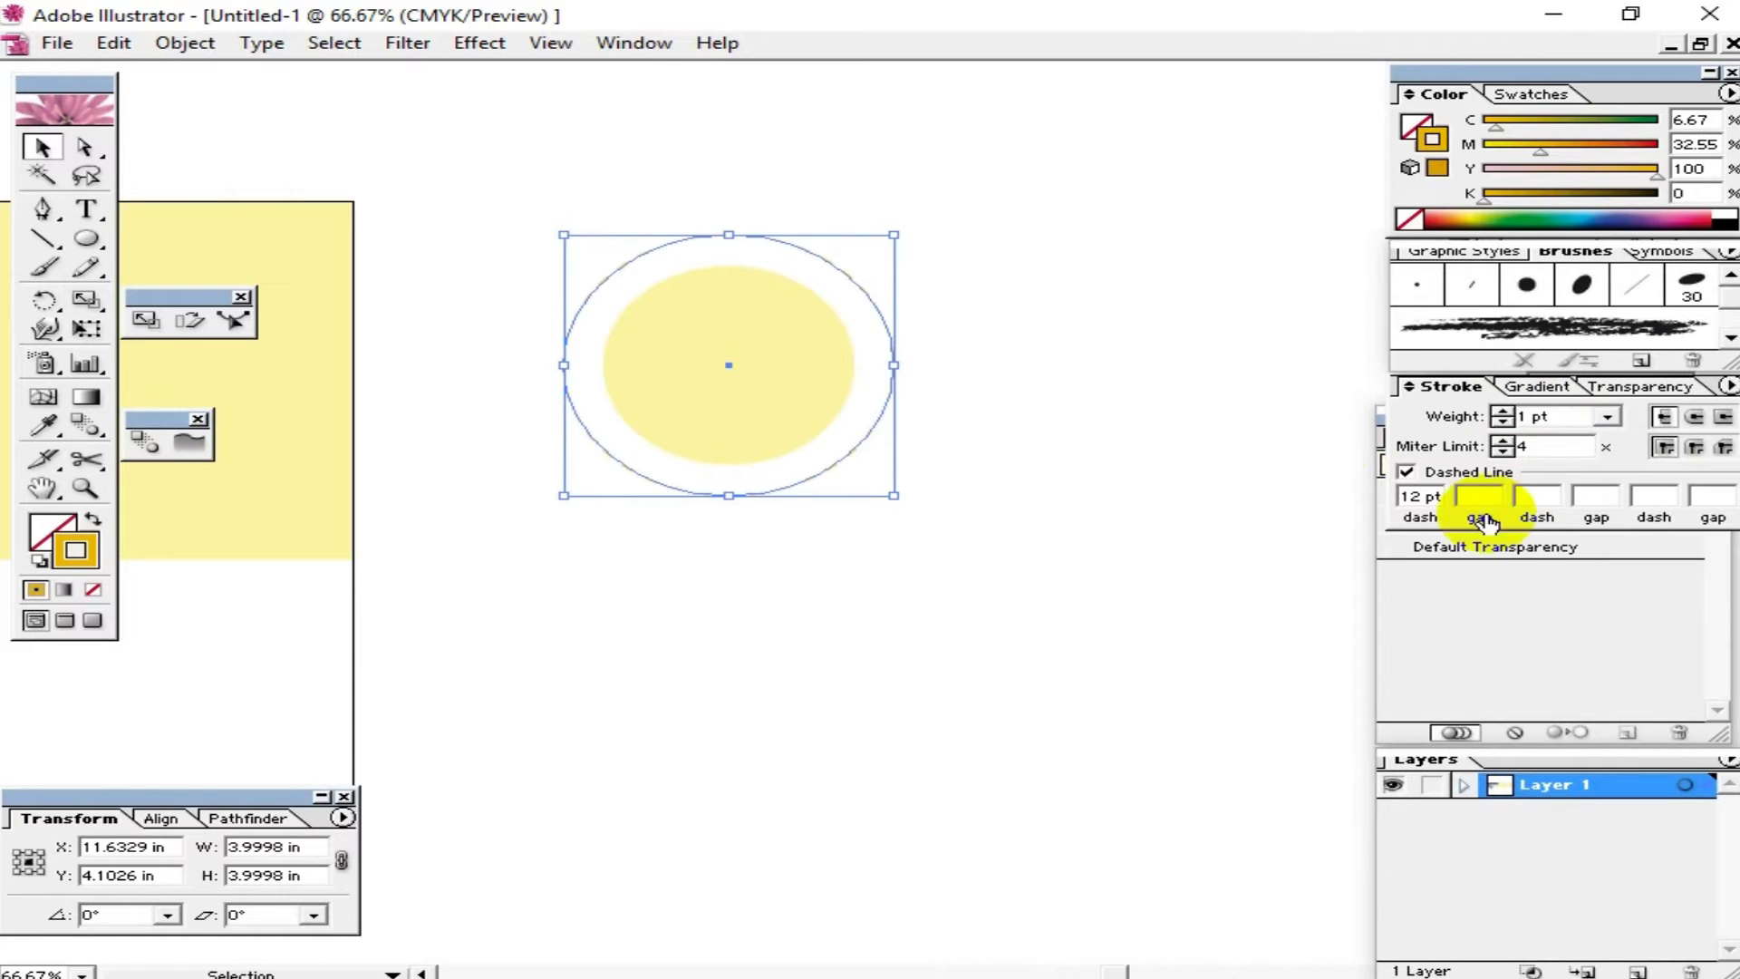
left_click(1405, 471)
left_click(950, 286)
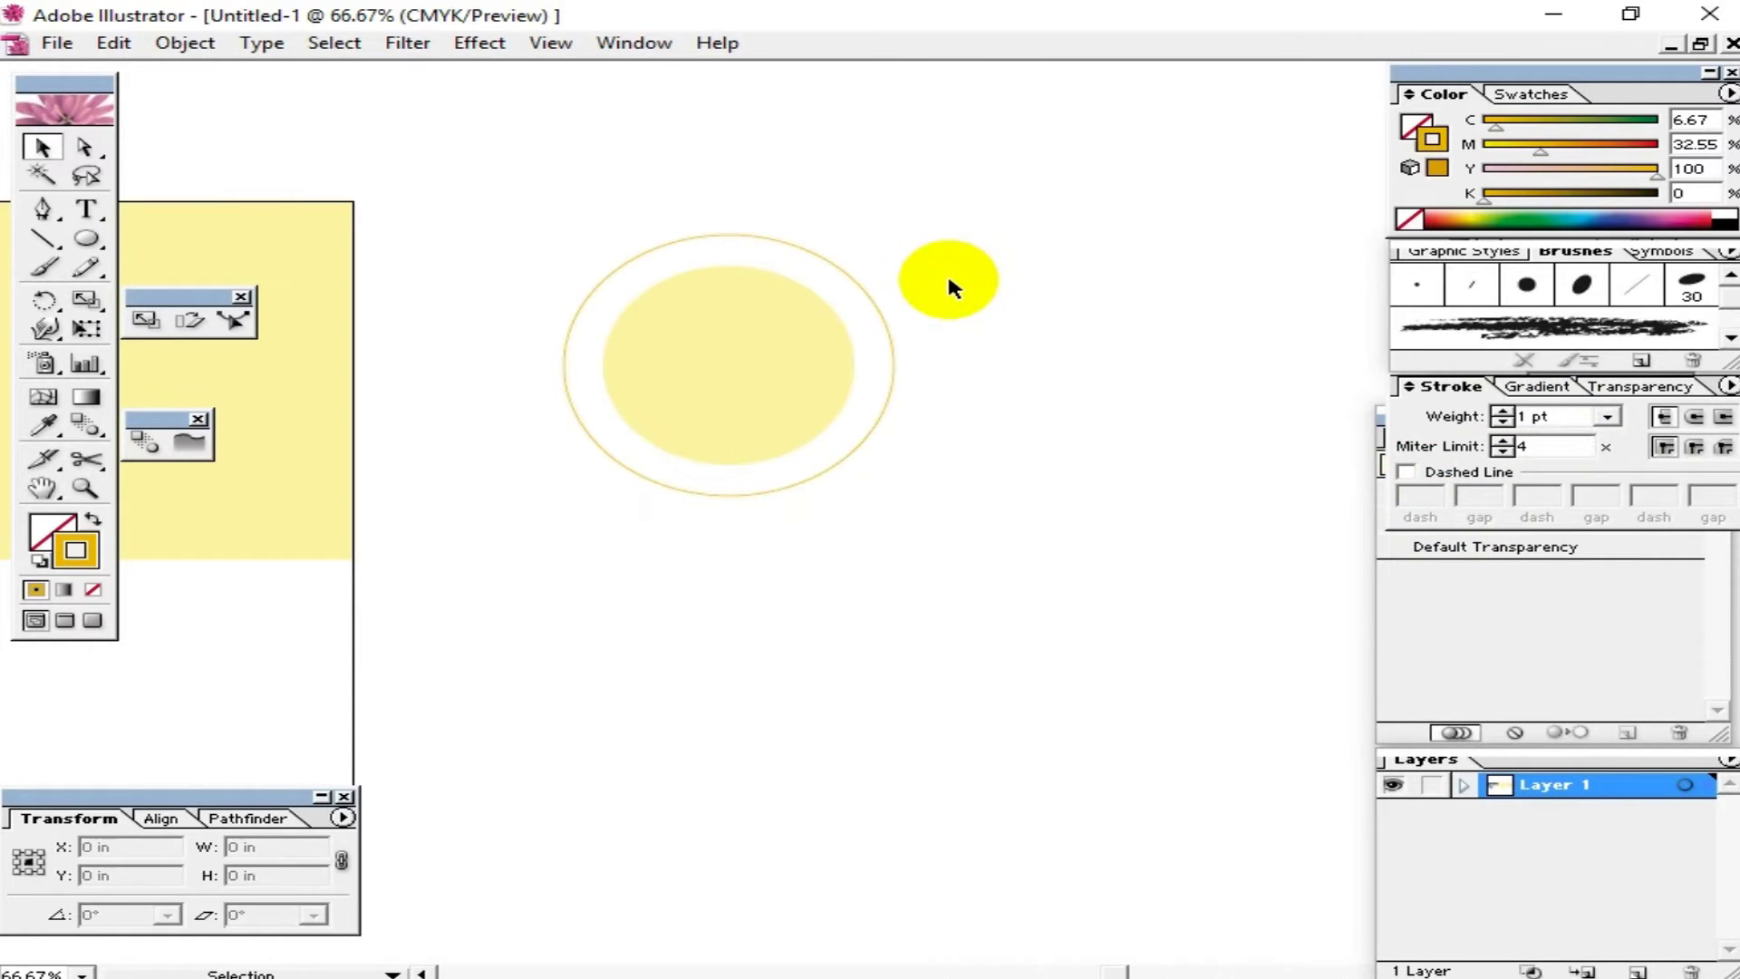
key("ctrl+plus")
key("ctrl+plus")
mouse_move(898, 377)
left_mouse_down()
mouse_move(964, 571)
mouse_move(994, 594)
left_mouse_up()
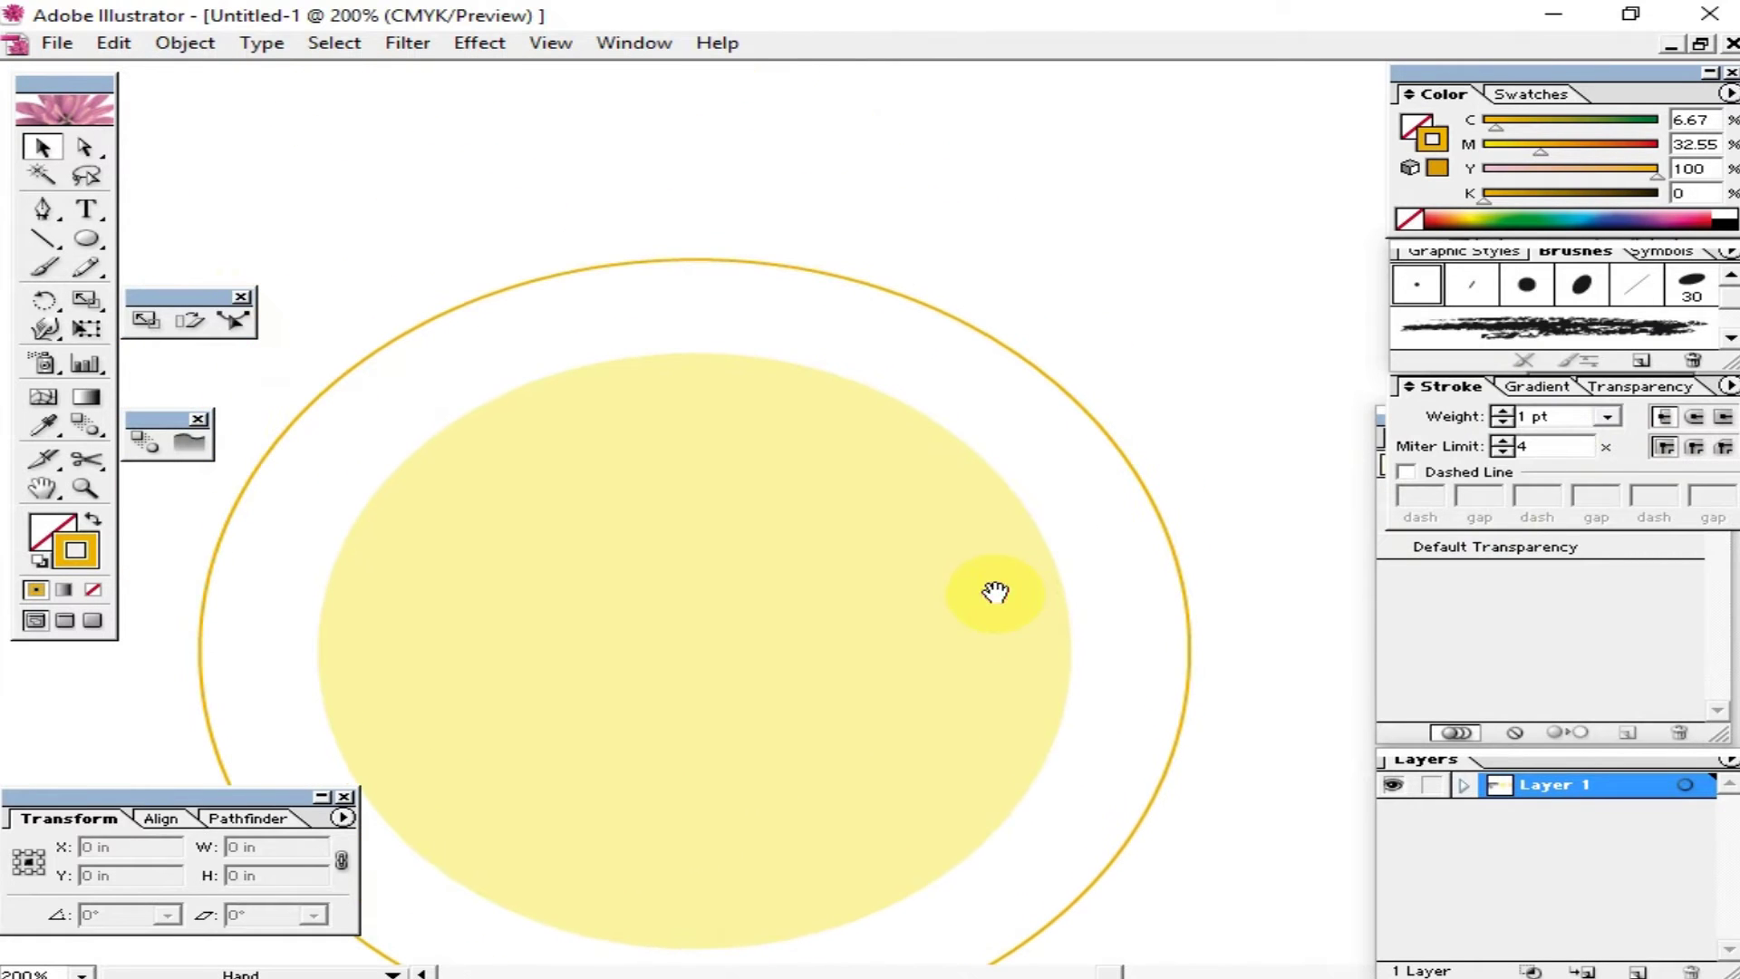
Step: Draw a thin vertical bar above the sun, filled orange with no outline
left_click_drag(85, 239, 102, 237)
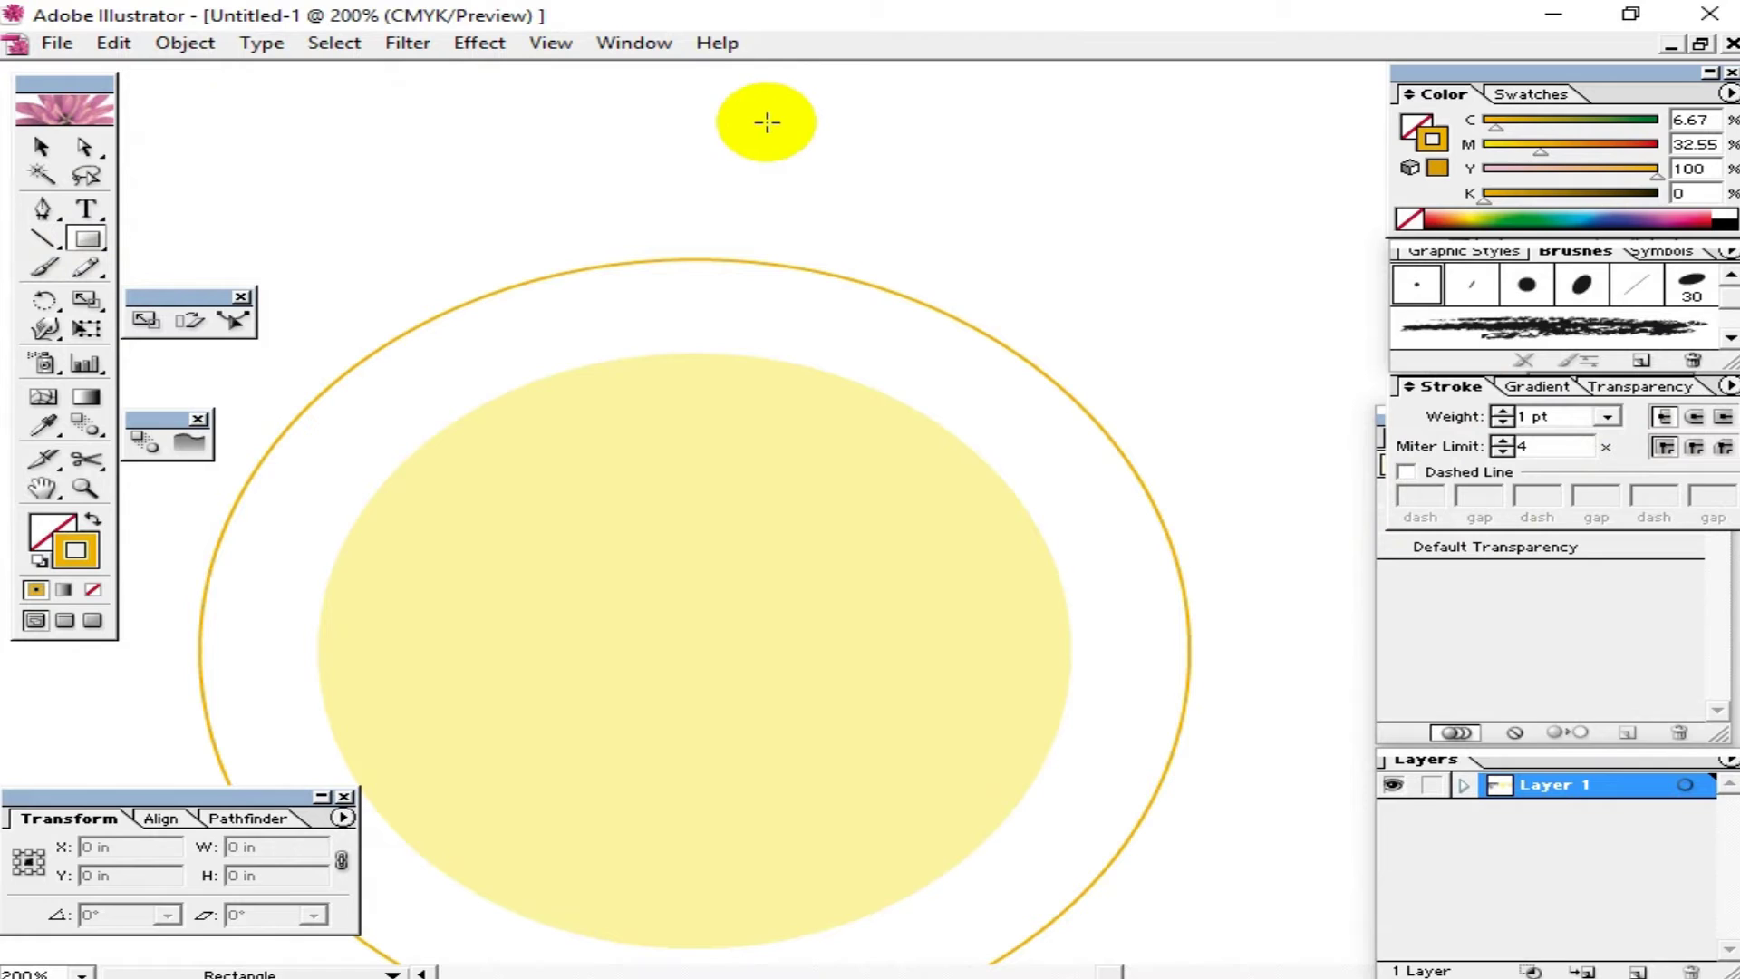
left_click_drag(779, 190, 787, 216)
left_click(41, 147)
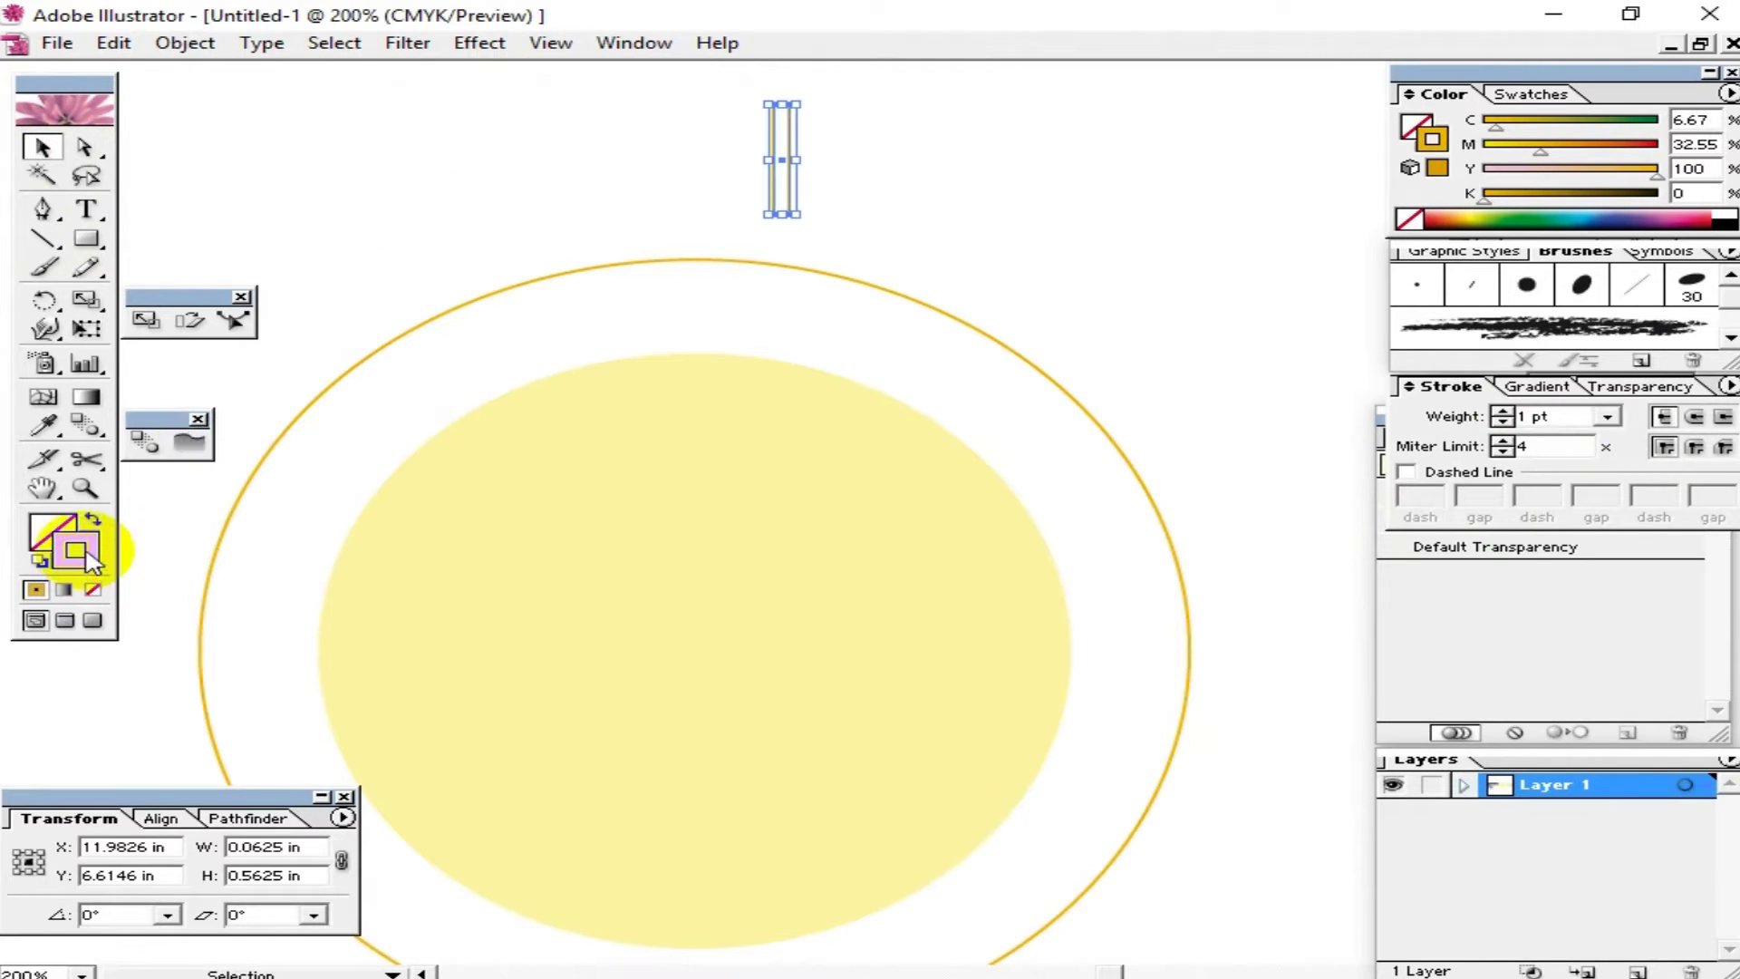
left_click(93, 519)
left_click(884, 136)
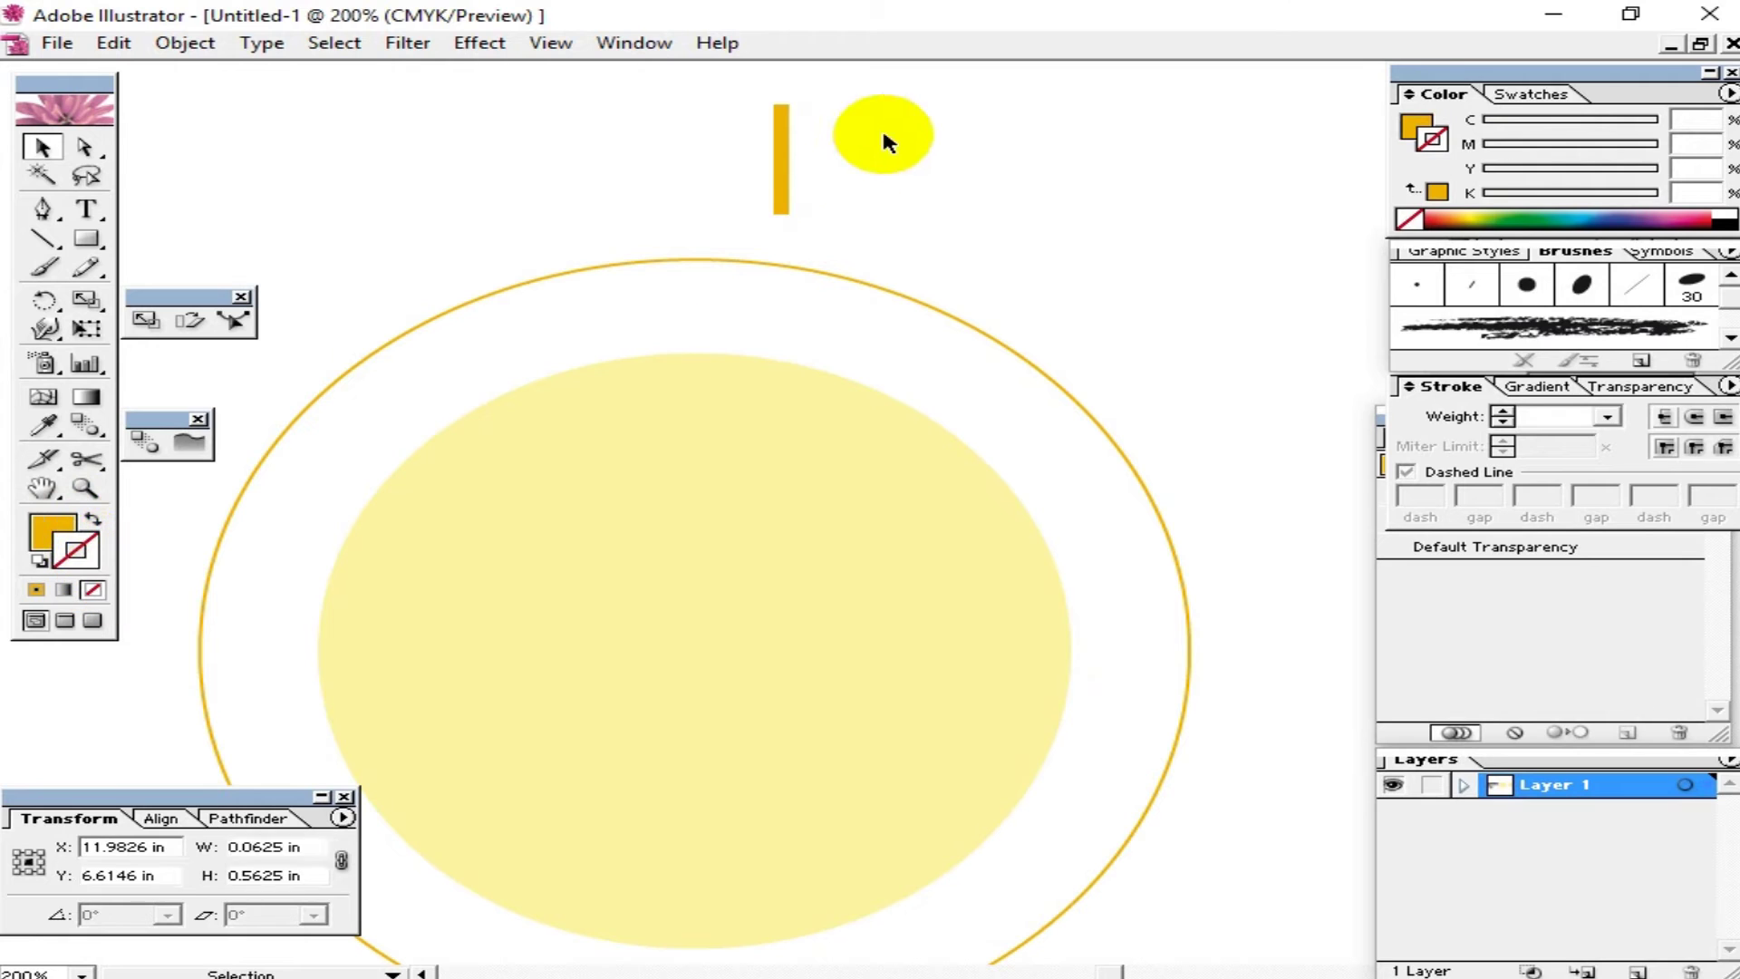
left_click_drag(884, 134, 649, 246)
Step: Delete a lower corner anchor to taper the bar into a sliver, then nudge it right
left_click(85, 147)
left_click_drag(801, 216, 781, 228)
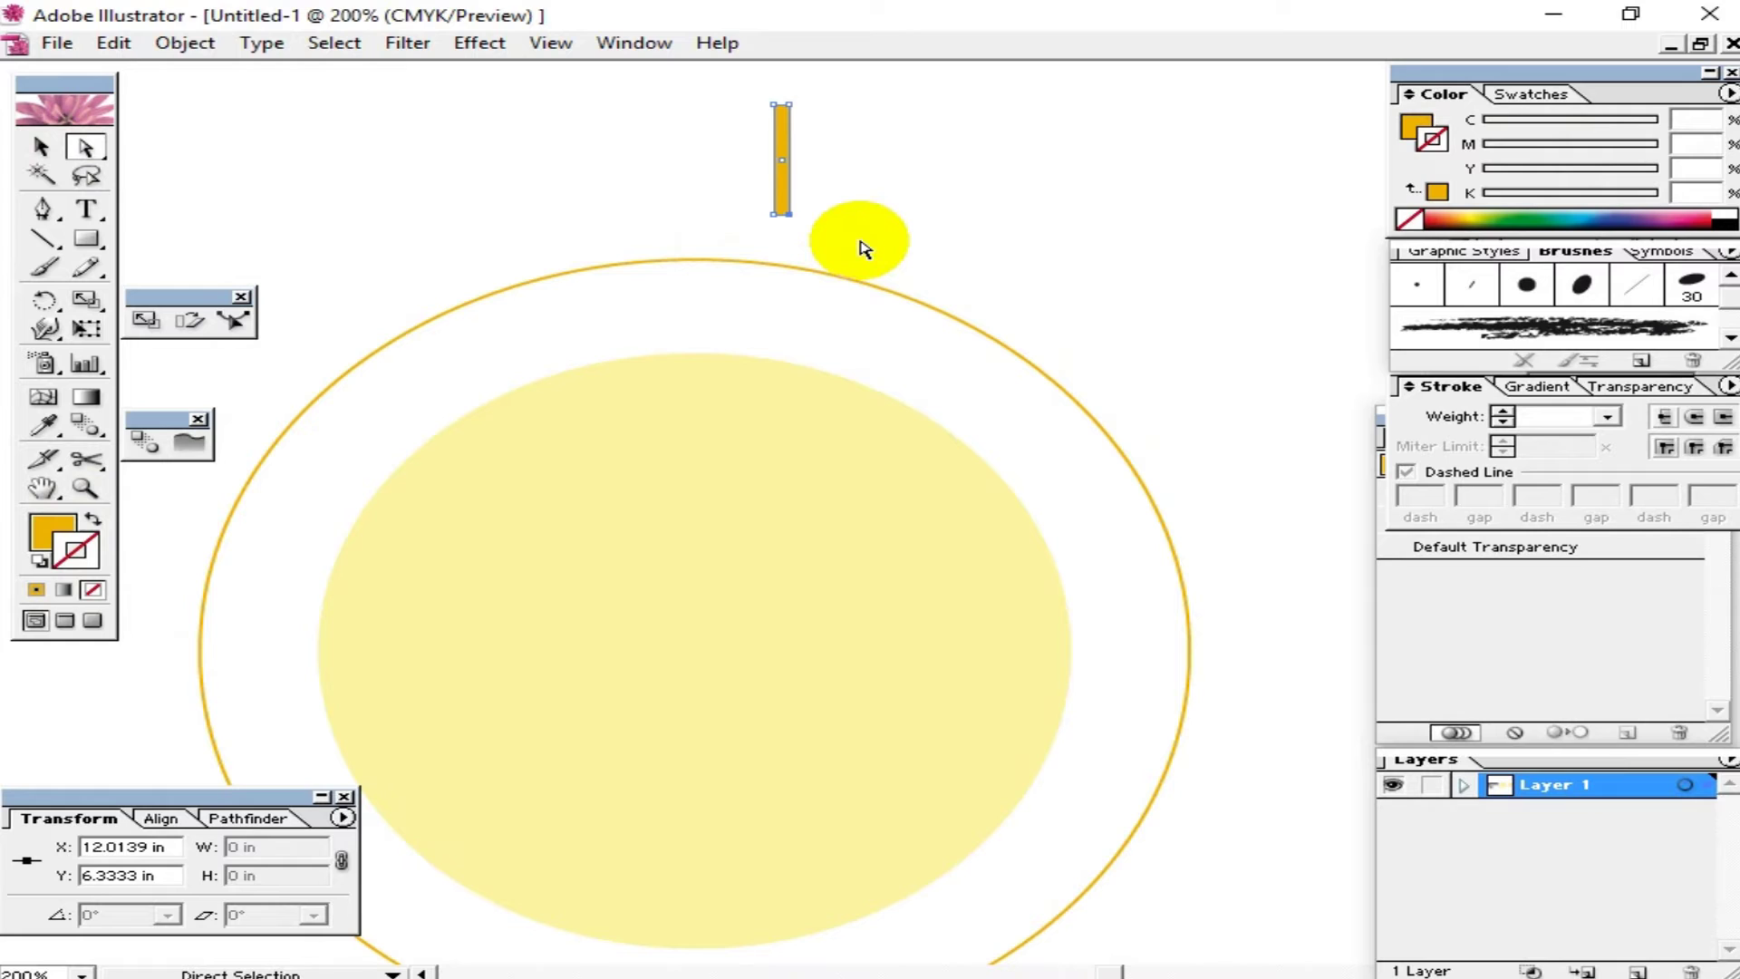
key("Delete")
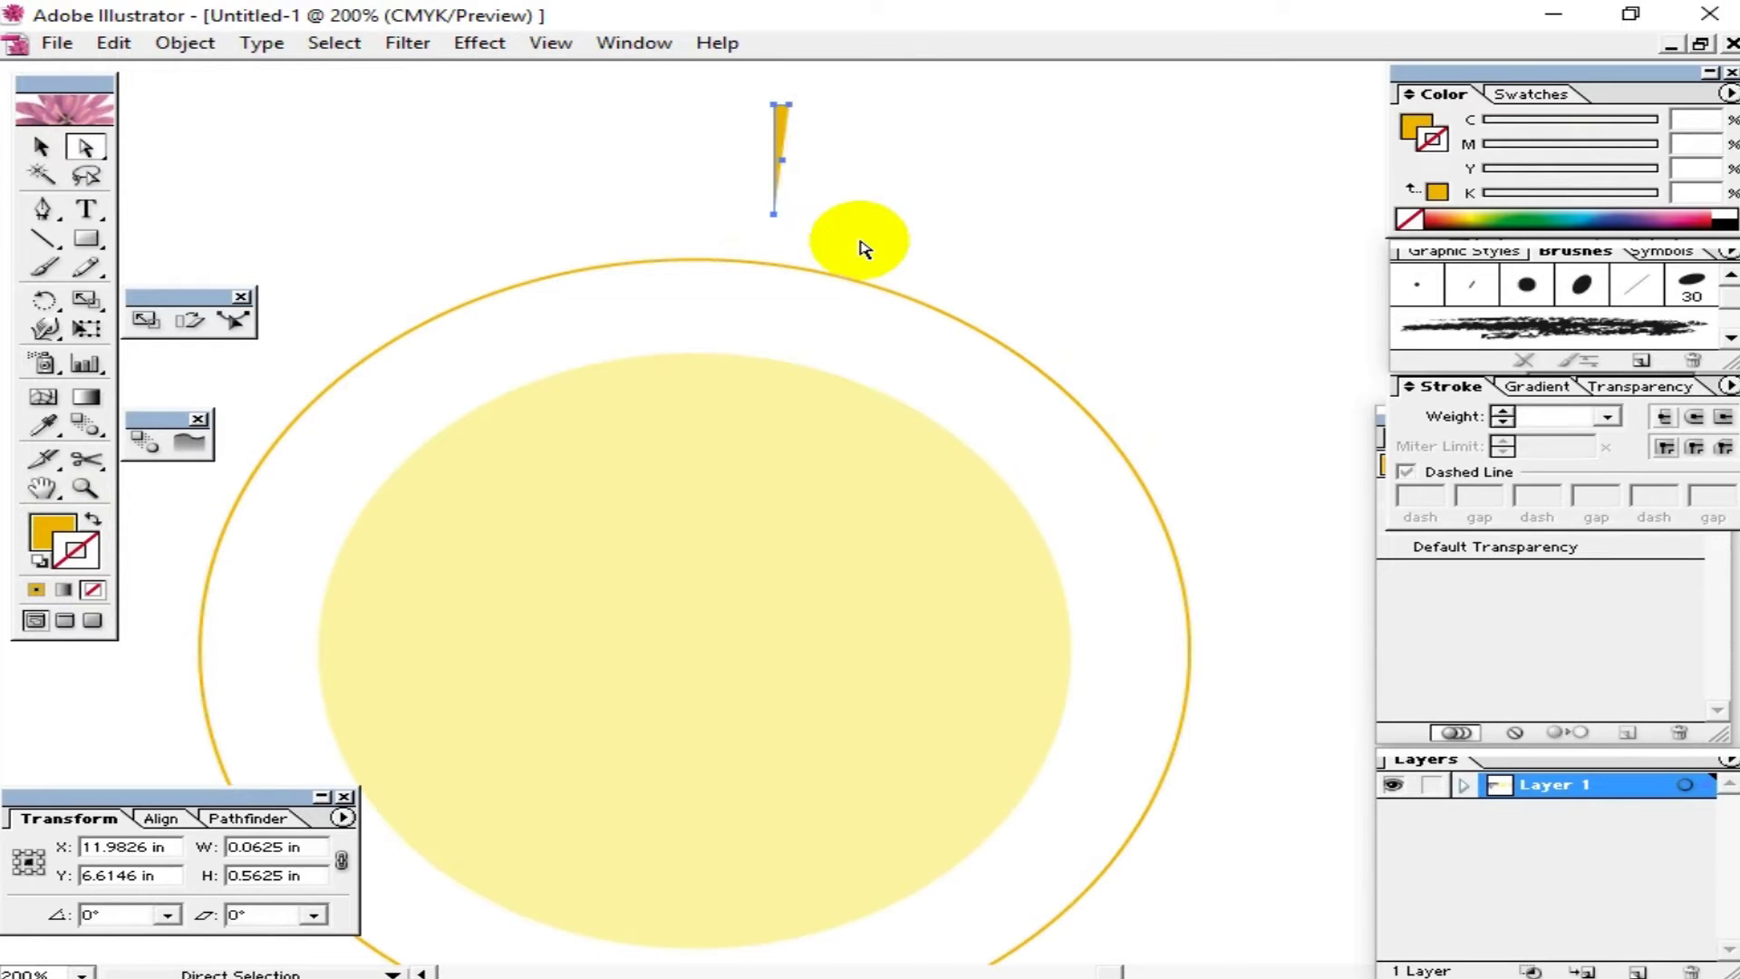
key("Right")
key("Right")
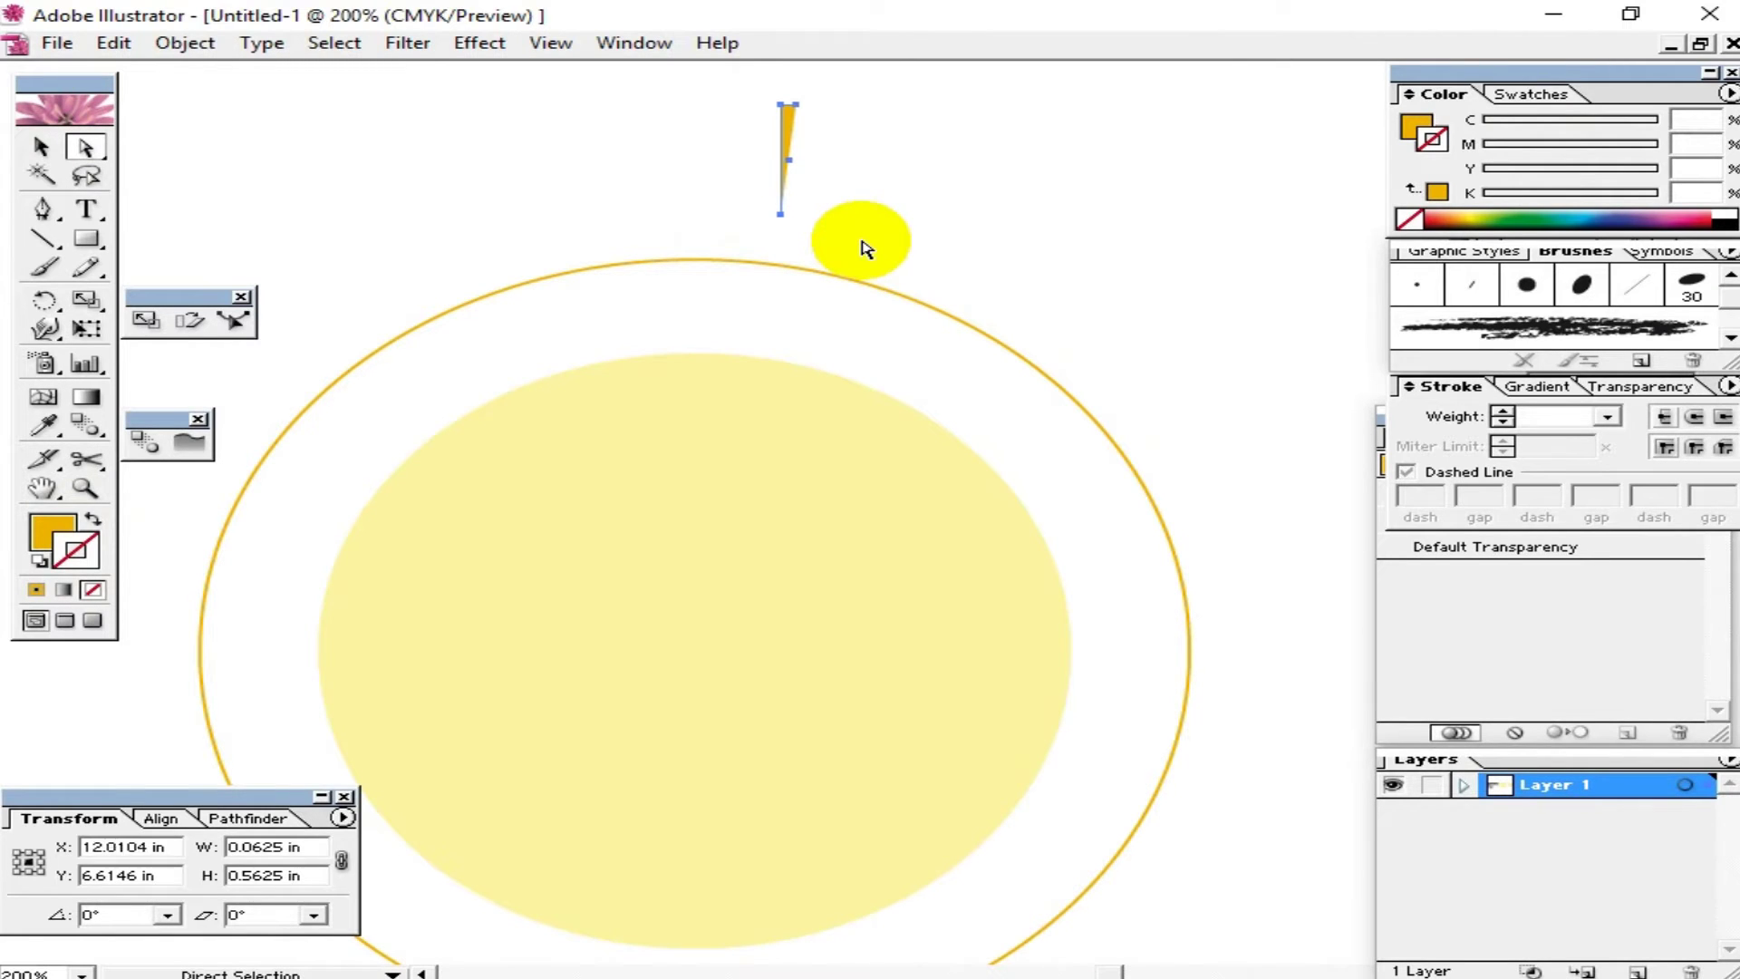
left_click_drag(797, 202, 749, 233)
key("Right")
key("Right")
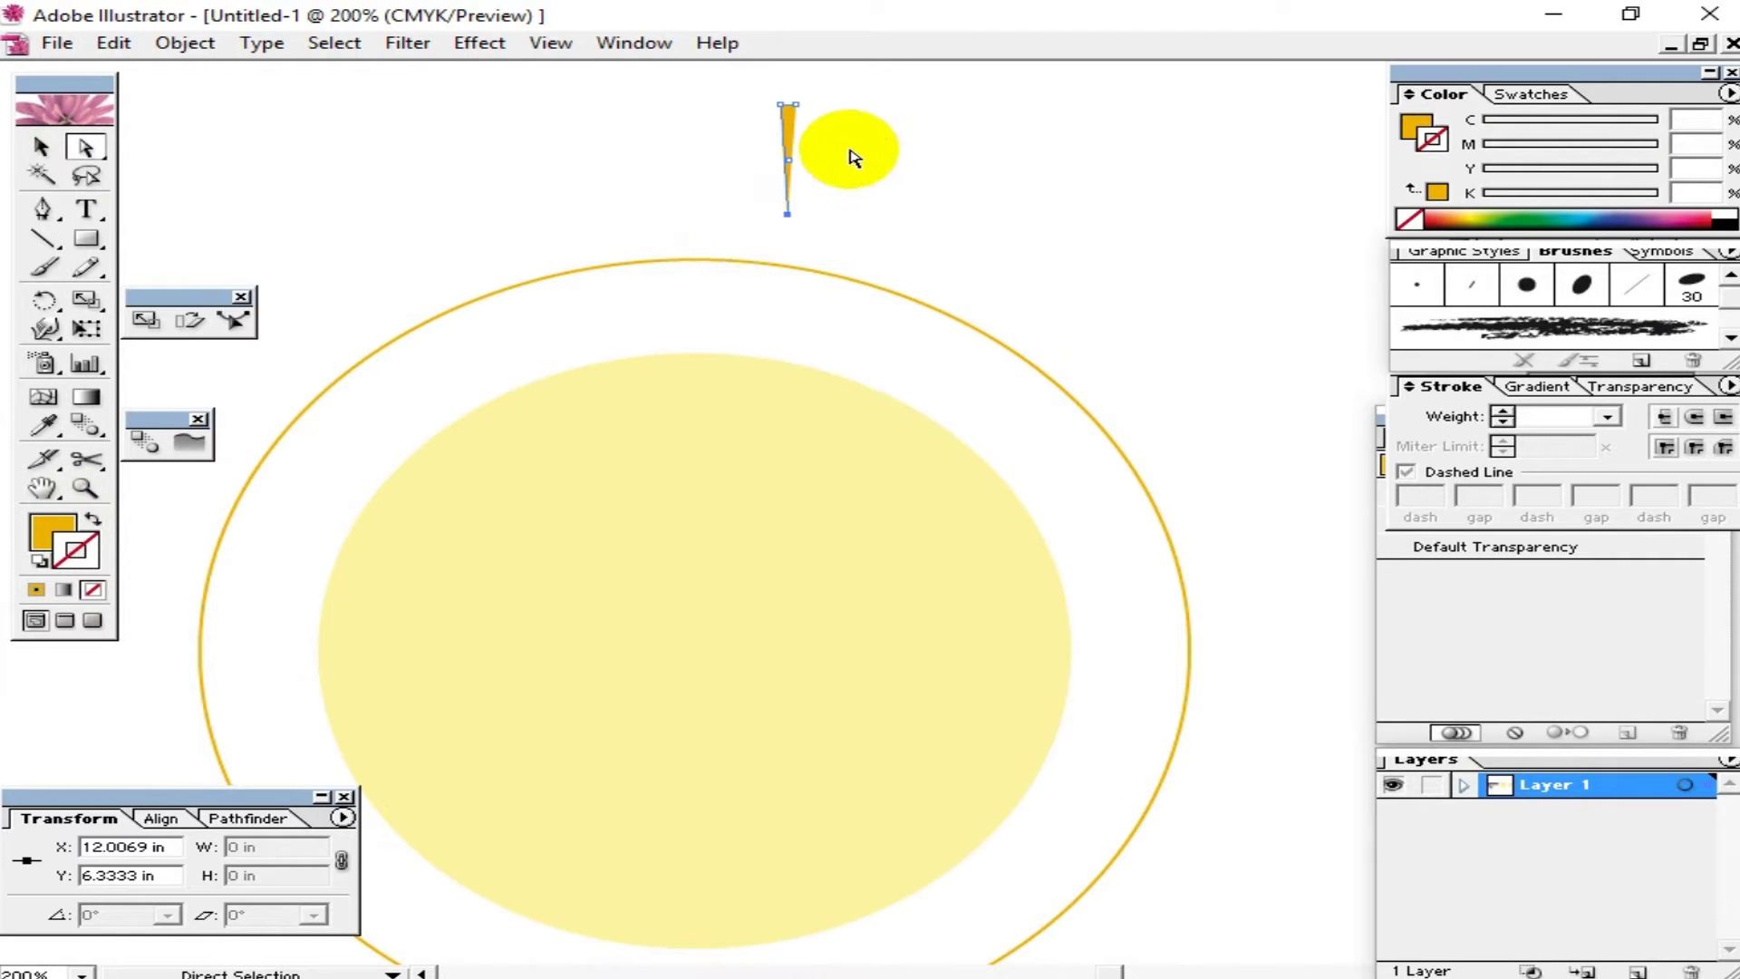
Step: Join the sliver's open endpoints with Object > Path > Join, then reselect the closed shape
left_click(794, 106)
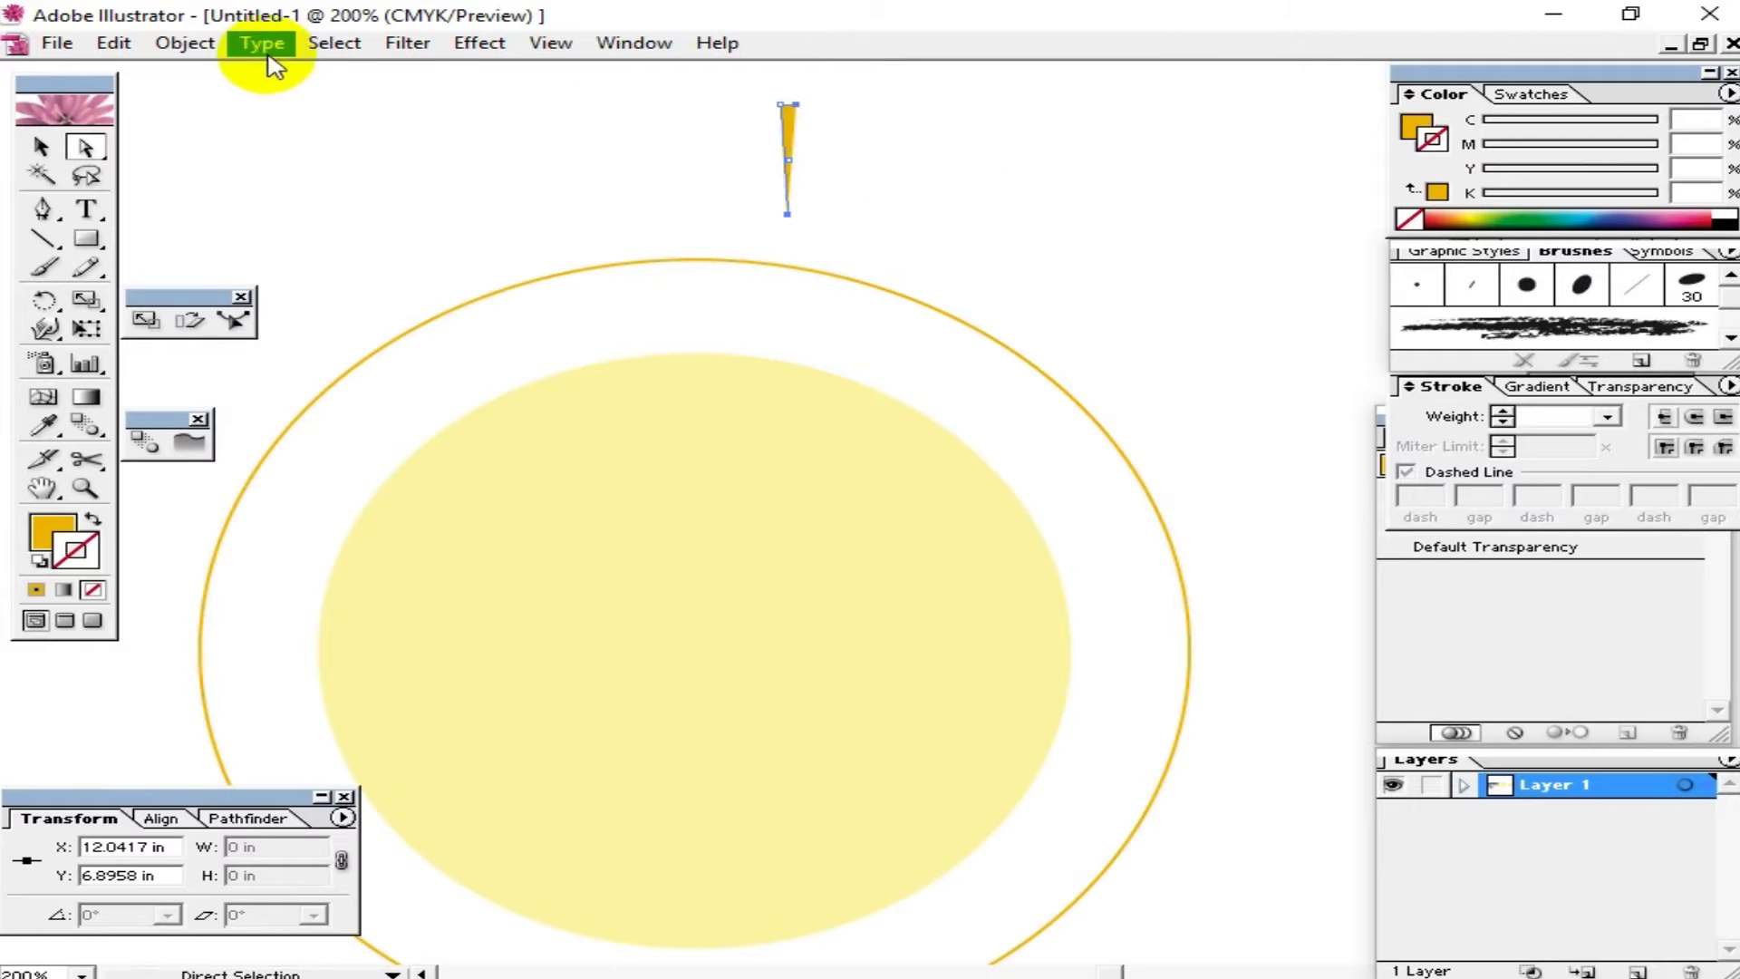
left_click(185, 42)
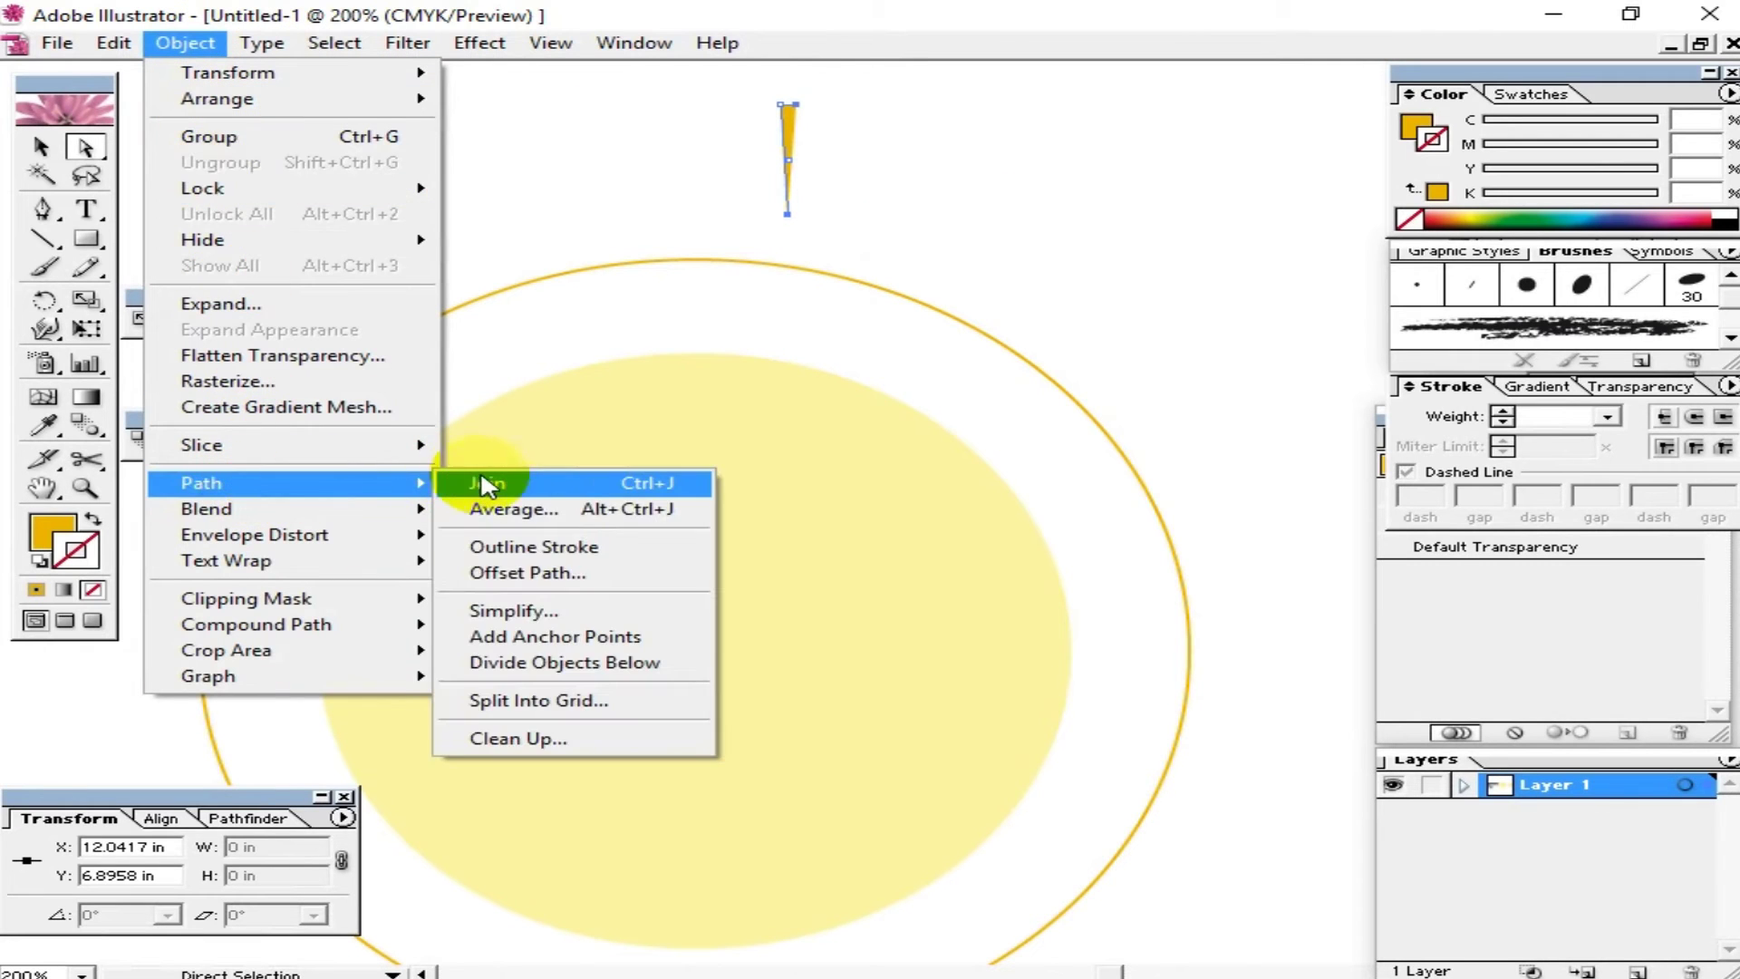
mouse_move(202, 482)
left_click(495, 483)
left_click(914, 179)
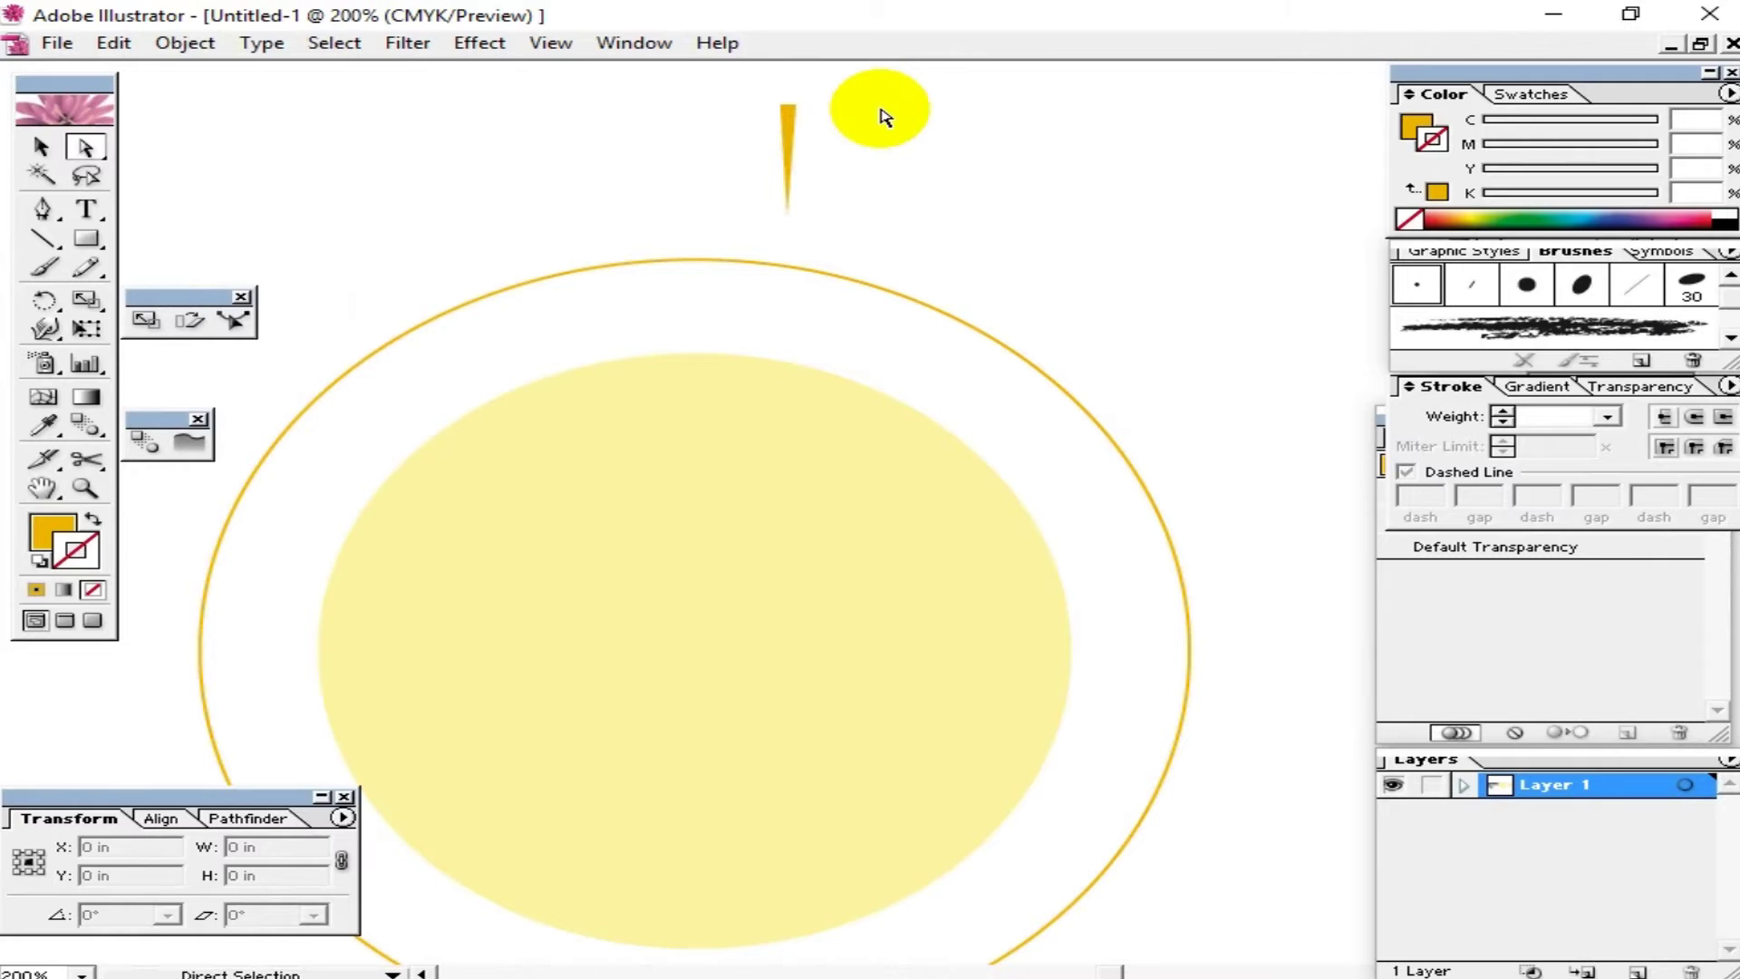
left_click(41, 146)
left_click_drag(862, 170, 732, 225)
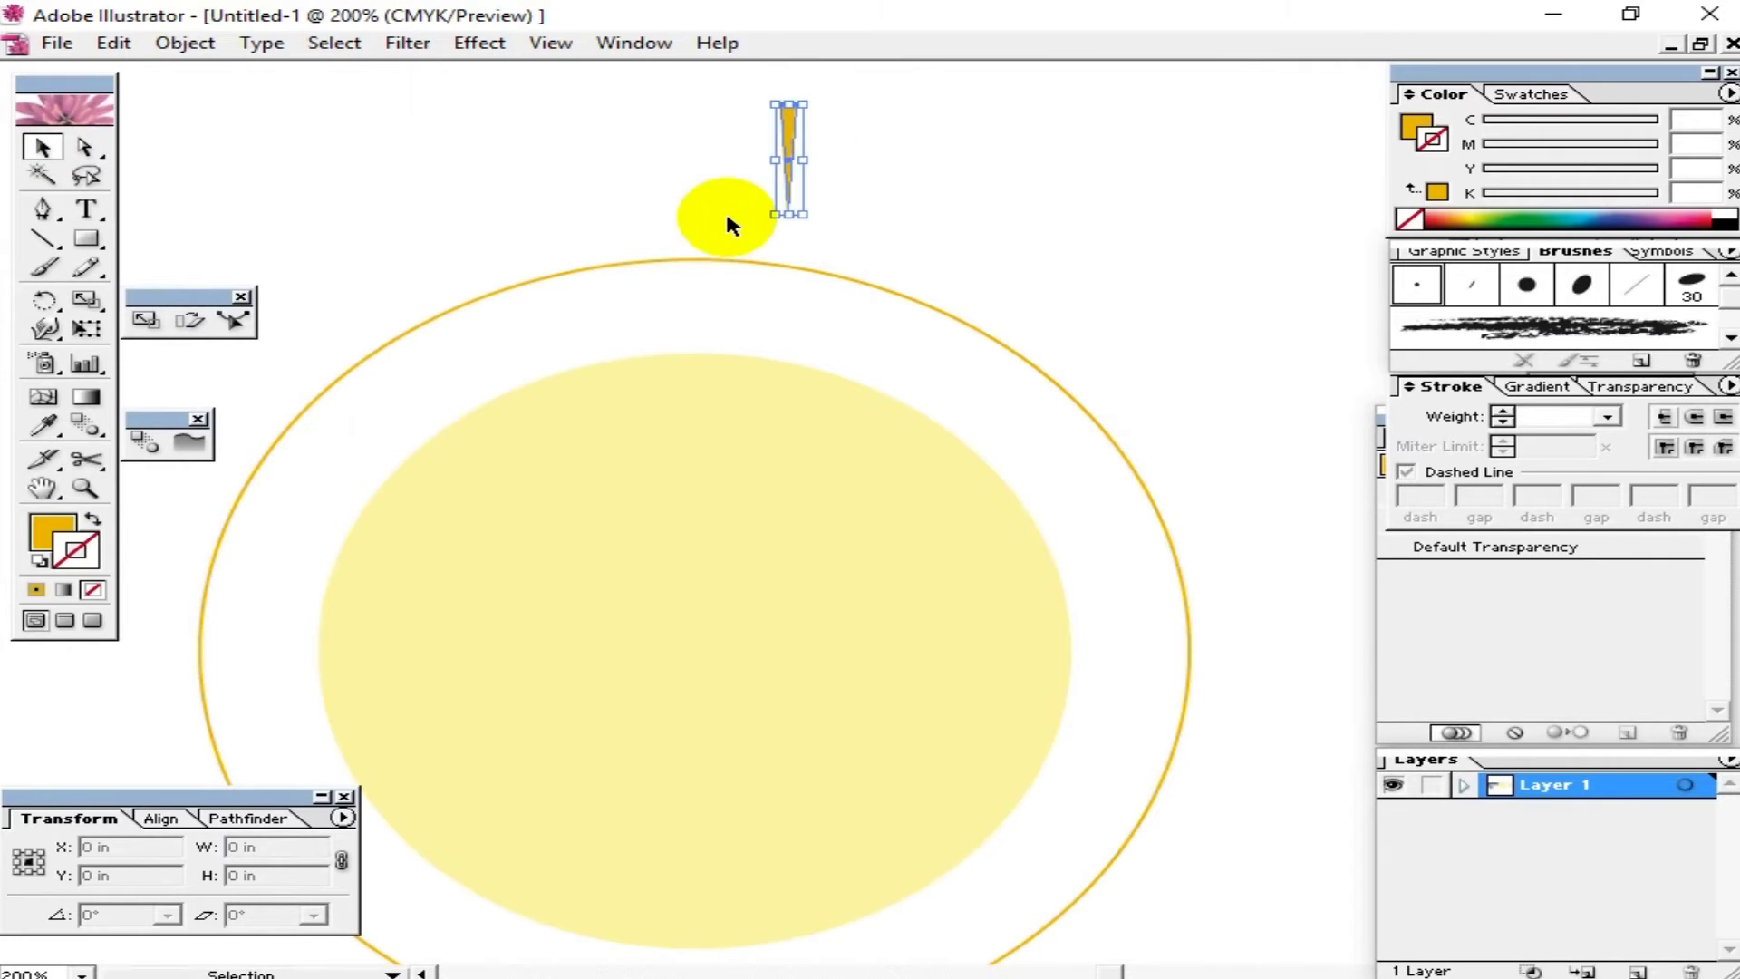
Step: Move the sliver down over the ring's top and select it together with the ring
mouse_move(794, 140)
left_mouse_down()
mouse_move(703, 166)
mouse_move(621, 272)
left_mouse_up()
left_click(904, 166)
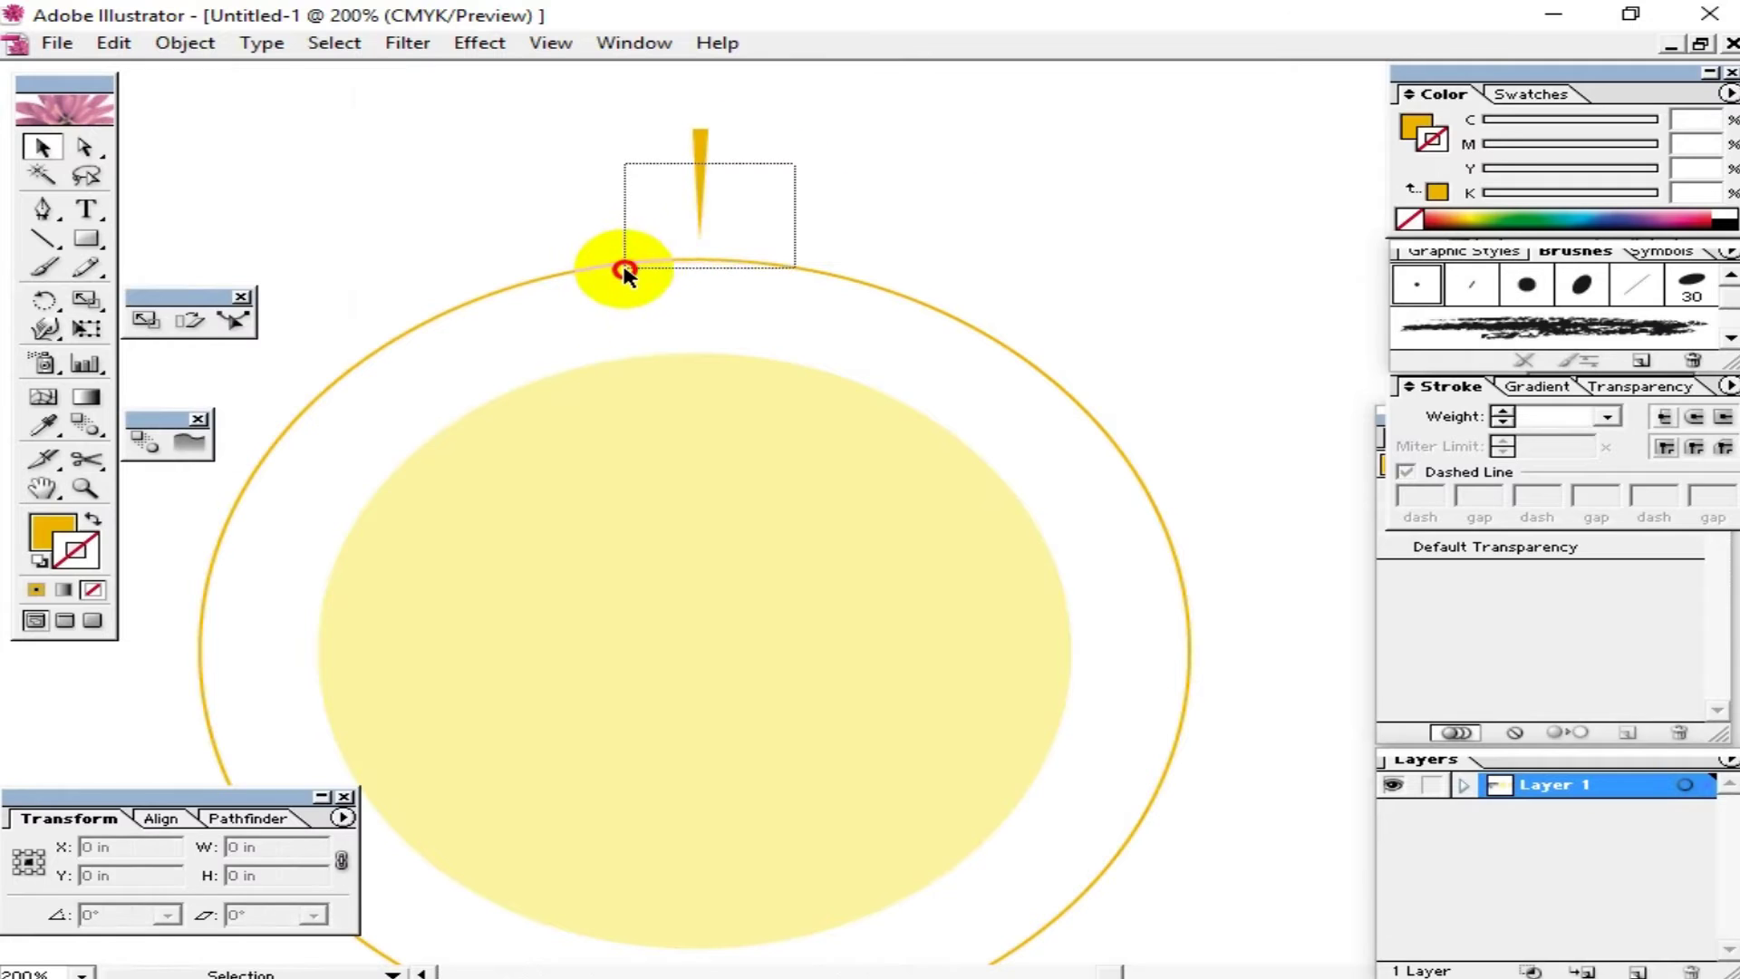
left_click(834, 100)
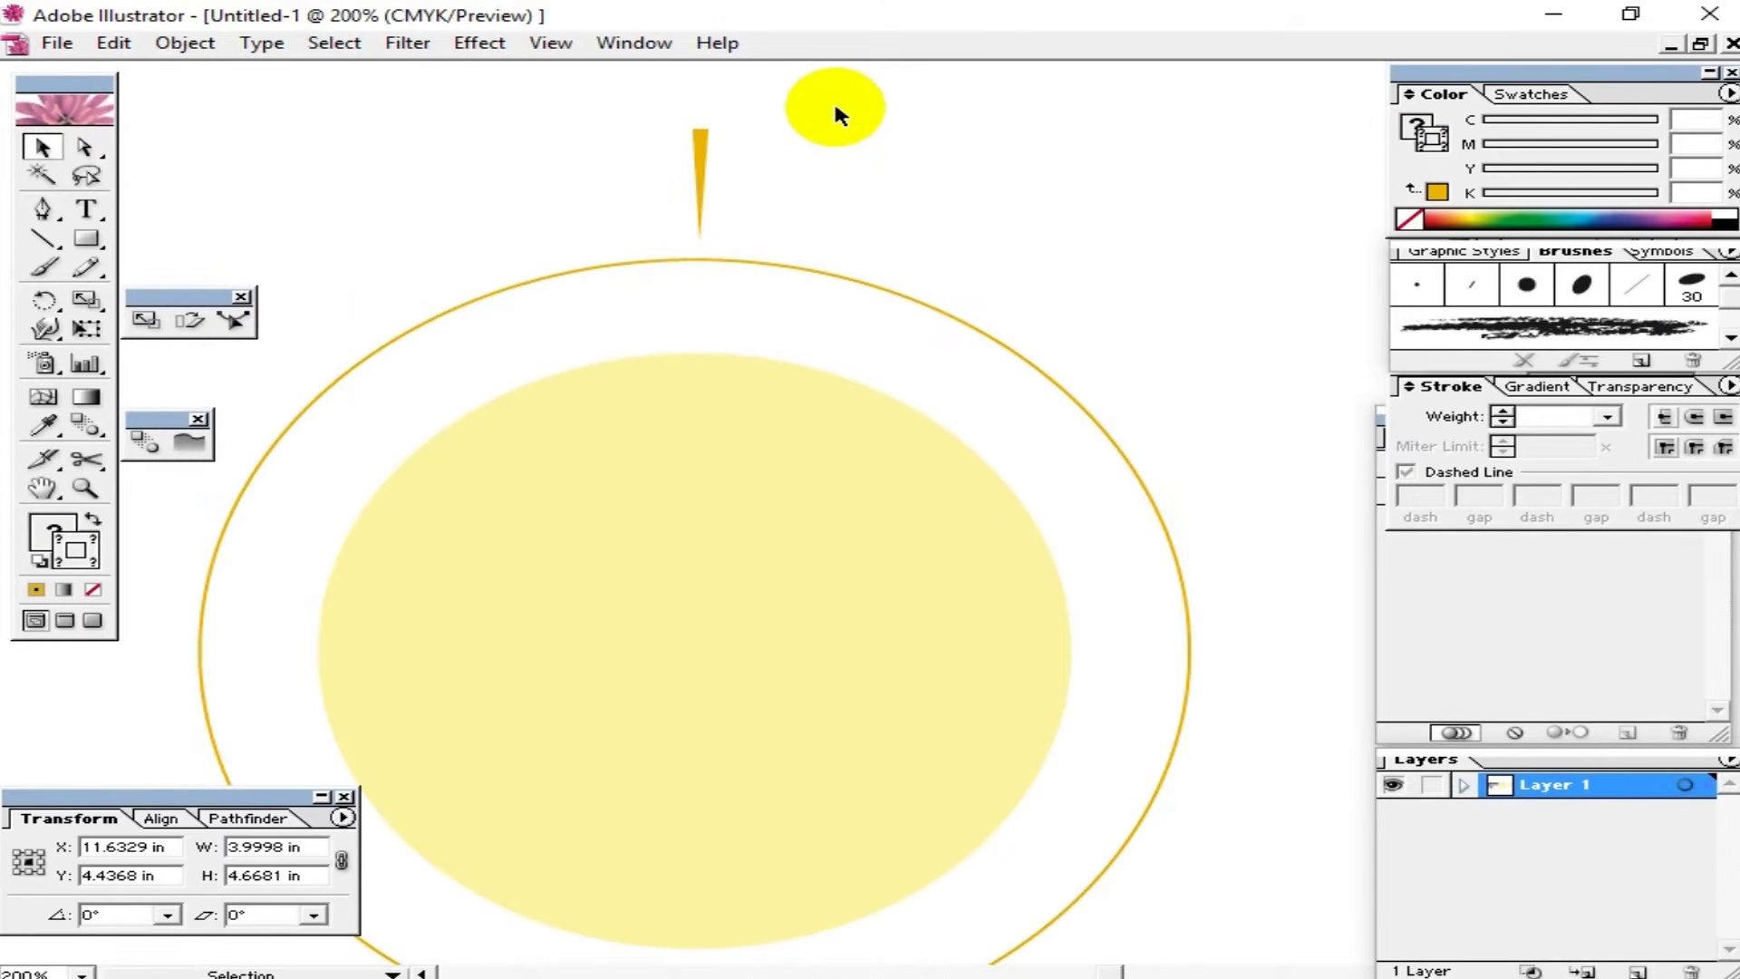
left_click(696, 165)
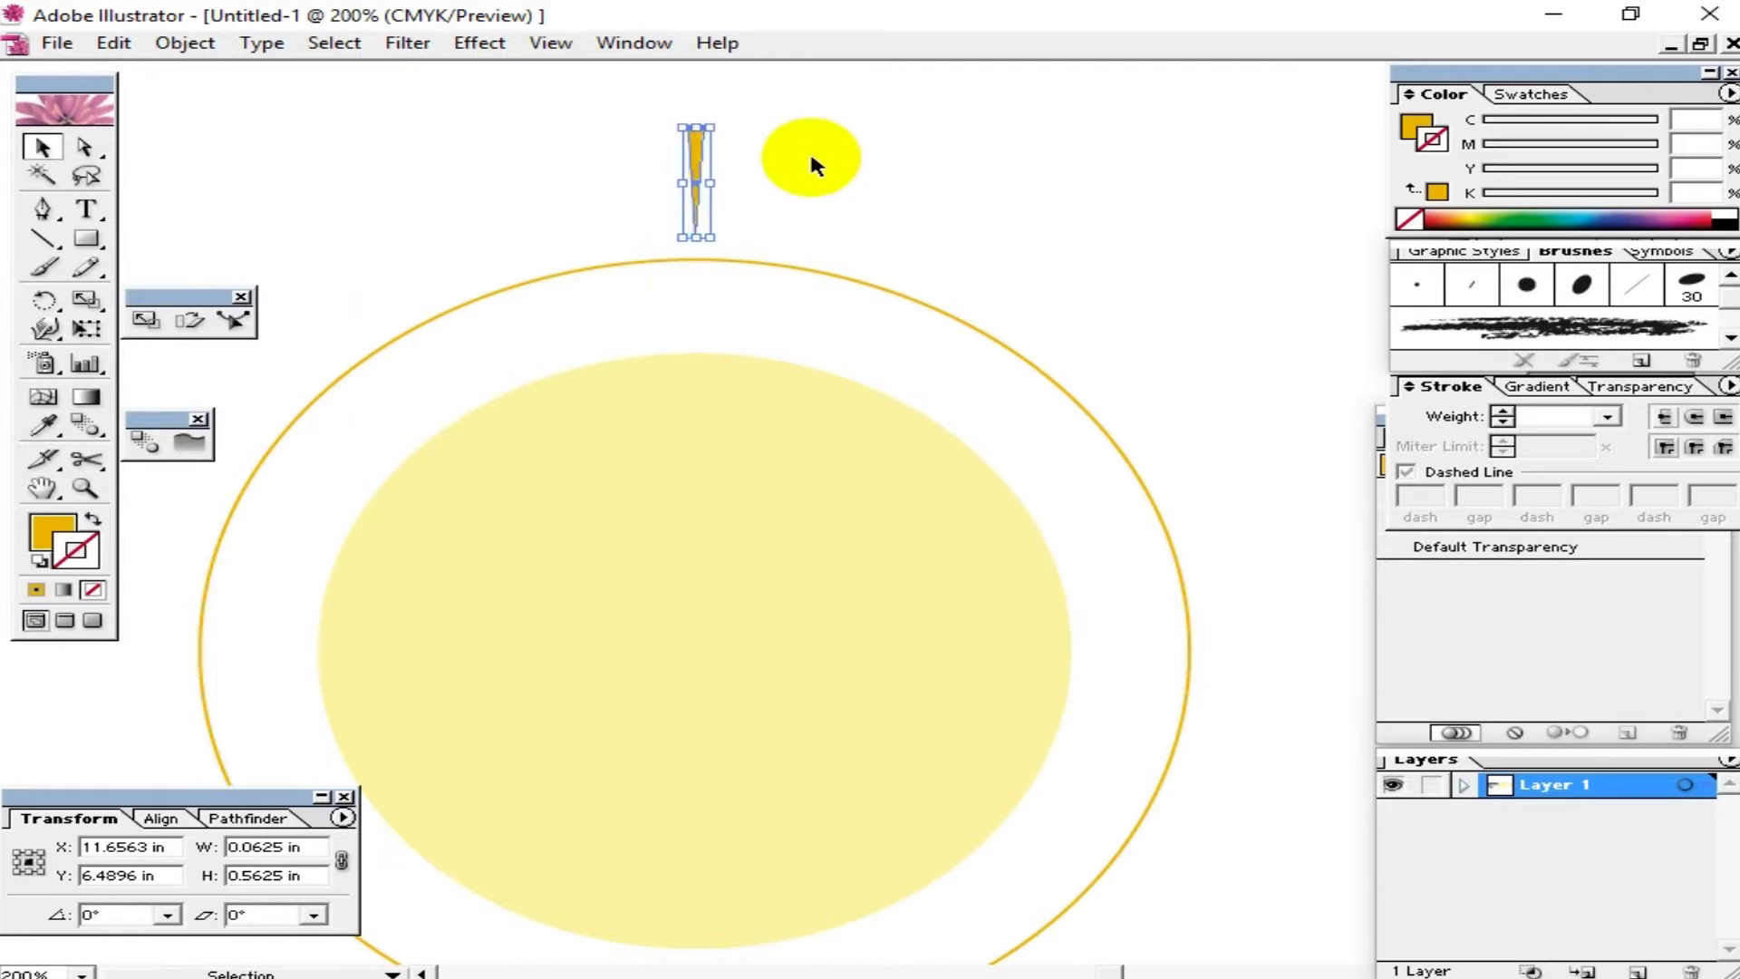
left_click_drag(802, 152, 671, 264)
left_click(831, 105)
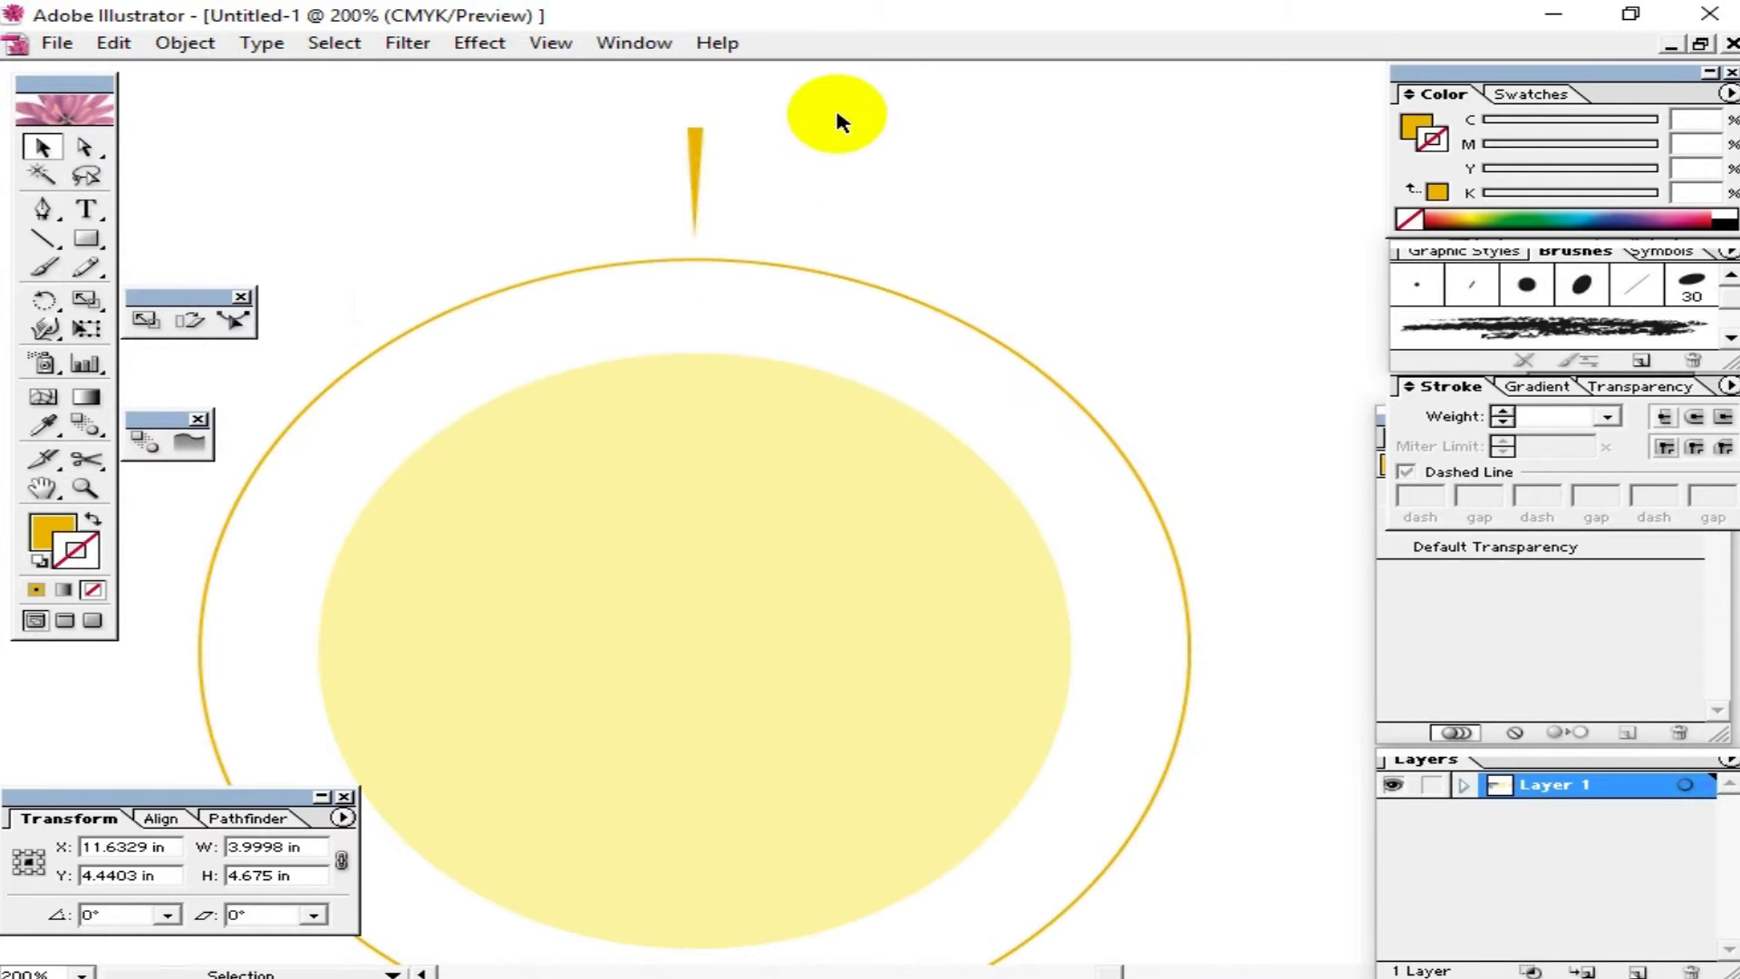
left_click(693, 181)
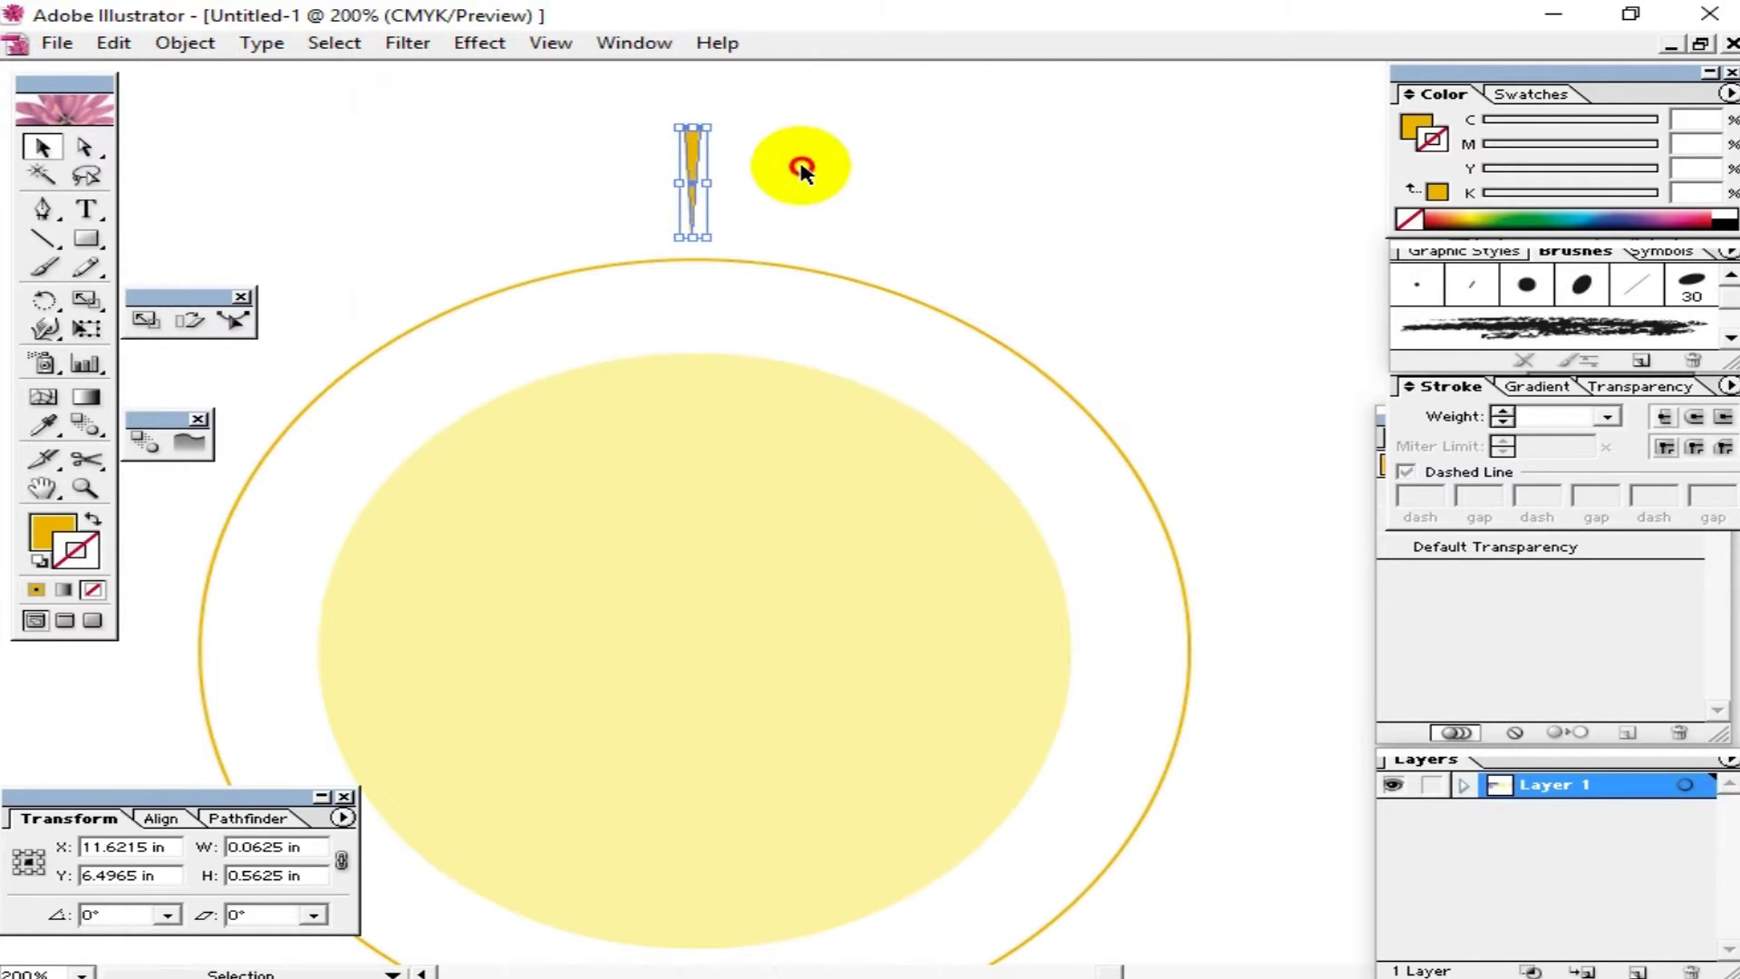
left_click_drag(798, 165, 601, 264)
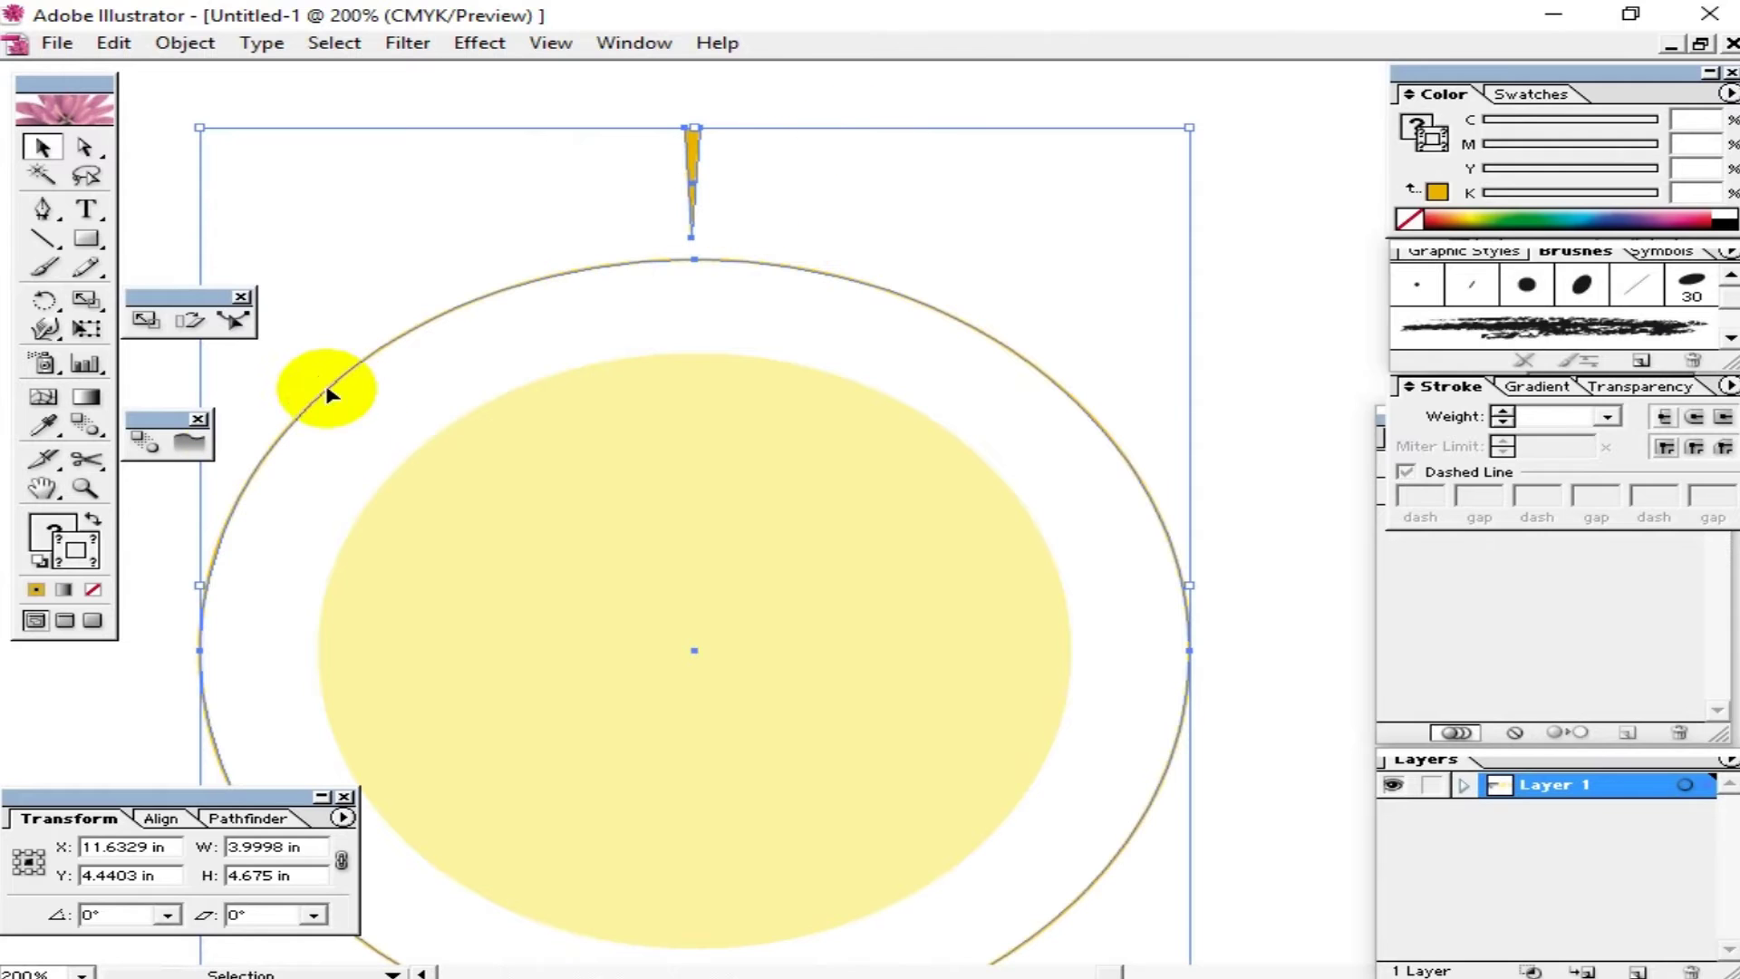
Step: Centre the spike over the ring with Align and nudge it down until its tip touches
left_click(161, 818)
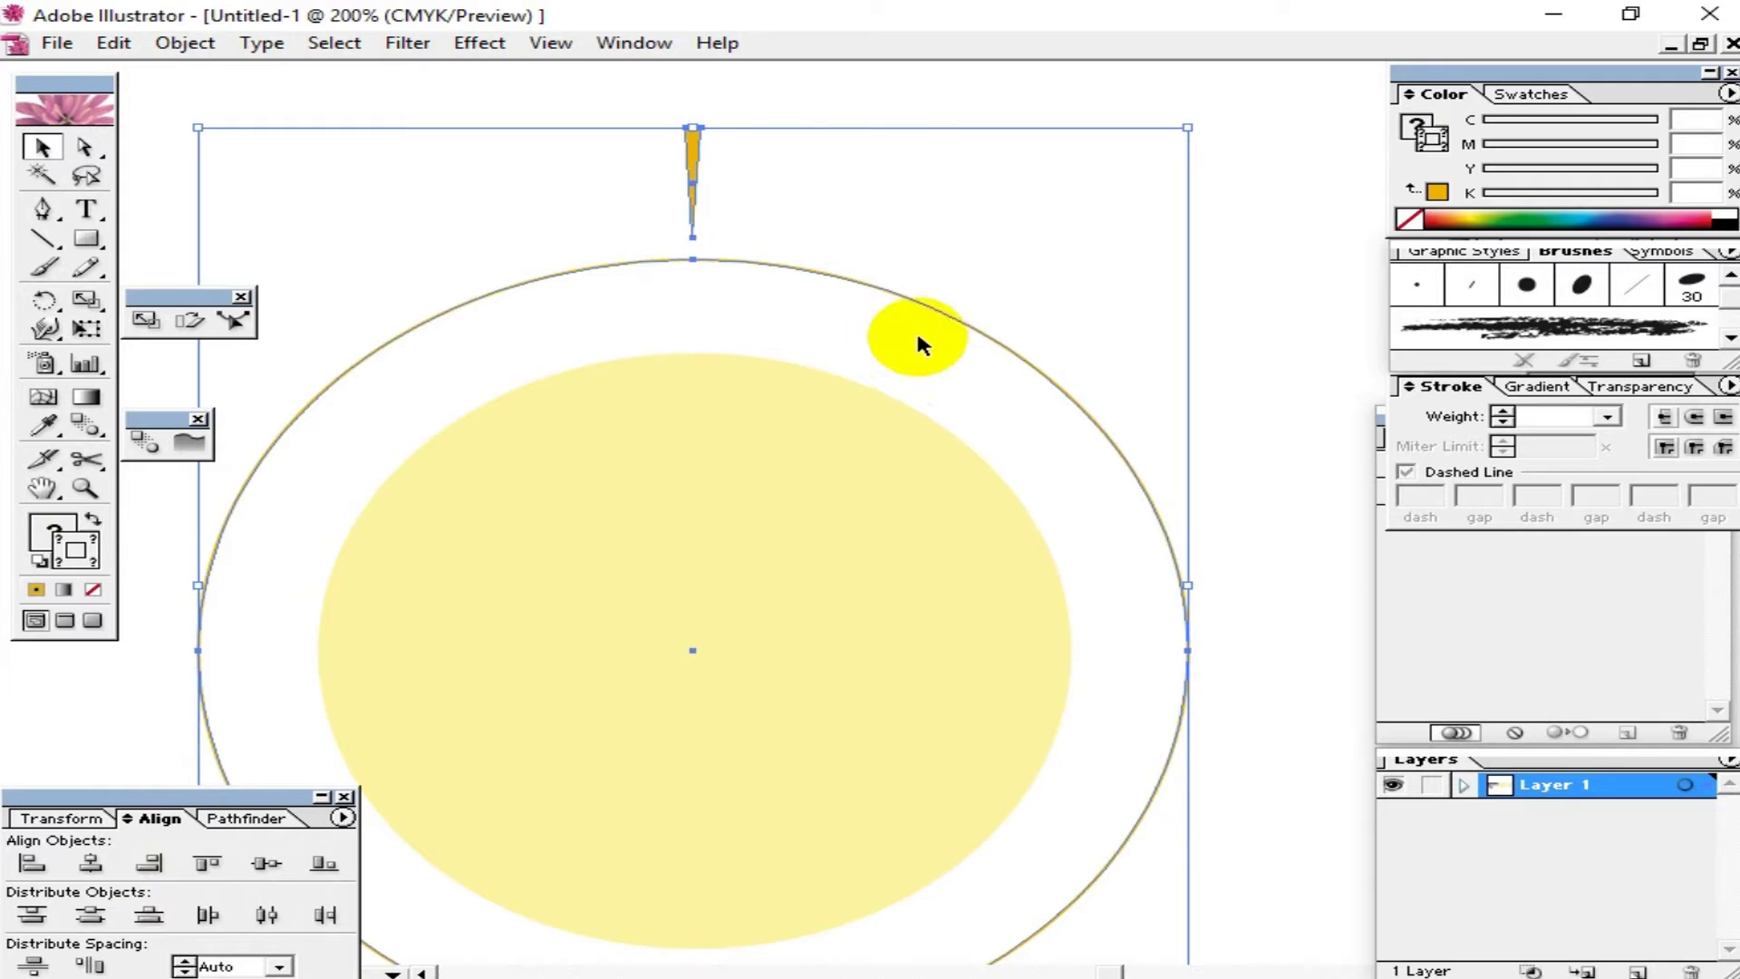
left_click(870, 127)
left_click_drag(834, 95, 632, 168)
key("Down")
key("Down")
key("Down")
key("Down")
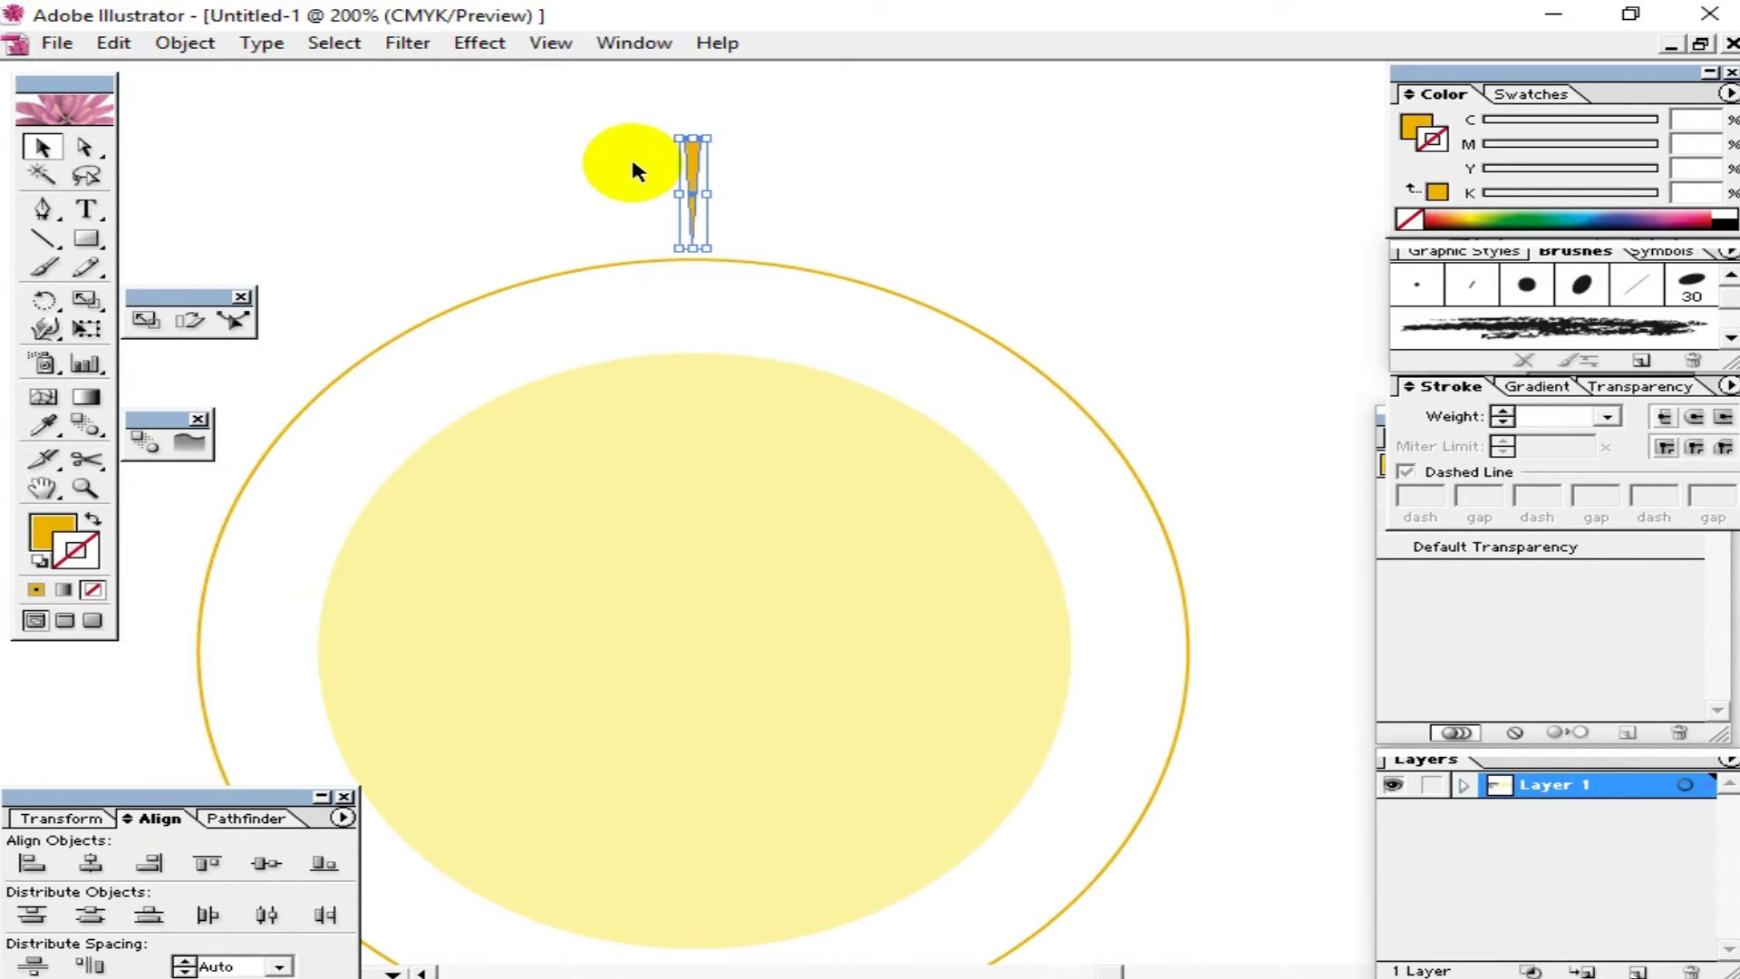
left_click(965, 155)
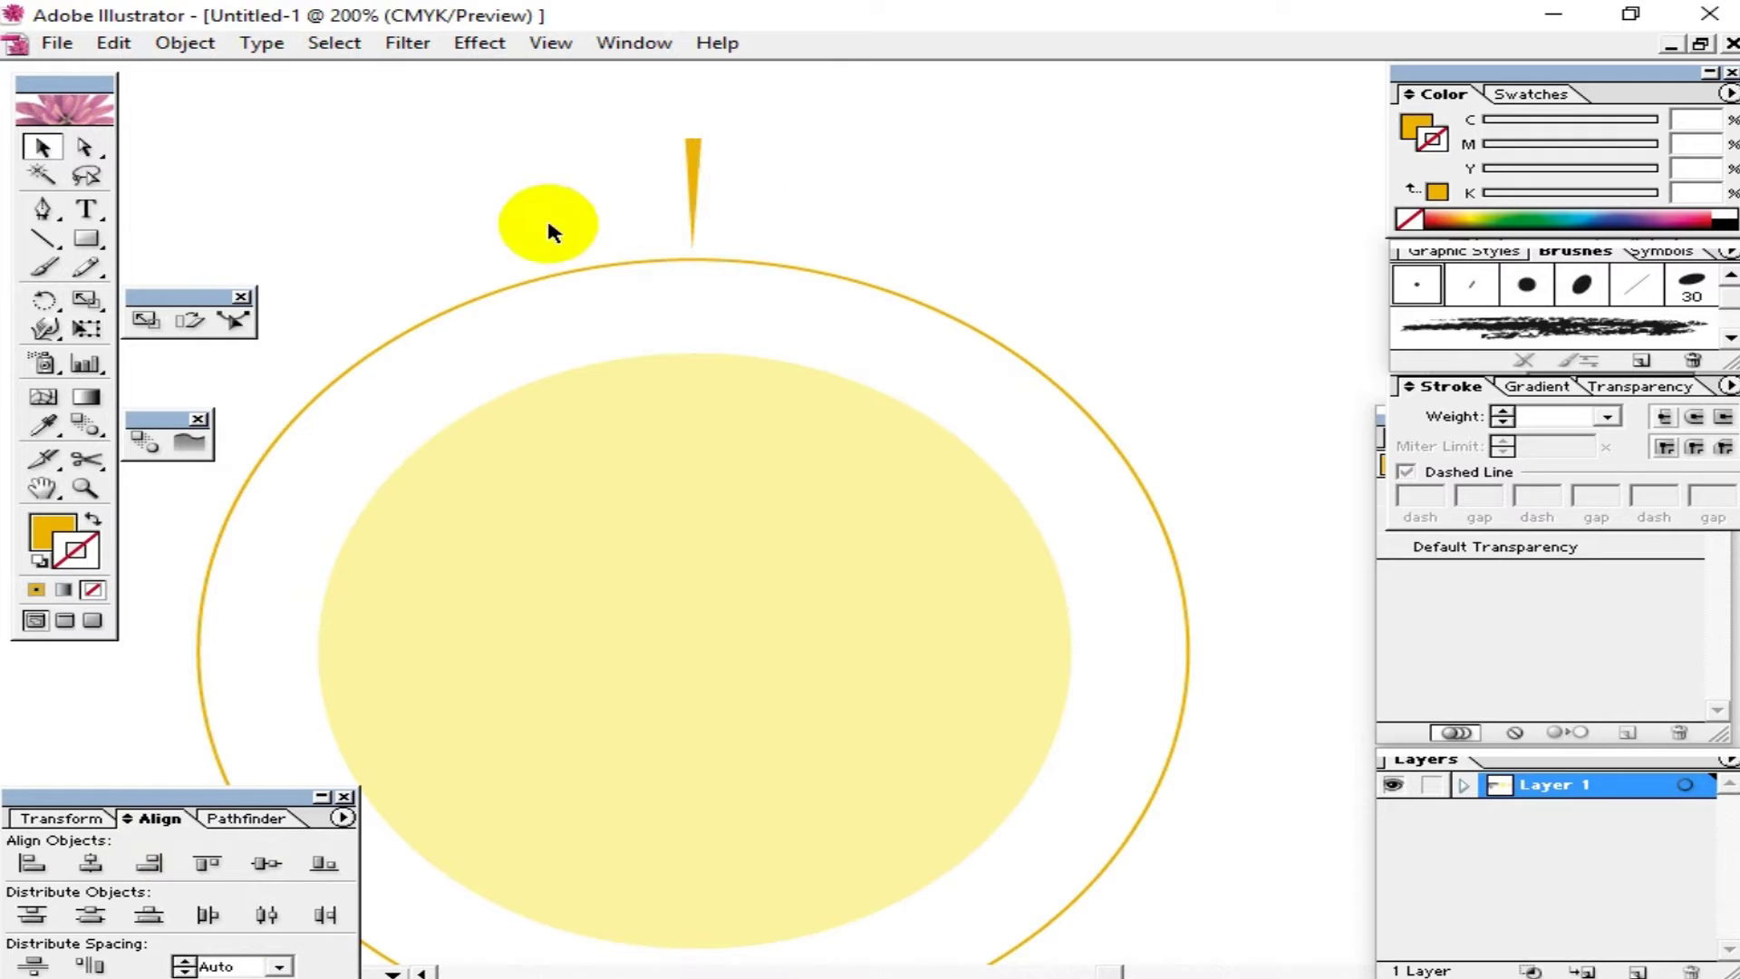
left_click(692, 186)
left_click(907, 299)
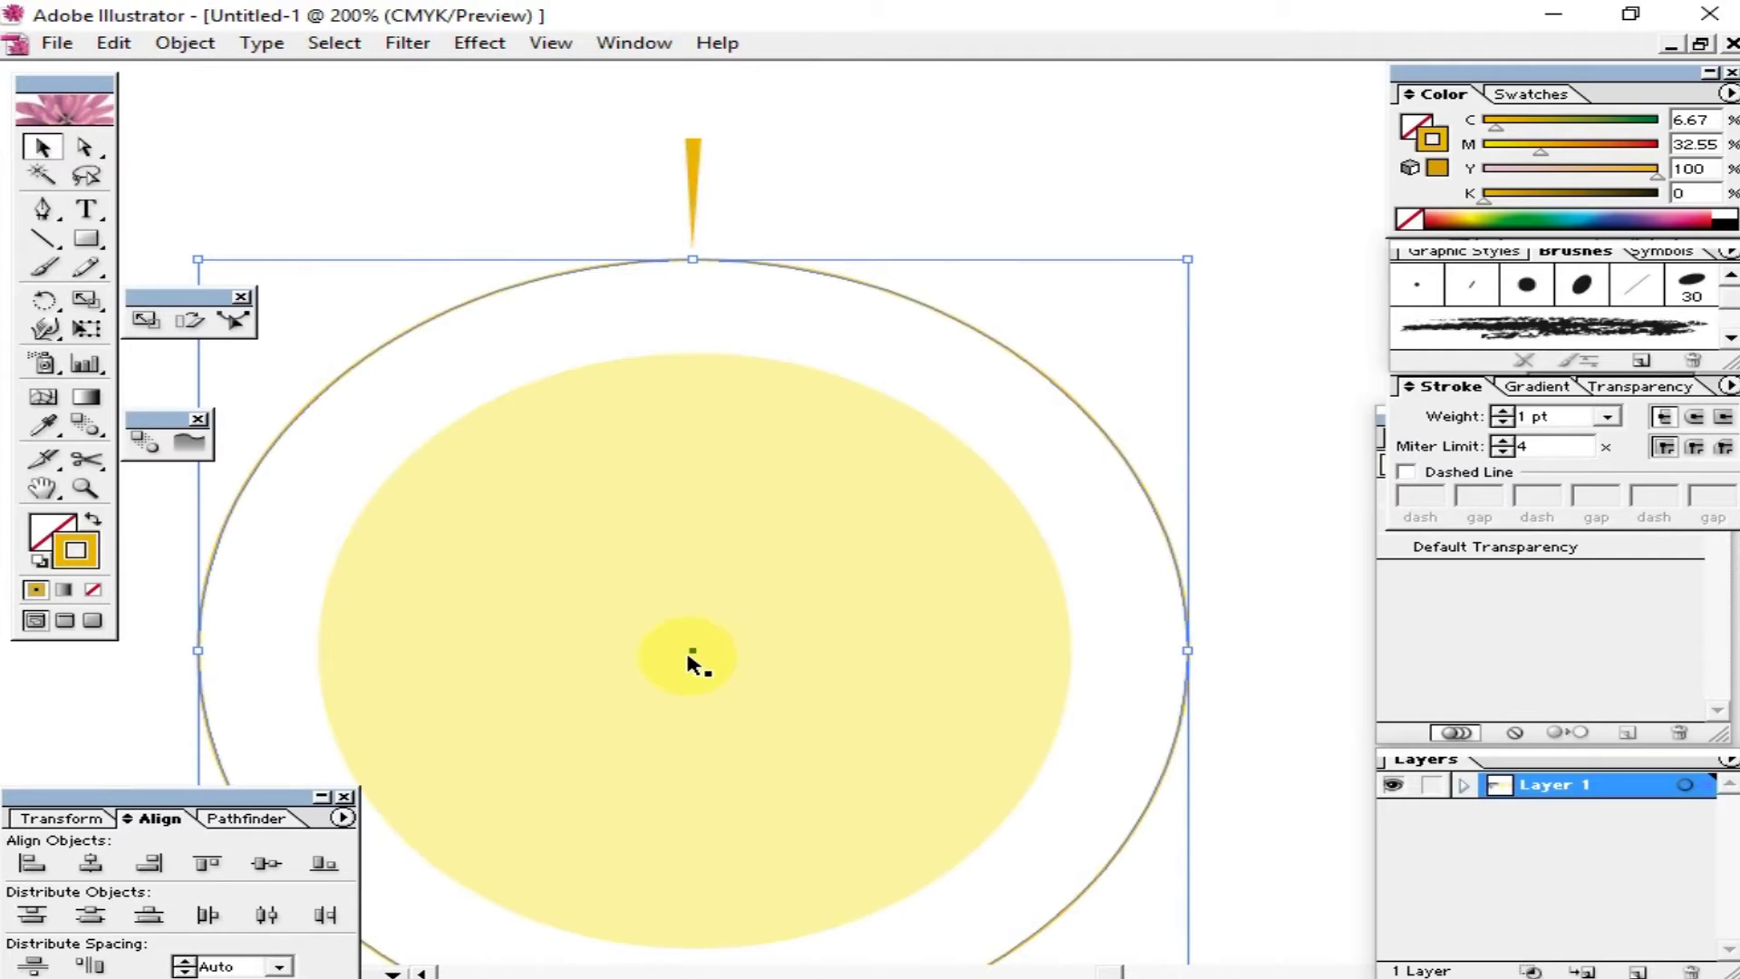
Step: Show rulers, drag vertical and horizontal guides crossing at the circle's centre, and select the spike
key("ctrl+r")
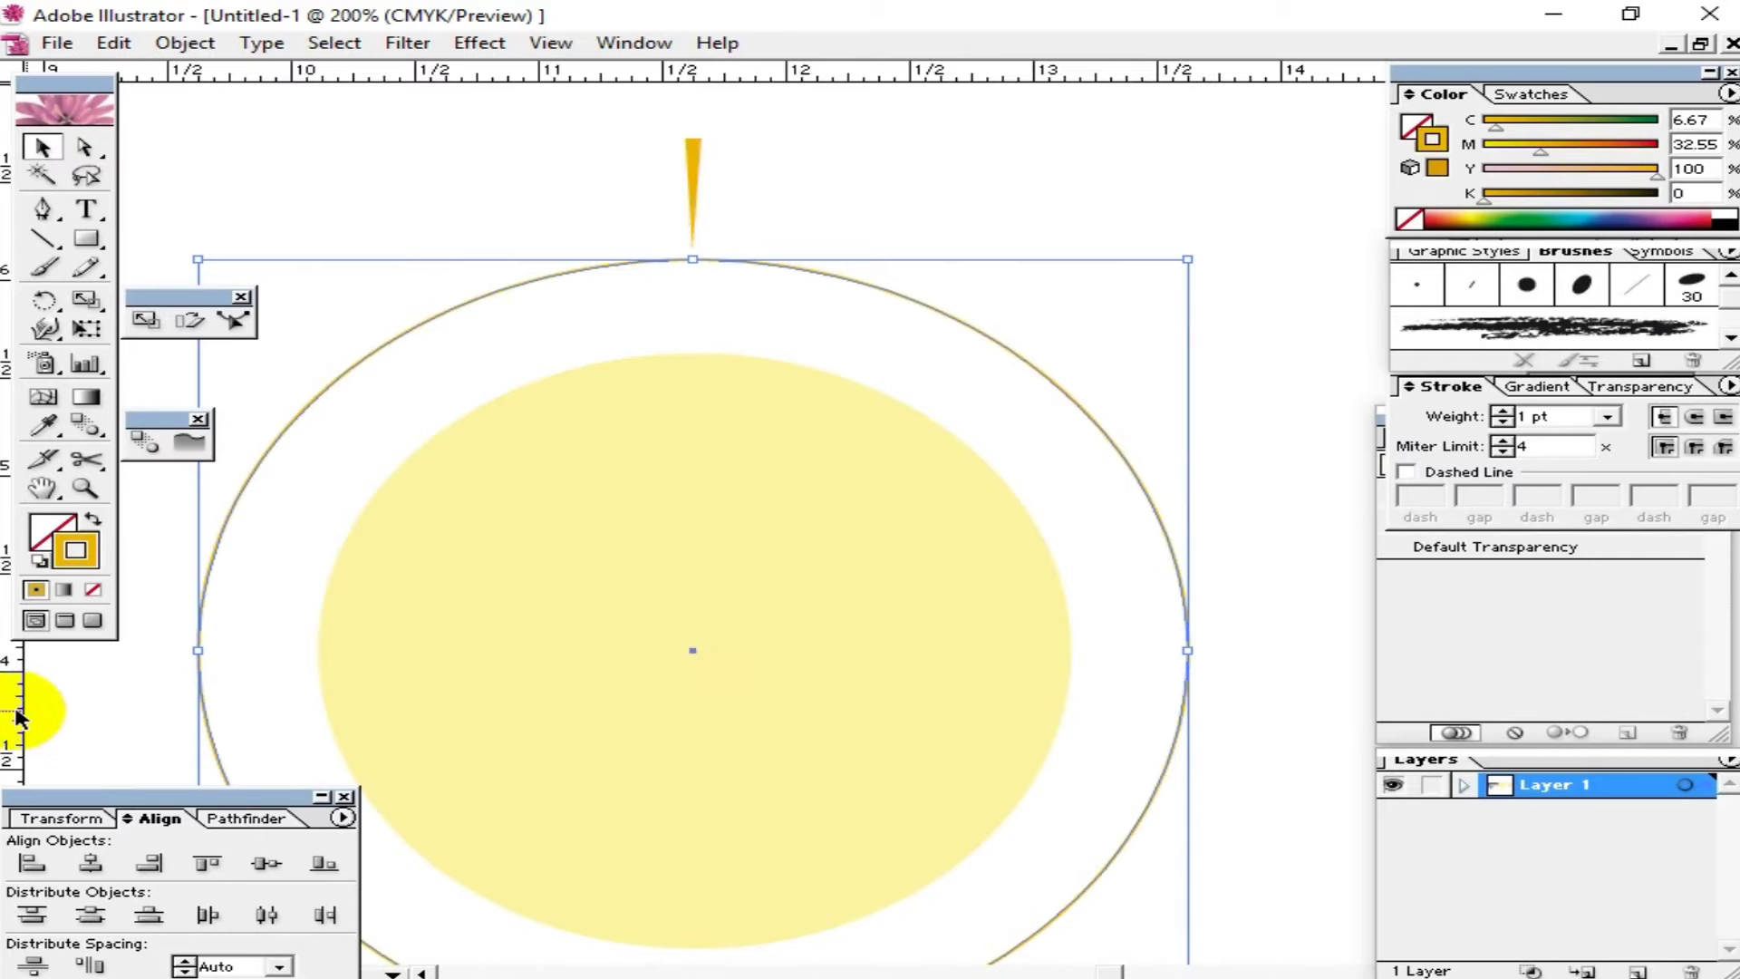
left_click_drag(461, 738, 693, 766)
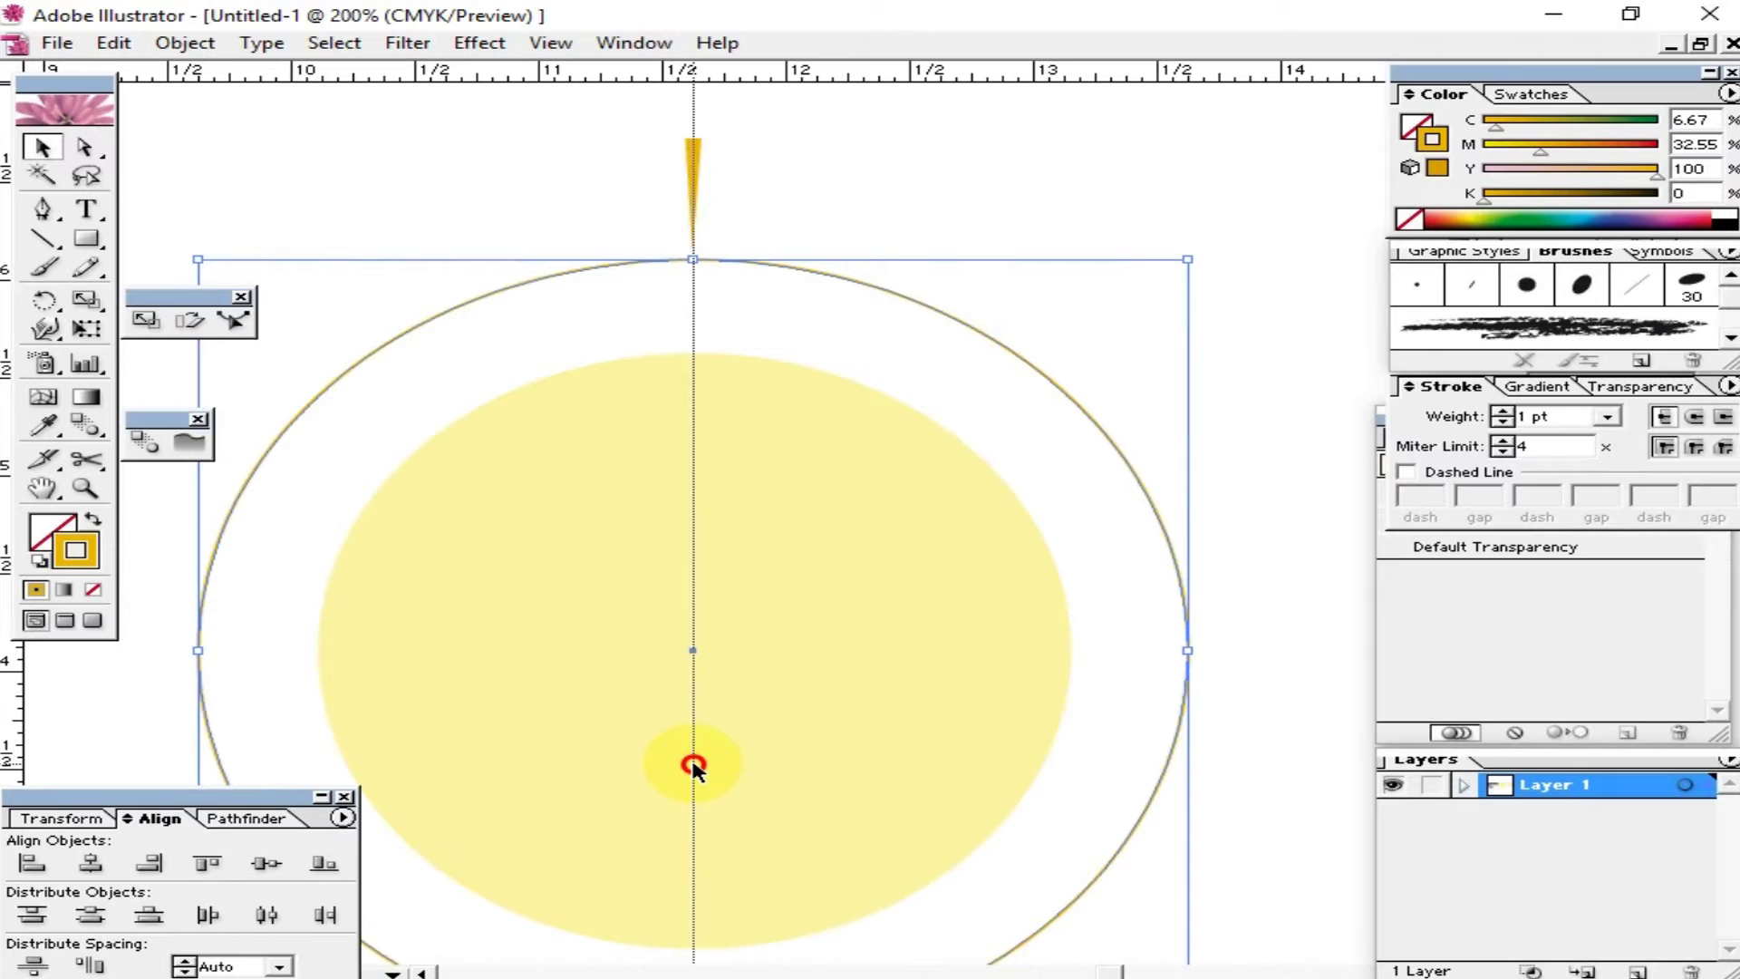
left_click_drag(738, 70, 757, 651)
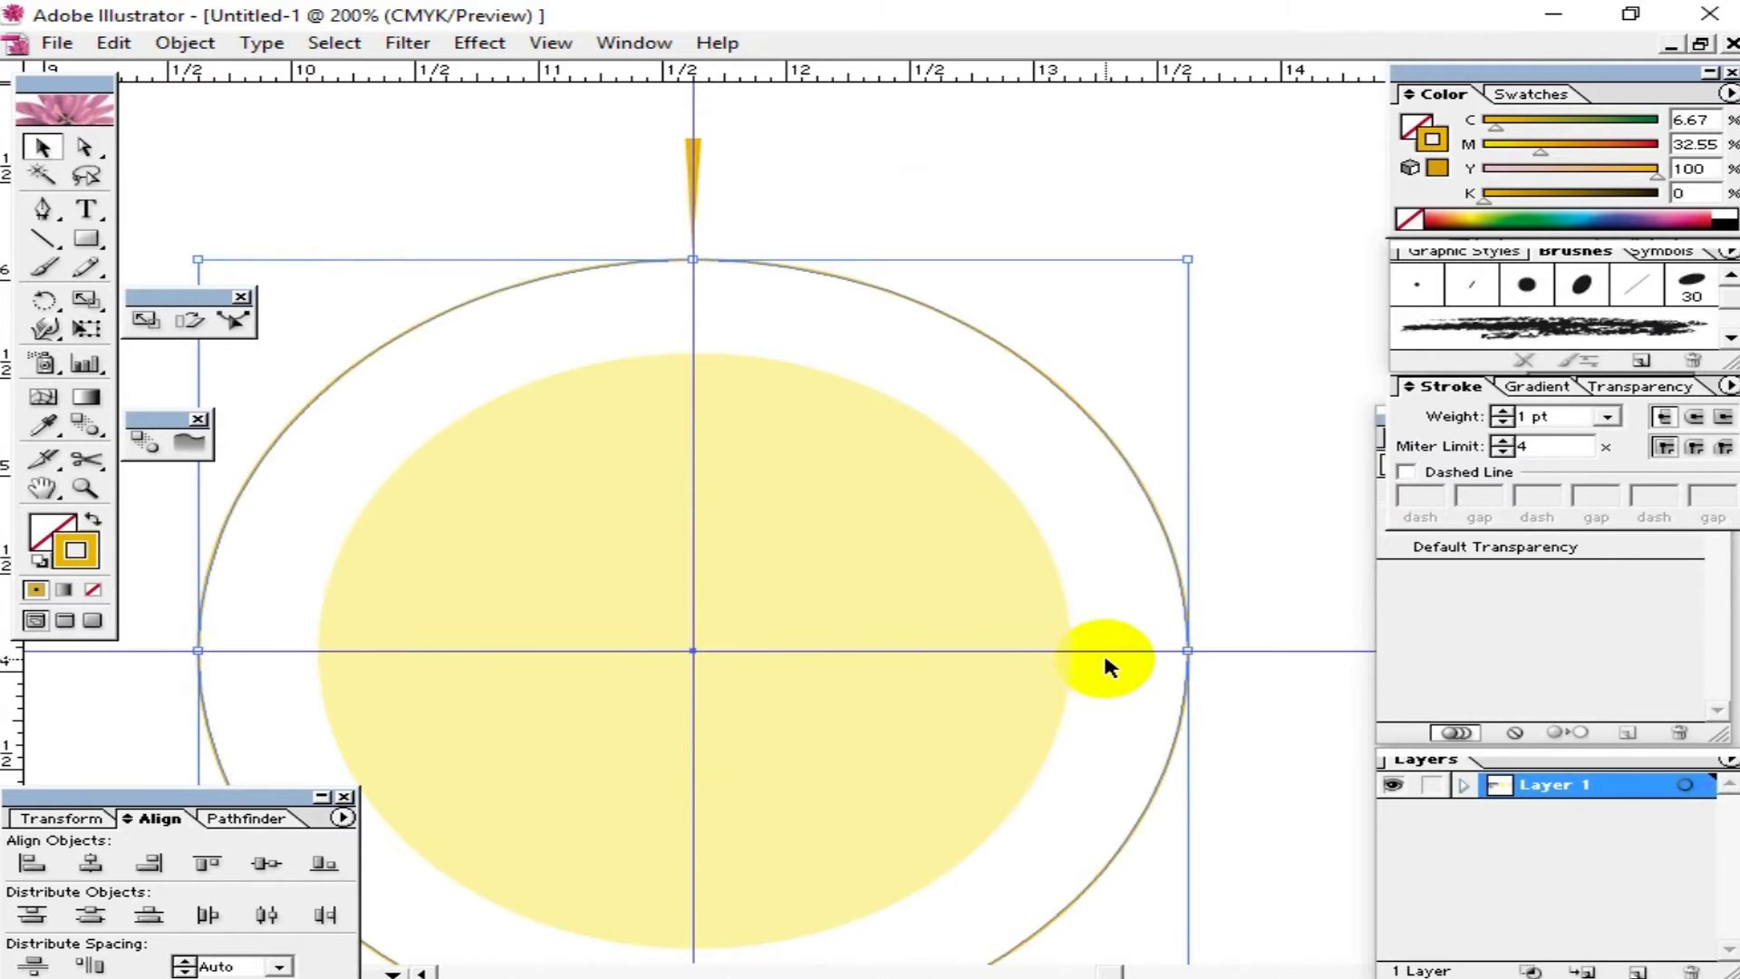
left_click_drag(796, 144, 666, 214)
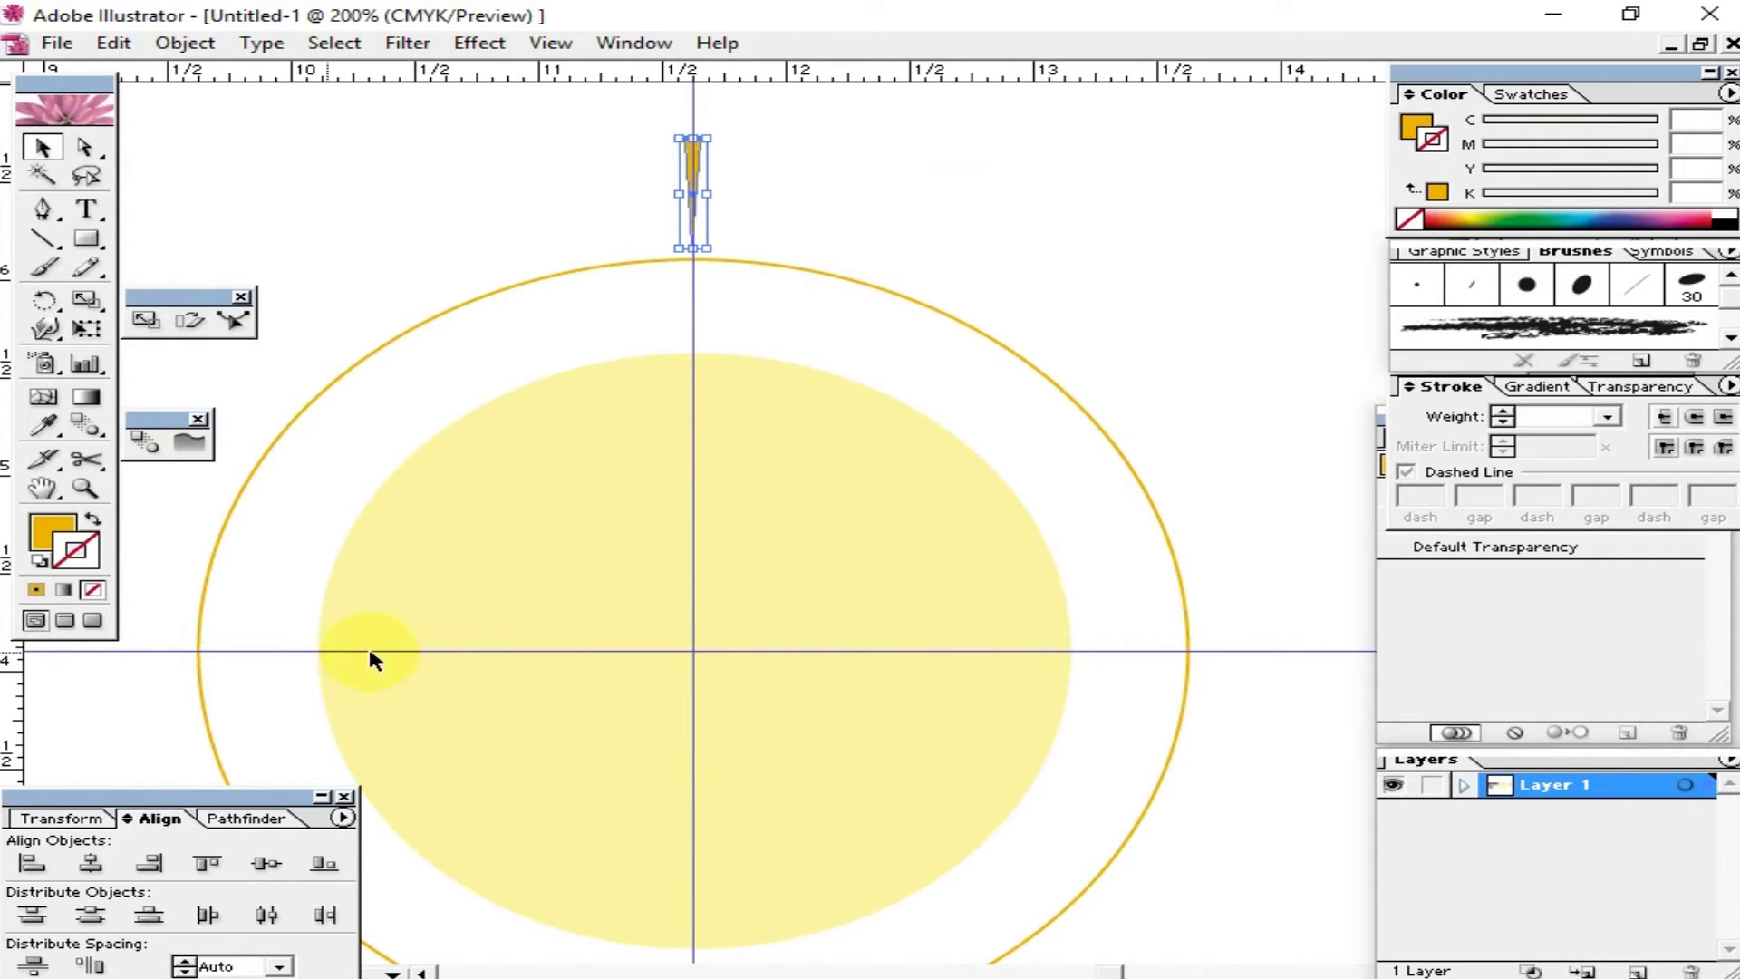
left_click(45, 302)
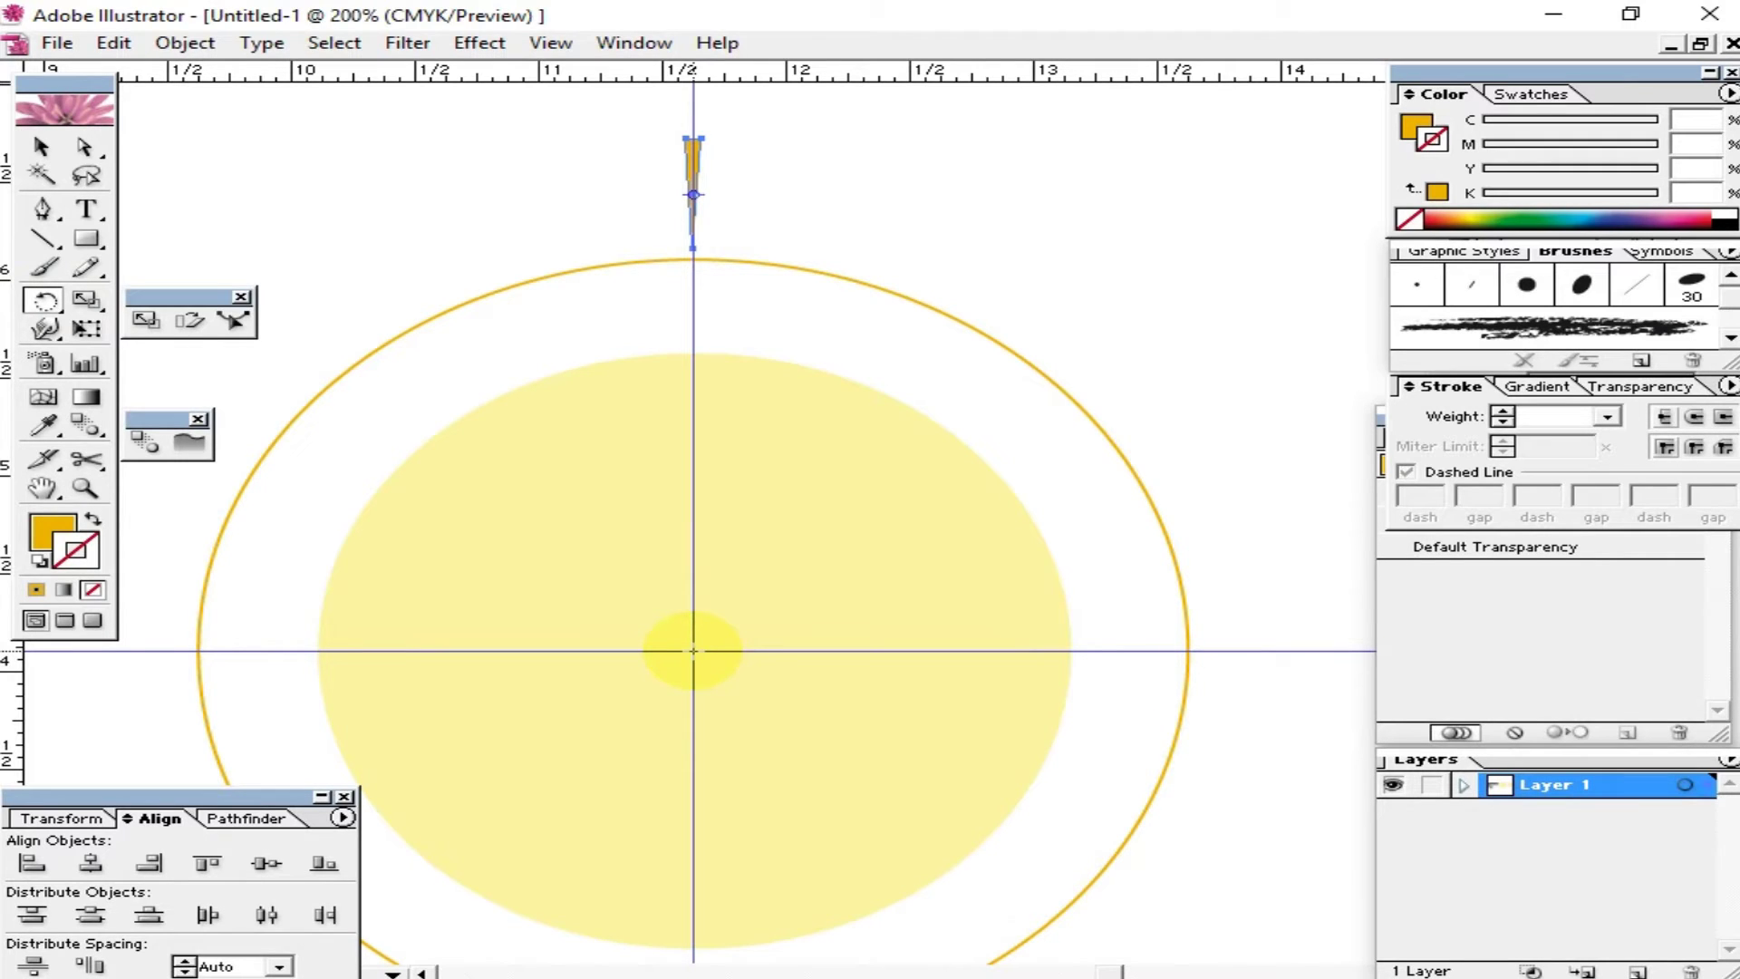
Step: Make a copy of the spike rotated -3° around the circle's centre
left_click(693, 651, "alt")
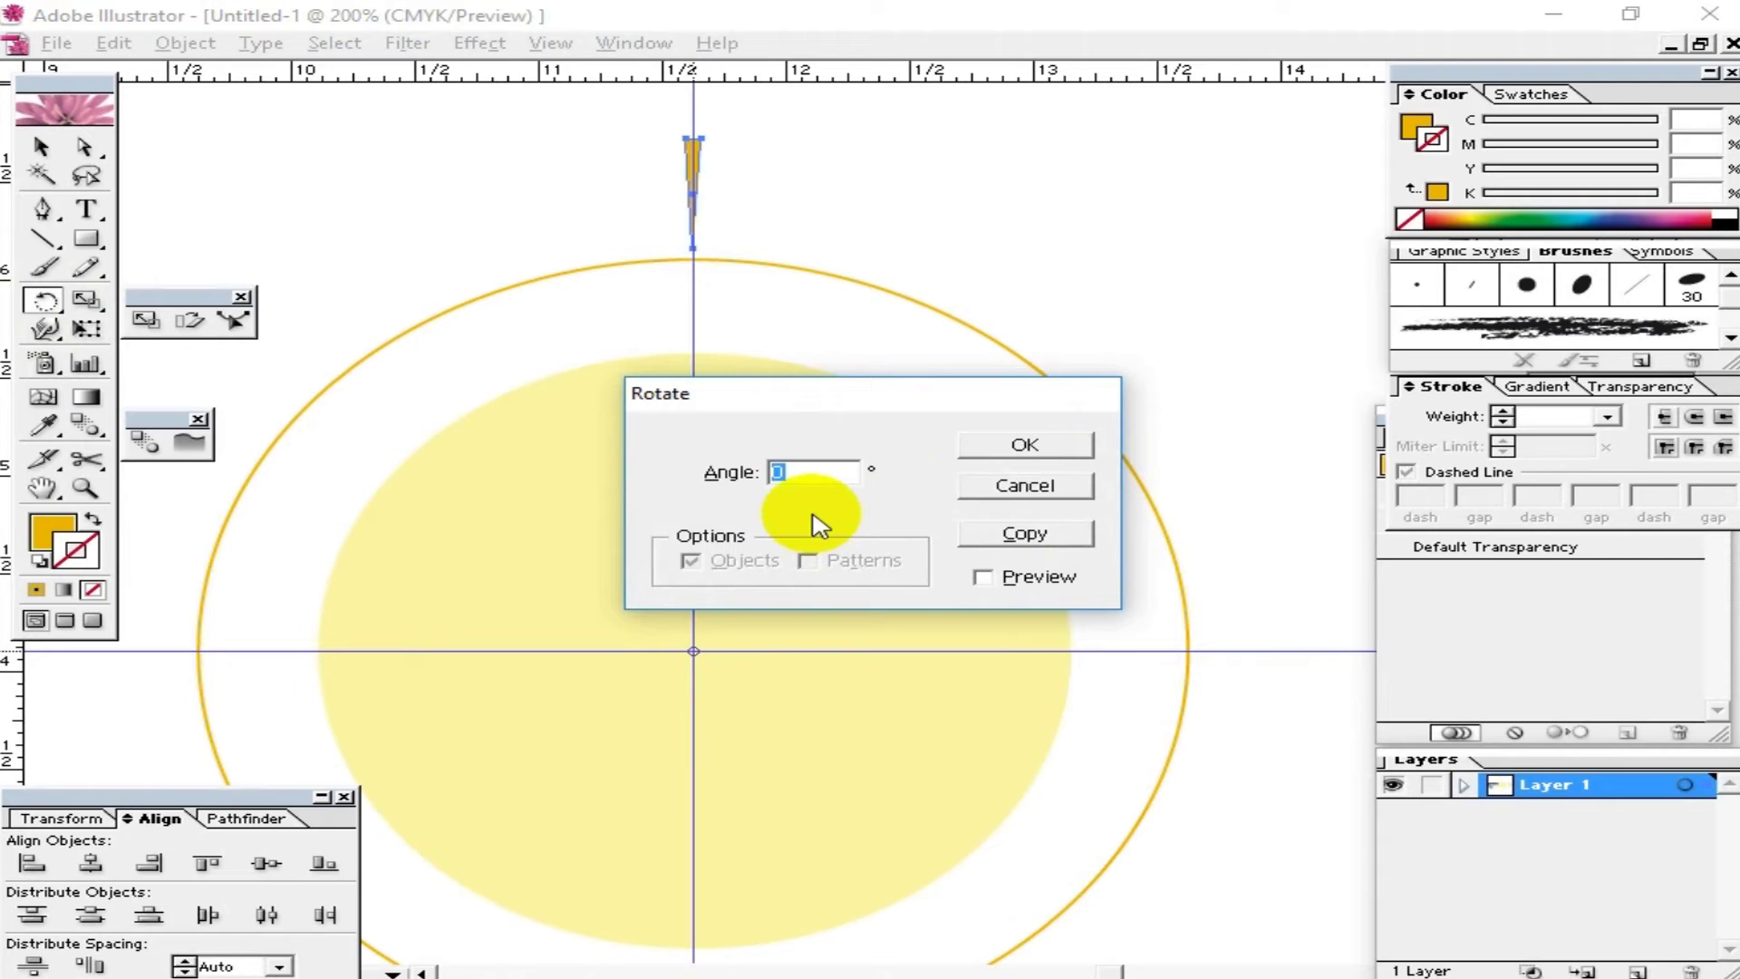
type("-6")
left_click(986, 577)
key("Tab")
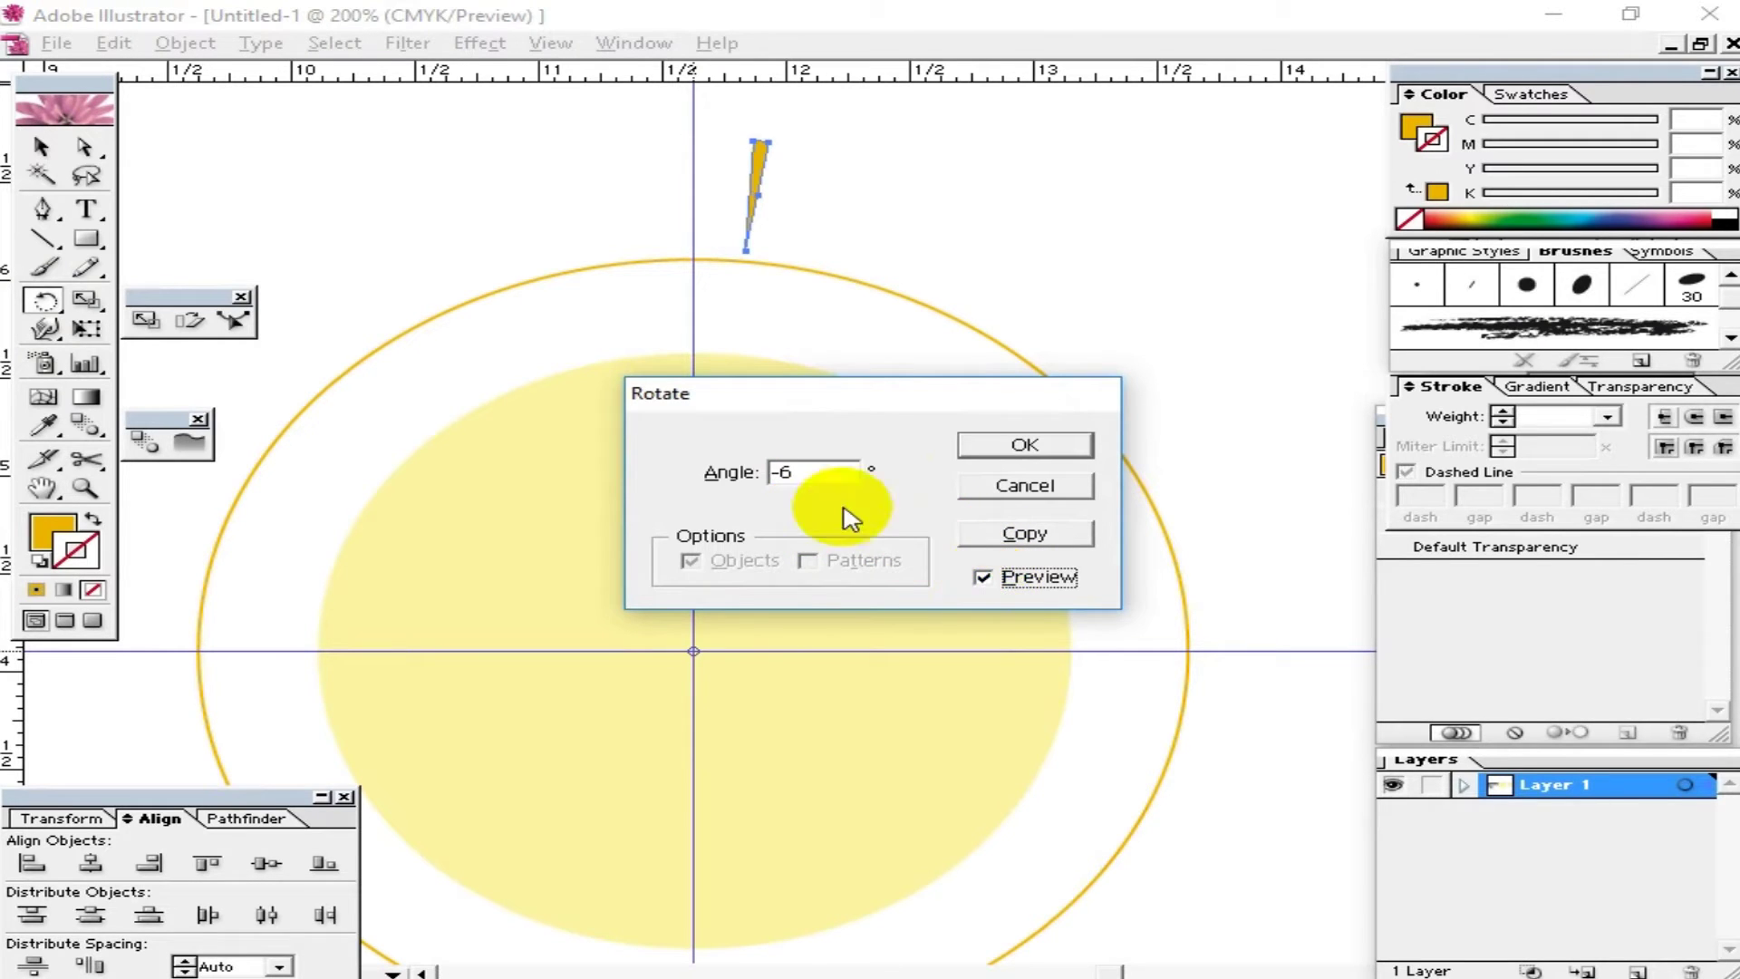
type("-")
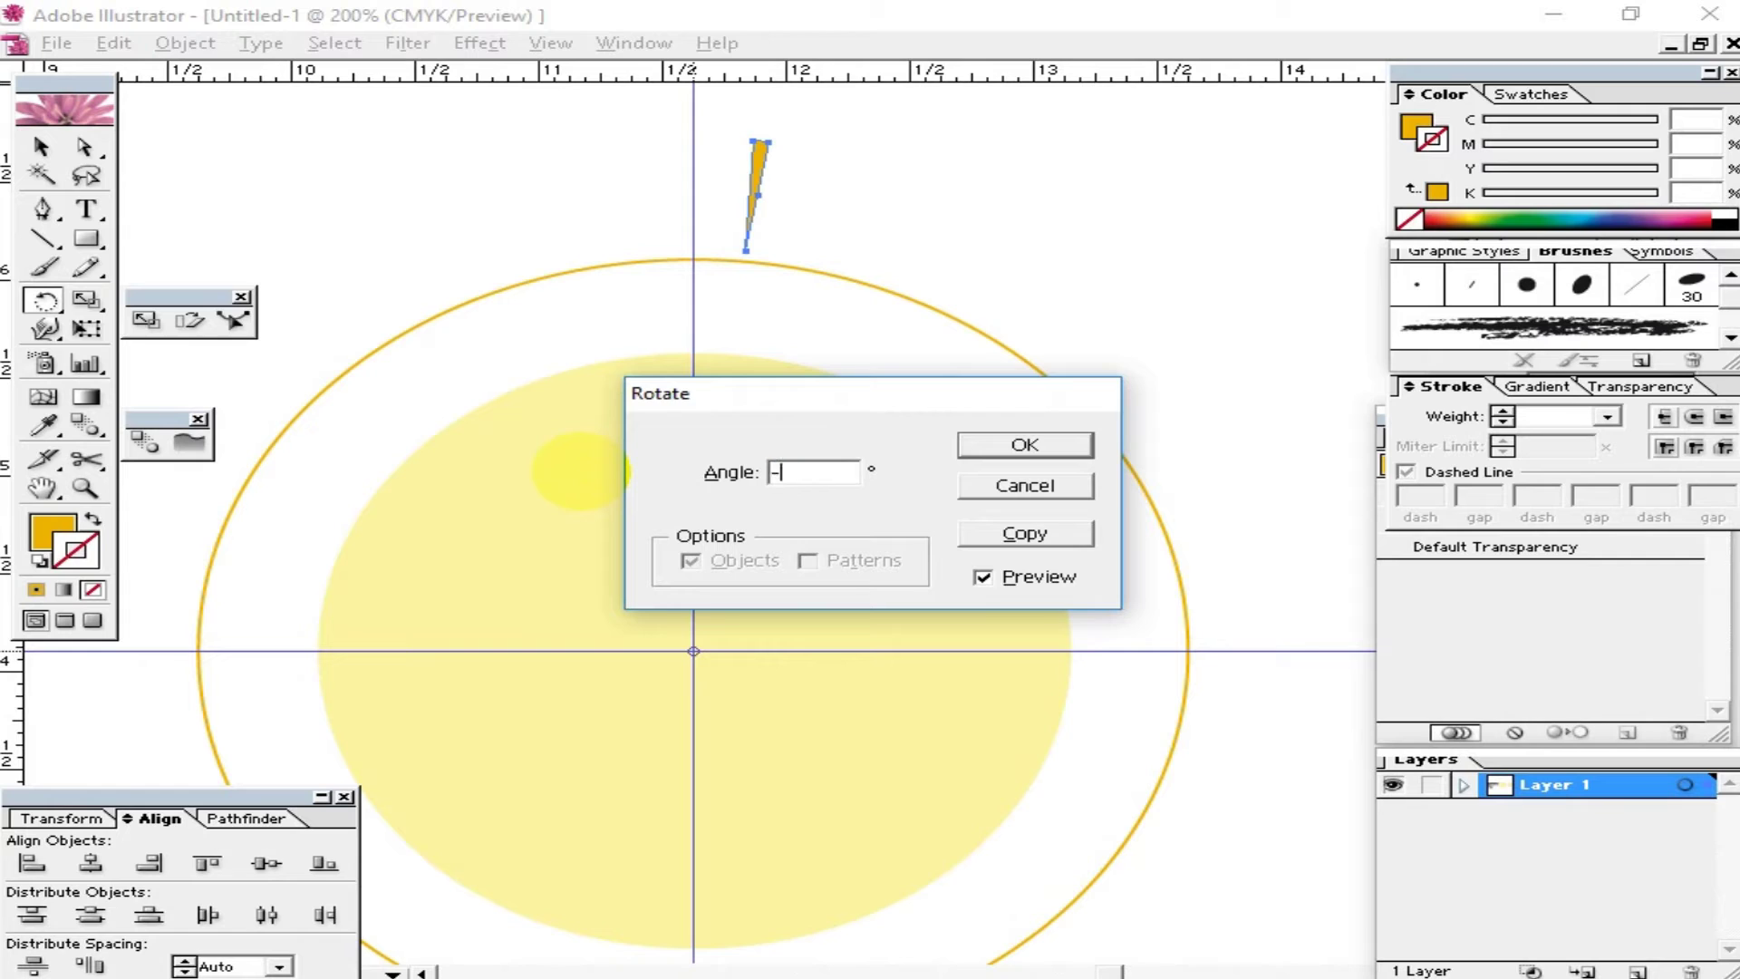
type("3")
double_click(997, 584)
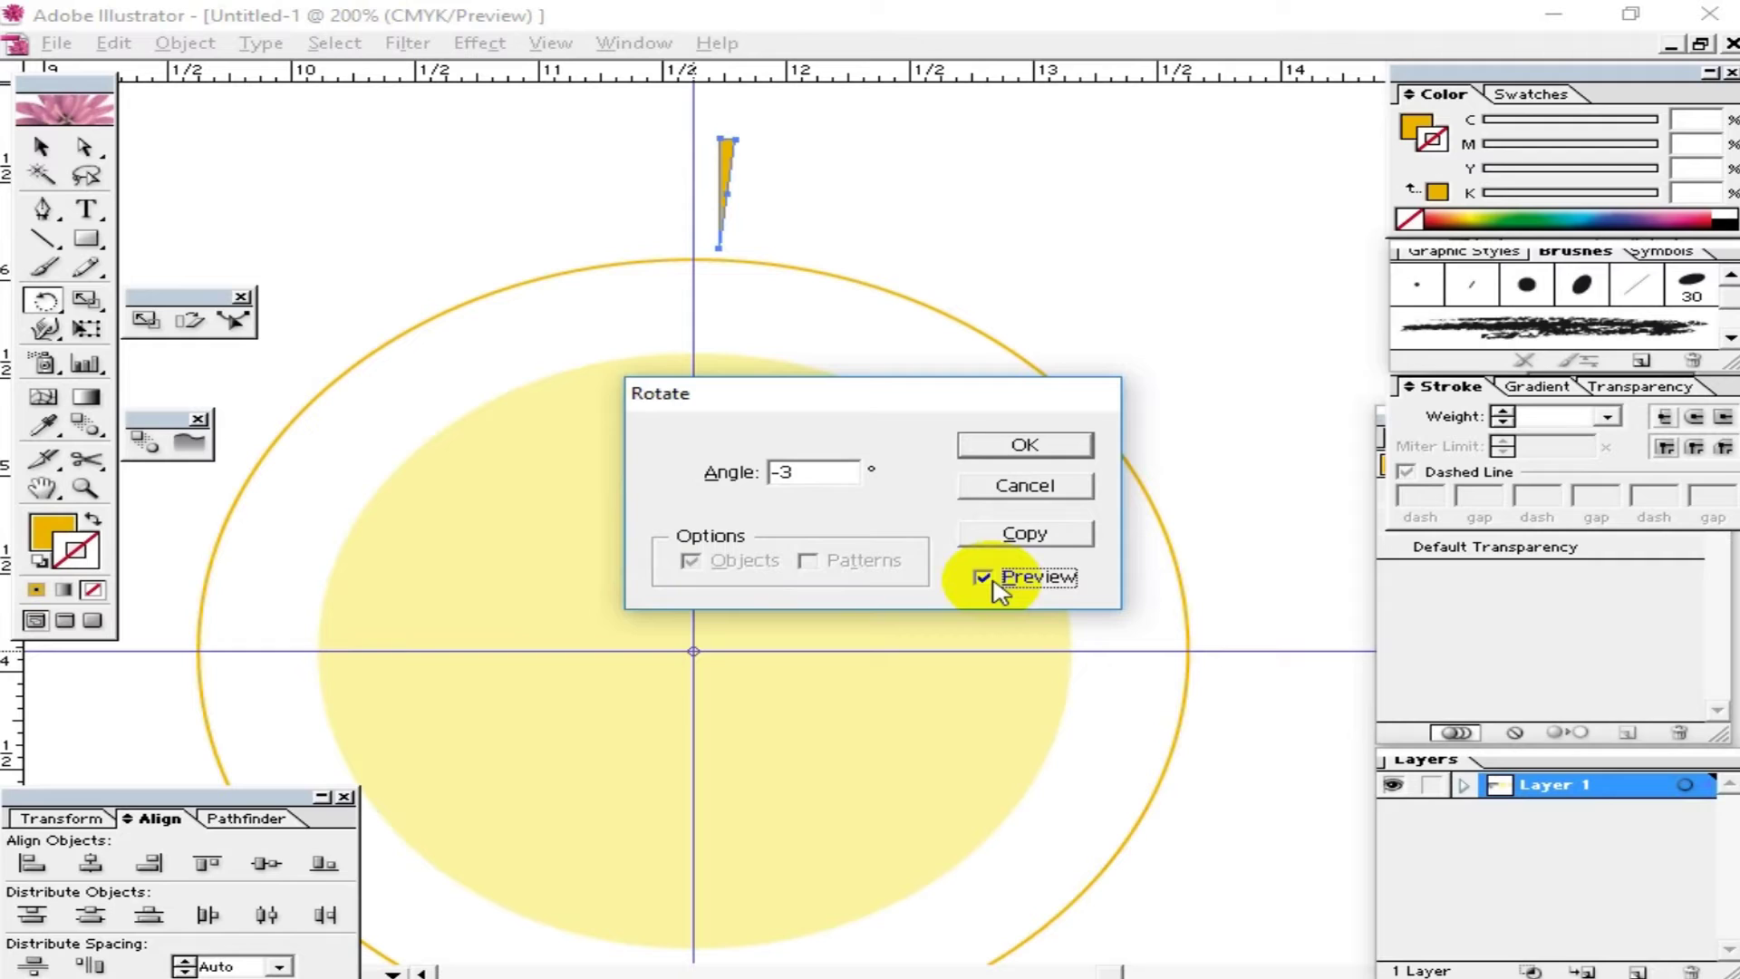
left_click(1027, 537)
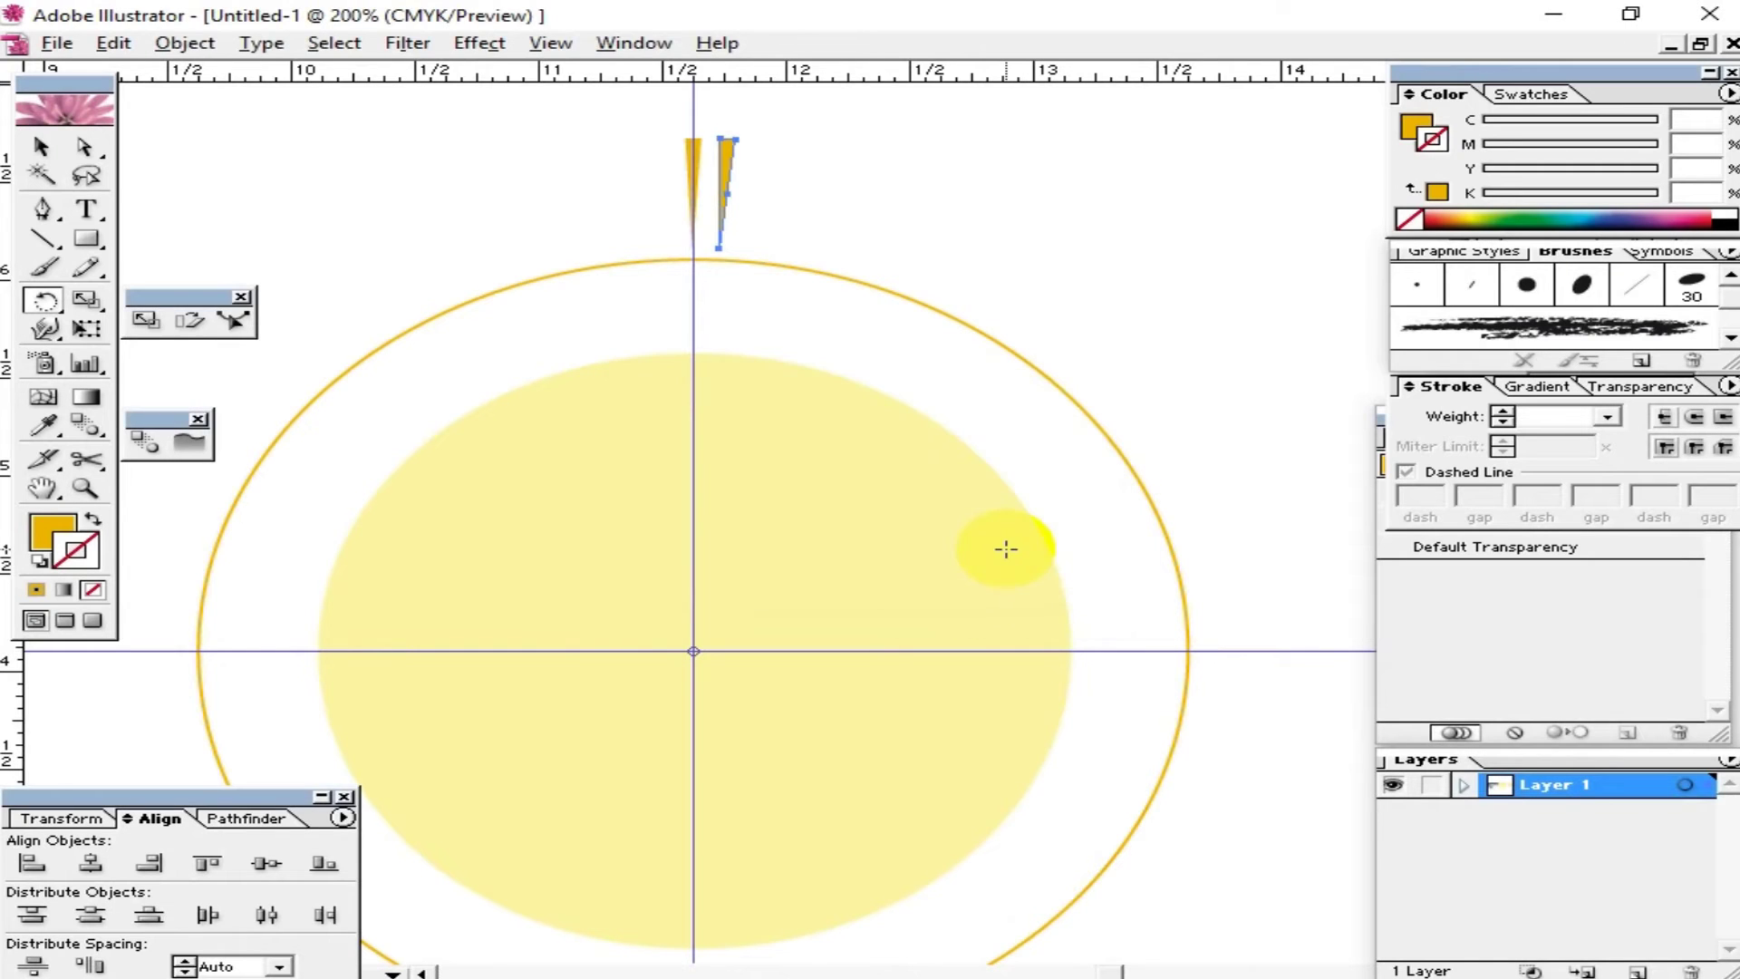
Step: Repeat the -3° rotated copy with Ctrl+D until spikes surround the circle
key("ctrl+d")
key("ctrl+d")
key("ctrl+d")
key("ctrl+d")
key("ctrl+d")
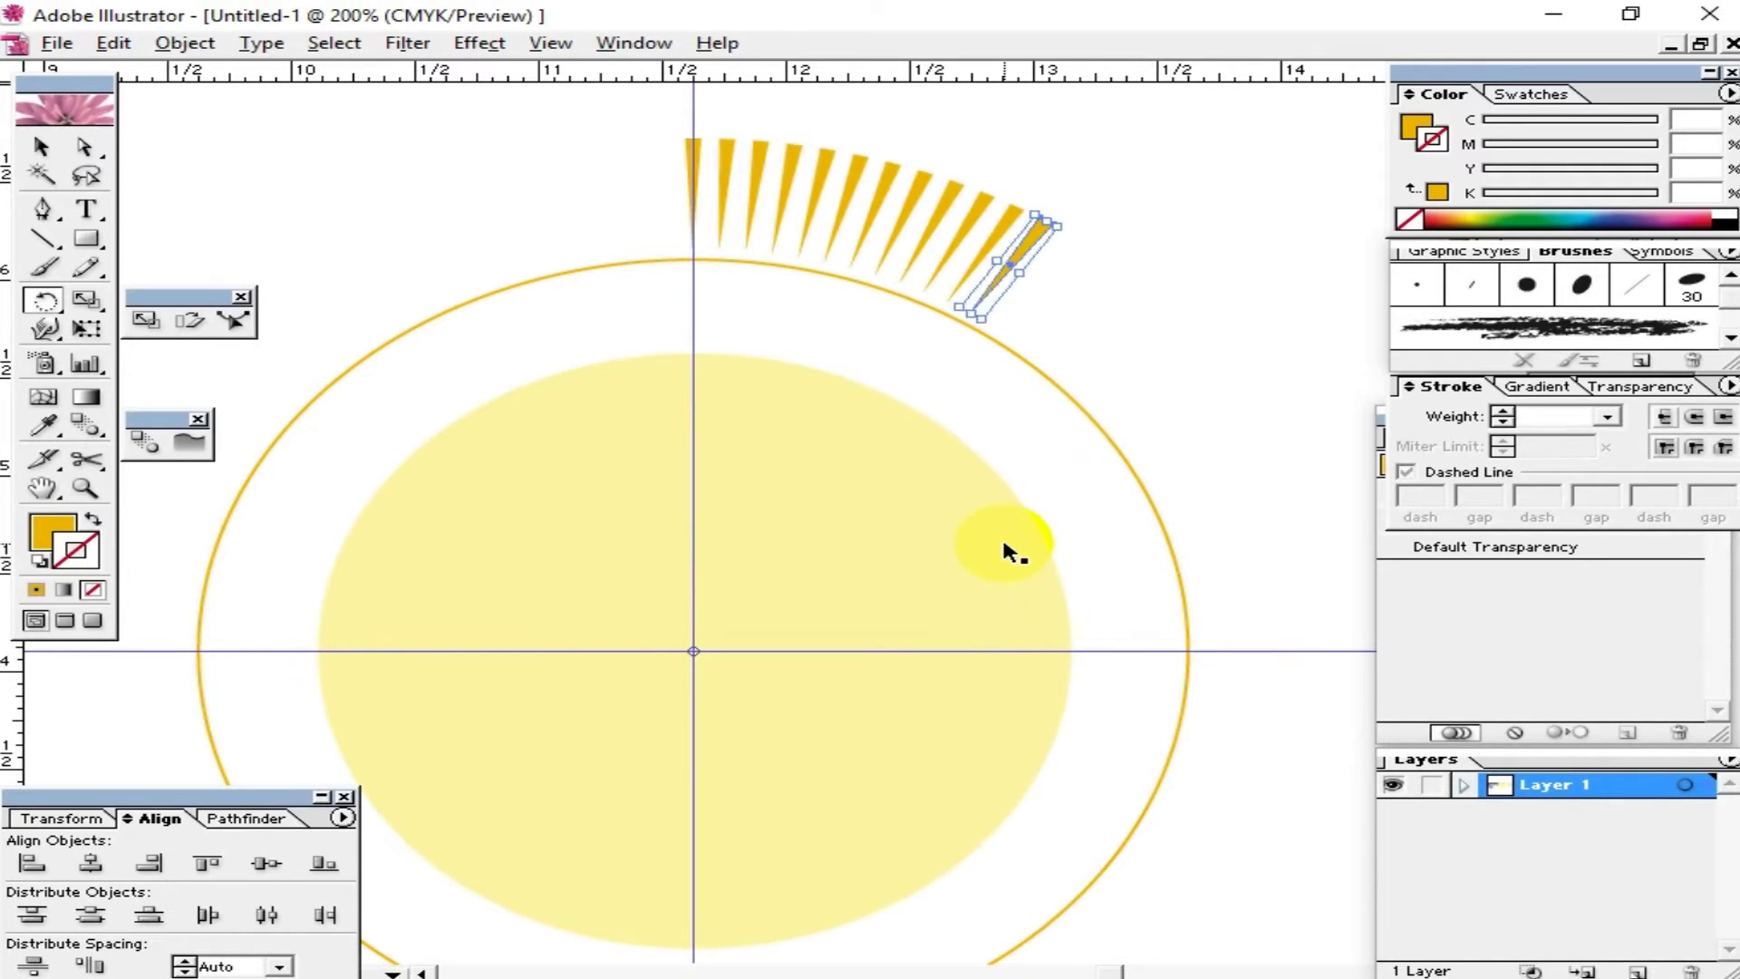
key("ctrl+d")
key("ctrl+d")
key("ctrl+d")
key("ctrl+d")
key("ctrl+d")
key("ctrl+d")
key("ctrl+d")
key("ctrl+d")
key("ctrl+d")
key("ctrl+d")
key("ctrl+d")
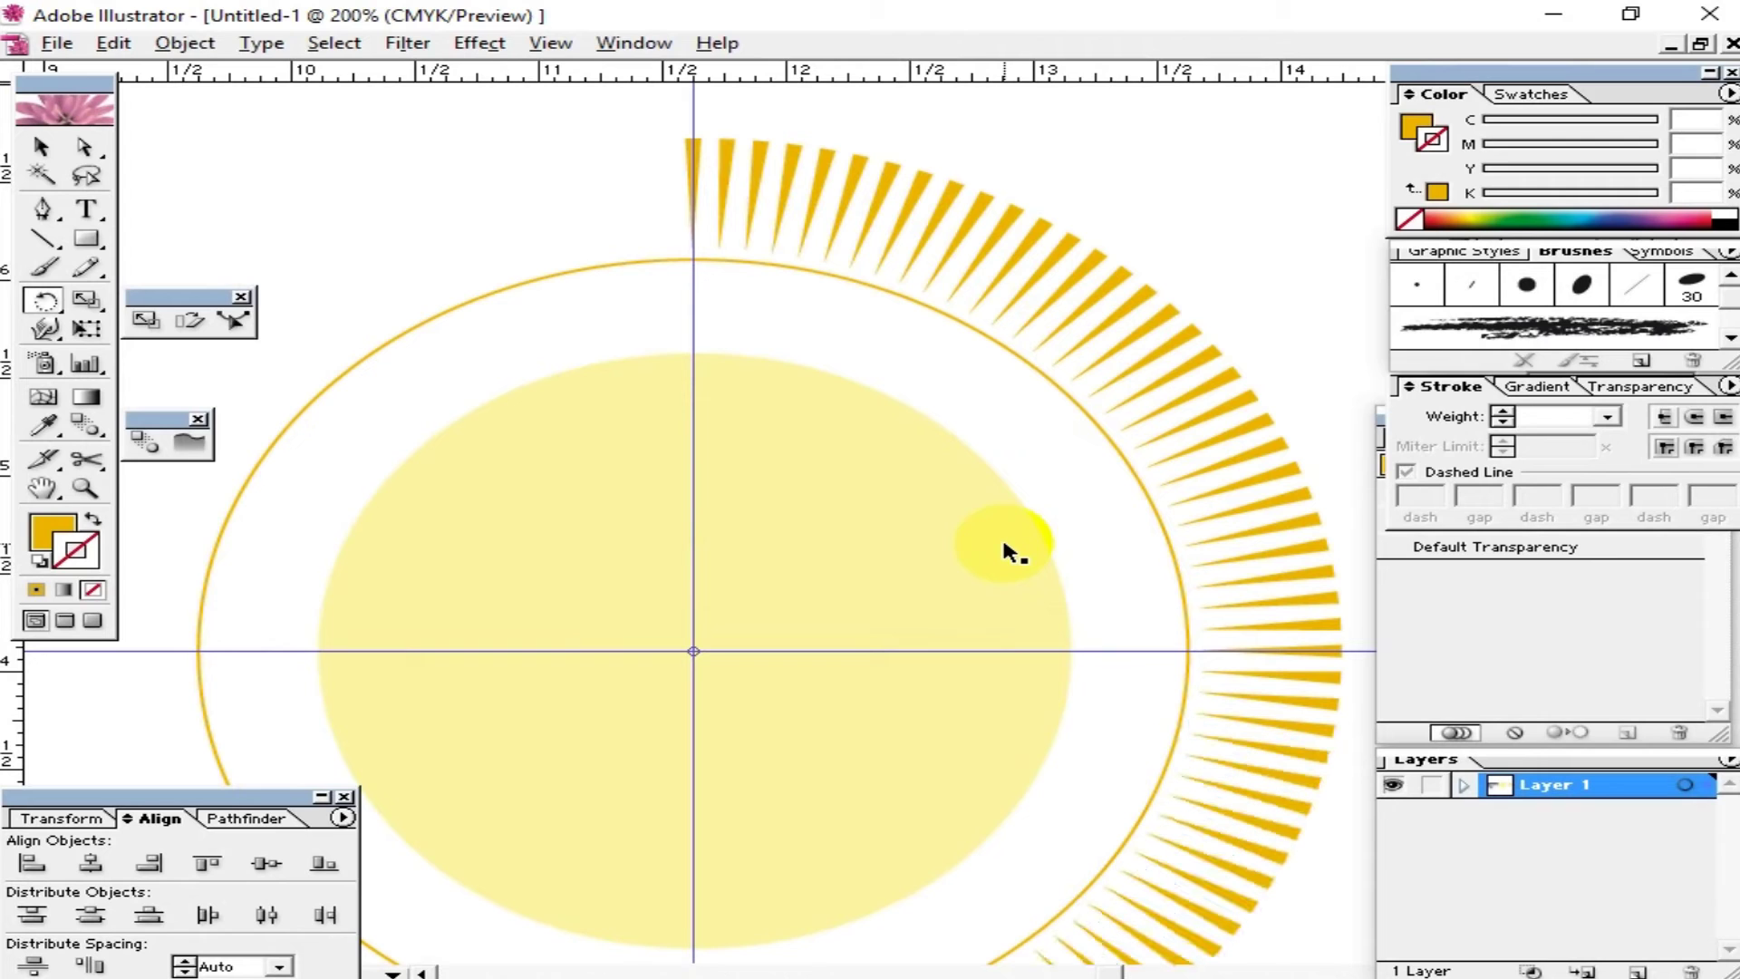
key("ctrl+d")
key("ctrl+d")
key("ctrl+d")
key("ctrl+d")
key("ctrl+d")
key("ctrl+d")
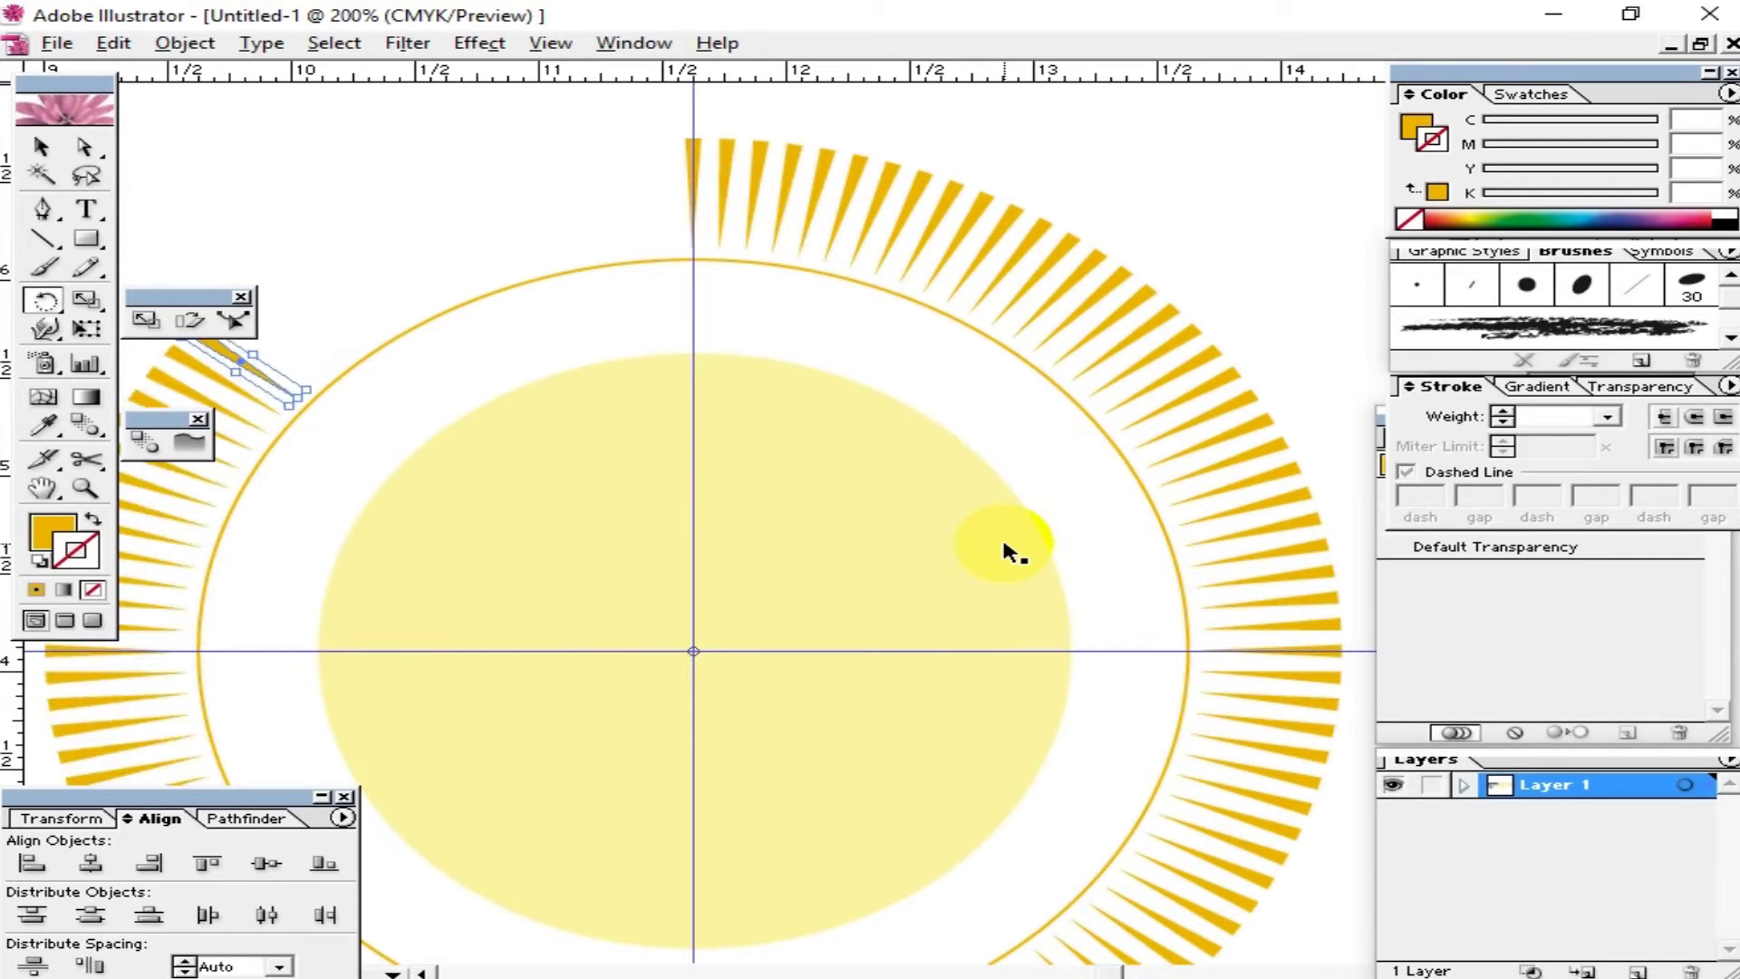
key("ctrl+d")
key("ctrl+d")
key("ctrl+d")
key("ctrl+d")
key("ctrl+d")
key("ctrl+d")
key("ctrl+d")
key("ctrl+d")
key("ctrl+d")
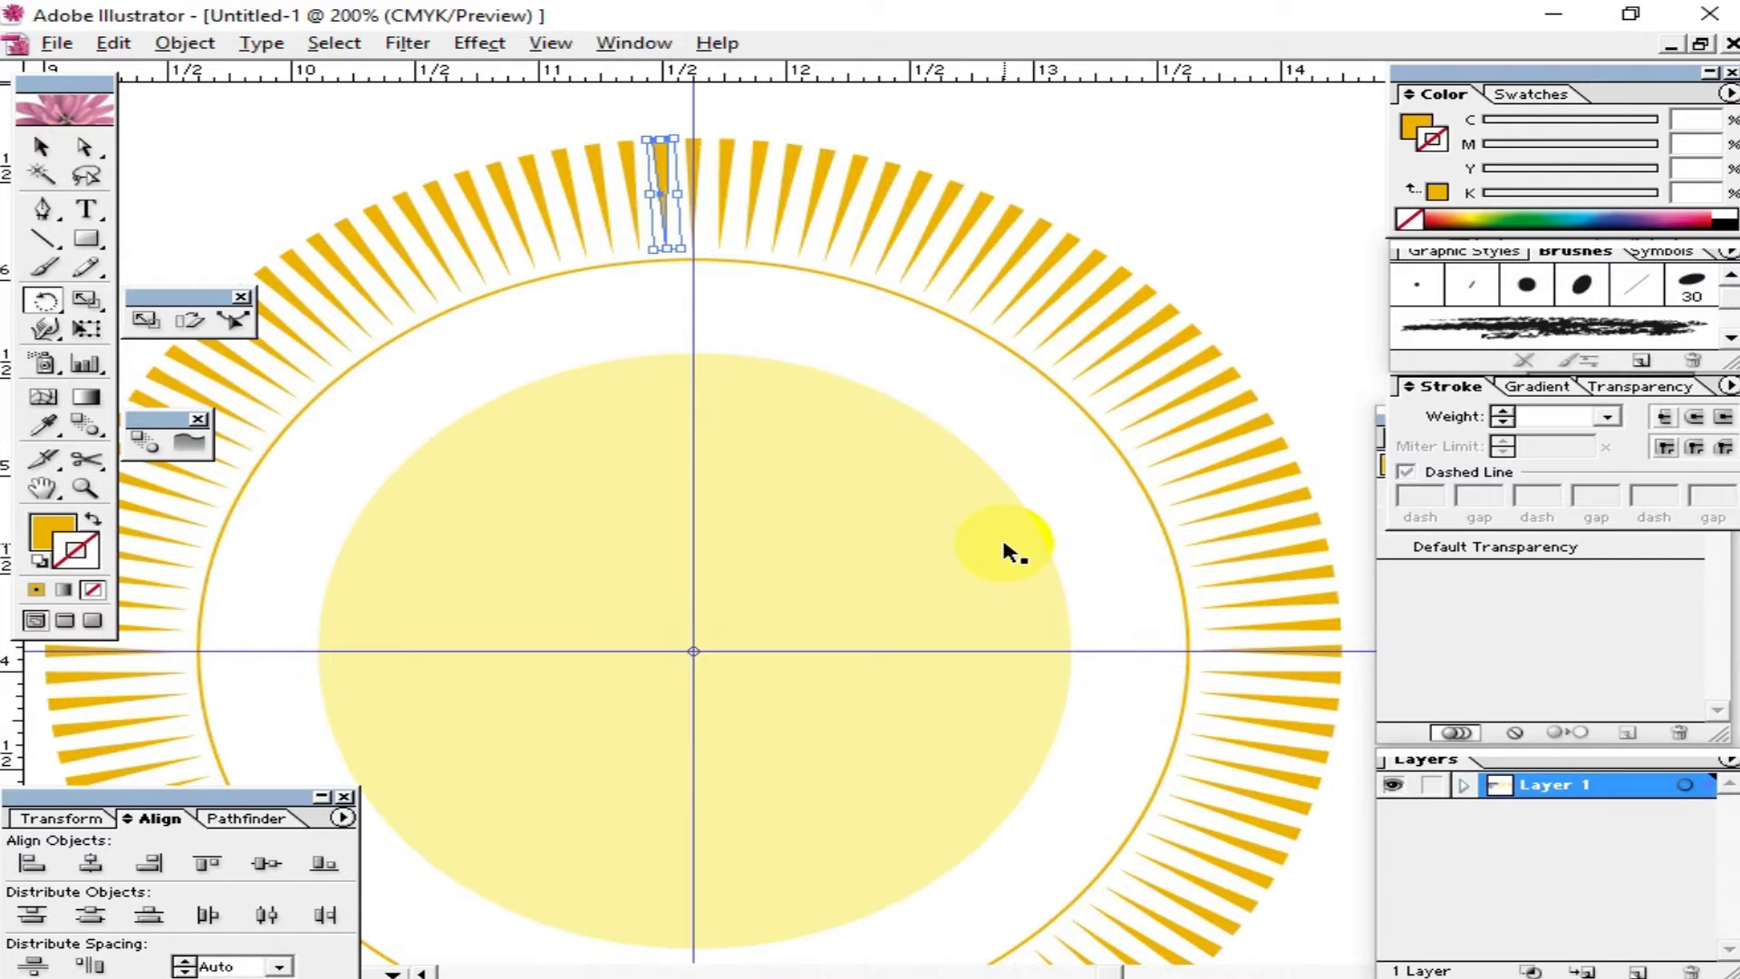
left_click(41, 147)
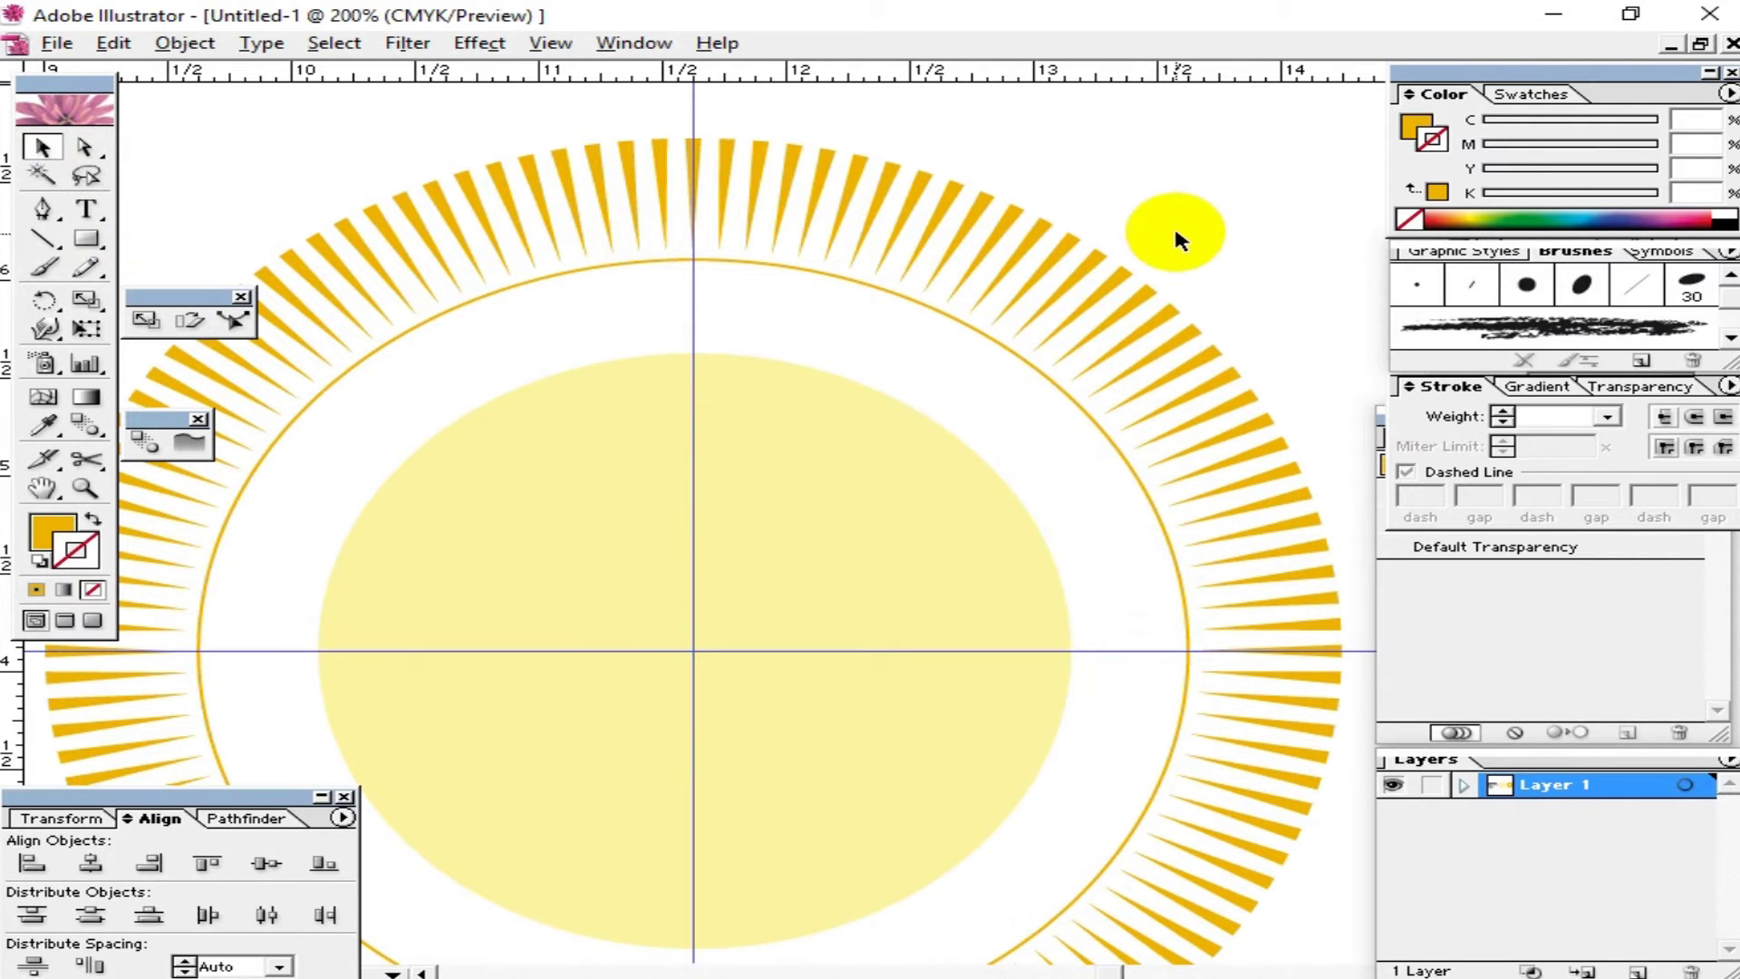
Step: Delete the pale yellow inner circle and the thin outer ring, leaving only the rays
left_click(1172, 225)
key("ctrl+minus")
key("ctrl+minus")
key("ctrl+minus")
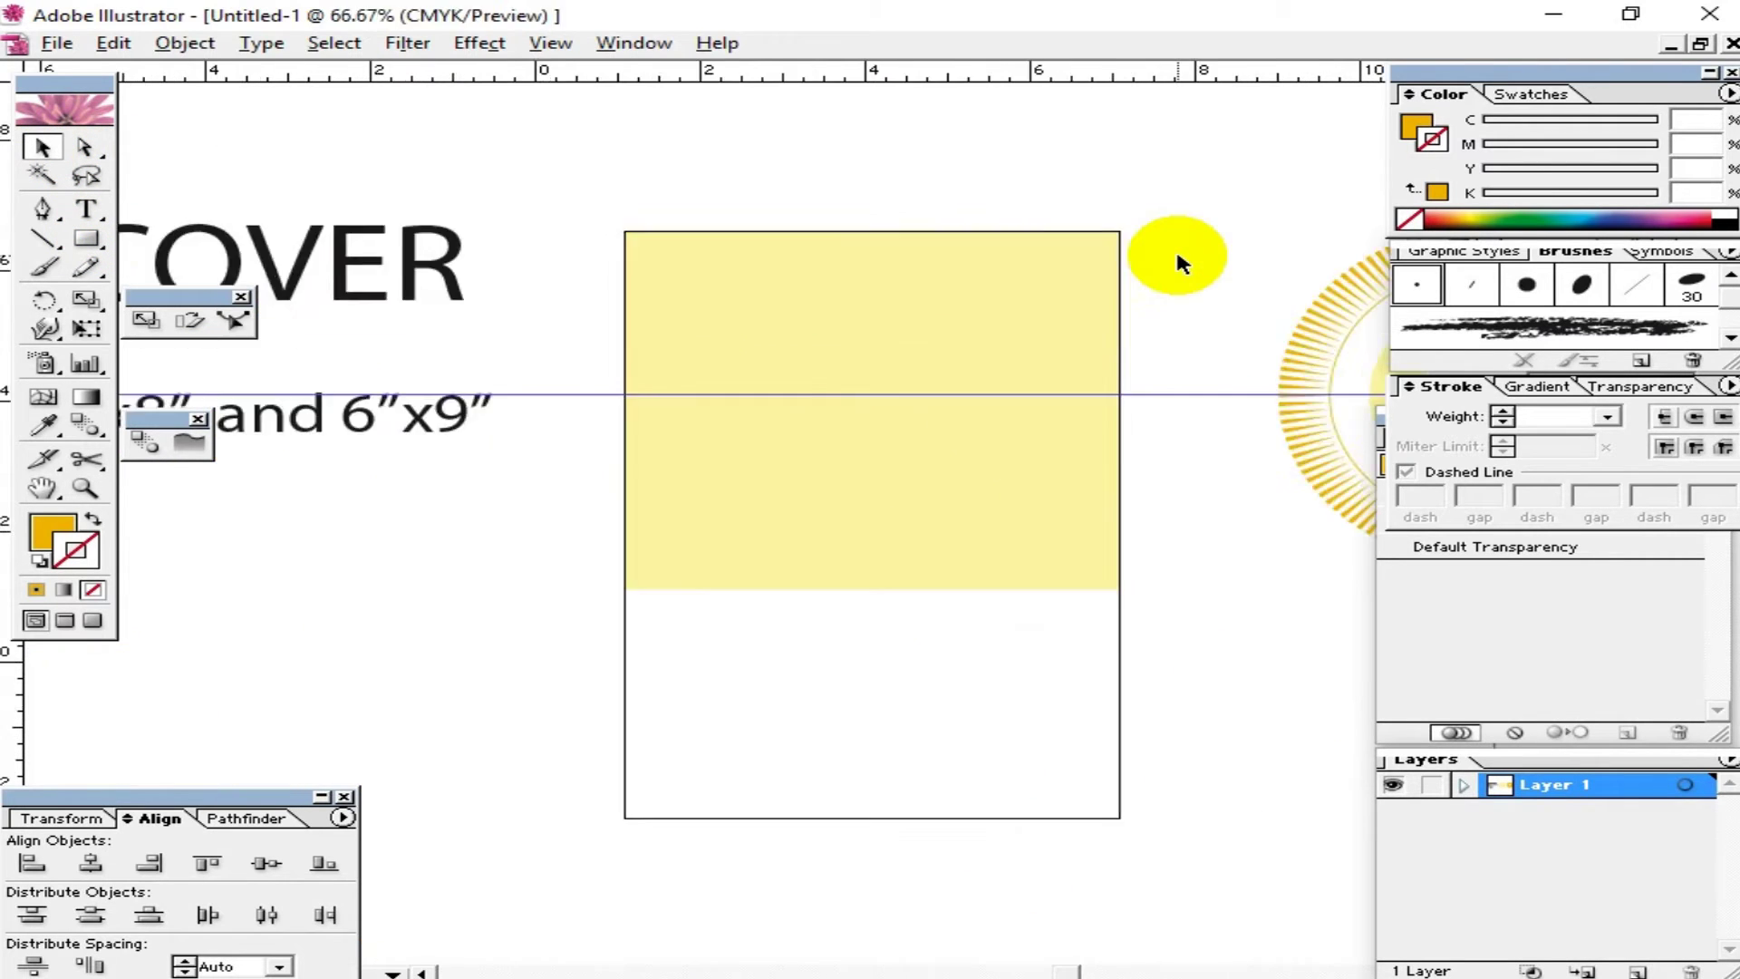
key("ctrl+minus")
key("ctrl+minus")
key("ctrl+minus")
left_click_drag(1177, 254, 980, 378)
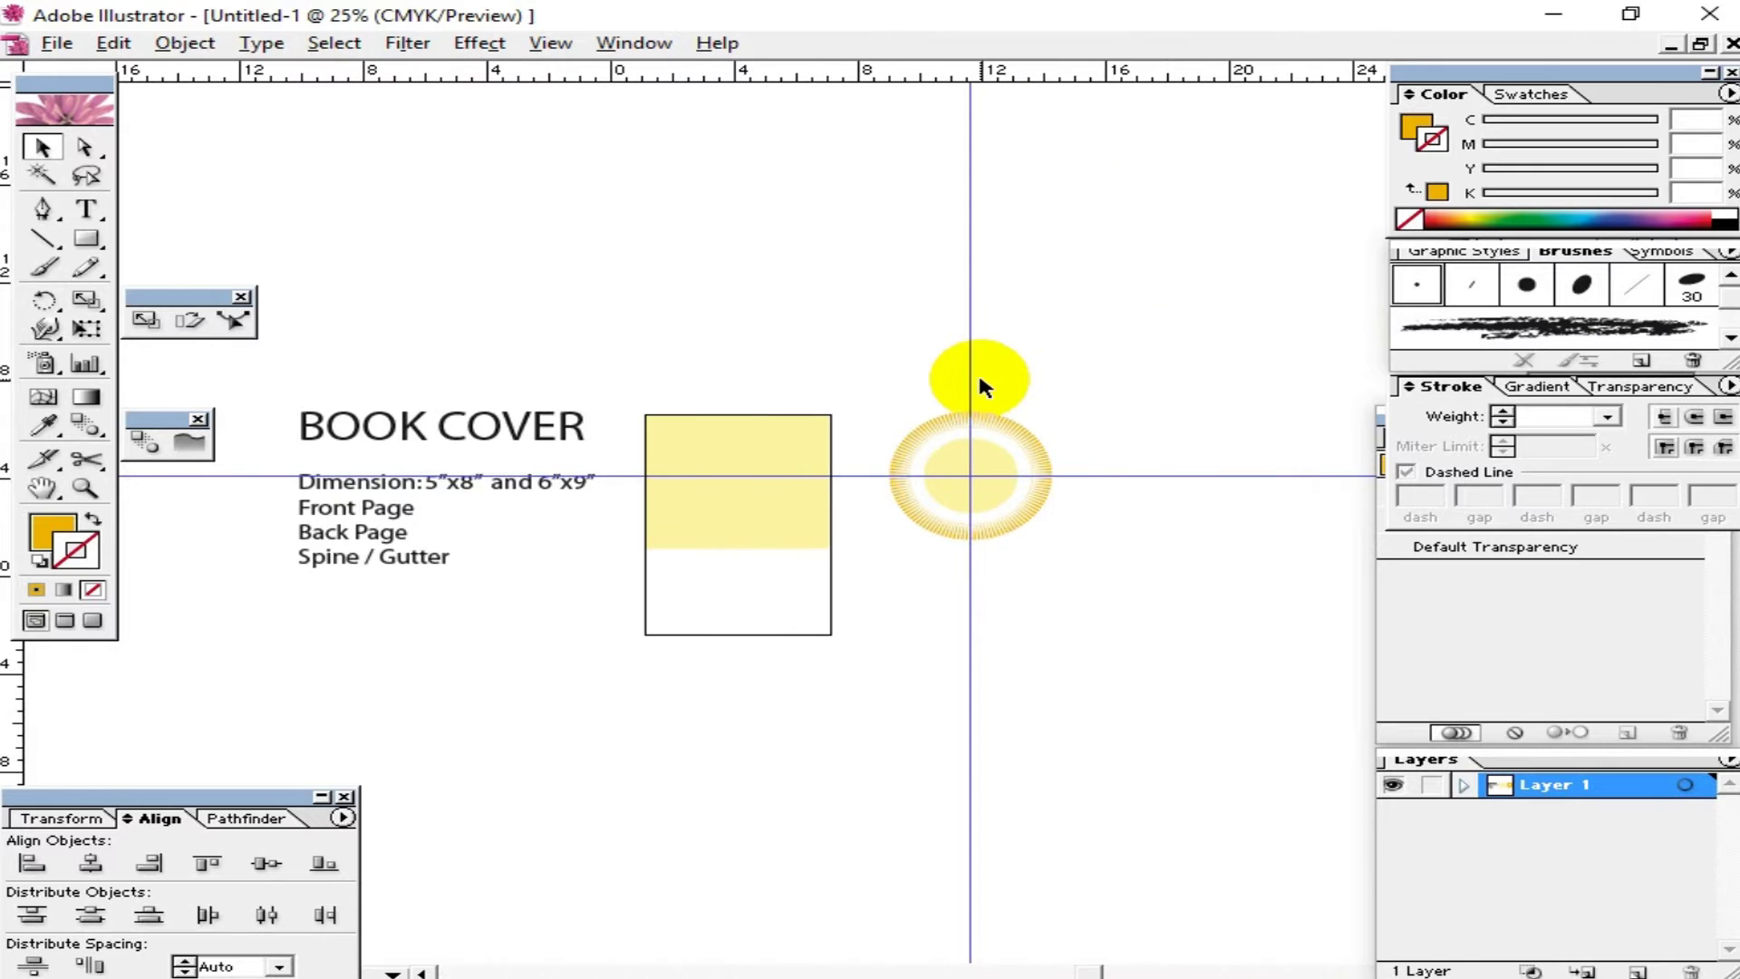
key("ctrl+plus")
key("ctrl+plus")
key("ctrl+plus")
key("ctrl+plus")
key("ctrl+plus")
left_click_drag(1145, 377, 299, 645)
left_click_drag(585, 667, 652, 767)
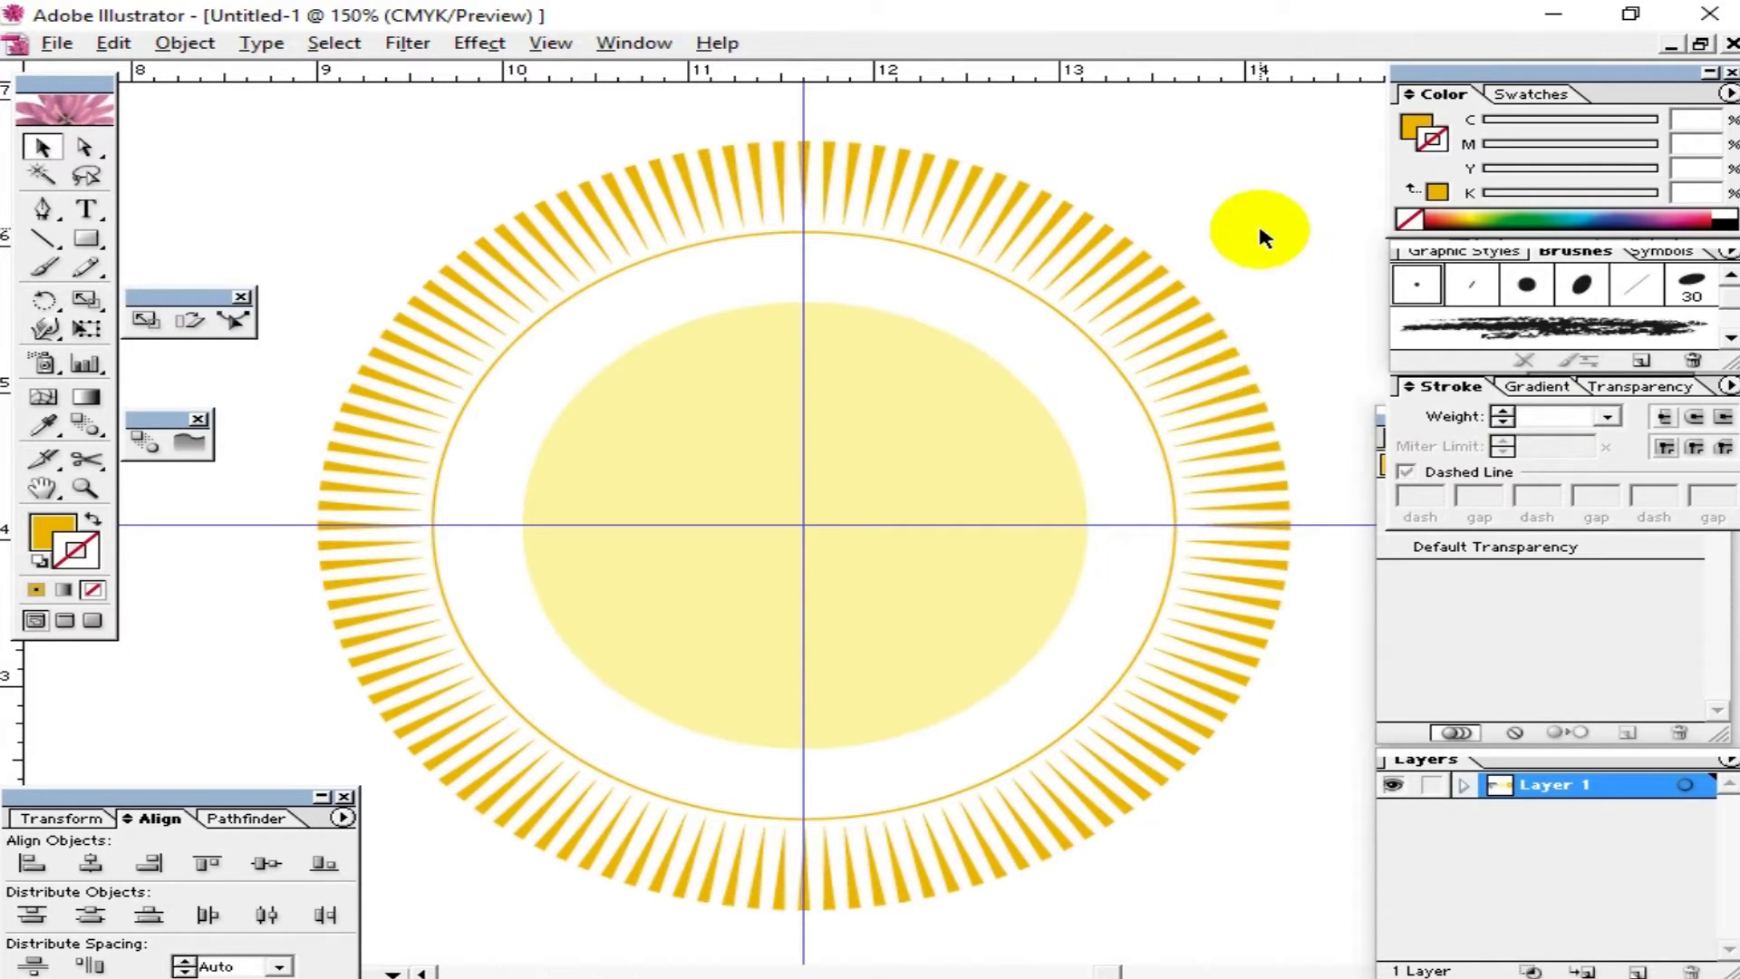
left_click(1004, 360)
left_click(938, 253, "shift")
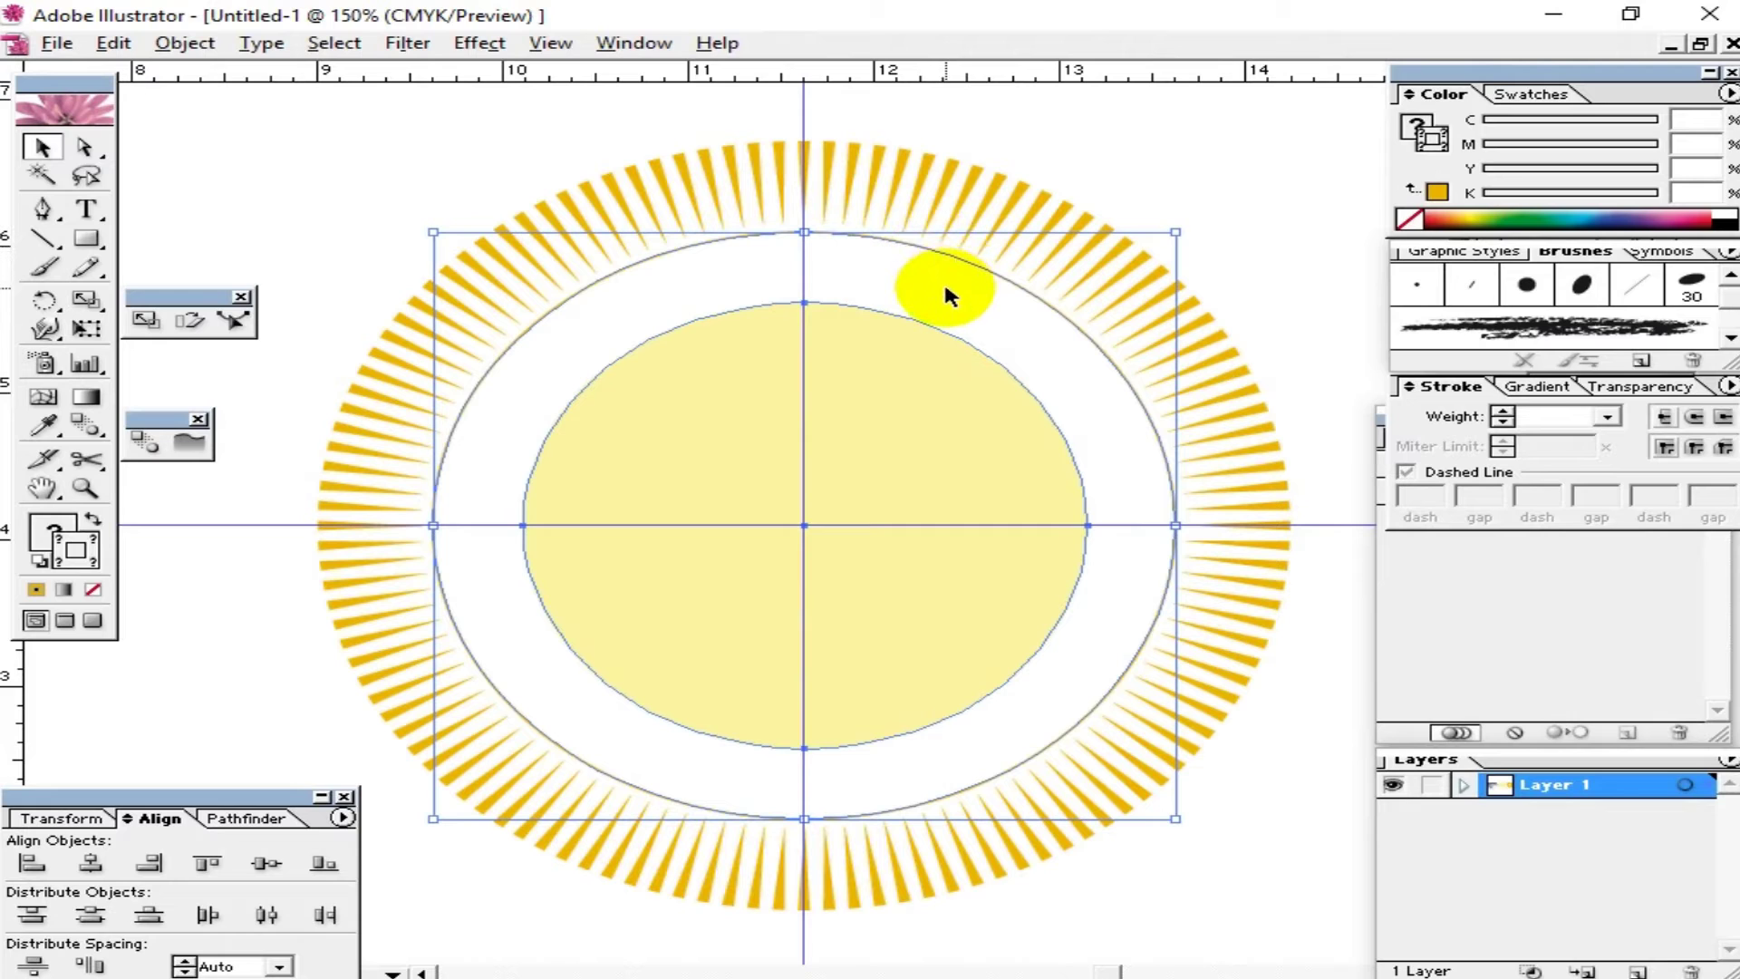
key("Delete")
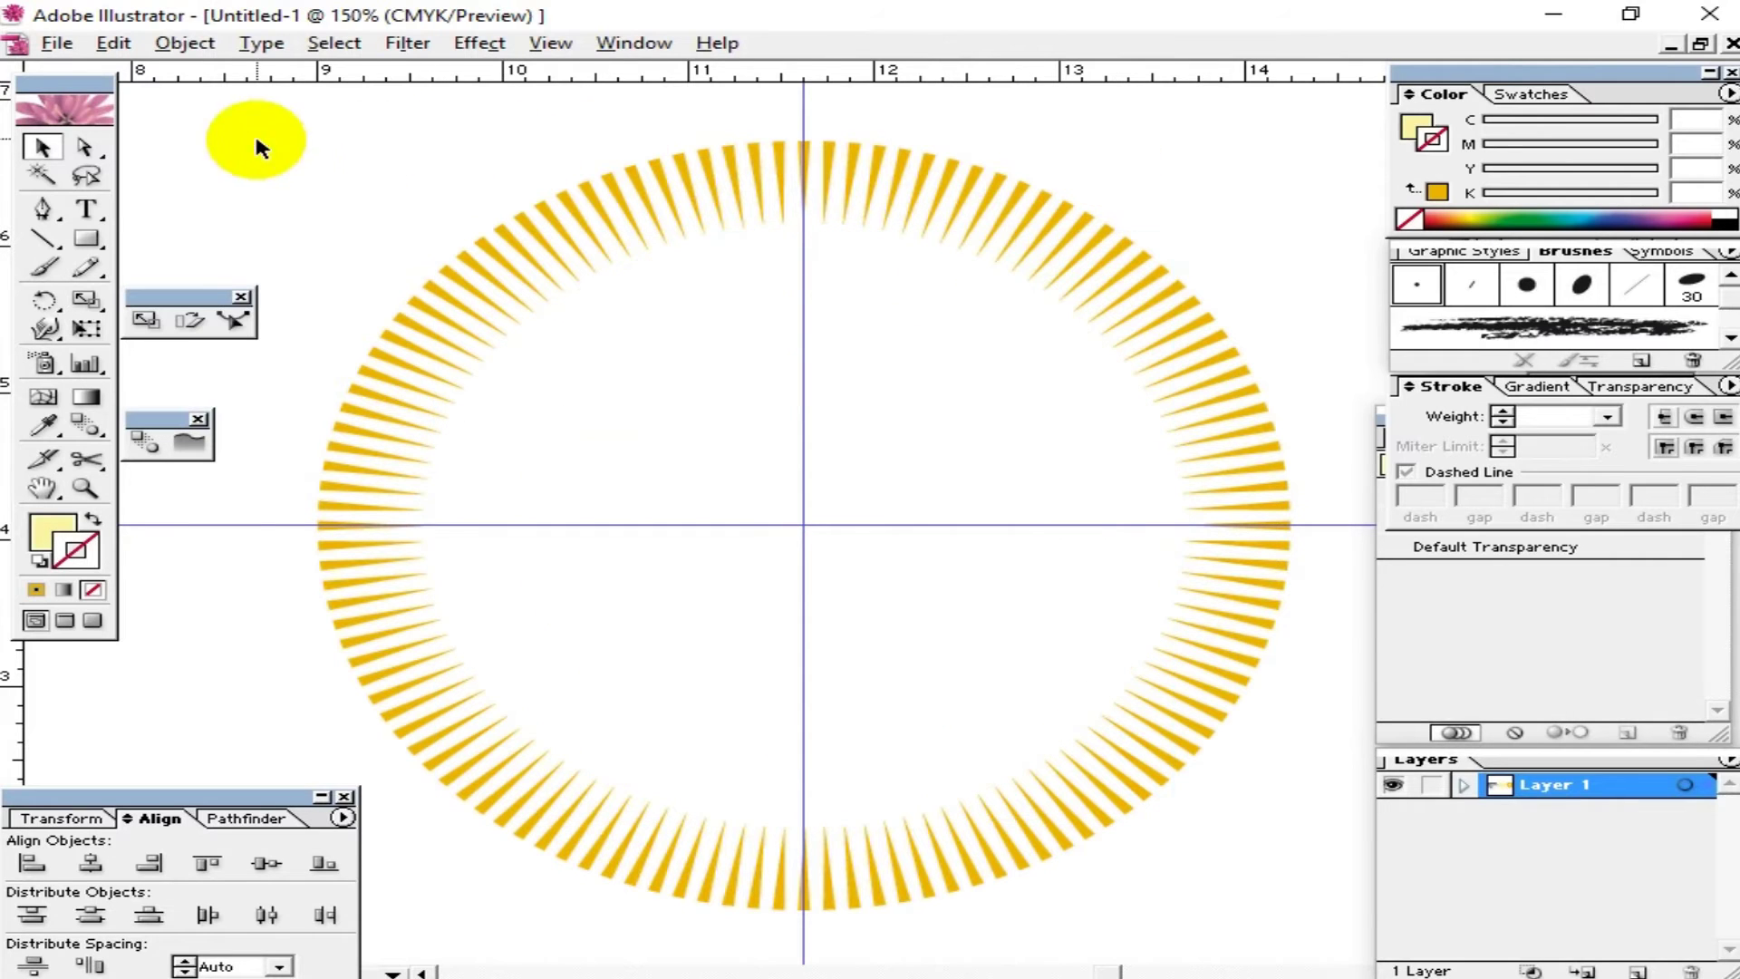
Step: Scale the ring of rays down and group them into one object
mouse_move(257, 145)
left_mouse_down()
mouse_move(1320, 939)
mouse_move(1227, 881)
left_mouse_up()
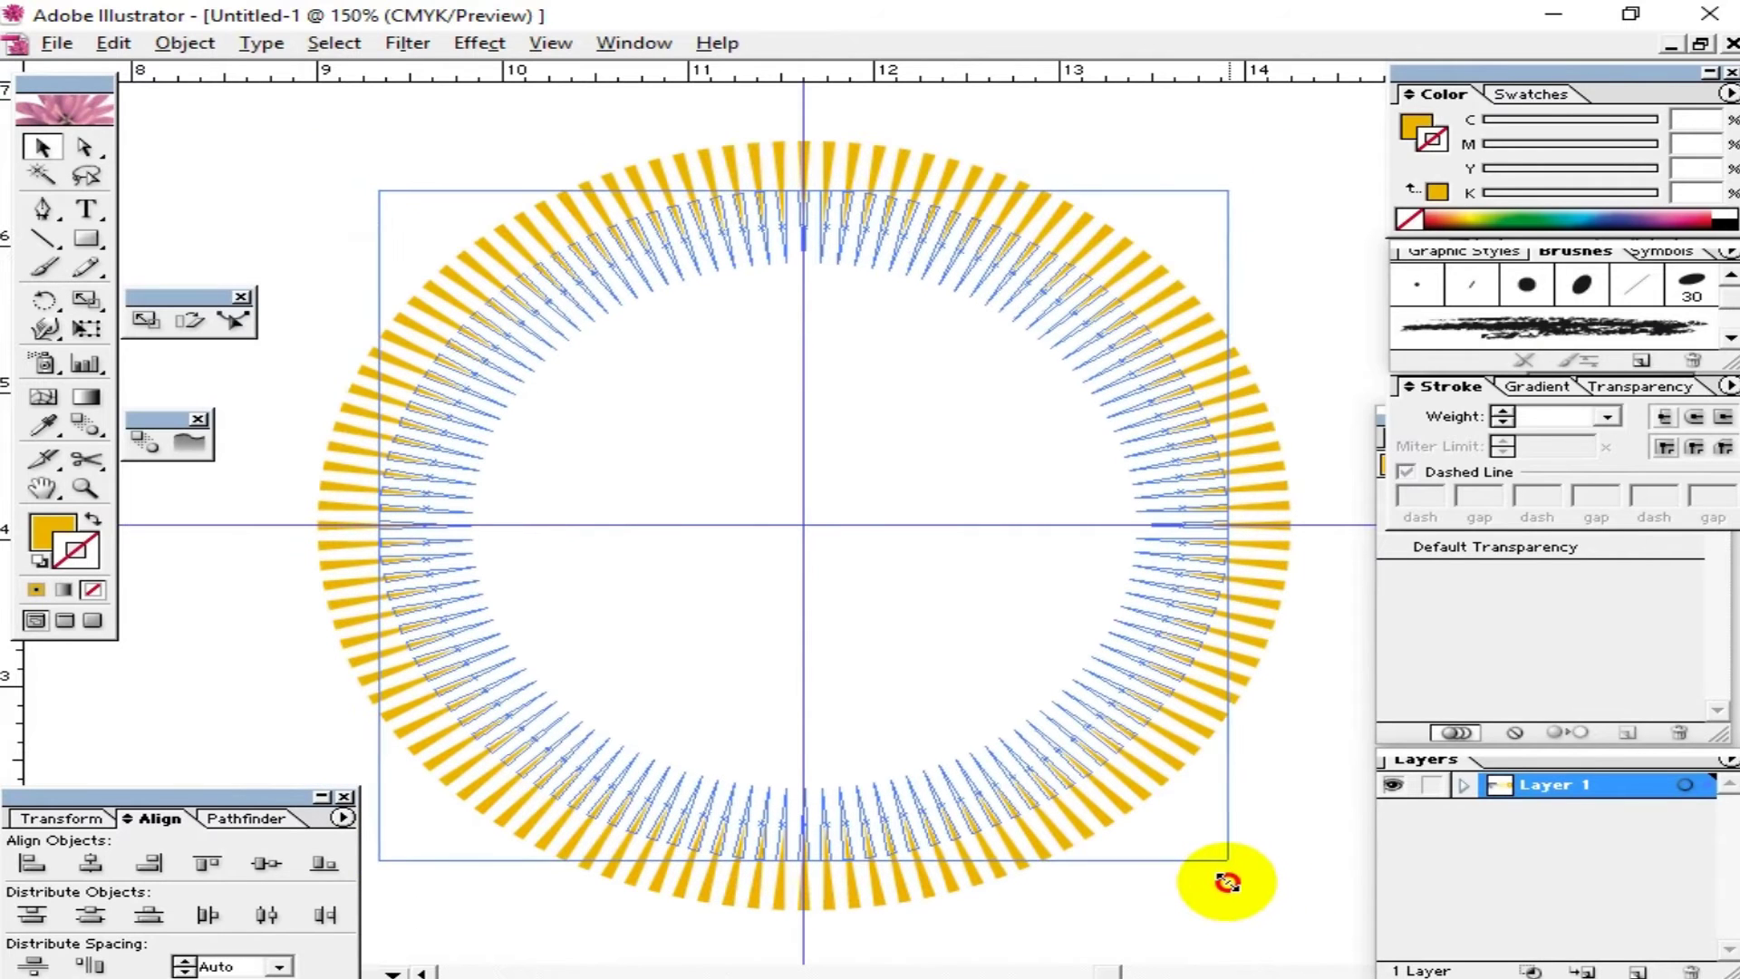
left_click_drag(1227, 881, 1223, 879)
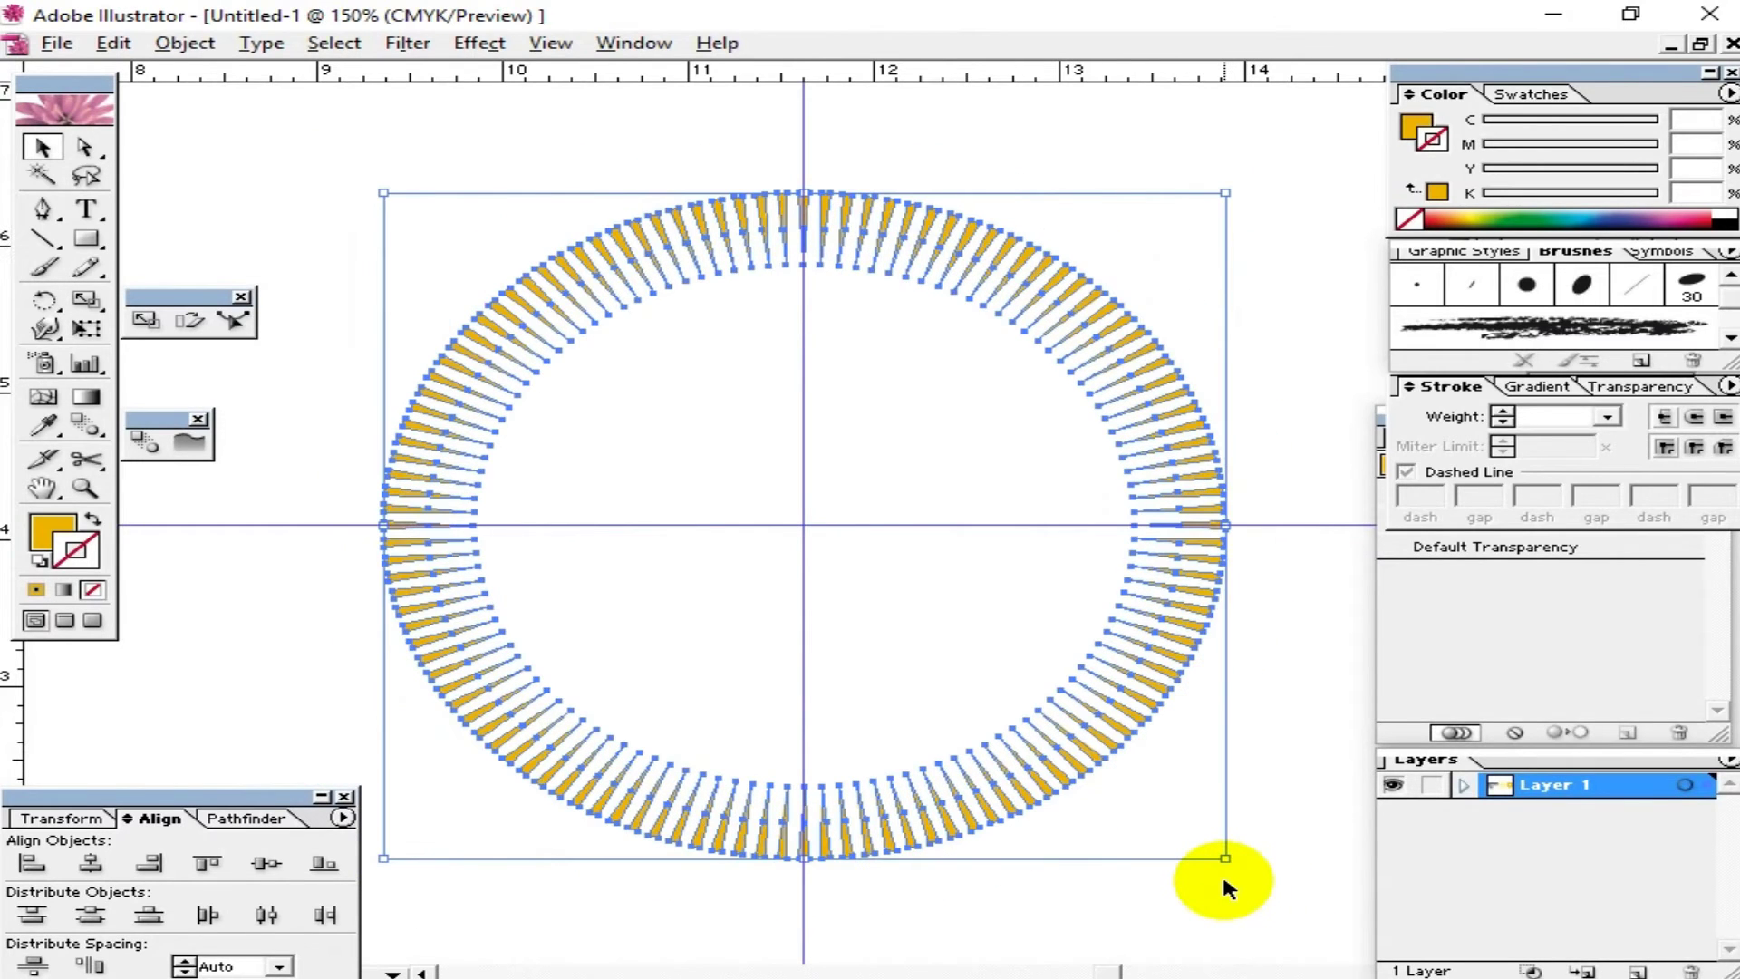
left_click(185, 42)
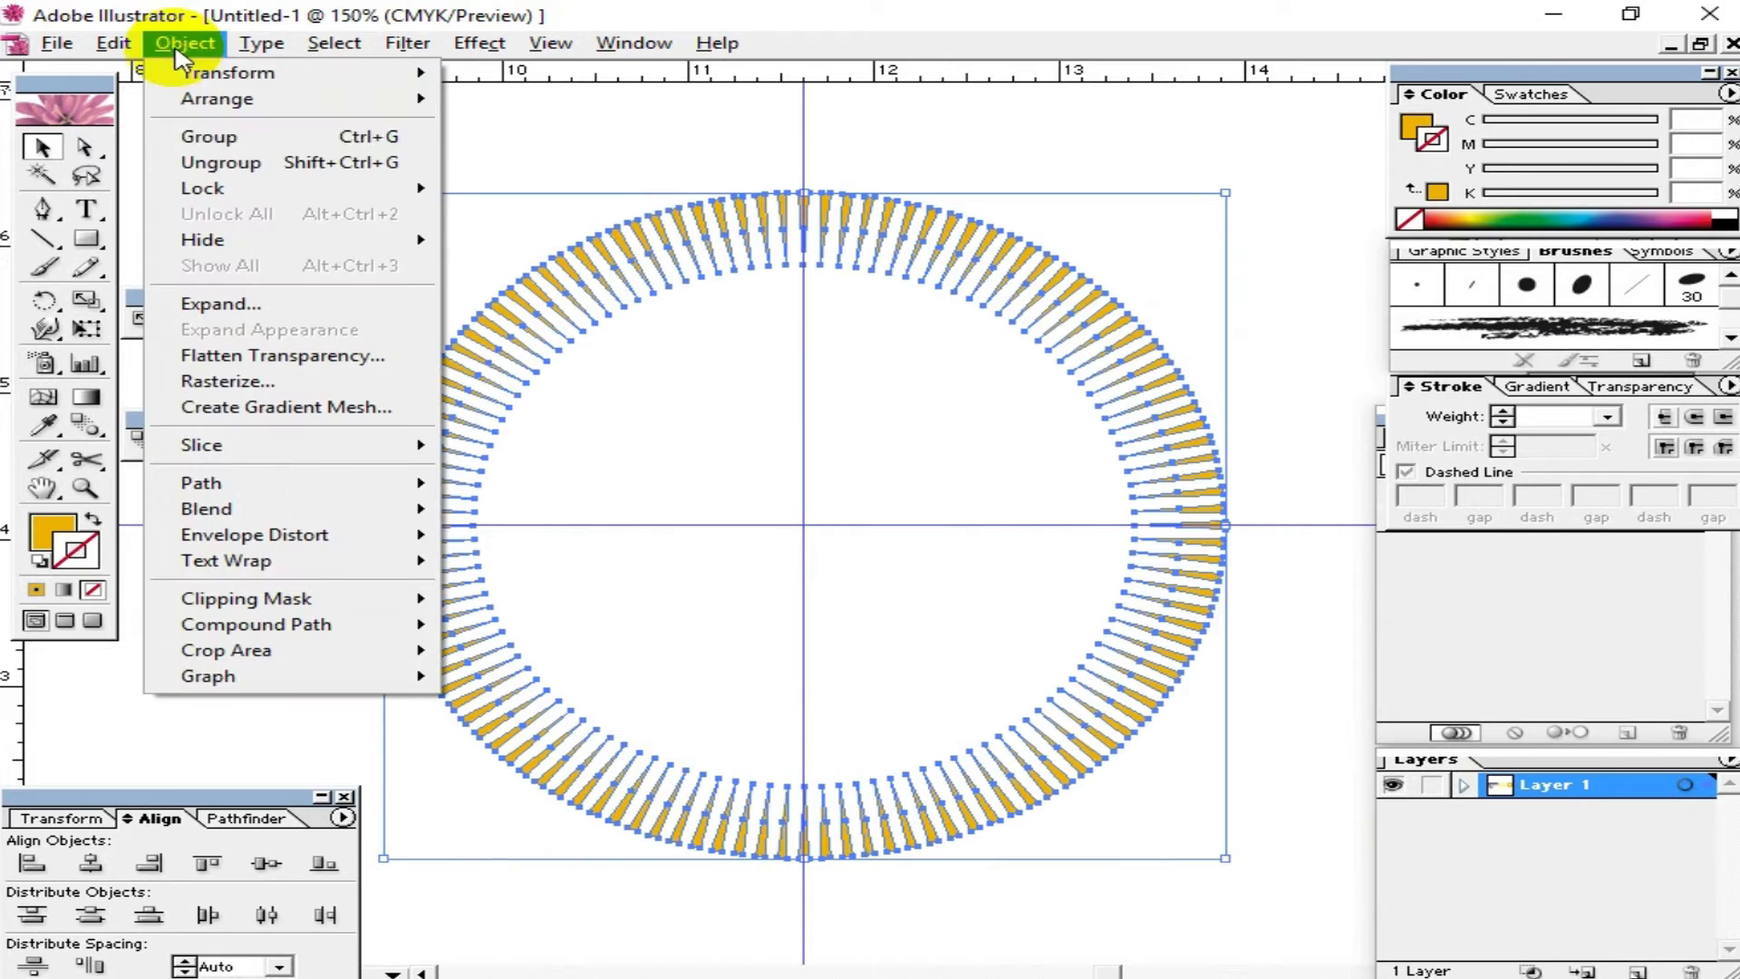
left_click(208, 132)
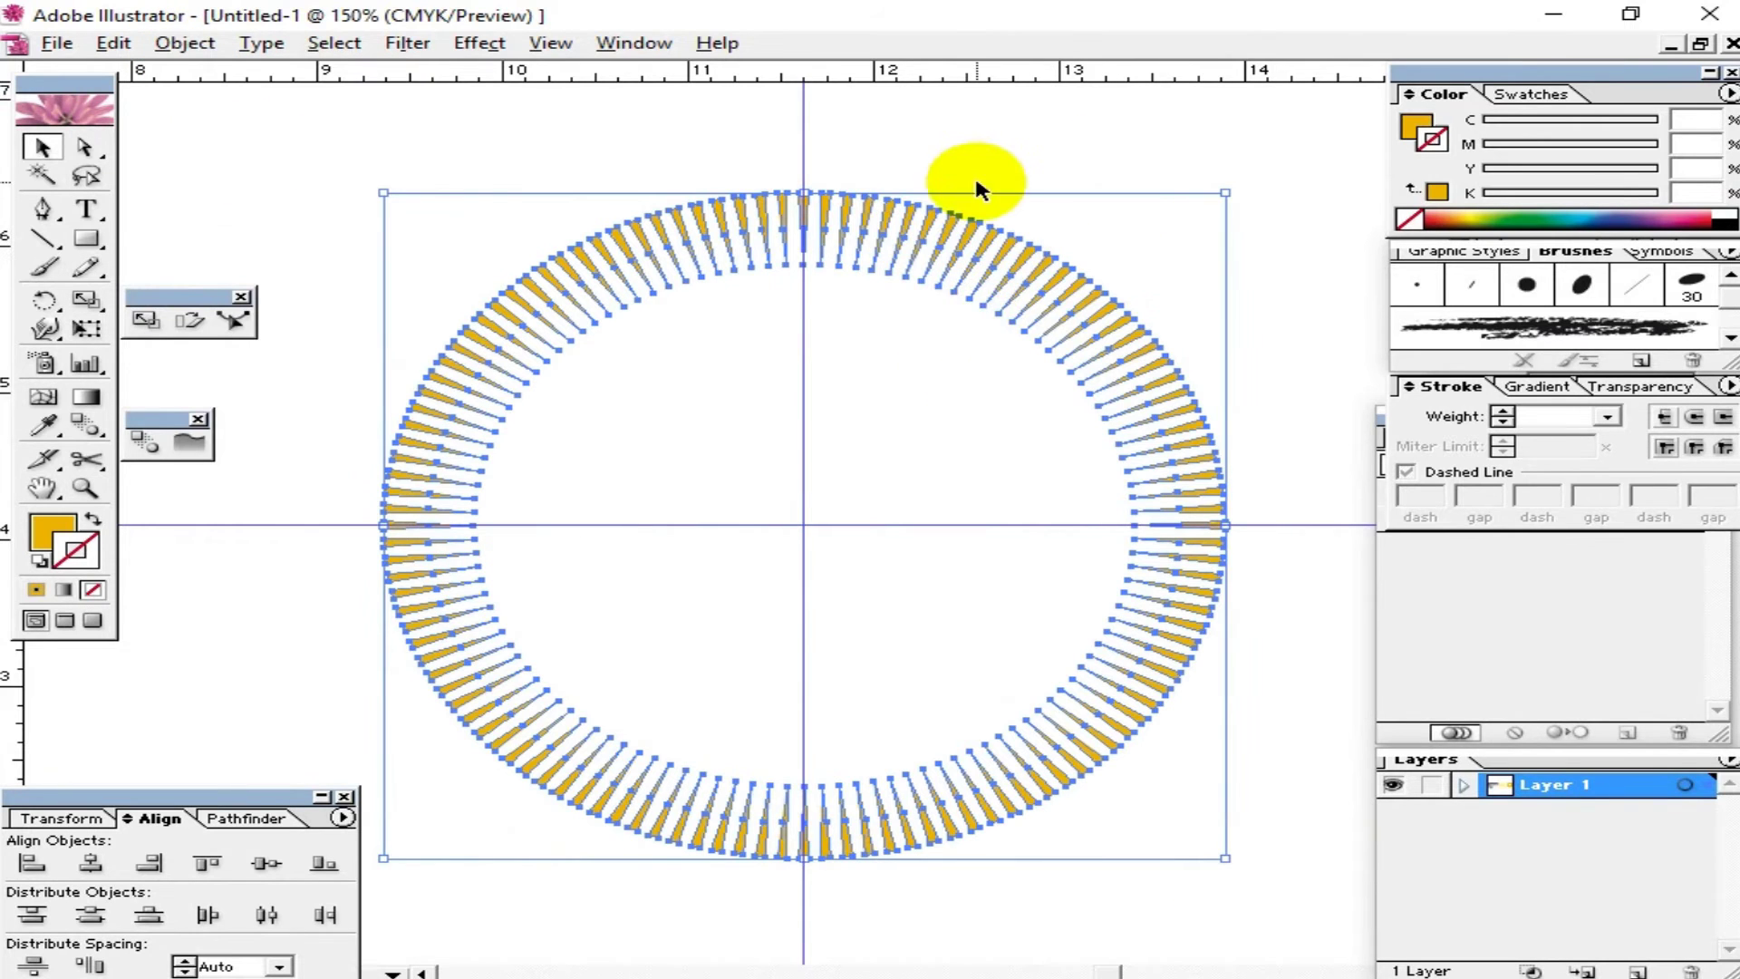
left_click(937, 312)
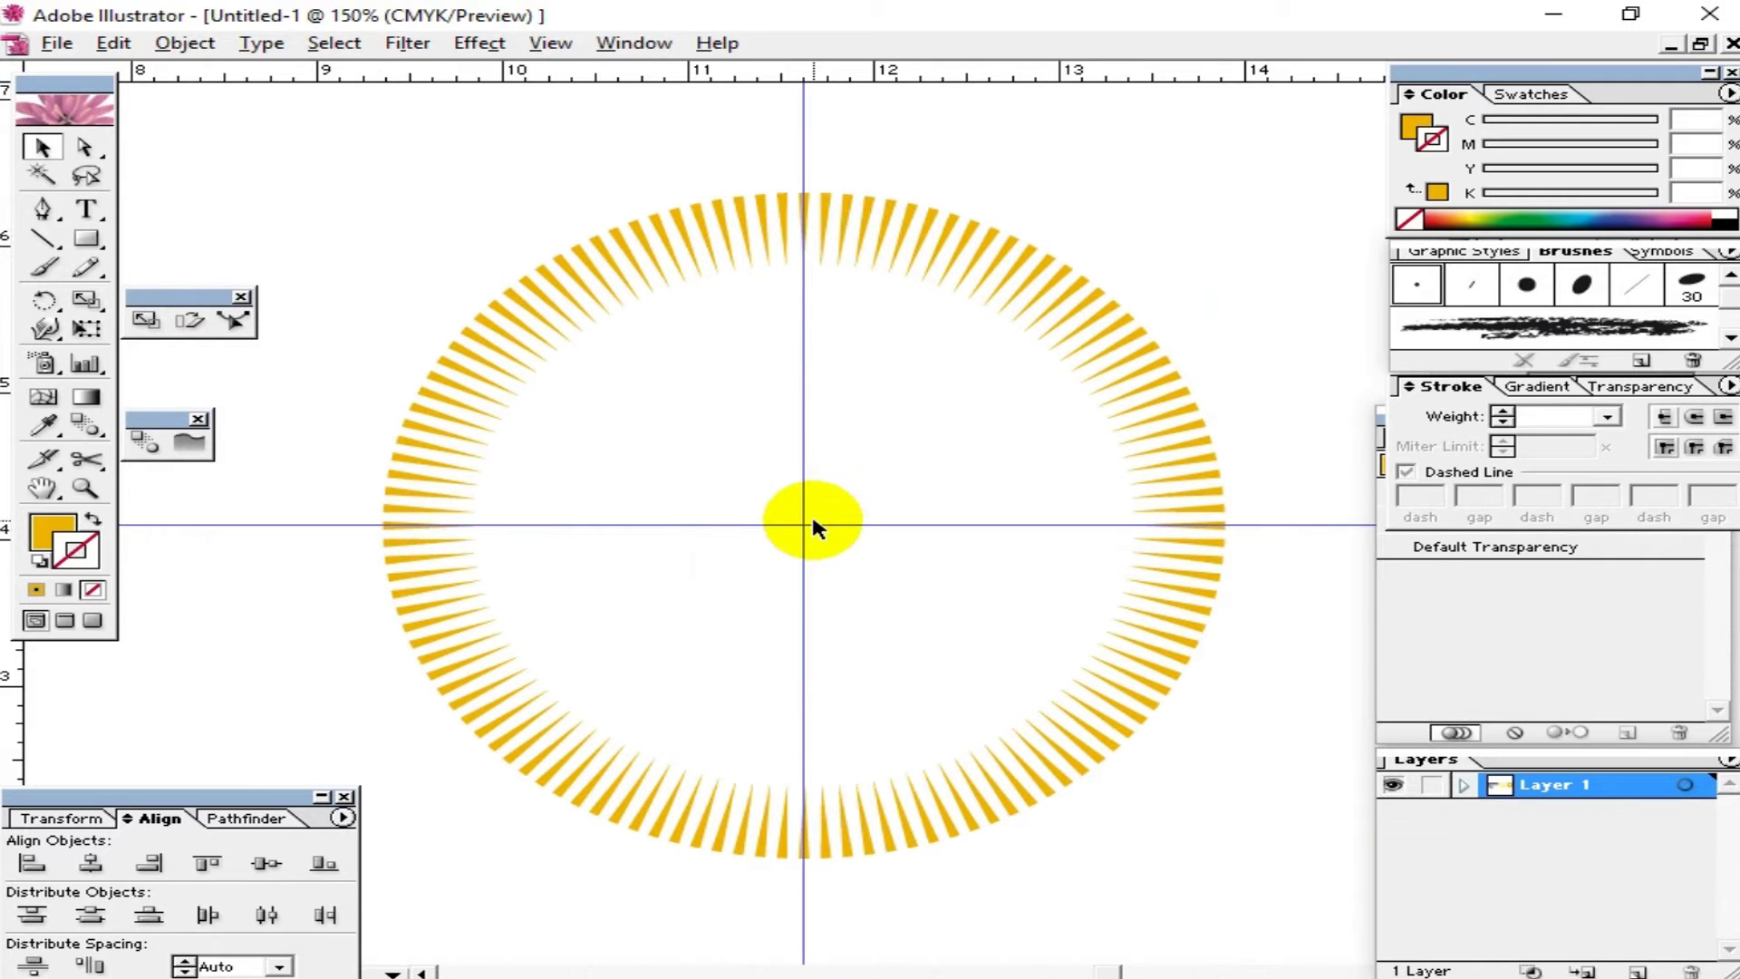
Step: Paste the yellow circle and thin ring back in front, inside the rays, and select the ring
left_click(823, 510)
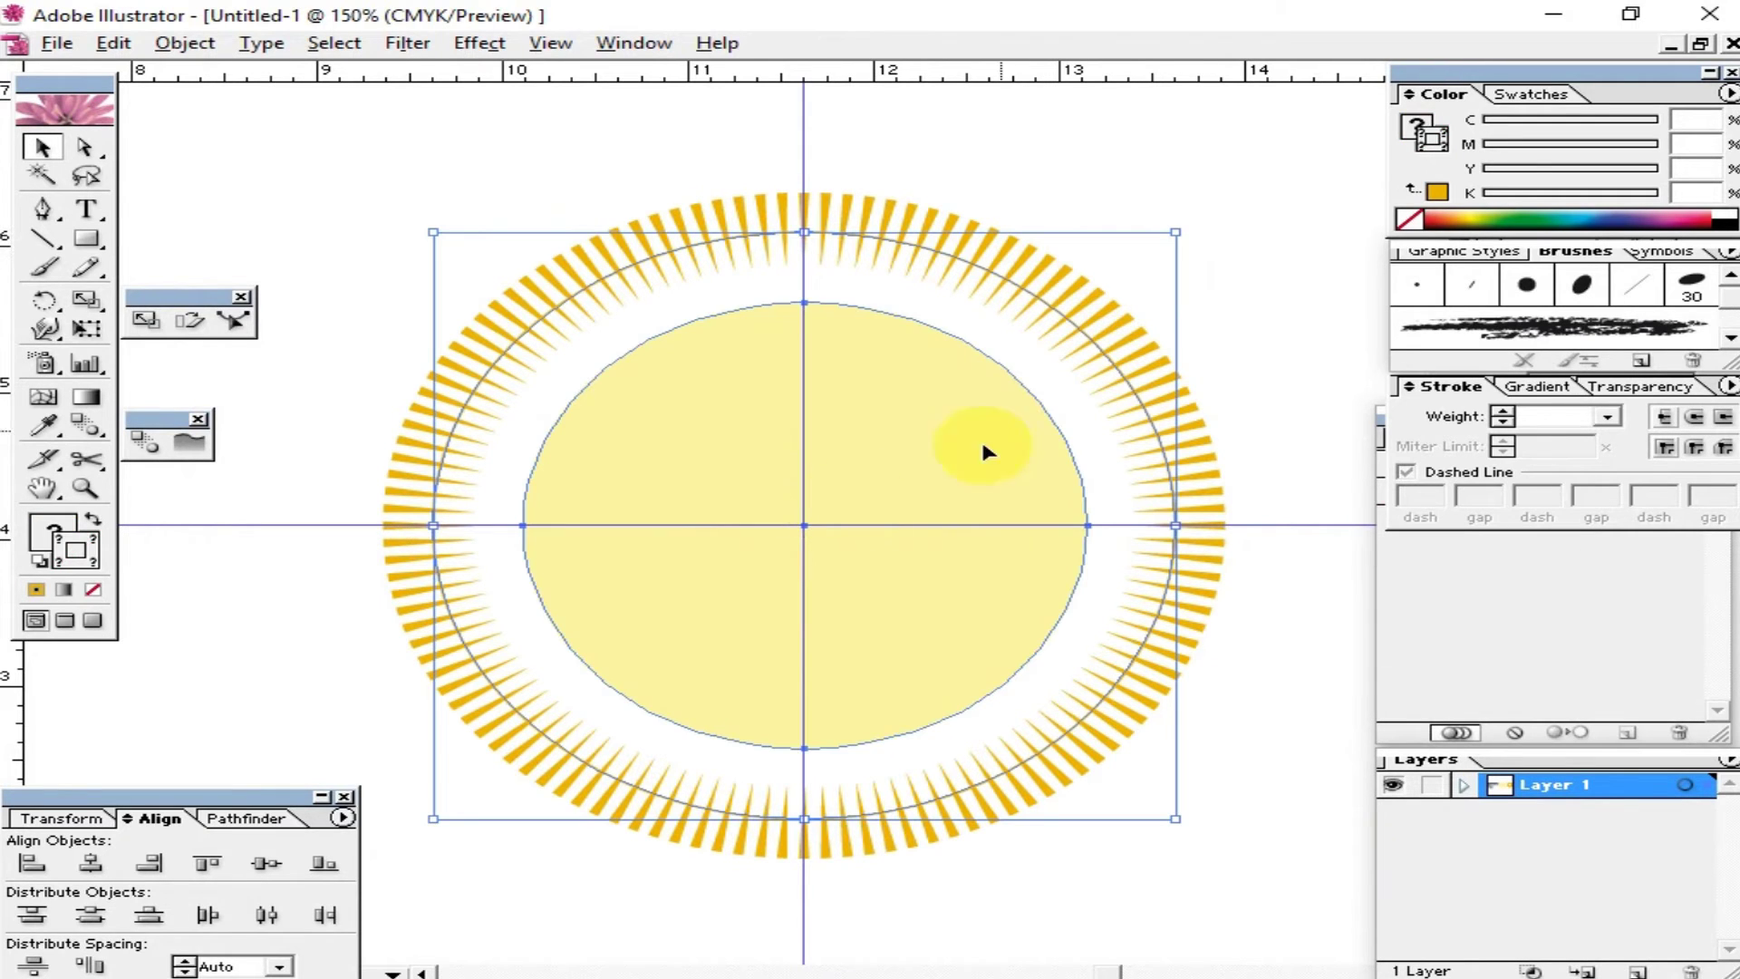
left_click(1169, 227)
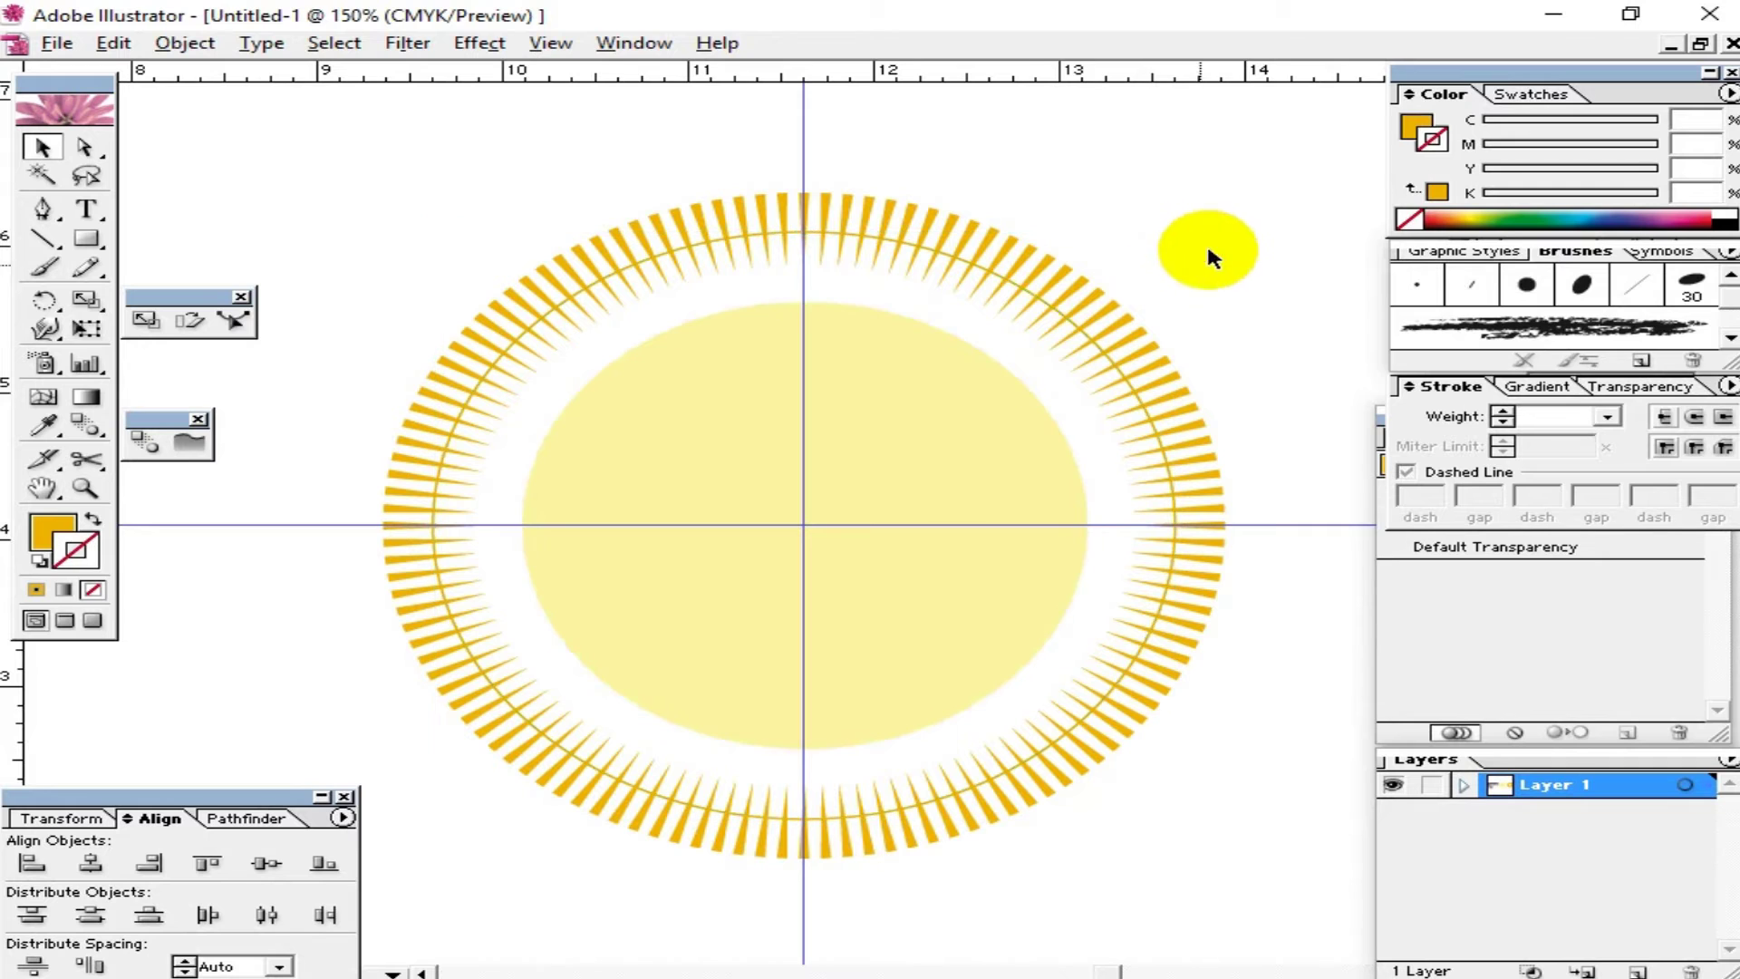
left_click(1046, 290)
left_click(1195, 272)
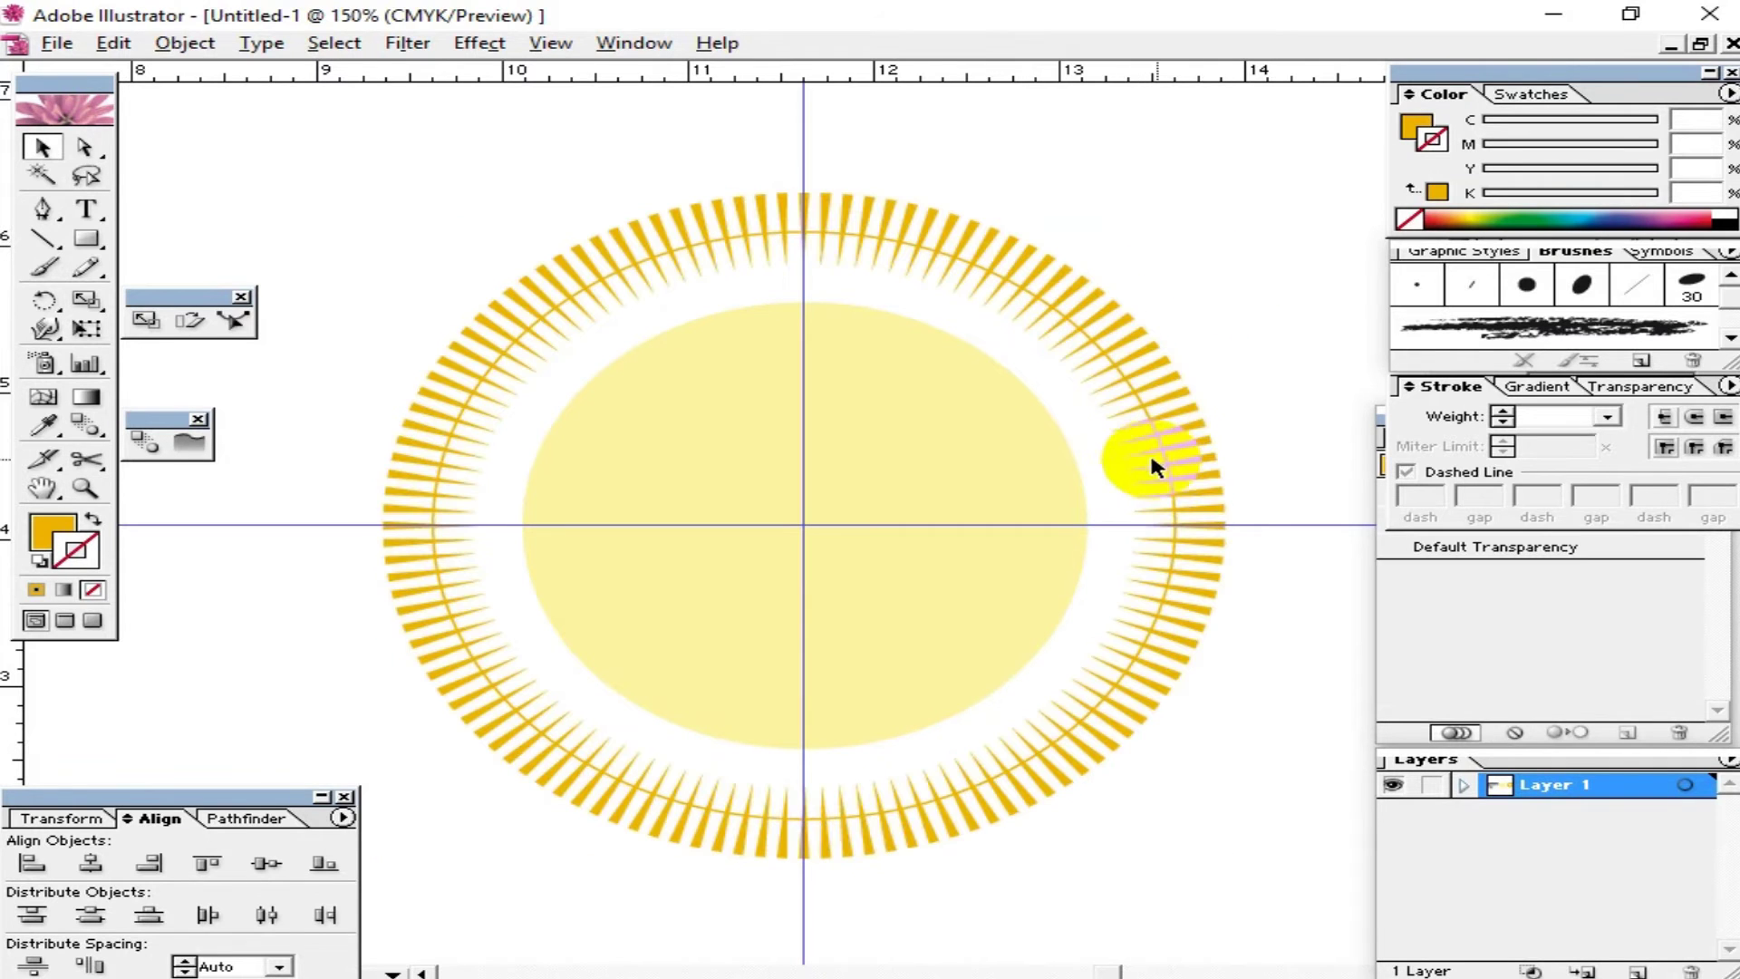
left_click(1169, 466)
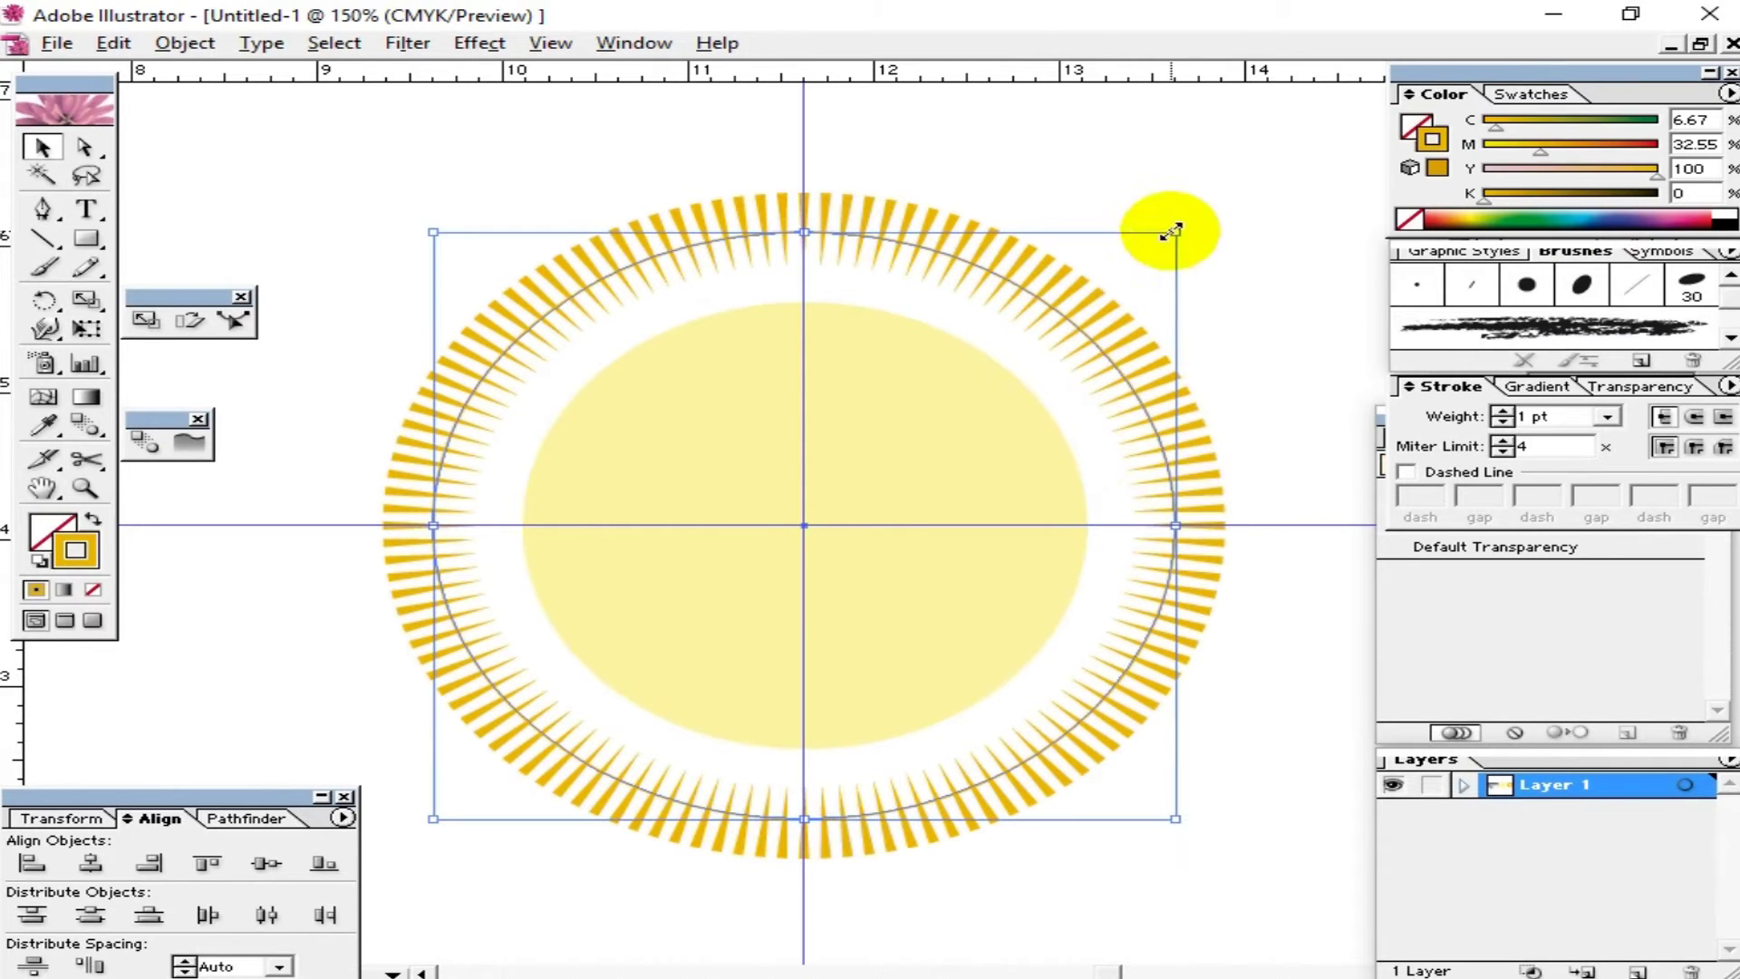
Step: Scale the thin ring down toward the yellow circle and set its stroke weight to 5 pt
left_click_drag(1166, 240, 1113, 274)
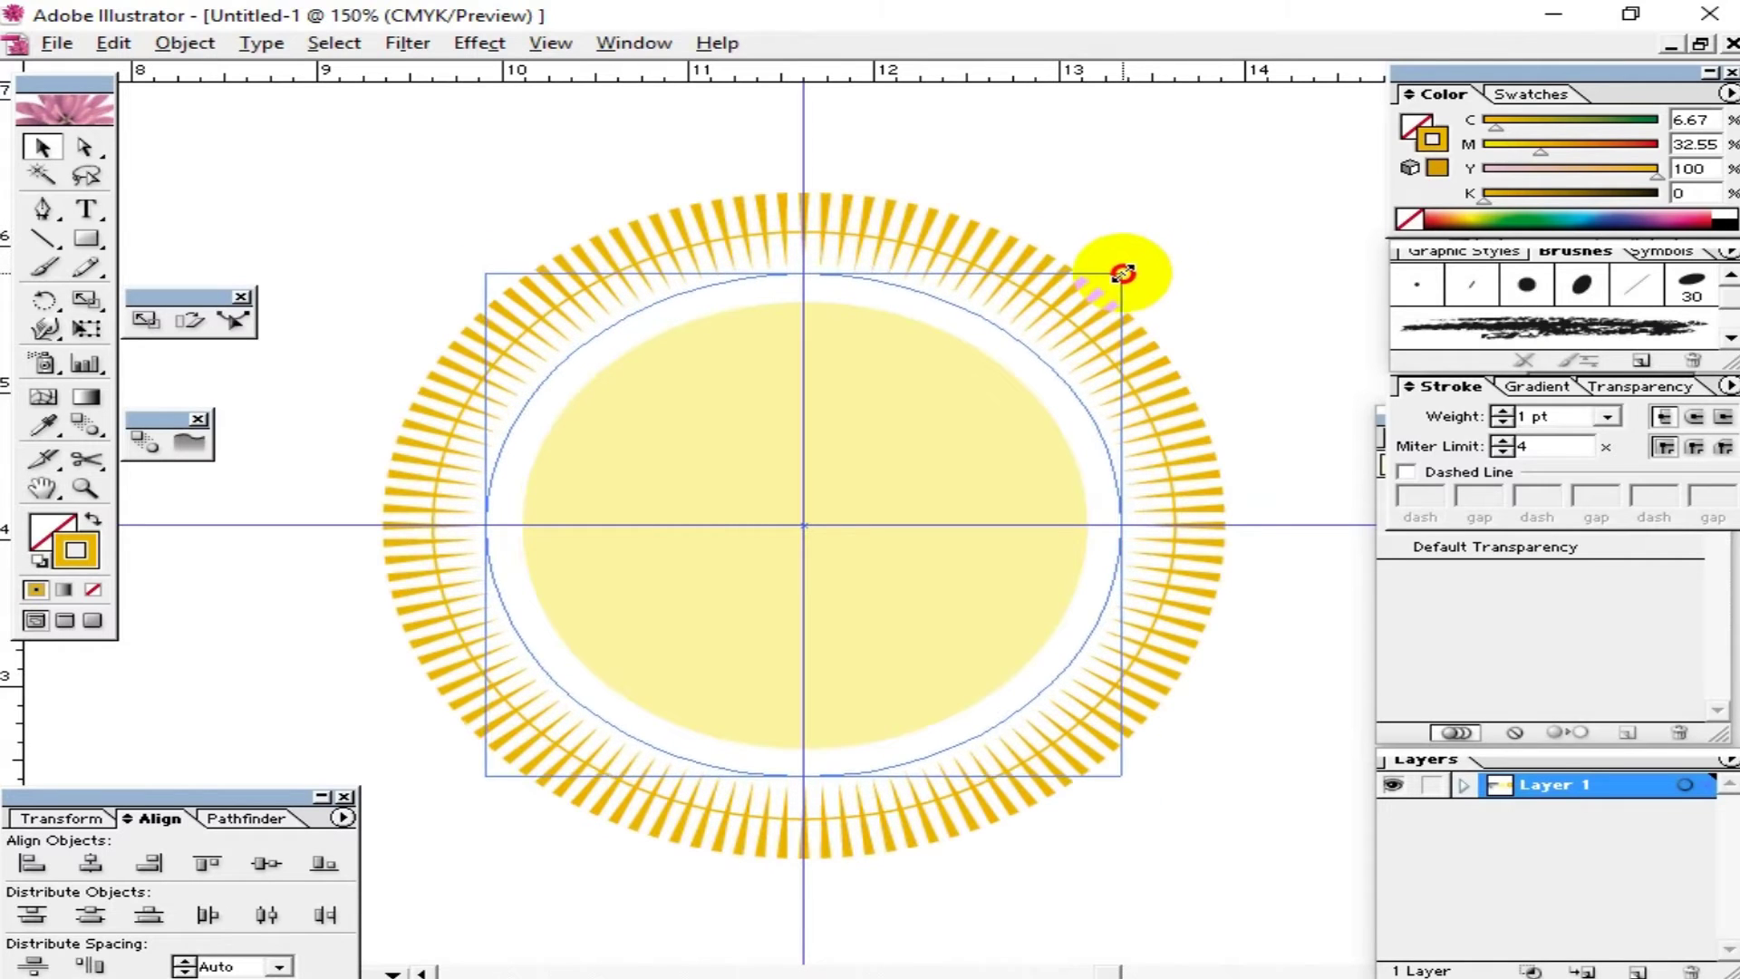
double_click(1538, 424)
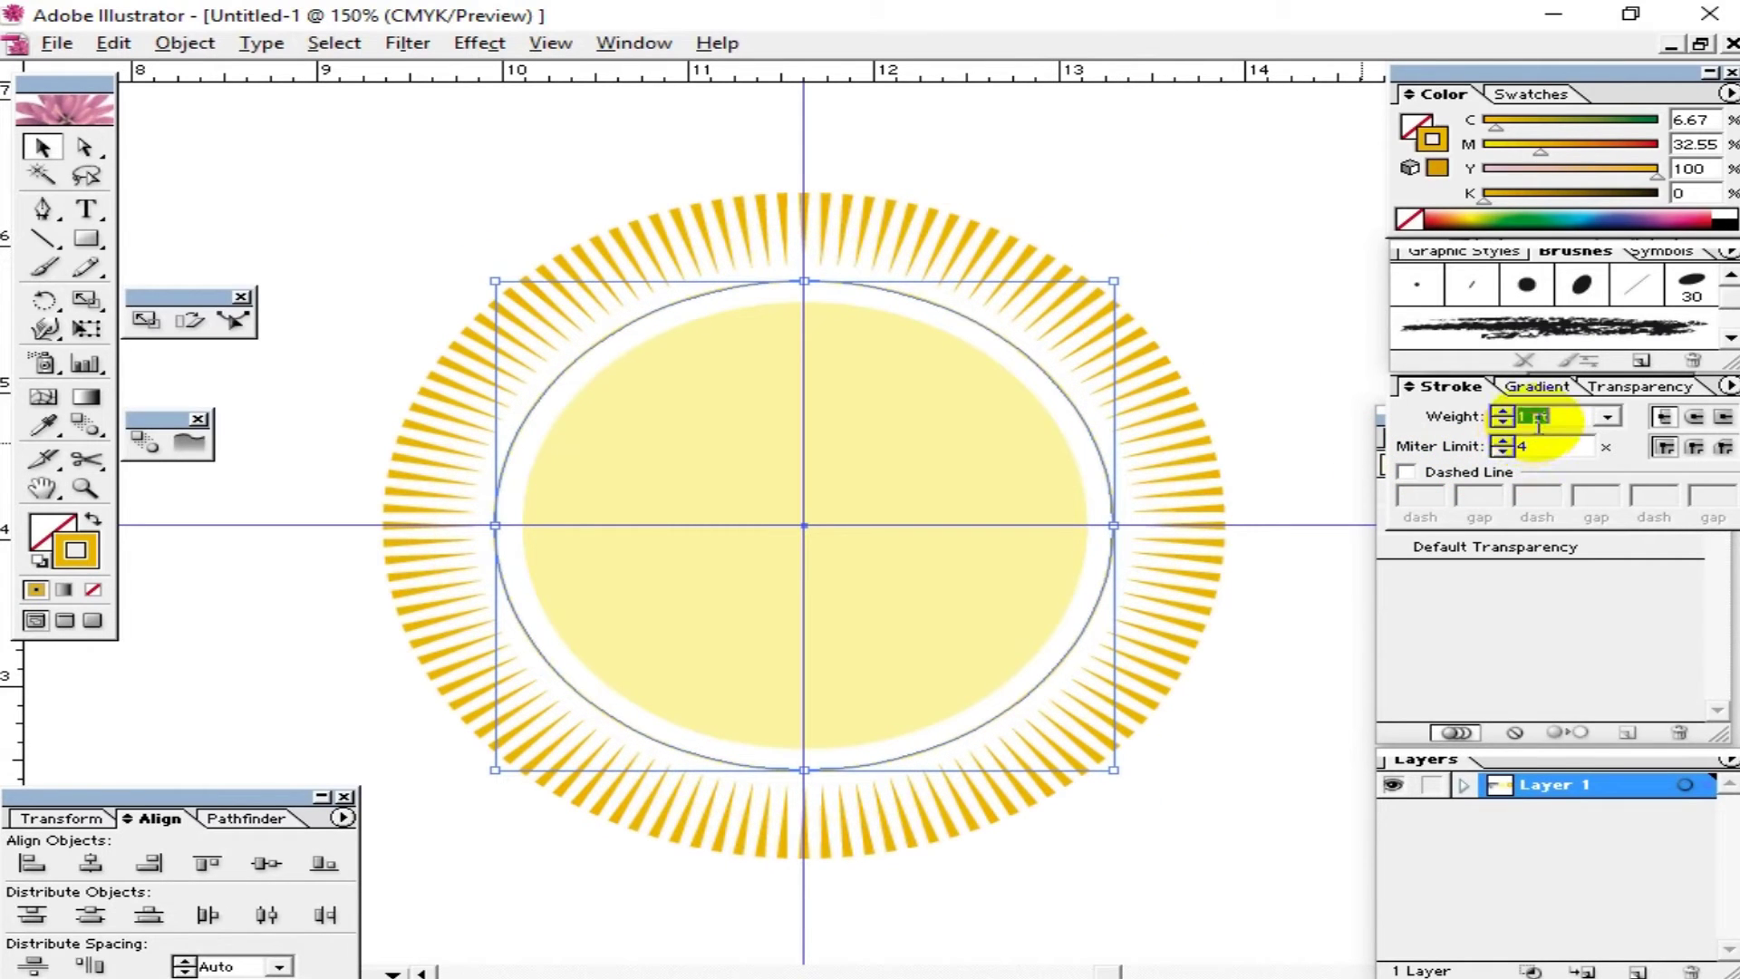
key("Up")
key("Up")
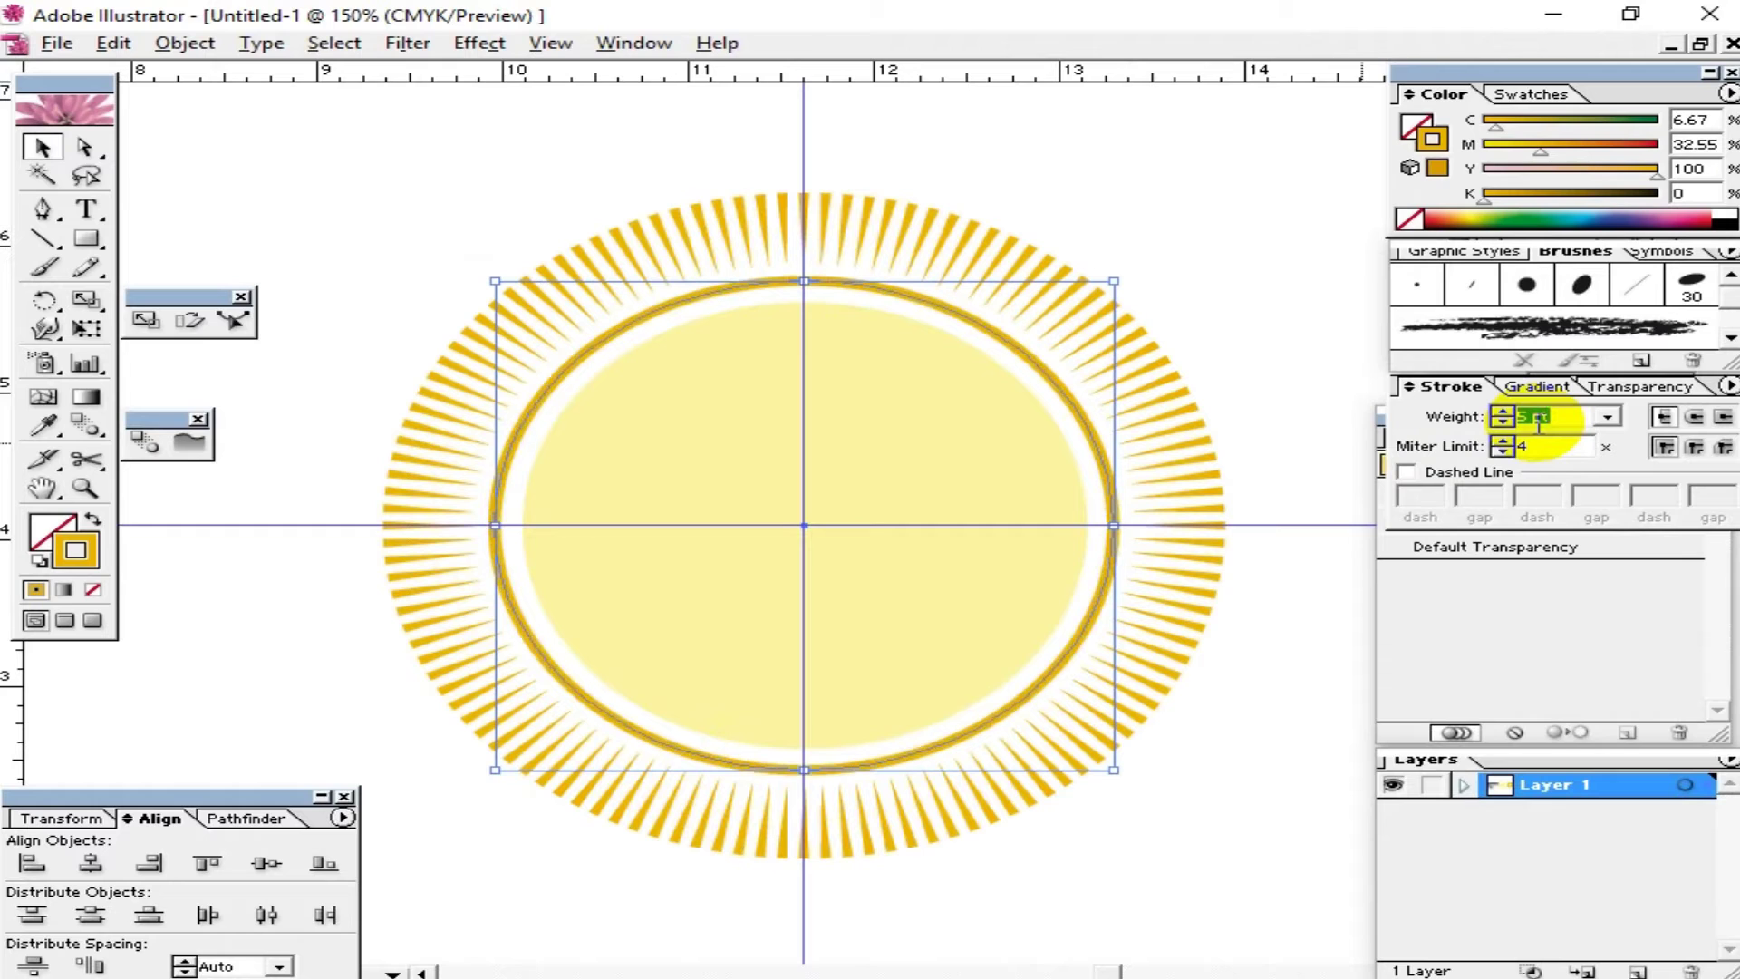
left_click(1287, 362)
mouse_move(1254, 420)
left_mouse_down()
mouse_move(1249, 365)
mouse_move(1165, 338)
left_mouse_up()
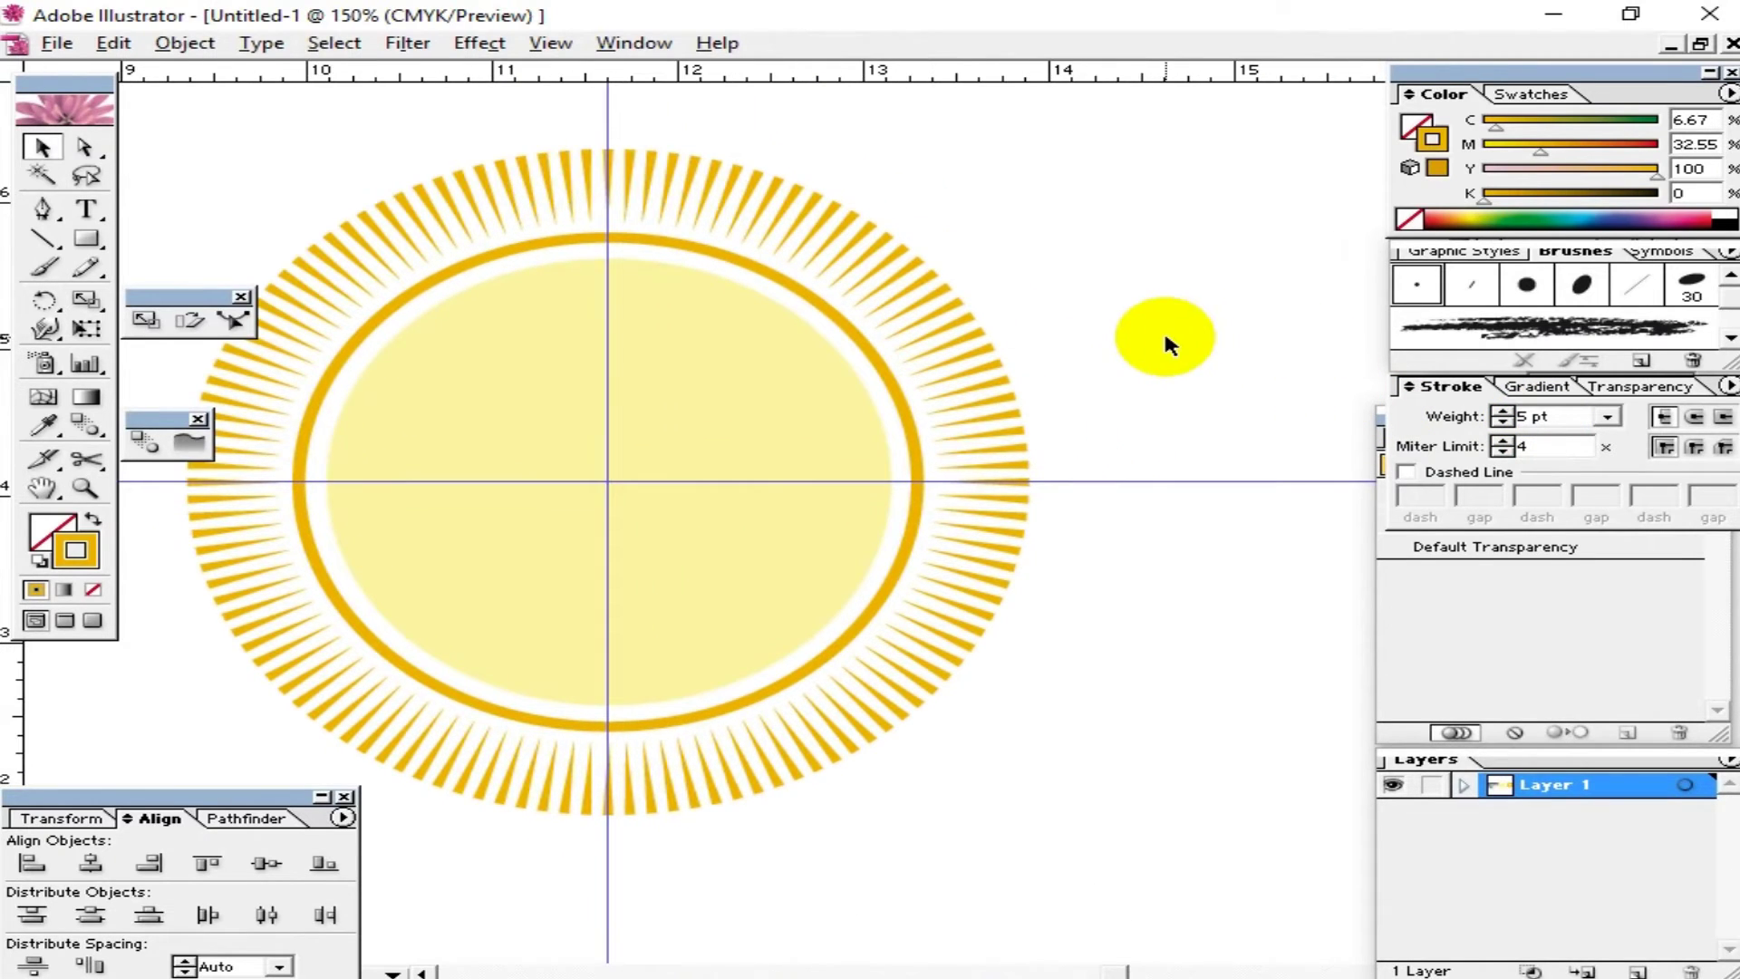
key("ctrl+minus")
key("ctrl+minus")
key("ctrl+minus")
mouse_move(1150, 517)
left_mouse_down()
mouse_move(1027, 466)
mouse_move(961, 544)
left_mouse_up()
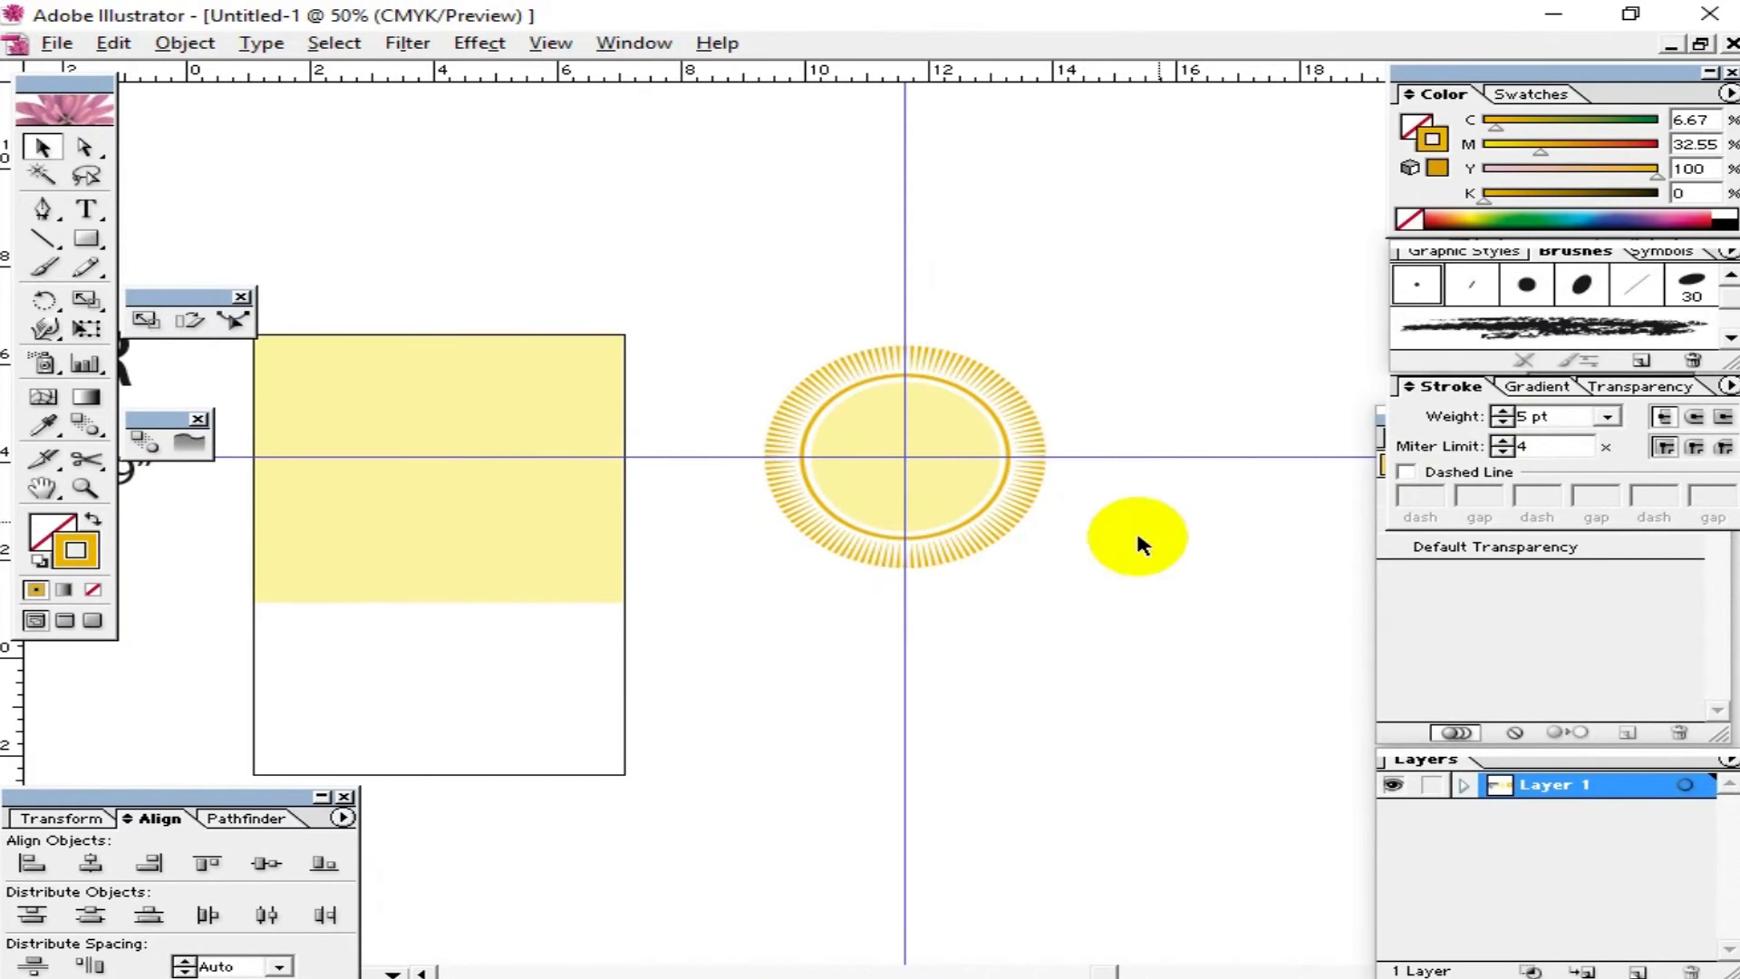
left_click(820, 543)
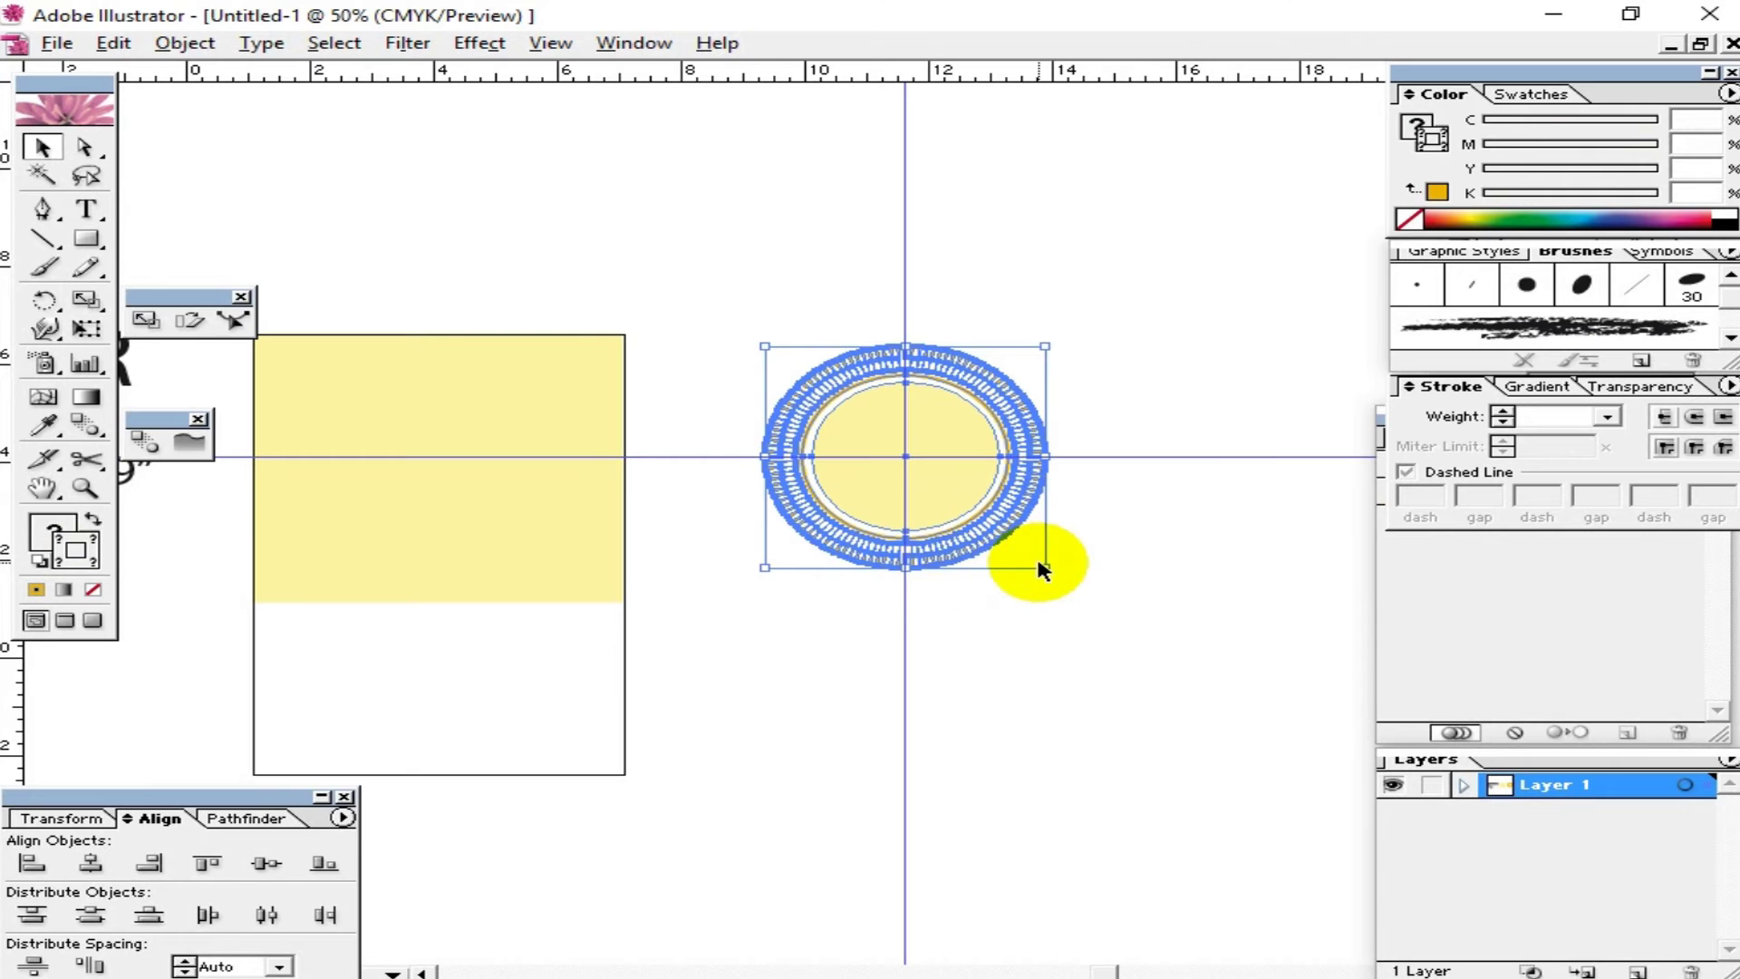
Step: Select the grouped rays around the sun and delete them
key("ctrl+plus")
key("ctrl+plus")
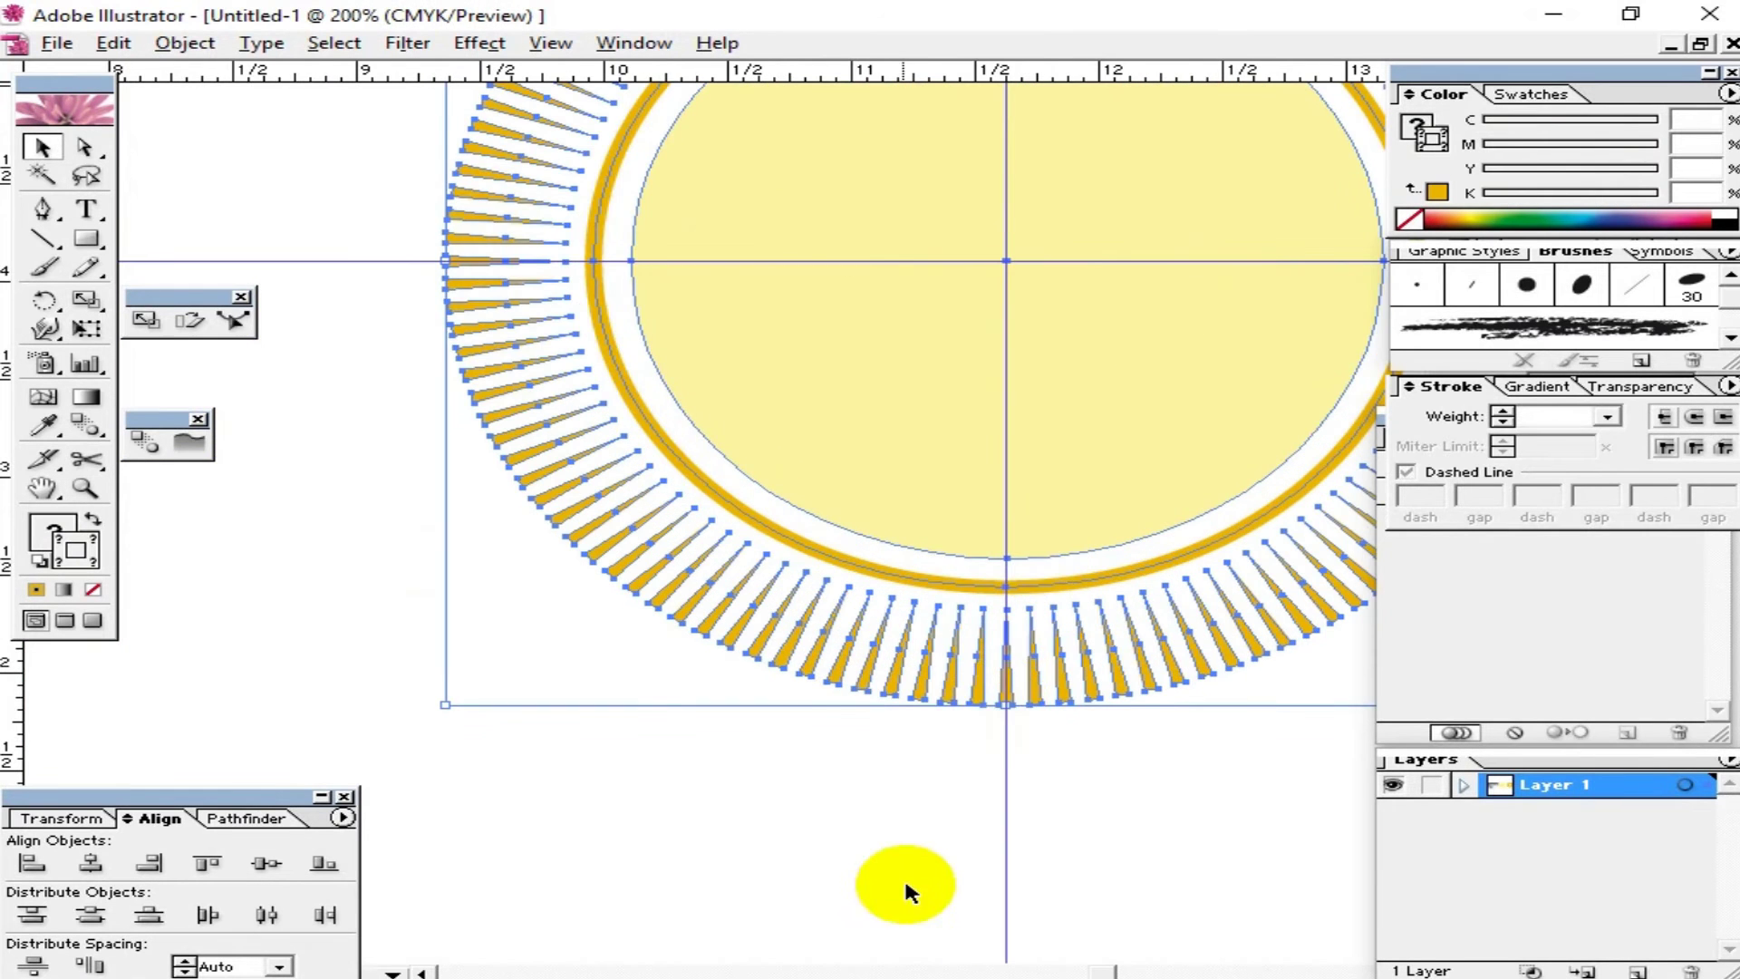
left_click(904, 879)
mouse_move(1017, 715)
left_mouse_down()
mouse_move(769, 683)
mouse_move(854, 613)
mouse_move(905, 625)
left_mouse_up()
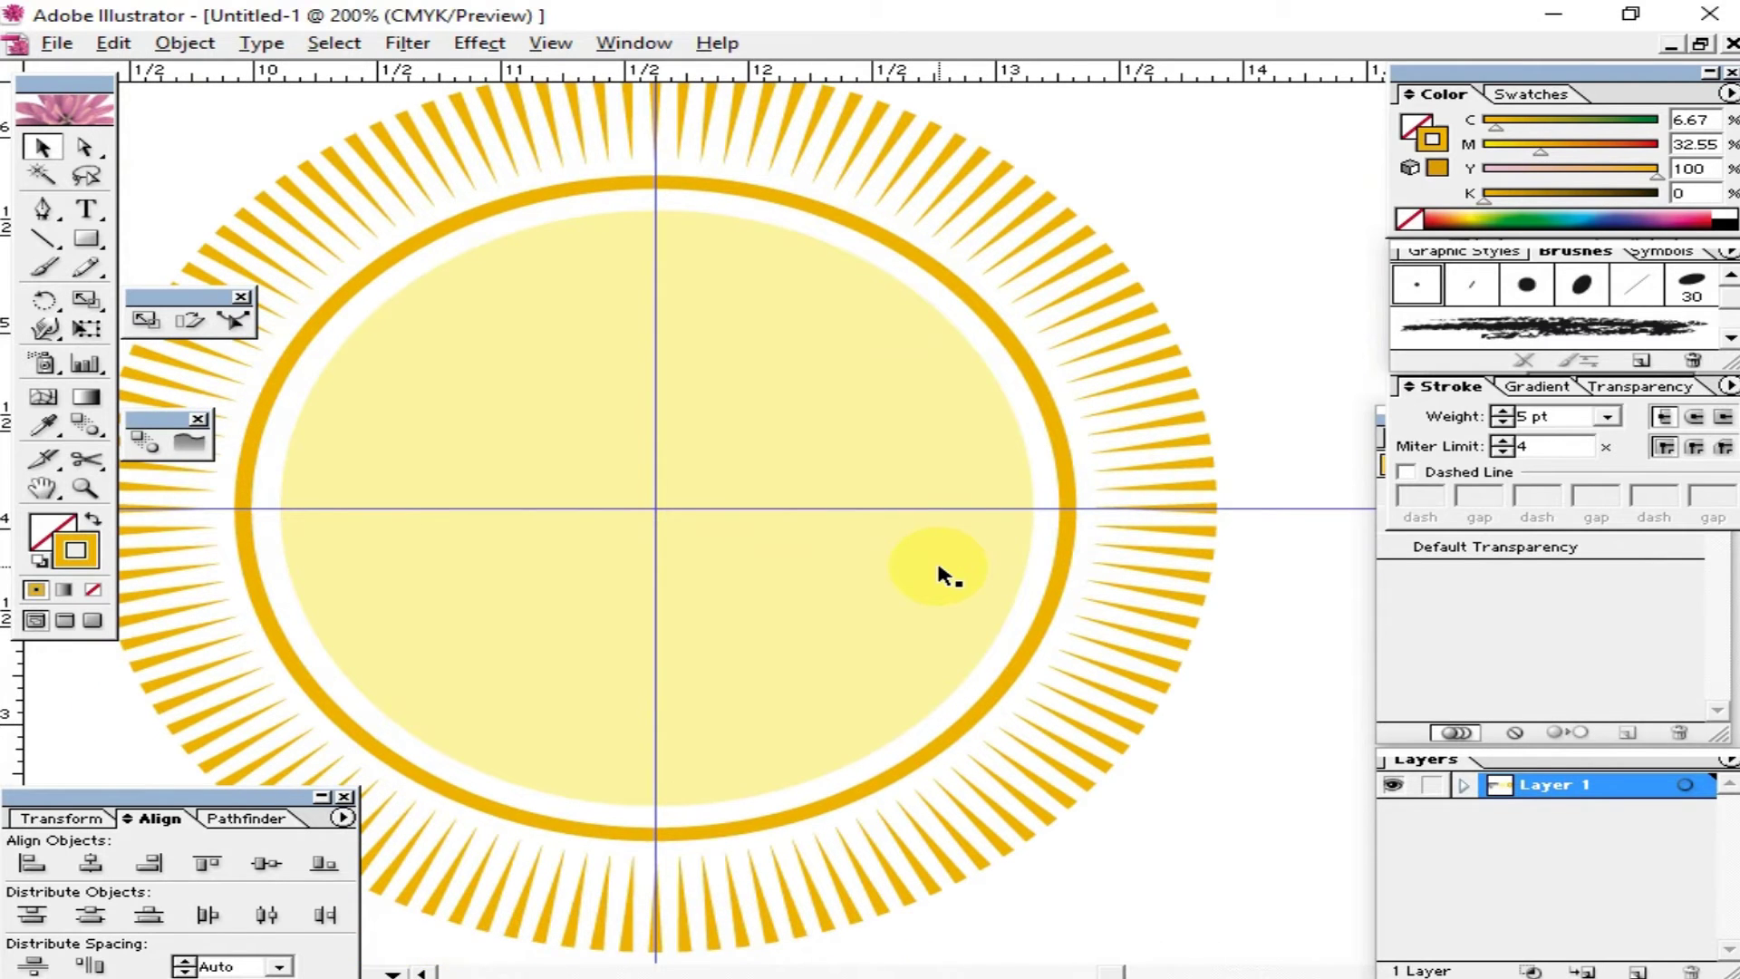
key("ctrl+minus")
left_click_drag(937, 557, 908, 534)
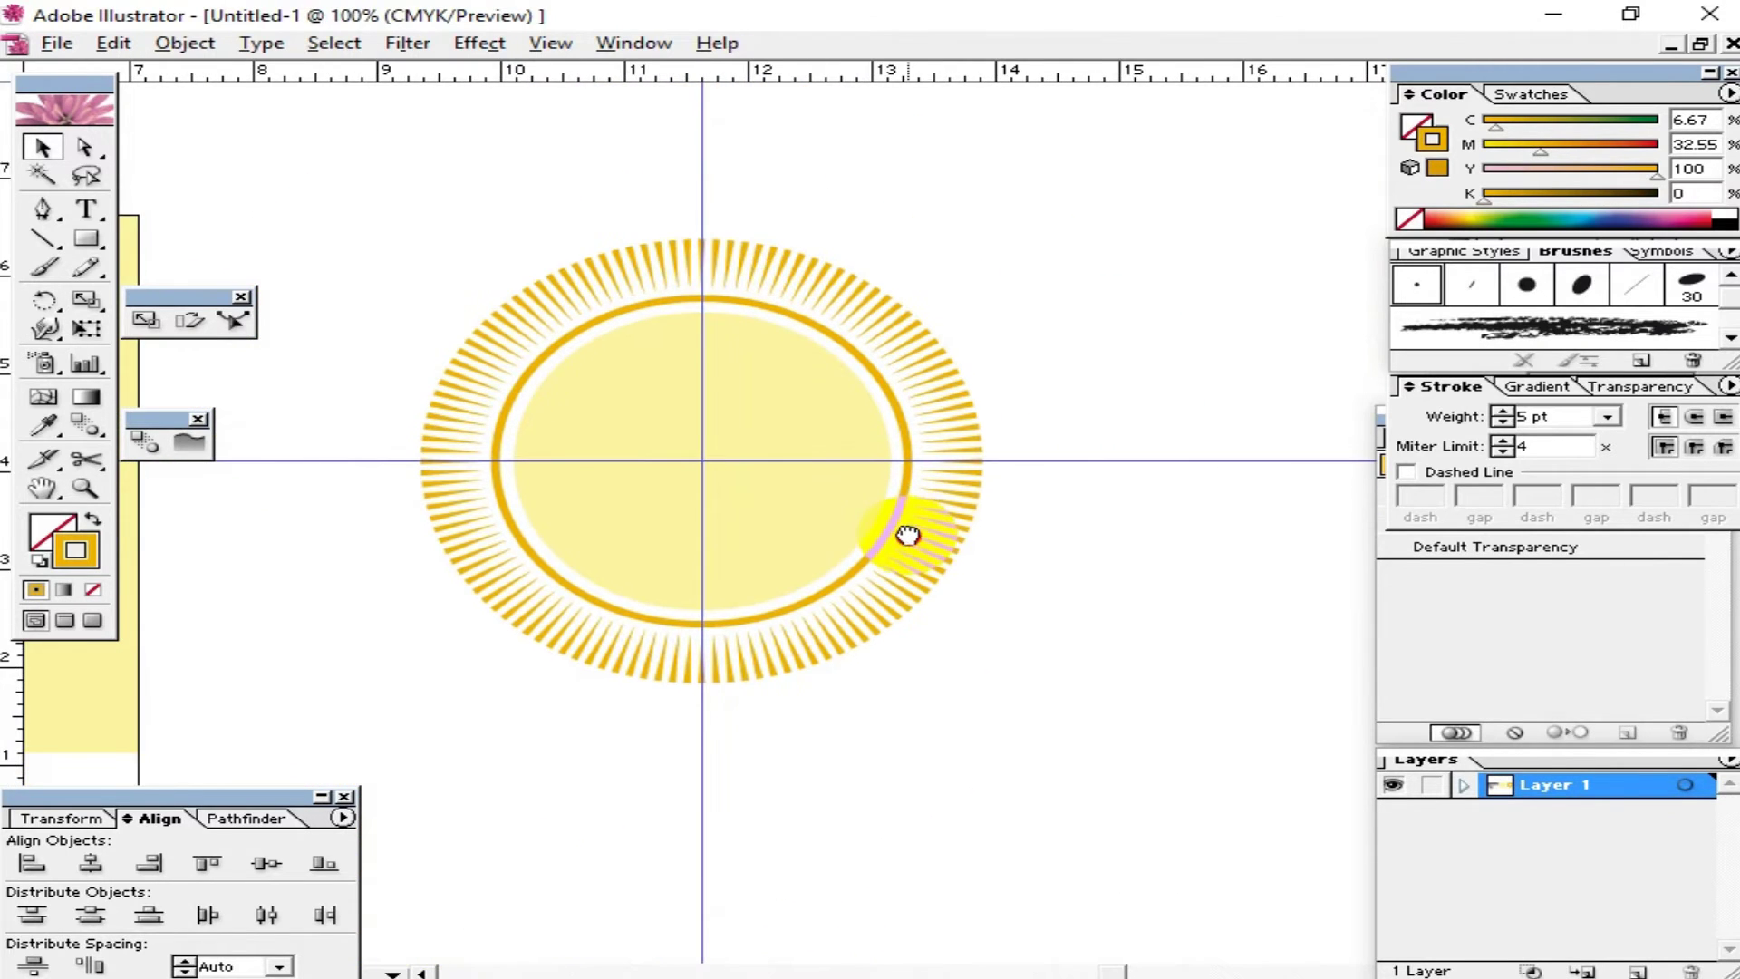
left_click_drag(933, 249, 583, 716)
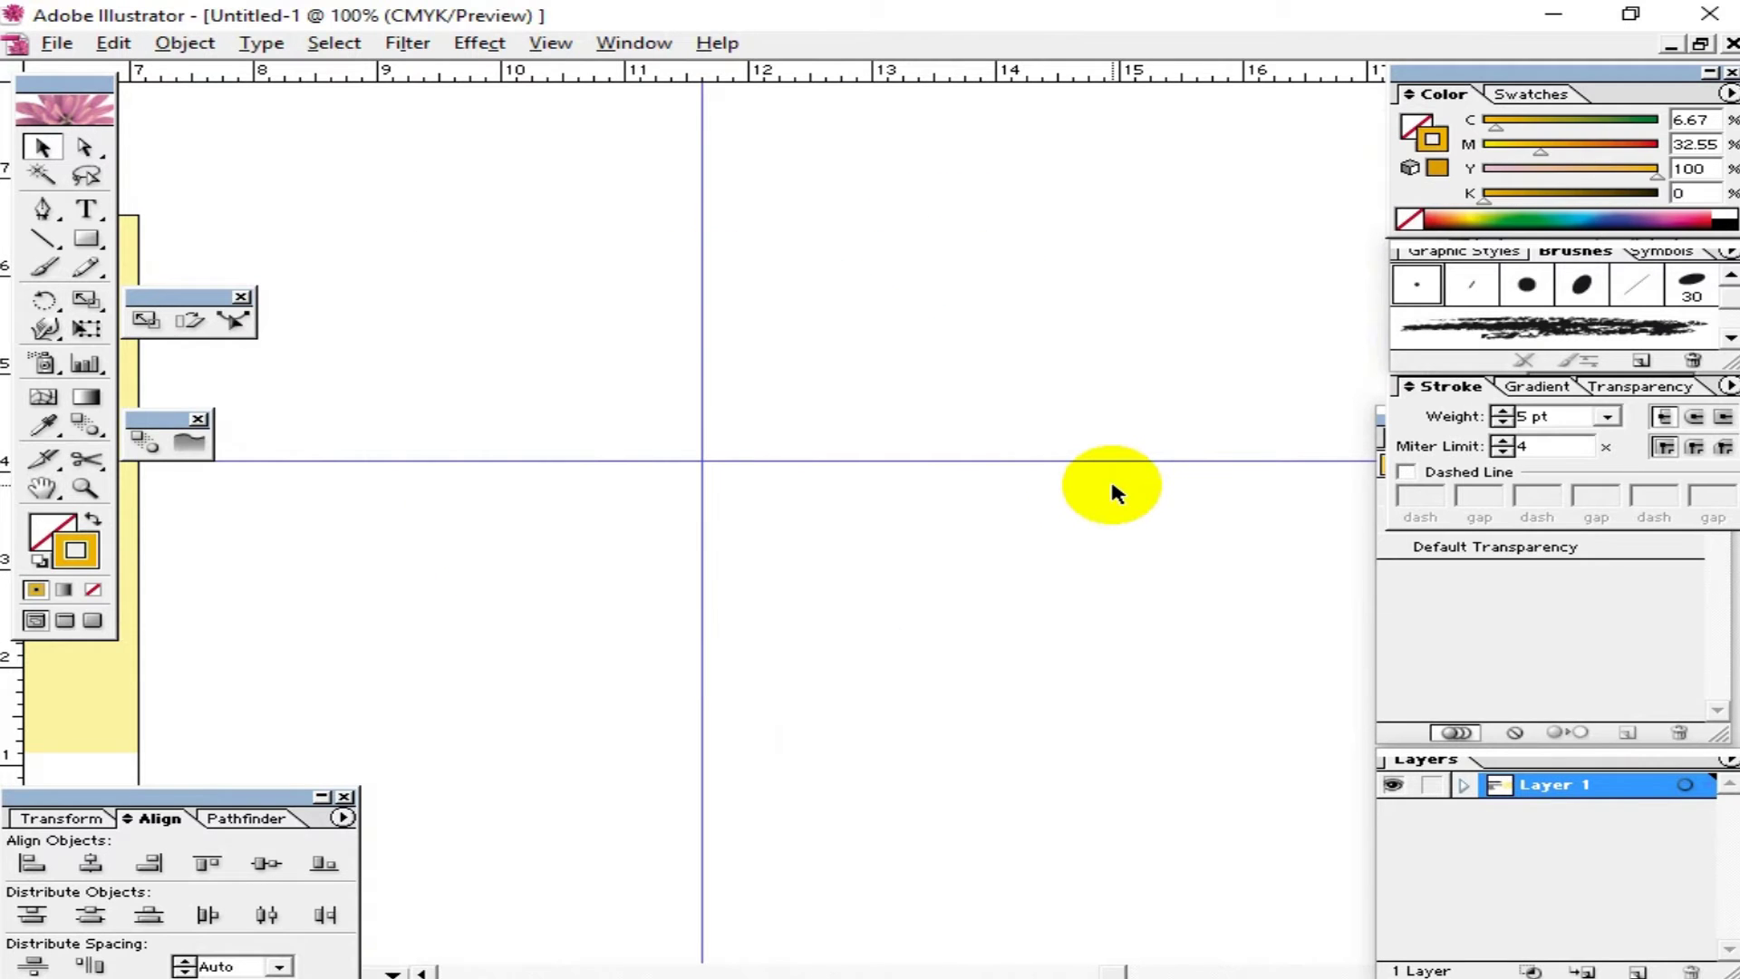
left_click(1180, 513)
key("ctrl+plus")
key("ctrl+plus")
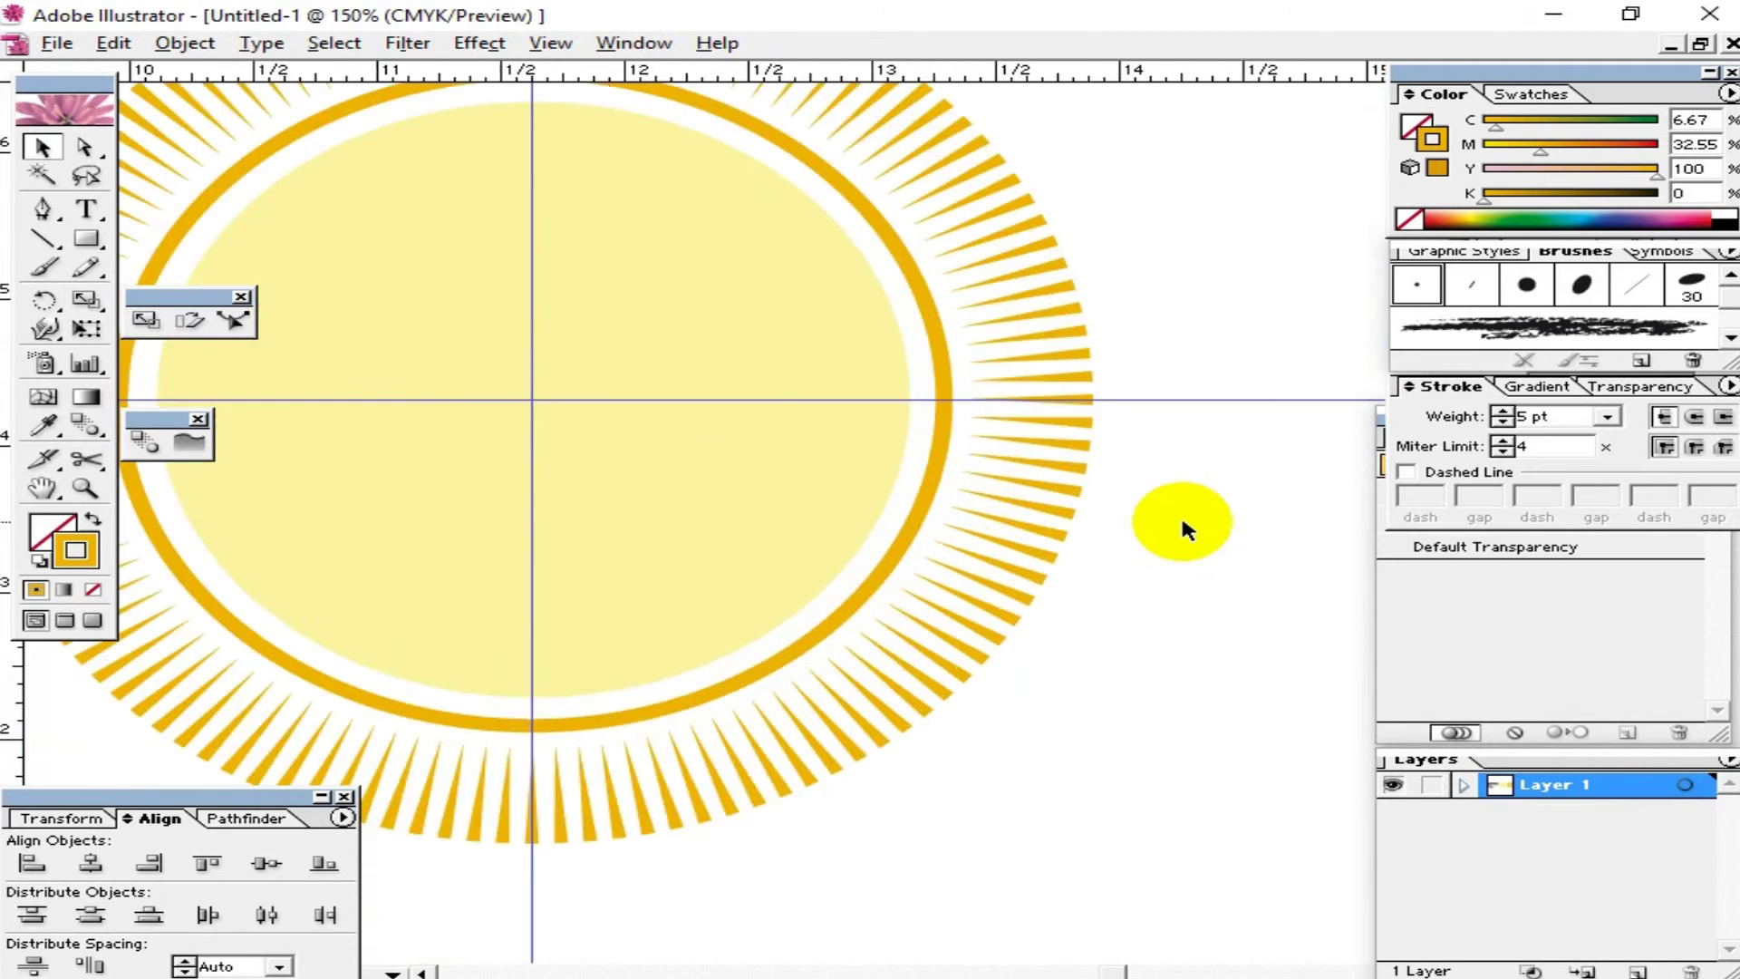
mouse_move(1018, 446)
left_mouse_down()
mouse_move(1110, 650)
mouse_move(1212, 667)
left_mouse_up()
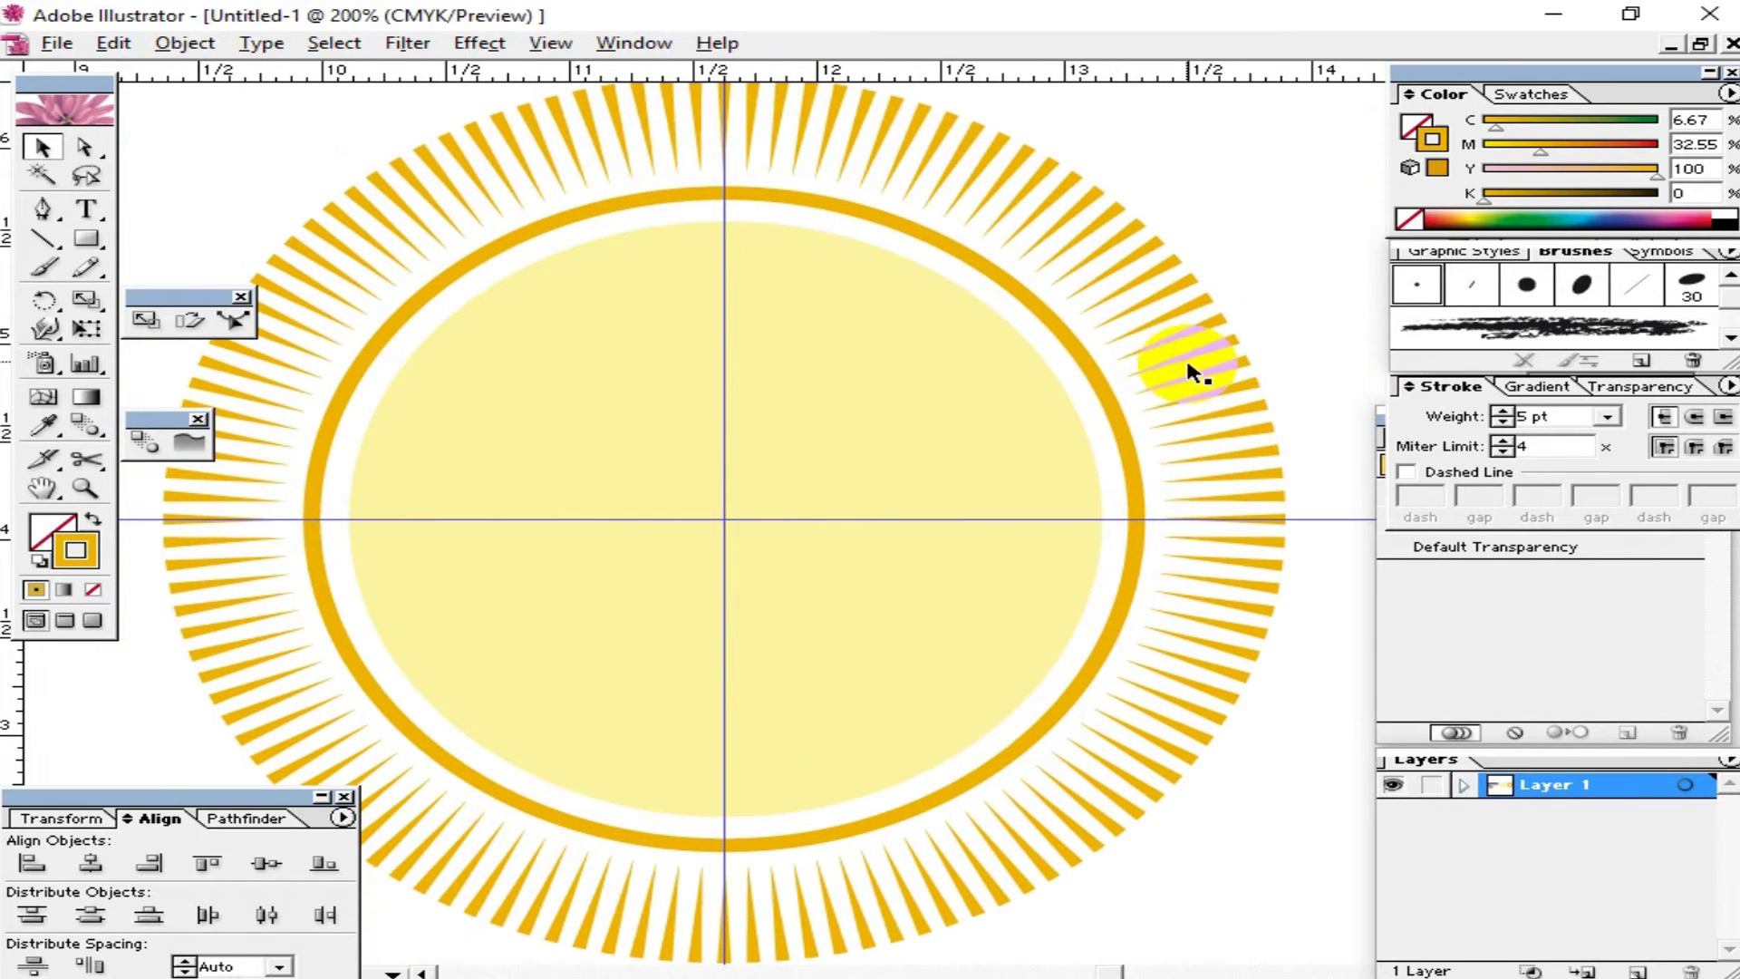
left_click(1170, 338)
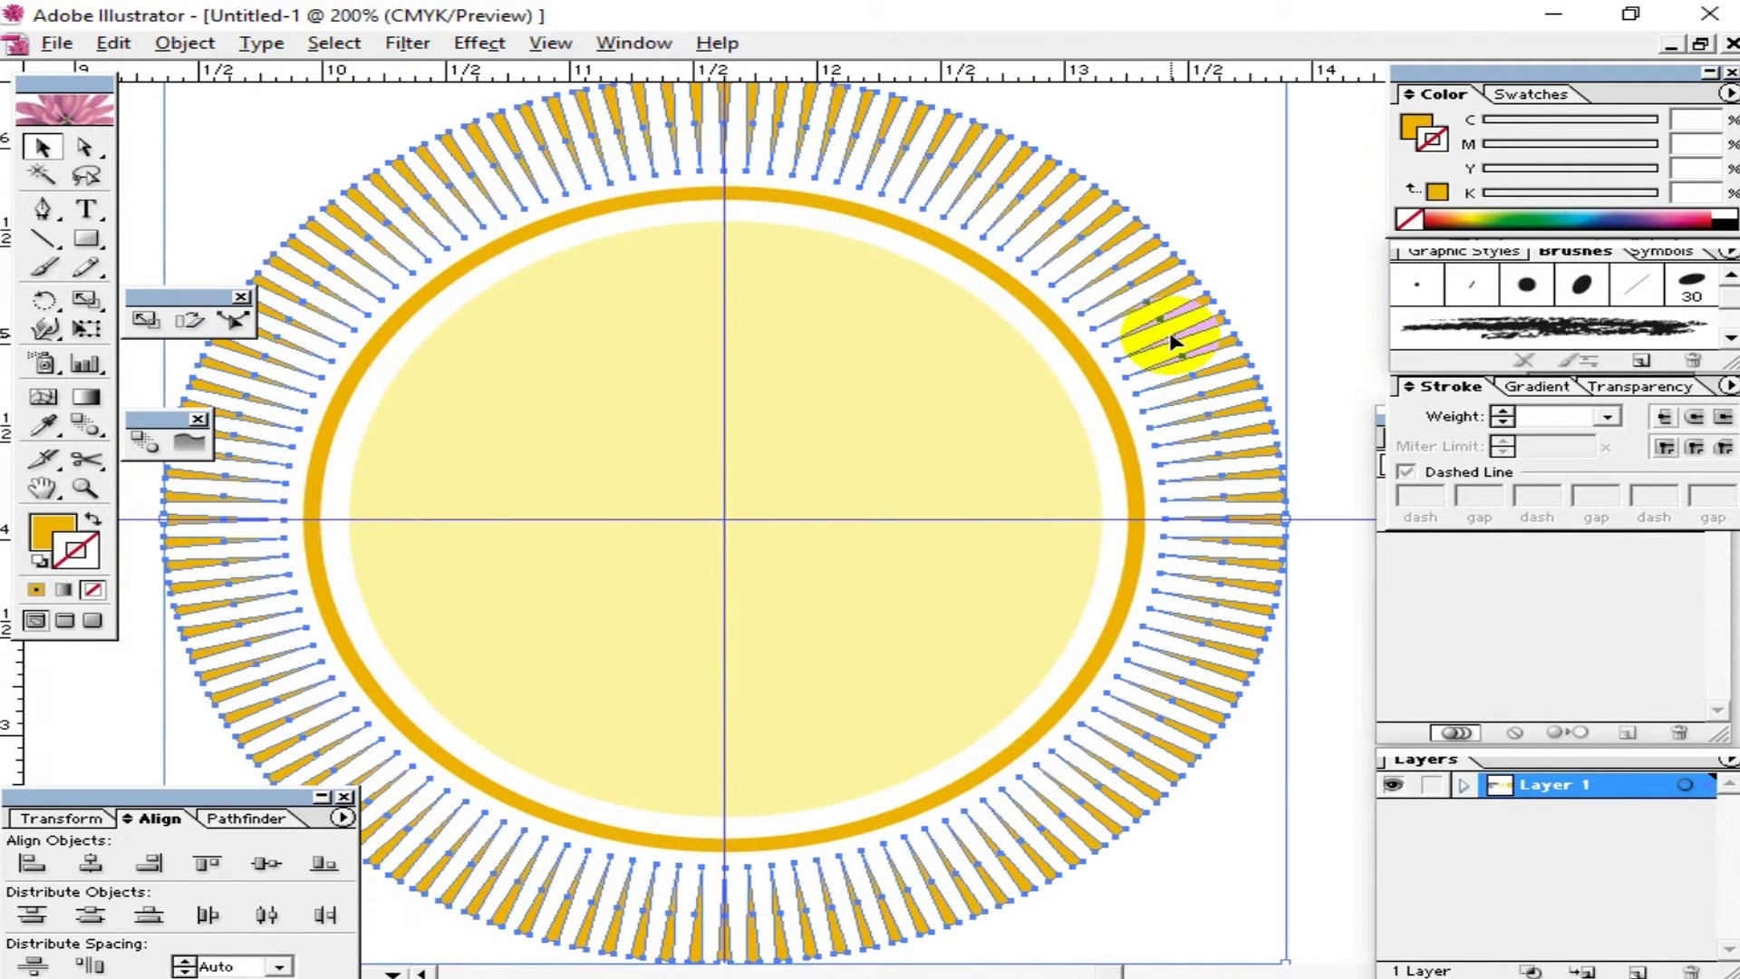
key("Delete")
scroll(1084, 245, "up", 2)
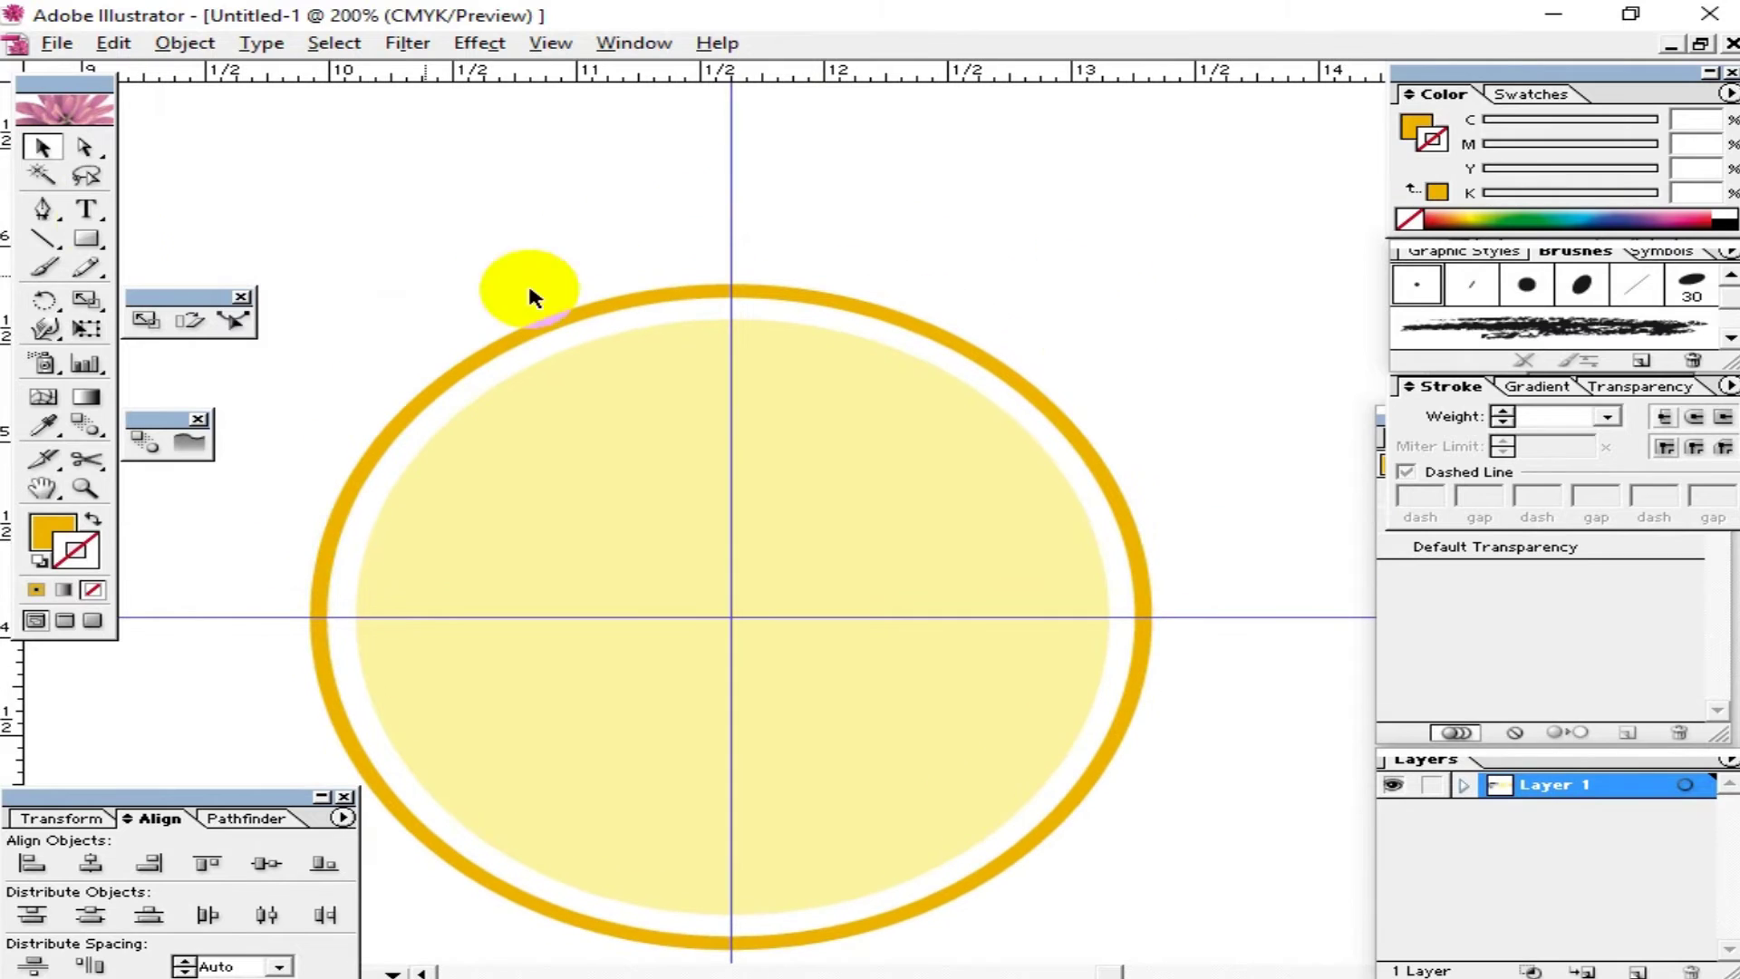
left_click(87, 238)
Step: Draw a small tapered ray, centre it on the vertical guide, and set the rotation pivot at the circle centre
left_click_drag(776, 175, 801, 253)
left_click(86, 147)
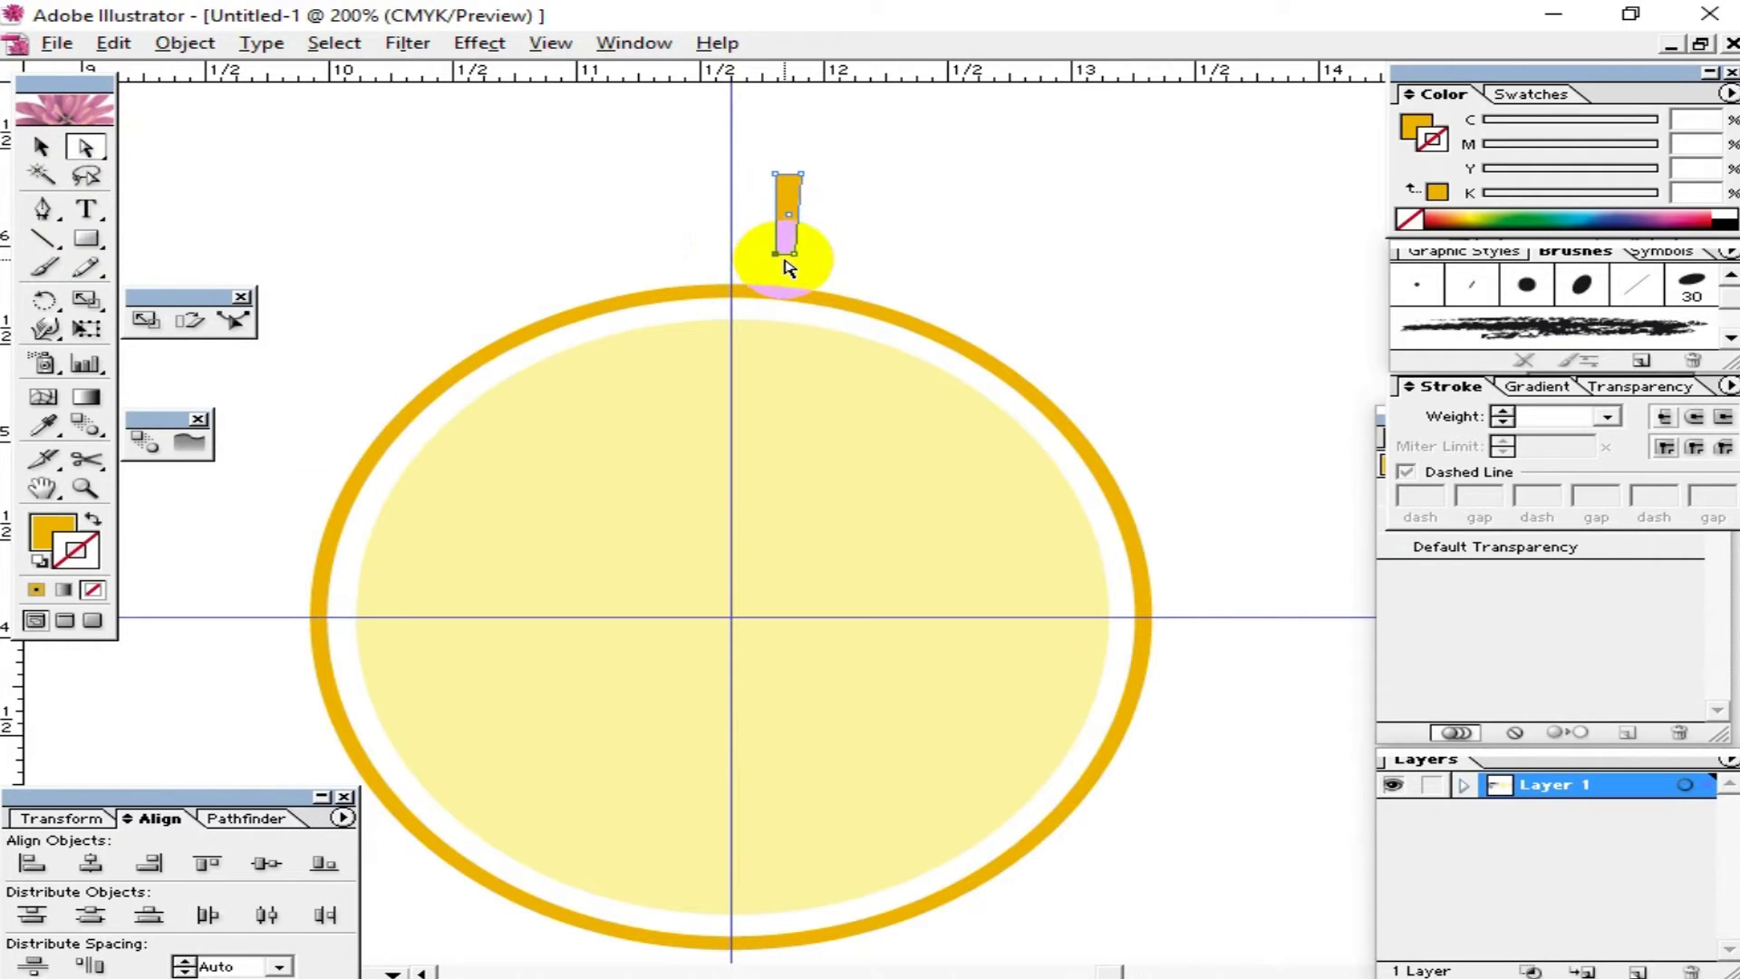
left_click(931, 226)
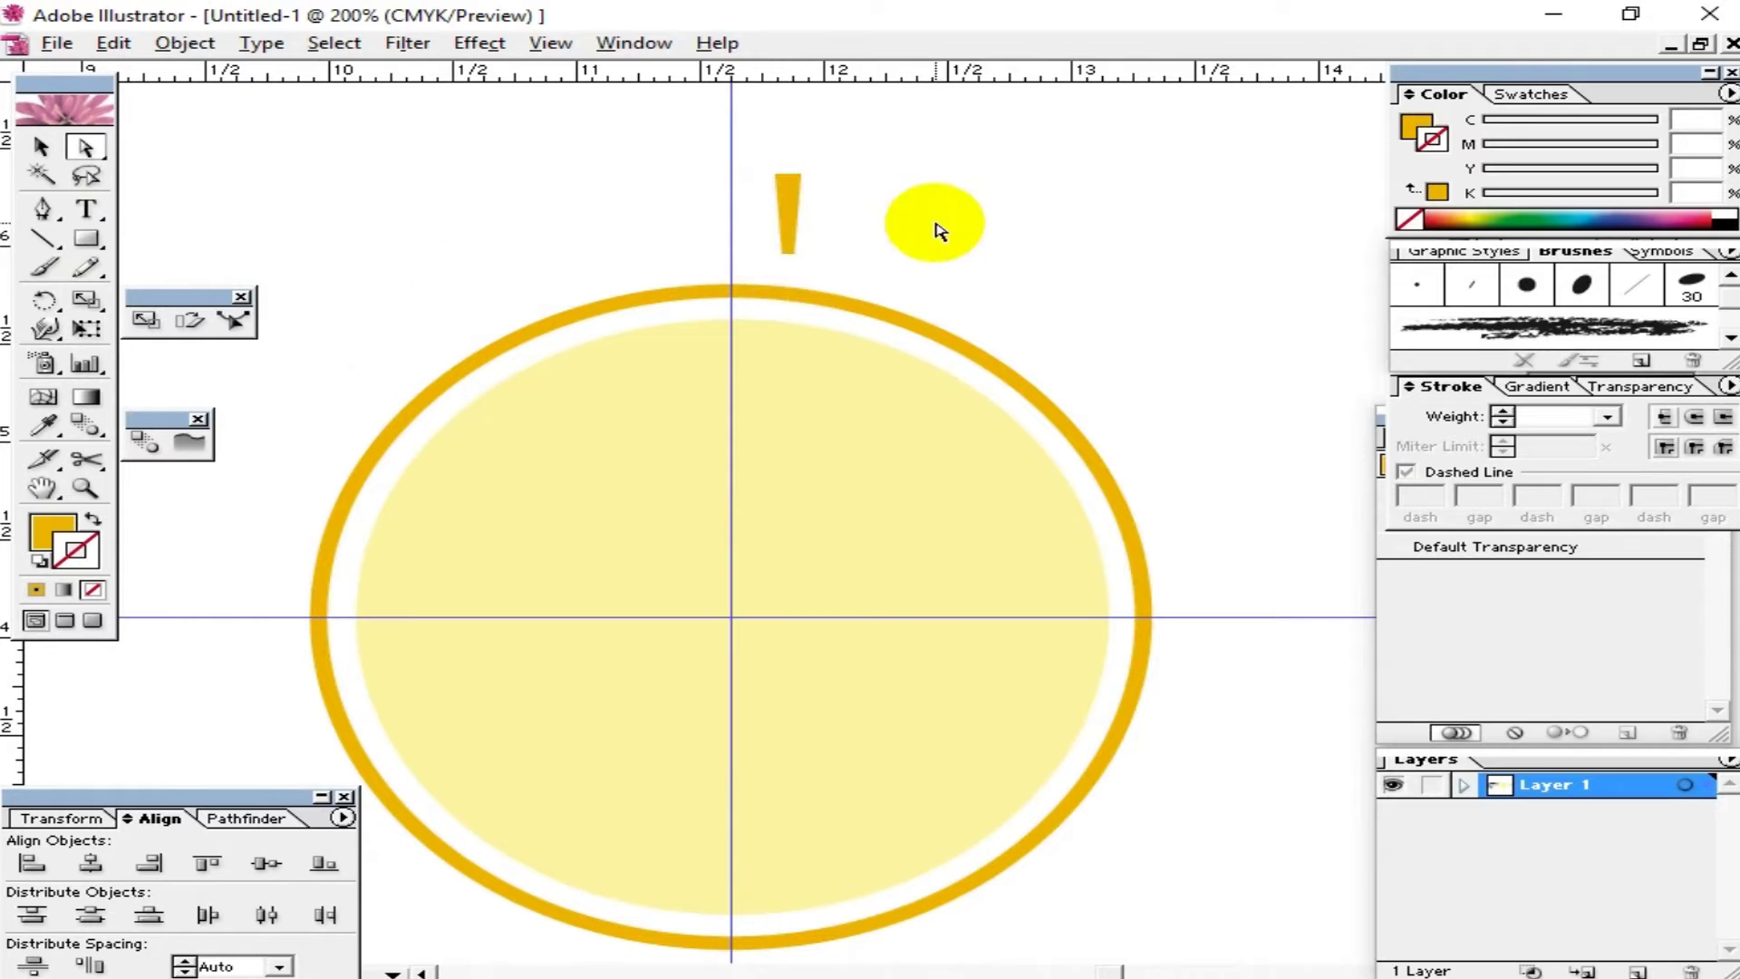
left_click(42, 147)
left_click(788, 210)
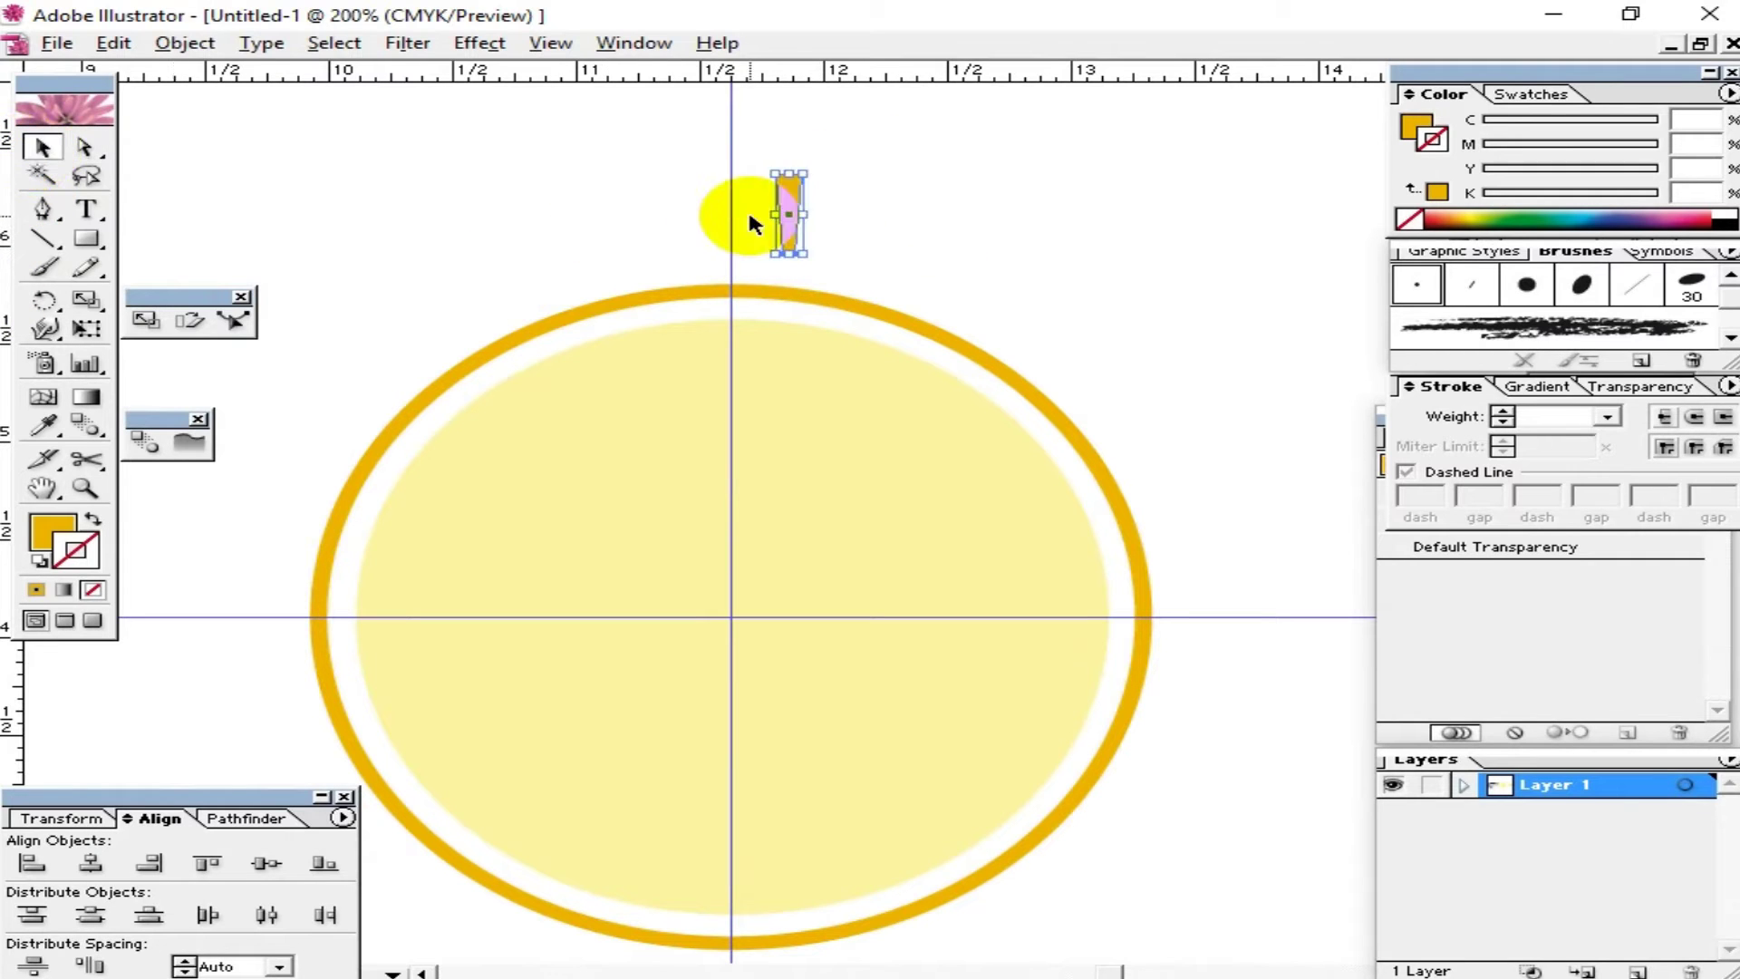
left_click_drag(791, 220, 732, 225)
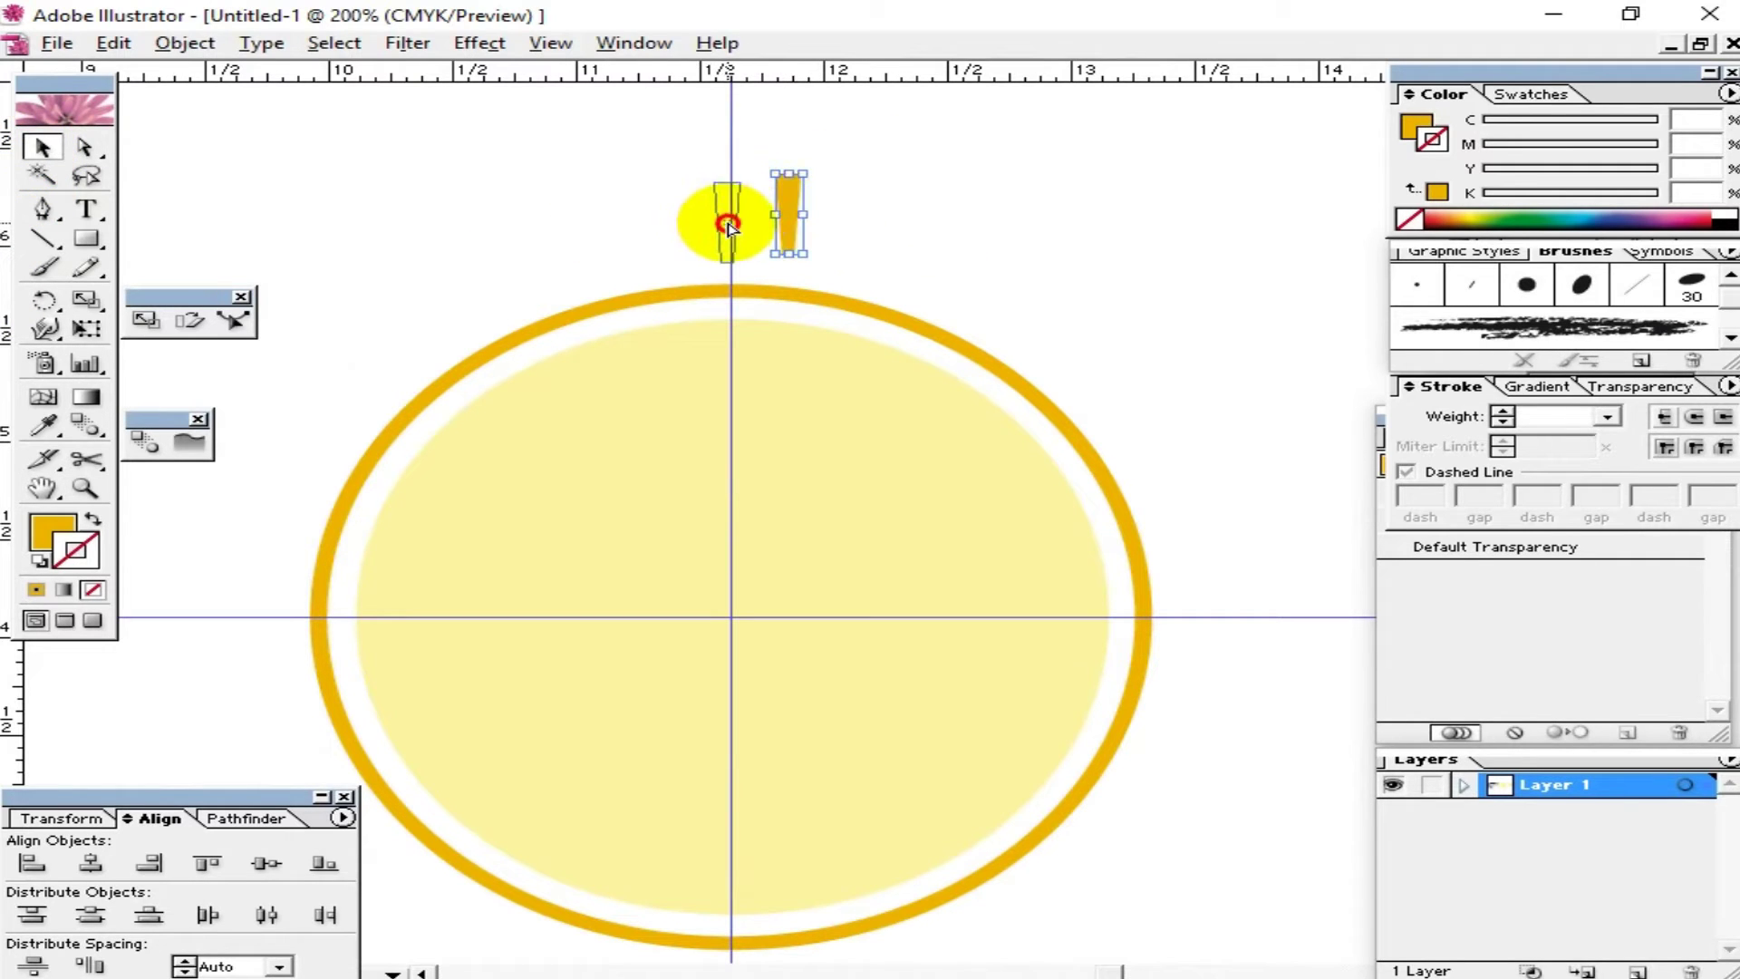
left_click_drag(732, 225, 722, 190)
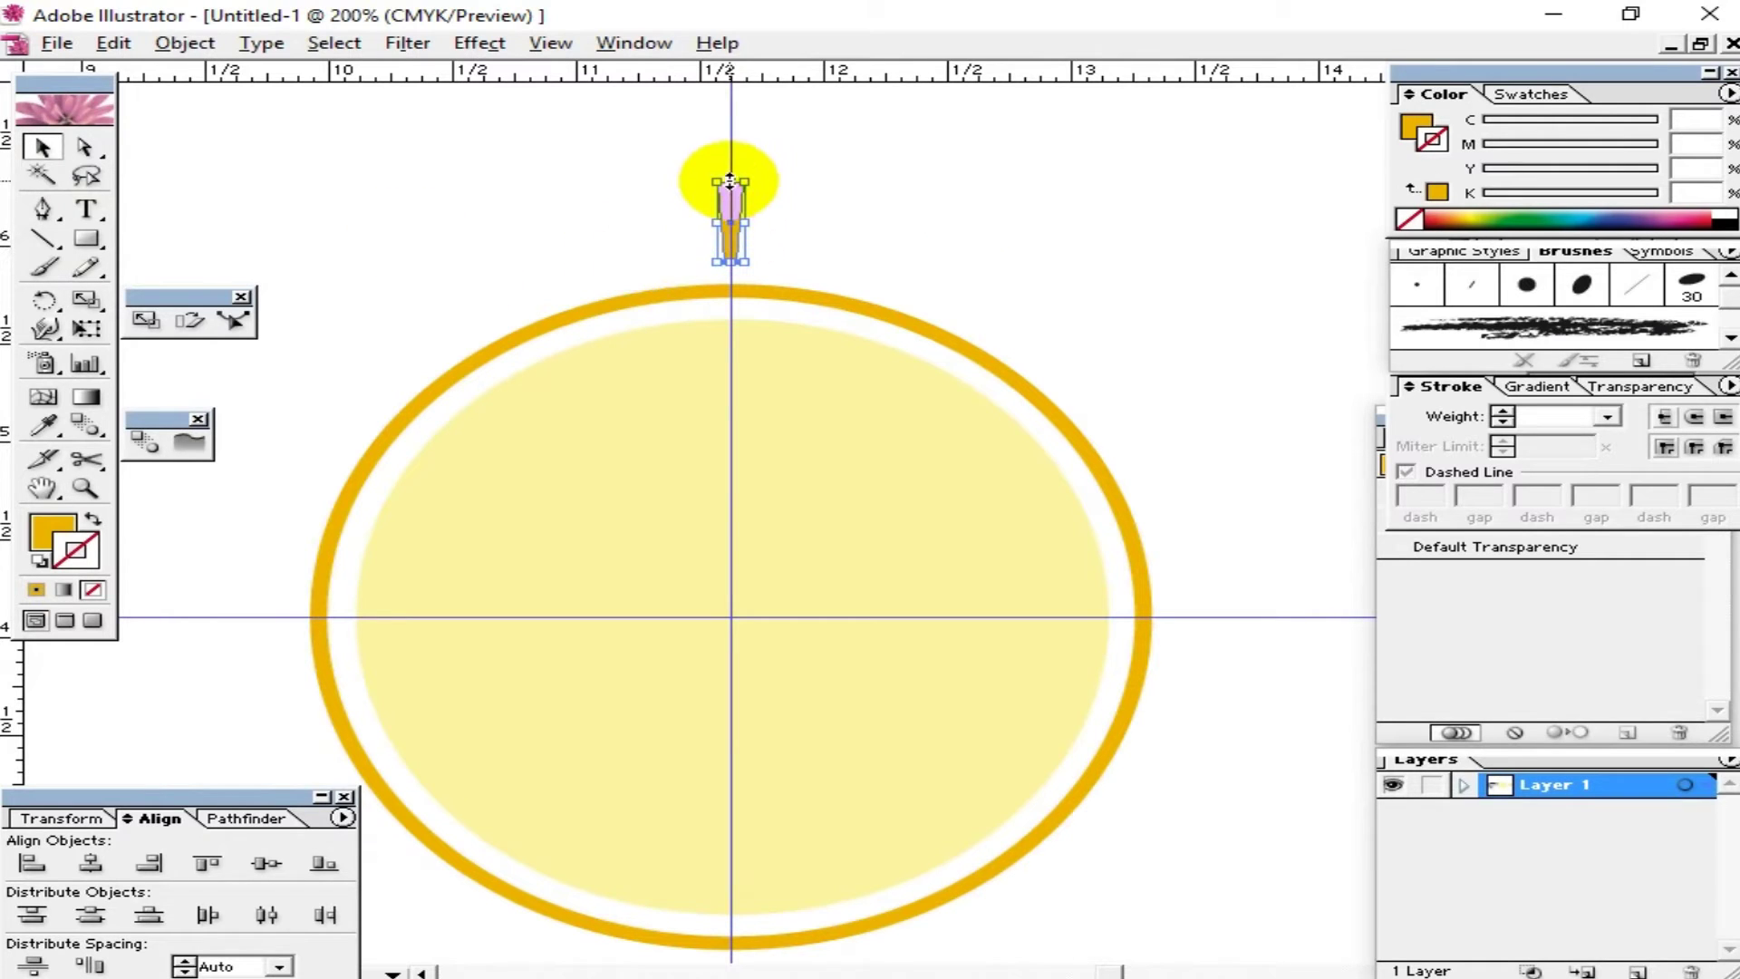
left_click(45, 299)
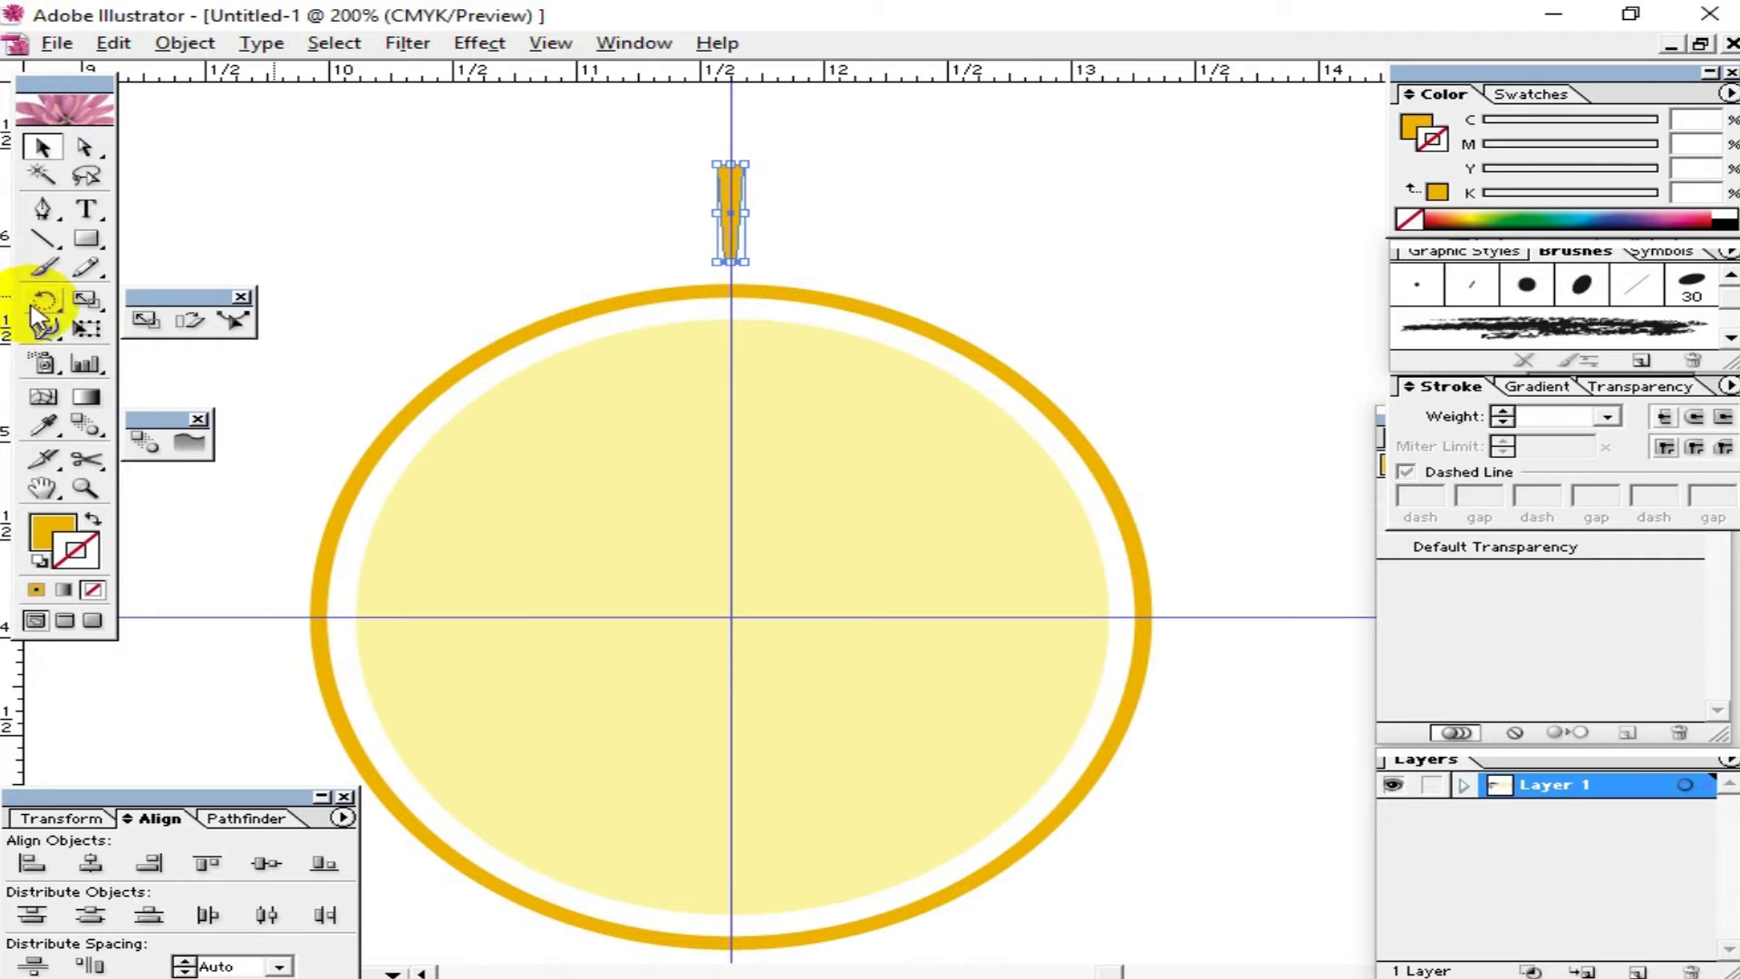
left_click(731, 617, "alt")
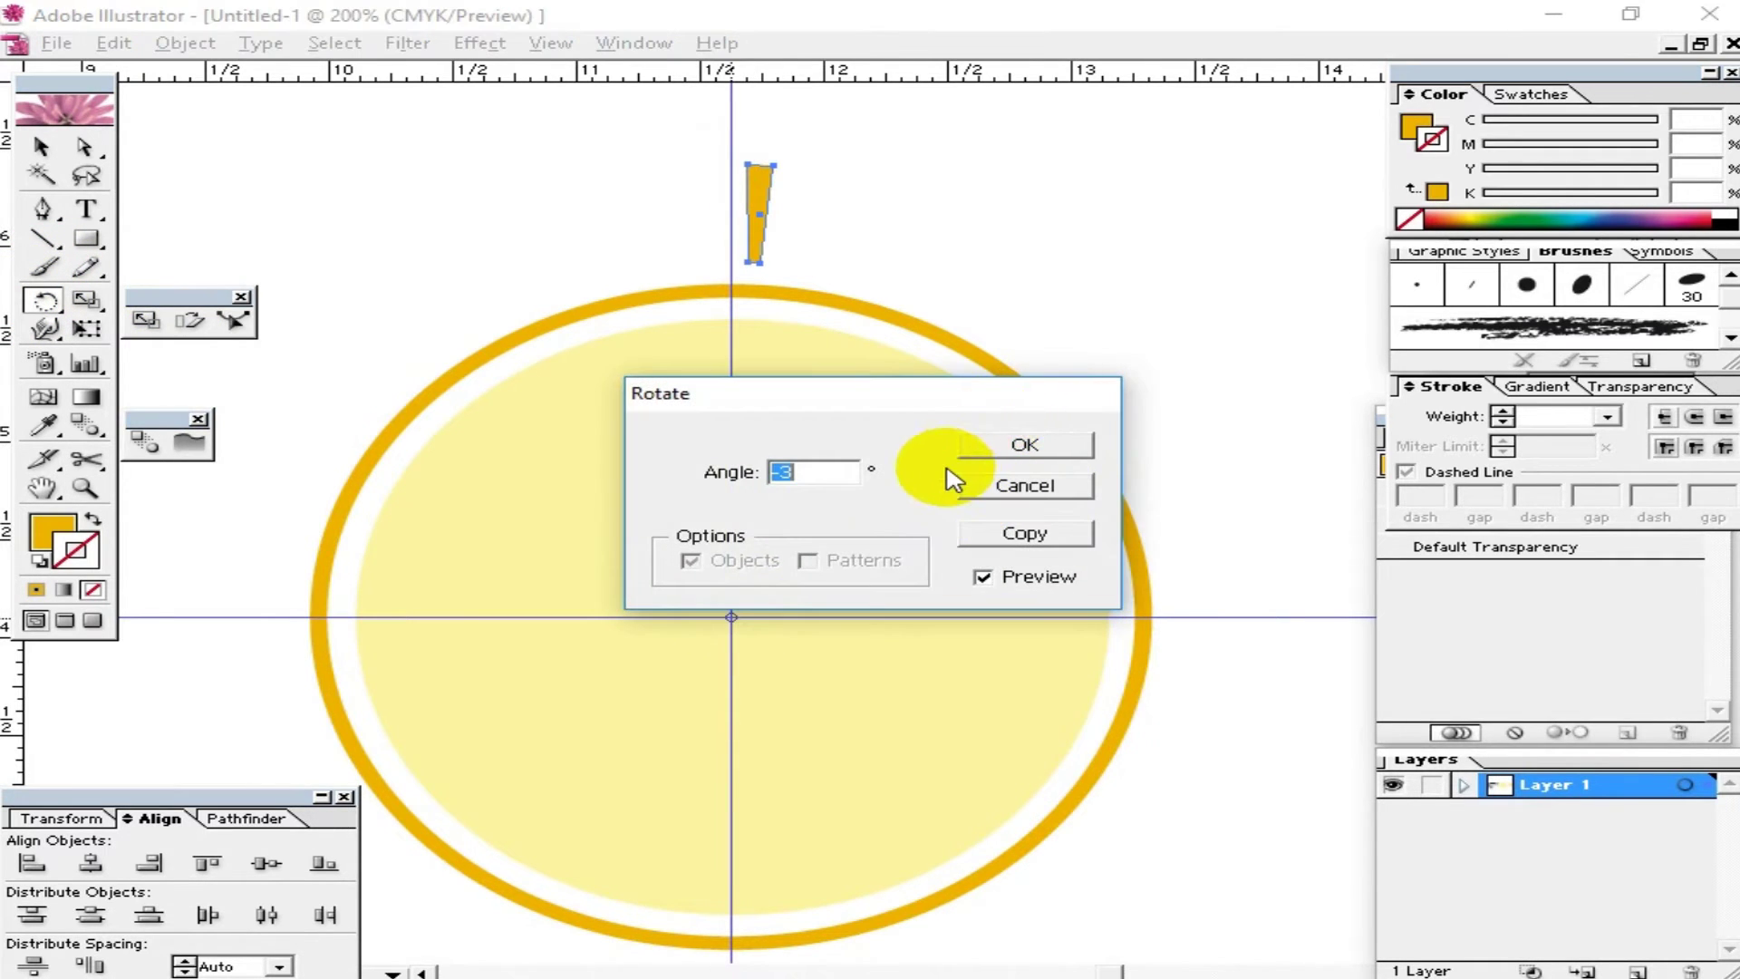
Step: Make a -6° rotated copy of the ray around the circle's centre
left_click(1042, 537)
key("ctrl+z")
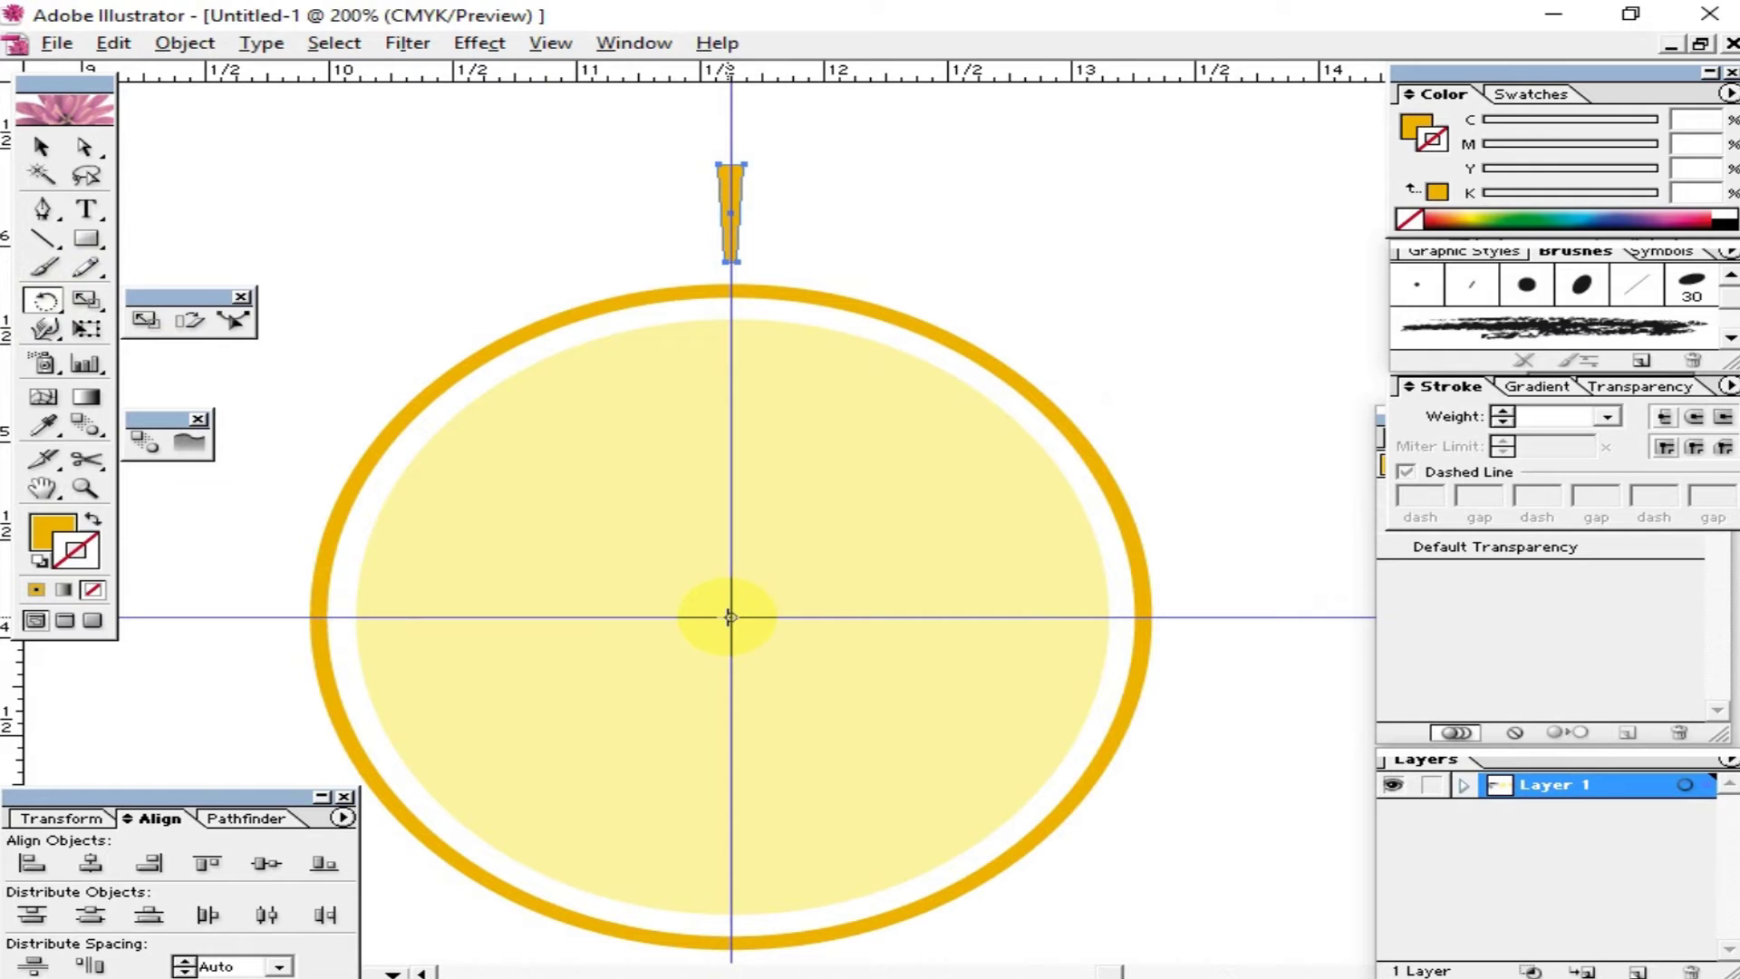
left_click(732, 617, "alt")
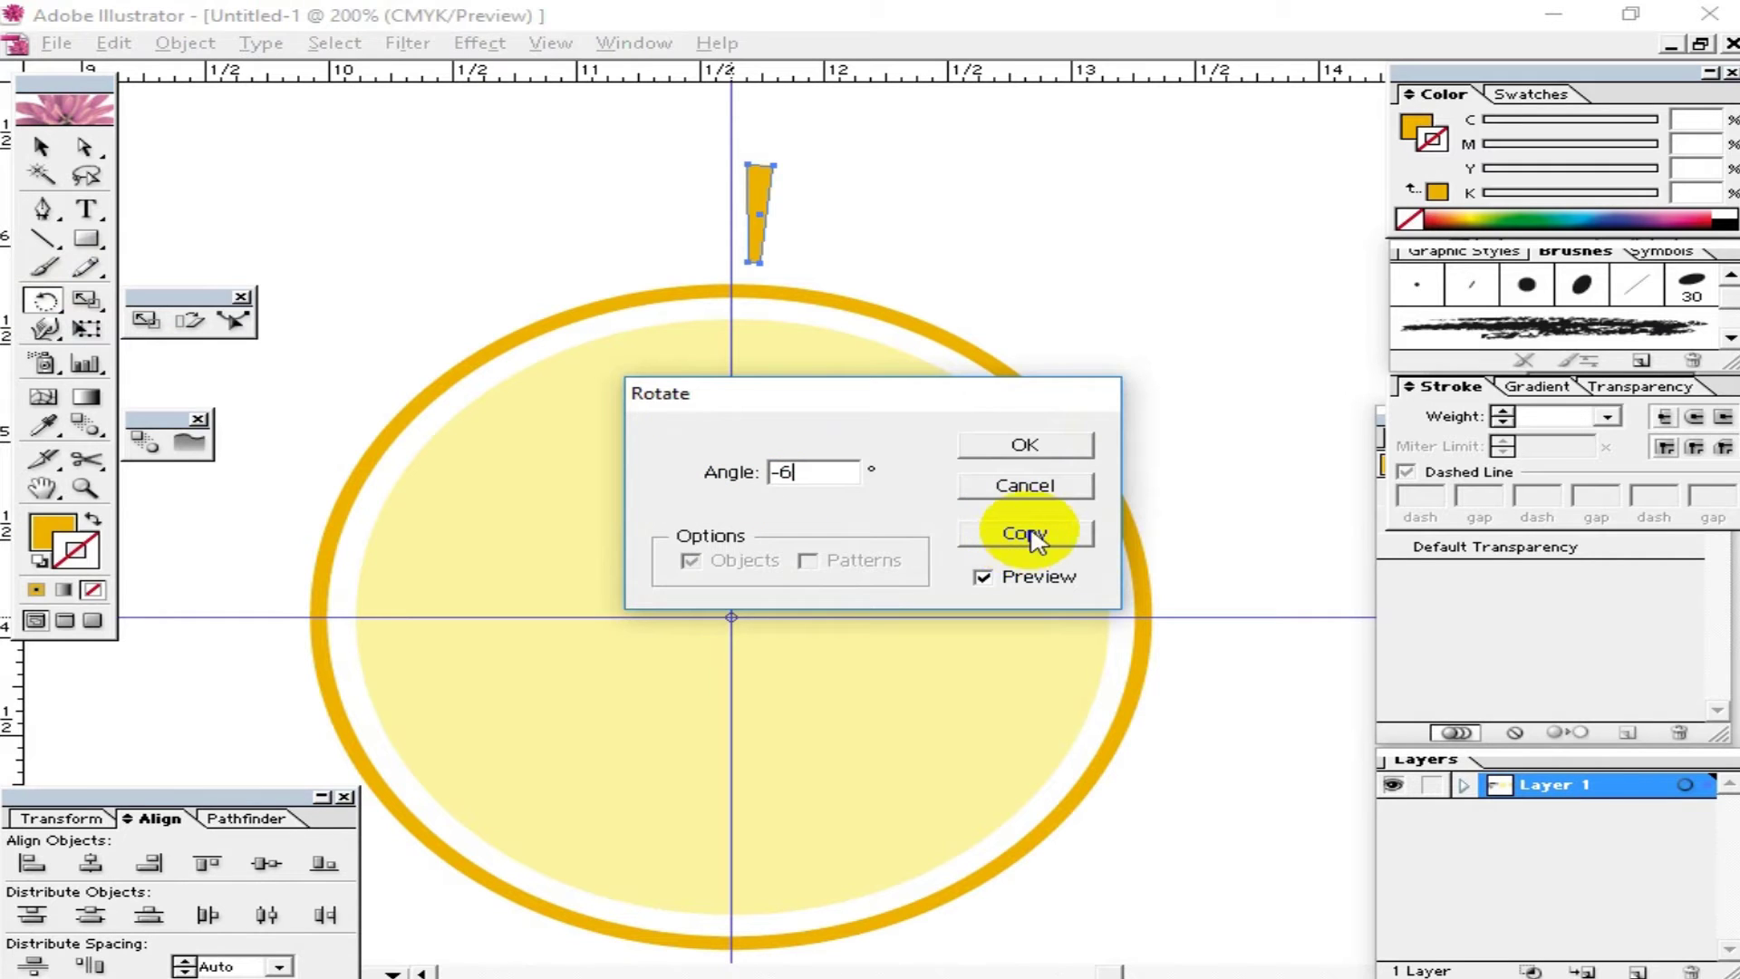
left_click(1024, 533)
Step: Repeat the rotated copy with Ctrl+D until the rays form a complete ring
key("ctrl+d")
key("ctrl+d")
key("ctrl+d")
key("ctrl+d")
key("ctrl+d")
key("ctrl+d")
key("ctrl+d")
key("ctrl+d")
key("ctrl+d")
key("ctrl+d")
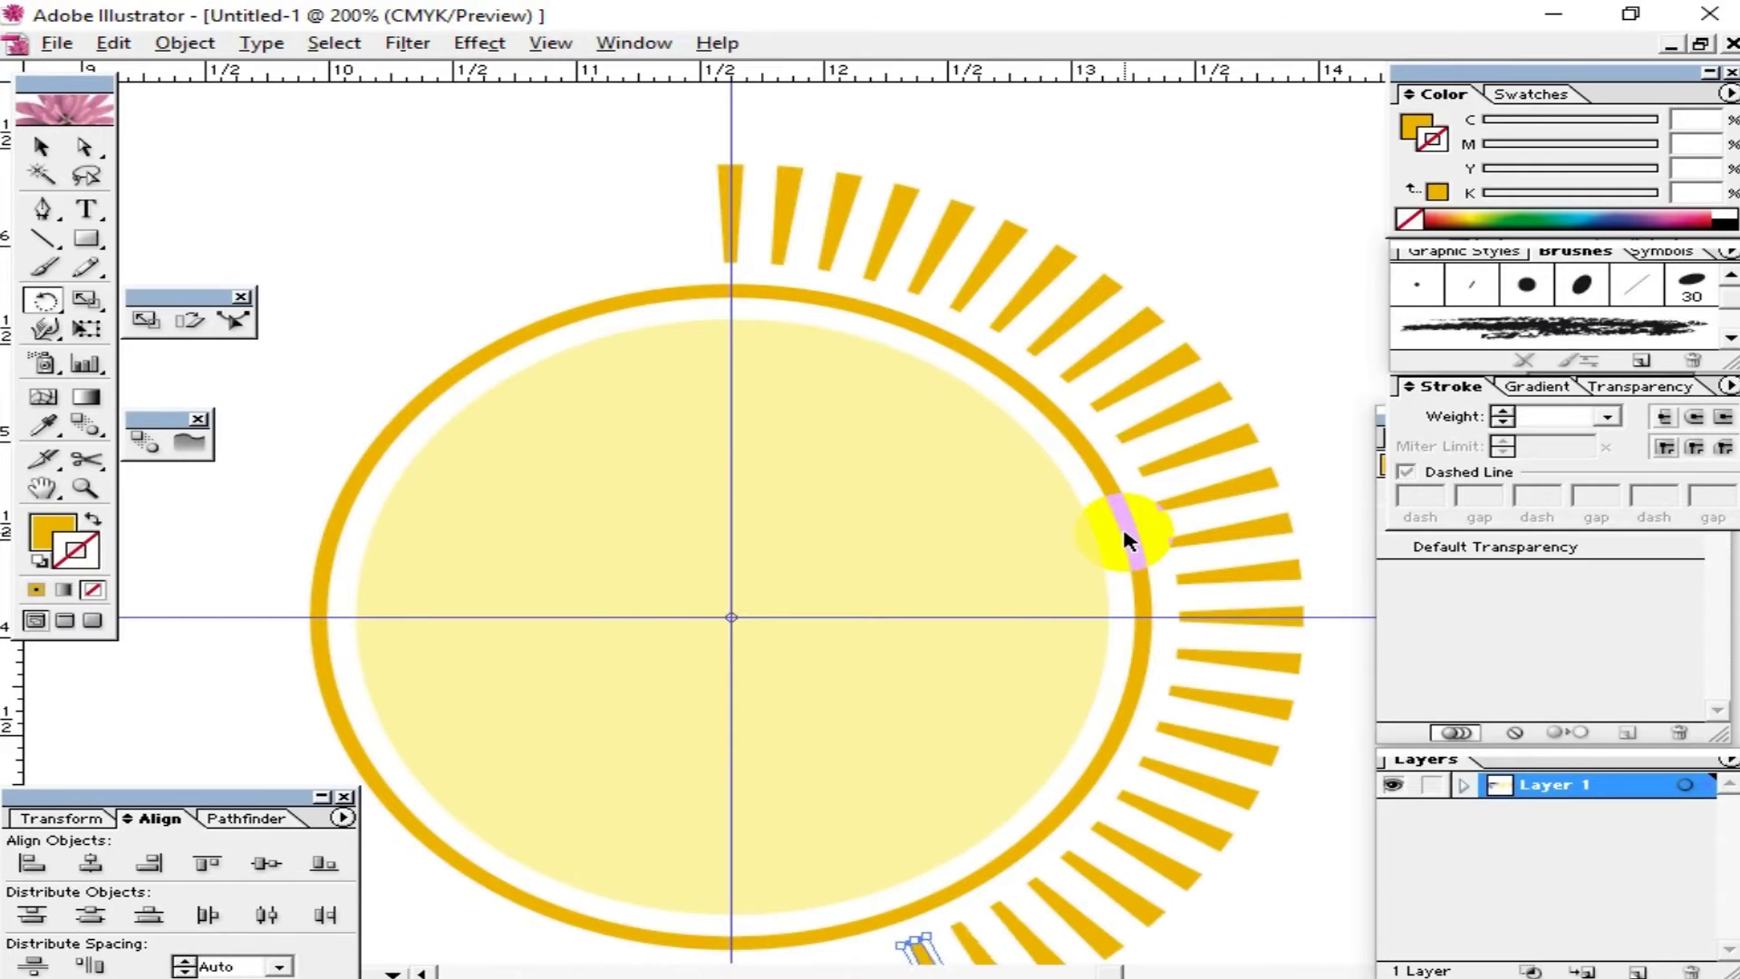
key("ctrl+d")
key("ctrl+d")
key("ctrl+d")
key("ctrl+d")
key("ctrl+d")
key("ctrl+d")
key("ctrl+d")
key("ctrl+d")
key("ctrl+d")
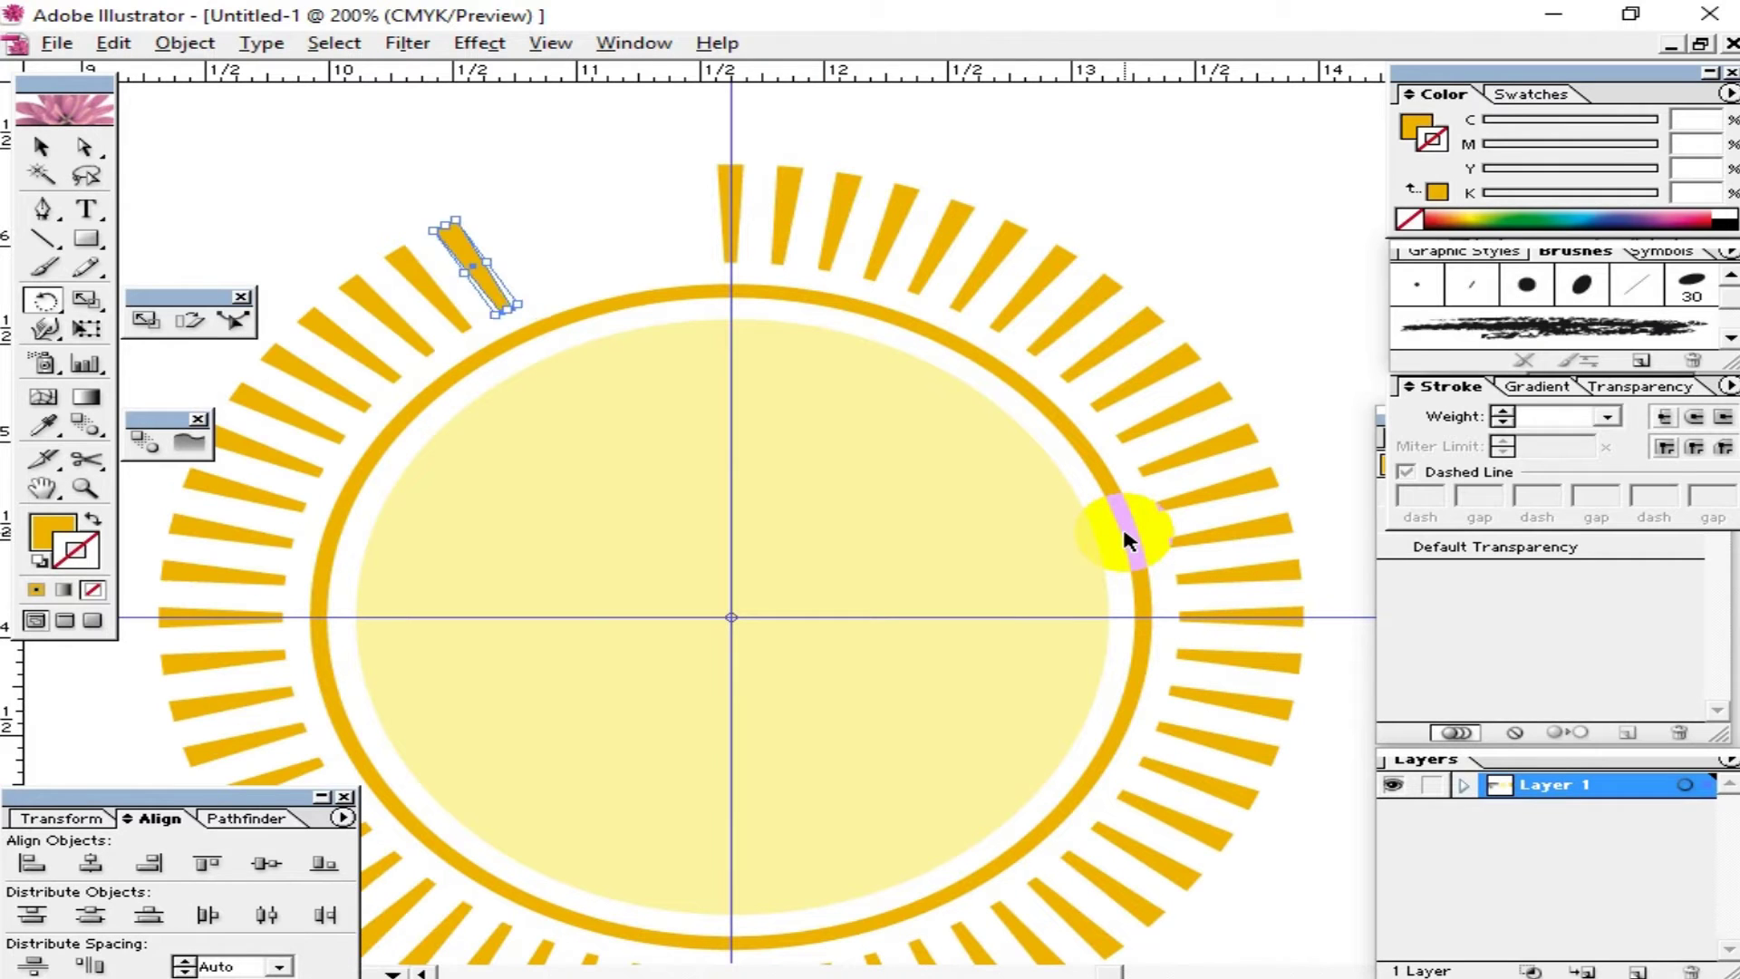
key("ctrl+d")
key("ctrl+d")
key("ctrl+d")
left_click(42, 147)
left_click(1126, 182)
key("ctrl+minus")
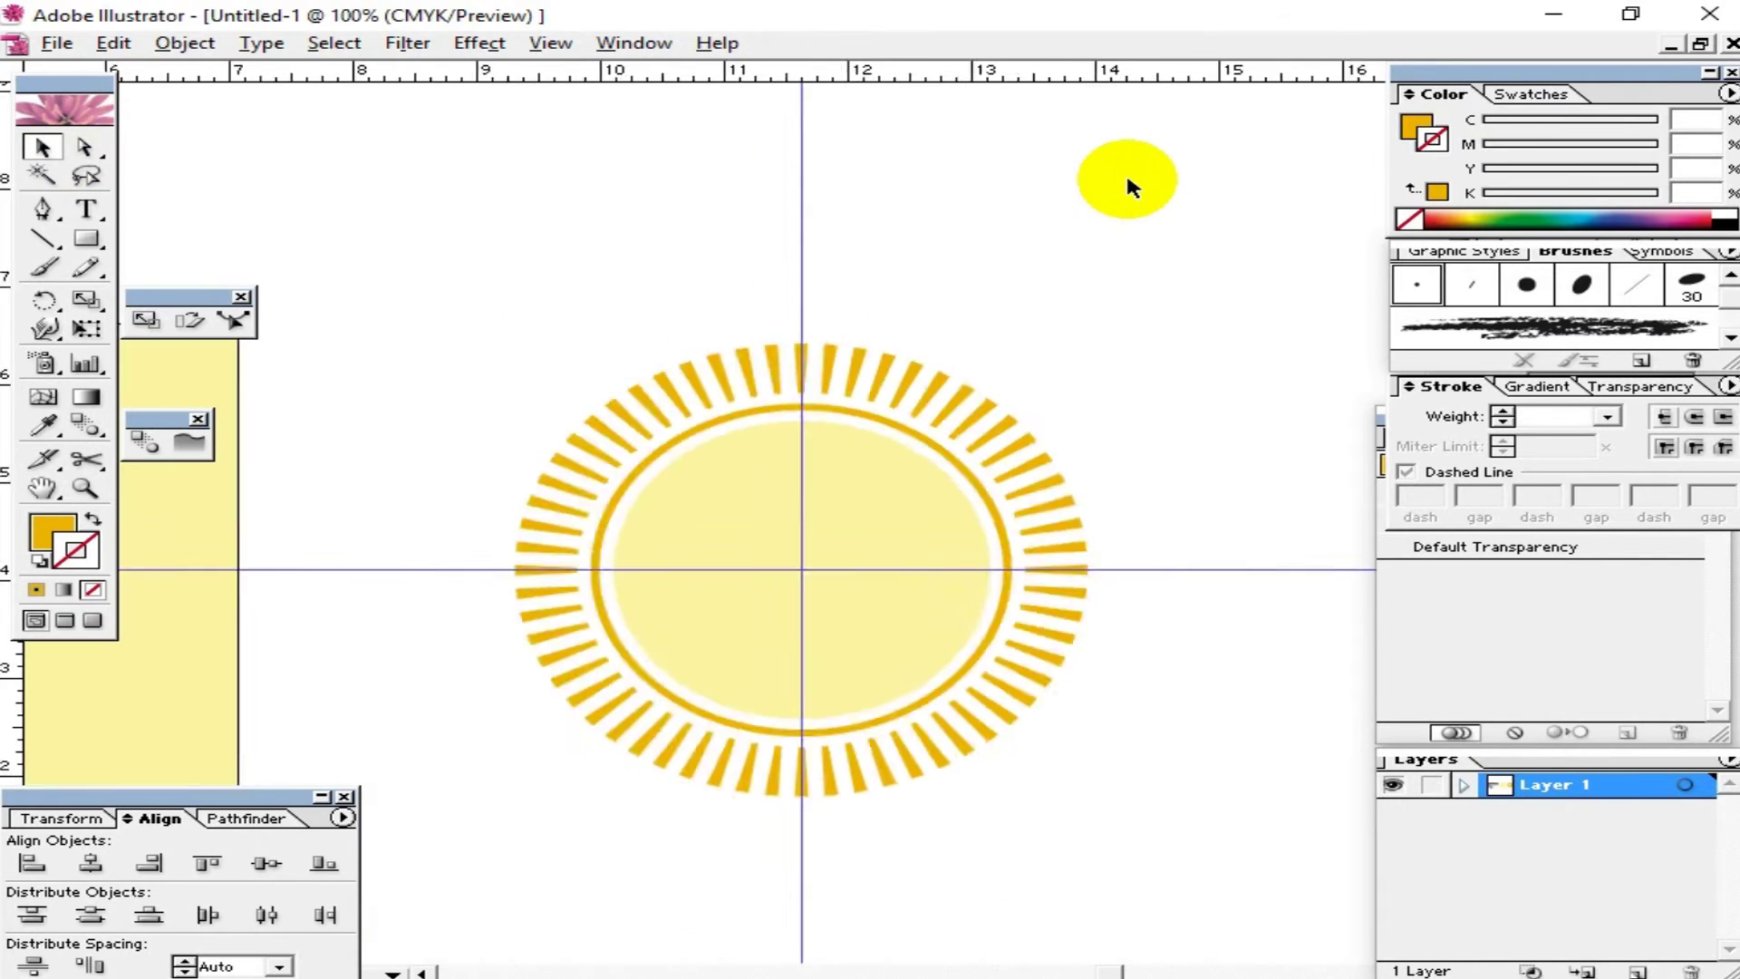
Step: Remove the inner circle temporarily and group the sun's rays into one object
key("ctrl+minus")
left_click_drag(1196, 377, 1095, 339)
left_click(750, 486)
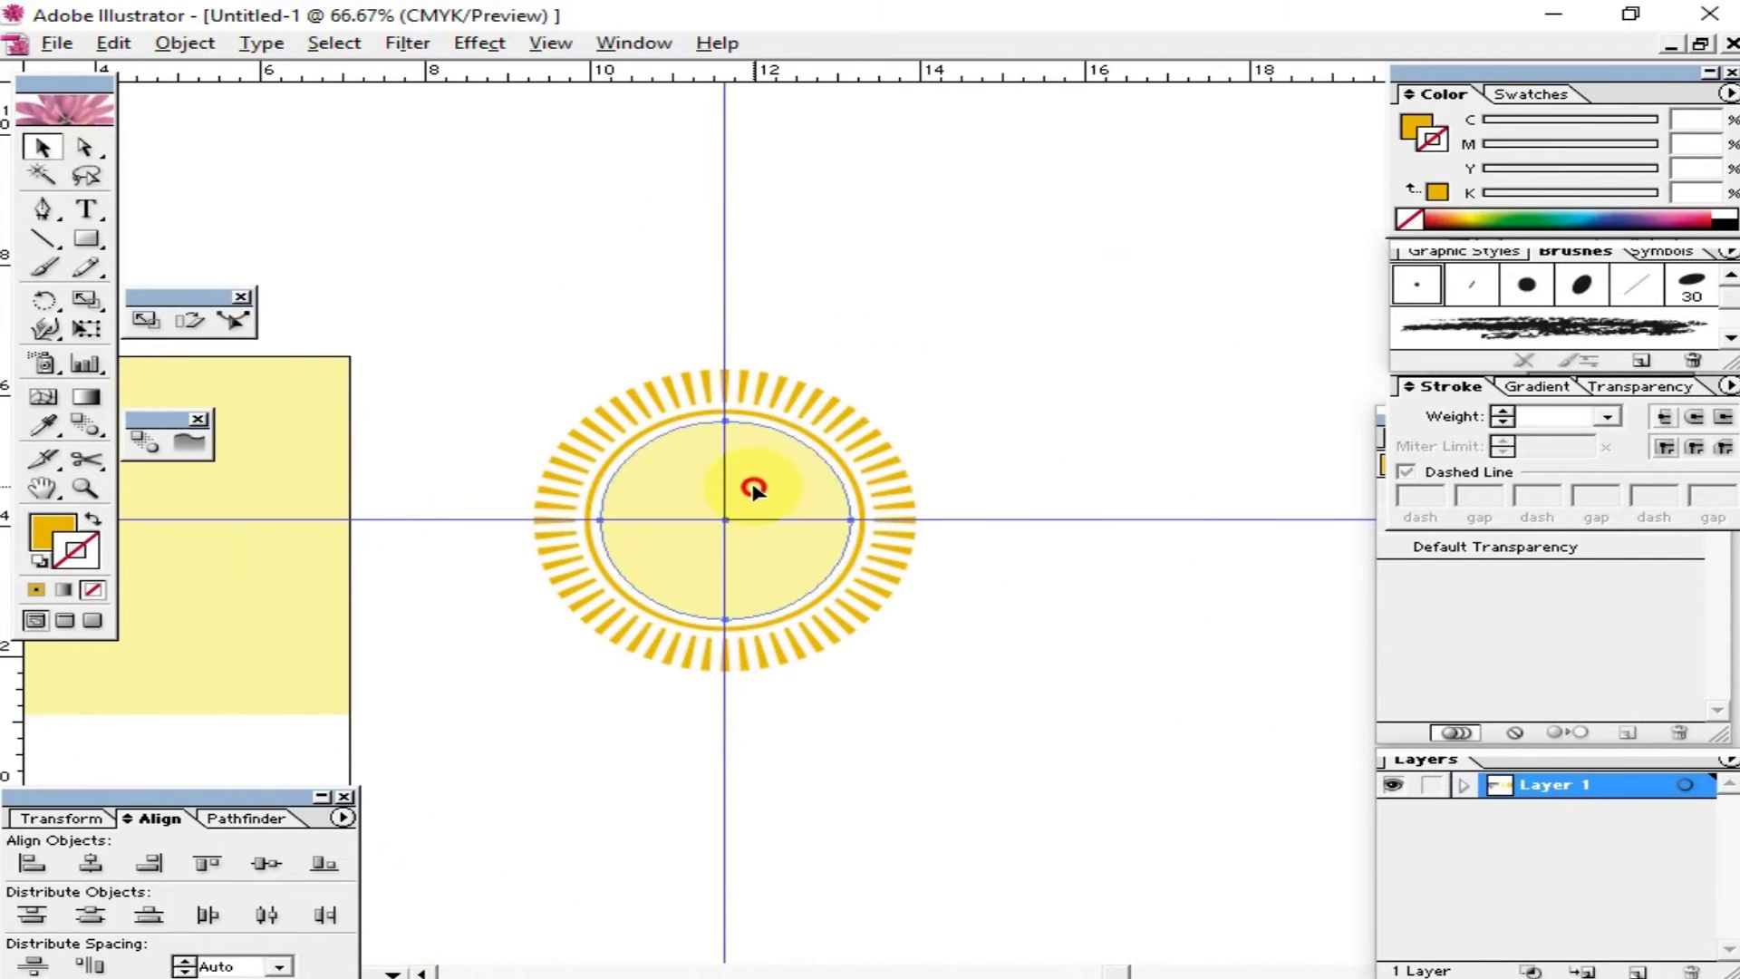
key("Delete")
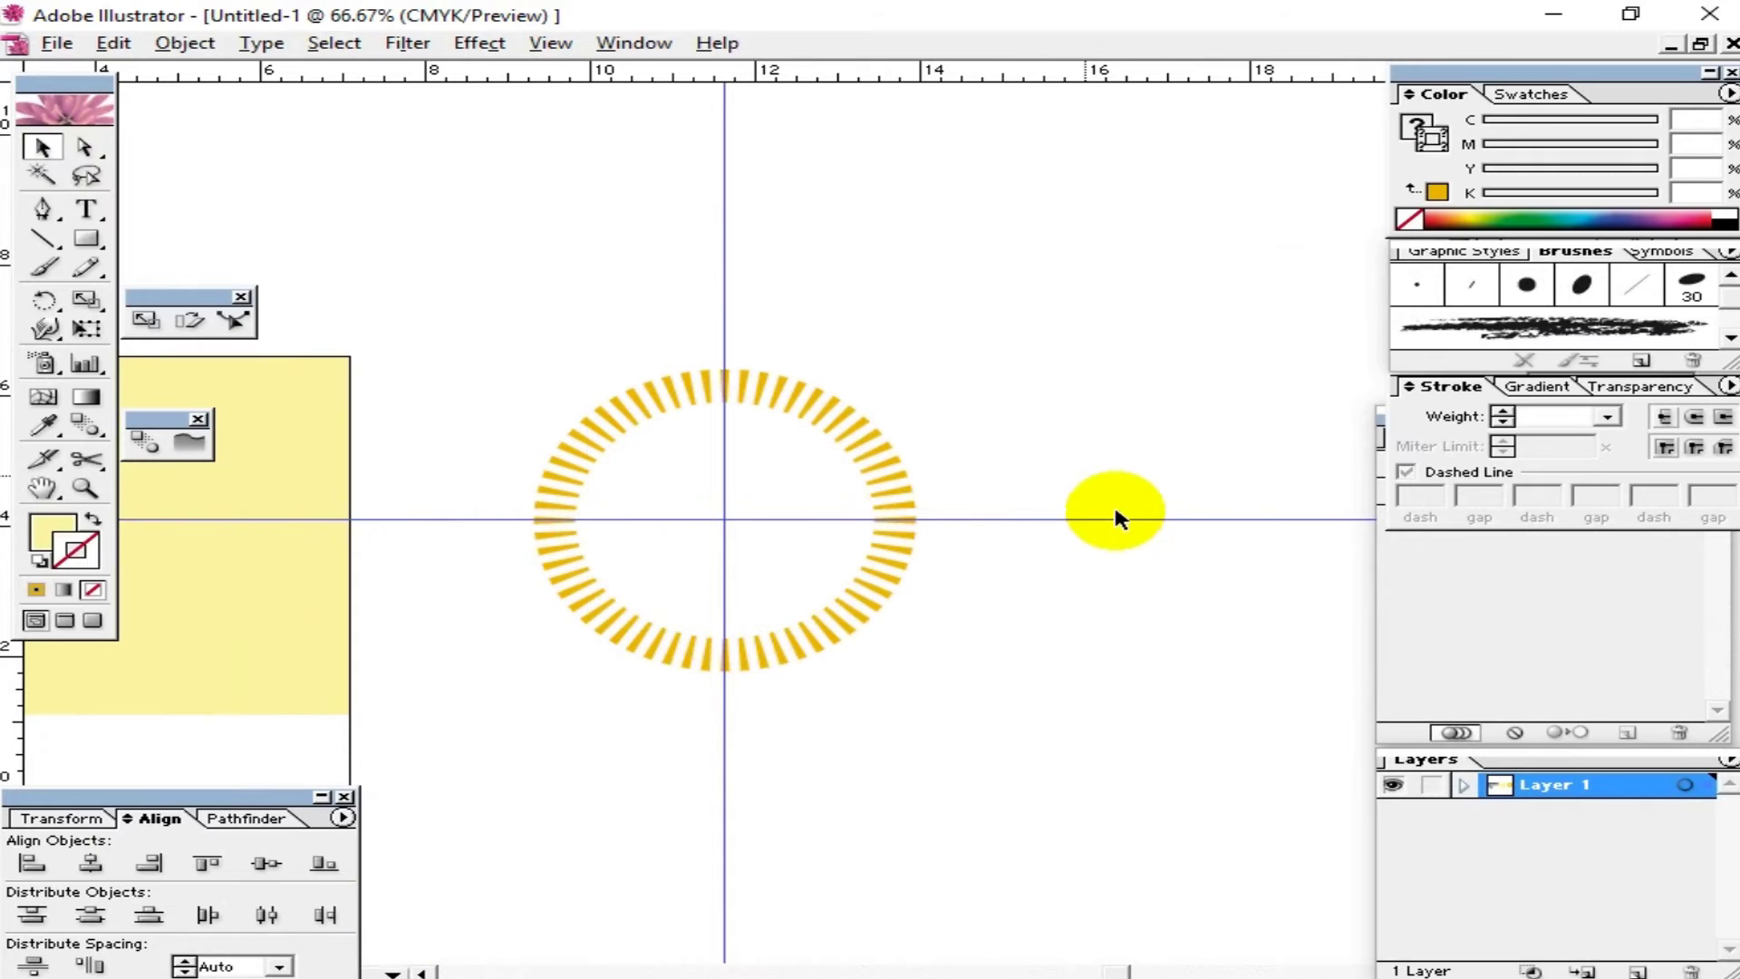
left_click_drag(1022, 296, 564, 668)
left_click(185, 43)
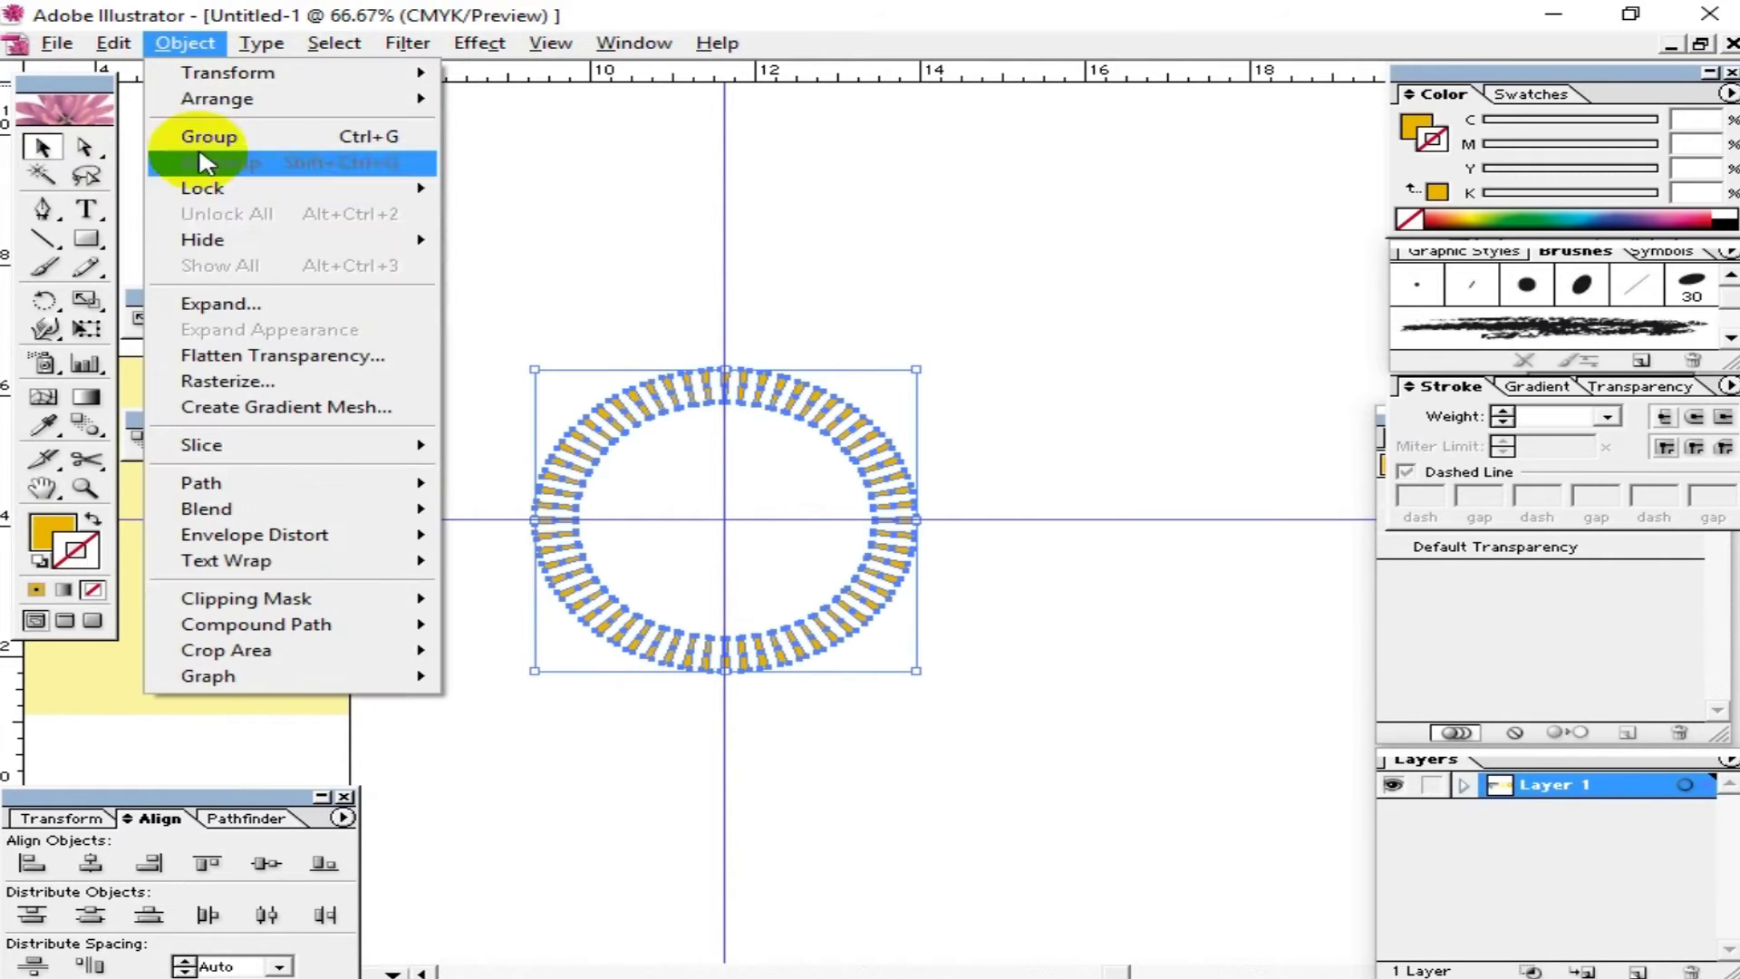
left_click(213, 134)
Step: Restore the inner circle and move the whole sun onto the rectangle's top-left corner
left_click(1033, 444)
key("ctrl+f")
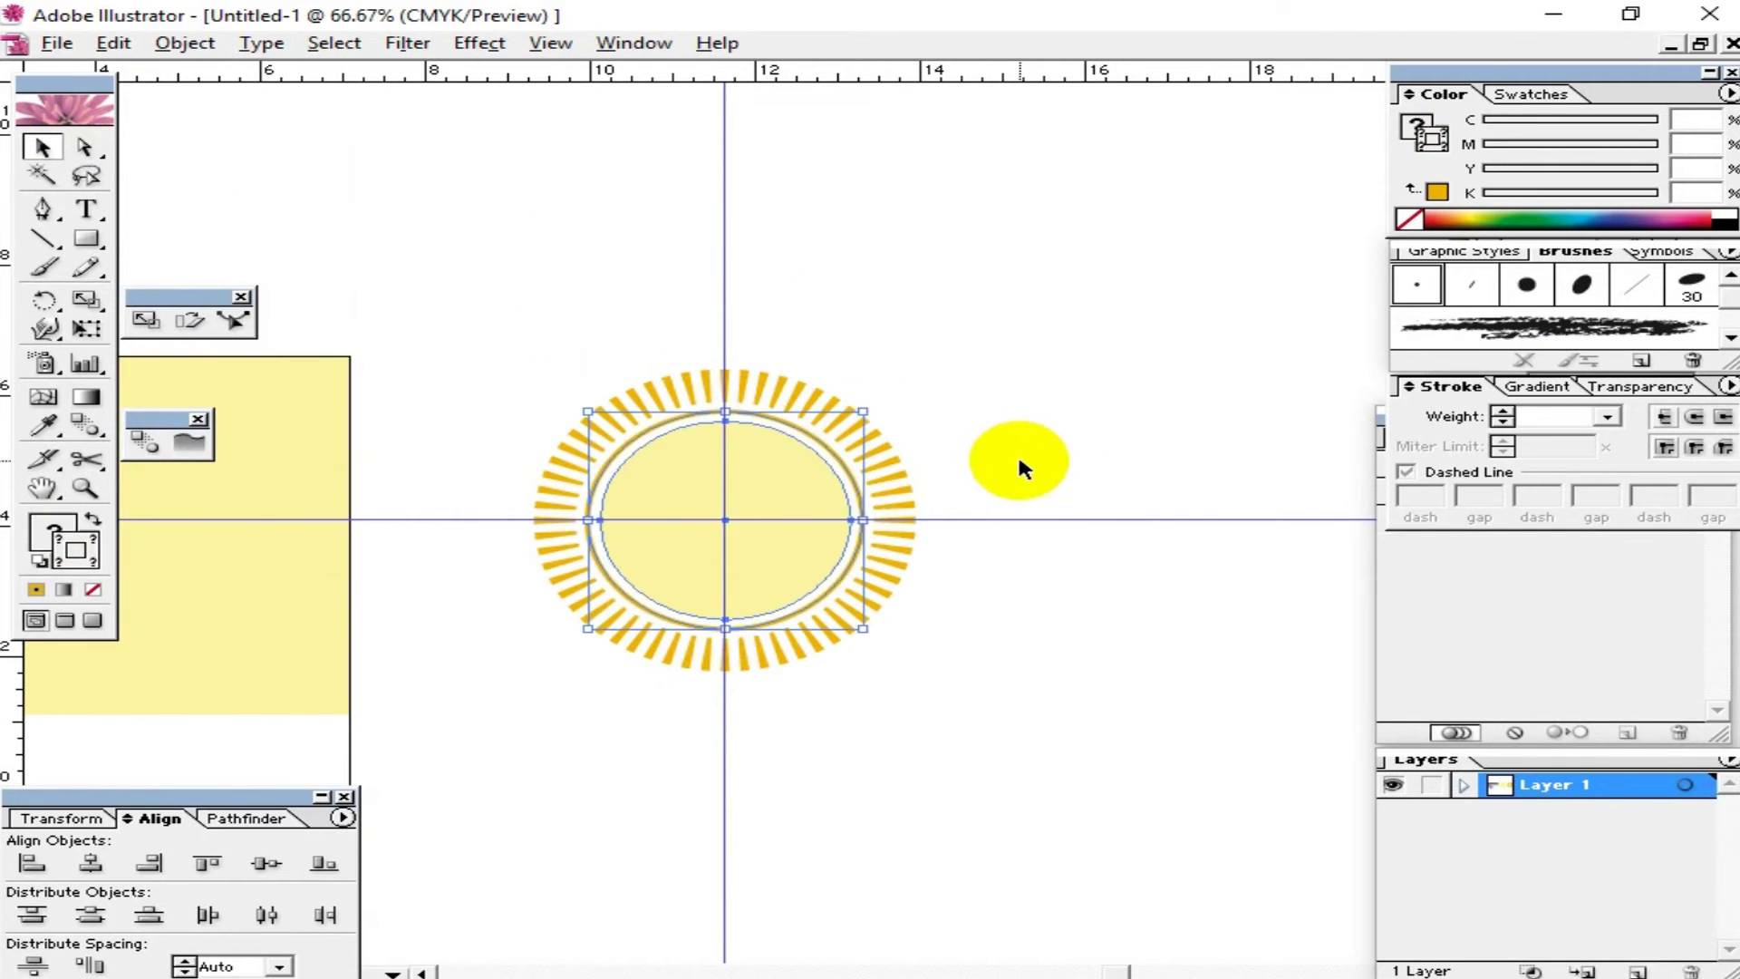
left_click_drag(990, 377, 607, 682)
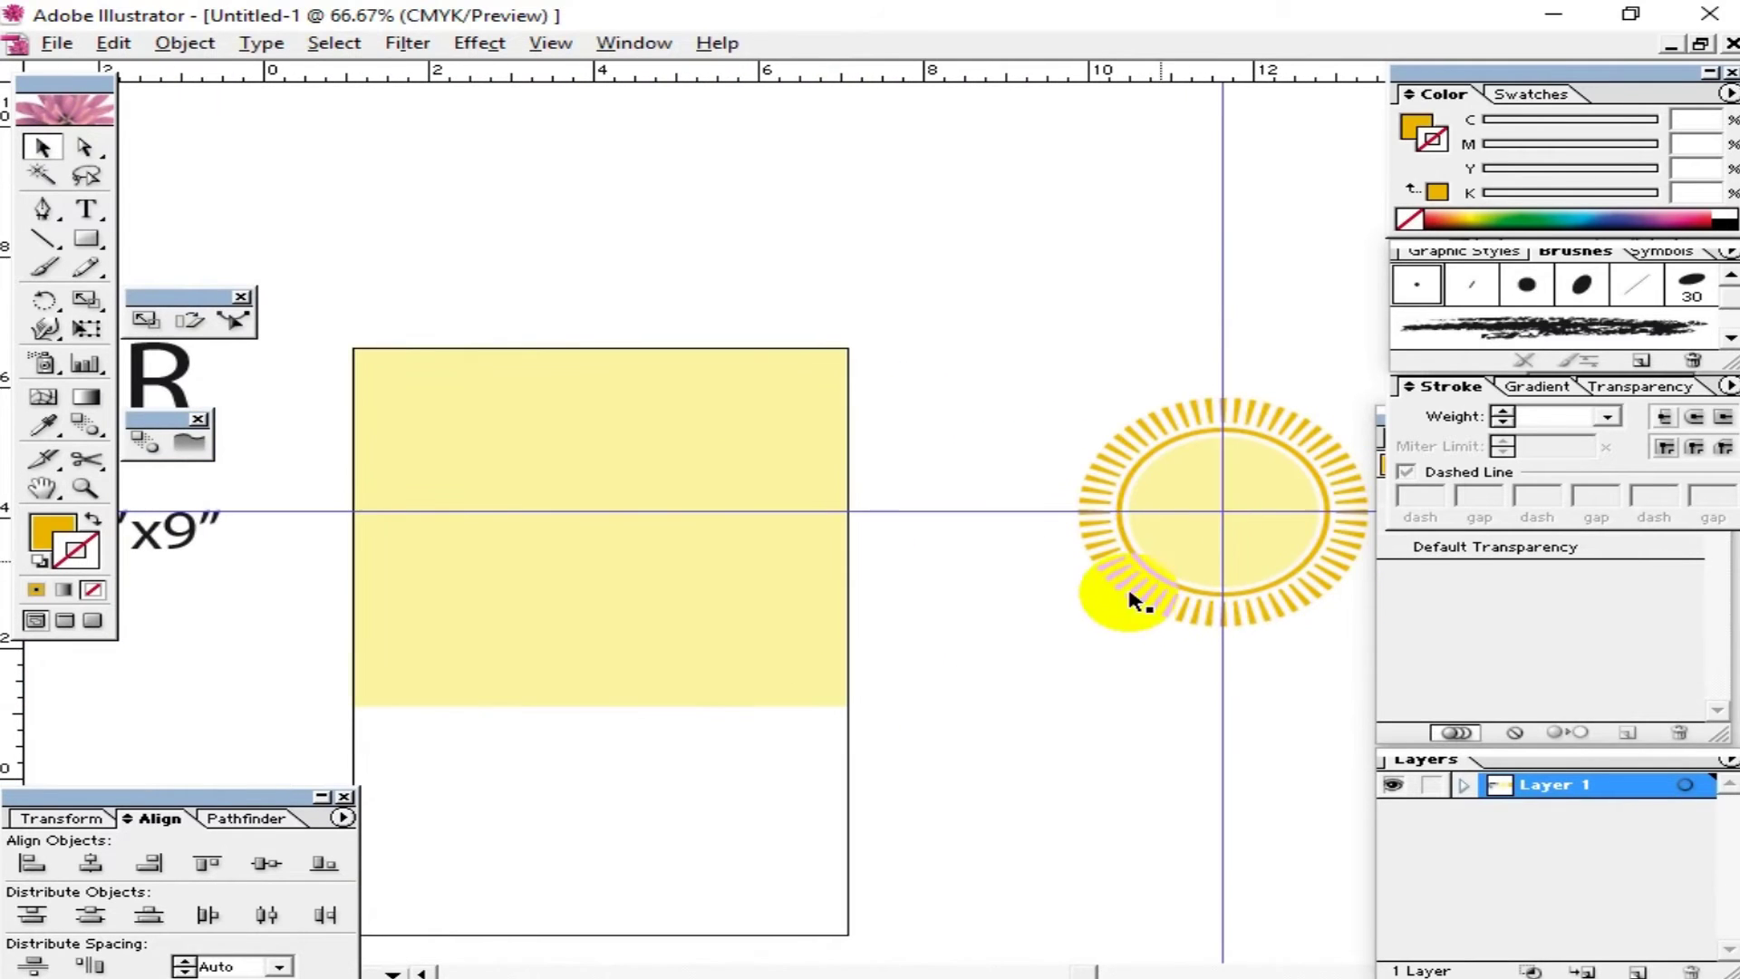
mouse_move(1264, 435)
left_mouse_down()
mouse_move(517, 408)
mouse_move(493, 350)
left_mouse_up()
key("ctrl+z")
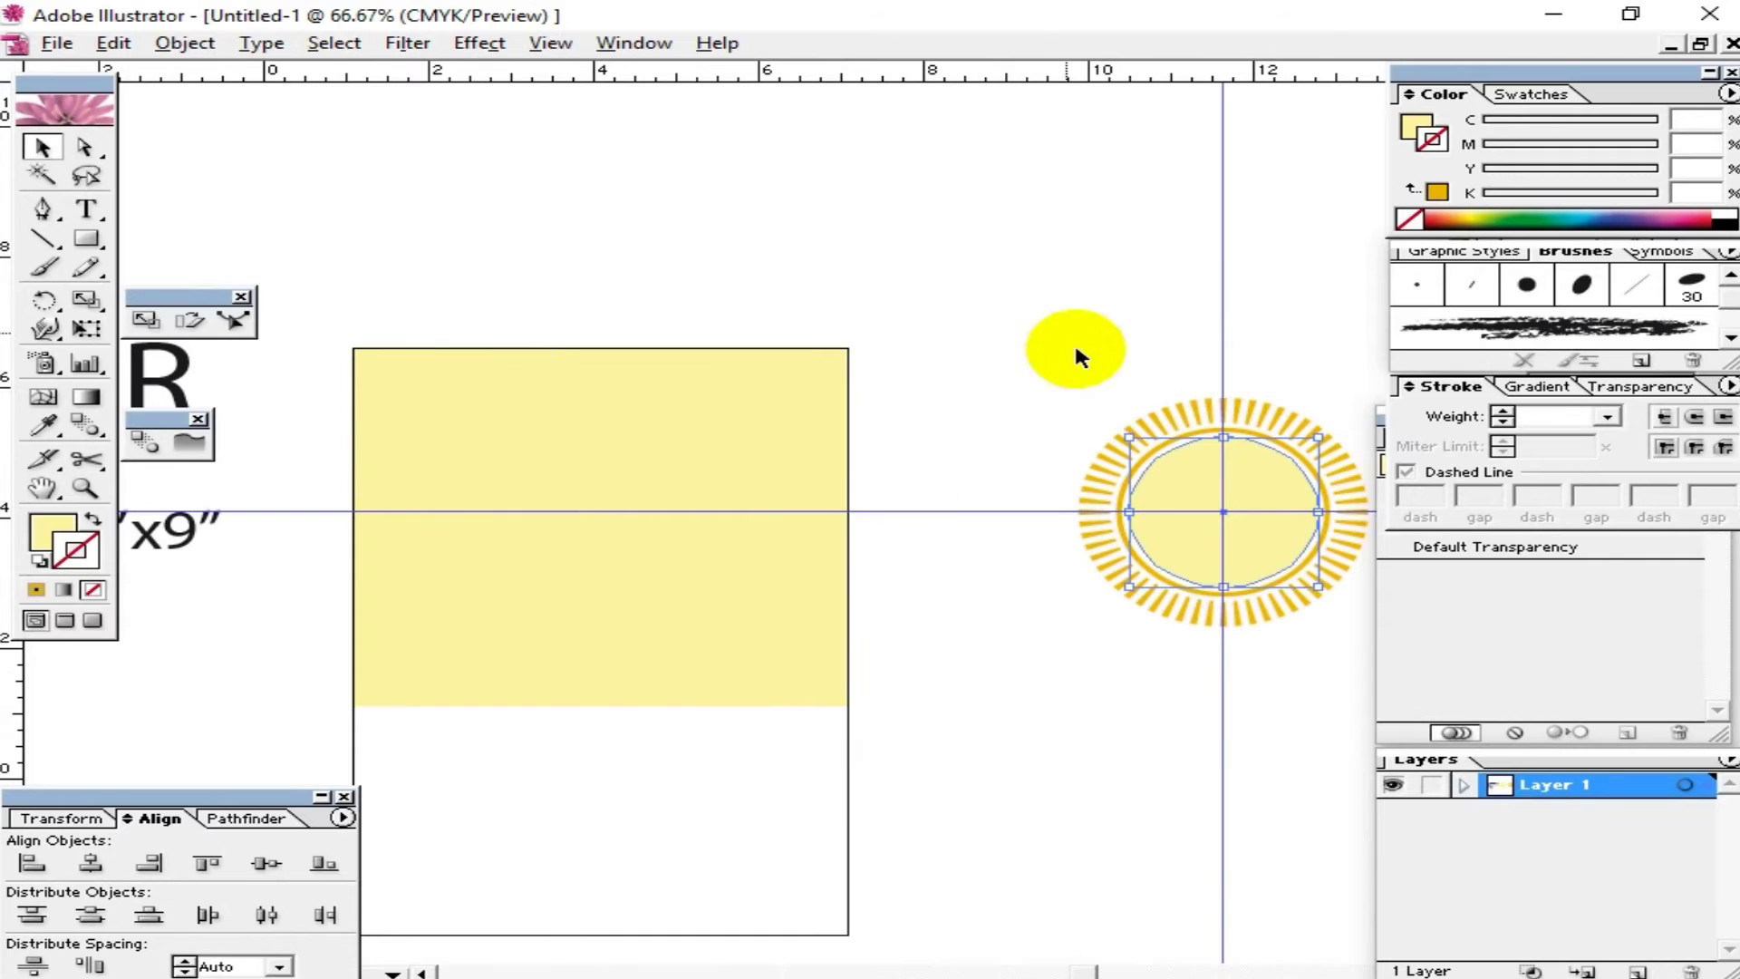
left_click_drag(1076, 349, 1321, 647)
left_click_drag(1257, 530, 503, 449)
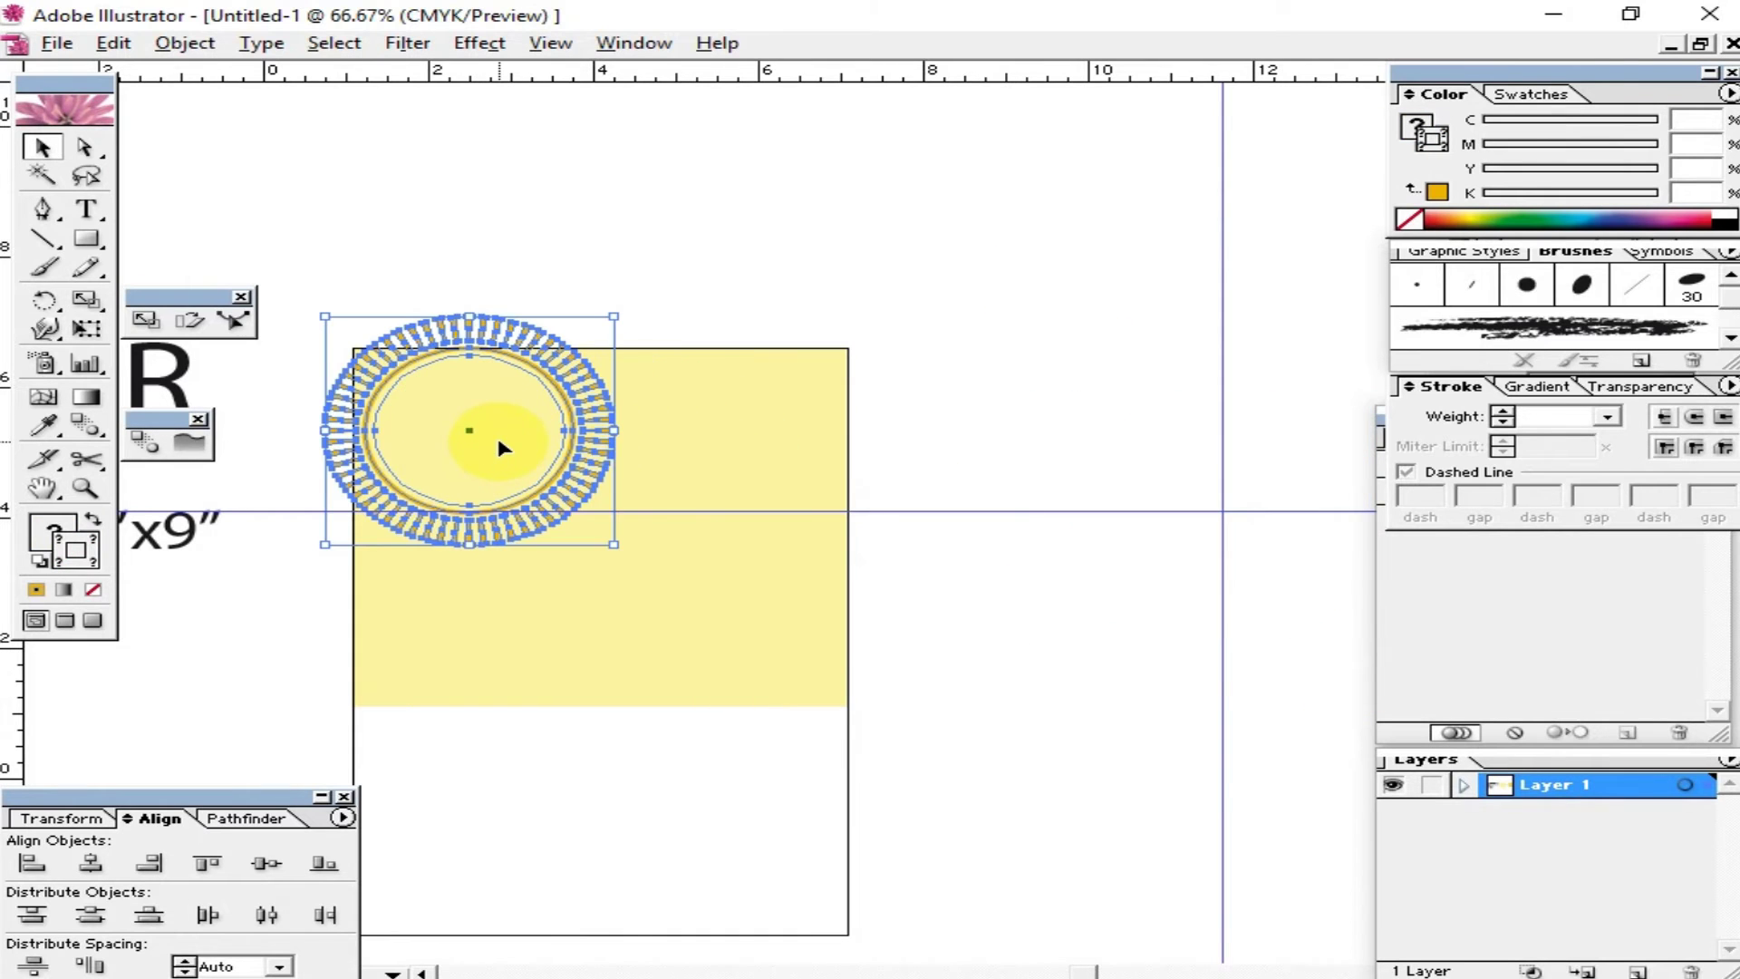
Step: Group the whole sun into a single object and zoom in on it
left_click(184, 46)
left_click(209, 137)
left_click(625, 210)
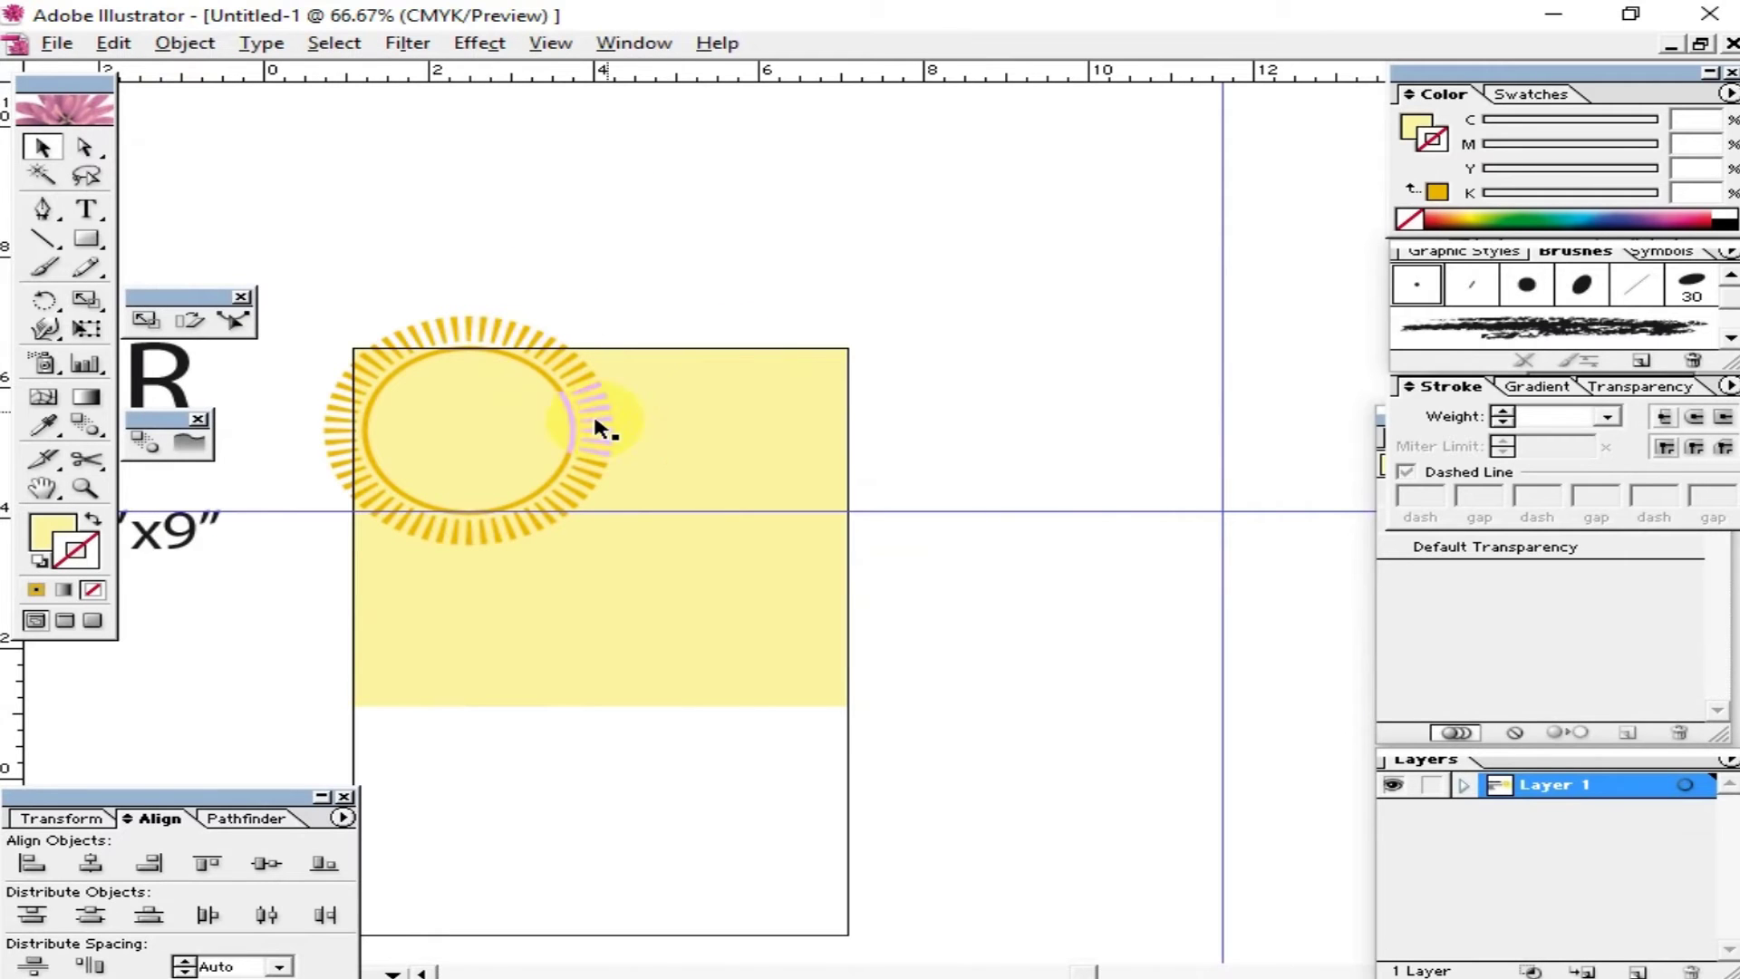
key("ctrl+equal")
key("ctrl+equal")
left_click_drag(548, 450, 1214, 633)
left_click(854, 535)
Step: Fill the sun's inner circle with orange (Y 100) and set its stroke to None
left_click(85, 147)
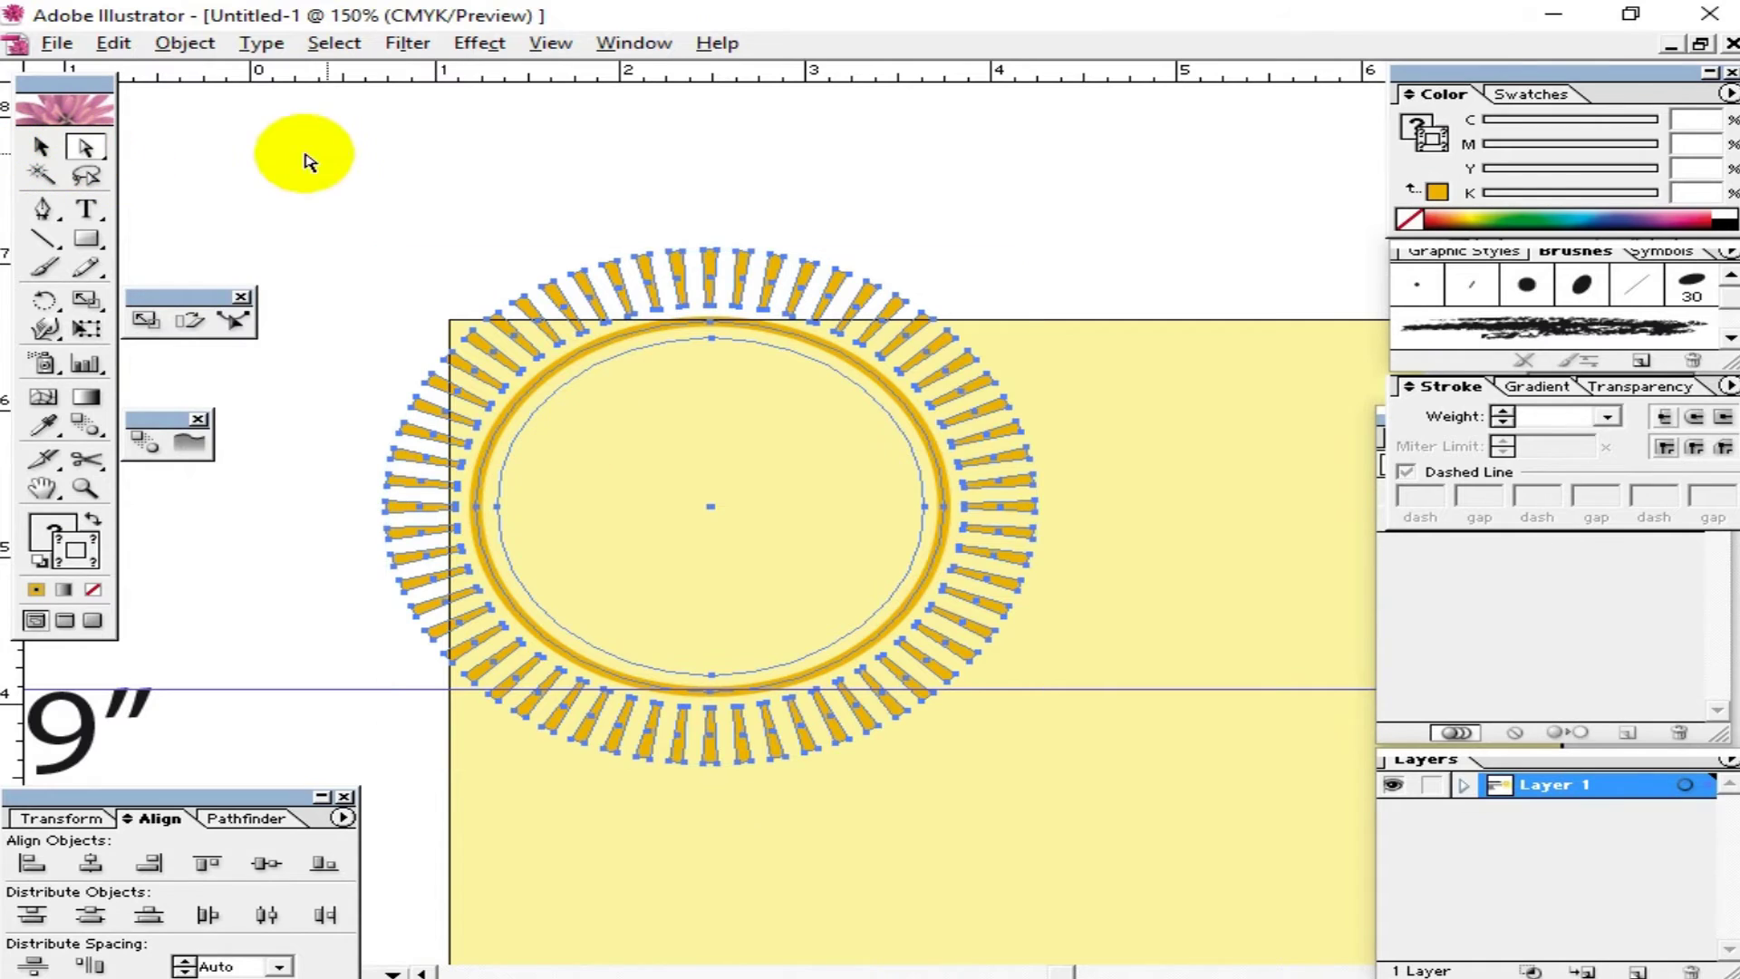
left_click(335, 158)
left_click(616, 388)
left_click(1437, 192)
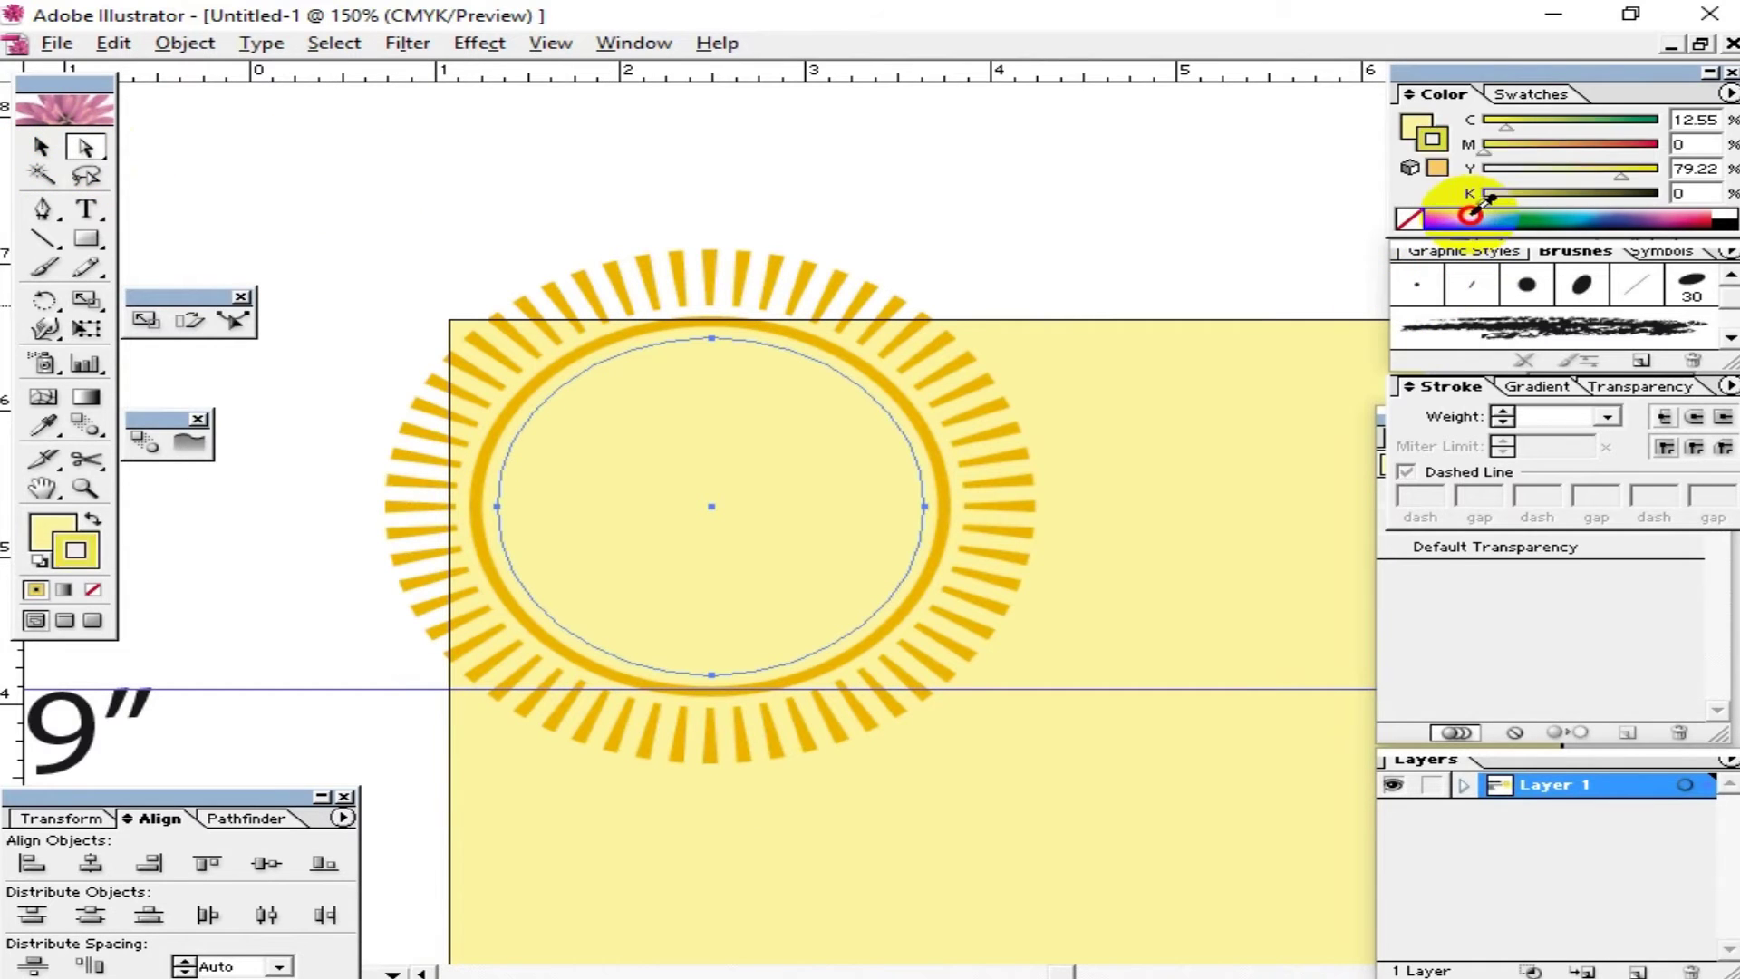
left_click_drag(1600, 177, 1665, 175)
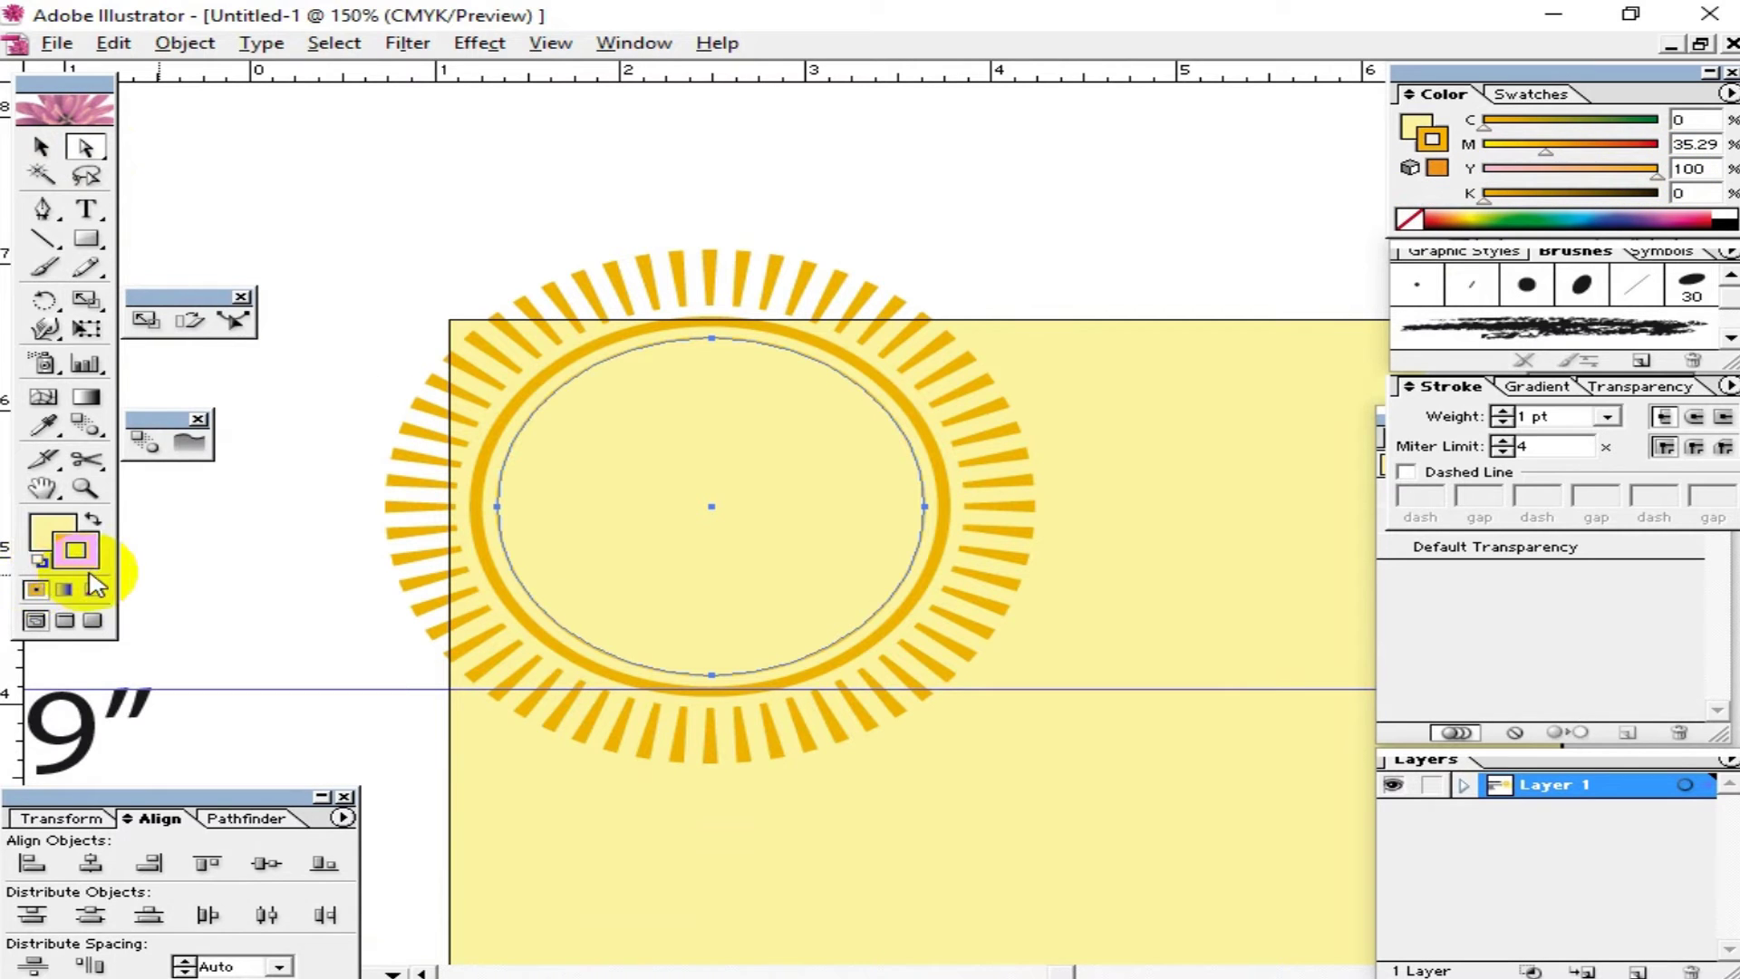
left_click(93, 518)
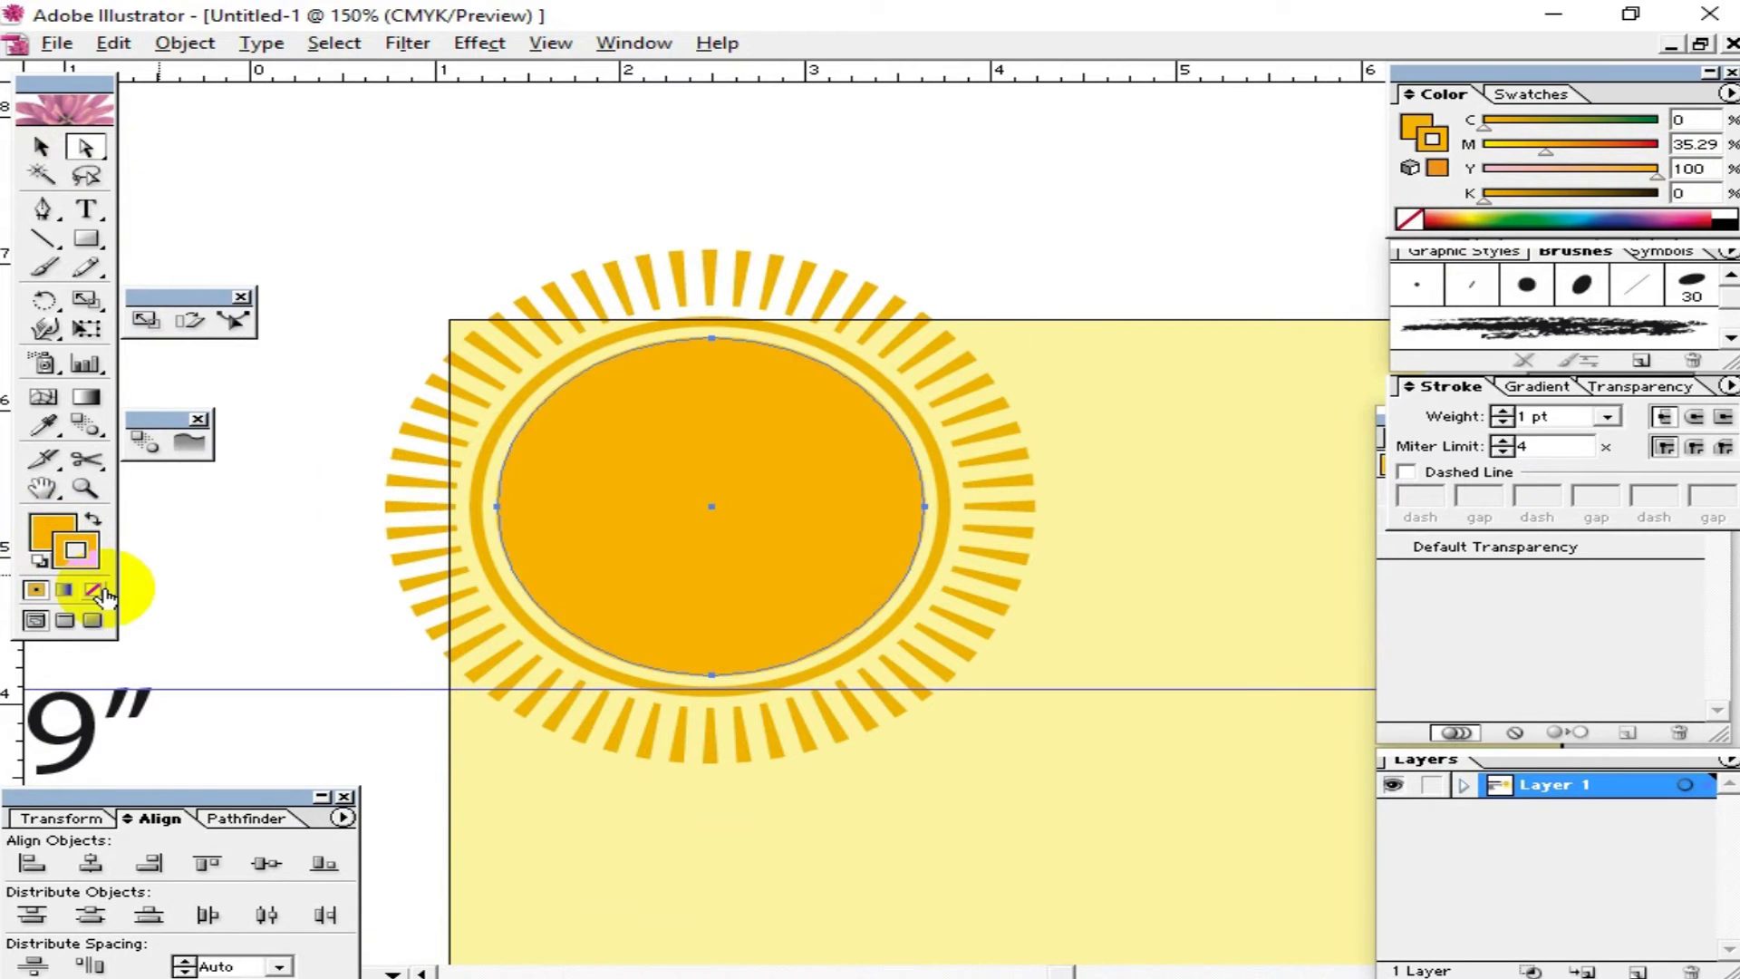
left_click(93, 590)
Step: Select the orange circle and rays together and scale the sun down slightly
left_click(948, 186)
mouse_move(1062, 343)
left_mouse_down()
mouse_move(1042, 351)
mouse_move(1066, 337)
left_mouse_up()
left_click(862, 493, "ctrl")
left_click(41, 146)
left_click(885, 291, "shift")
left_click_drag(886, 290, 736, 274)
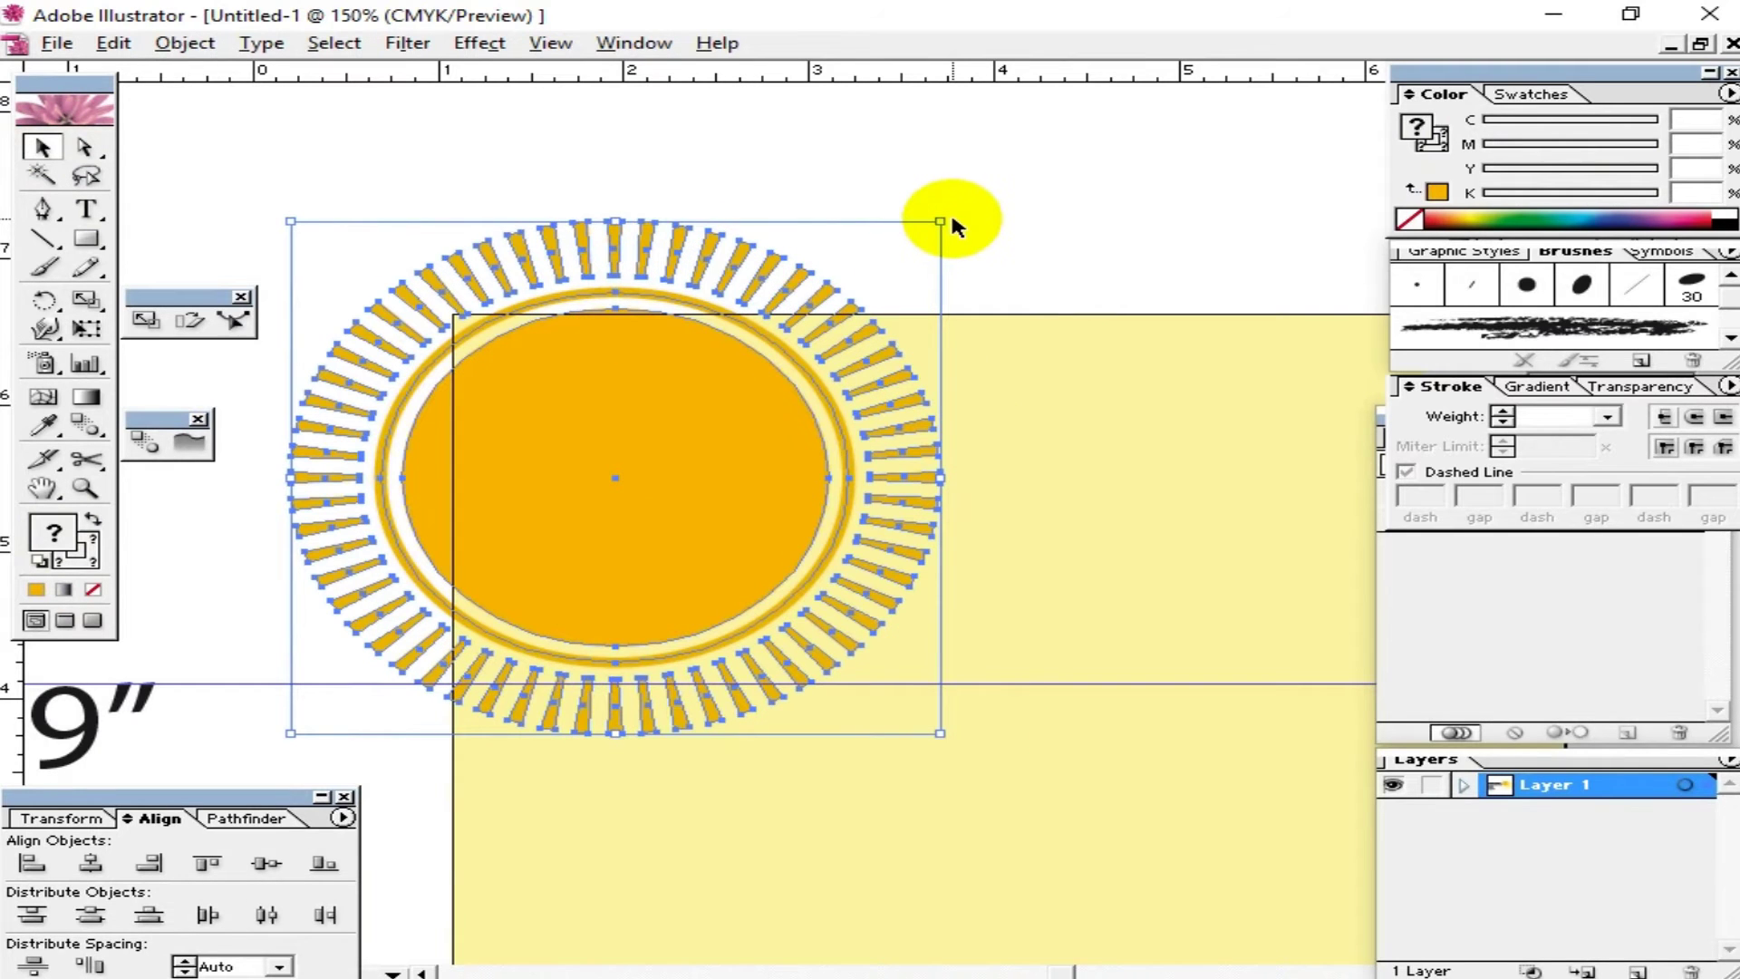
left_click_drag(943, 218, 902, 251)
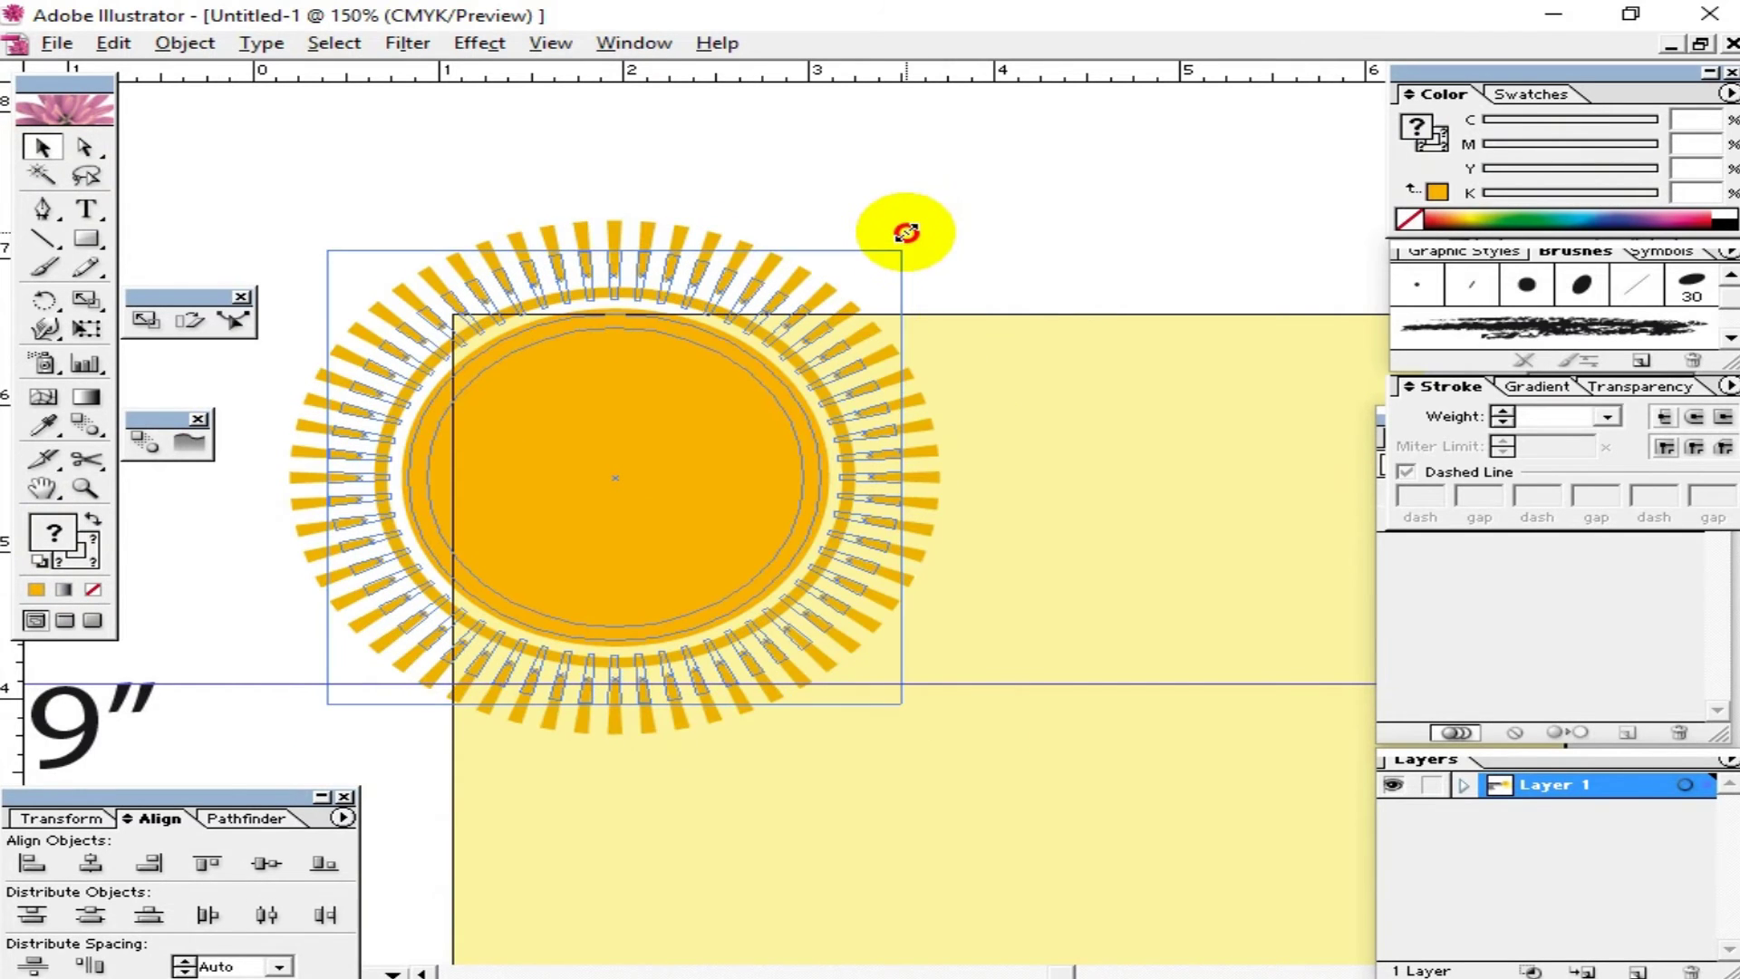
Step: Settle the sun so it overlaps the pale yellow panel's top-left corner
left_click_drag(610, 263, 541, 223)
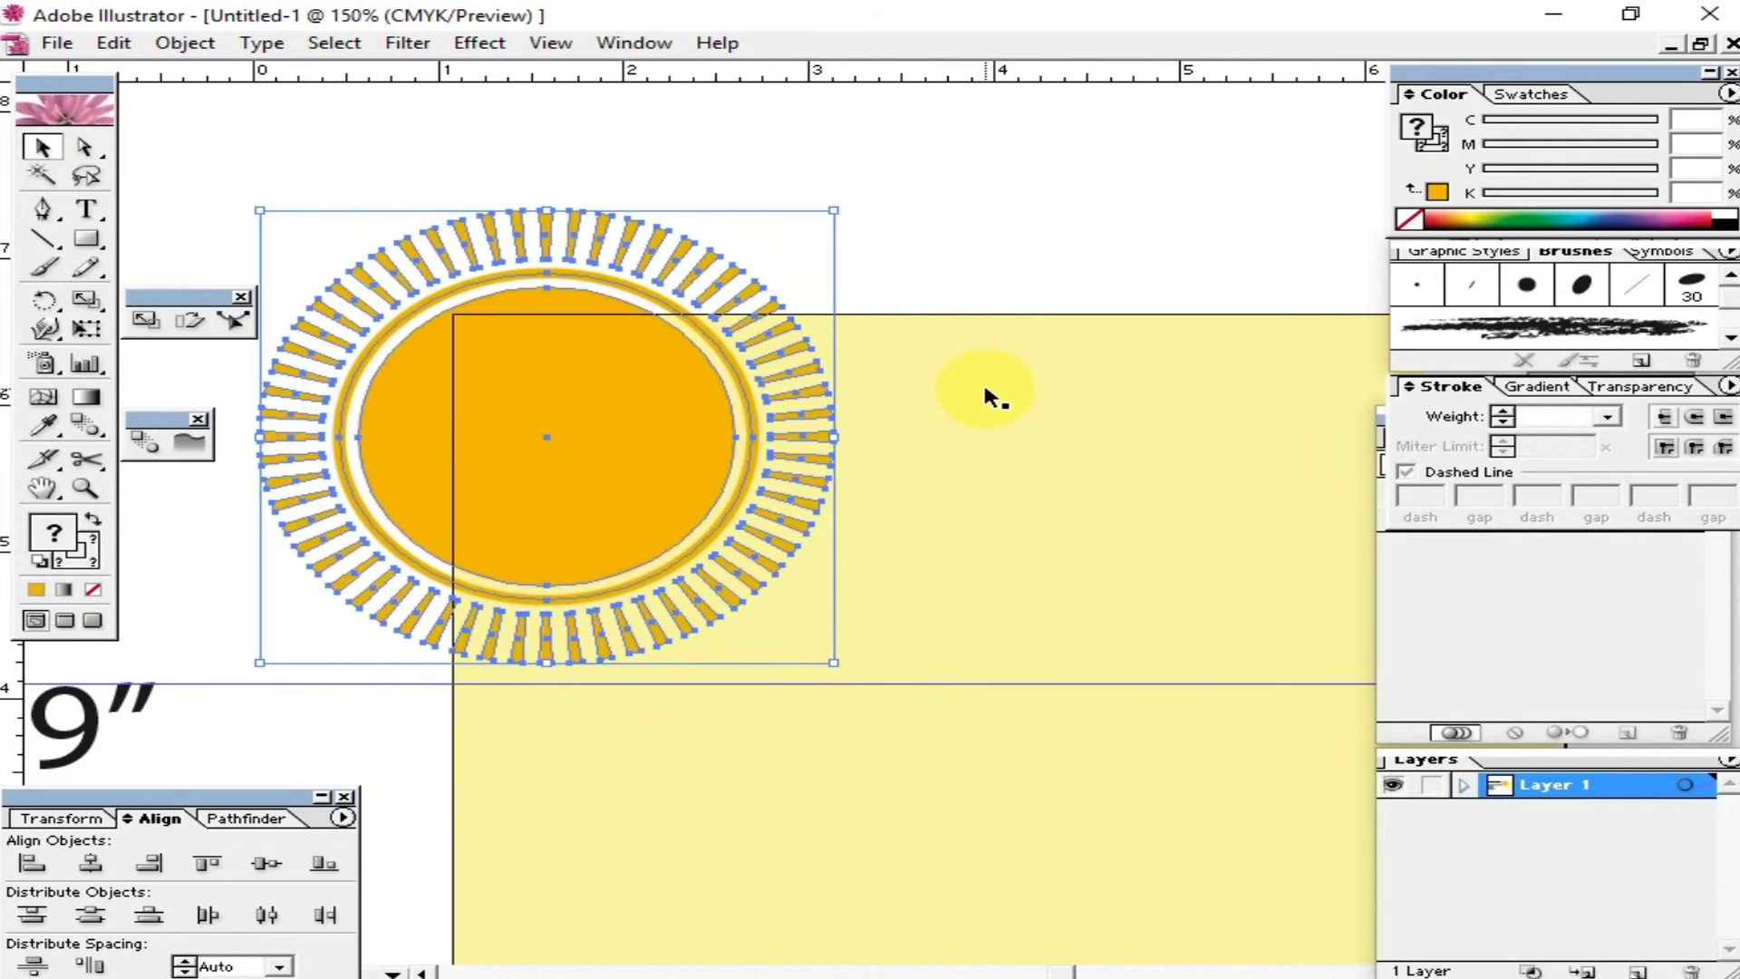
left_click(716, 424)
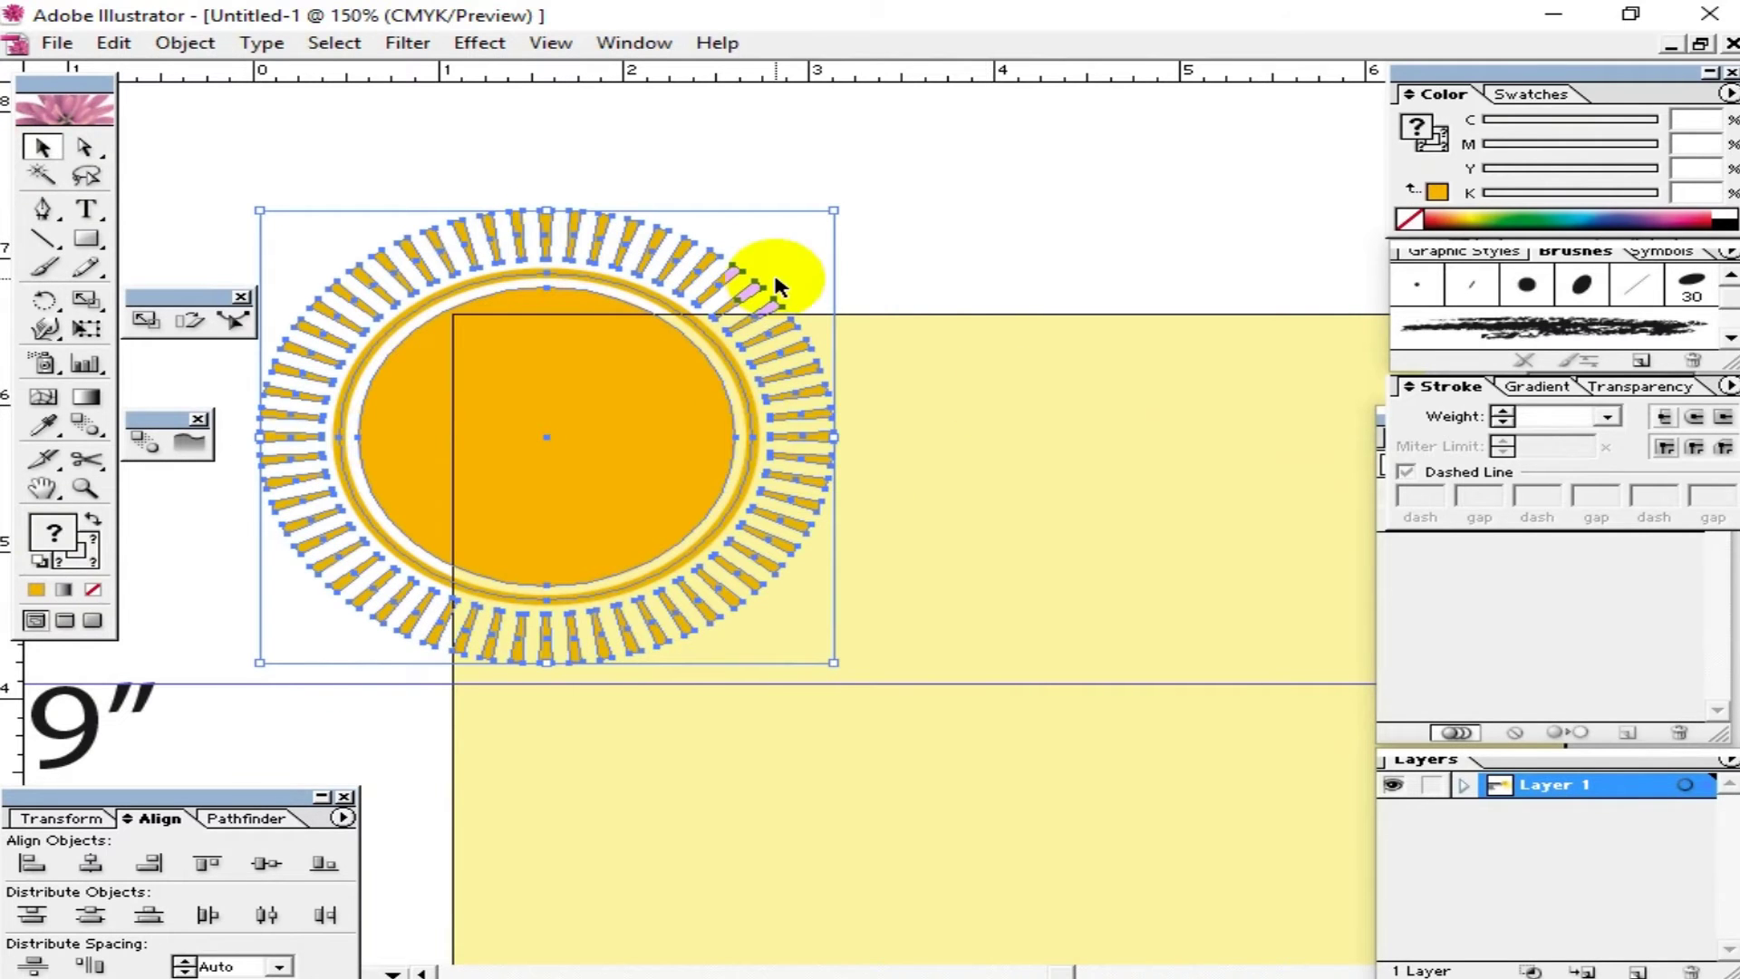
left_click_drag(570, 241, 563, 233)
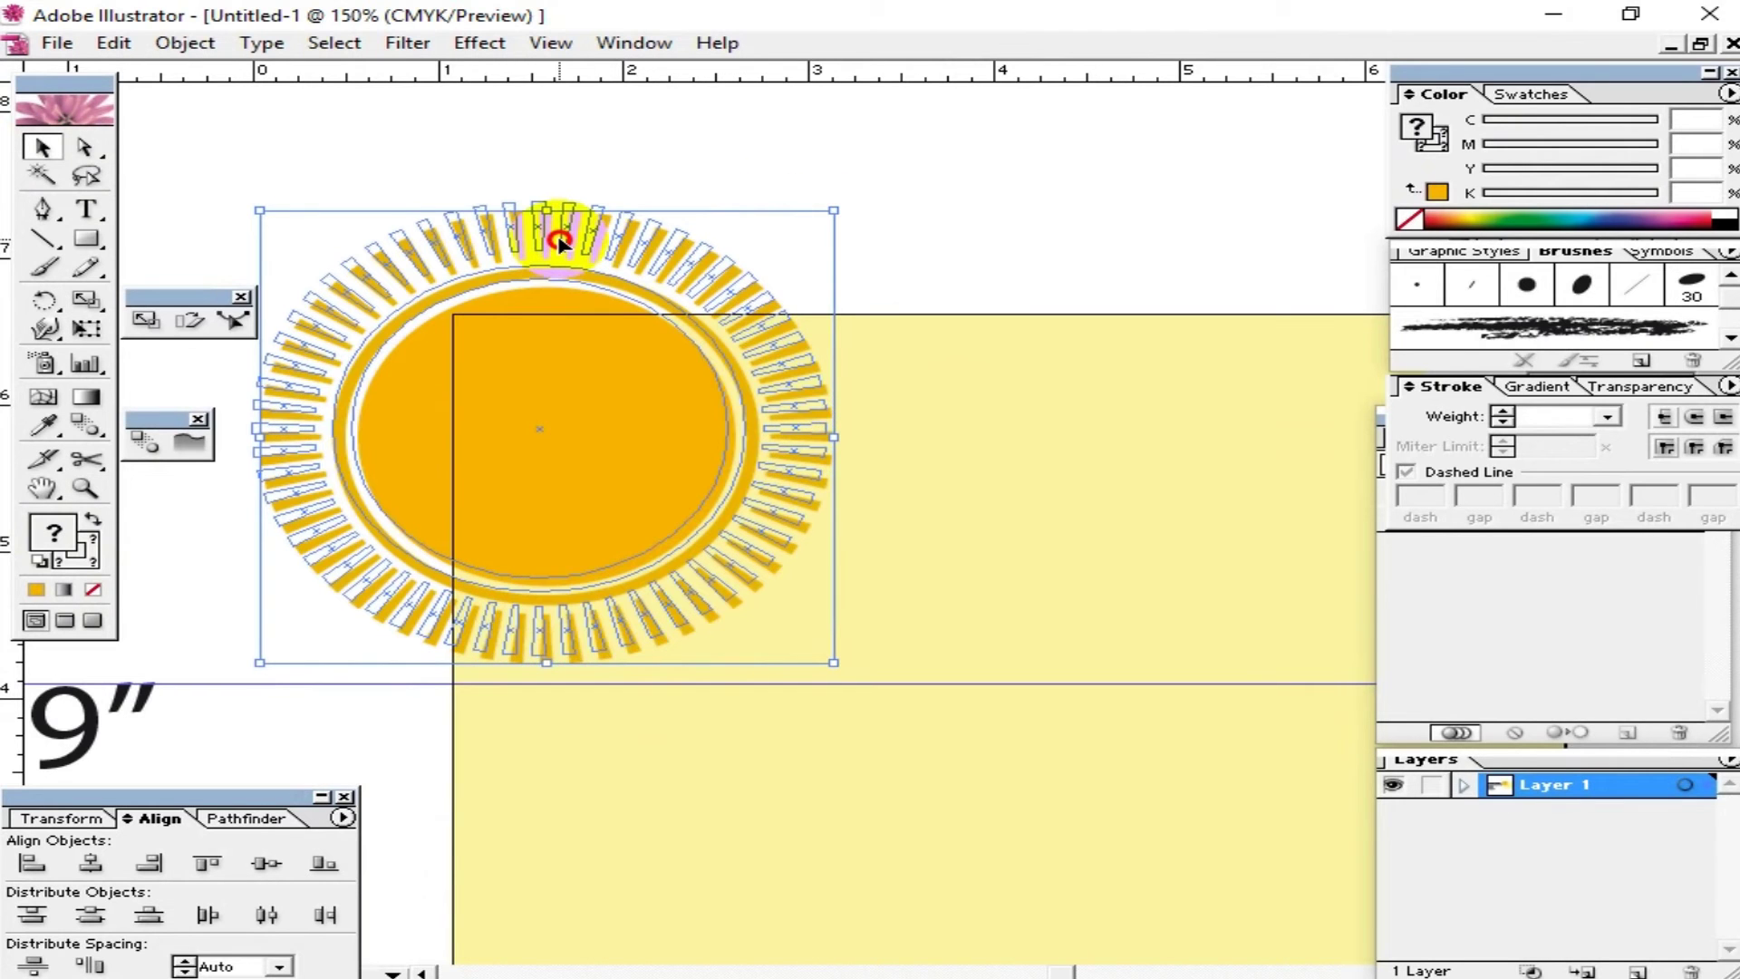
left_click_drag(539, 433, 453, 316)
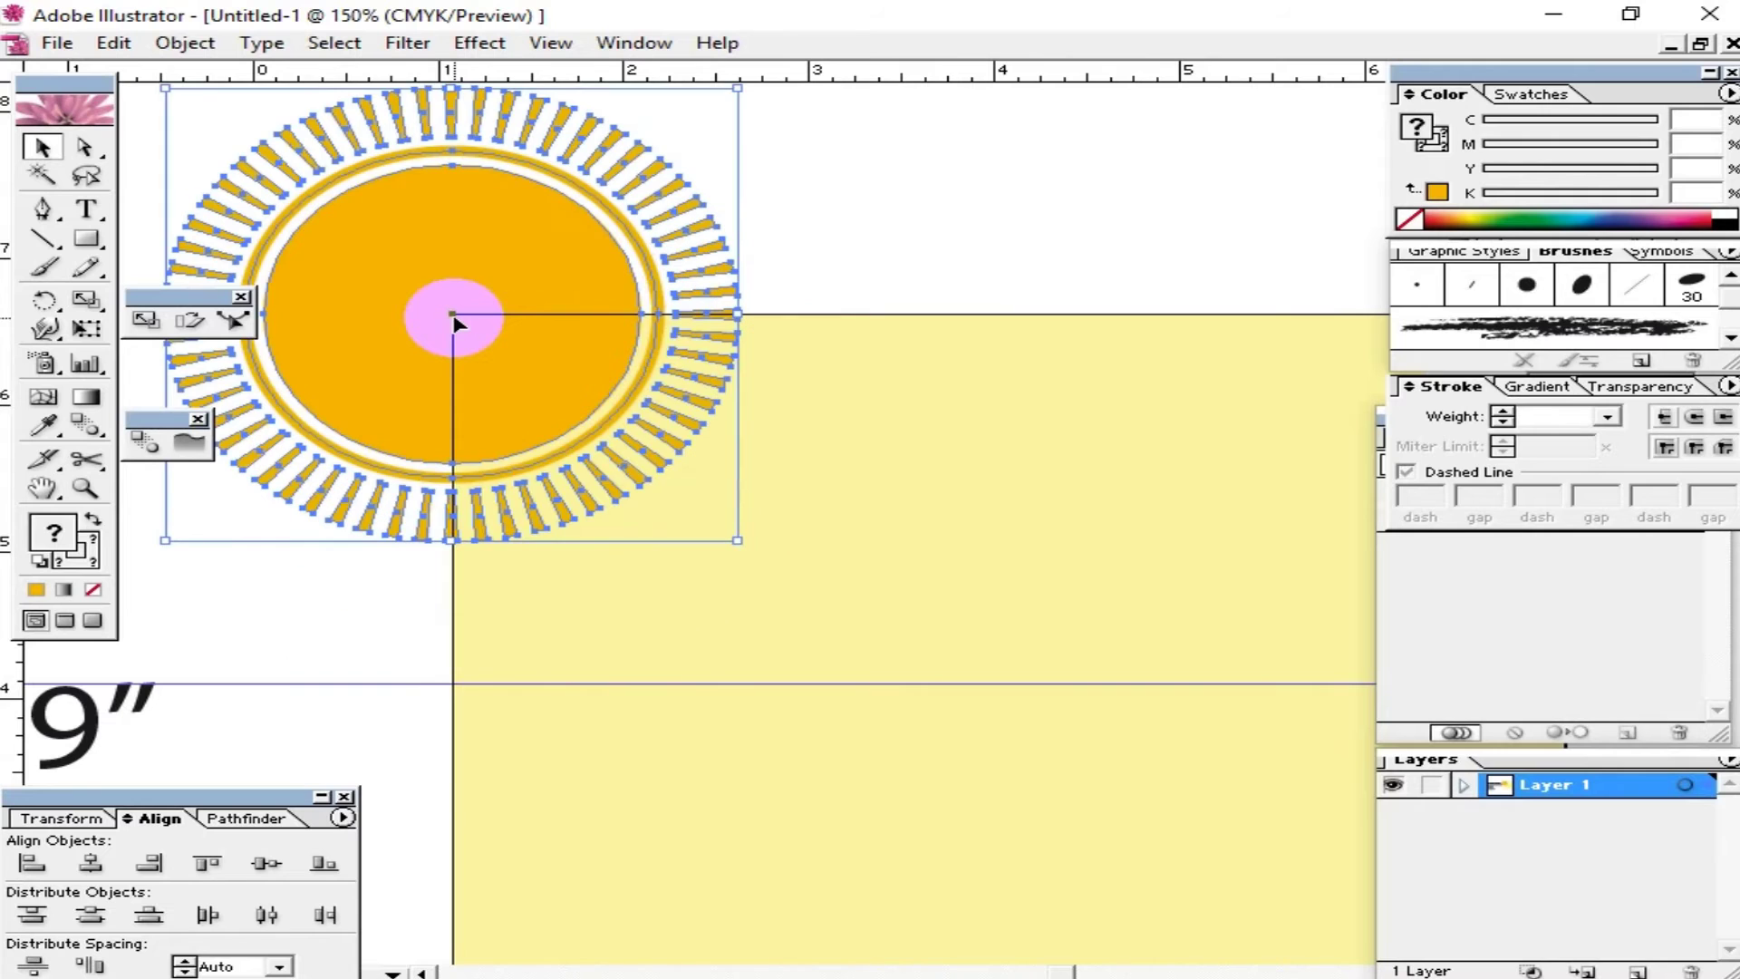
left_click(914, 243)
mouse_move(440, 261)
left_mouse_down()
mouse_move(525, 346)
mouse_move(517, 332)
left_mouse_up()
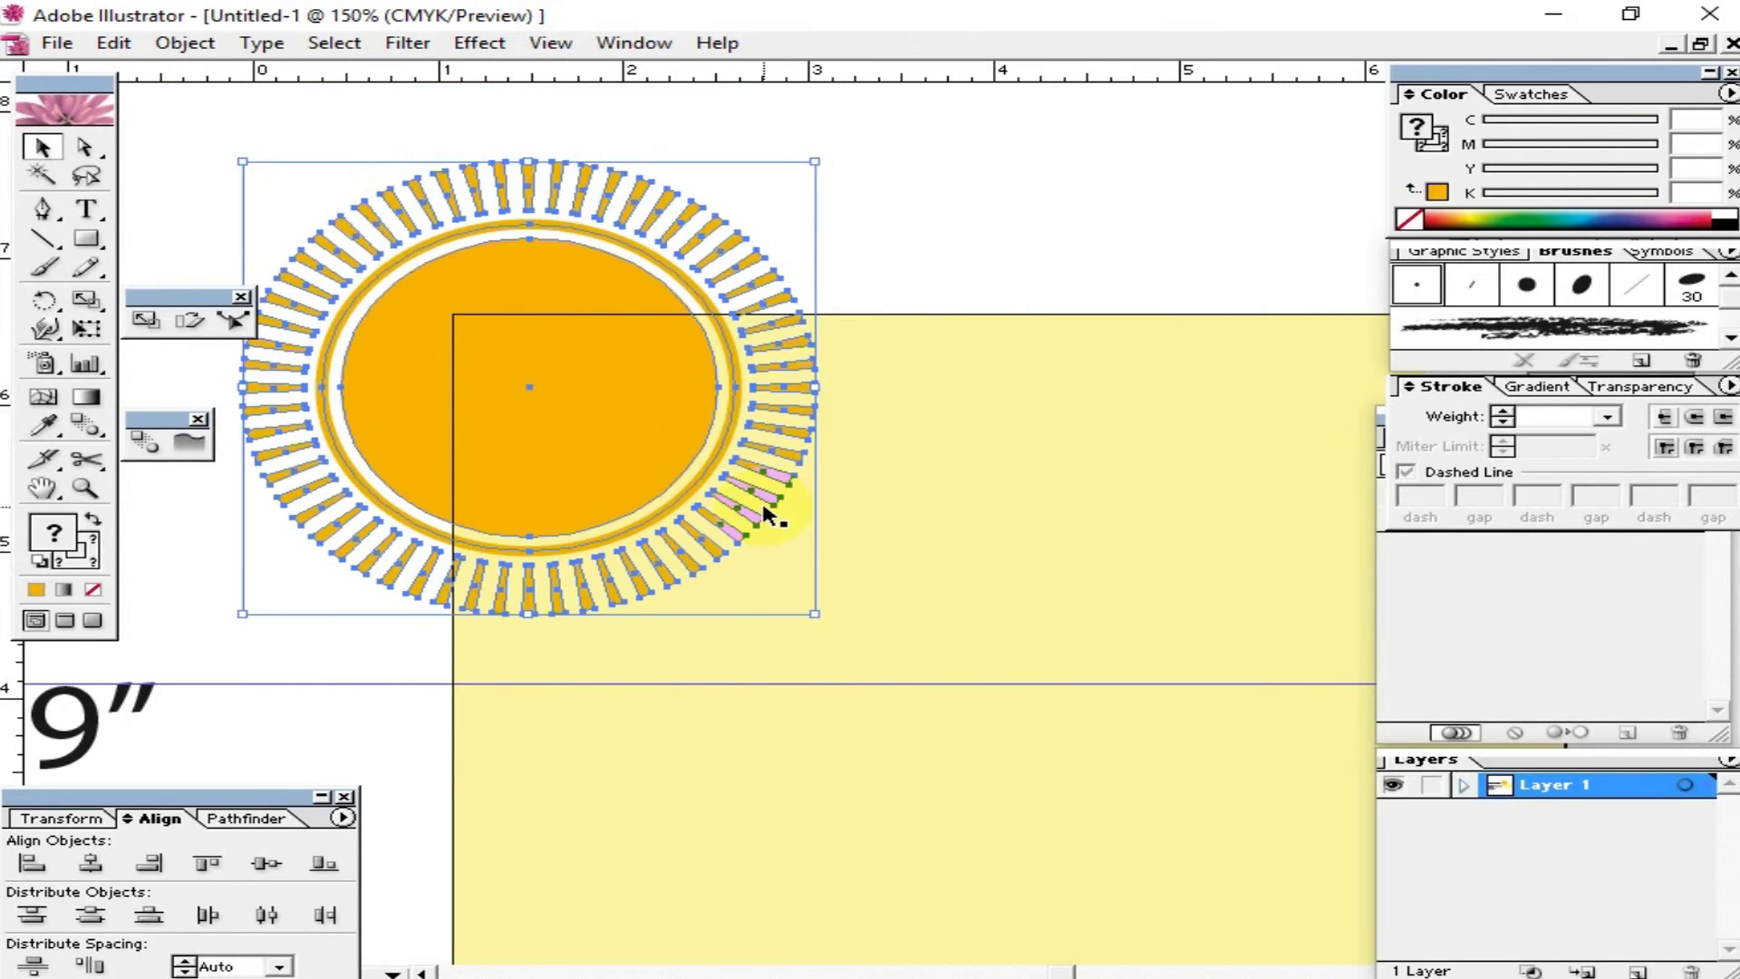
left_click_drag(590, 400, 630, 440)
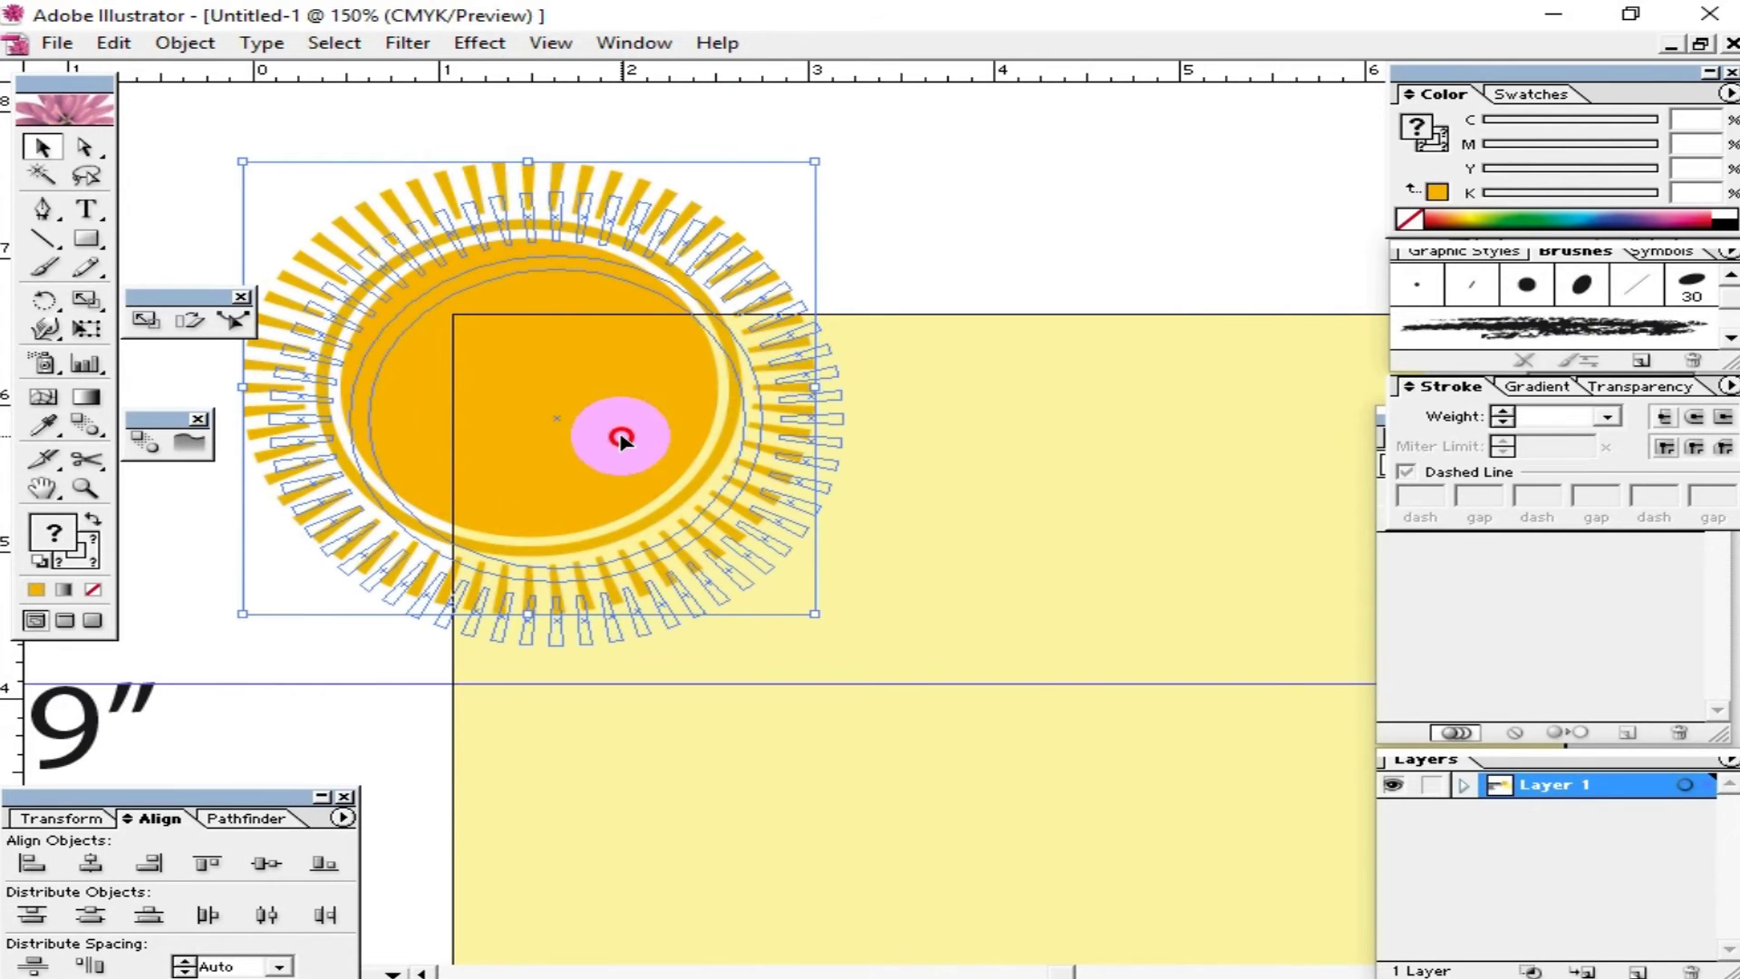
left_click_drag(630, 440, 643, 466)
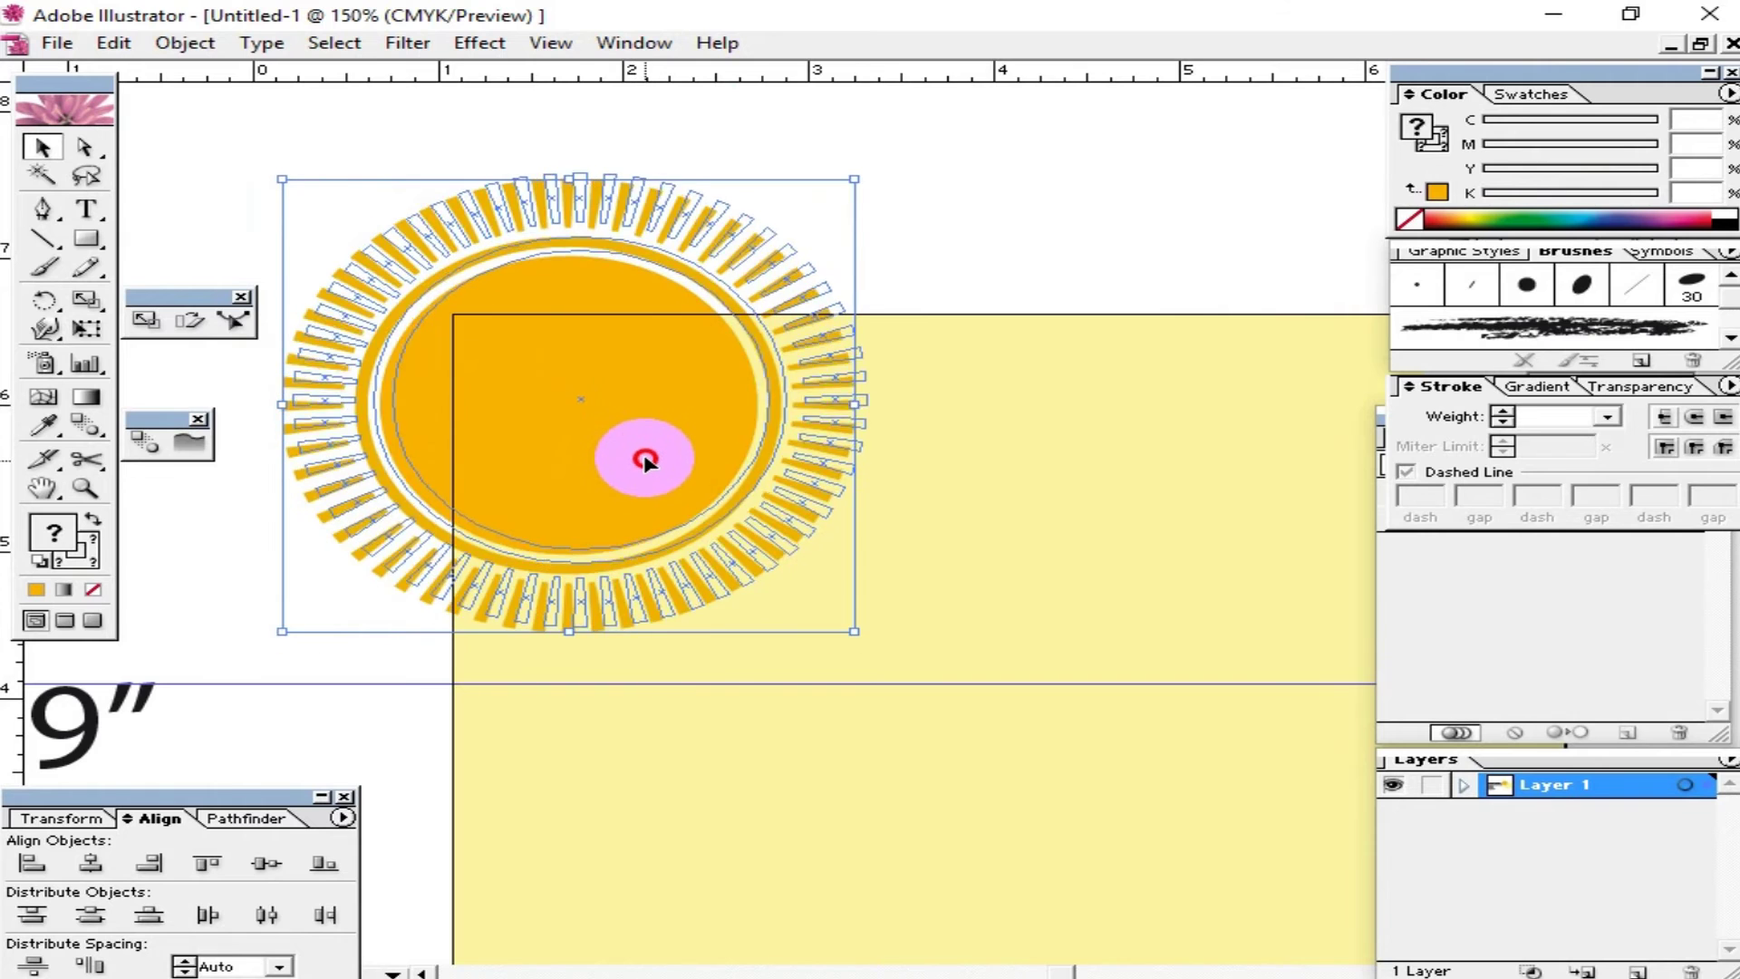
left_click_drag(652, 458, 657, 464)
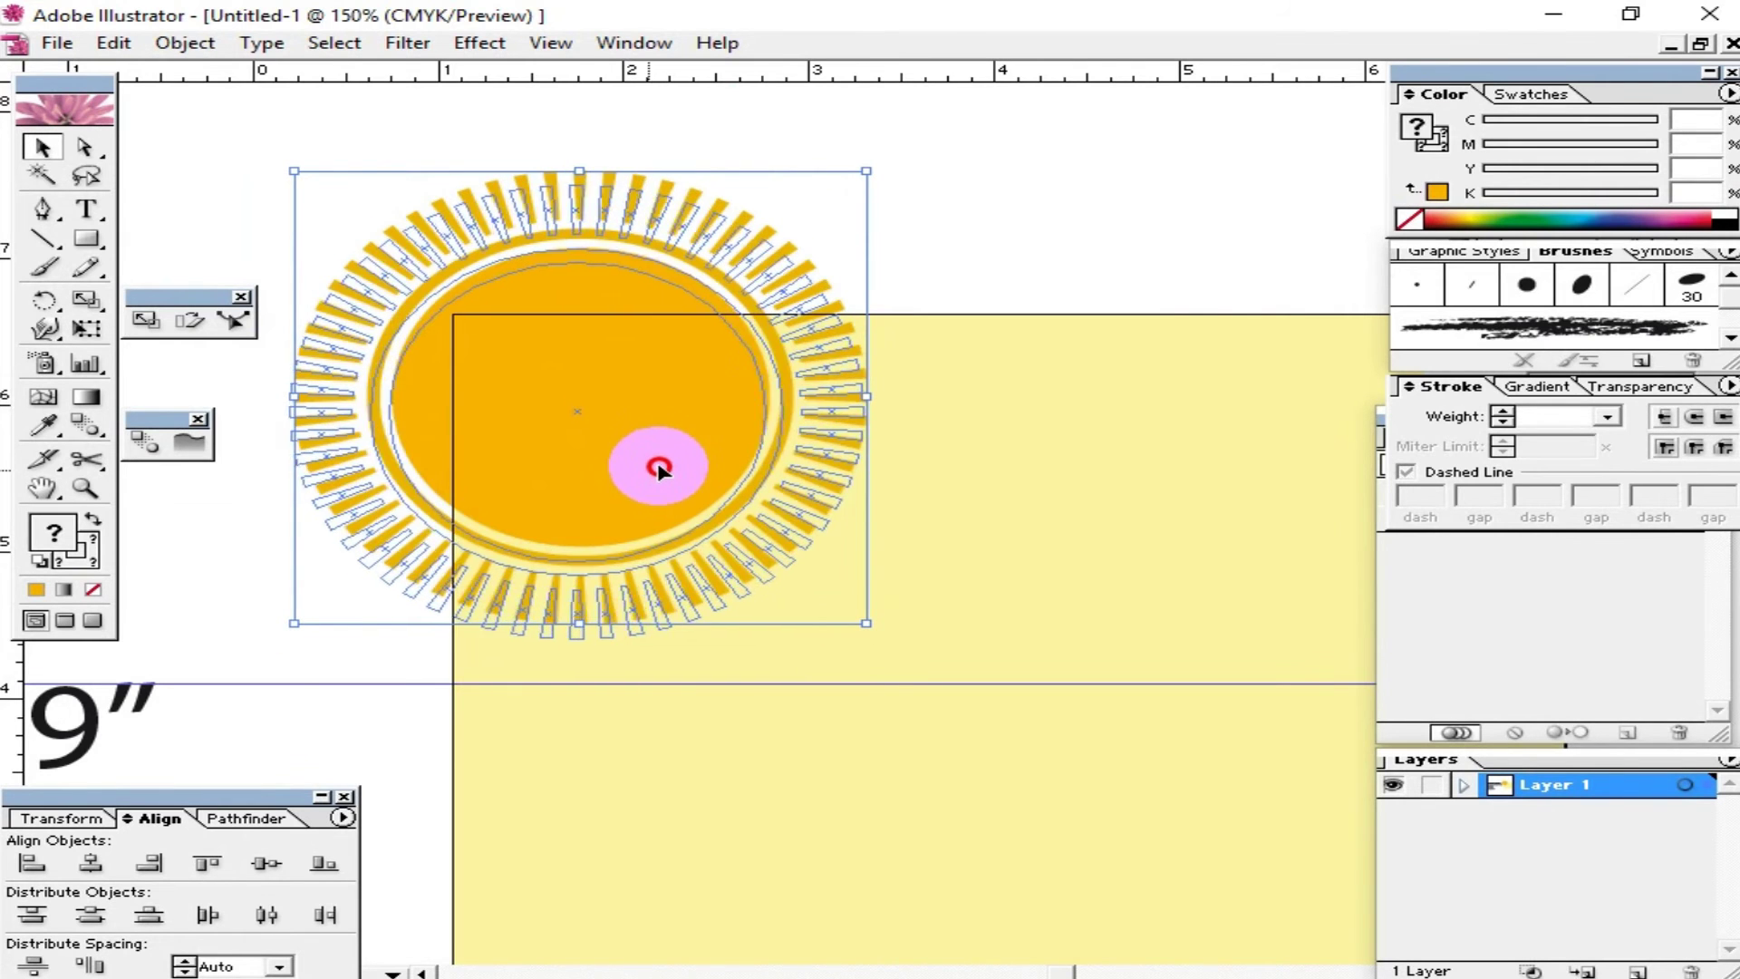
left_click_drag(657, 464, 658, 461)
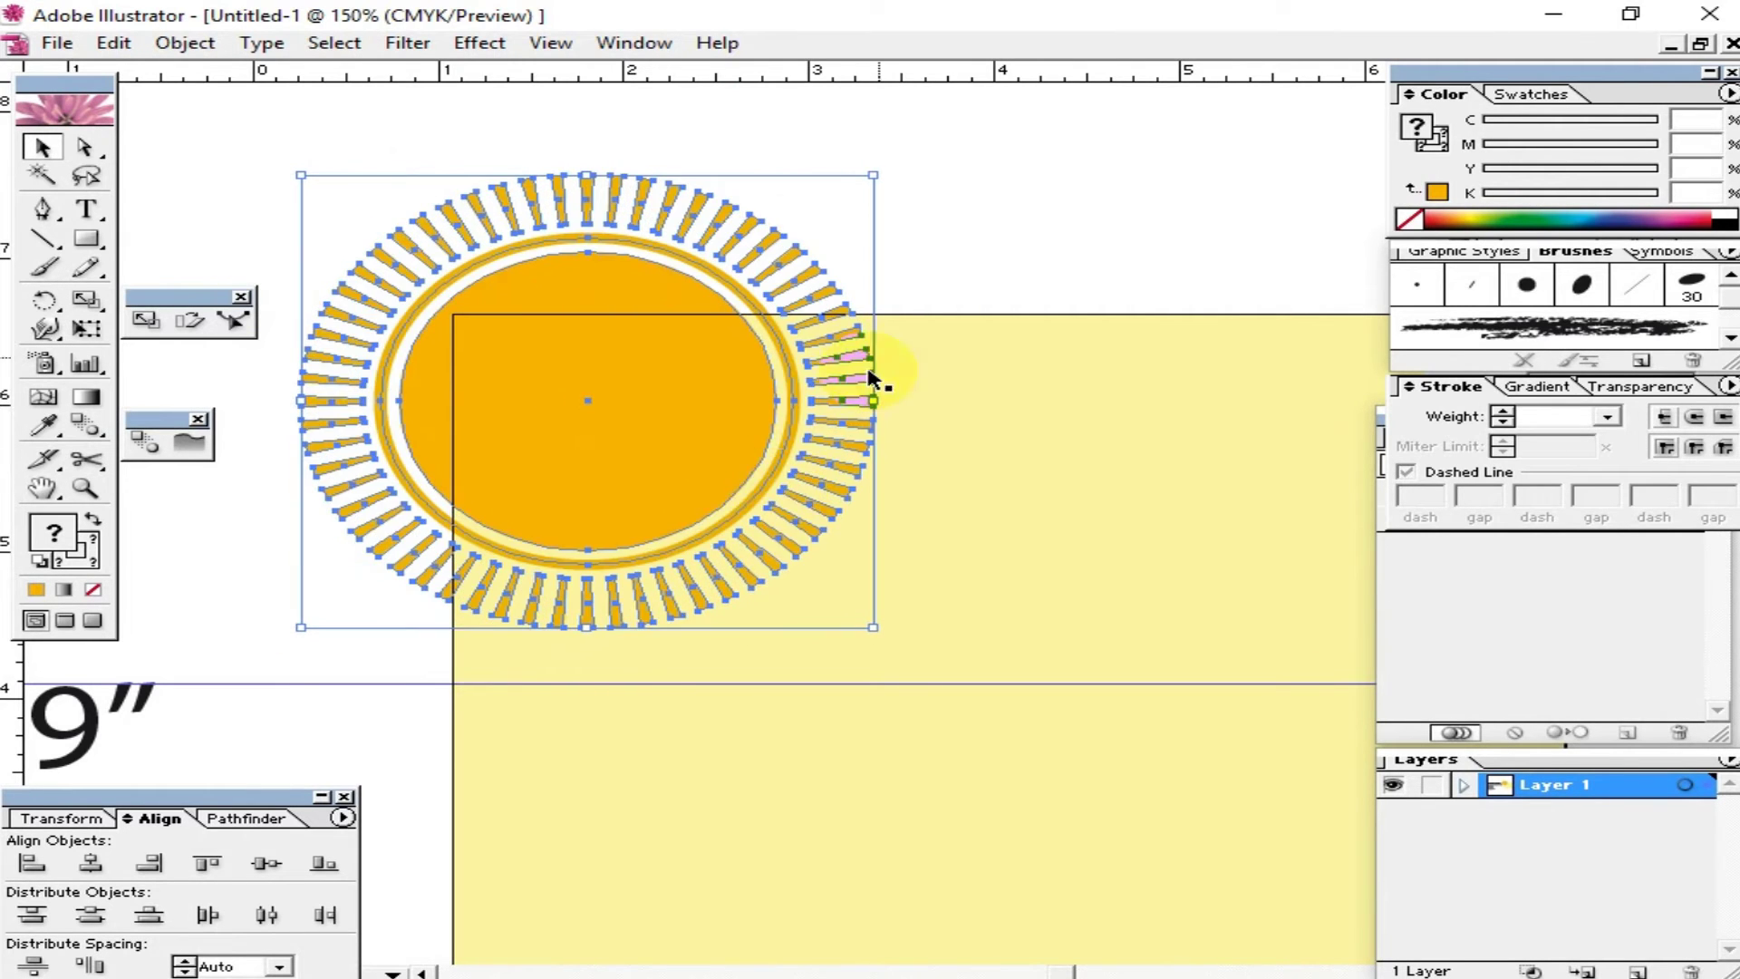
left_click(988, 265)
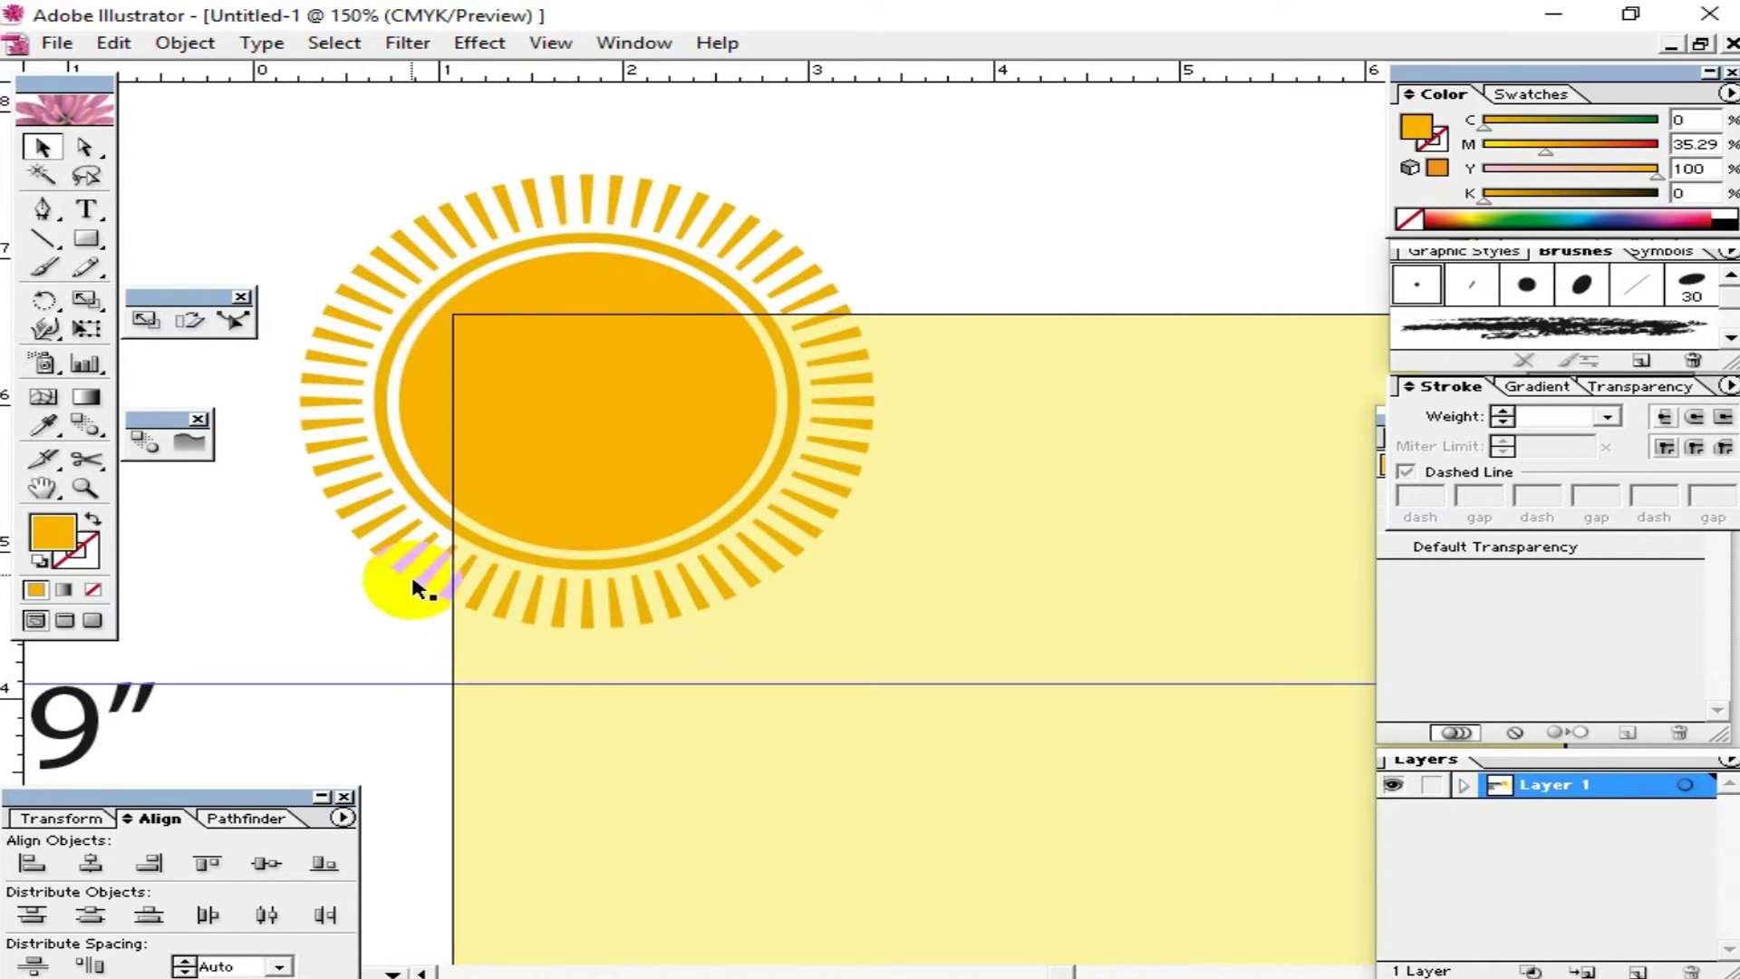
Step: Place a copy of the pale yellow rectangle in front of the sun, trimmed to the sun area
left_click(1027, 520)
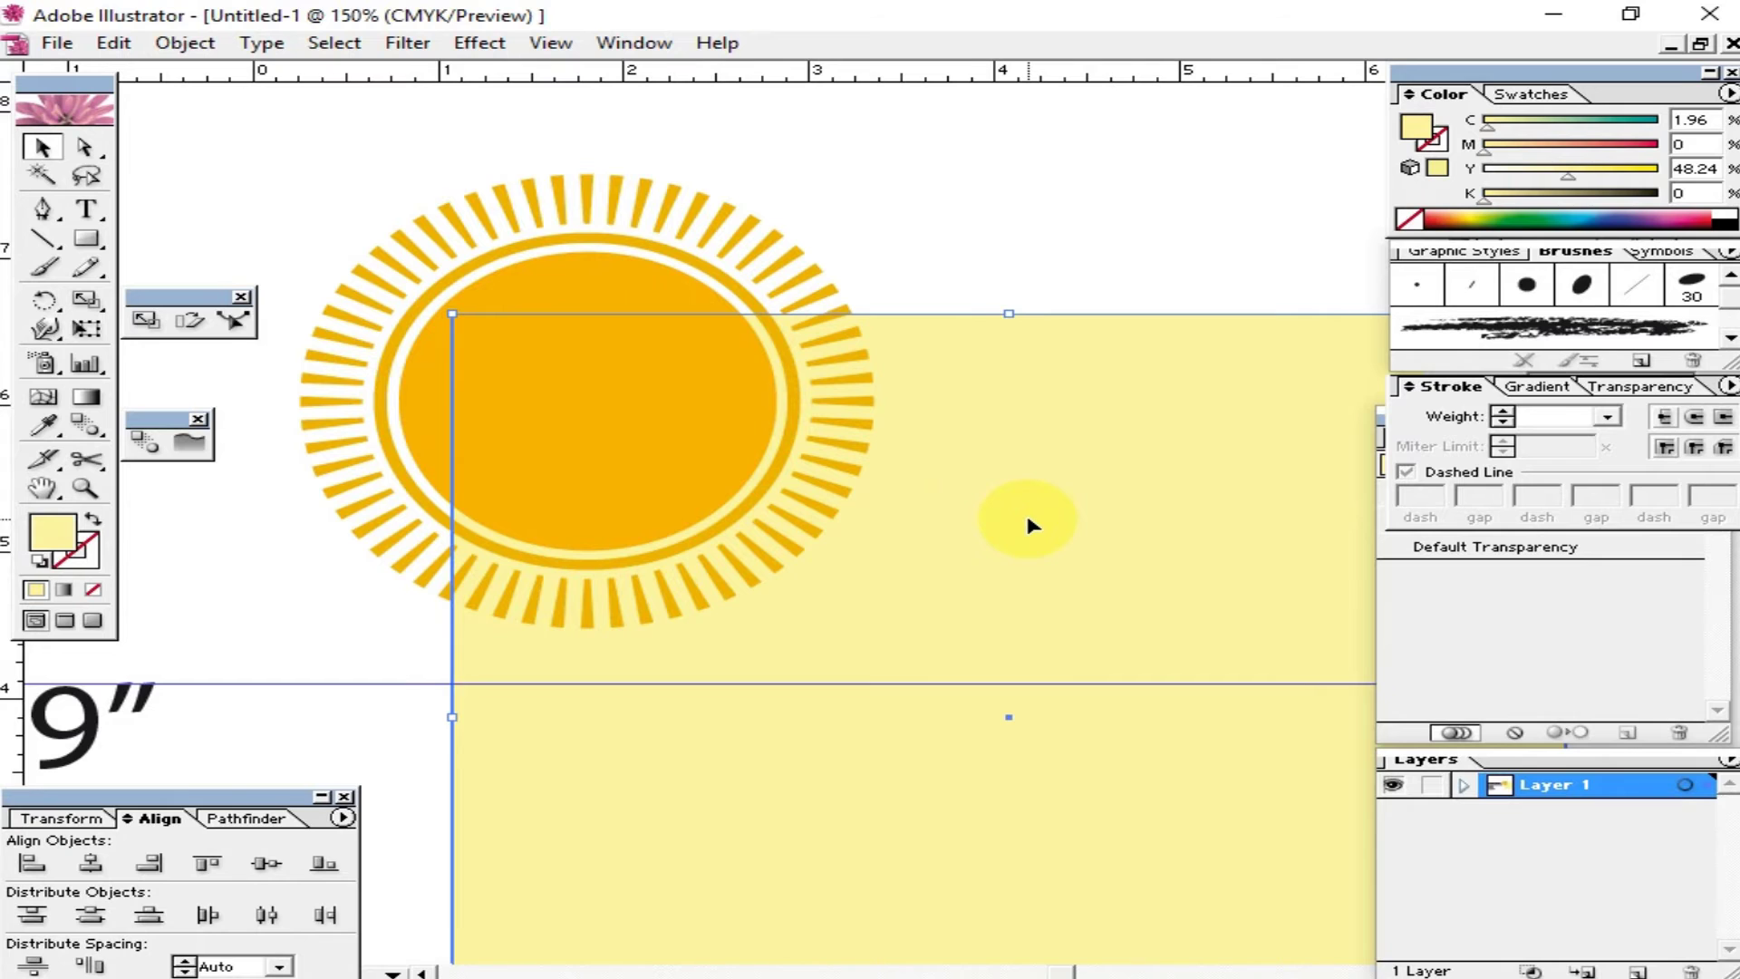
scroll(1029, 524, "right", 3)
scroll(952, 438, "down", 2)
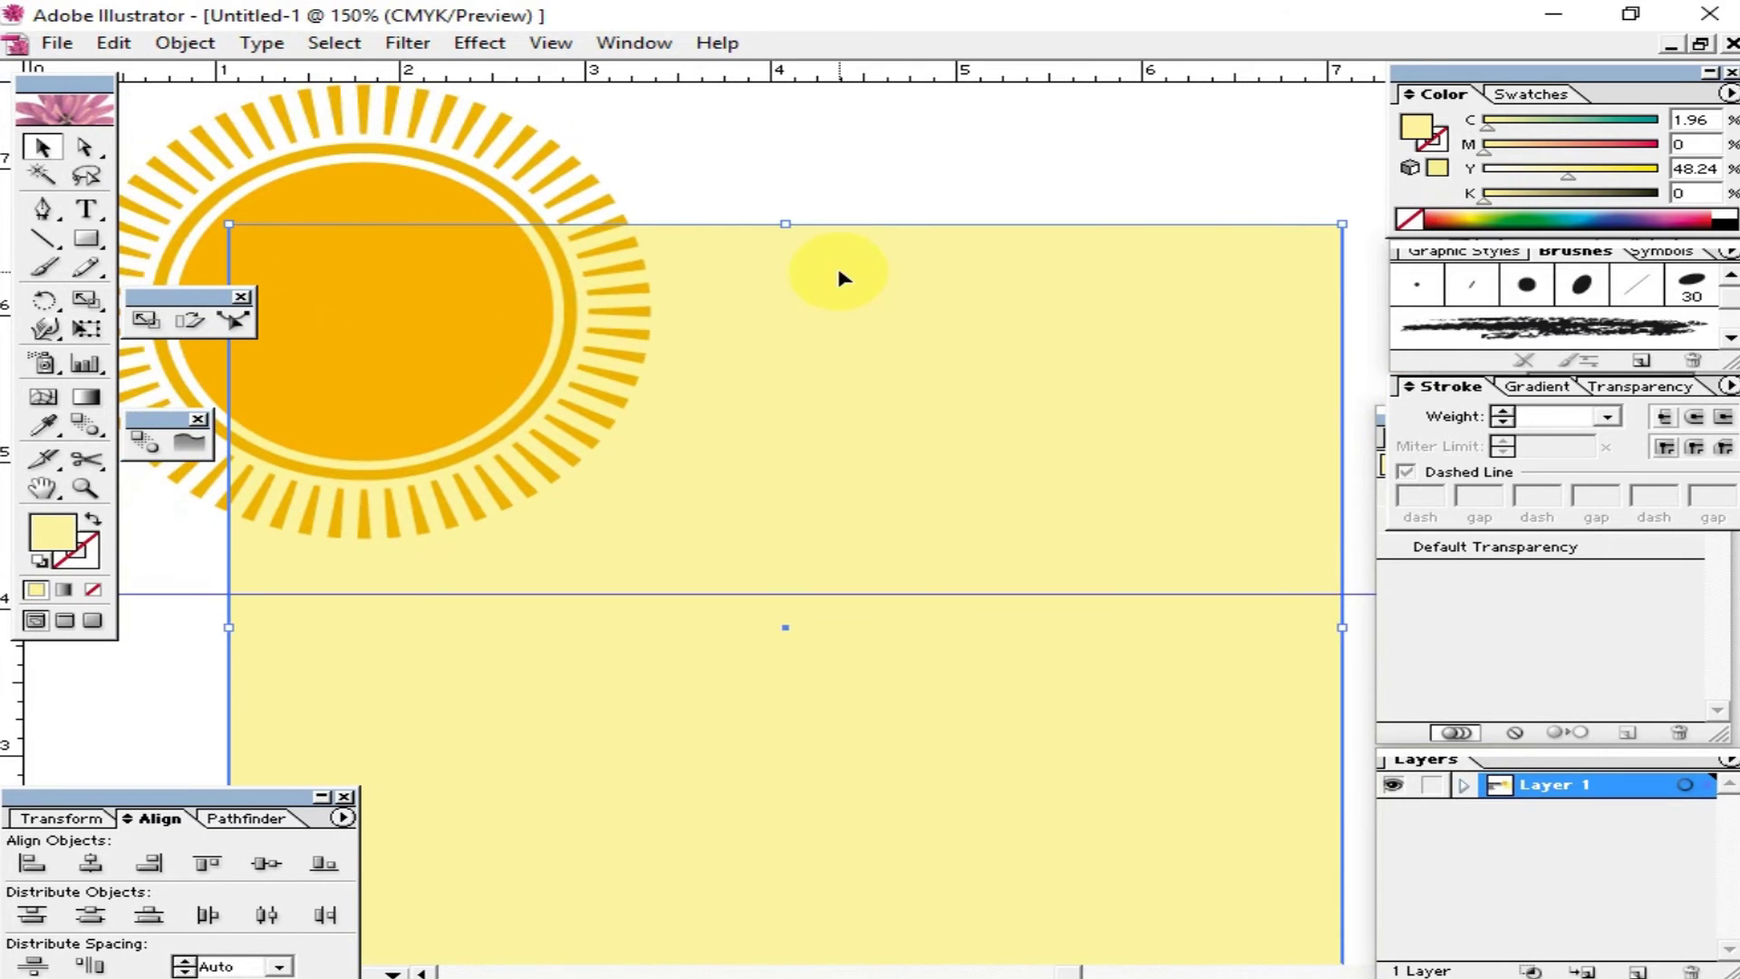
left_click(560, 374)
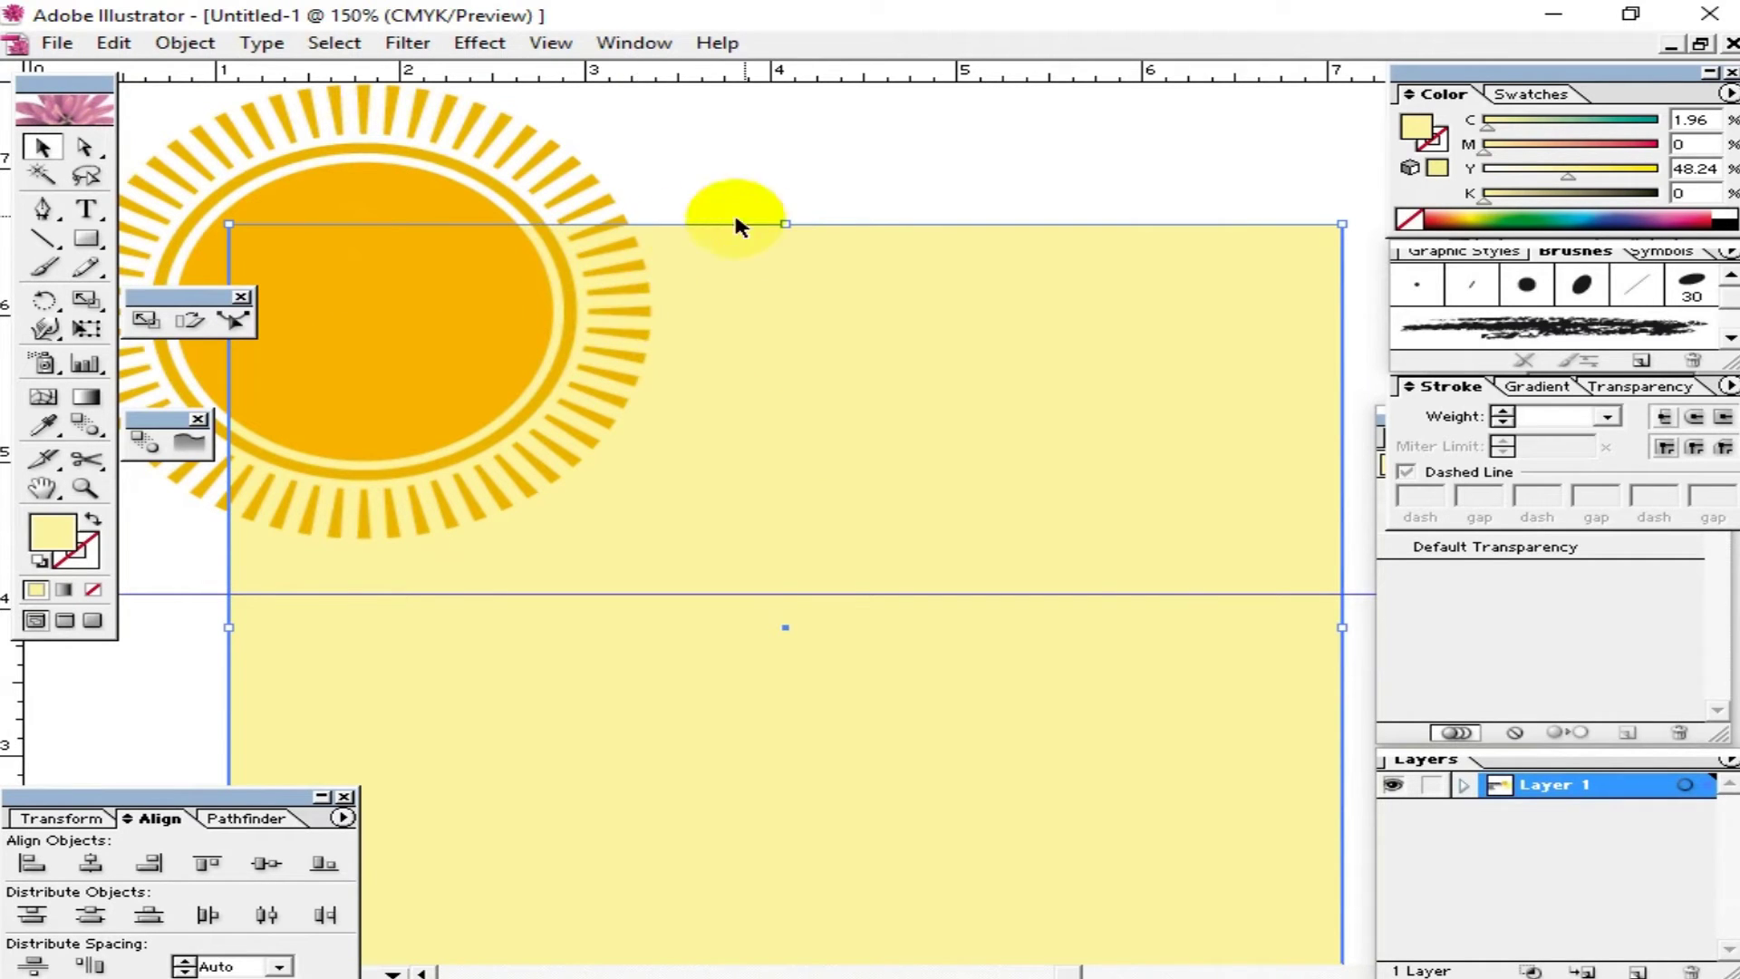
right_click(810, 332)
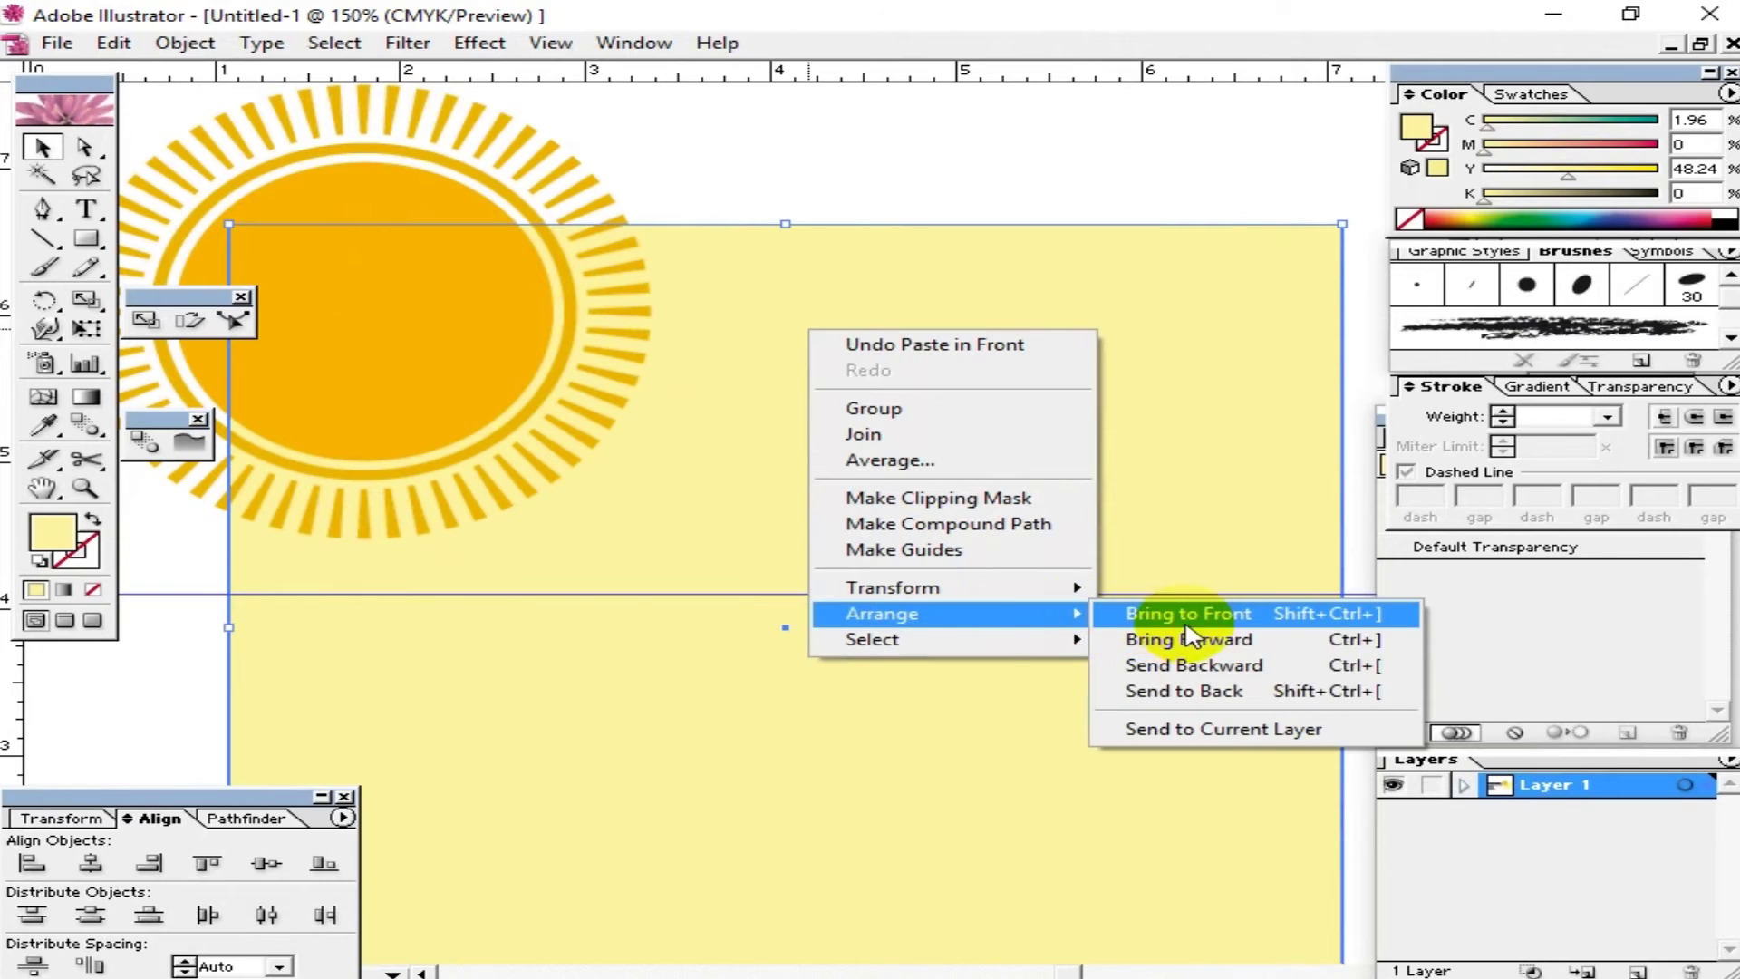
left_click(1187, 616)
left_click_drag(933, 571, 991, 309)
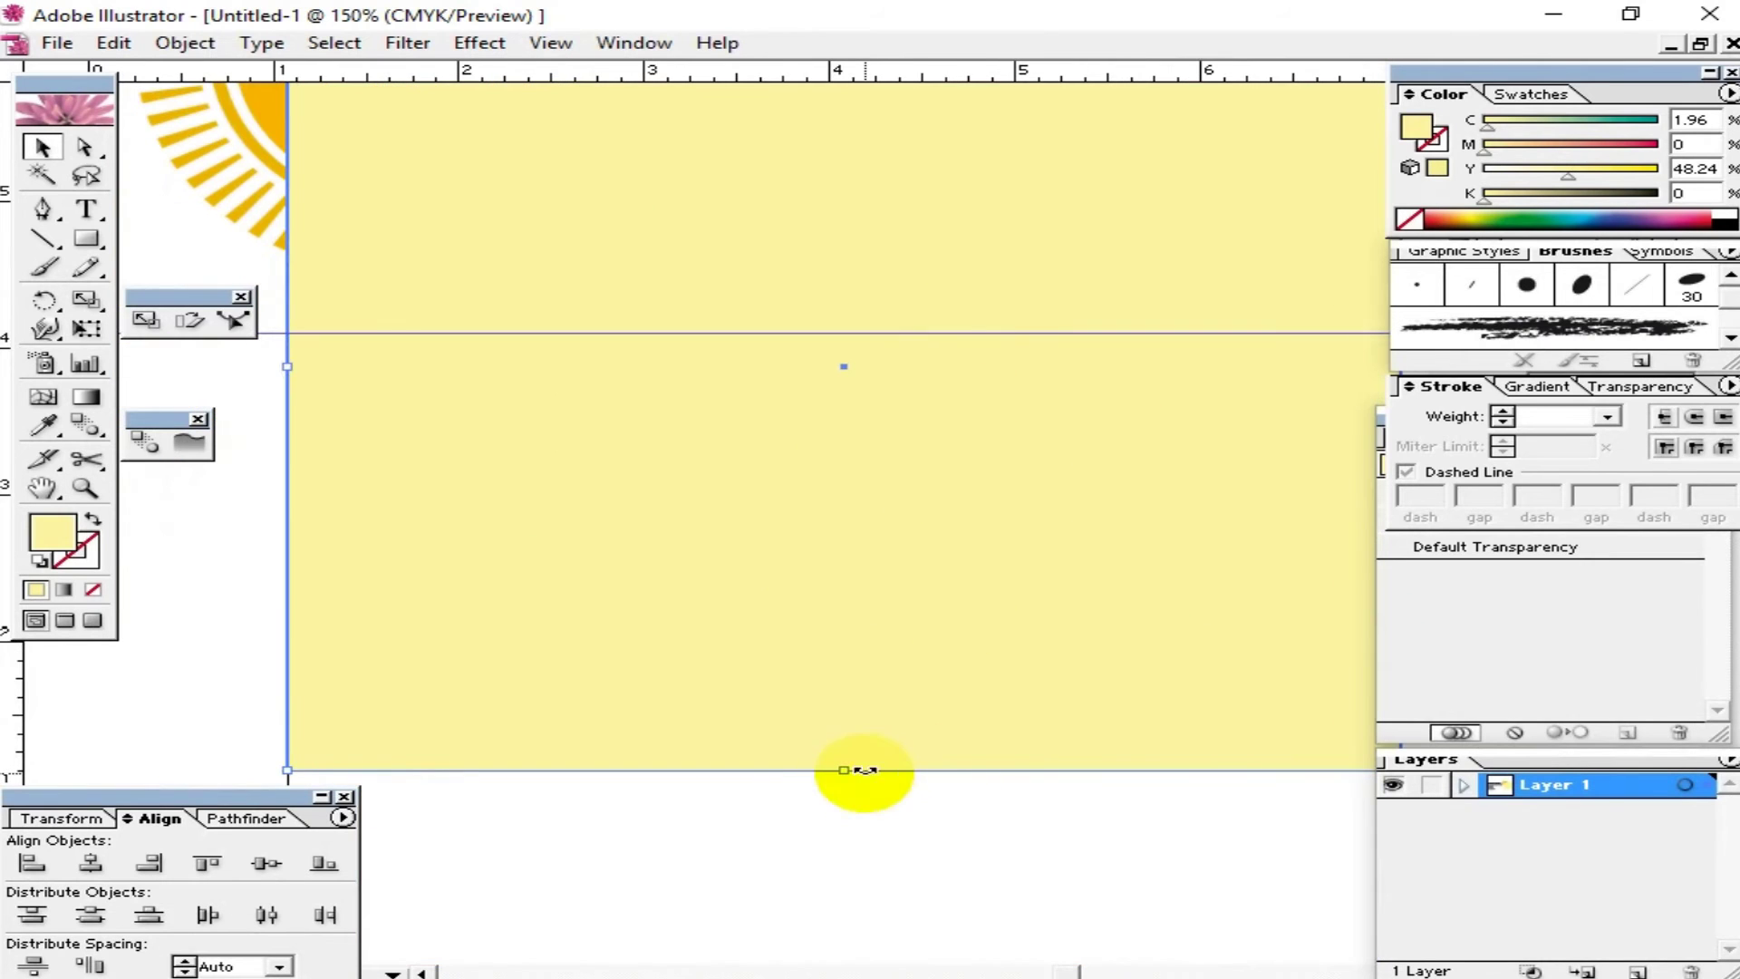
mouse_move(841, 772)
left_mouse_down()
mouse_move(777, 291)
mouse_move(702, 580)
mouse_move(806, 577)
left_mouse_up()
left_click_drag(1370, 451, 760, 458)
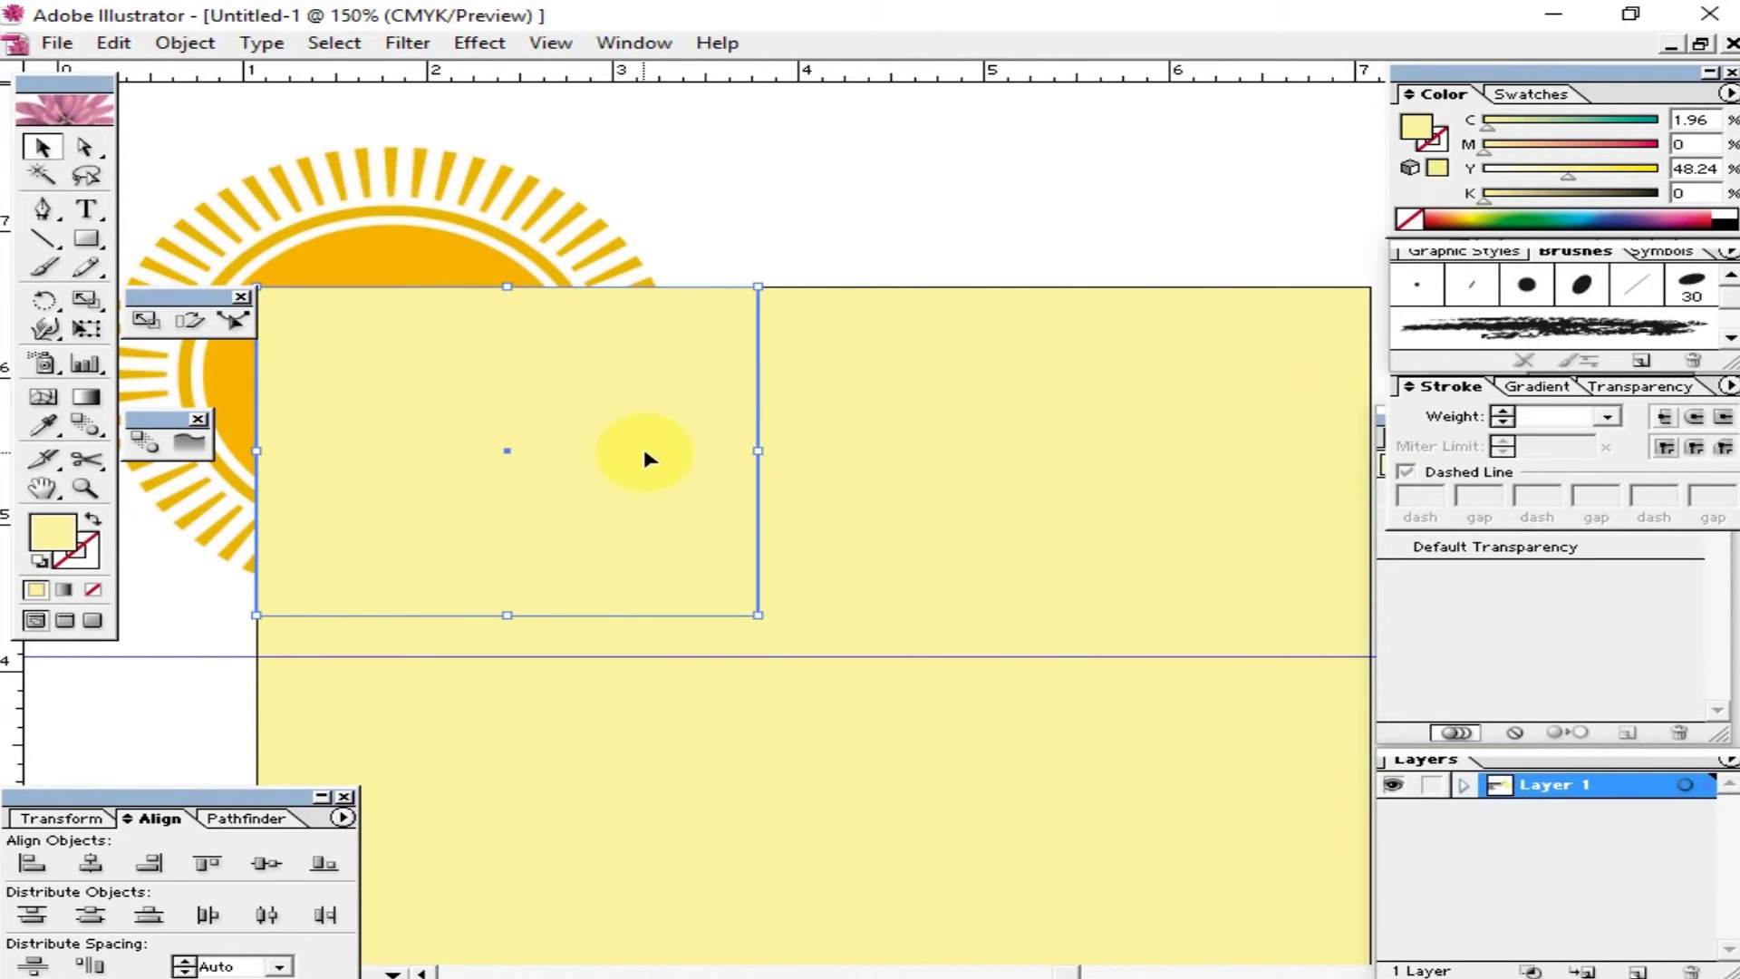
Step: Make a clipping mask so the sun shows only inside that rectangle
left_click(471, 268, "shift")
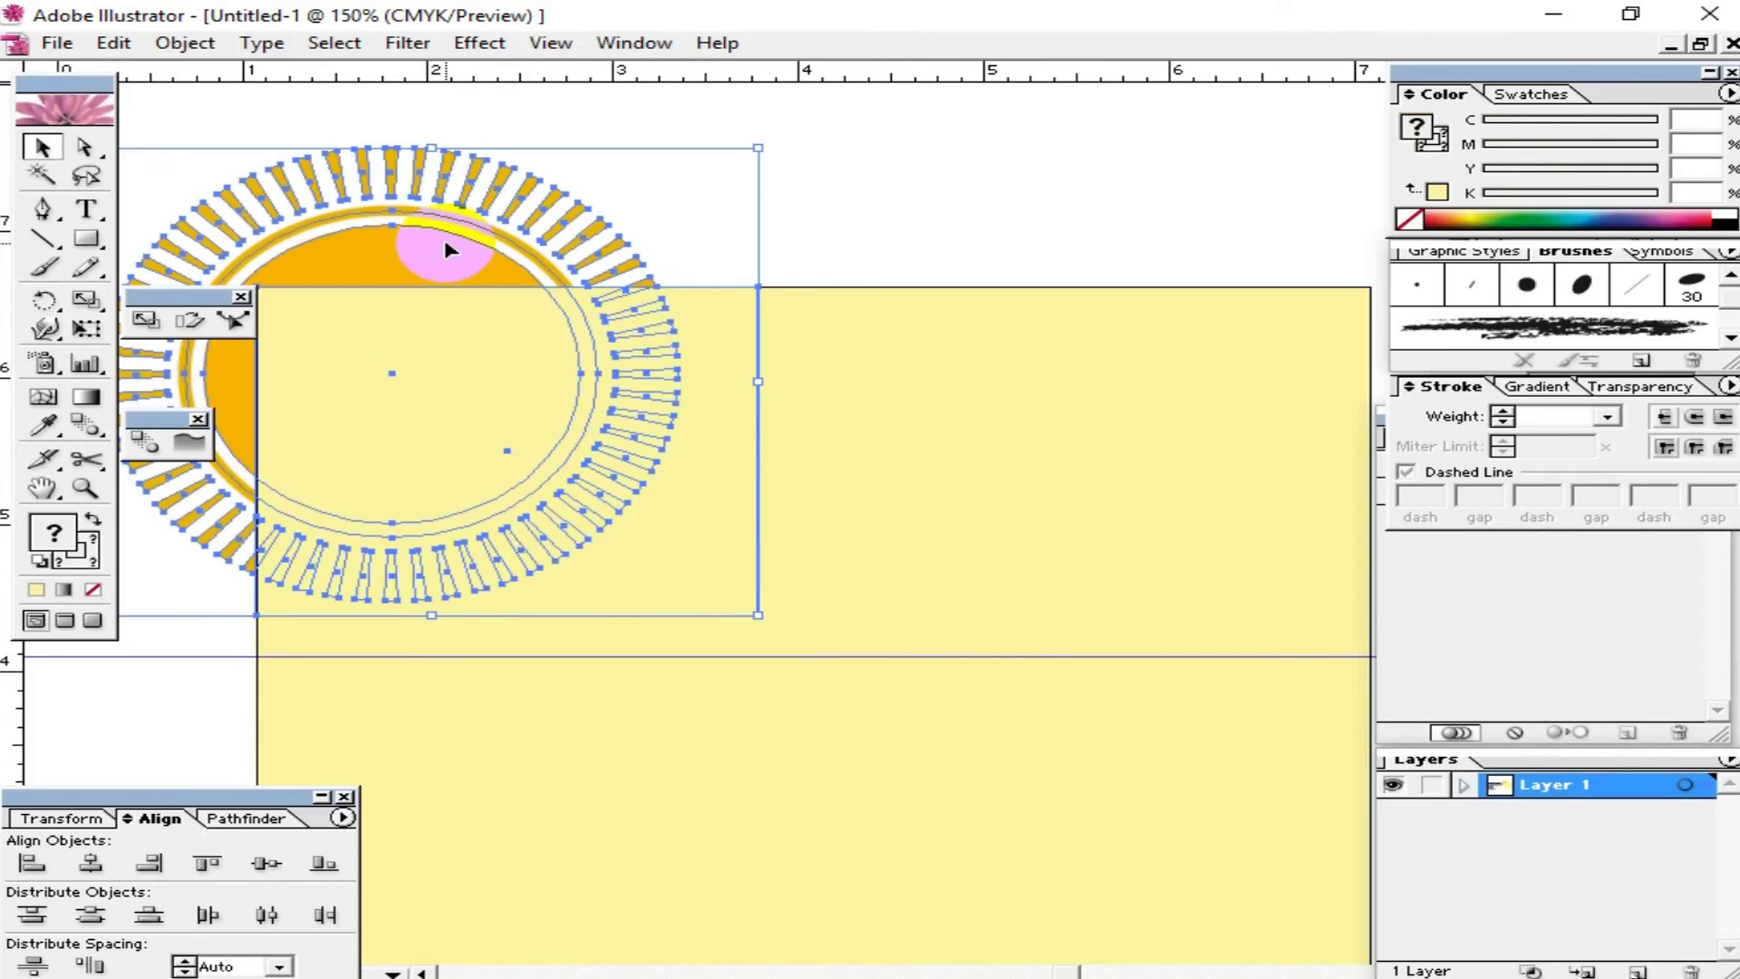
left_click(185, 42)
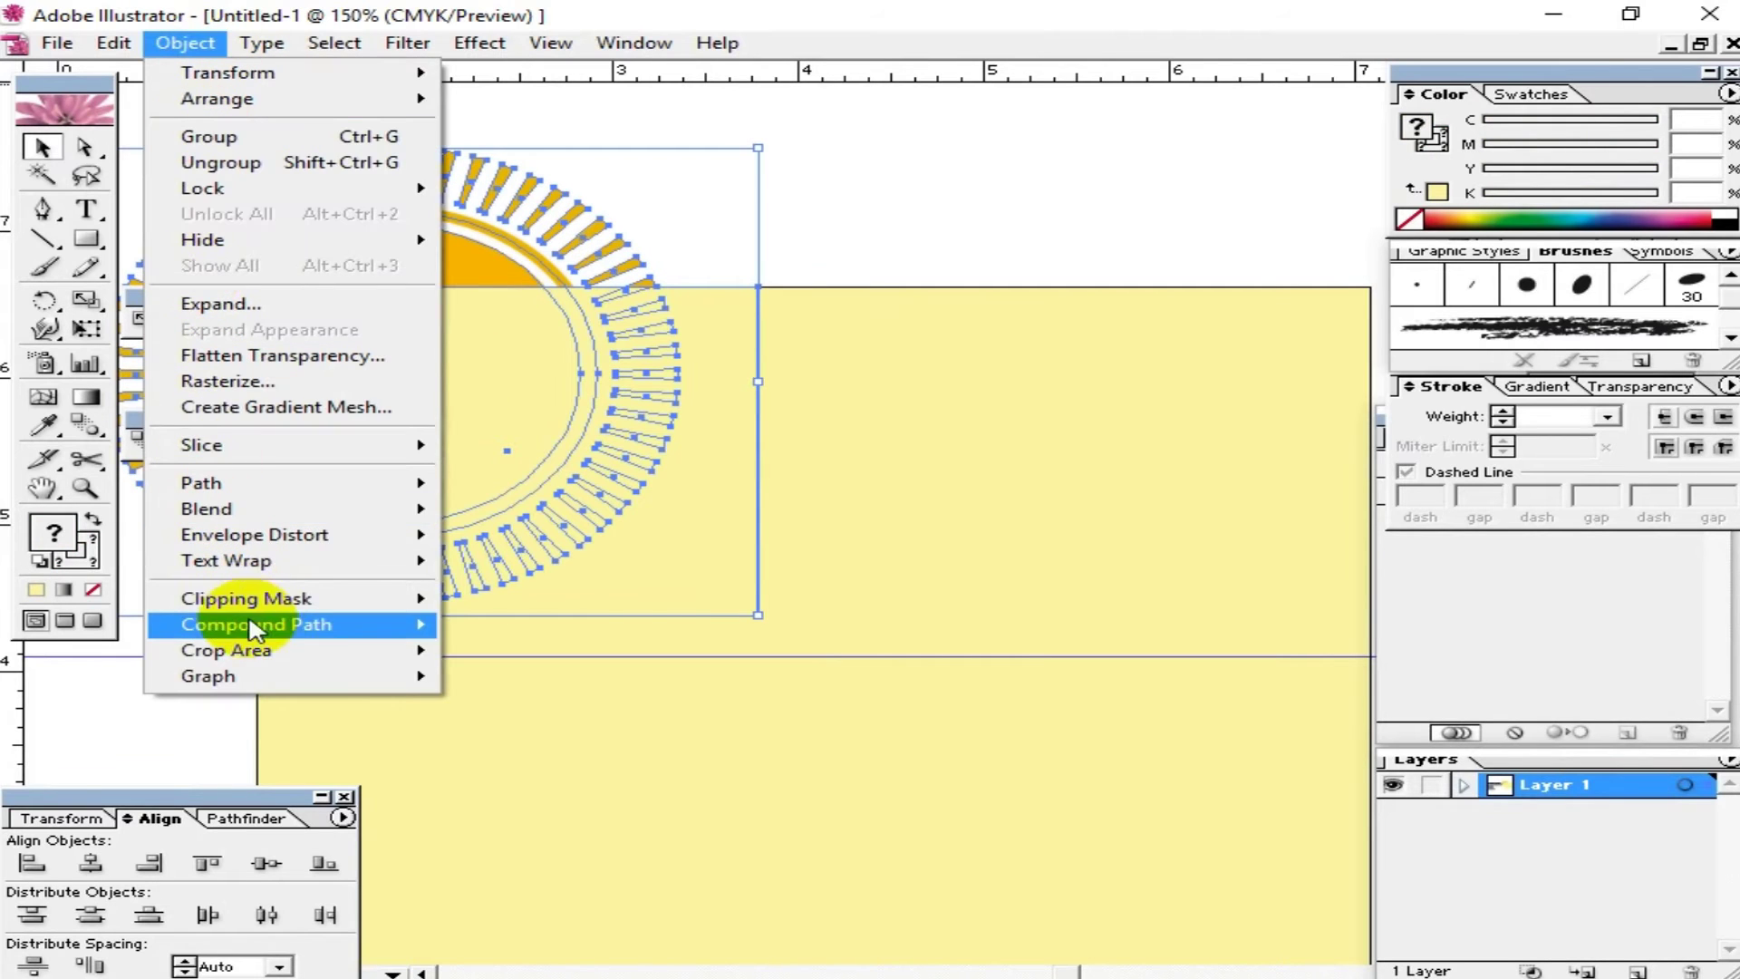
left_click(546, 599)
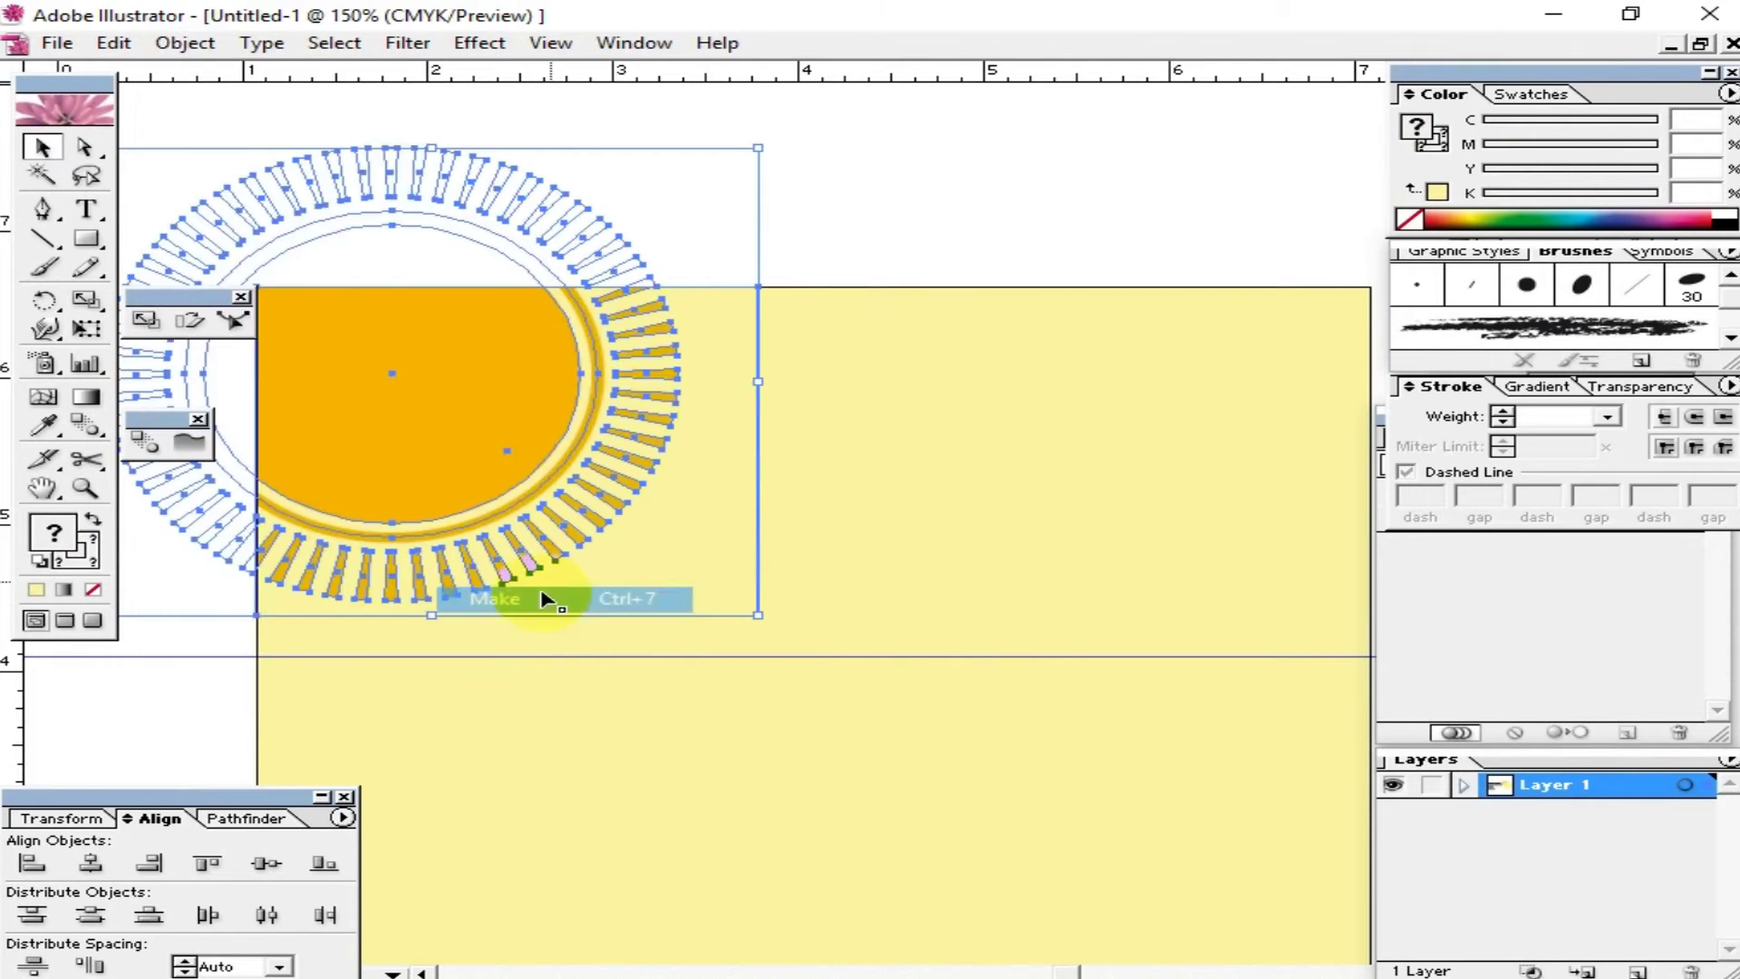
left_click_drag(801, 419, 987, 398)
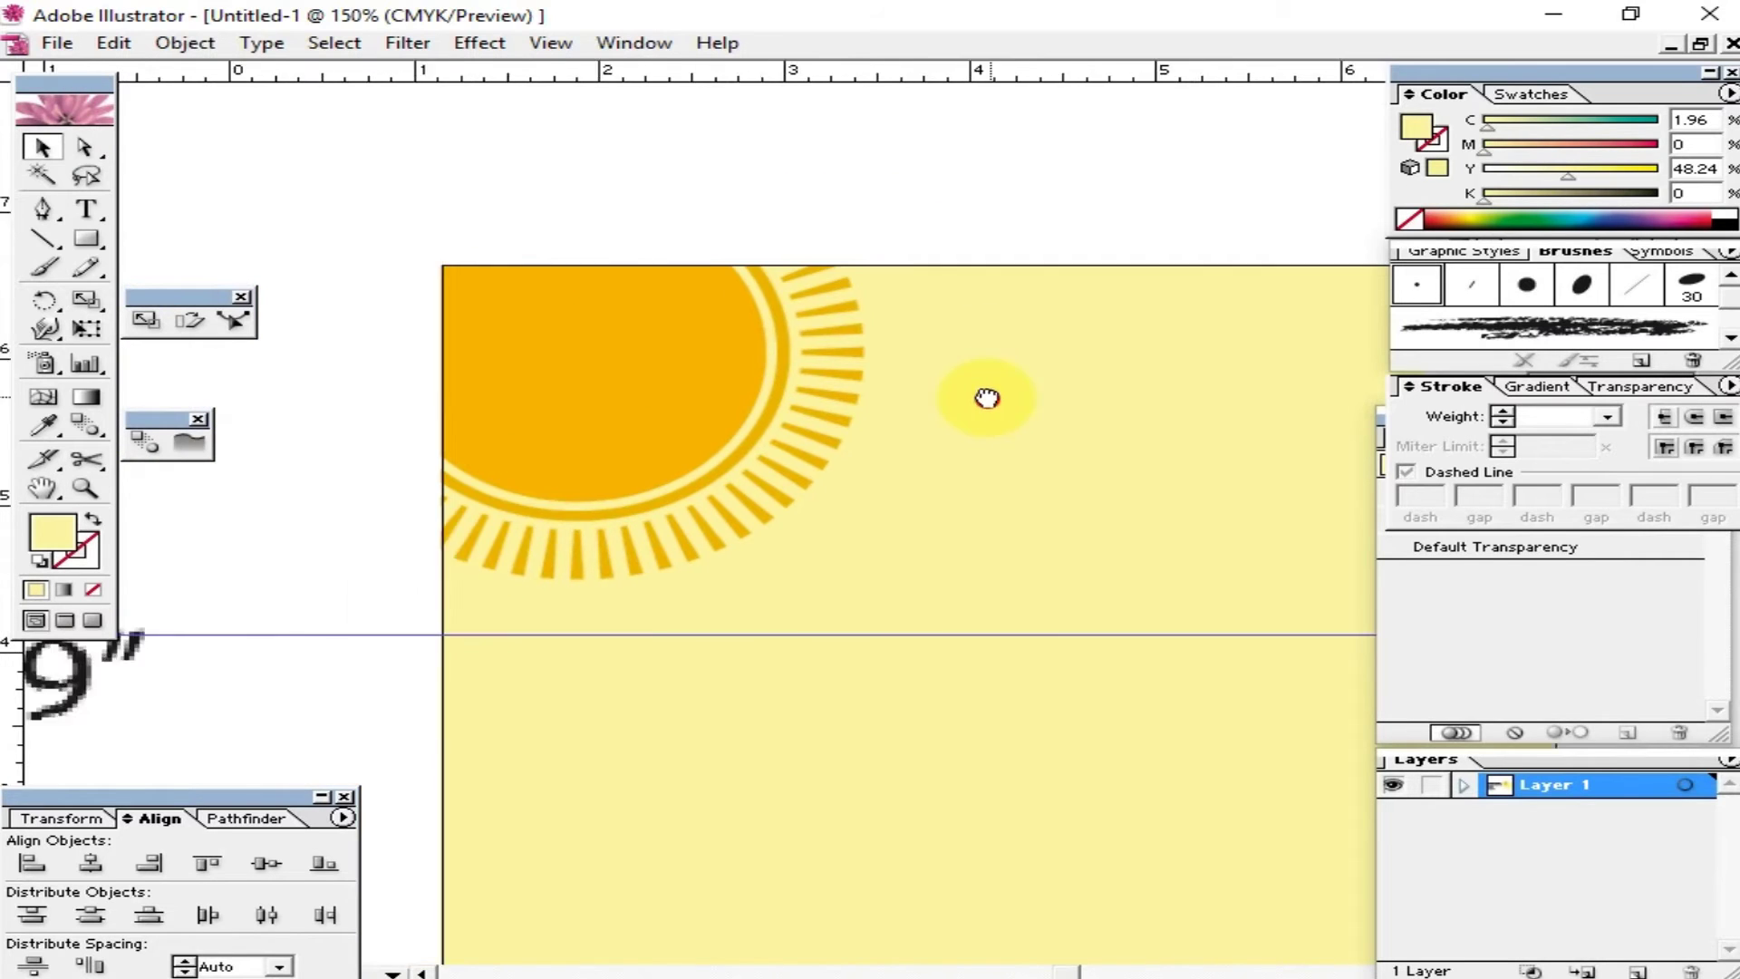
mouse_move(1130, 369)
left_mouse_down()
mouse_move(924, 283)
mouse_move(1029, 392)
mouse_move(998, 408)
left_mouse_up()
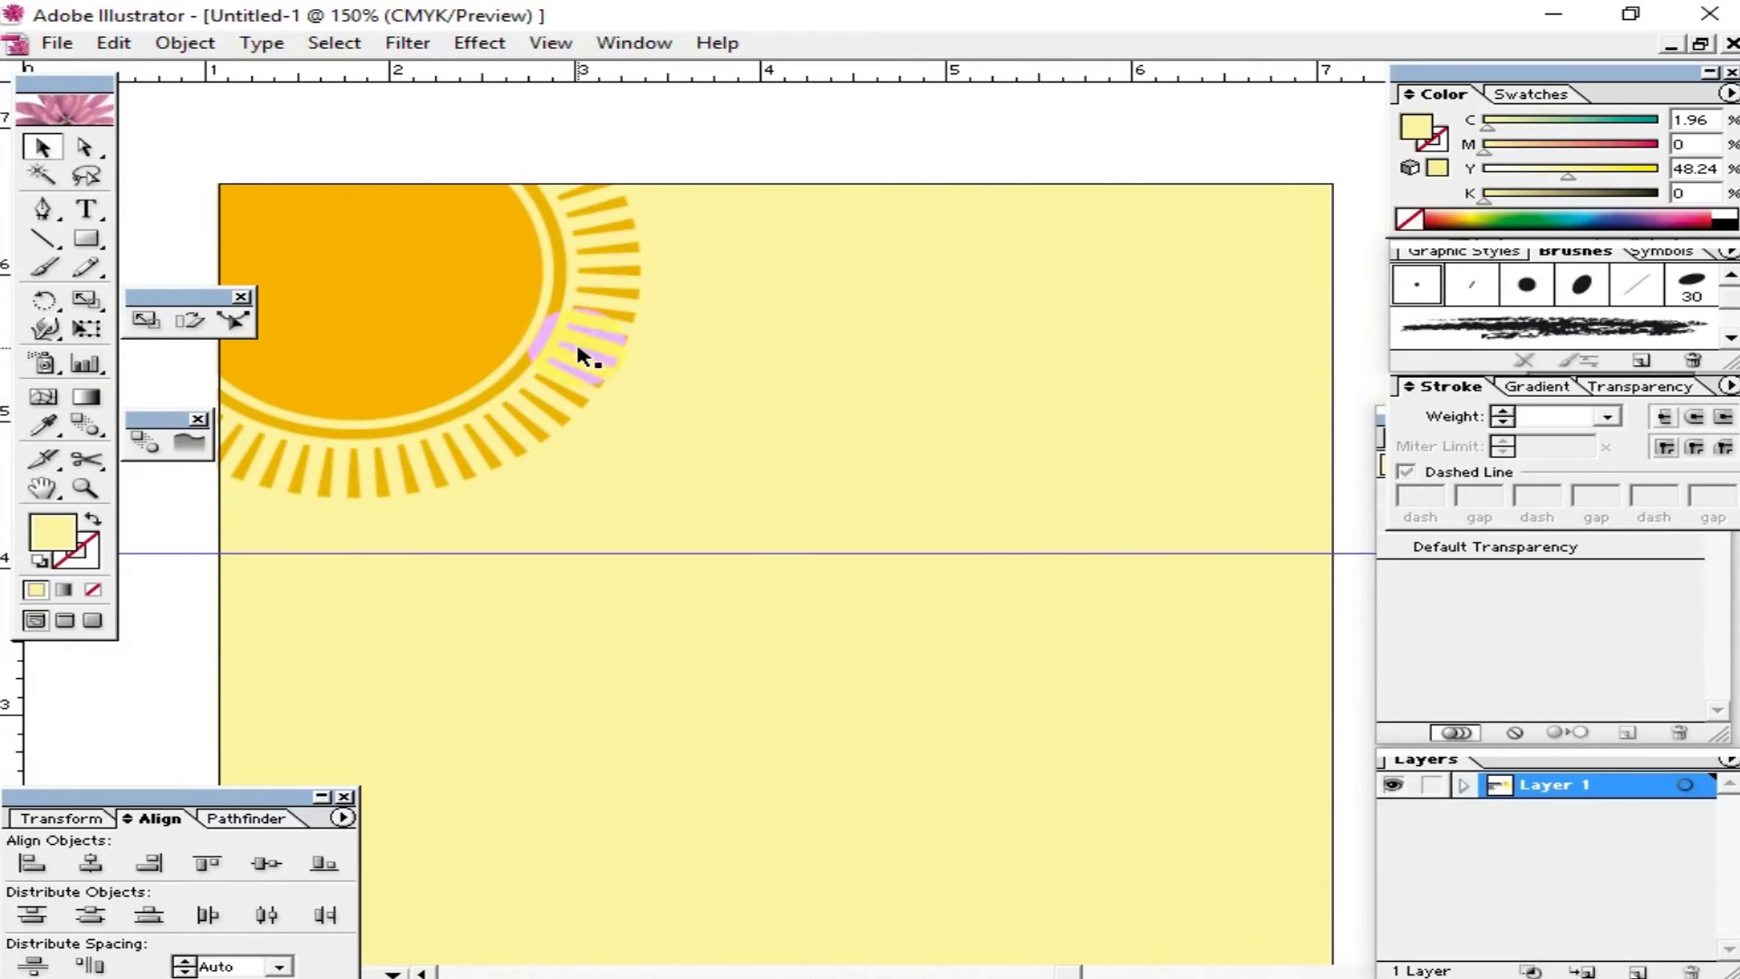
mouse_move(819, 500)
left_mouse_down()
mouse_move(734, 470)
mouse_move(900, 505)
mouse_move(862, 485)
mouse_move(901, 509)
mouse_move(877, 507)
left_mouse_up()
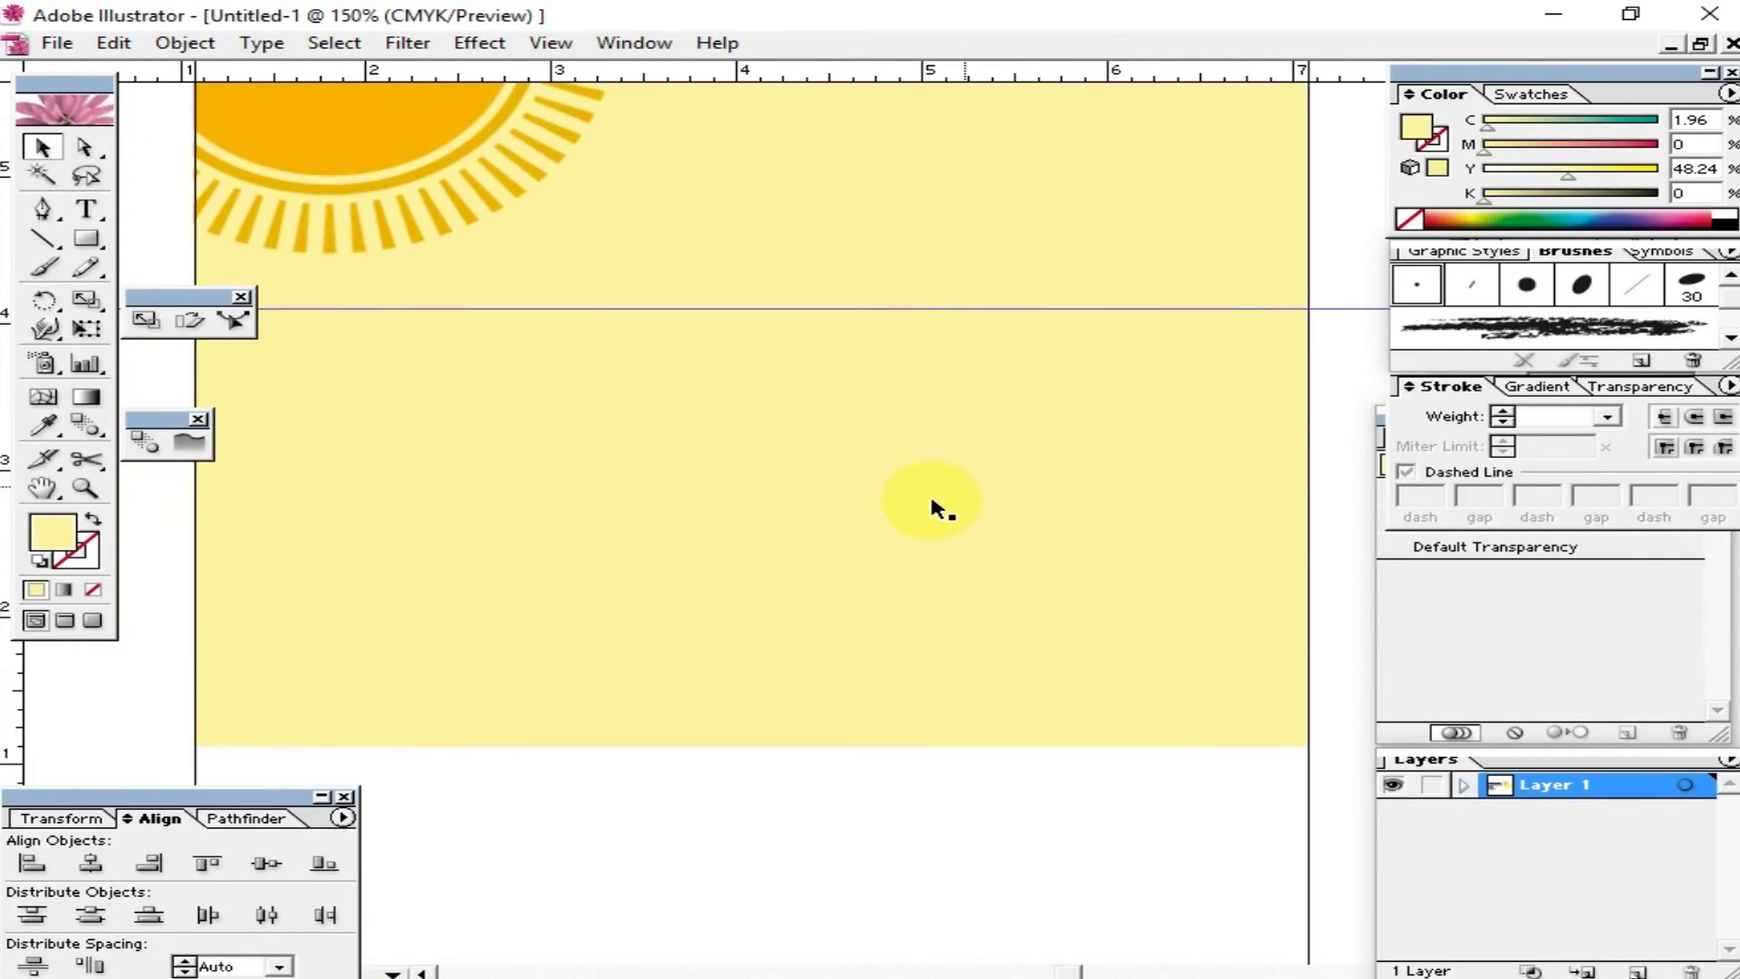
left_click_drag(1021, 448, 908, 521)
left_click(86, 209)
left_click(762, 337)
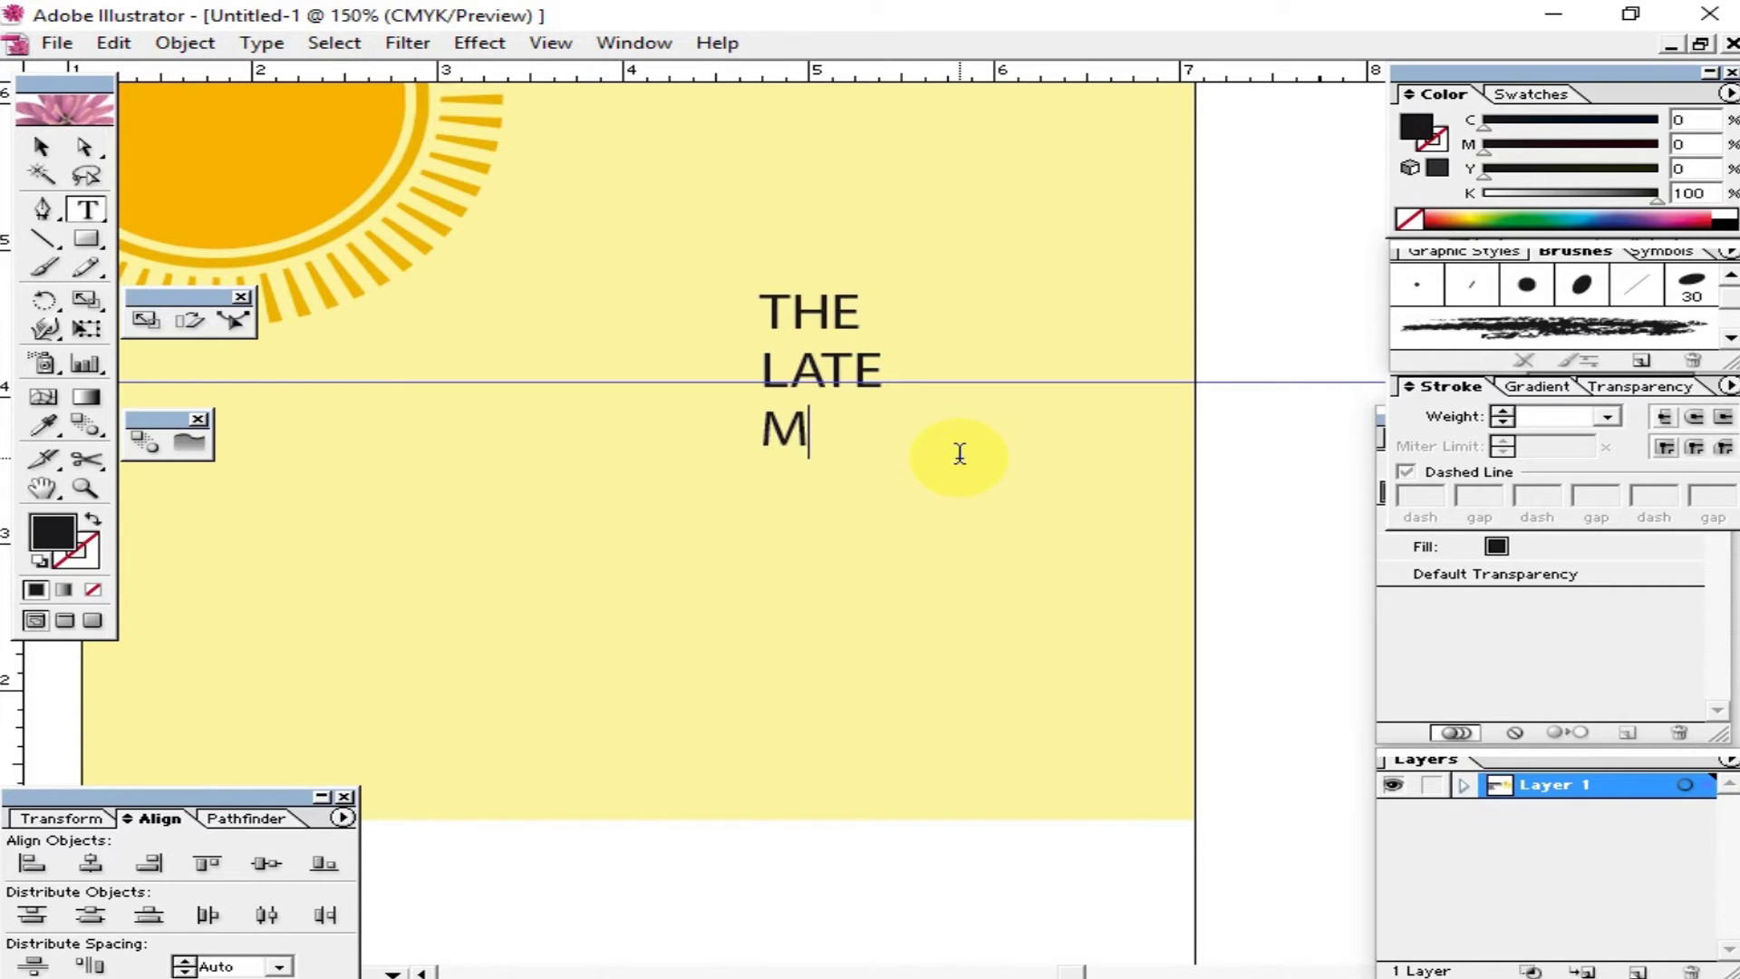
Step: Select all of the stacked 'THE / LATE / MAN' title text
left_click_drag(973, 464, 663, 291)
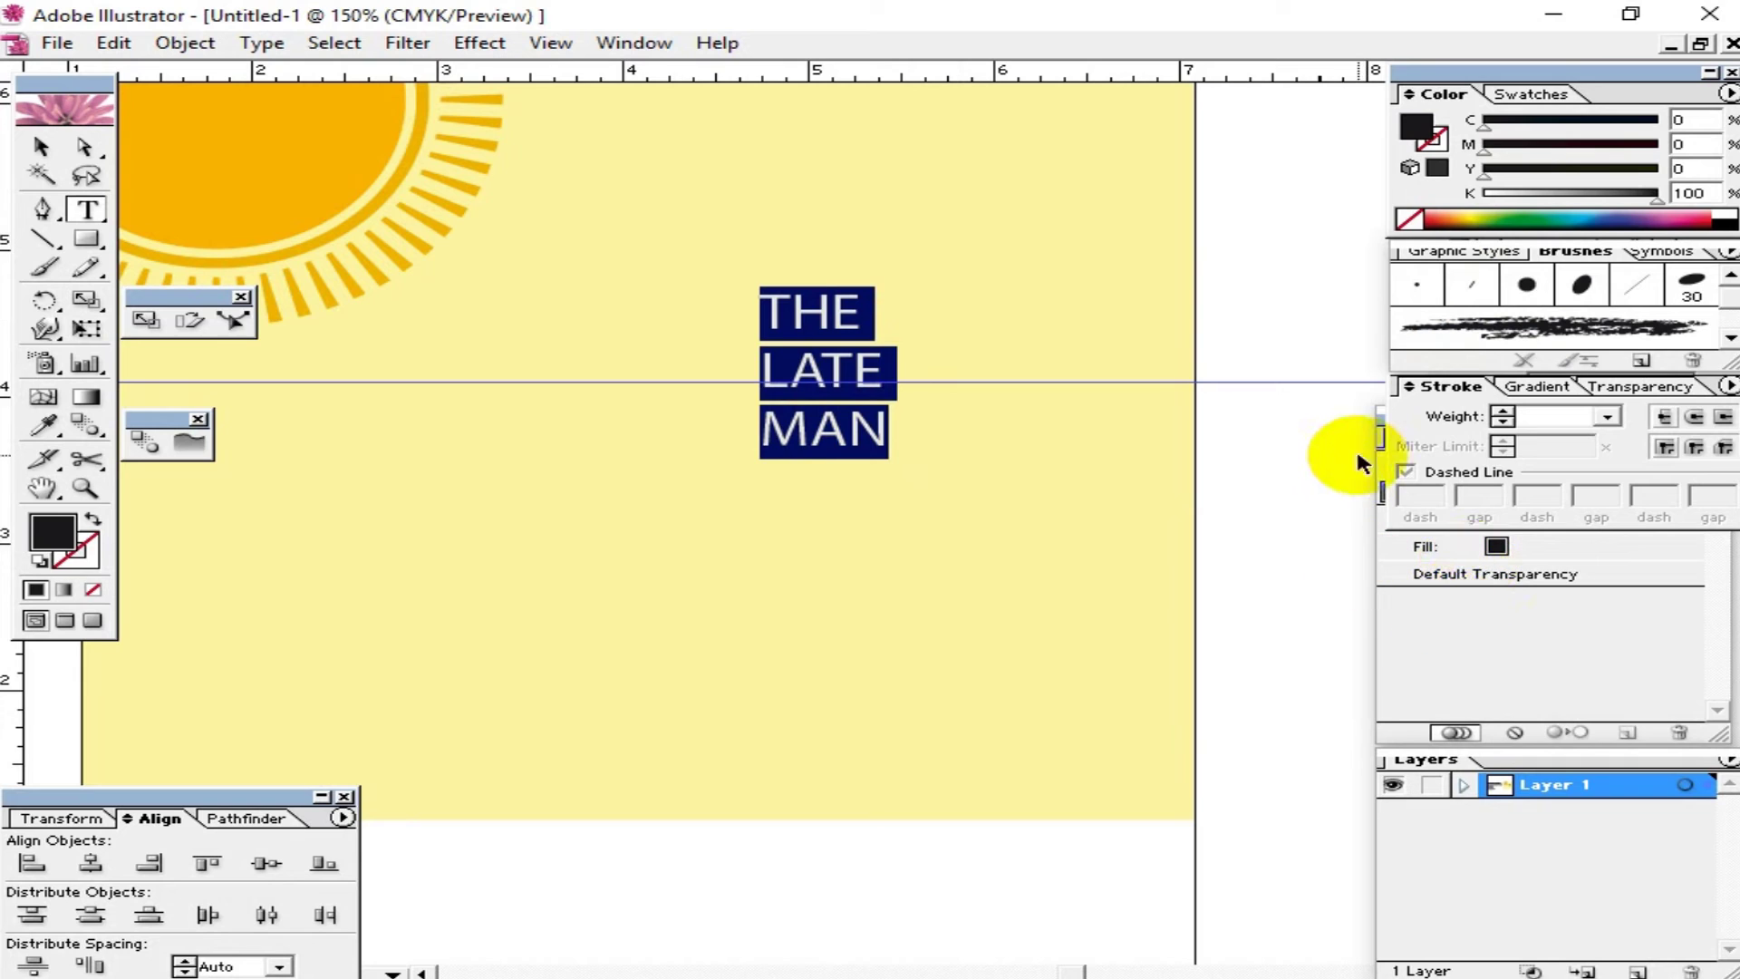
Step: Set the 'THE LATE MAN' title's font to Mystery Manor in the Character panel
key("ctrl+t")
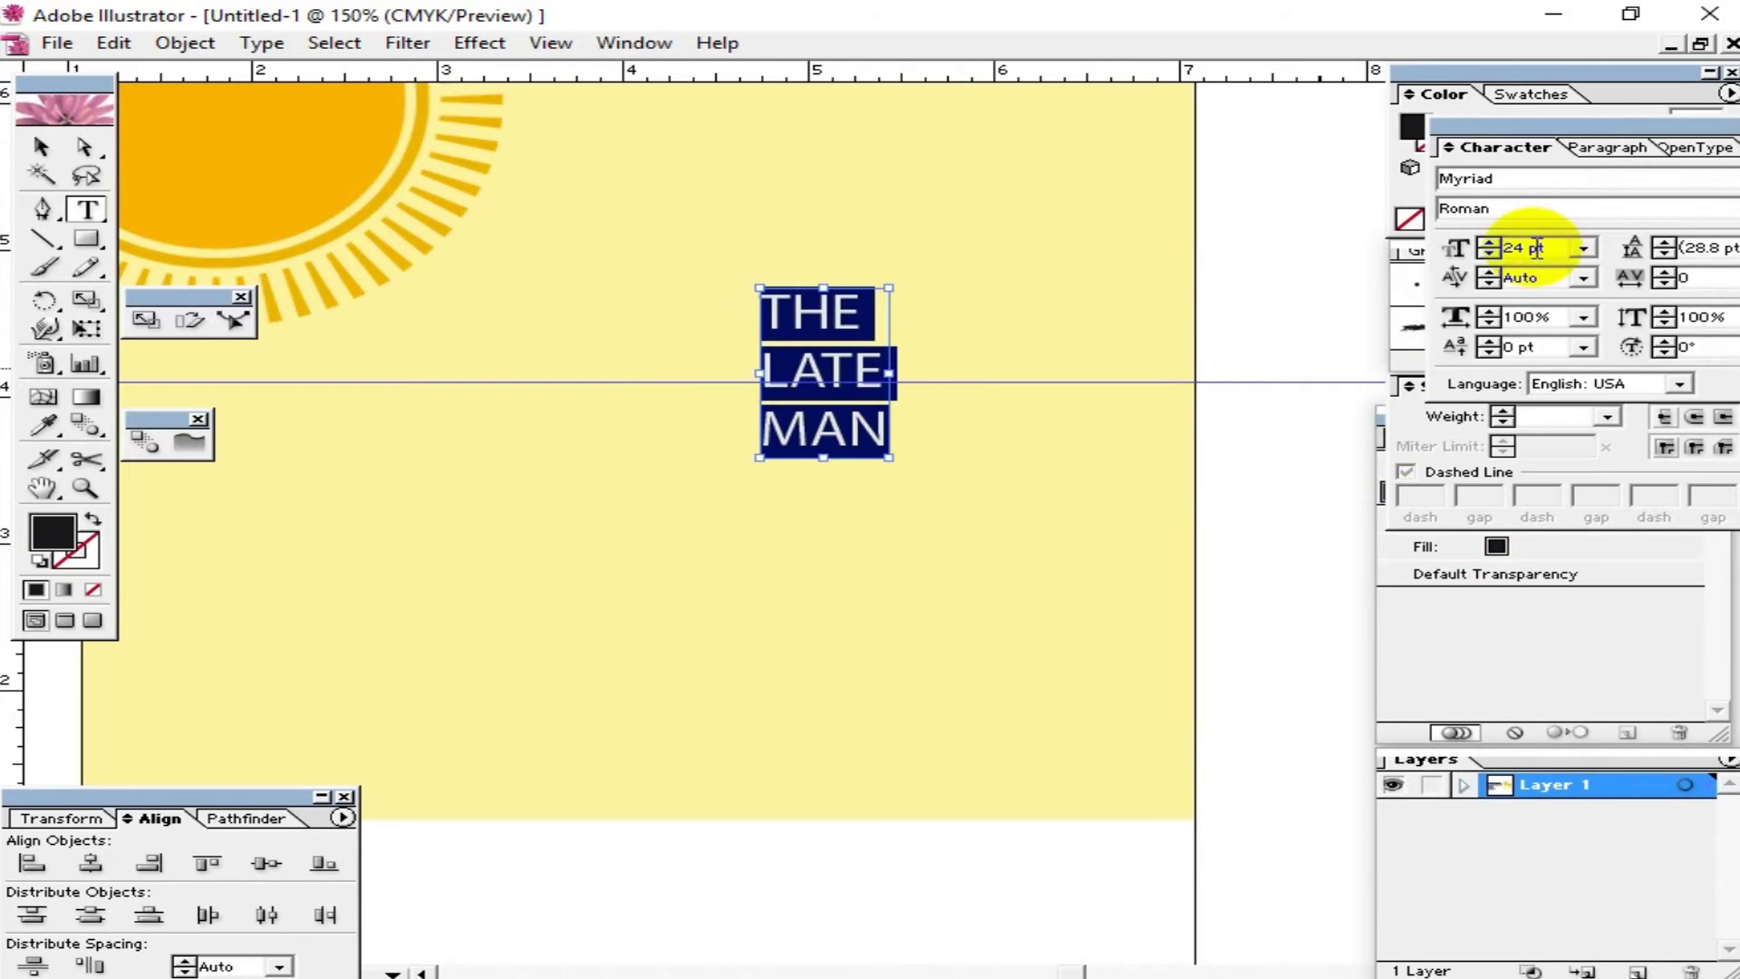
left_click_drag(1487, 145, 1386, 170)
left_click(1463, 208)
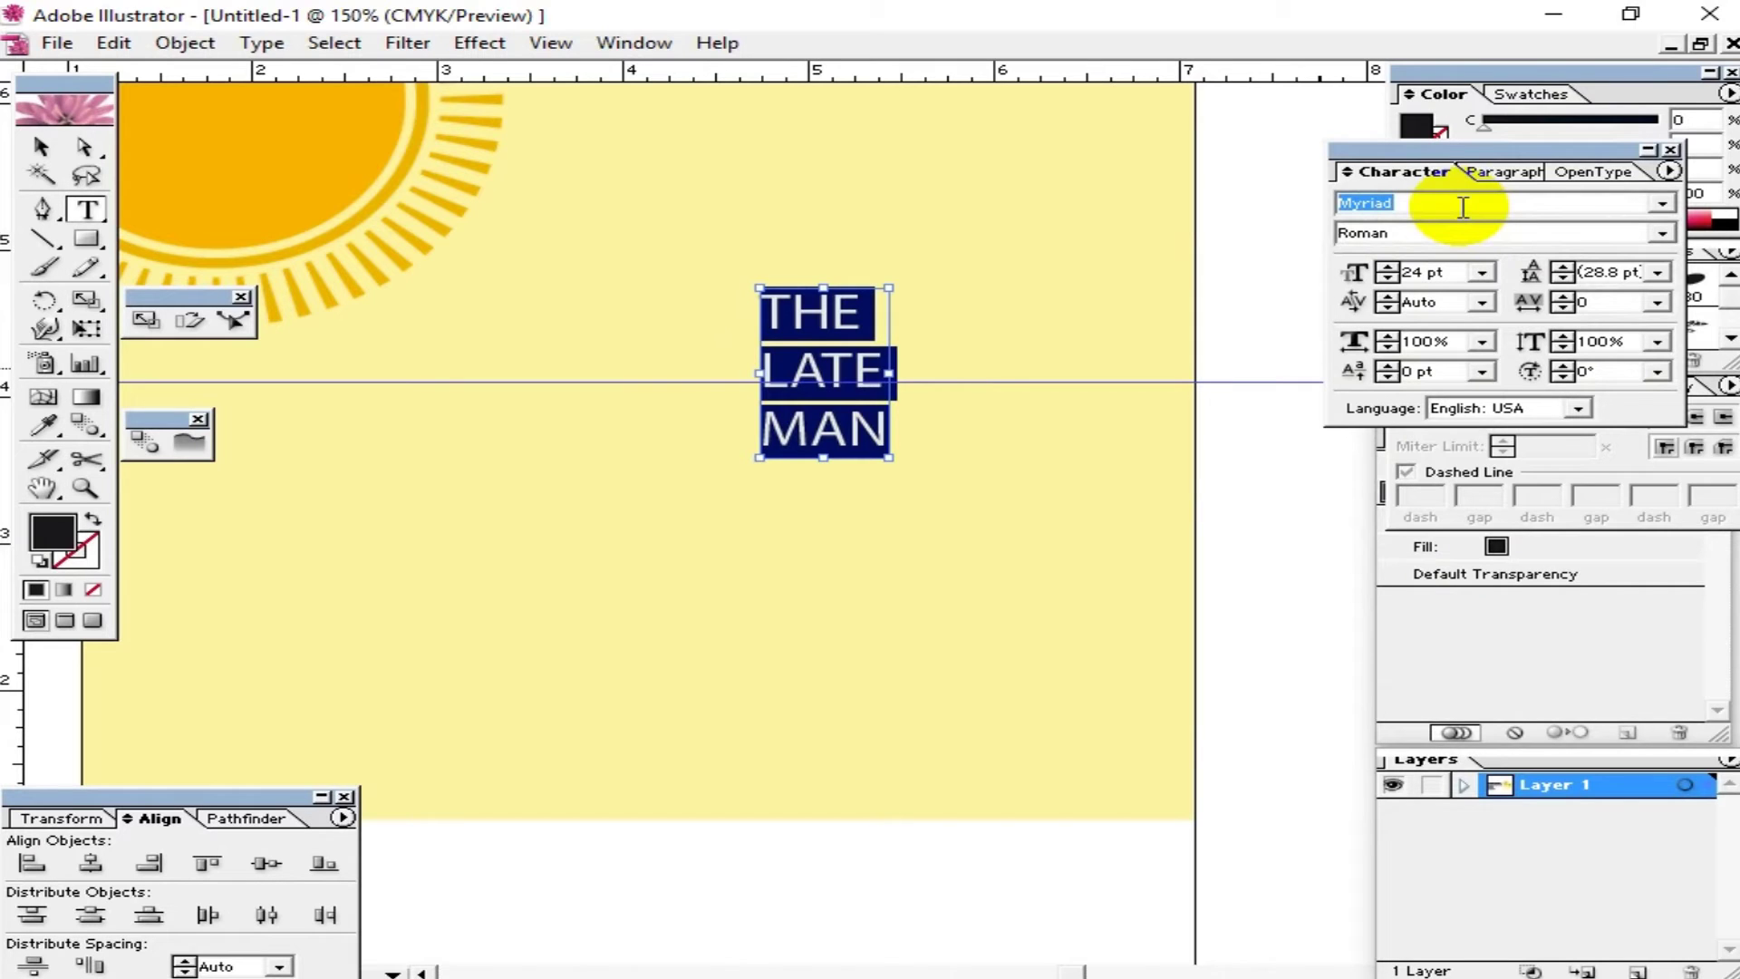
left_click(1662, 203)
left_click(1387, 304)
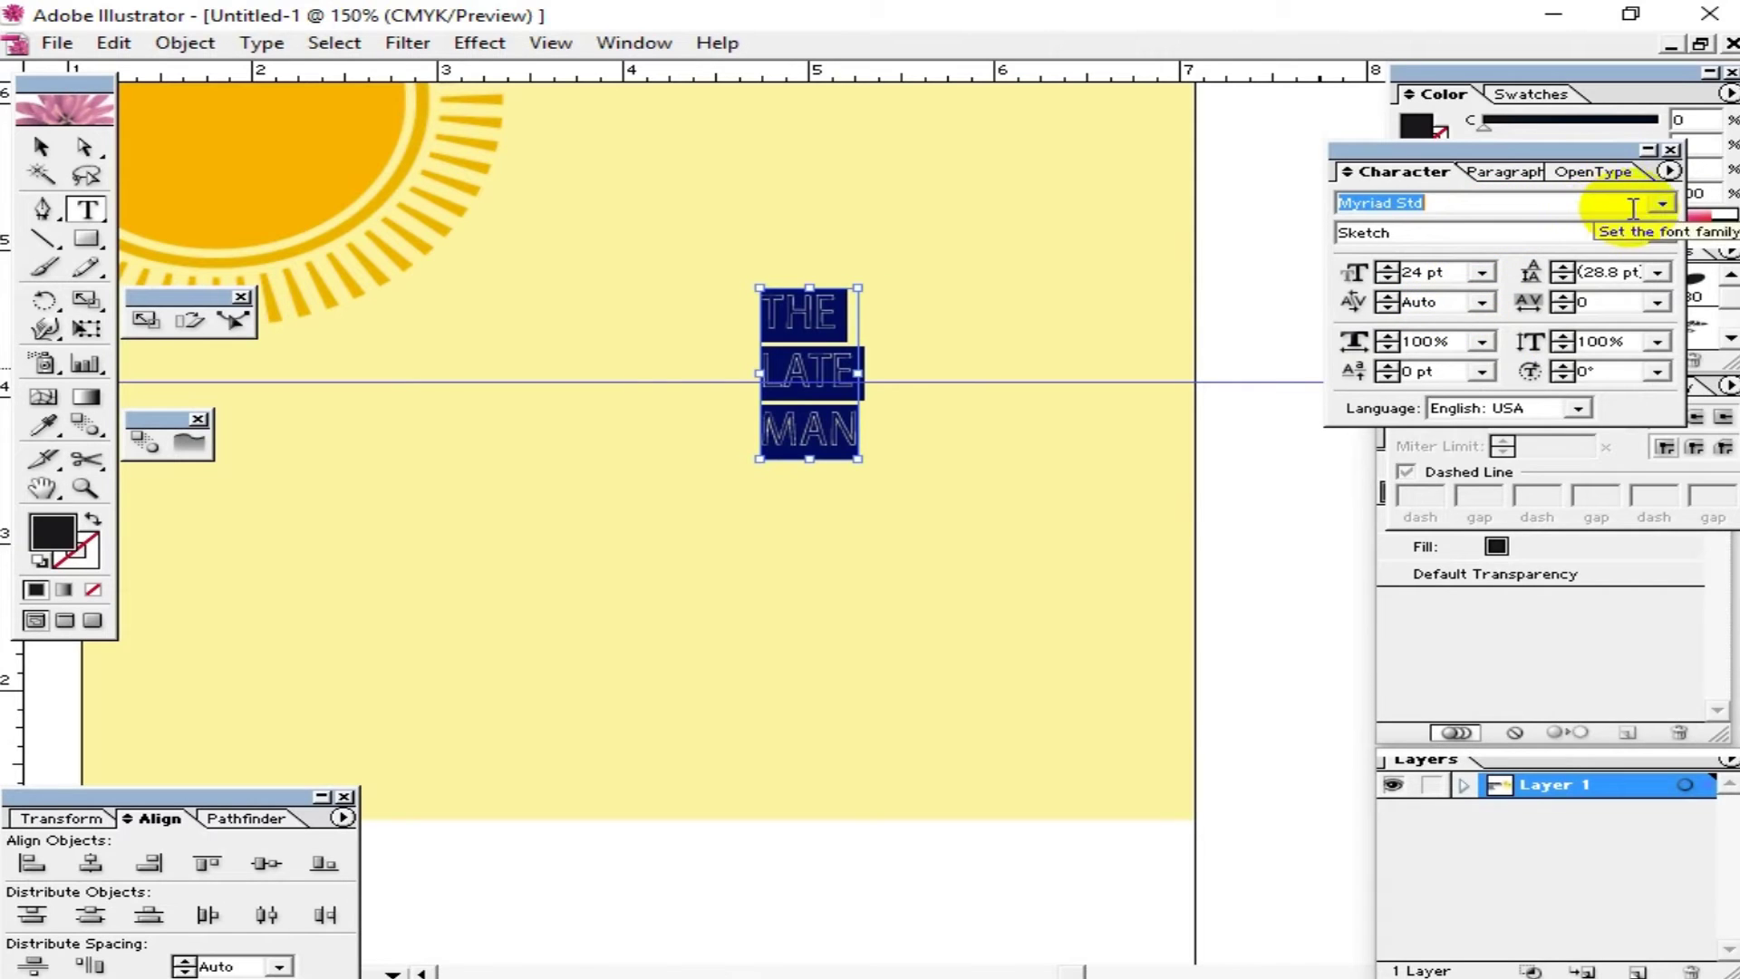
key("Down")
key("Down")
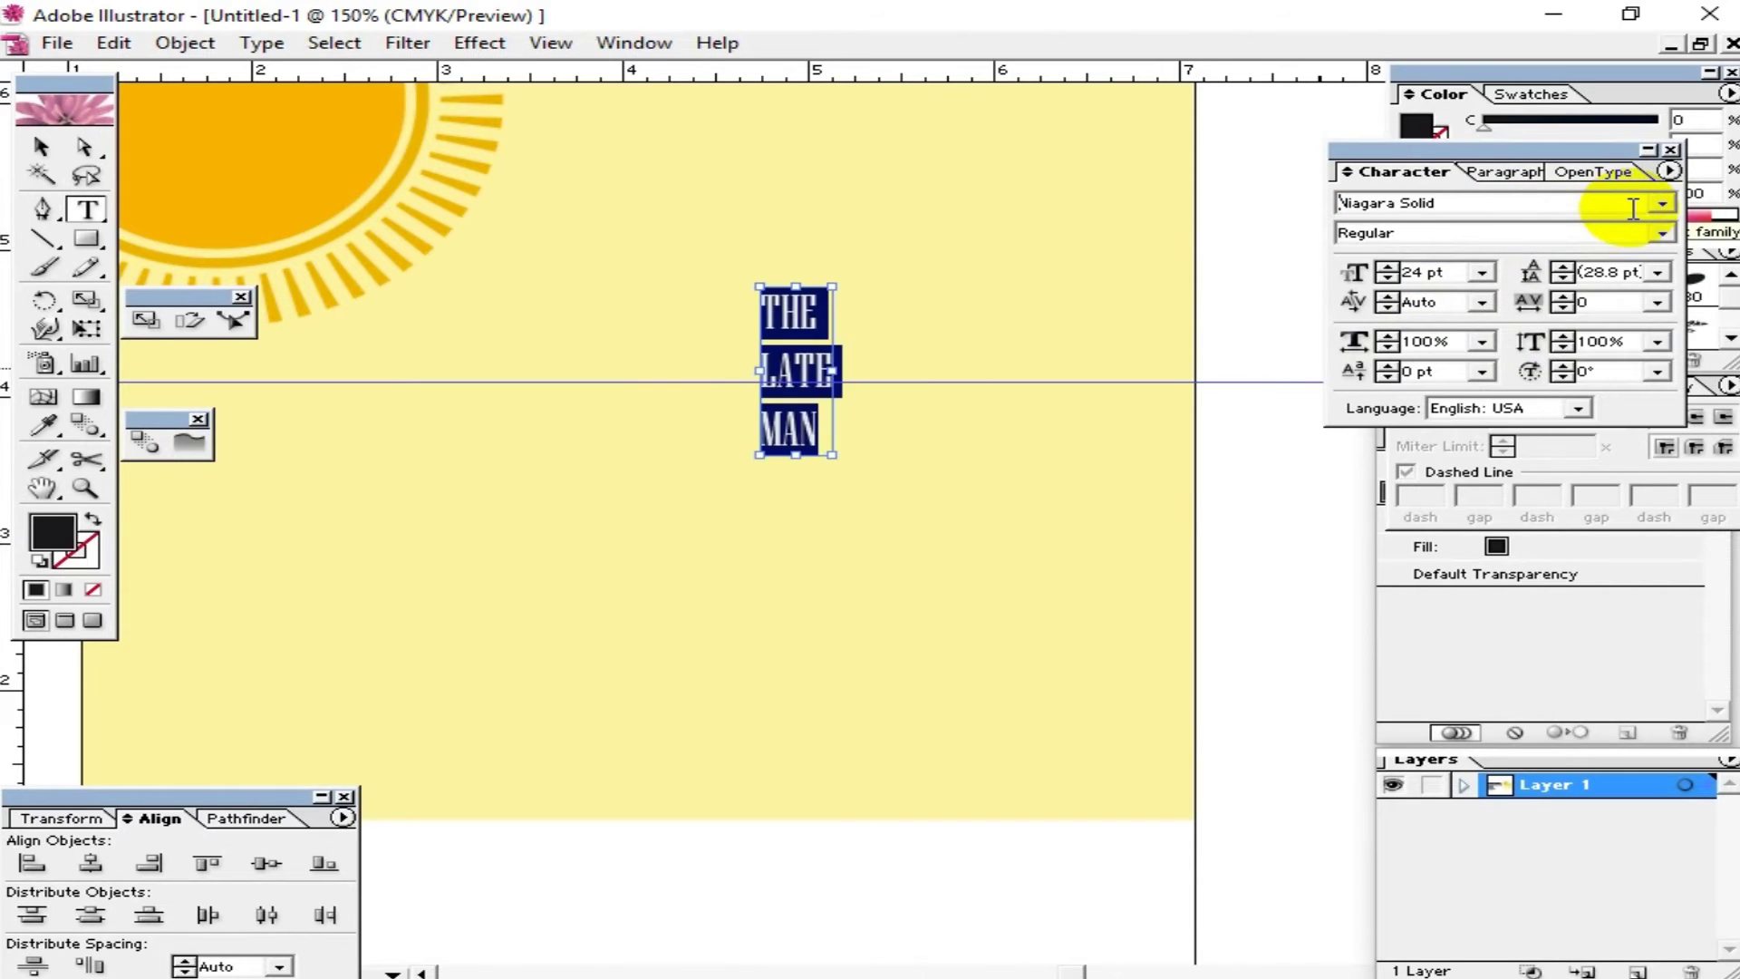
key("Up")
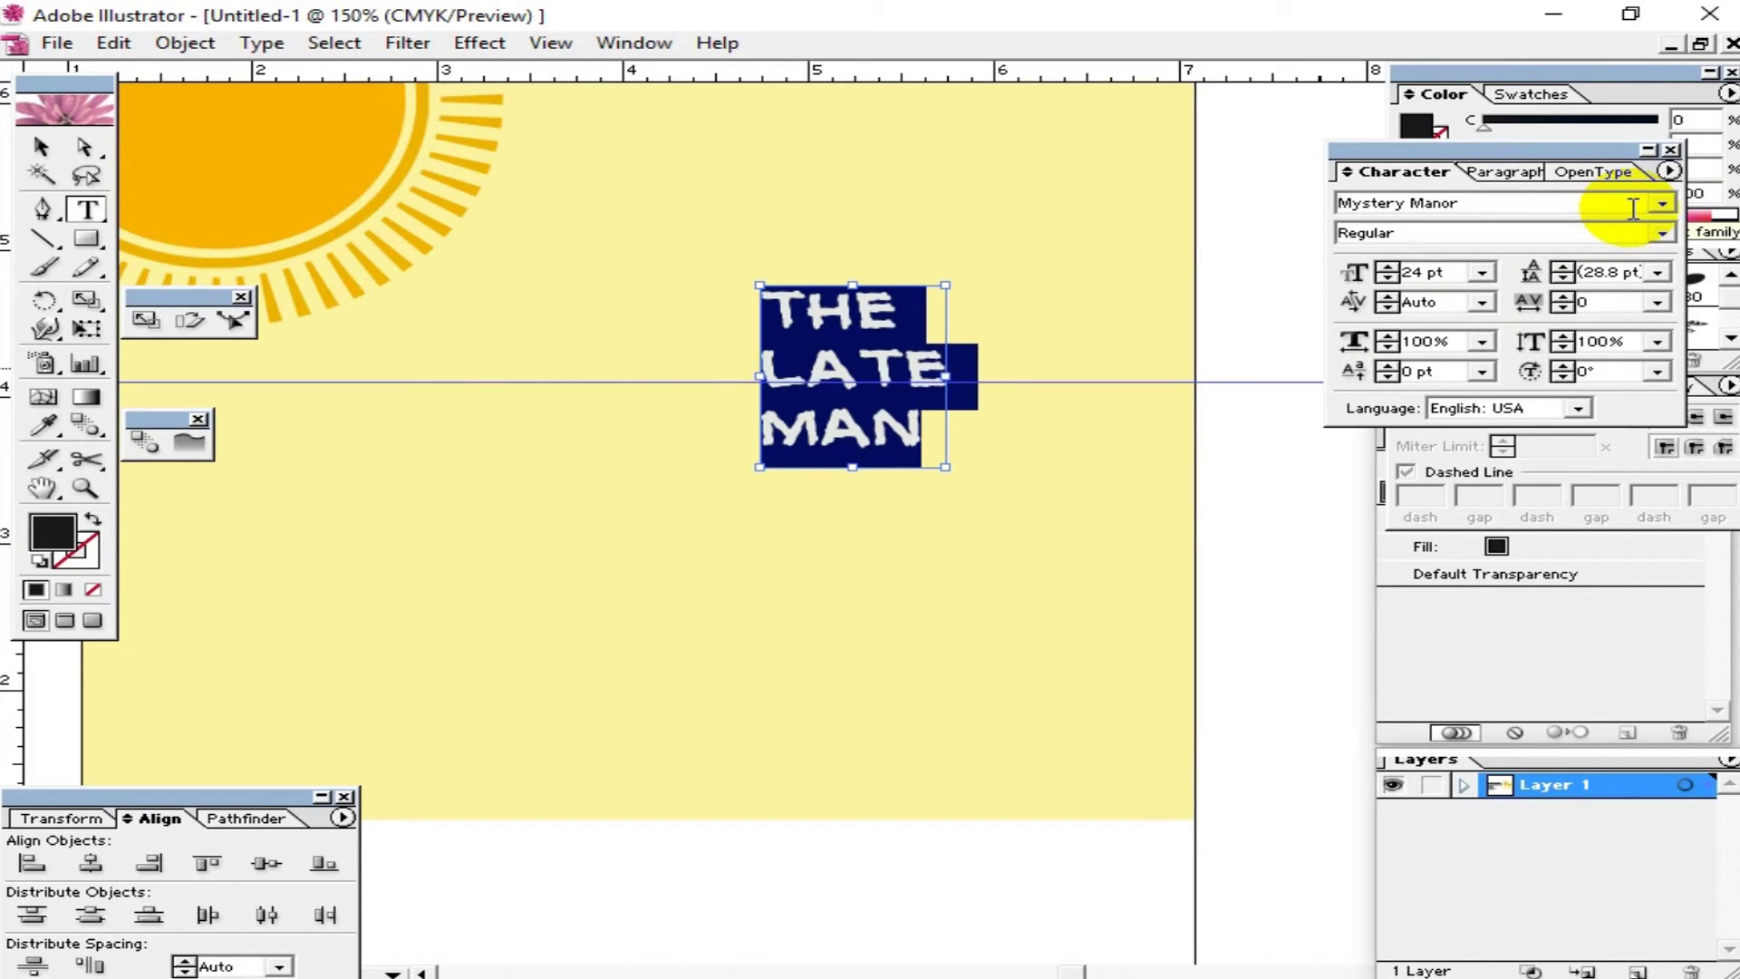
left_click(842, 299)
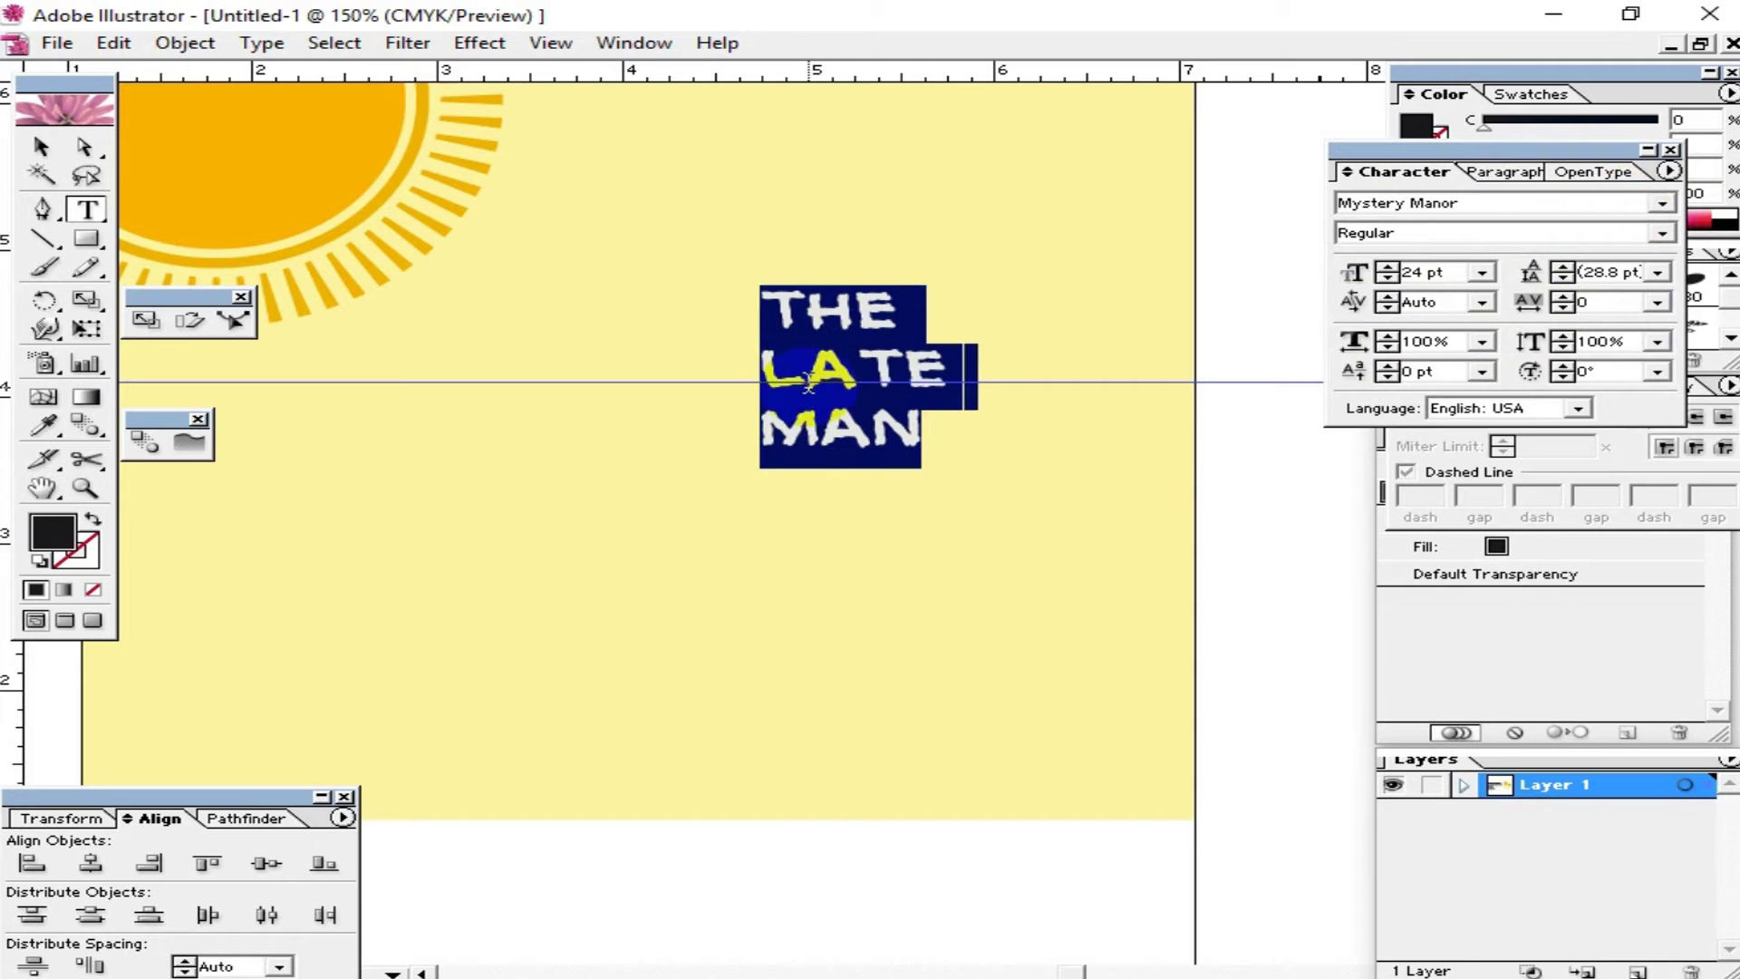
left_click(863, 400)
left_click_drag(737, 298, 1031, 502)
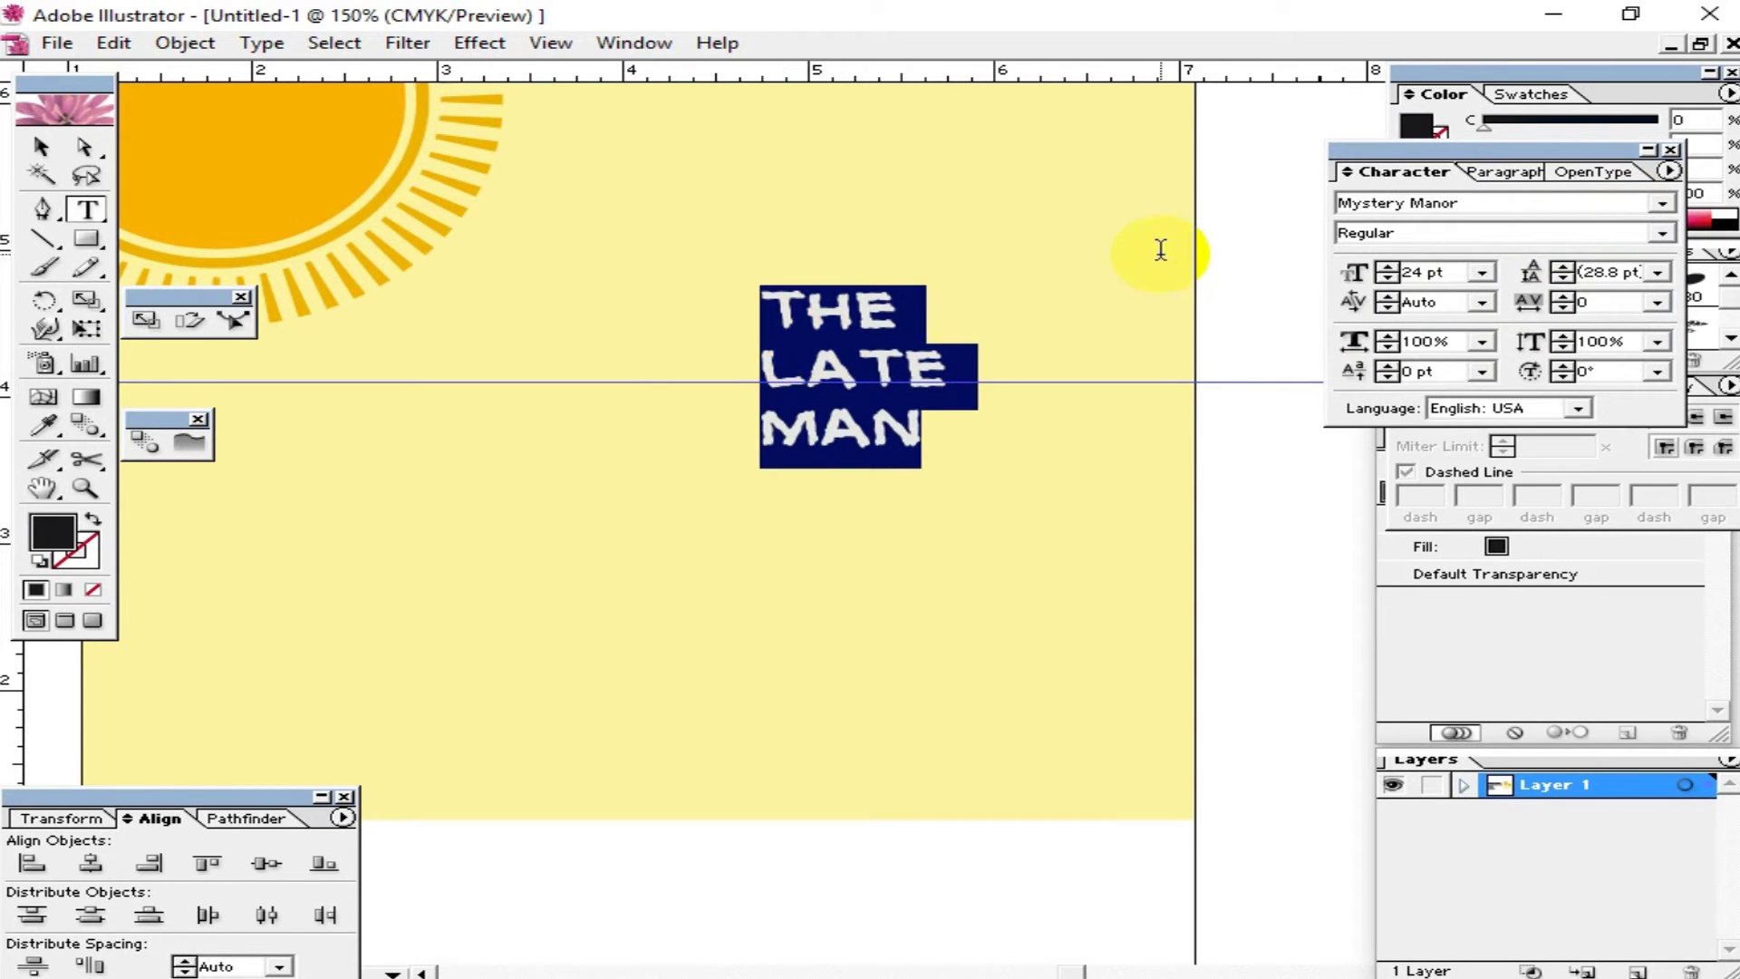
left_click(41, 147)
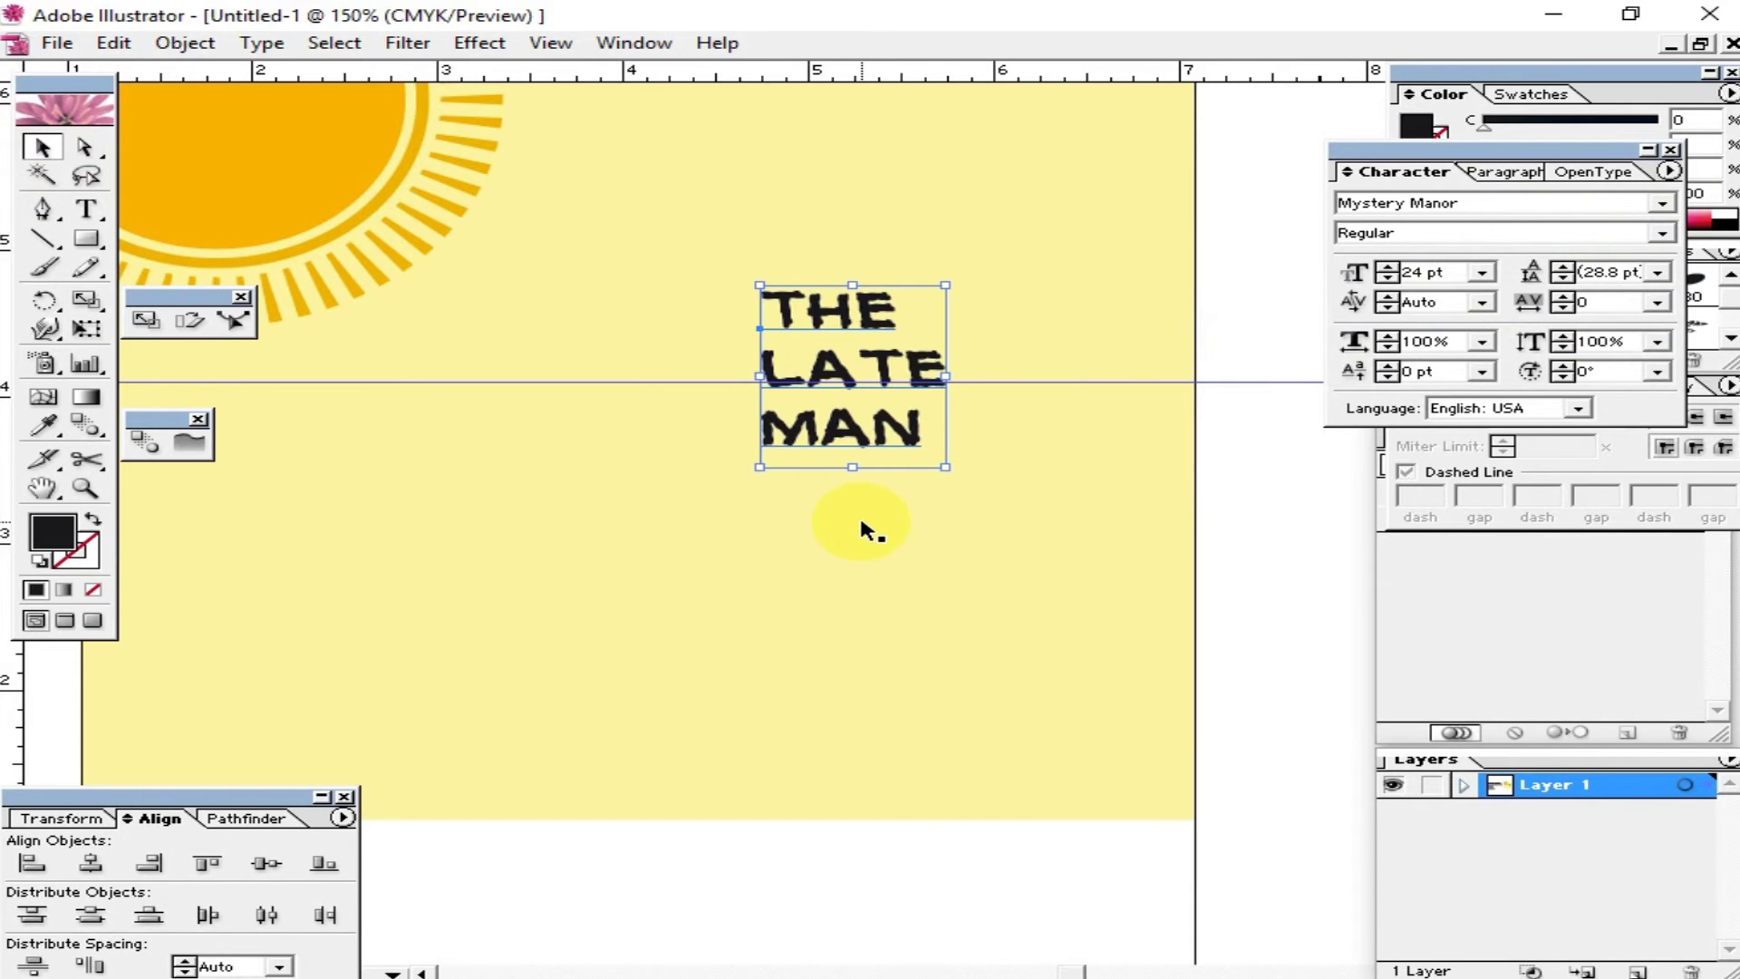
Step: Scale the title up to about 77 pt and place it right of the sun
left_click_drag(945, 467, 1117, 635)
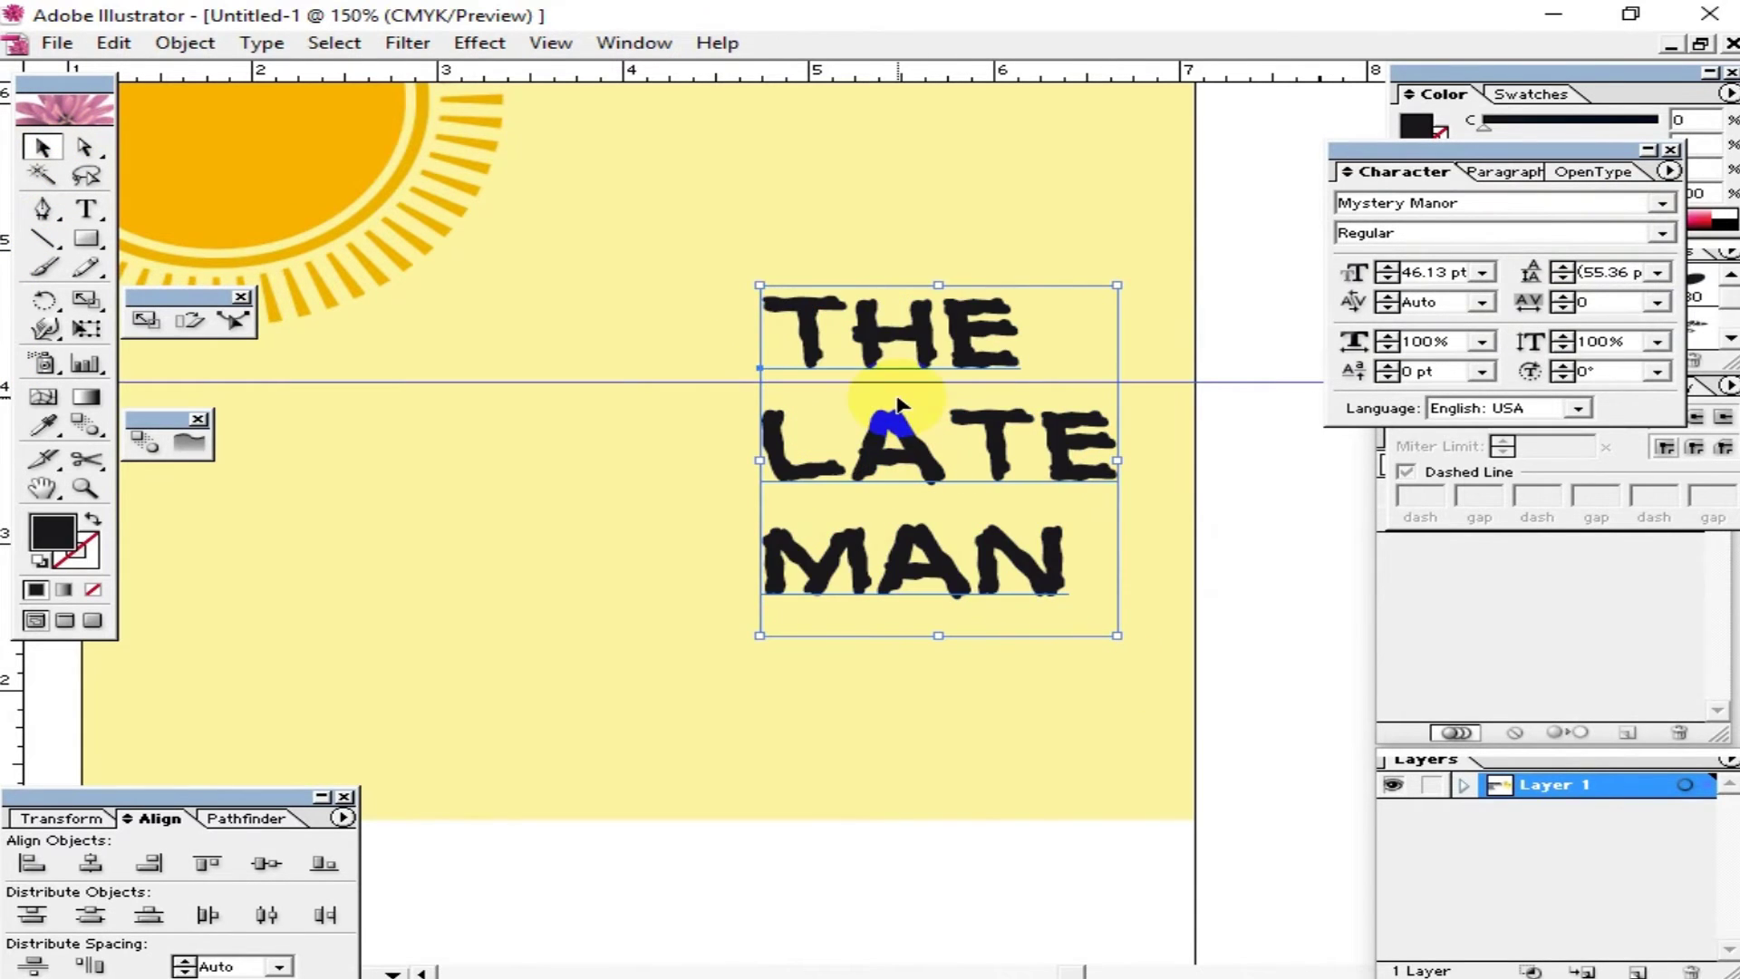
left_click_drag(891, 438, 782, 389)
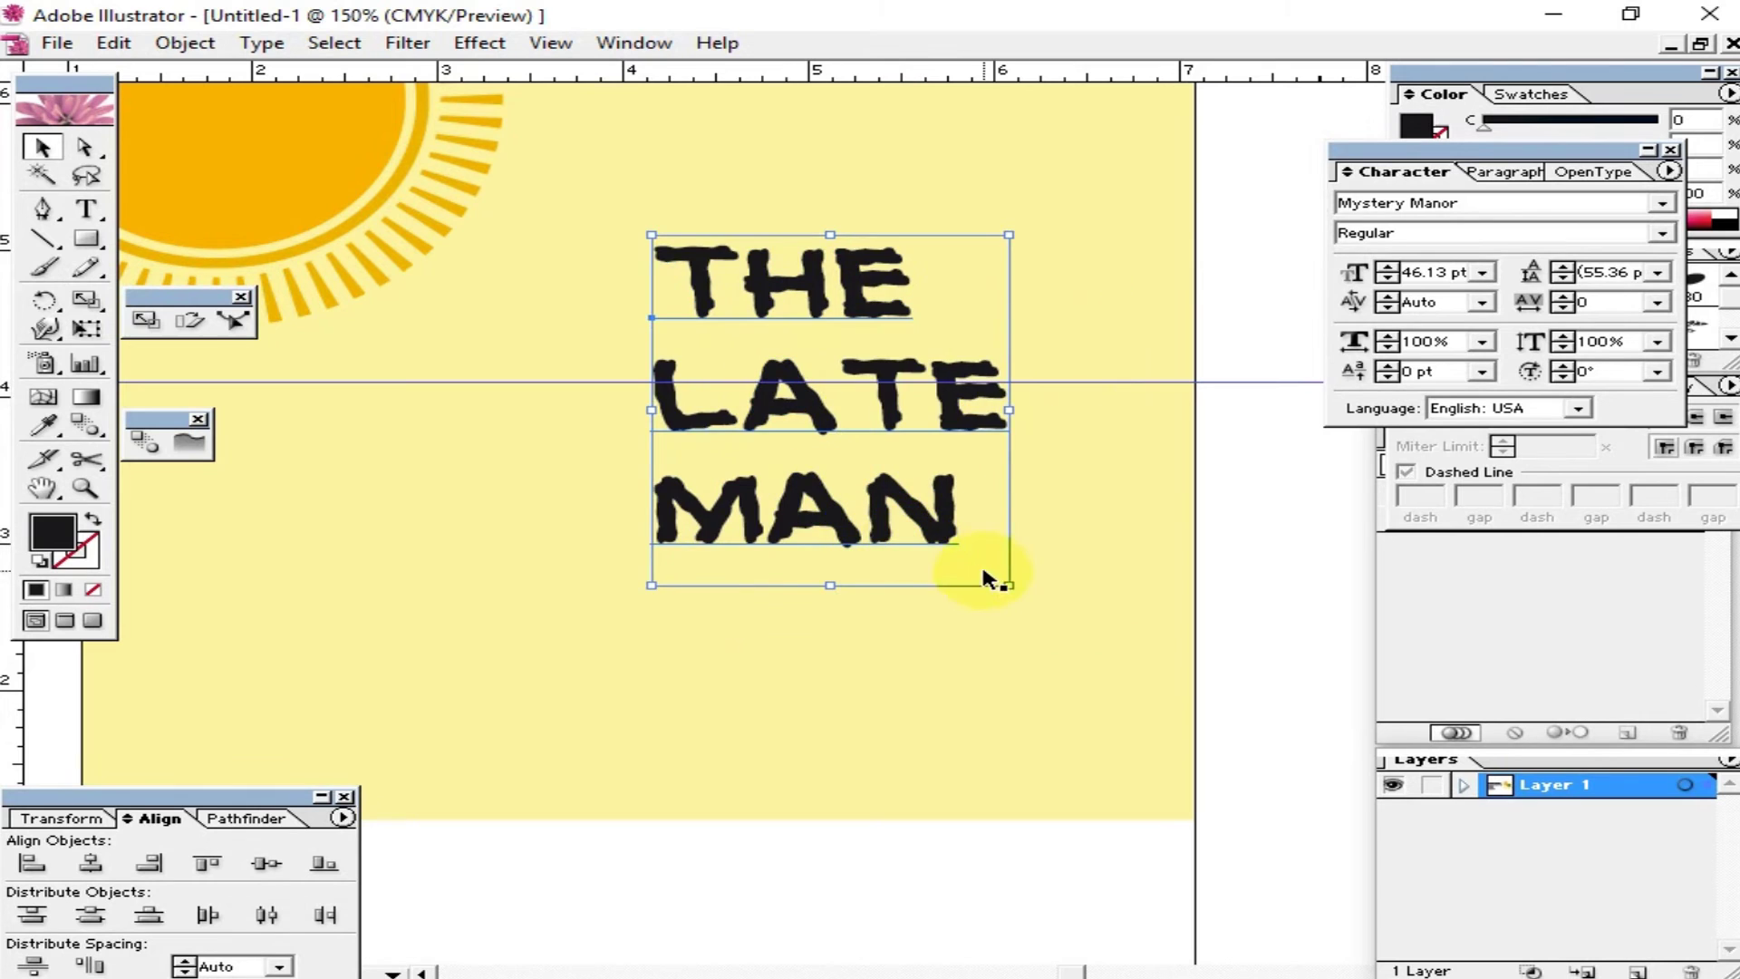
left_click_drag(1007, 585, 1130, 703)
left_click_drag(1002, 437, 862, 531)
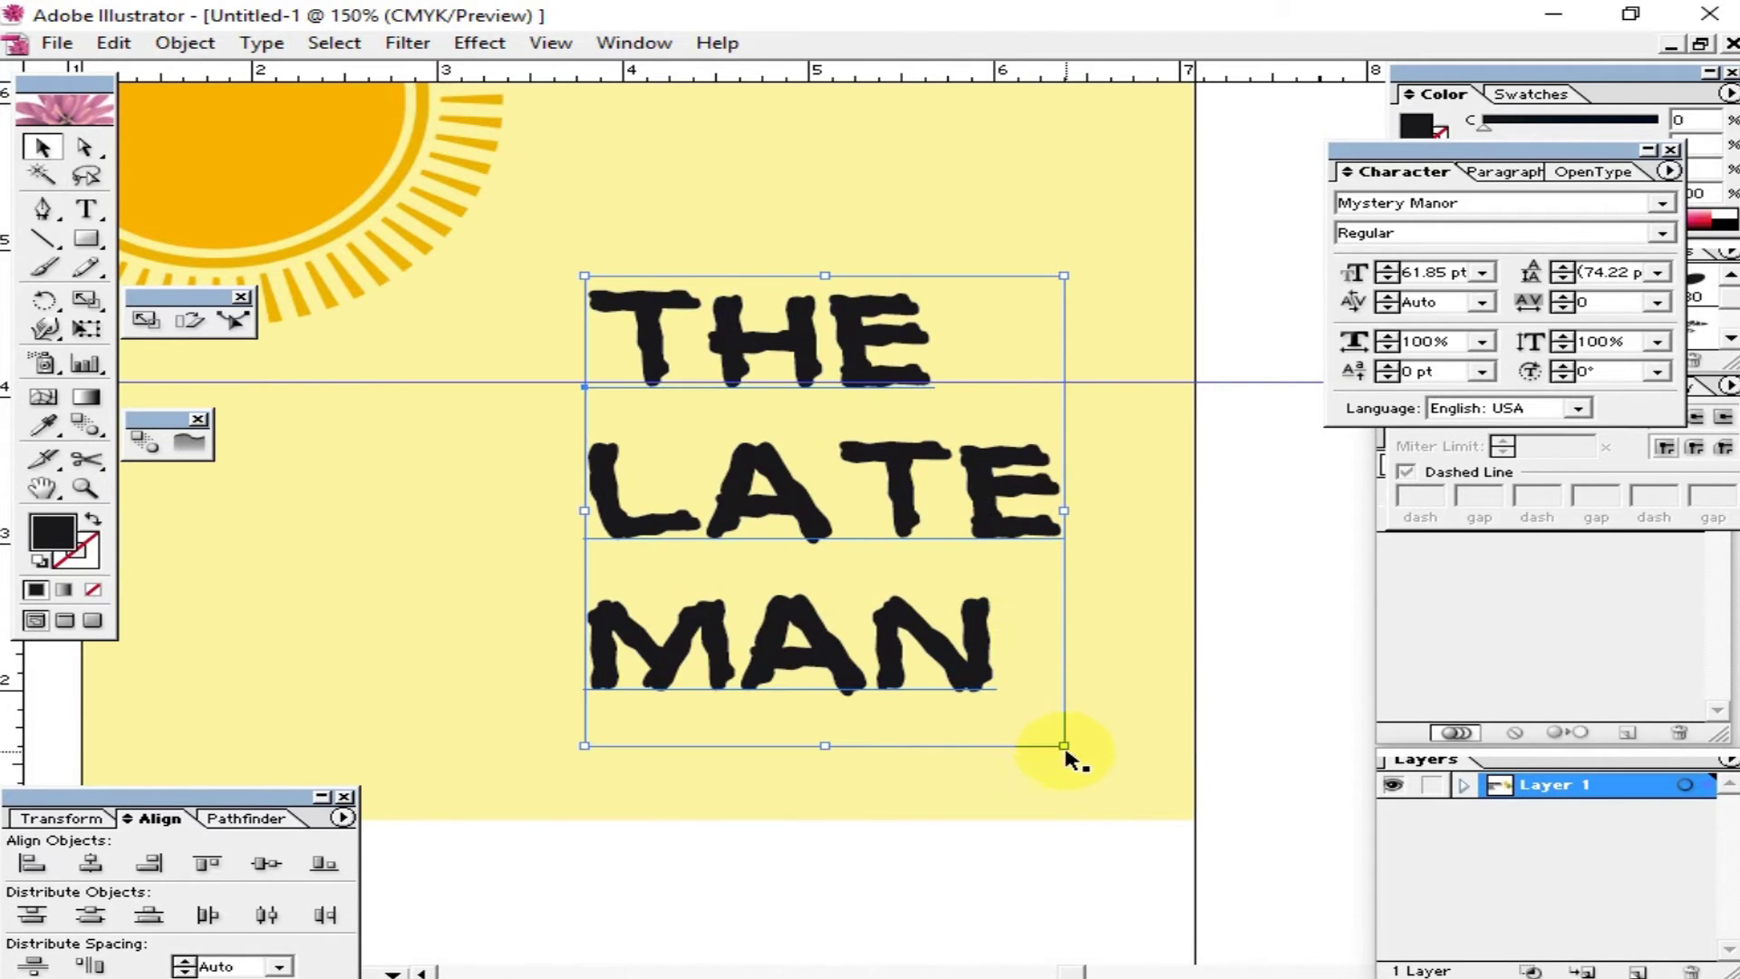
left_click_drag(1064, 745, 1122, 802)
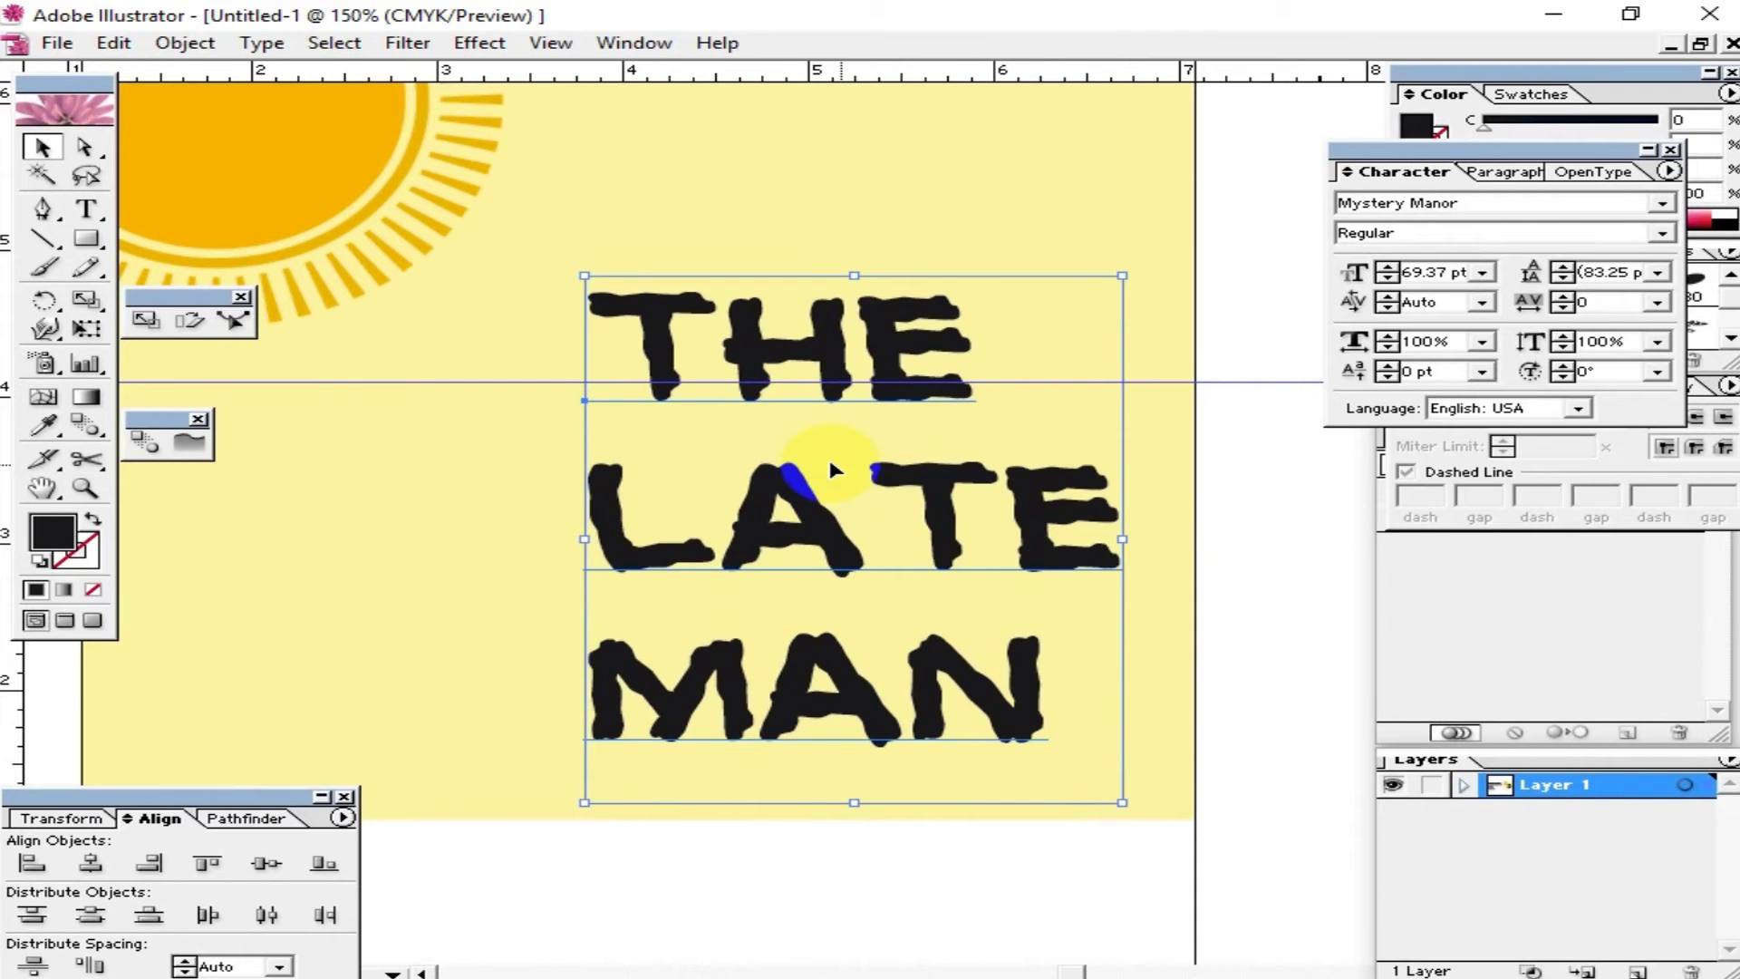
left_click_drag(930, 495, 900, 507)
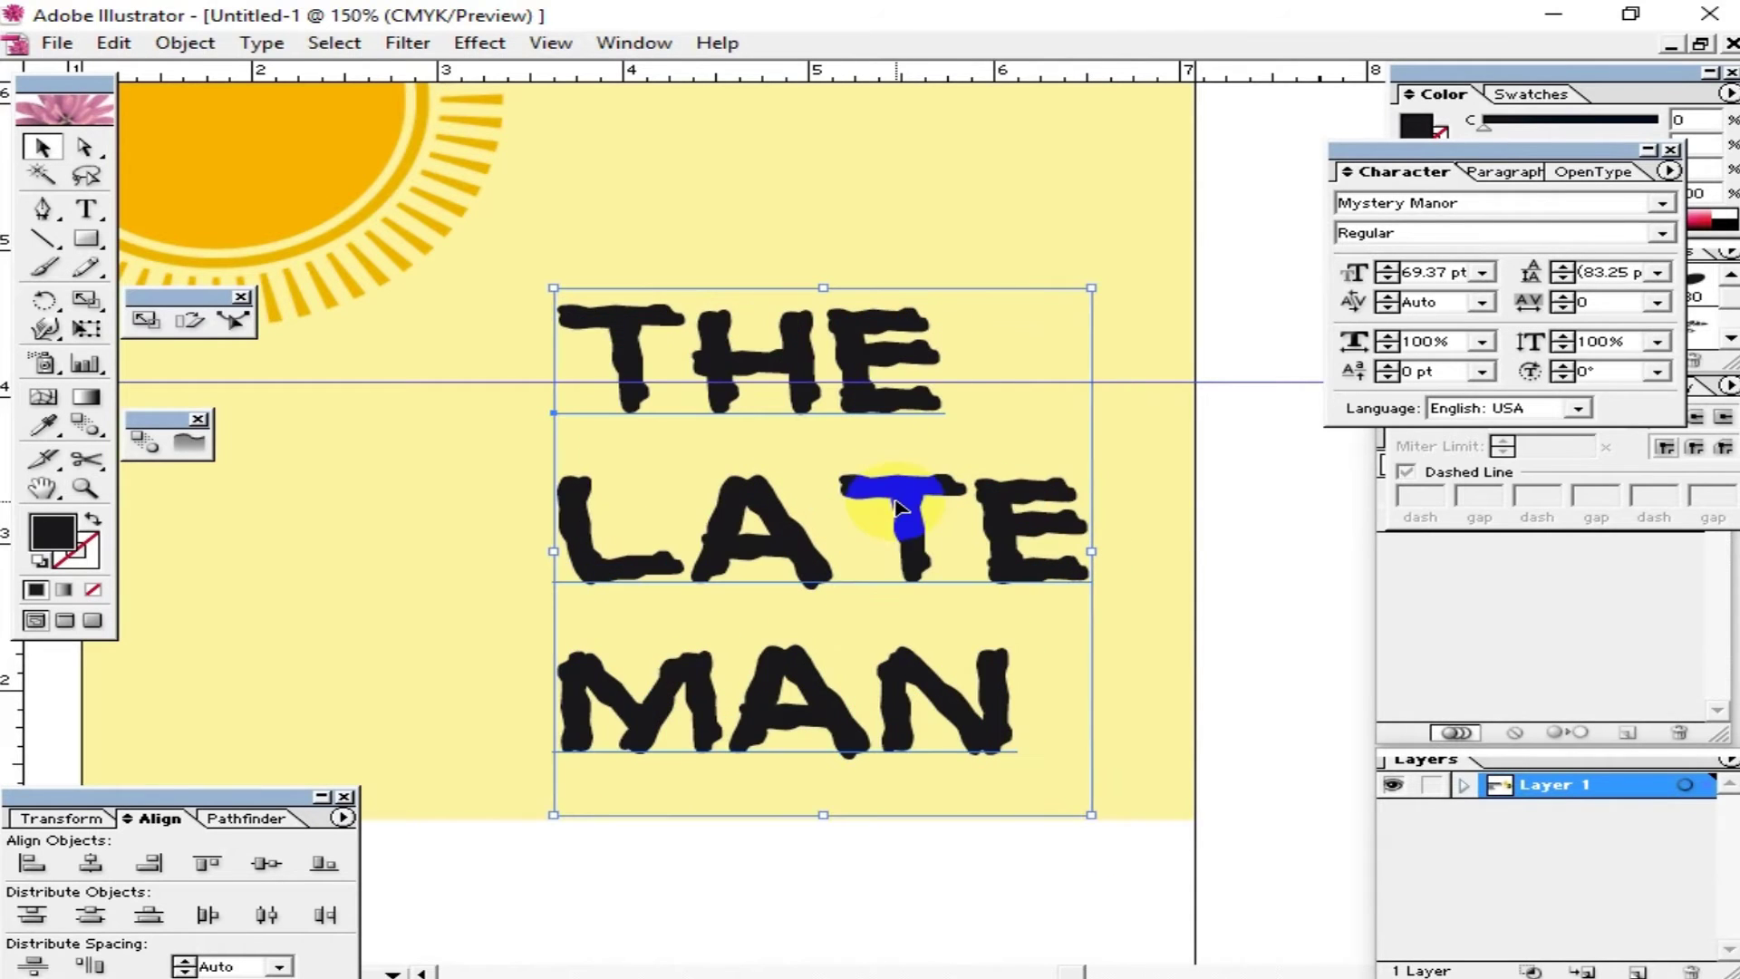
left_click_drag(1090, 815, 1151, 872)
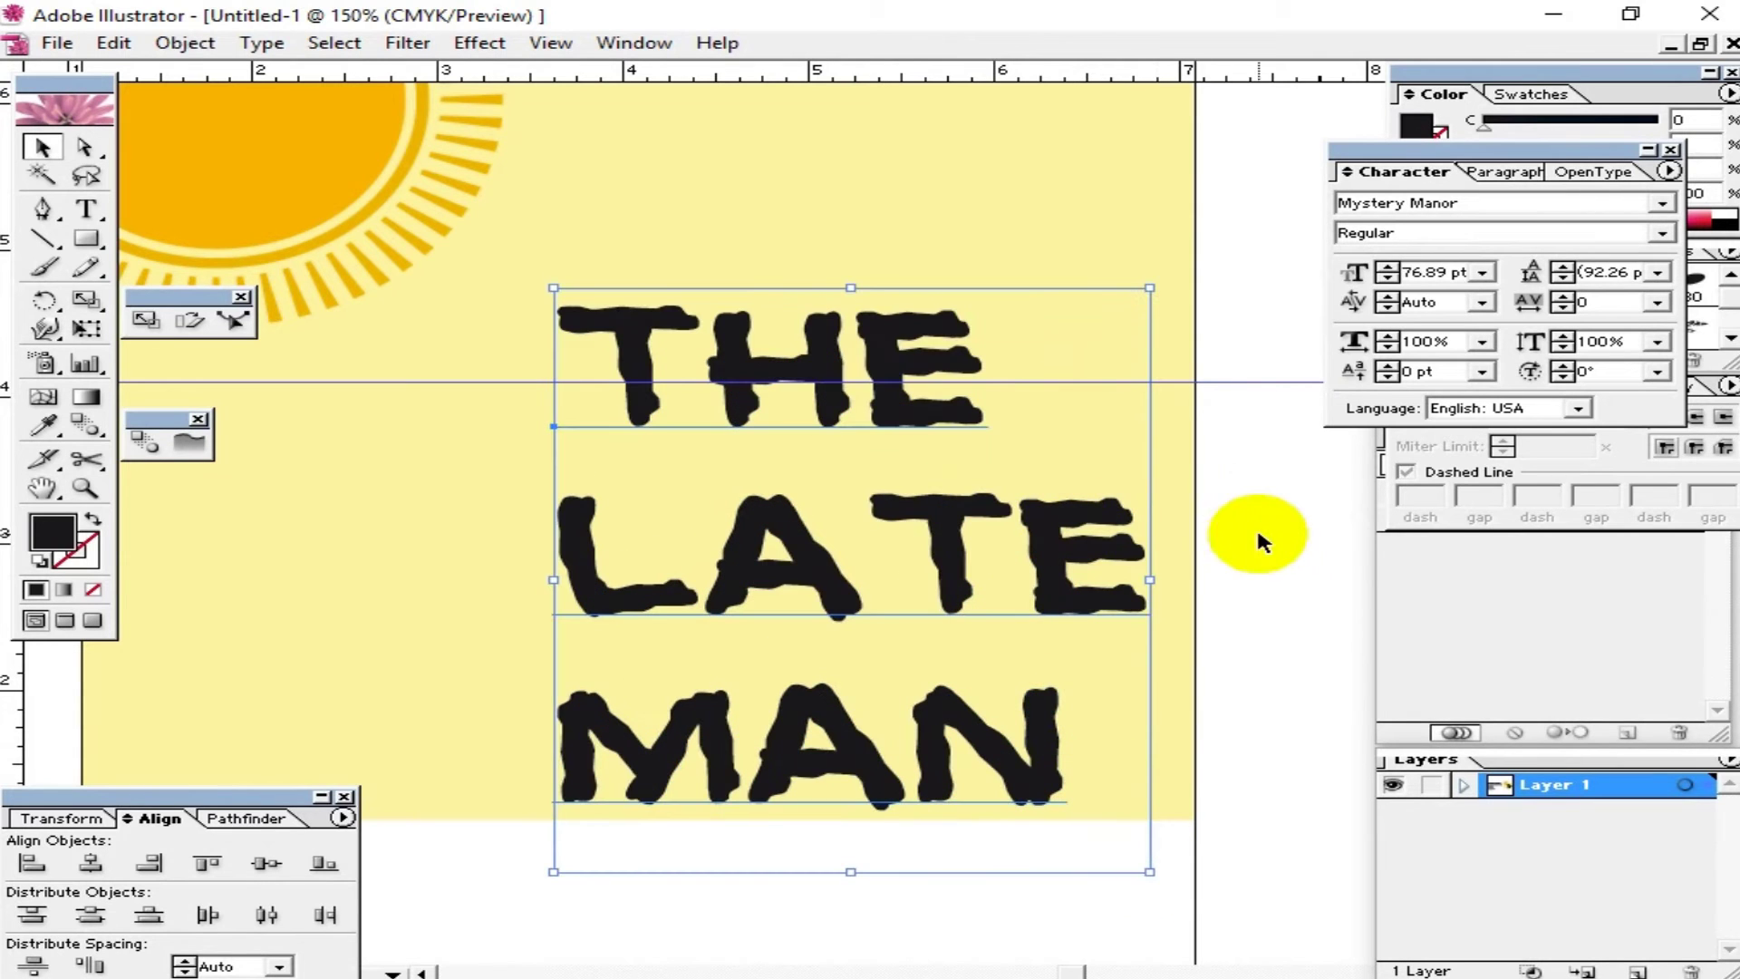
Step: Select the yellow background rectangle and zoom out to see the whole page
left_click(1258, 535)
left_click_drag(1067, 504, 907, 569)
left_click(932, 356)
left_click(883, 222)
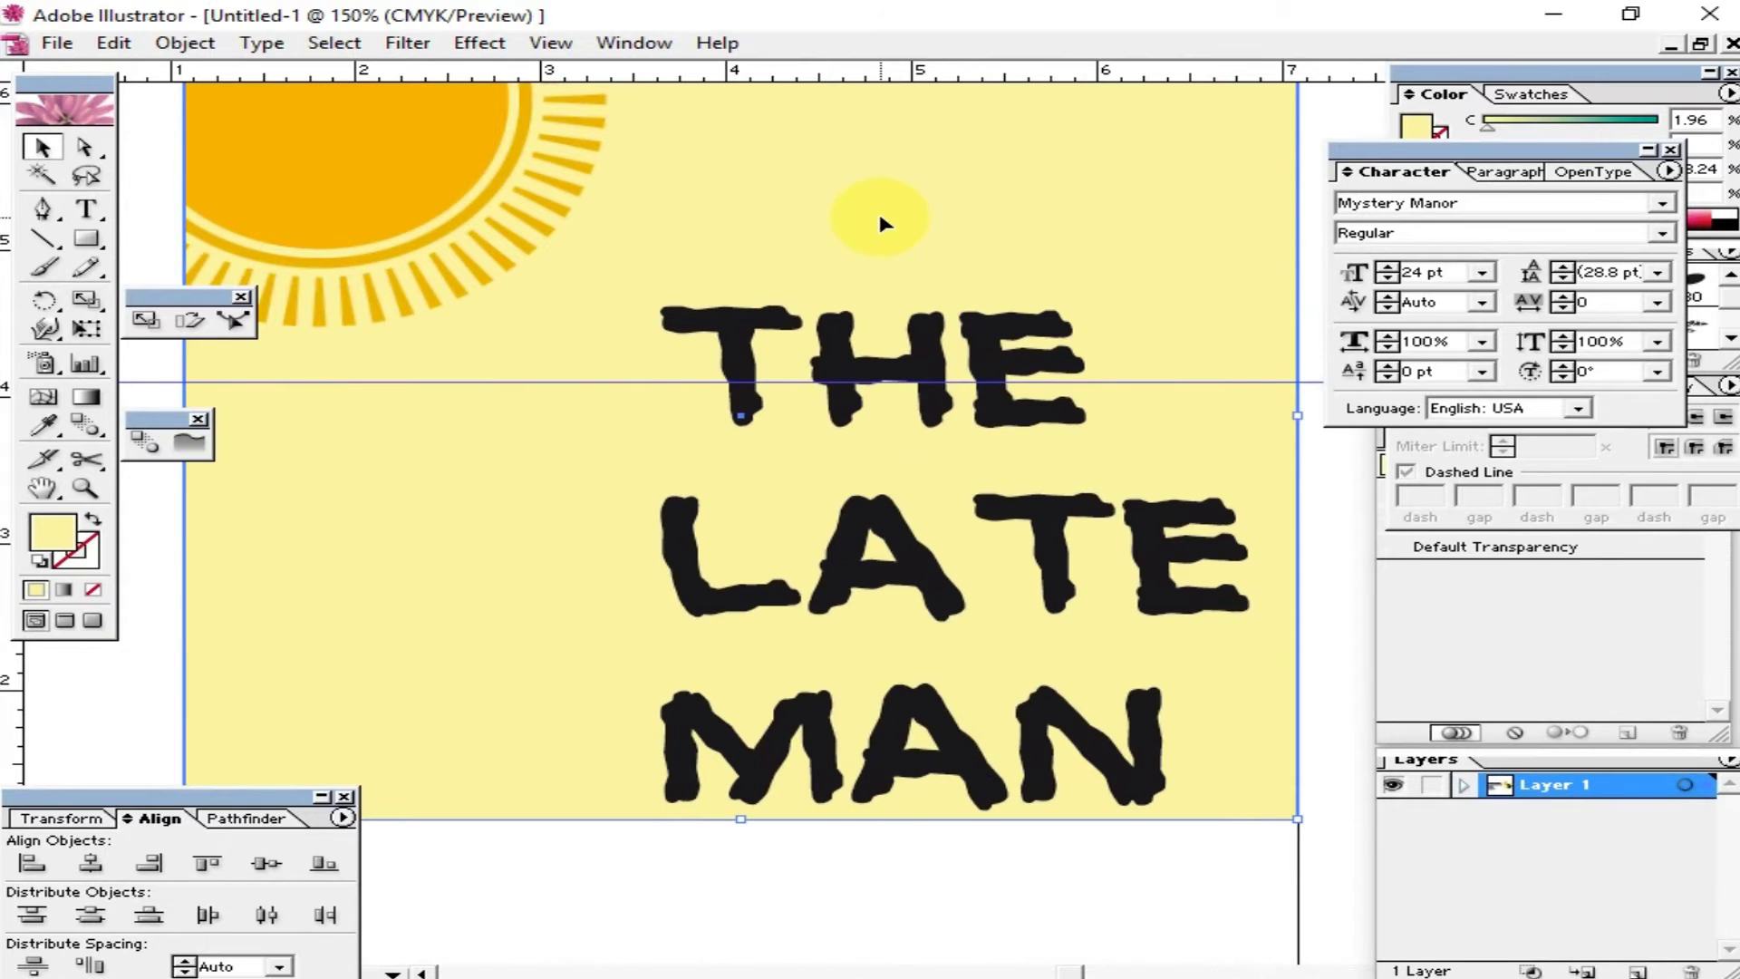
mouse_move(269, 596)
left_mouse_down()
mouse_move(516, 516)
mouse_move(494, 633)
mouse_move(497, 544)
mouse_move(622, 532)
mouse_move(680, 498)
mouse_move(672, 416)
mouse_move(581, 351)
left_mouse_up()
key("ctrl+minus")
key("ctrl+minus")
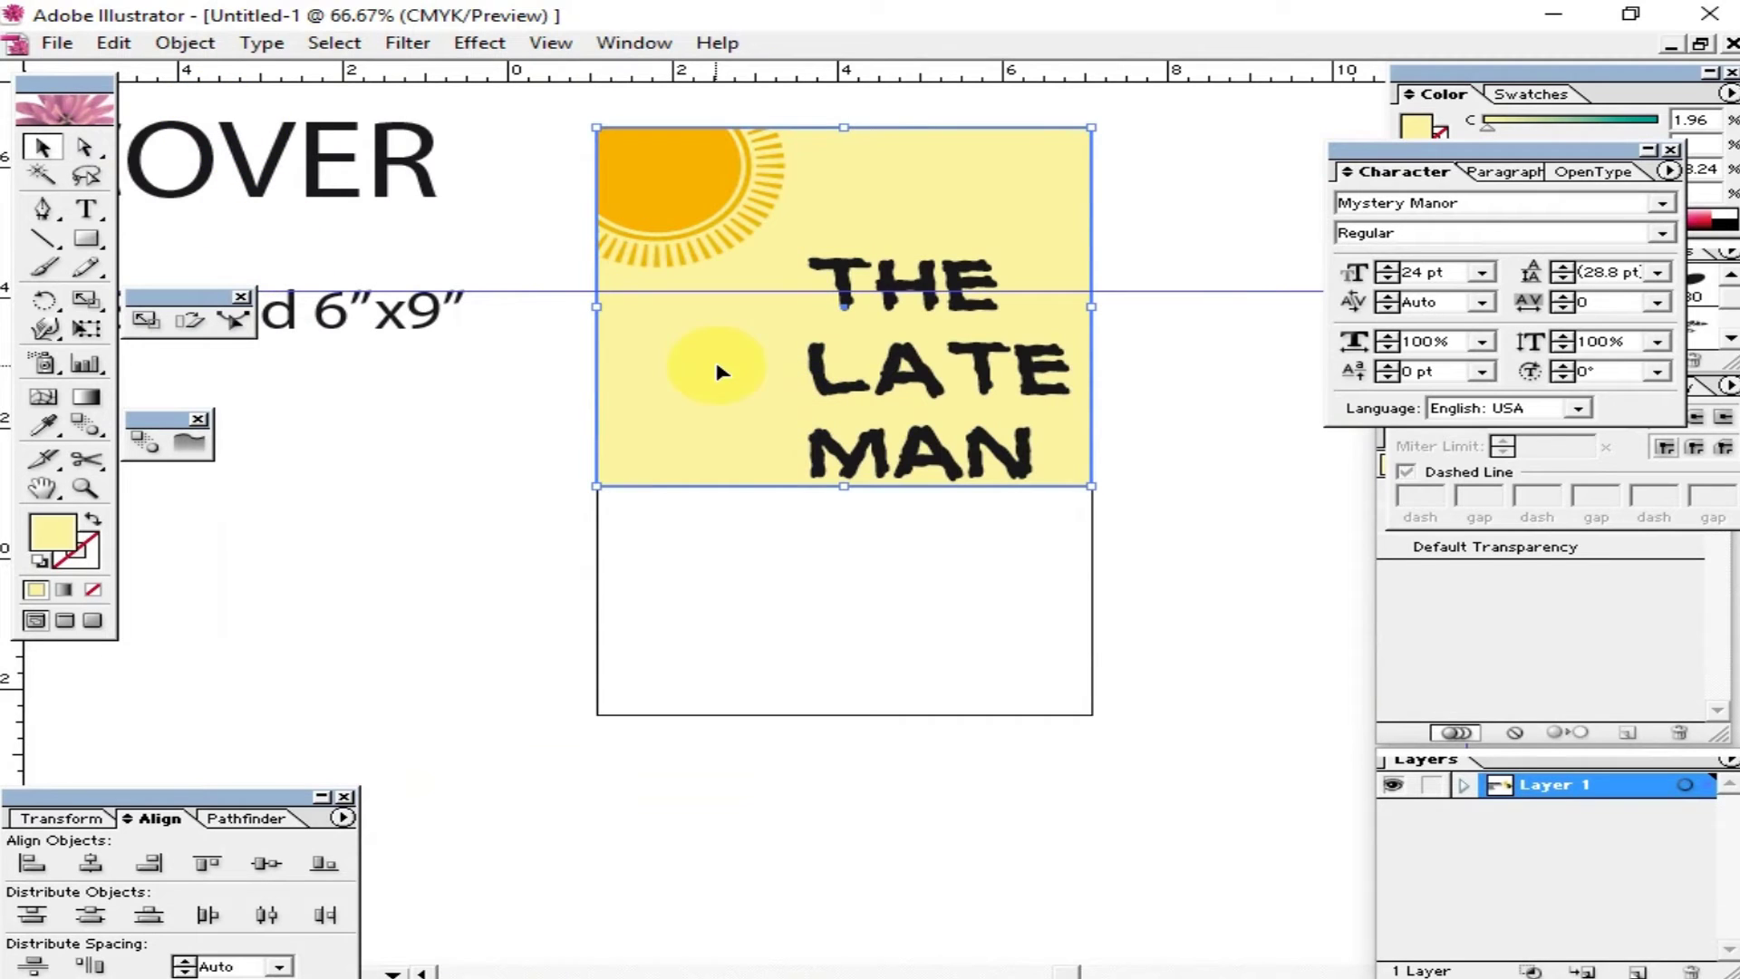
Step: Duplicate the cover rectangle below as a shorter bright yellow ground block
left_click_drag(757, 359, 737, 726)
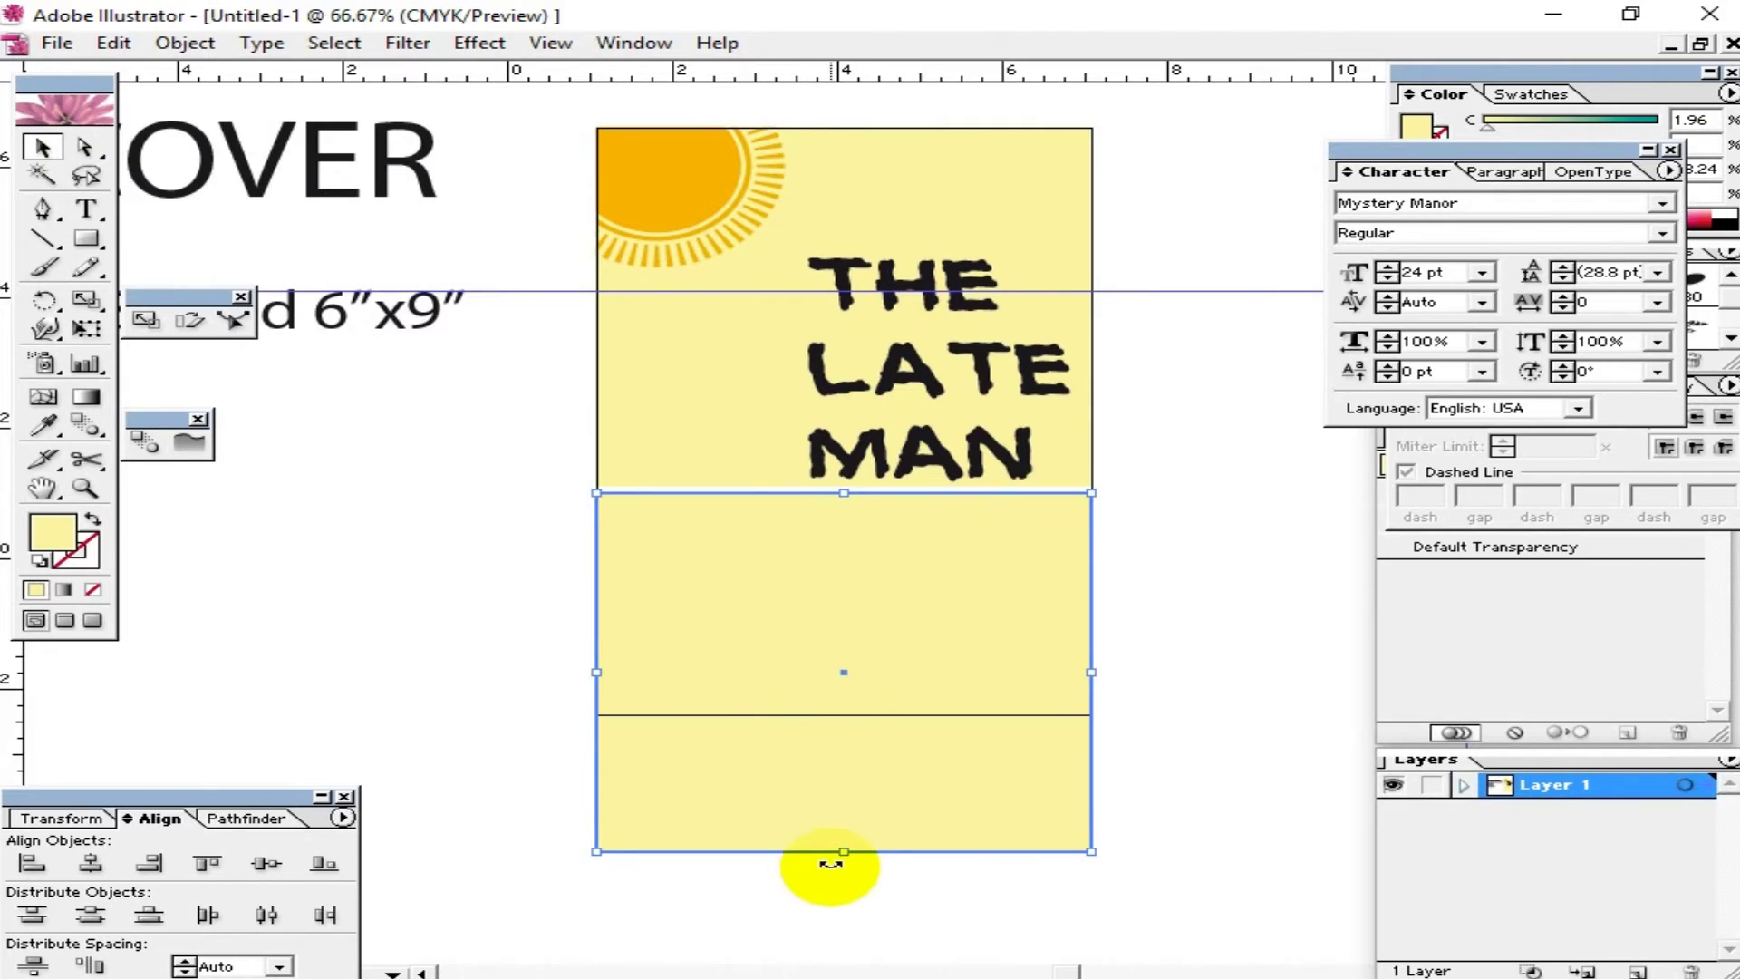
left_click_drag(844, 851, 844, 714)
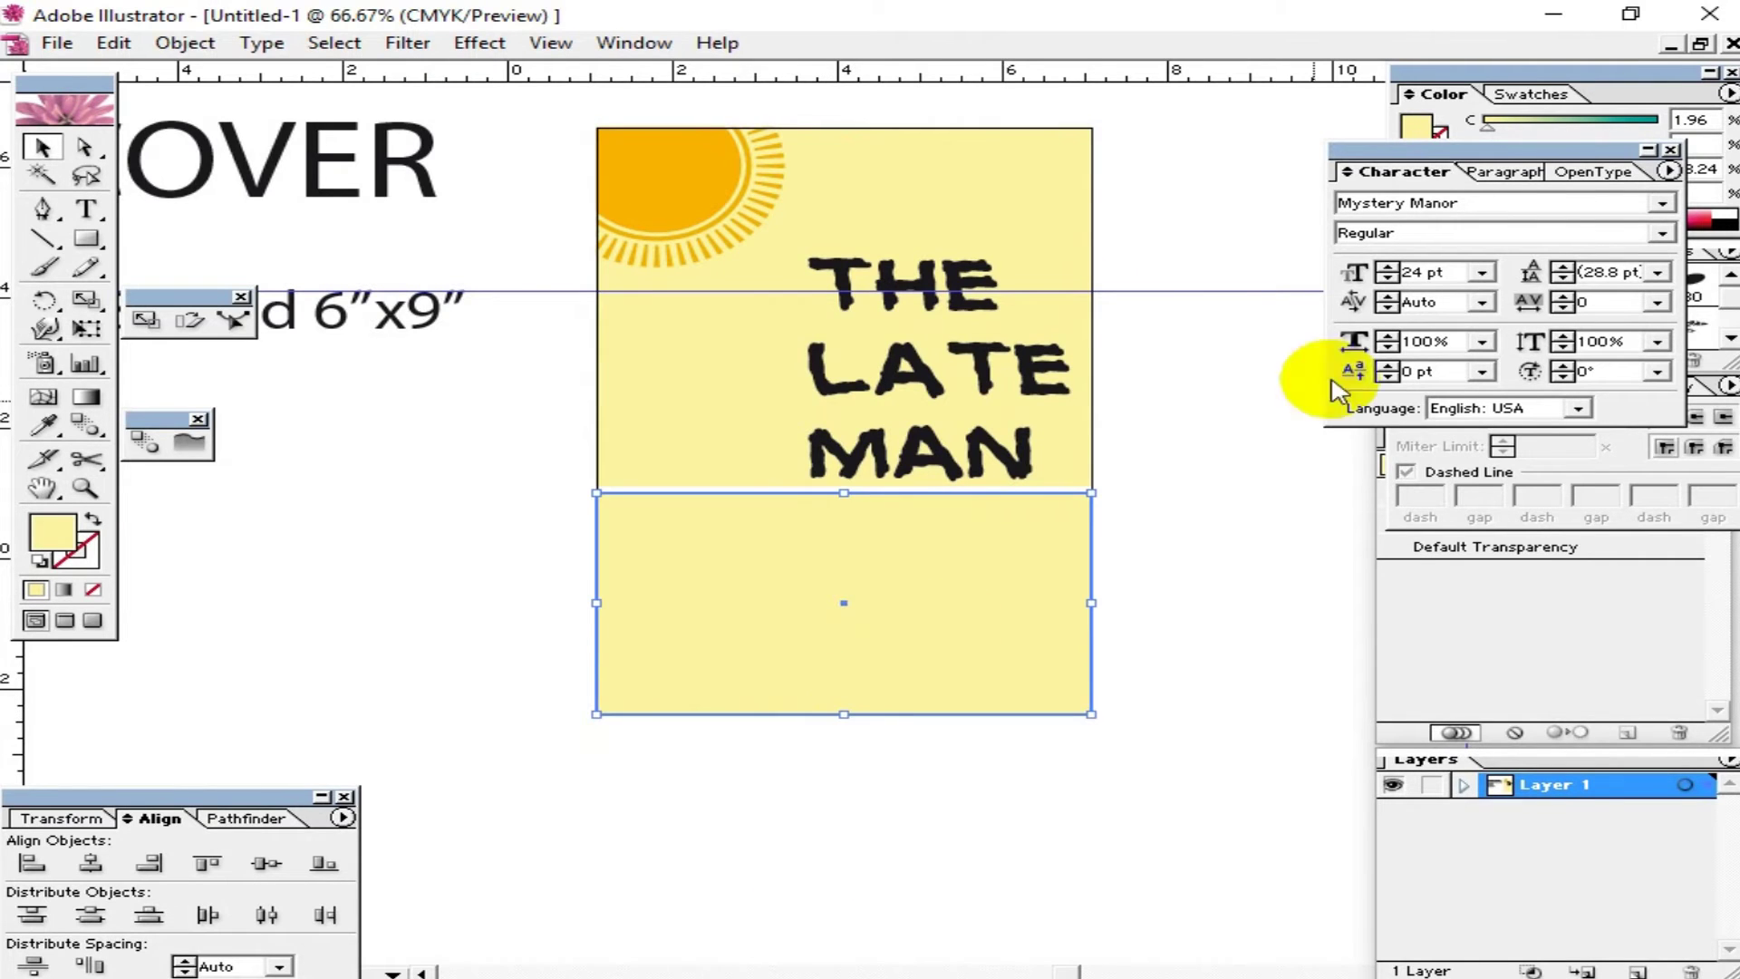
left_click(1582, 102)
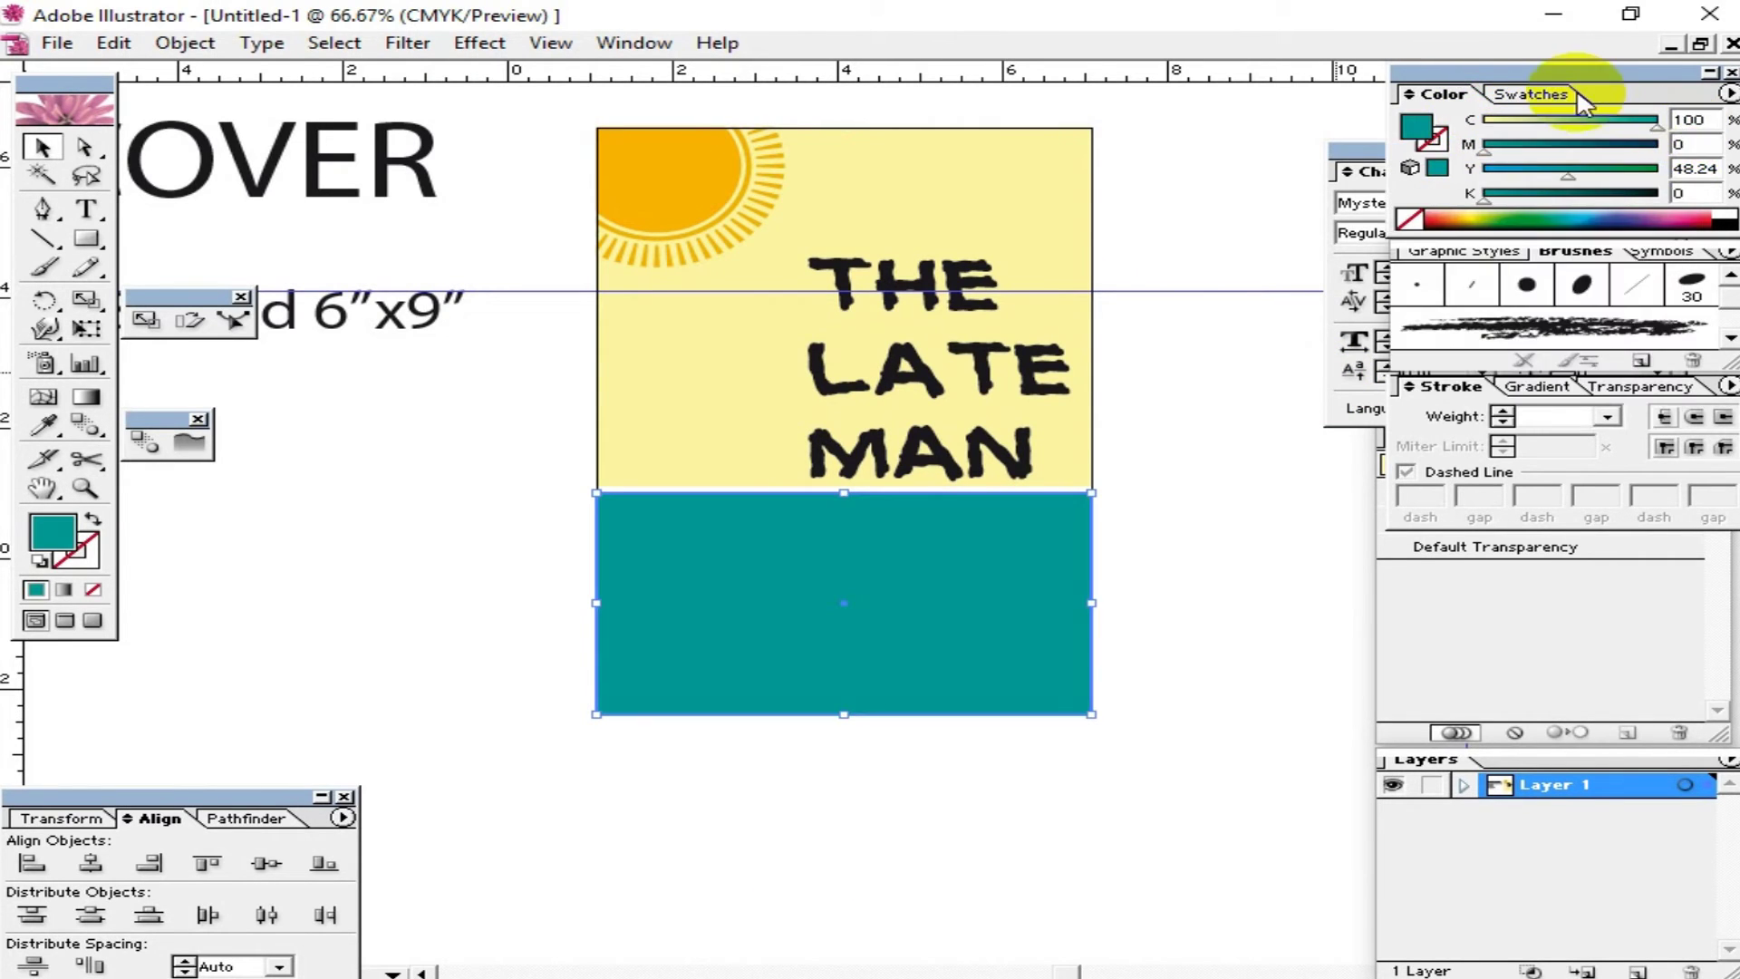
left_click_drag(1658, 127, 1484, 127)
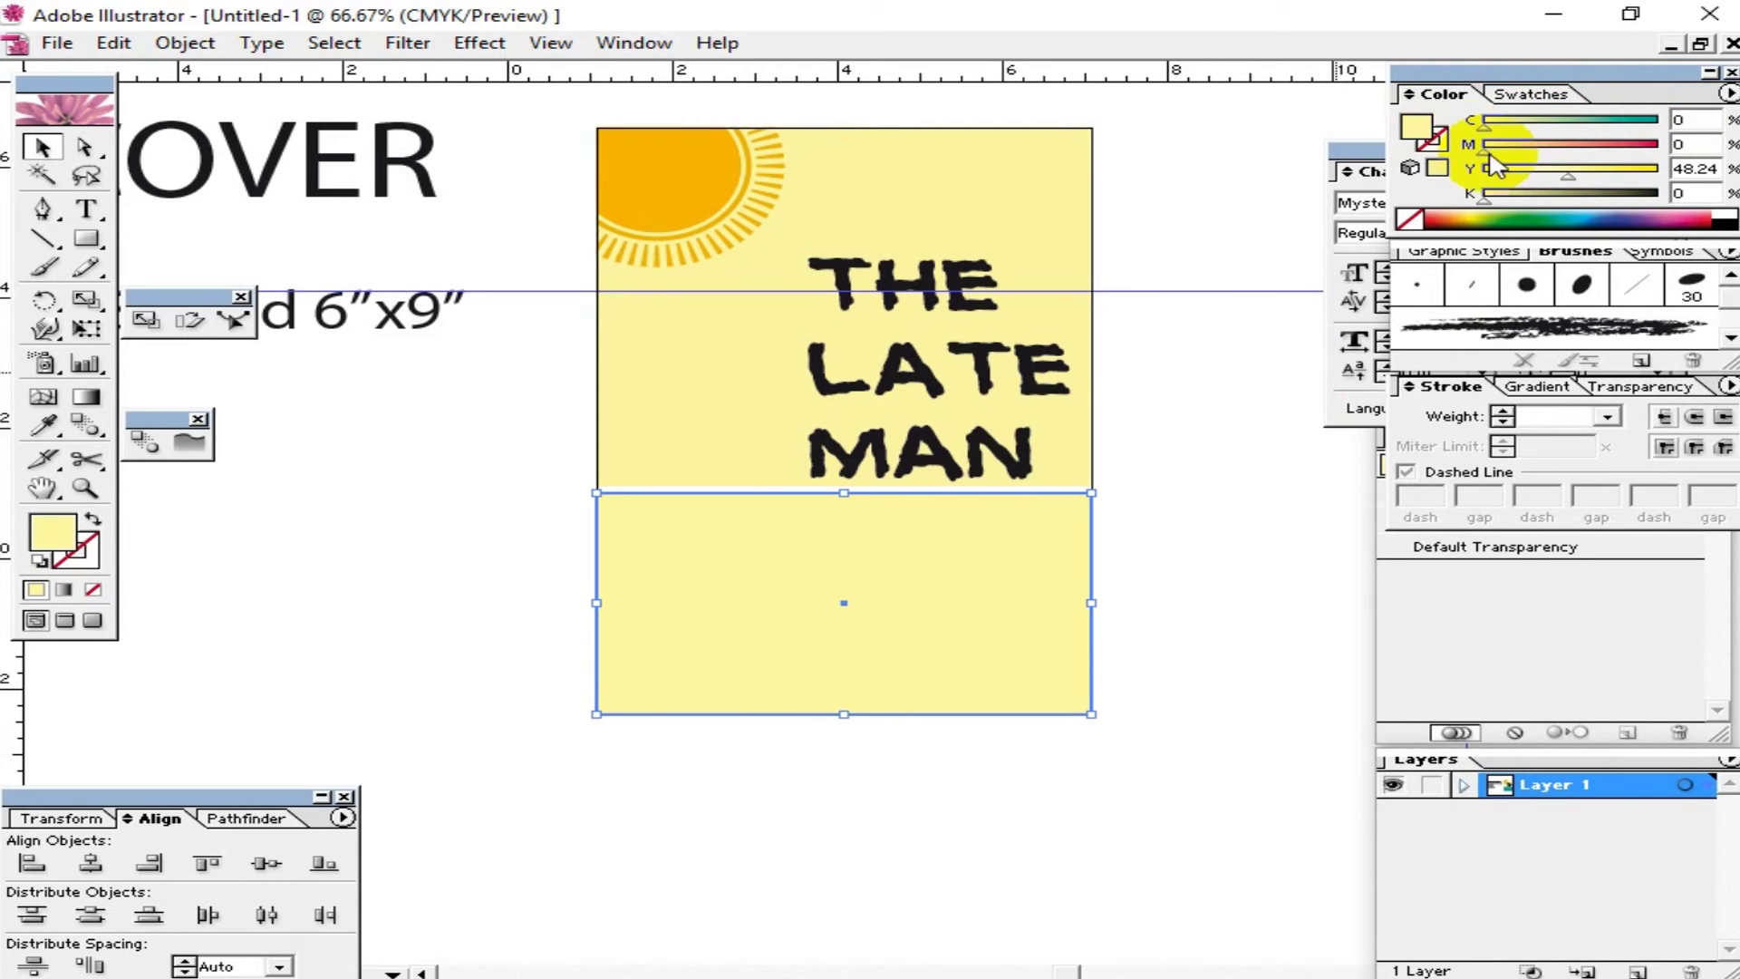
left_click_drag(1568, 175, 1656, 175)
Step: Lower the yellow ground rectangle's Y value to 87
left_click(1251, 496)
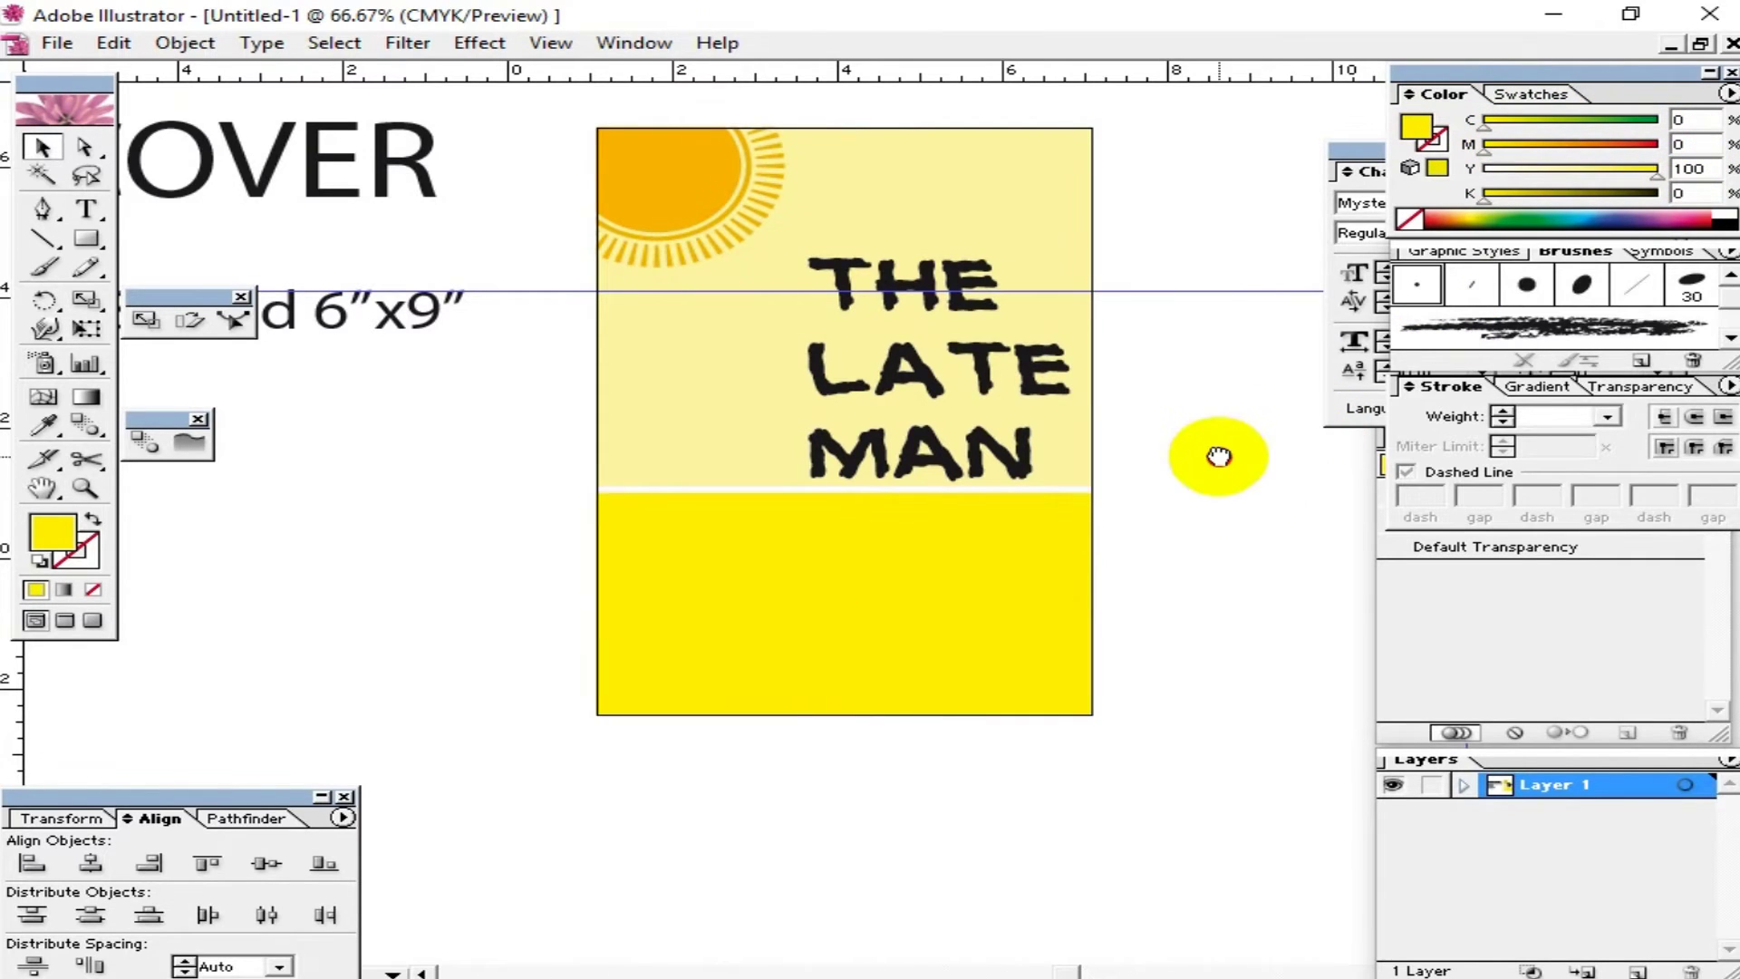
left_click(1024, 295)
left_click(612, 222)
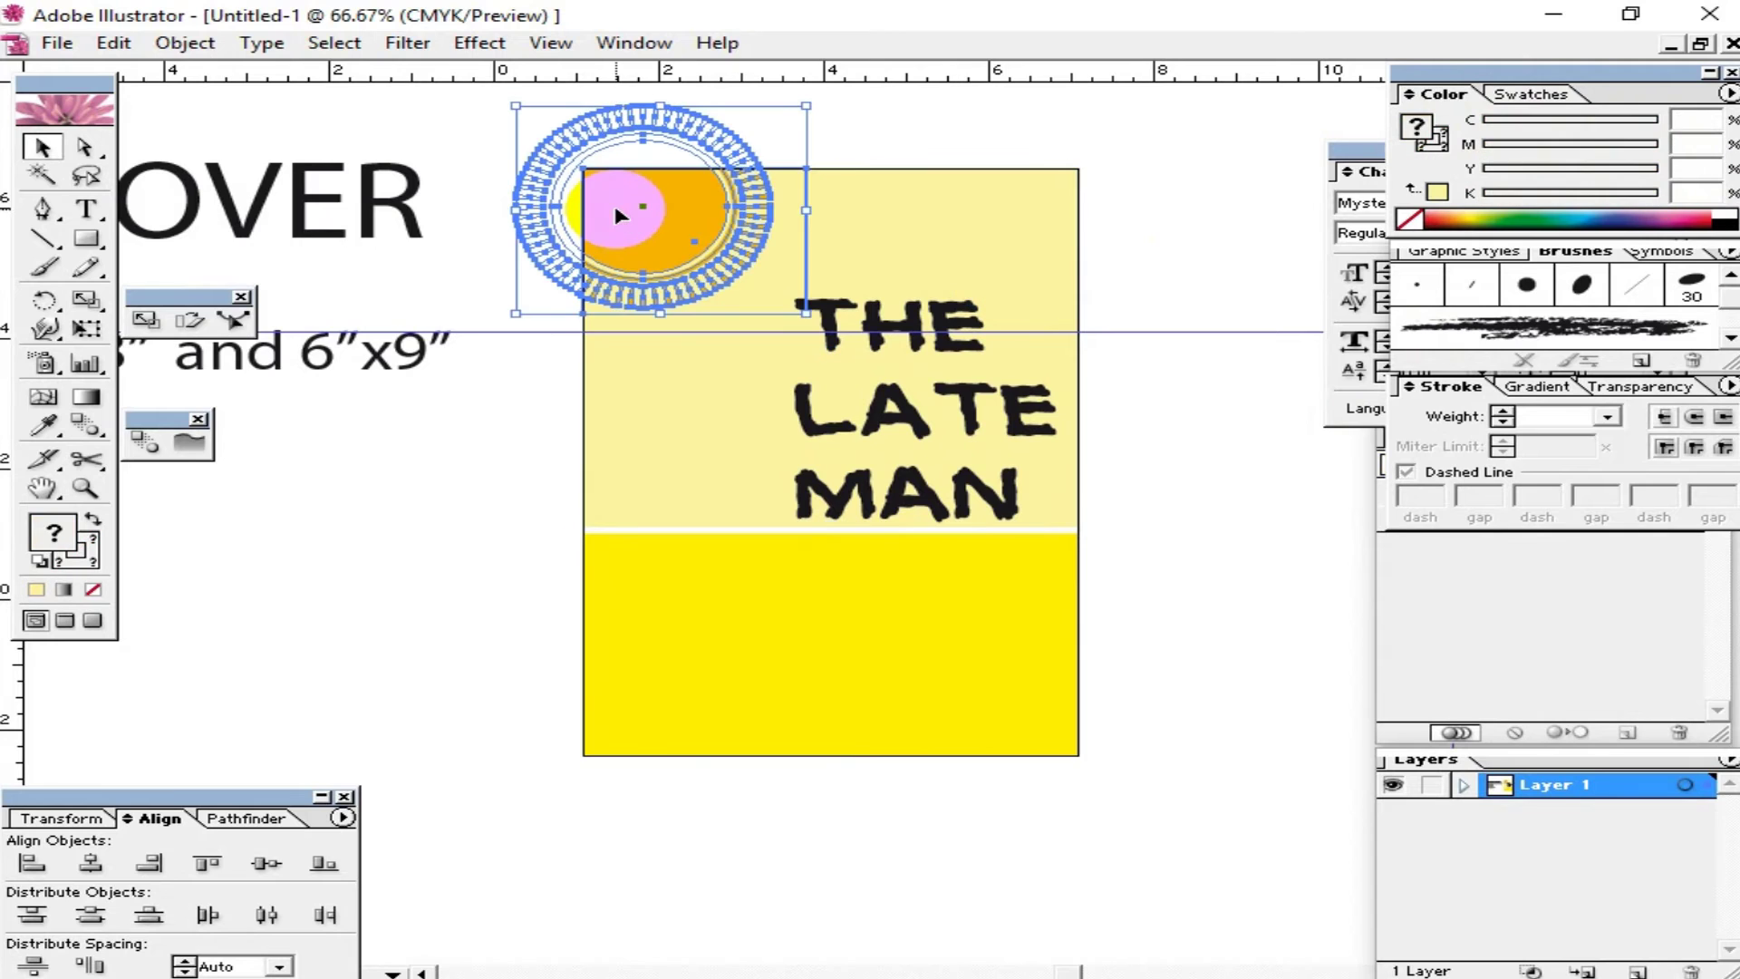
left_click(1131, 259)
left_click(1031, 264)
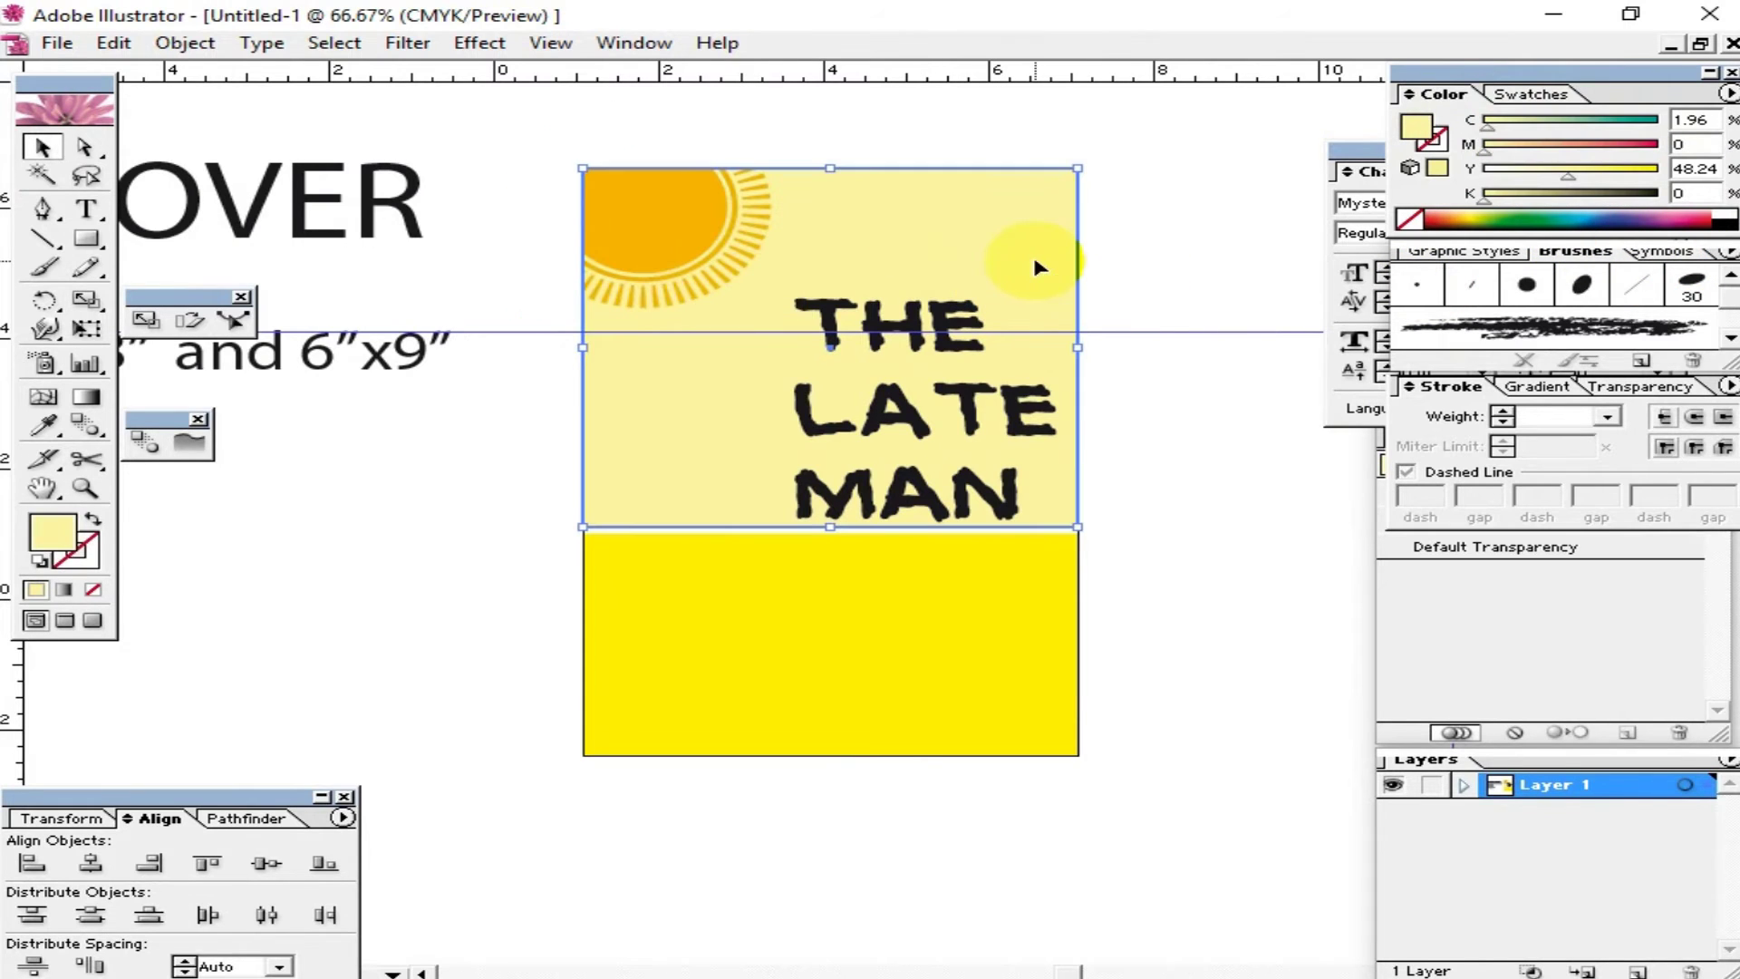
left_click(1185, 497)
left_click(1054, 305)
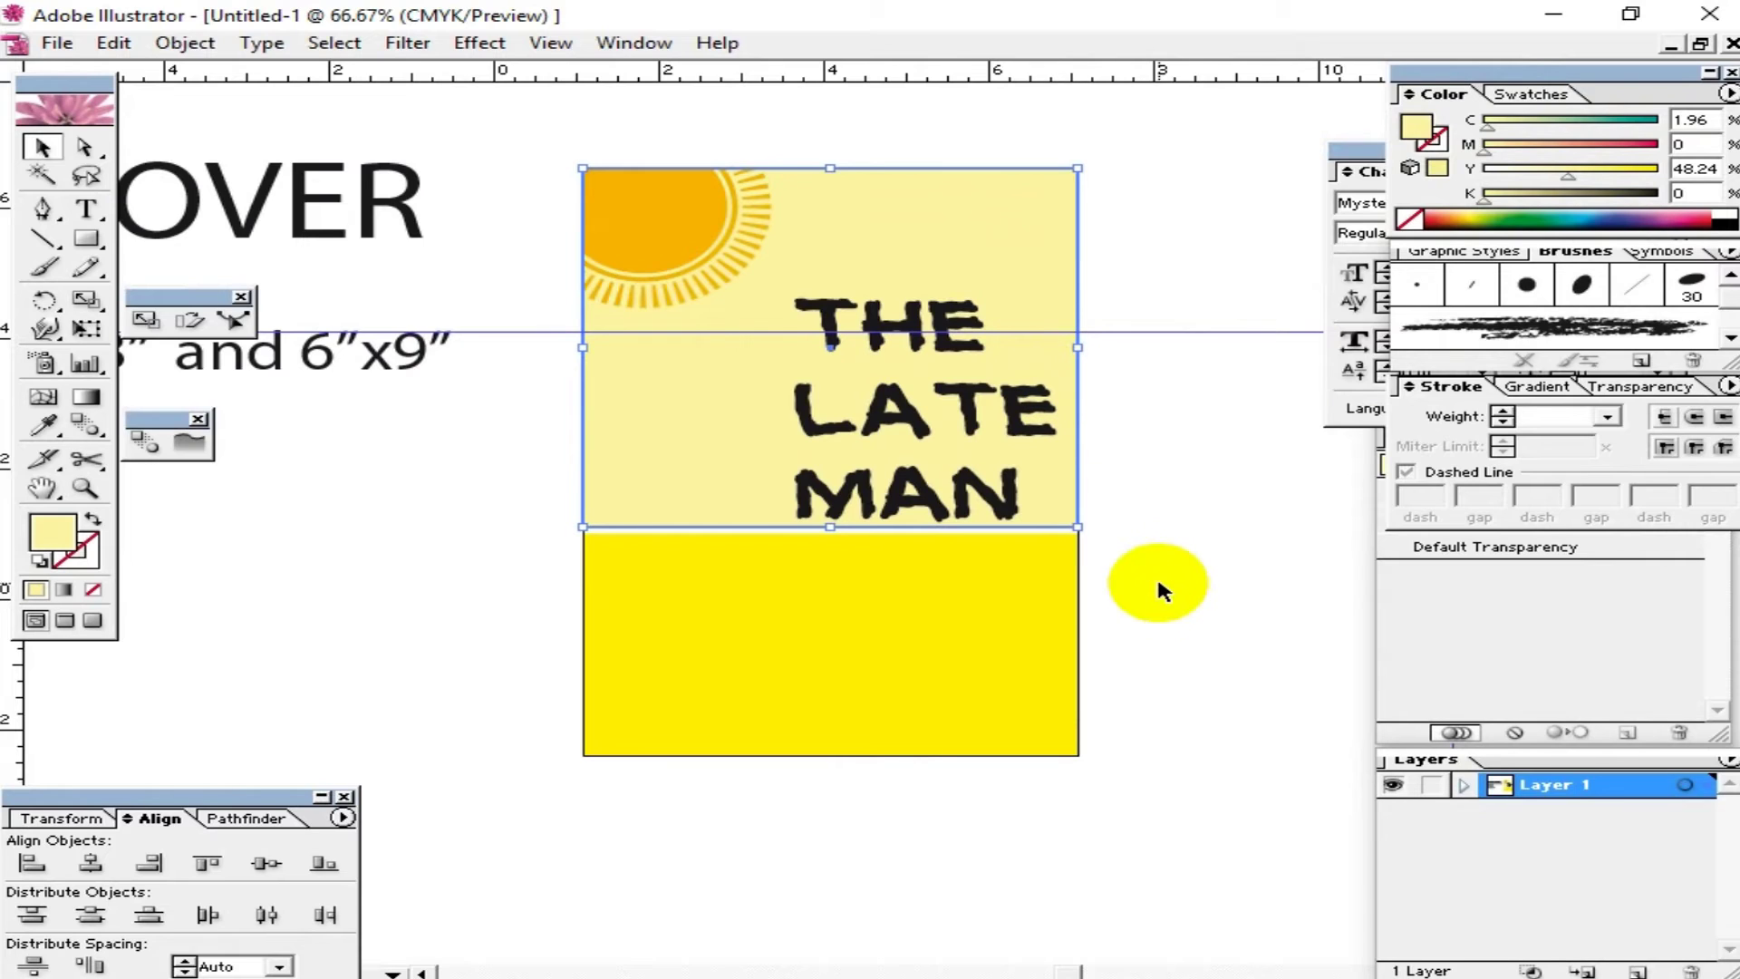
left_click(963, 609)
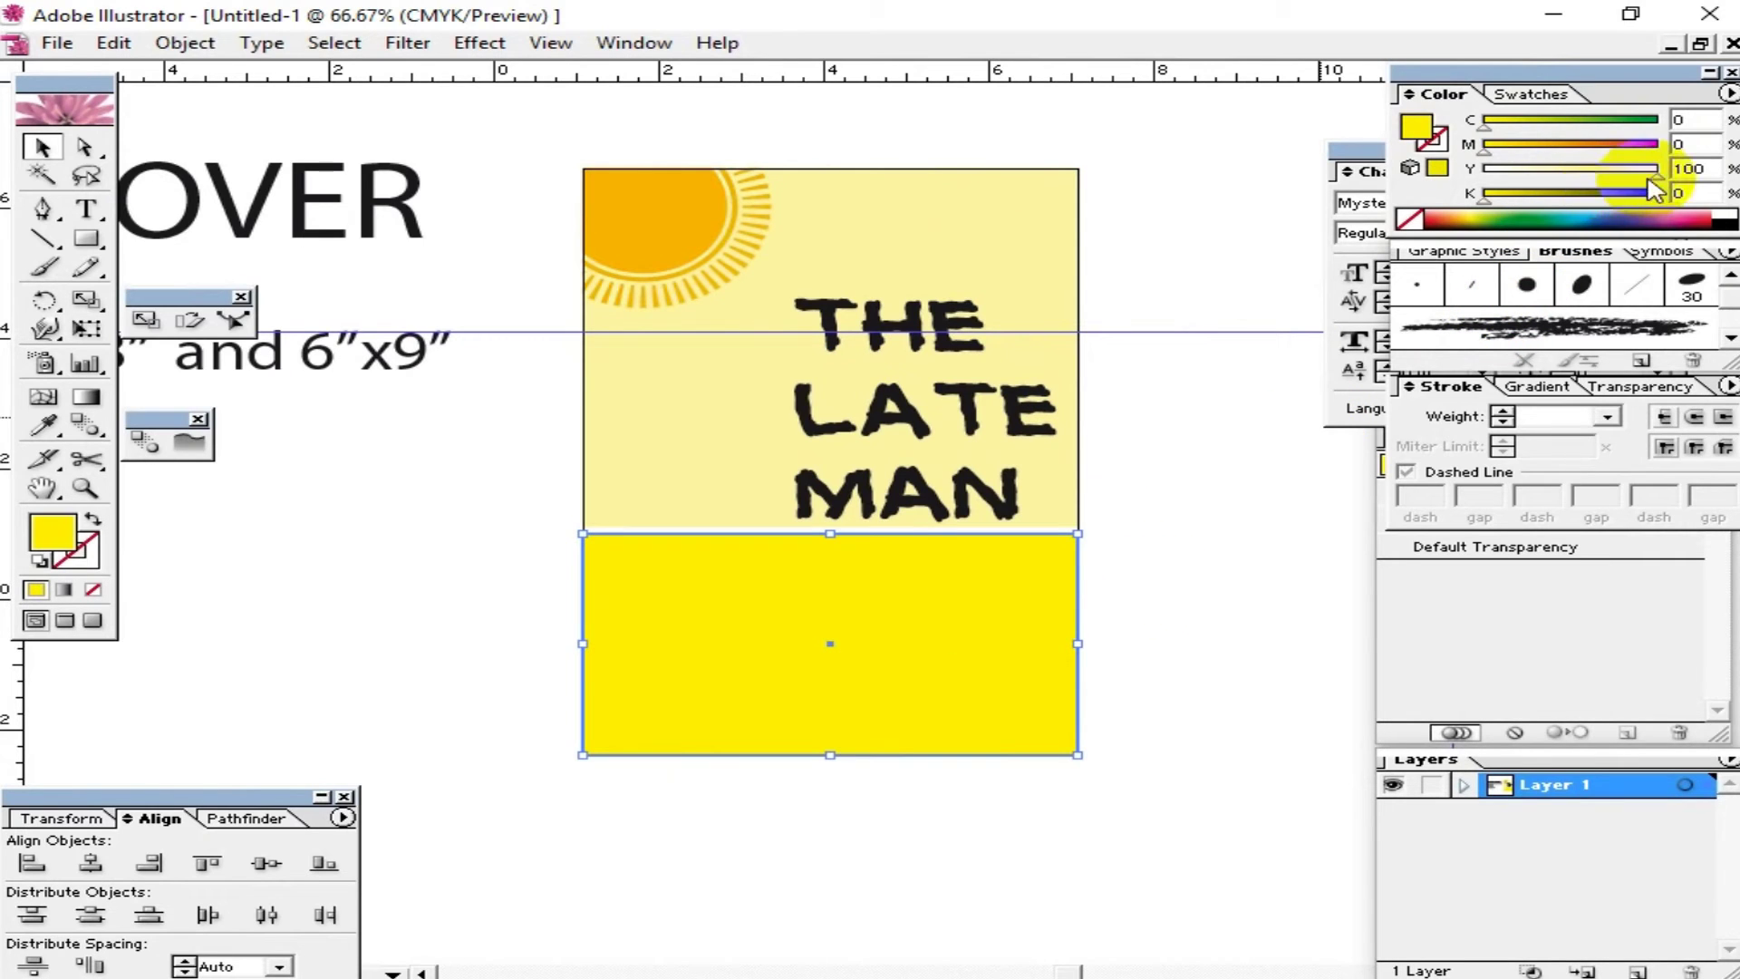
left_click_drag(1645, 182, 1635, 181)
Step: Turn the 'THE LATE MAN' title text white by setting K to 0
left_click(1223, 544)
mouse_move(1234, 440)
left_mouse_down()
mouse_move(1205, 392)
mouse_move(1100, 424)
left_mouse_up()
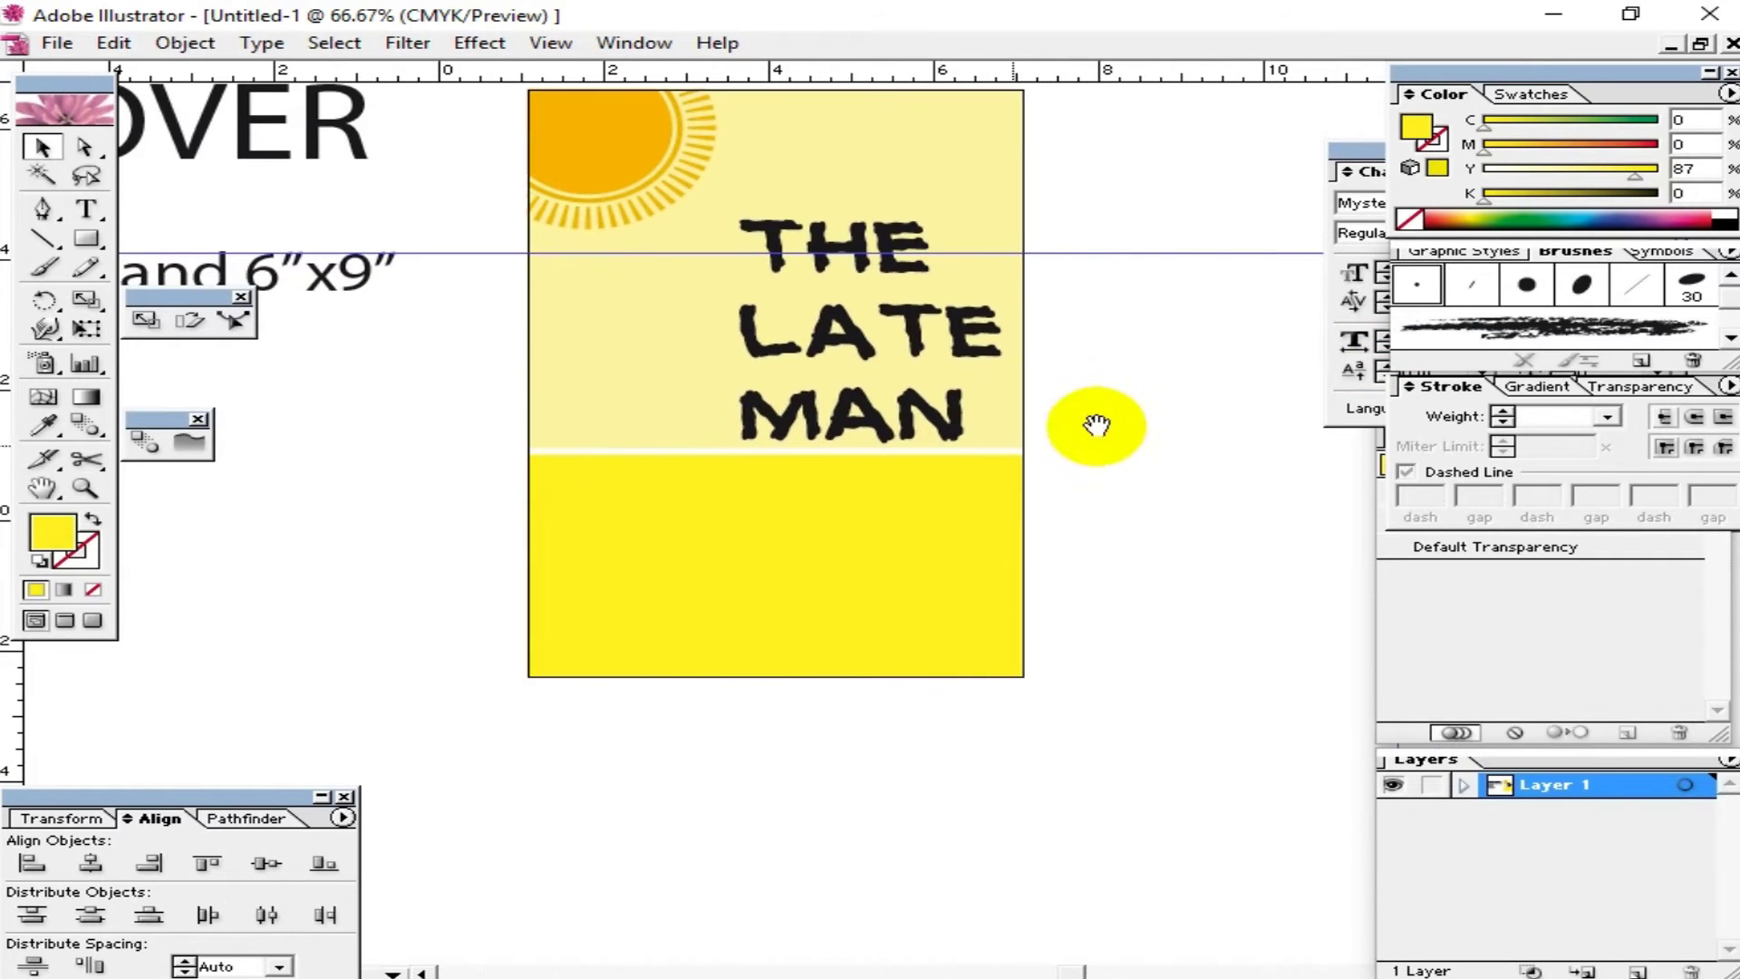
left_click(681, 415)
left_click(1087, 564)
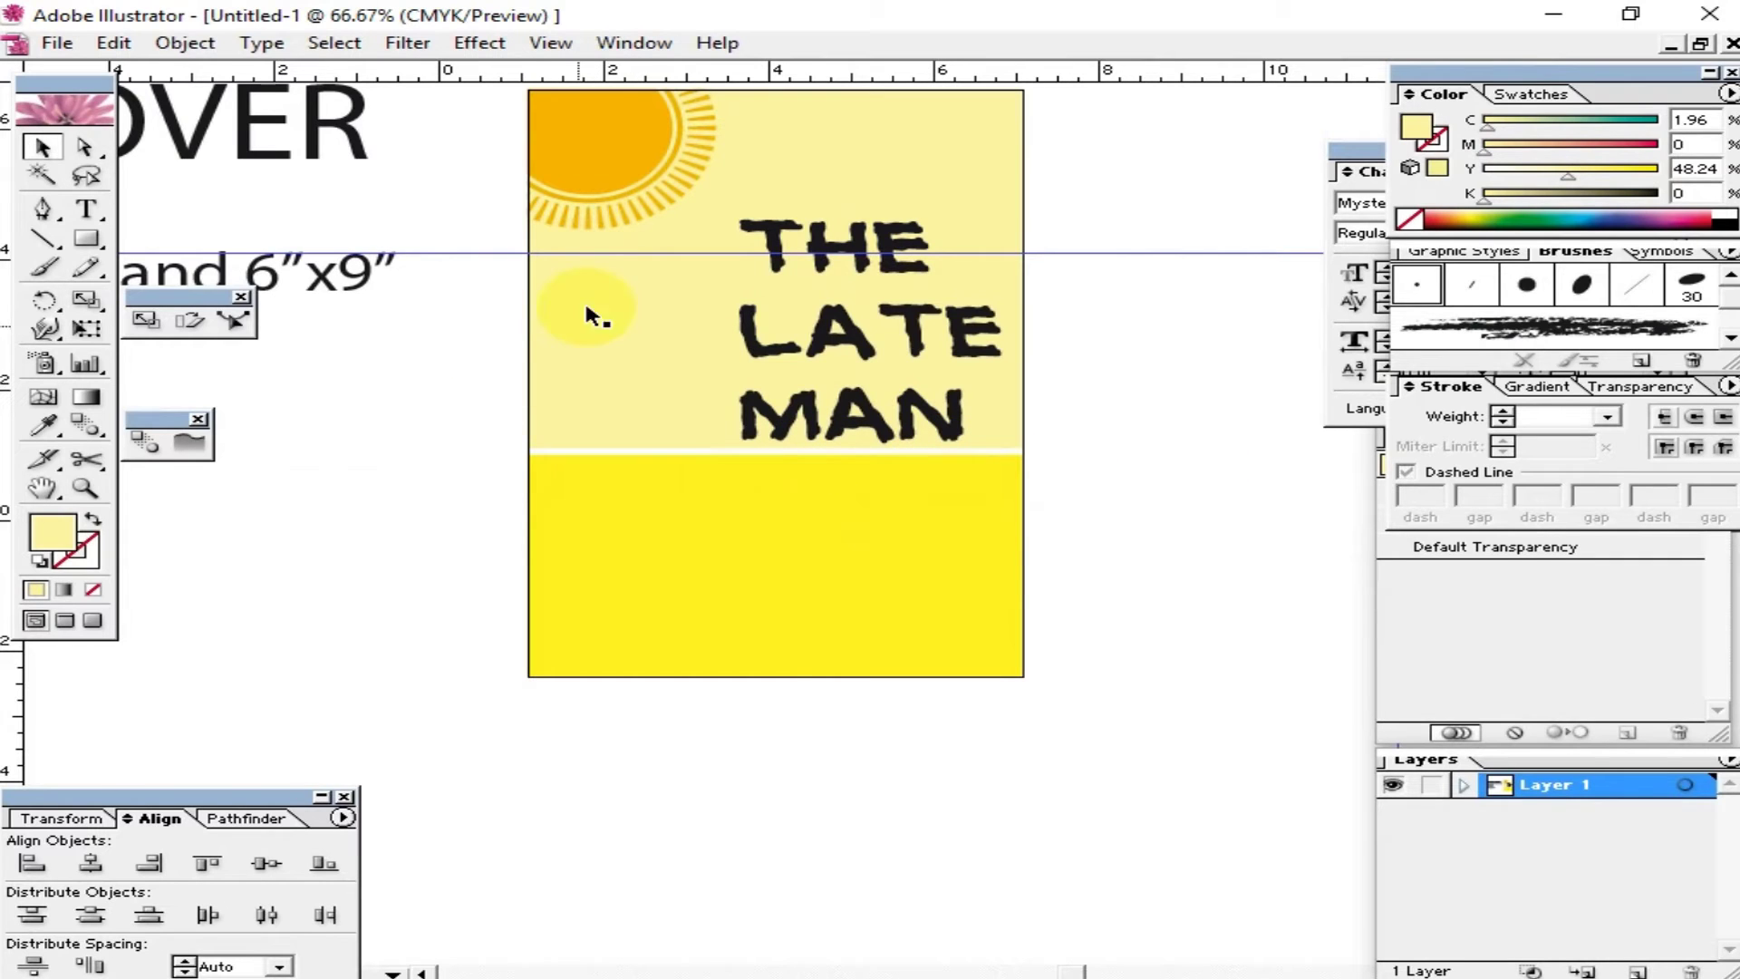
left_click(951, 465)
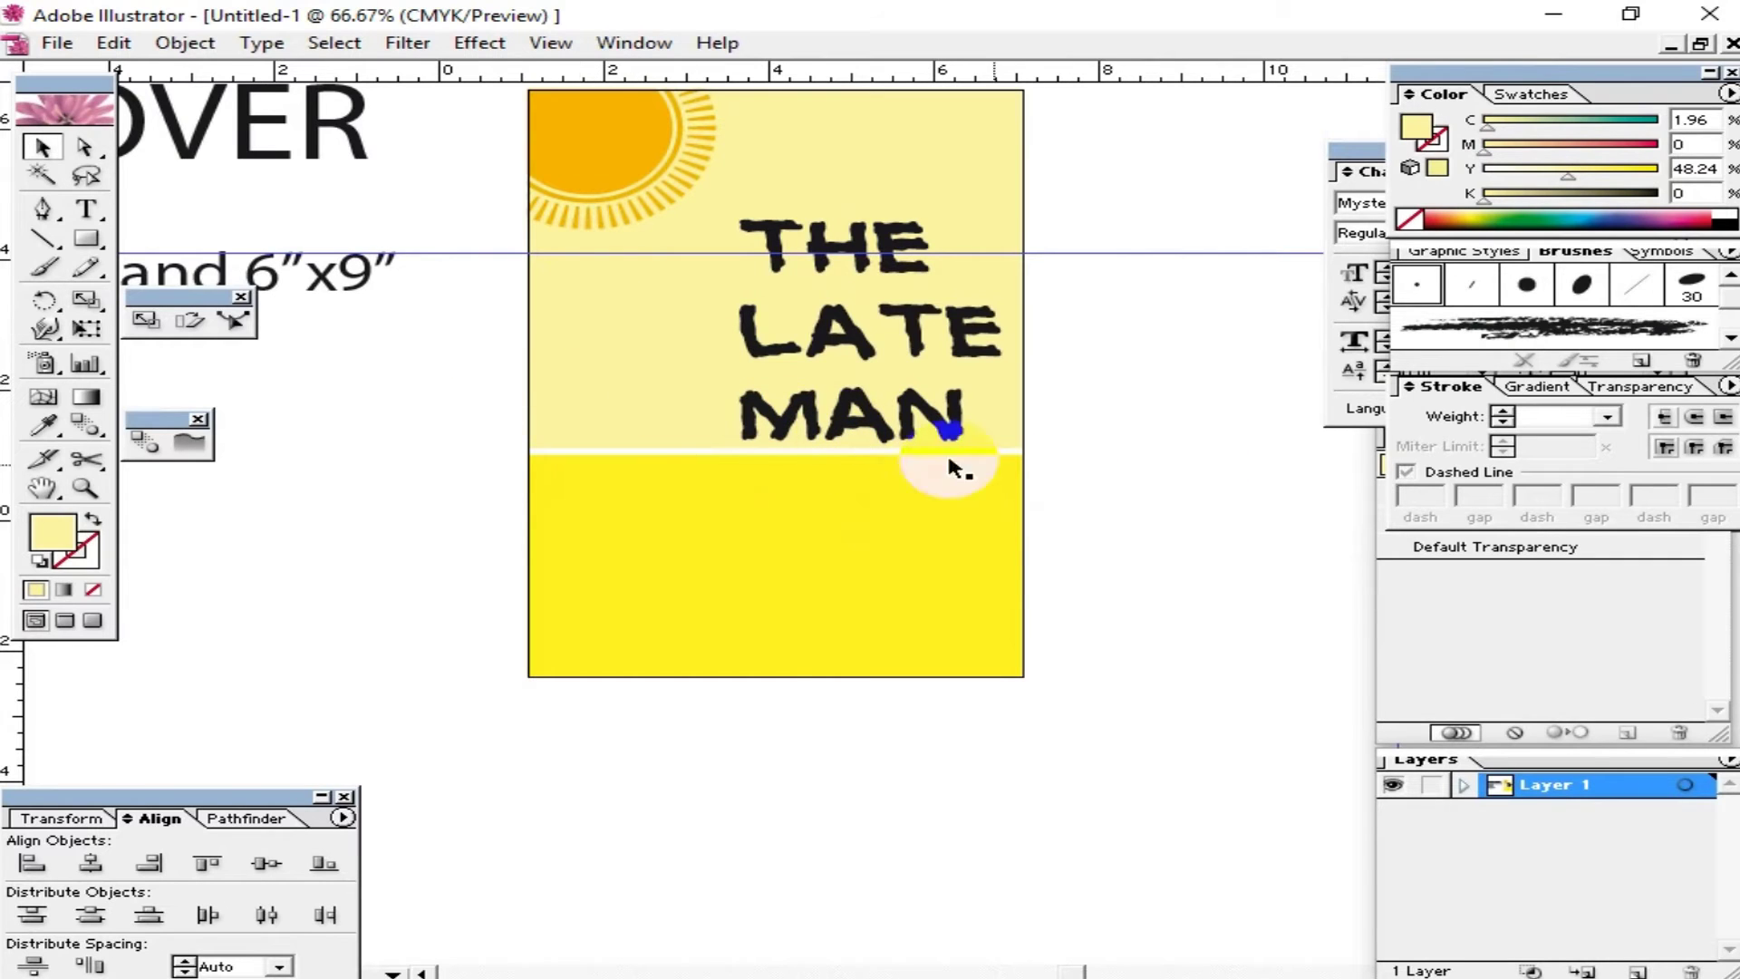
left_click(911, 319)
left_click_drag(1660, 194, 1493, 177)
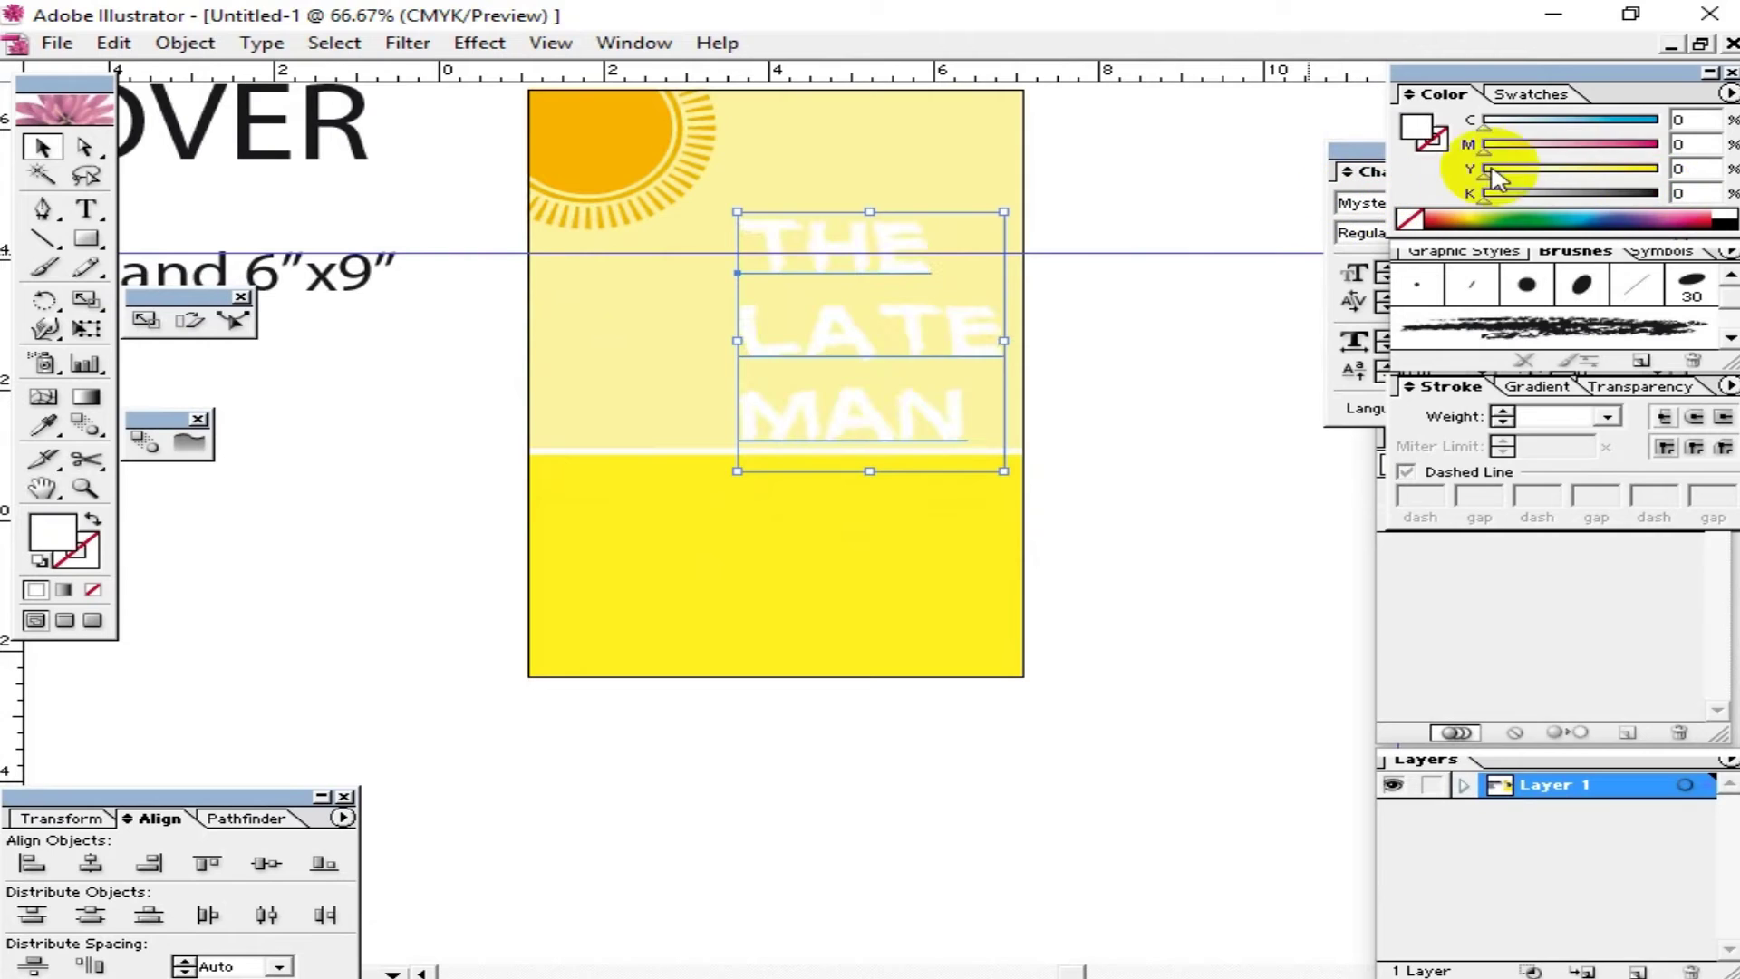
Step: Return the title to black (K 100) and open the People symbol library
left_click(1493, 219)
left_click(905, 578)
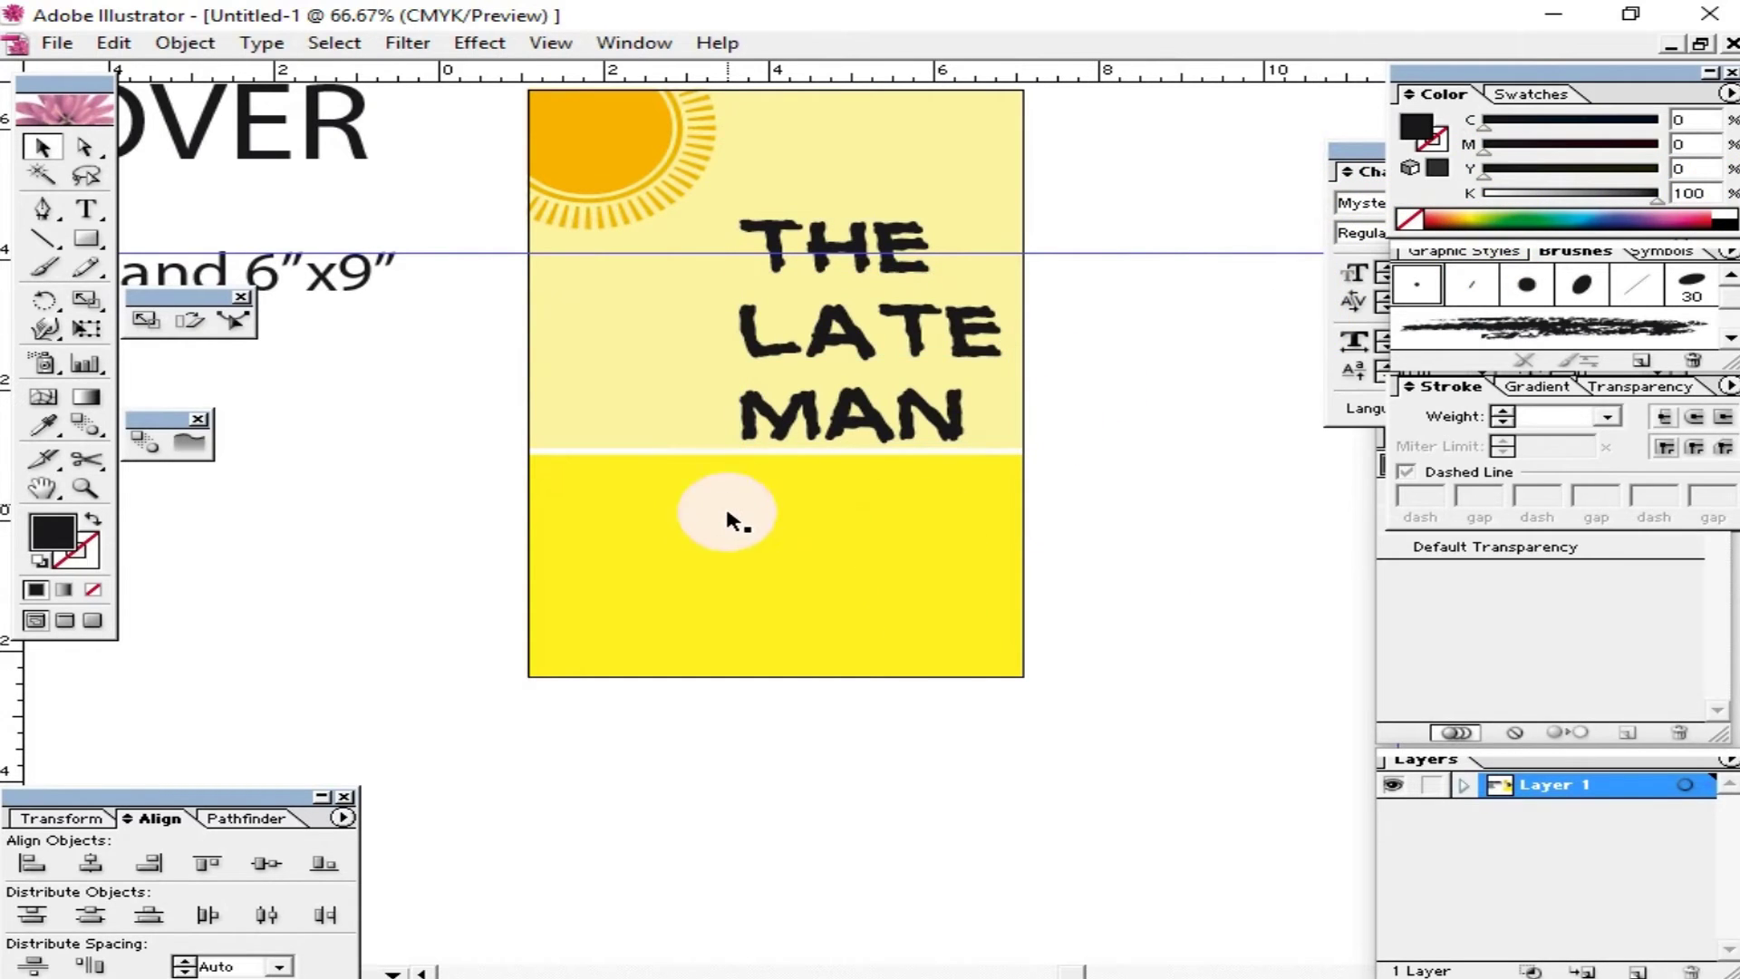
left_click(1665, 252)
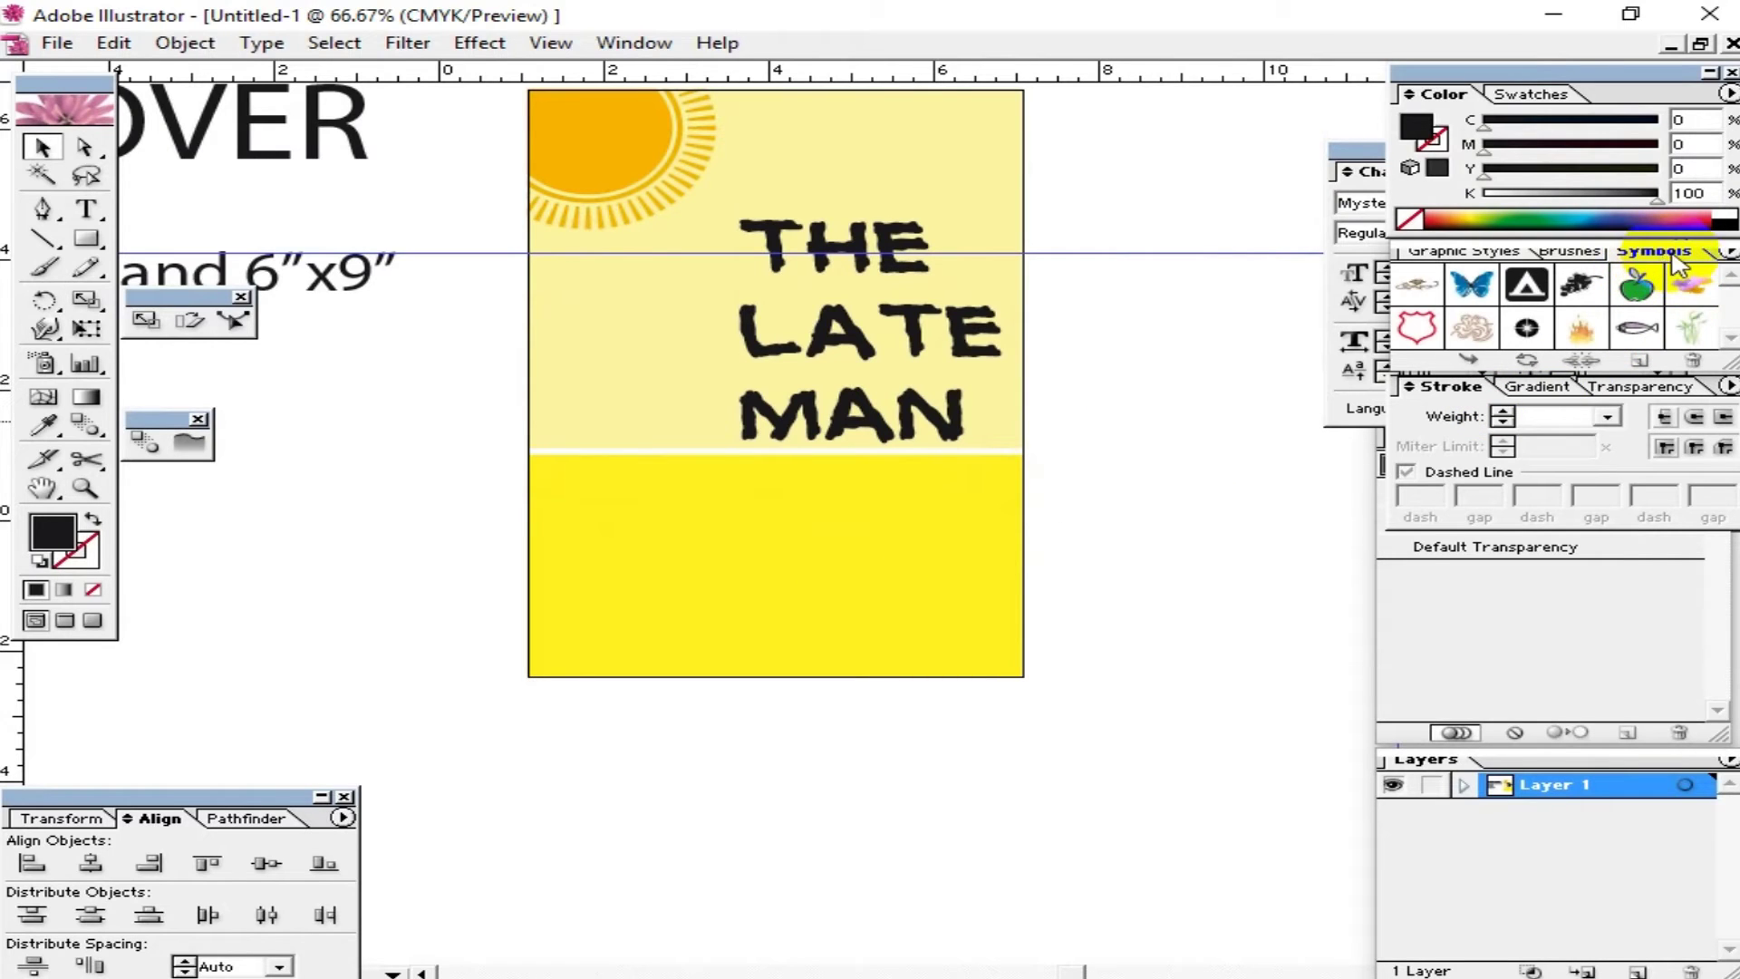
left_click(1729, 253)
left_click(1730, 256)
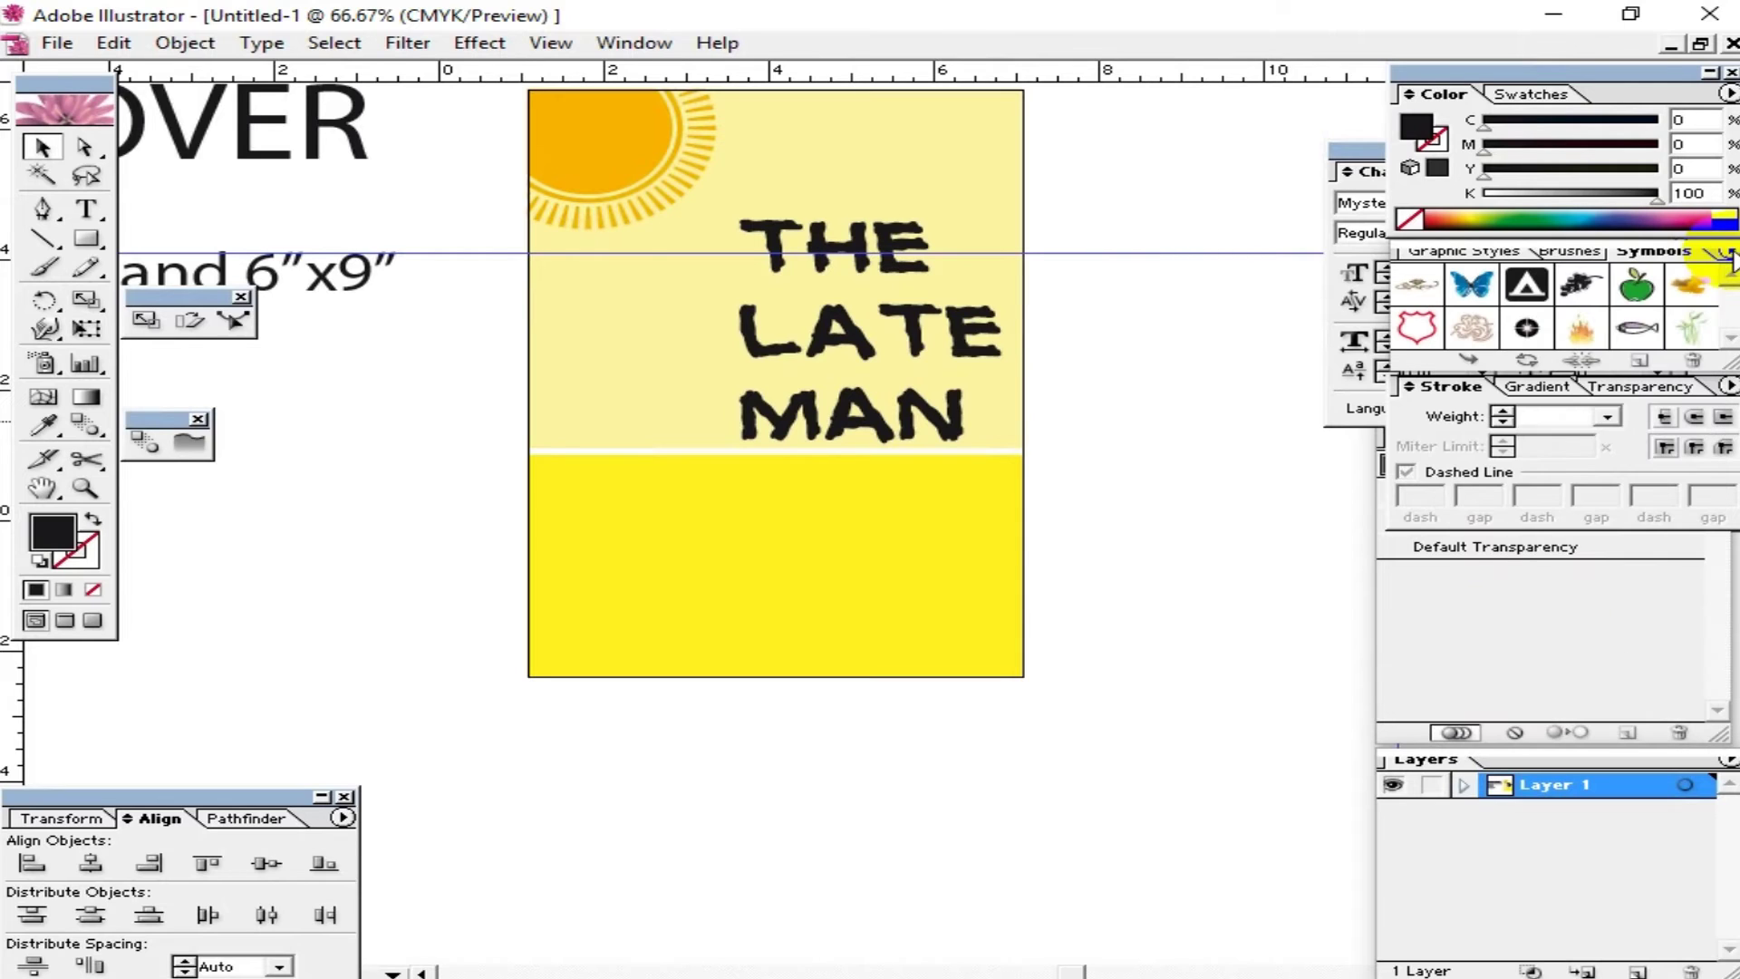
left_click(1729, 254)
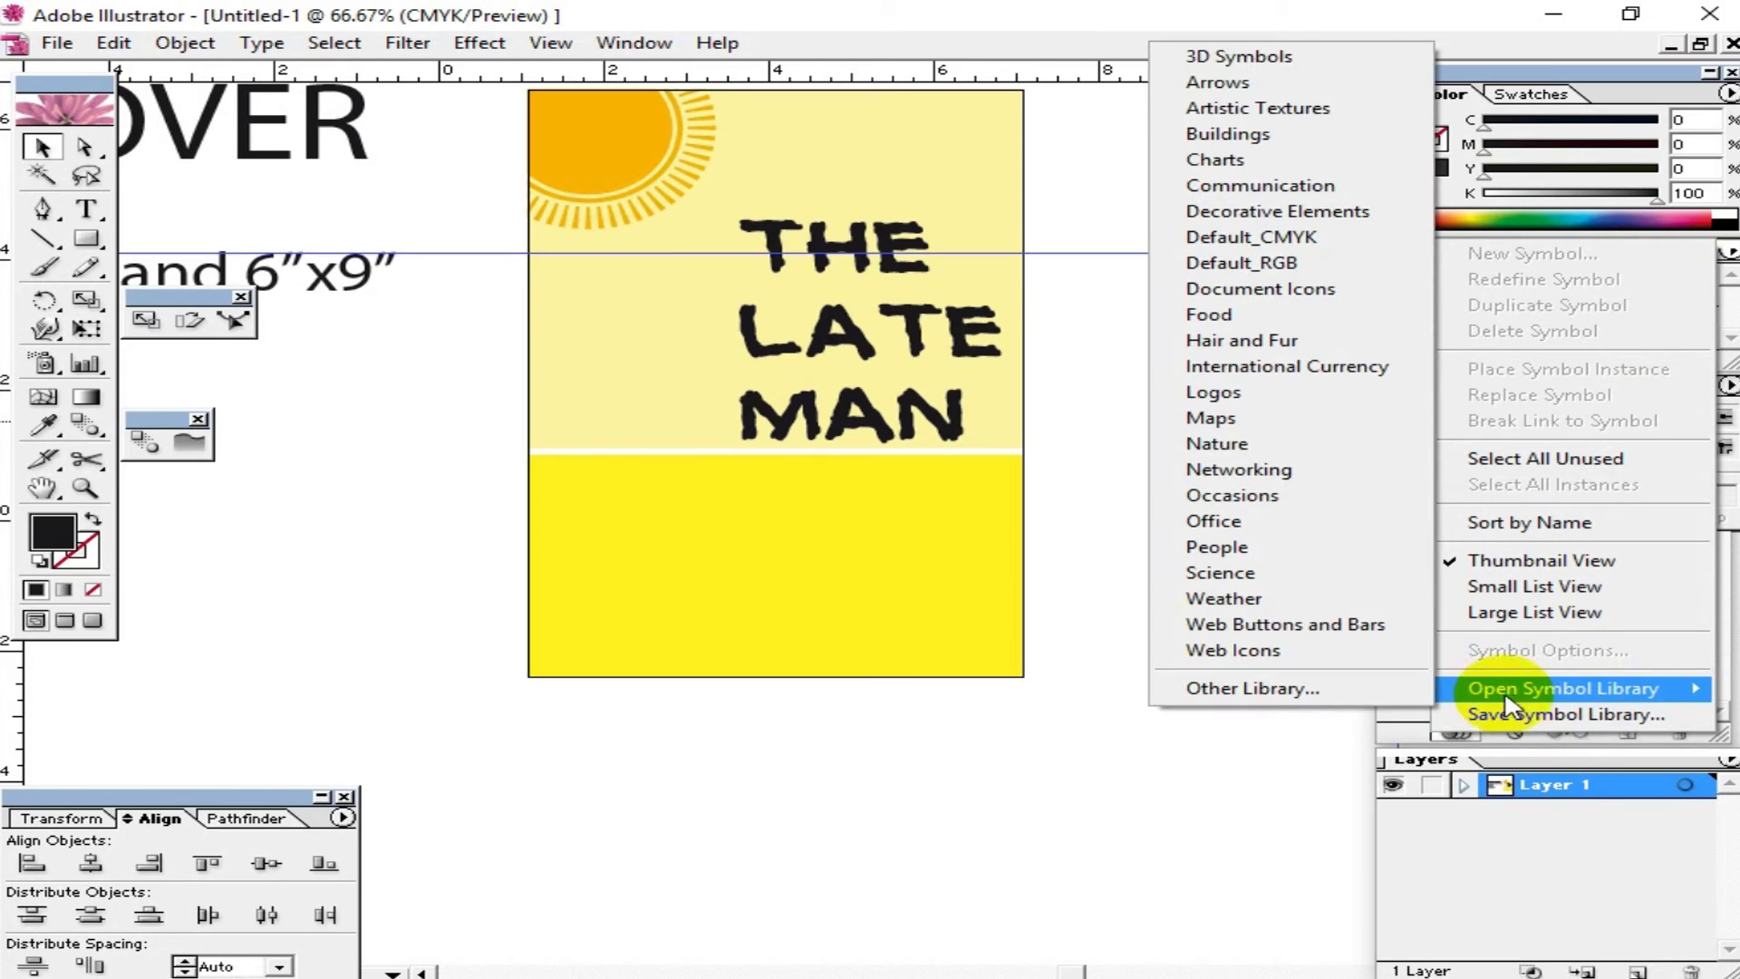
mouse_move(1564, 688)
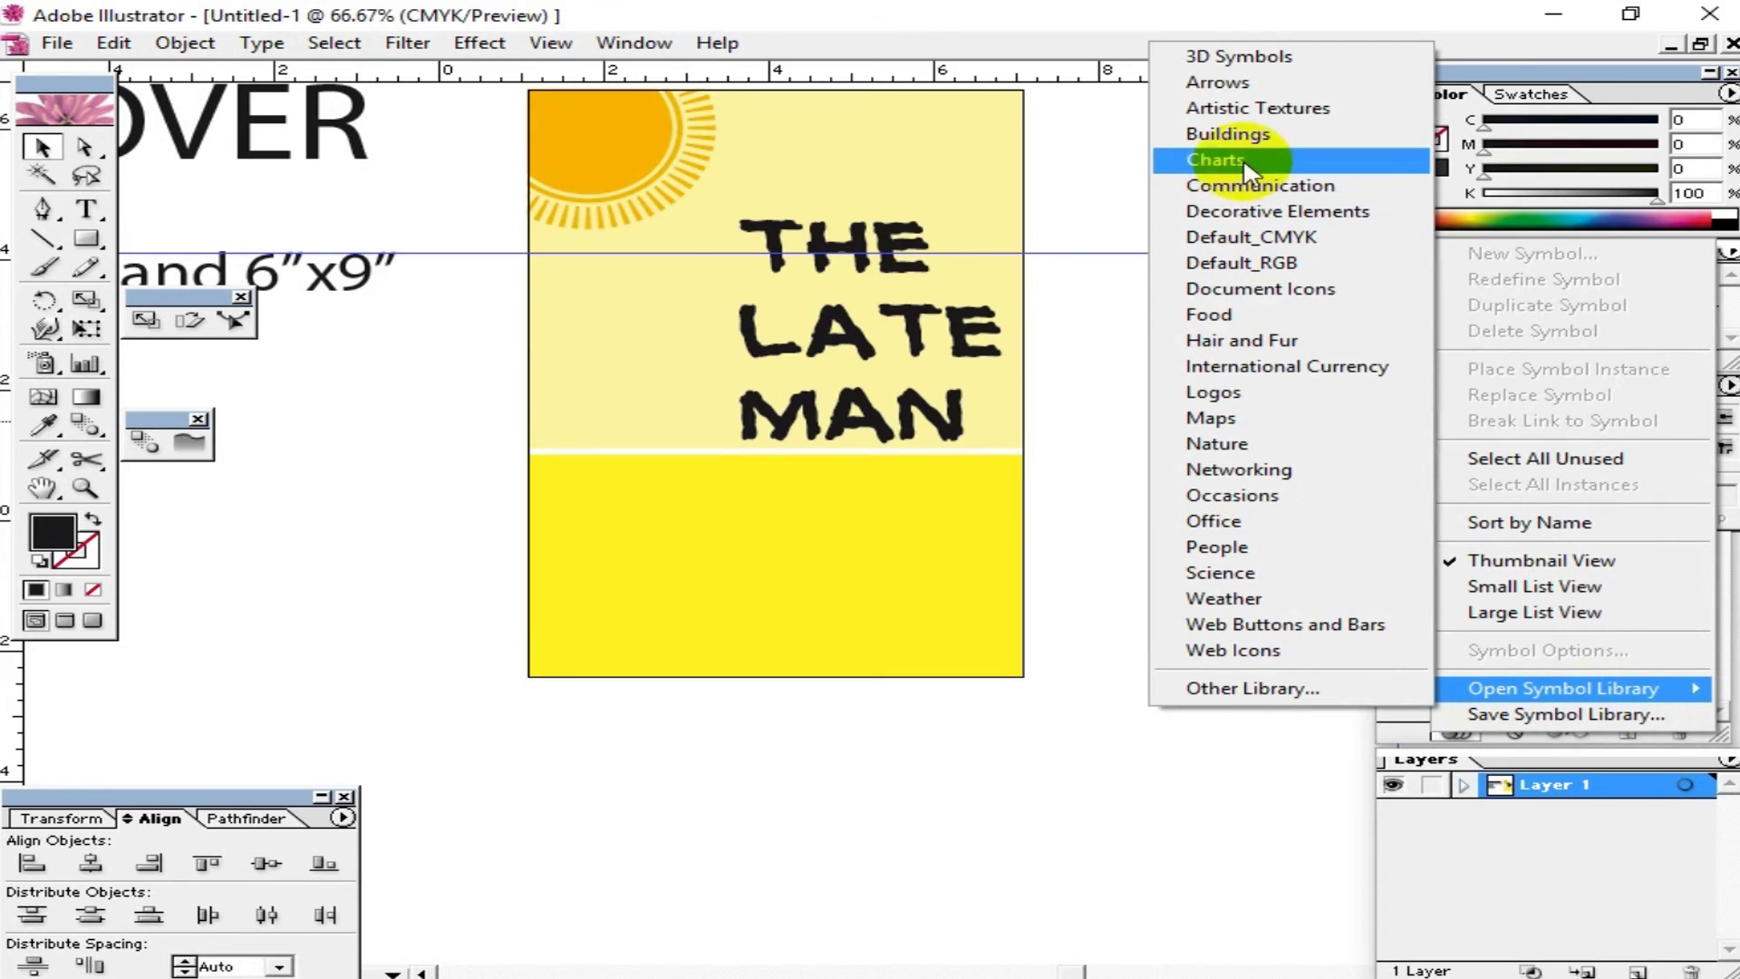
left_click(1268, 546)
Step: Place the parent-and-child symbol on the horizon left of the title, sized to fit
left_click_drag(1201, 471, 1286, 303)
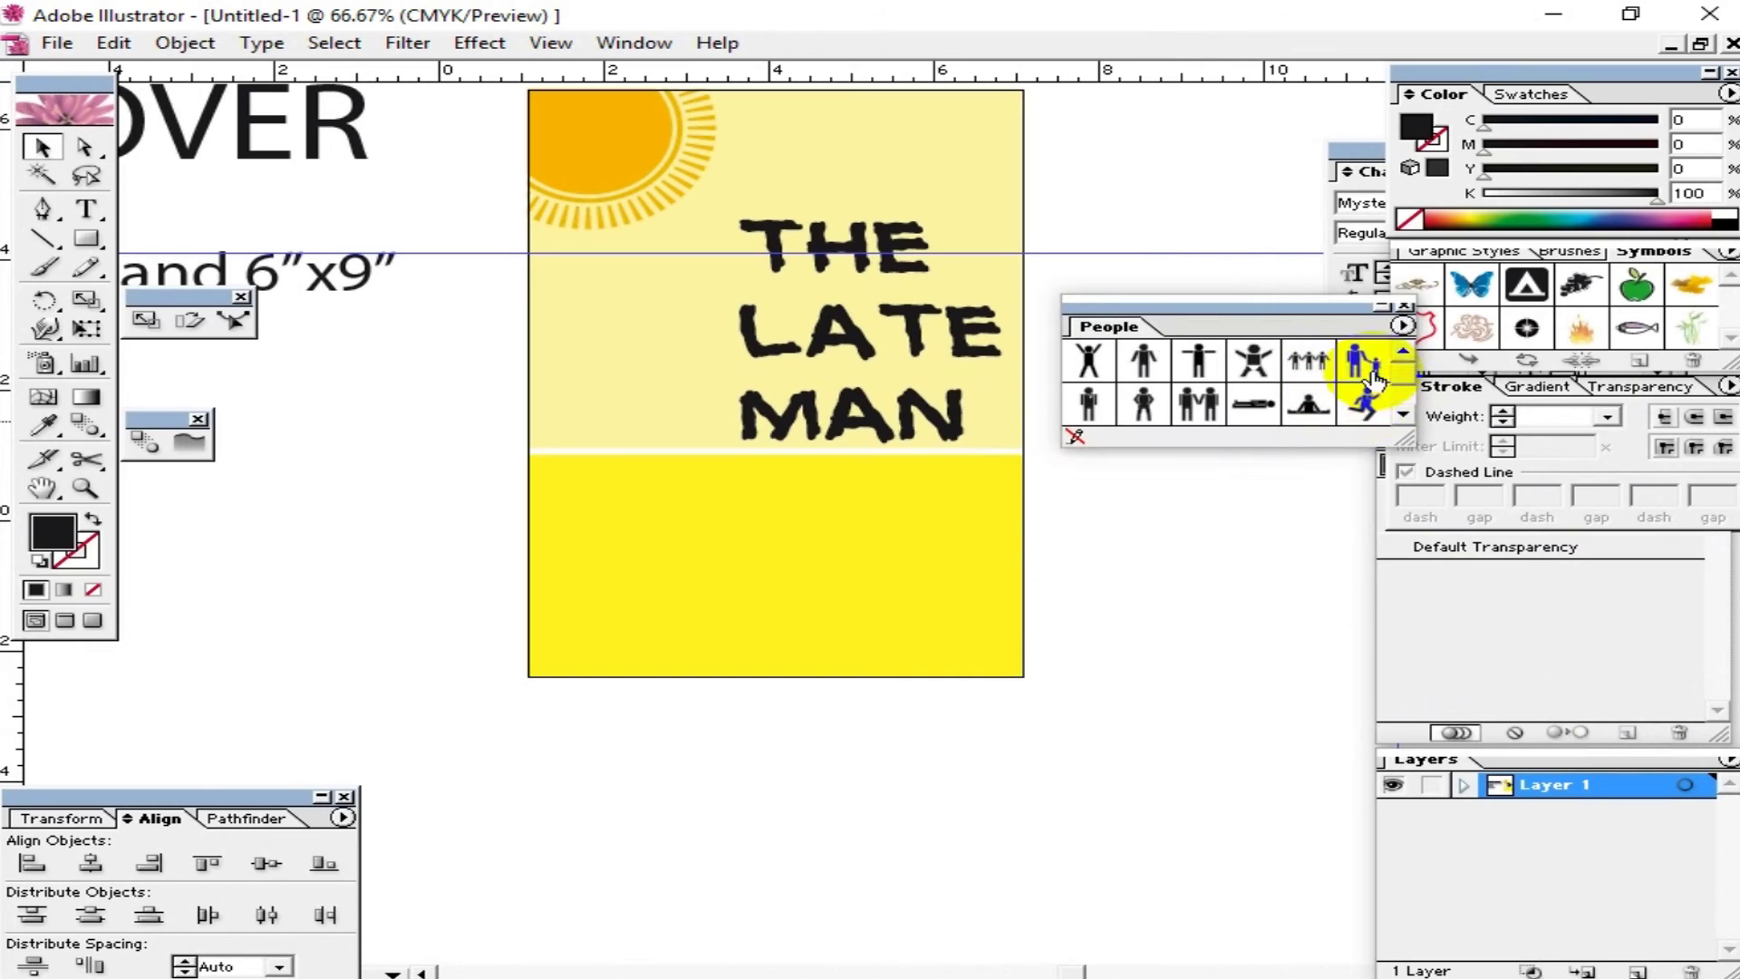
left_click(1365, 363)
mouse_move(1369, 363)
left_mouse_down()
mouse_move(619, 476)
mouse_move(788, 643)
left_mouse_up()
left_click_drag(650, 554, 599, 361)
left_click_drag(736, 451, 730, 444)
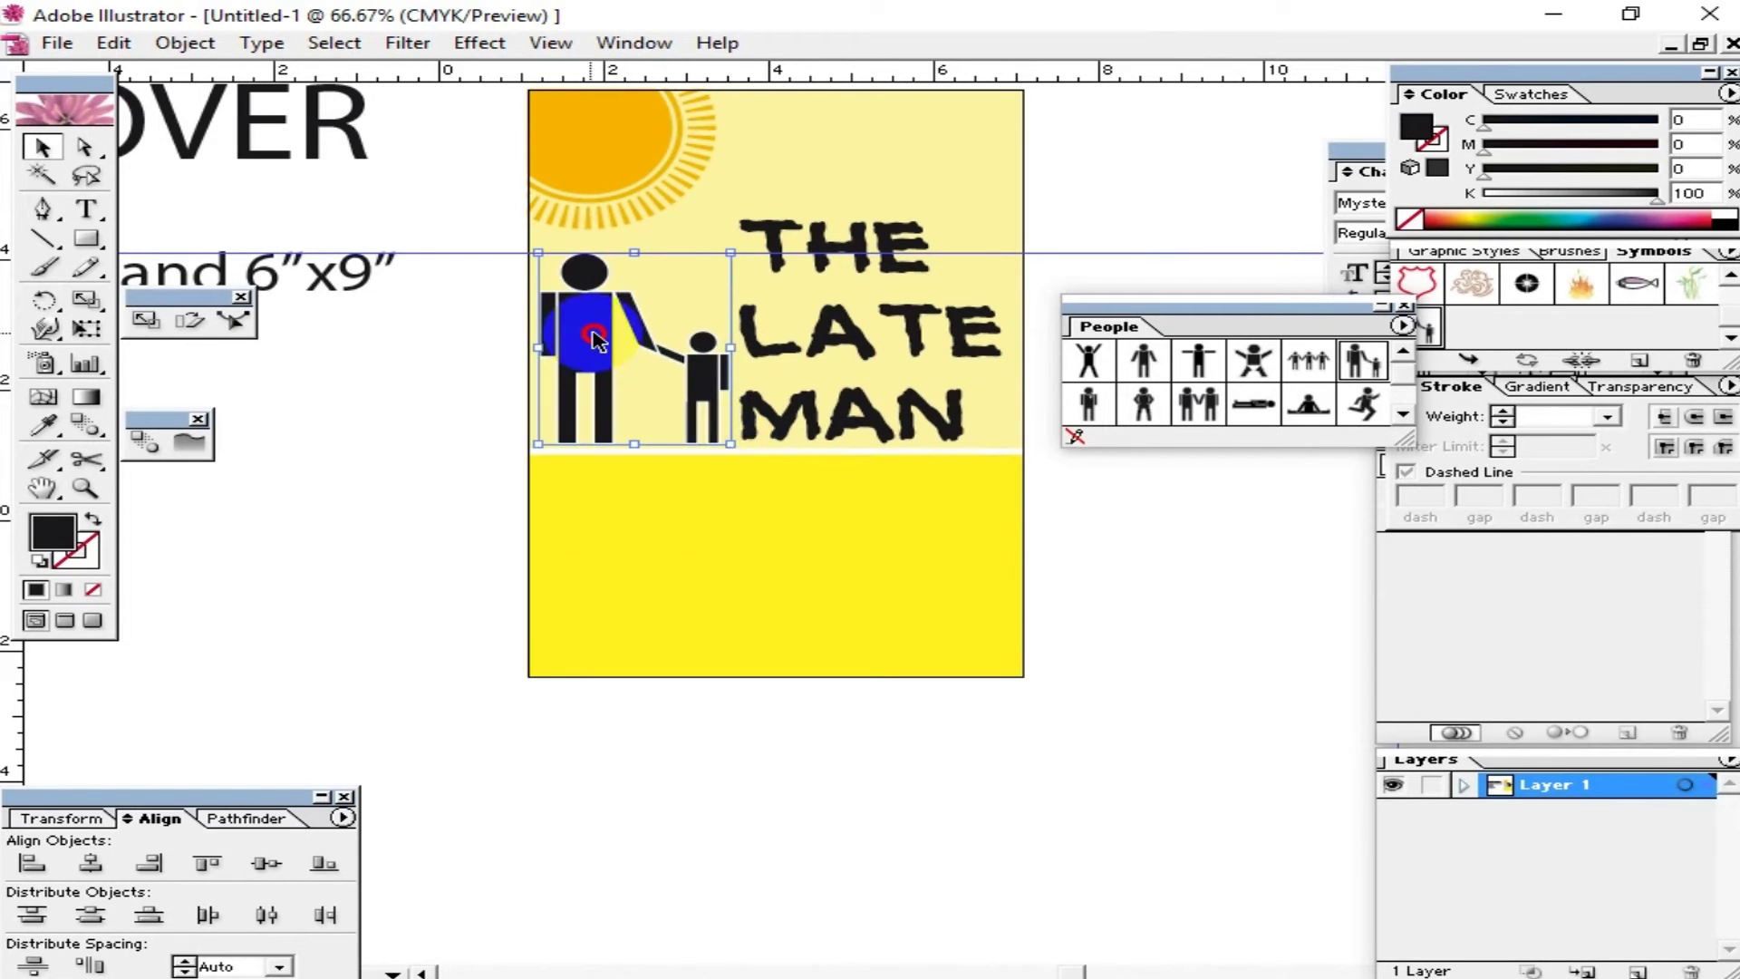
left_click_drag(730, 444, 720, 434)
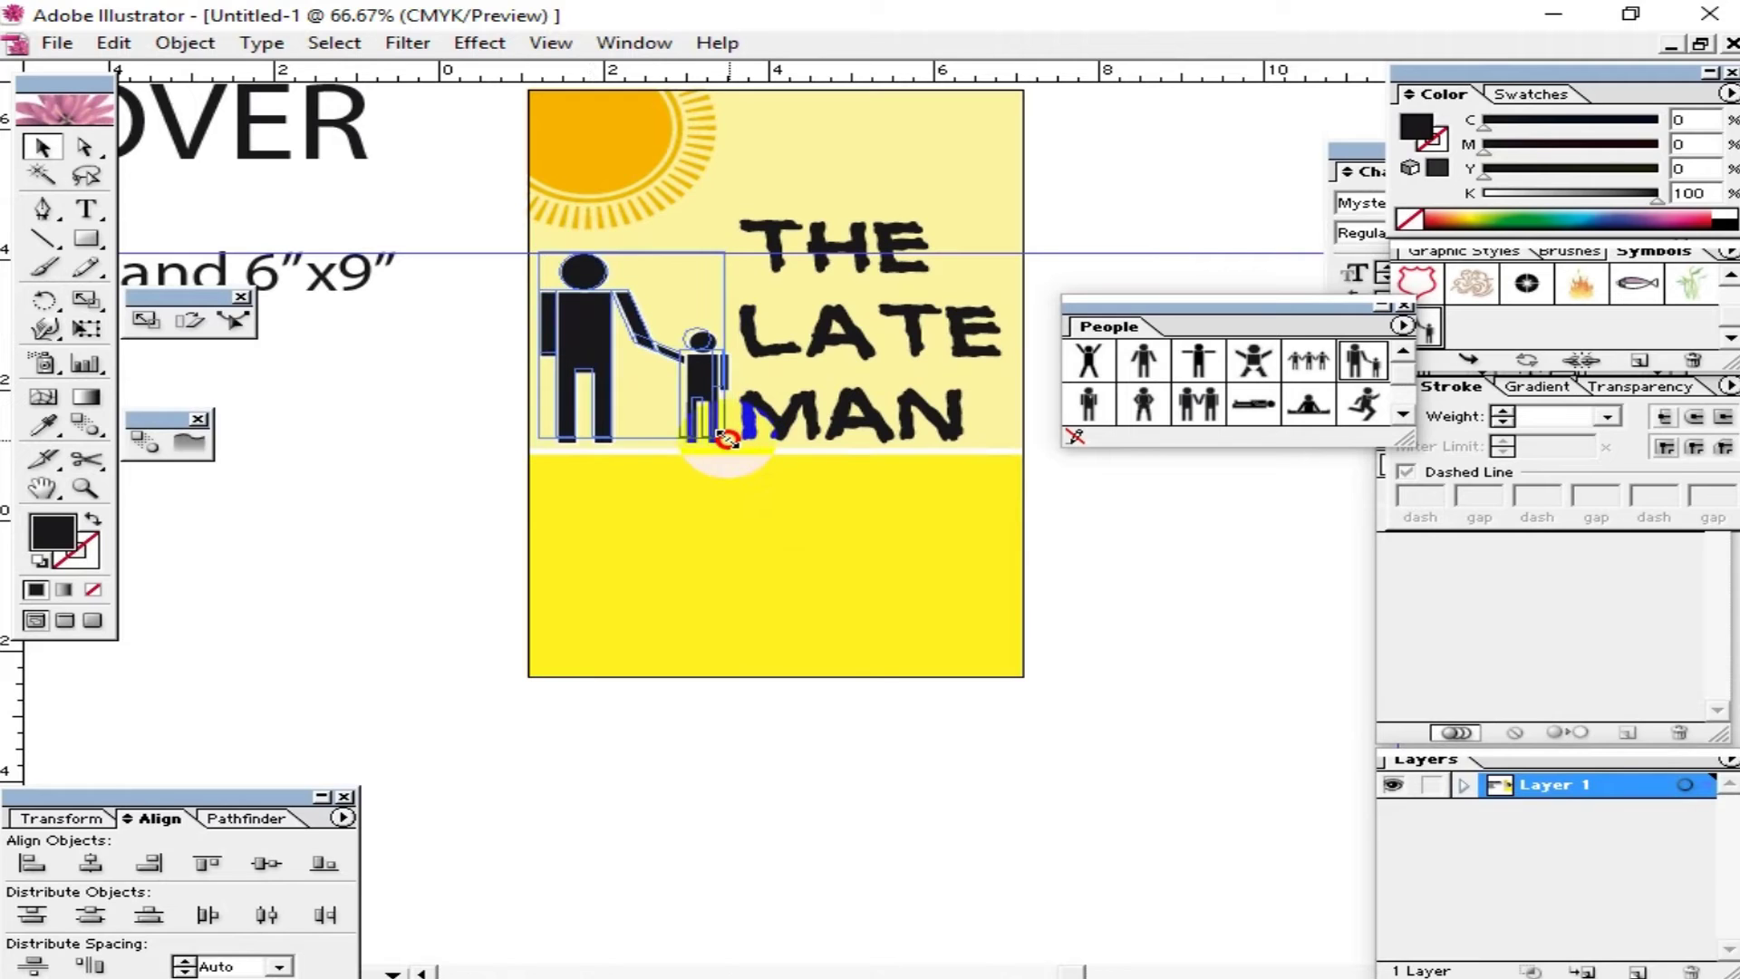
left_click_drag(696, 376, 713, 386)
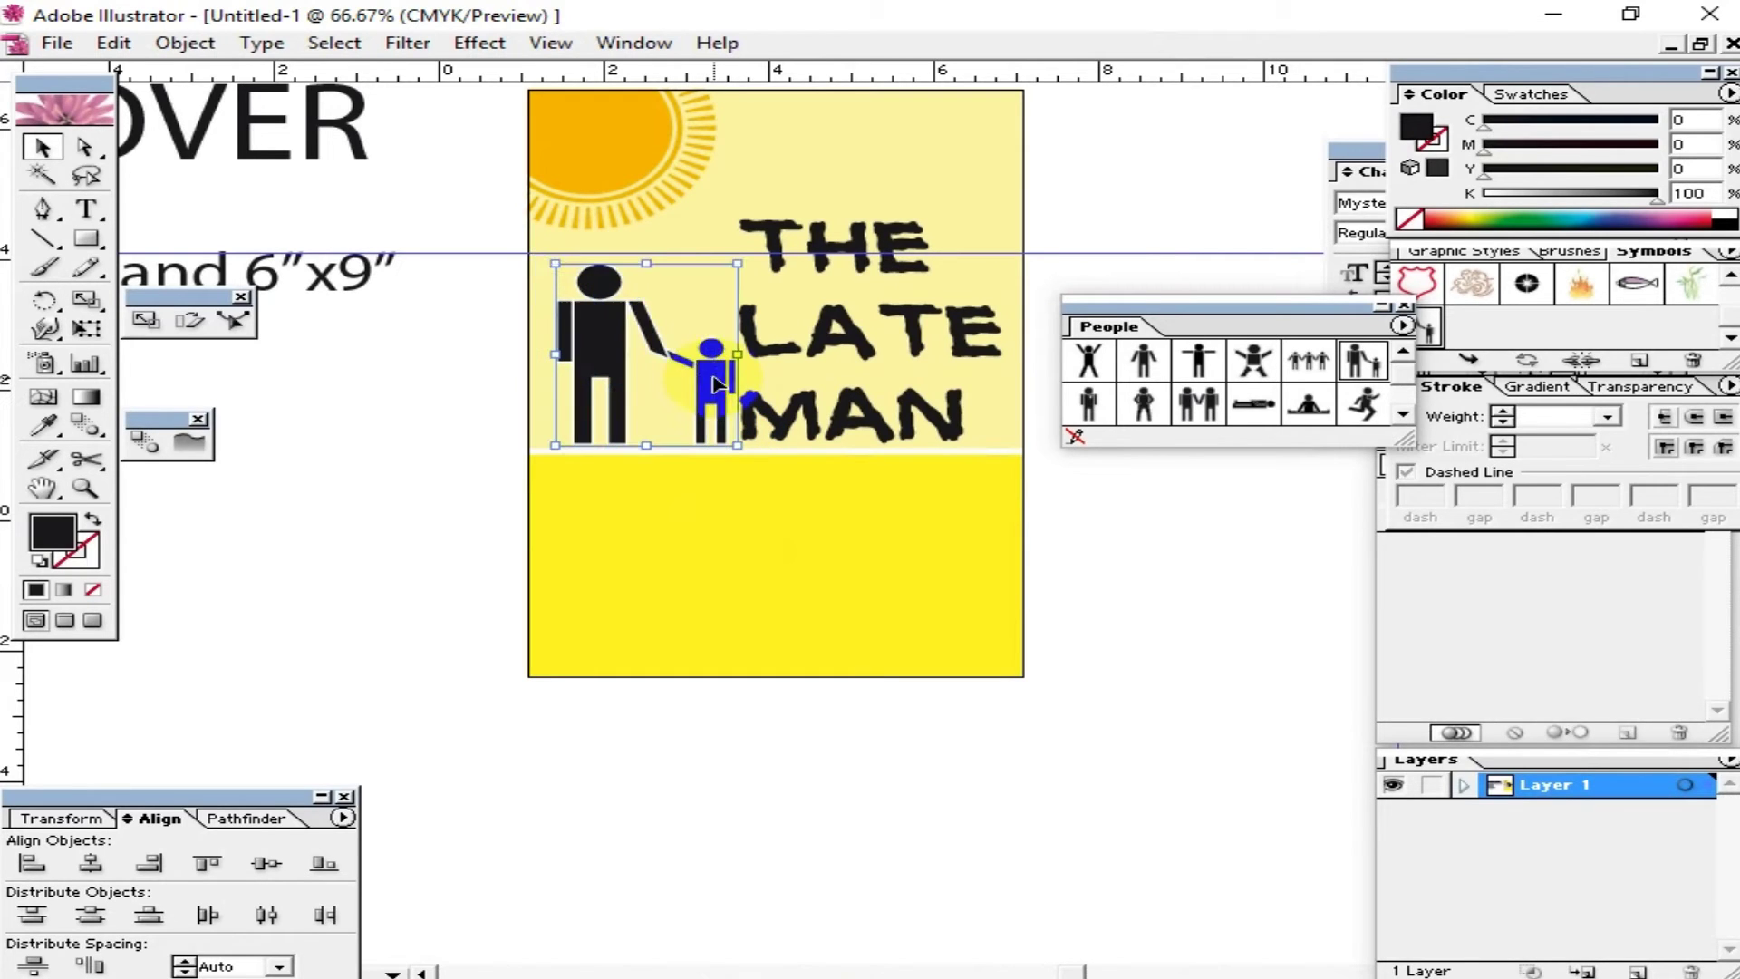
key("Up")
key("Up")
key("Up")
key("Up")
key("Up")
left_click_drag(736, 442, 696, 400)
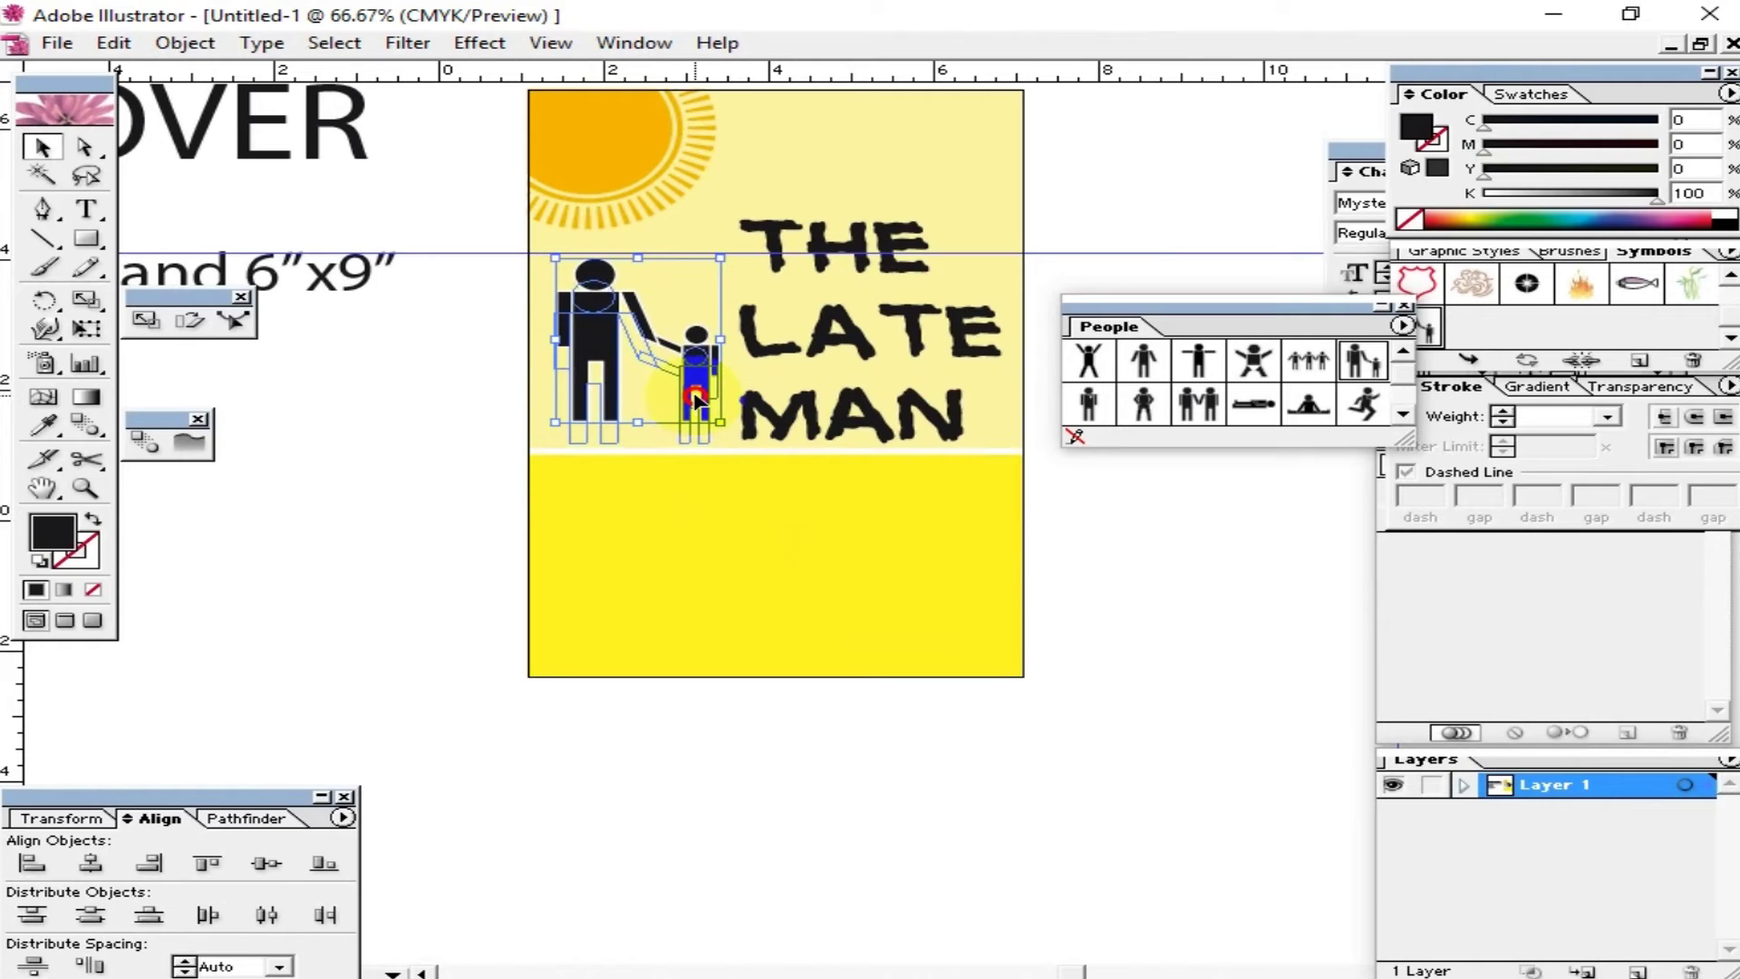
left_click_drag(696, 400, 696, 399)
Step: Alt-drag a vertically flipped copy of the figure downward as its reflection
left_click(358, 408)
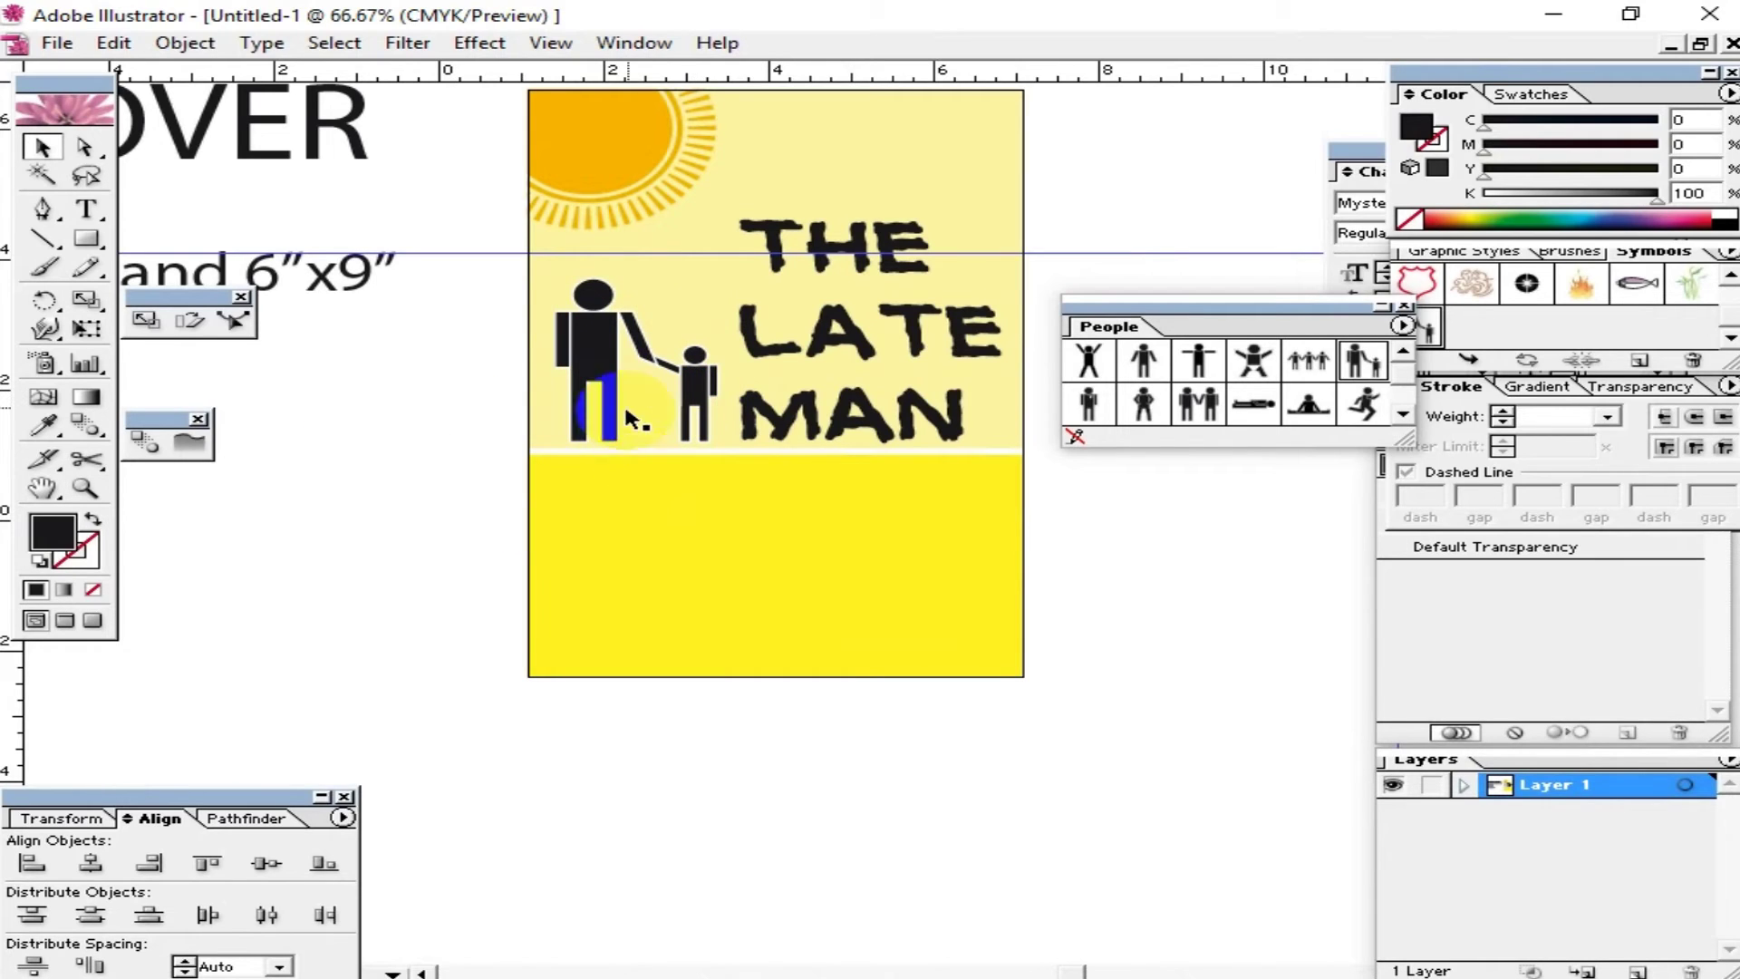
left_click(601, 353)
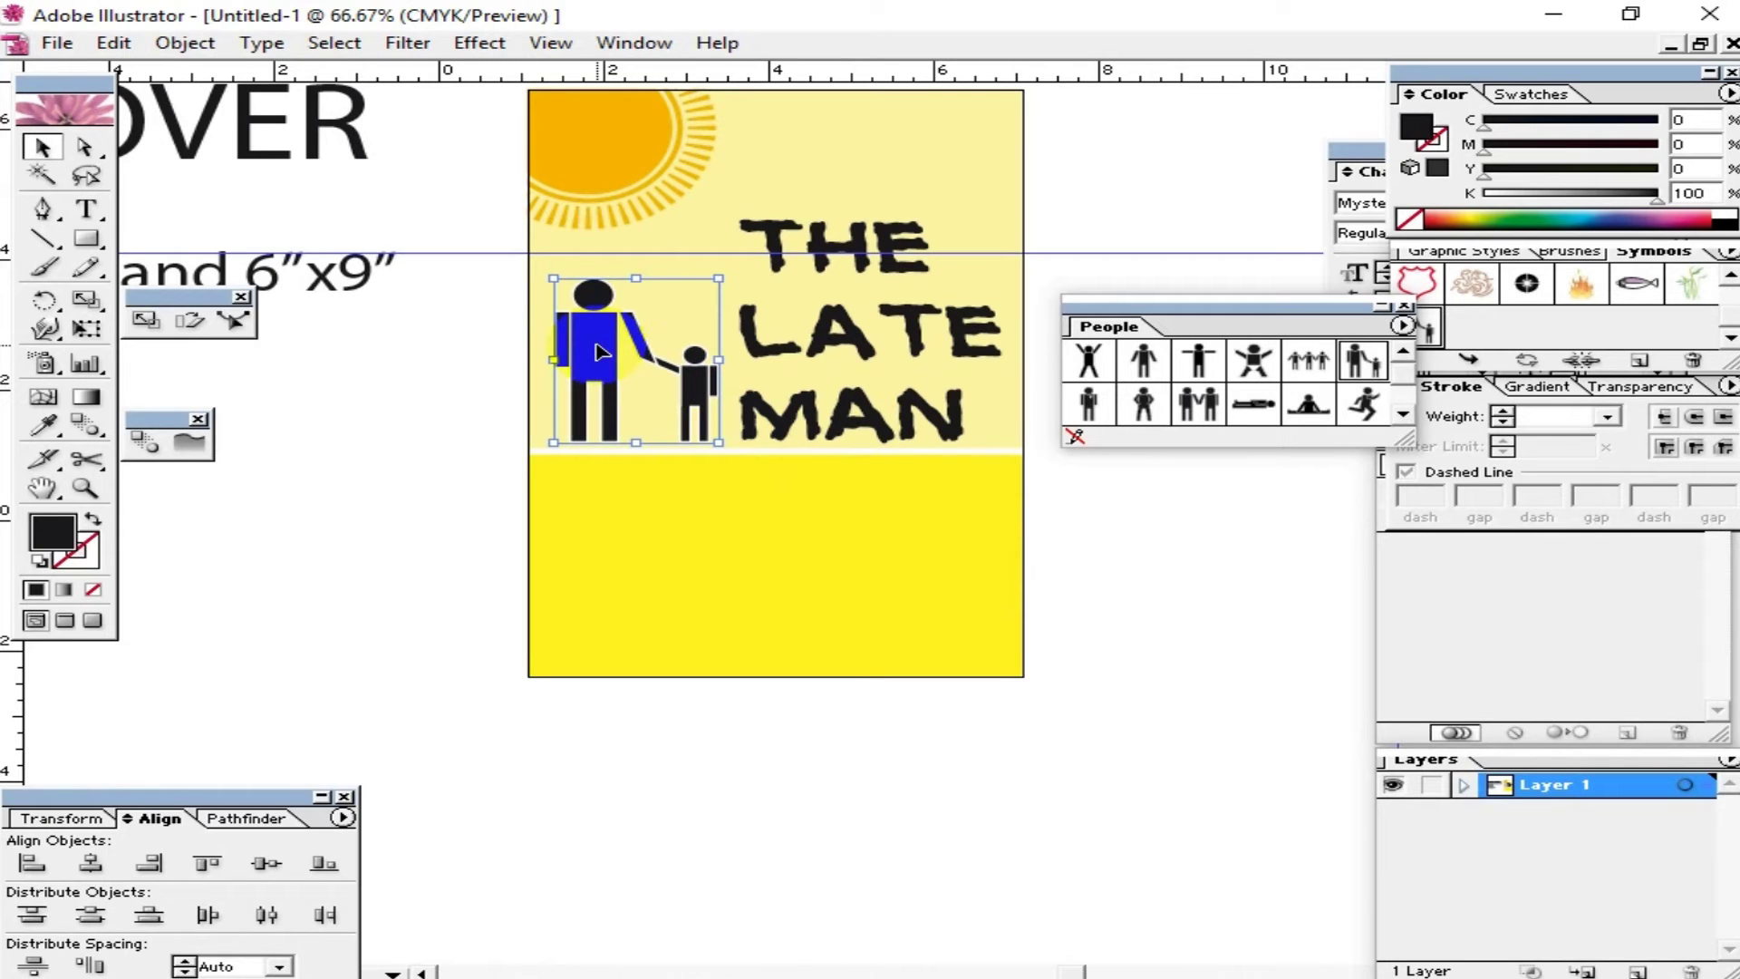
left_click_drag(640, 277, 640, 627)
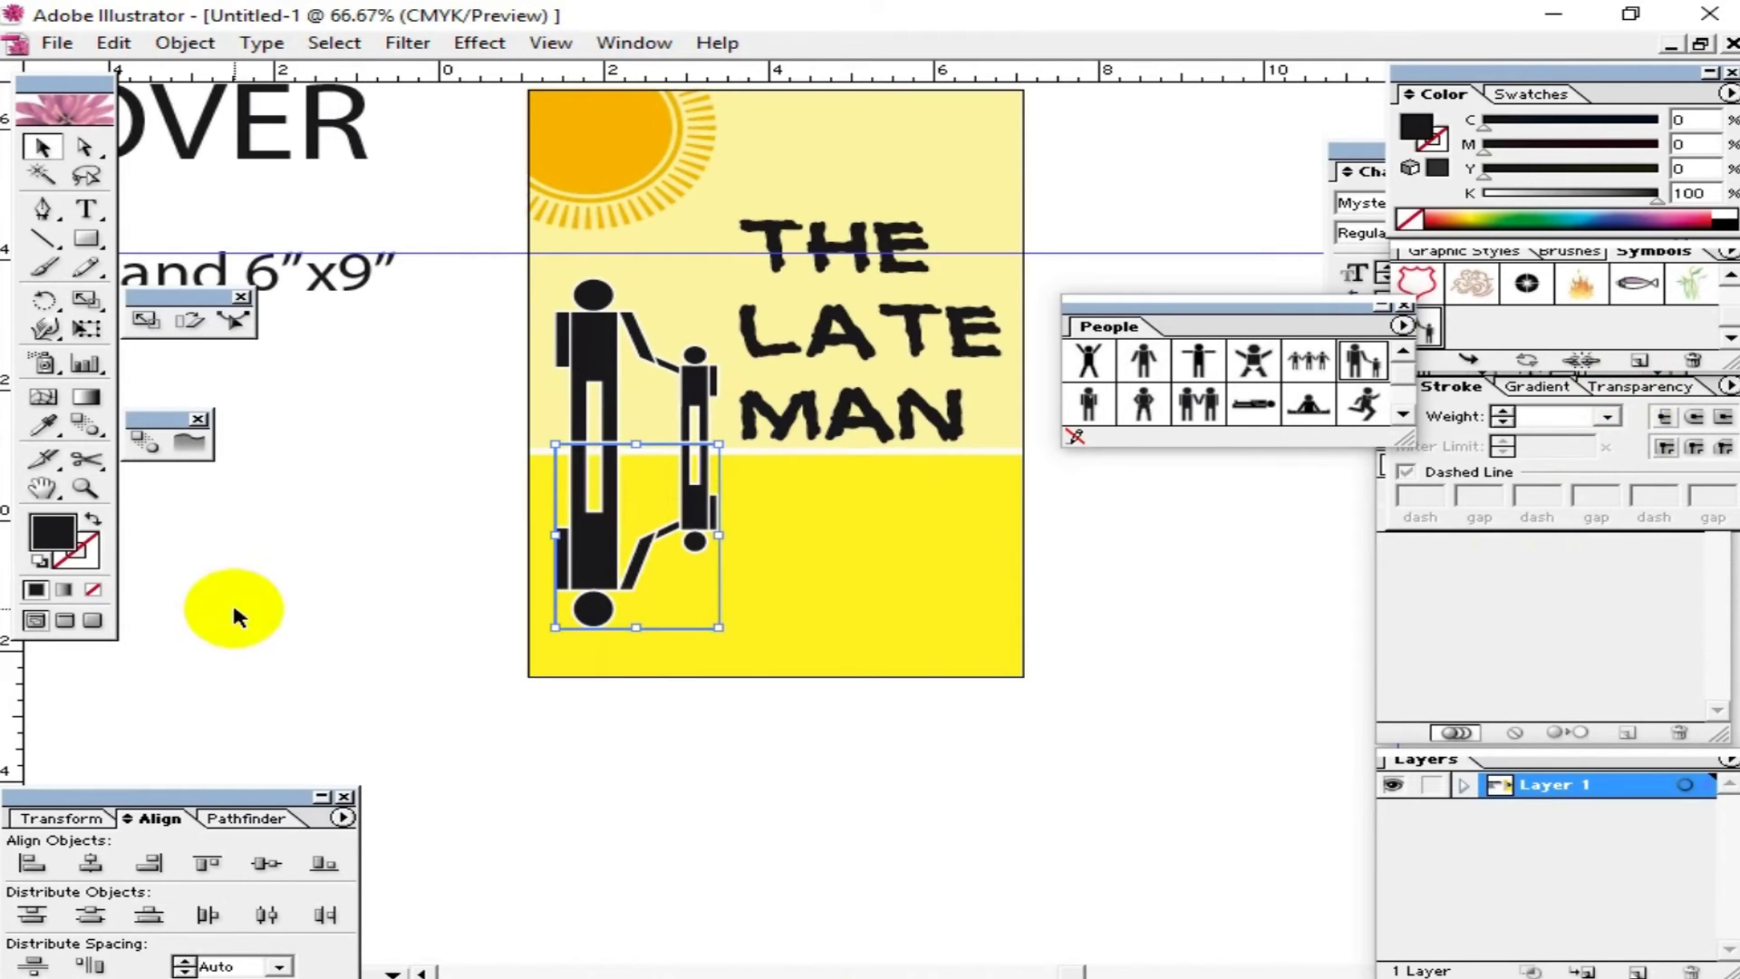
Step: Lower the mirrored figures' opacity to 49% and nudge the reflection slightly lower
left_click(1638, 396)
left_click(1703, 416)
left_click_drag(1698, 448, 1619, 450)
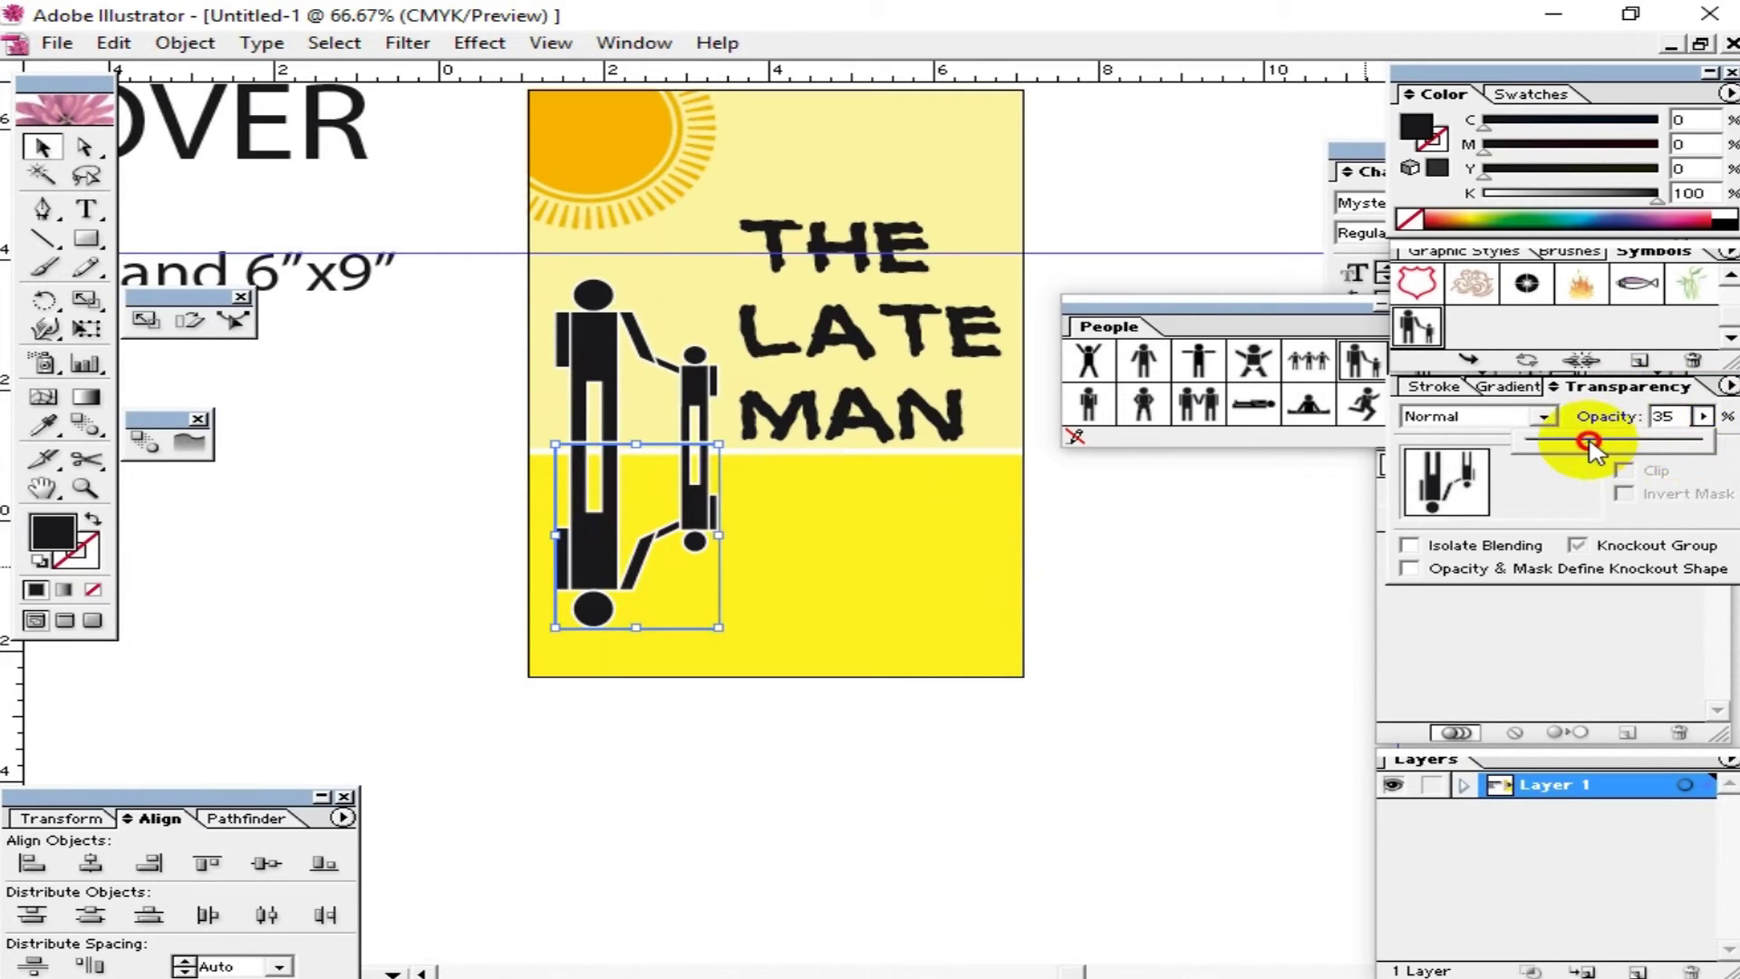
left_click_drag(610, 510, 611, 528)
left_click(868, 569)
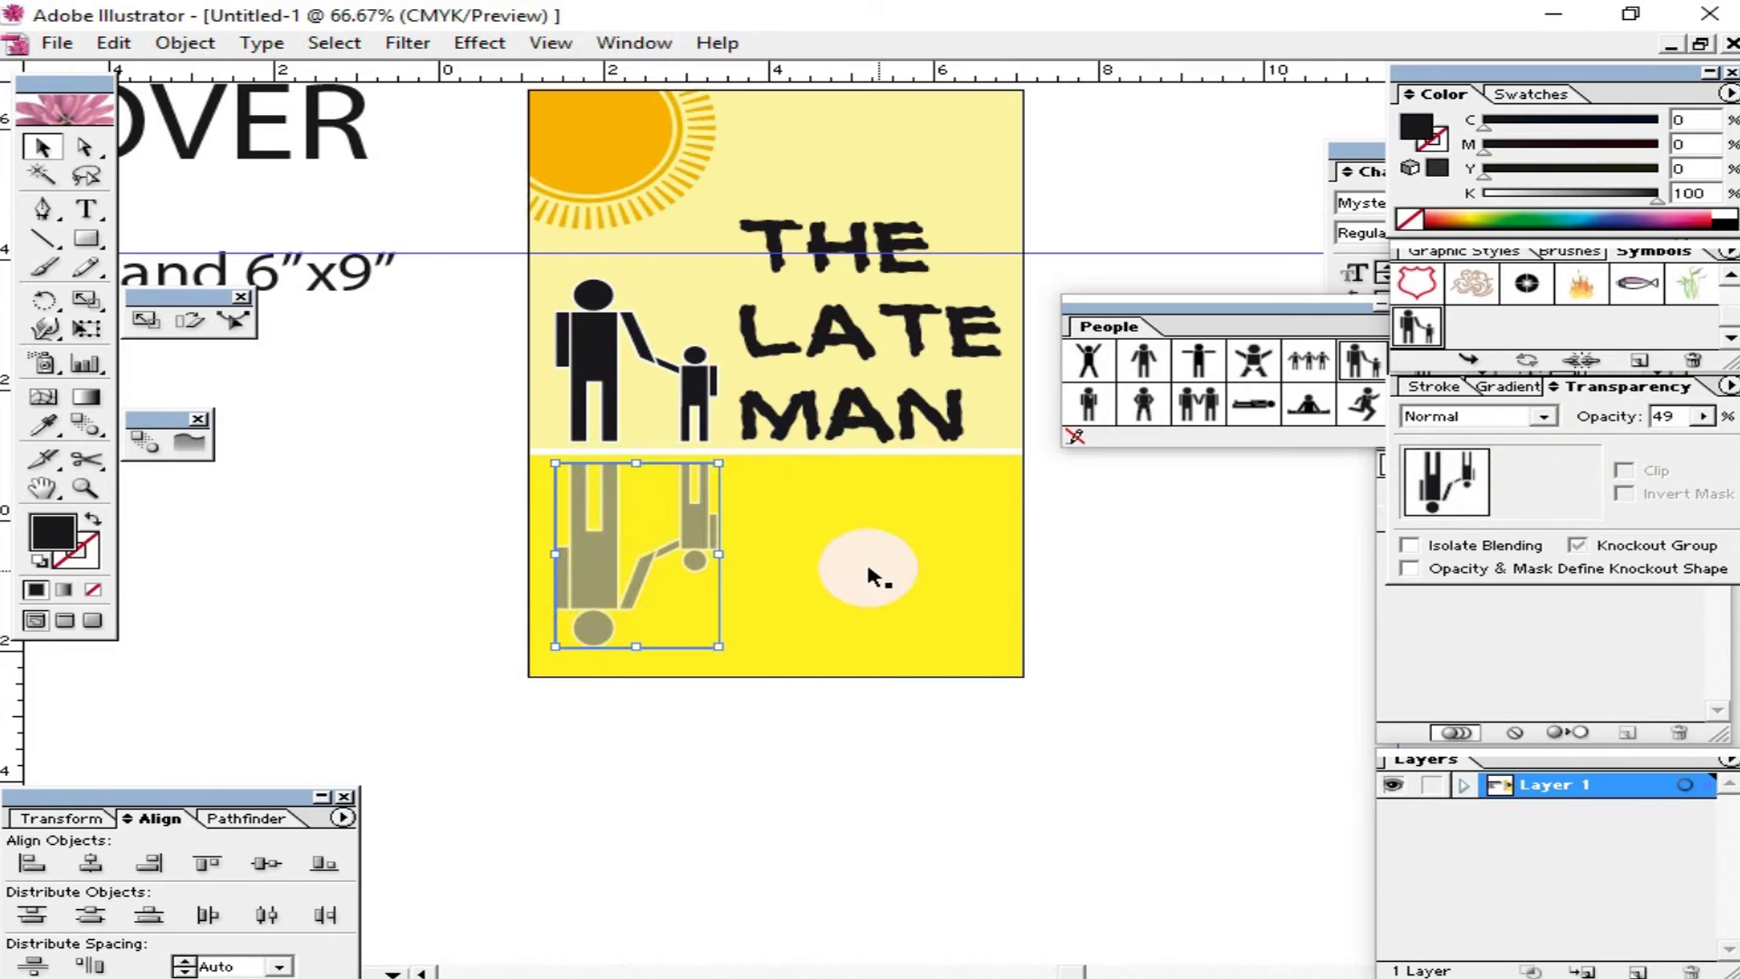
left_click(566, 556)
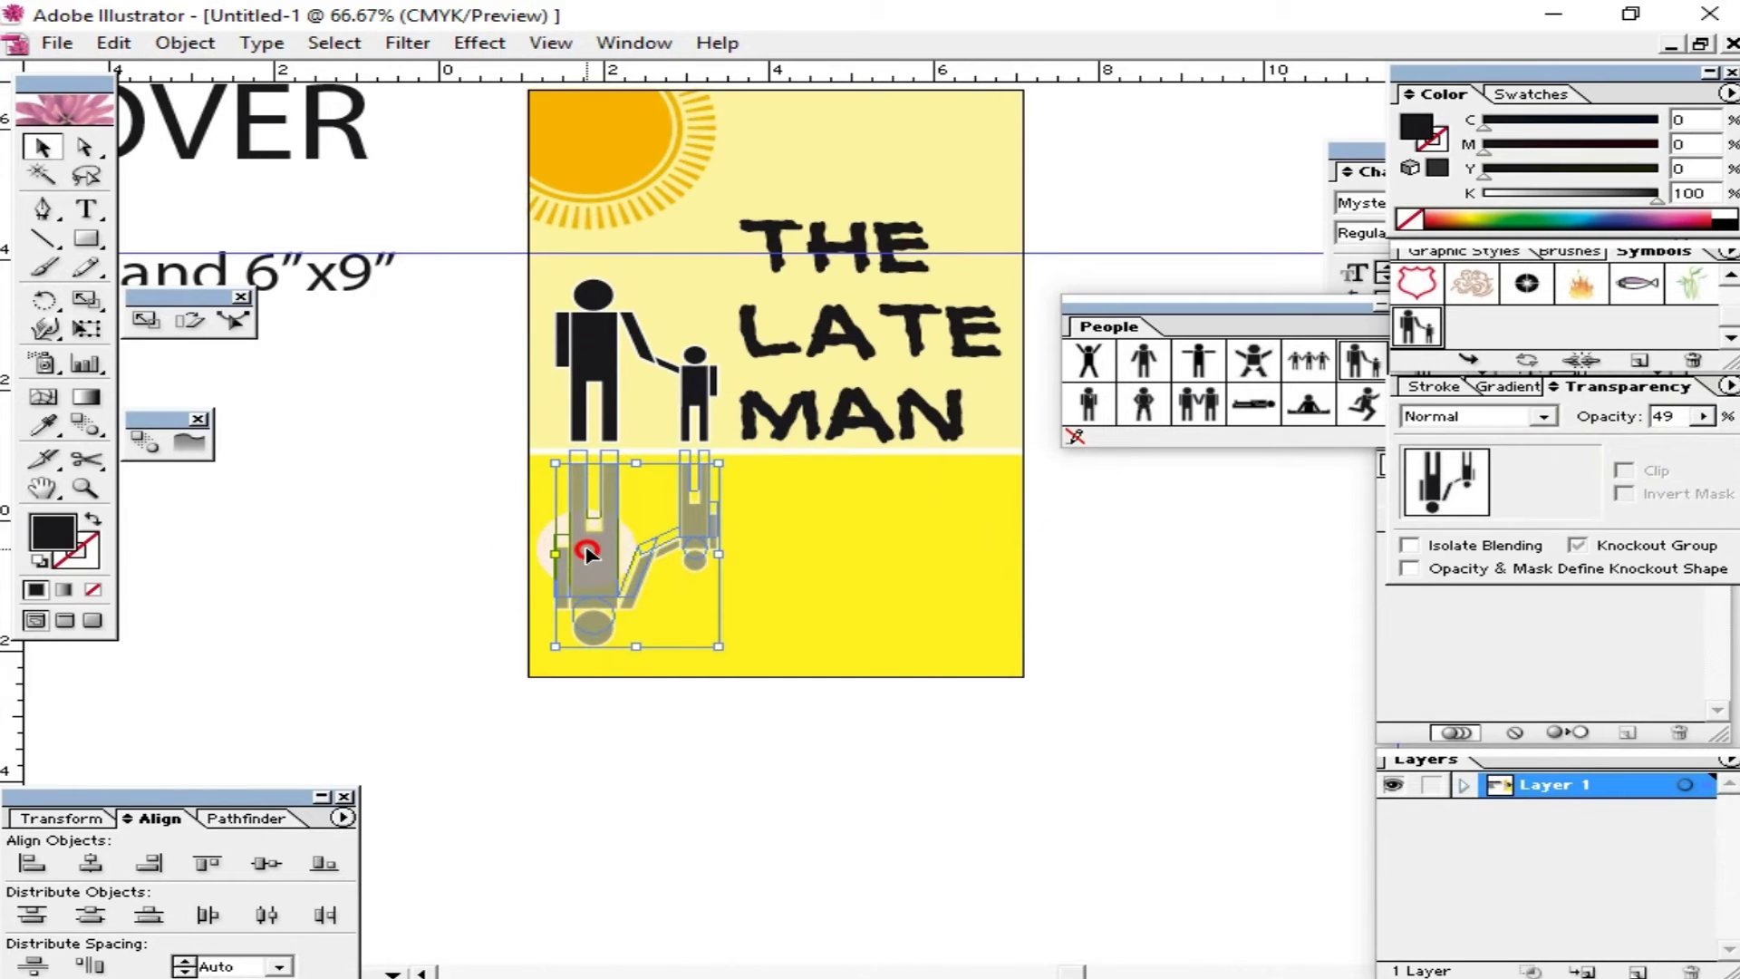
Step: Shift the reflection slightly higher and reduce its opacity further to about 33%
left_click_drag(587, 557, 585, 552)
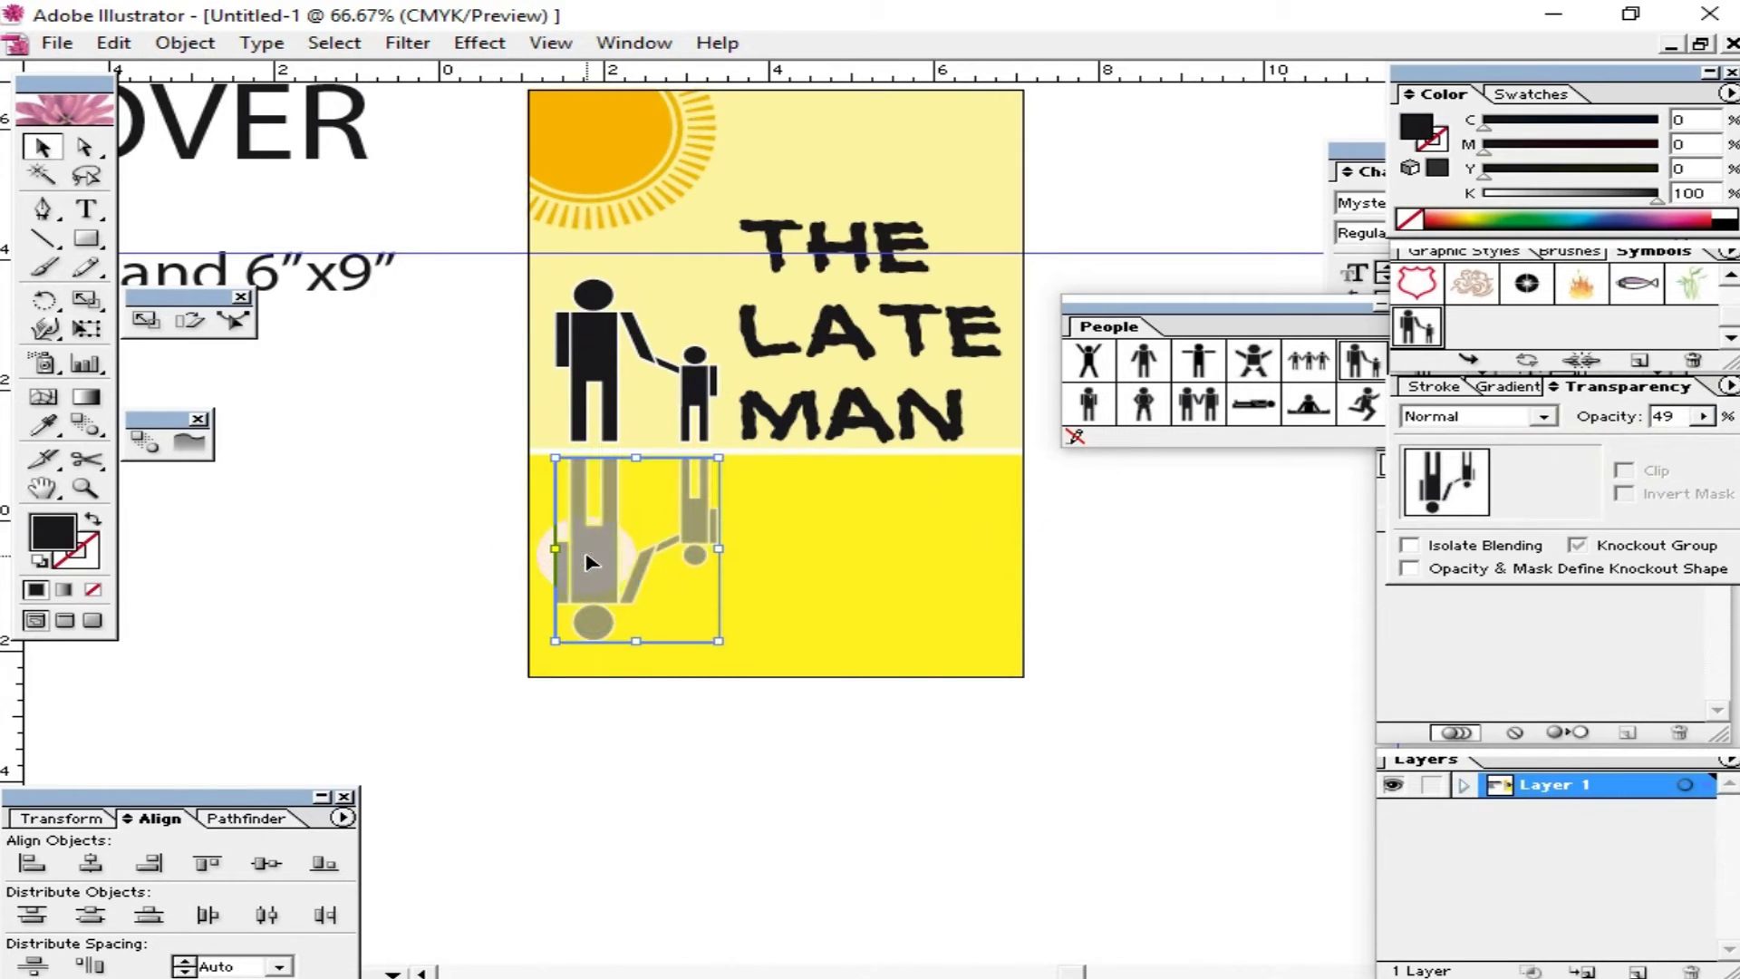
left_click(1704, 416)
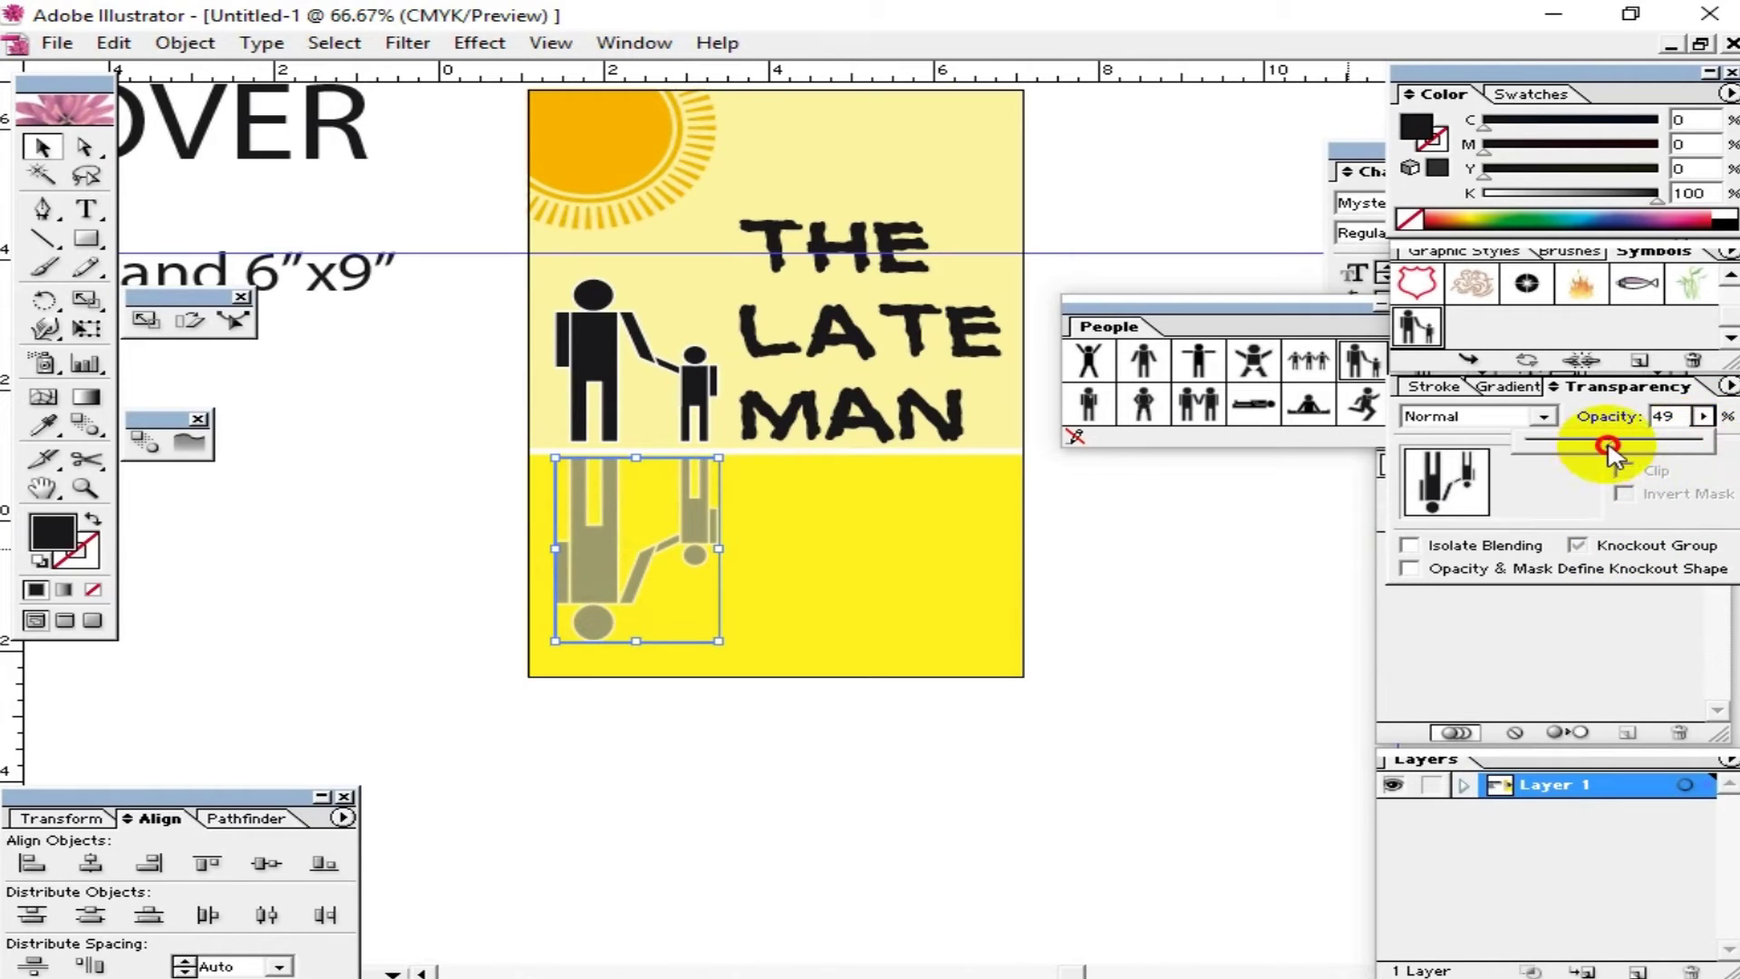
left_click_drag(1608, 446, 1585, 446)
left_click(1277, 575)
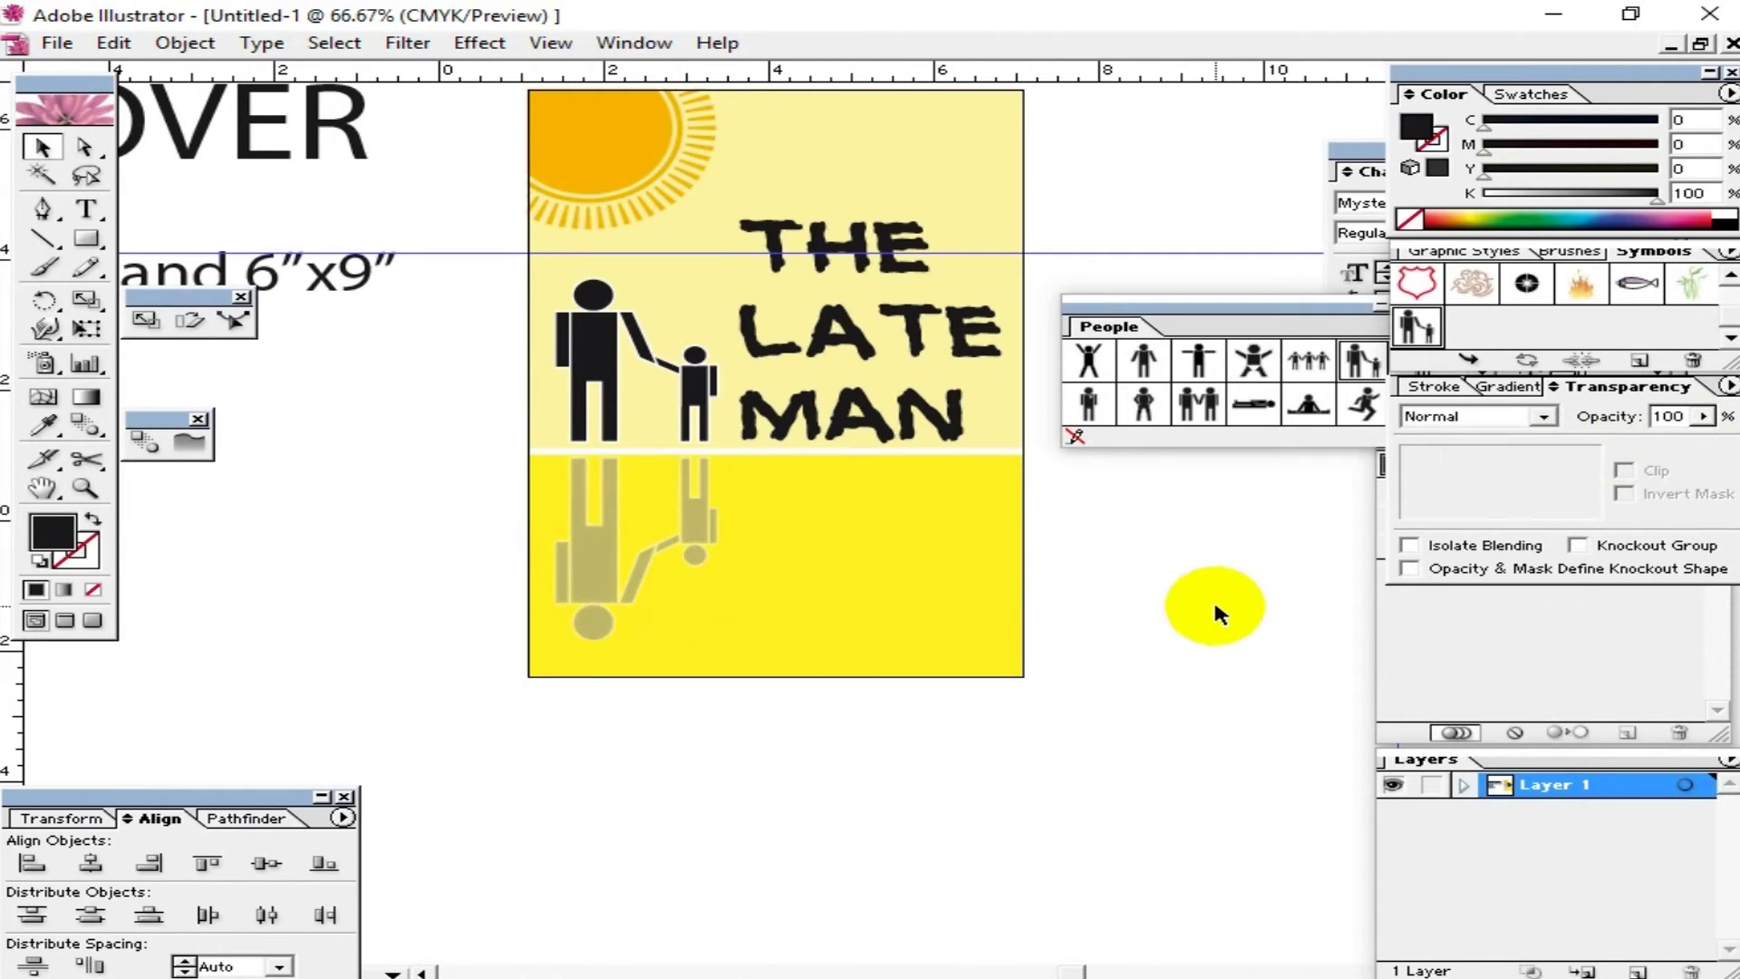
left_click(609, 379)
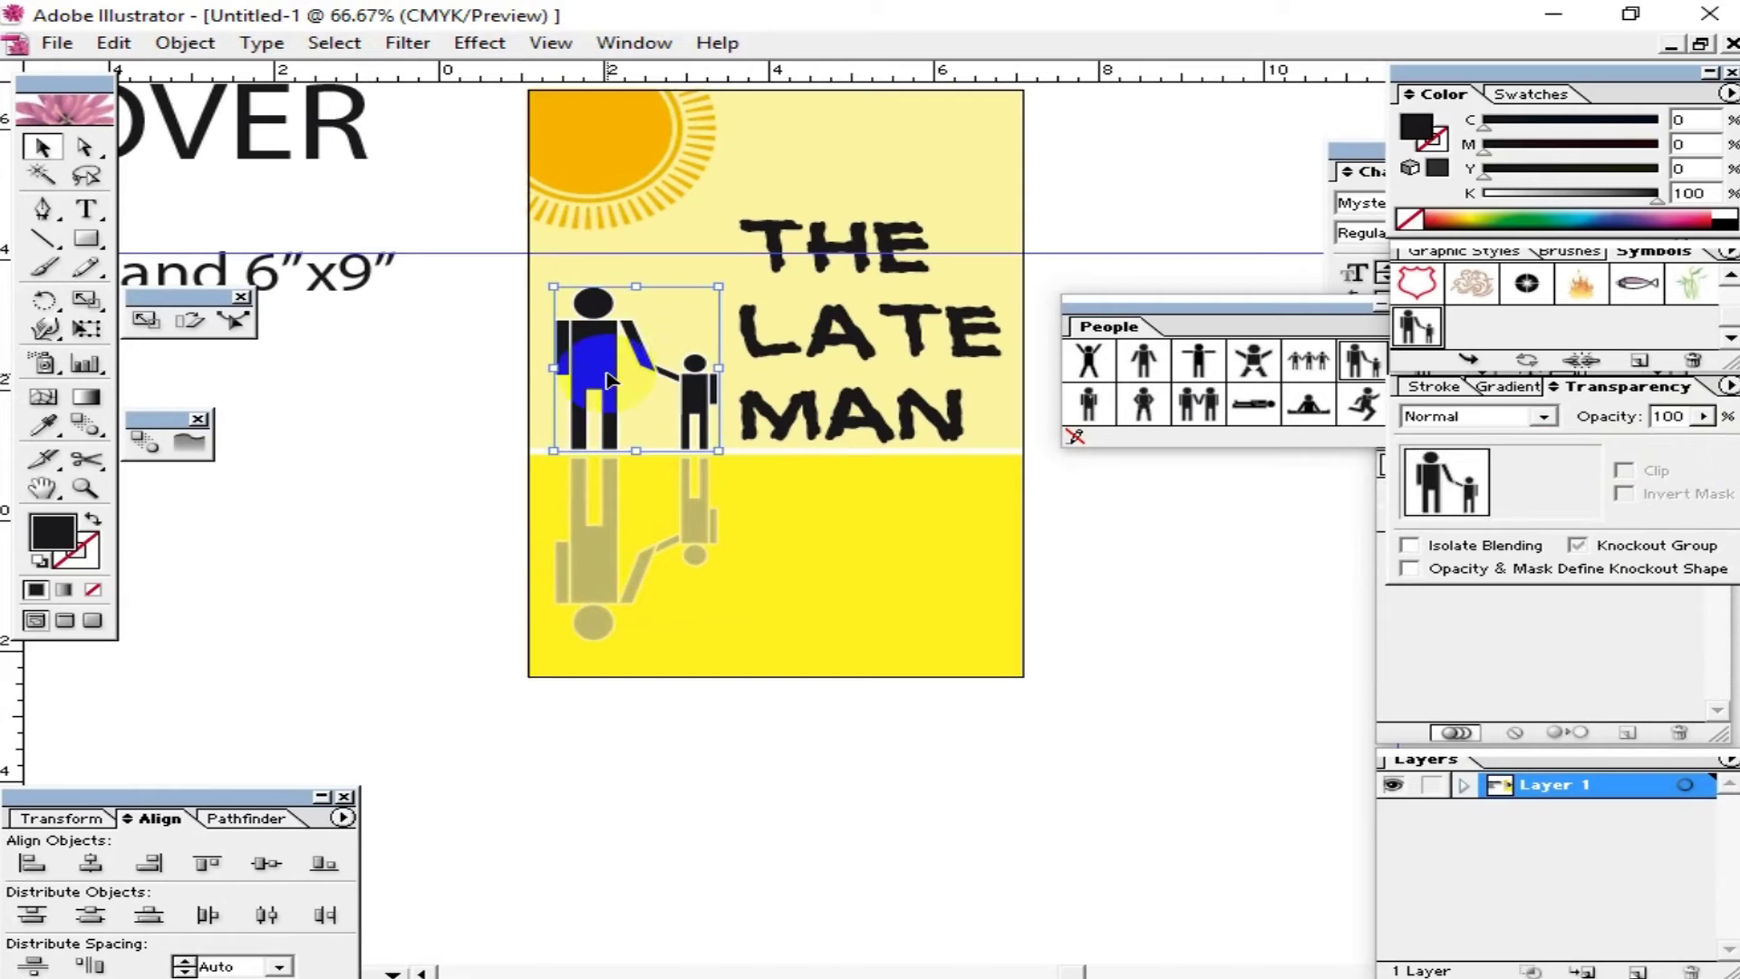
left_click(1136, 610)
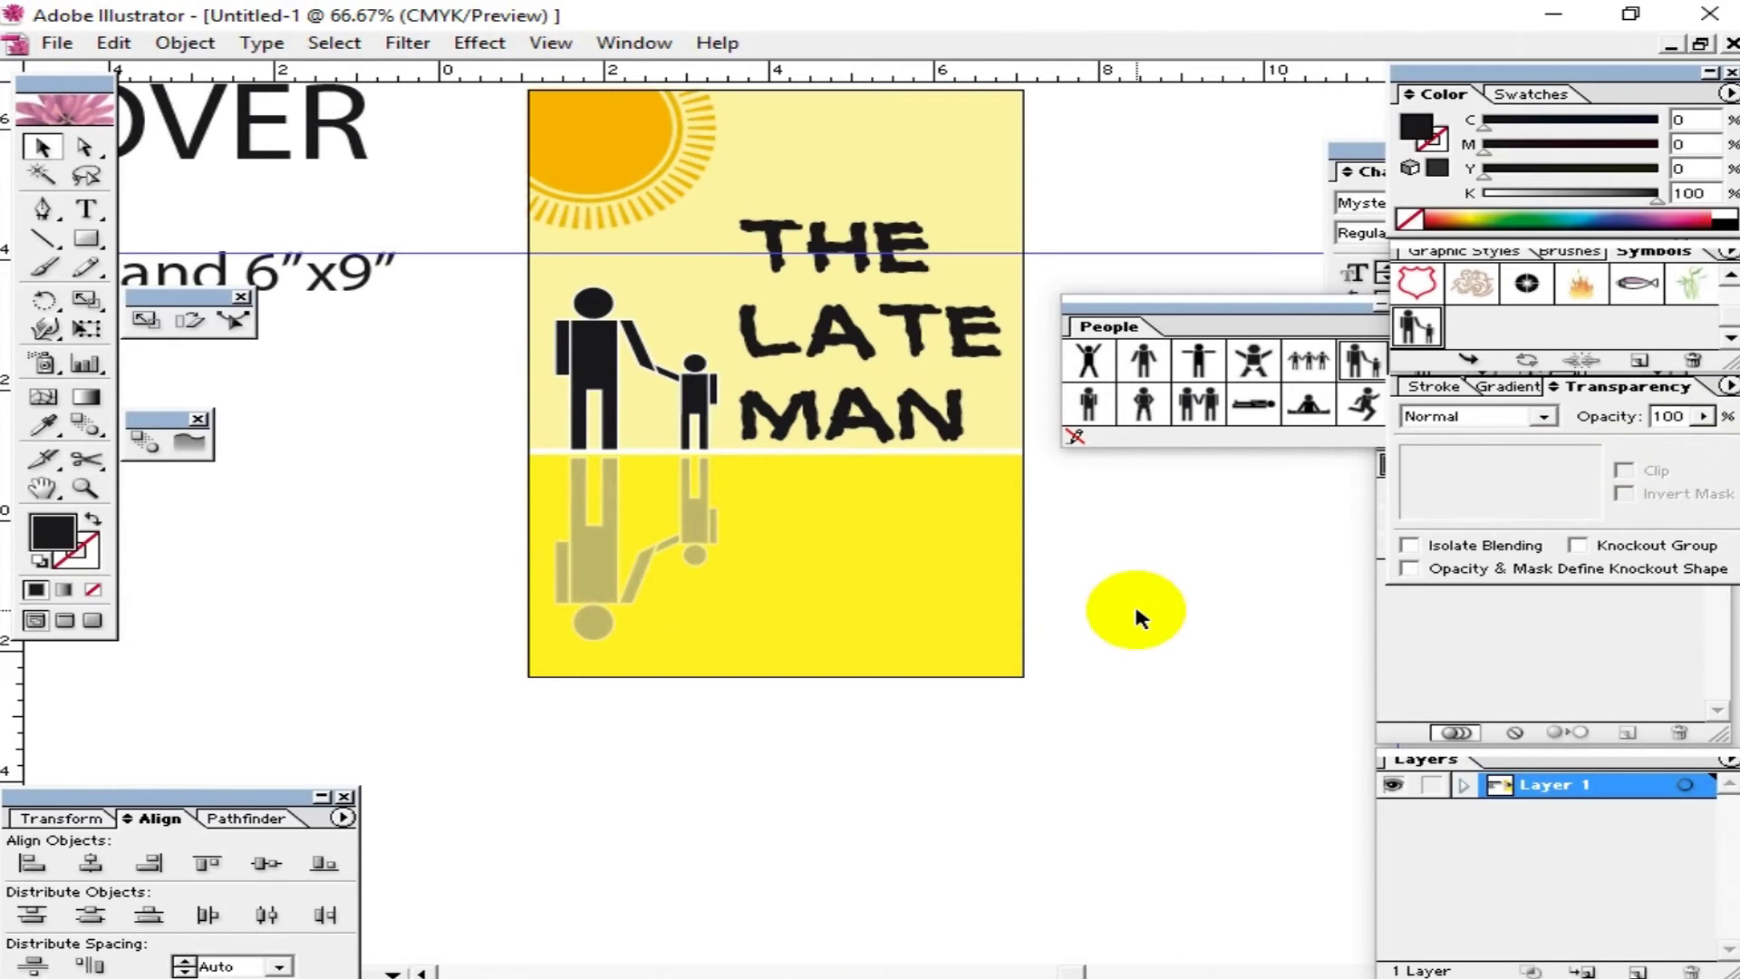
scroll(1074, 625, "up", 1)
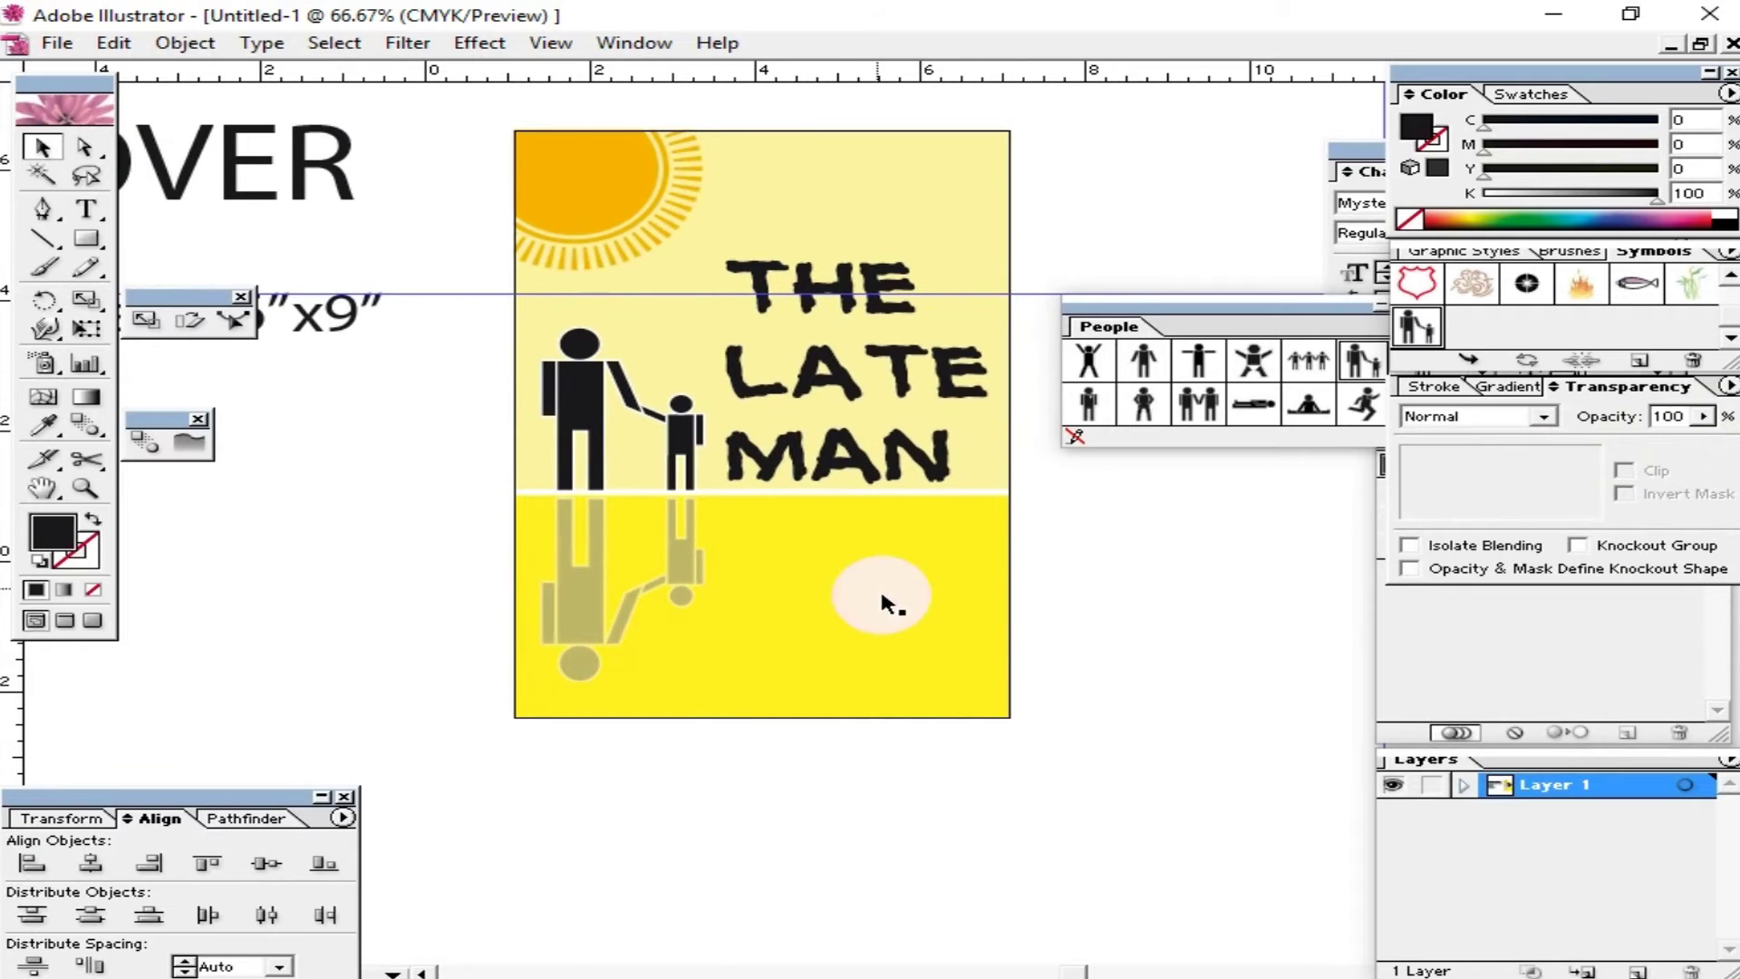
Step: Type the two-line 'By' author credit, then move it to the lower-right corner and enlarge it
left_click(87, 209)
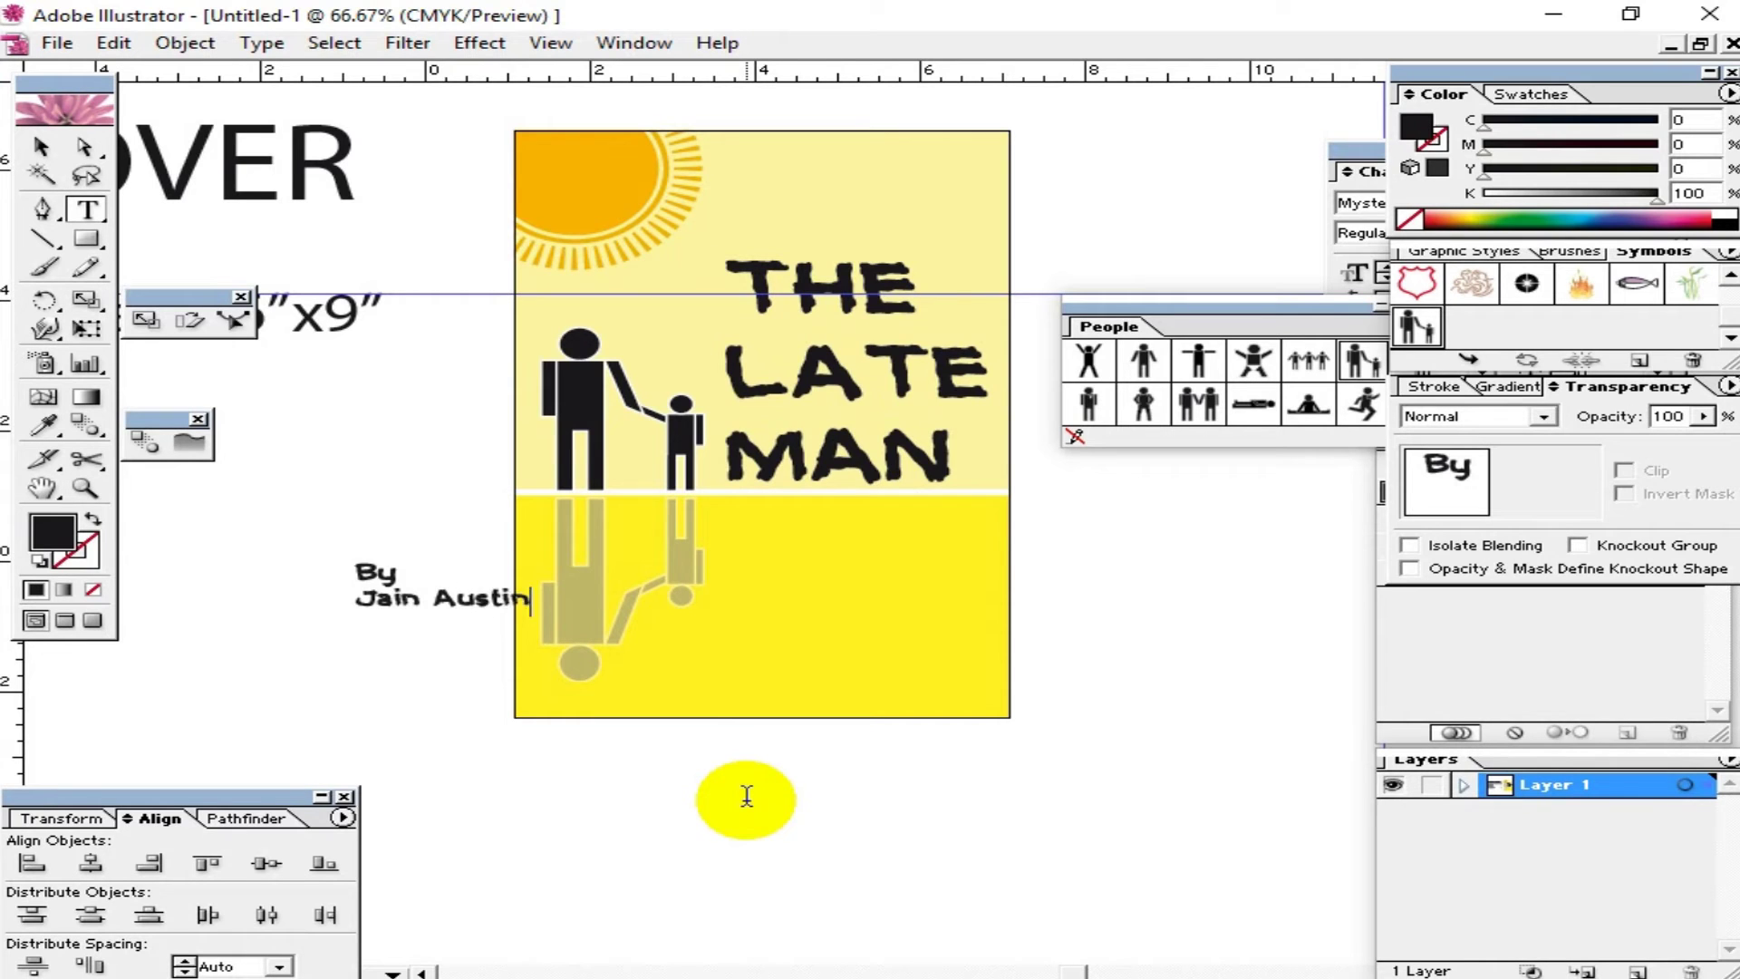
left_click(41, 146)
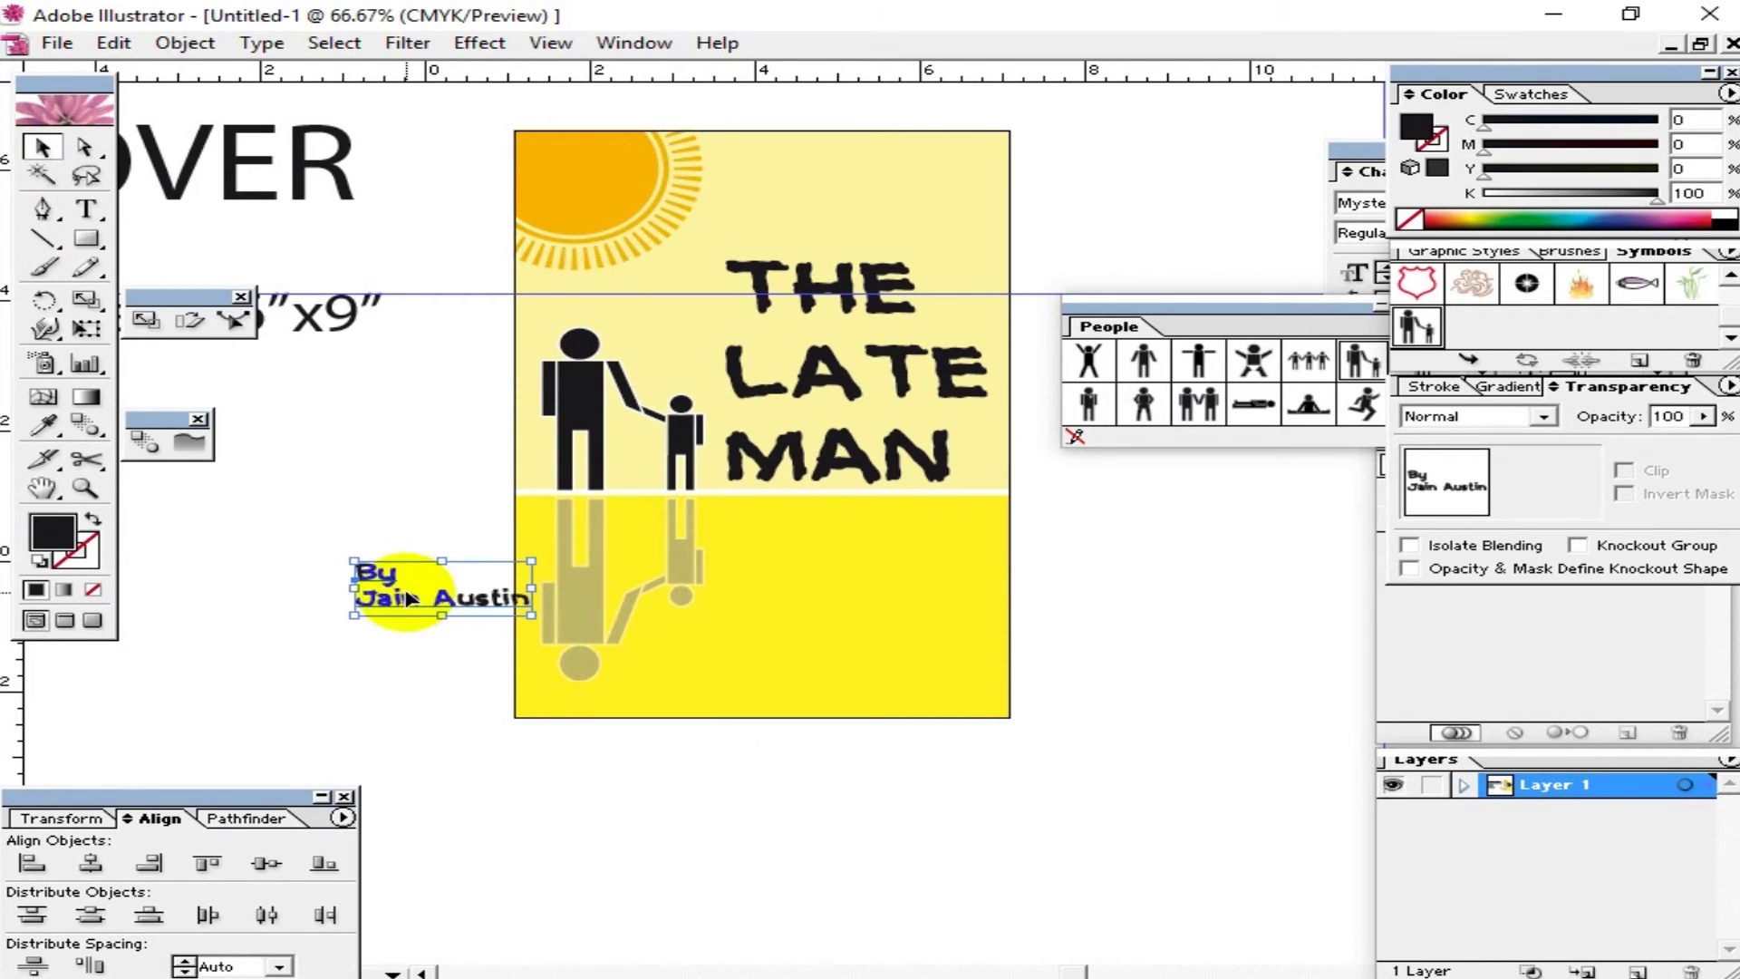
left_click_drag(408, 598, 833, 673)
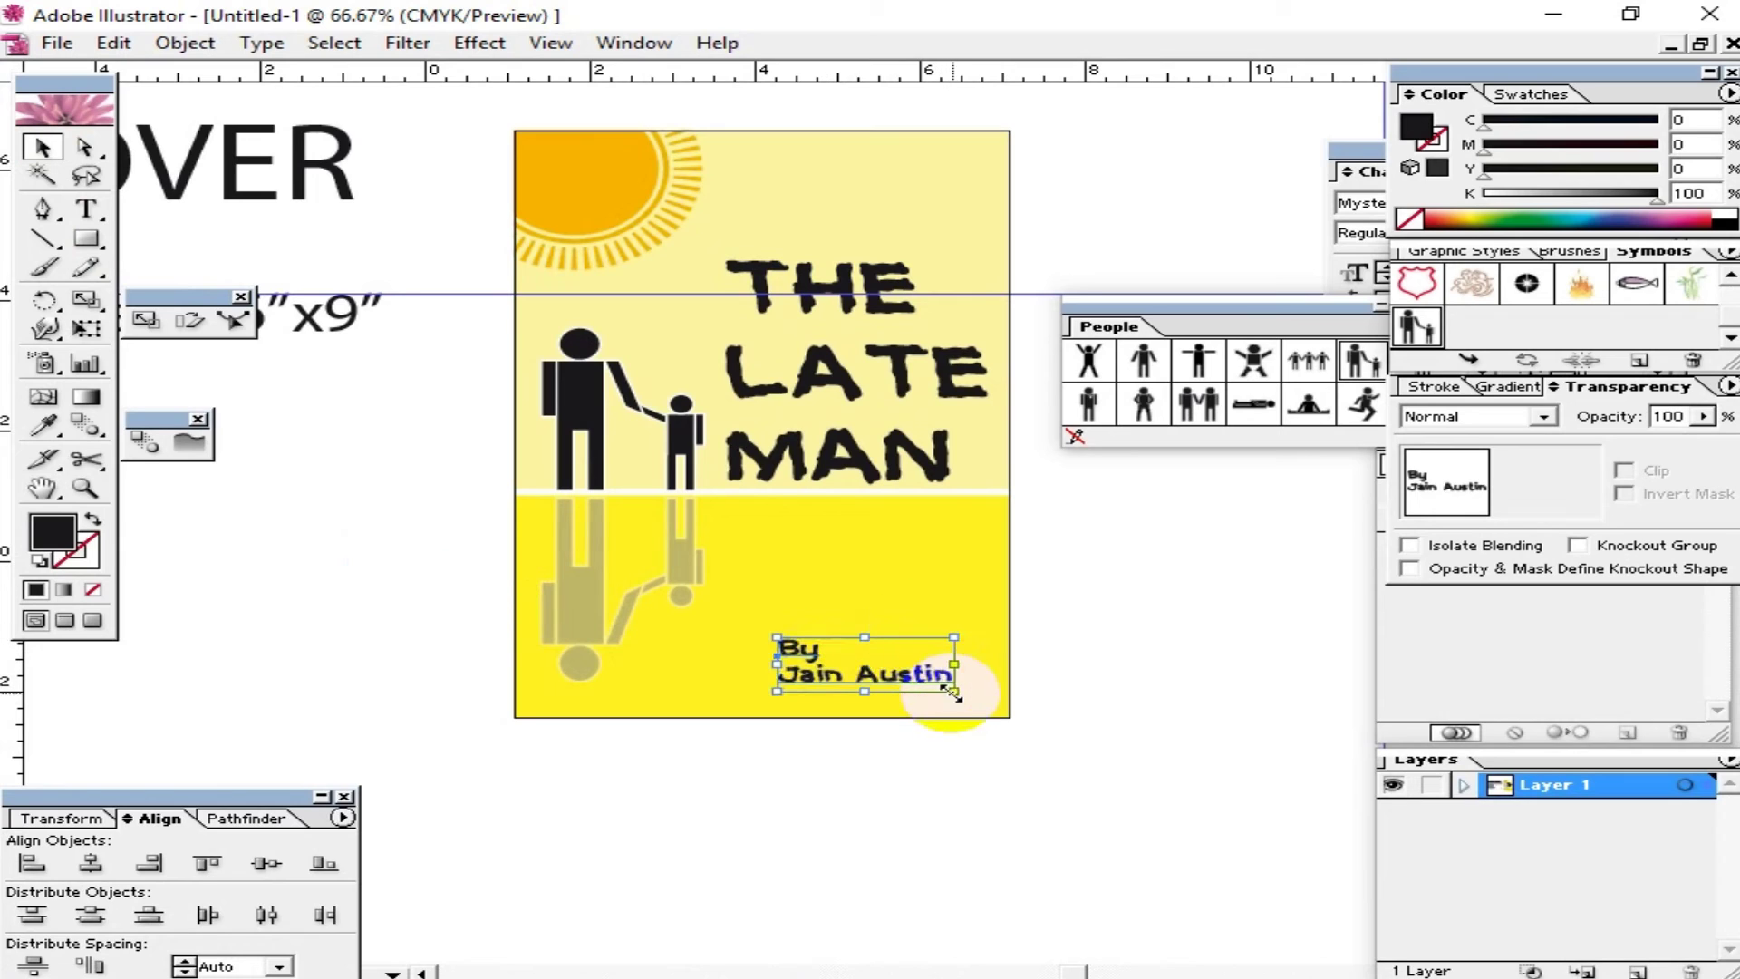
mouse_move(952, 690)
left_mouse_down()
mouse_move(970, 696)
mouse_move(910, 684)
left_mouse_up()
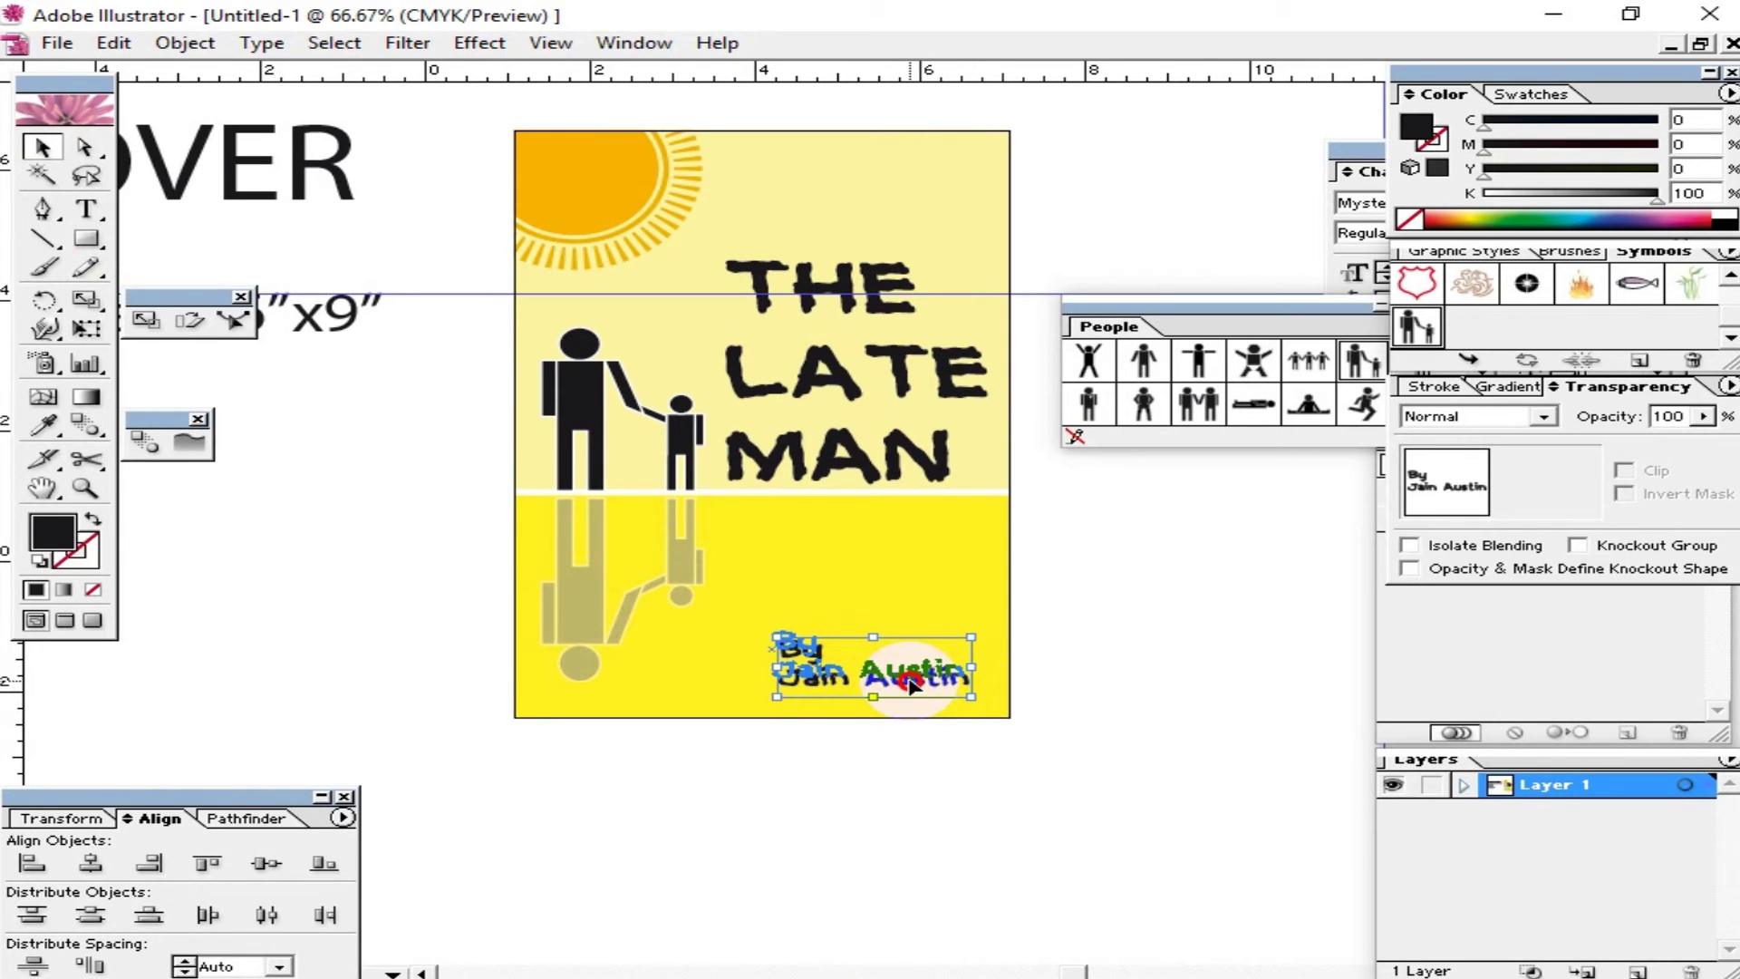
left_click(1137, 675)
mouse_move(1135, 609)
left_mouse_down()
mouse_move(1053, 679)
mouse_move(1127, 649)
mouse_move(1145, 679)
mouse_move(1152, 659)
mouse_move(1072, 707)
mouse_move(1145, 715)
mouse_move(1058, 637)
mouse_move(909, 629)
mouse_move(943, 610)
mouse_move(932, 730)
left_mouse_up()
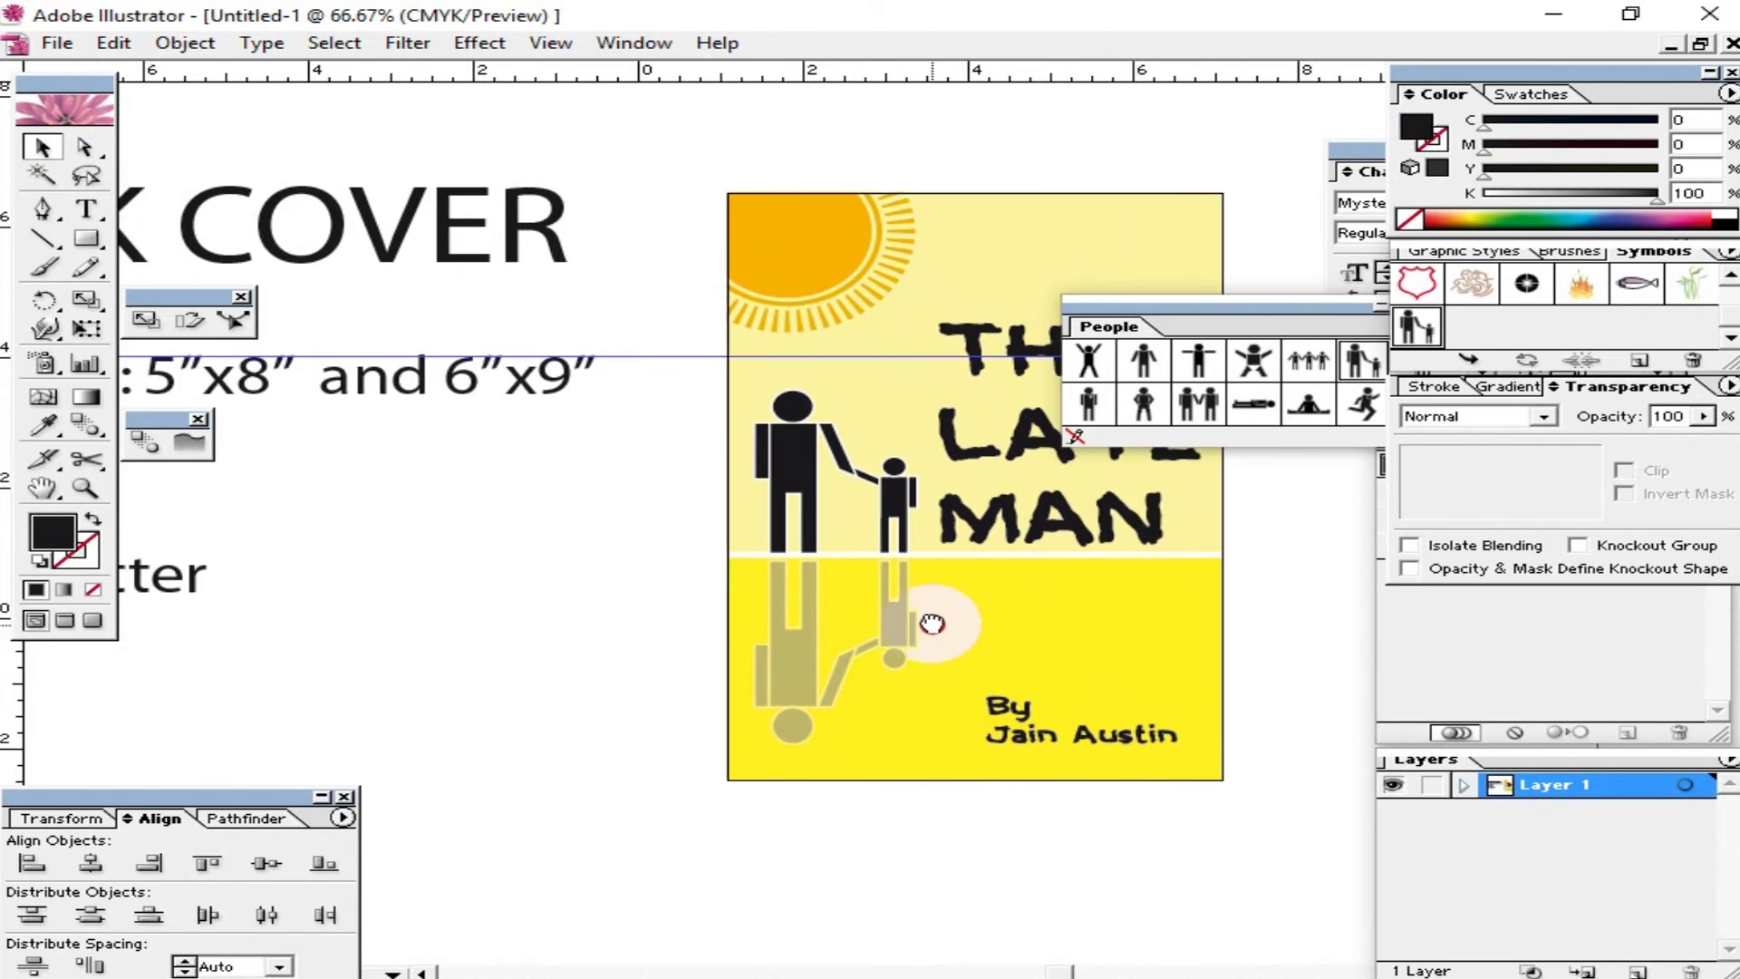
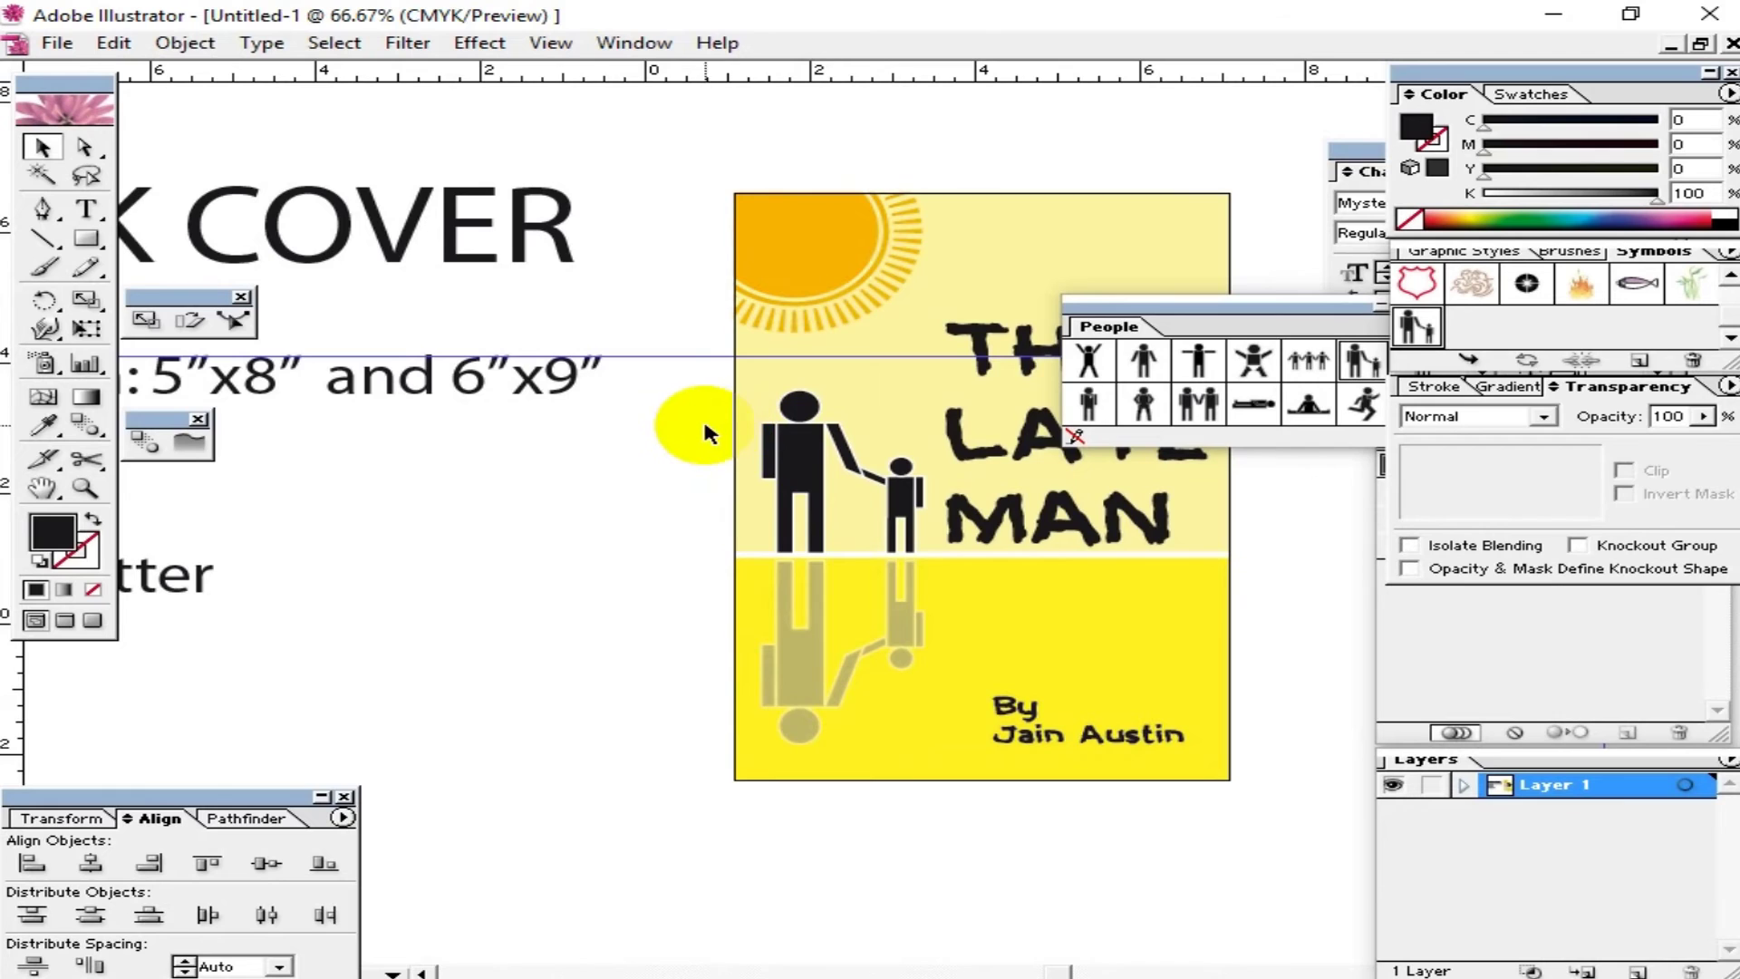
Step: Draw a tall spine rectangle left of the cover and set its width to 0.8 in
left_click_drag(571, 621, 765, 505)
left_click(87, 239)
mouse_move(556, 410)
left_mouse_down()
mouse_move(641, 602)
mouse_move(617, 730)
left_mouse_up()
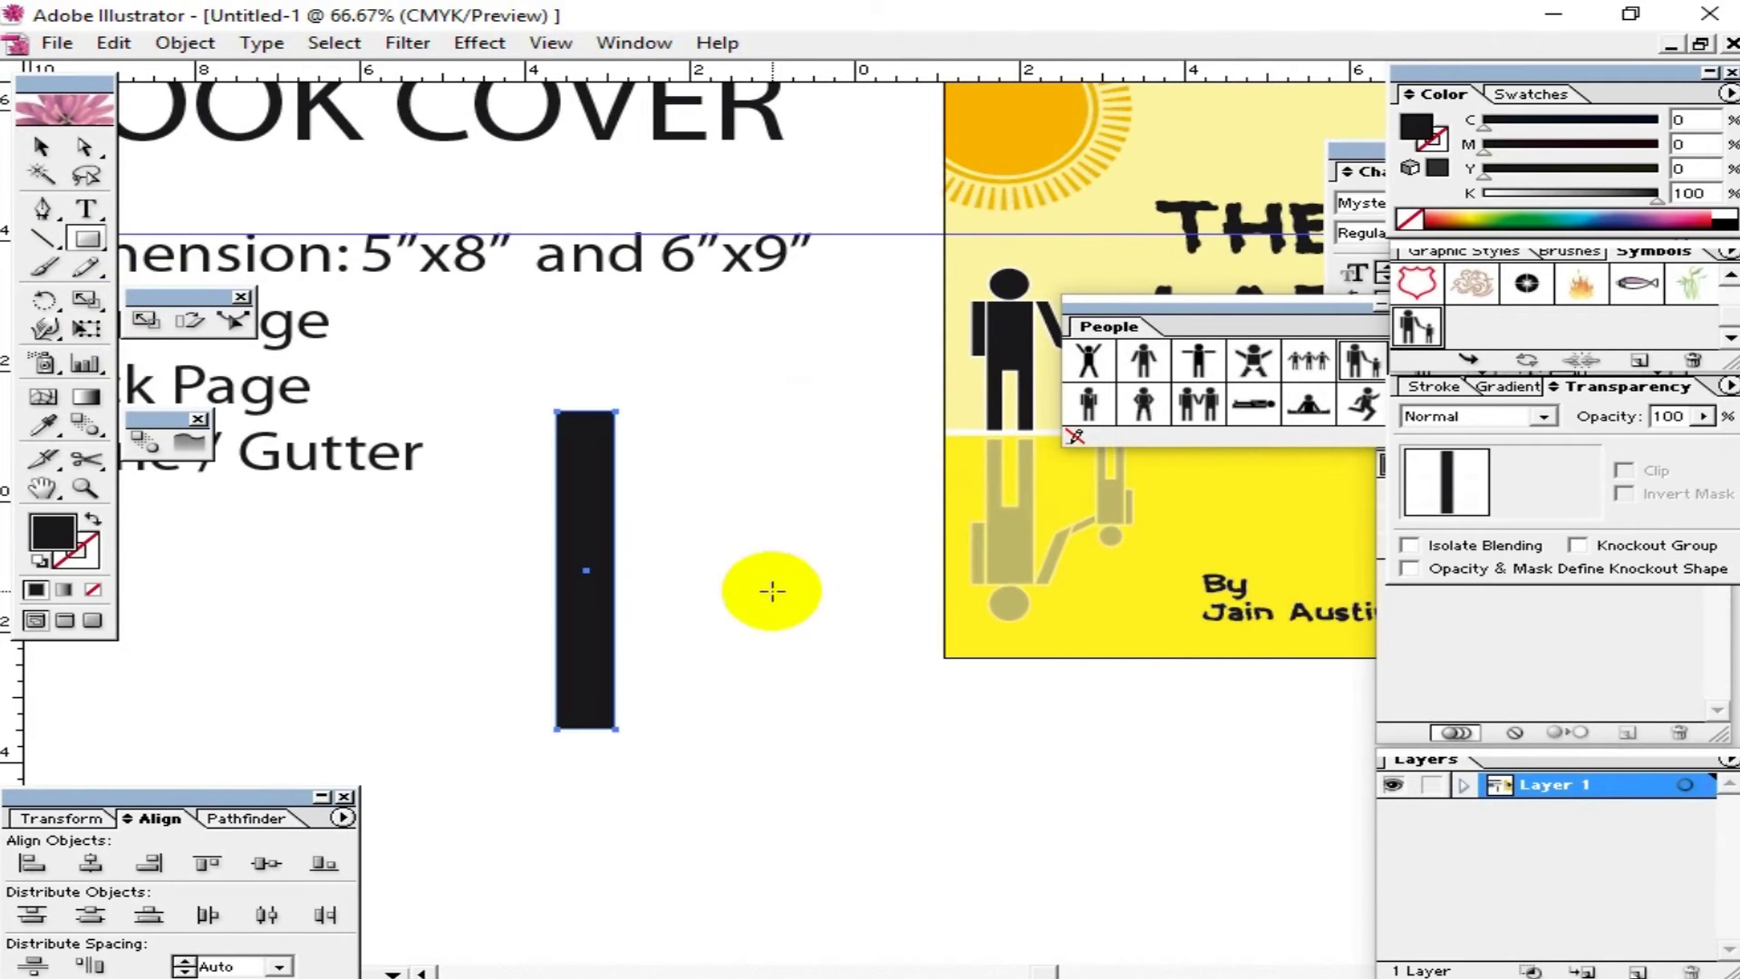
left_click(62, 817)
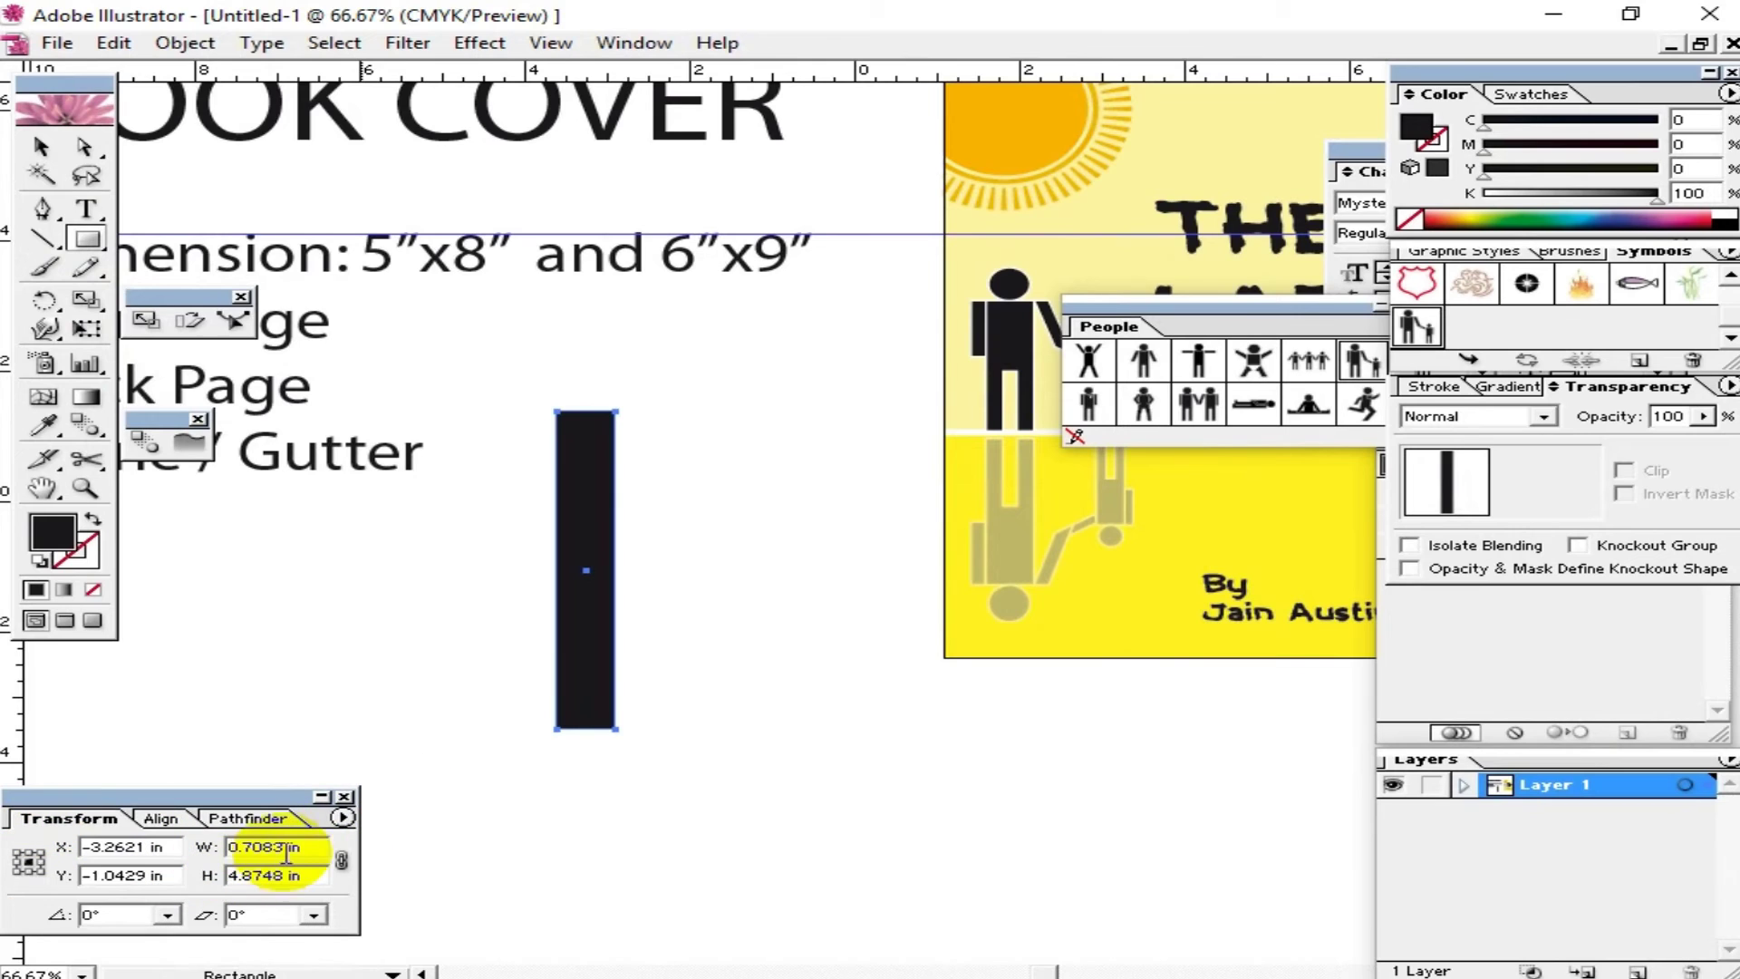
left_click_drag(309, 848, 186, 861)
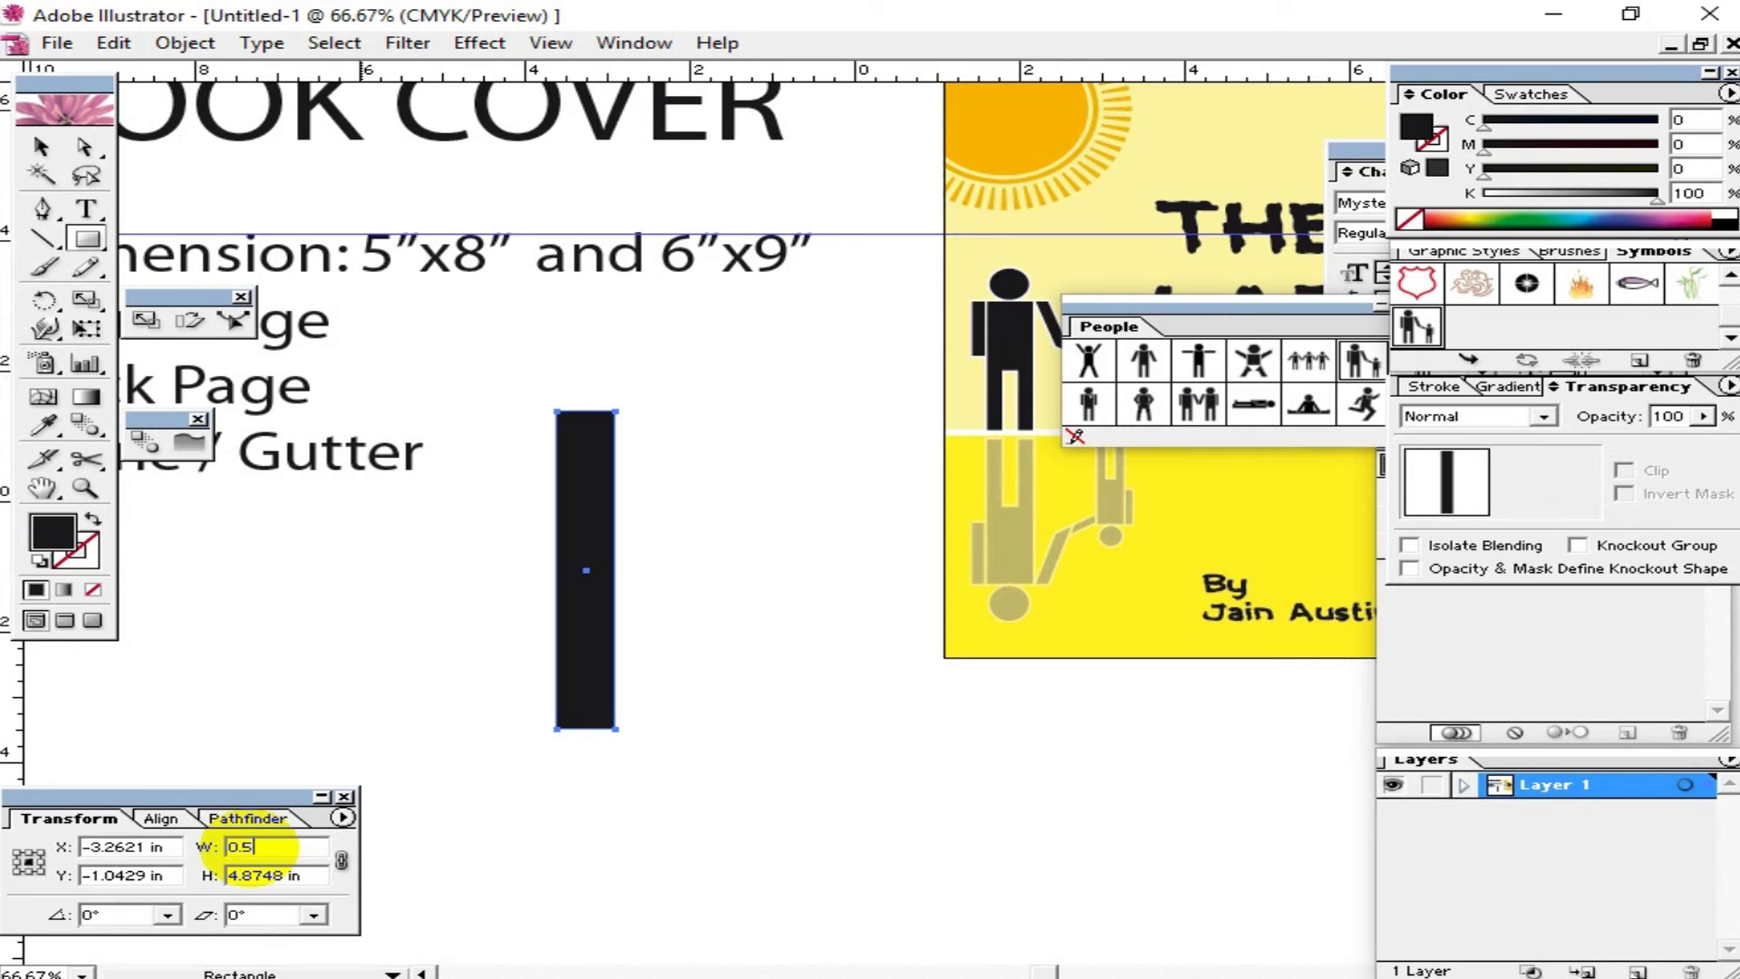
key("Return")
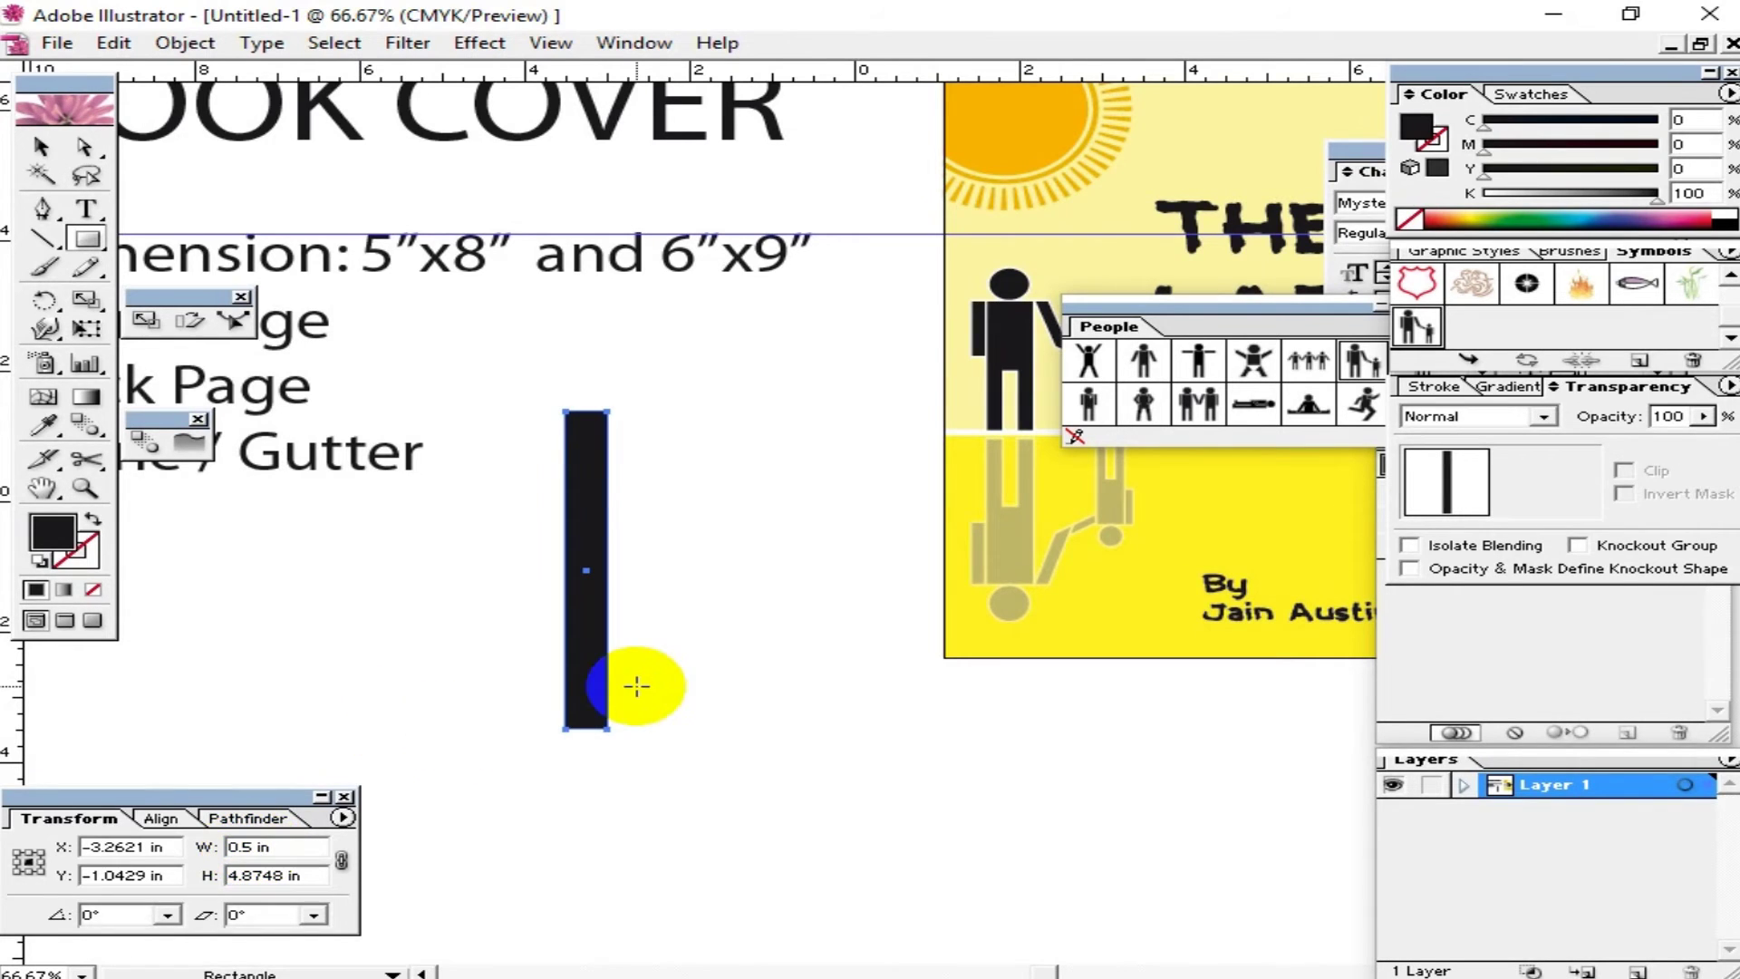
double_click(260, 848)
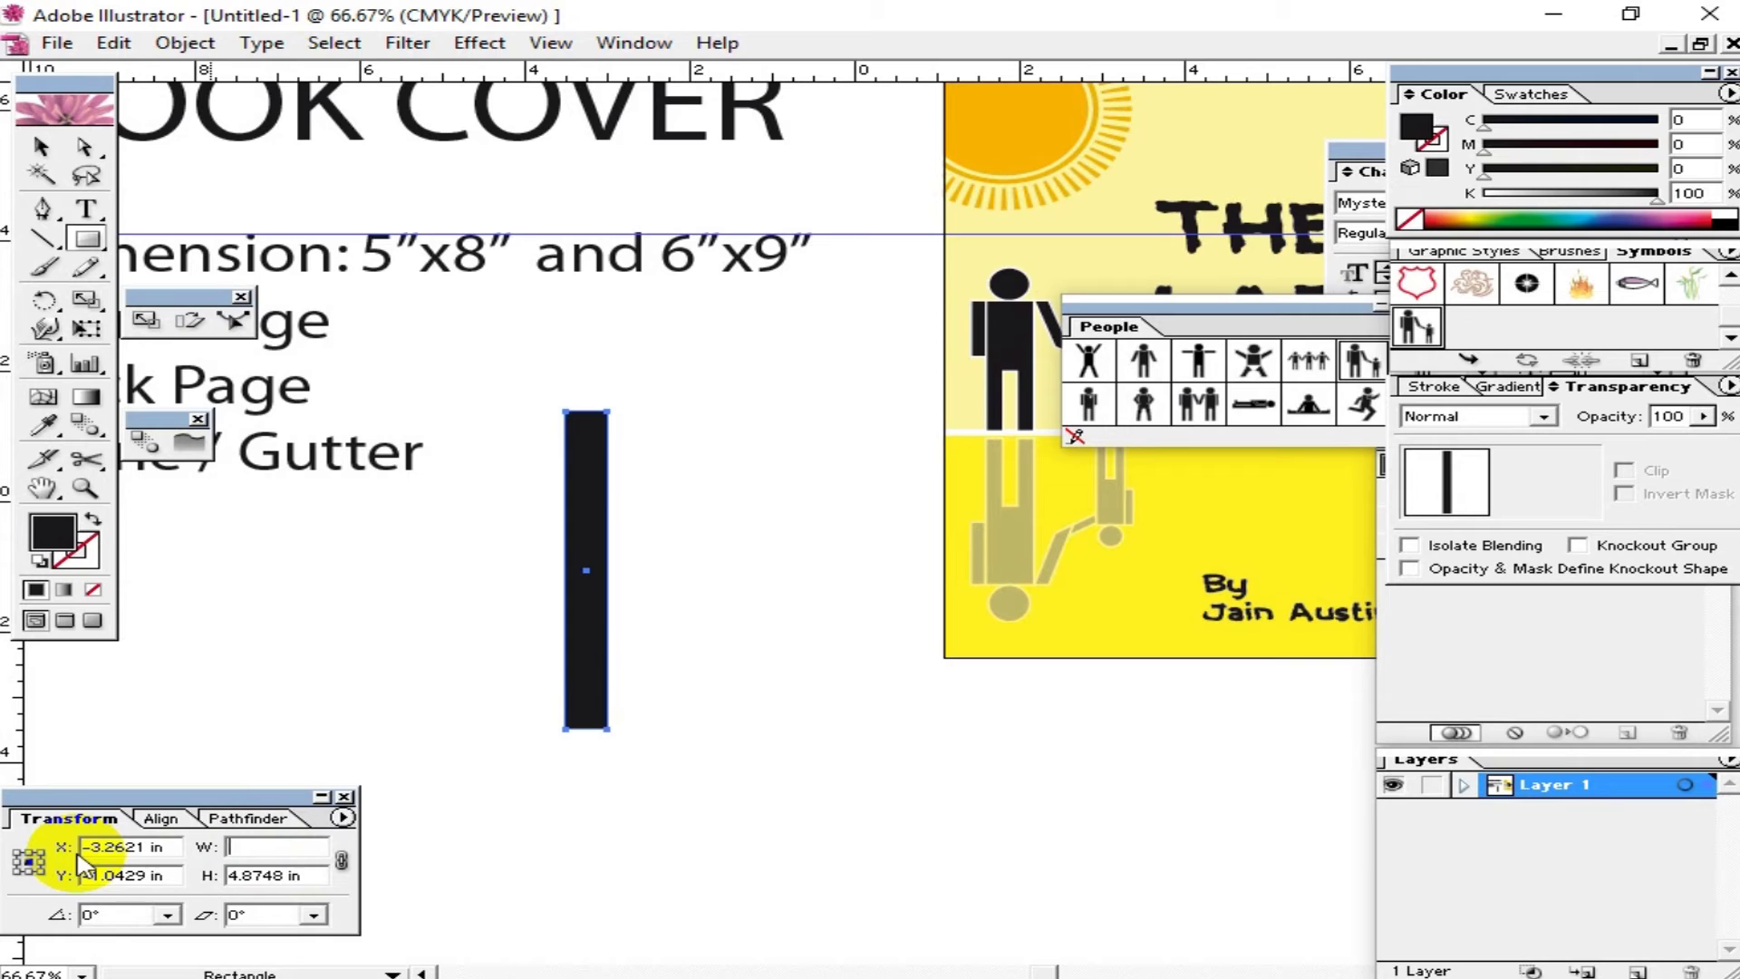
type(".8")
key("Return")
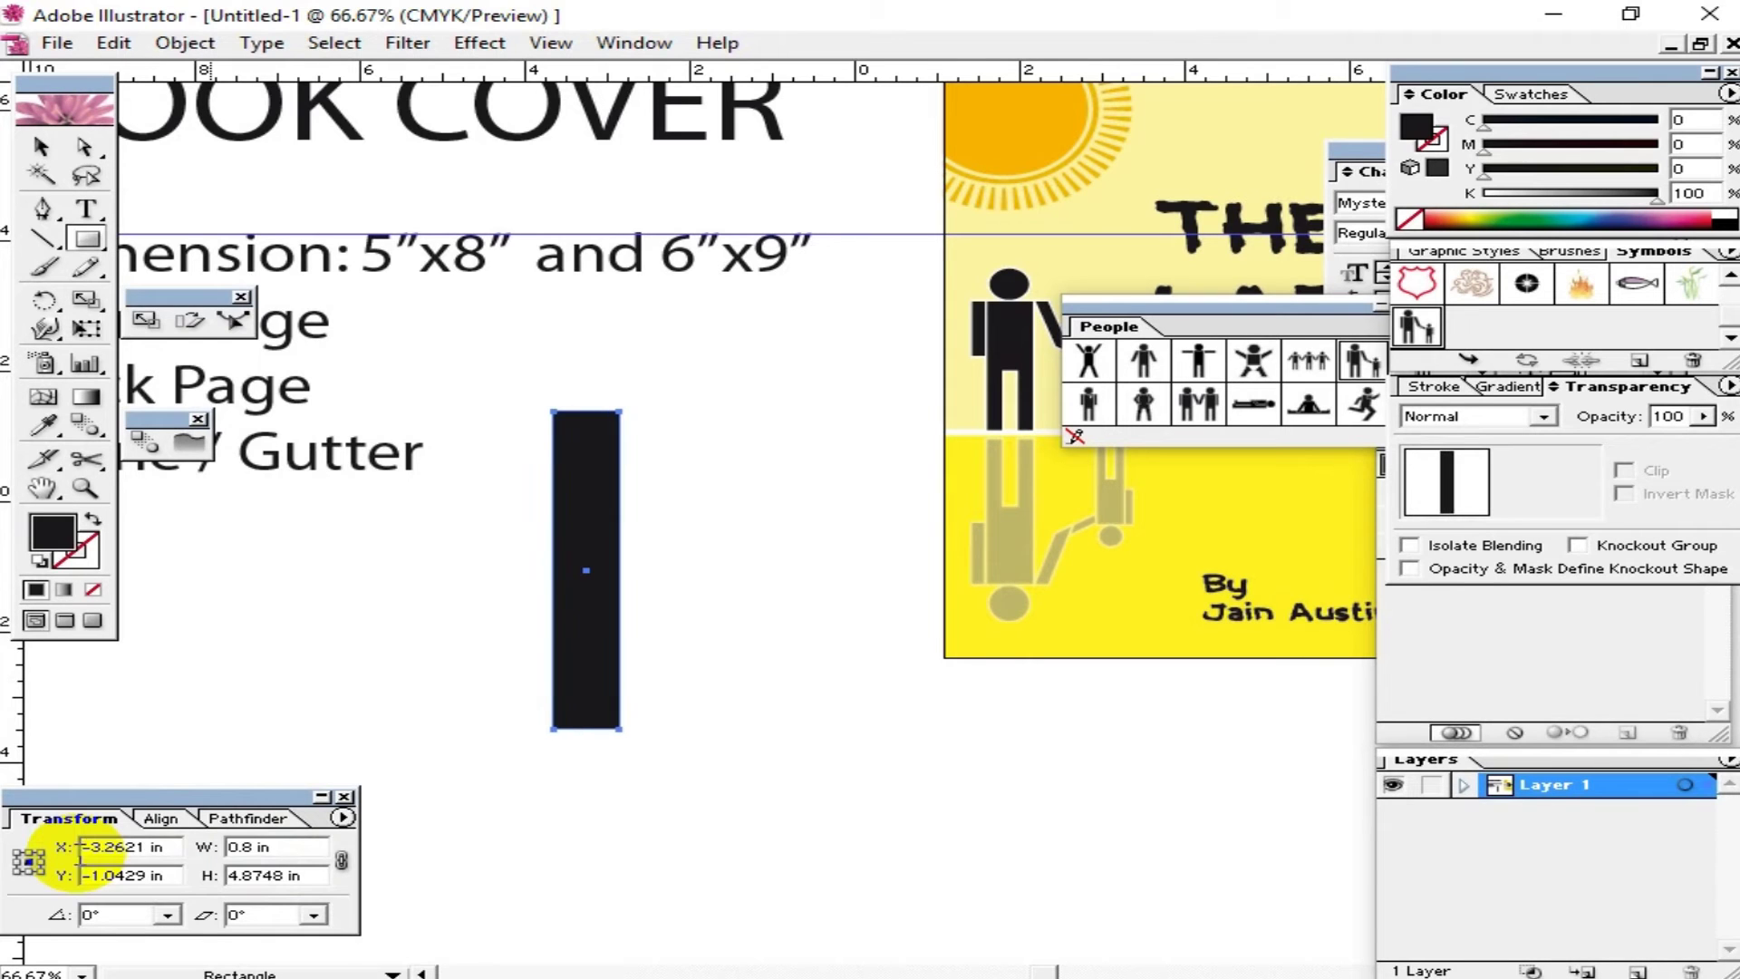
Step: Set the black spine rectangle's height to 9 in
left_click(41, 146)
left_click(631, 462)
left_click_drag(632, 462, 579, 568)
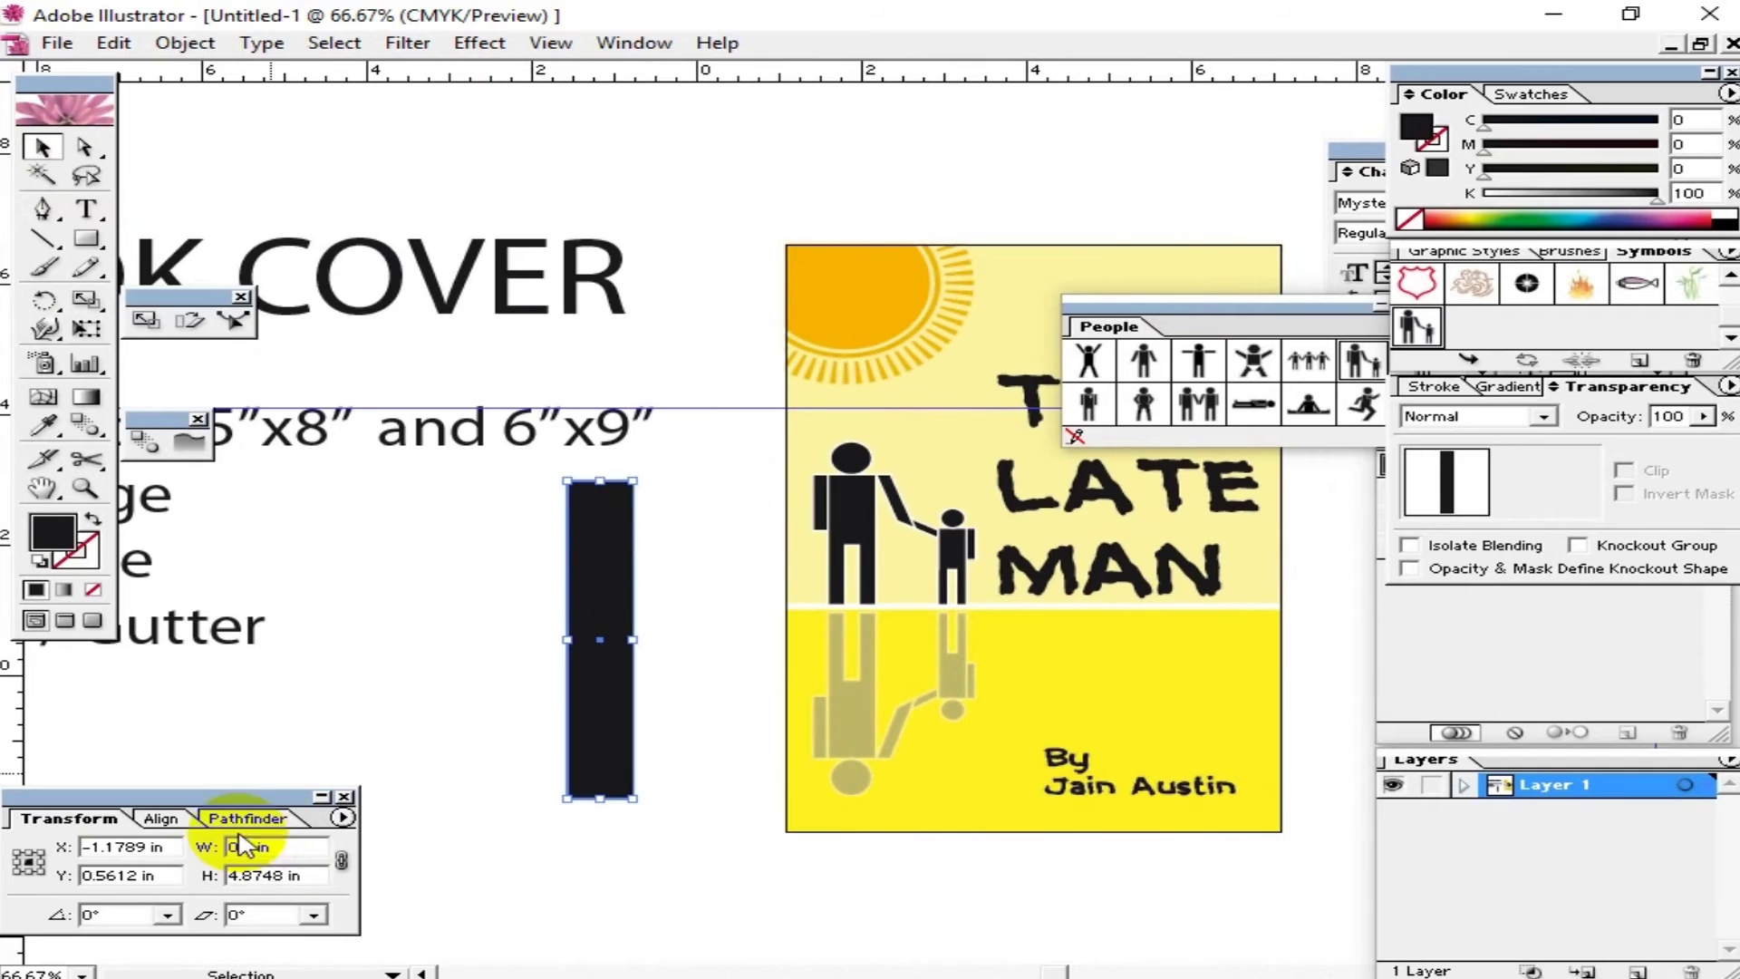
left_click_drag(318, 878, 91, 900)
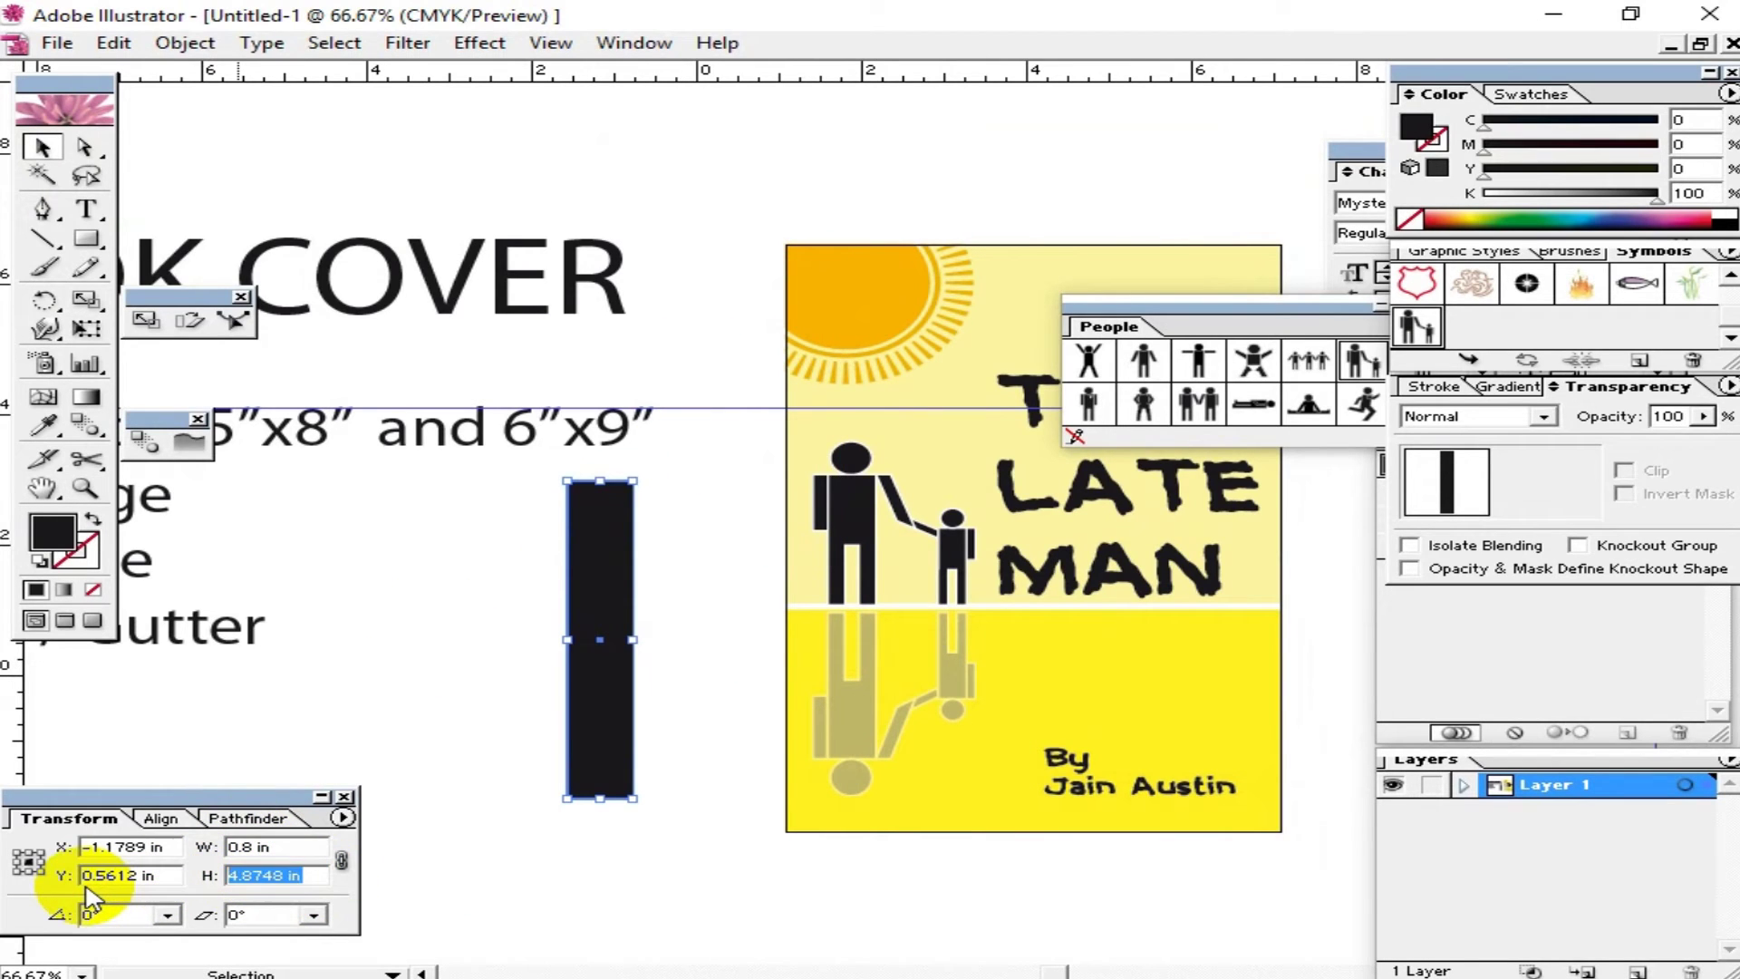
type("9")
key("Return")
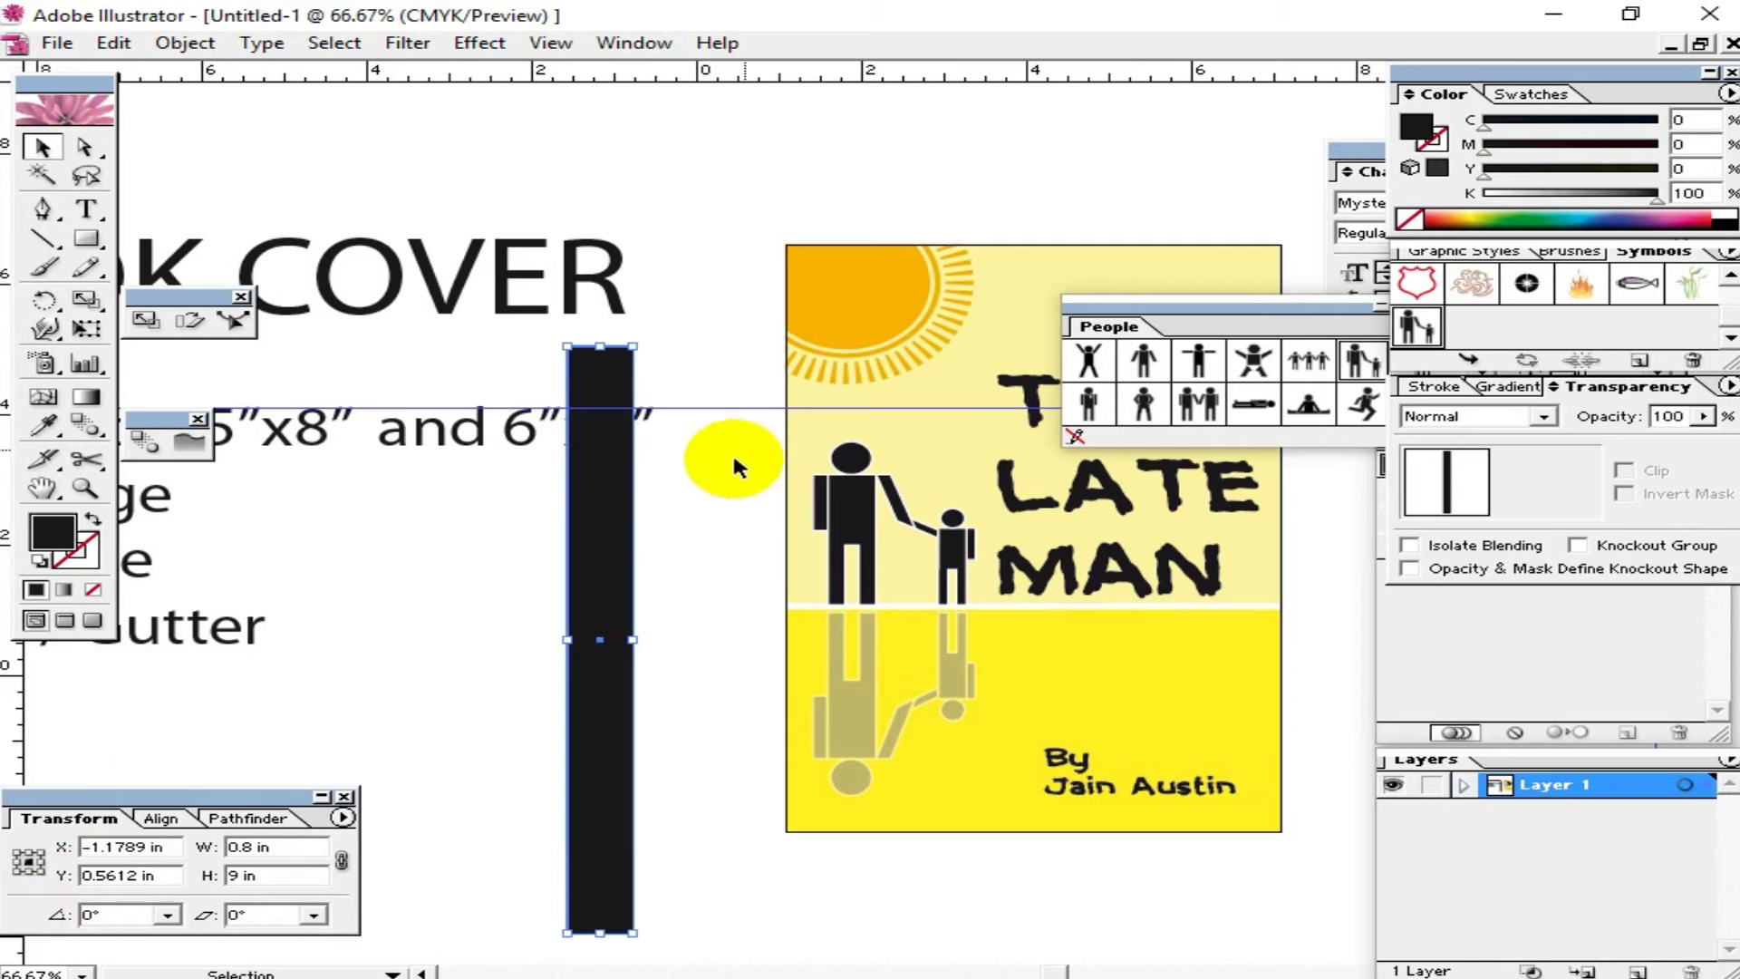
Step: Move the spine flush against the cover's left edge and check the join up close
mouse_move(594, 530)
left_mouse_down()
mouse_move(744, 467)
mouse_move(743, 433)
left_mouse_up()
left_click(580, 775)
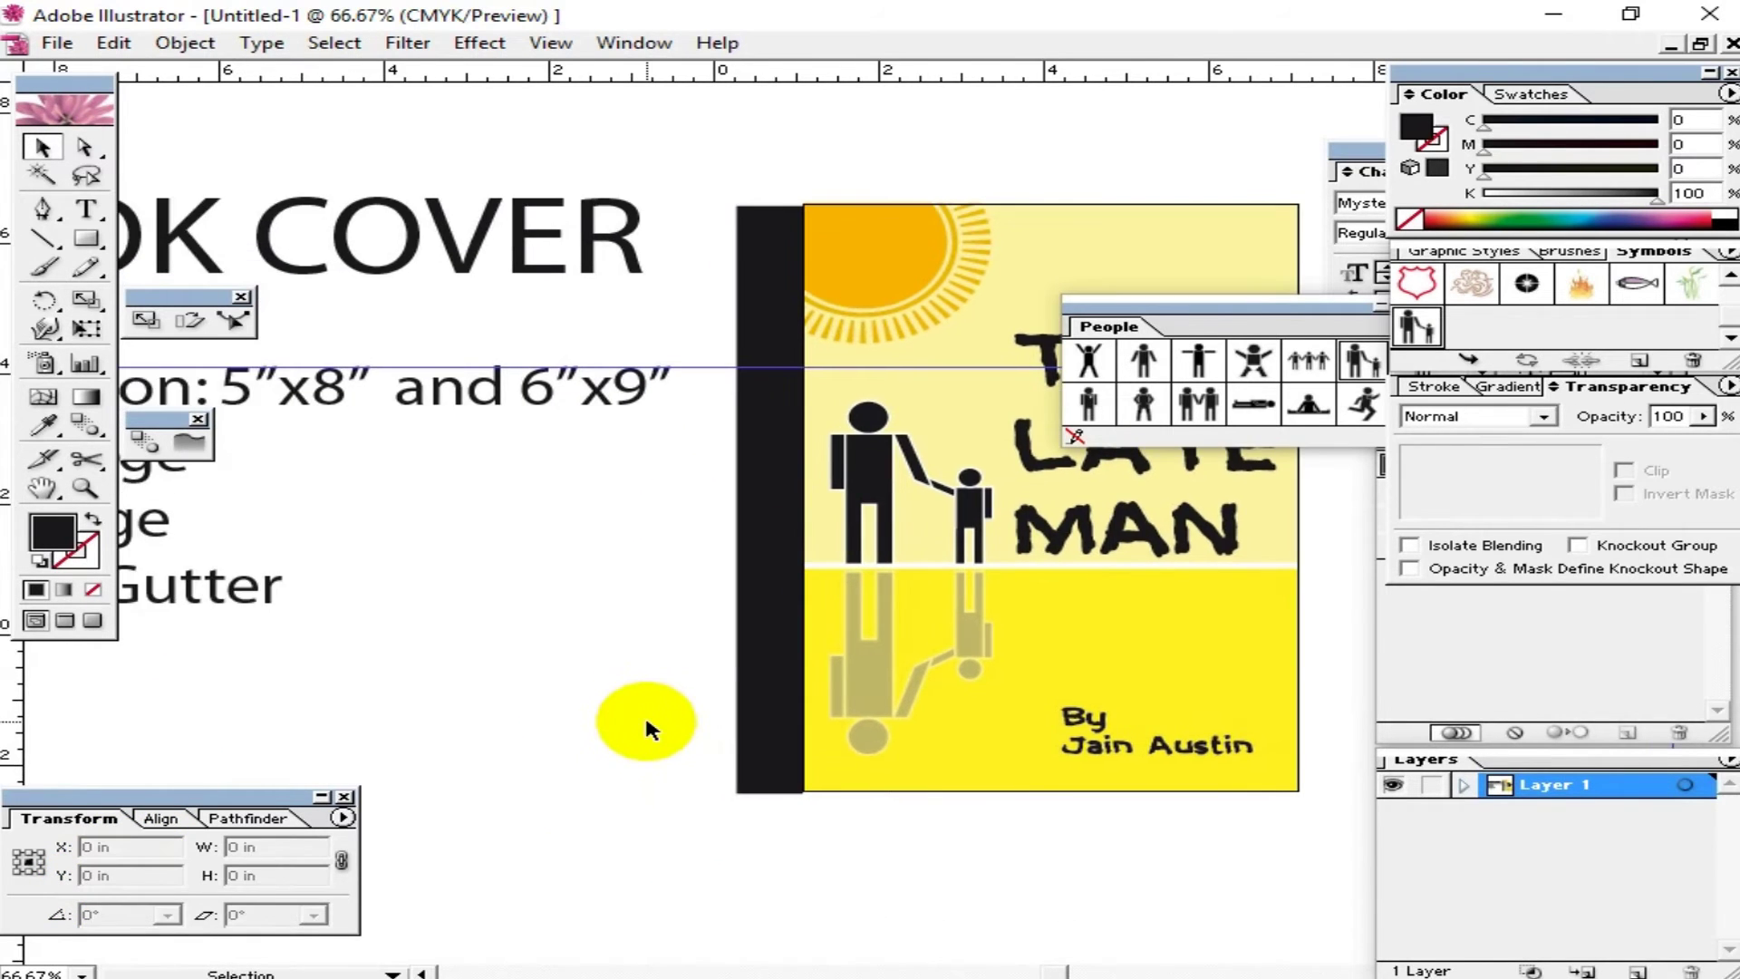
left_click(747, 571)
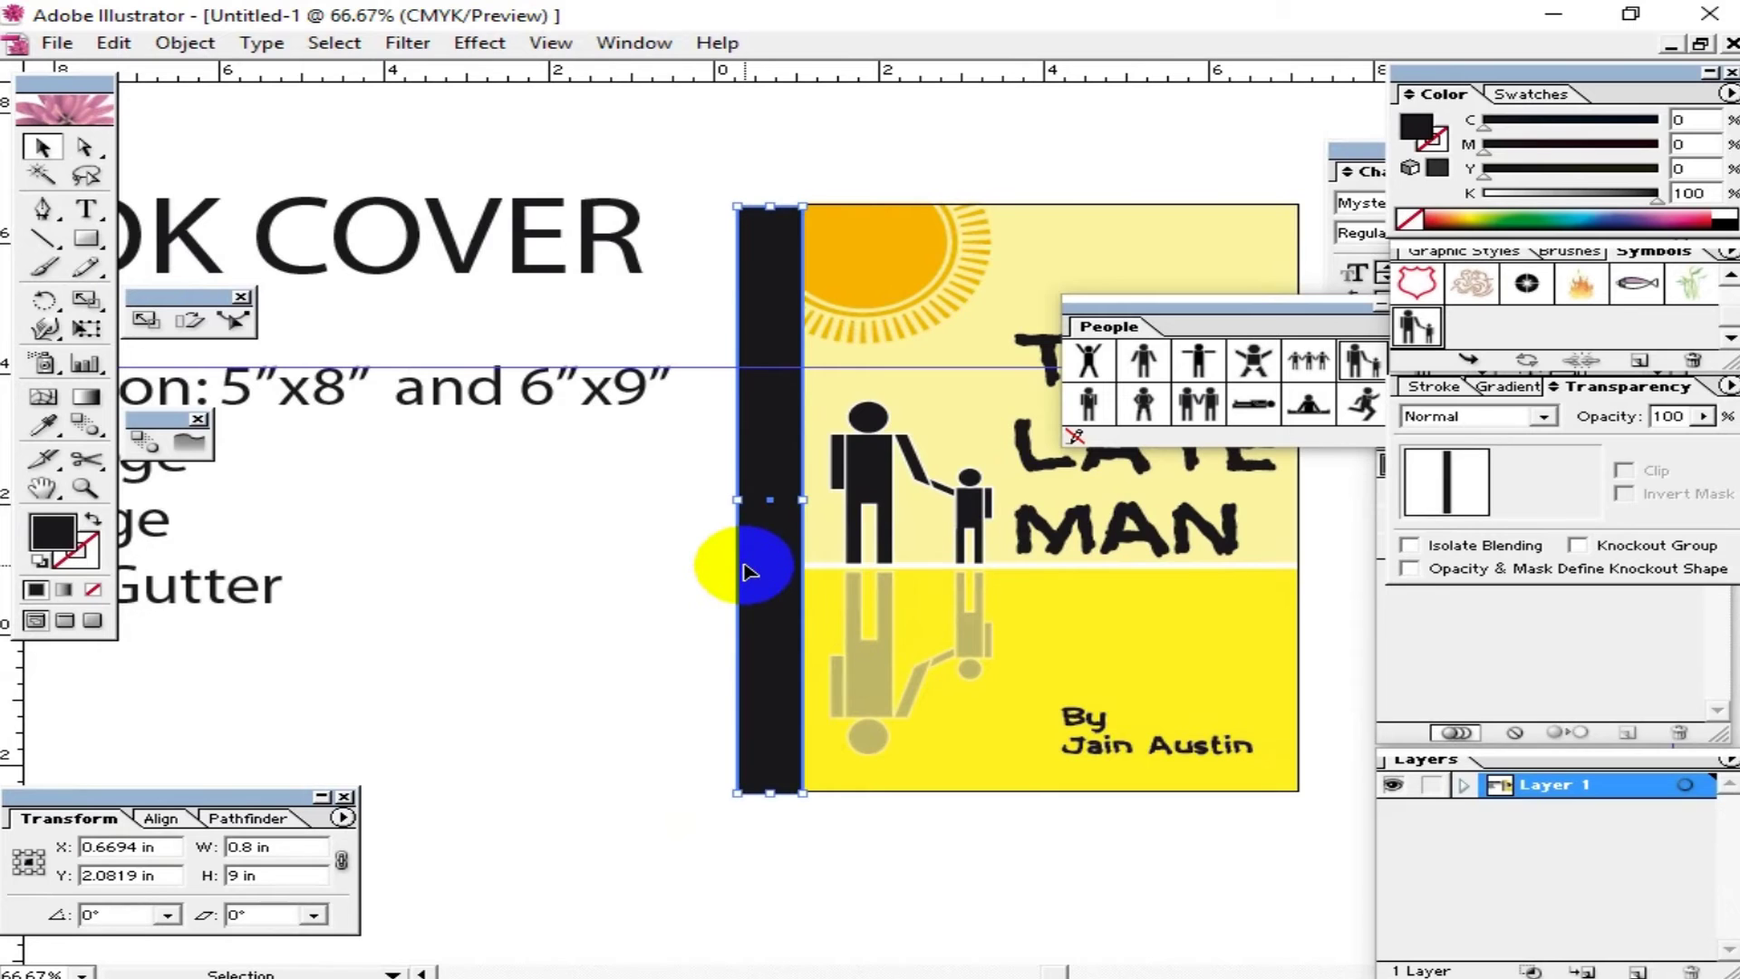
left_click(604, 596)
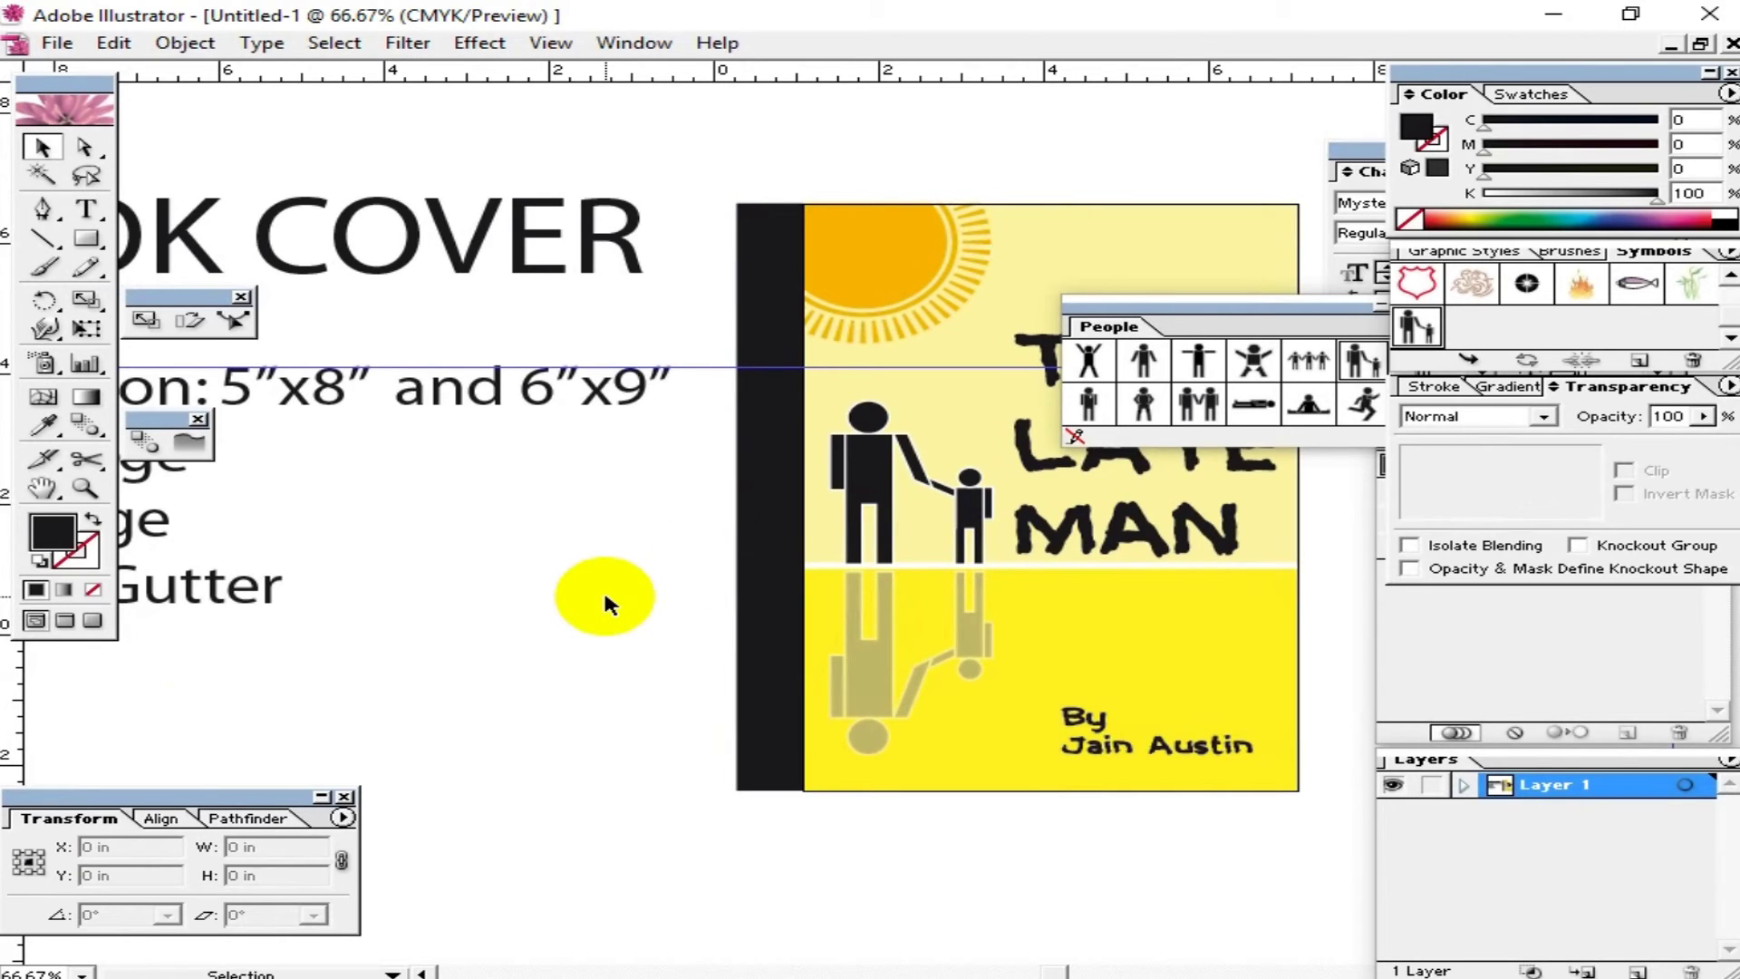
key("ctrl+plus")
key("ctrl+plus")
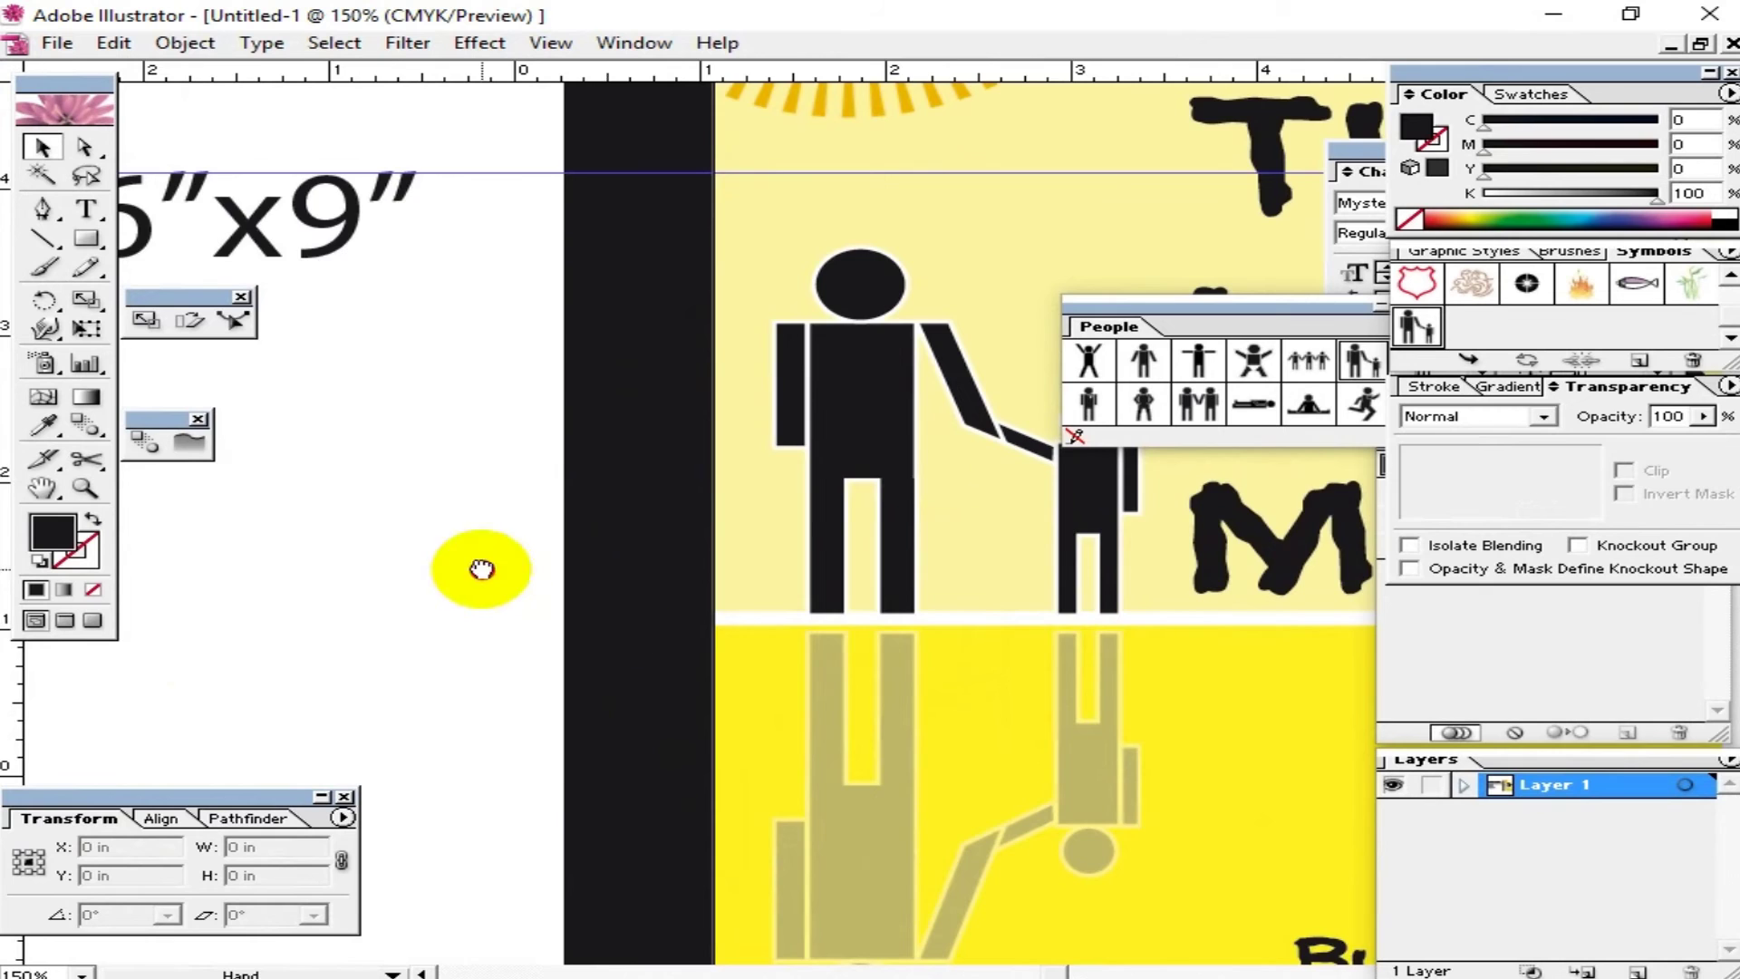
Step: Move the notes text block up and out of the way of the cover
left_click_drag(477, 571, 844, 673)
key("ctrl+minus")
key("ctrl+minus")
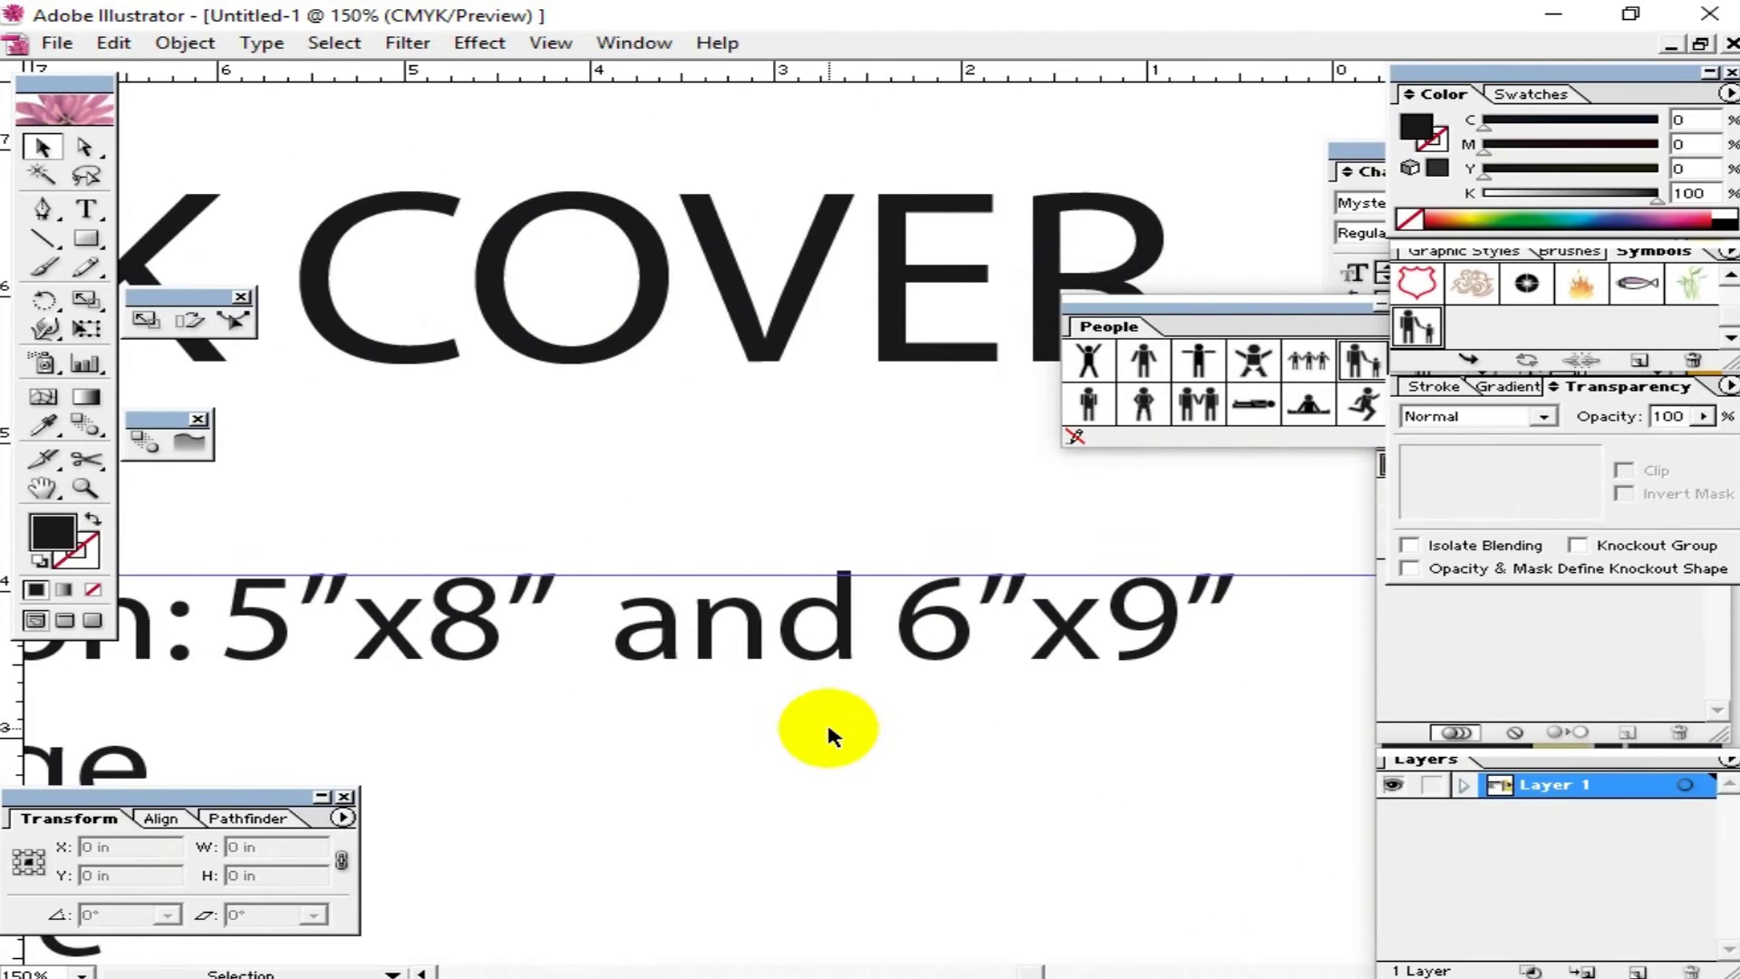
key("ctrl+minus")
mouse_move(828, 728)
left_mouse_down()
mouse_move(832, 672)
mouse_move(622, 777)
left_mouse_up()
left_click_drag(489, 503, 590, 75)
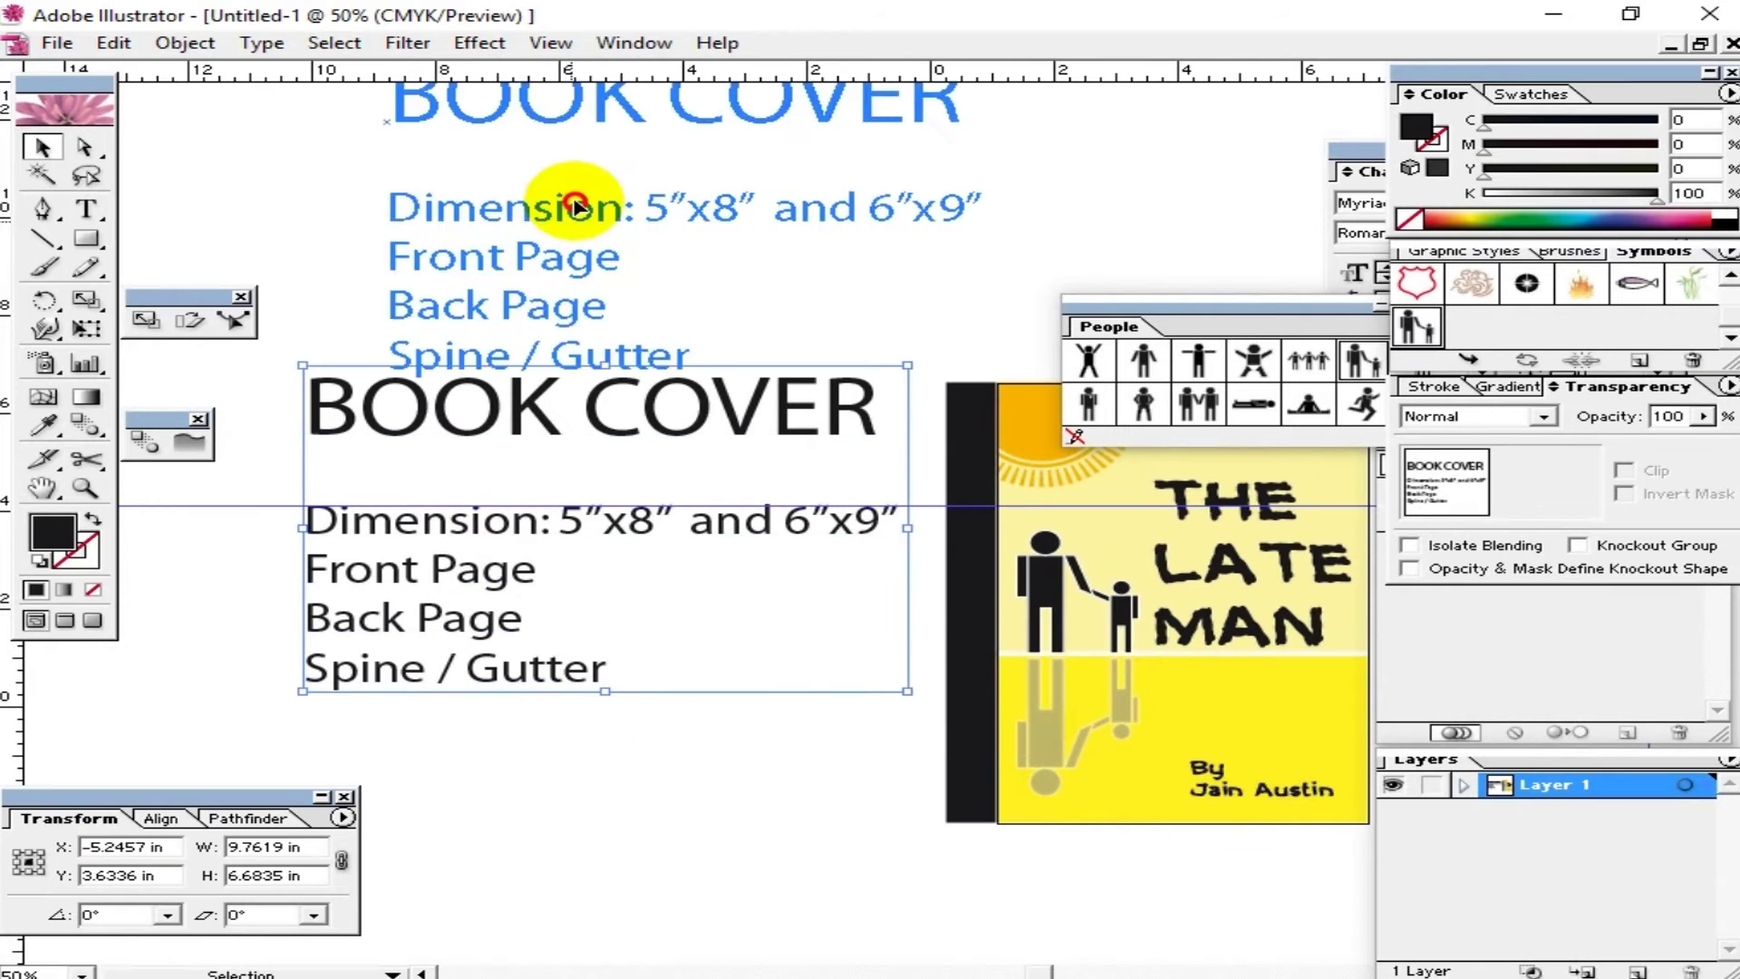
mouse_move(543, 408)
left_mouse_down()
mouse_move(543, 718)
mouse_move(594, 168)
mouse_move(580, 136)
left_mouse_up()
left_click_drag(582, 351, 589, 292)
left_click_drag(886, 836, 699, 396)
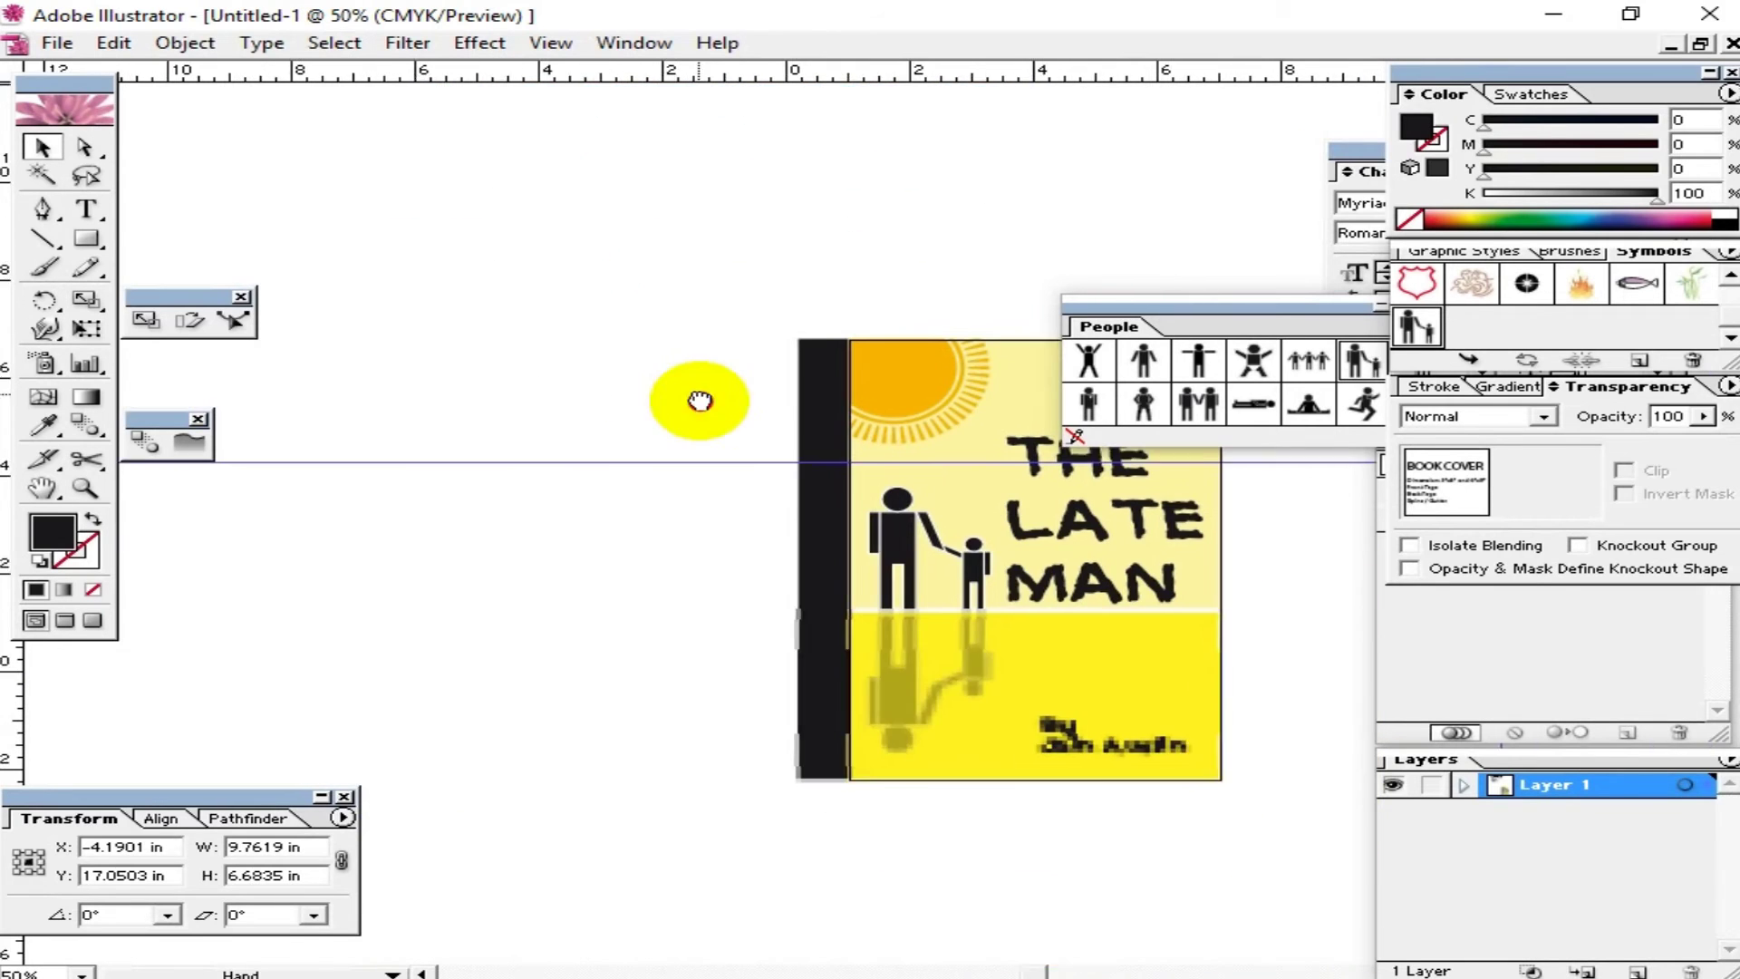
left_click(671, 543)
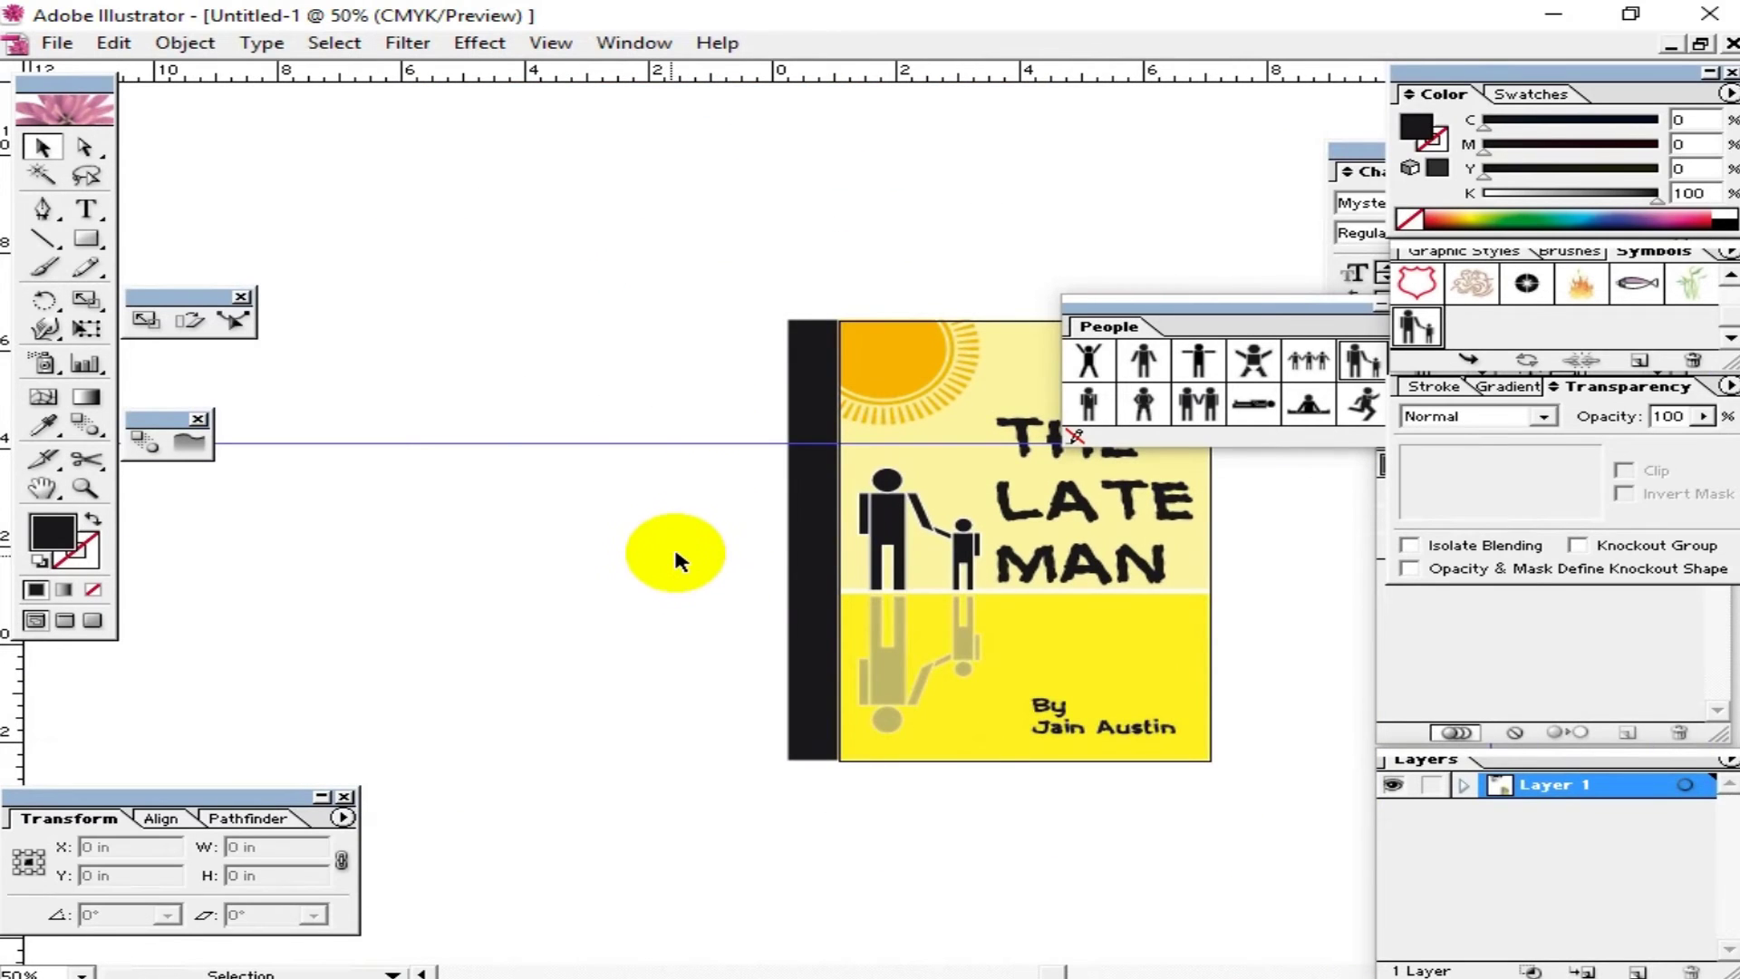
left_click_drag(672, 543, 407, 548)
Step: Duplicate the THE LATE MAN title above the cover and join it onto one line
left_click(836, 435)
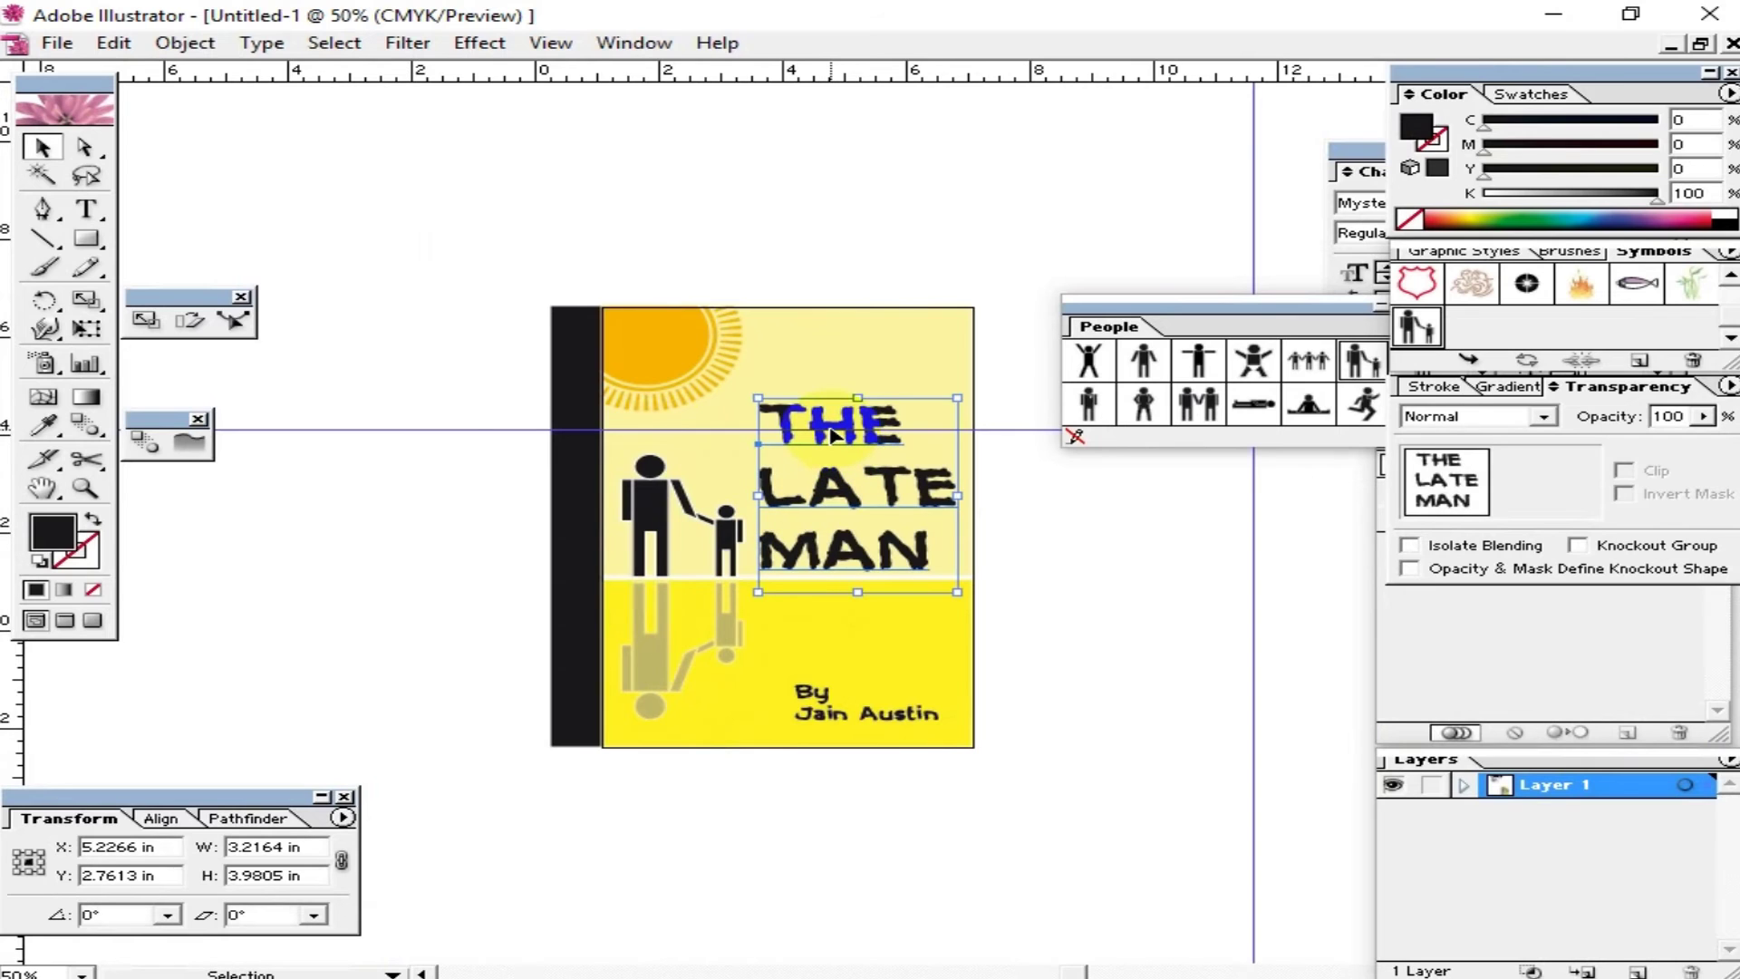
left_click_drag(843, 427, 431, 160)
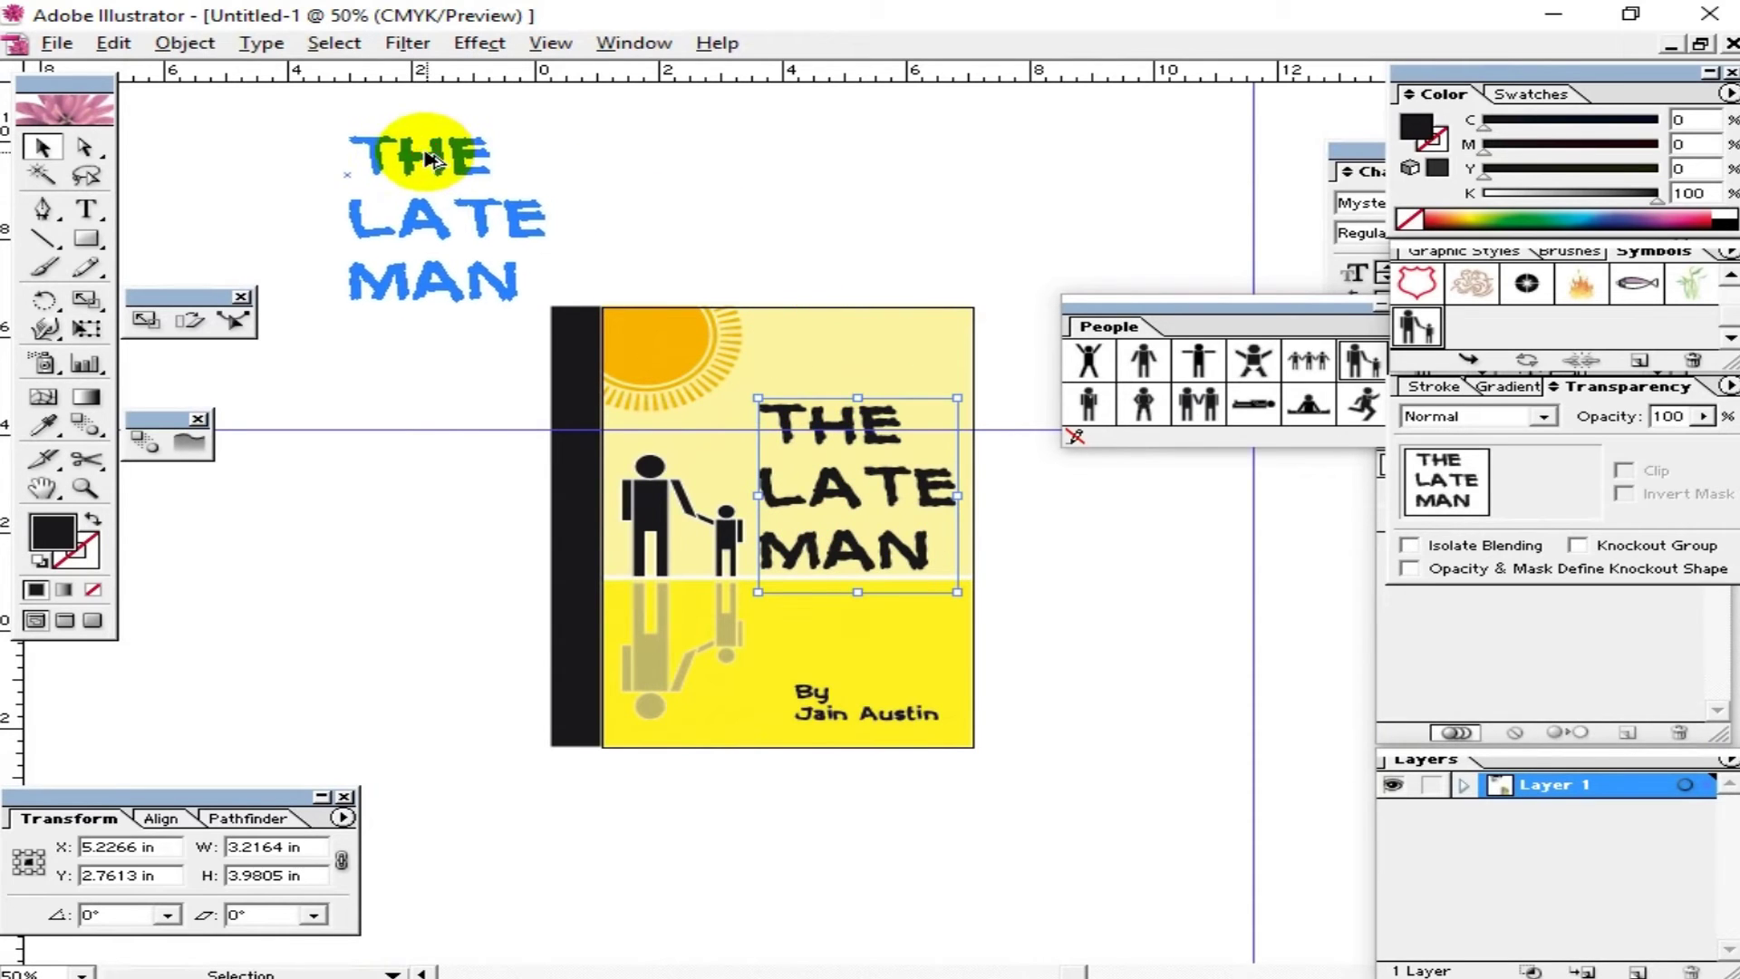
key("t")
left_click(512, 154)
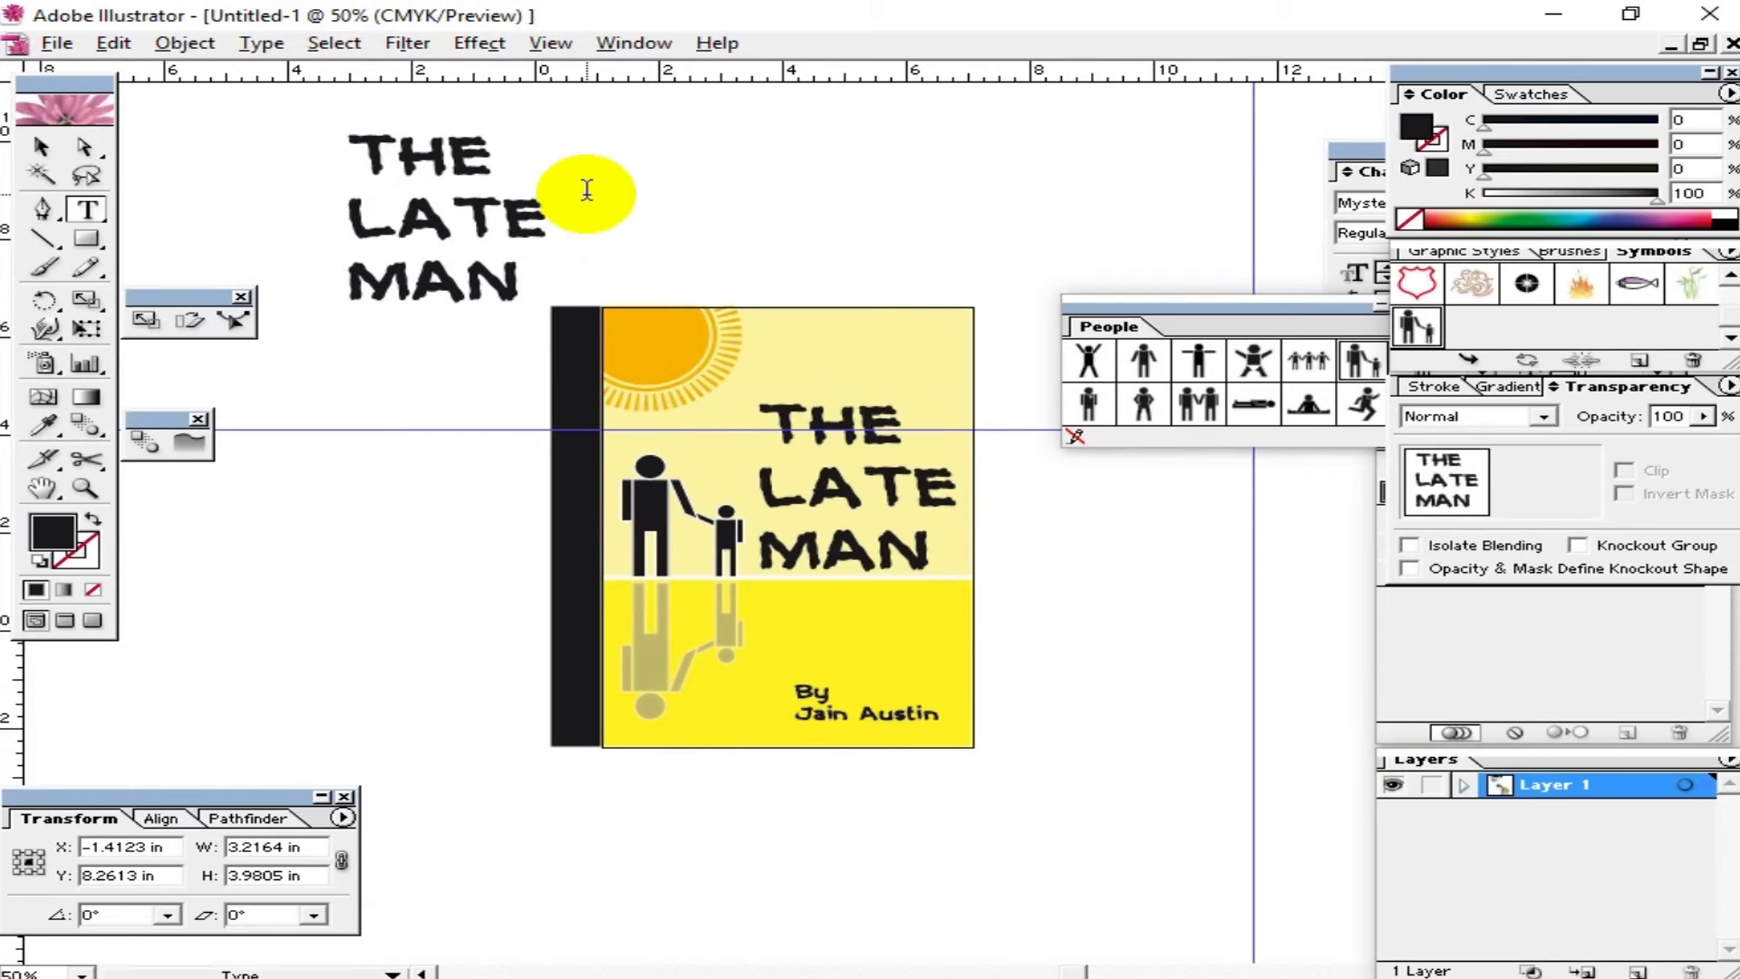
key("Delete")
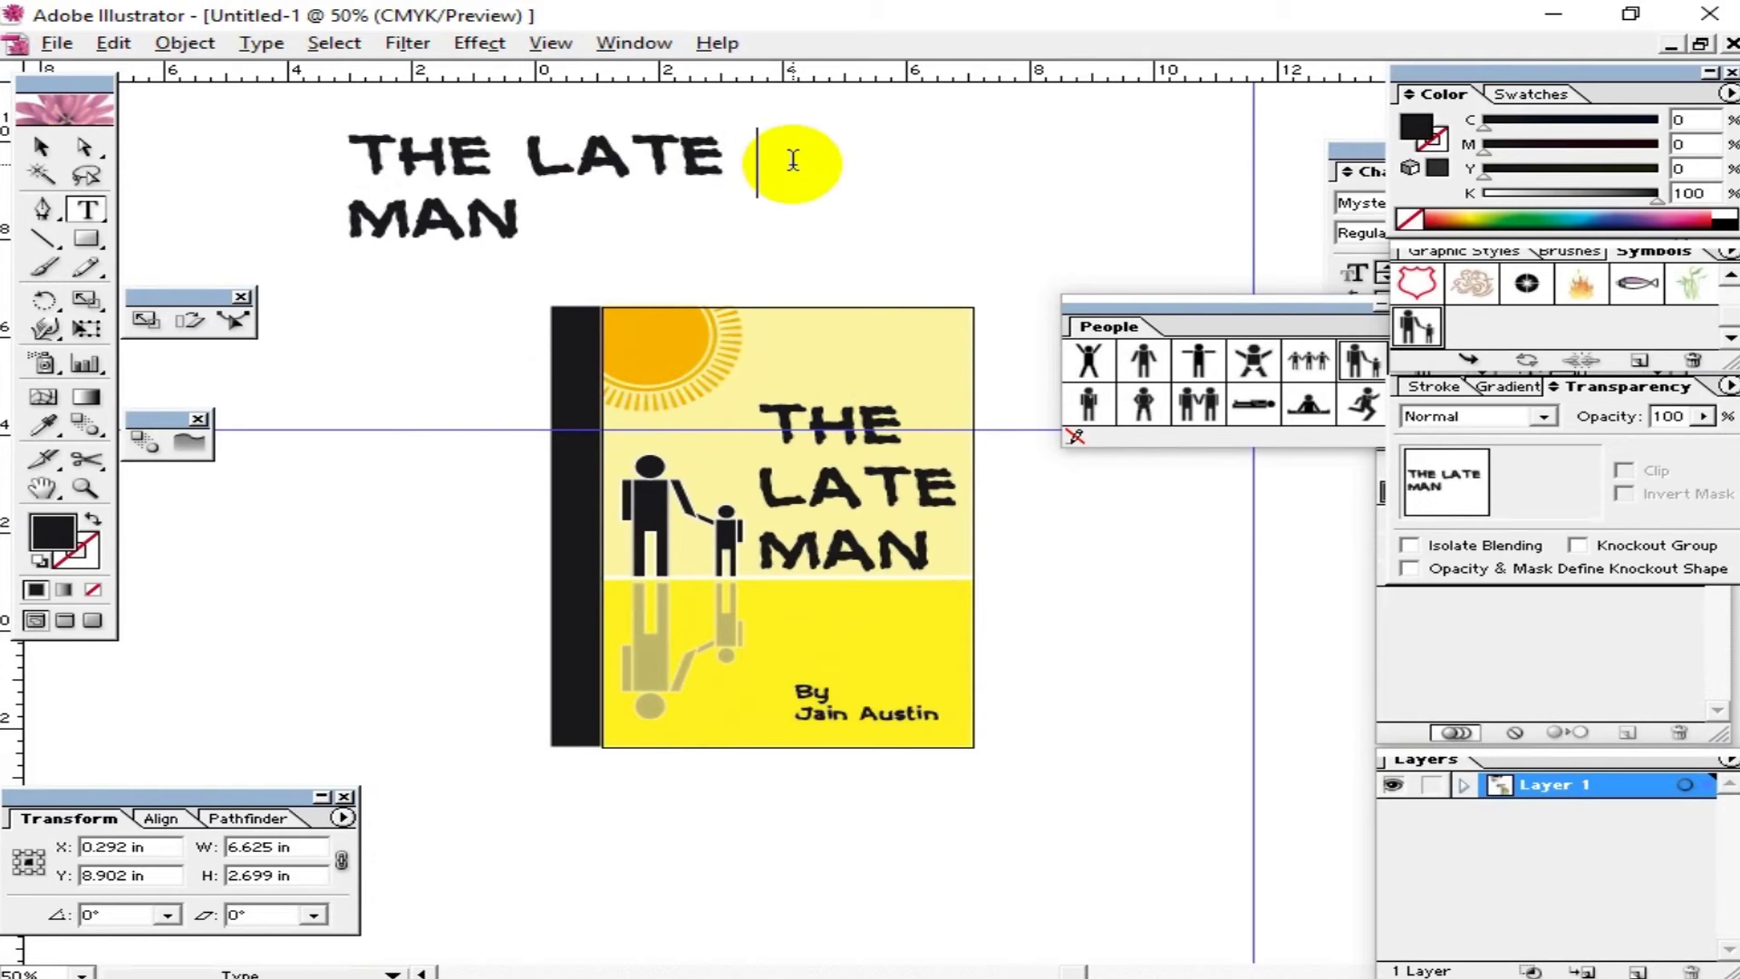
key("Delete")
left_click(41, 147)
Step: Turn the title copy vertical, place it on the spine, and sample the cover's yellow
mouse_move(923, 196)
left_mouse_down()
mouse_move(745, 174)
mouse_move(483, 344)
mouse_move(525, 338)
left_mouse_up()
left_click_drag(551, 276, 571, 535)
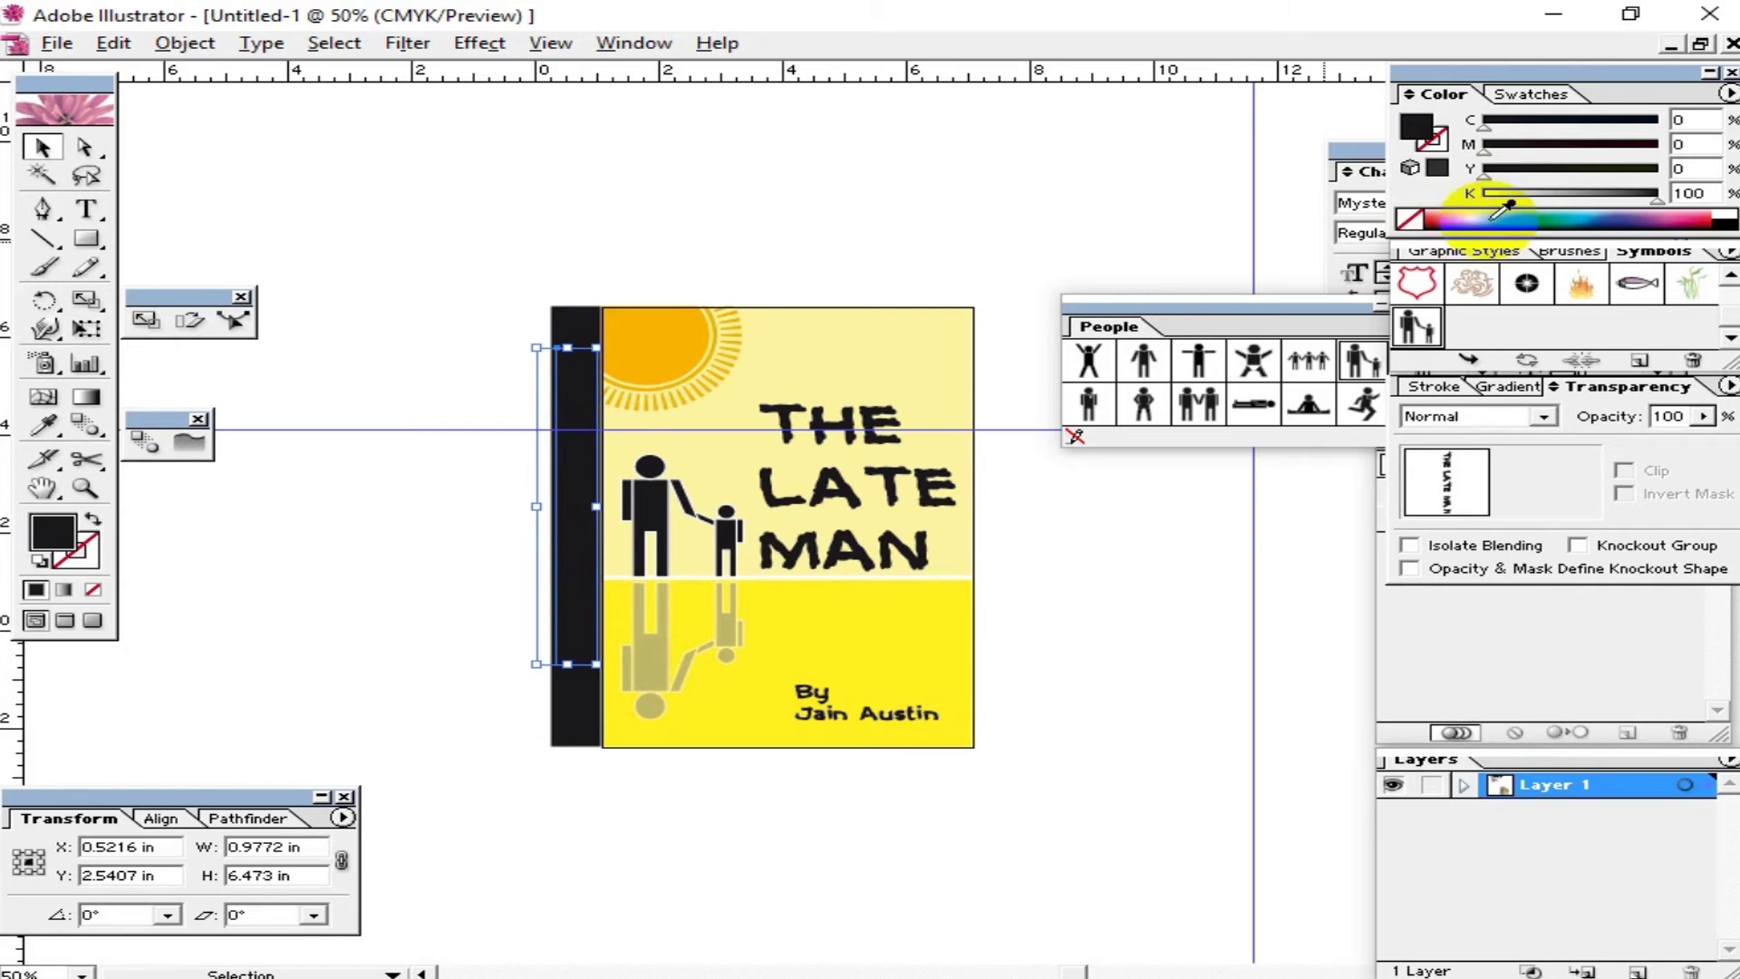
left_click(1450, 217)
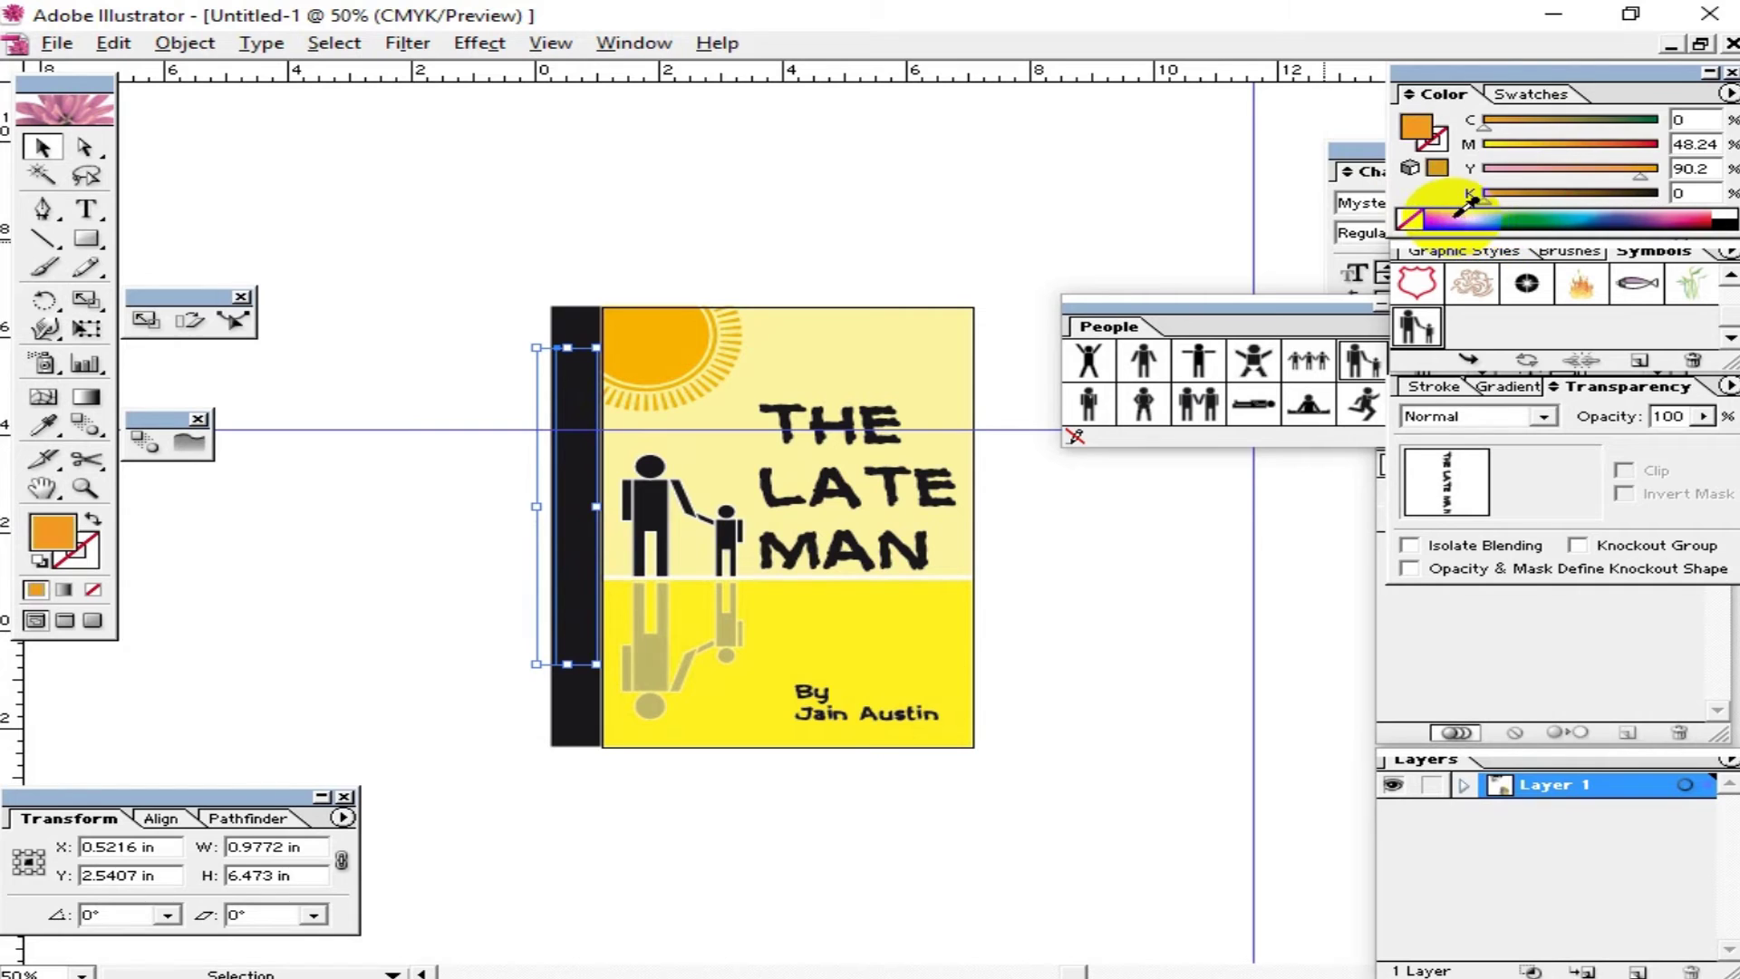
left_click(46, 424)
left_click(816, 625)
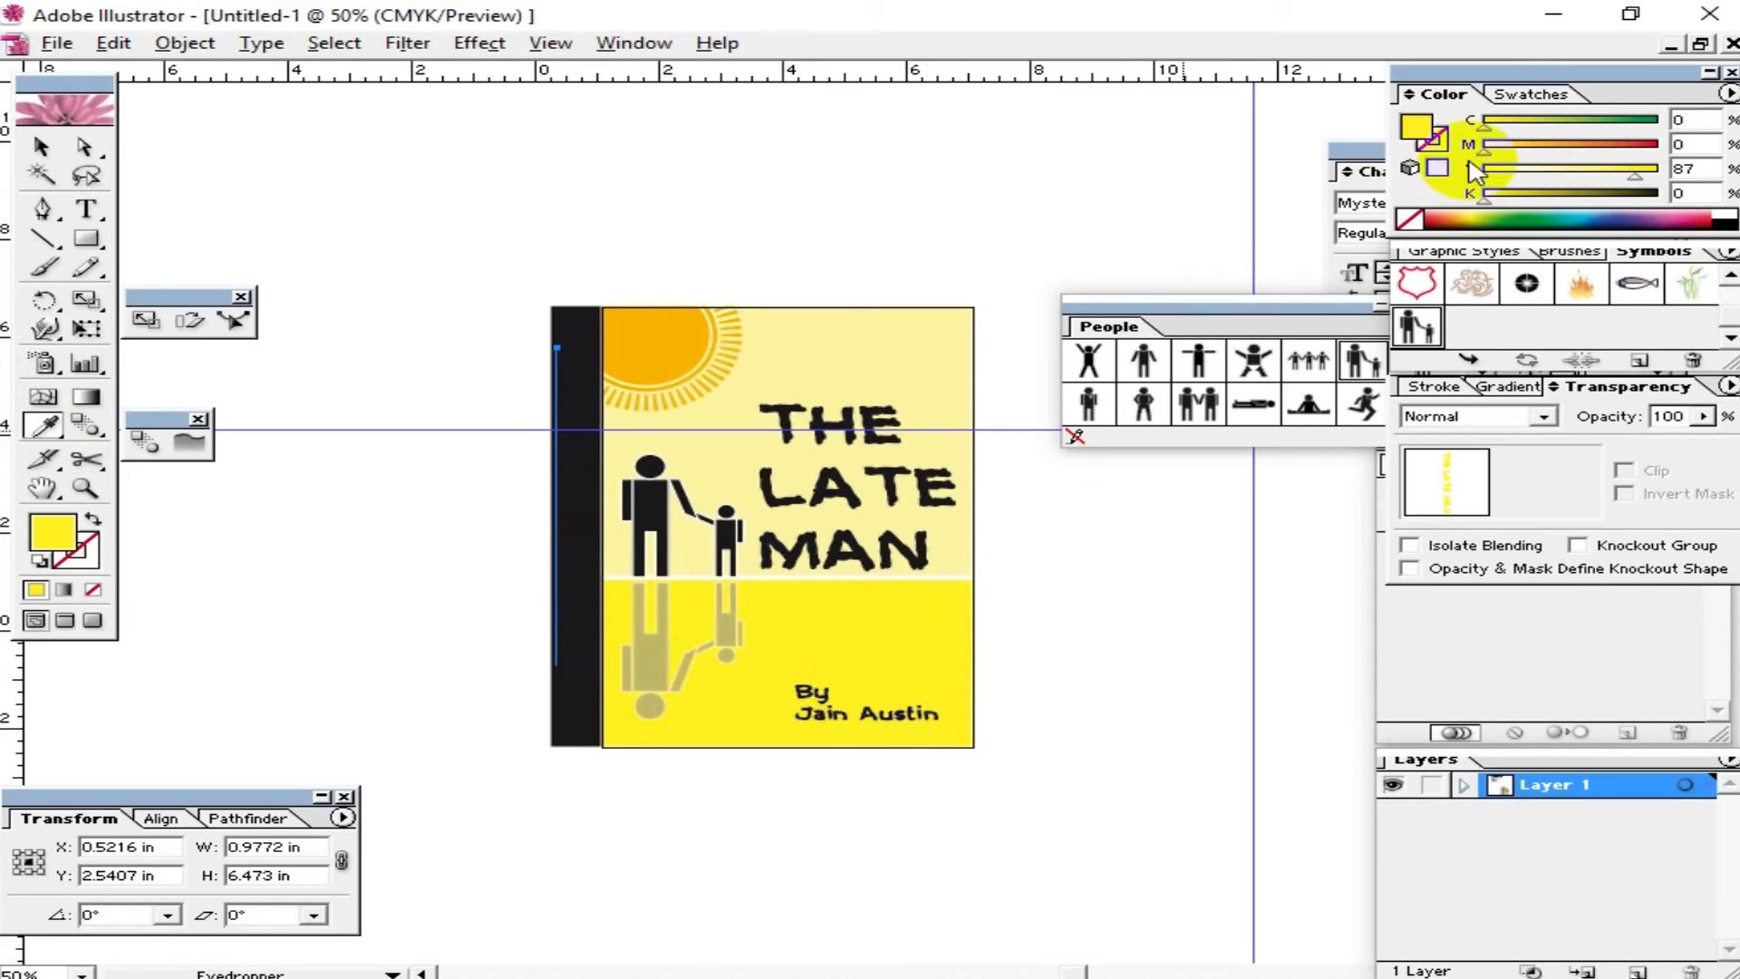
Step: Bring the spine title in front of the black spine
left_click(45, 148)
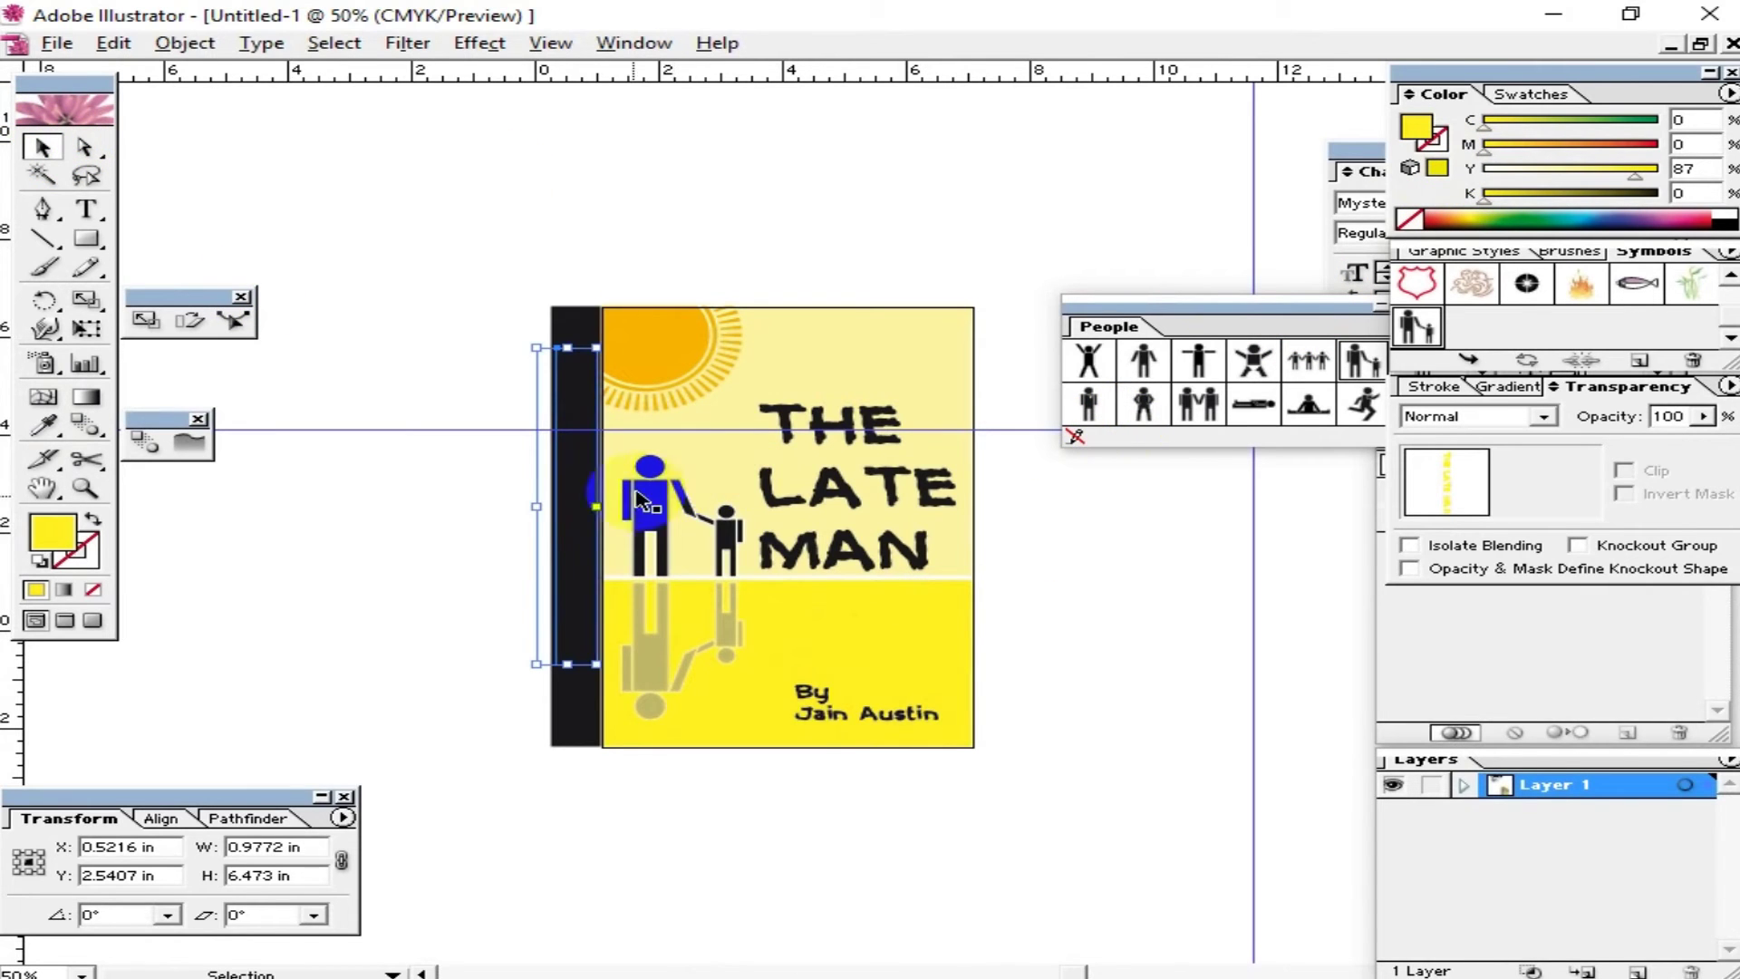
right_click(586, 507)
left_click(861, 414)
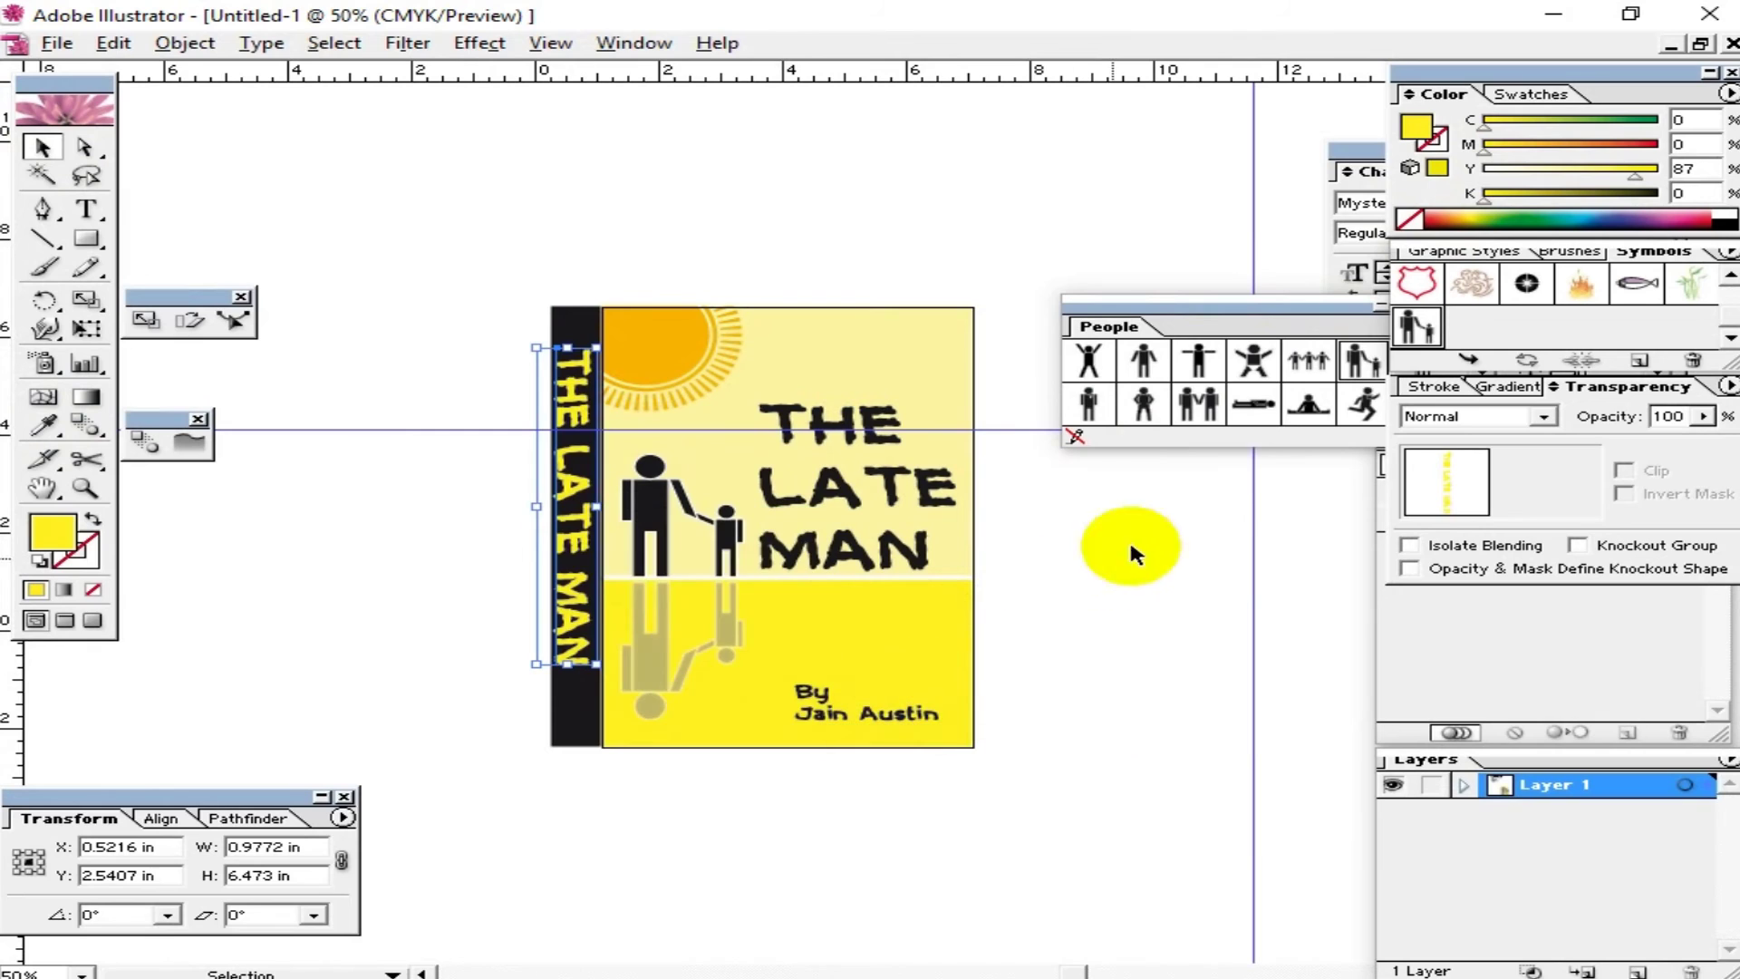
left_click(1164, 682)
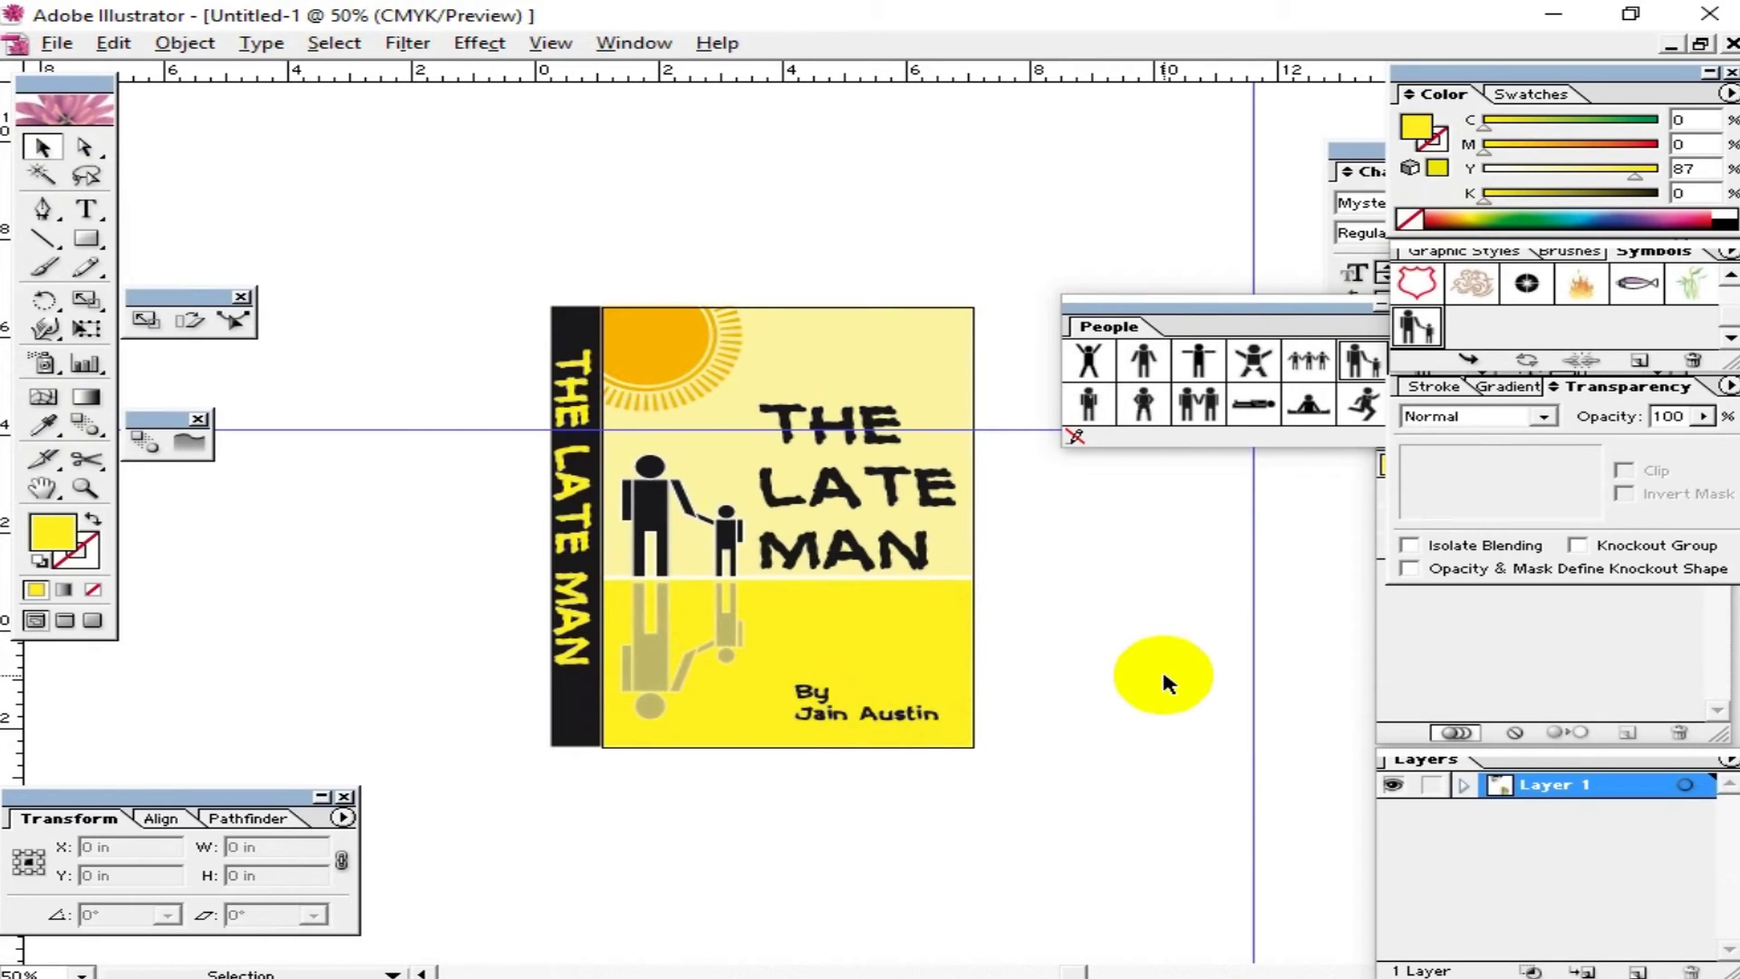
left_click(577, 525)
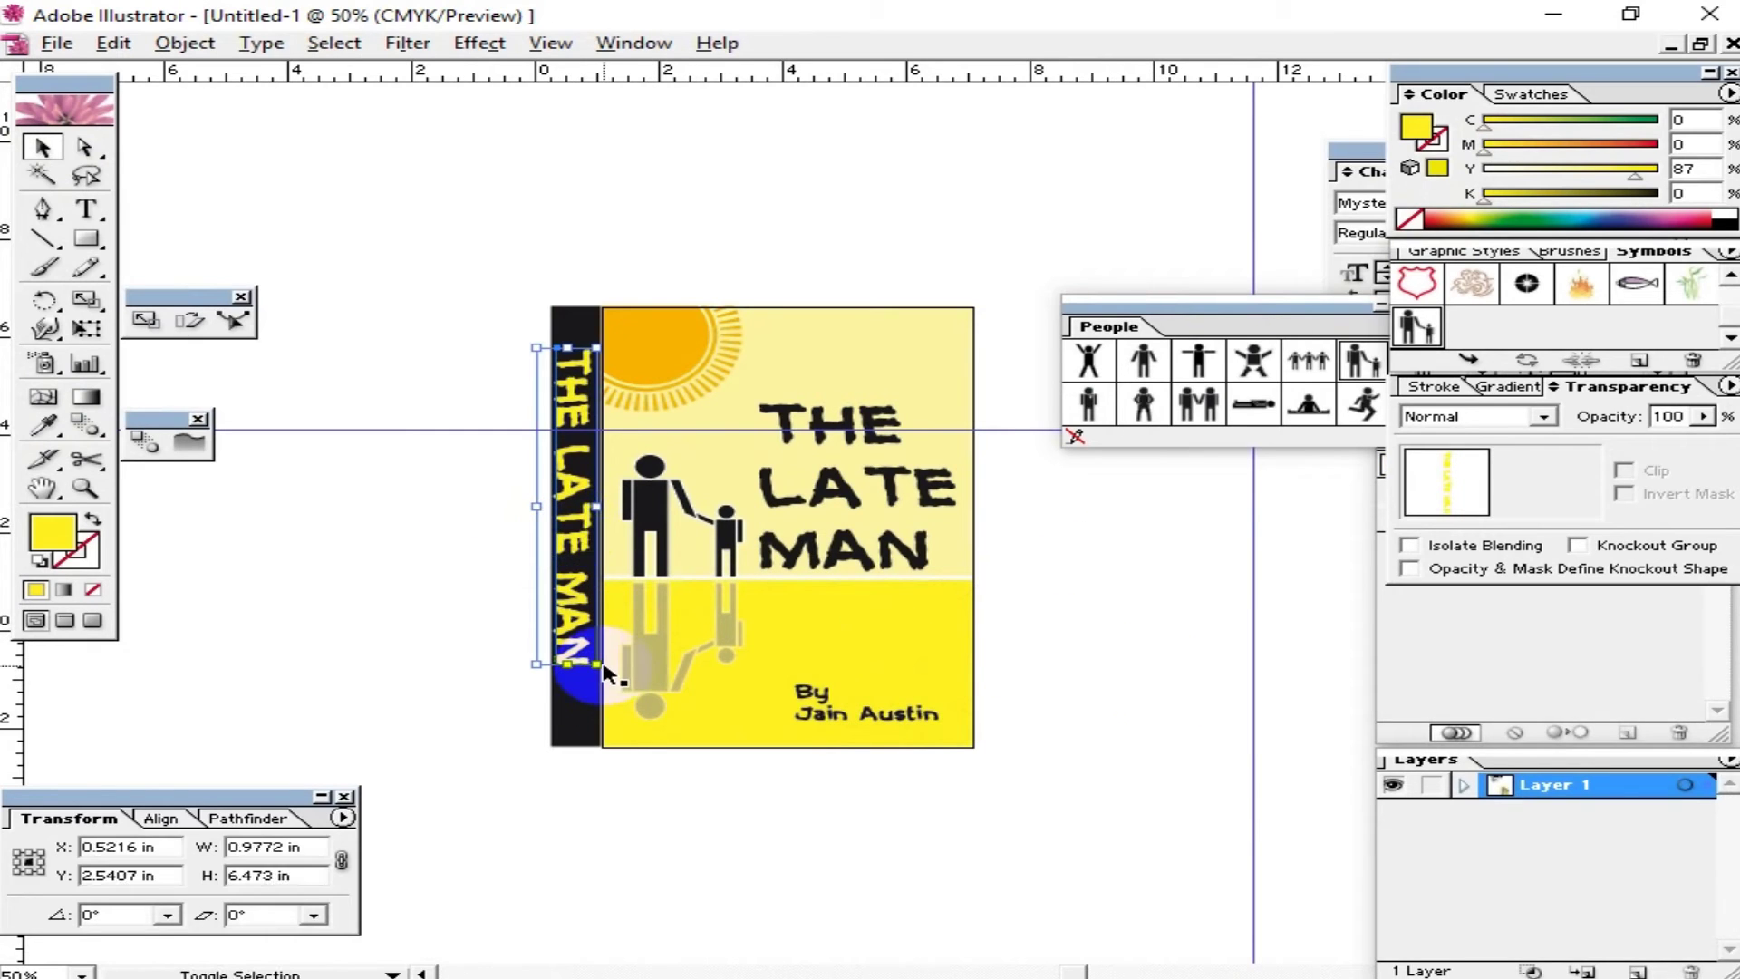
Step: Rotate the spine title to read bottom to top and nudge it into place along the spine
key("ctrl+z")
key("Right")
key("Right")
key("Right")
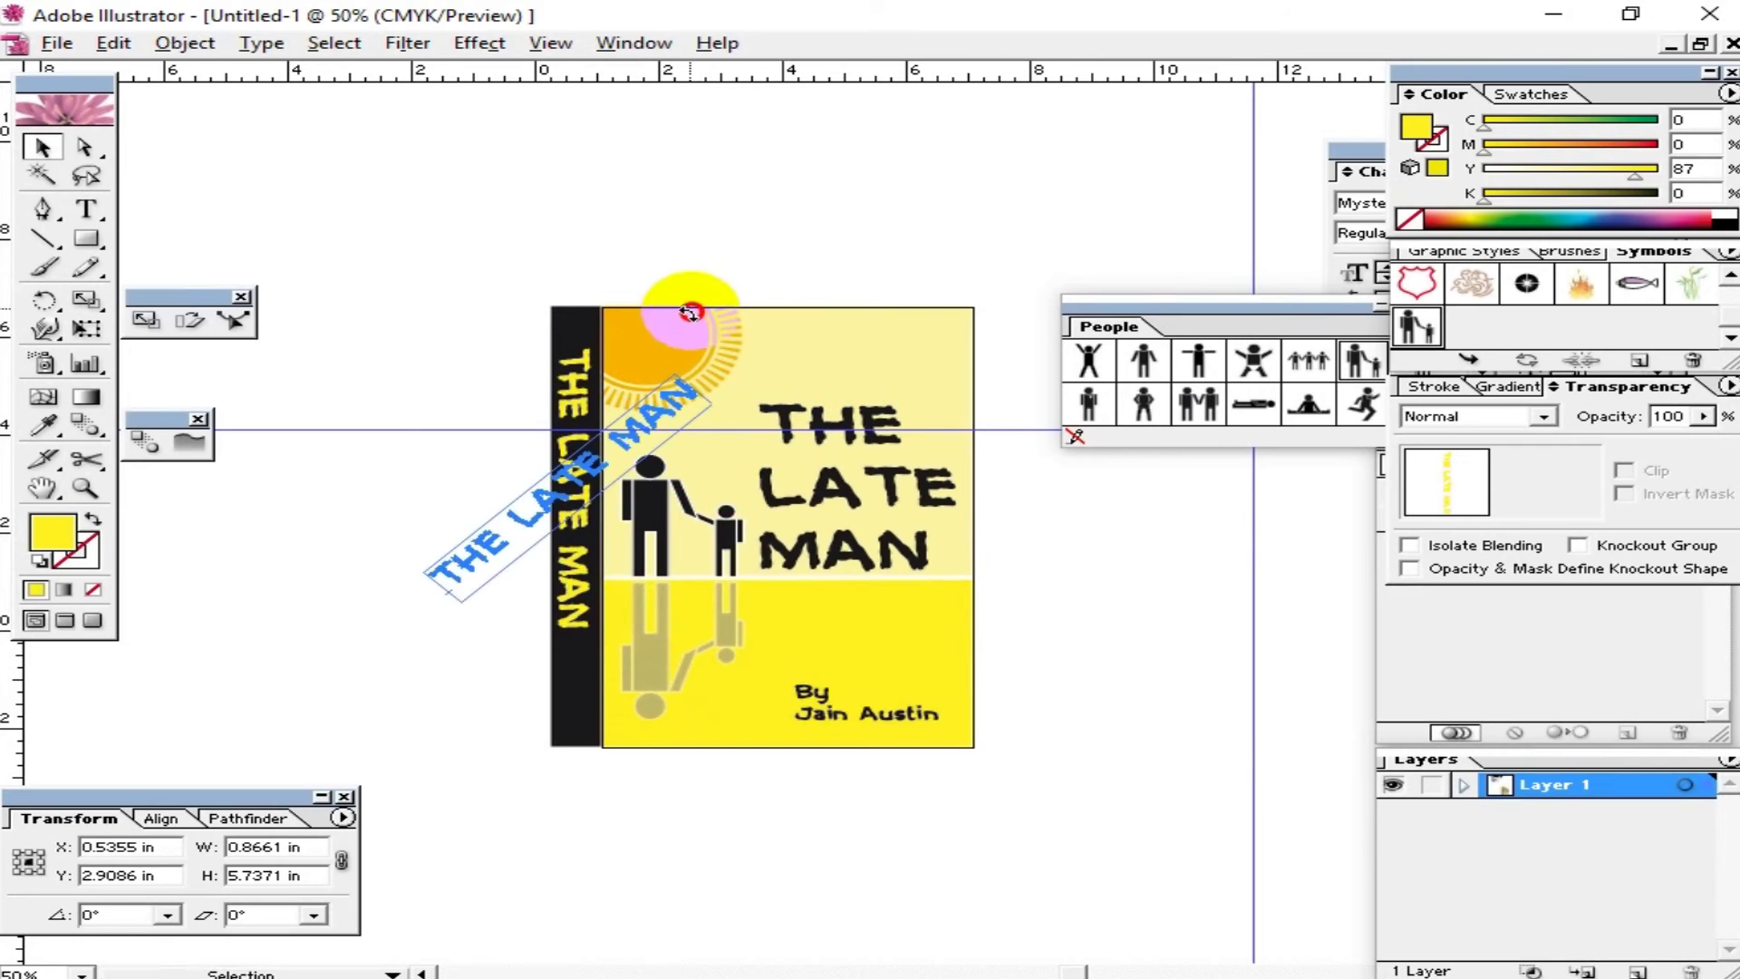
left_click_drag(609, 639, 571, 260)
key("Right")
key("Right")
key("Right")
key("Right")
key("shift+Down")
key("shift+Down")
key("shift+Down")
key("shift+Down")
key("shift+Down")
key("shift+Down")
key("shift+Down")
key("shift+Down")
key("shift+Up")
key("shift+Up")
key("shift+Down")
key("shift+Down")
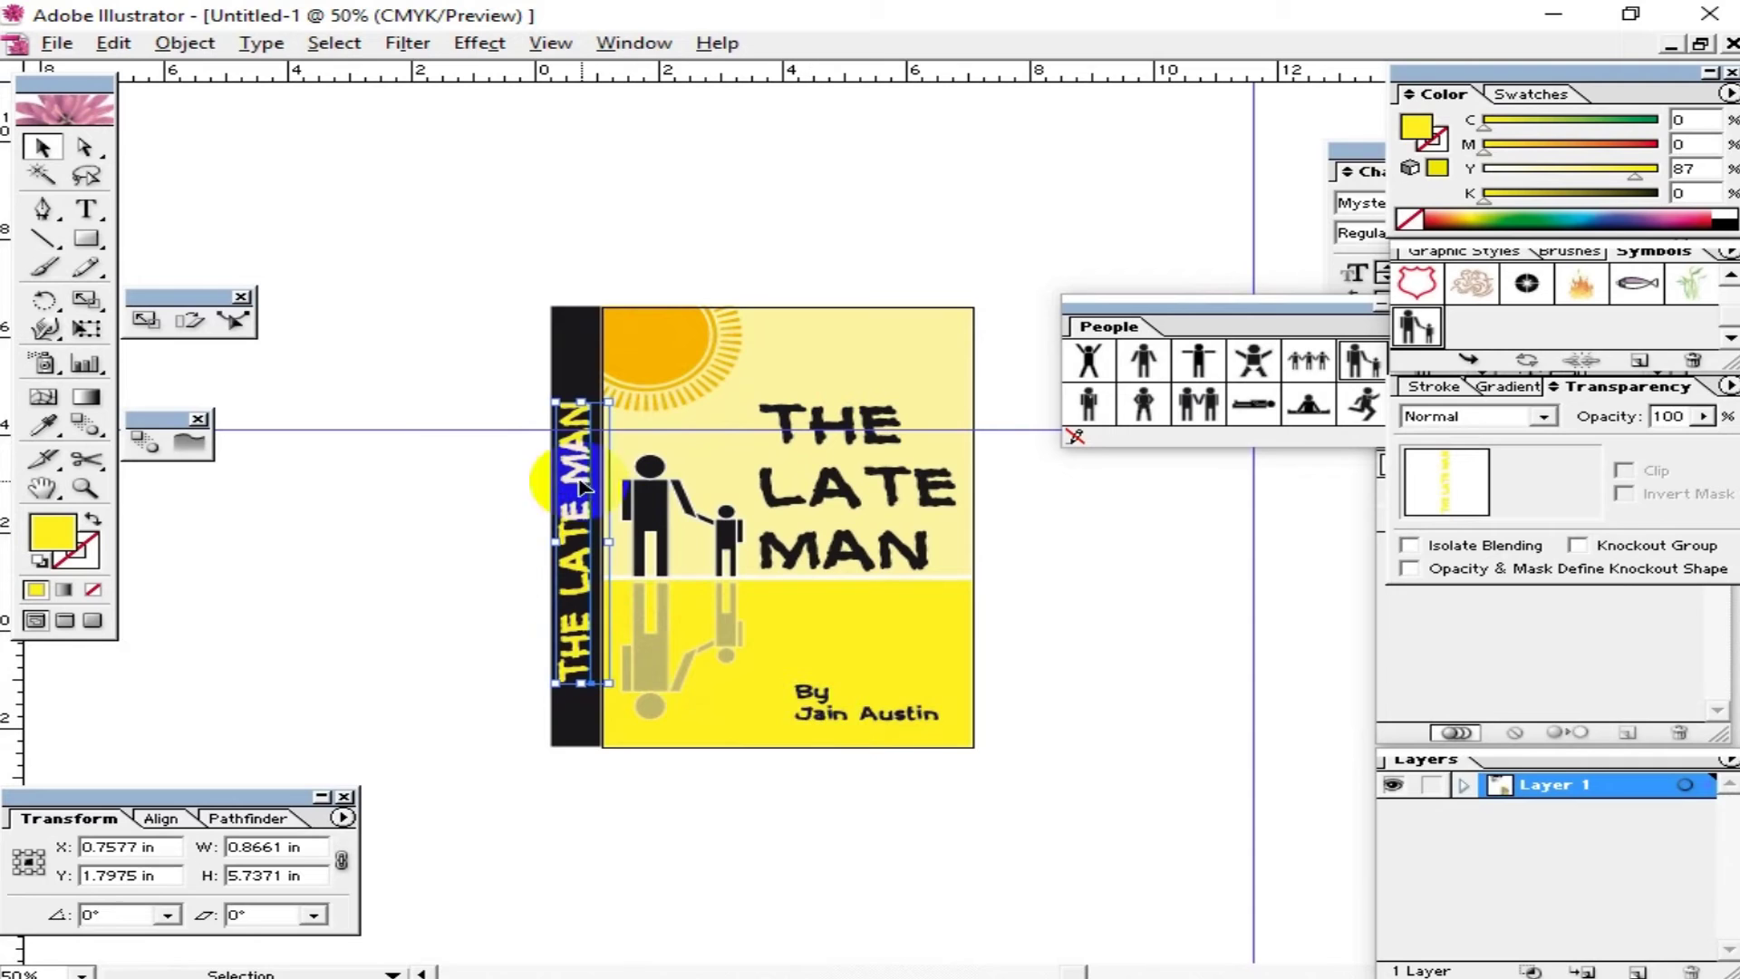
Step: Shrink the spine title to 0.711 by 4.7093 in so it fits within the spine
double_click(560, 421)
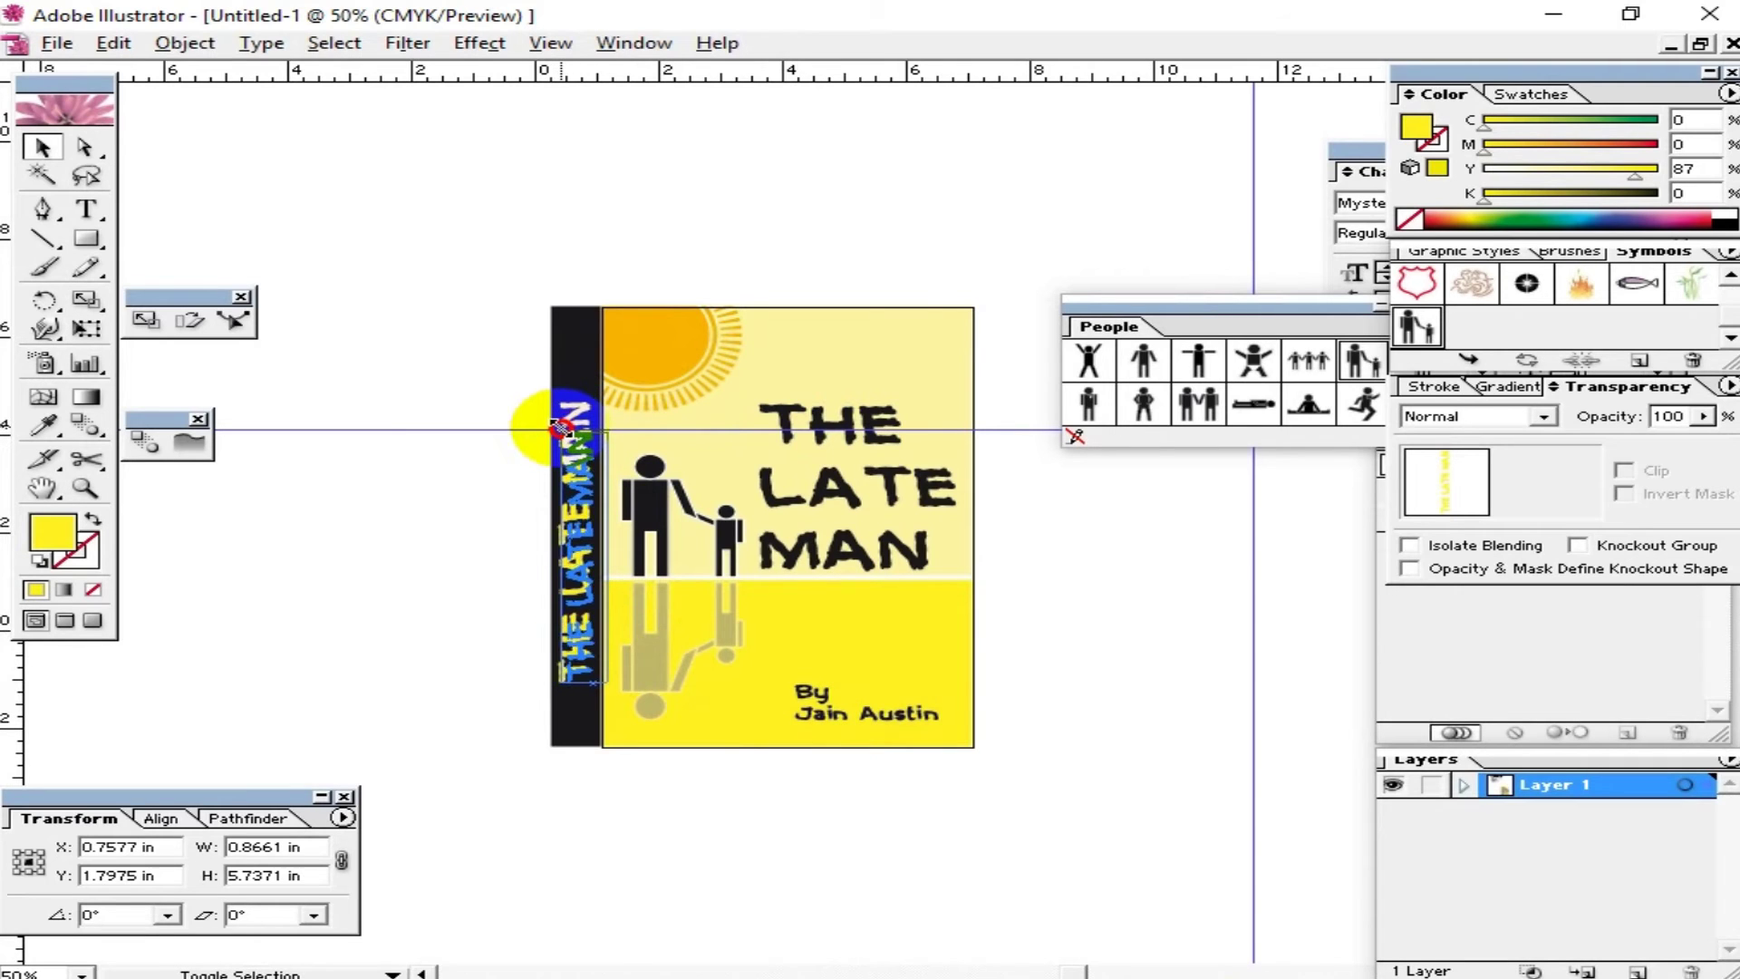
left_click(505, 583)
left_click(562, 437)
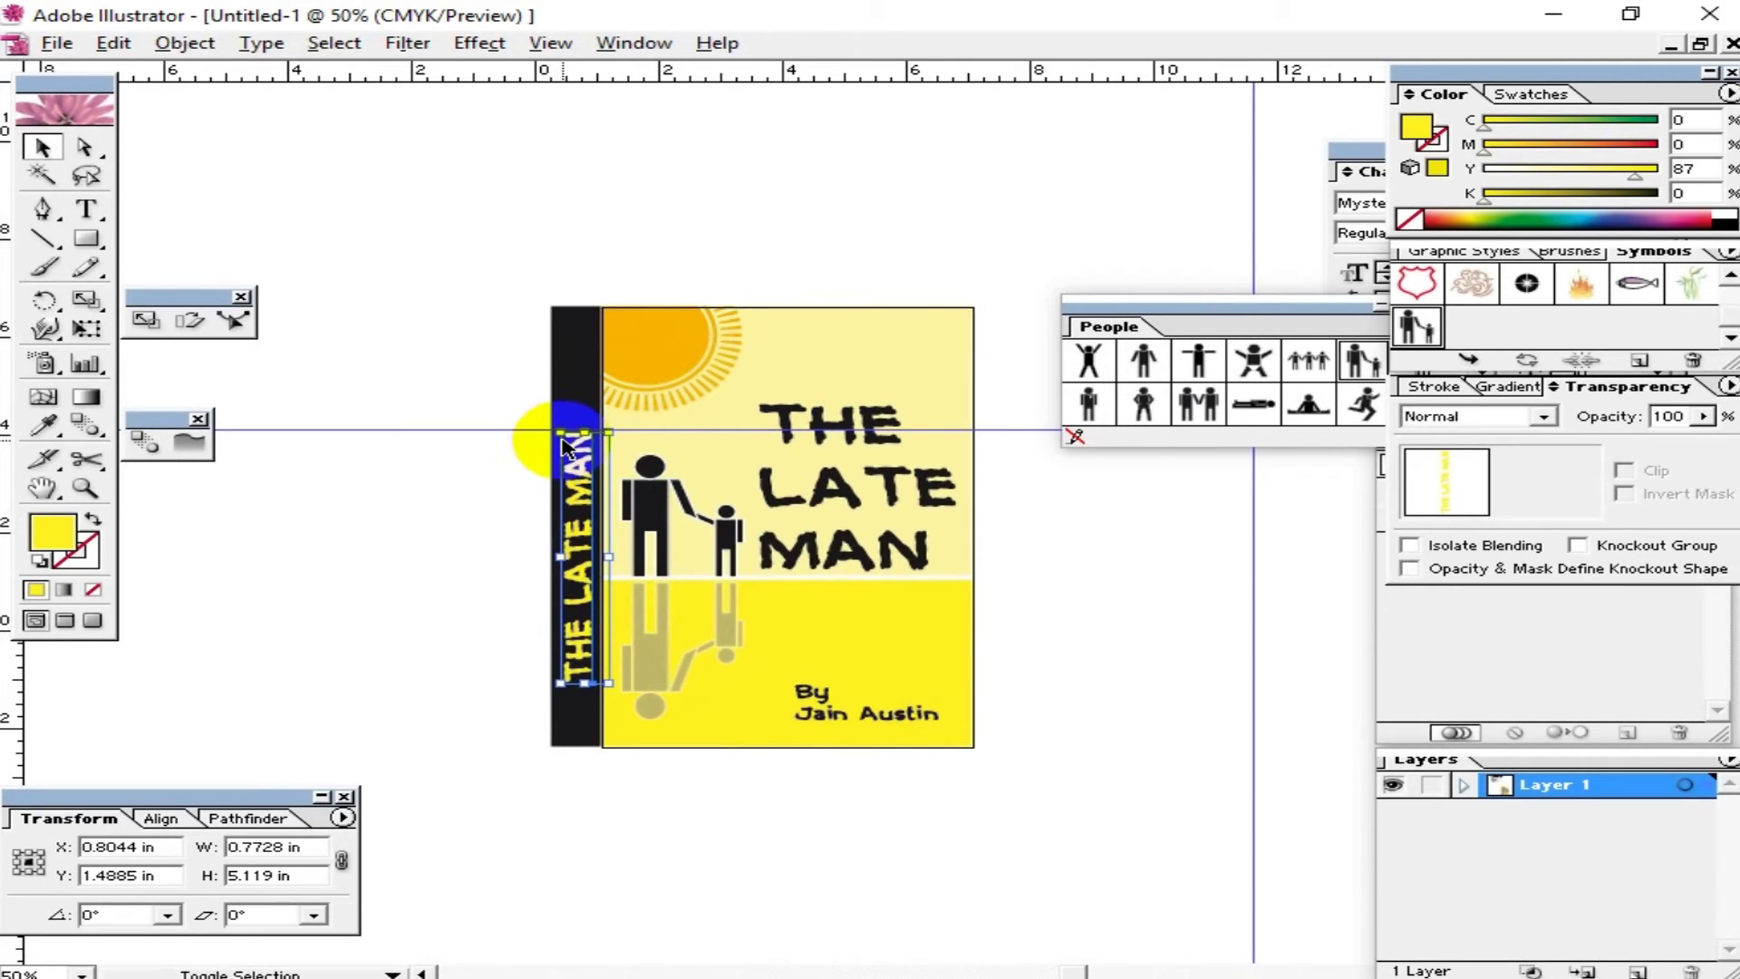
left_click_drag(560, 426, 562, 446)
key("Left")
key("Left")
key("Left")
key("Left")
key("Left")
key("Left")
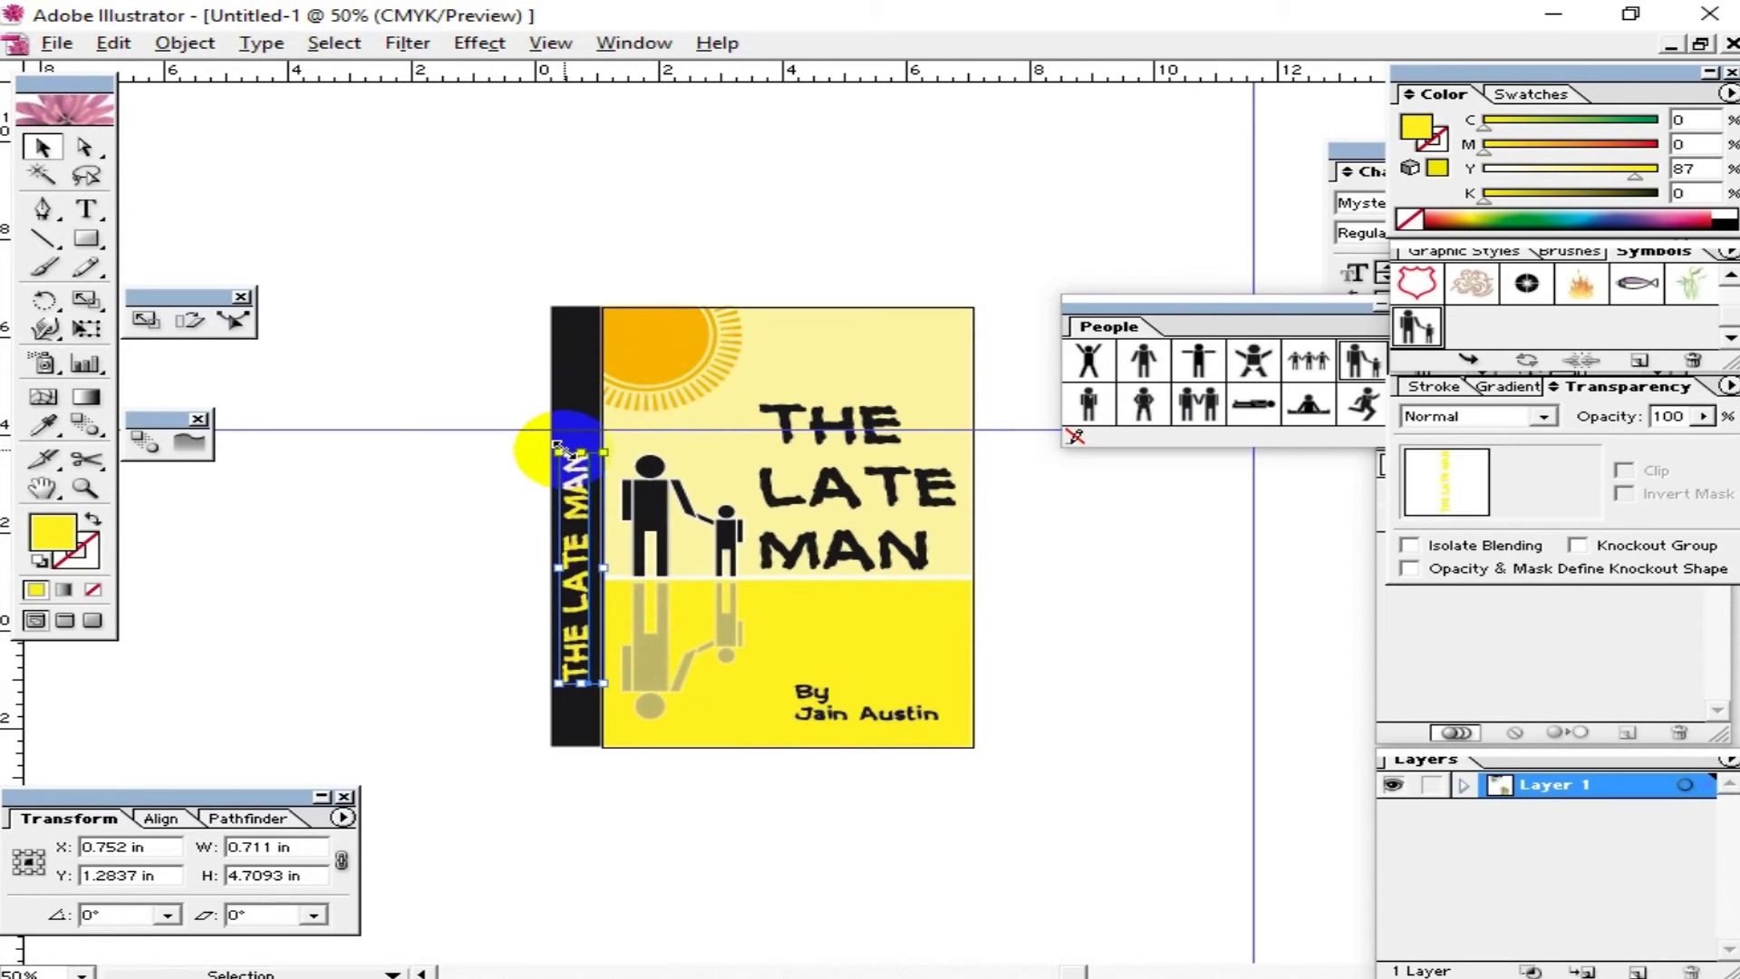
key("Right")
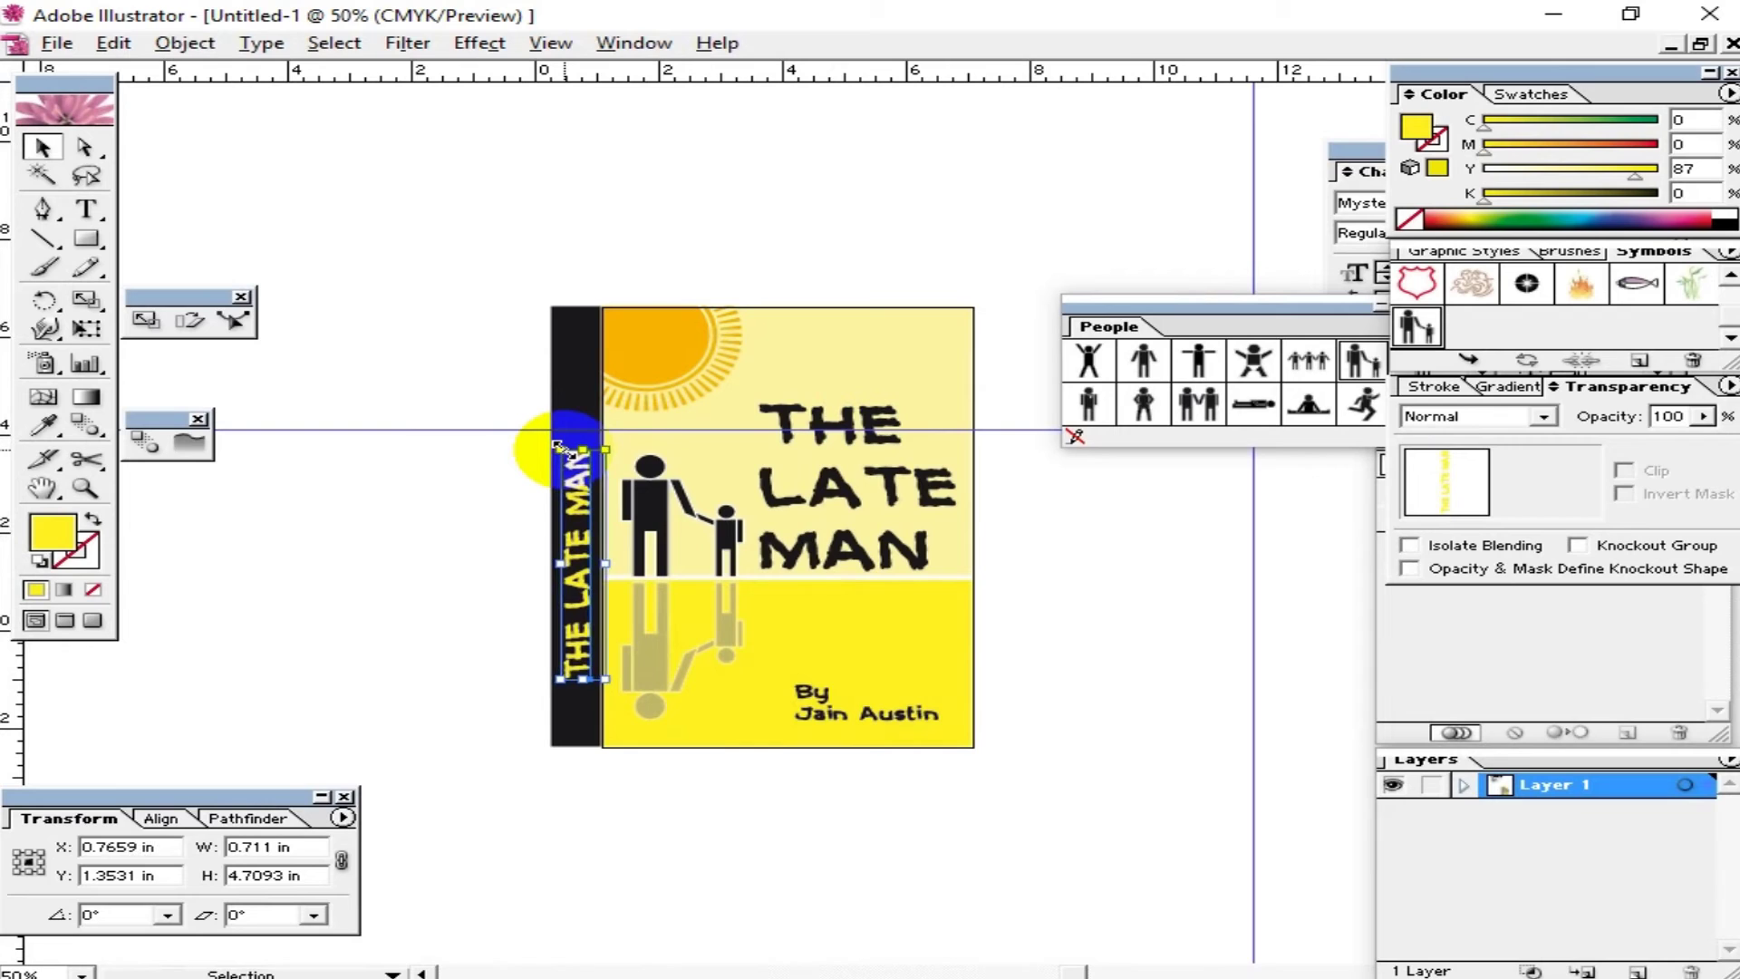
left_click(986, 777)
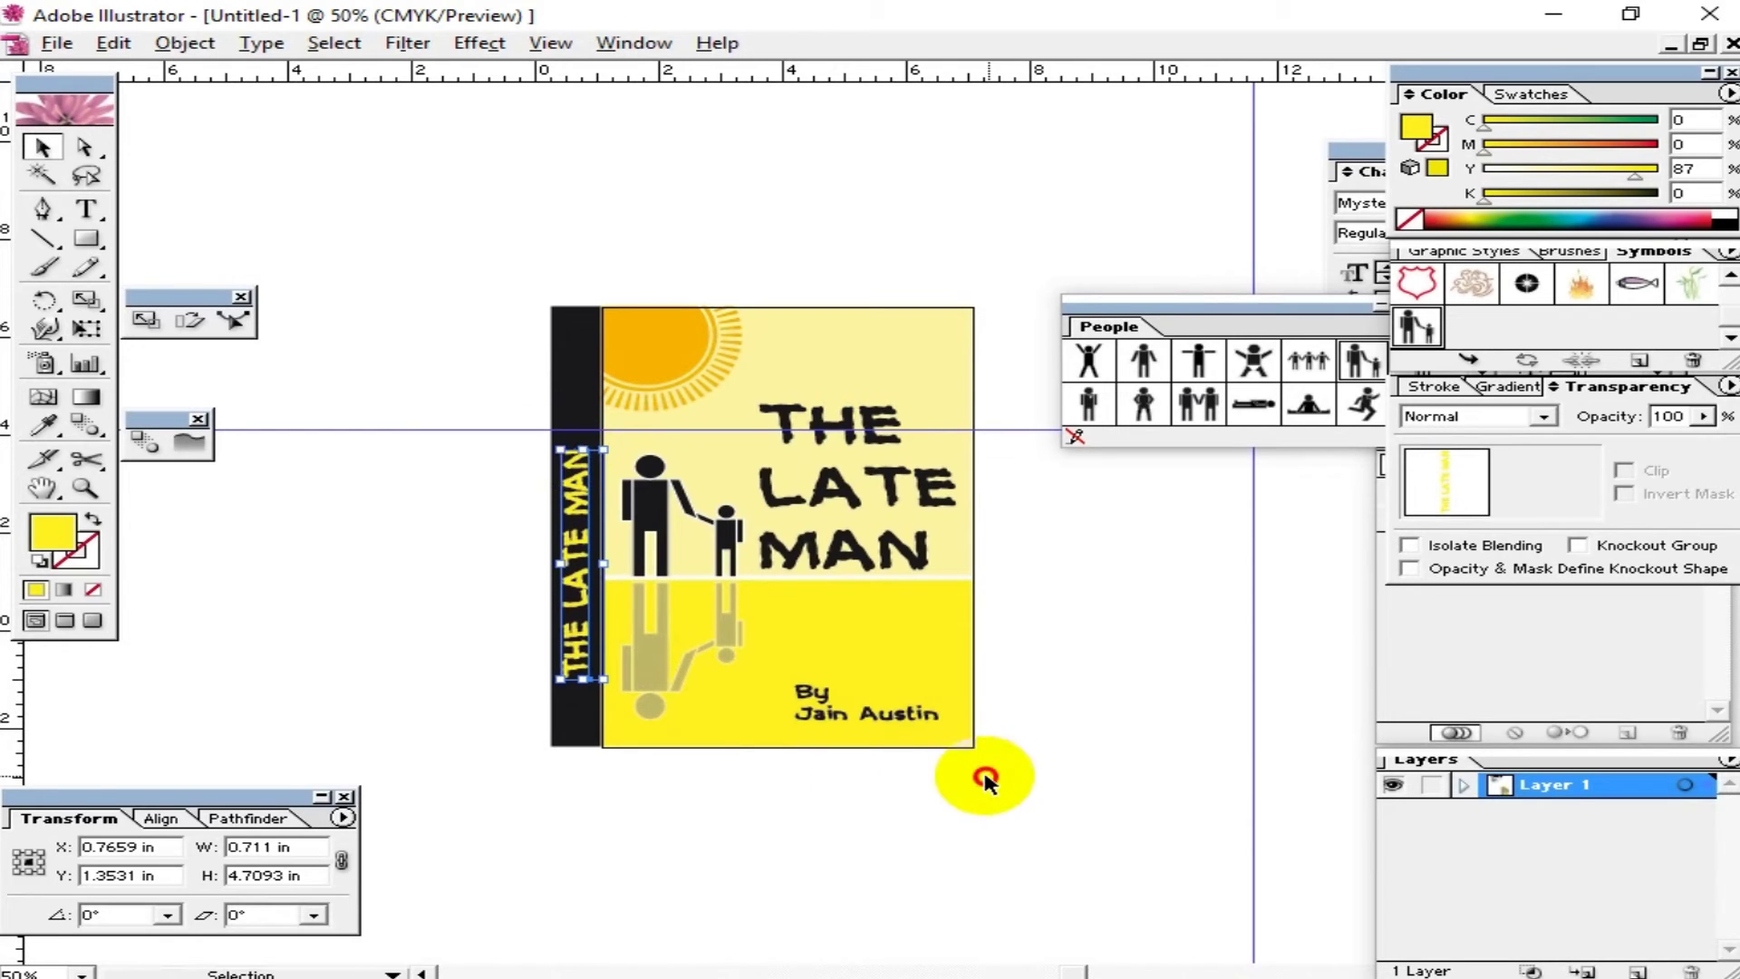
Step: Copy the By Jain Austin byline above the cover and join it onto one line
left_click(874, 722)
left_click_drag(883, 723, 704, 191)
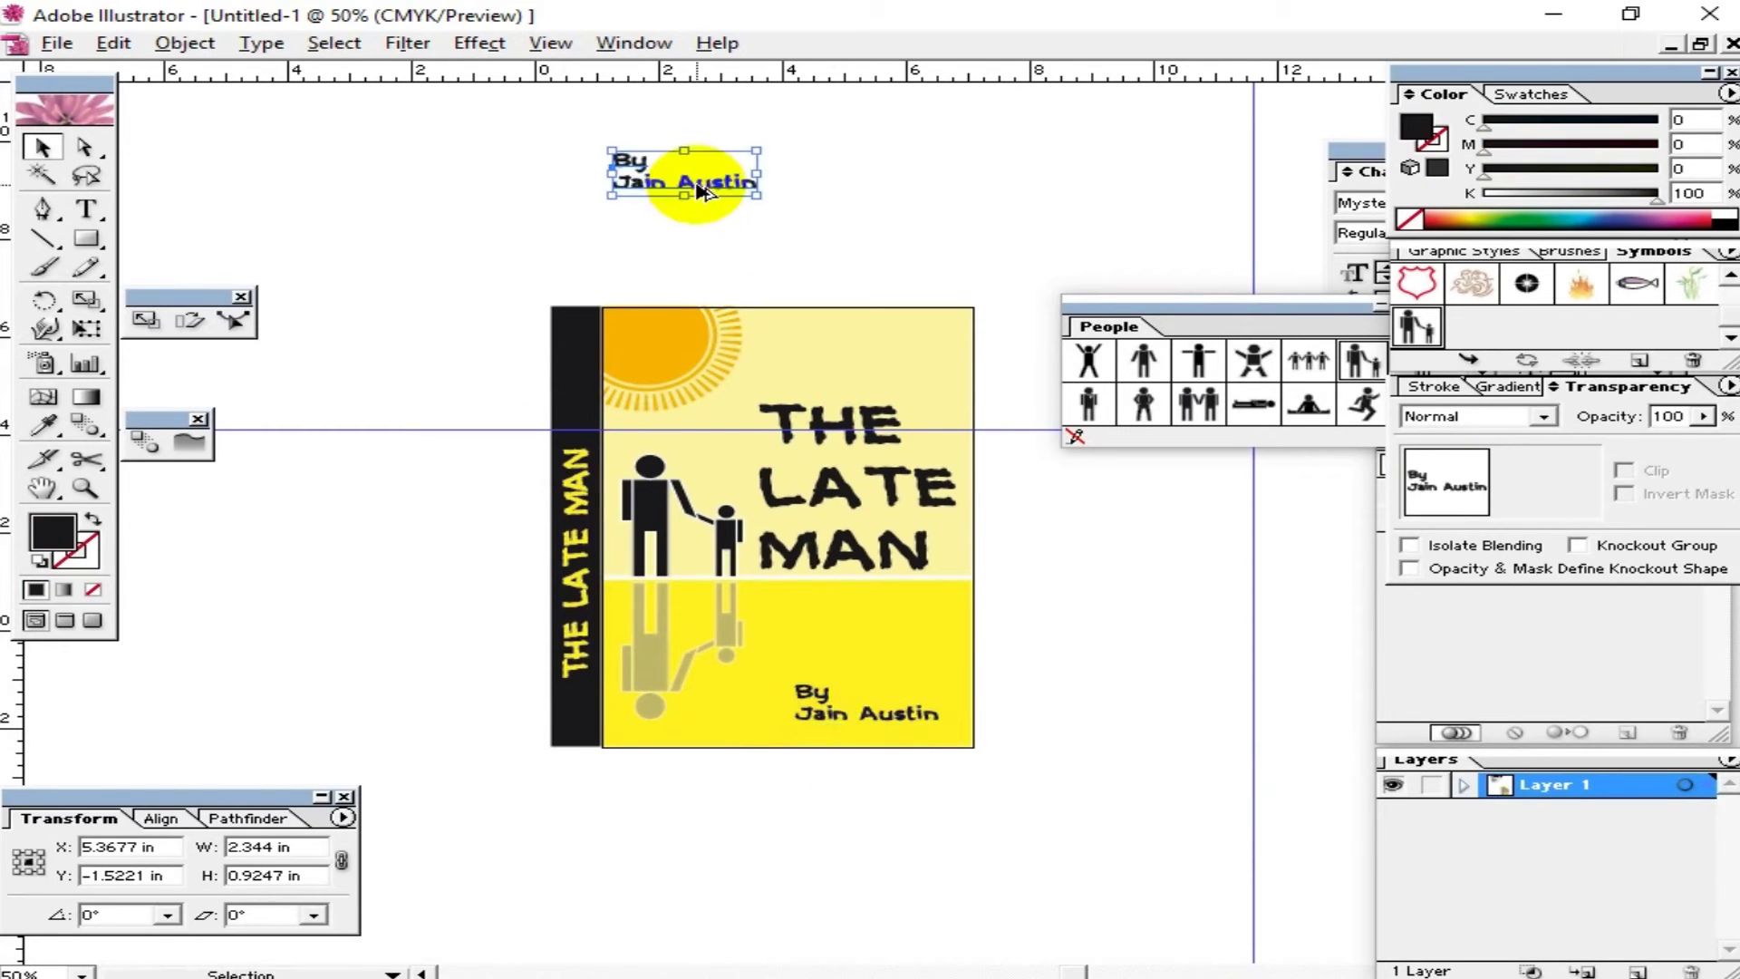
key("t")
left_click(651, 163)
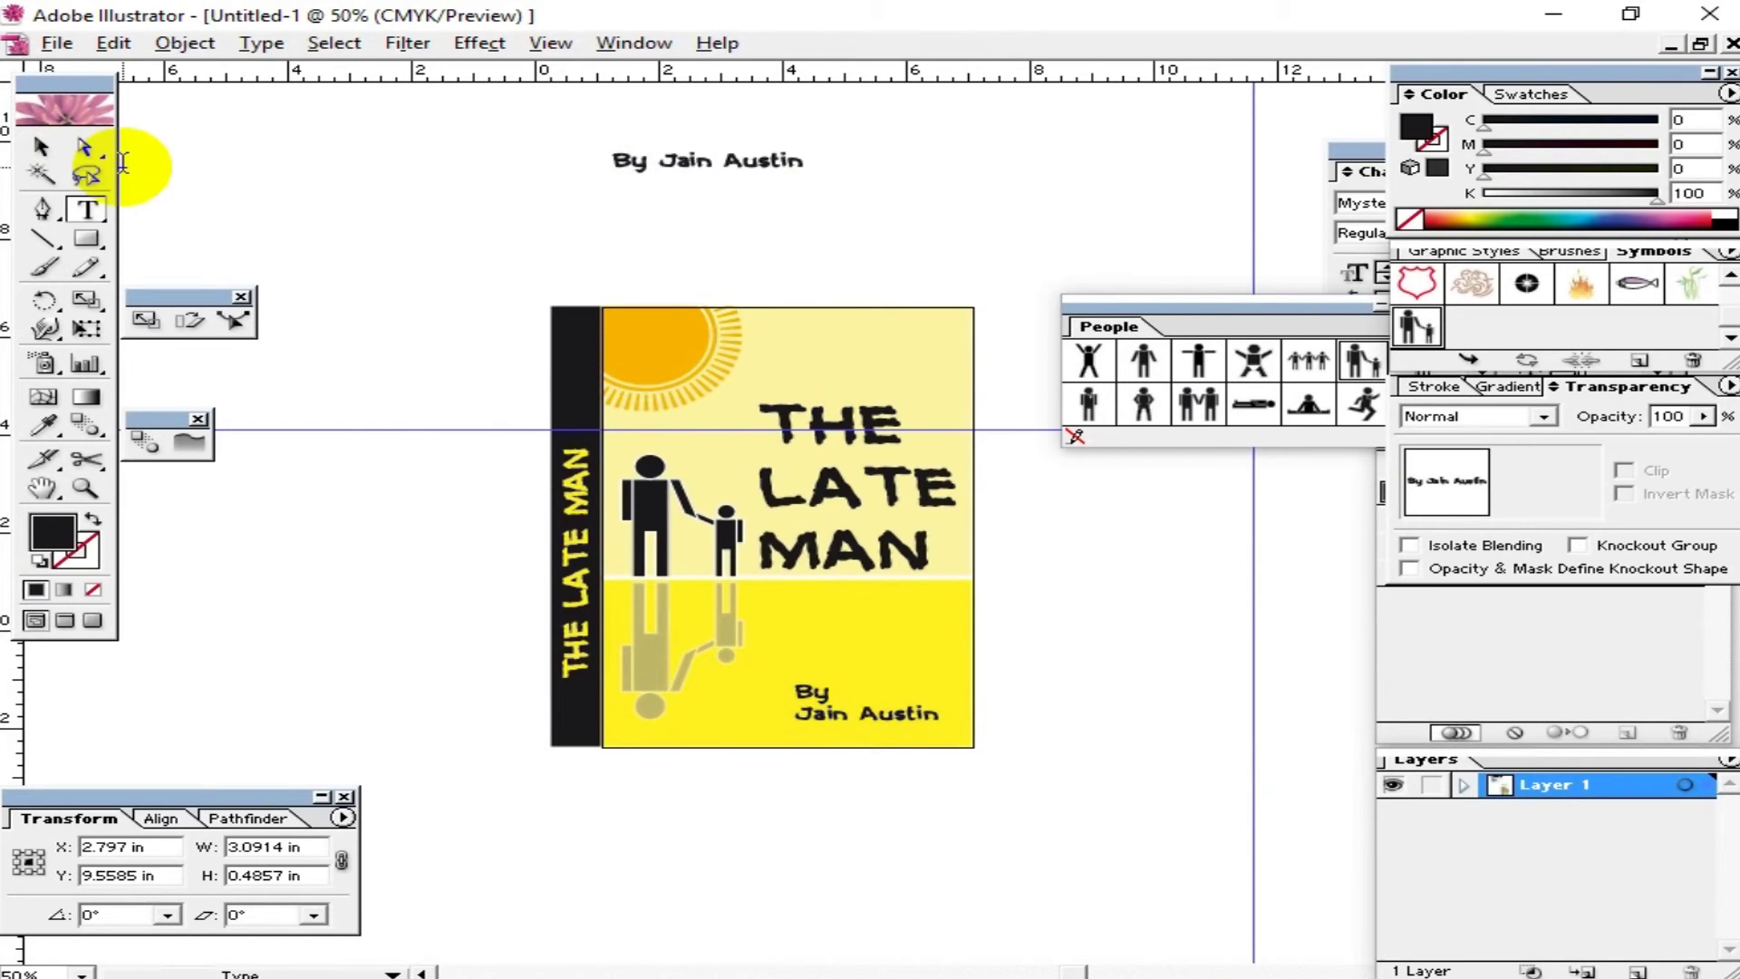
left_click(42, 146)
left_click(738, 160)
Step: Rotate the byline copy vertical, move it onto the spine, fill it white, and bring it to front
mouse_move(815, 143)
left_mouse_down()
mouse_move(757, 95)
mouse_move(670, 91)
left_mouse_up()
left_click_drag(704, 437, 574, 626)
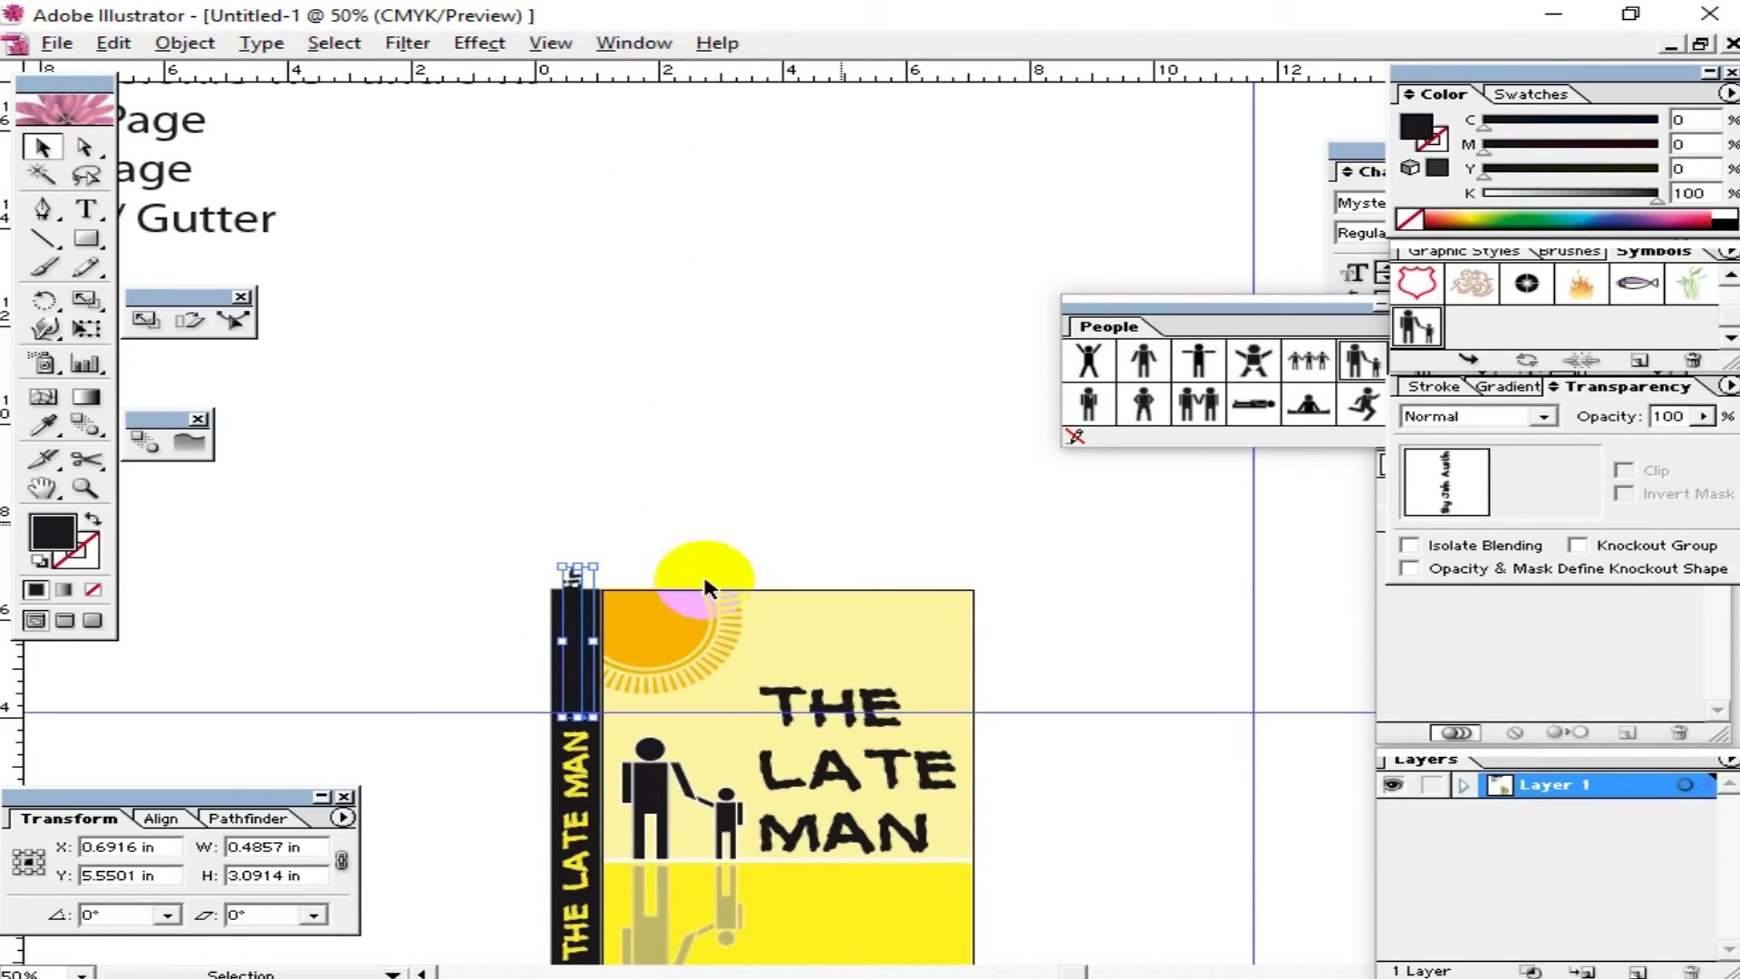
left_click(1726, 214)
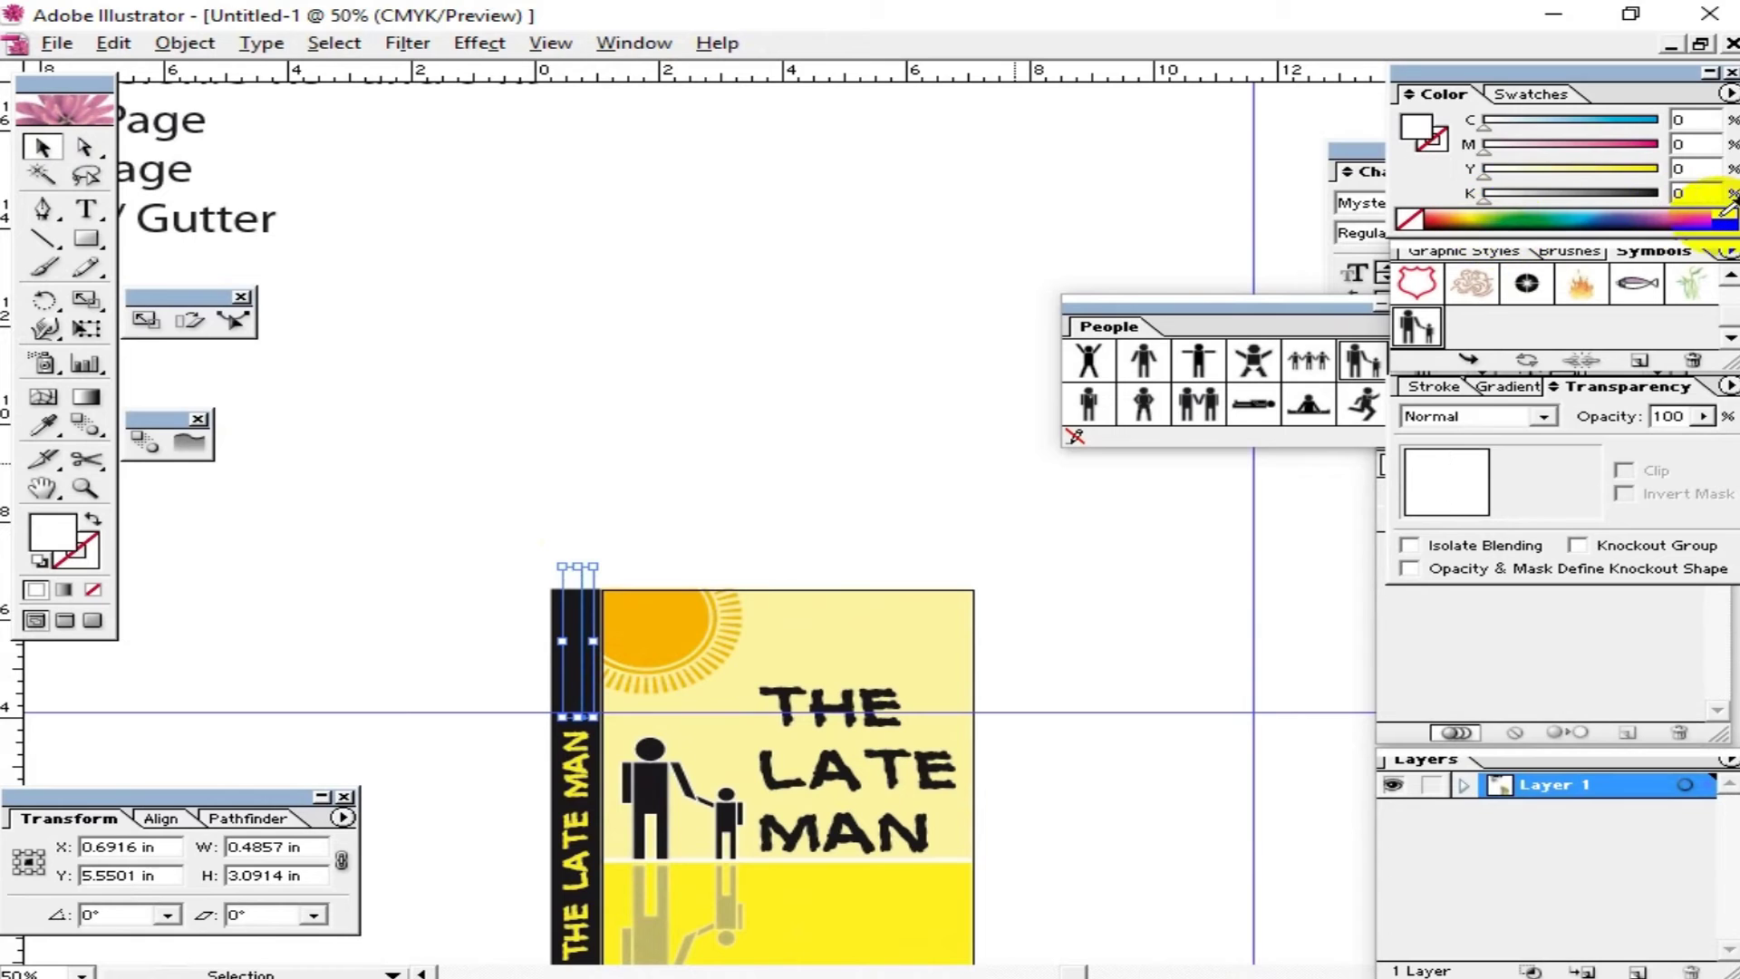
right_click(573, 589)
mouse_move(682, 851)
left_click(852, 845)
Step: Select both spine texts together and nudge them down the spine
left_click_drag(982, 614, 952, 419)
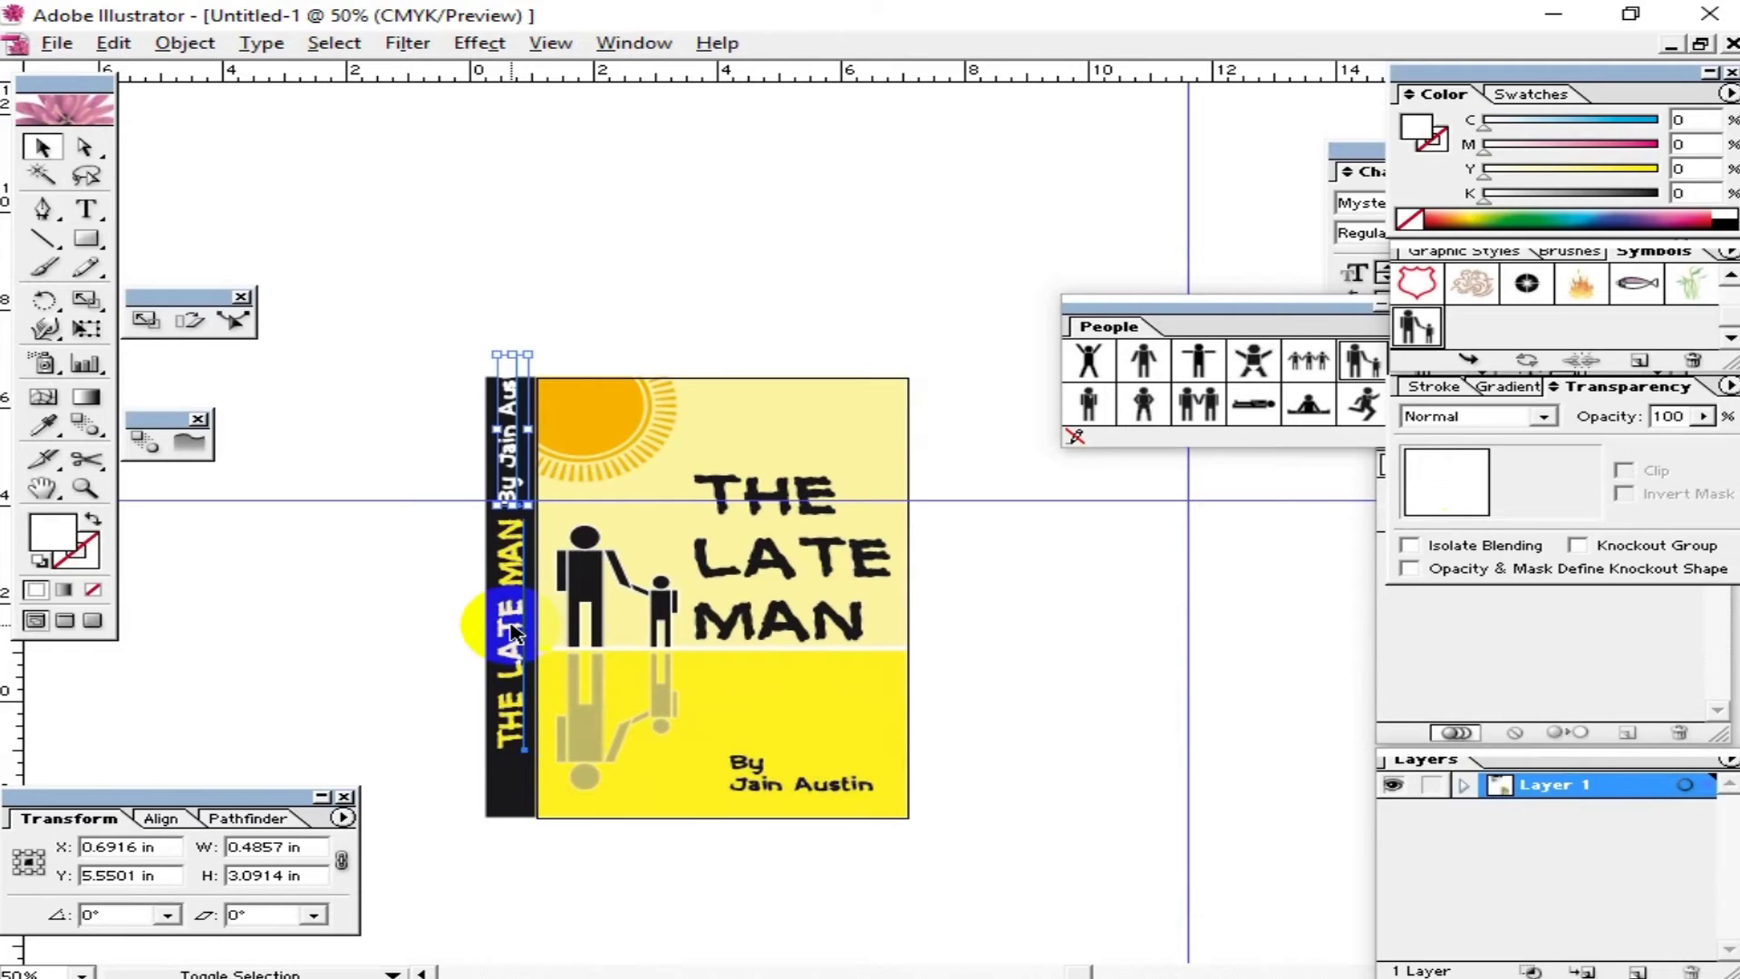
left_click(498, 364, "shift")
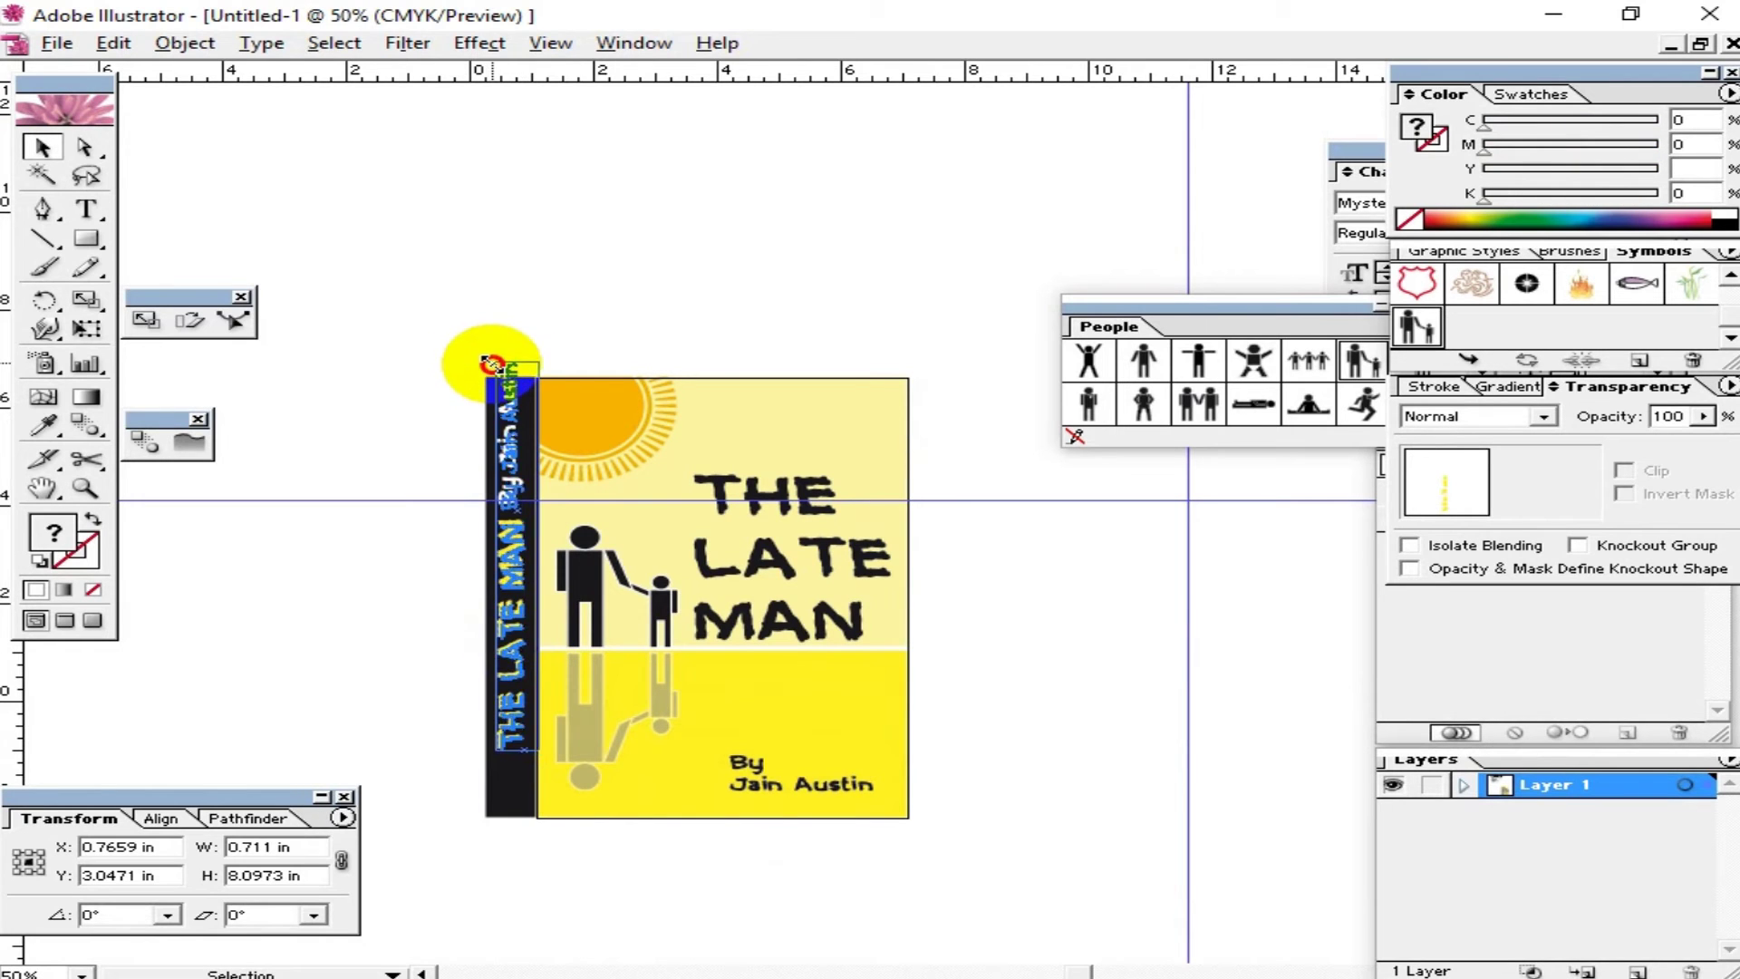
key("Down")
key("Down")
key("shift+Down")
key("Down")
key("Down")
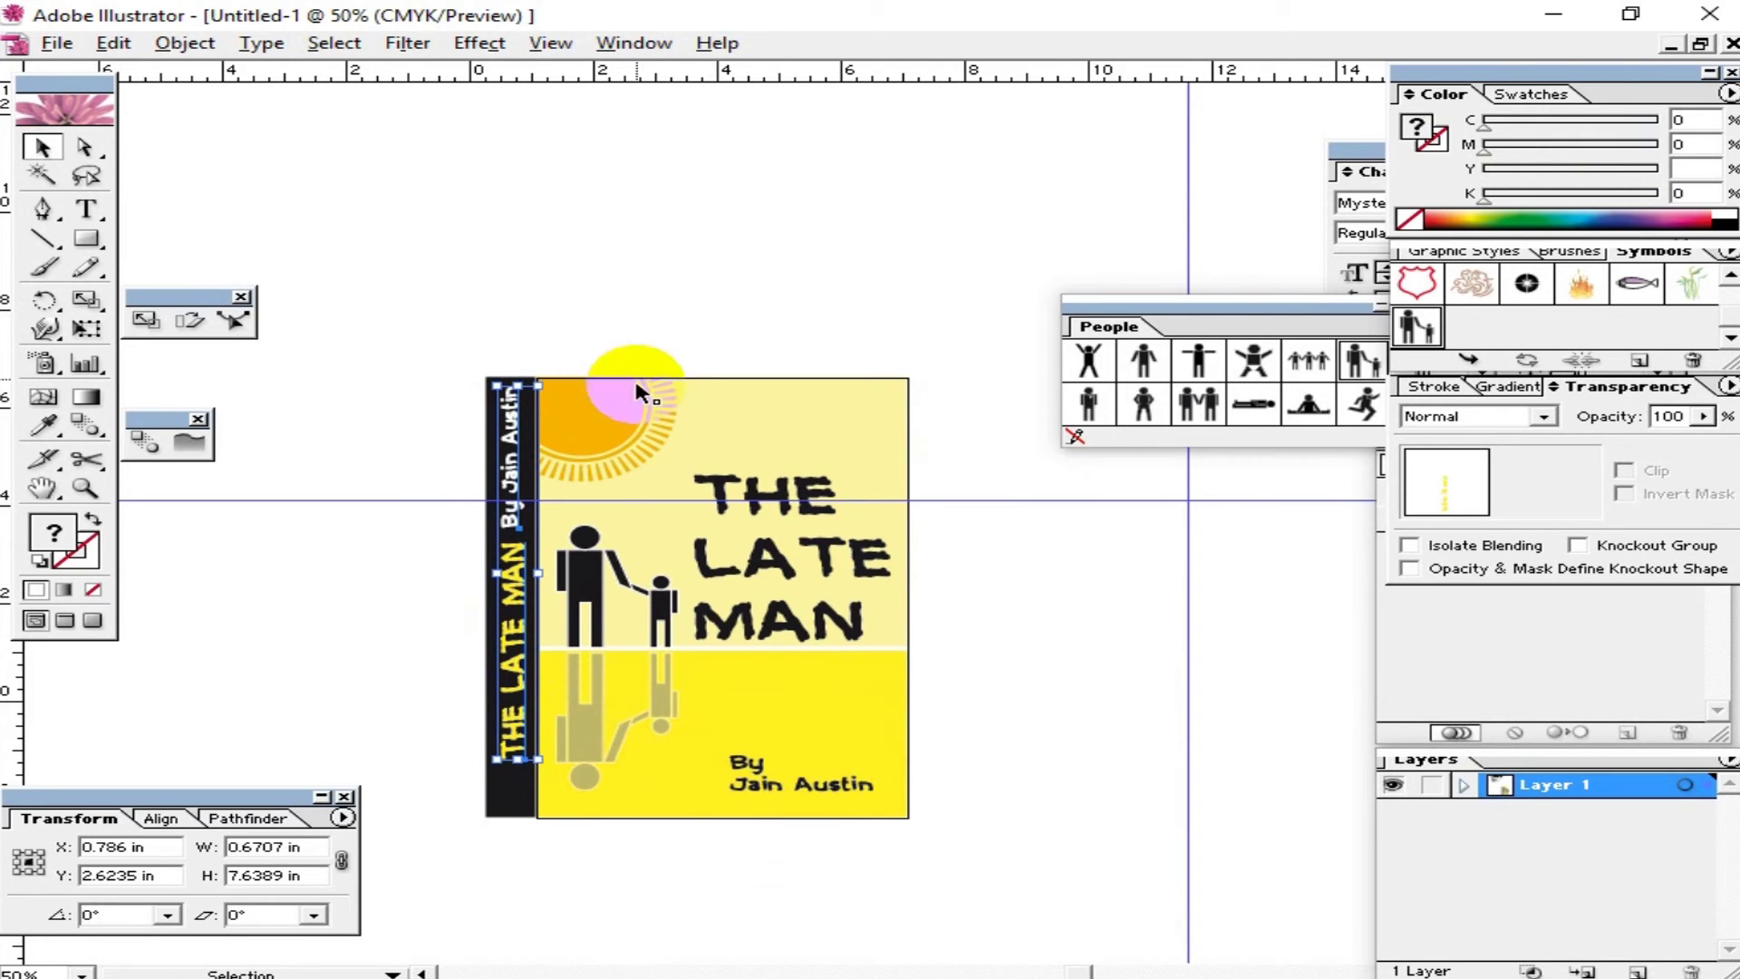
left_click(715, 241)
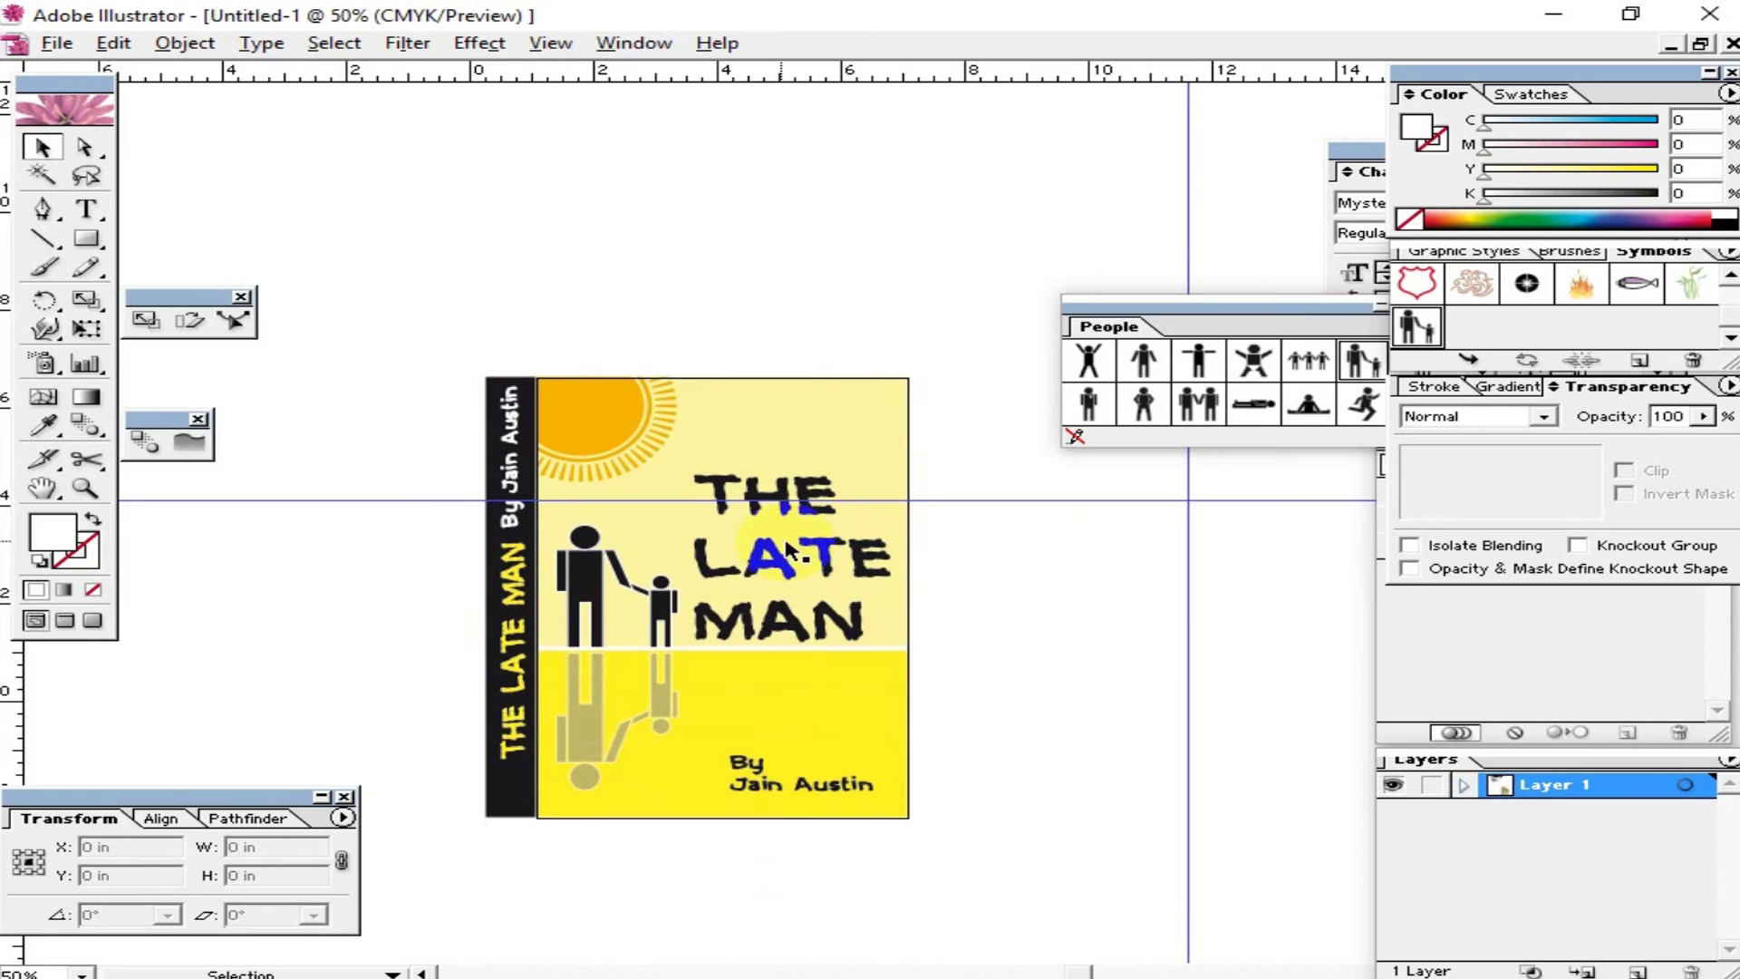
left_click(510, 464)
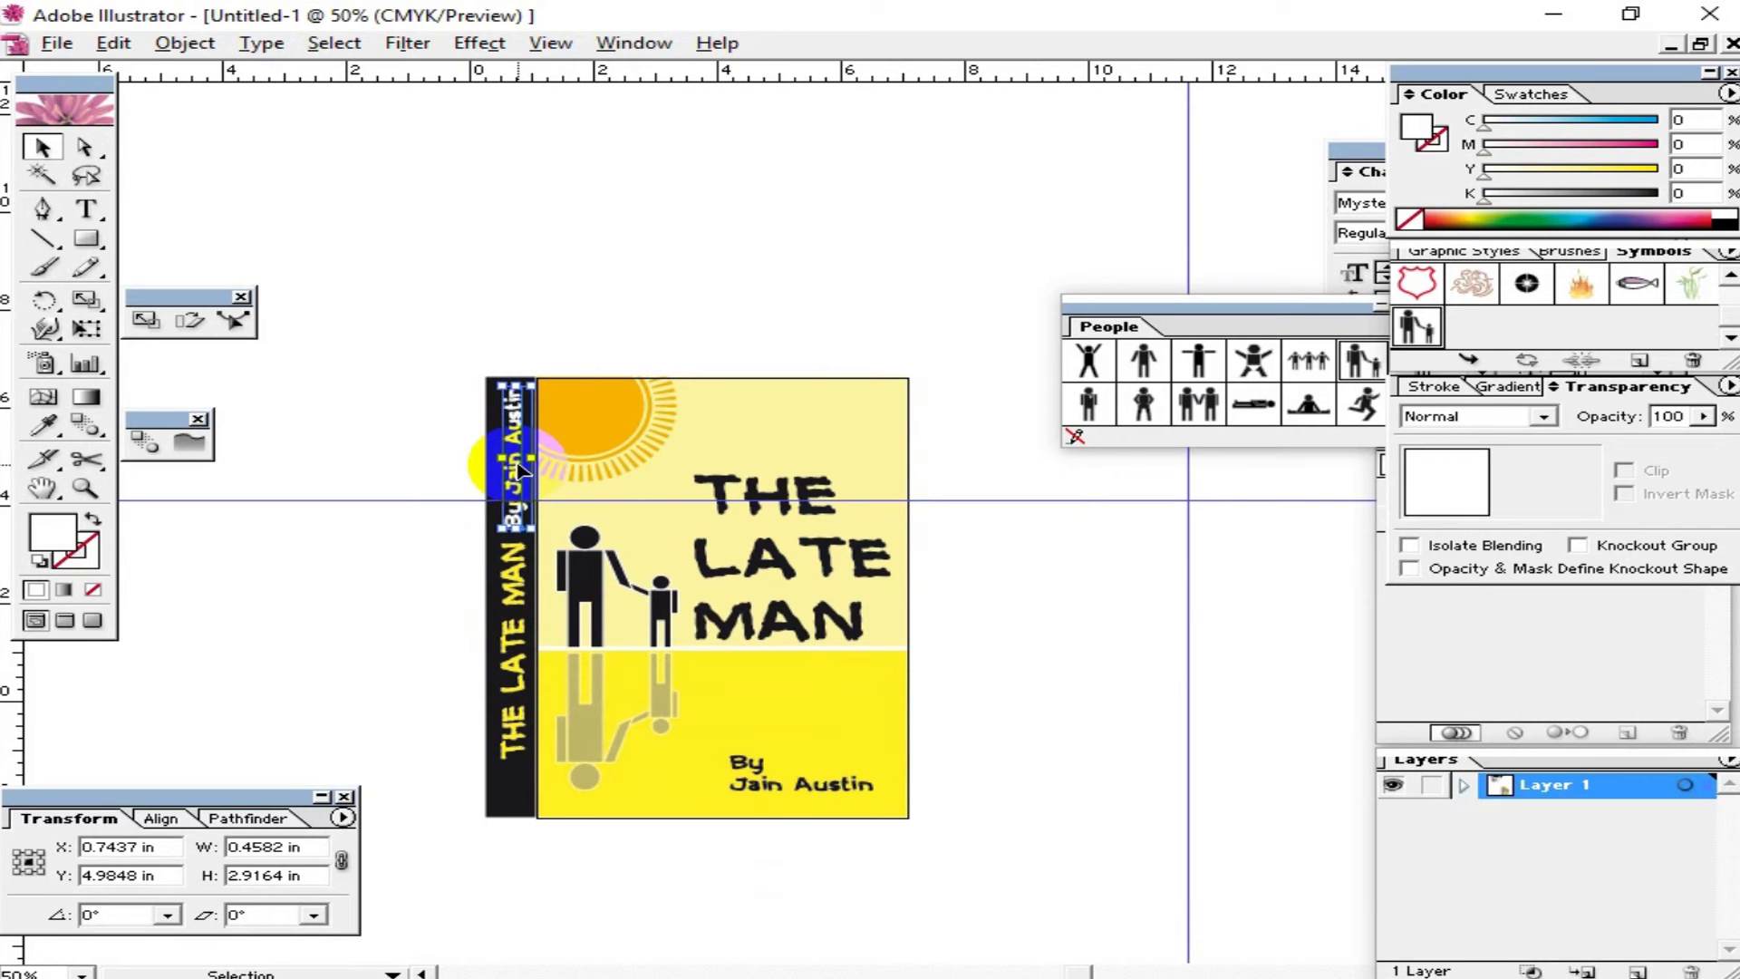
left_click(368, 613)
Step: Zoom in to inspect the spine lettering, then show the empty space left of the cover
left_click_drag(850, 623, 825, 493)
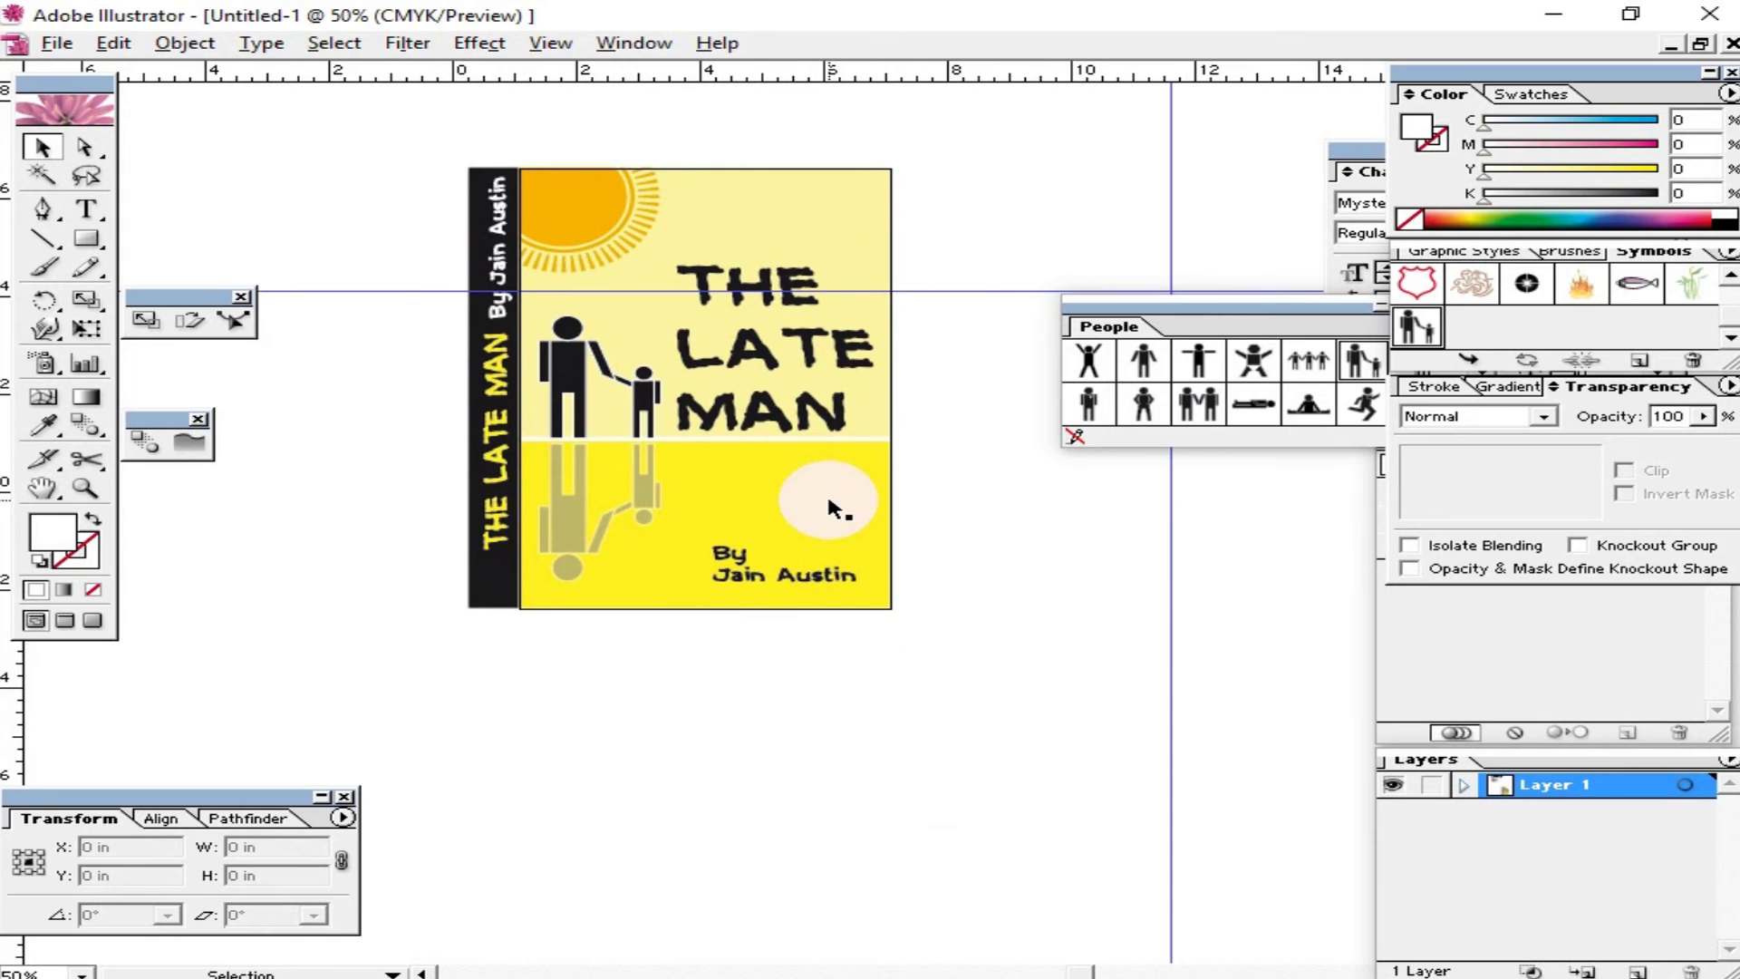
left_click(829, 500, "ctrl")
scroll(563, 505, "left", 10)
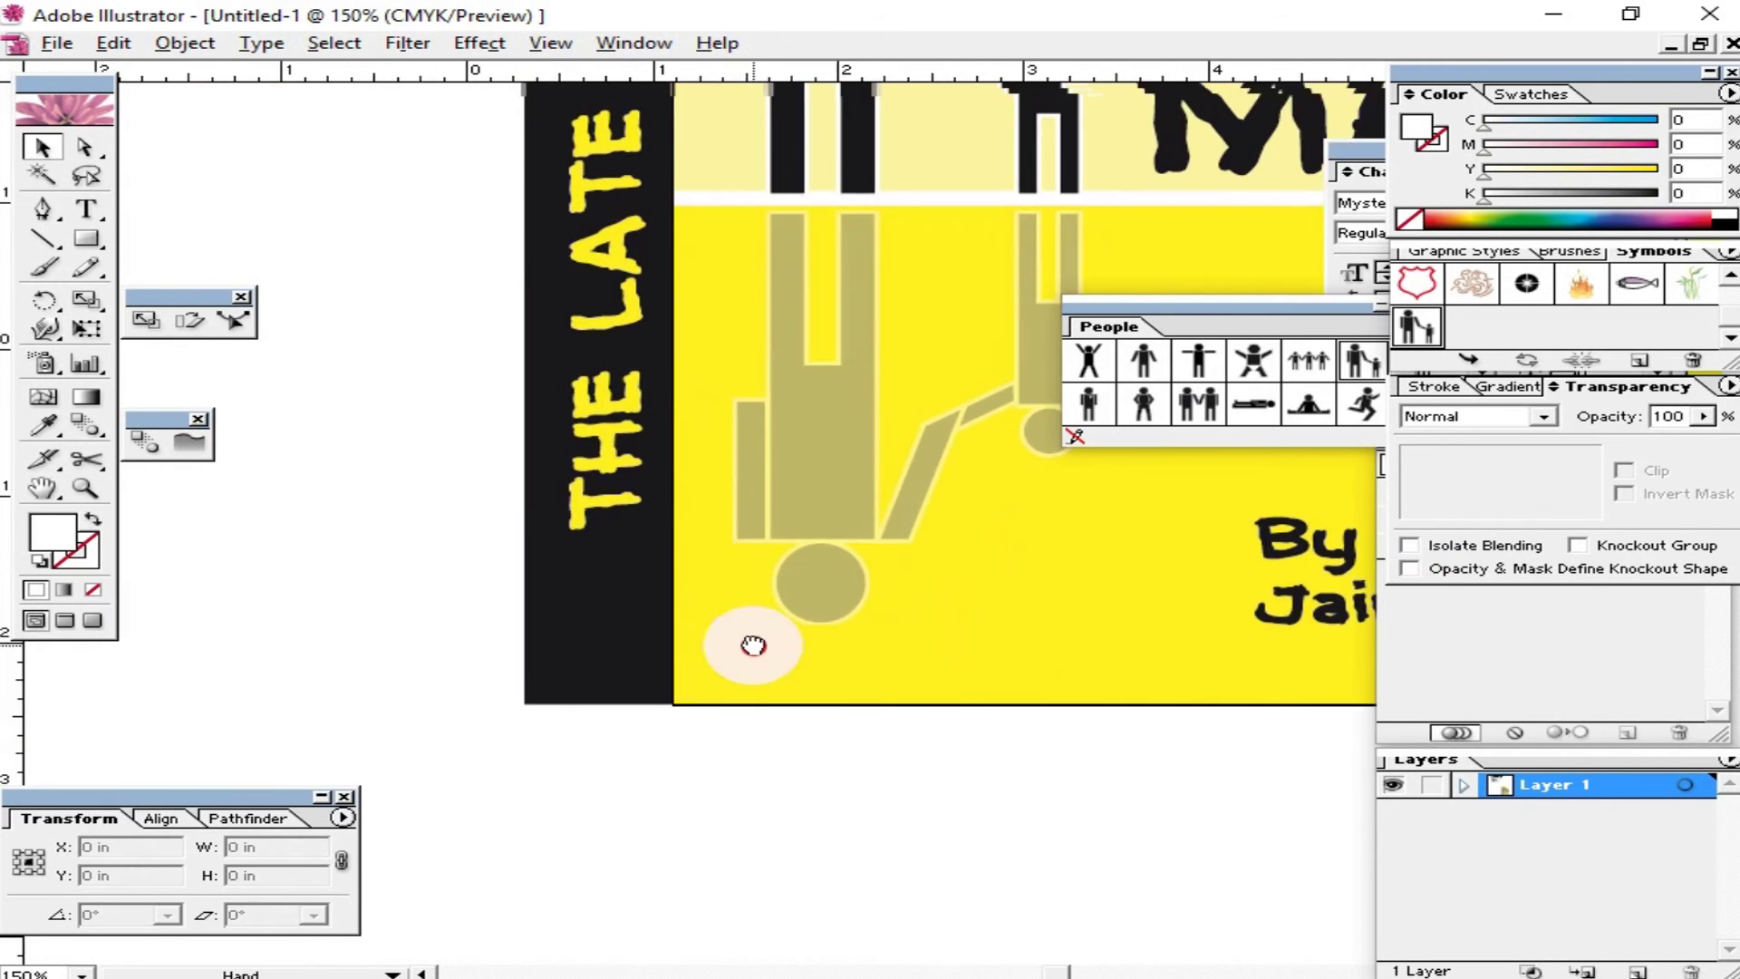
scroll(652, 719, "up", 3)
scroll(700, 509, "up", 5)
scroll(700, 509, "left", 2)
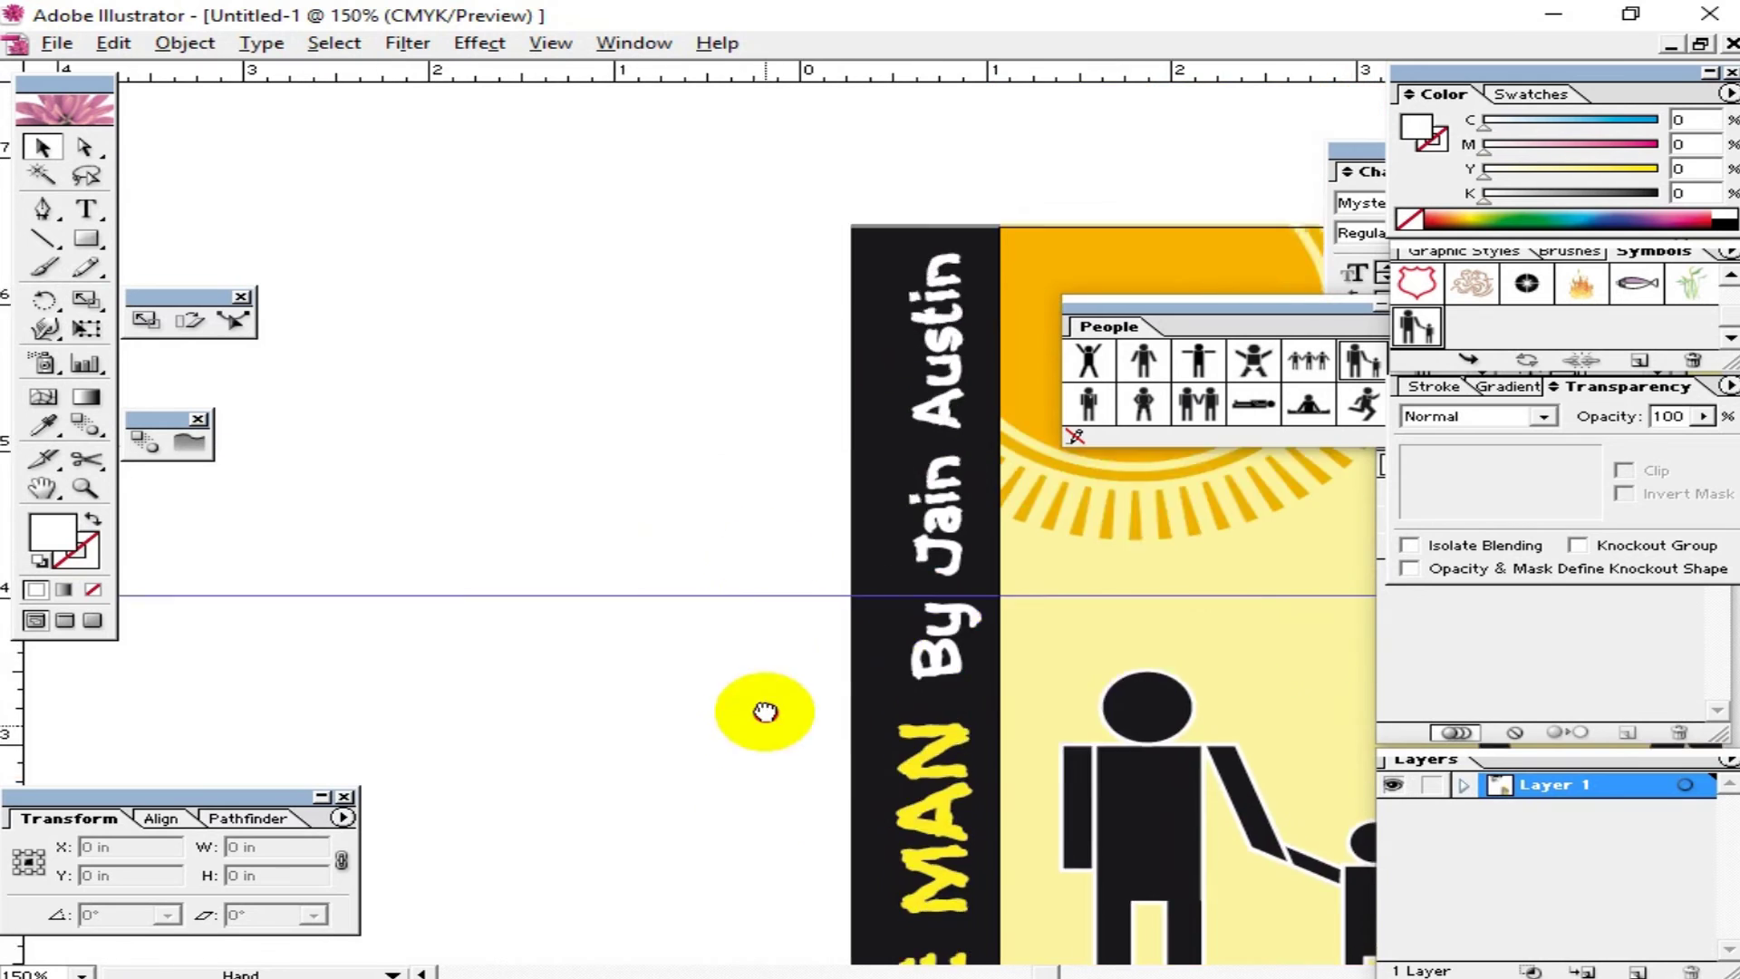
key("ctrl+minus")
key("ctrl+minus")
key("ctrl+minus")
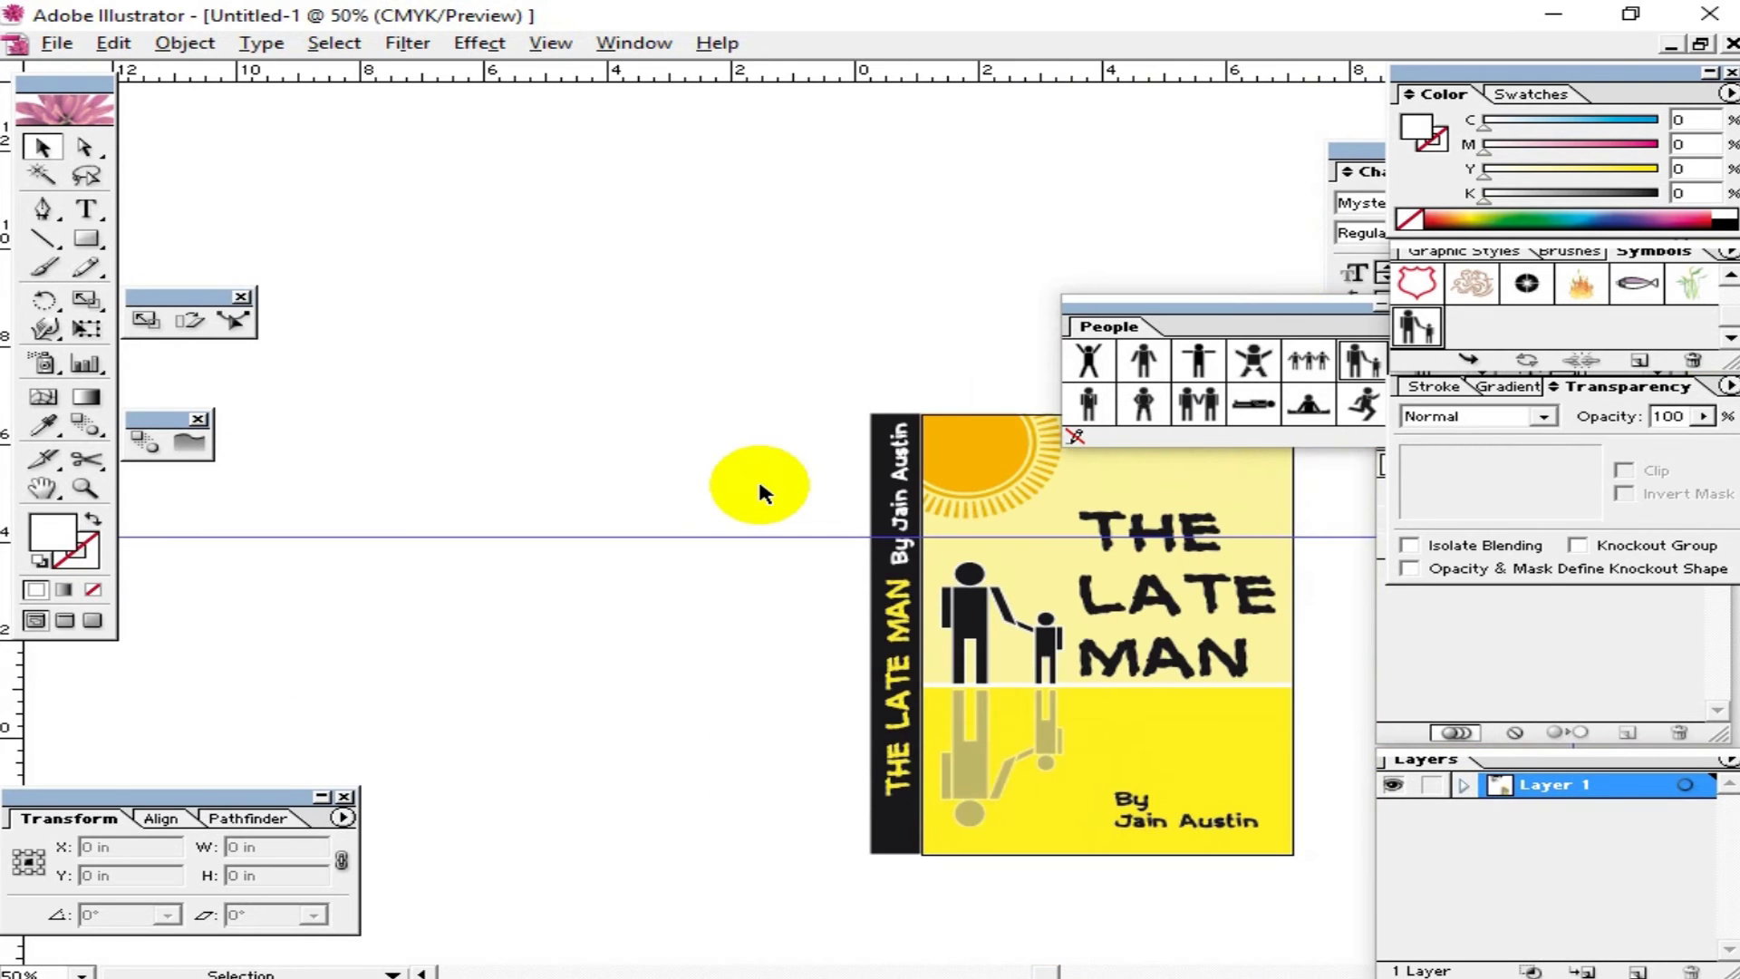
left_click_drag(762, 481, 667, 407)
left_click(913, 653)
left_click(1169, 679)
left_click_drag(1262, 738, 1062, 651)
left_click(931, 311)
scroll(1103, 516, "left", 3)
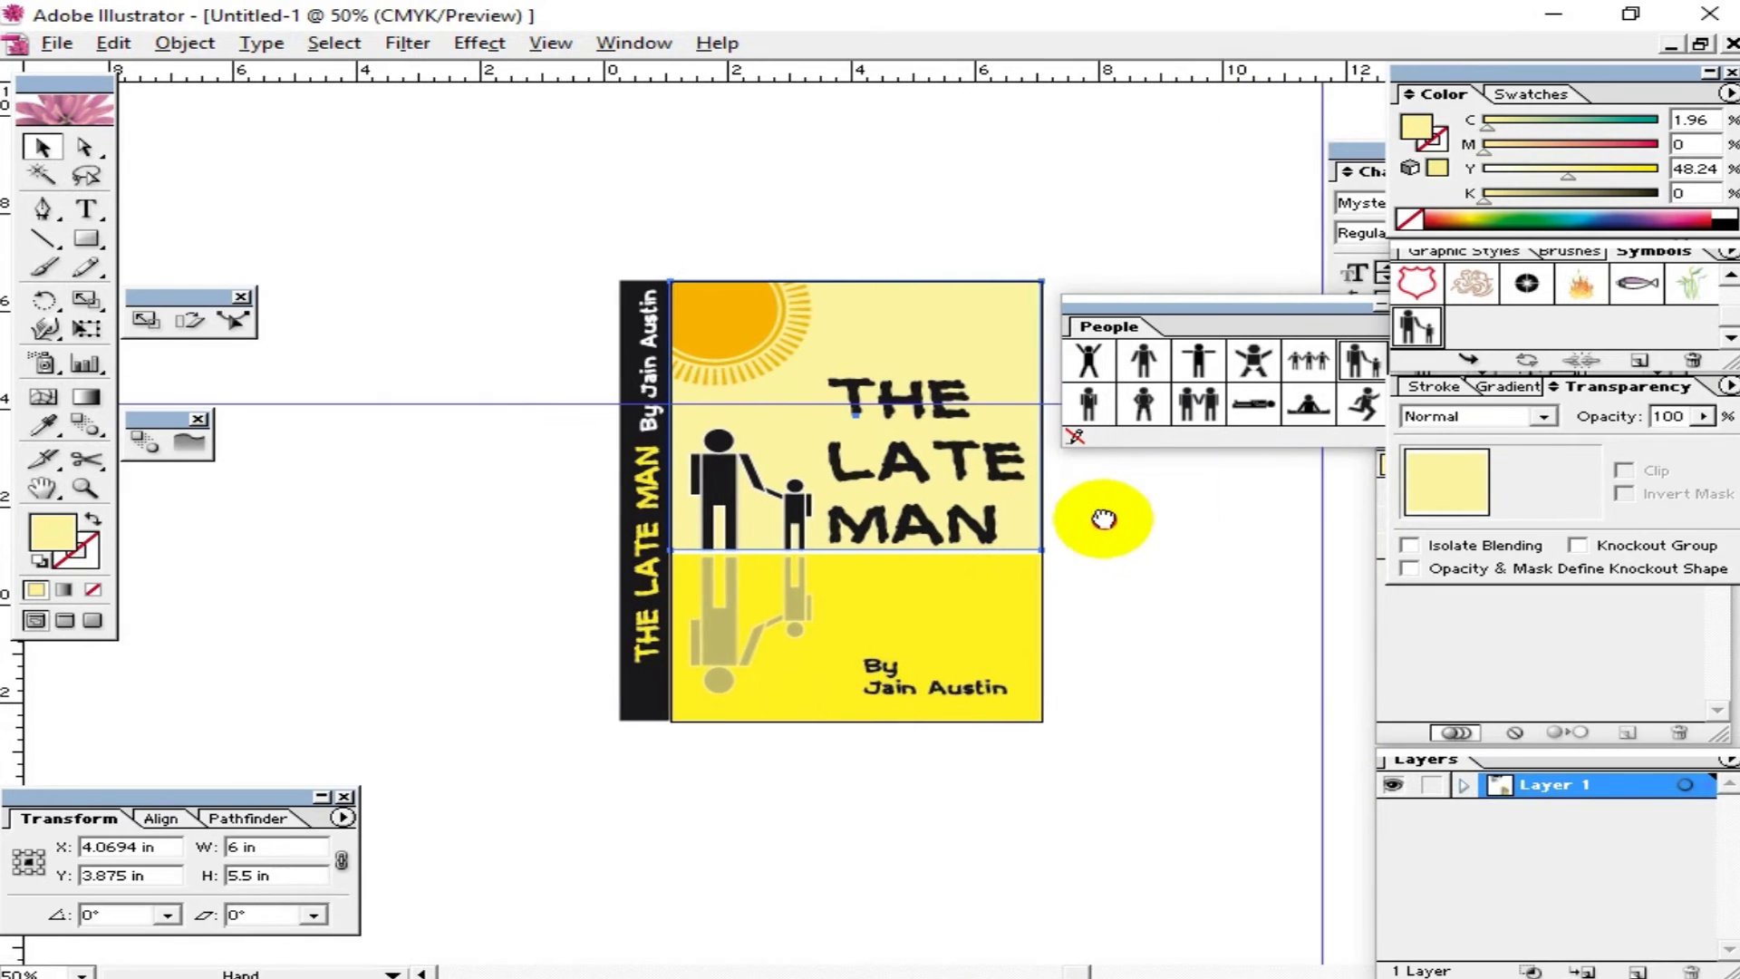
Step: Copy the light-yellow cover rectangle left of the spine, make it 9 in tall, and align it
scroll(1006, 353, "up", 1)
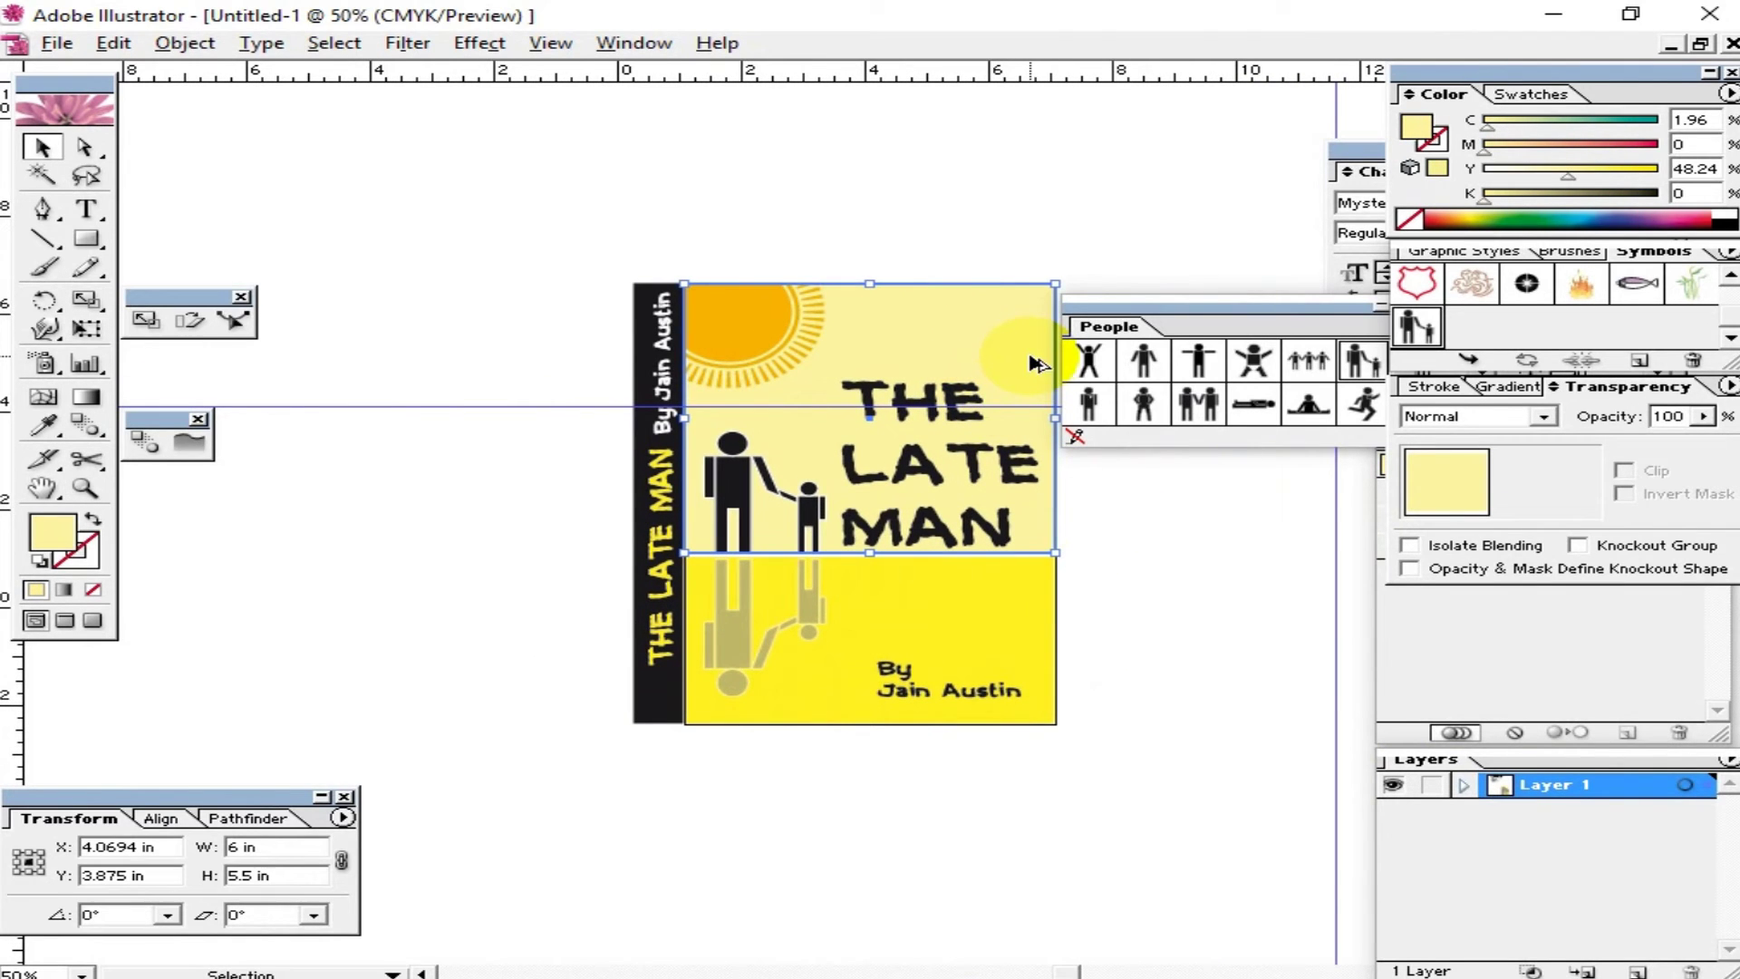
left_click_drag(1042, 365, 615, 357)
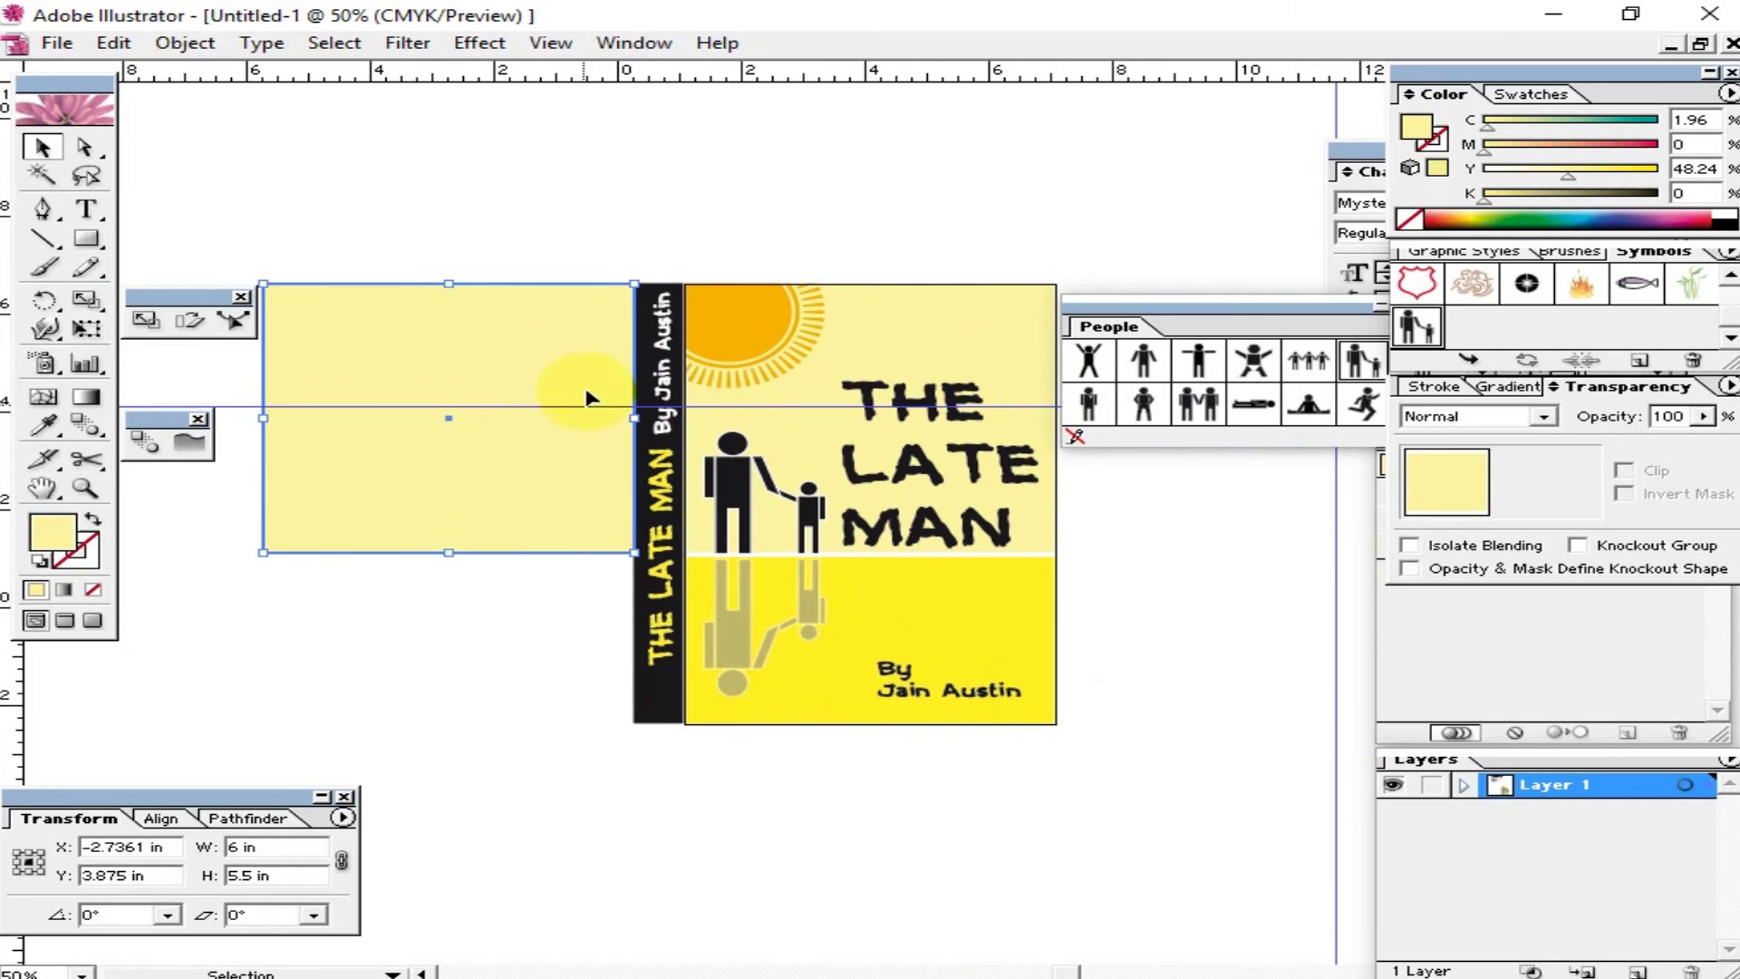
left_click(275, 880)
type("9")
key("Return")
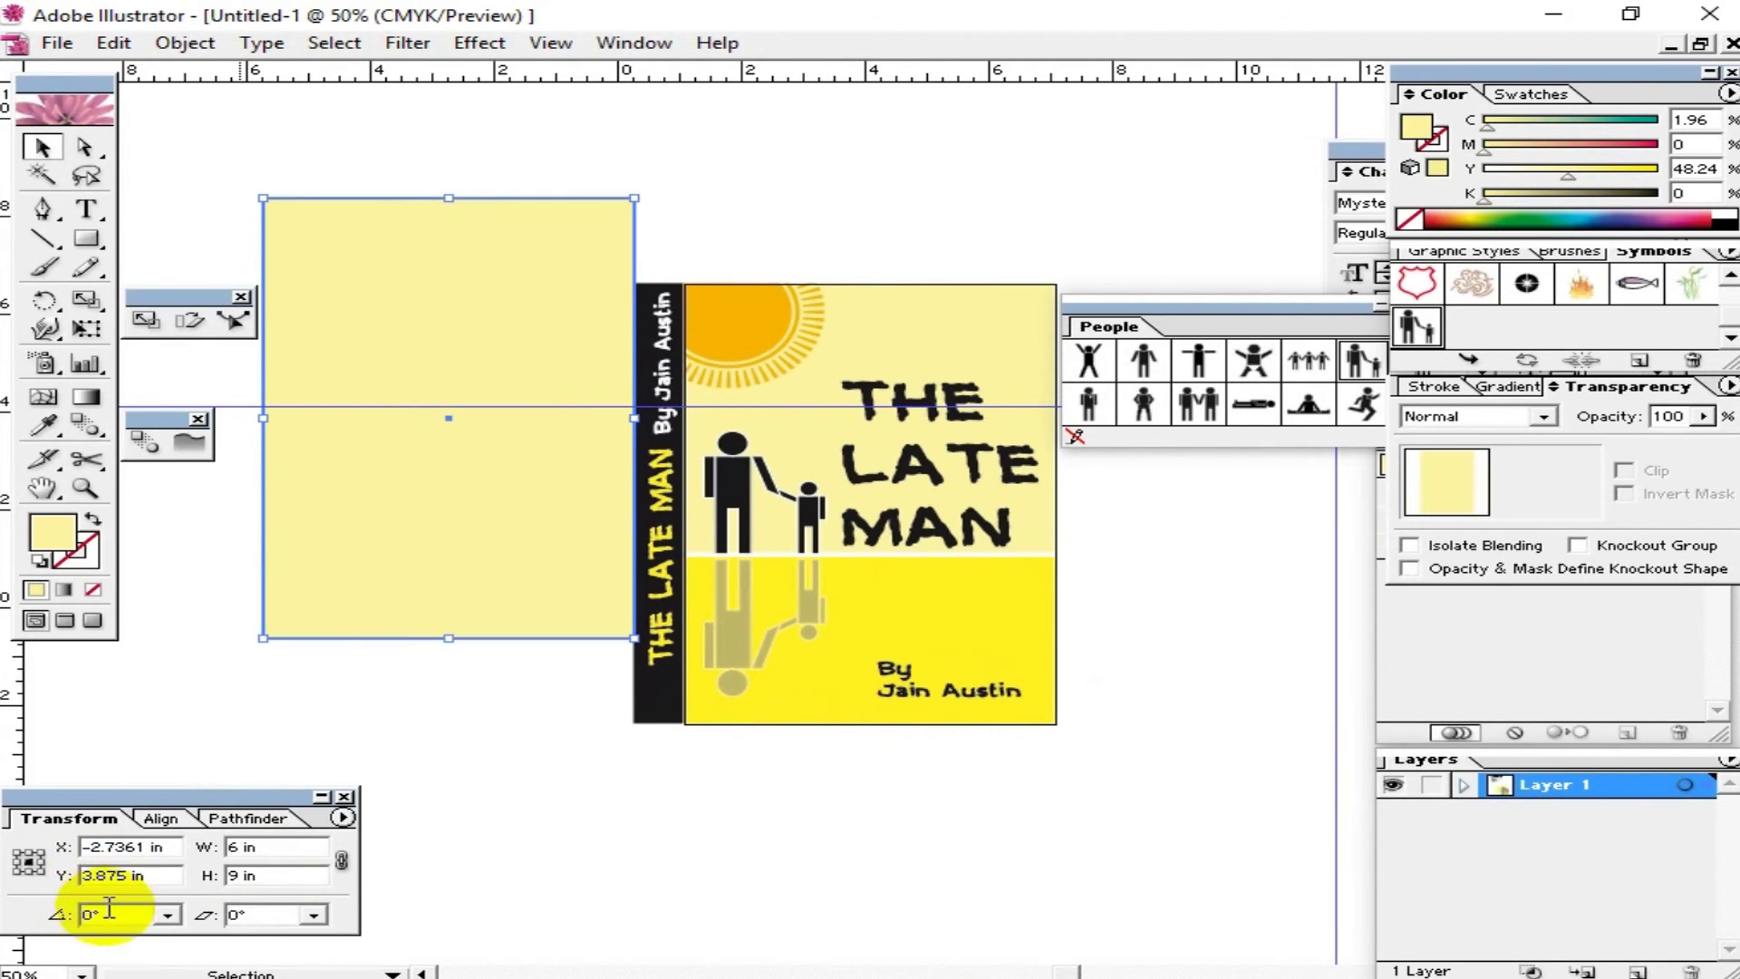
left_click_drag(477, 595, 472, 675)
Step: Fill the new back-cover rectangle black
left_click(621, 862)
mouse_move(622, 829)
left_mouse_down()
mouse_move(653, 845)
mouse_move(653, 692)
left_mouse_up()
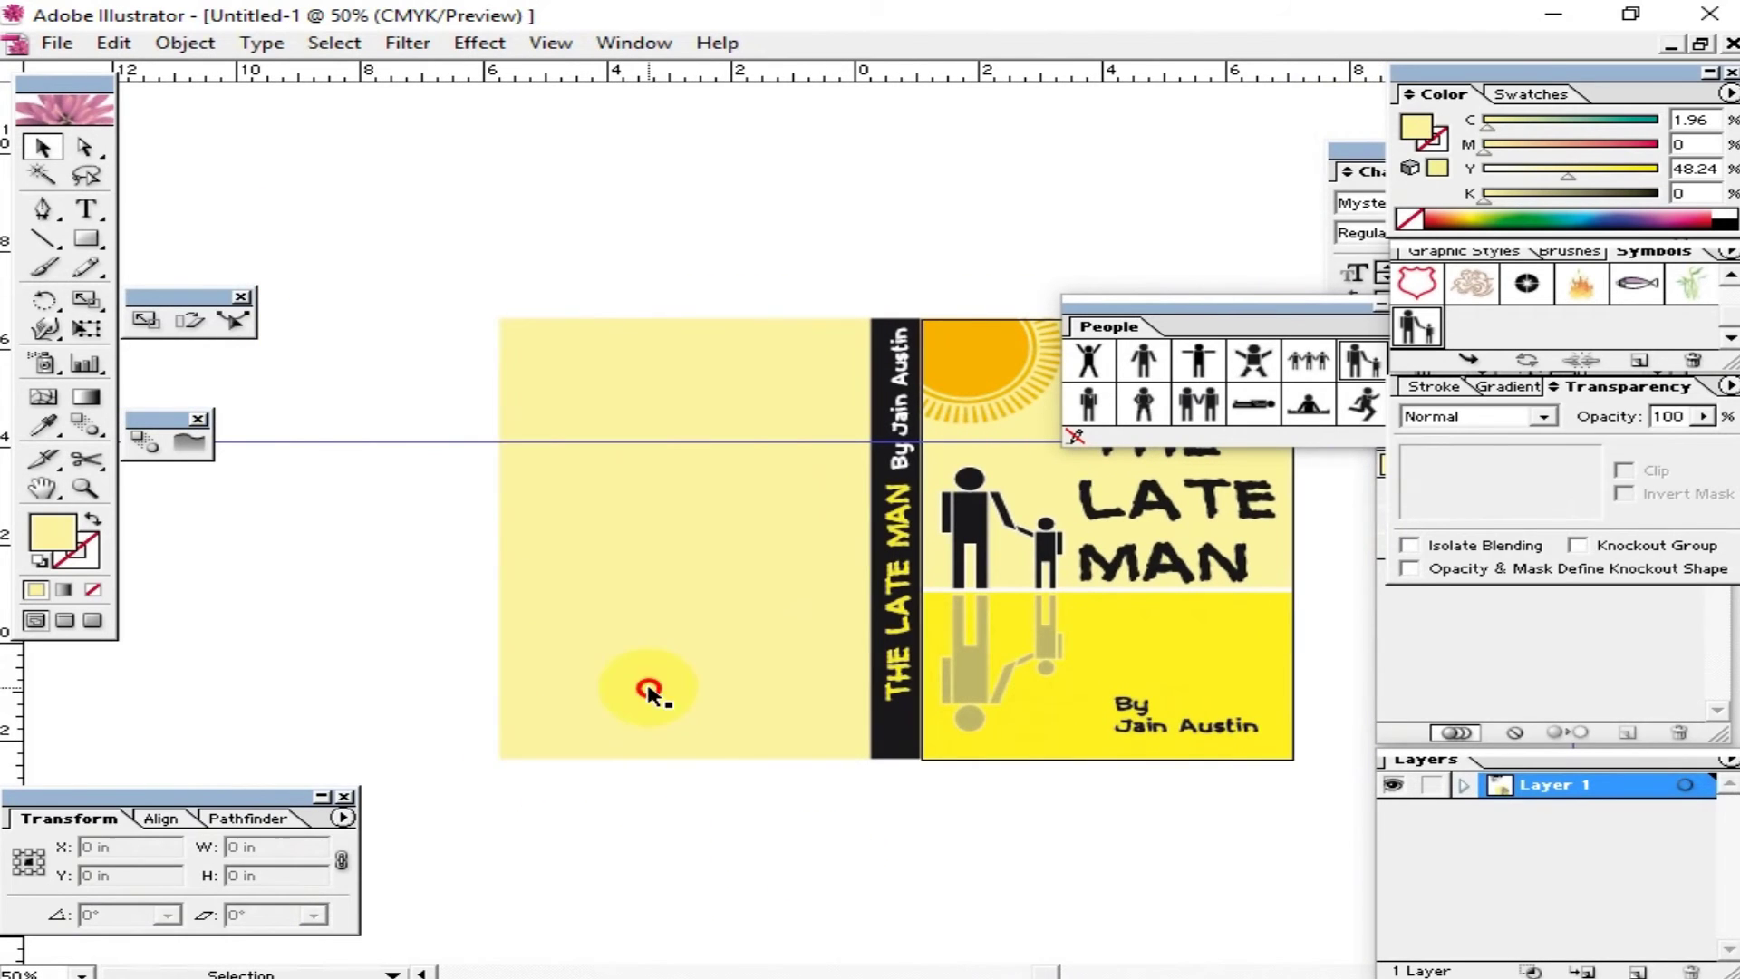
left_click(653, 692)
left_click(1722, 222)
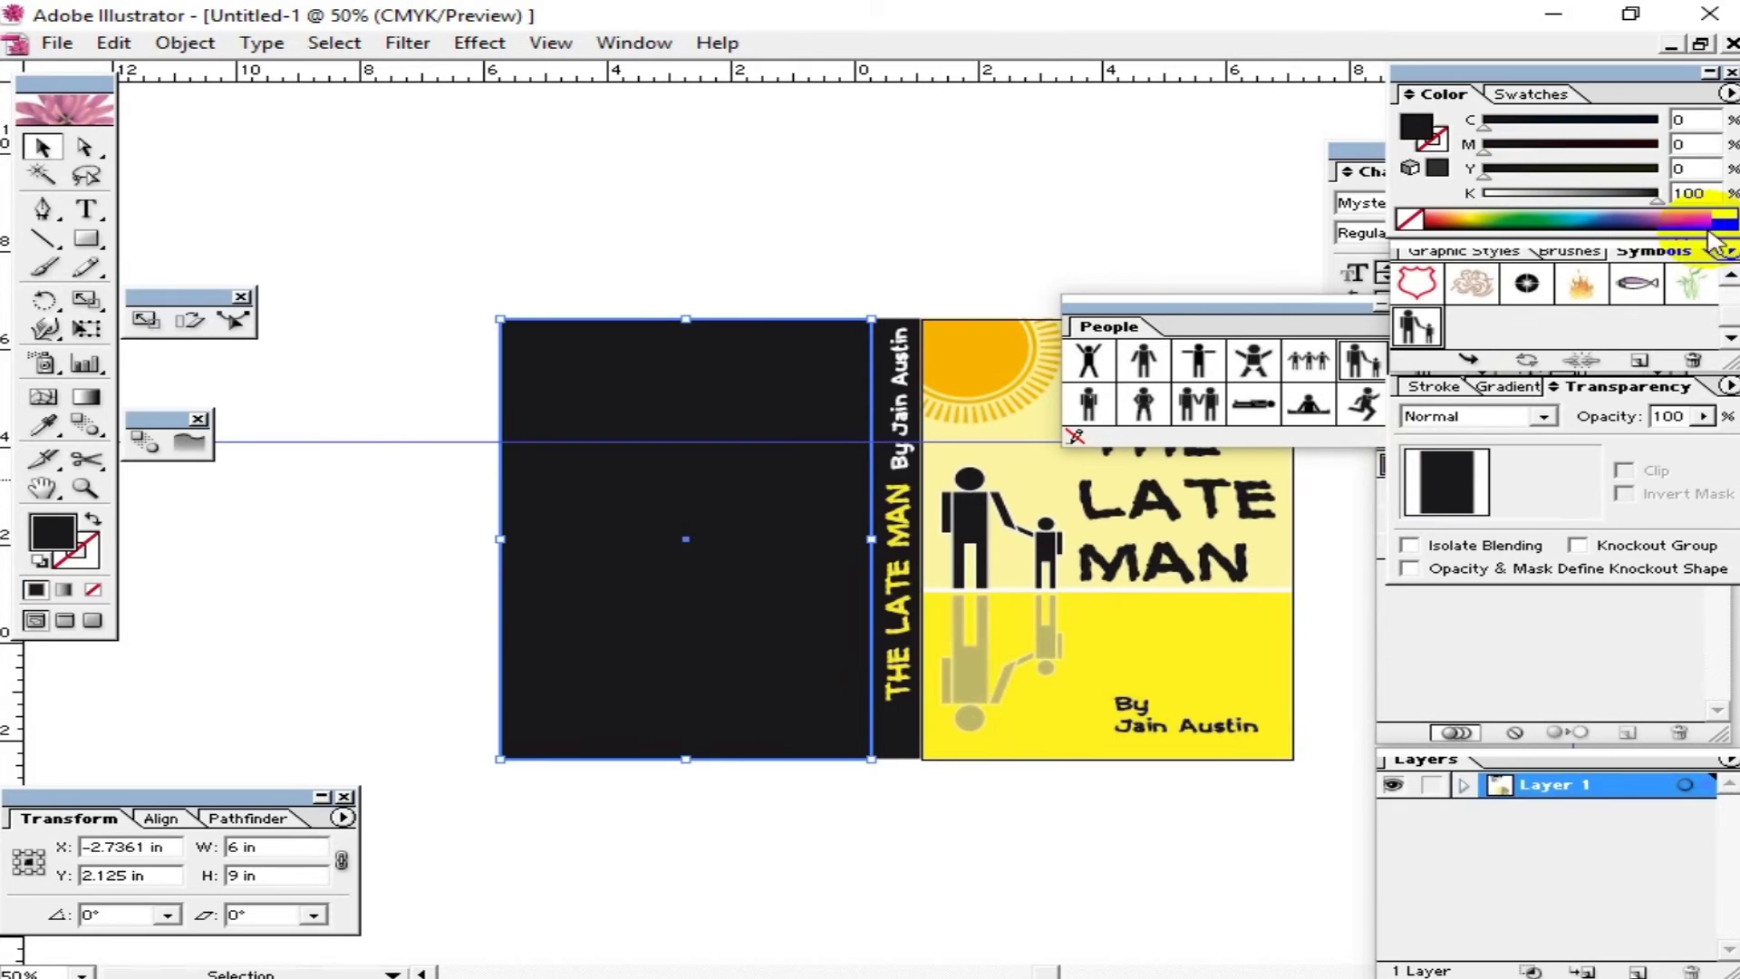
left_click(454, 602)
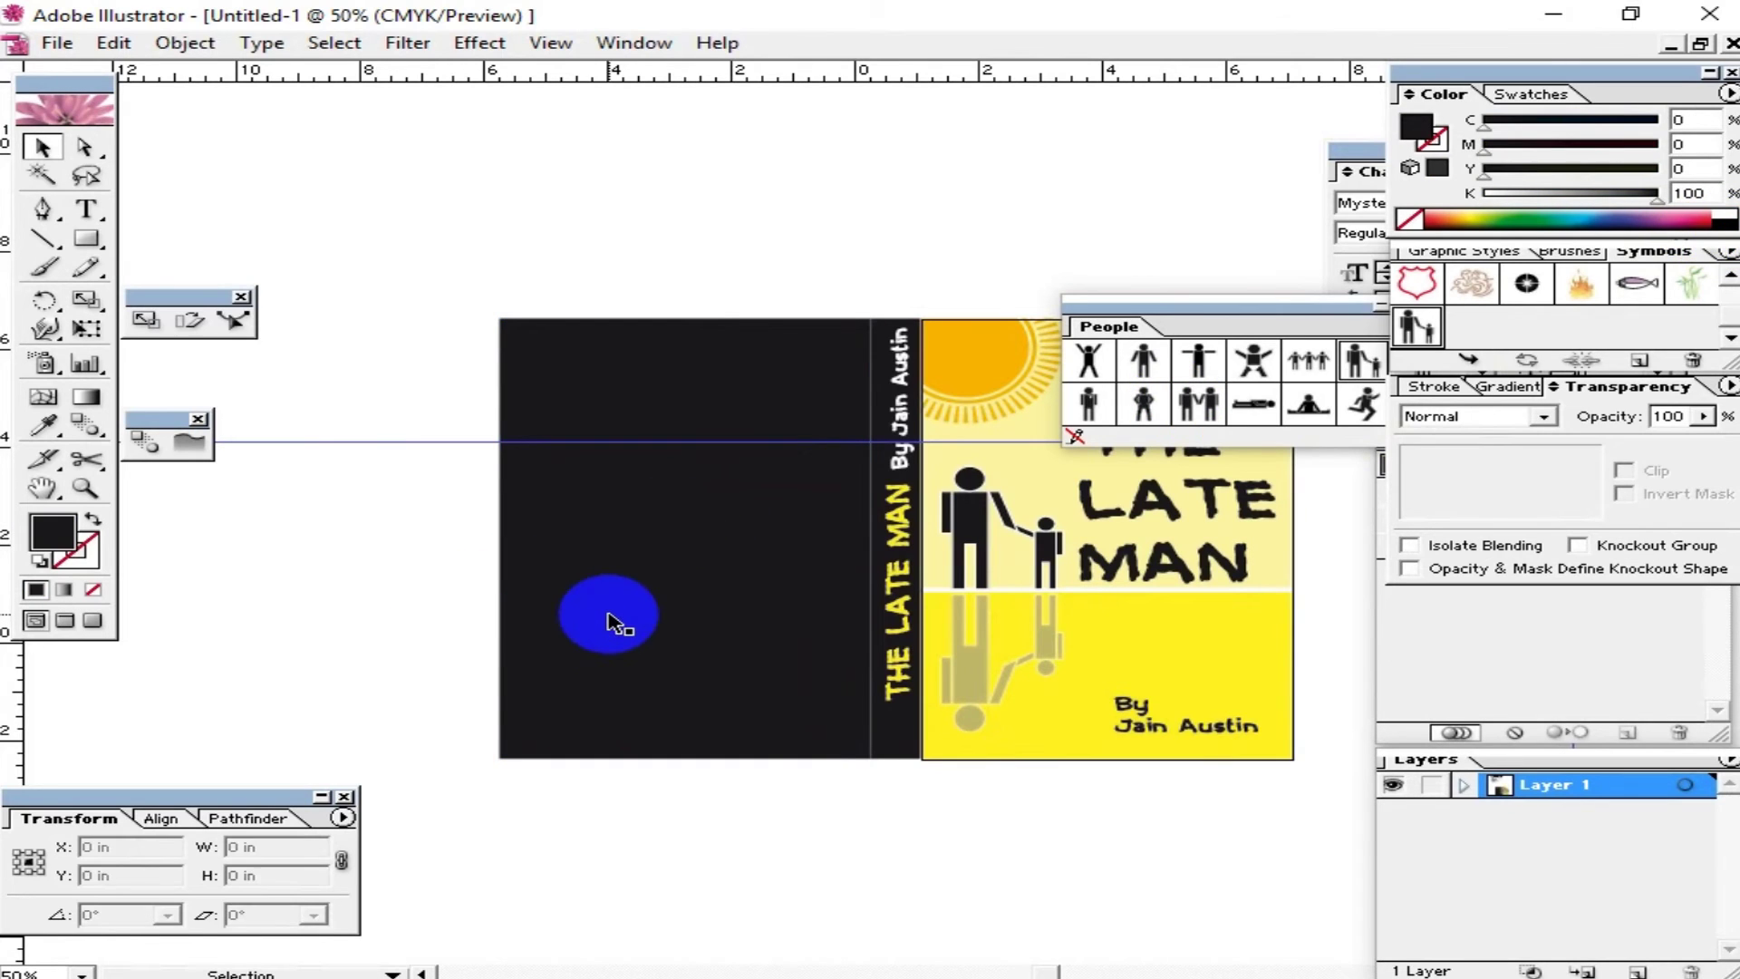
left_click(609, 624)
left_click(447, 610)
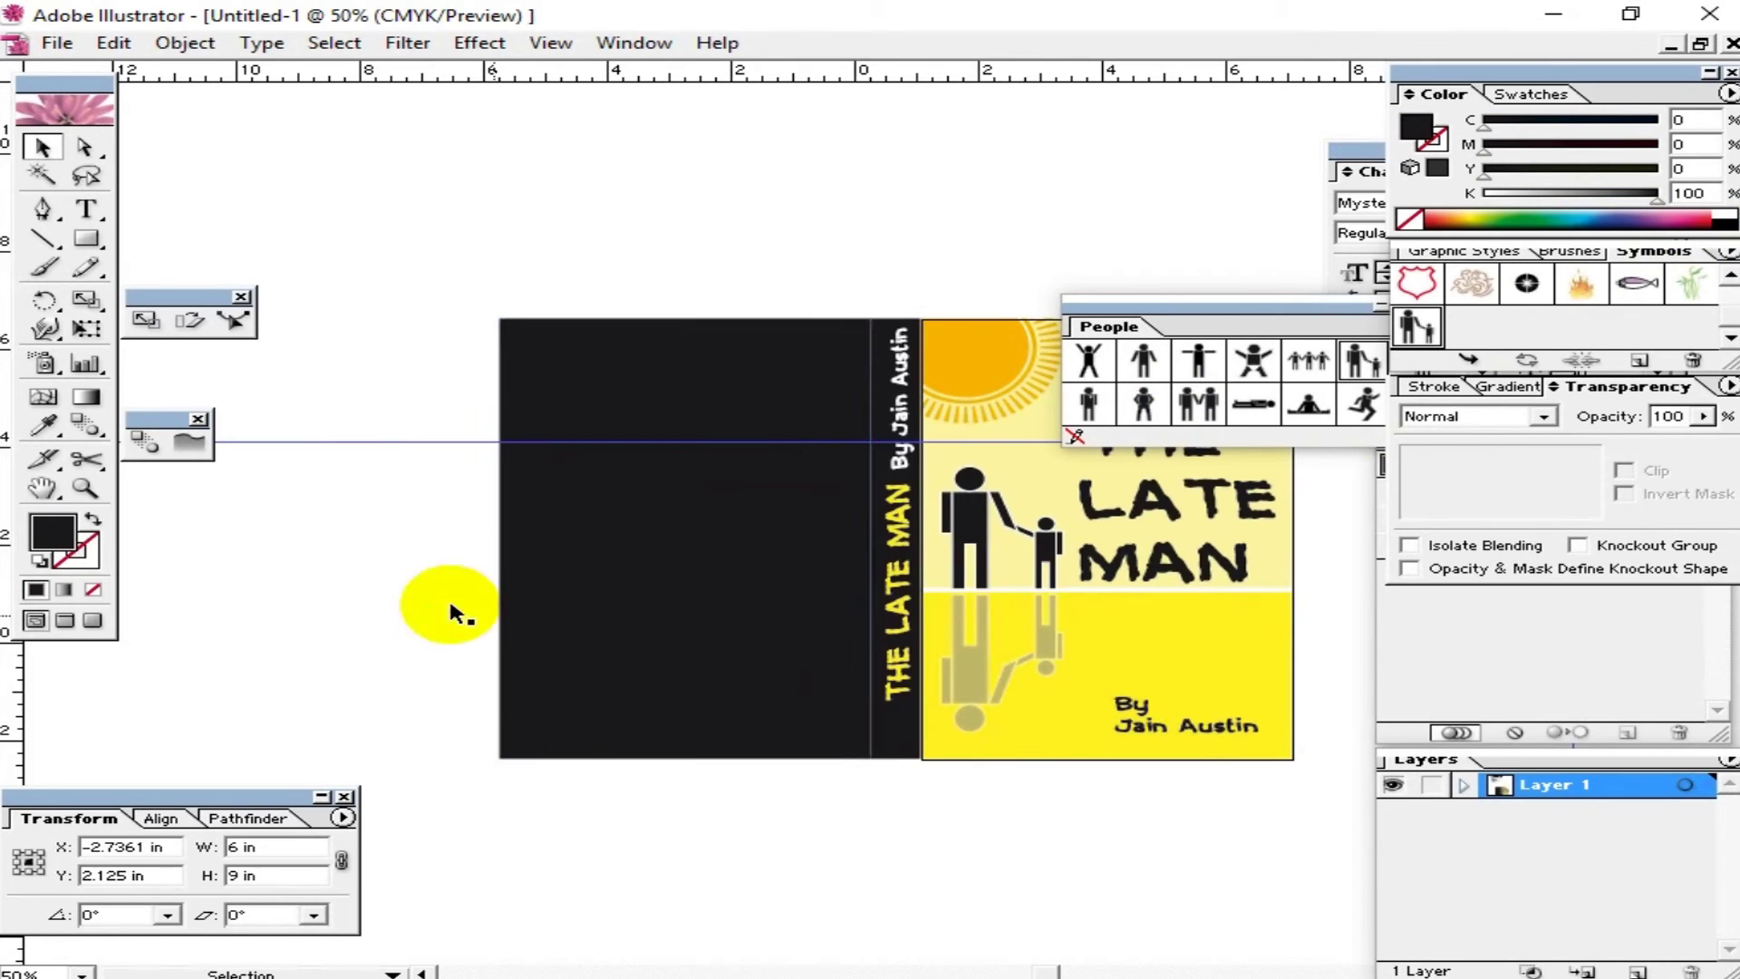
left_click(641, 626)
left_click(278, 677)
left_click(630, 630)
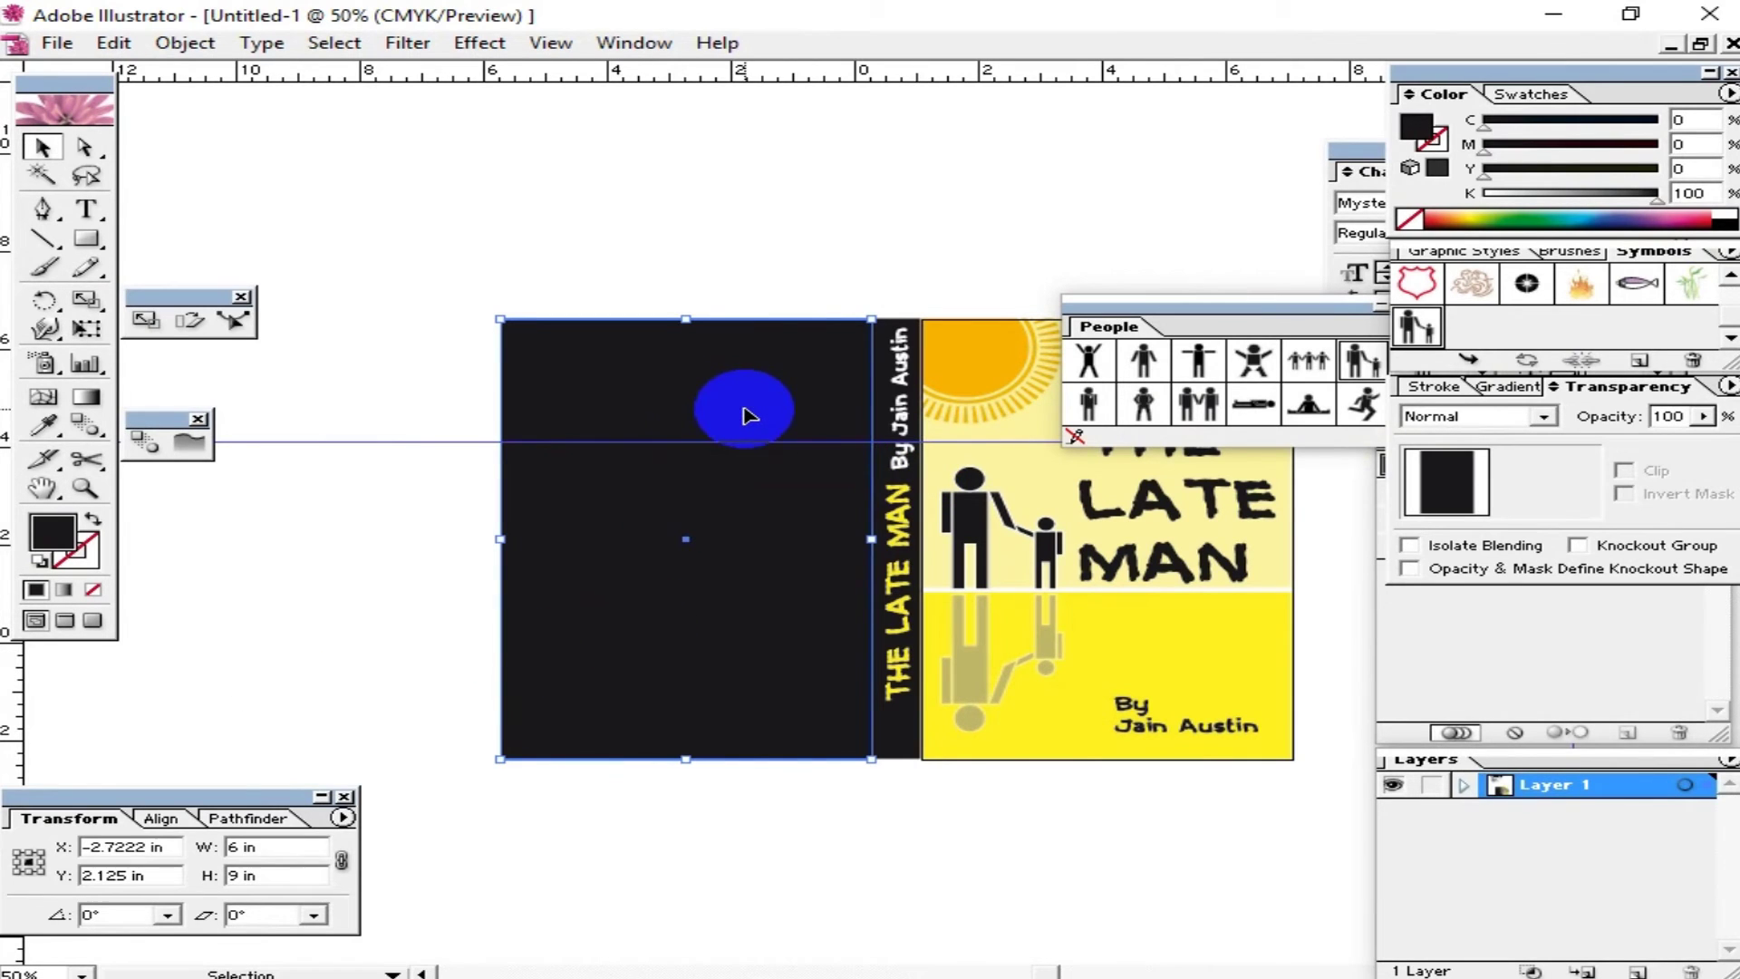
Step: Apply a radial gradient fill to the back cover and position its stops
left_click(1509, 386)
left_click(1554, 497)
left_click(1551, 422)
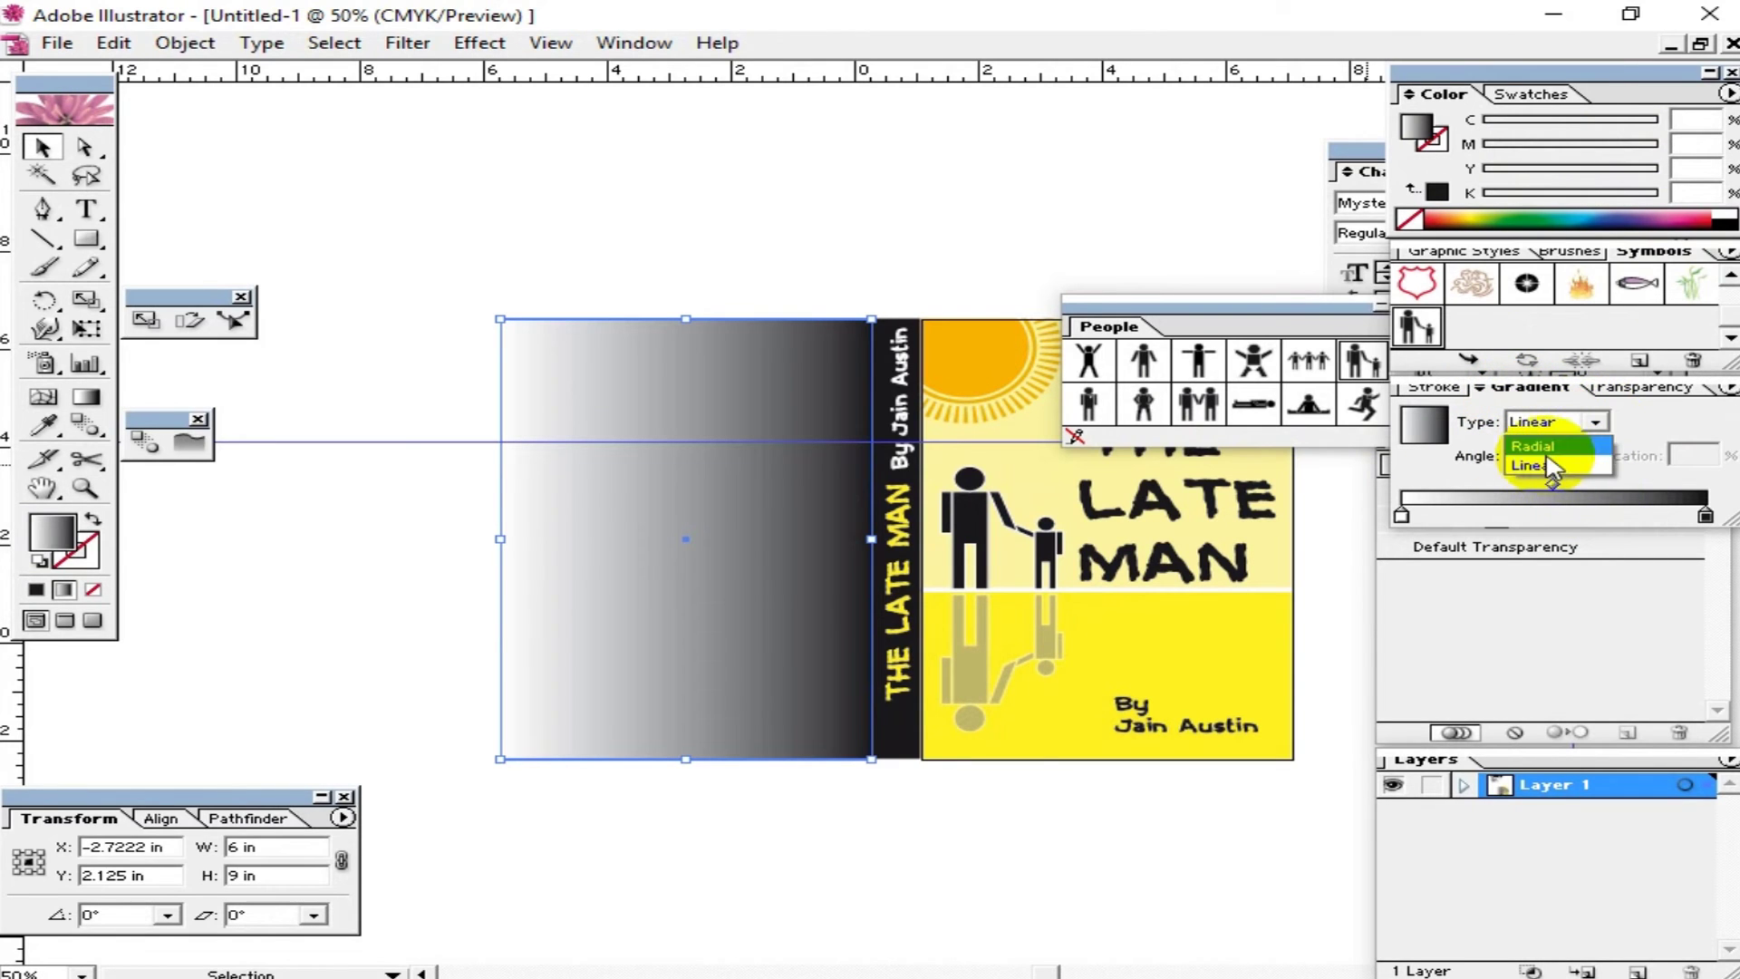
left_click_drag(1401, 516, 1584, 515)
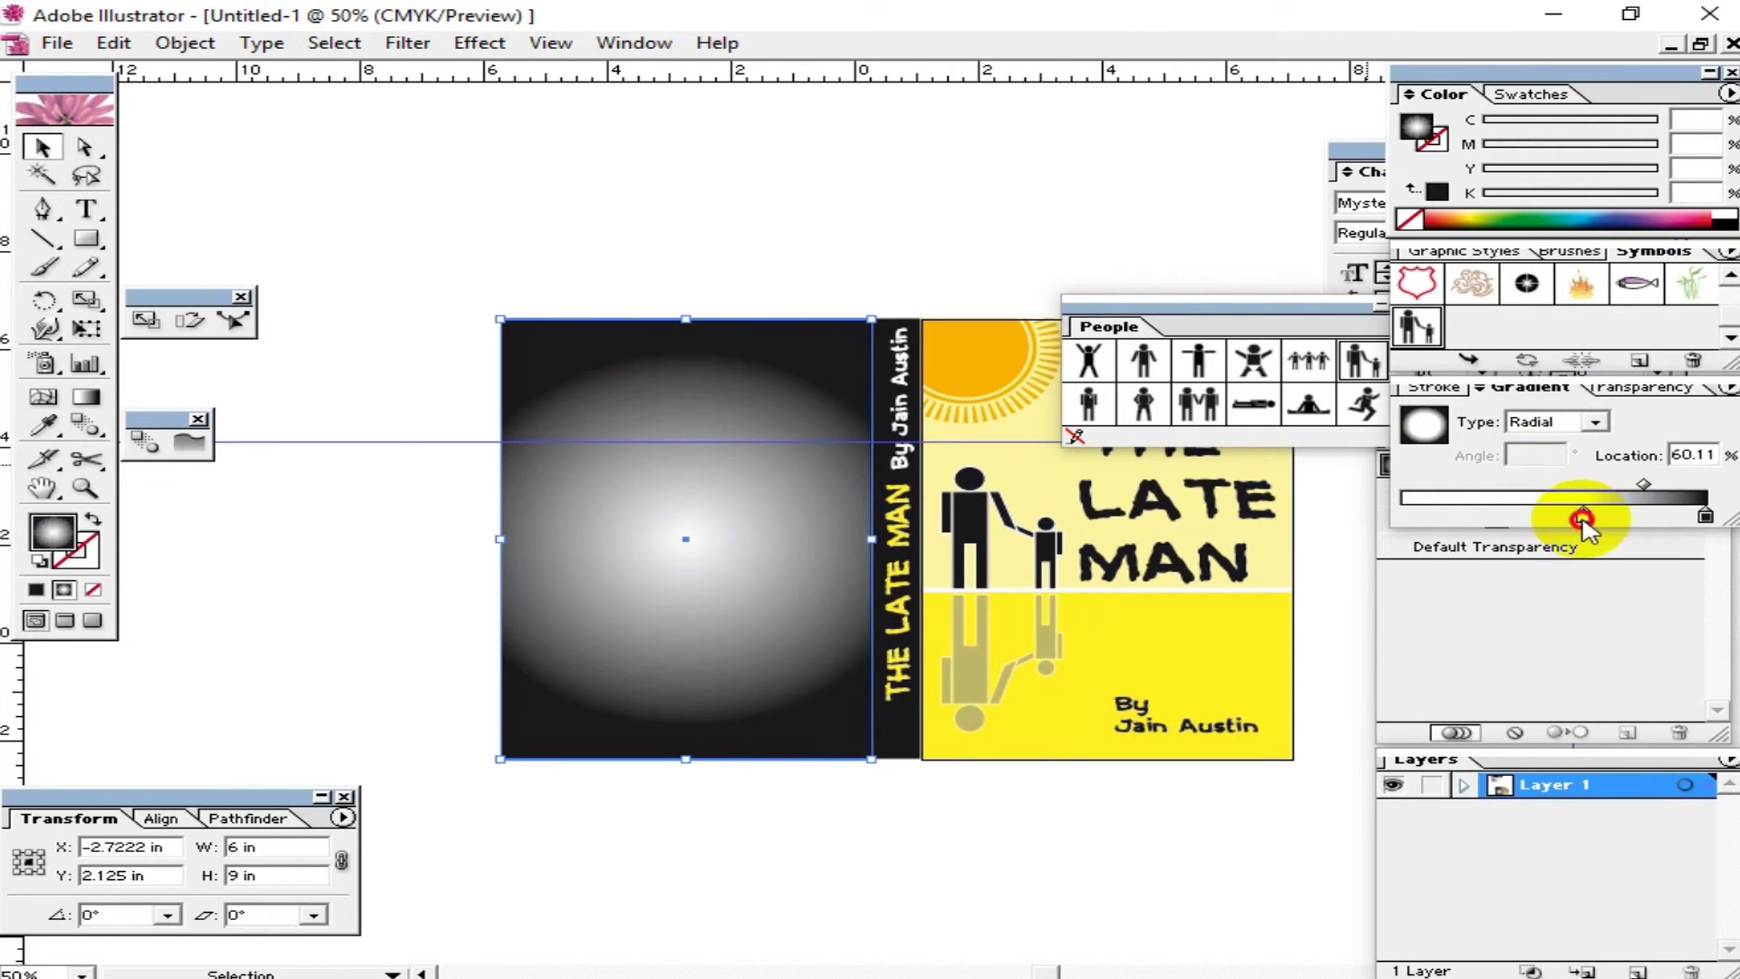
left_click_drag(1706, 516, 1405, 515)
left_click_drag(1585, 516, 1706, 516)
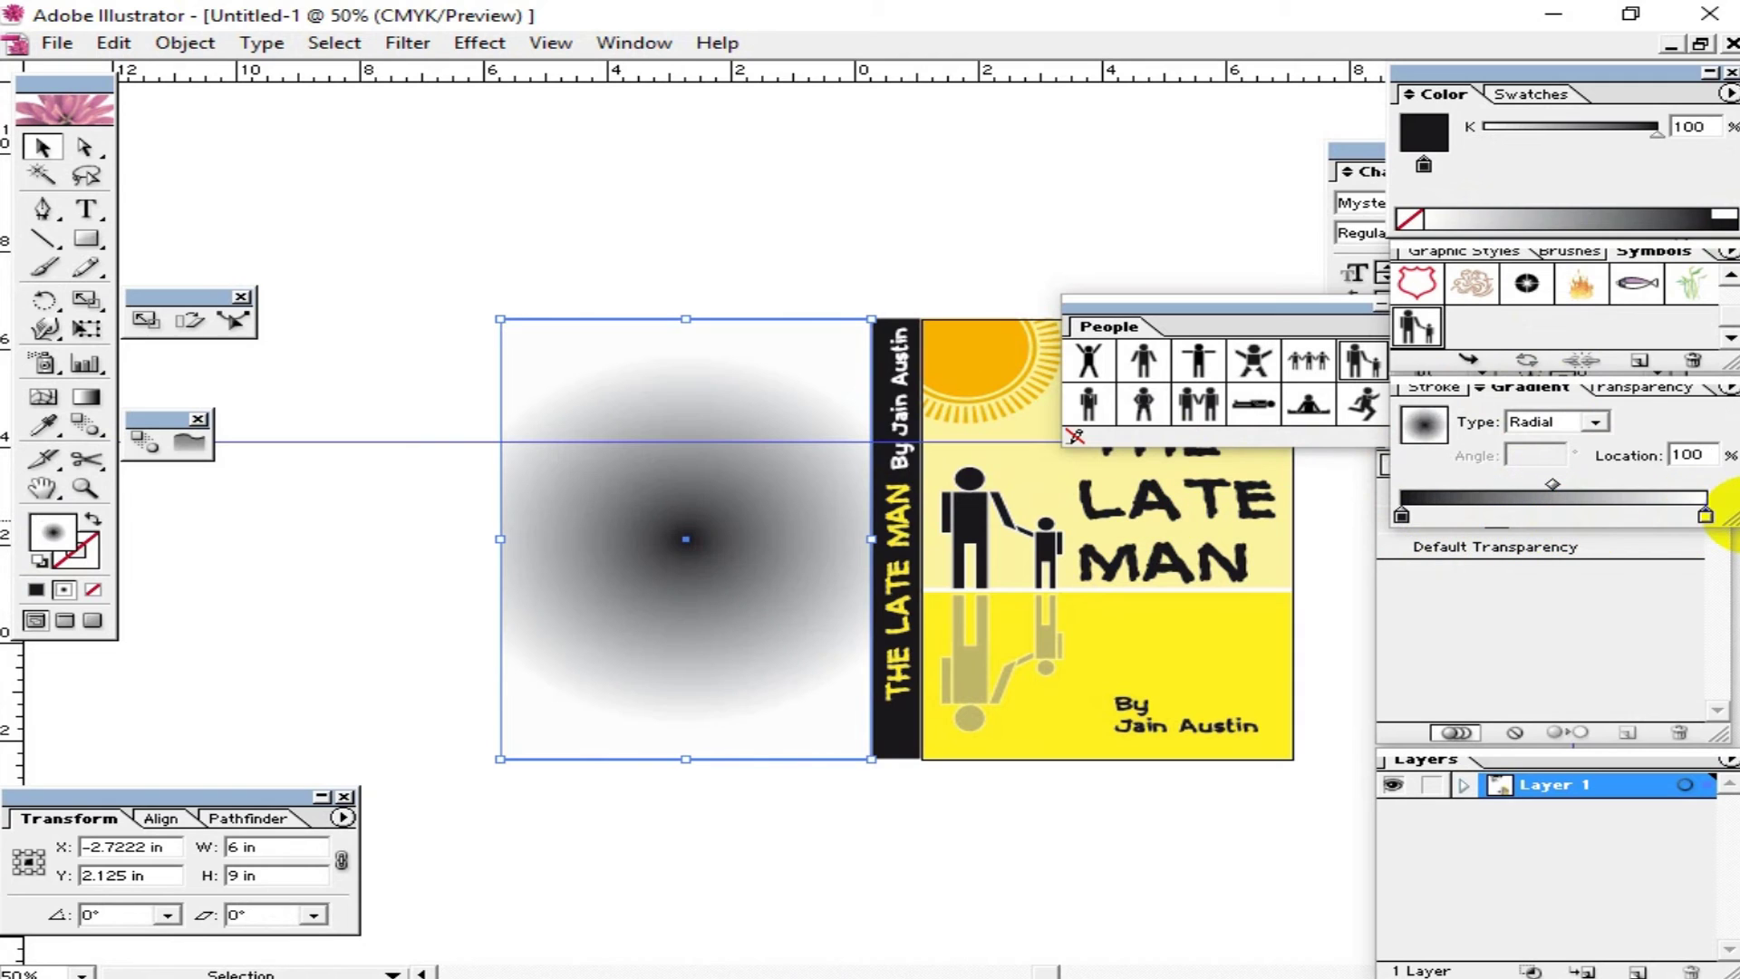
Step: Switch the gradient colours to CMYK and set the outer and centre stops to greys
left_click(1704, 514)
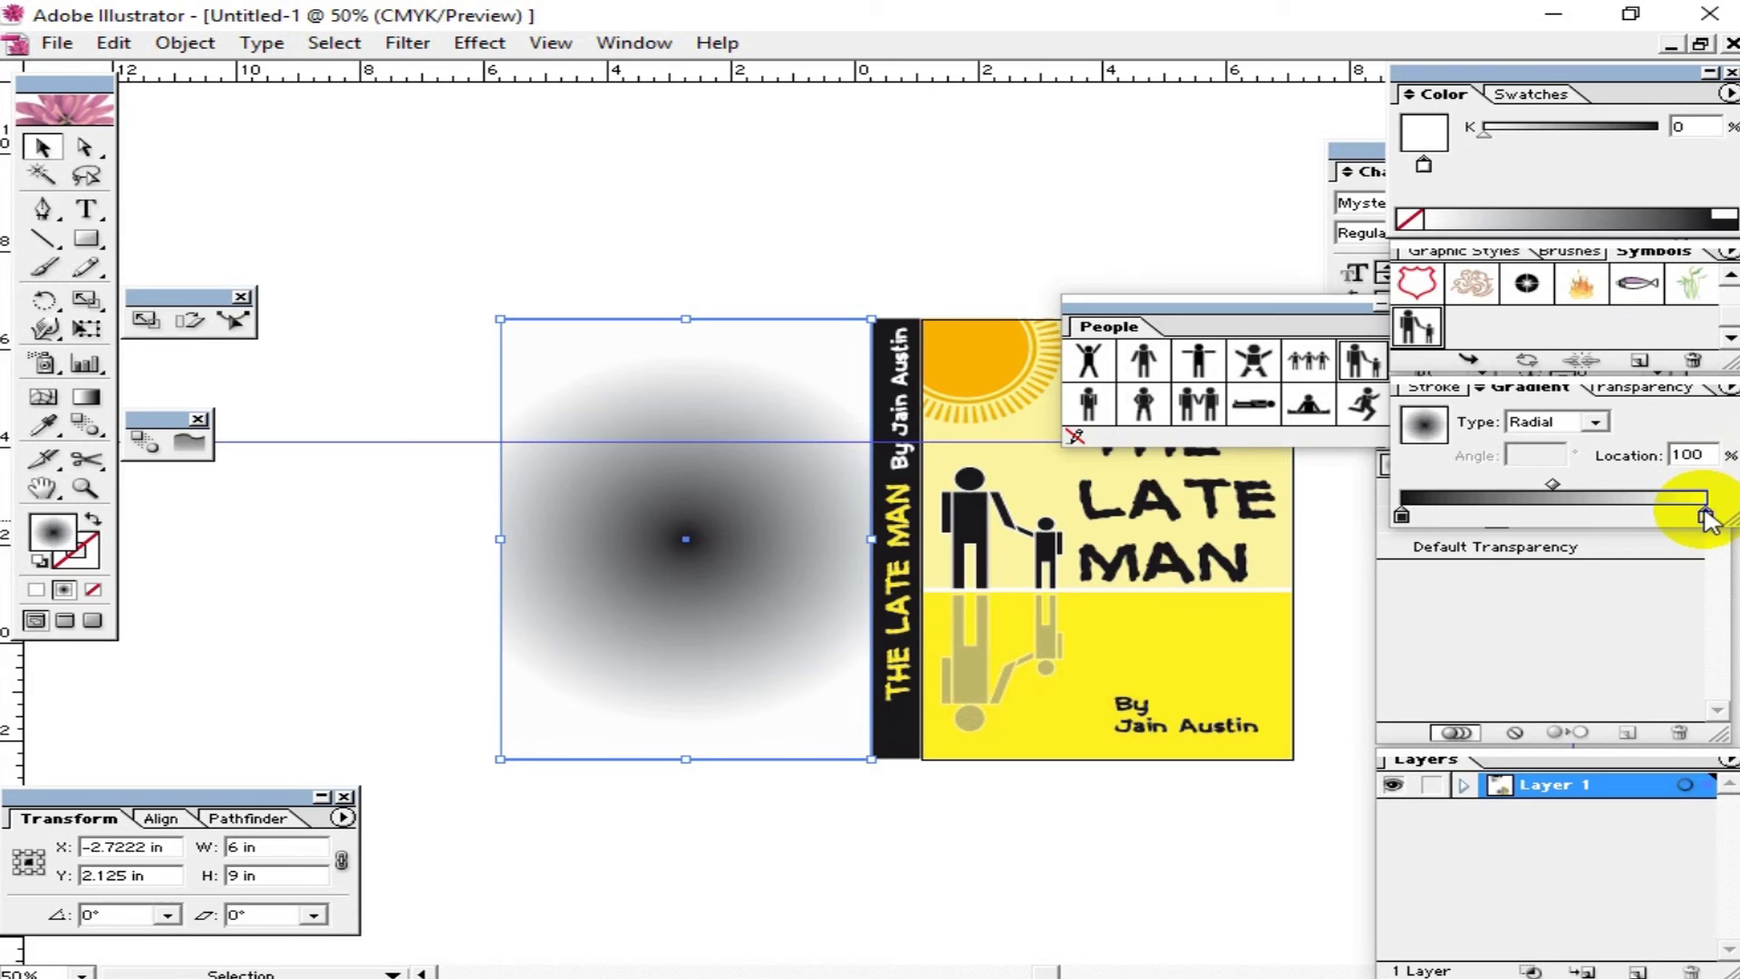
left_click(1726, 94)
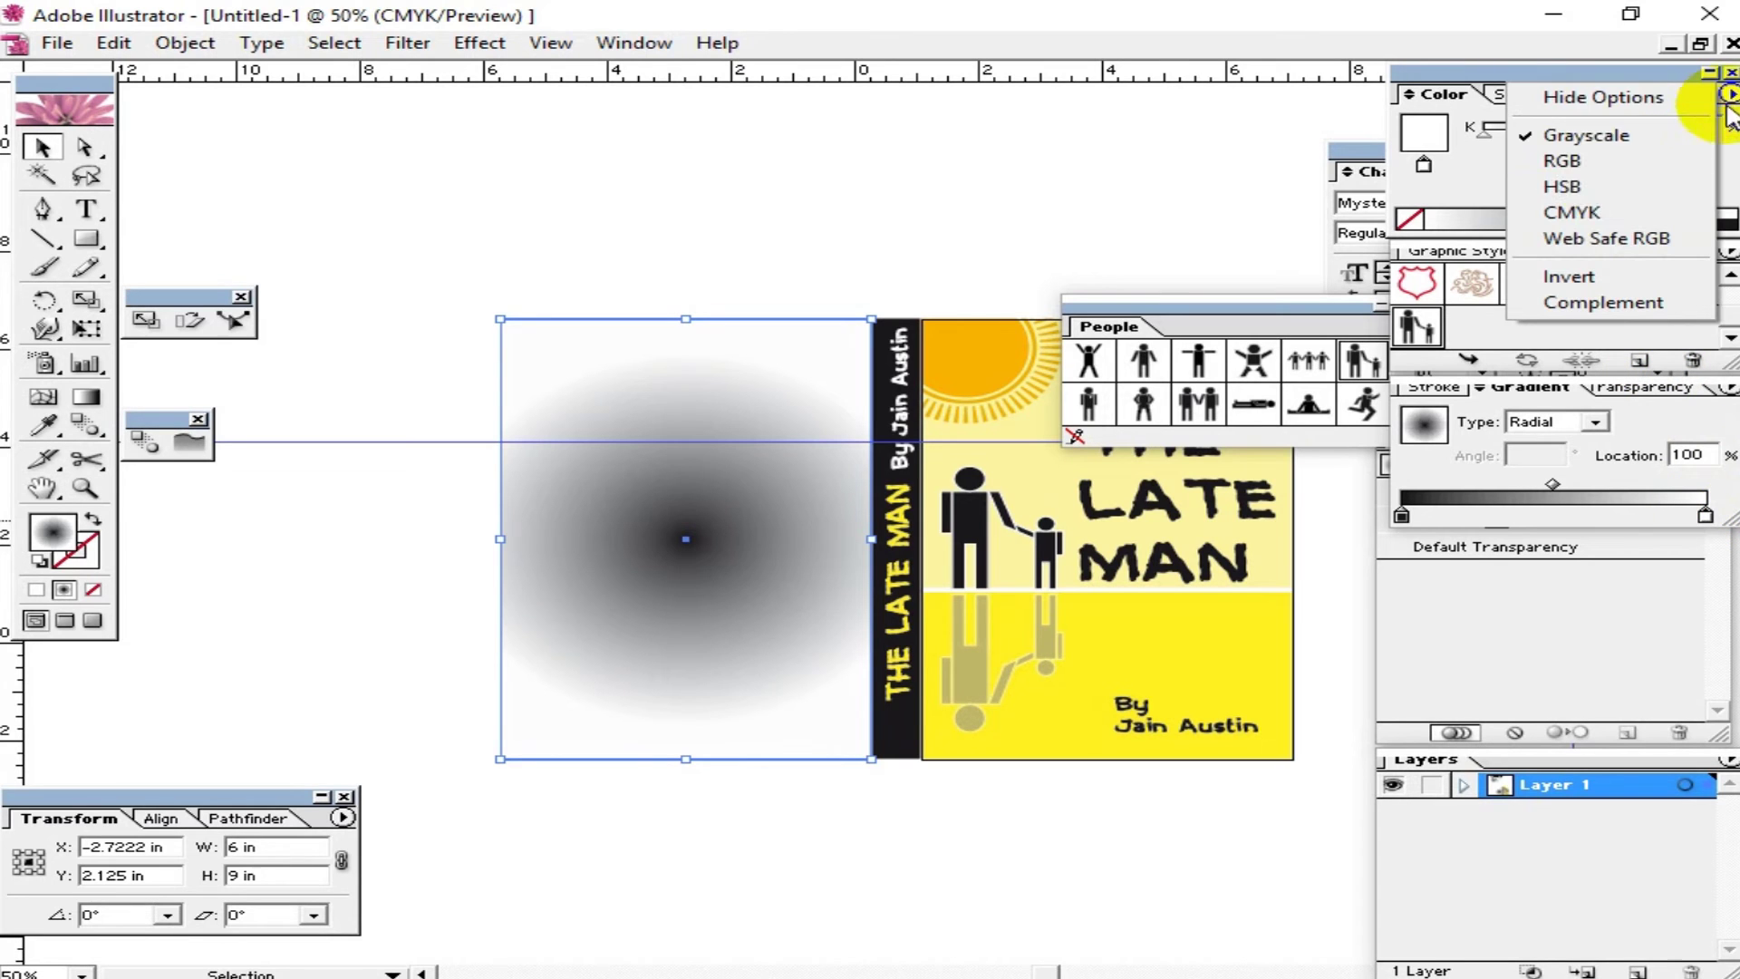
left_click(1602, 224)
left_click_drag(1486, 198, 1660, 210)
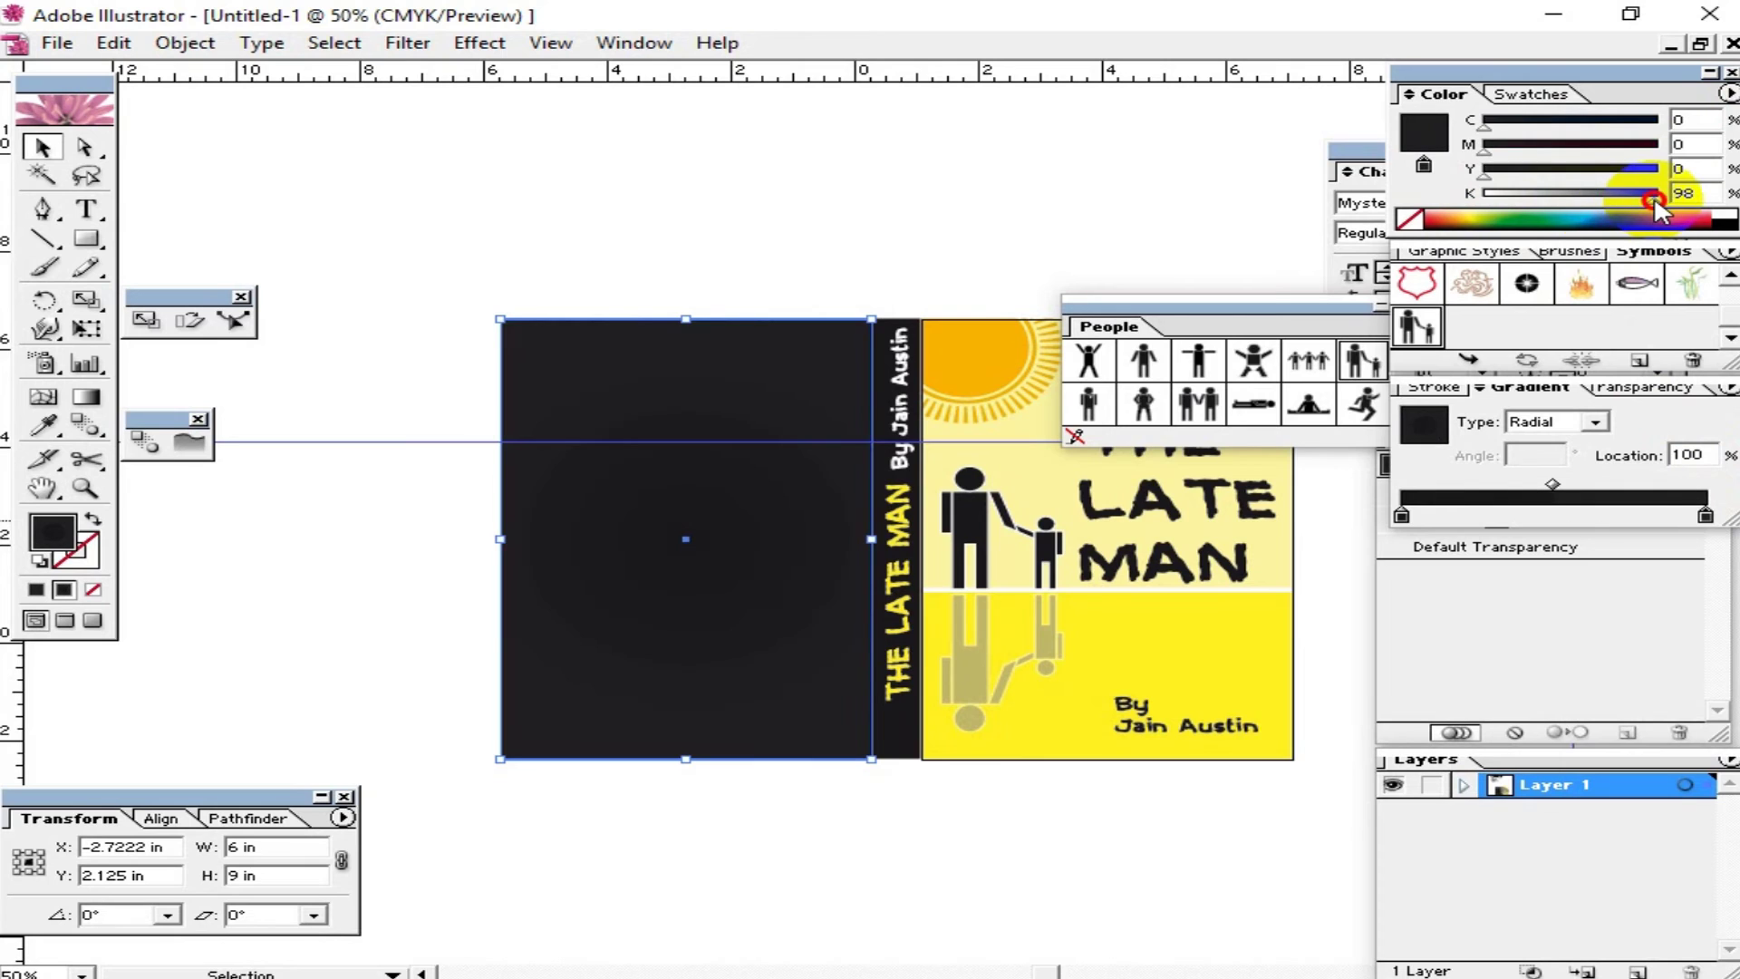
left_click(1402, 516)
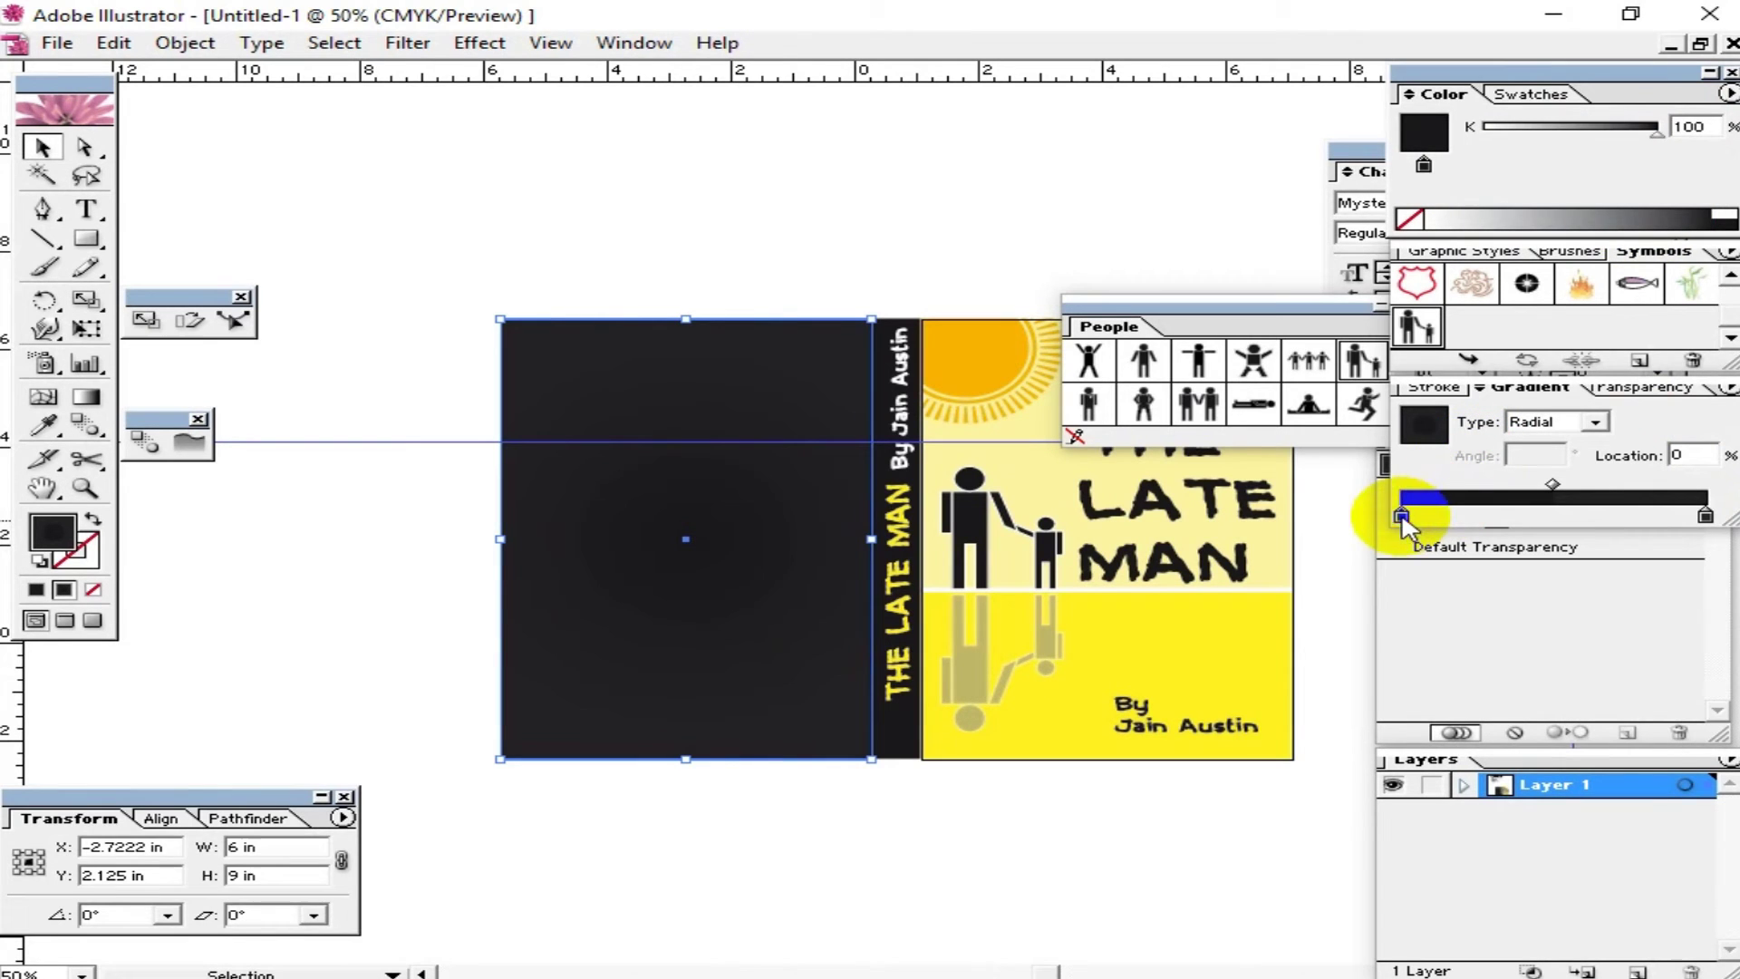
mouse_move(1657, 129)
left_mouse_down()
mouse_move(1578, 134)
mouse_move(1637, 140)
left_mouse_up()
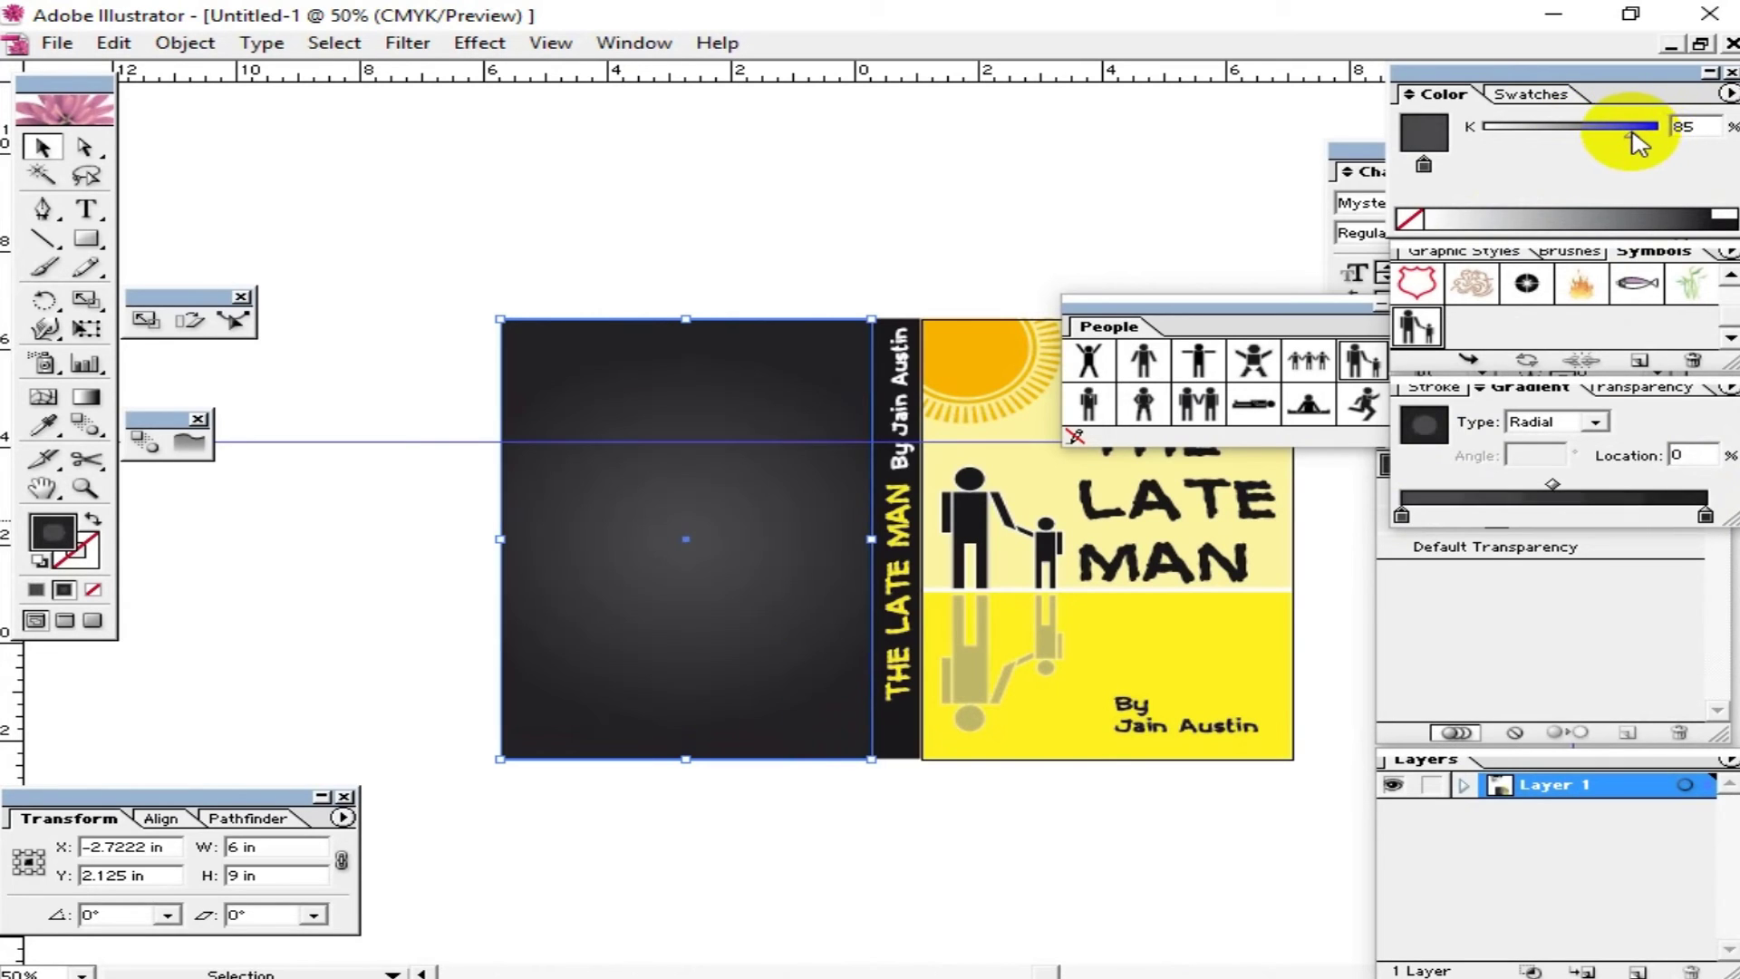
Step: Lighten both gradient stops so the centre is lighter than the darker edges
left_click(1705, 516)
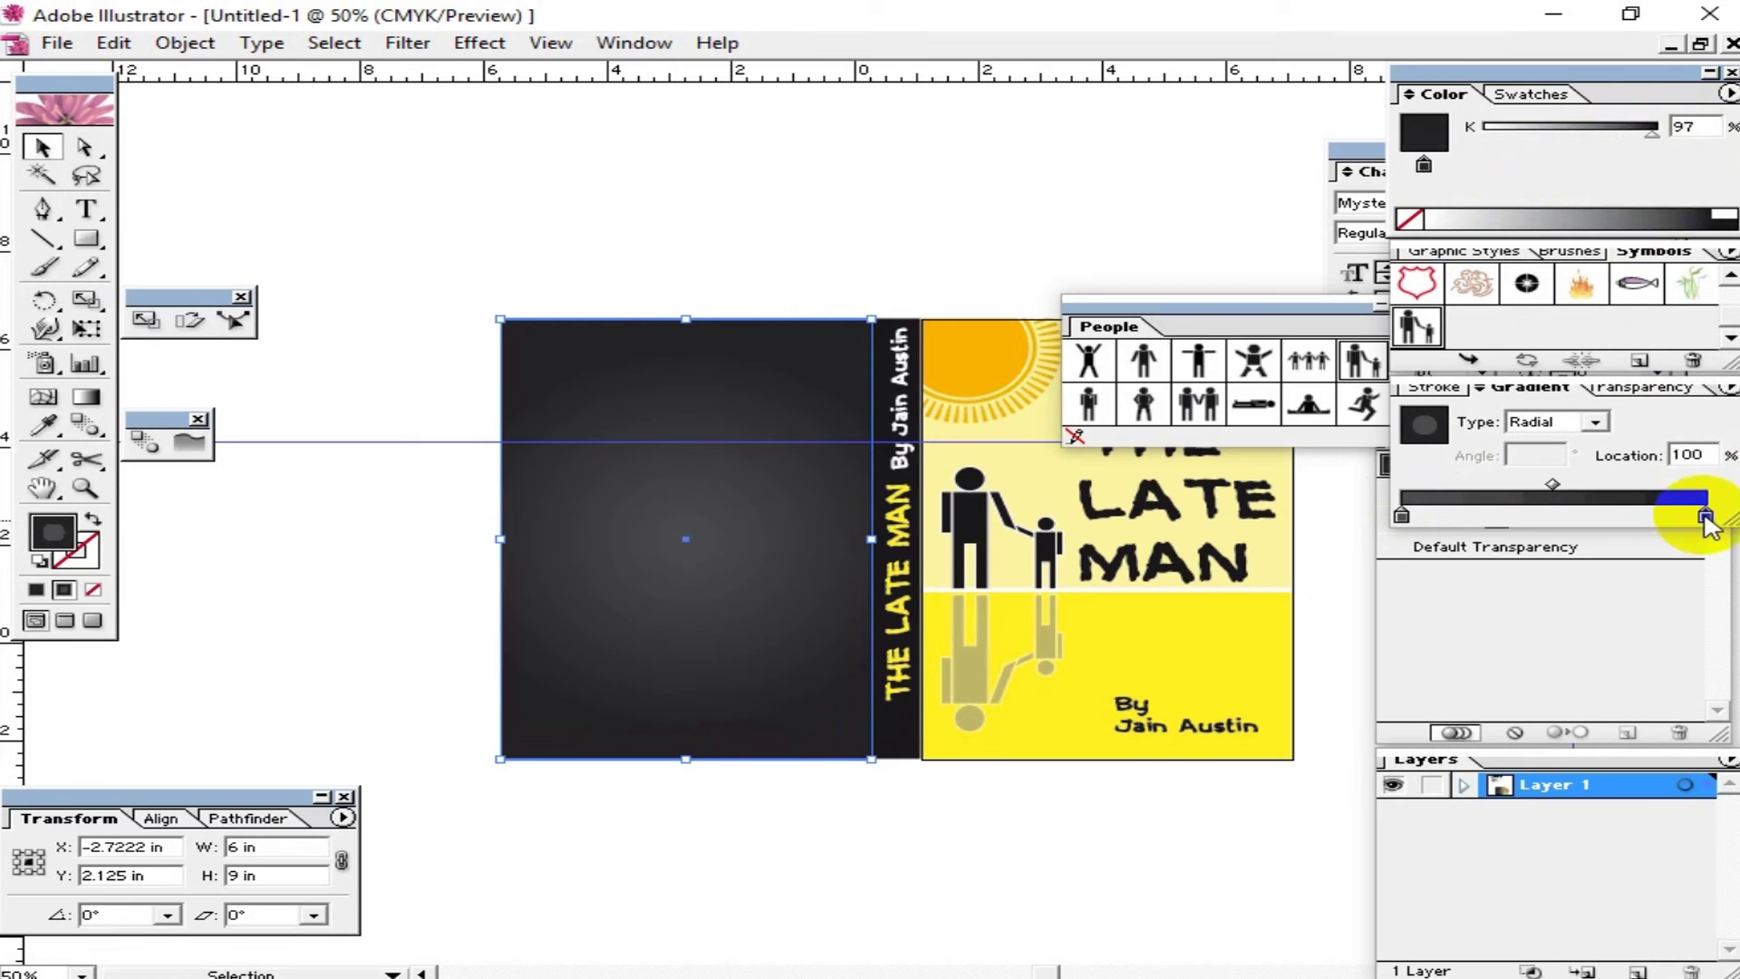
left_click_drag(1652, 134, 1638, 136)
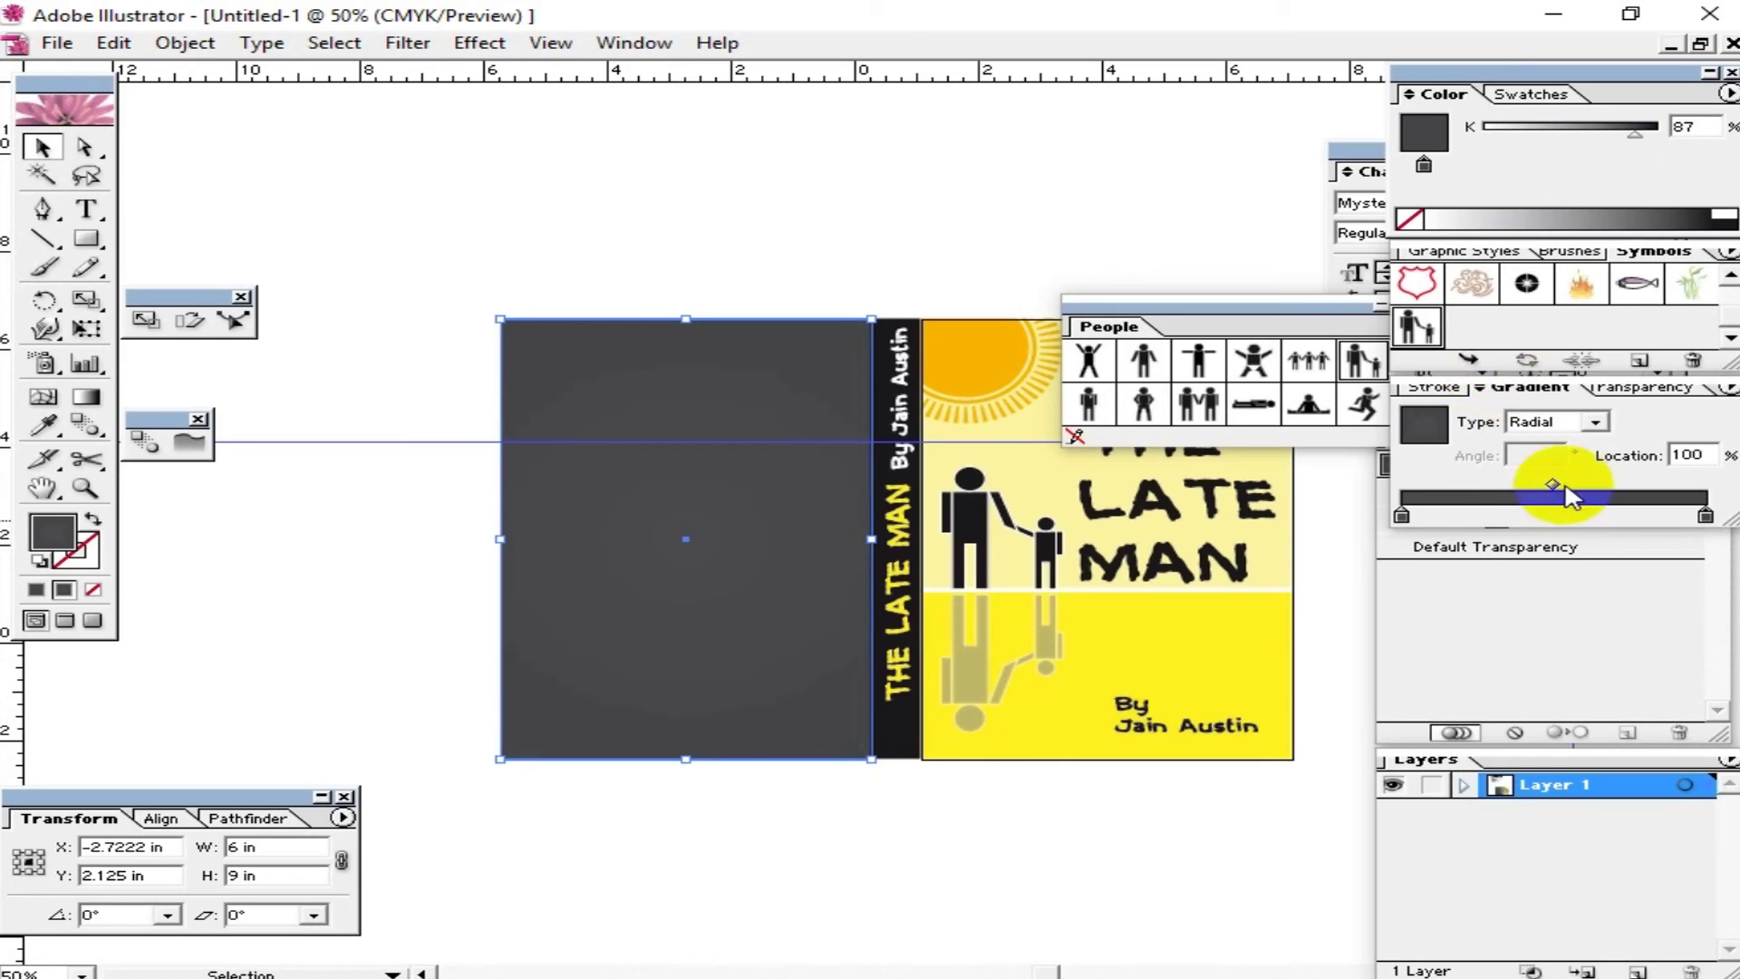
left_click(1402, 515)
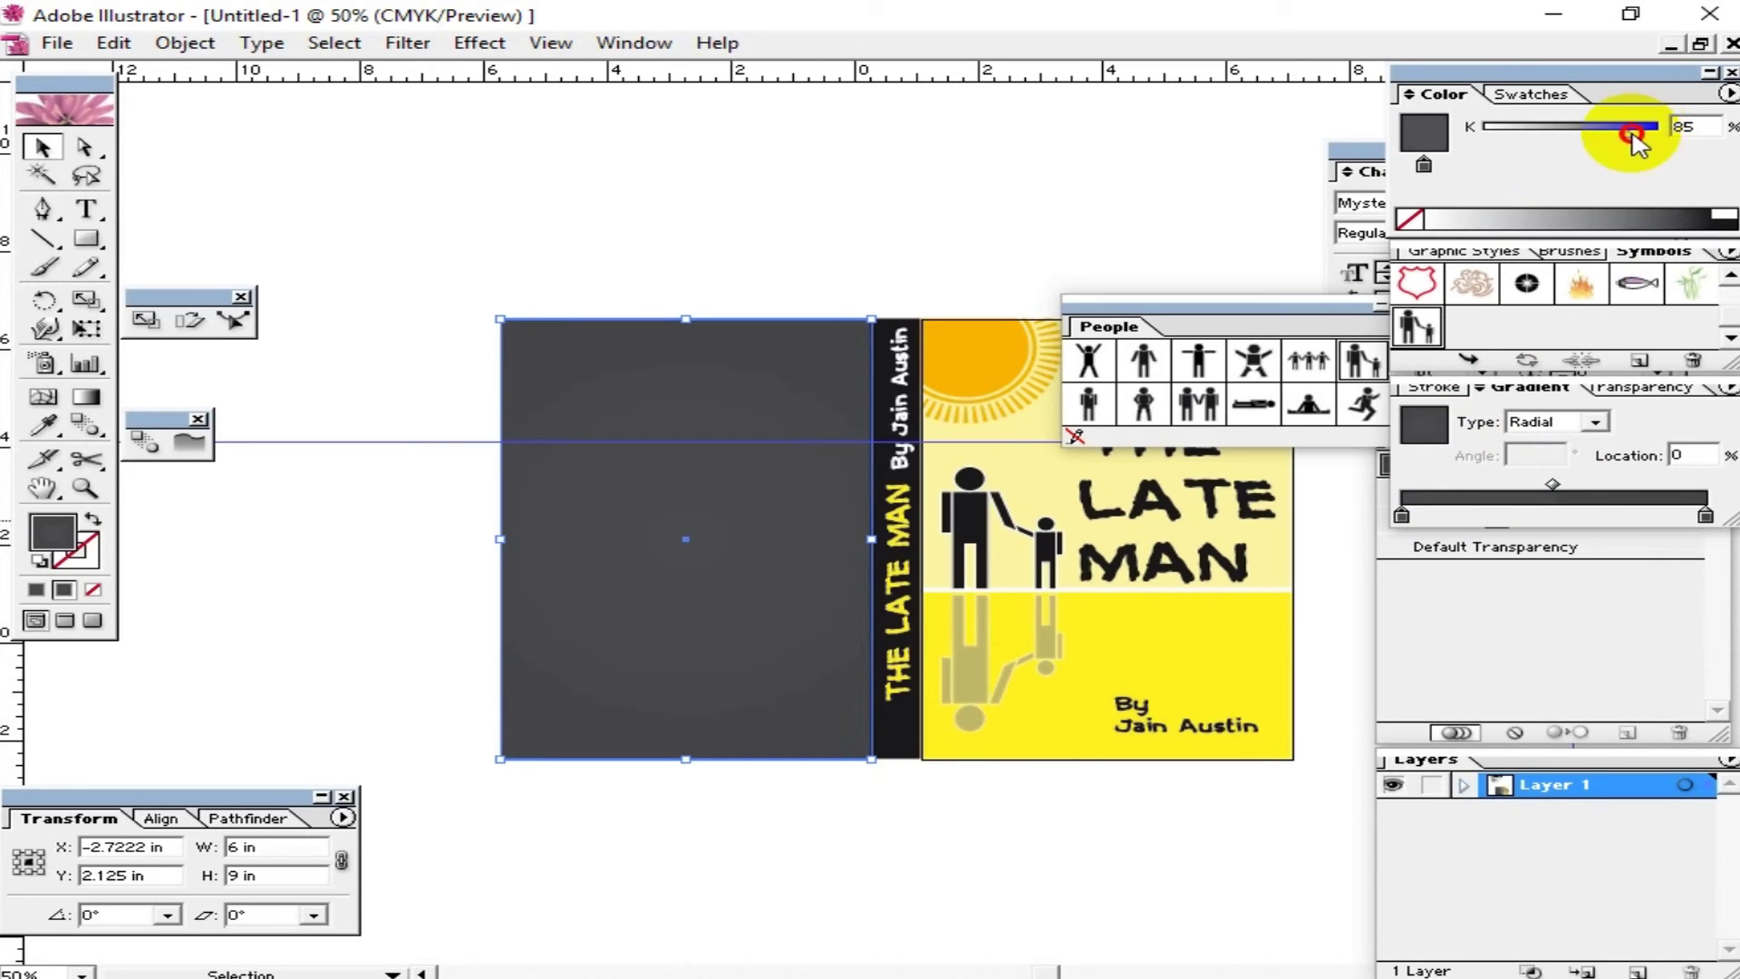
left_click_drag(1636, 136, 1600, 136)
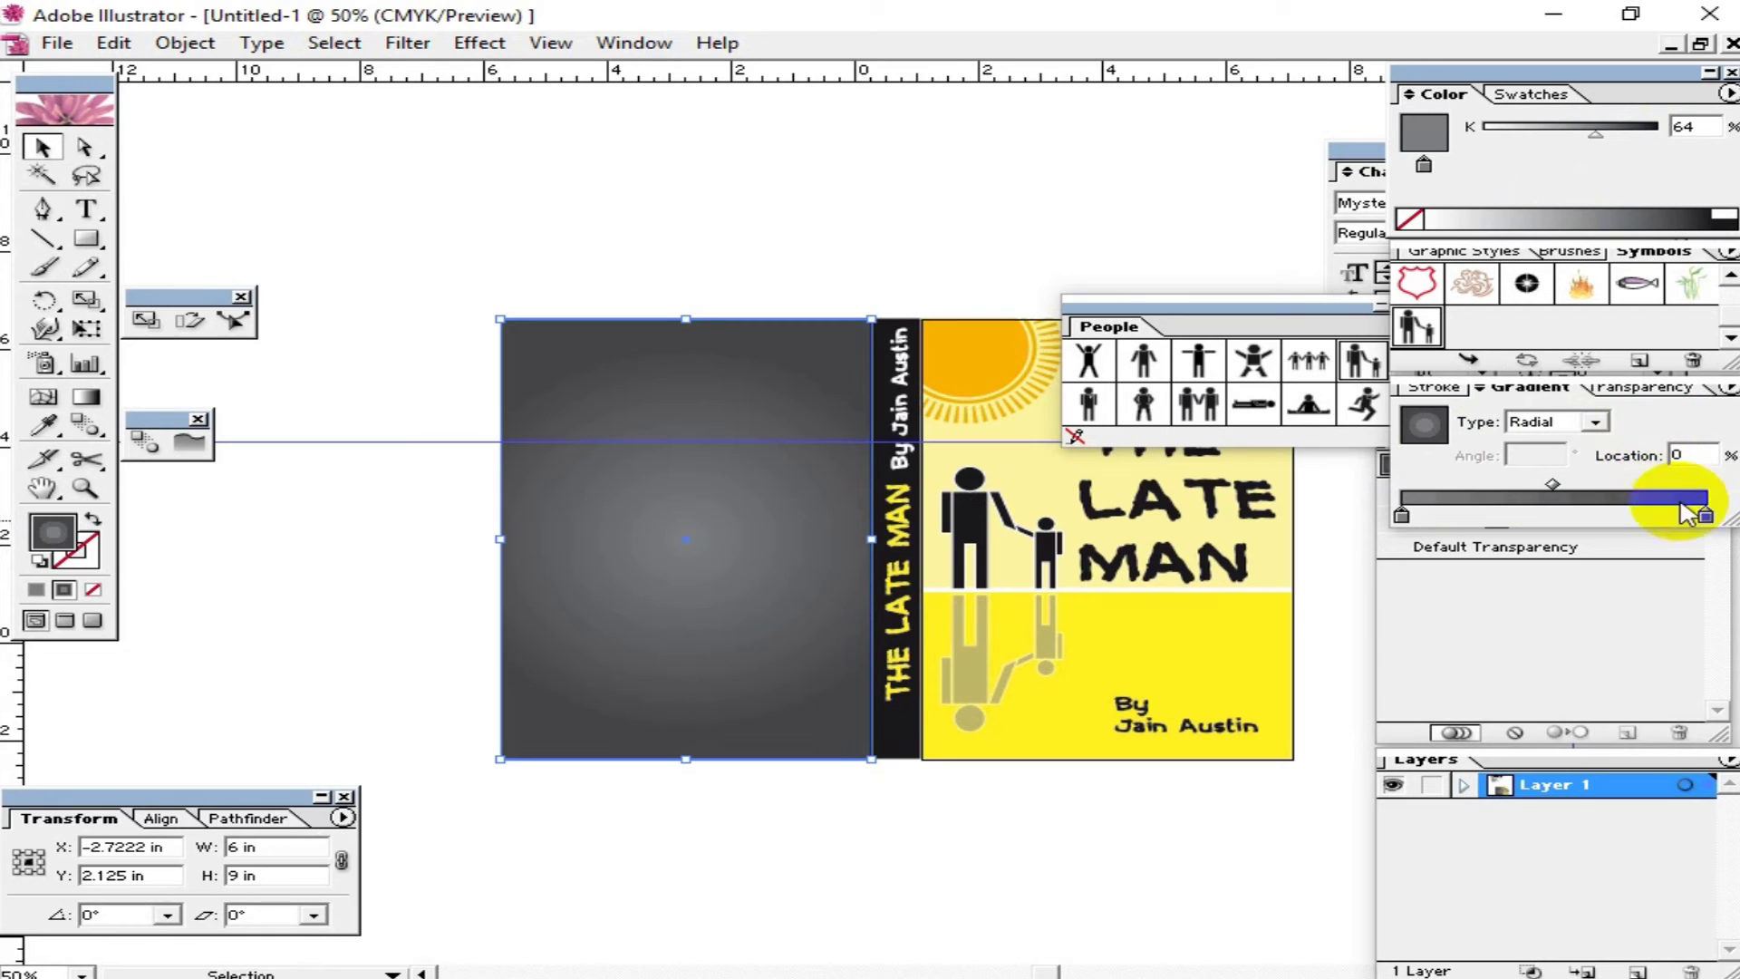
left_click(1705, 516)
left_click_drag(1631, 136, 1623, 134)
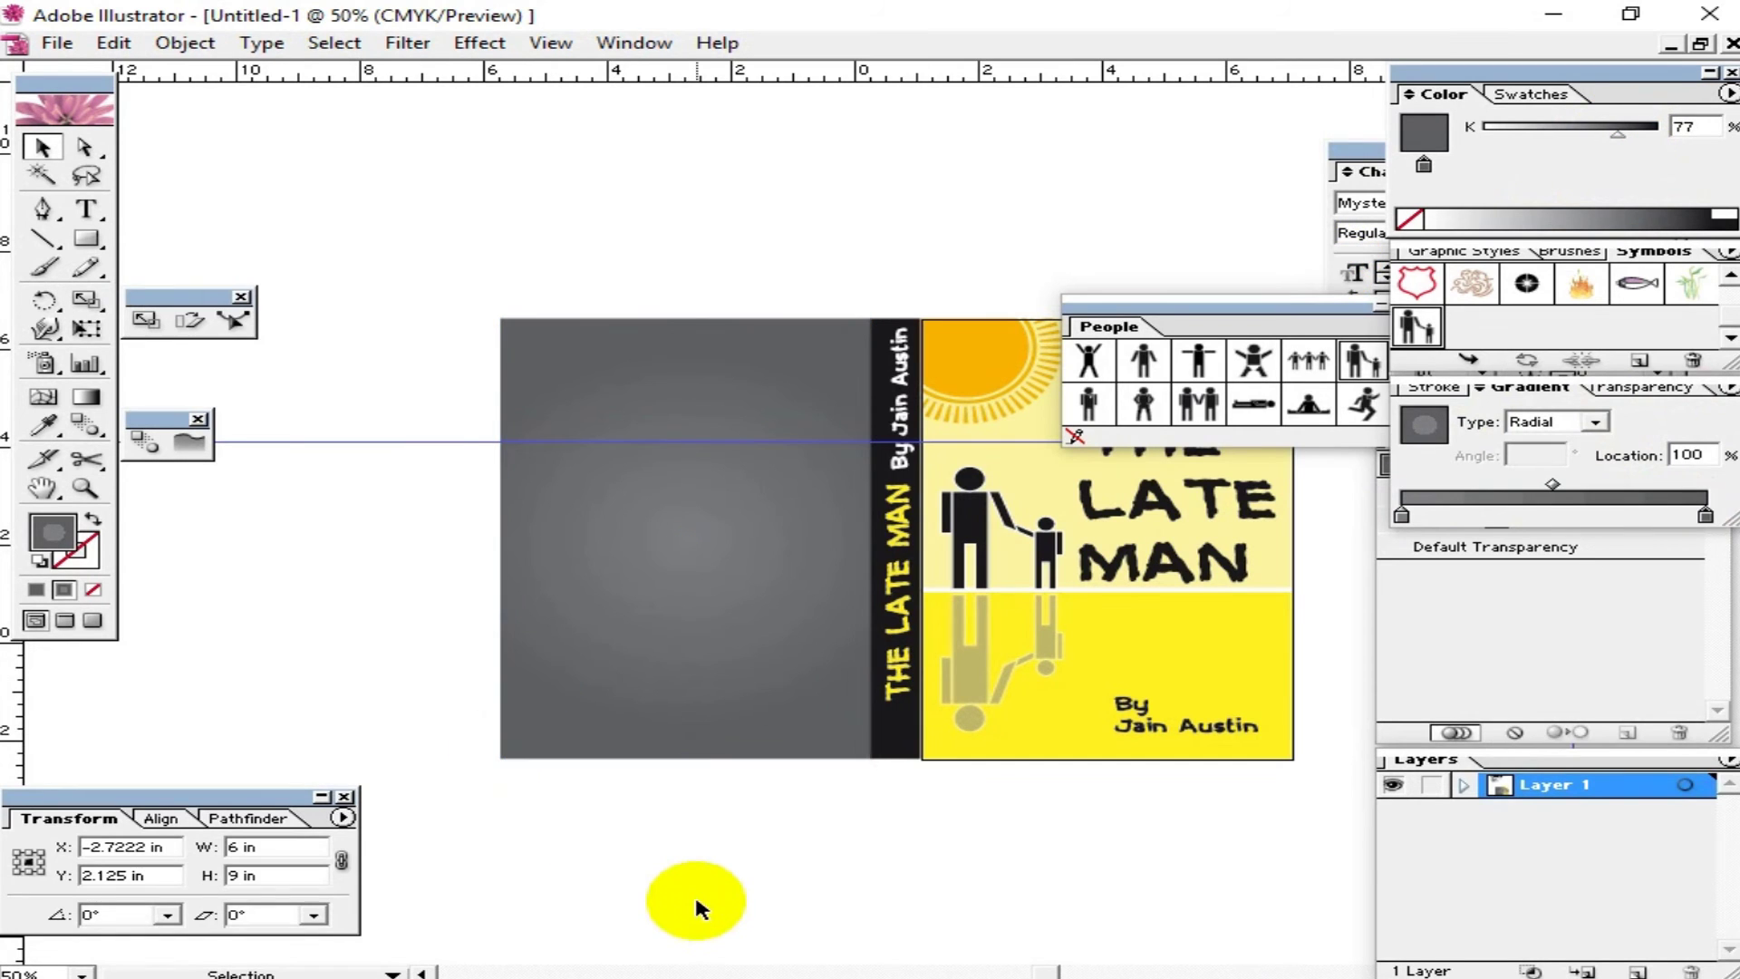
left_click(696, 906)
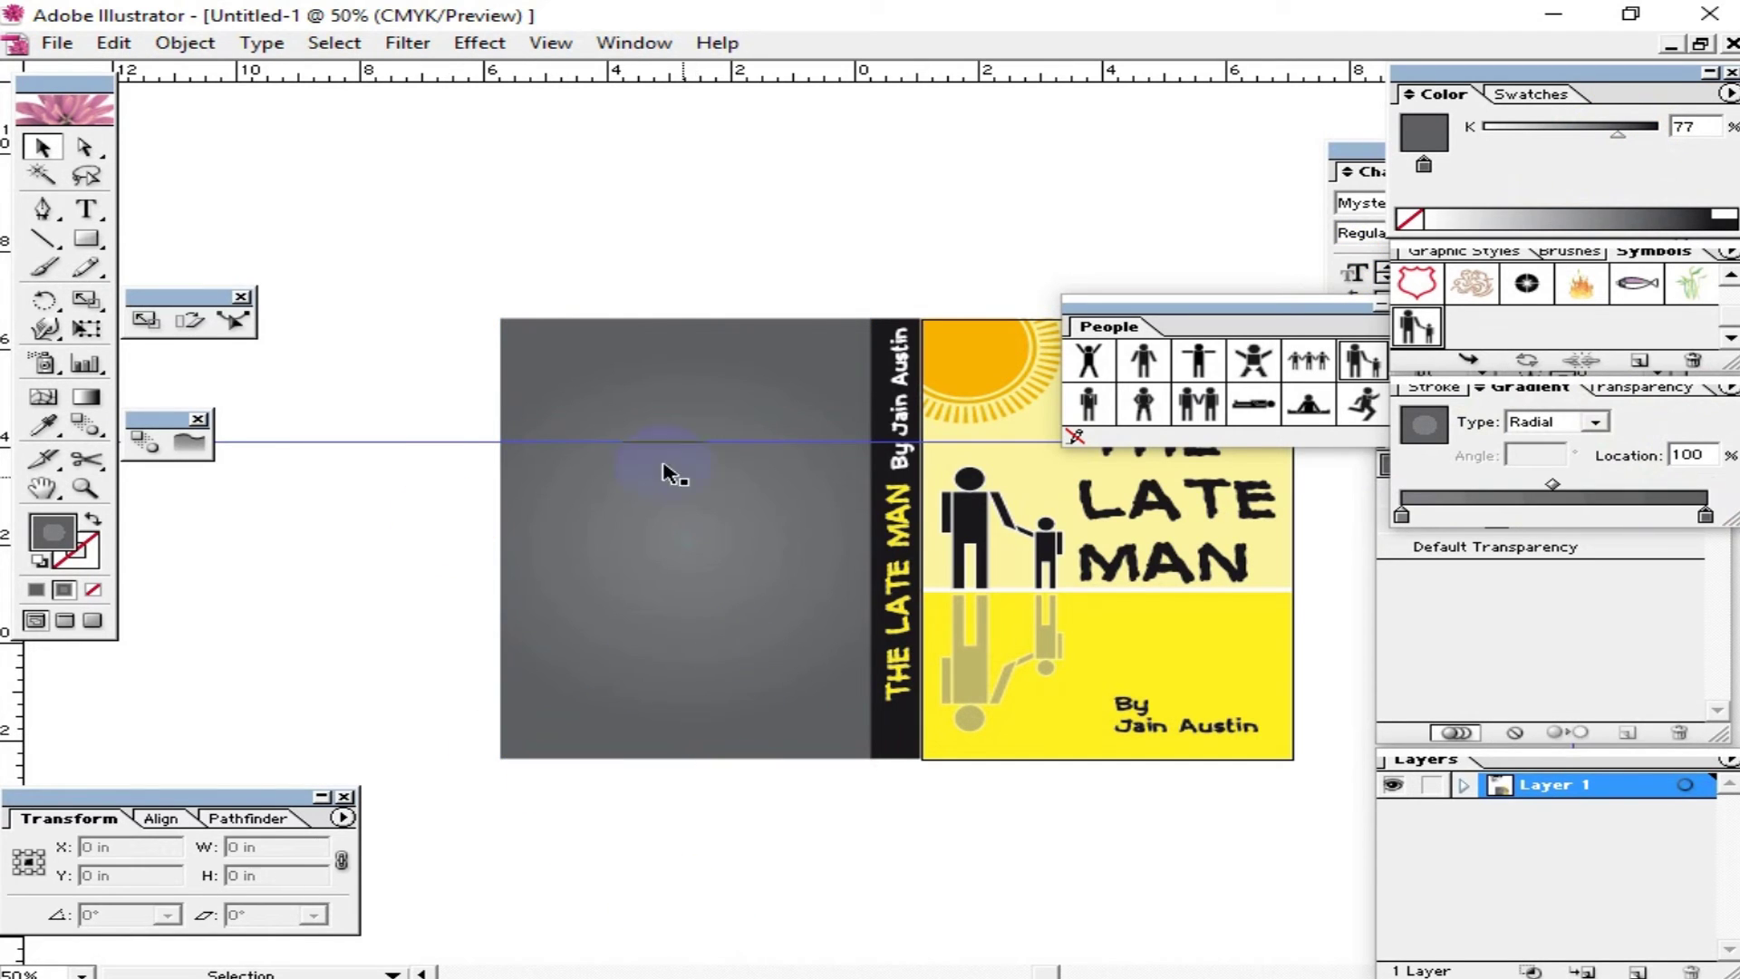
Step: Alt-drag a copy of the front-cover THE LATE MAN title onto the back cover
left_click(709, 872)
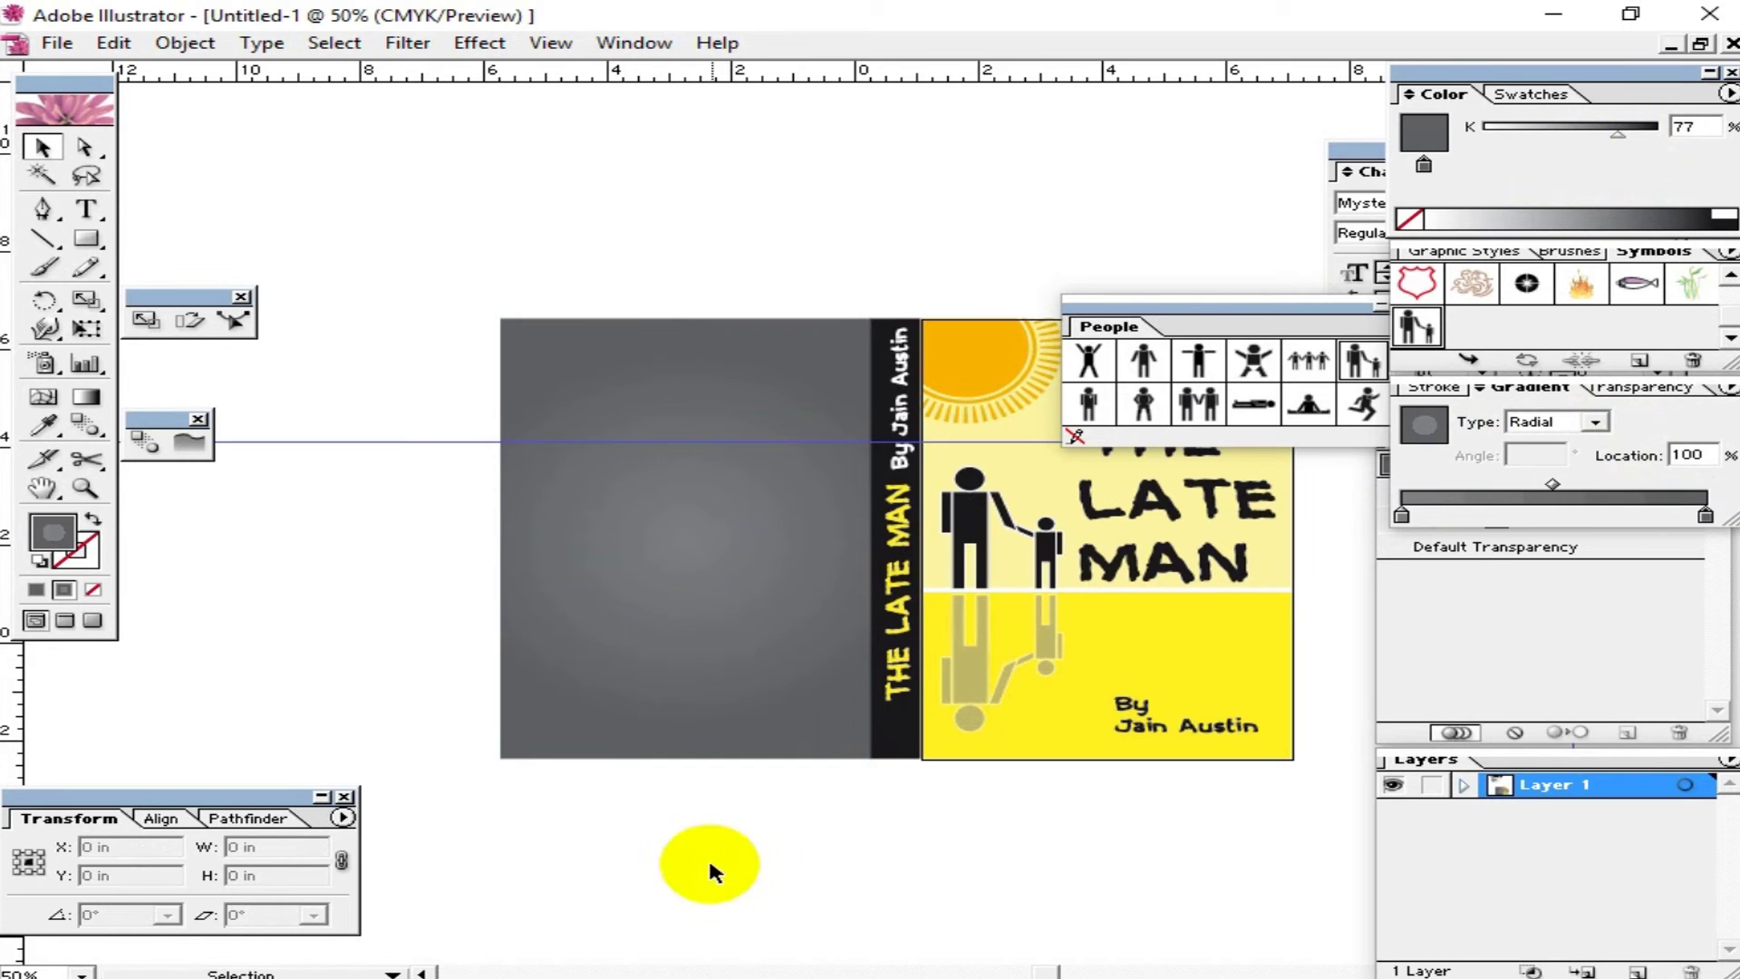
key("ctrl+equal")
key("ctrl+equal")
key("ctrl+equal")
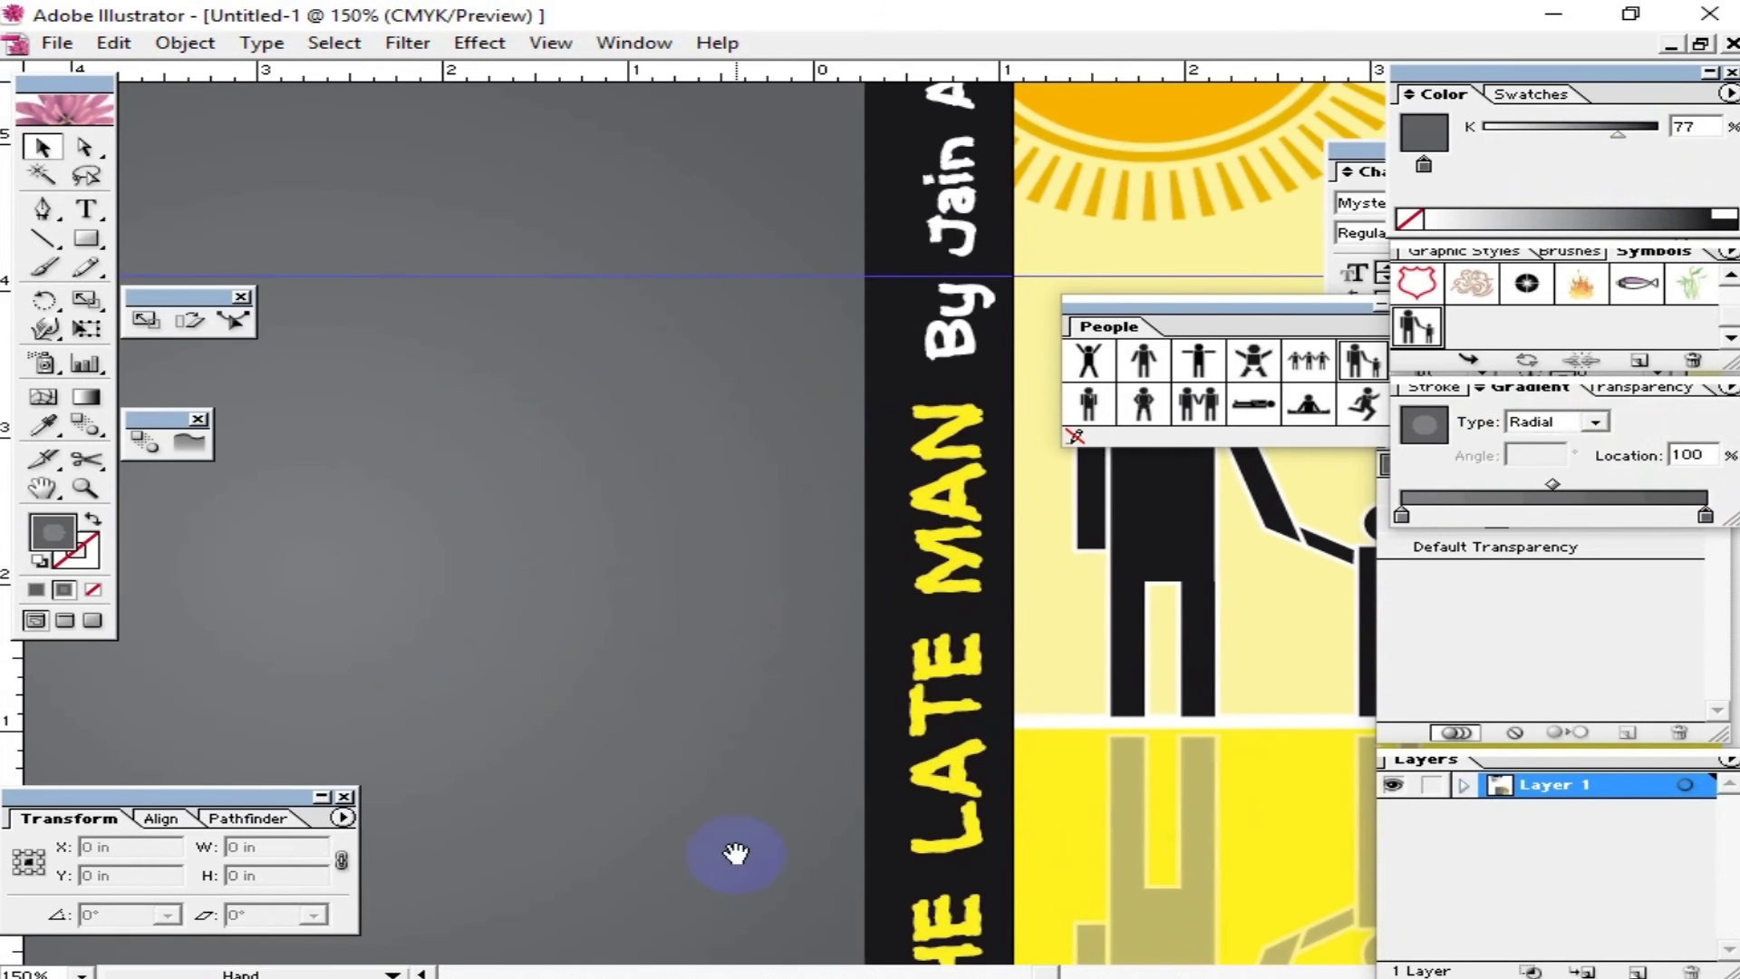
left_click_drag(687, 666, 1013, 668)
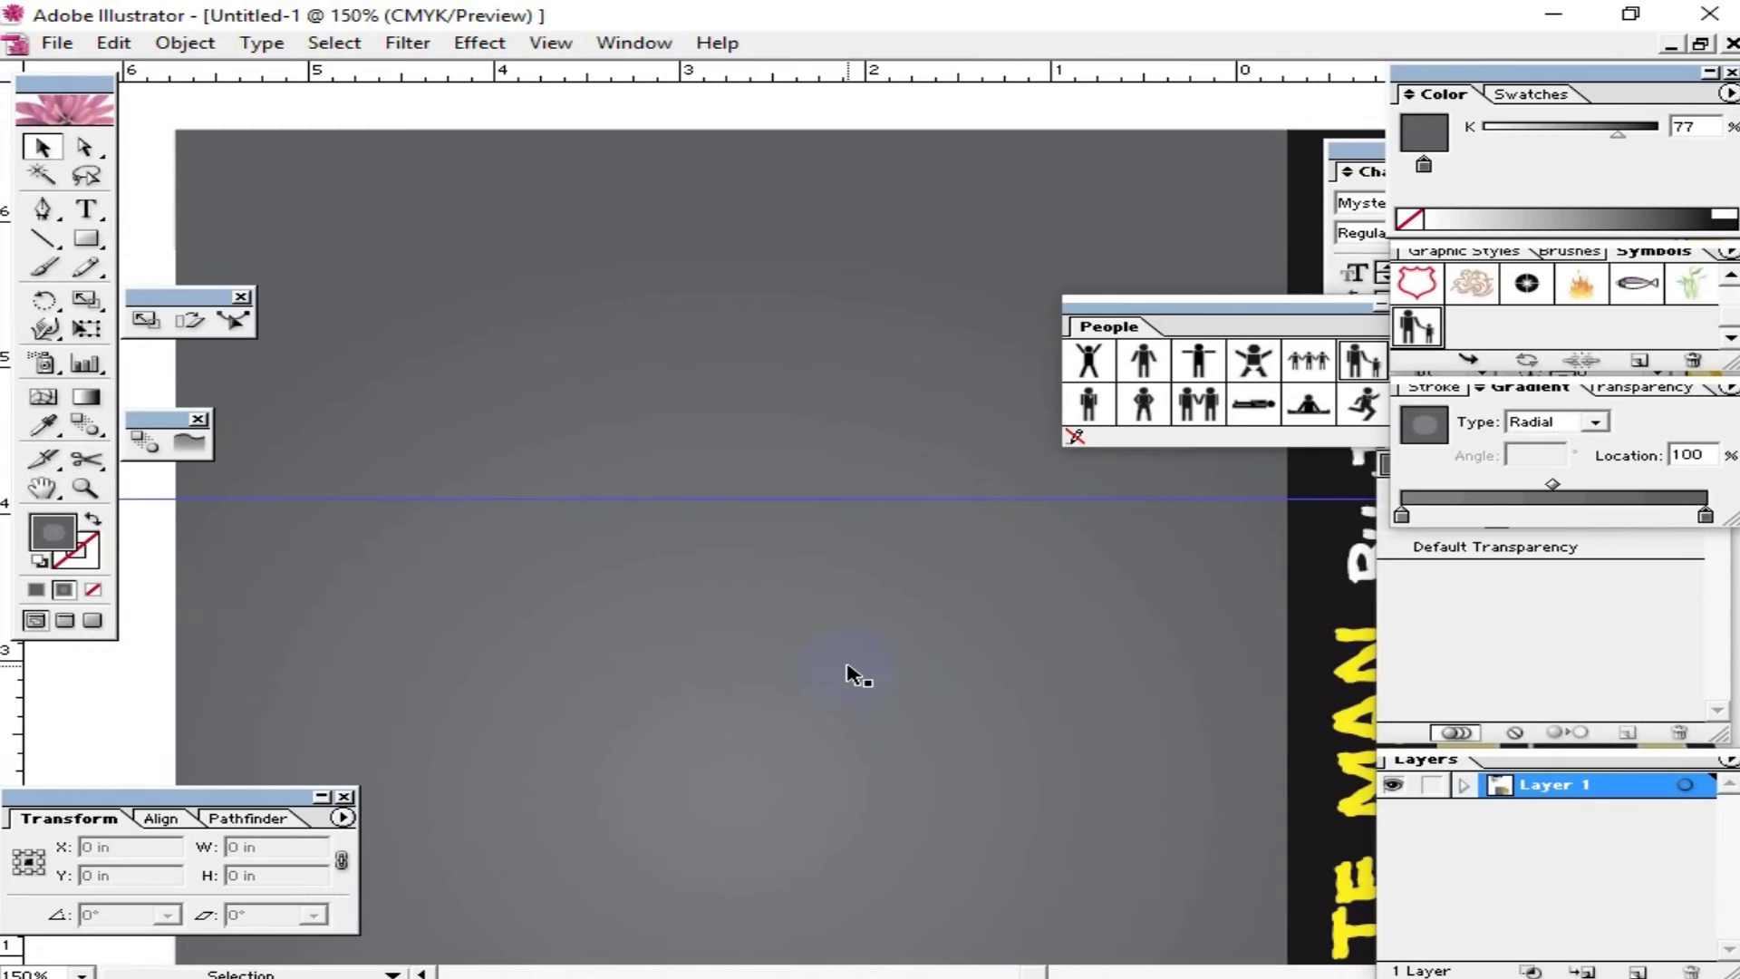
key("ctrl+minus")
key("ctrl+minus")
scroll(788, 524, "down", 2)
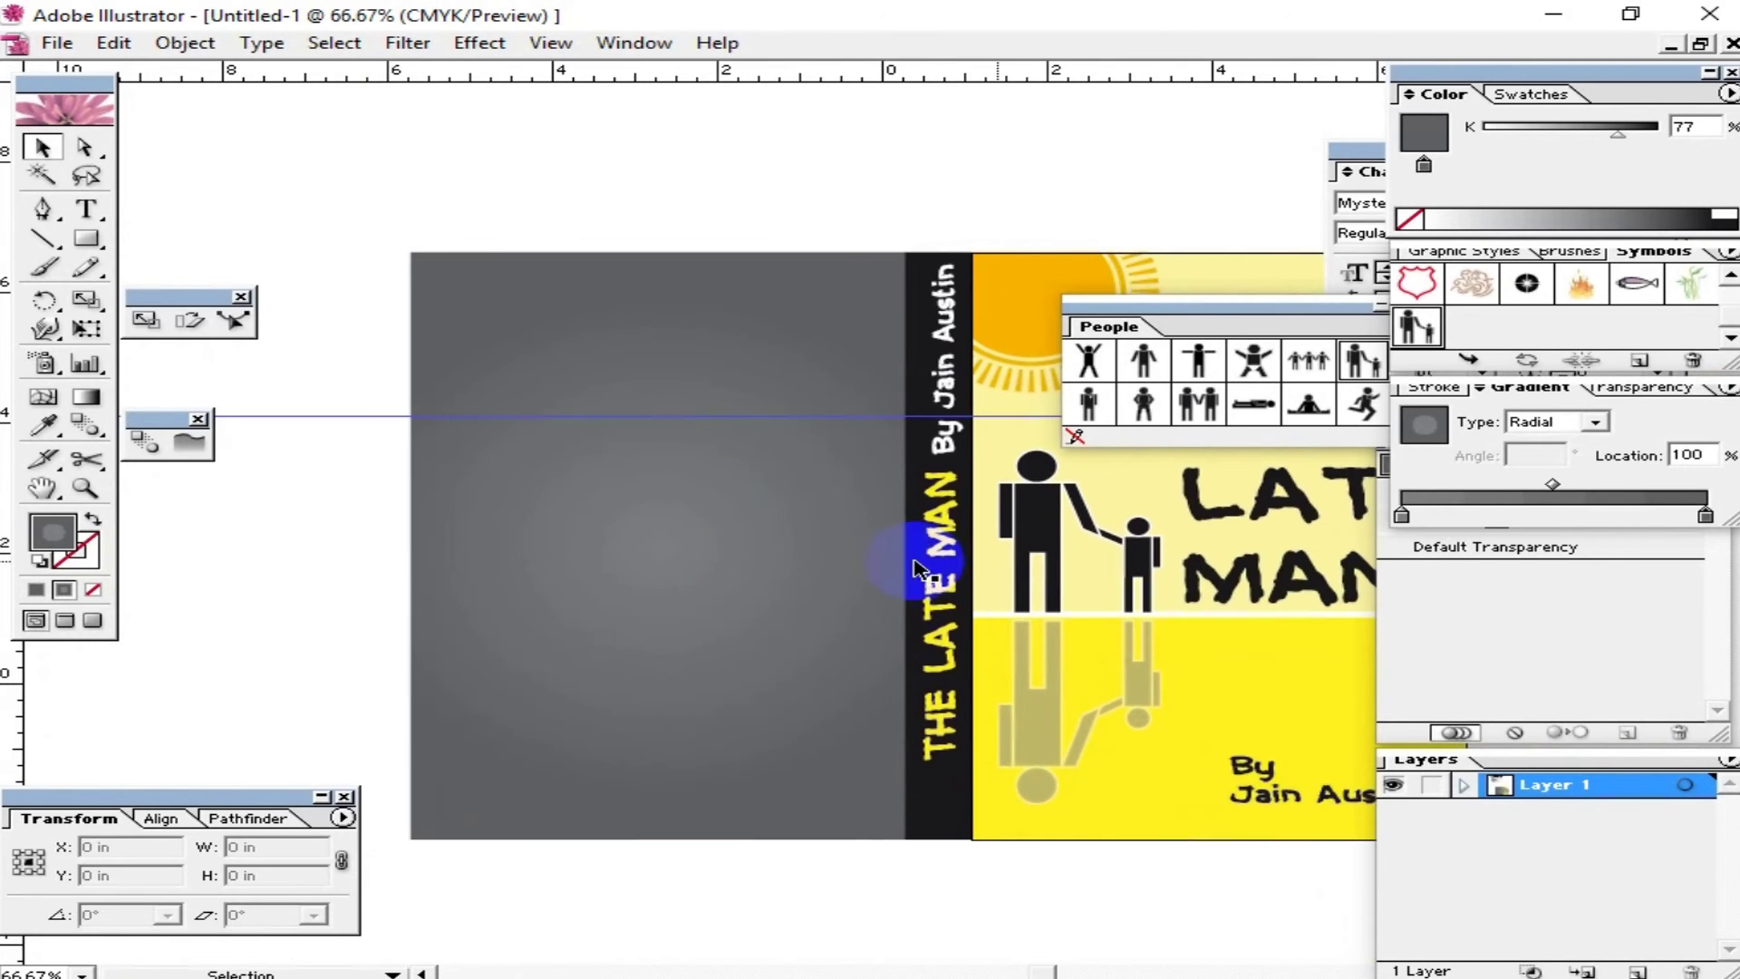
left_click(1270, 506)
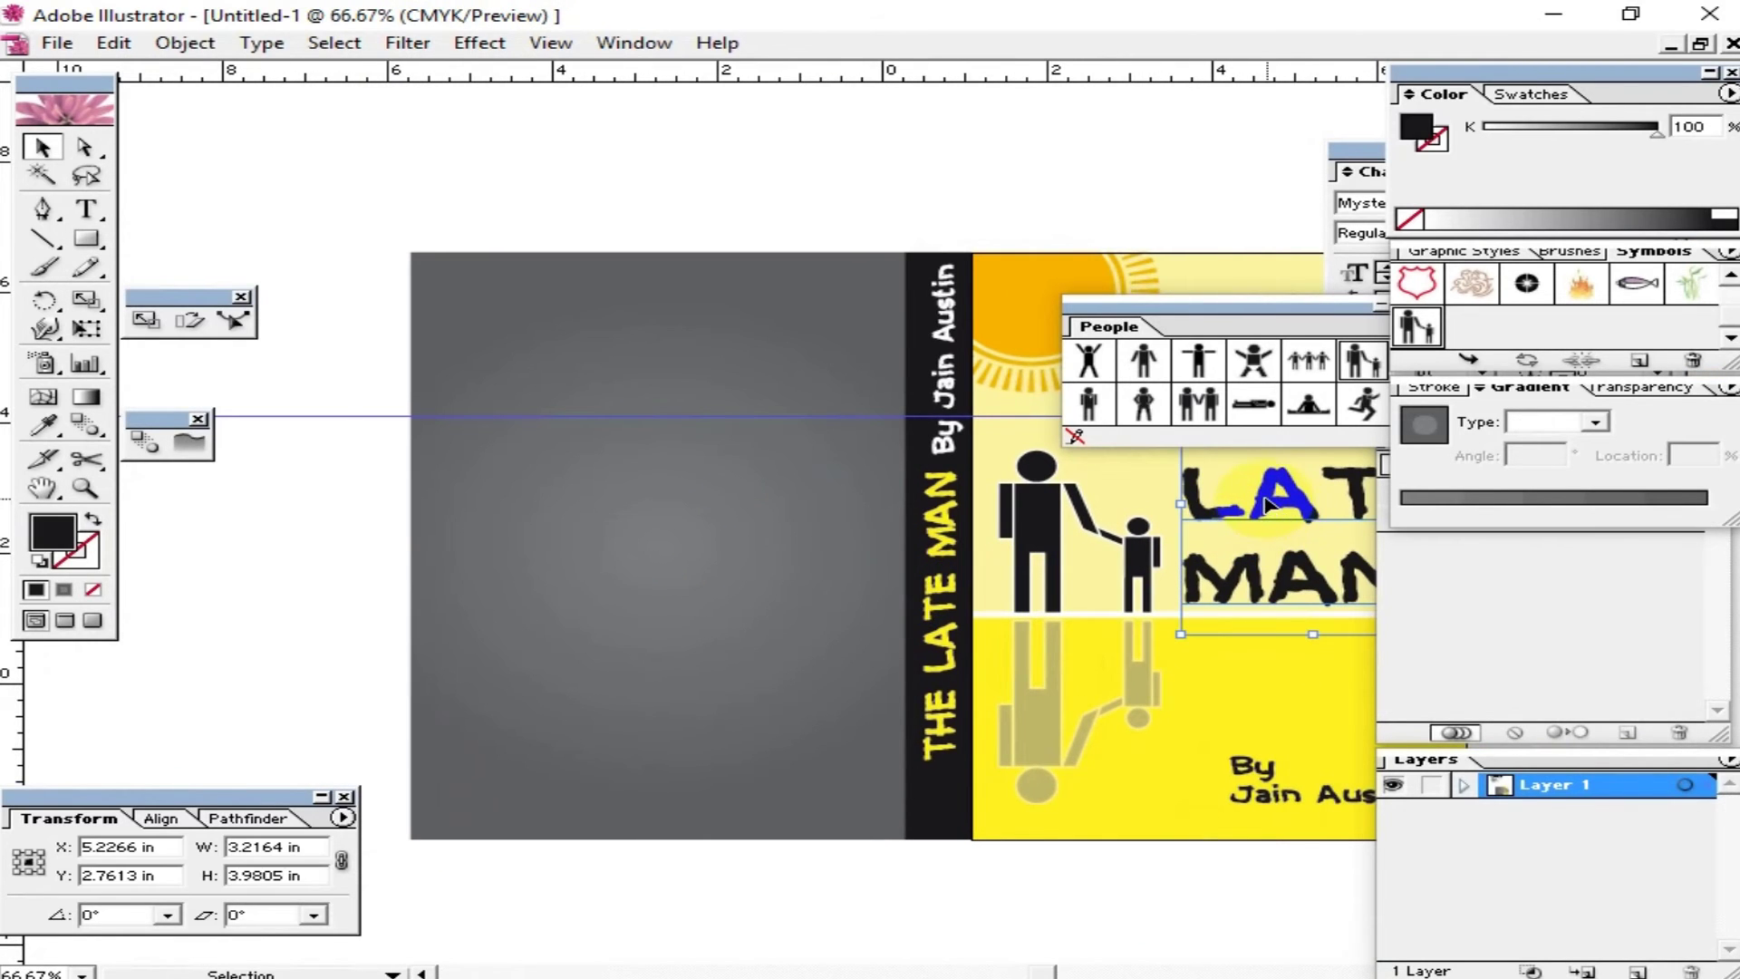
left_click(698, 435)
left_click(1266, 506)
left_click_drag(1266, 510, 559, 401)
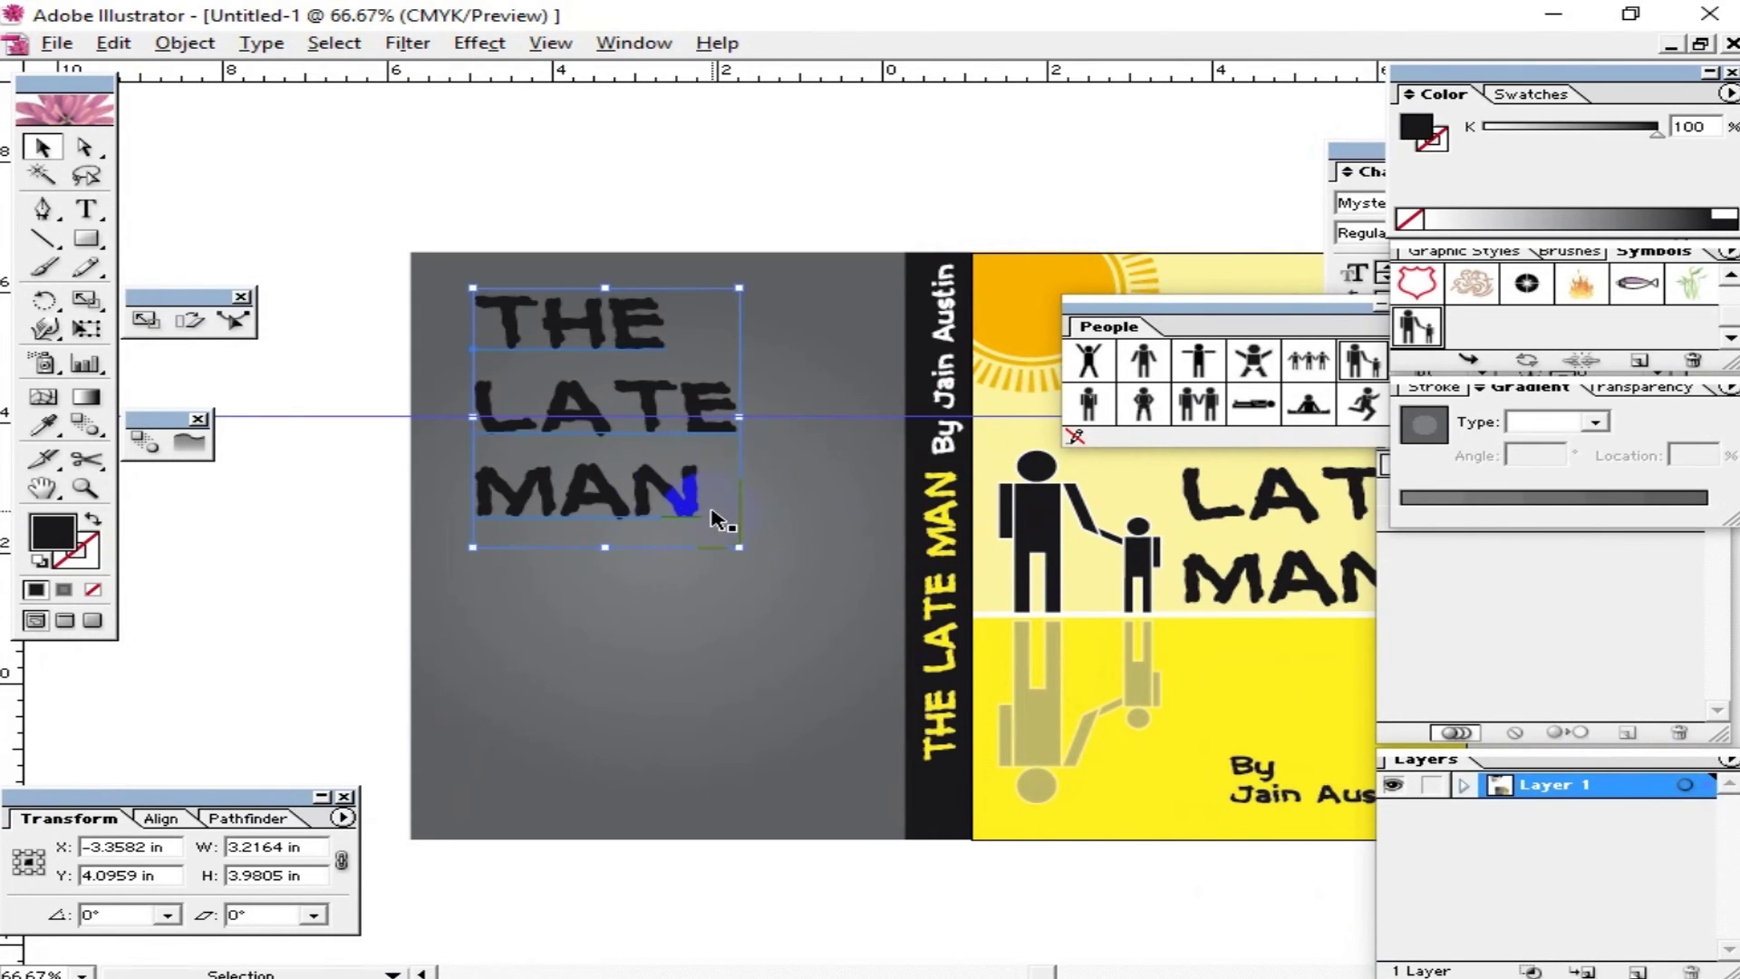
Step: Remove the line breaks so the copied title reads THE LATE MAN on one line
key("t")
left_click(710, 353)
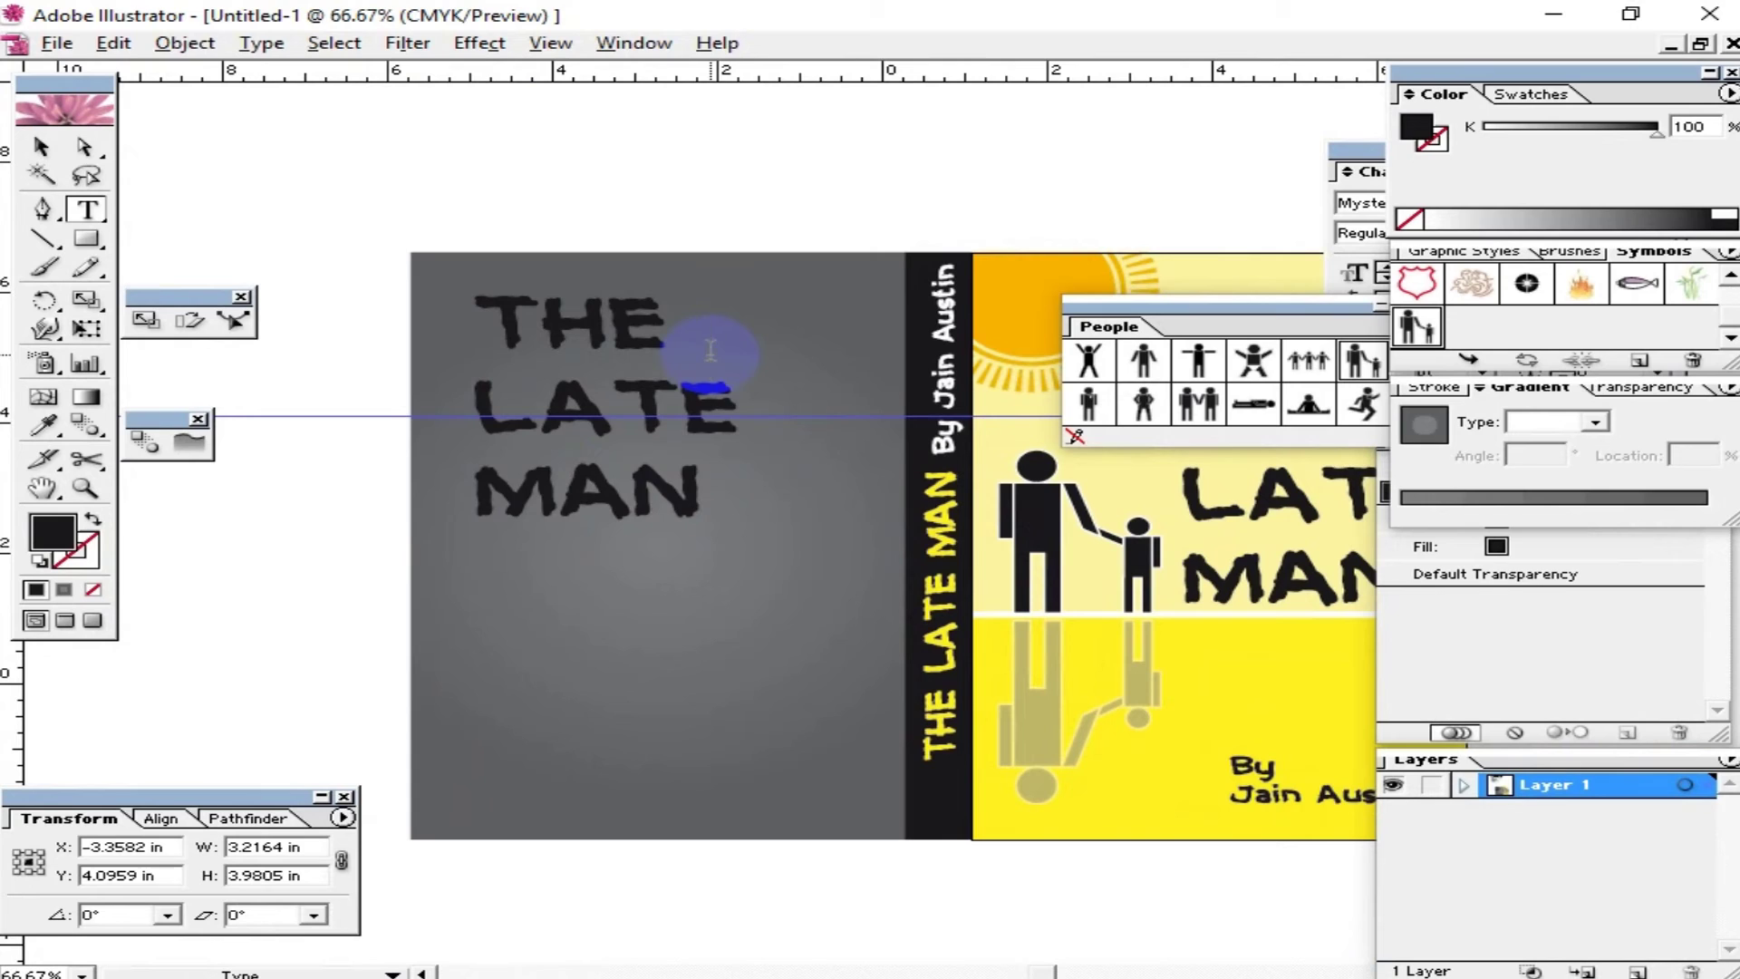
key("Delete")
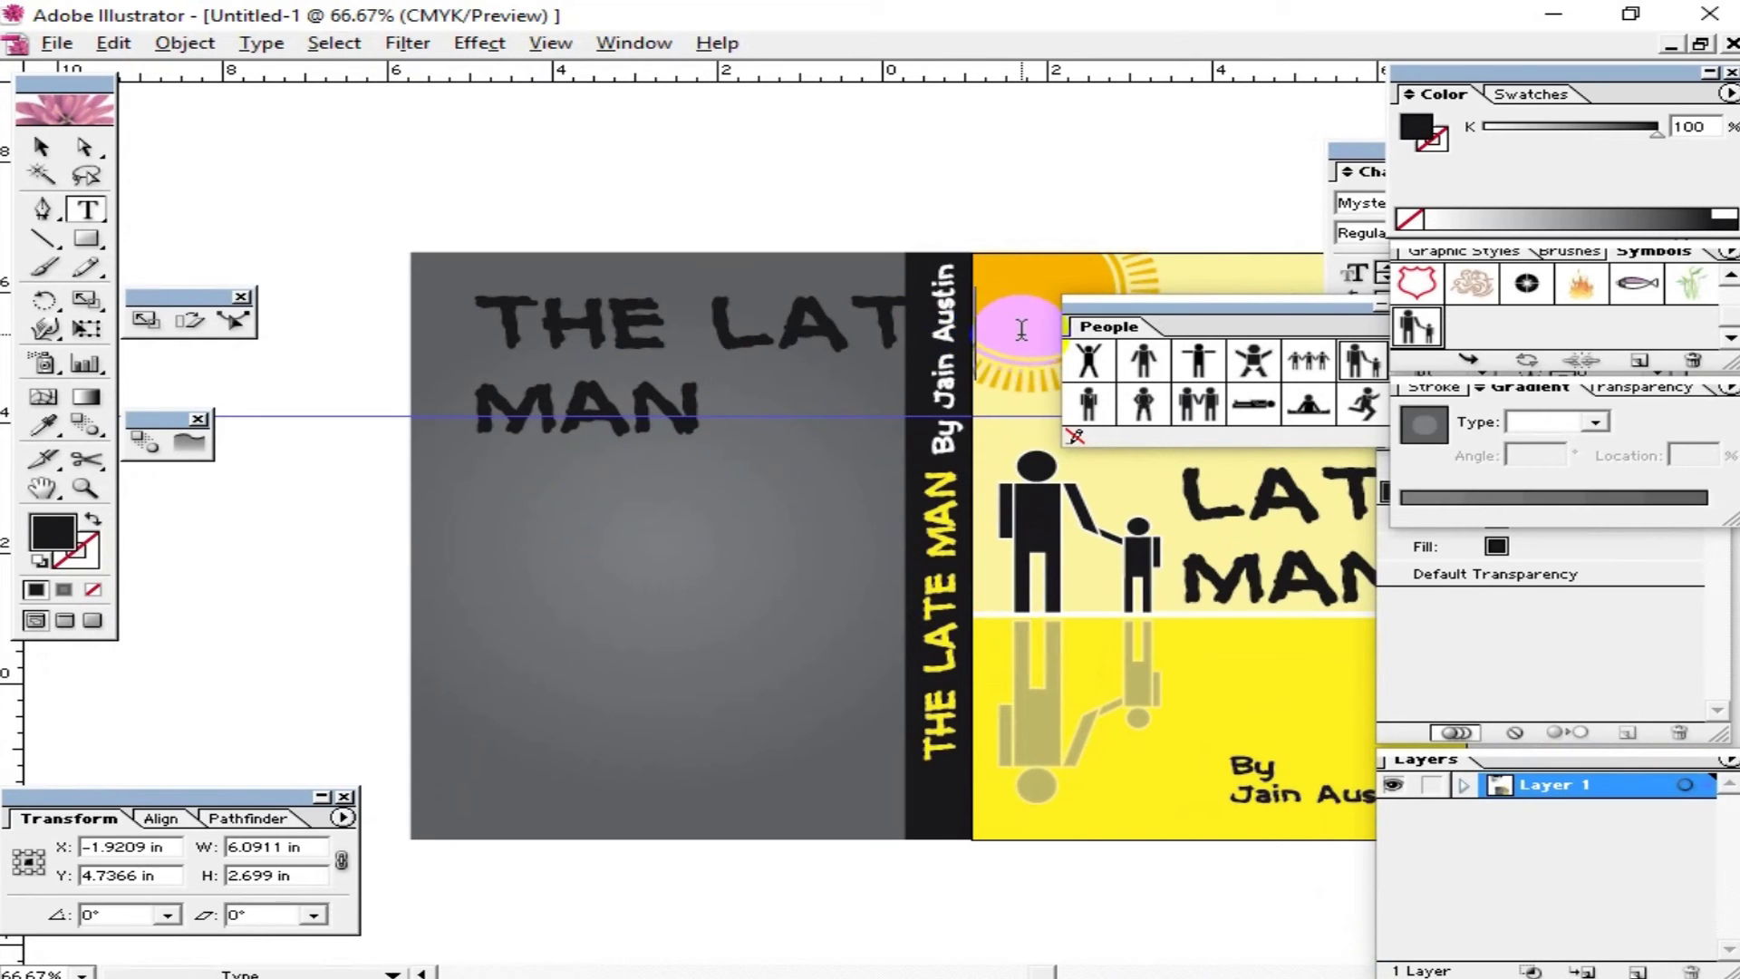
key("Delete")
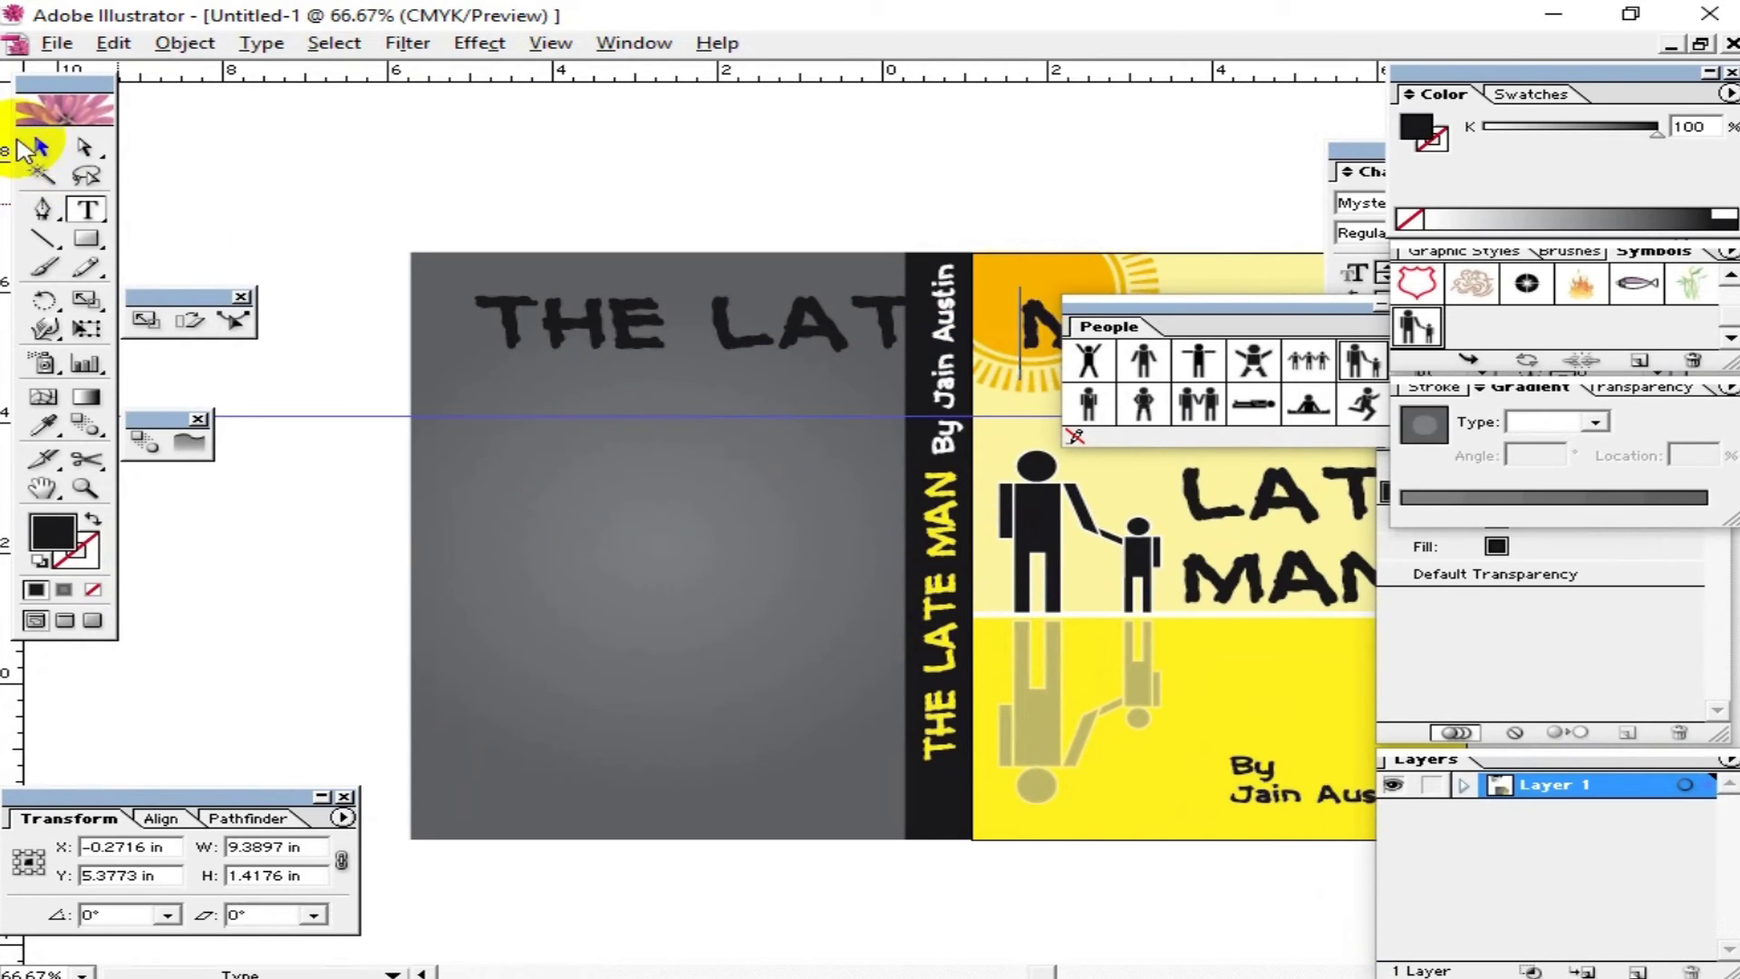
Step: Scale the single-line title down and position it near the top of the back cover
left_click(41, 147)
left_click_drag(477, 376, 460, 356)
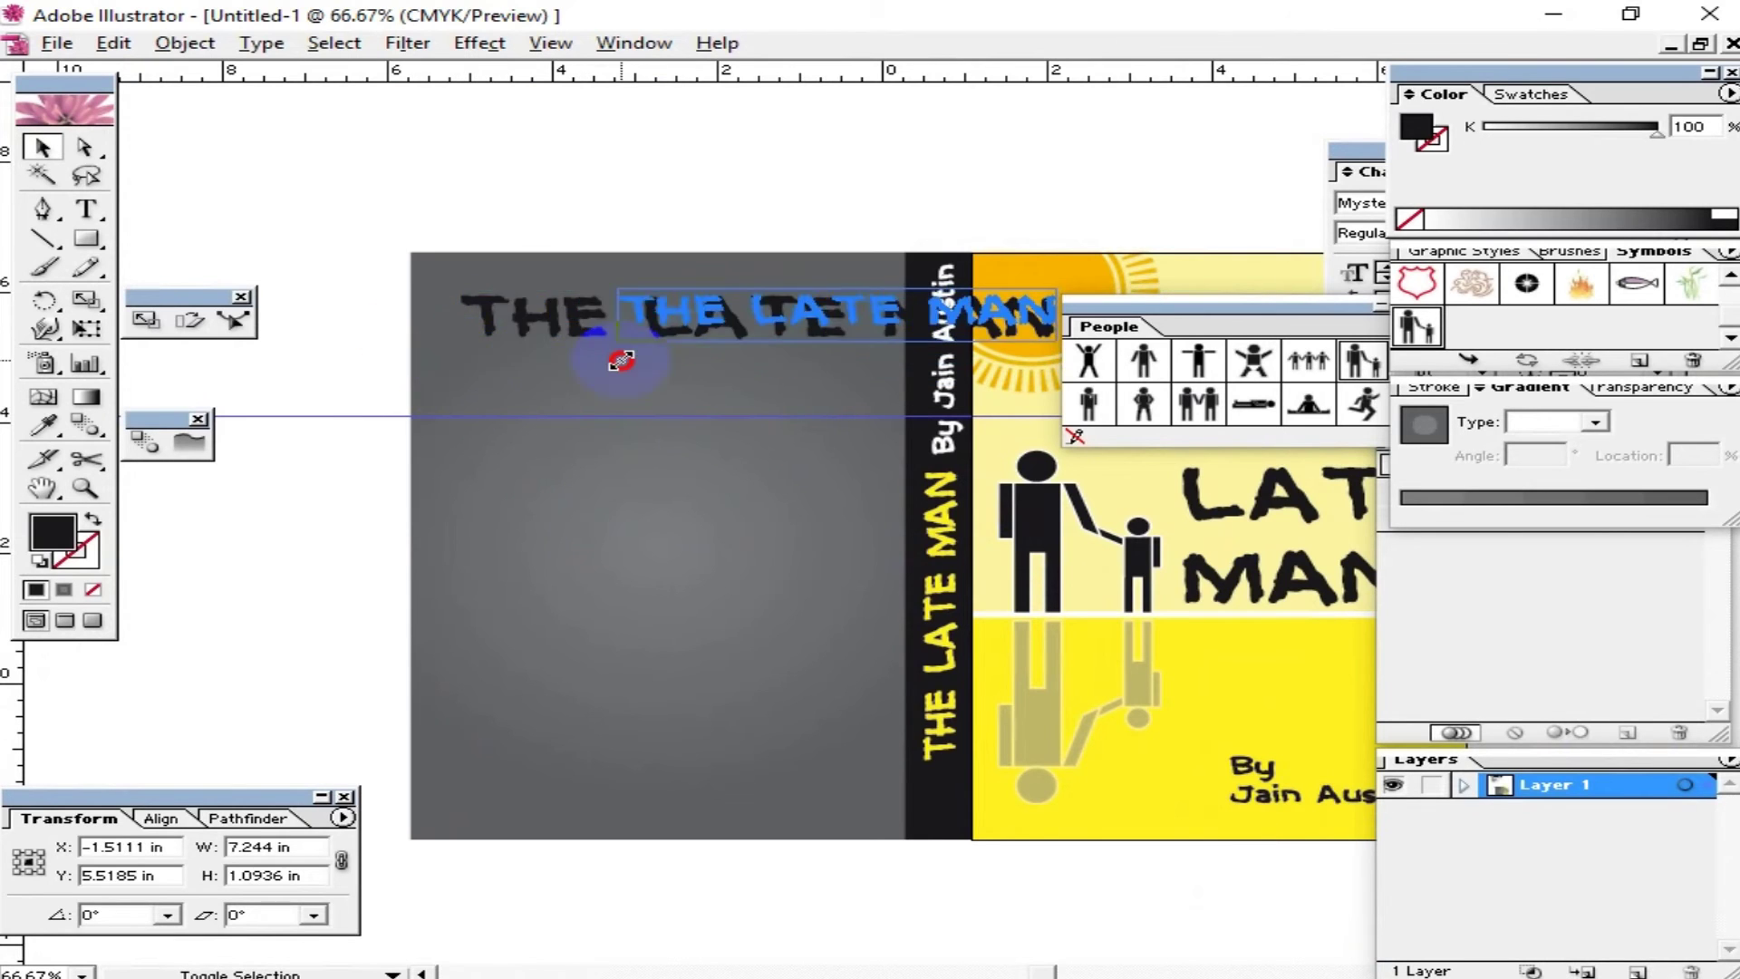
left_click_drag(460, 356, 628, 340)
left_click_drag(773, 322, 581, 338)
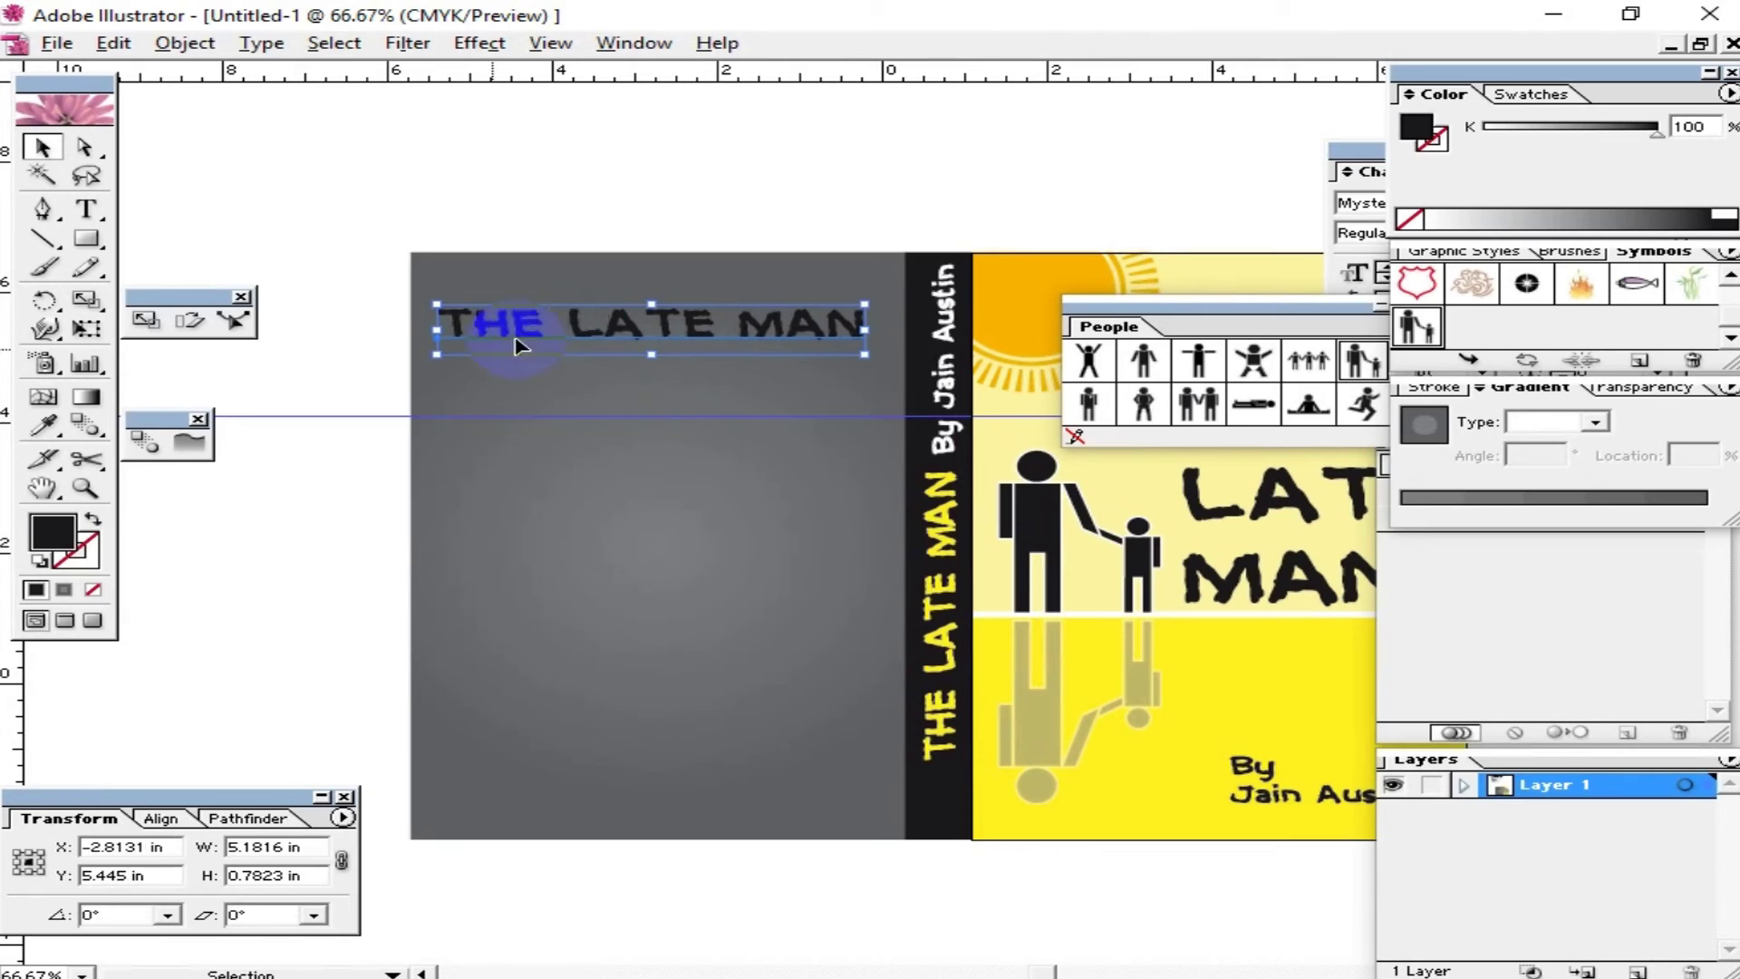
left_click_drag(438, 357, 475, 354)
left_click_drag(694, 335, 671, 354)
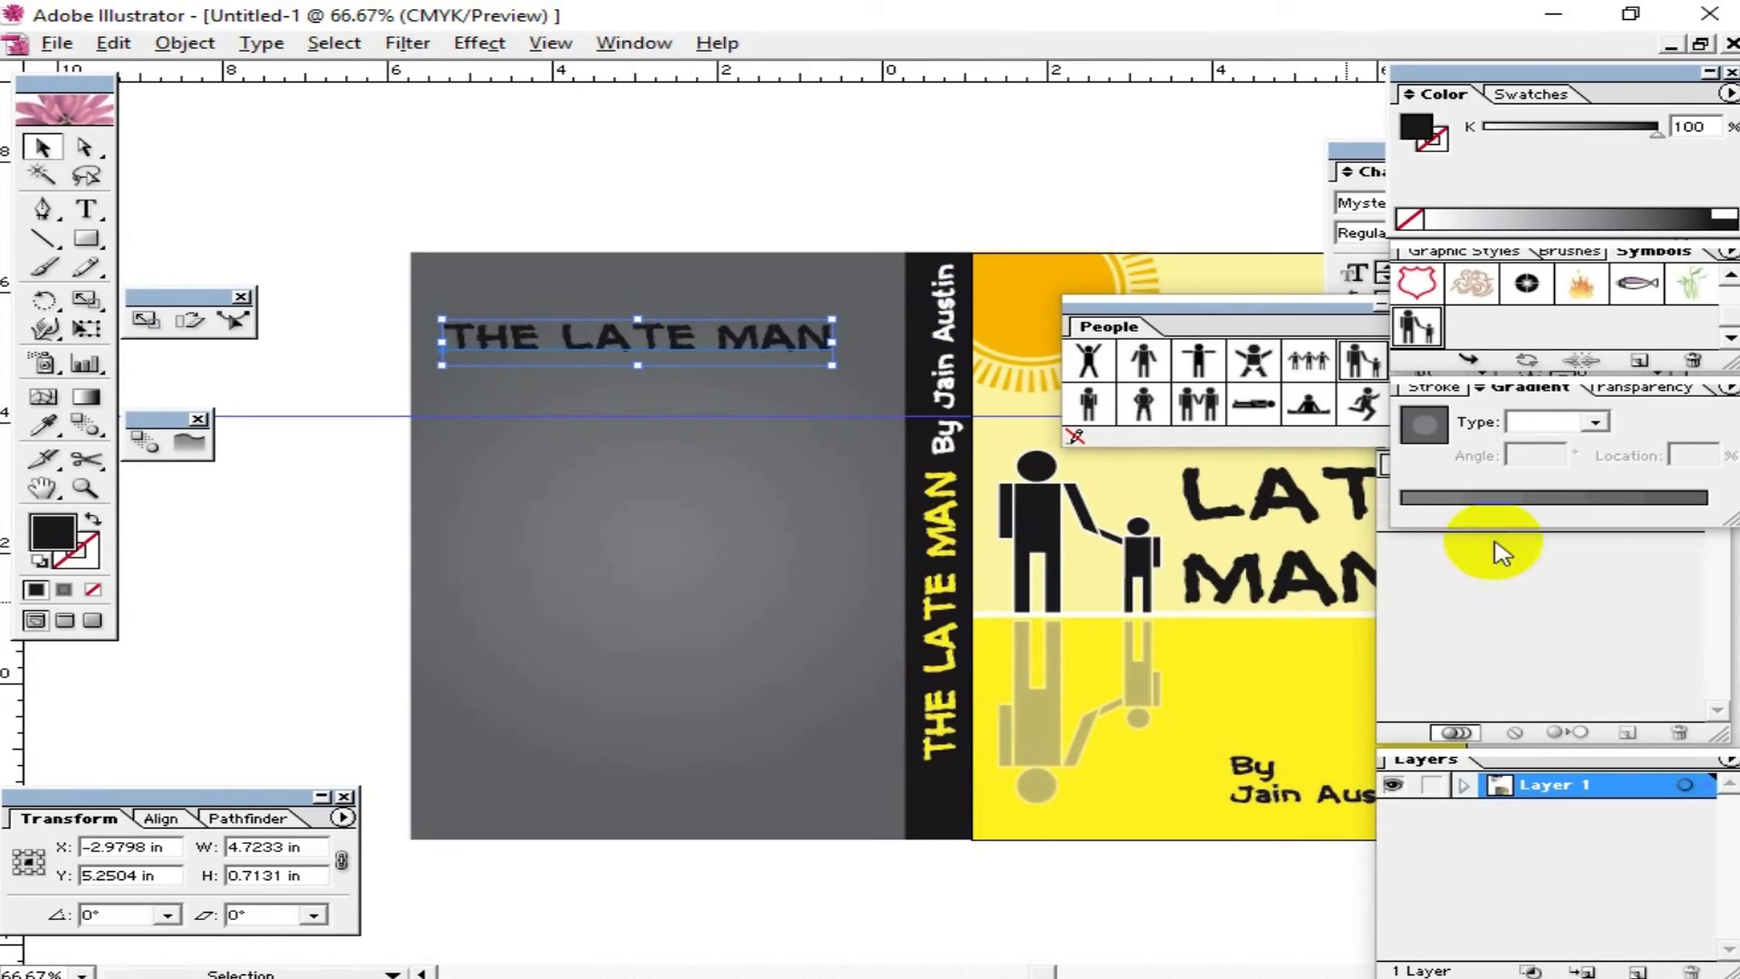
left_click(1346, 205)
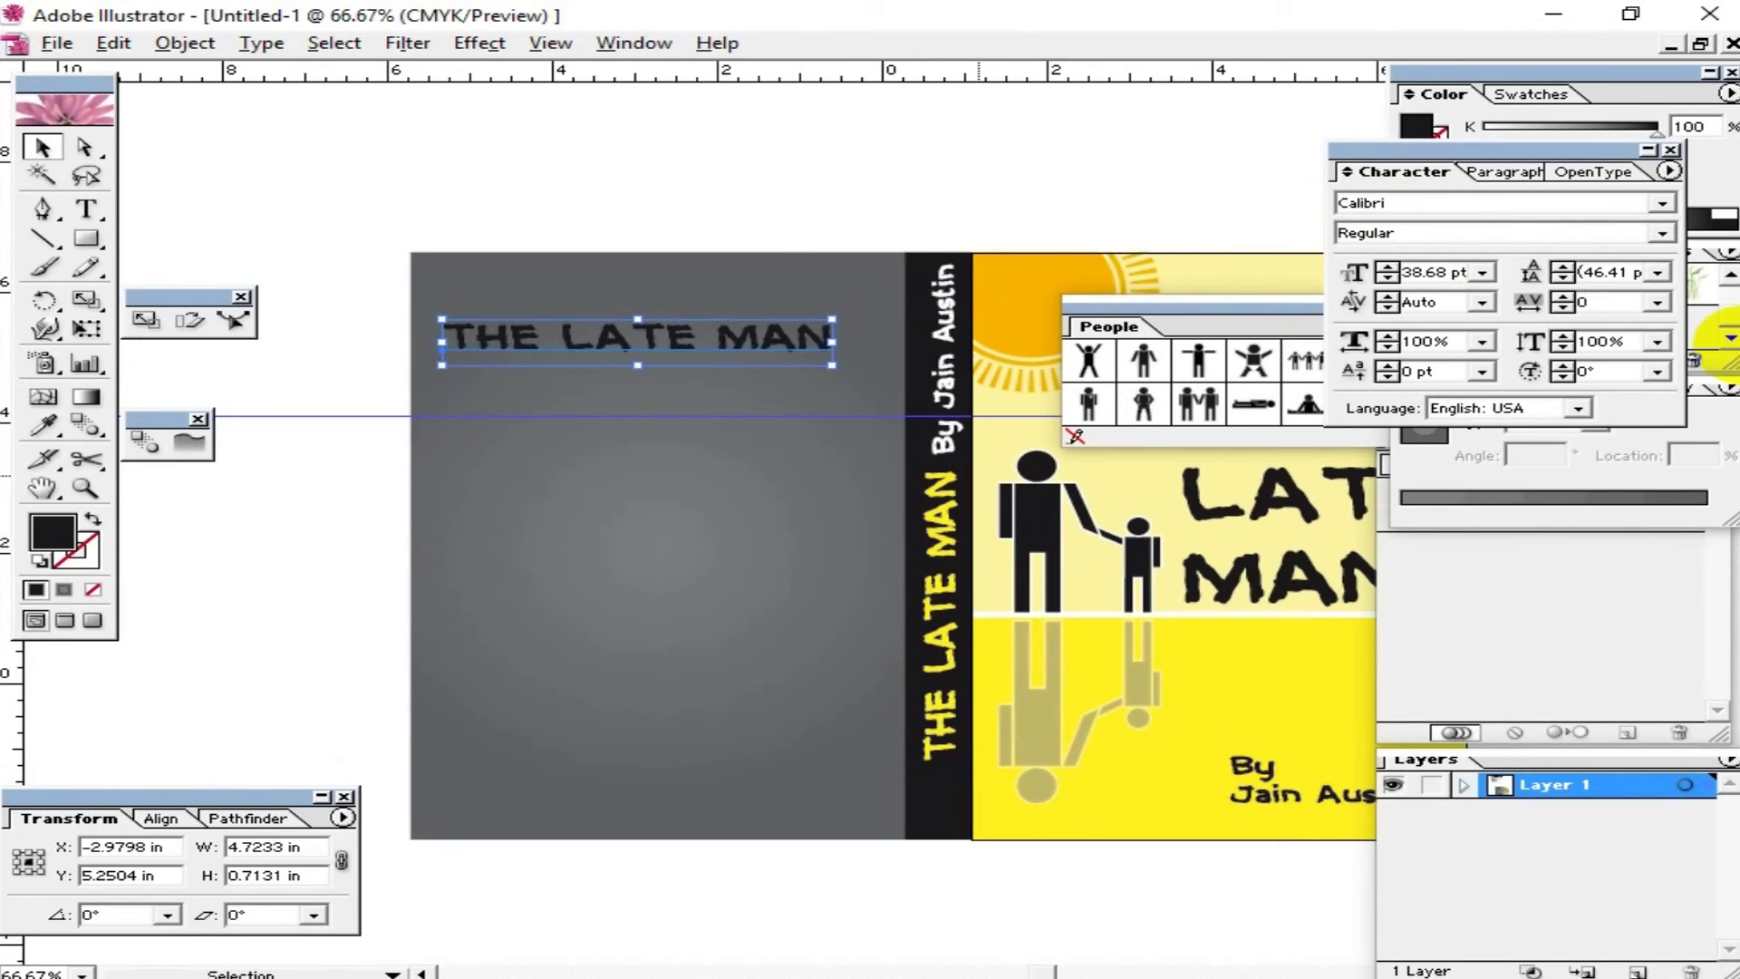
Step: Set the back-cover title in Calibri Bold at 24 pt, enlarging it slightly
key("Return")
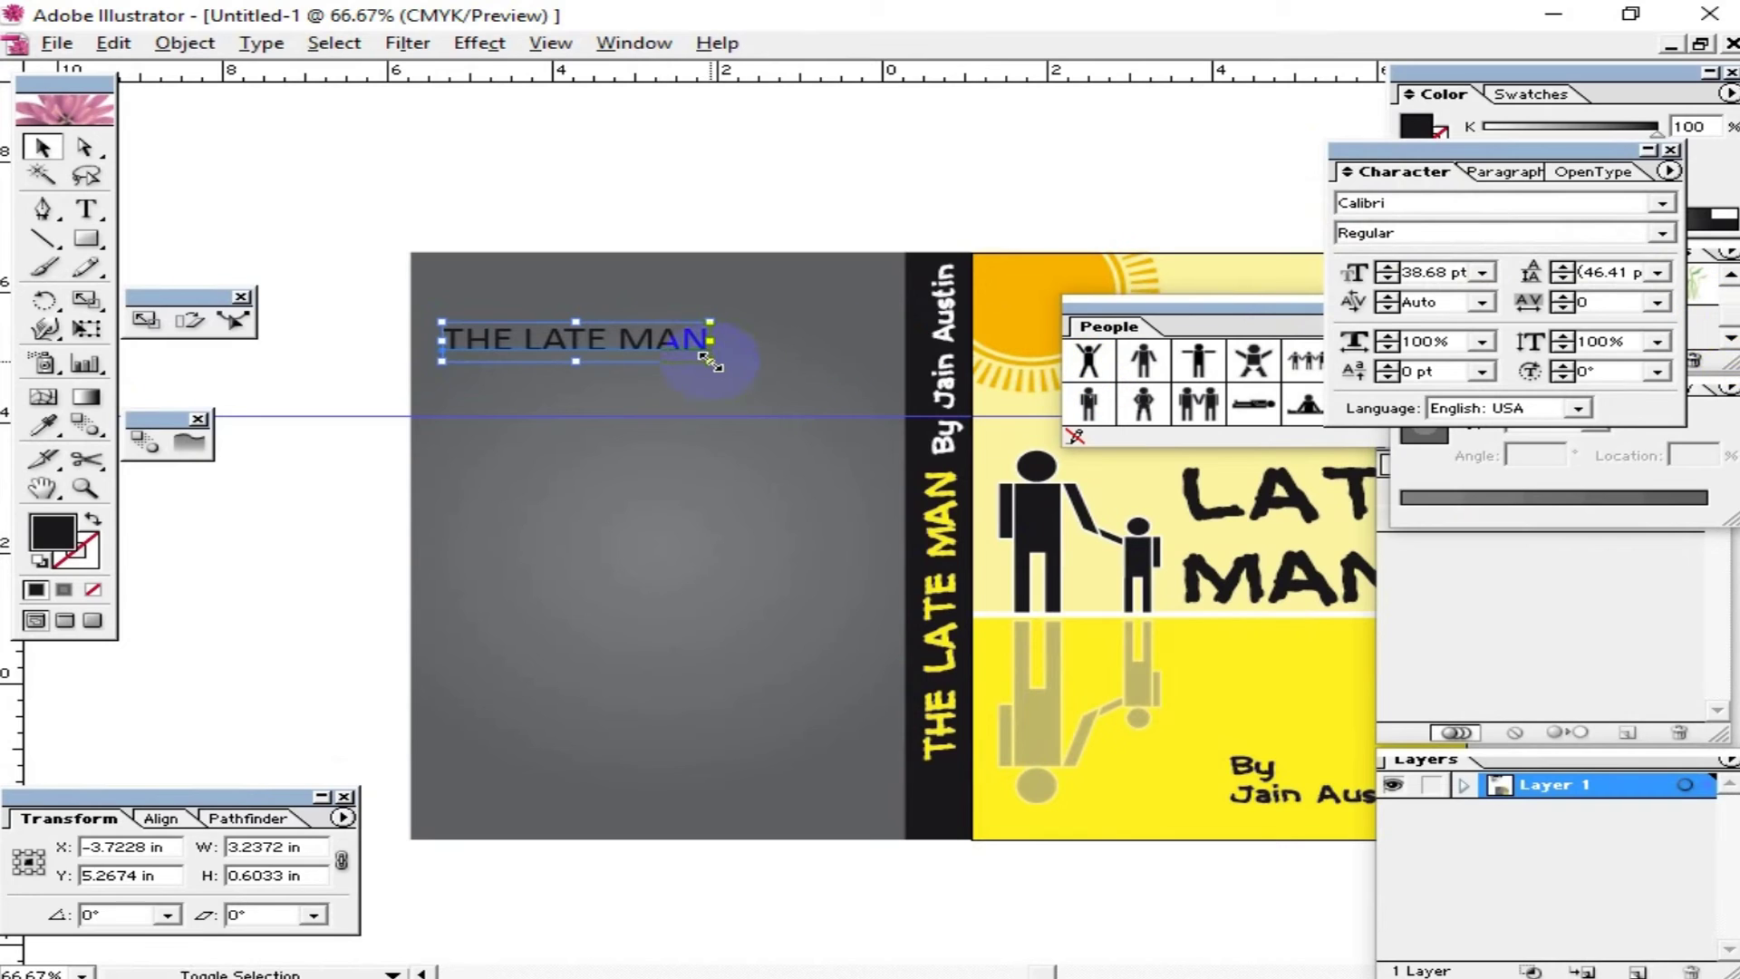
left_click_drag(709, 360, 770, 370)
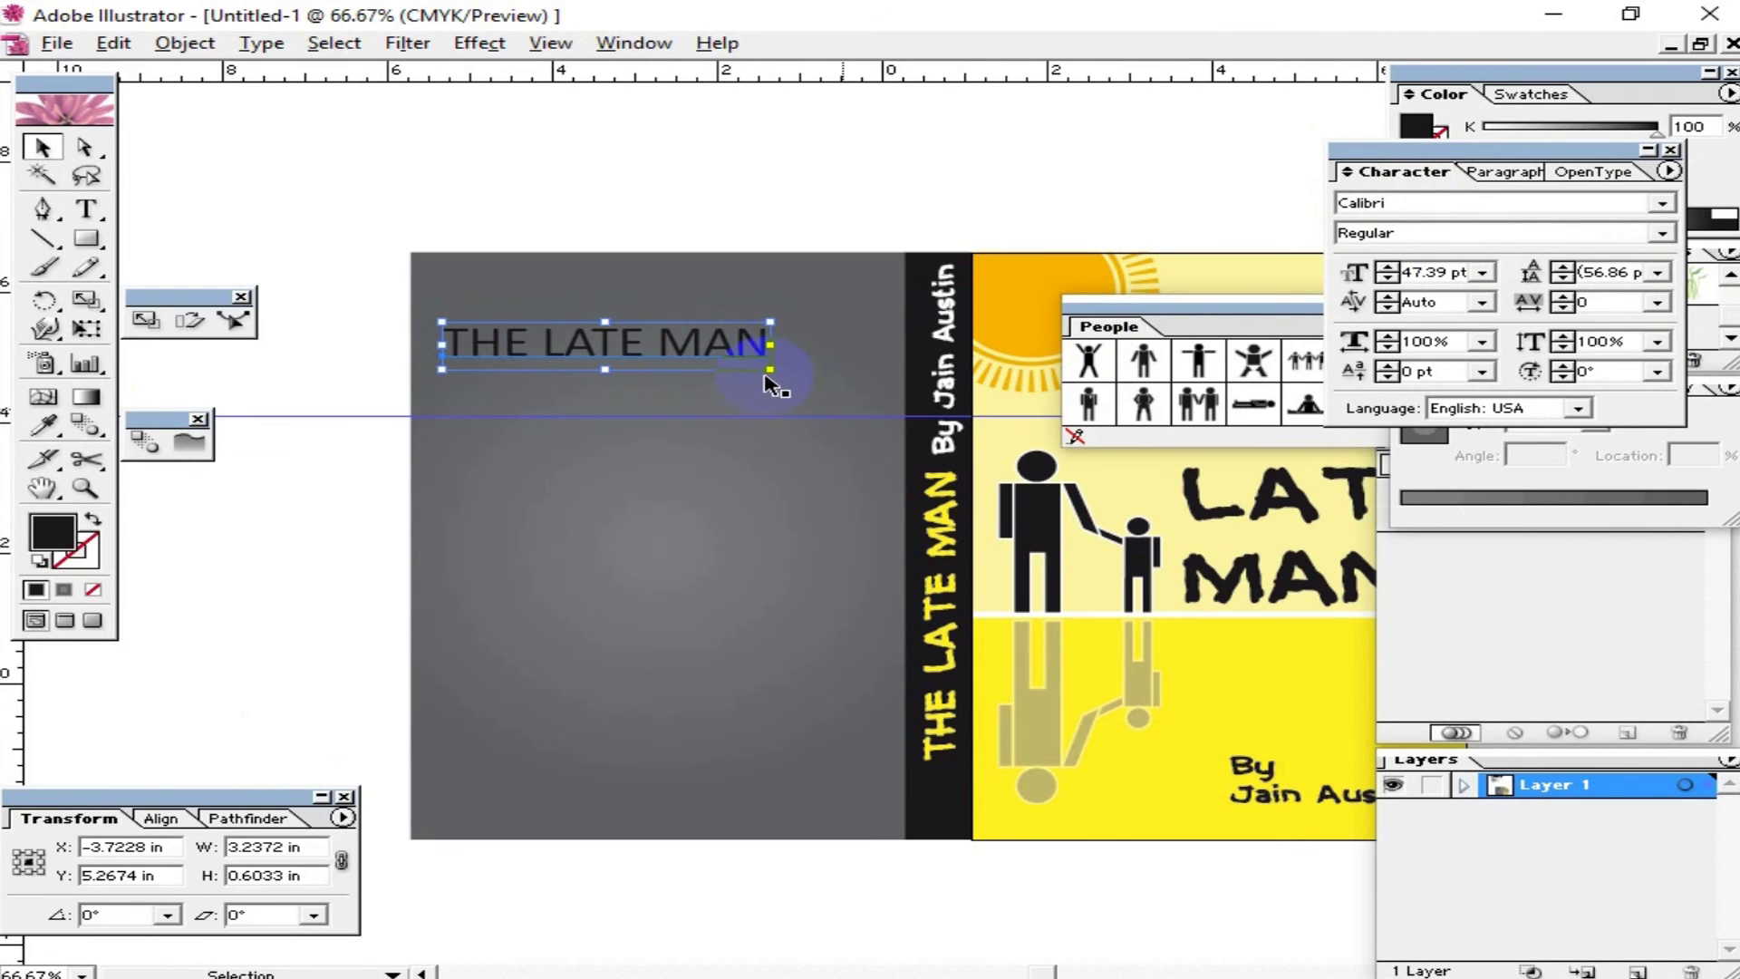
left_click(1663, 234)
left_click(1486, 340)
left_click(714, 333)
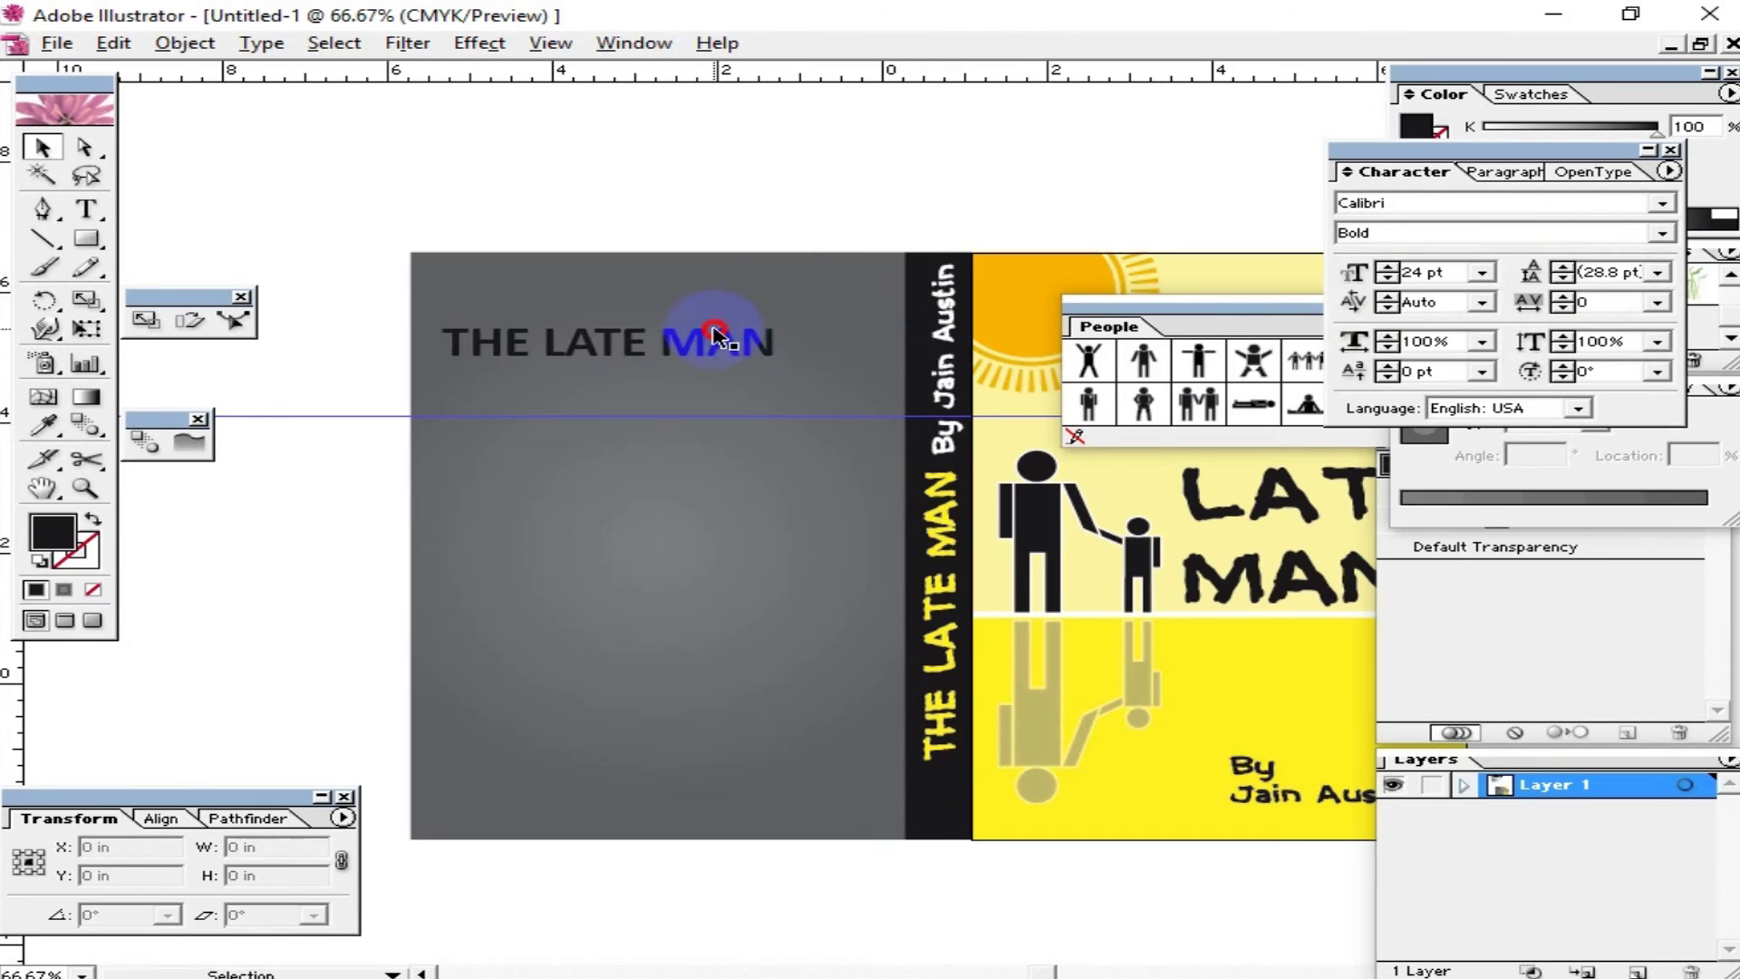
left_click(942, 381)
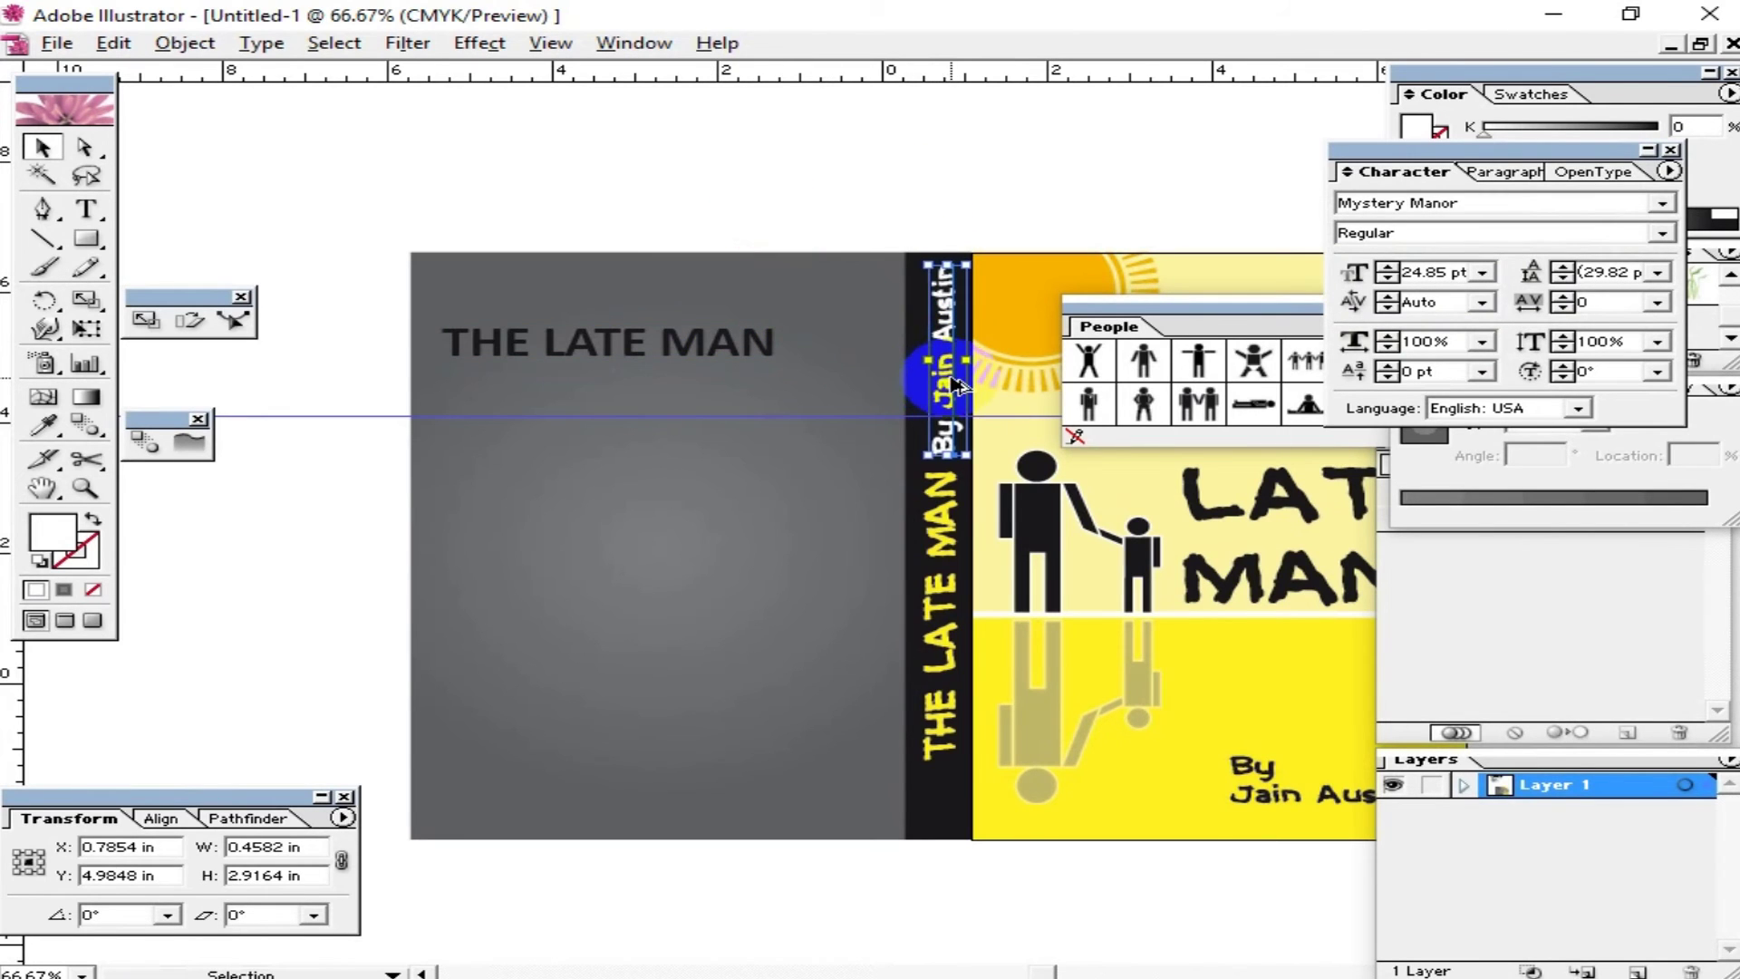
Step: Duplicate the spine's By Jain Austin line, rotate it horizontal, and place it under the title
left_click_drag(953, 382, 924, 285)
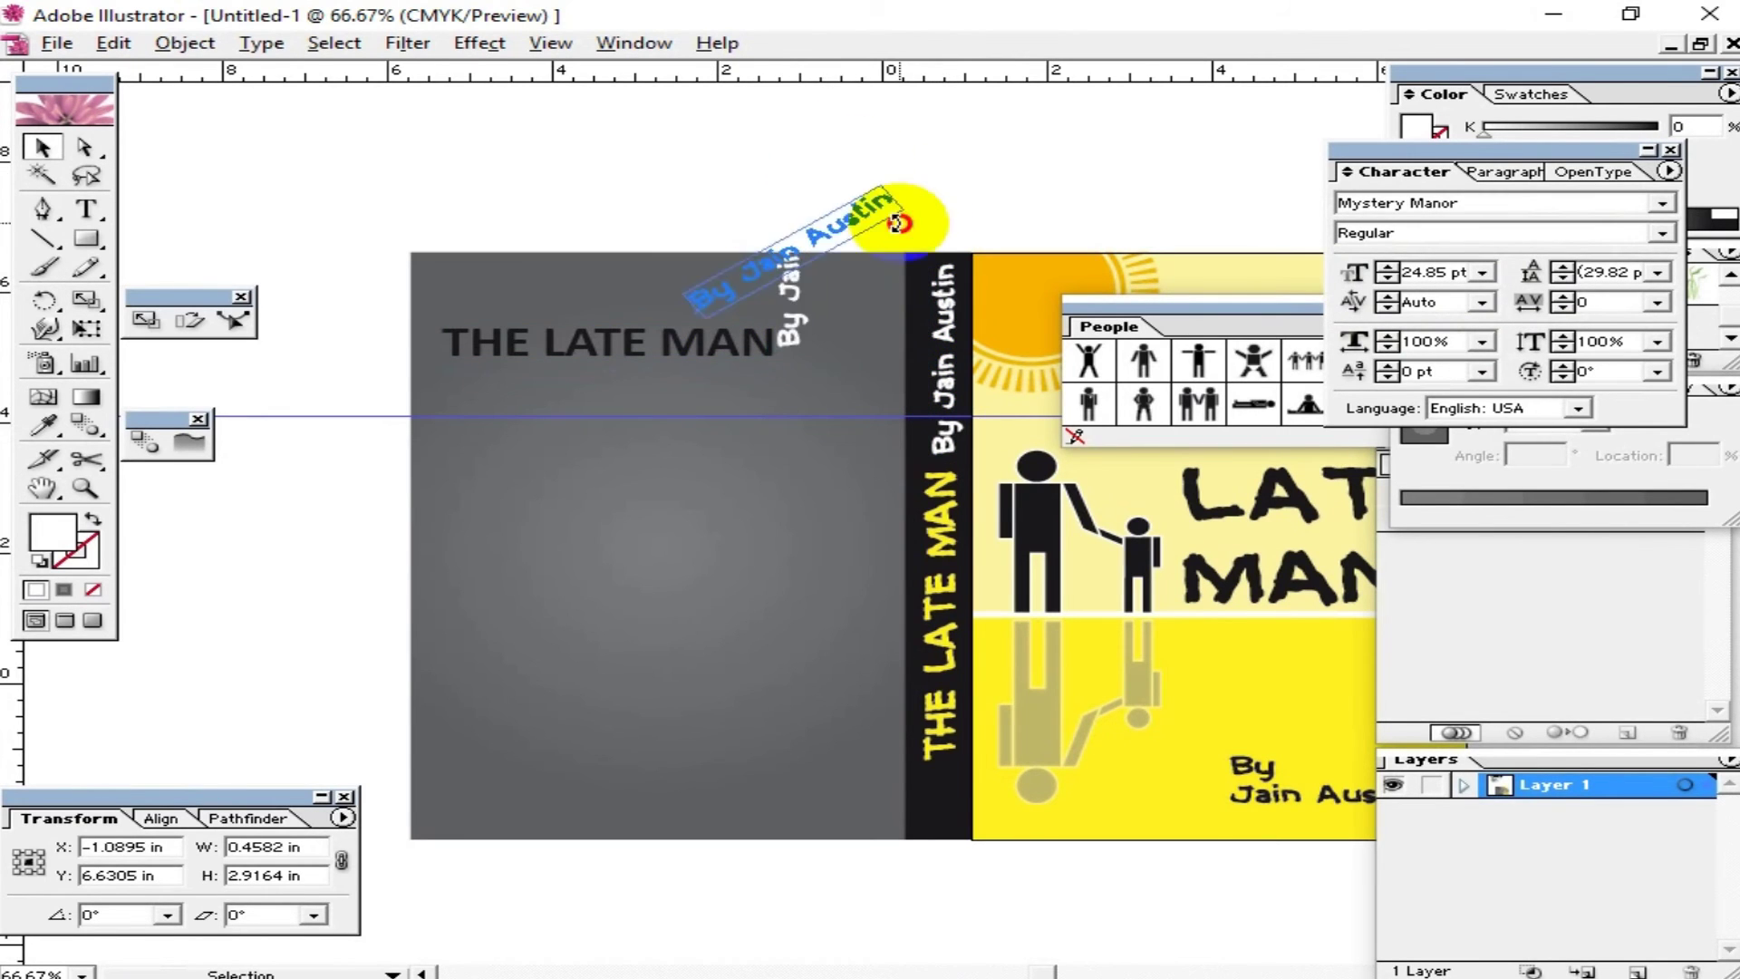
left_click_drag(873, 253, 833, 381)
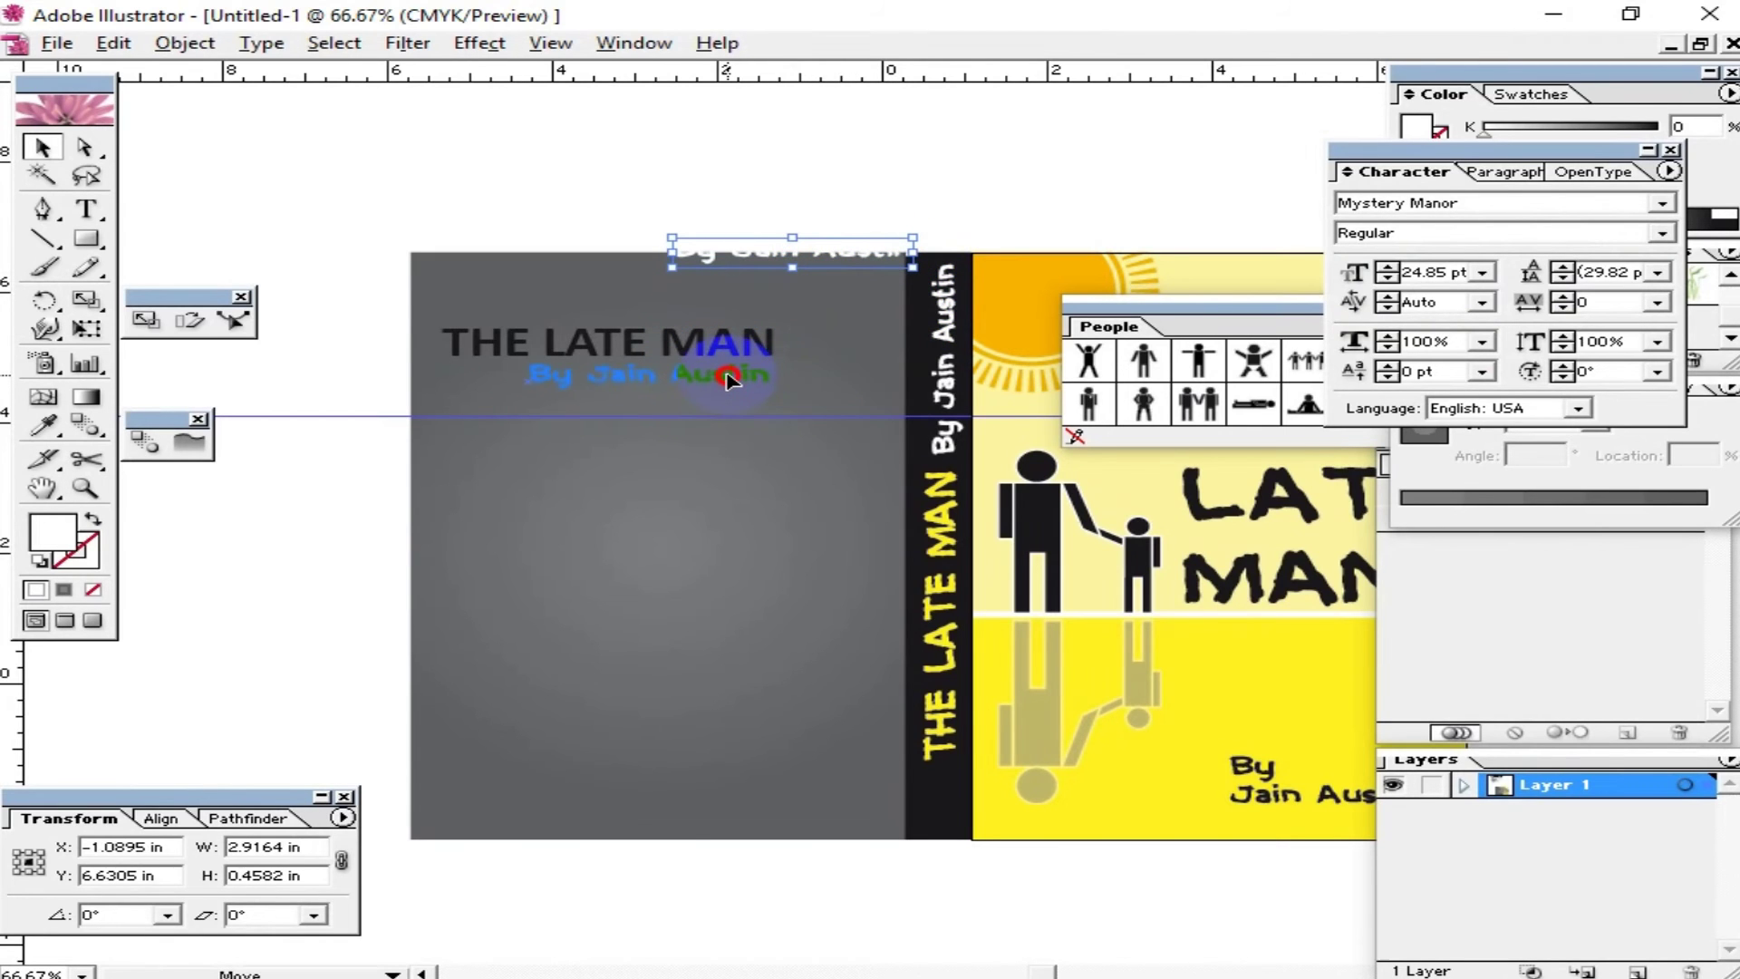
left_click_drag(736, 381, 735, 381)
left_click(785, 156)
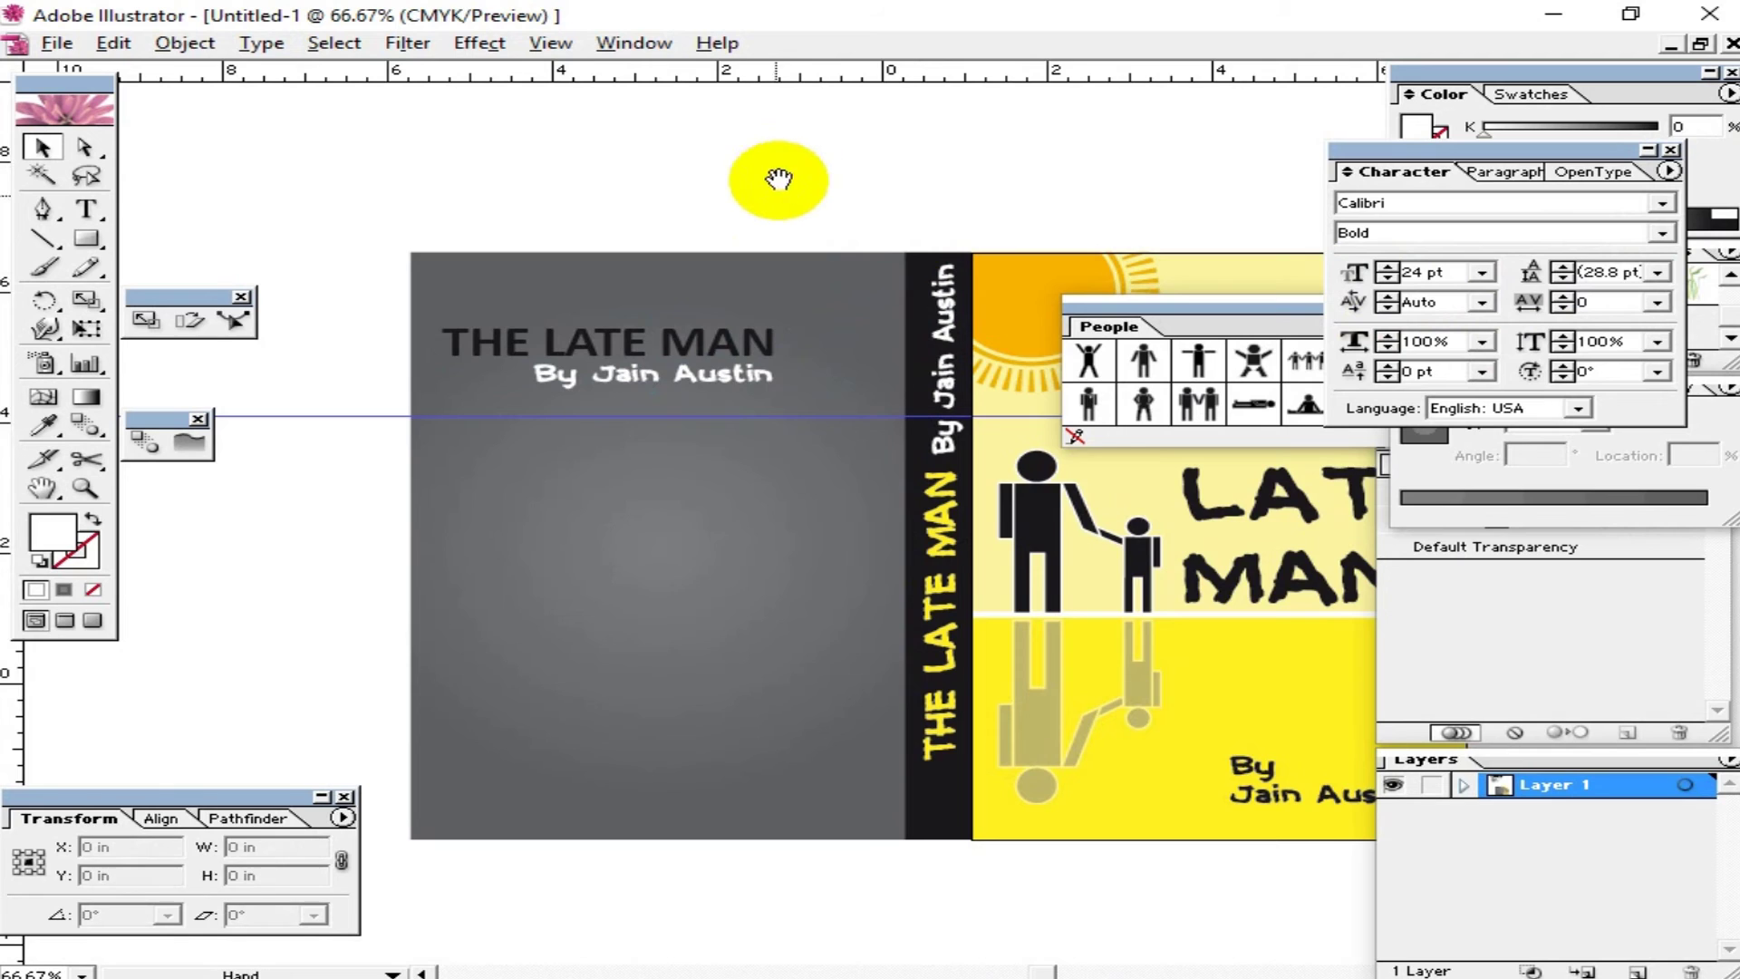
left_click_drag(780, 178, 736, 191)
left_click(87, 208)
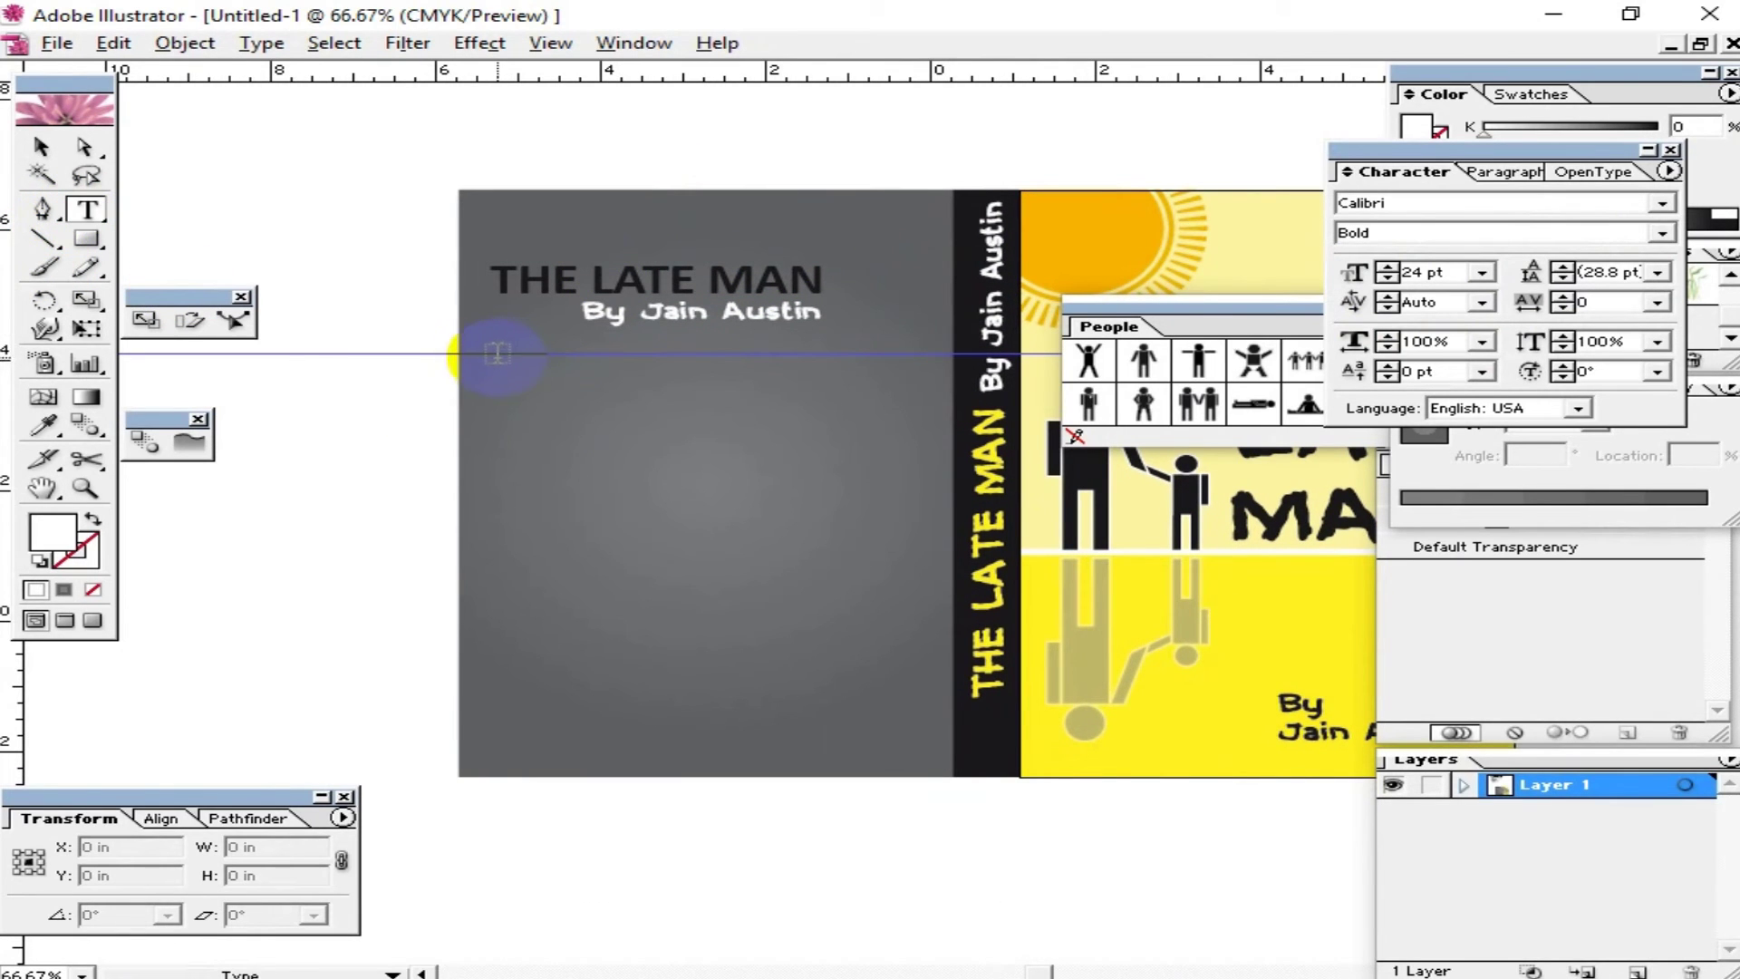
Step: Draw a text area below the title with placeholder text asdfasdf, then open the Start menu
left_click_drag(845, 689, 904, 720)
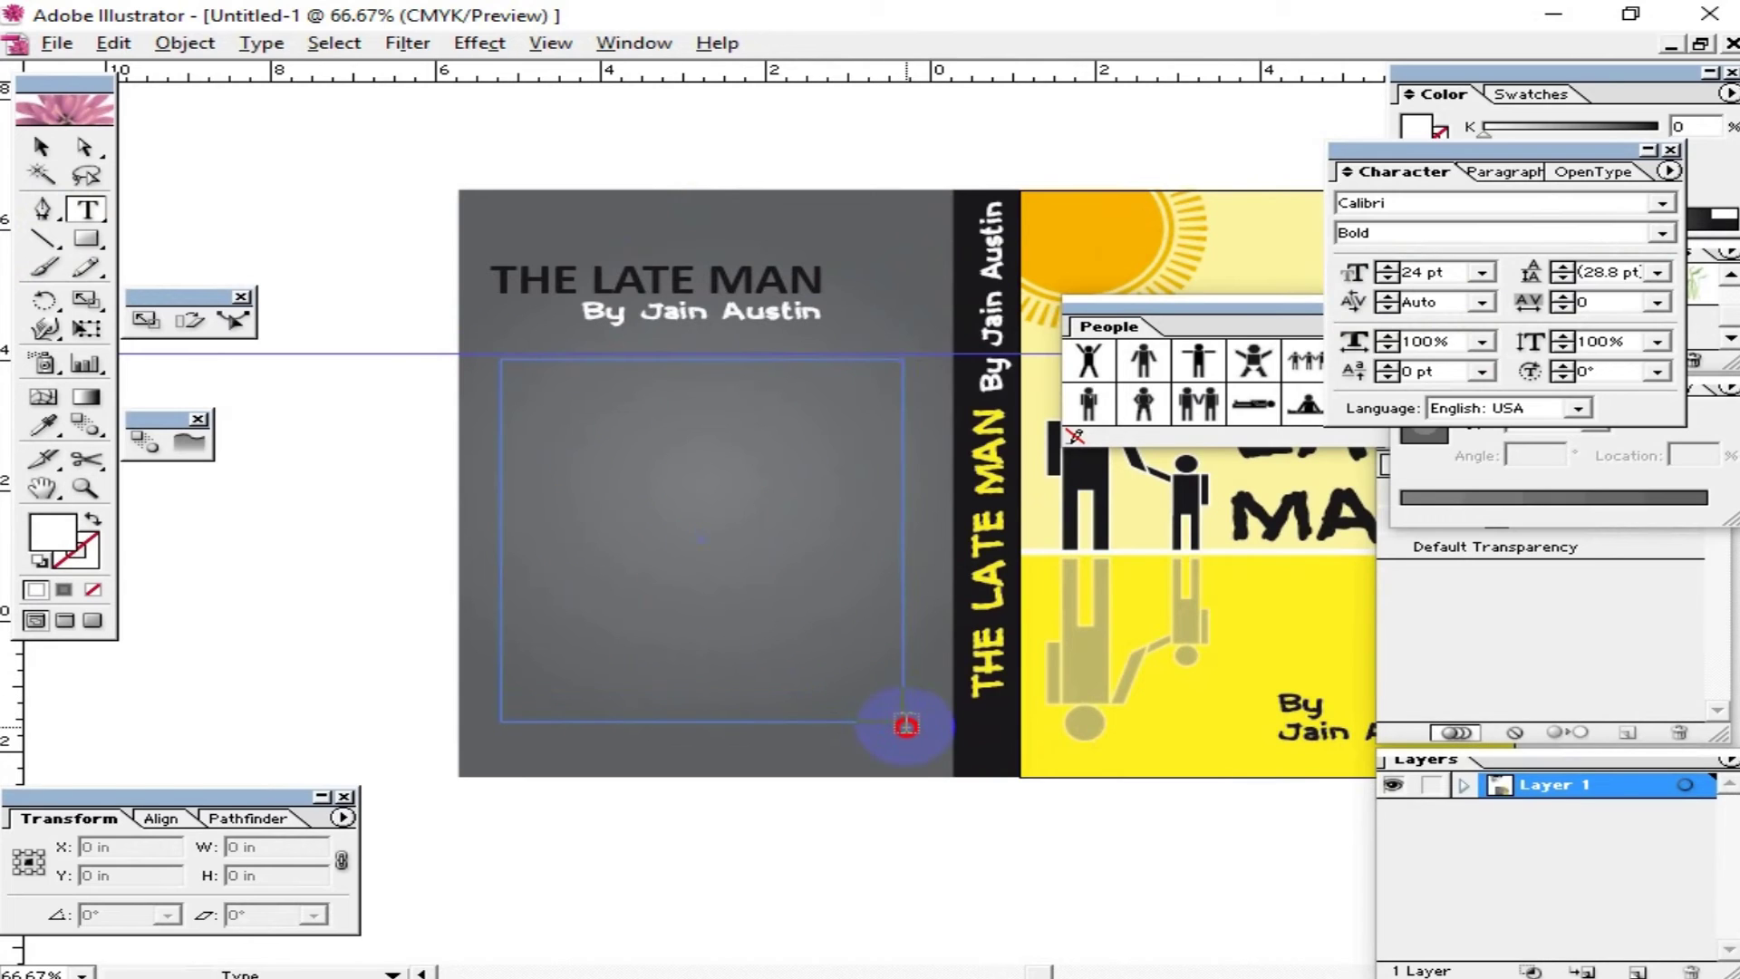
left_click_drag(906, 725, 902, 672)
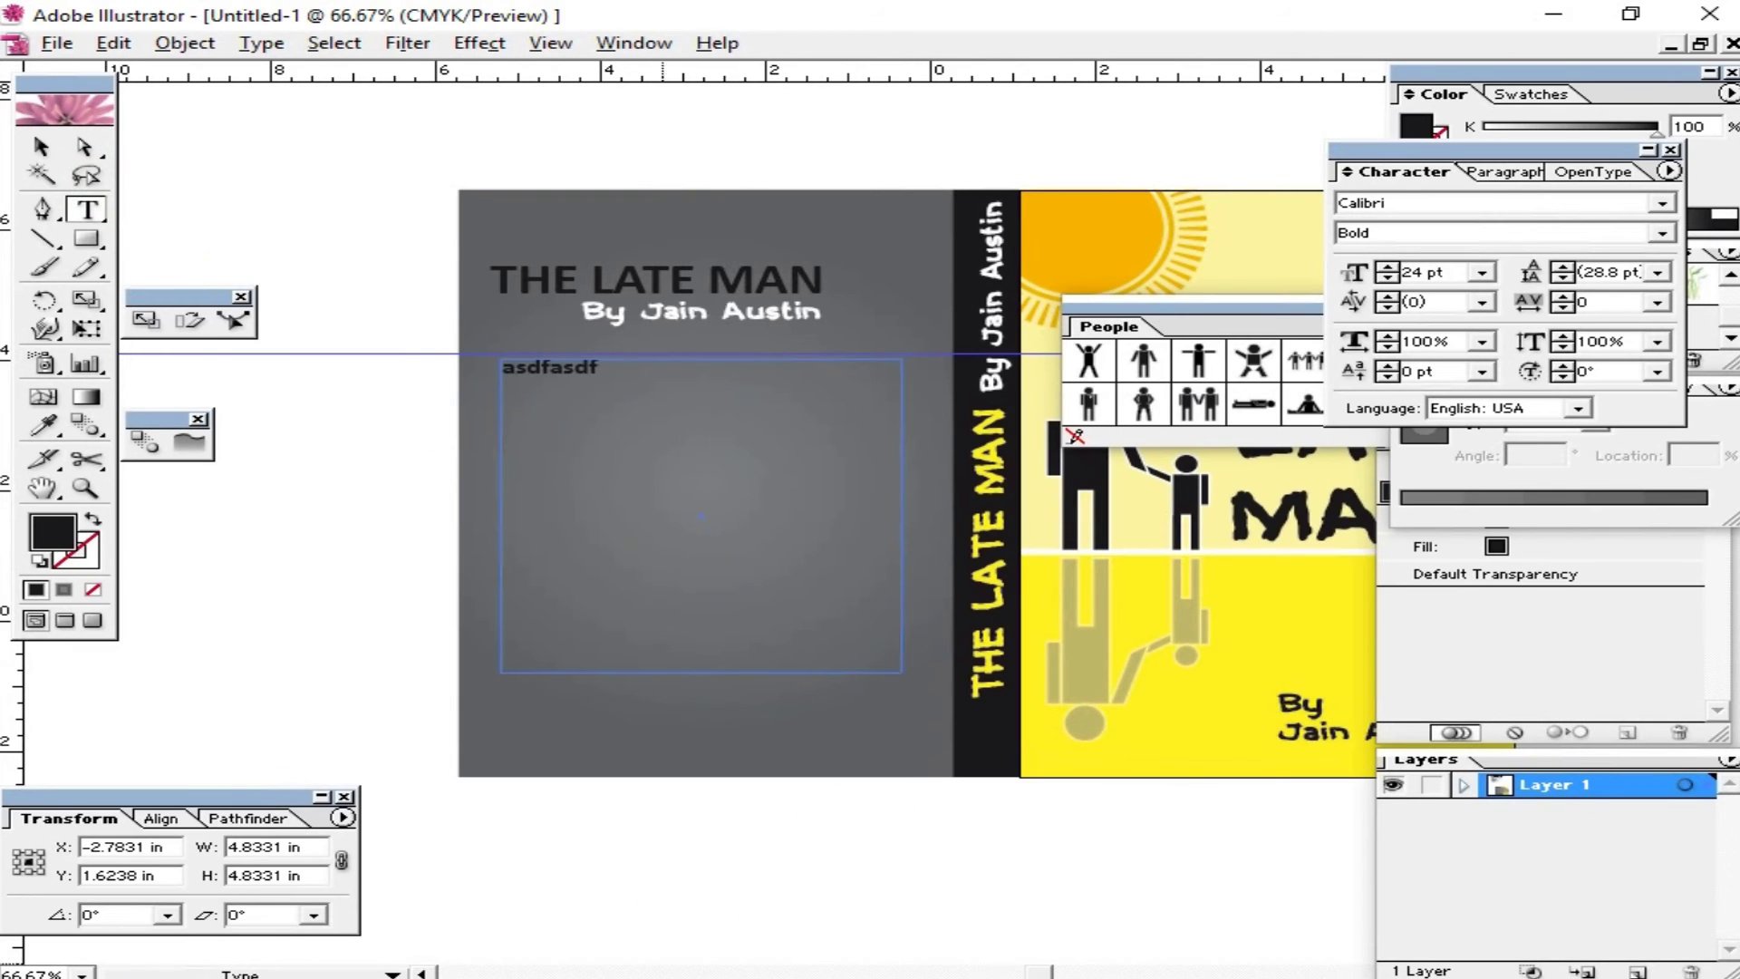
key("super")
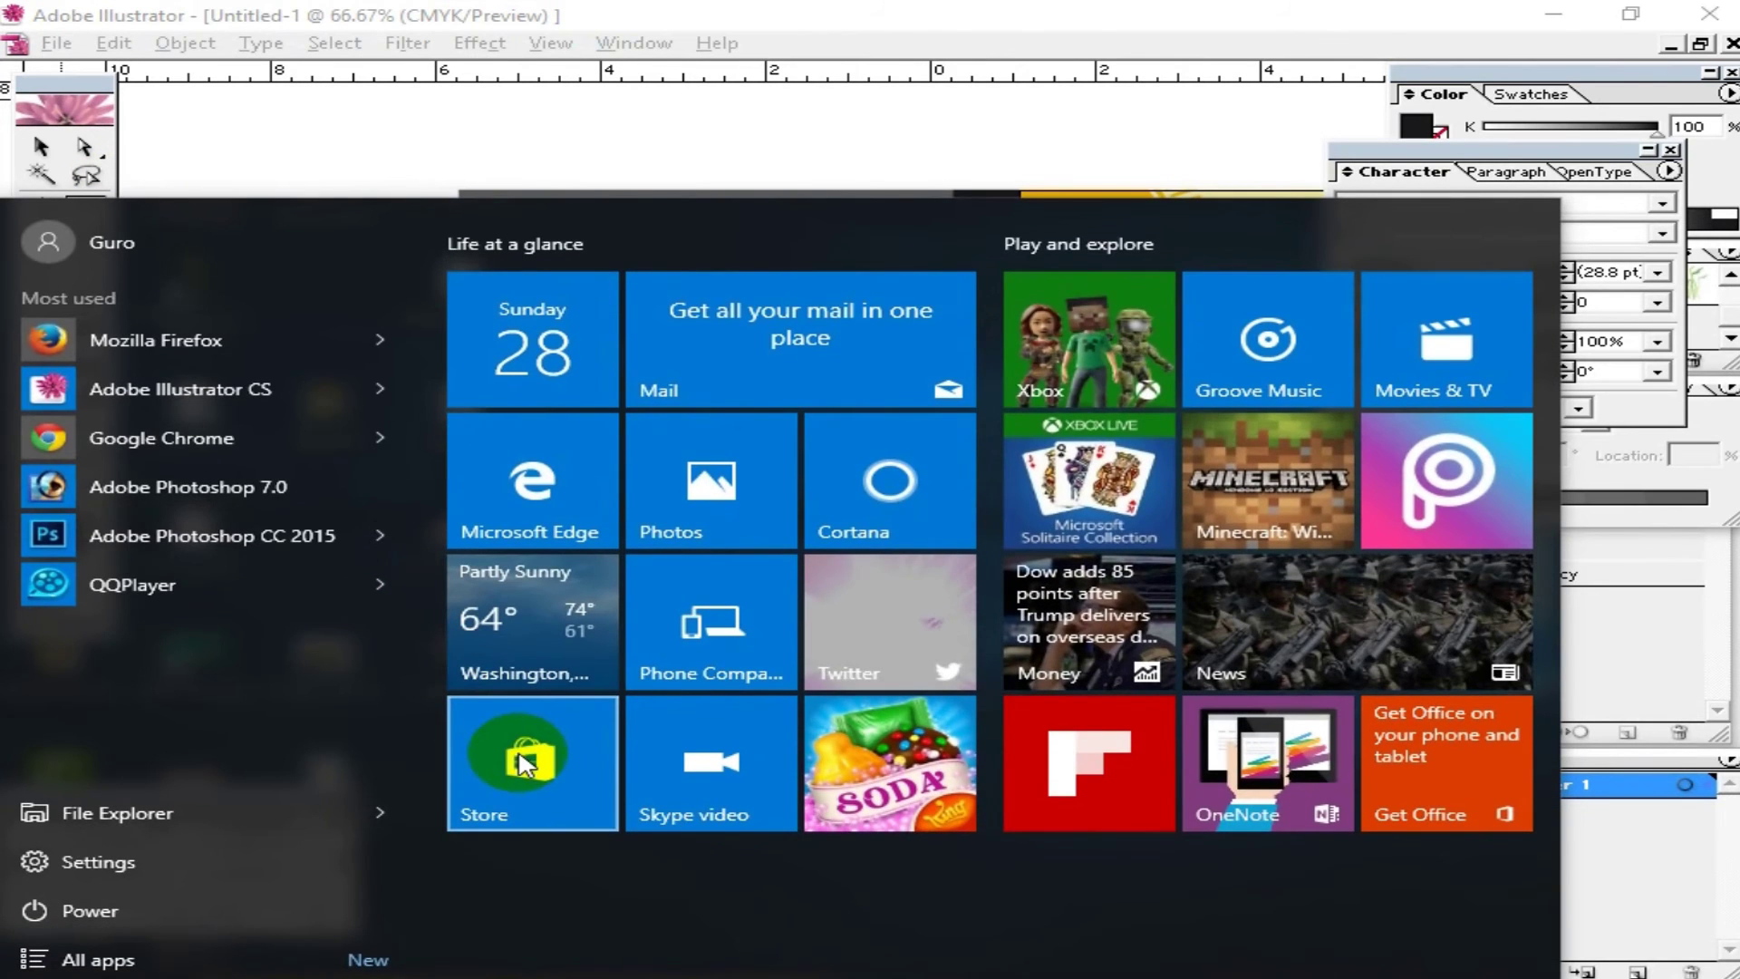
Step: Launch Microsoft Word and generate sample paragraphs with =rand()
type("word")
left_click(218, 373)
type("=rand()")
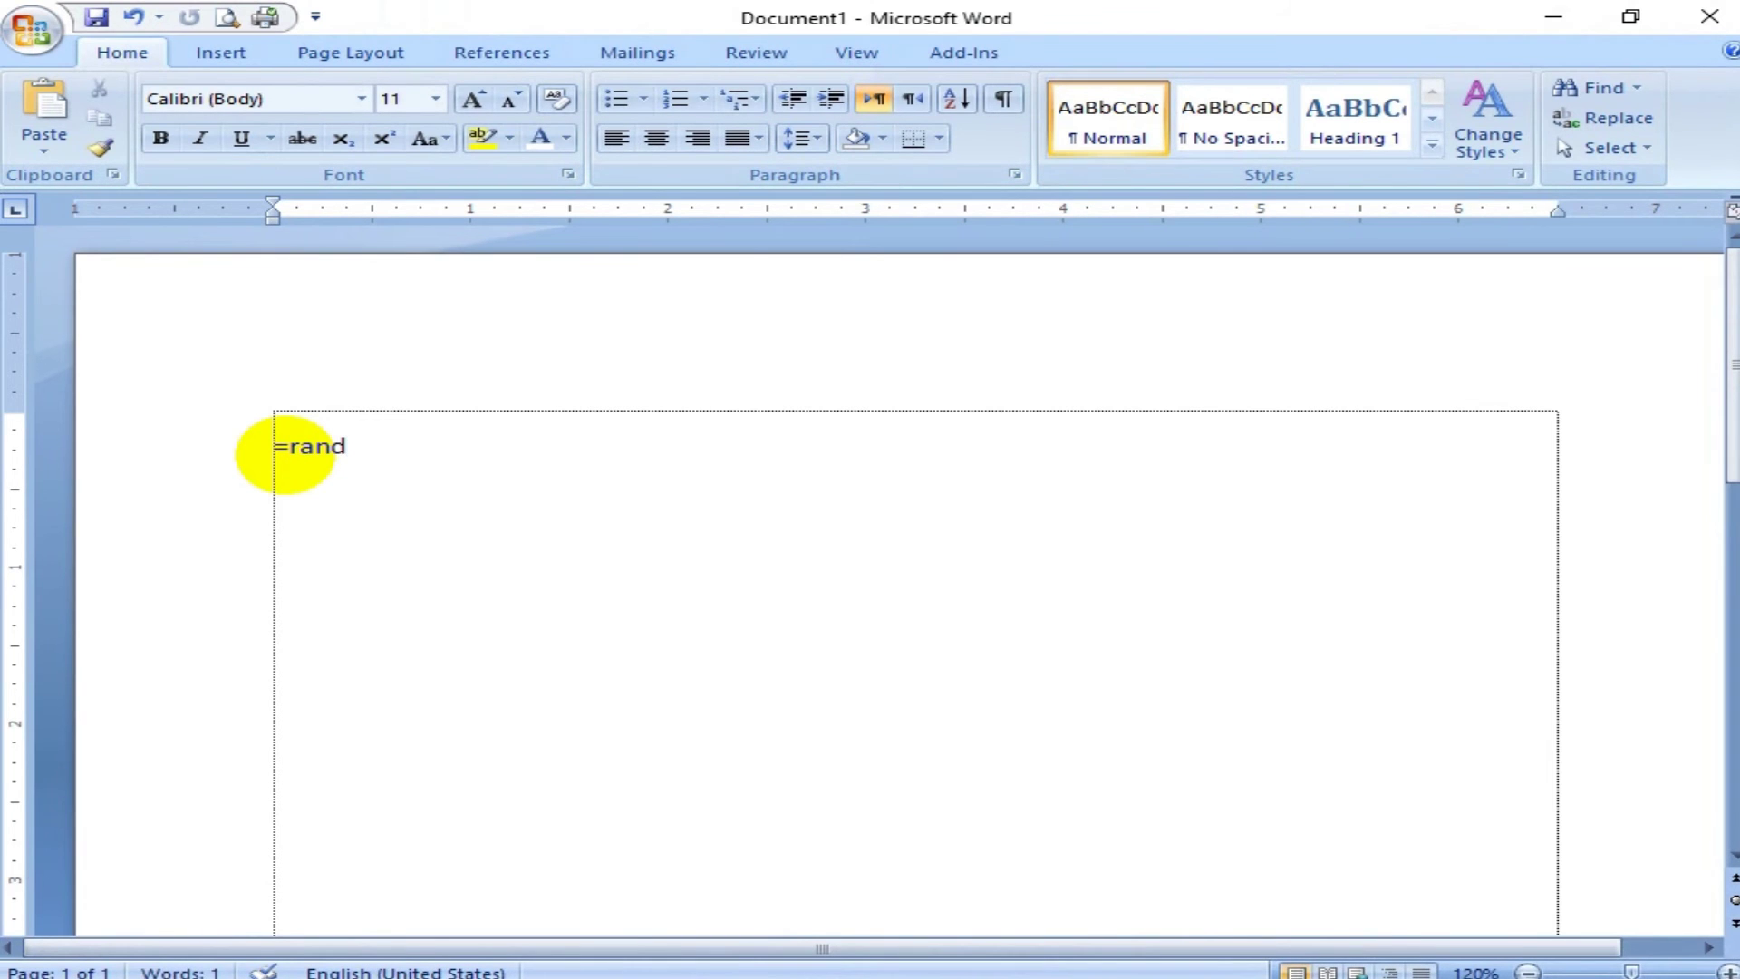
key("Return")
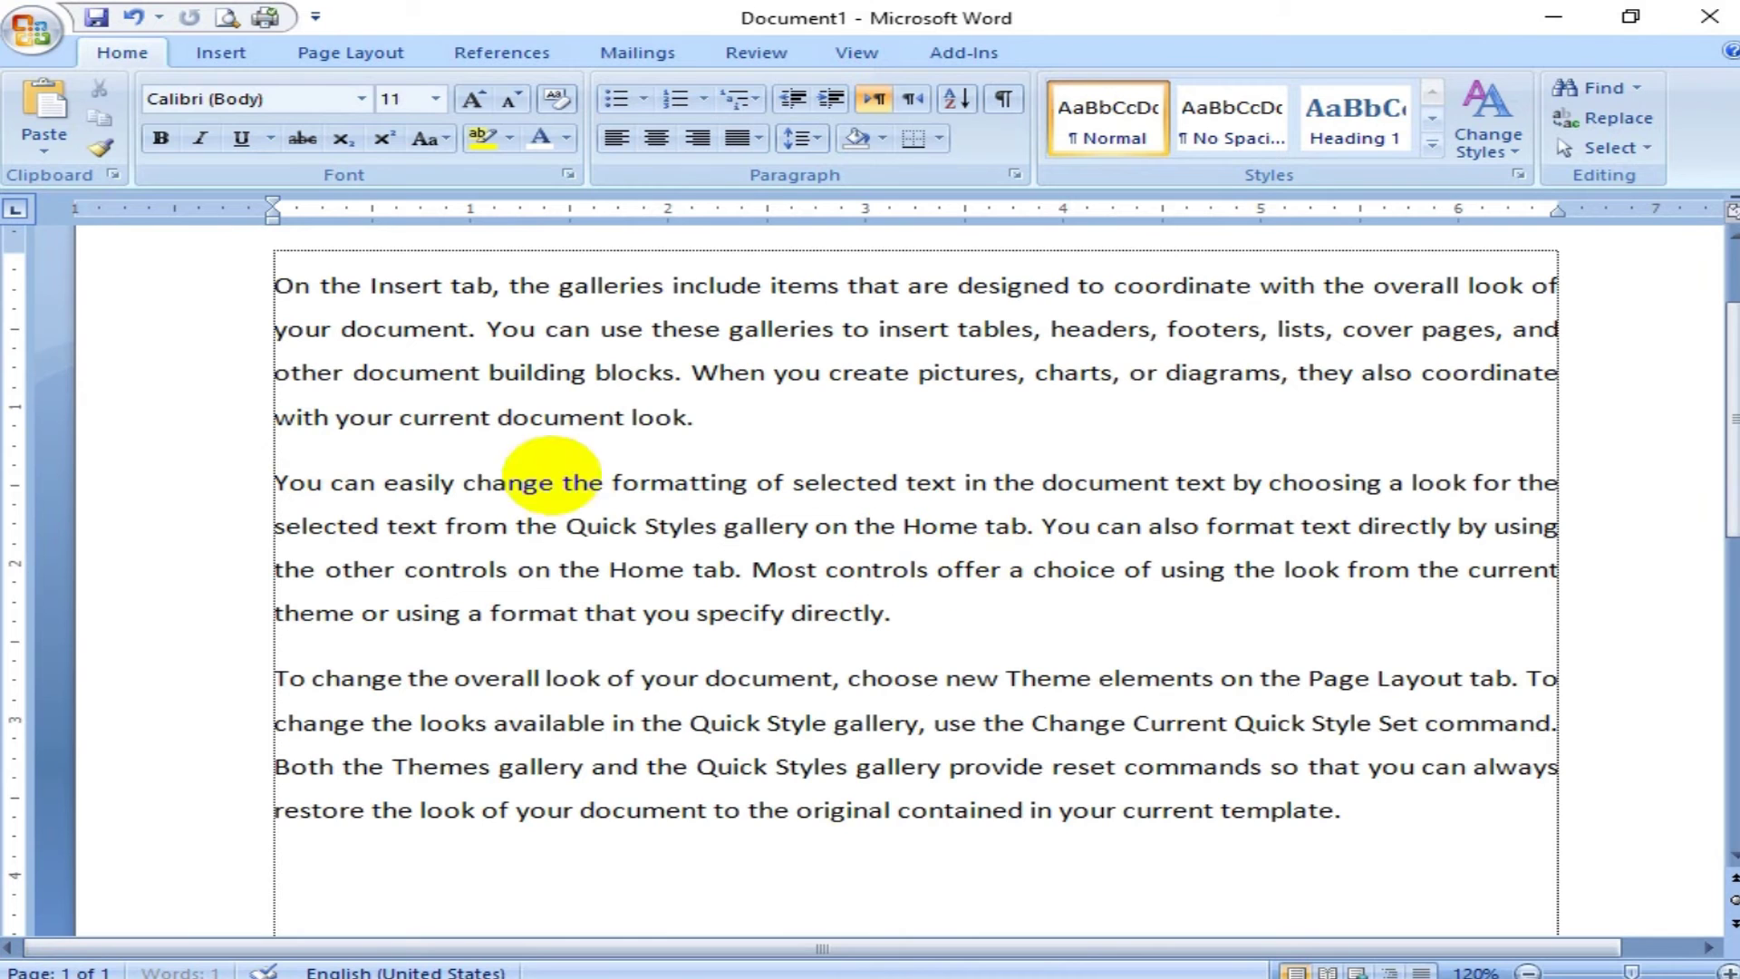
Step: Copy all the sample text and close the Word document without saving
left_click(217, 613)
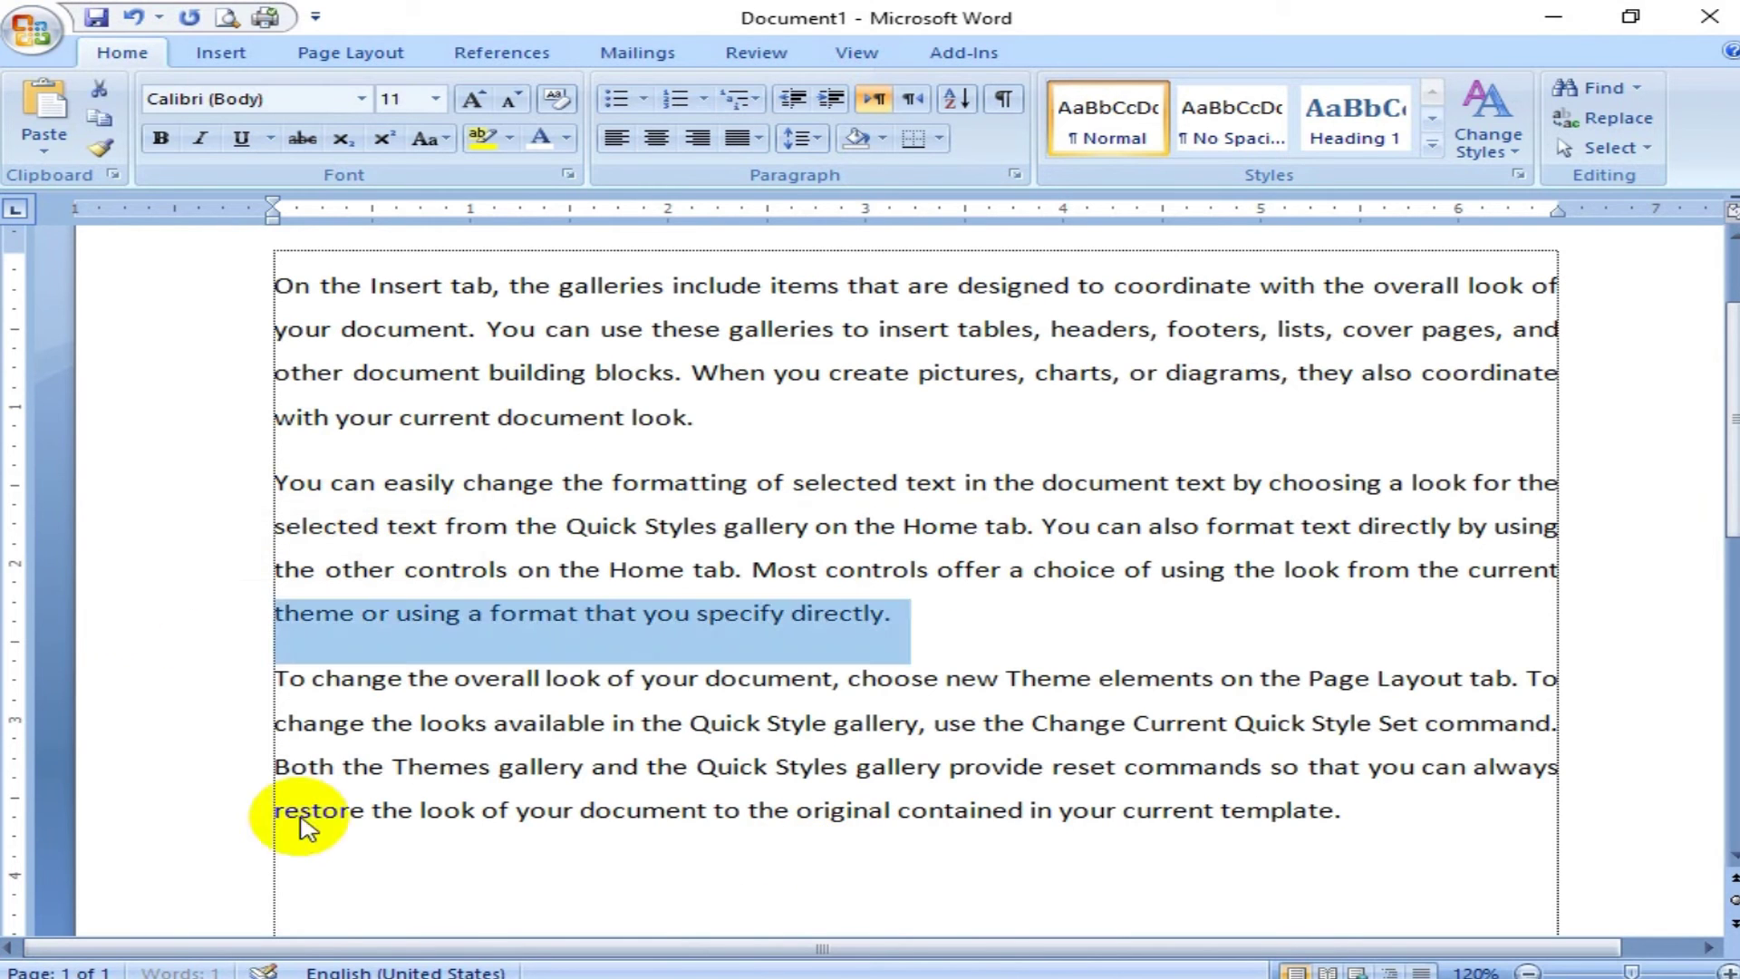
left_click(942, 766)
left_click_drag(1357, 806, 117, 296)
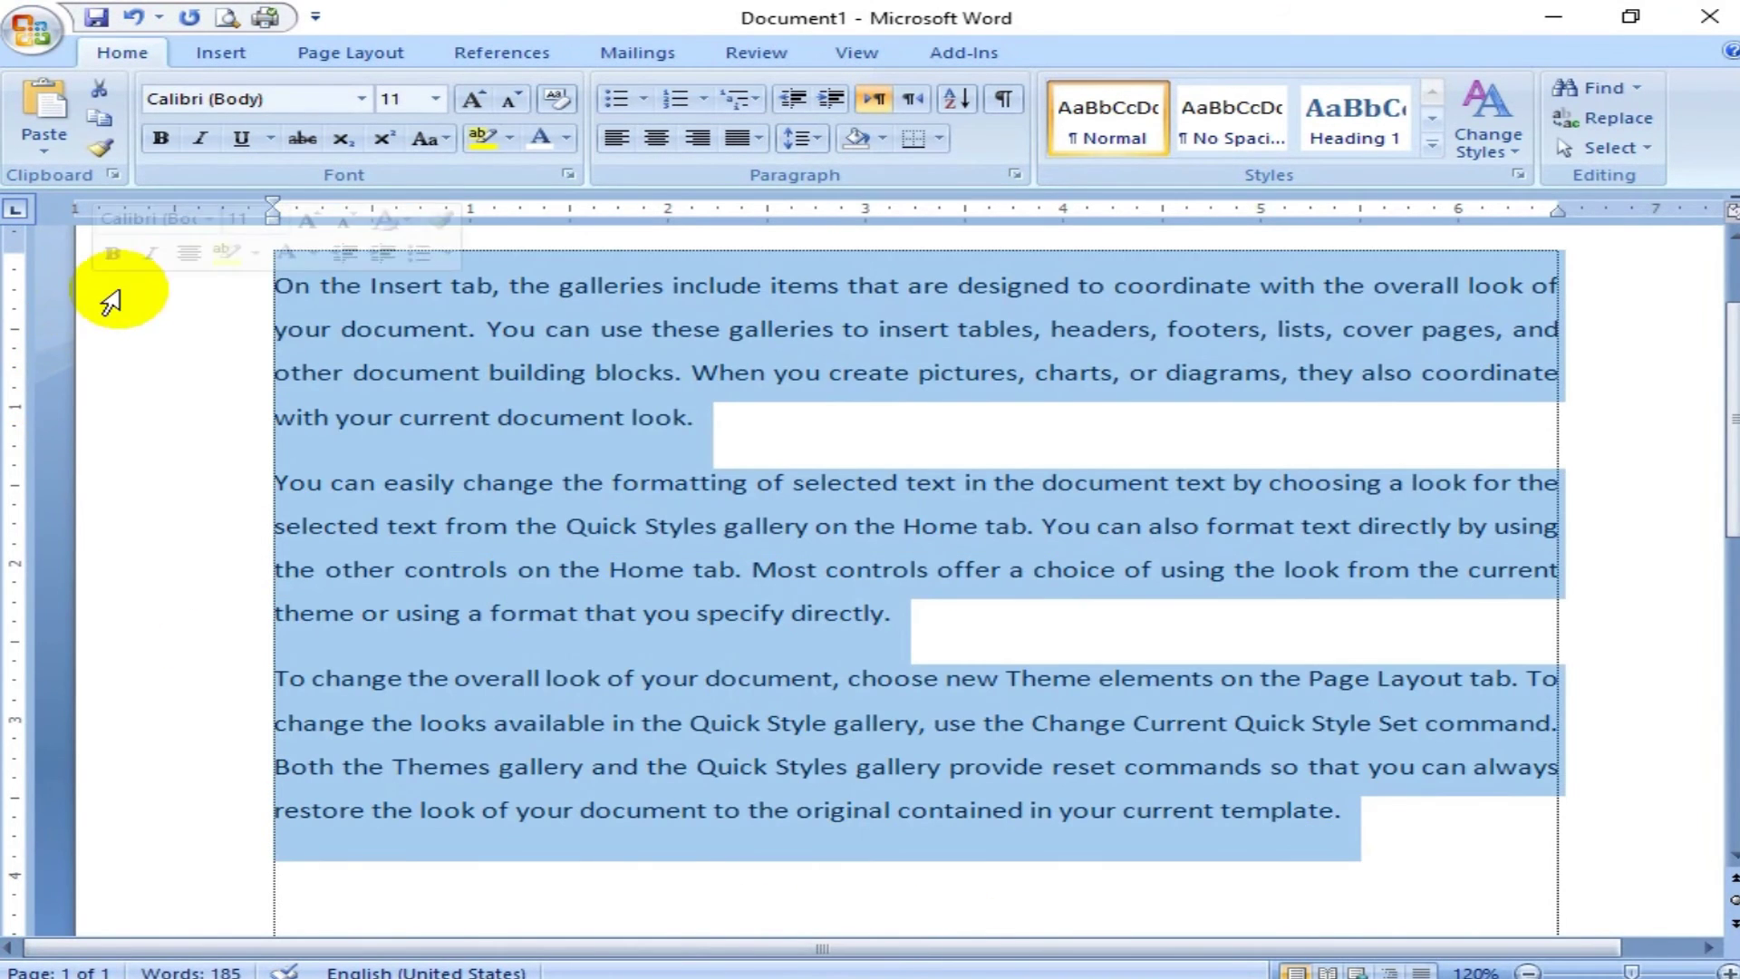
right_click(326, 307)
left_click(375, 349)
left_click(1710, 16)
left_click(886, 580)
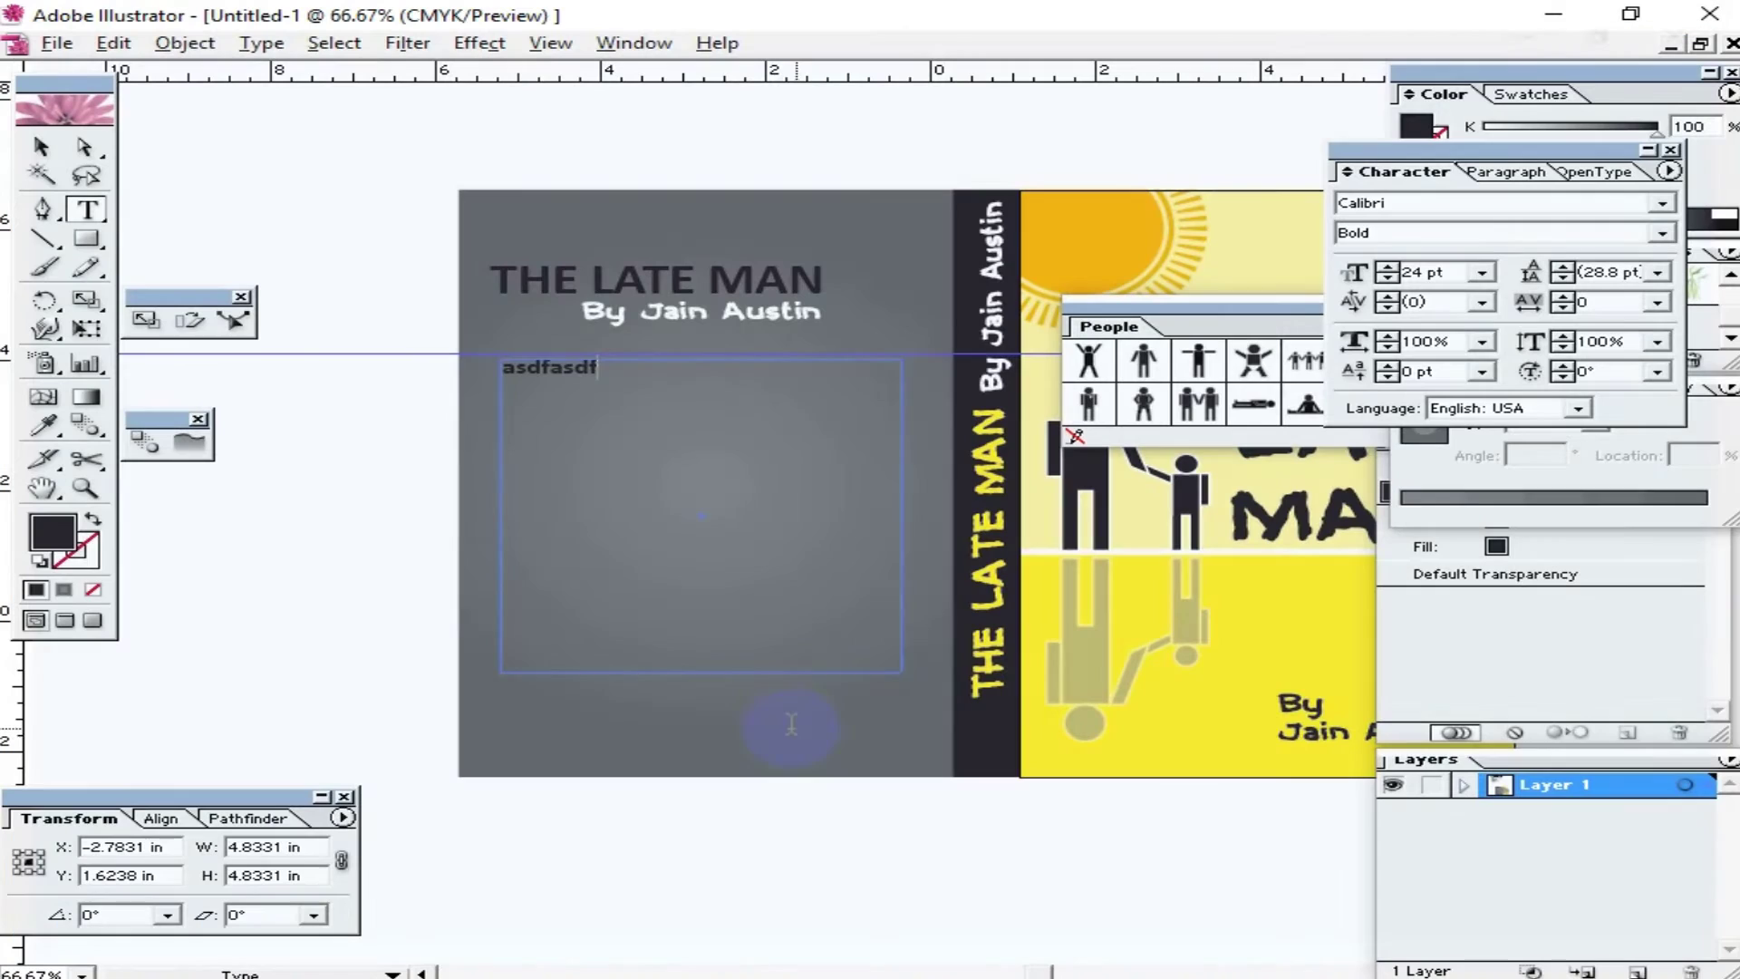
Step: Set the placeholder text to Regular weight and paste the copied sample paragraphs over it
left_click_drag(618, 366, 438, 357)
left_click(1660, 233)
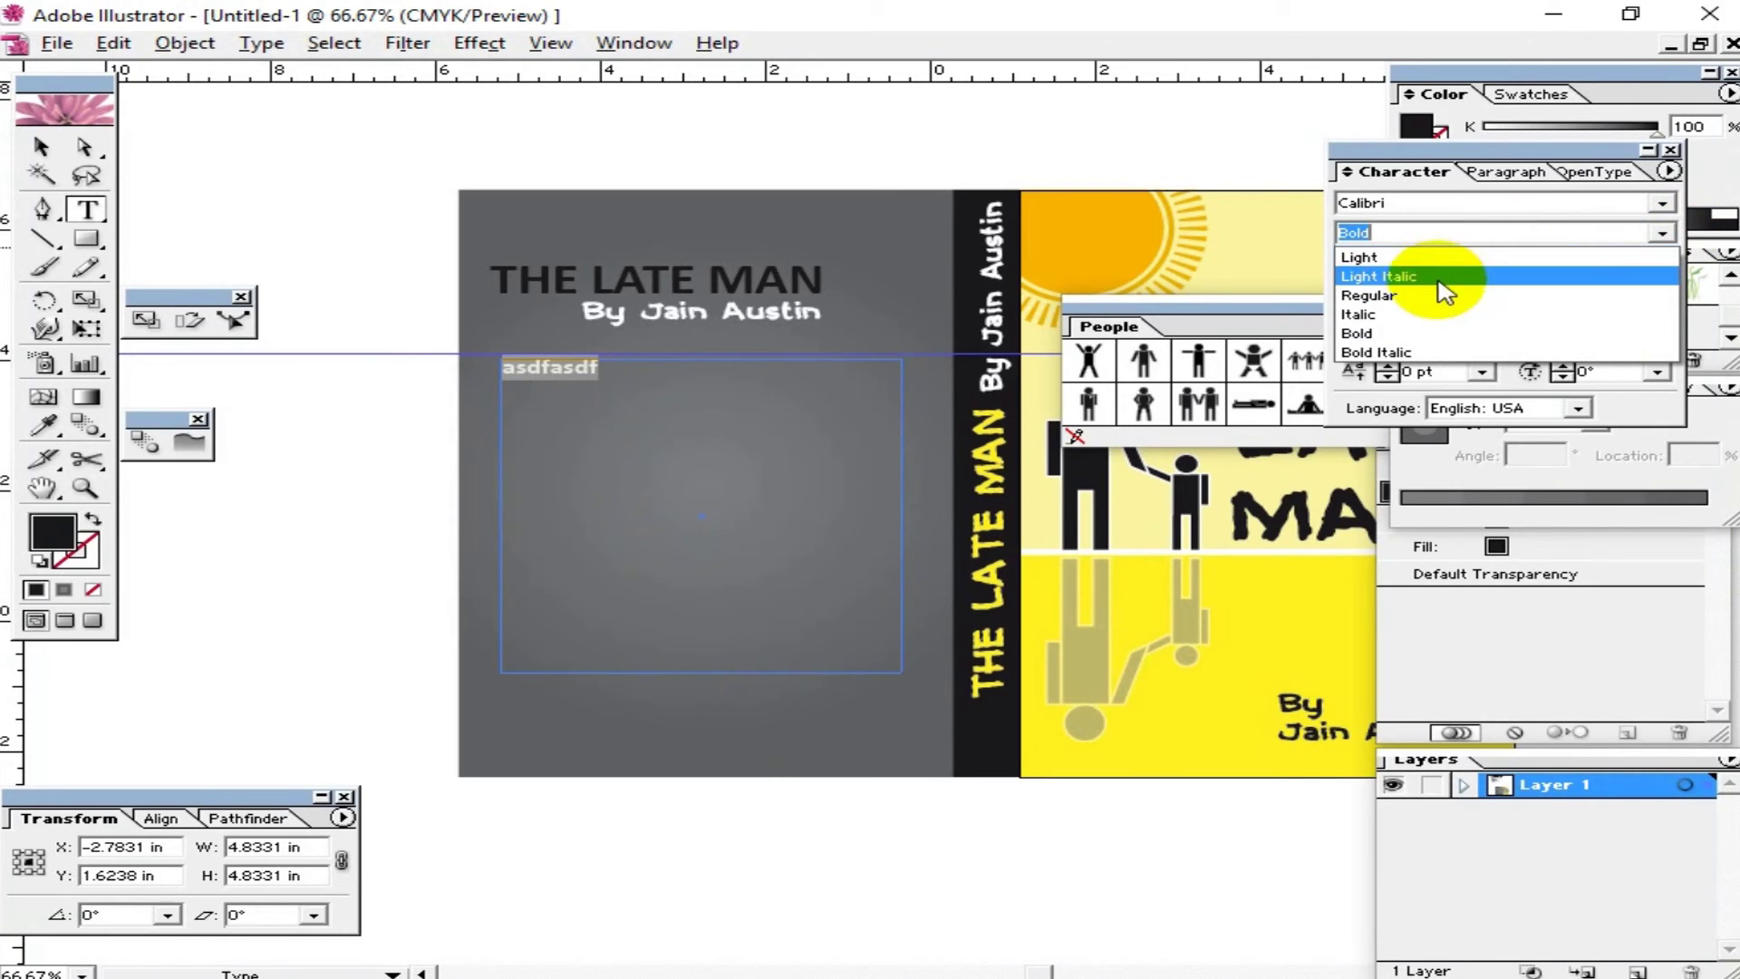
left_click(1414, 296)
key("ctrl+v")
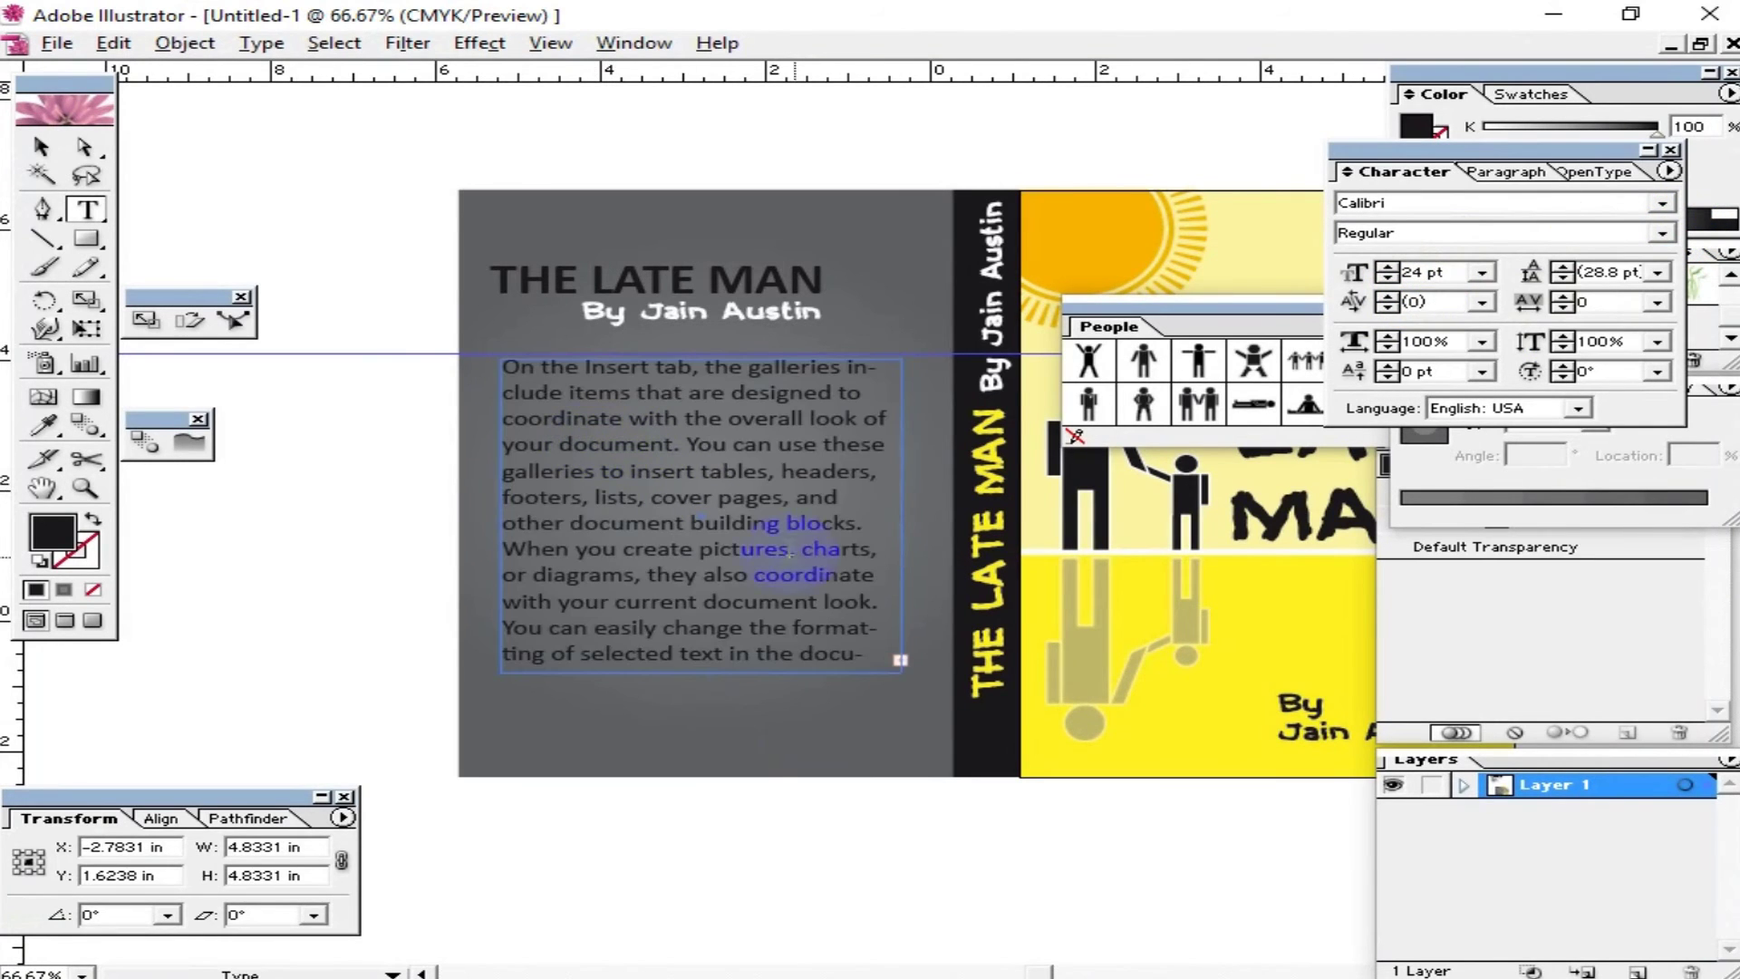
Step: Justify the pasted paragraphs and step their size down to 13 pt
triple_click(844, 600)
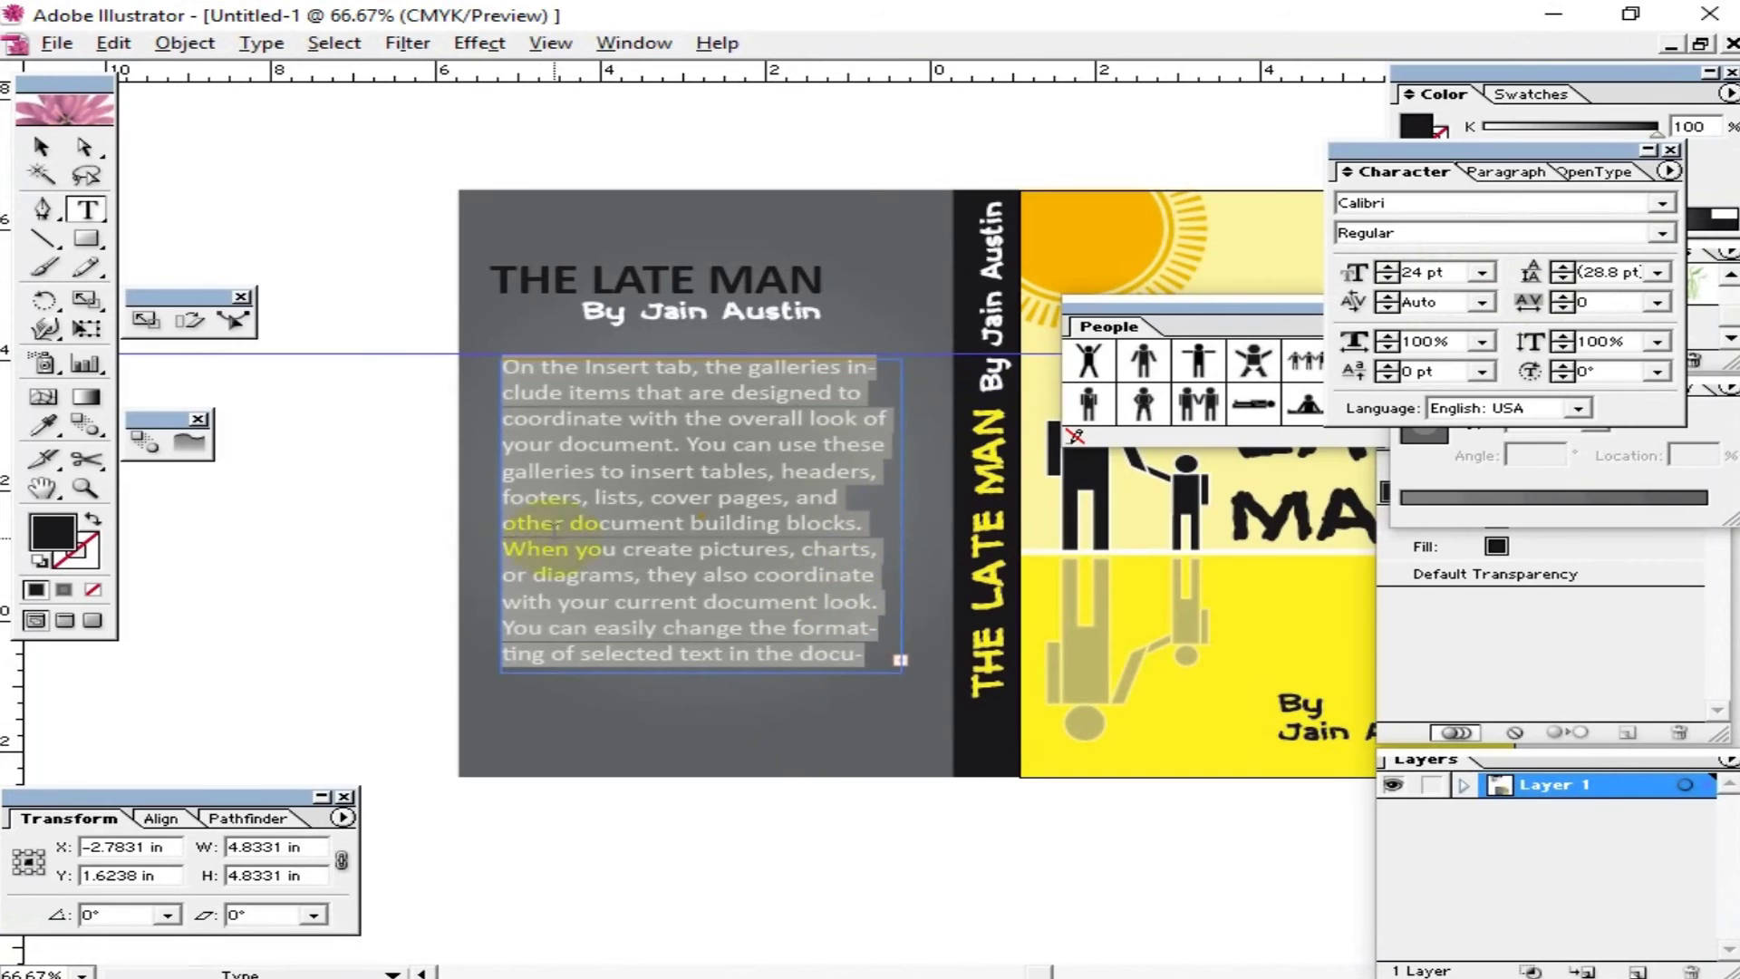
key("ctrl+shift+comma")
key("ctrl+shift+comma")
key("ctrl+shift+comma")
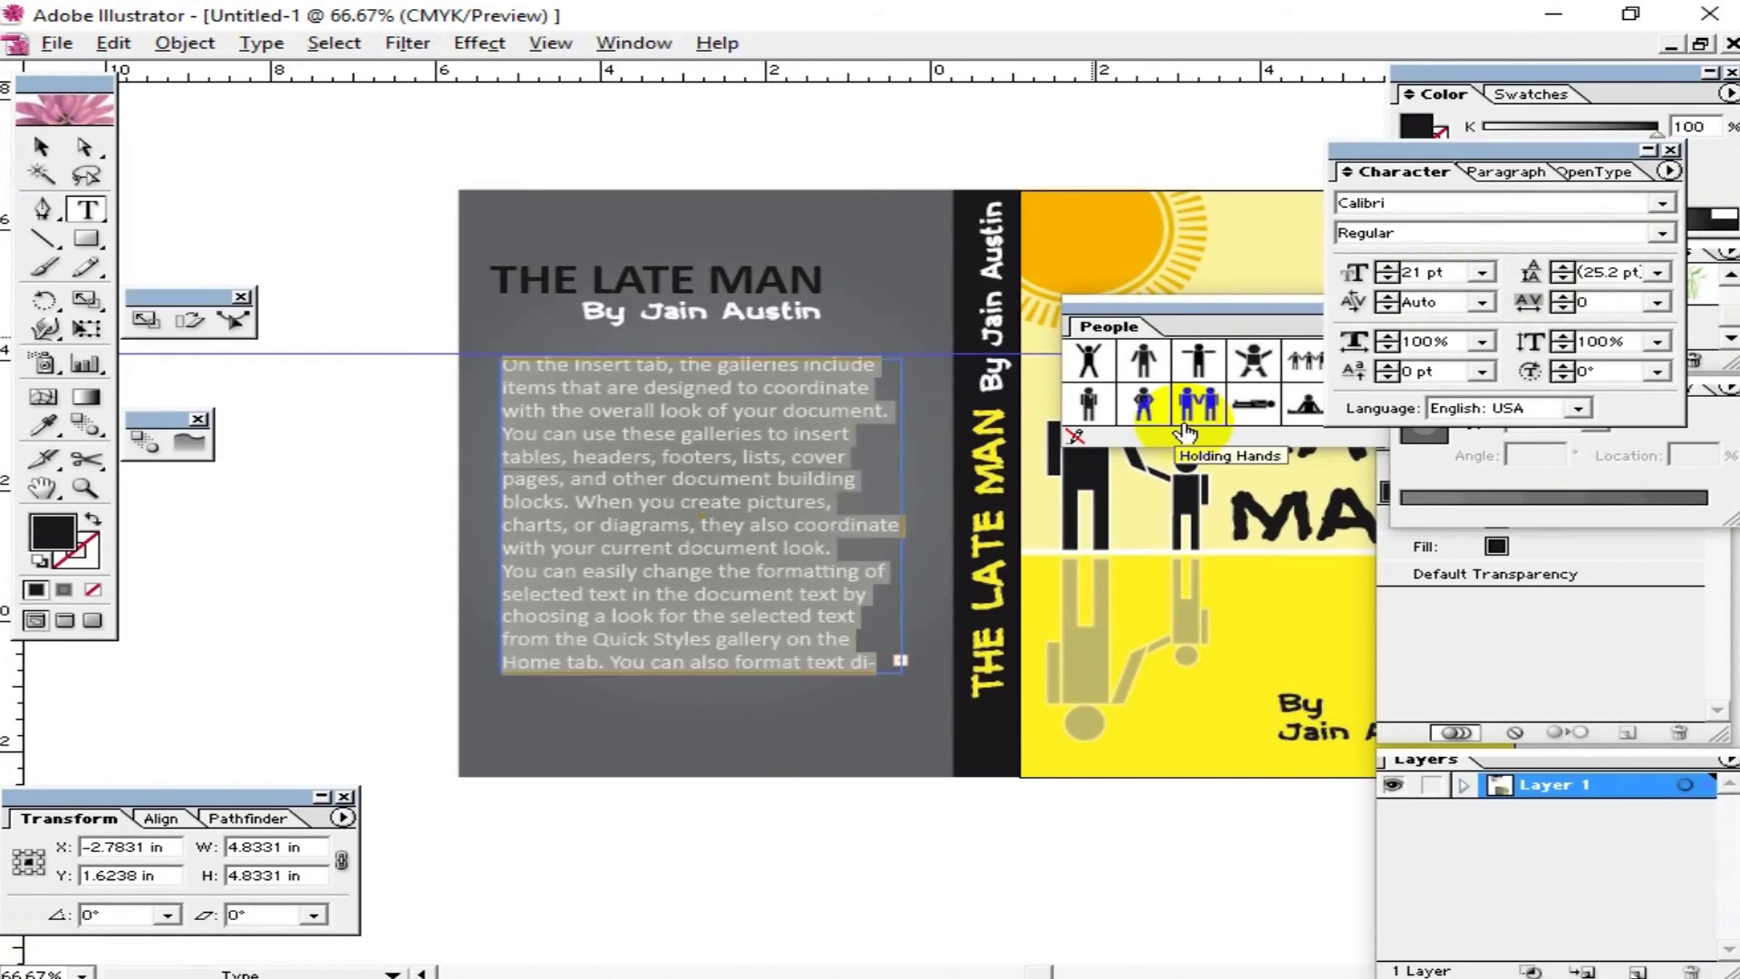
key("ctrl+shift+comma")
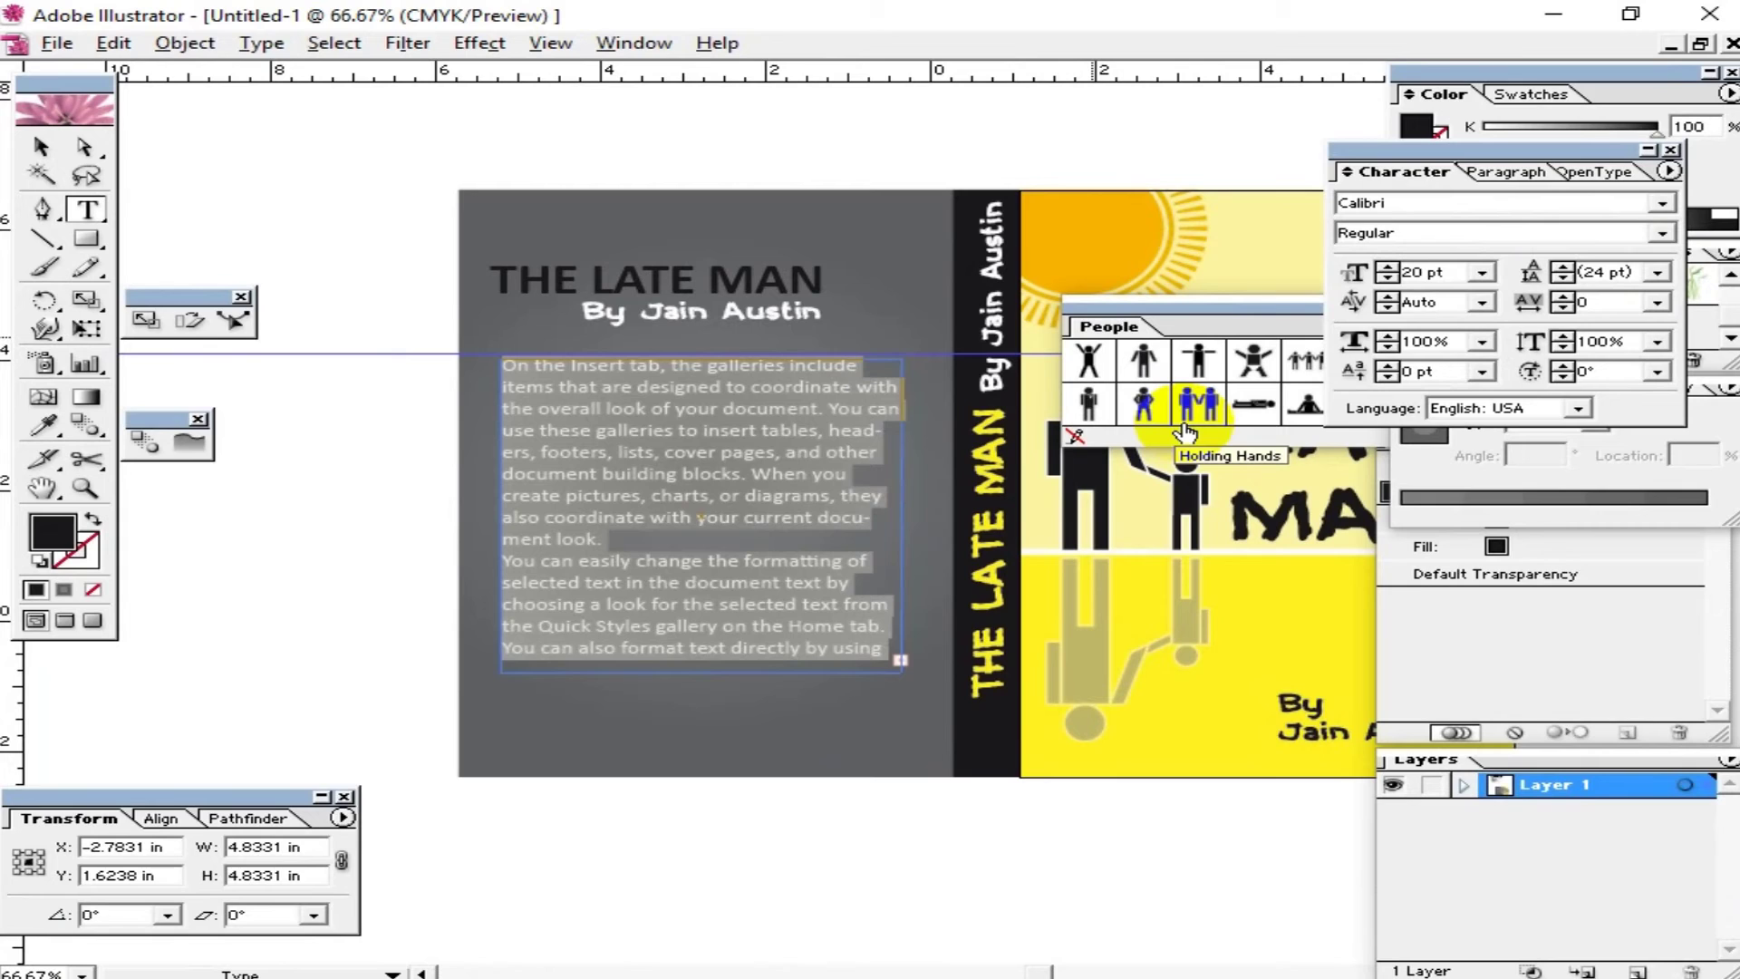
key("ctrl+shift+j")
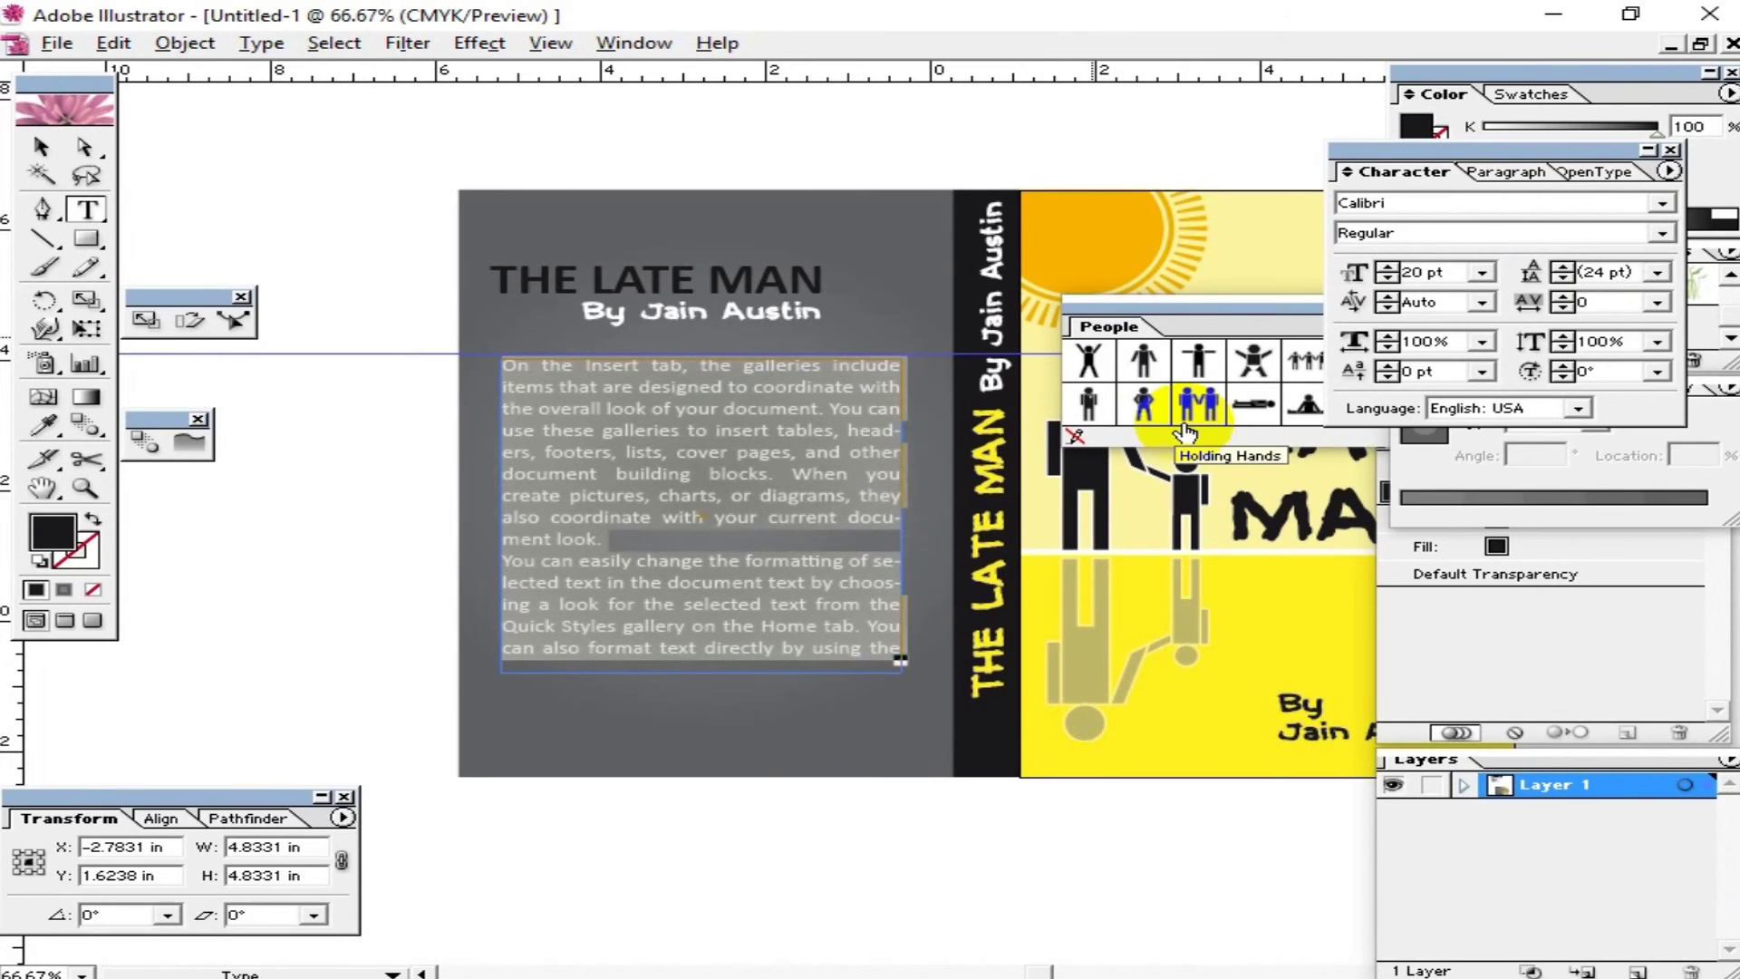
key("ctrl+shift+comma")
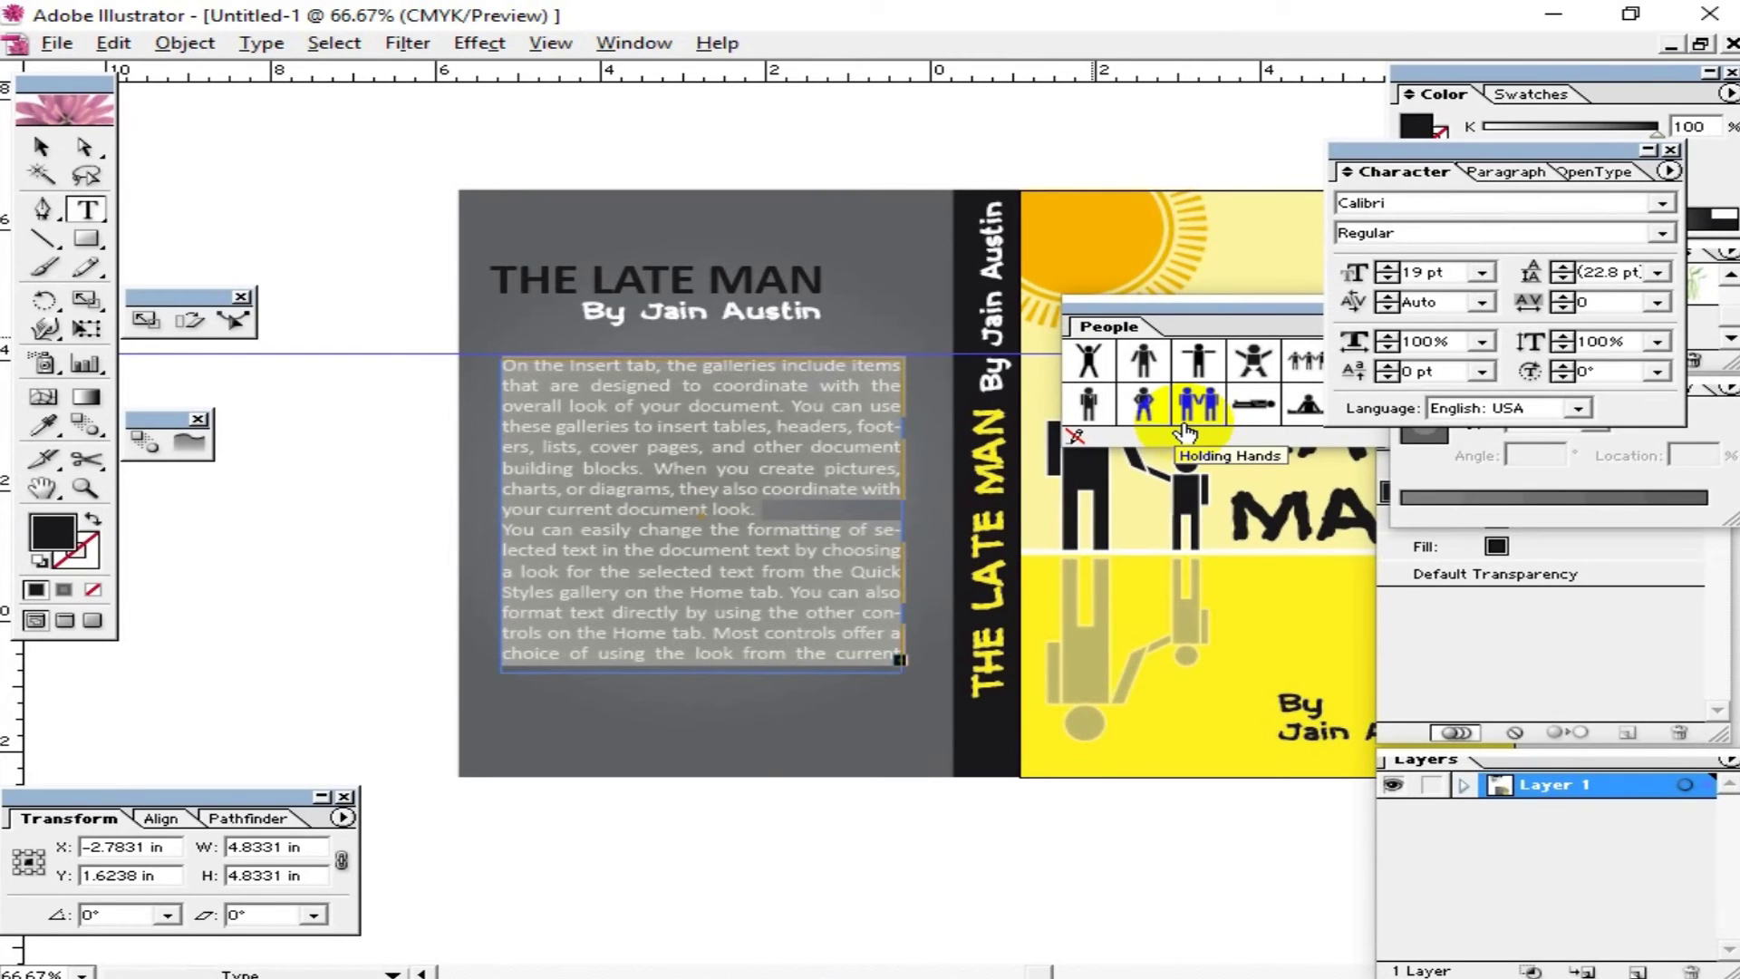
left_click(662, 449)
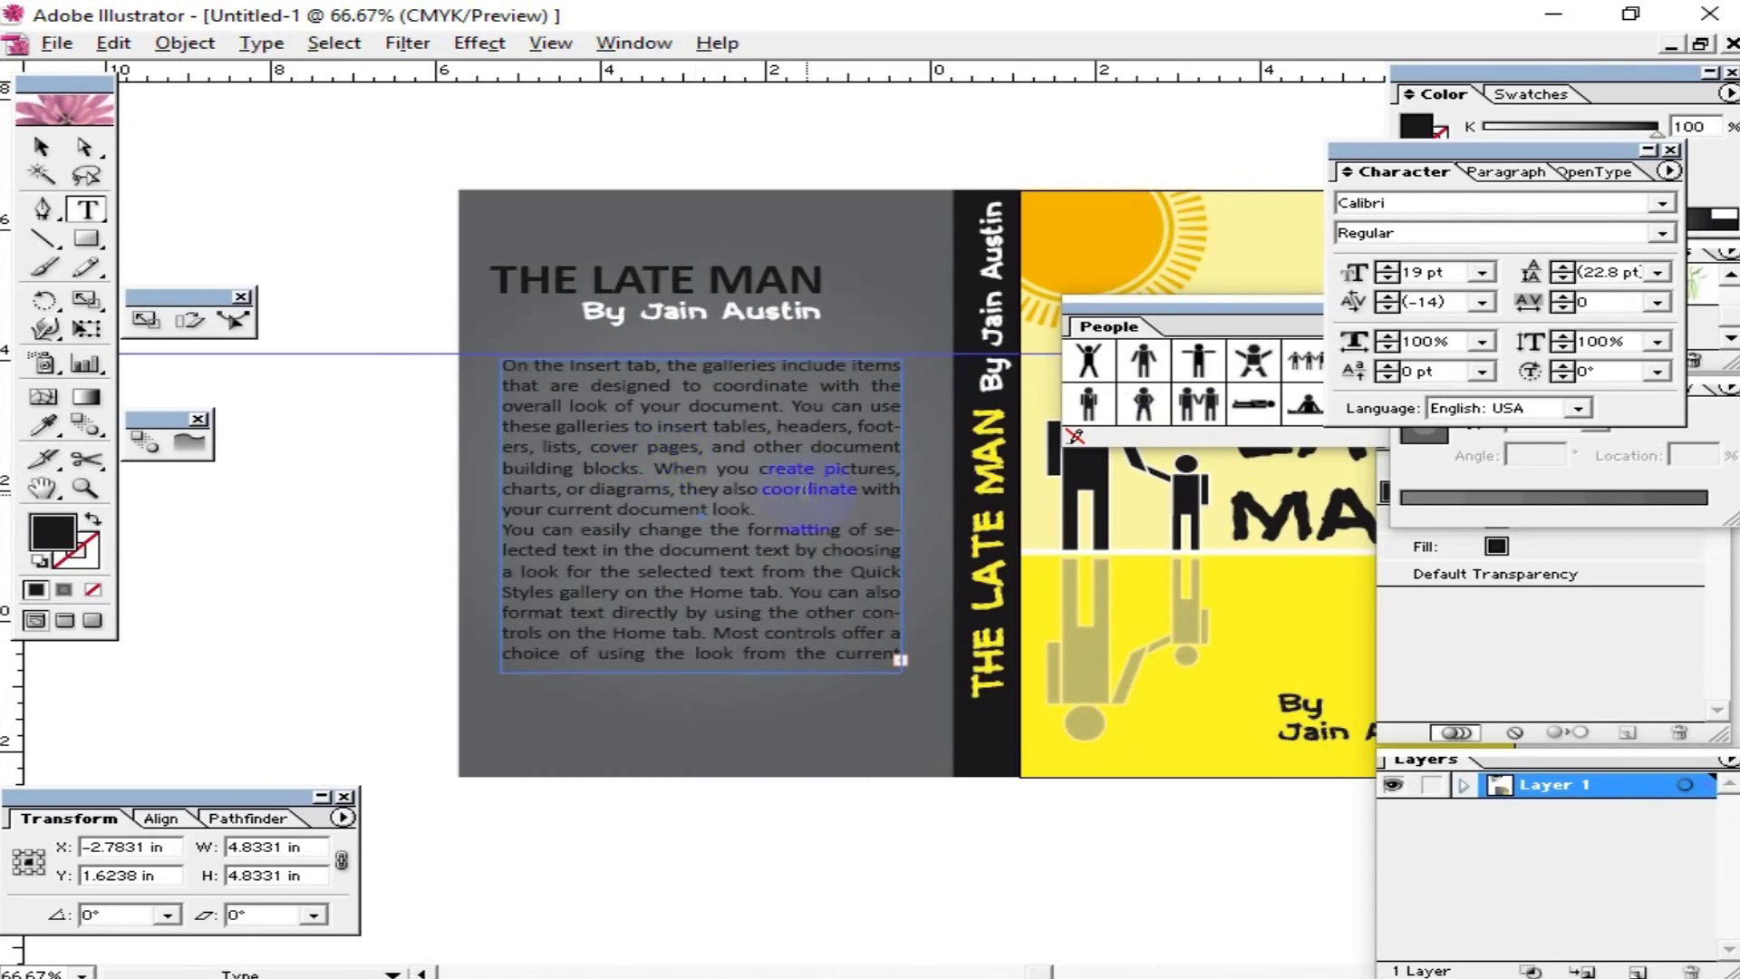
key("ctrl+a")
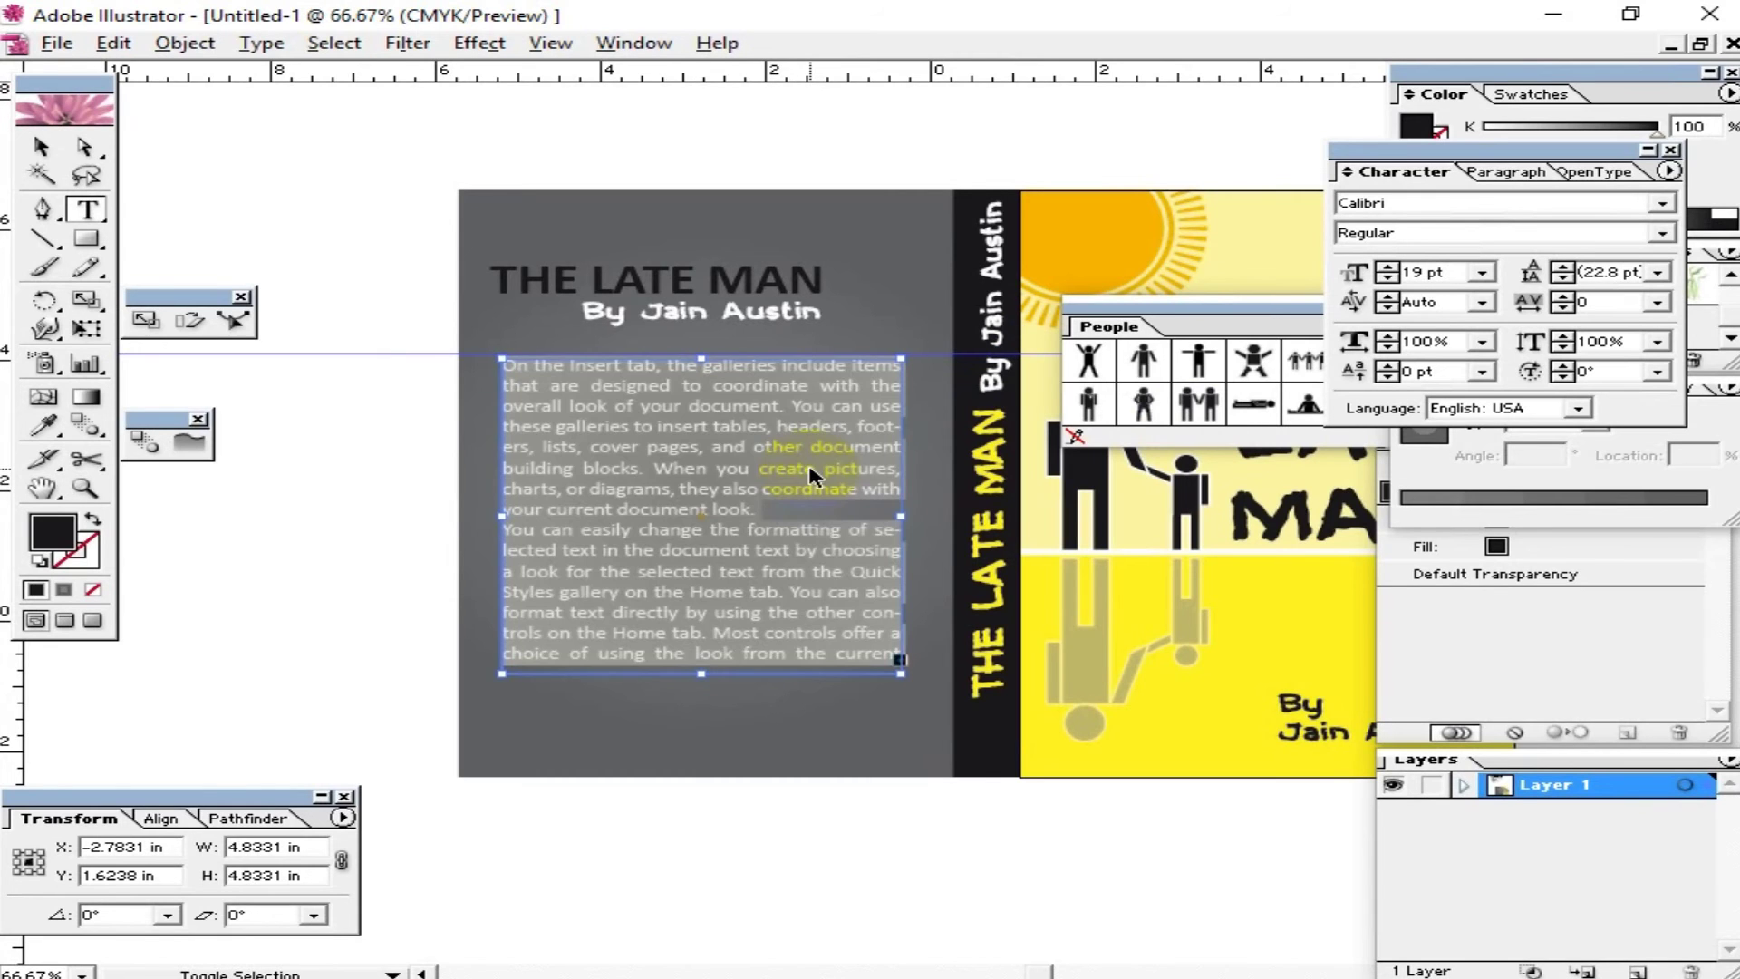
key("ctrl+shift+comma")
key("ctrl+shift+comma")
key("ctrl+shift+comma")
key("ctrl+shift+comma")
key("ctrl+shift+comma")
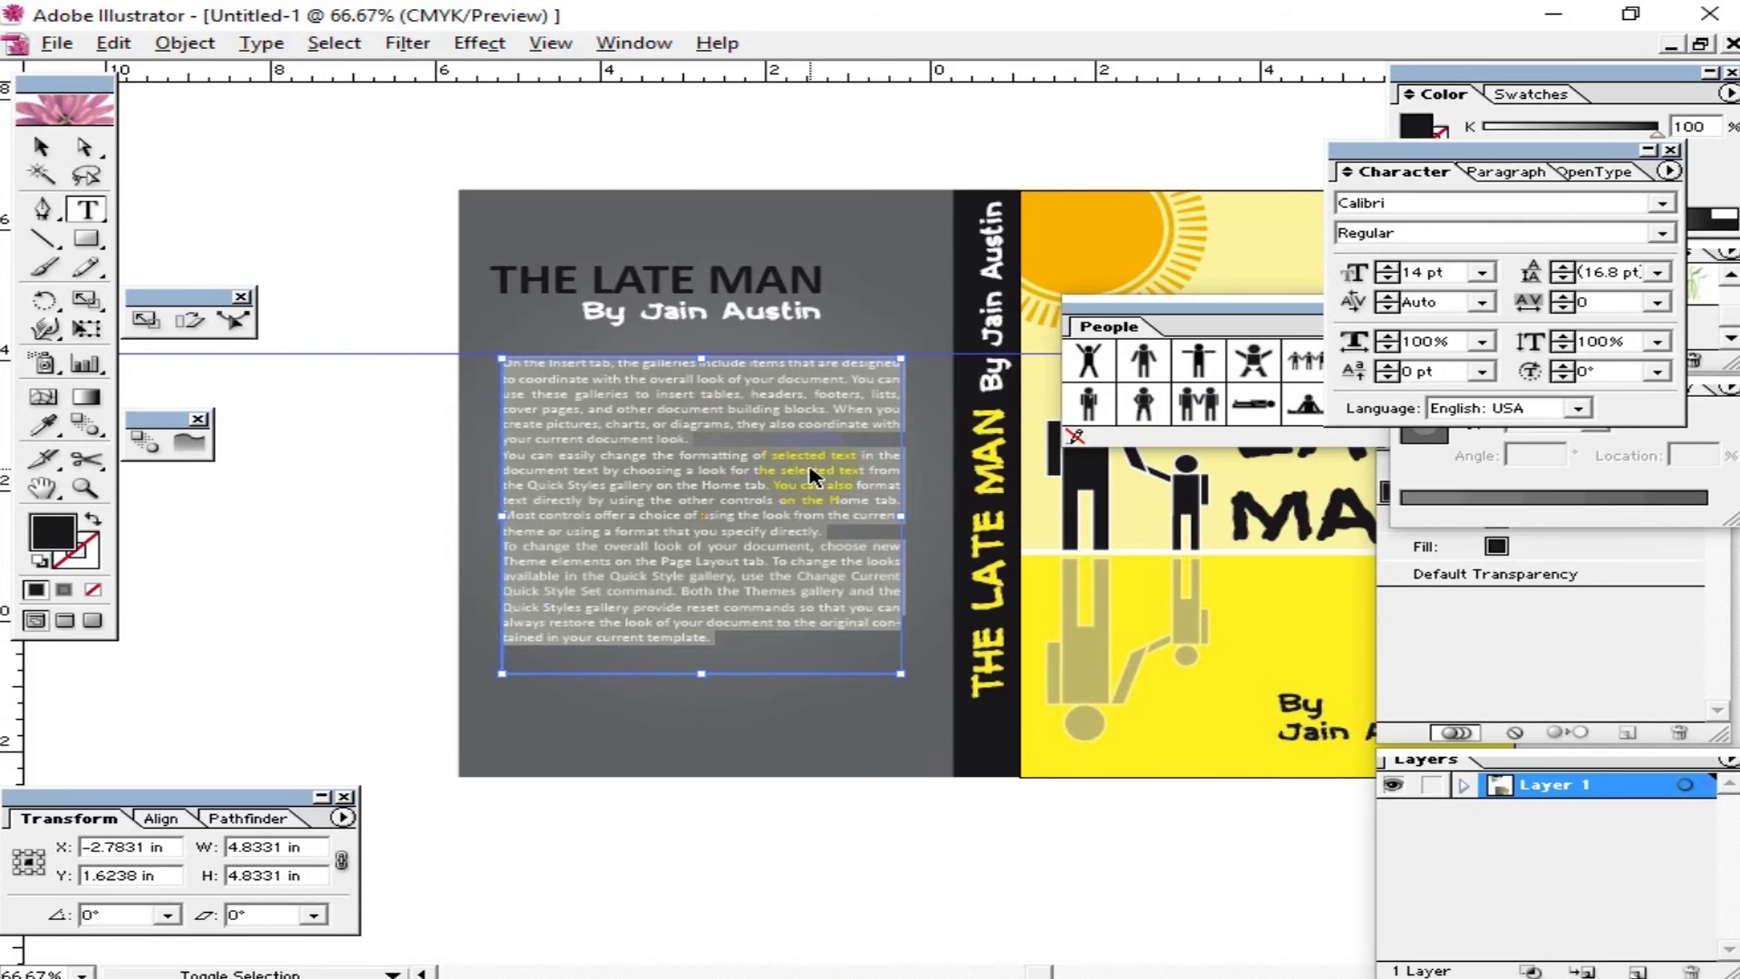
key("ctrl+shift+comma")
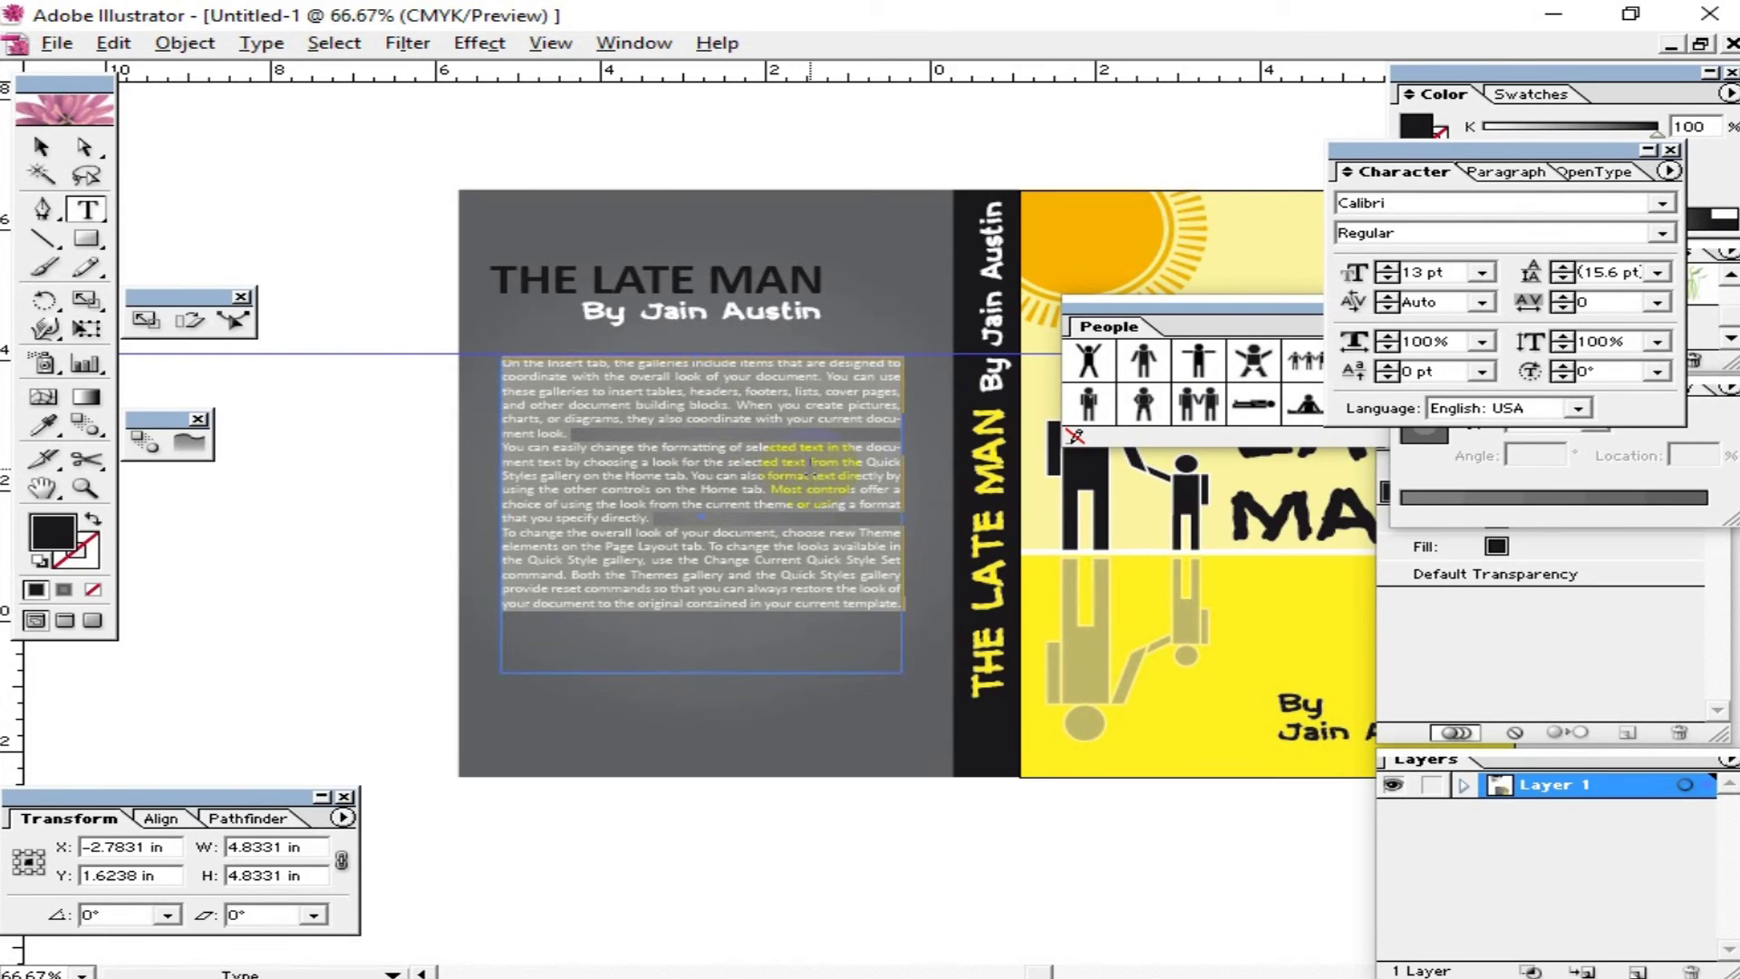
left_click(700, 517)
left_click(41, 147)
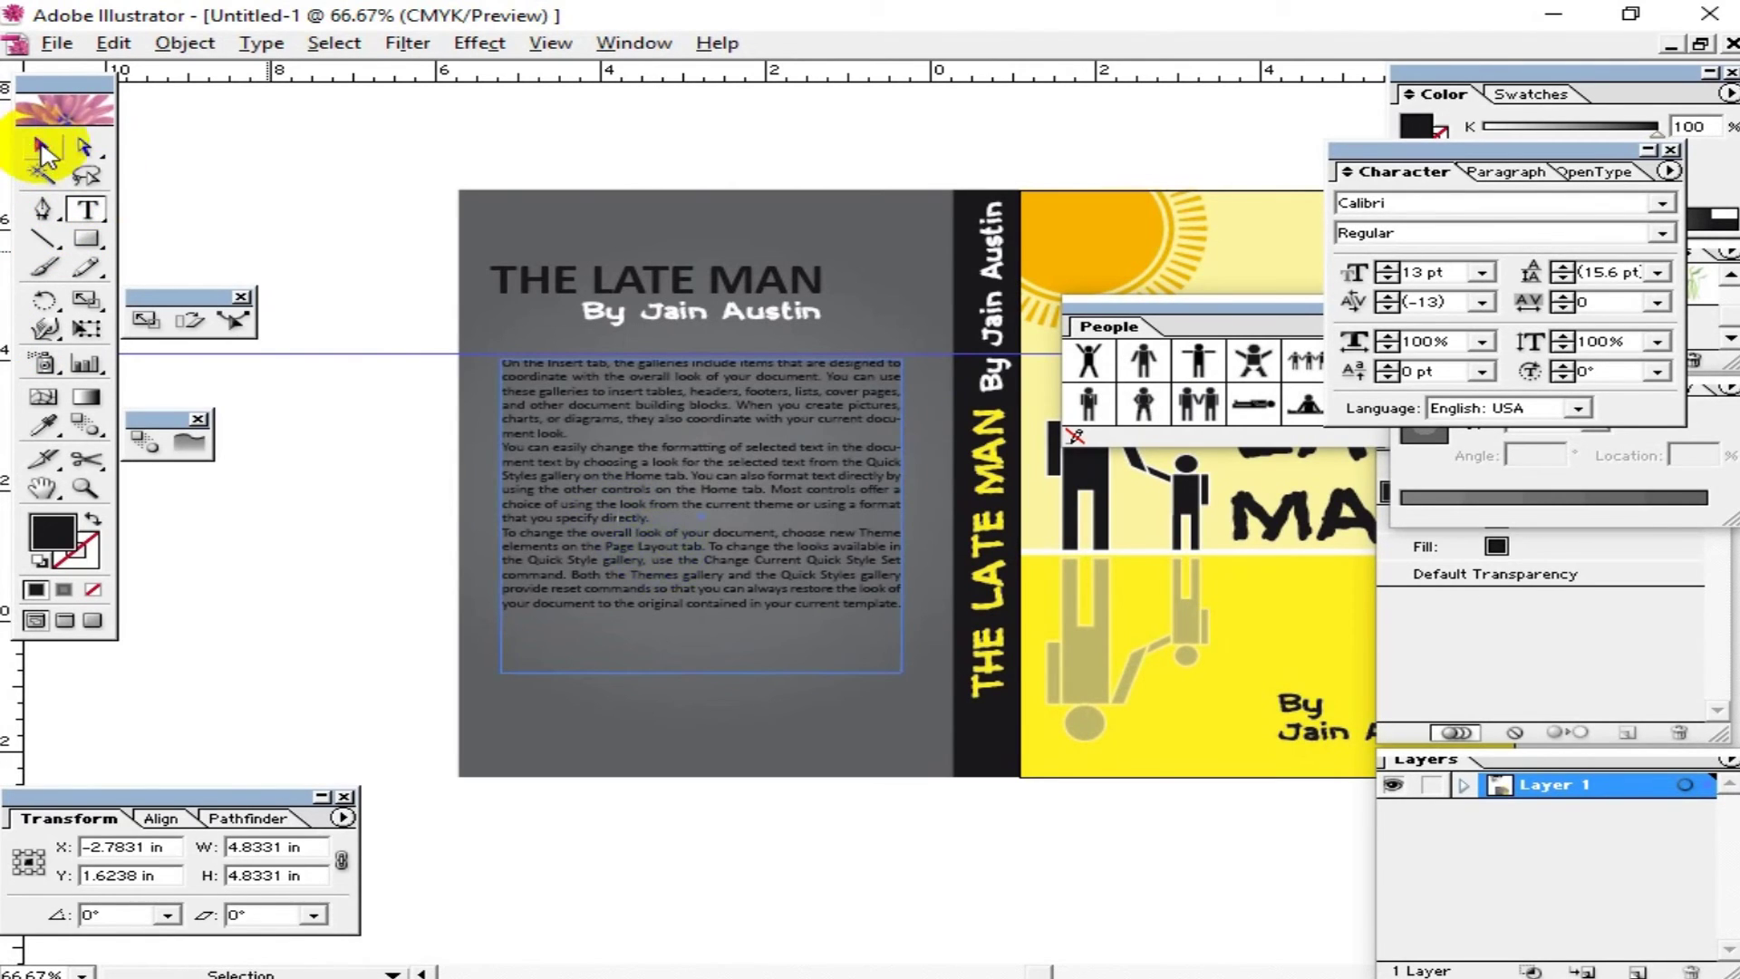
Step: Add a vertical guide and nudge the body text block slightly left and upward
left_click(362, 439)
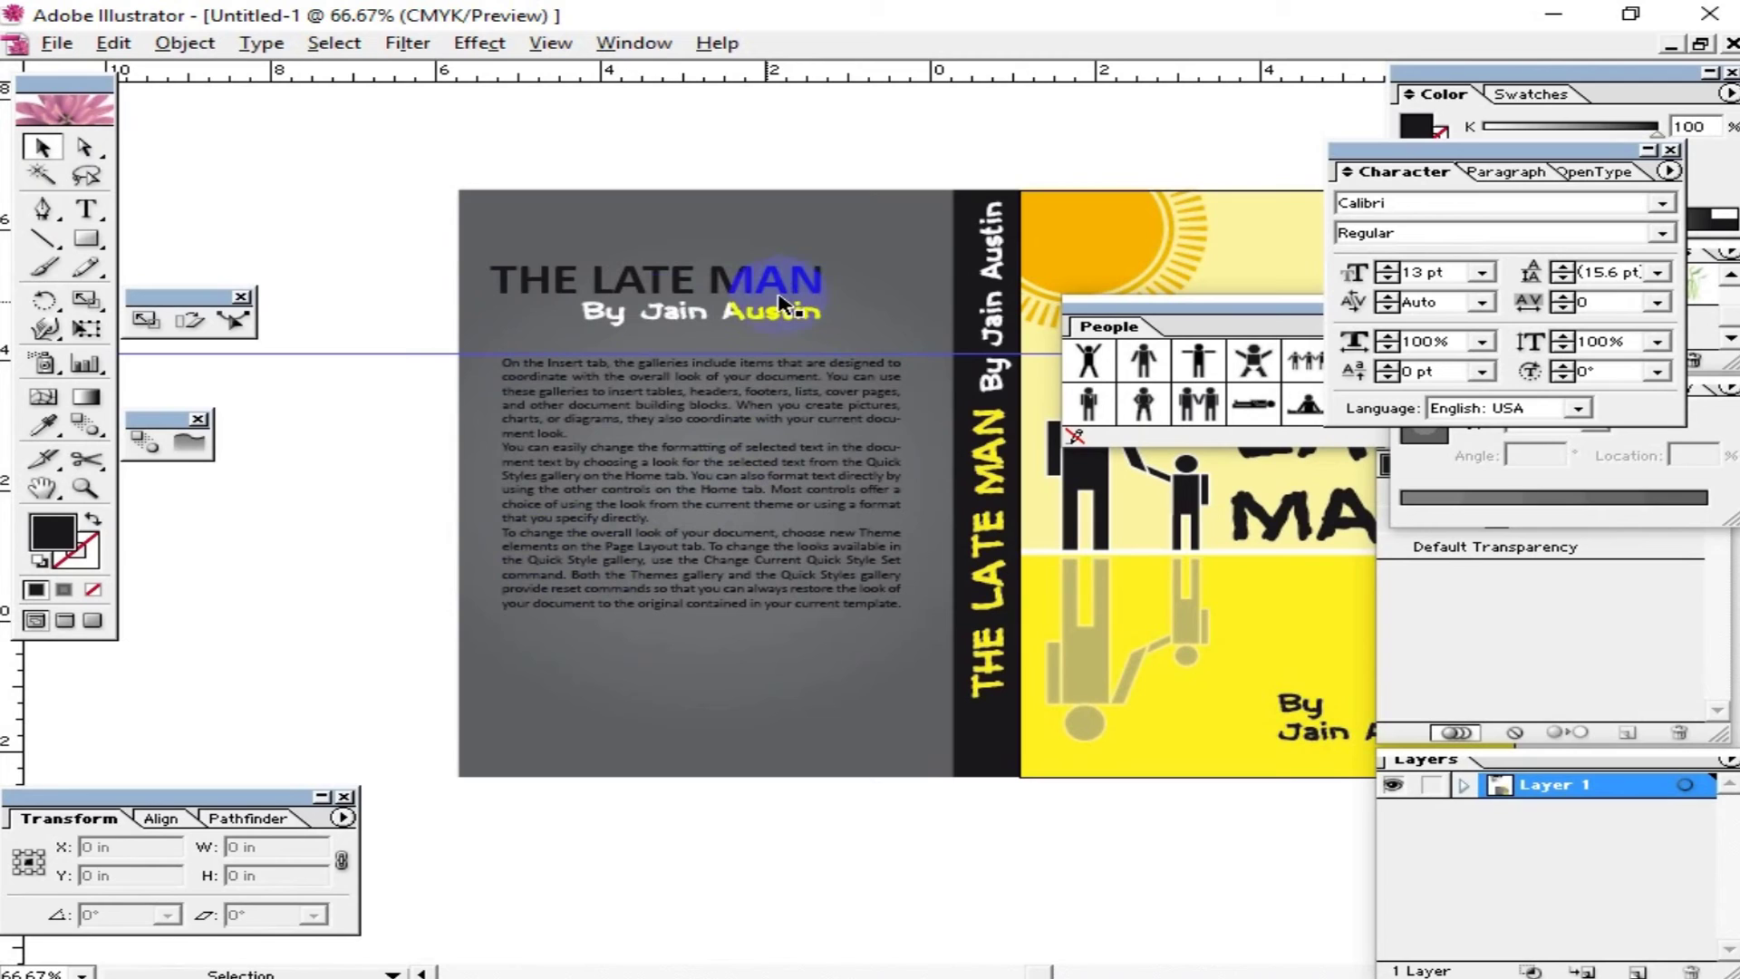
left_click(682, 280)
left_click(370, 585)
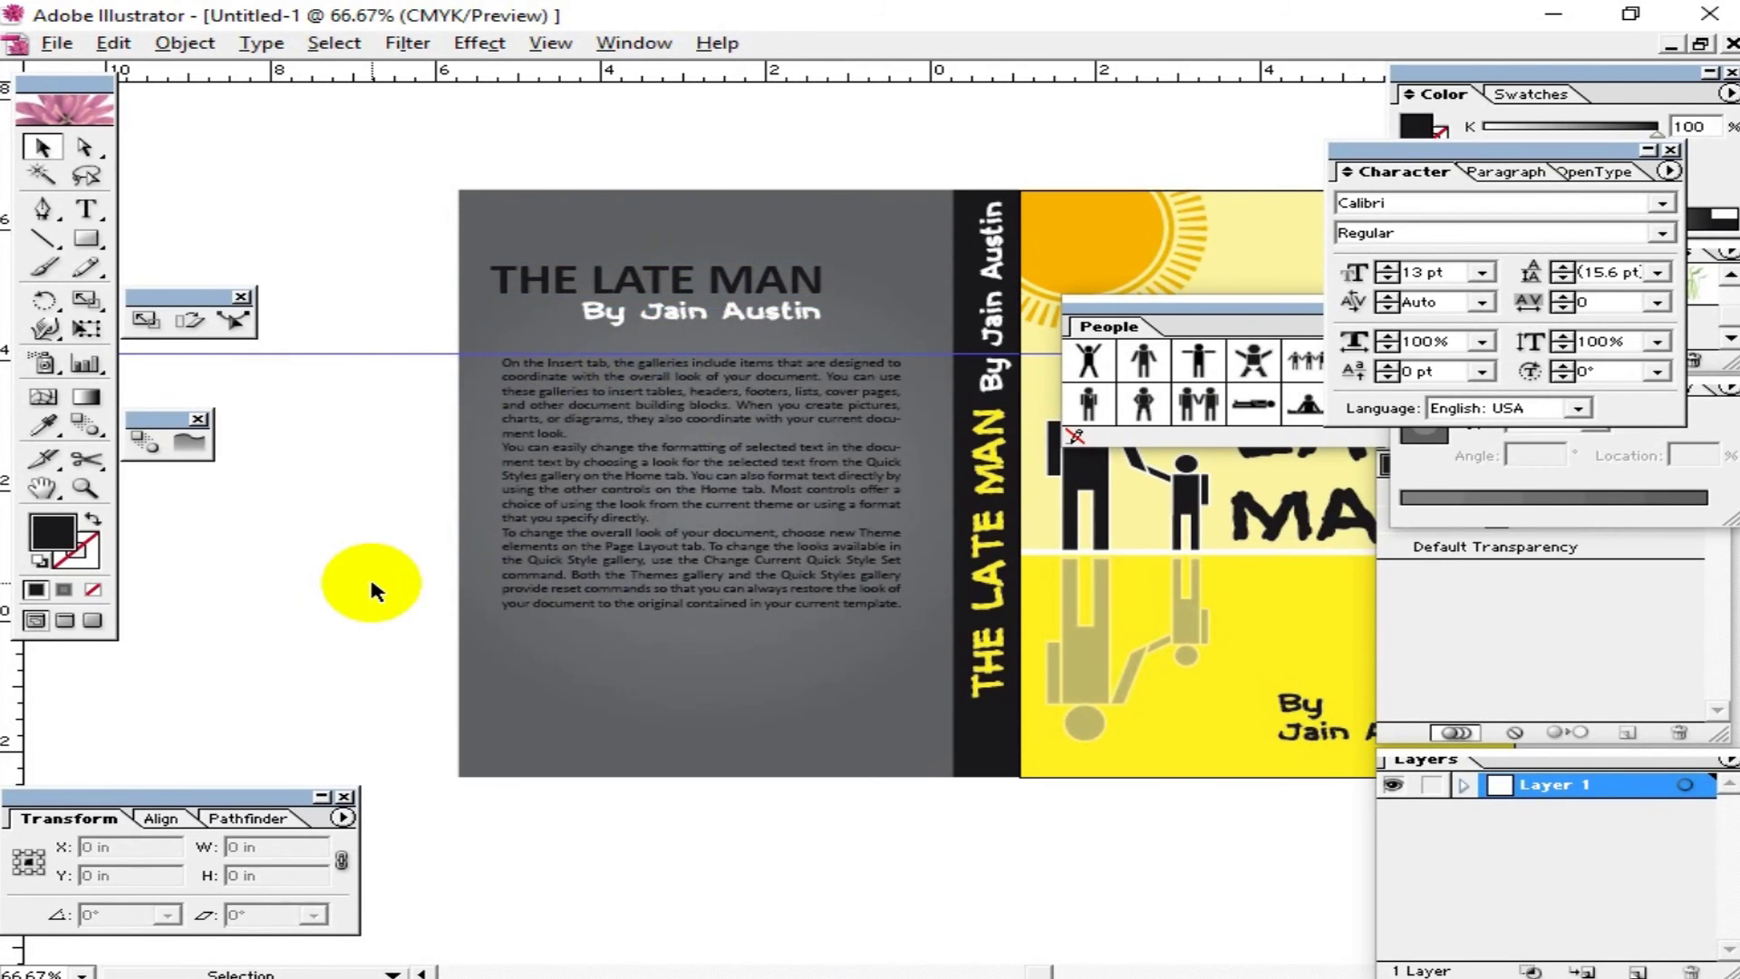
key("ctrl+plus")
key("ctrl+plus")
left_click_drag(626, 593, 827, 698)
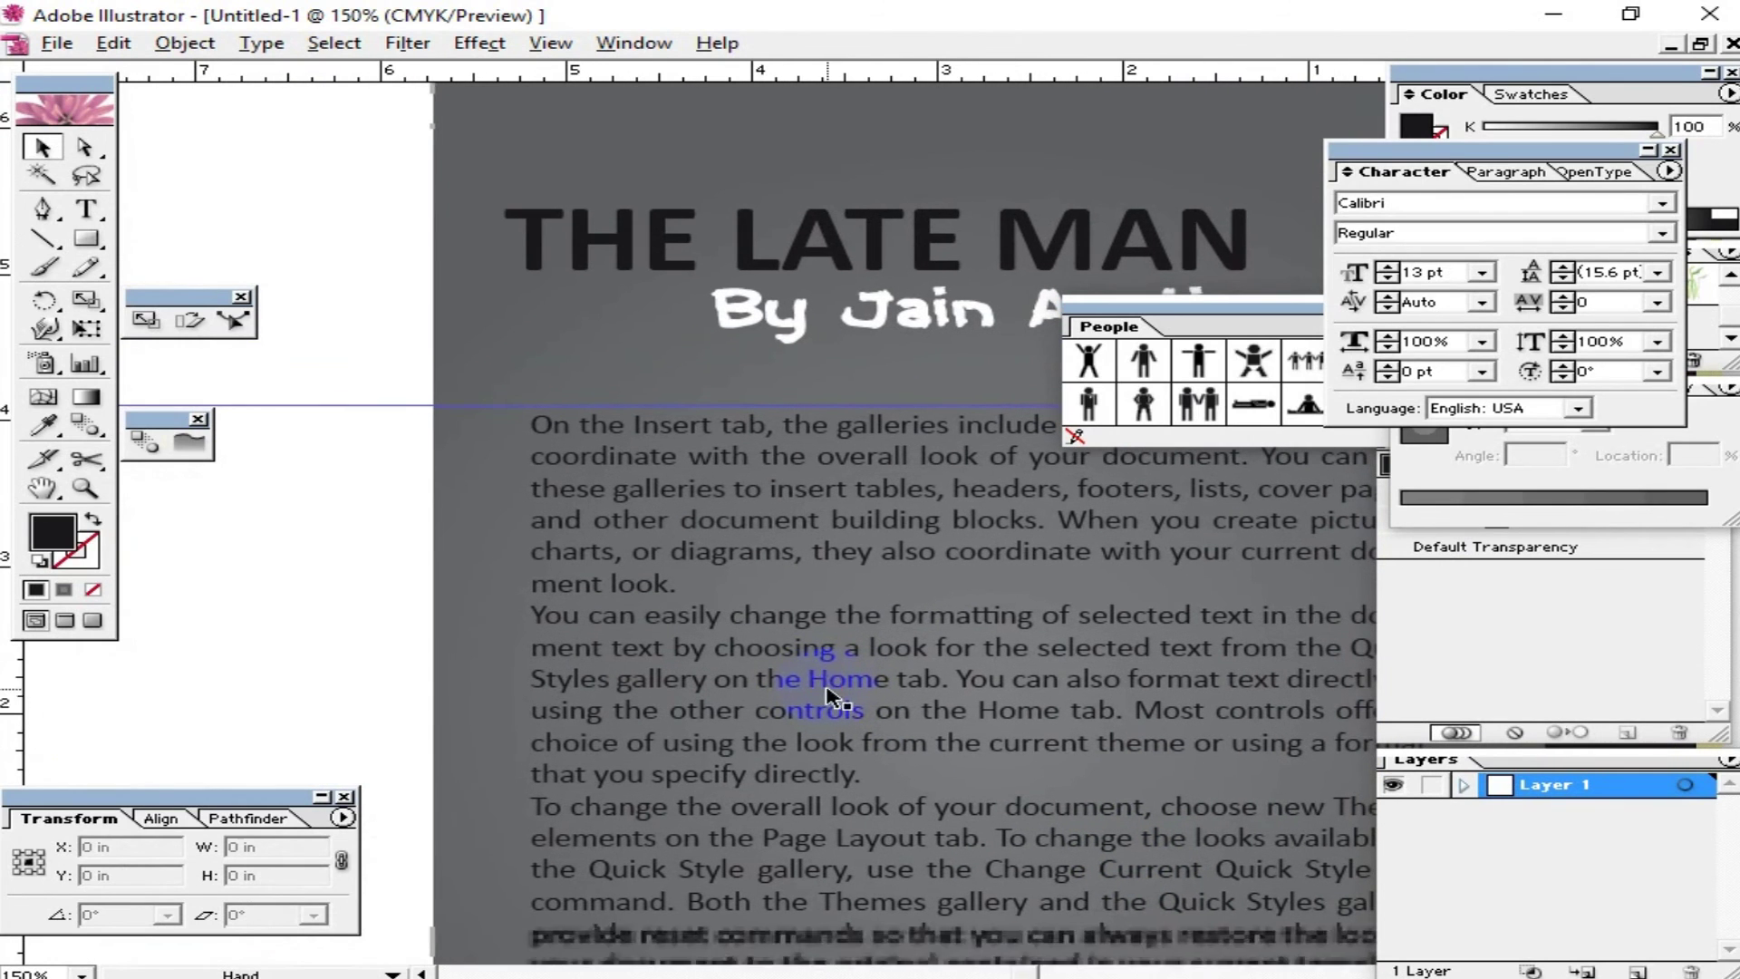
left_click_drag(18, 718, 496, 794)
left_click_drag(716, 486, 702, 486)
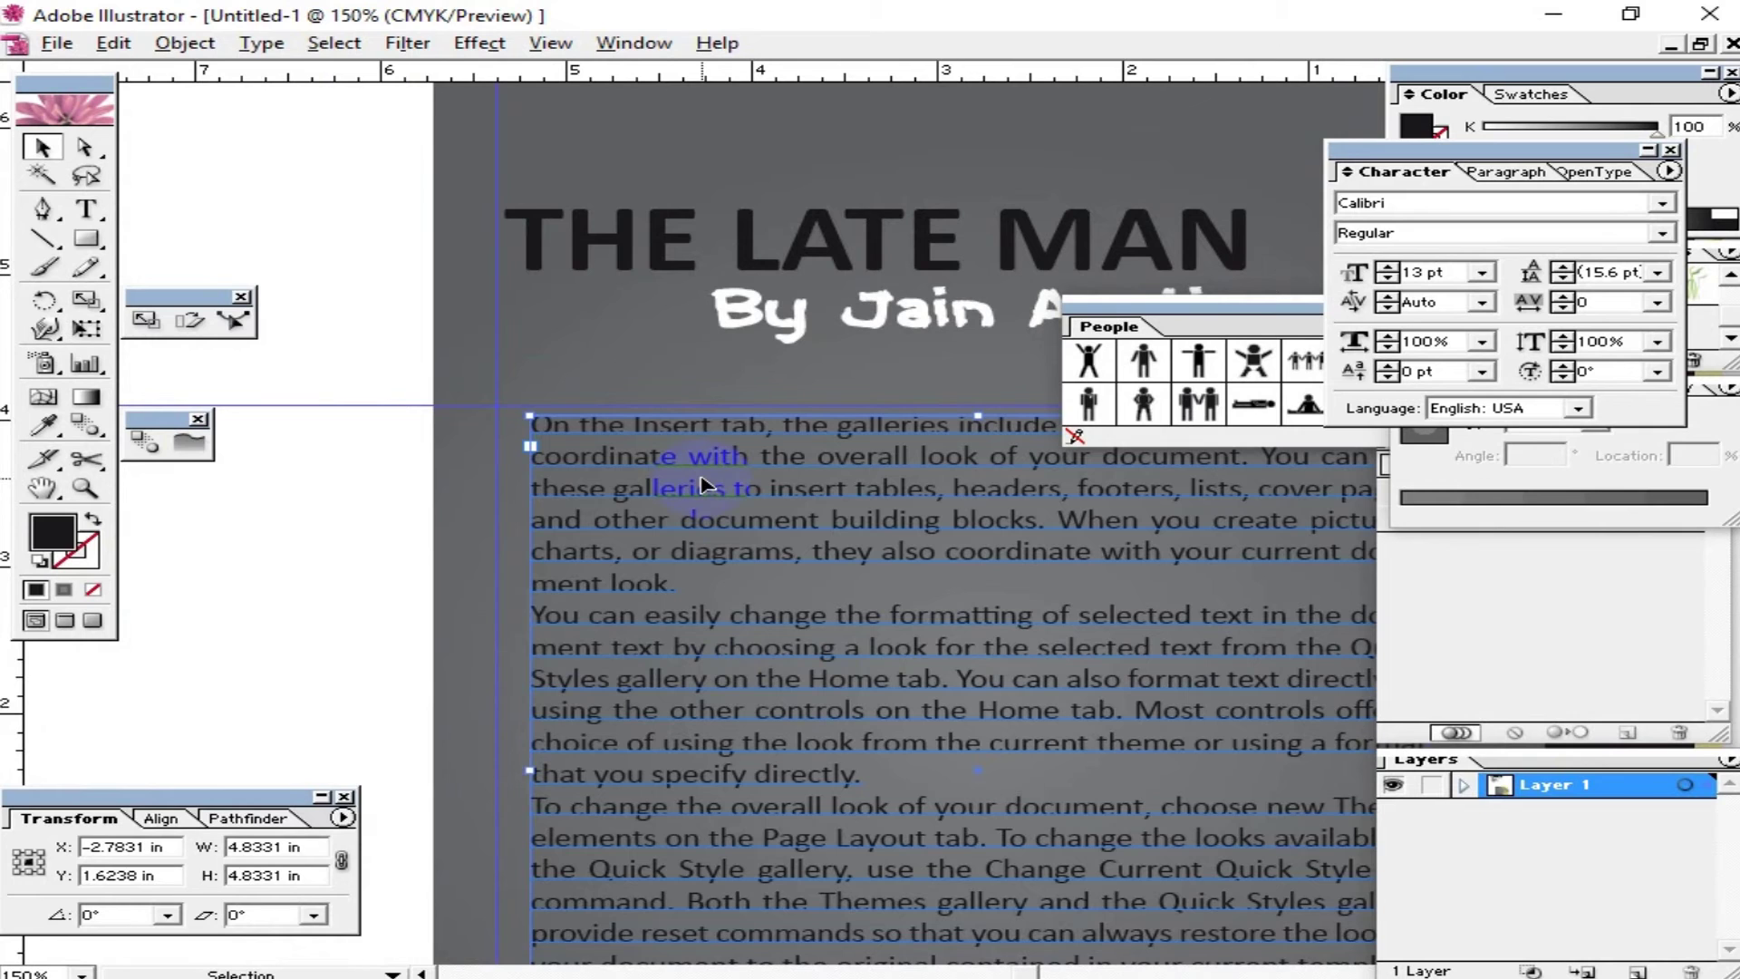
key("Left")
key("Left")
key("Left")
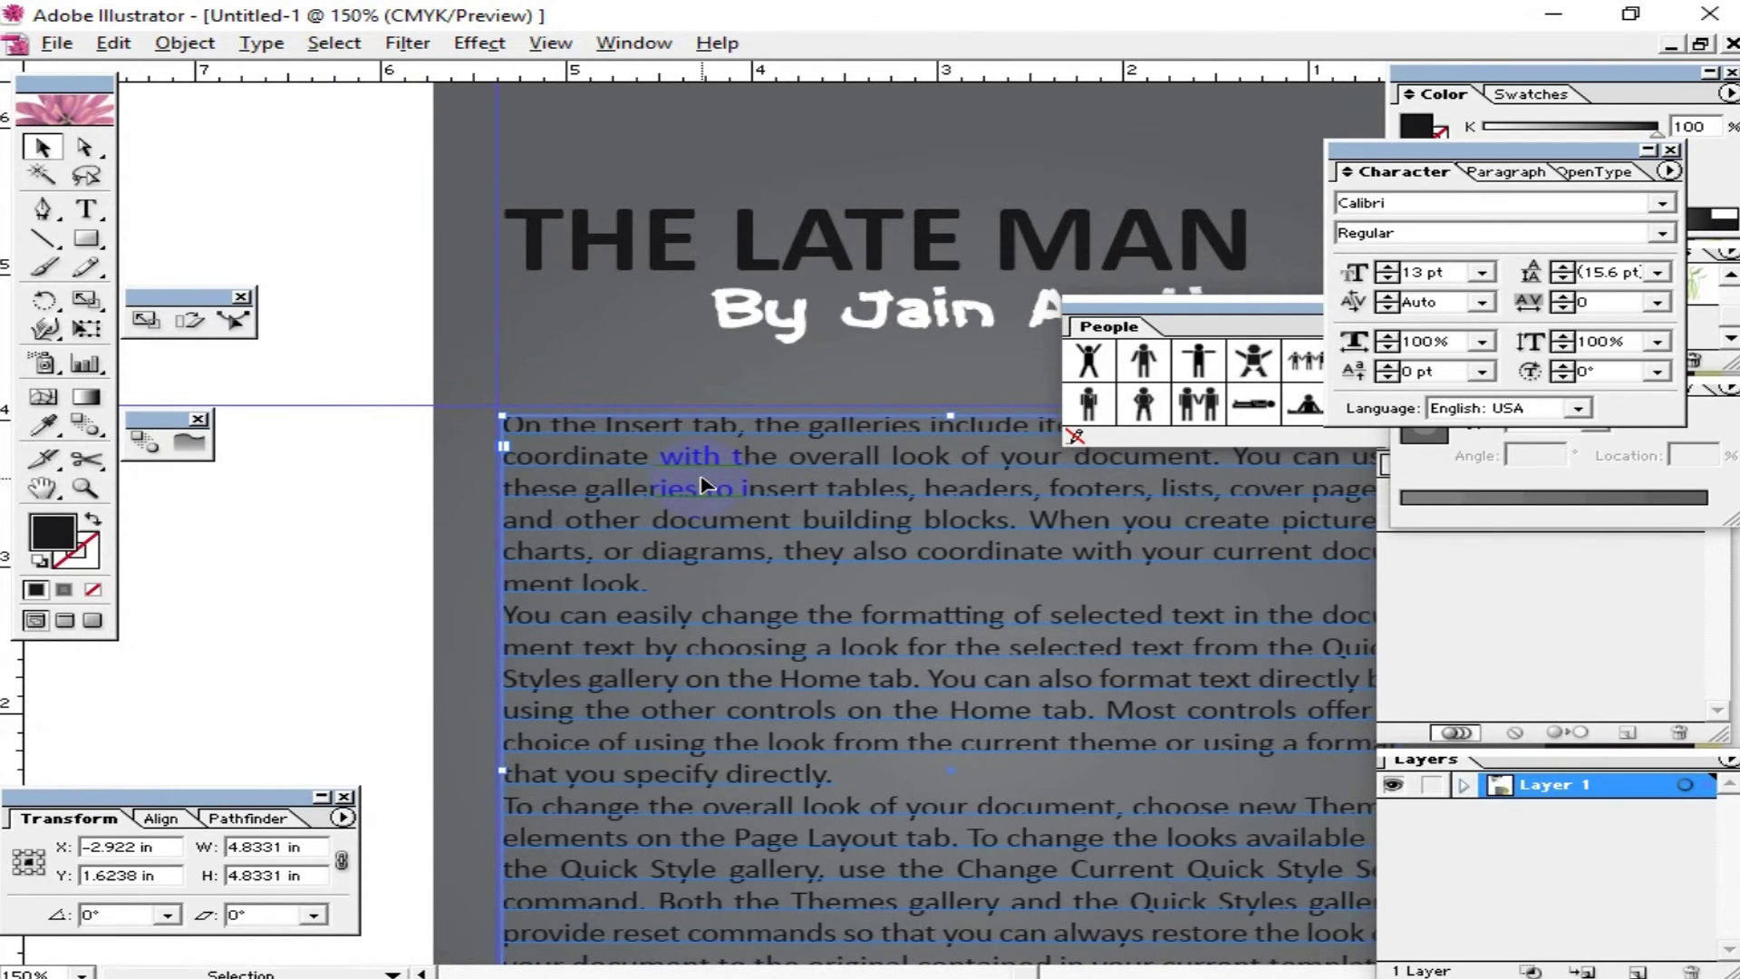
key("Right")
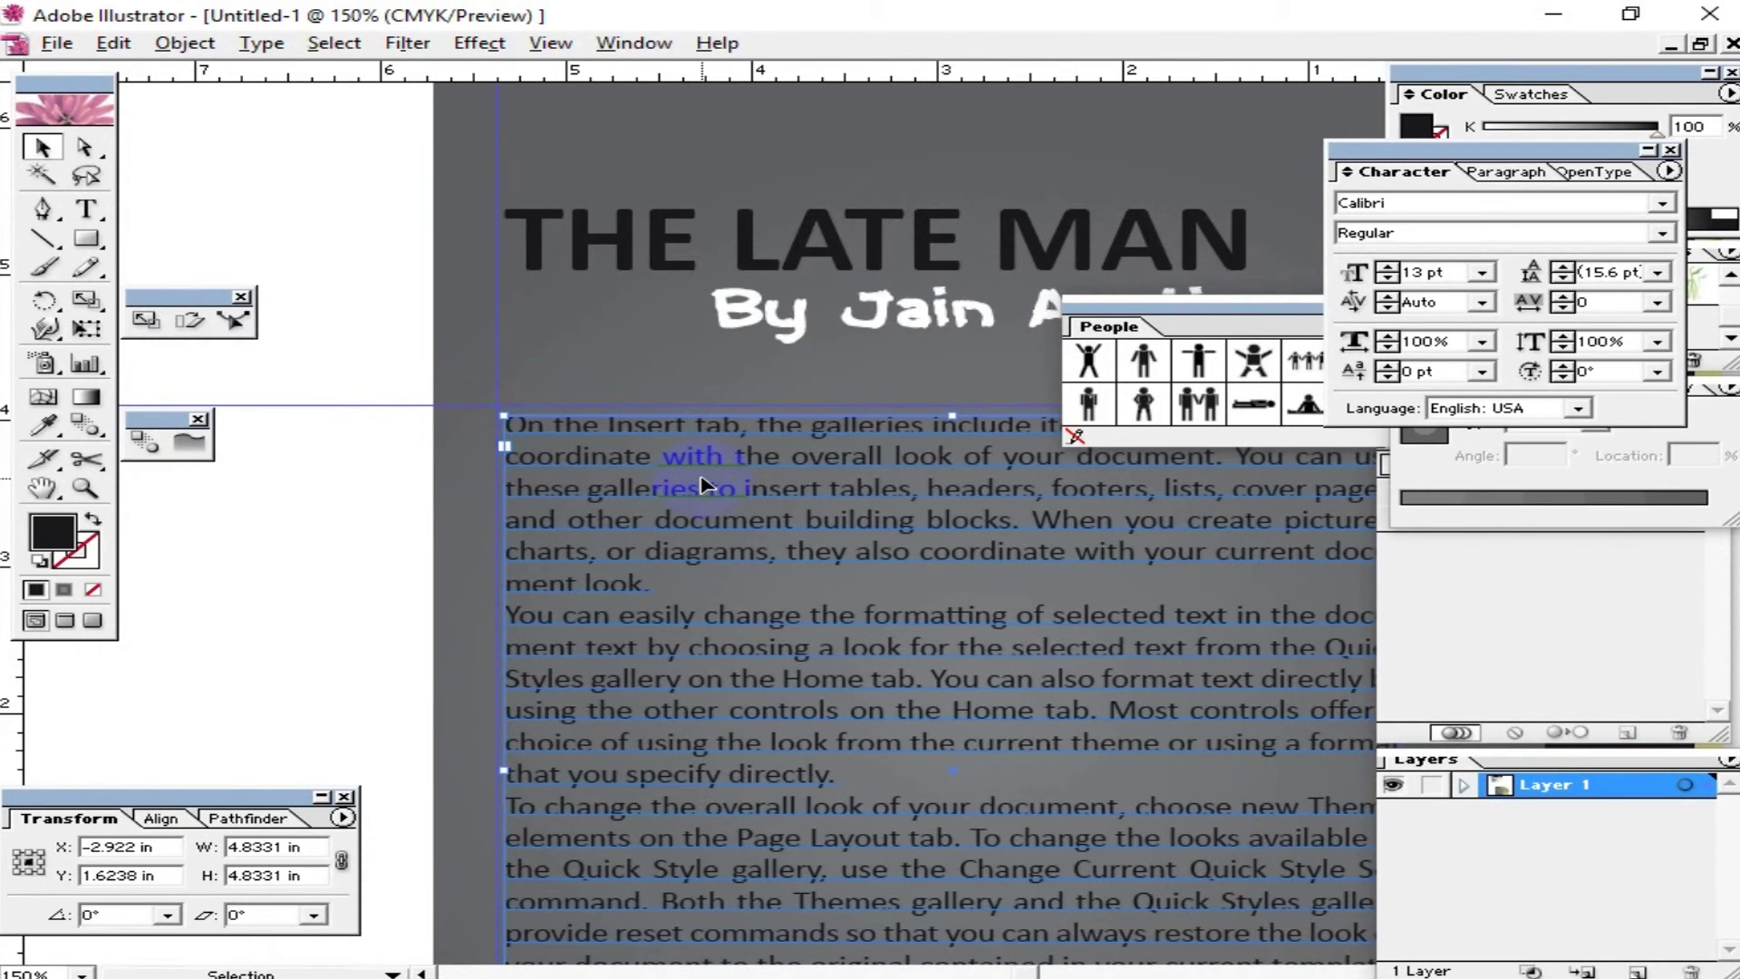
key("shift+Up")
key("shift+Up")
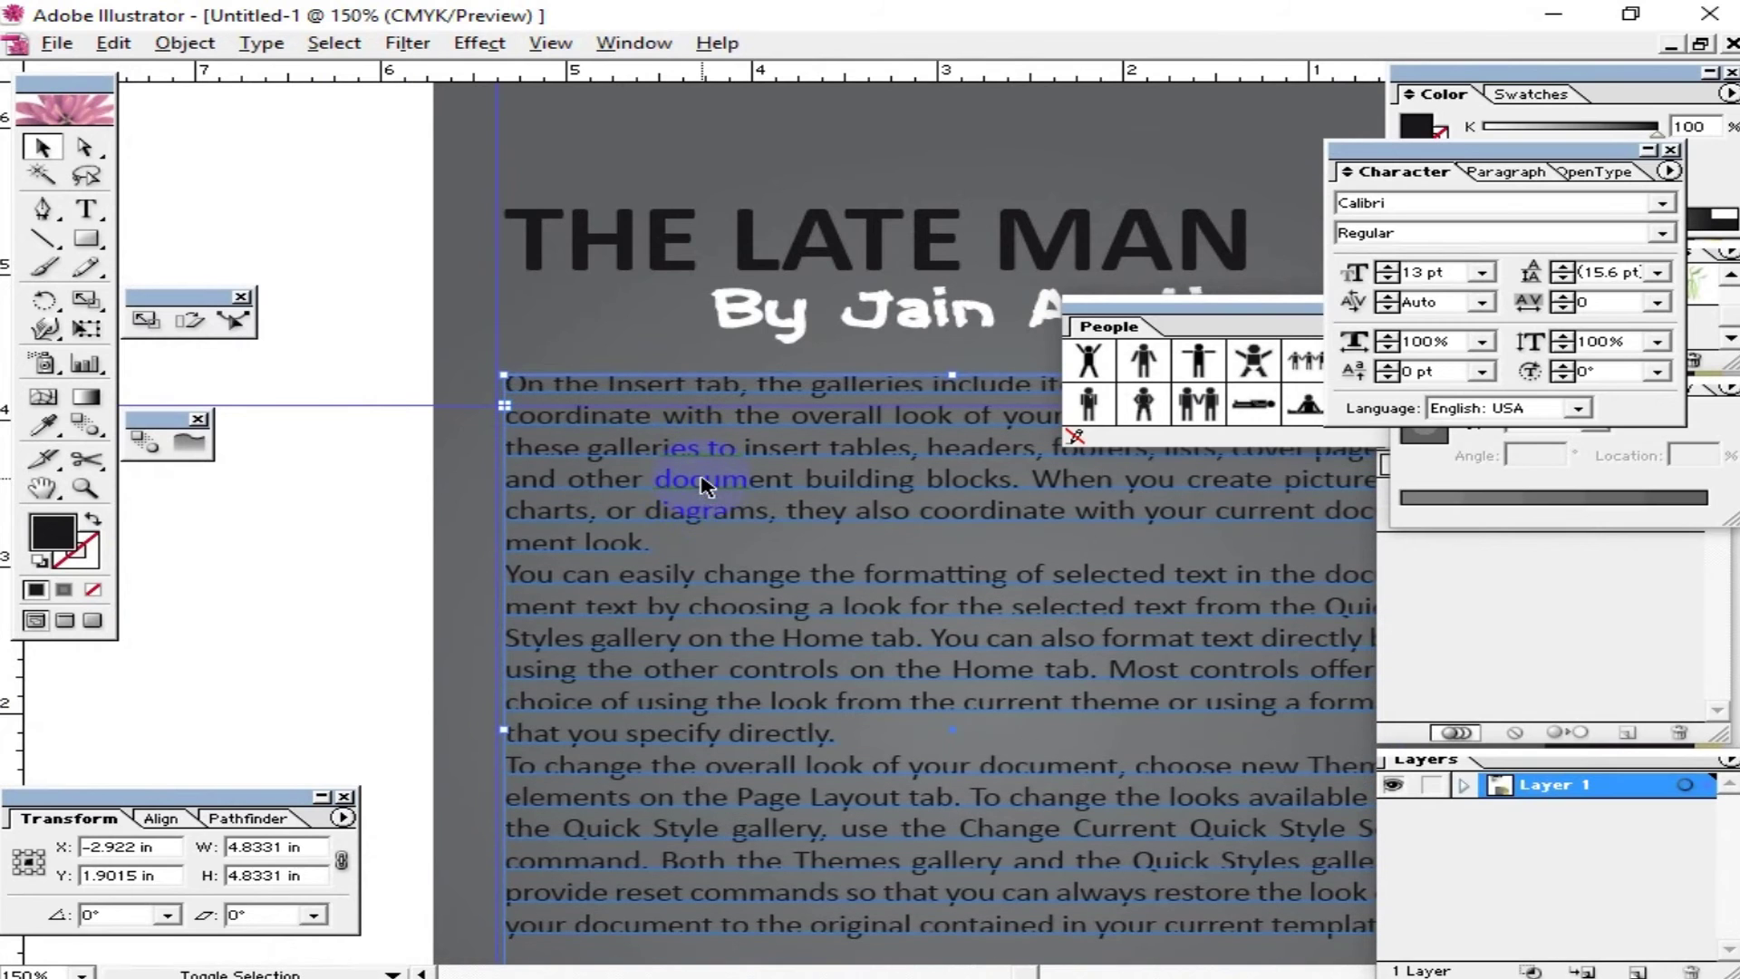
Step: Enlarge the THE LATE MAN title and stretch it wider across the panel
mouse_move(1275, 670)
left_mouse_down()
mouse_move(936, 652)
mouse_move(977, 619)
left_mouse_up()
left_click(935, 199)
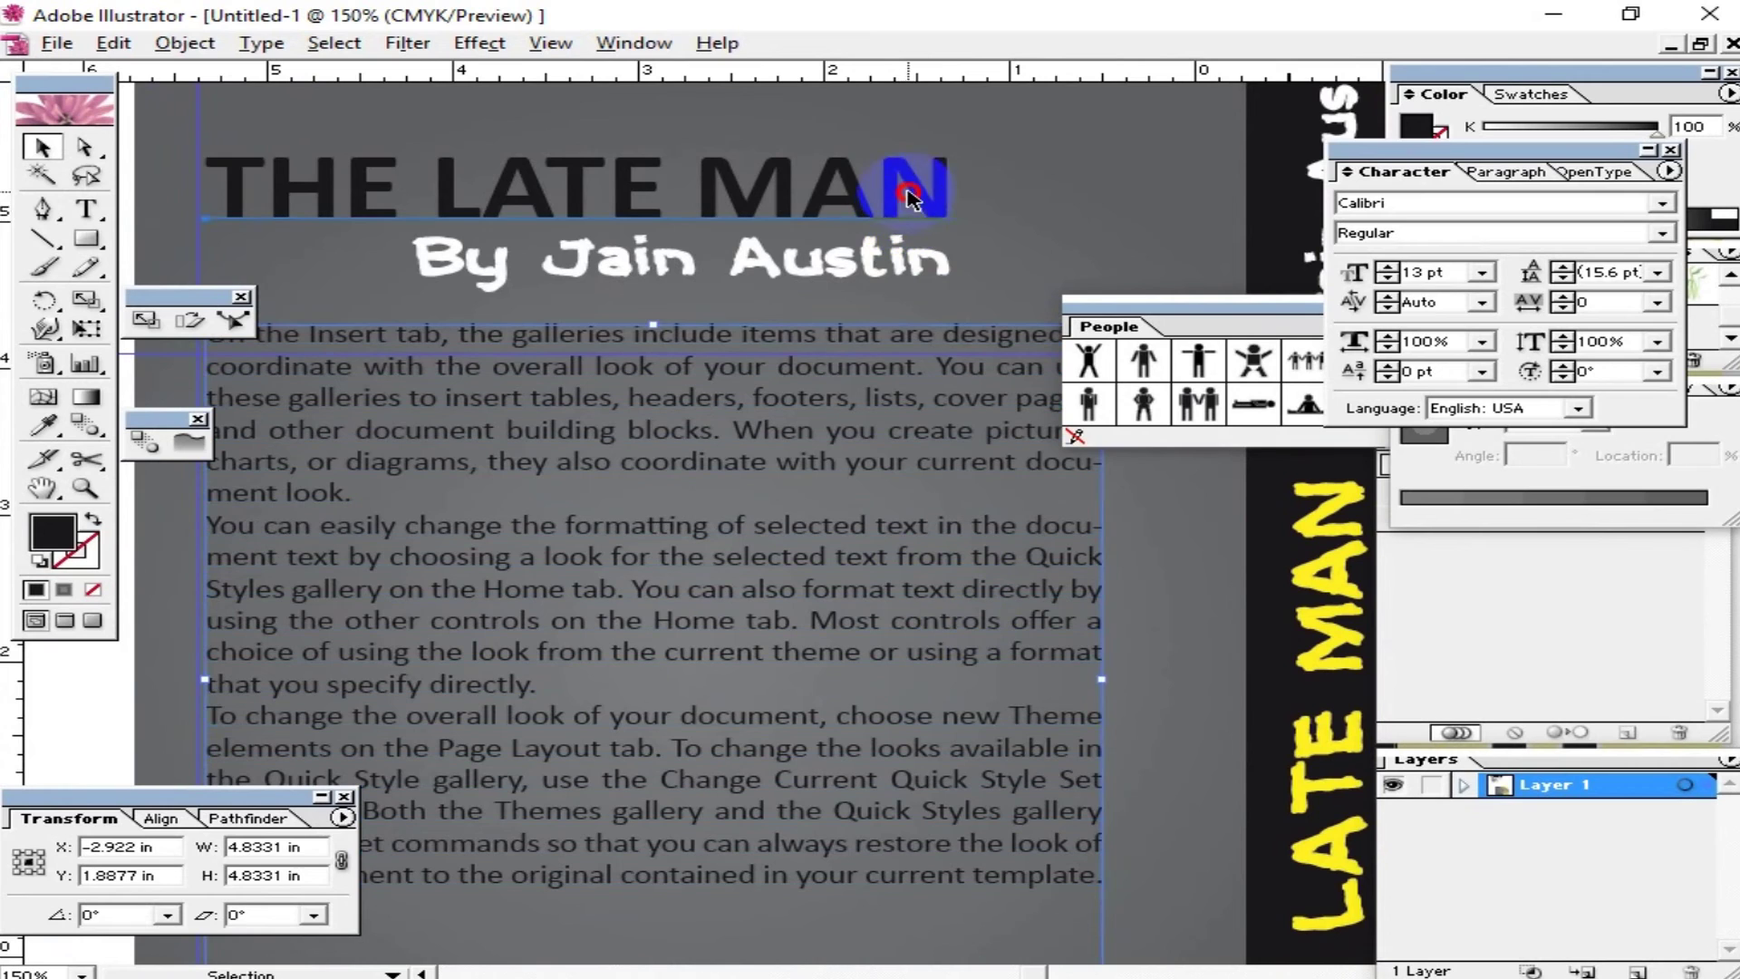
left_click_drag(952, 243, 1115, 275)
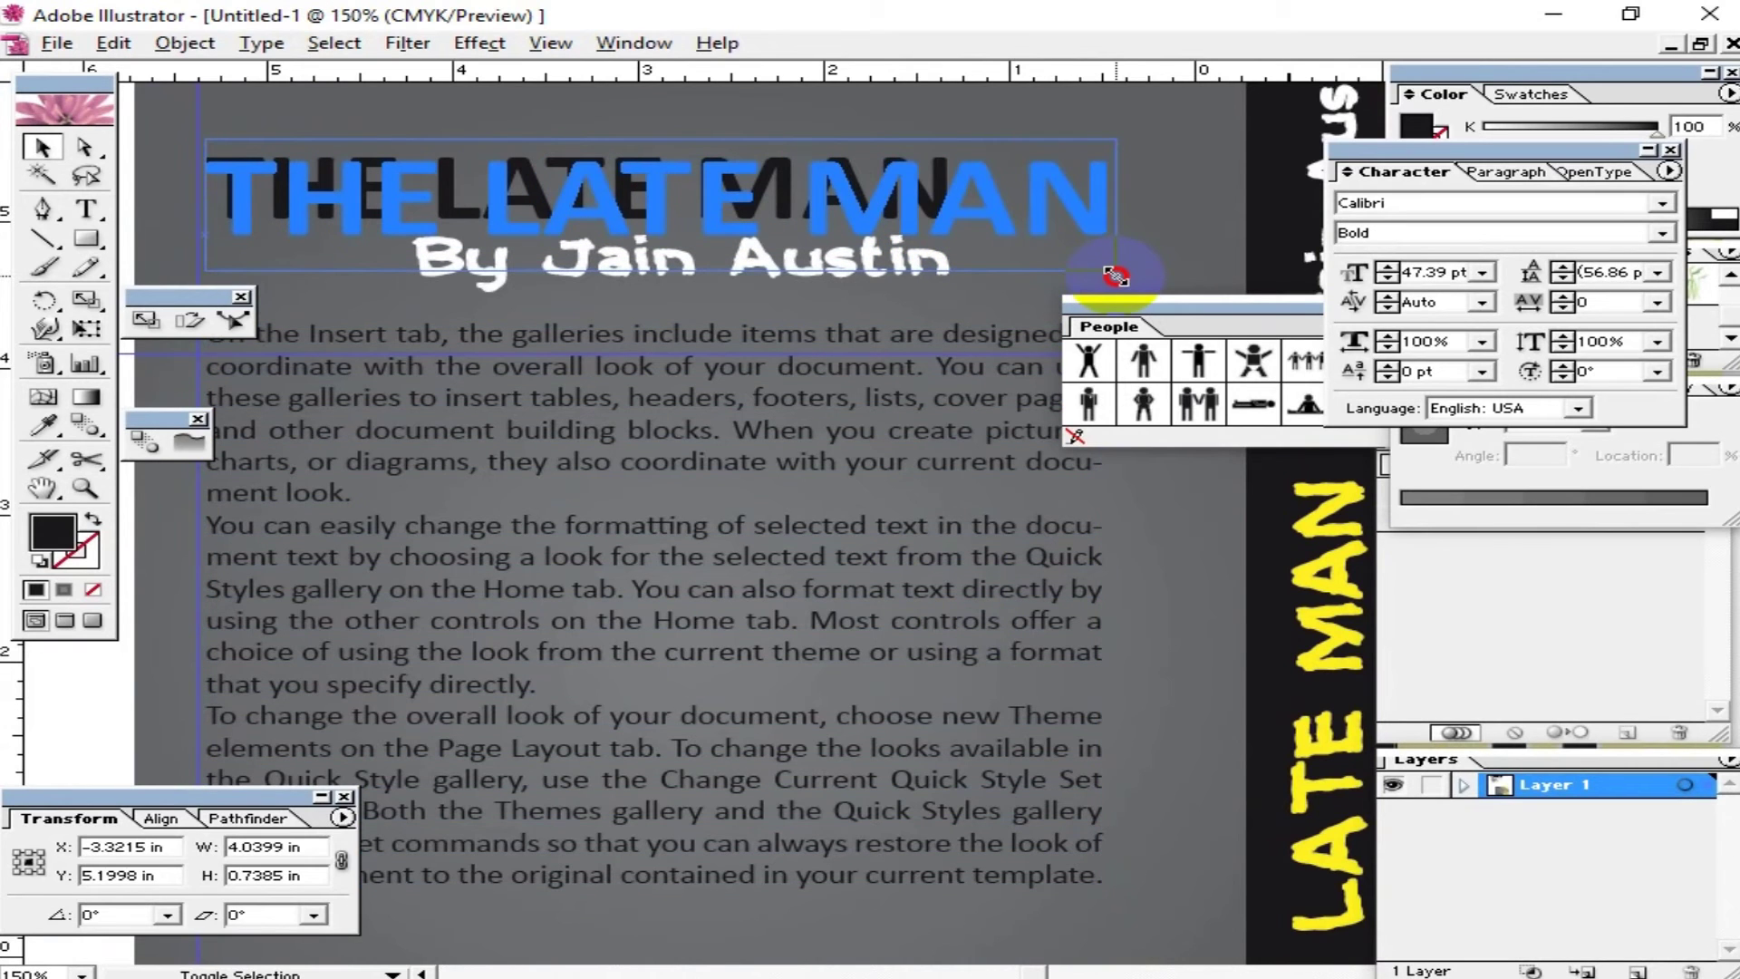
left_click_drag(1116, 276, 1161, 276)
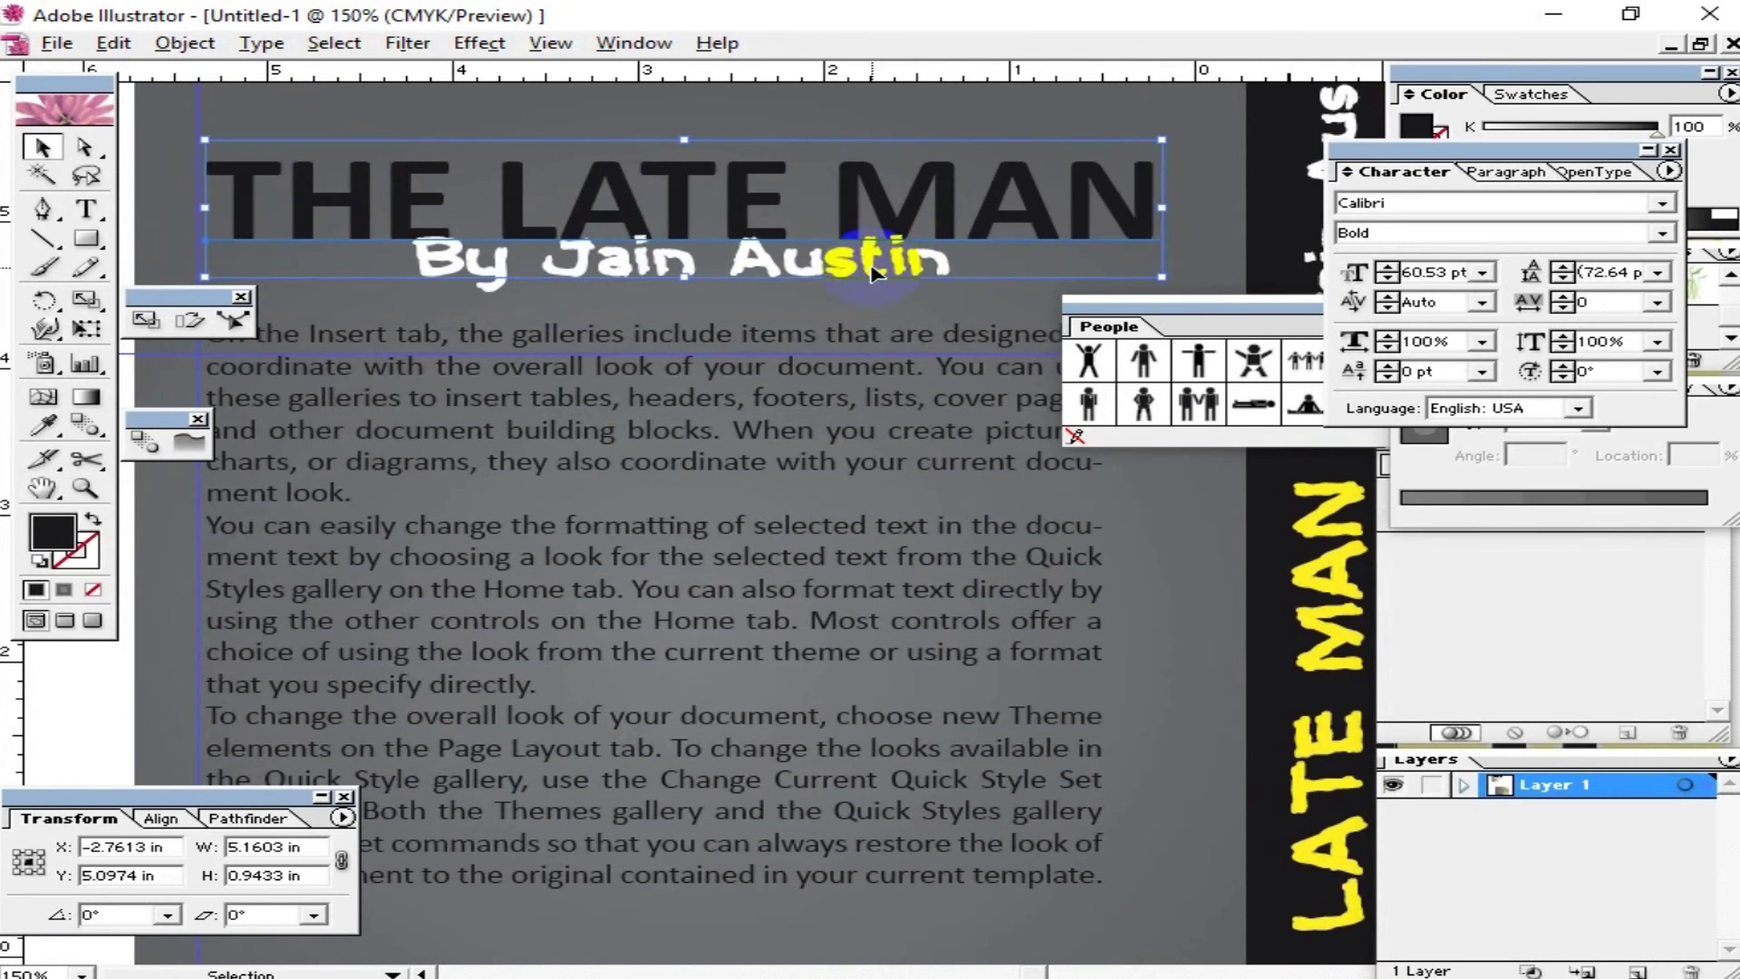
Step: Move the By Jain Austin line right so it sits under the title's right end
left_click(806, 267)
left_click_drag(760, 262, 960, 287)
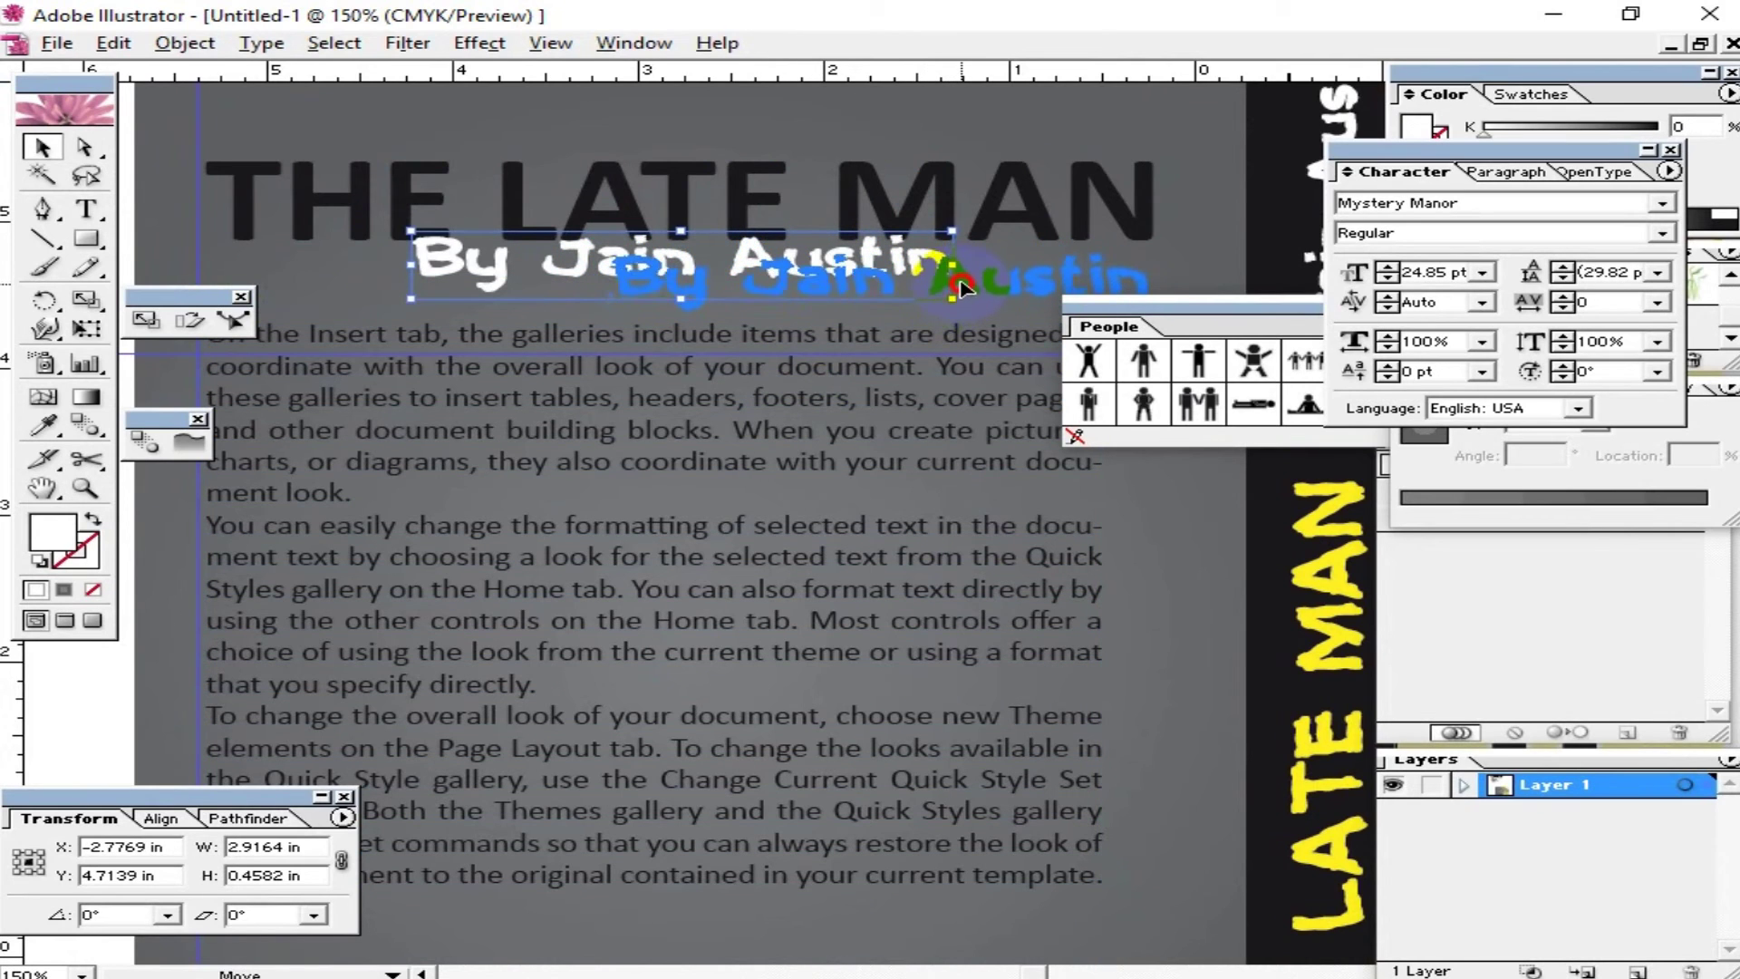
left_click_drag(960, 286, 959, 286)
left_click(870, 435)
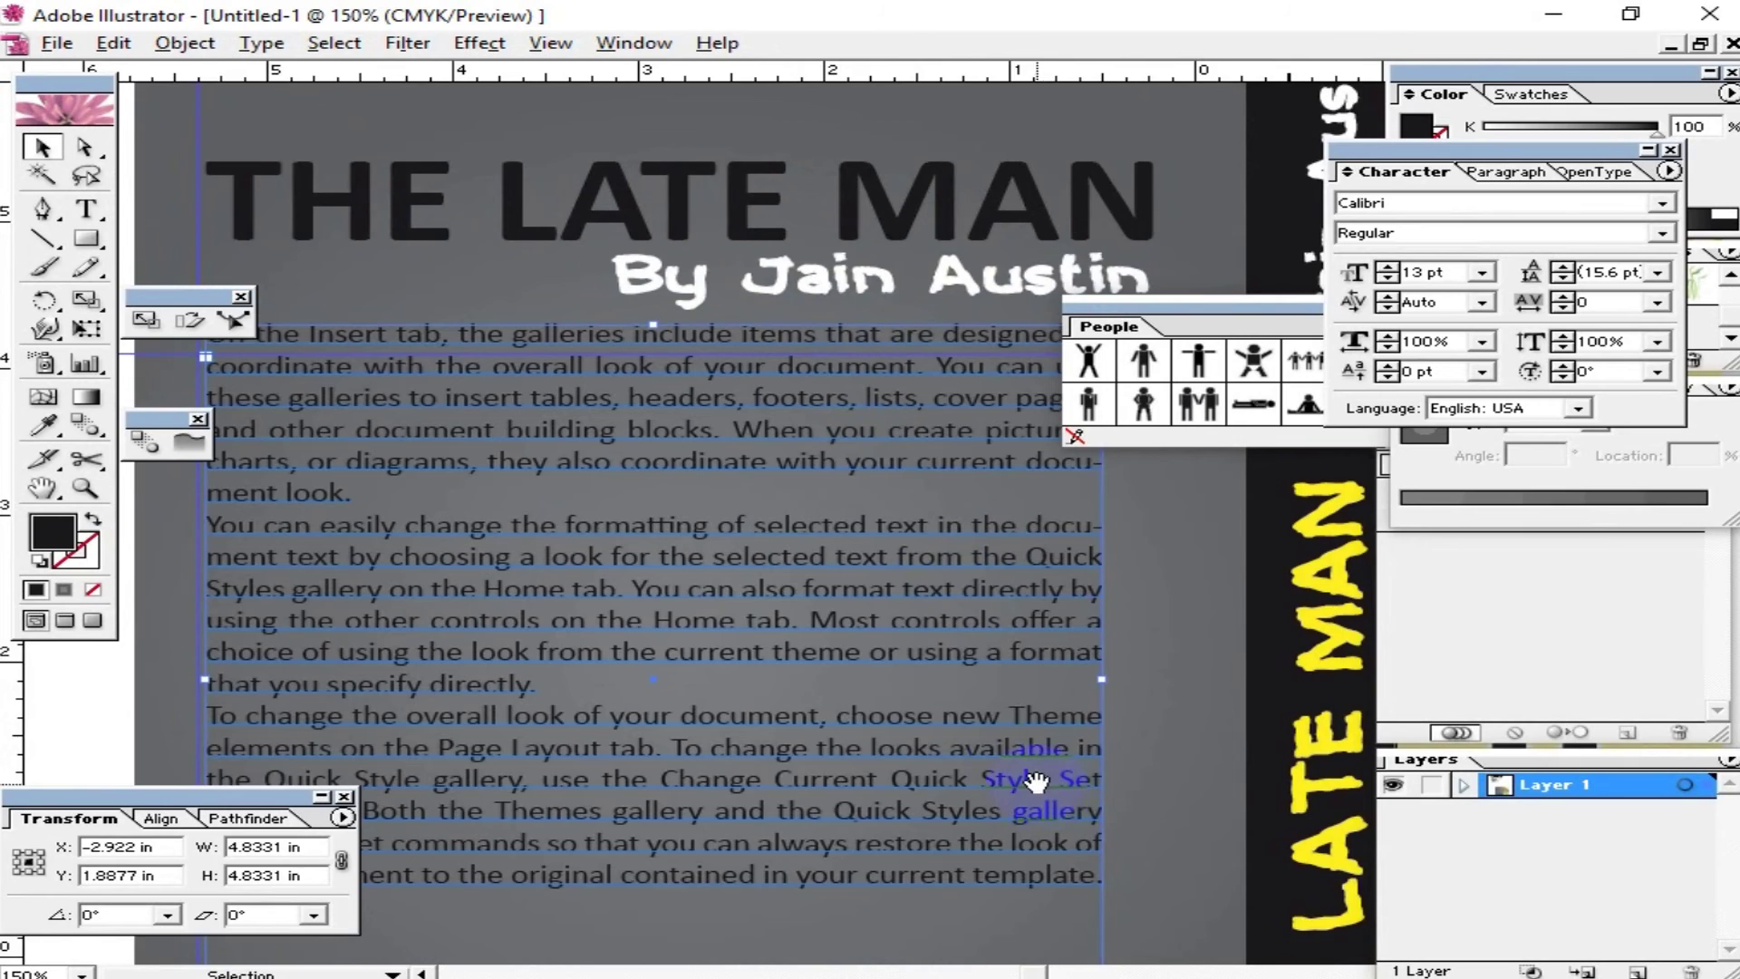
left_click_drag(1036, 780, 881, 567)
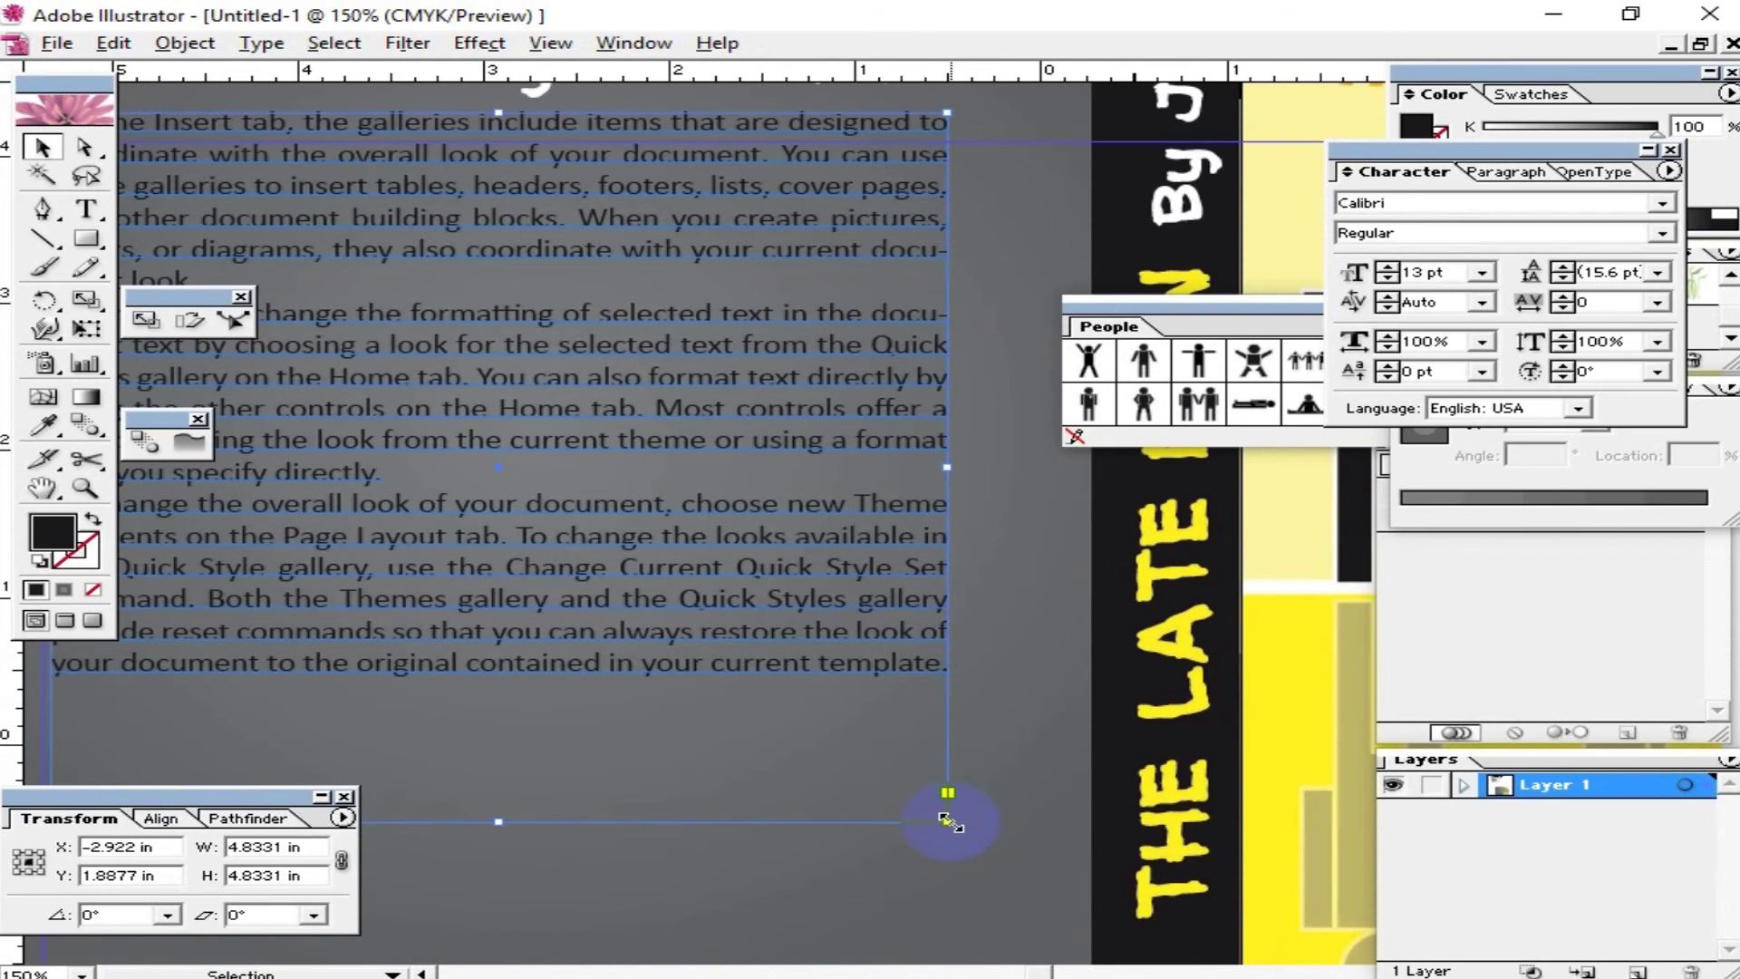
key("ctrl+minus")
Step: Widen the body text box and set all its text to 14 pt
left_click_drag(921, 725, 956, 732)
double_click(722, 601)
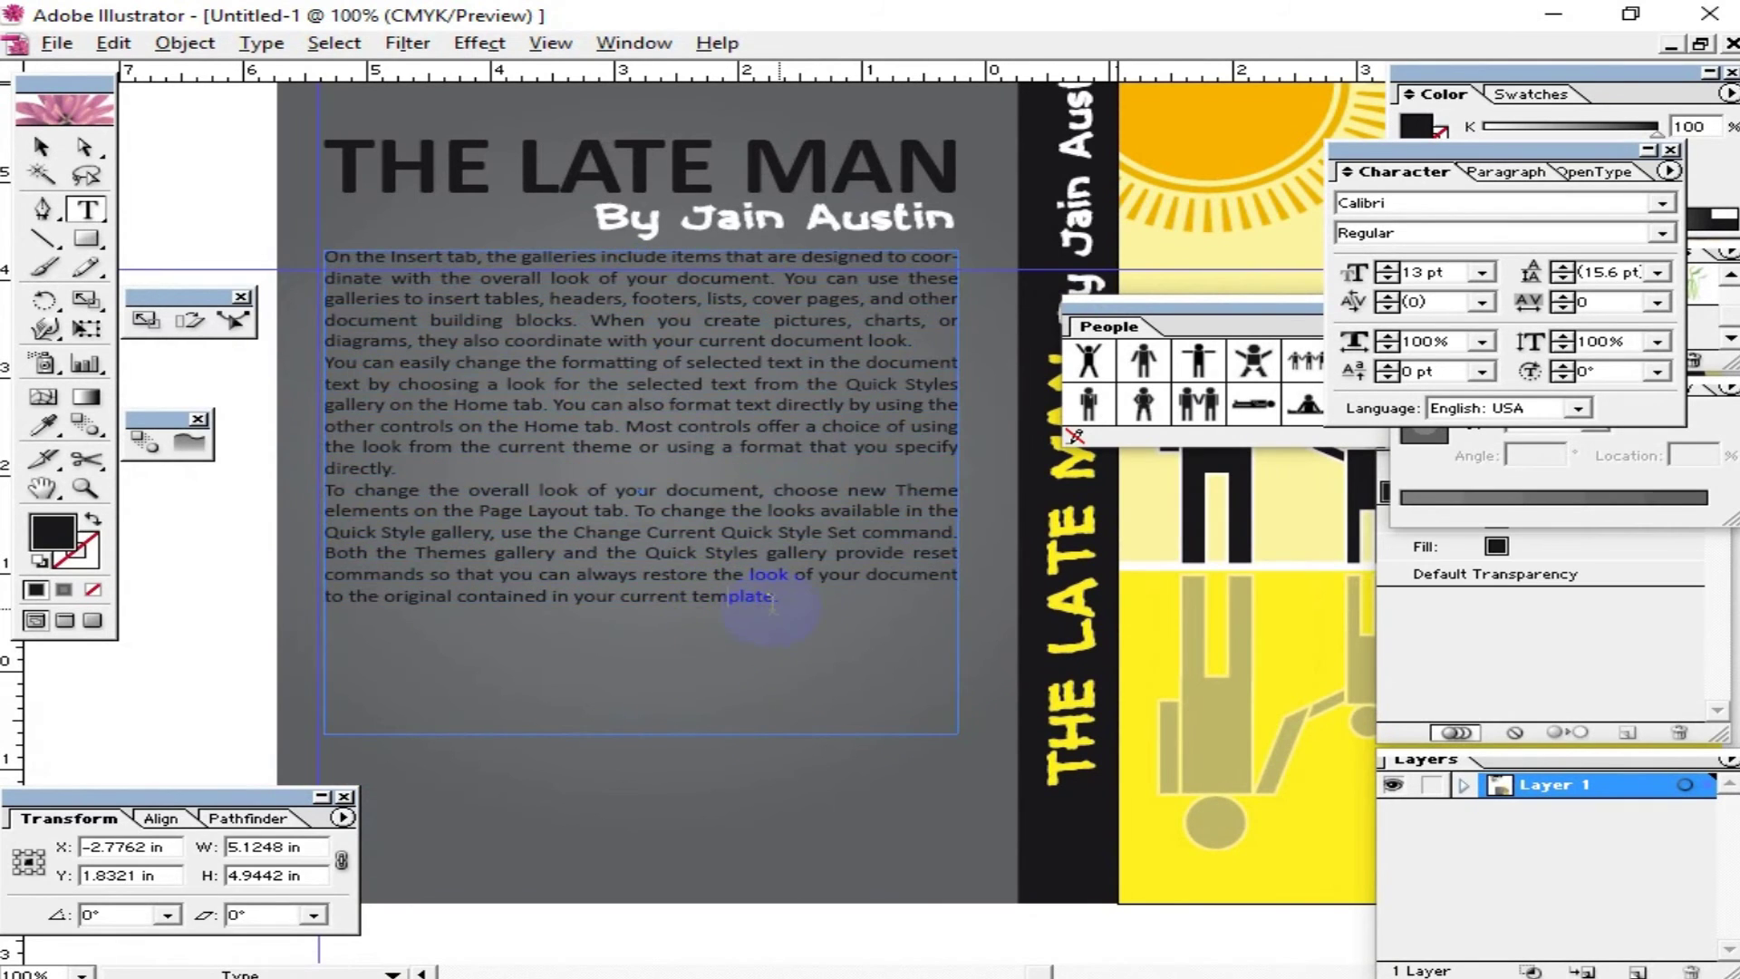
key("ctrl+a")
key("ctrl+shift+period")
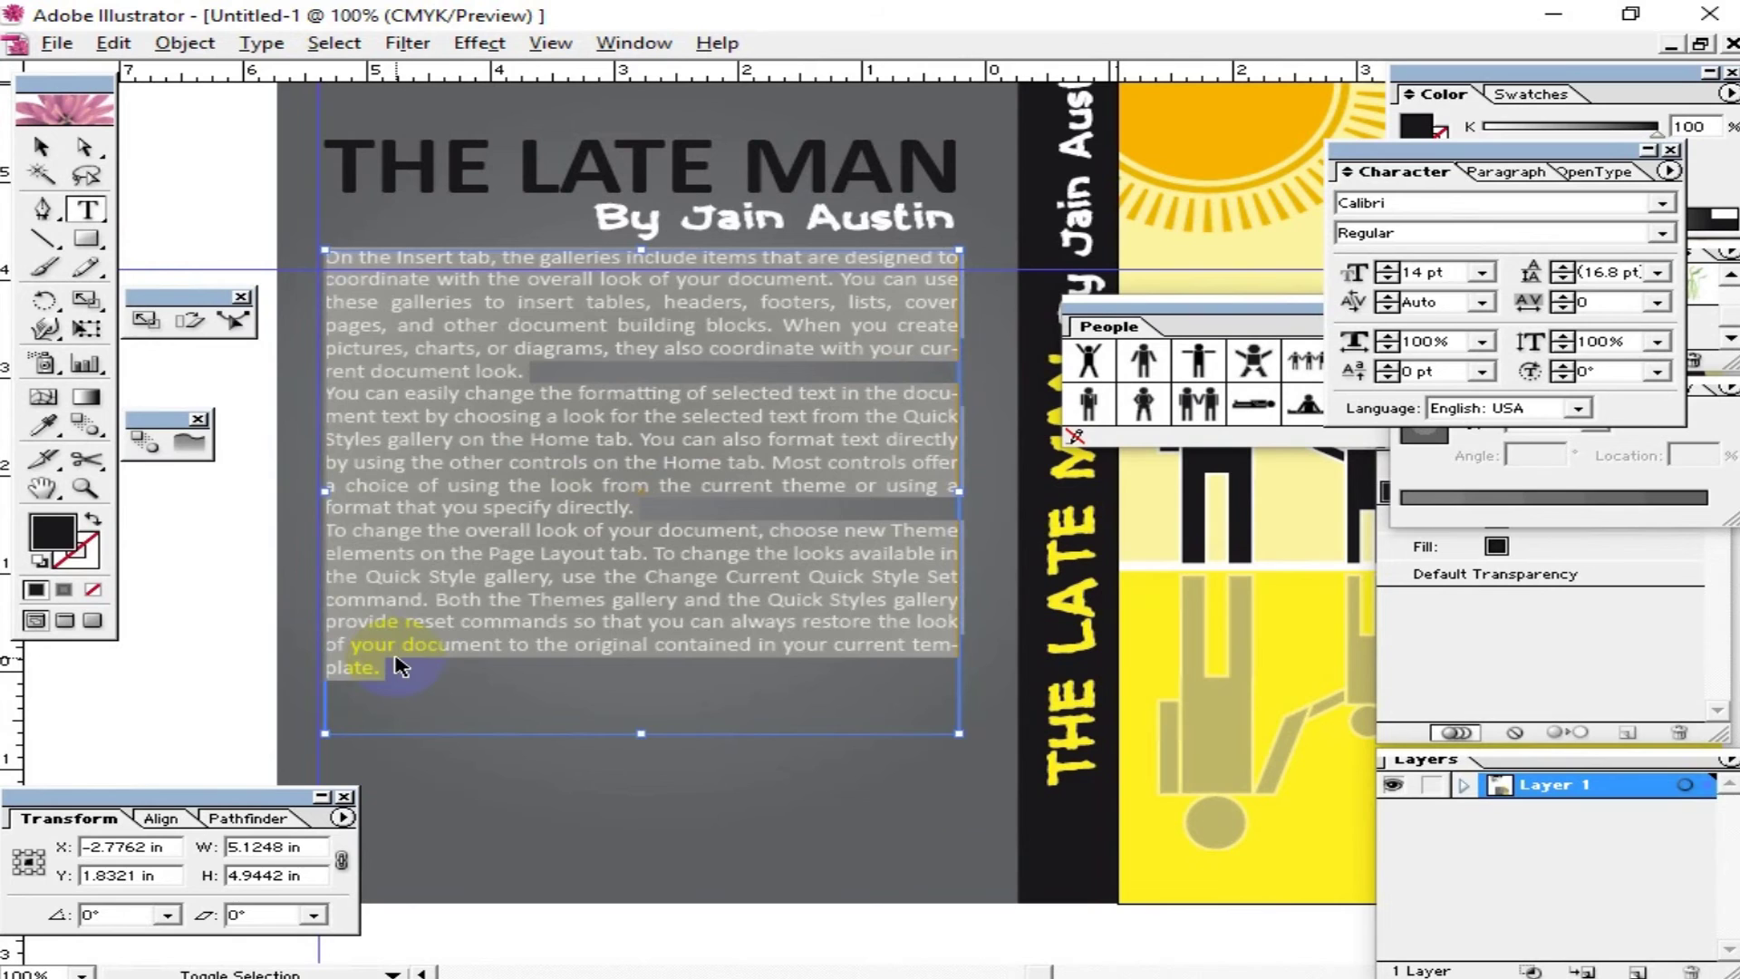
left_click(445, 698)
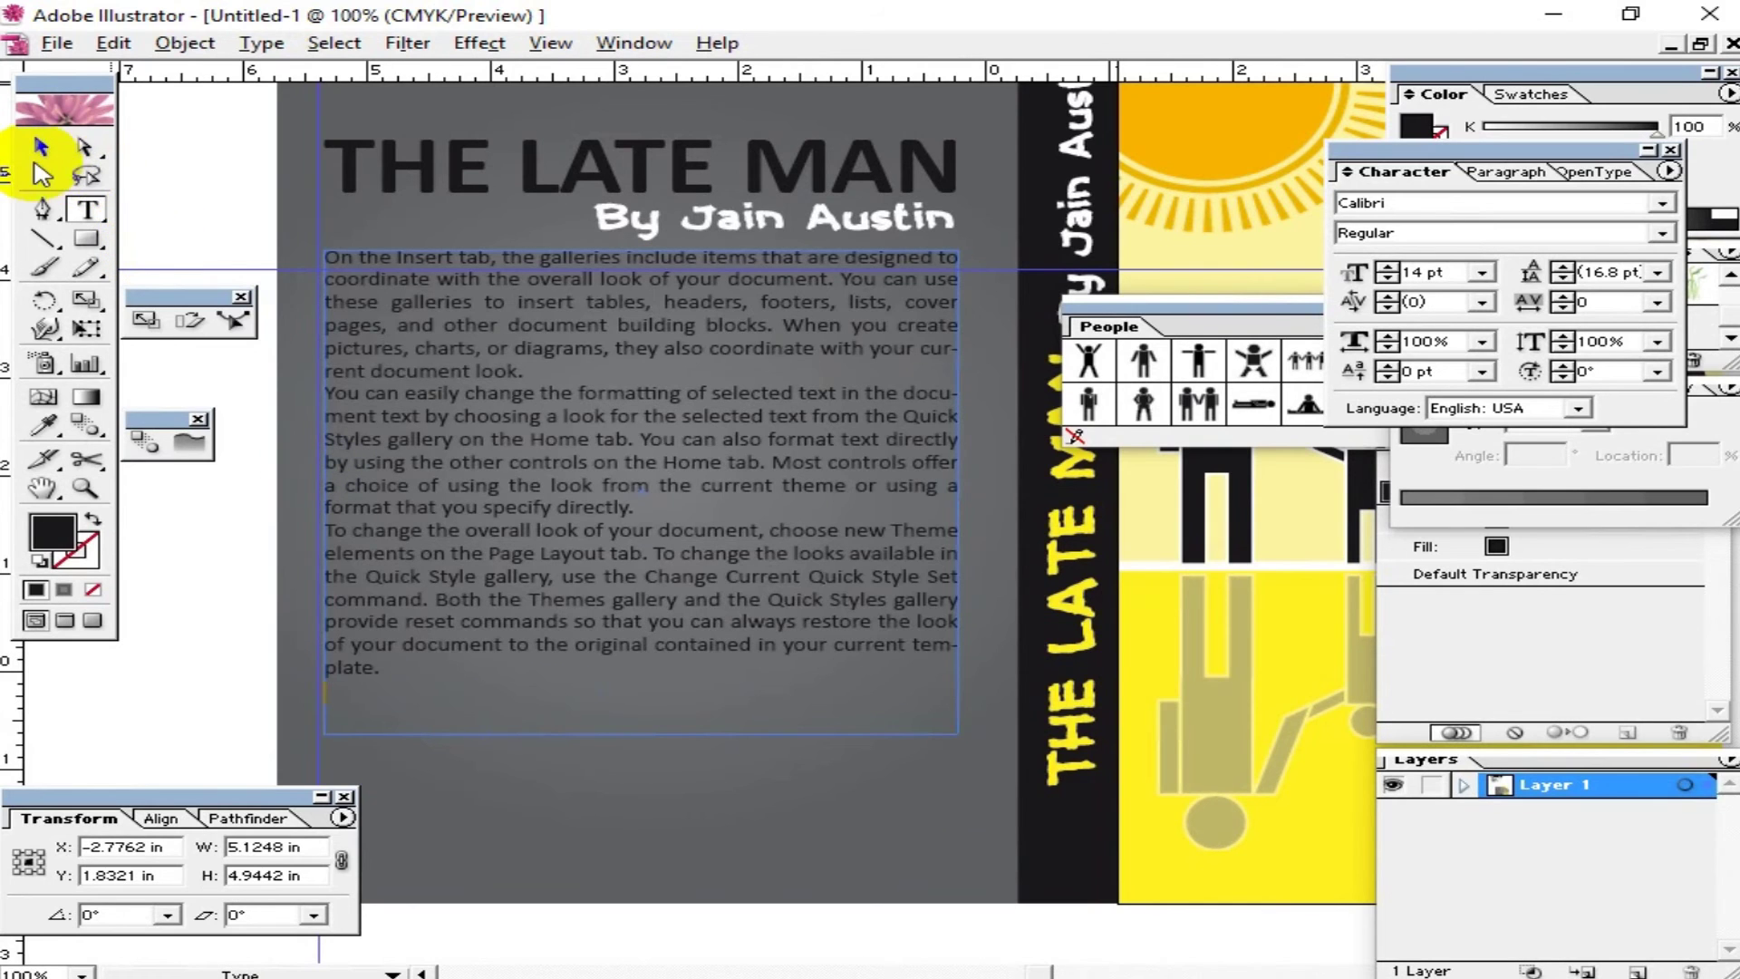
Step: Pull the text box's bottom edge up, then view the whole cover and empty canvas beside it
left_click(41, 147)
left_click_drag(644, 729, 631, 686)
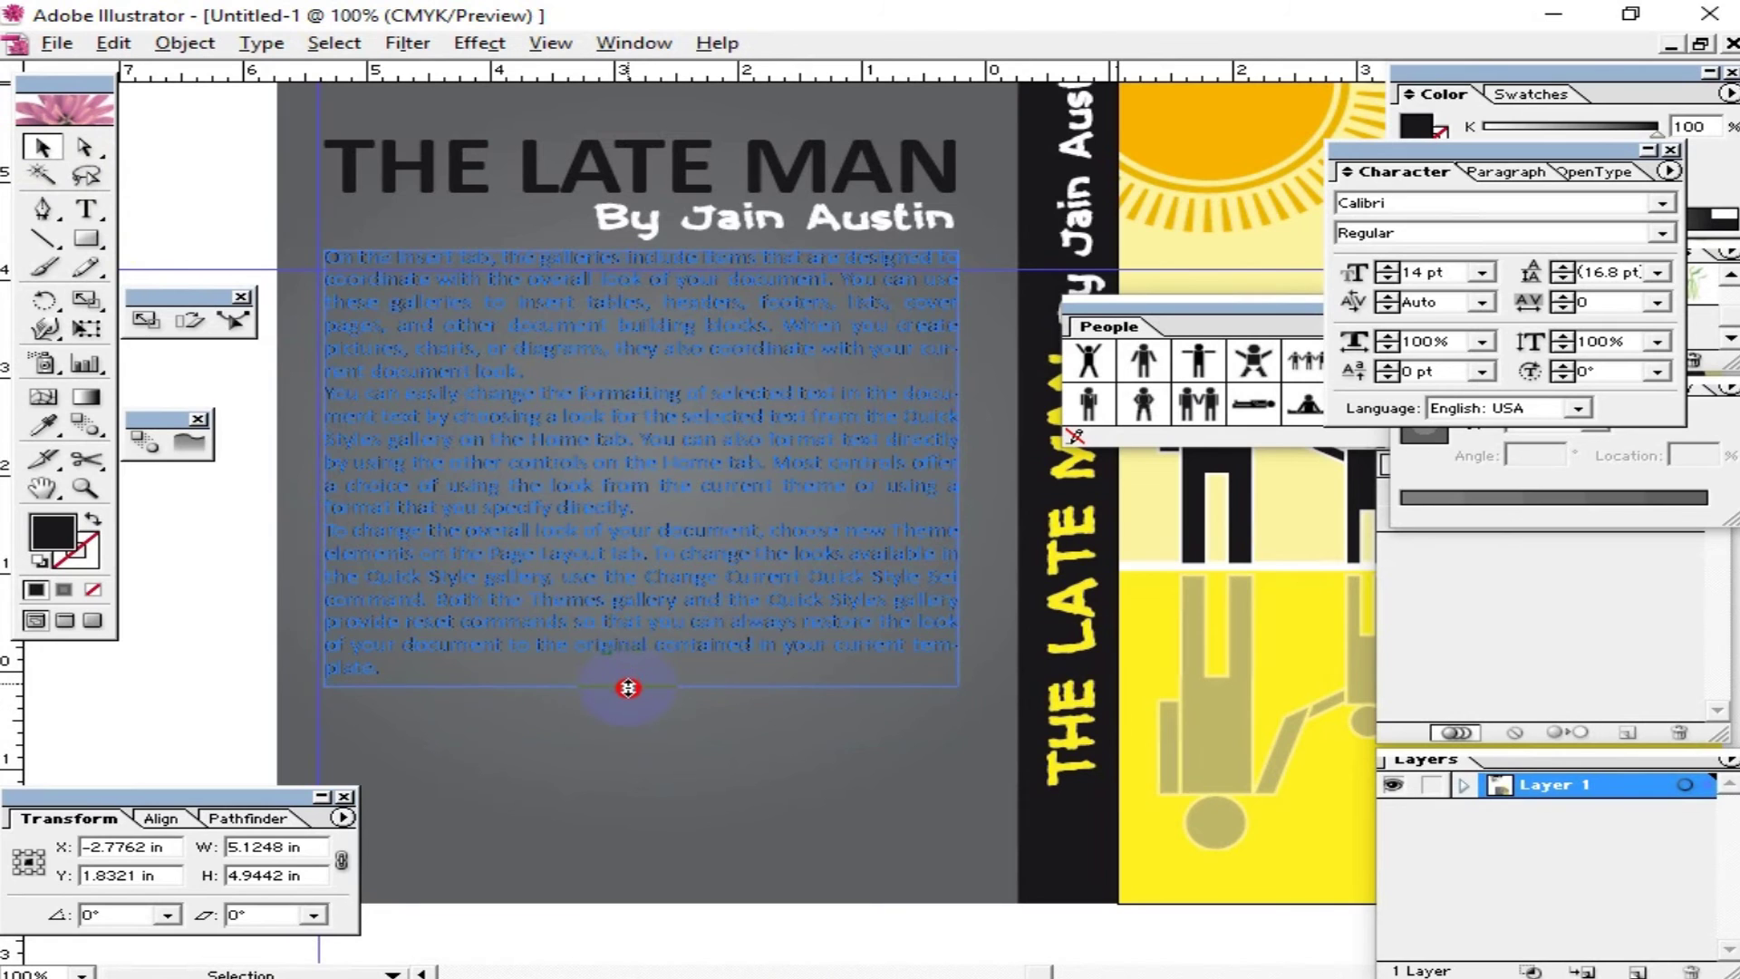
left_click(170, 676)
mouse_move(752, 437)
left_mouse_down()
mouse_move(777, 709)
mouse_move(739, 625)
mouse_move(759, 548)
mouse_move(716, 614)
mouse_move(808, 699)
mouse_move(670, 643)
left_mouse_up()
key("ctrl+minus")
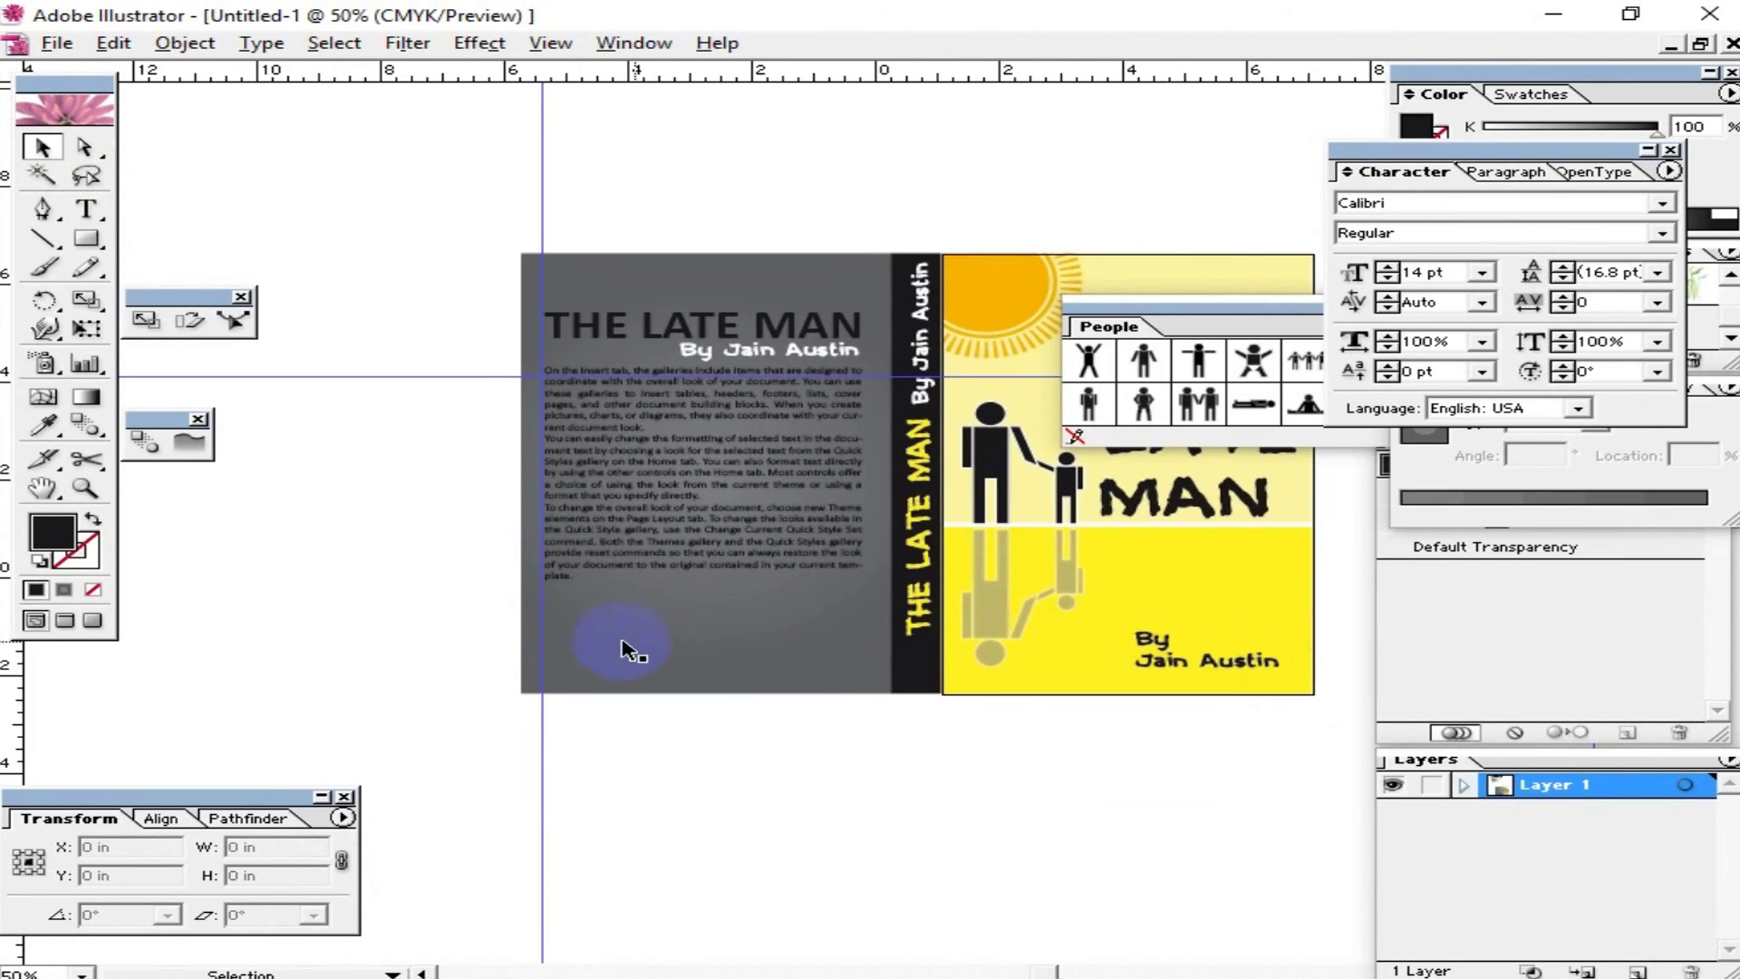
mouse_move(654, 614)
left_mouse_down()
mouse_move(765, 625)
mouse_move(924, 691)
mouse_move(683, 644)
mouse_move(649, 517)
mouse_move(663, 480)
left_mouse_up()
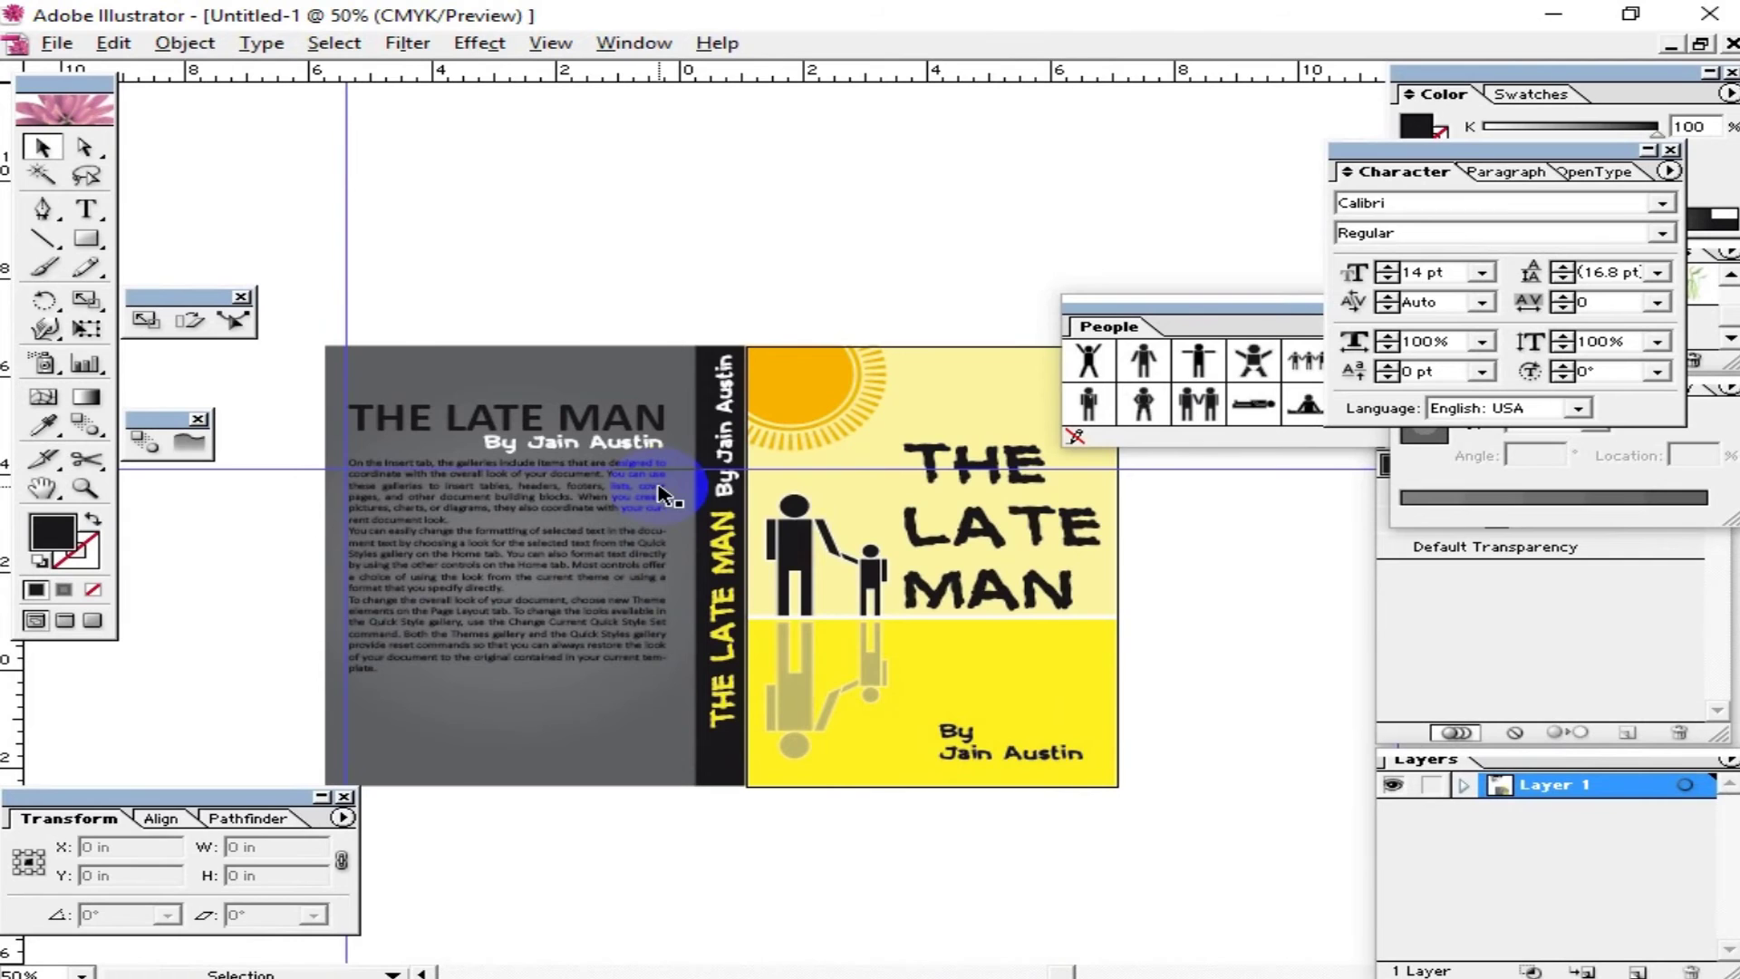
mouse_move(804, 622)
left_mouse_down()
mouse_move(459, 544)
mouse_move(907, 347)
mouse_move(932, 418)
mouse_move(1089, 100)
left_mouse_up()
key("ctrl+1")
Step: Draw a thin rectangle in empty space beside the cover
left_click(87, 239)
left_click_drag(565, 358, 803, 398)
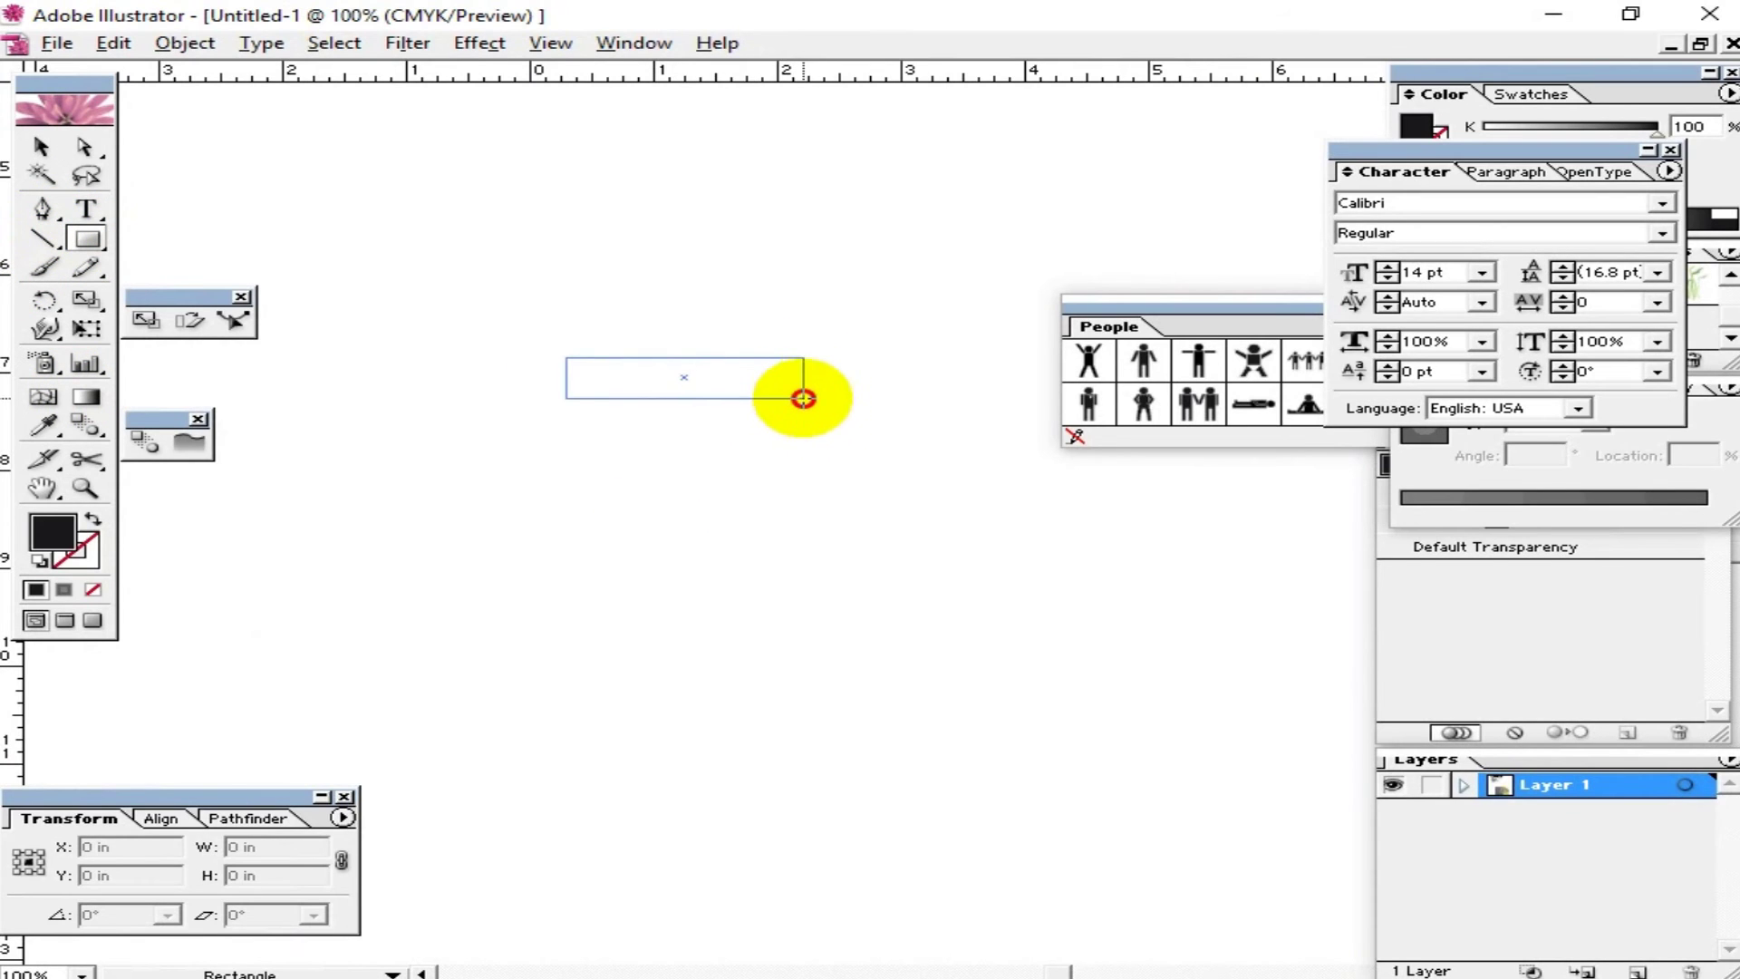
left_click_drag(802, 398, 801, 396)
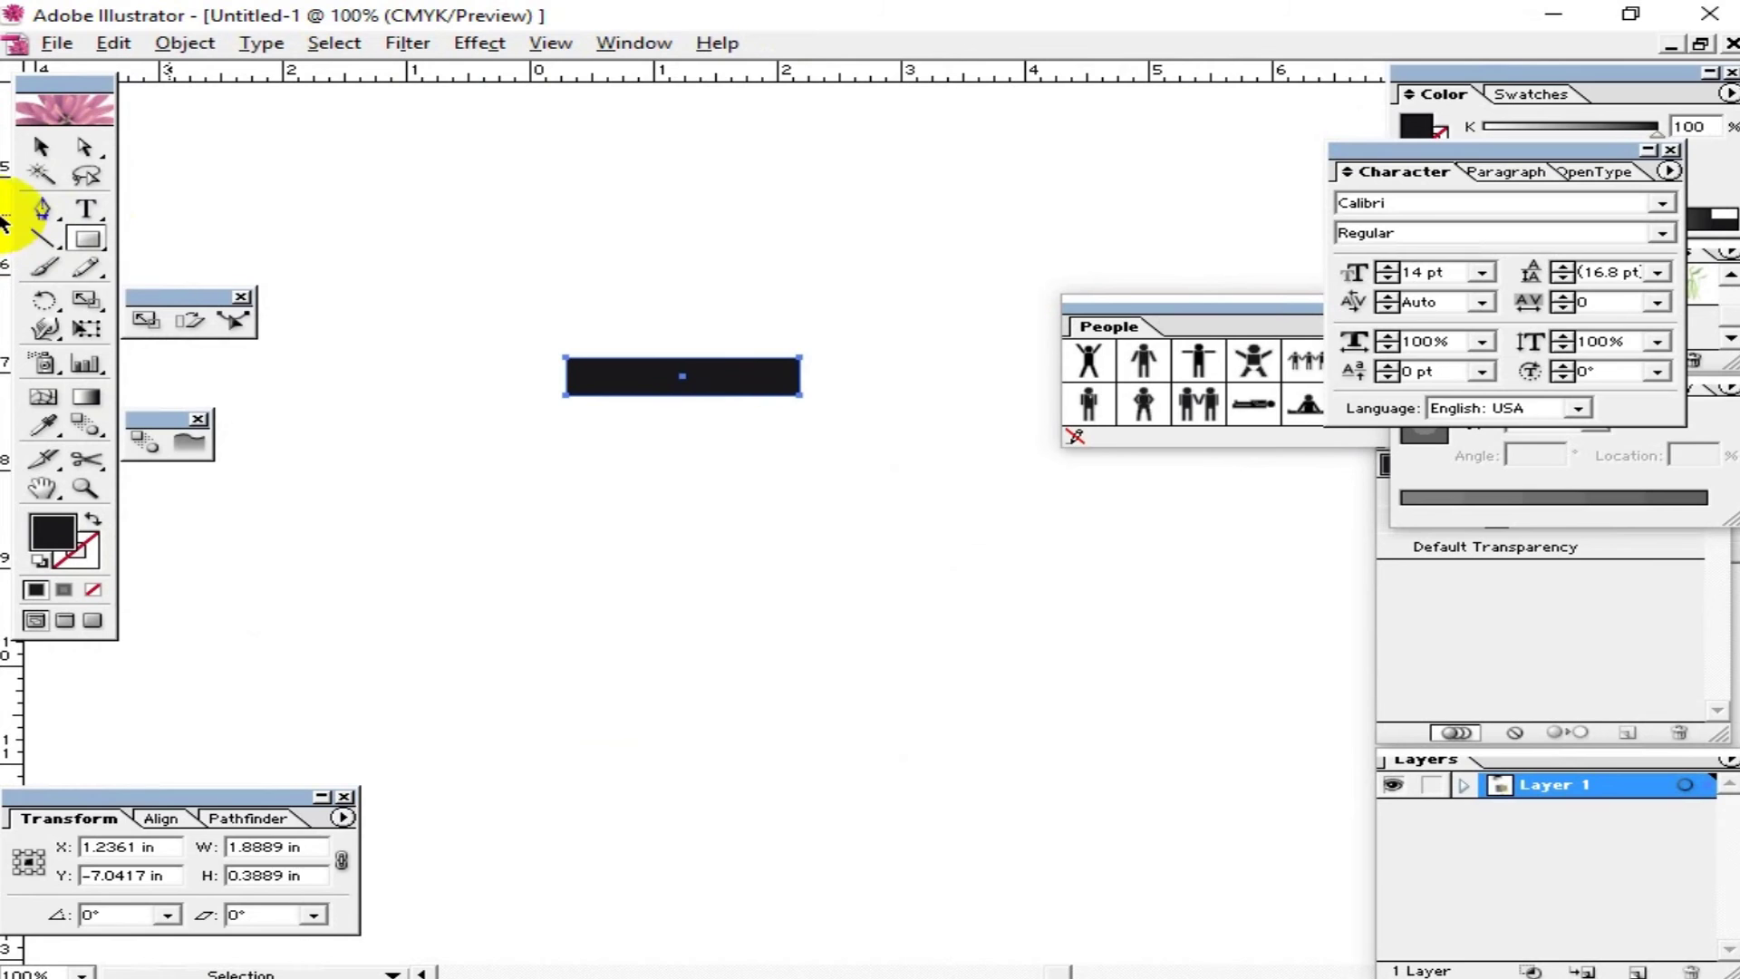
Step: Fill the bar red with CMYK M 100 and Y 100, then duplicate it downward
mouse_move(1522, 149)
left_mouse_down()
mouse_move(1595, 149)
mouse_move(1590, 224)
left_mouse_up()
left_click(1728, 93)
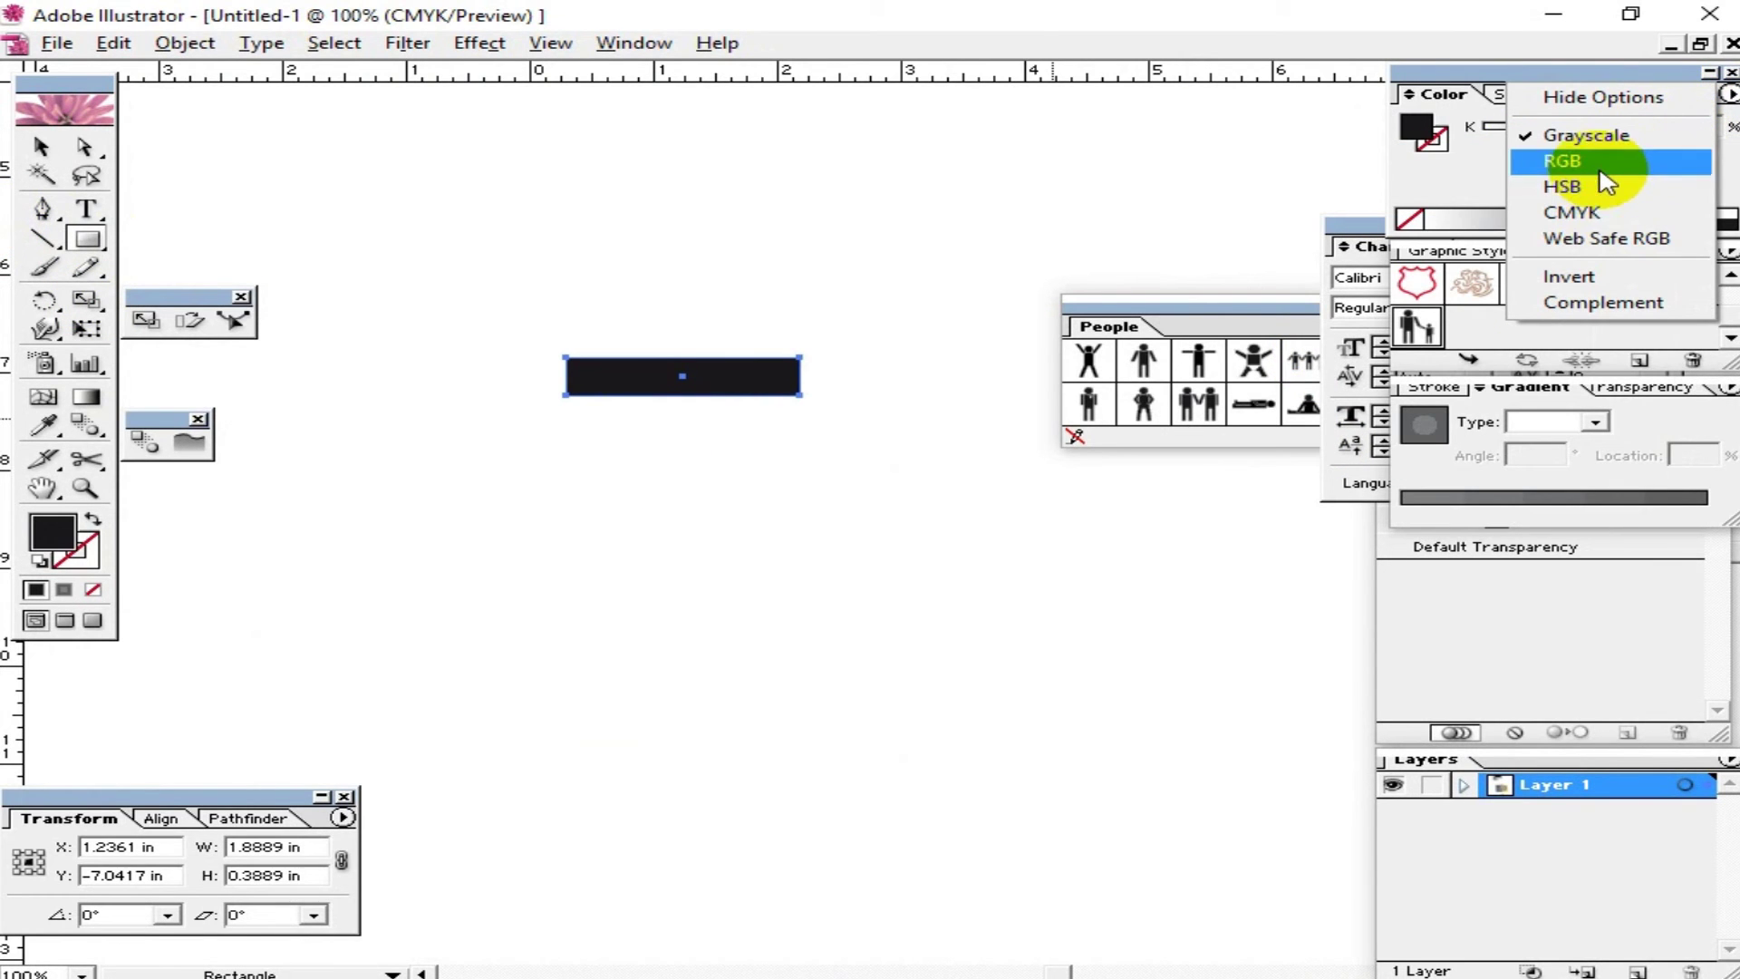
left_click(1595, 212)
left_click(1434, 216)
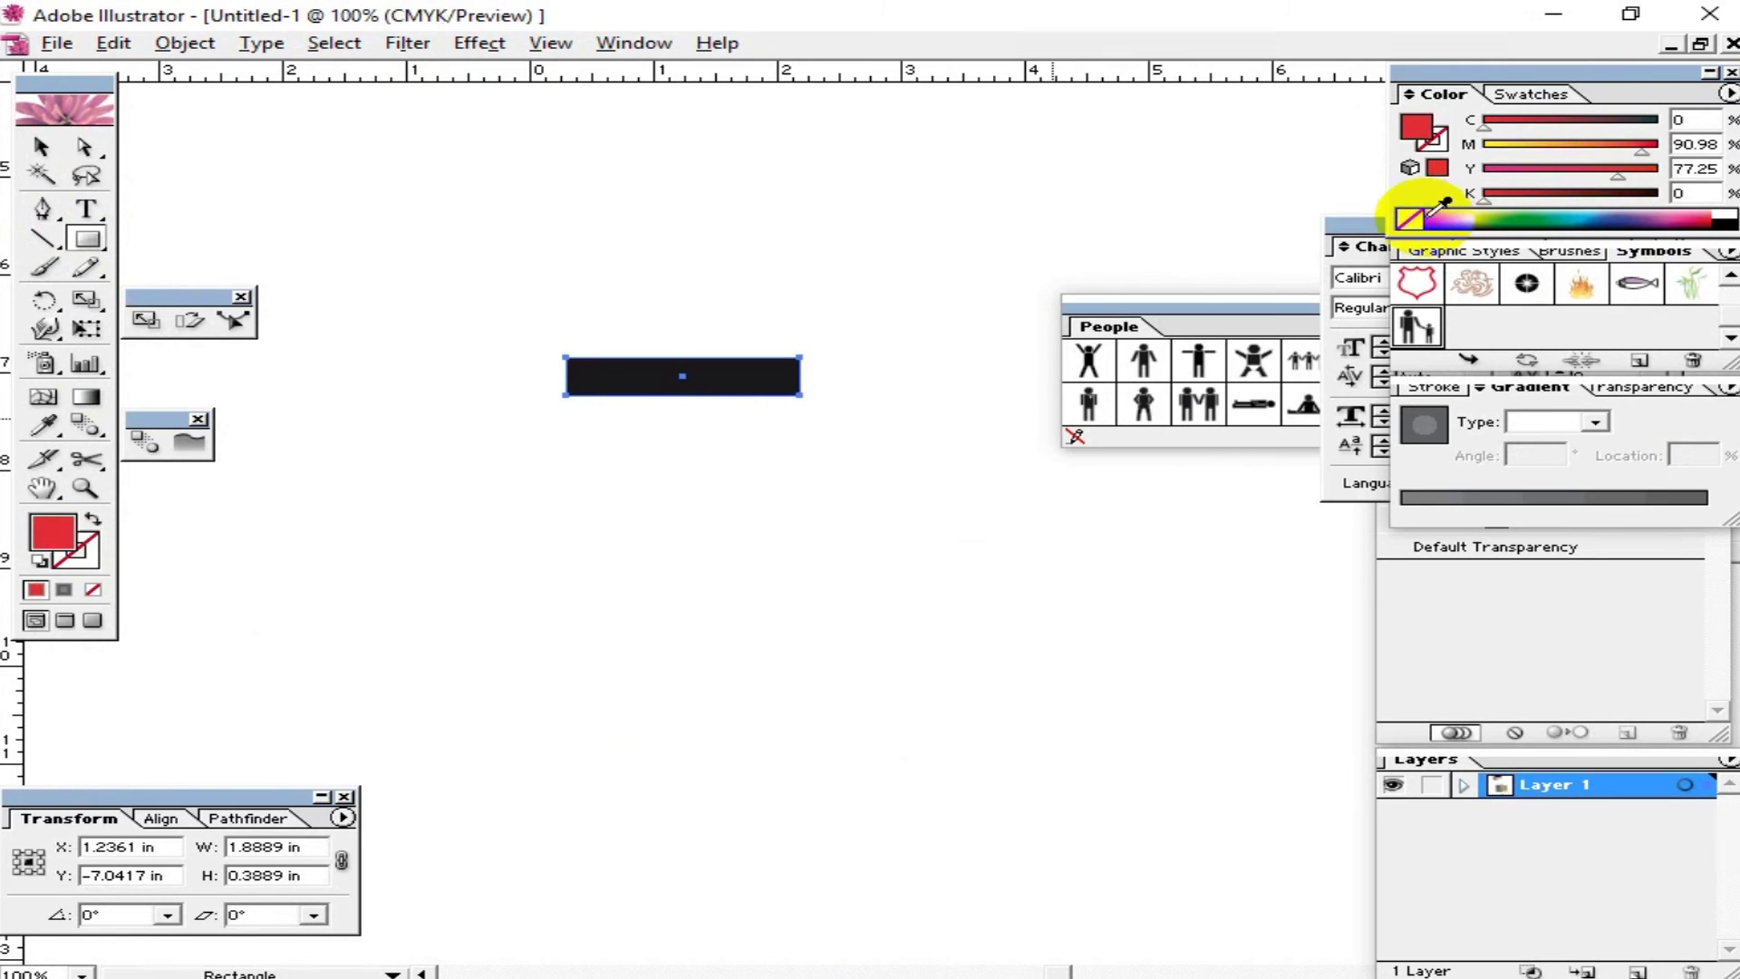
left_click(1695, 145)
type("100")
key("Tab")
type("100")
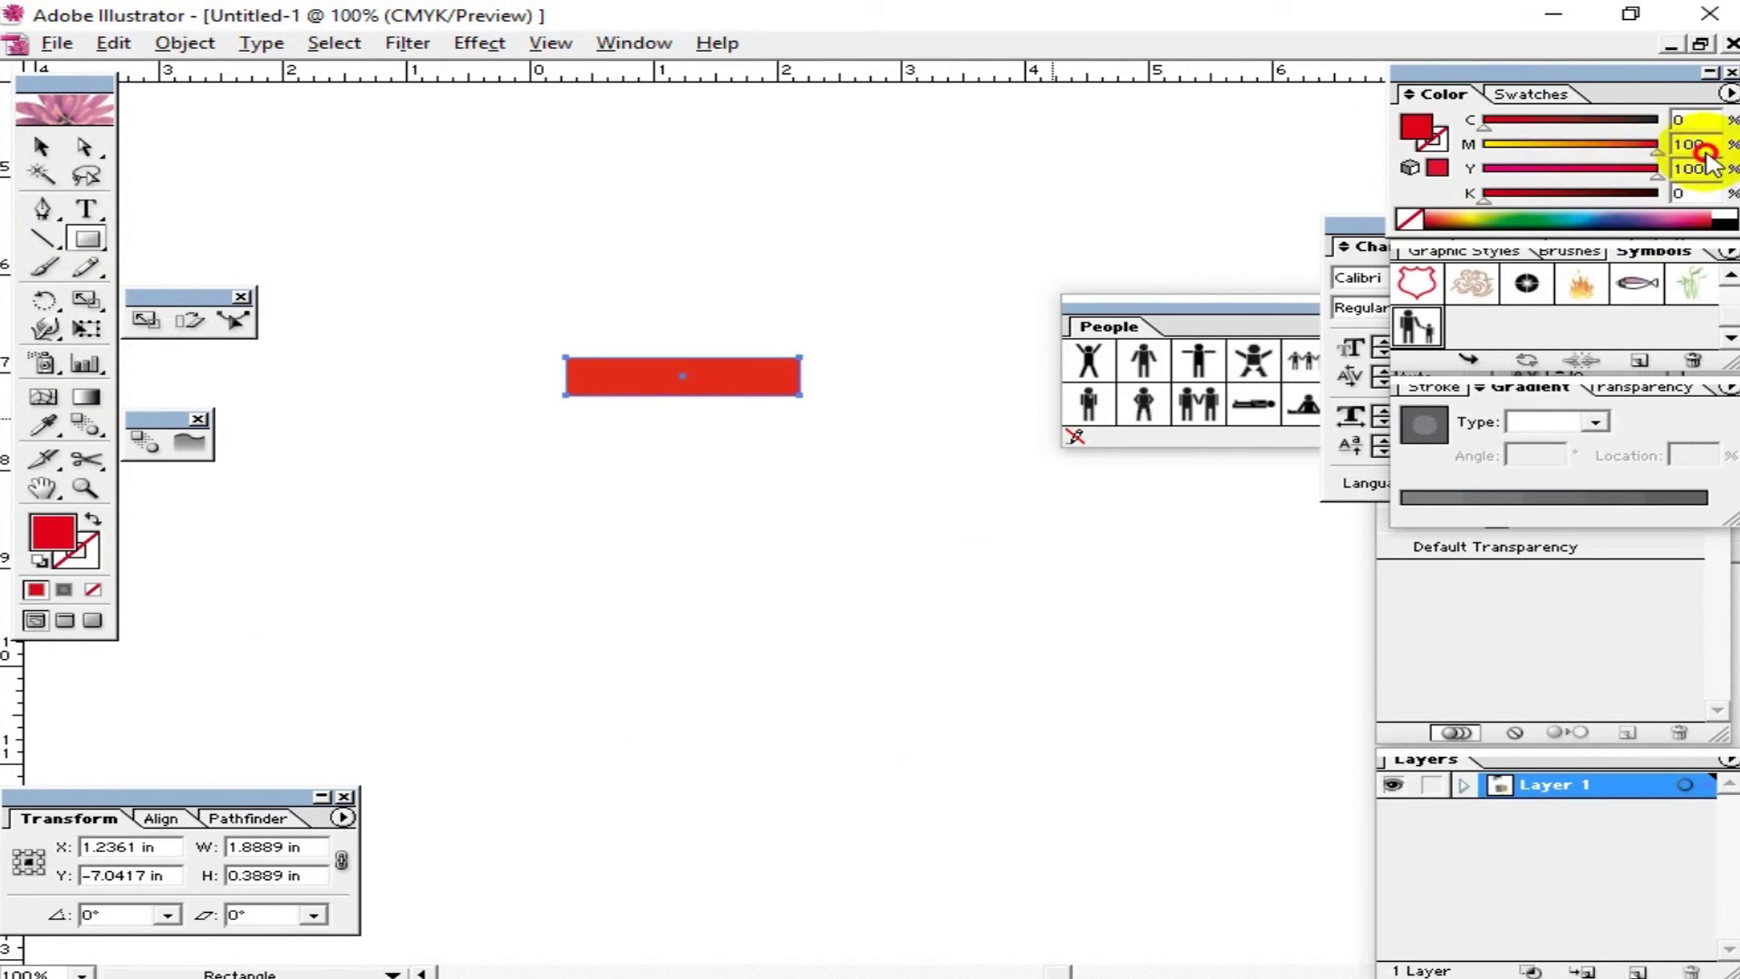
left_click(40, 146)
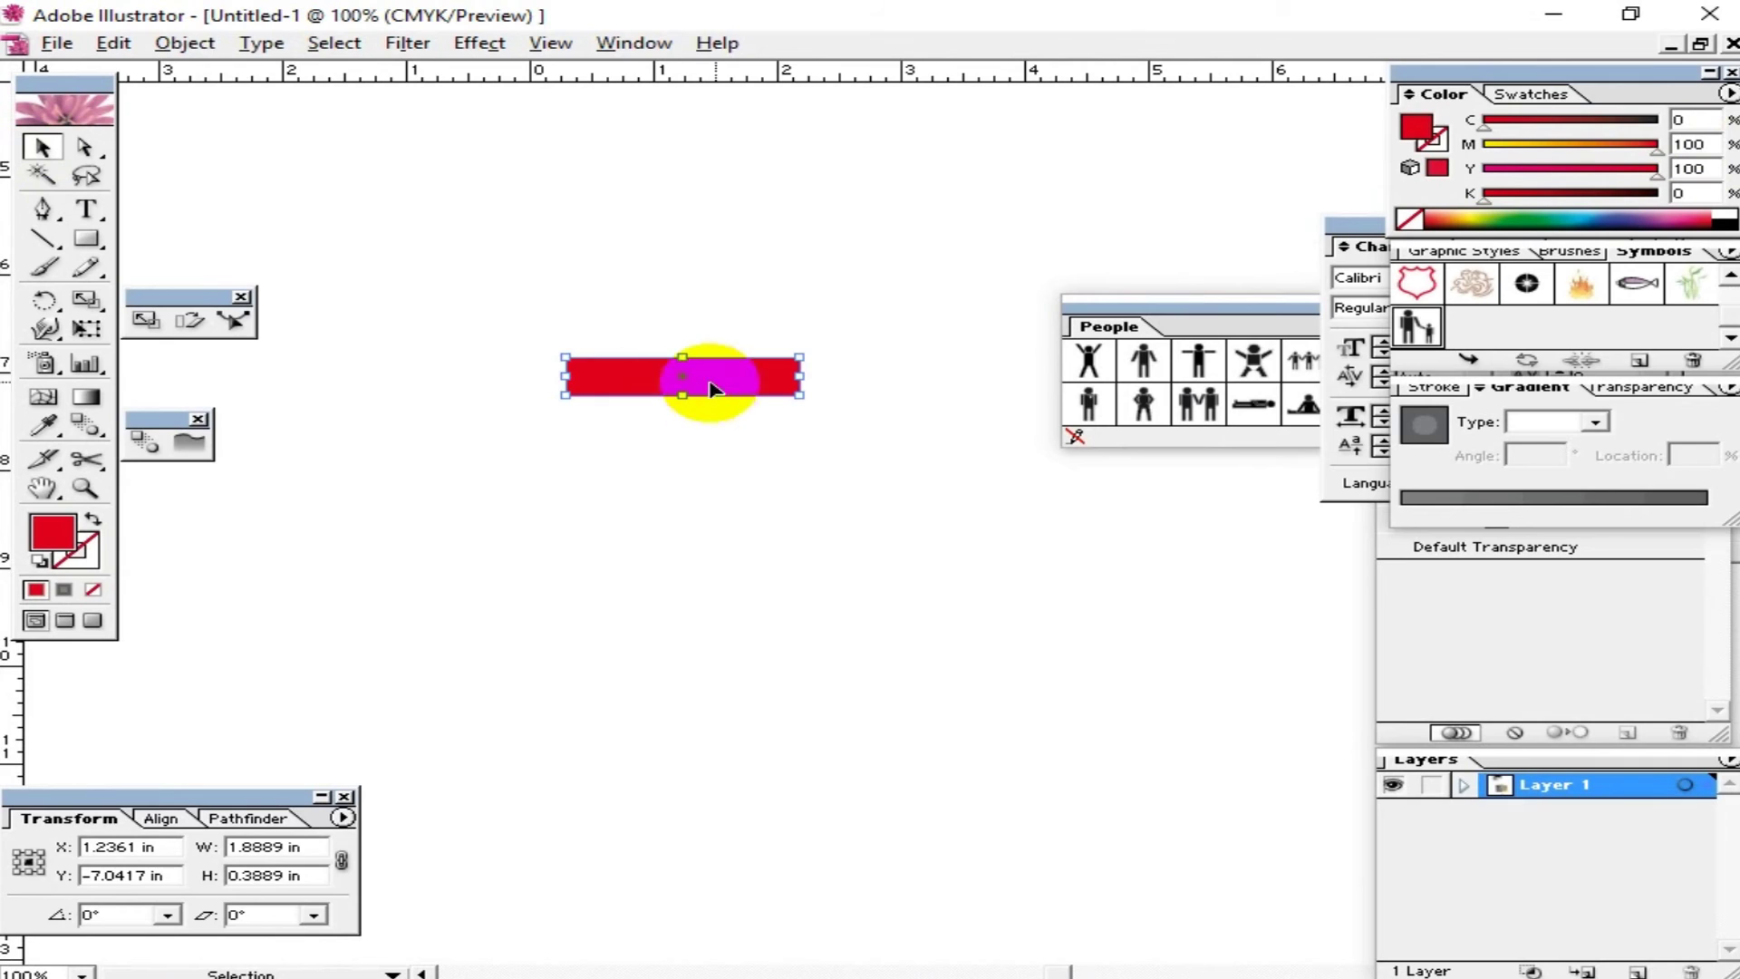
left_click_drag(757, 380, 750, 442)
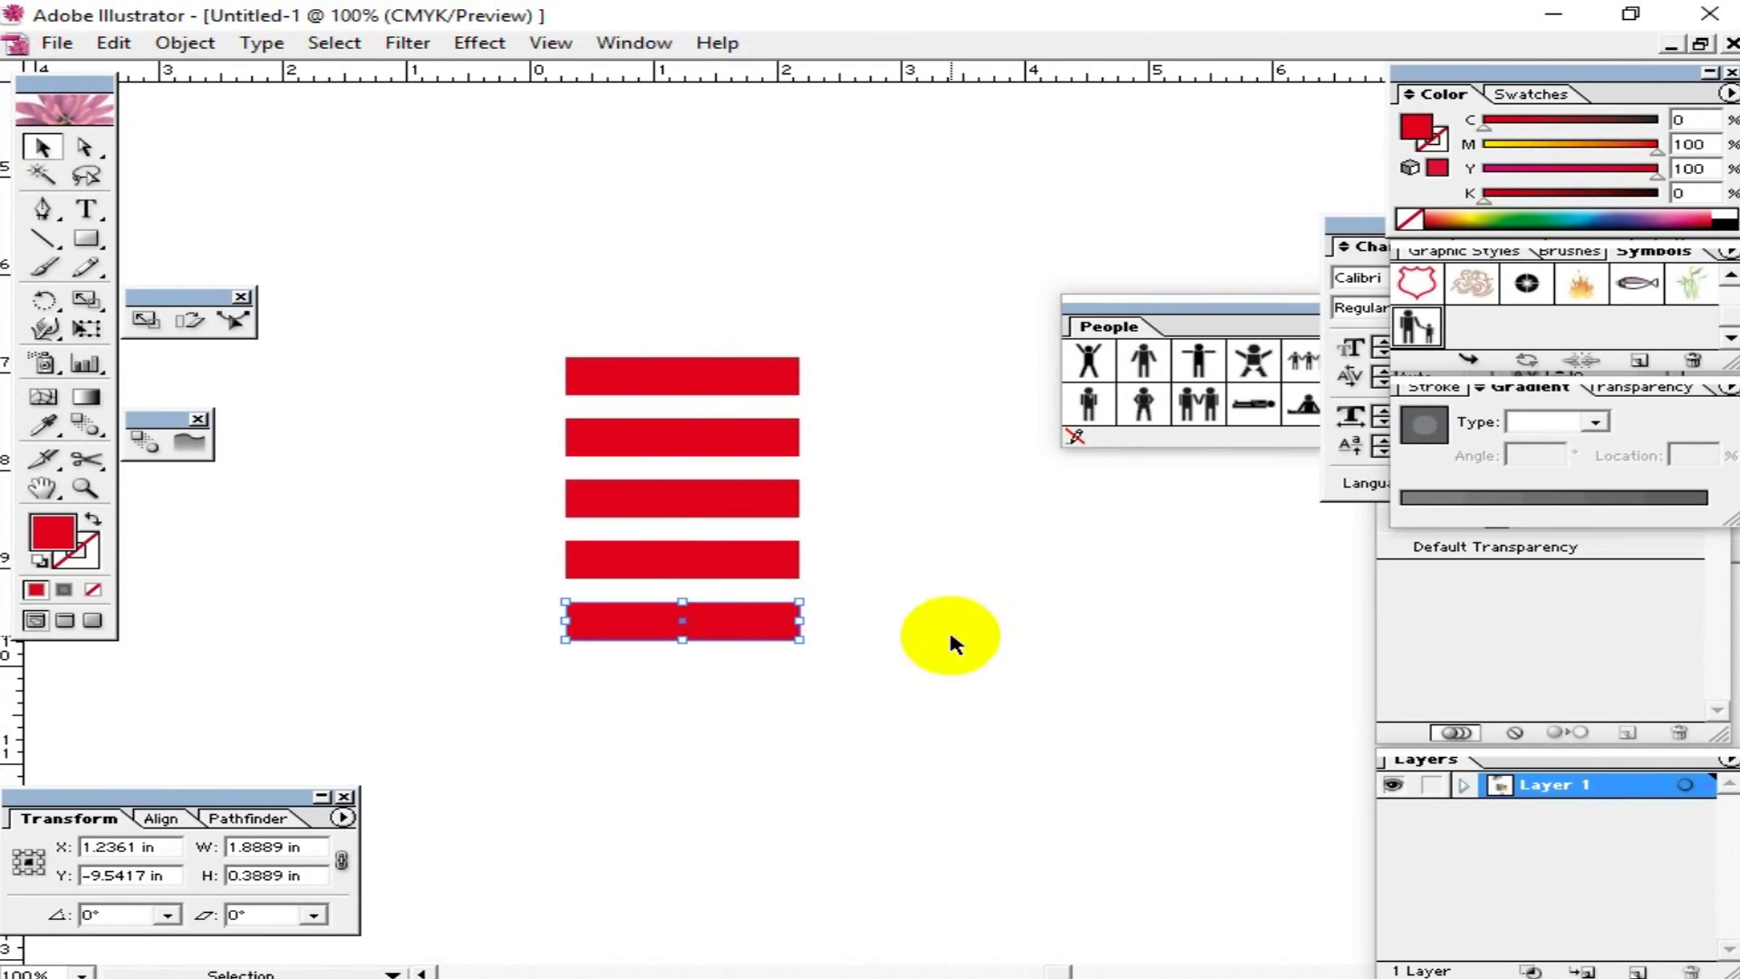
Step: Delete the extra bars, widen the bottom bar leftward, and copy it to the top
key("Delete")
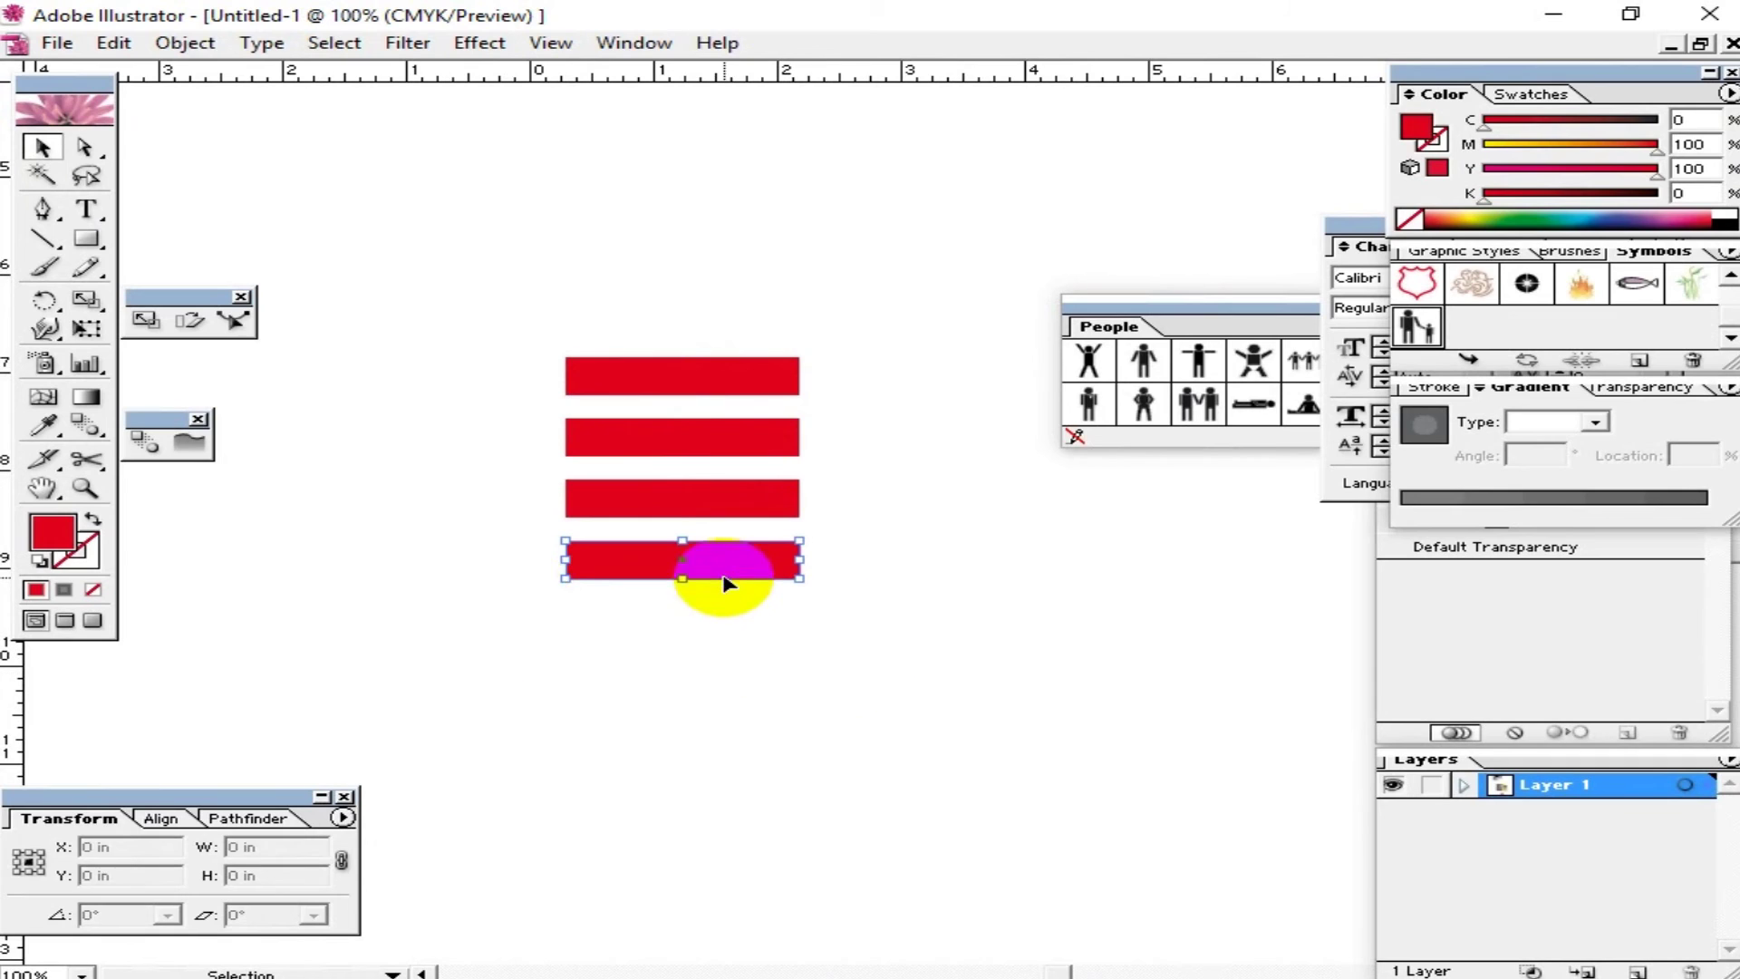
mouse_move(564, 559)
left_mouse_down()
mouse_move(447, 567)
mouse_move(471, 577)
left_mouse_up()
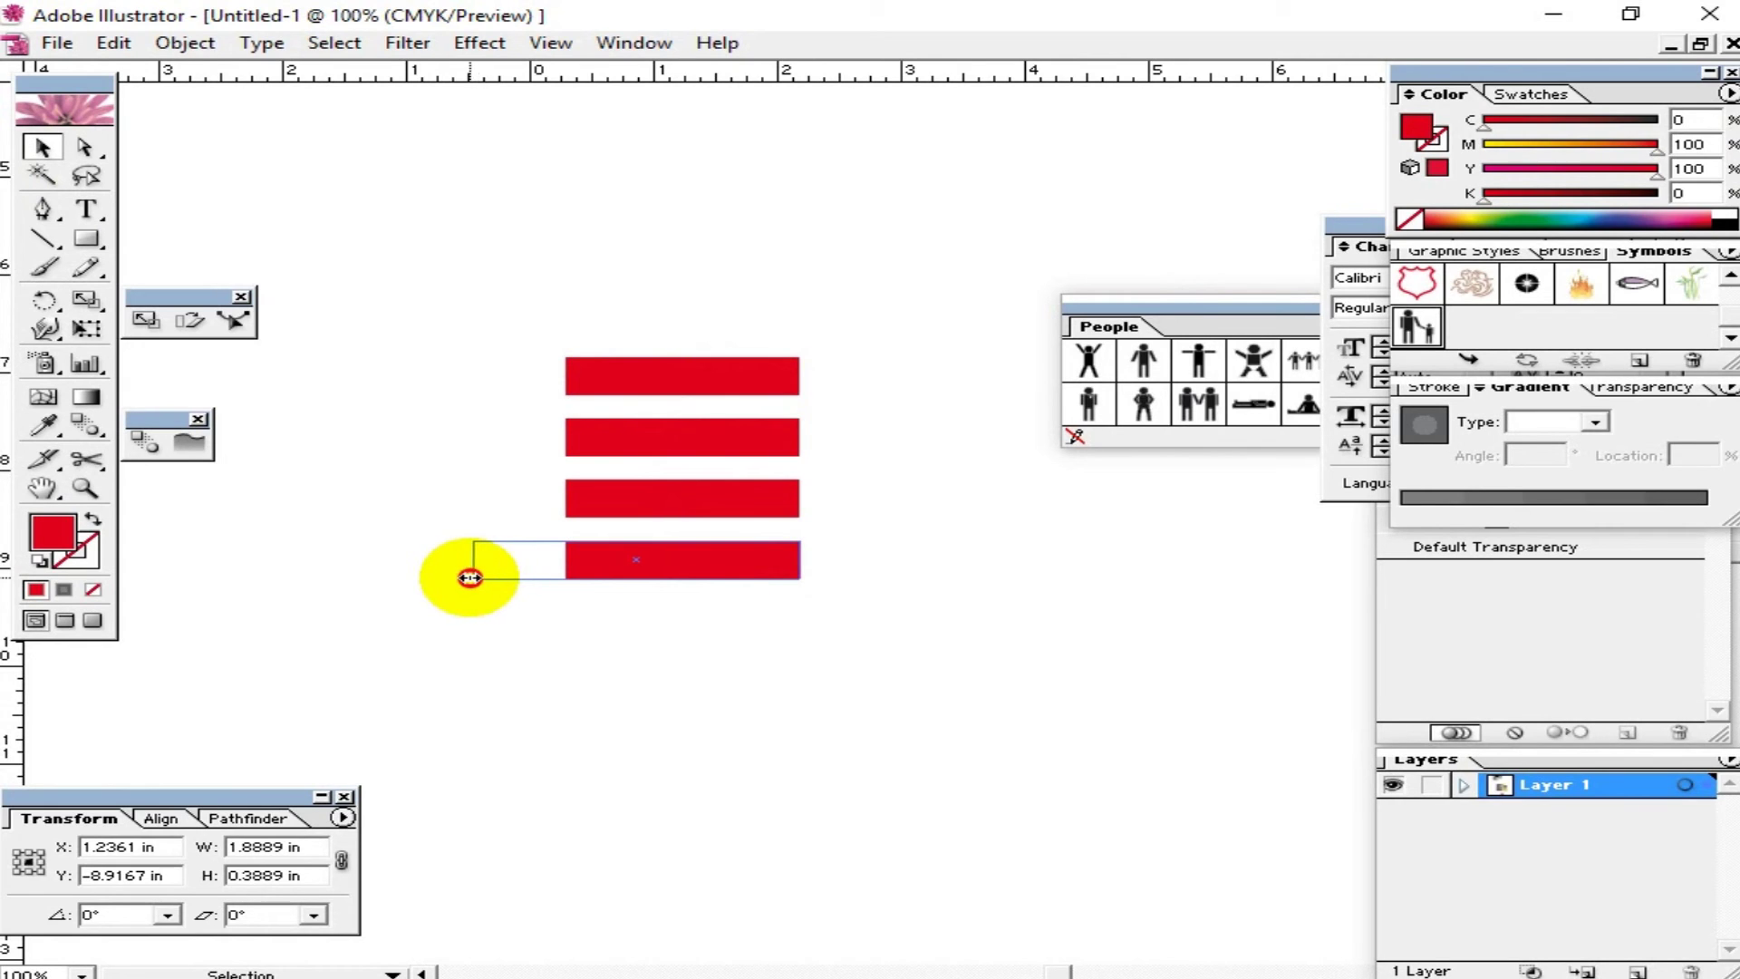
left_click_drag(471, 578, 437, 577)
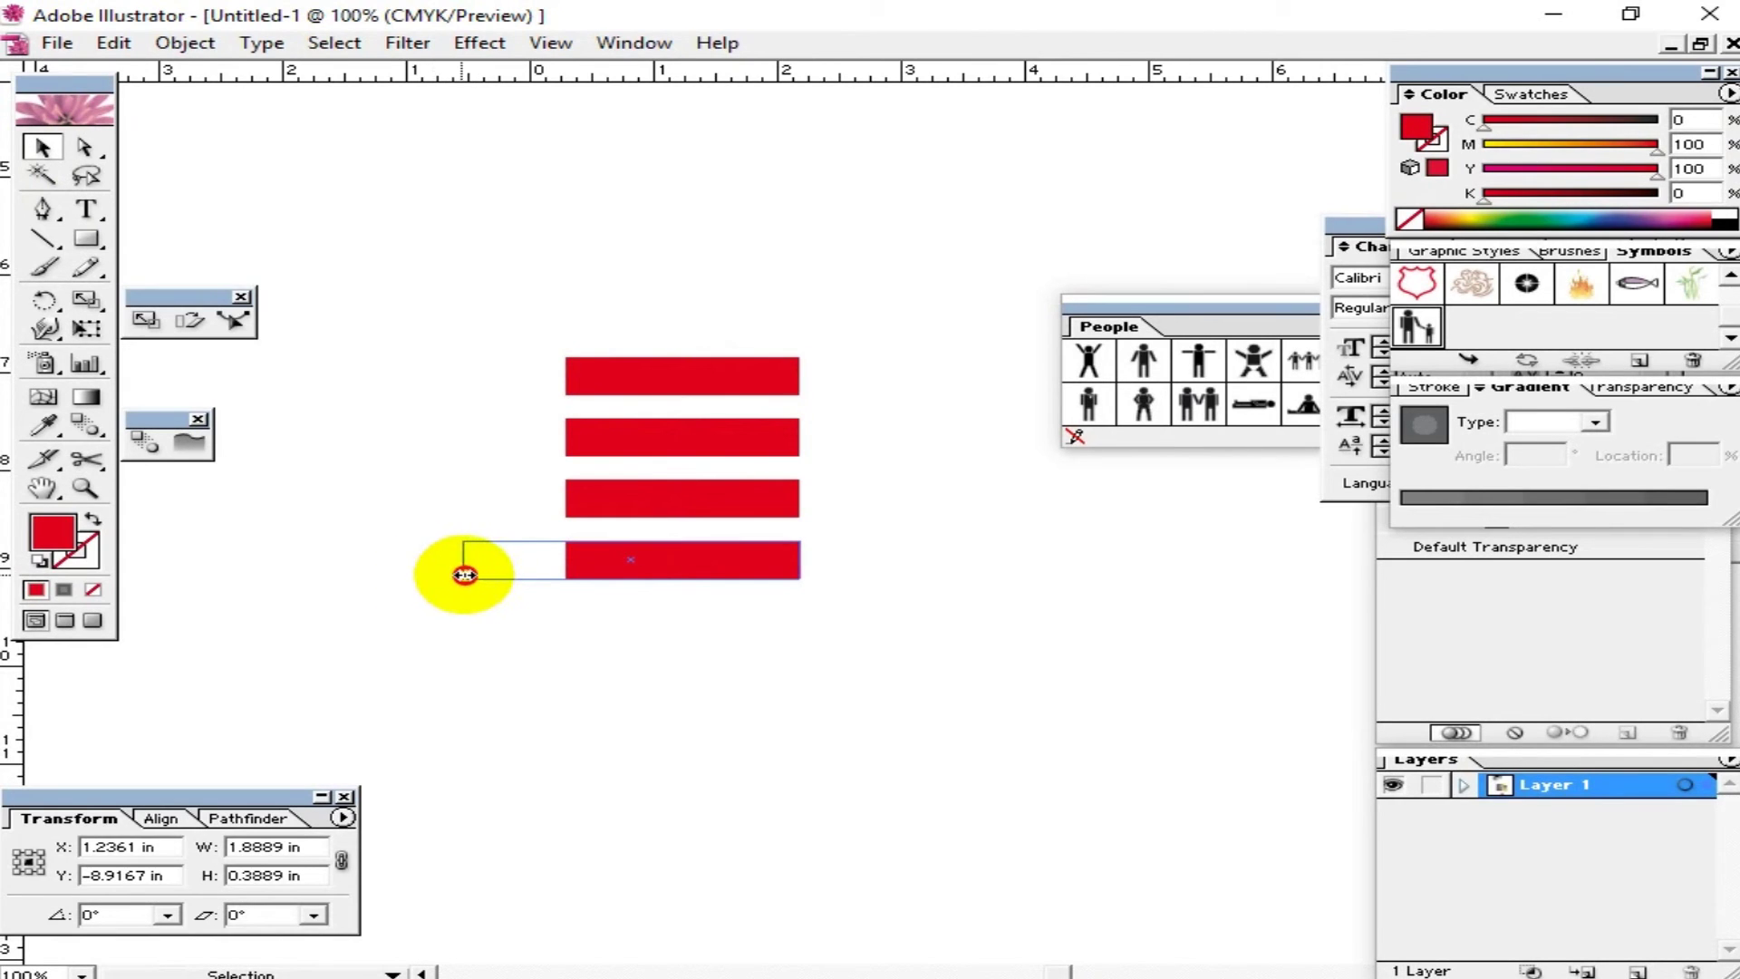
left_click_drag(474, 576, 476, 577)
left_click_drag(893, 303, 584, 417)
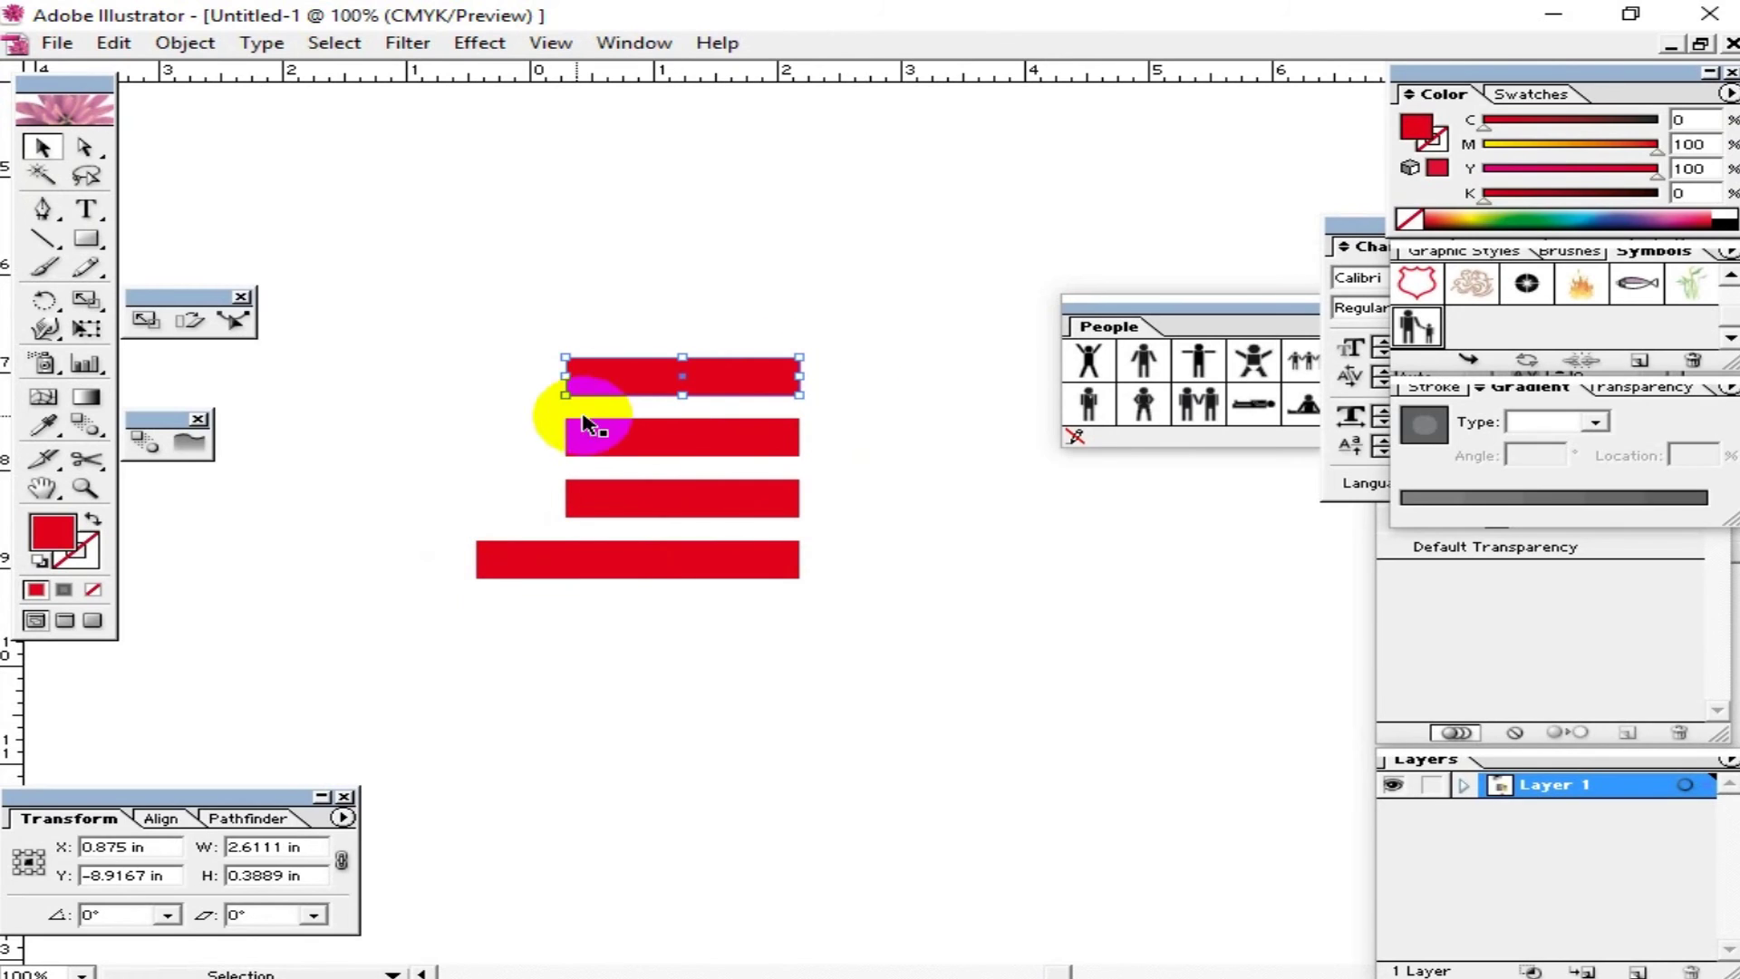
key("Delete")
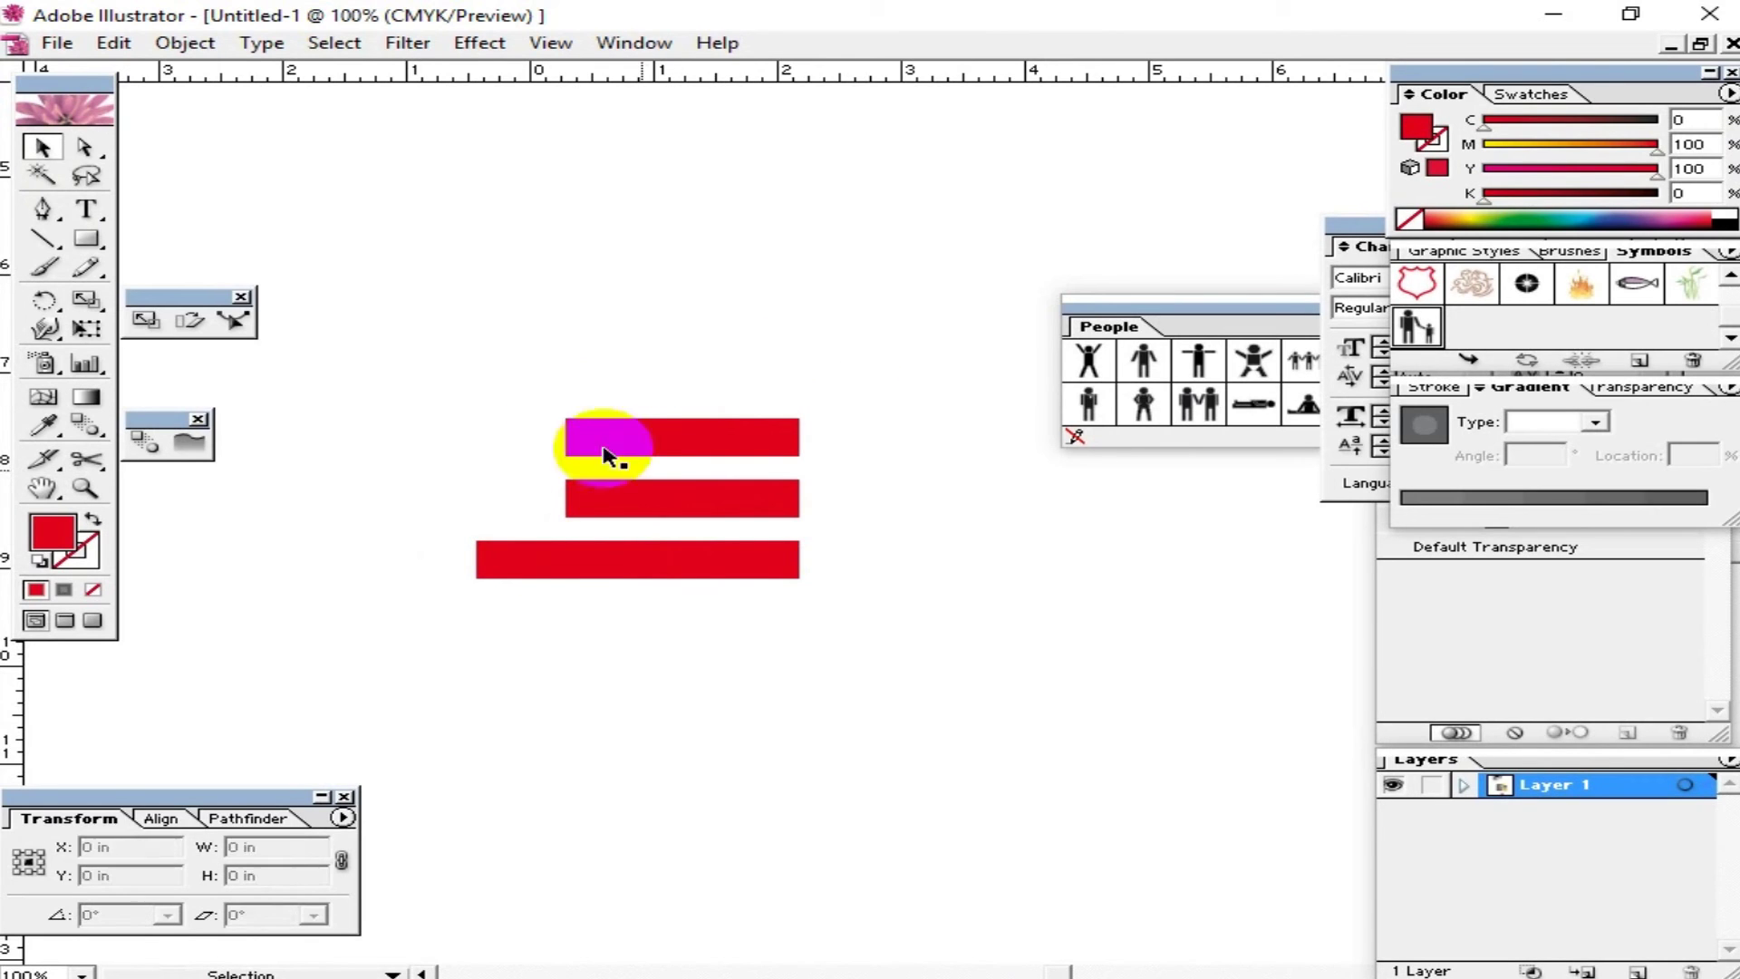
left_click(670, 567)
left_click_drag(671, 567, 673, 377)
Step: Distribute the four red stripes evenly by their vertical centres
left_click_drag(861, 362, 548, 719)
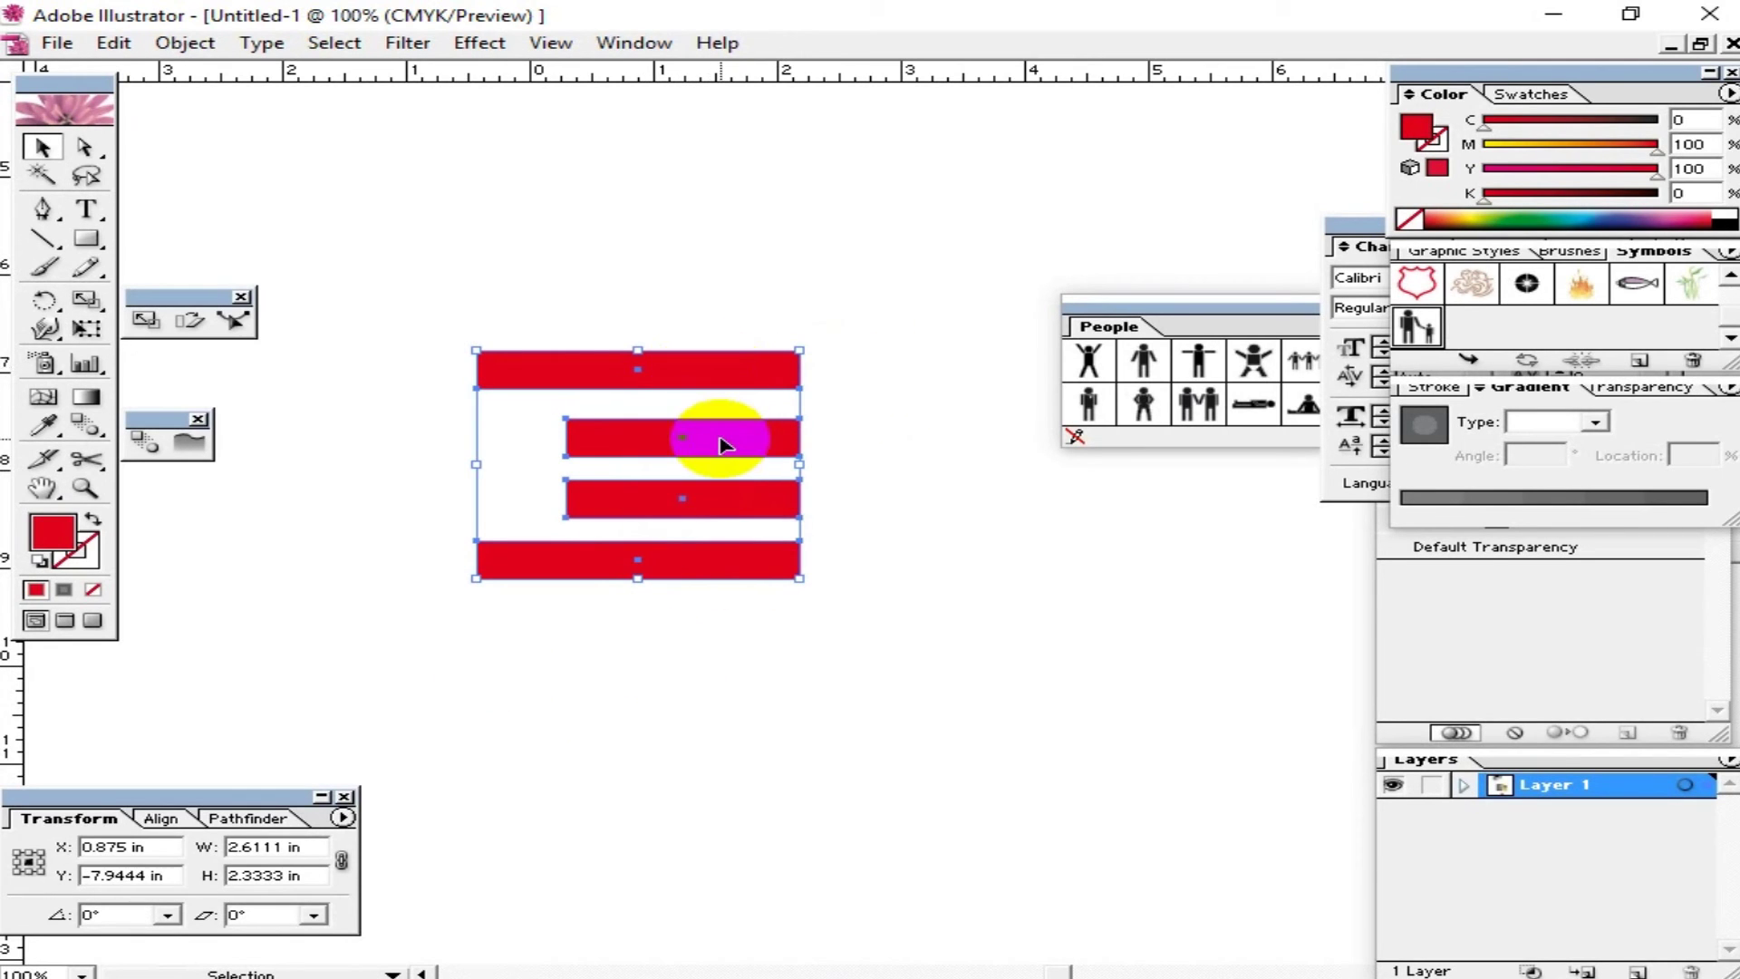
left_click(159, 819)
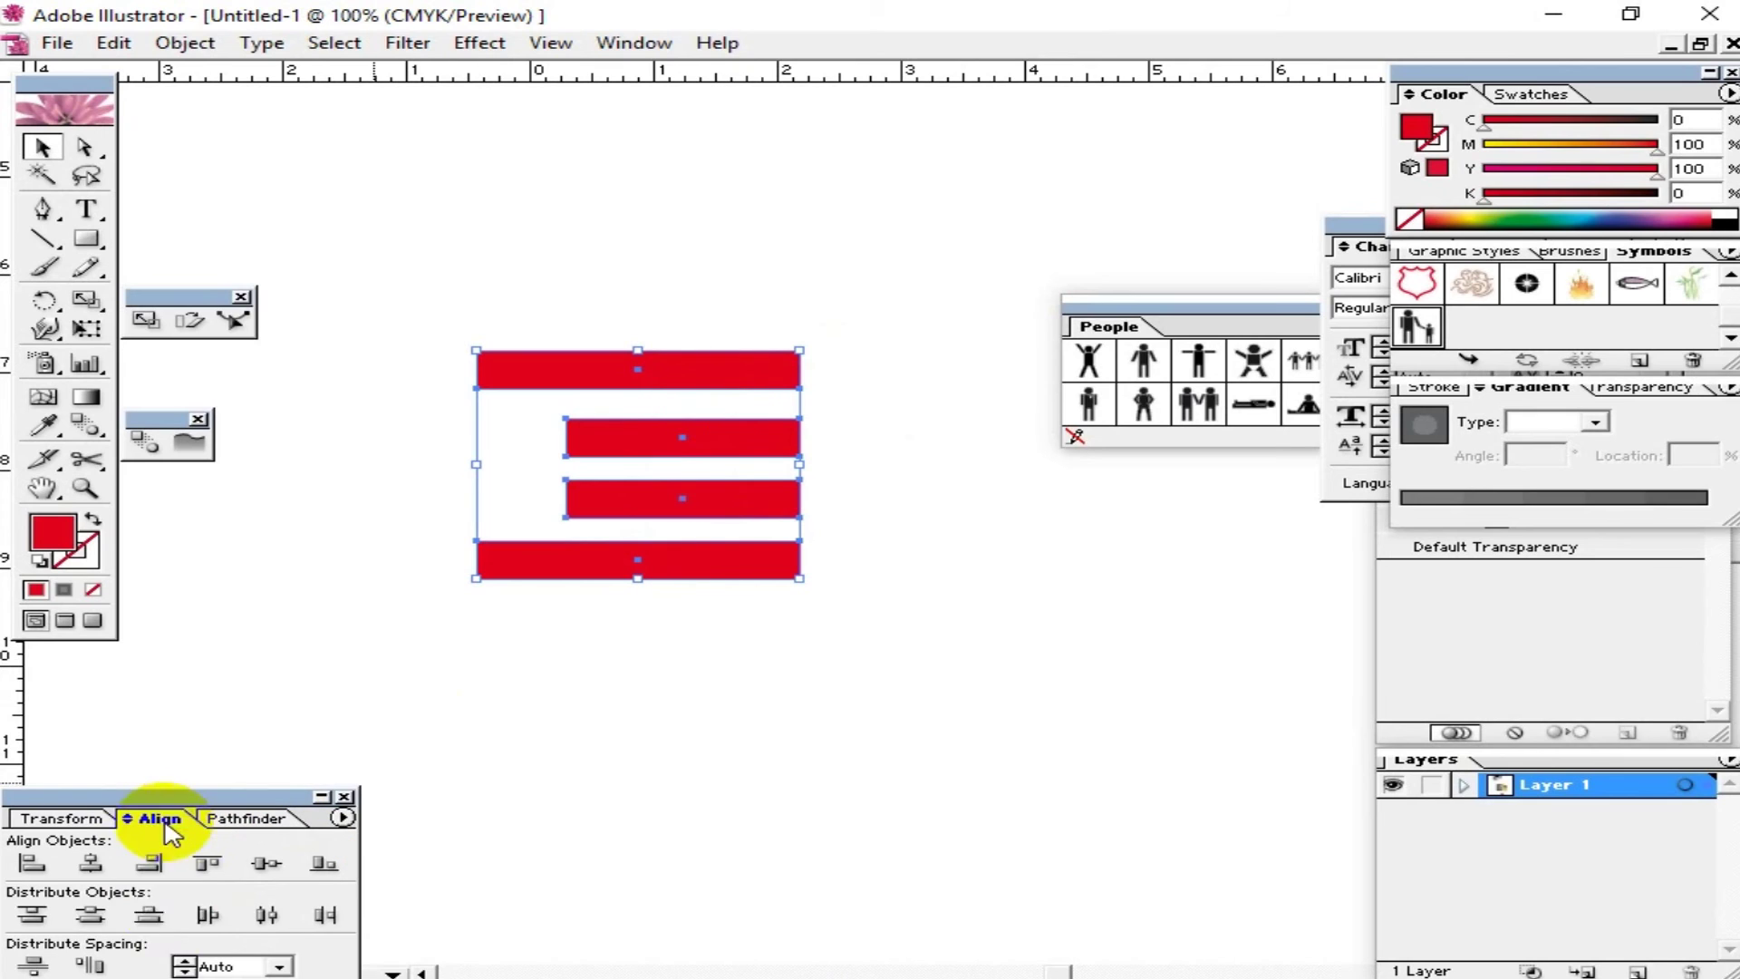
left_click(91, 916)
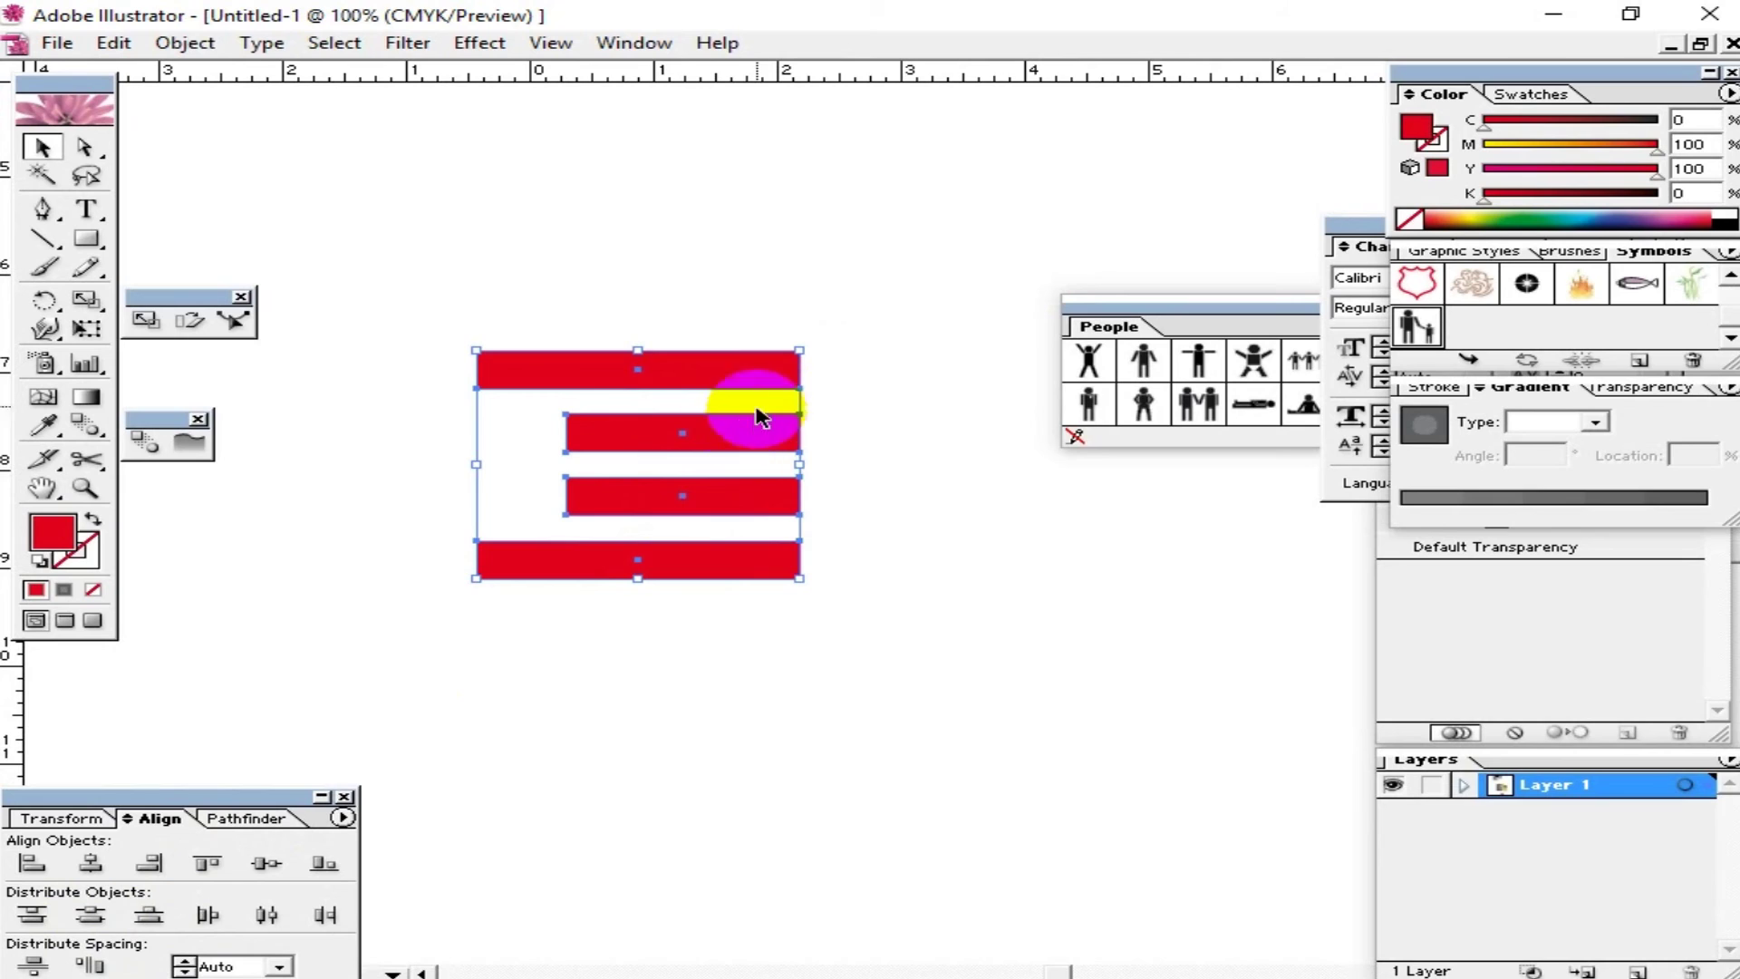
left_click(959, 678)
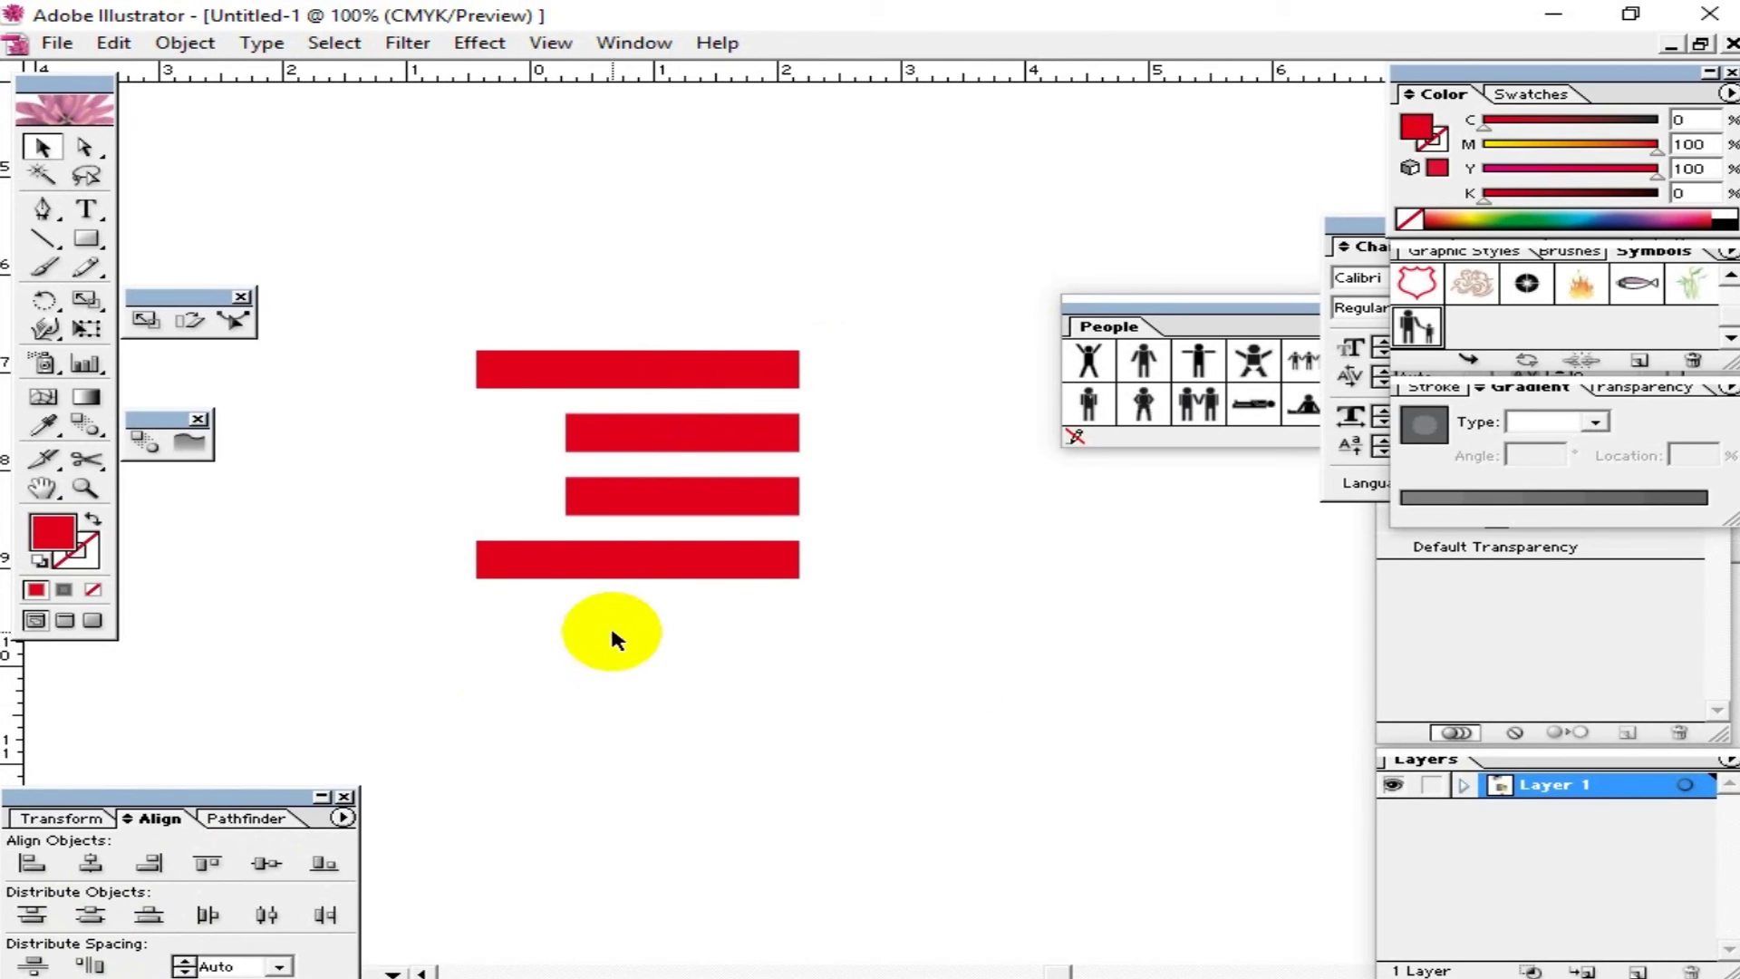
left_click_drag(596, 577, 689, 671)
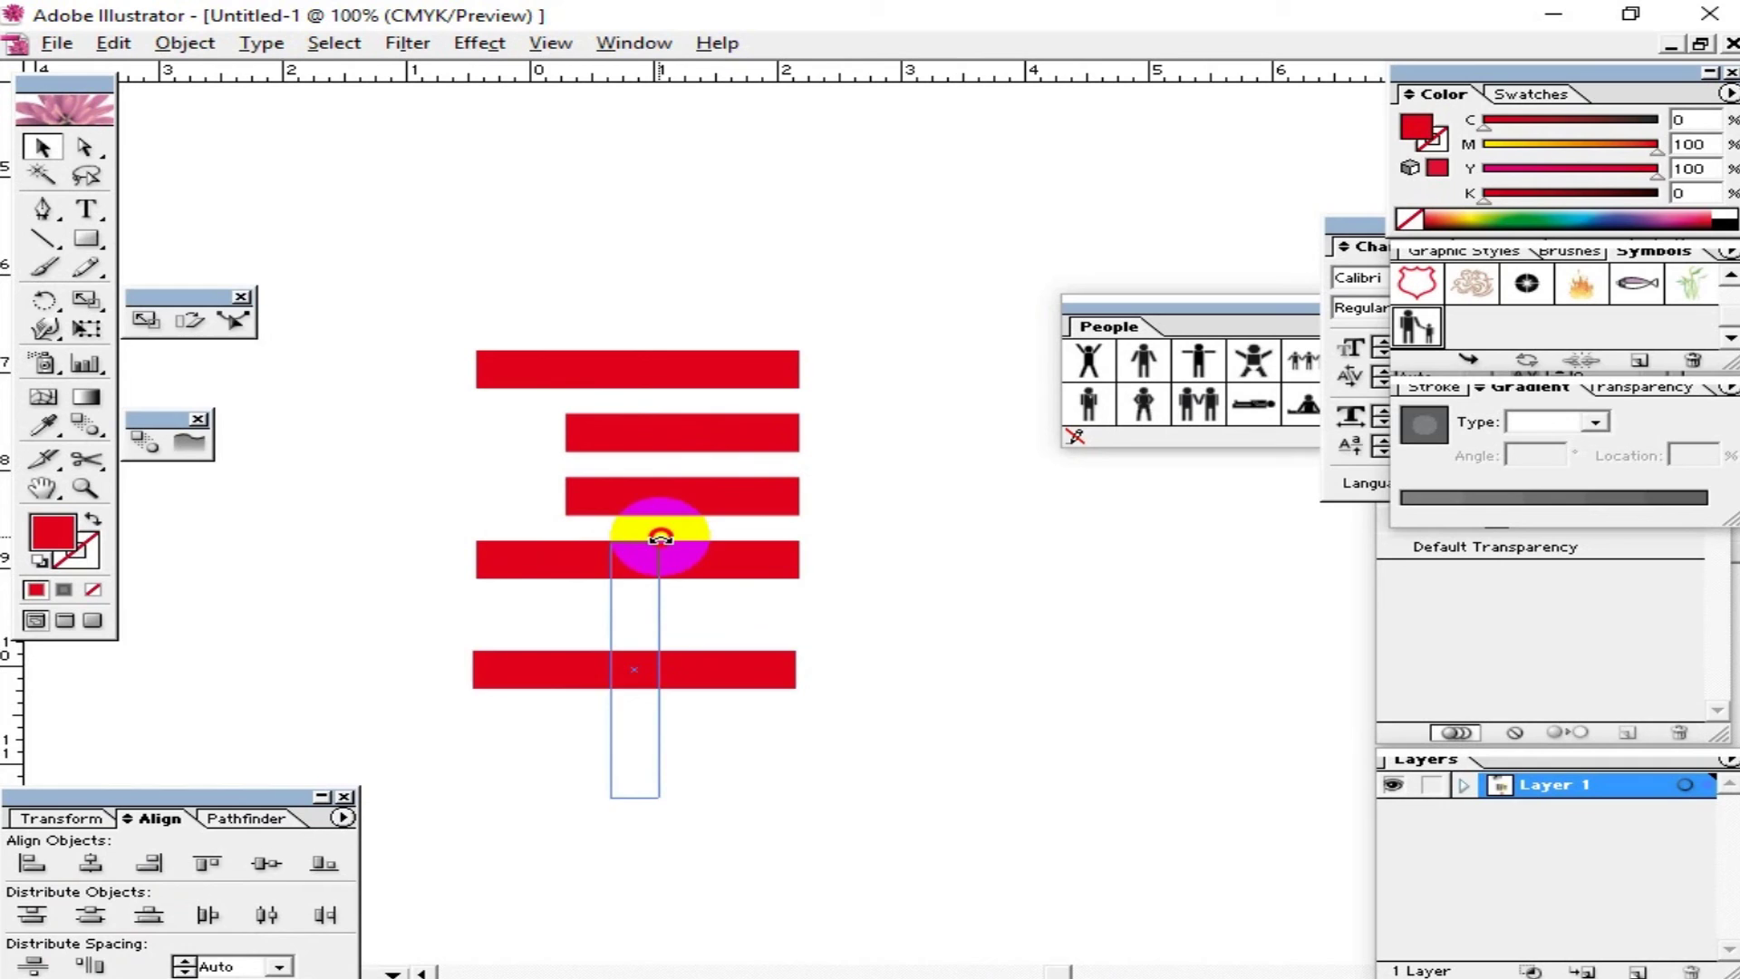
Step: Stand a copy of the bottom stripe upright at the stripes' left and left-align it, undoing the stray bottom alignment
left_click_drag(462, 635, 661, 532)
left_click_drag(630, 729, 492, 515)
left_click_drag(419, 303, 480, 617)
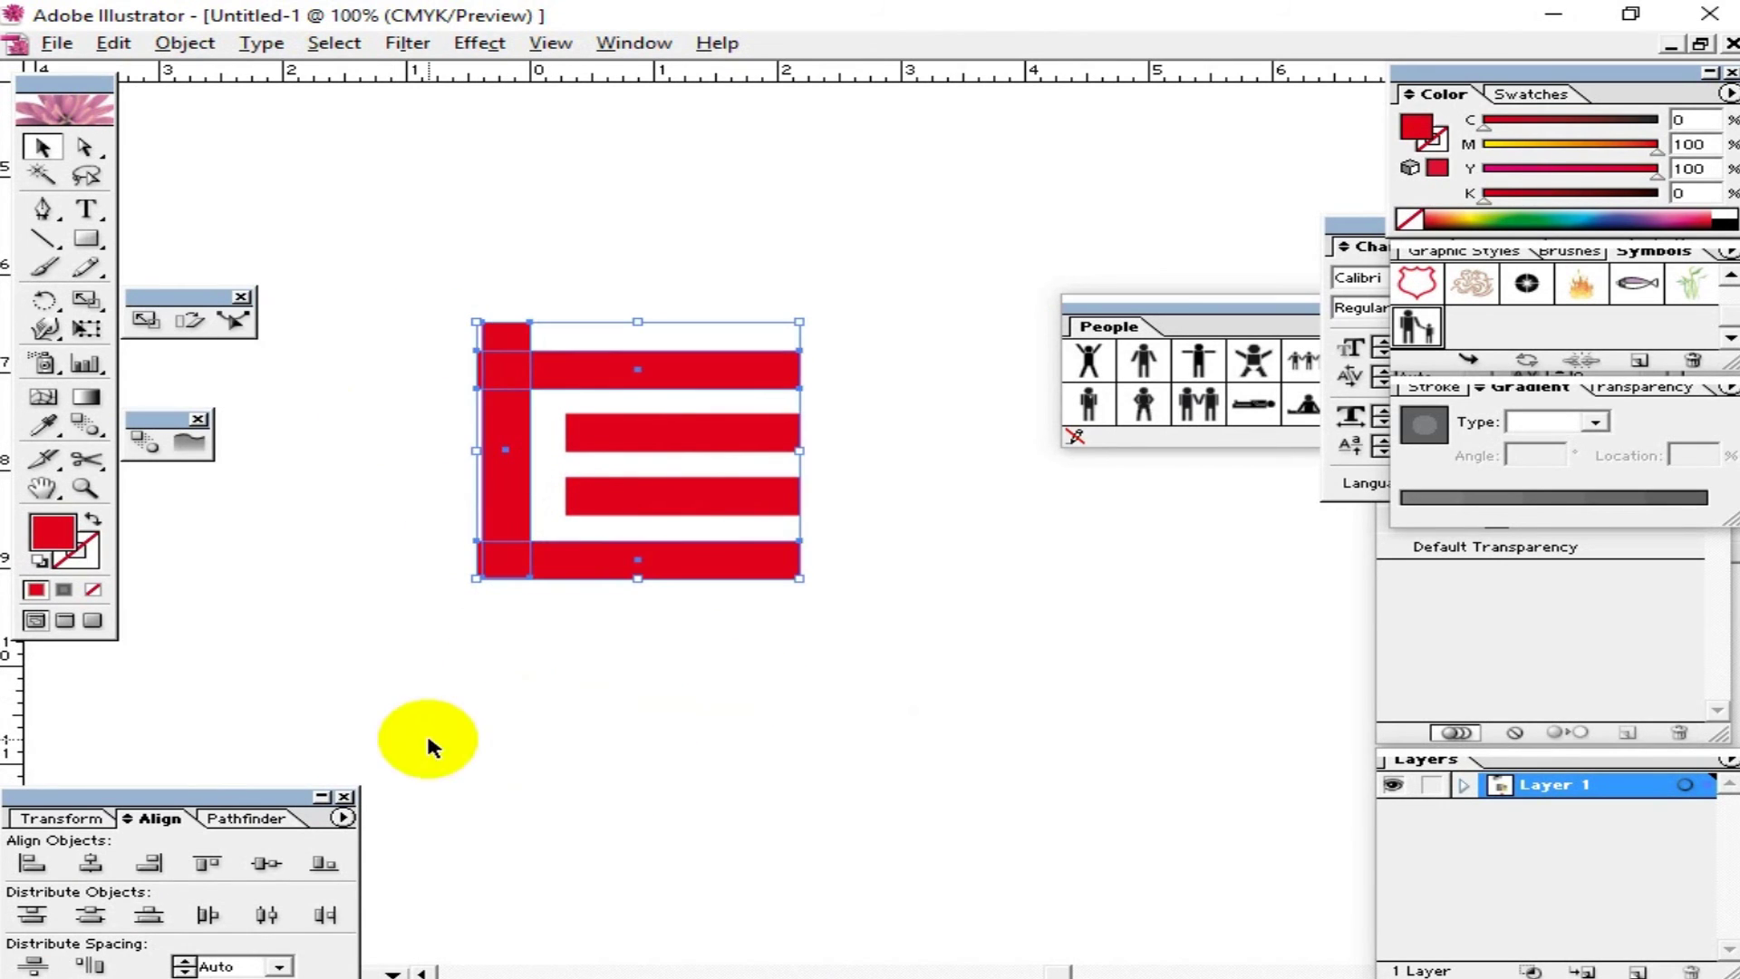
left_click(32, 862)
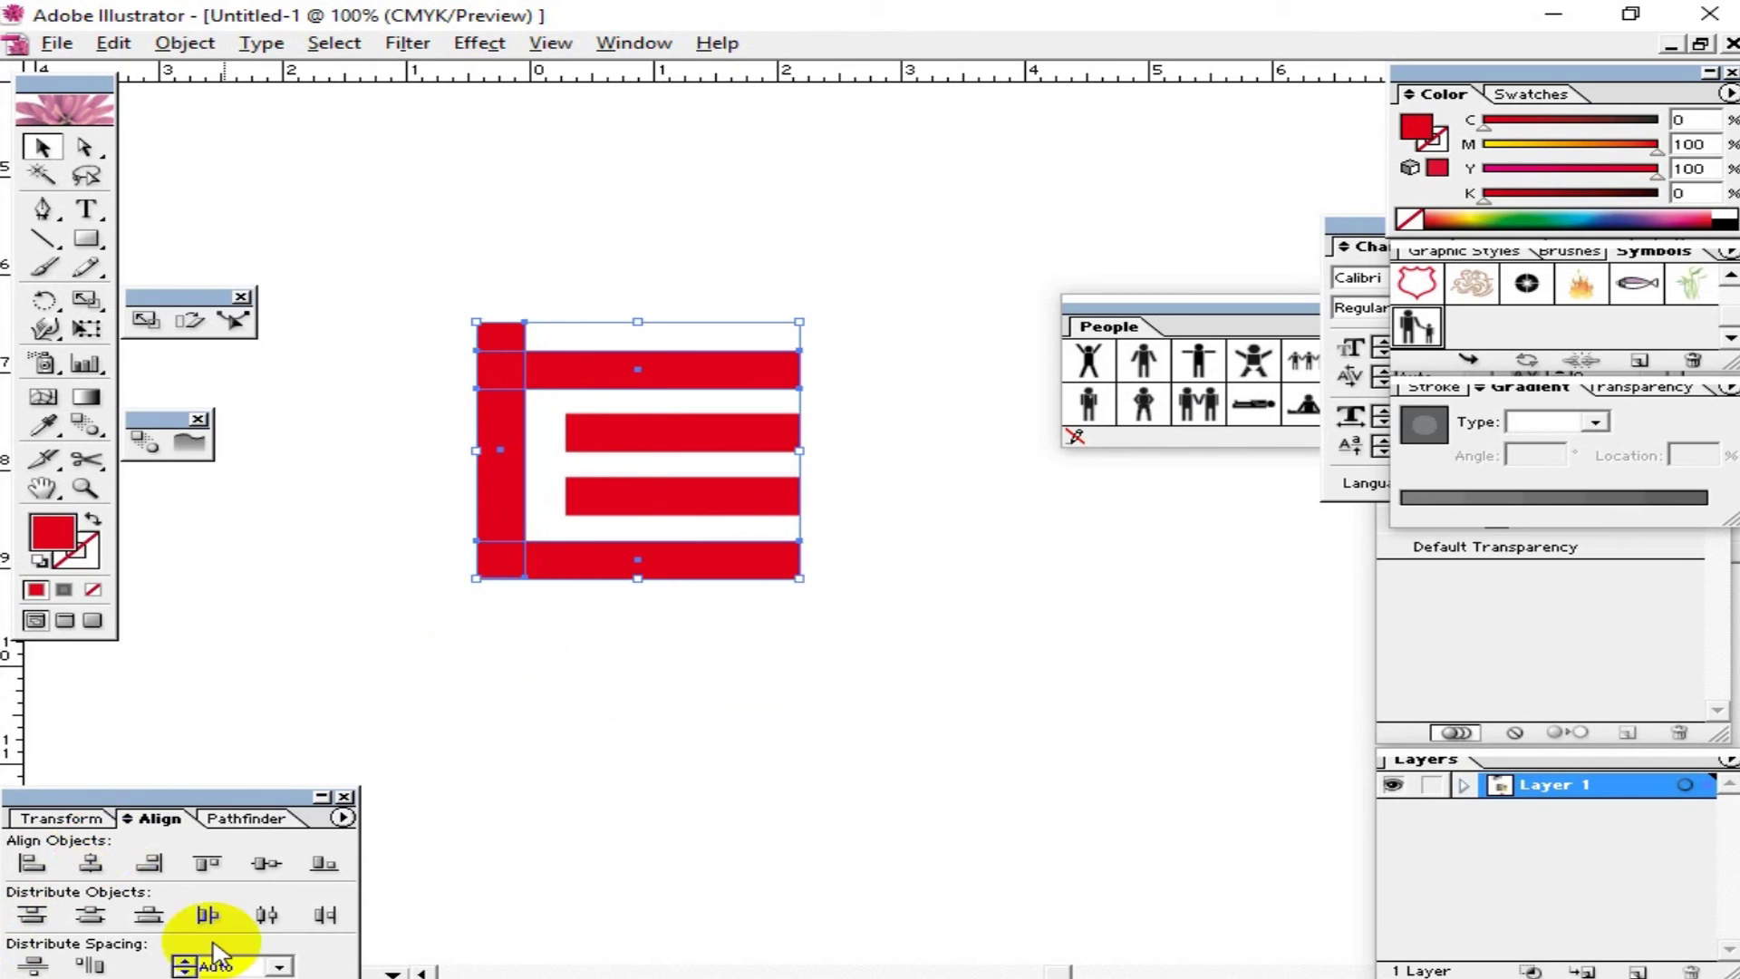
left_click(322, 868)
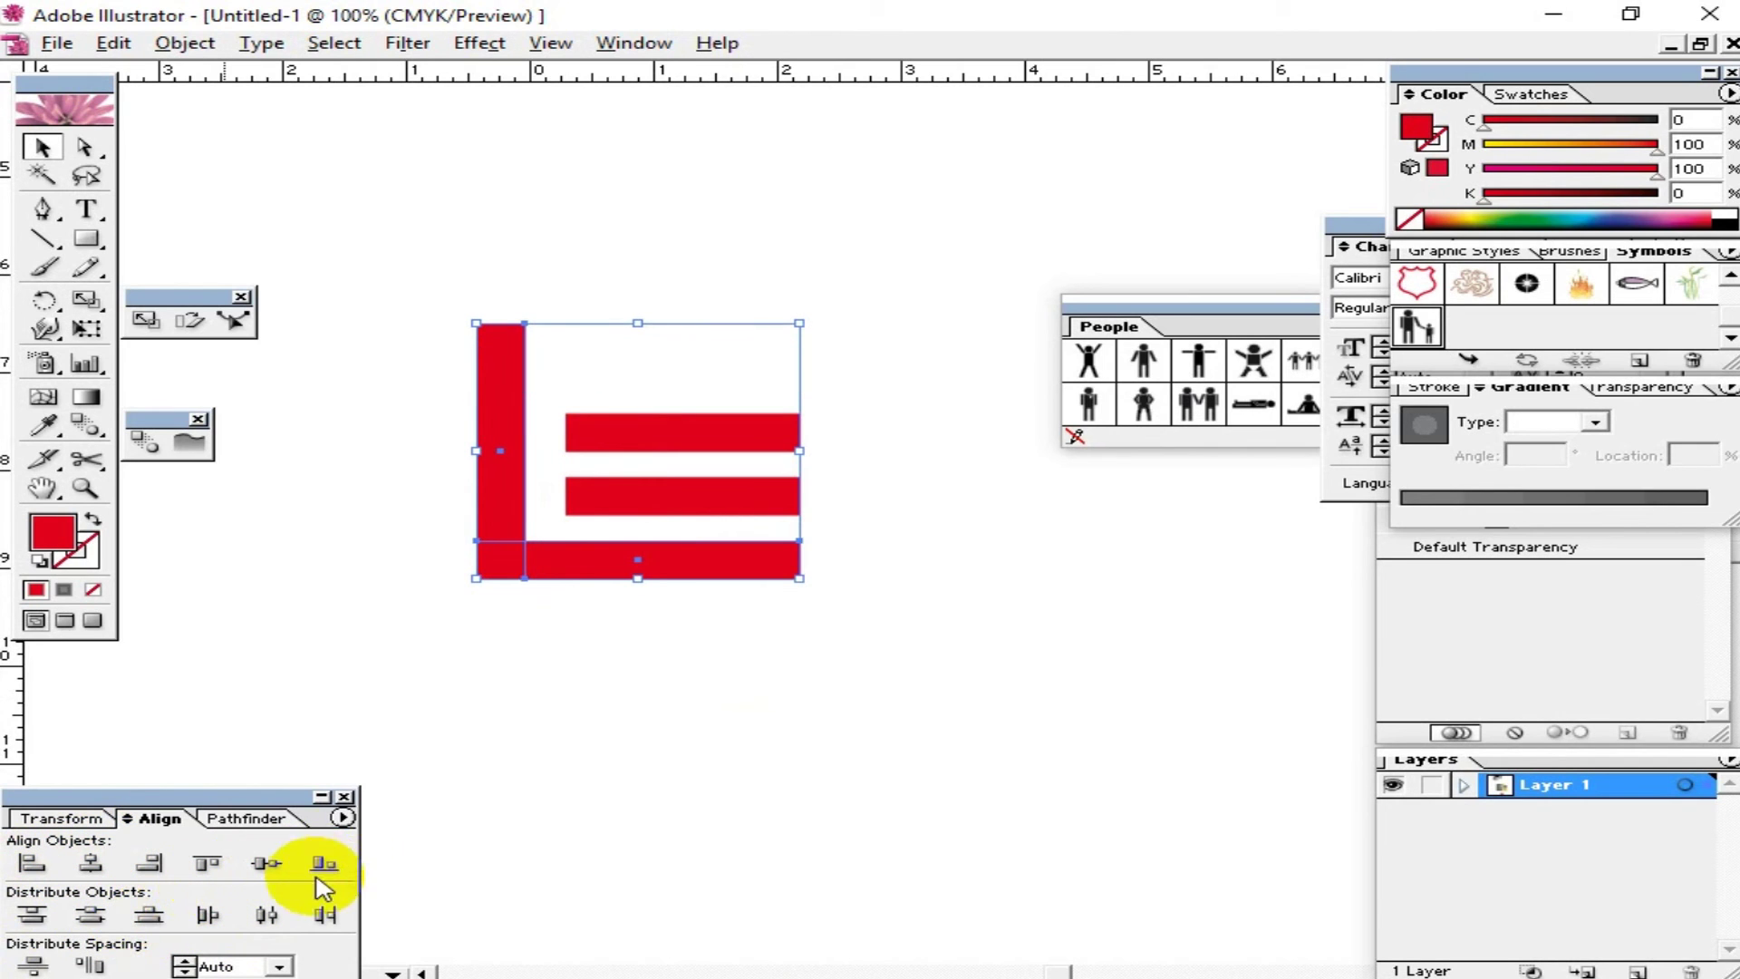
key("ctrl+z")
Step: Check the left upright bar's selection, then select every shape of the red E
left_click(765, 710)
left_click_drag(403, 498, 510, 617)
left_click(680, 674)
left_click(497, 362)
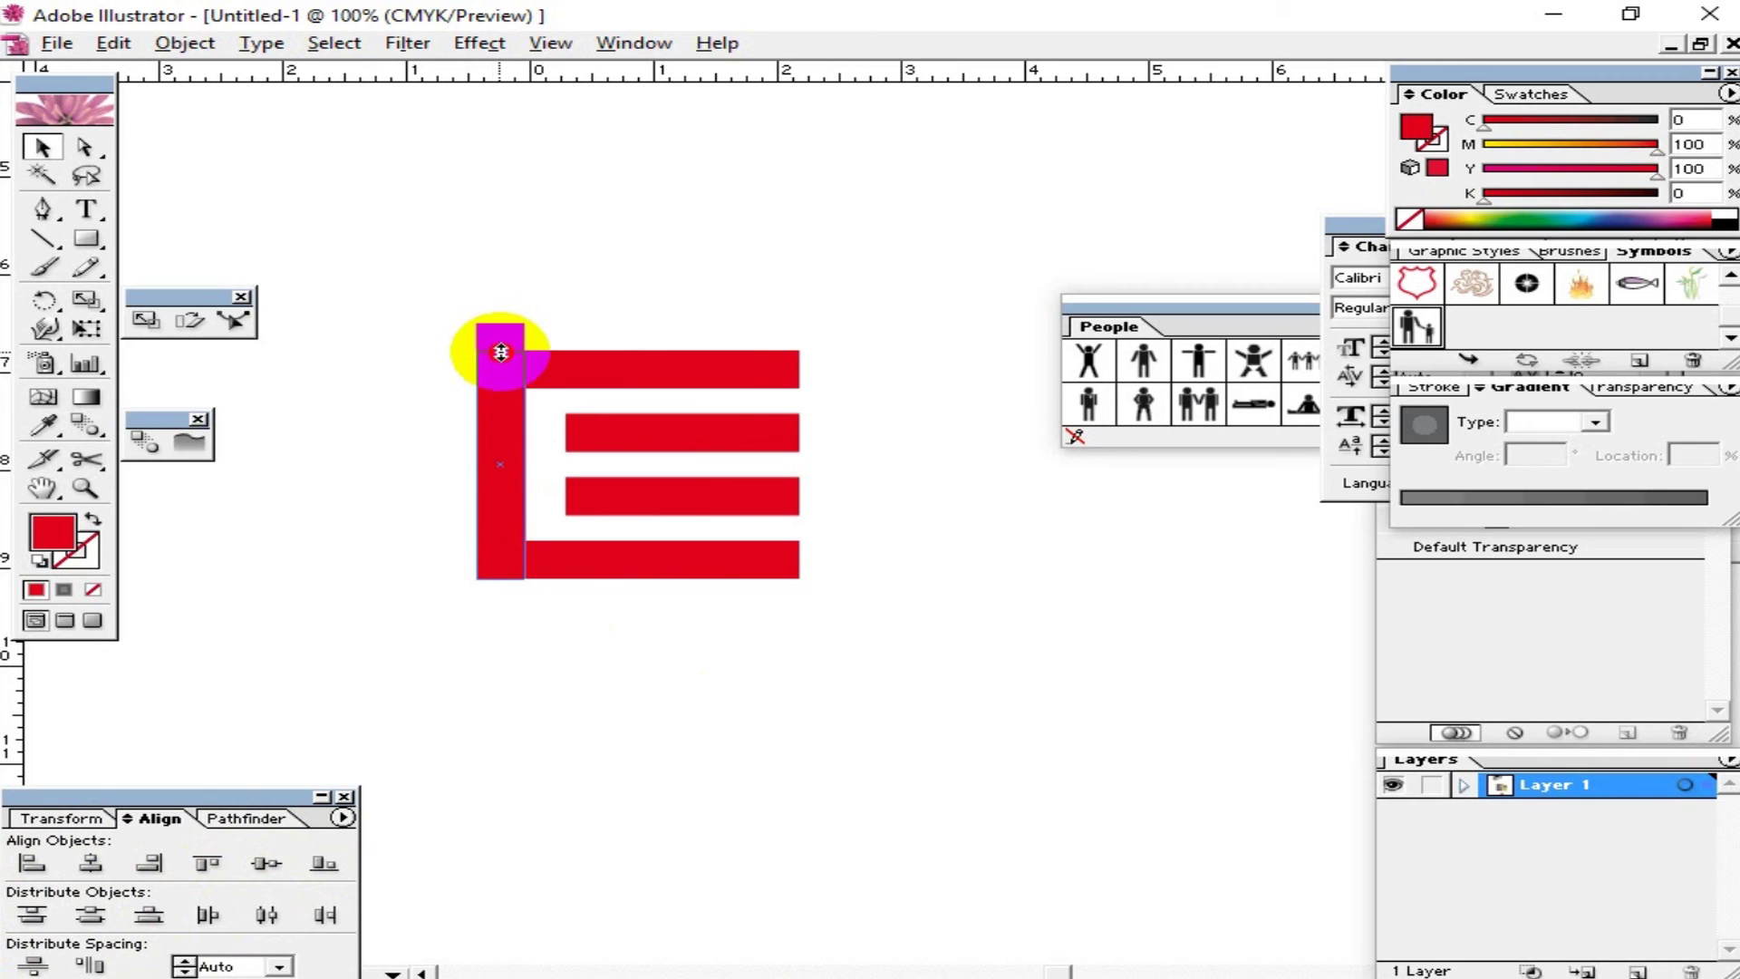
left_click(987, 694)
left_click_drag(968, 688, 839, 719)
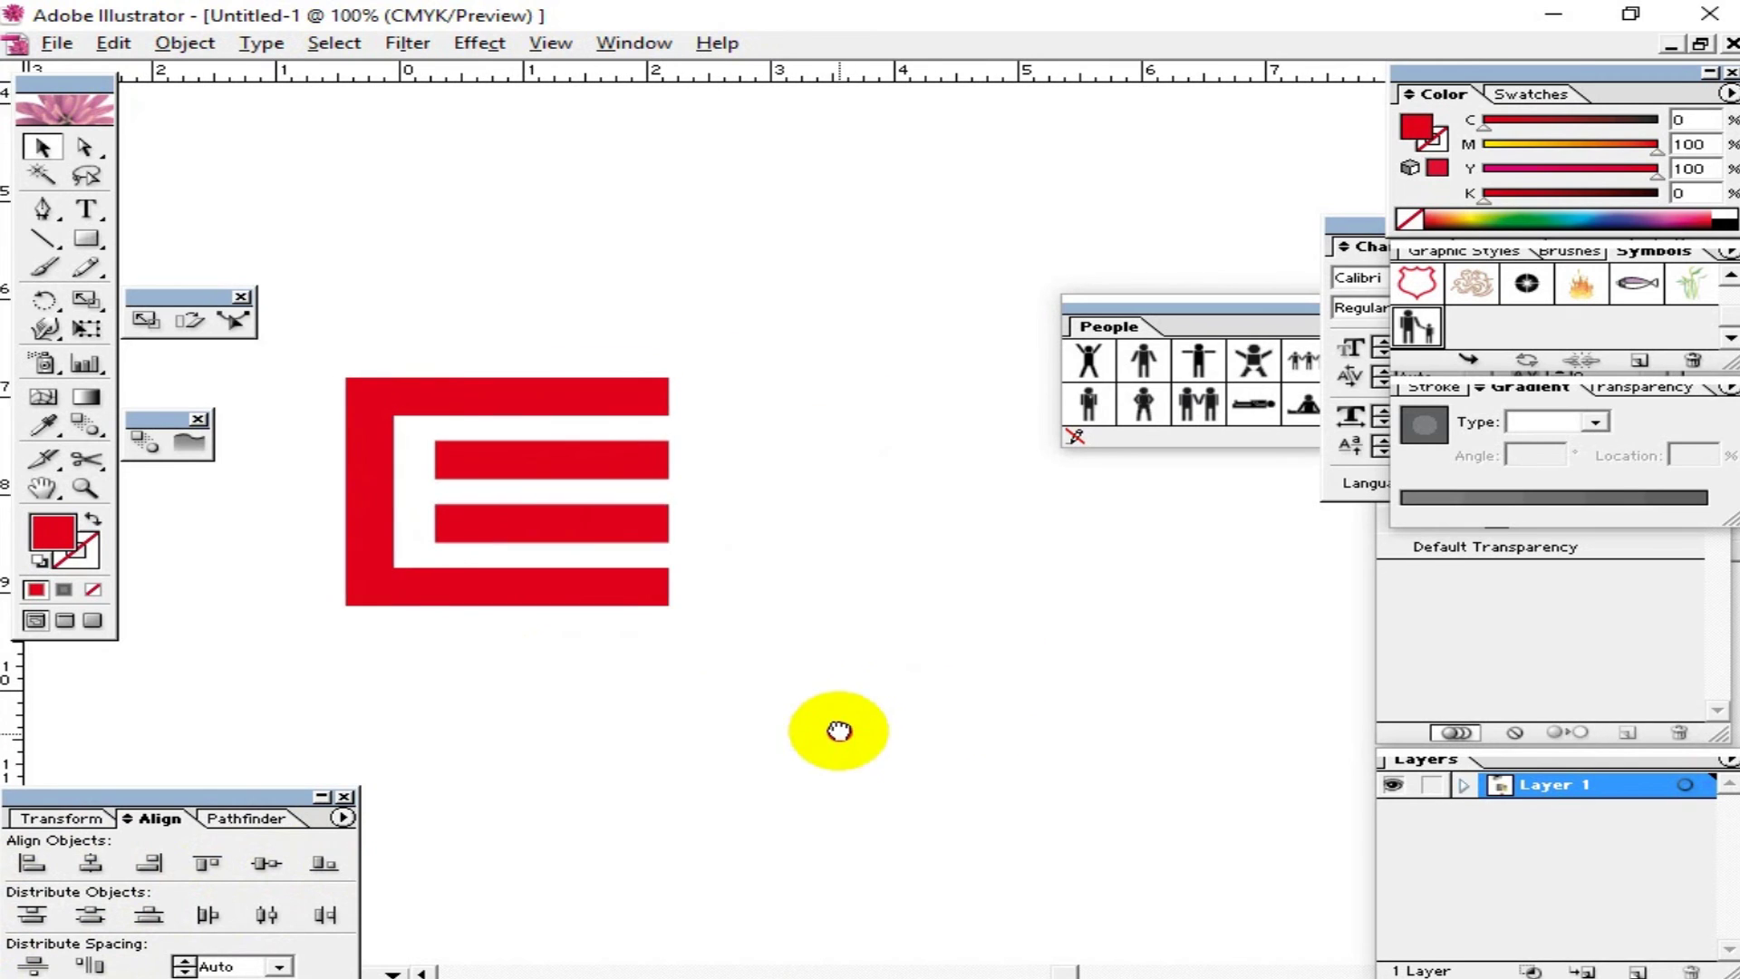
left_click_drag(807, 831, 342, 373)
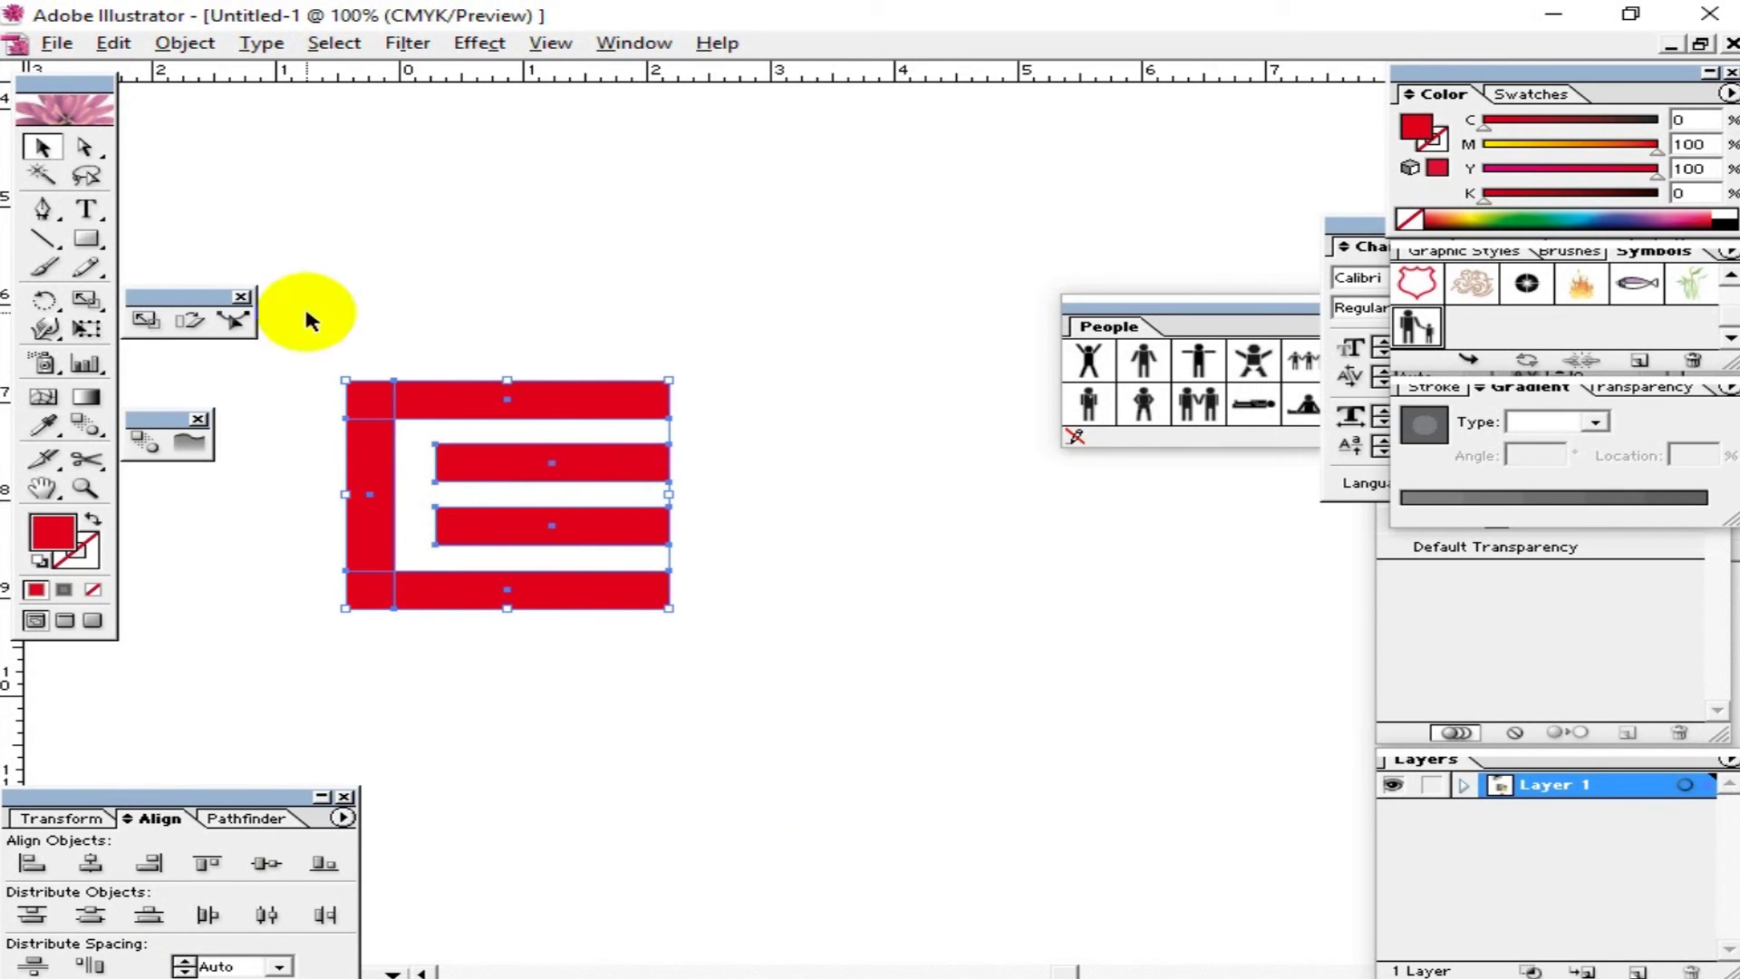
Step: Group the E shapes and reflect a copy across its right corner
left_click(185, 42)
left_click(208, 135)
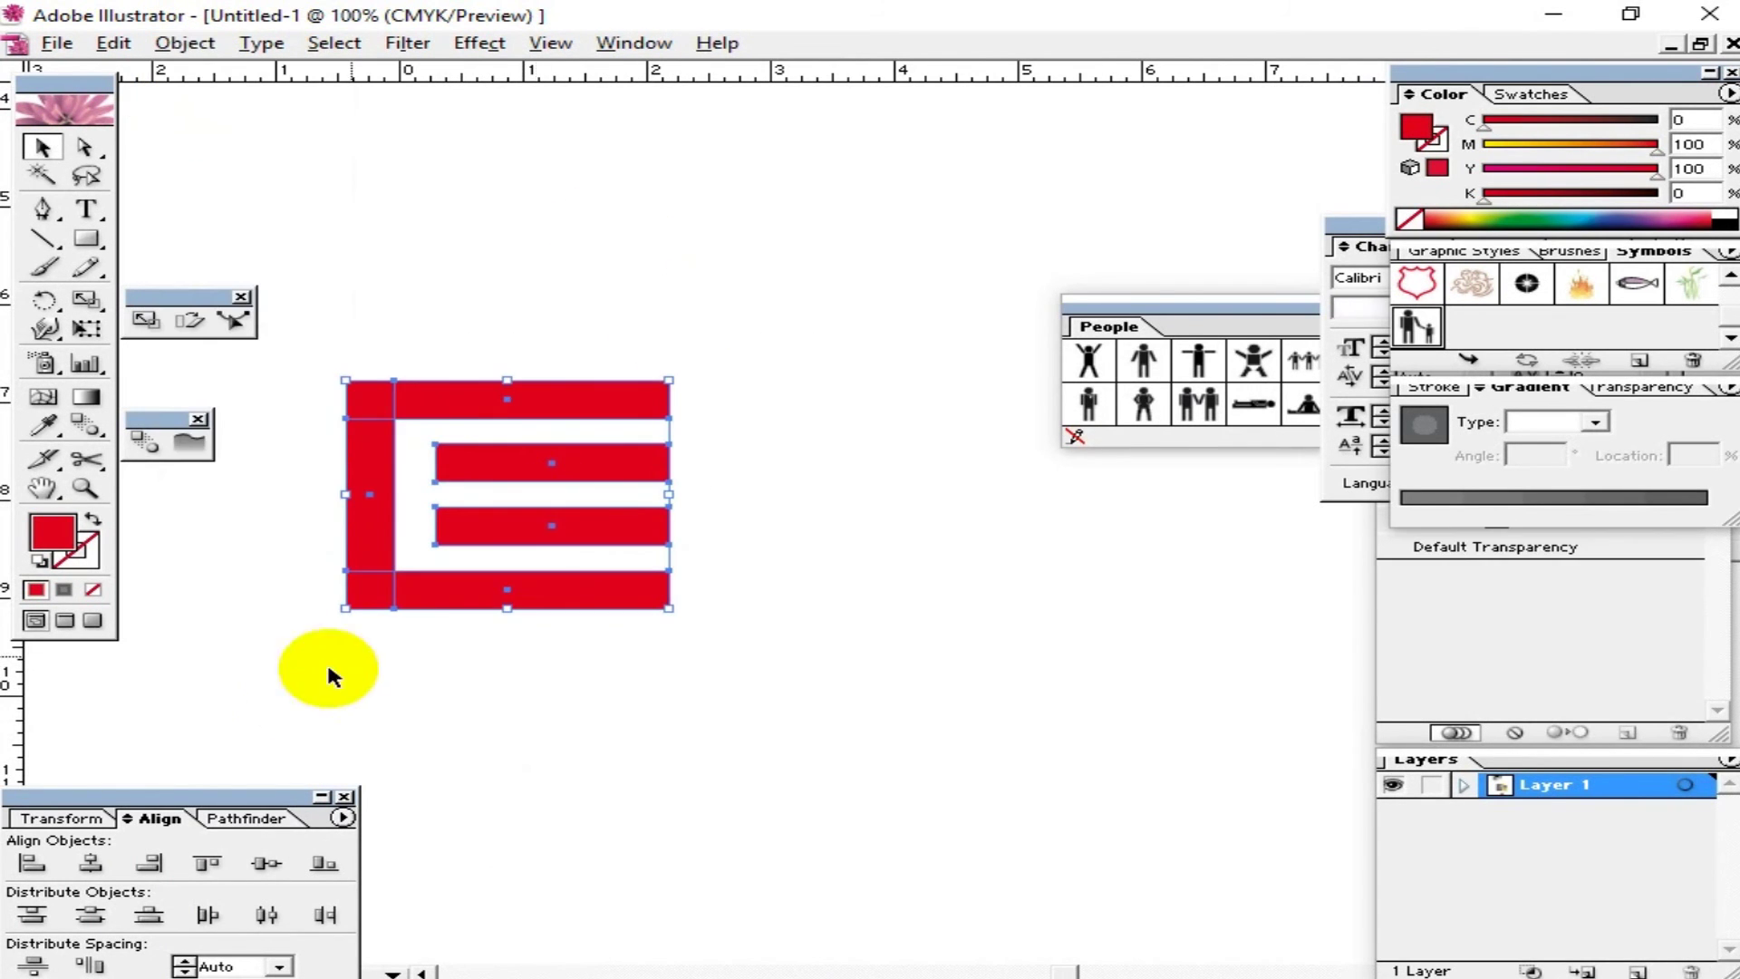
mouse_move(43, 301)
left_mouse_down()
mouse_move(193, 313)
mouse_move(124, 306)
left_mouse_up()
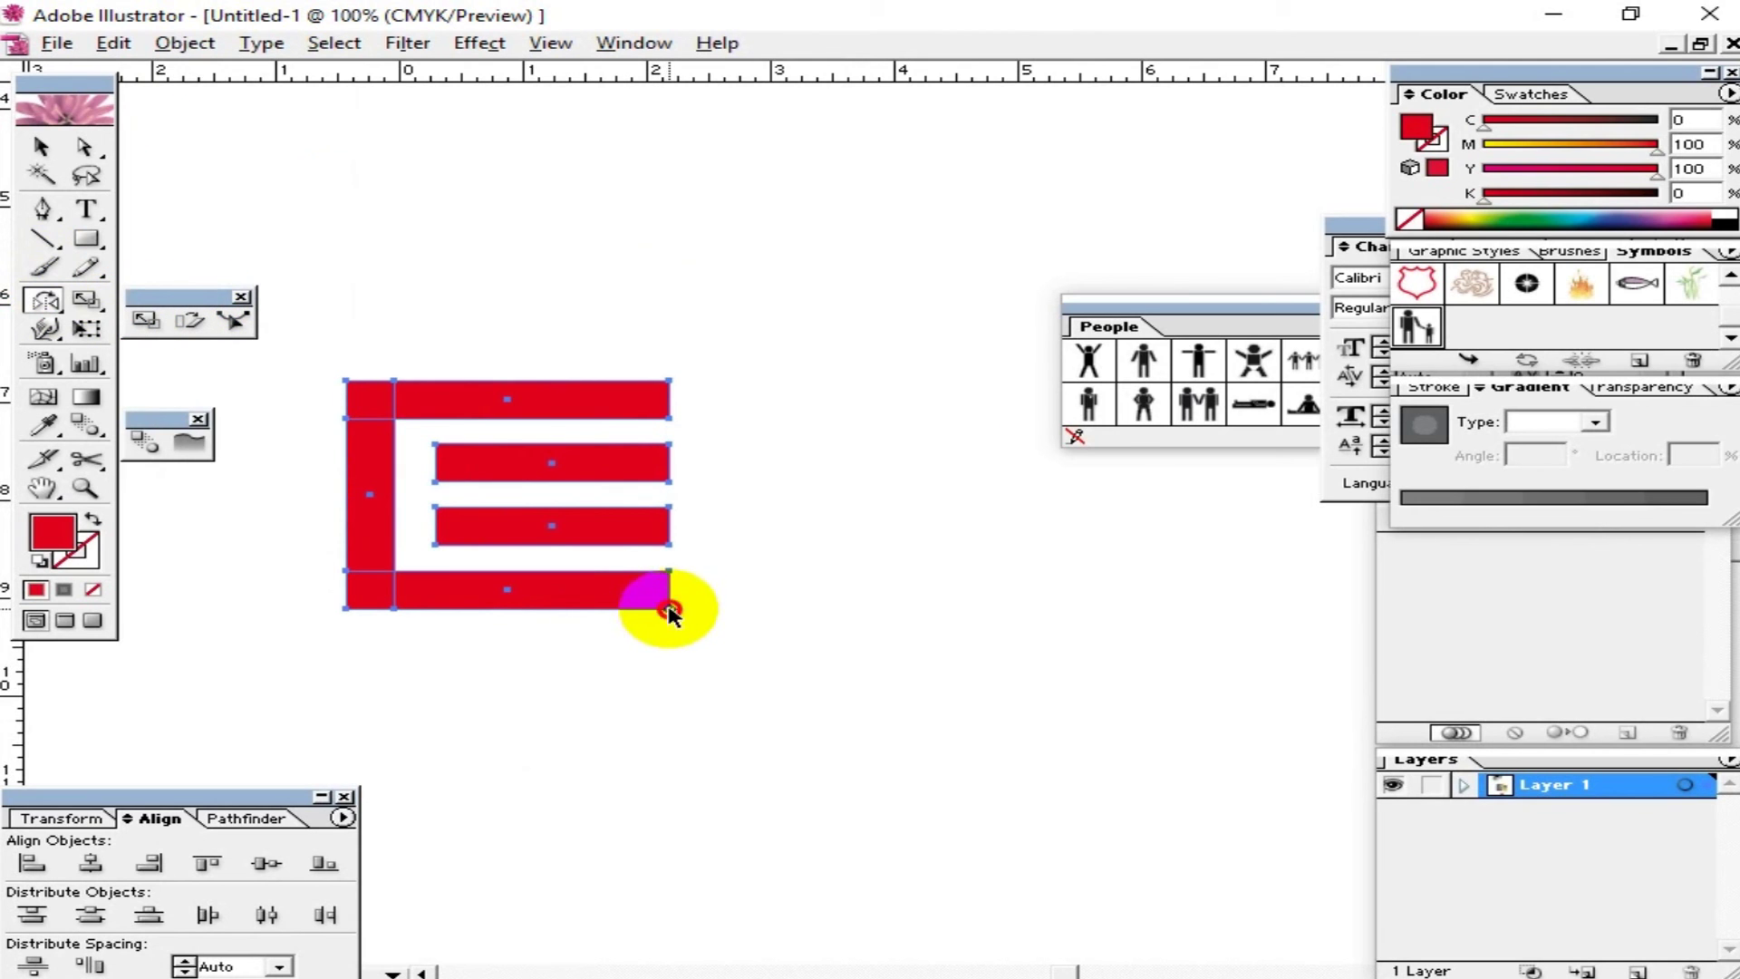
left_click(668, 613, "alt")
left_click(1021, 508)
Step: Narrow both halves together and nudge the mirrored right half slightly right
left_click(42, 146)
left_click(1047, 670)
left_click_drag(961, 709, 496, 388)
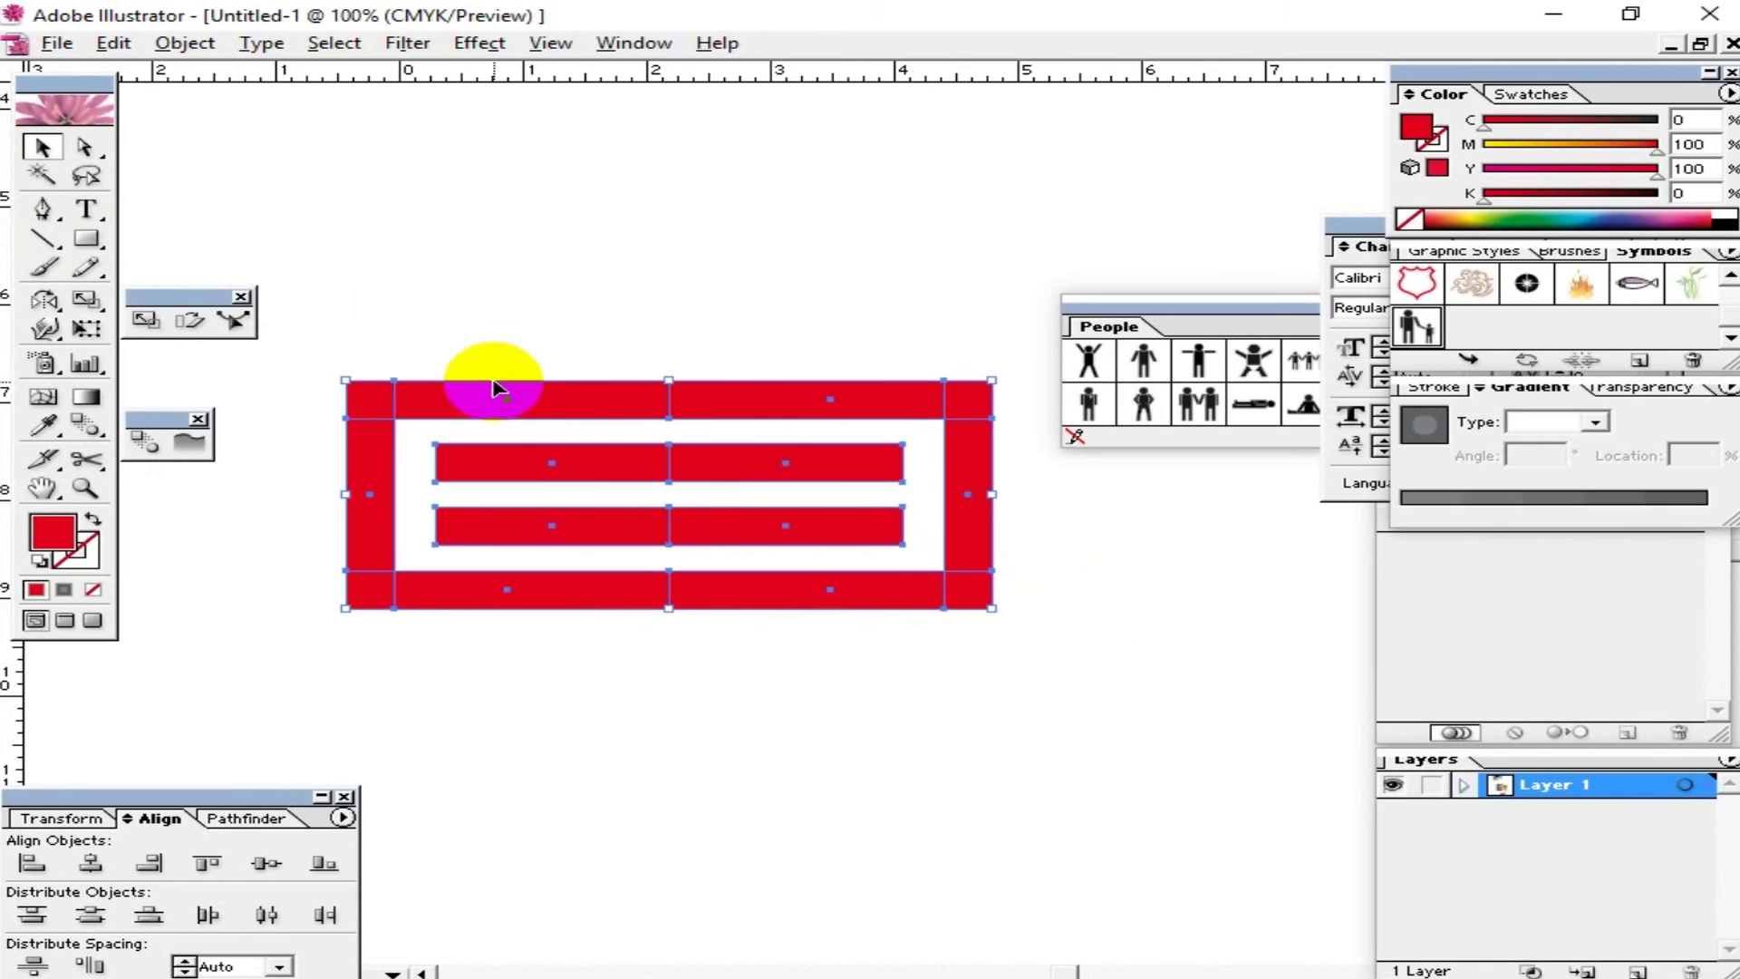
left_click_drag(992, 494, 928, 494)
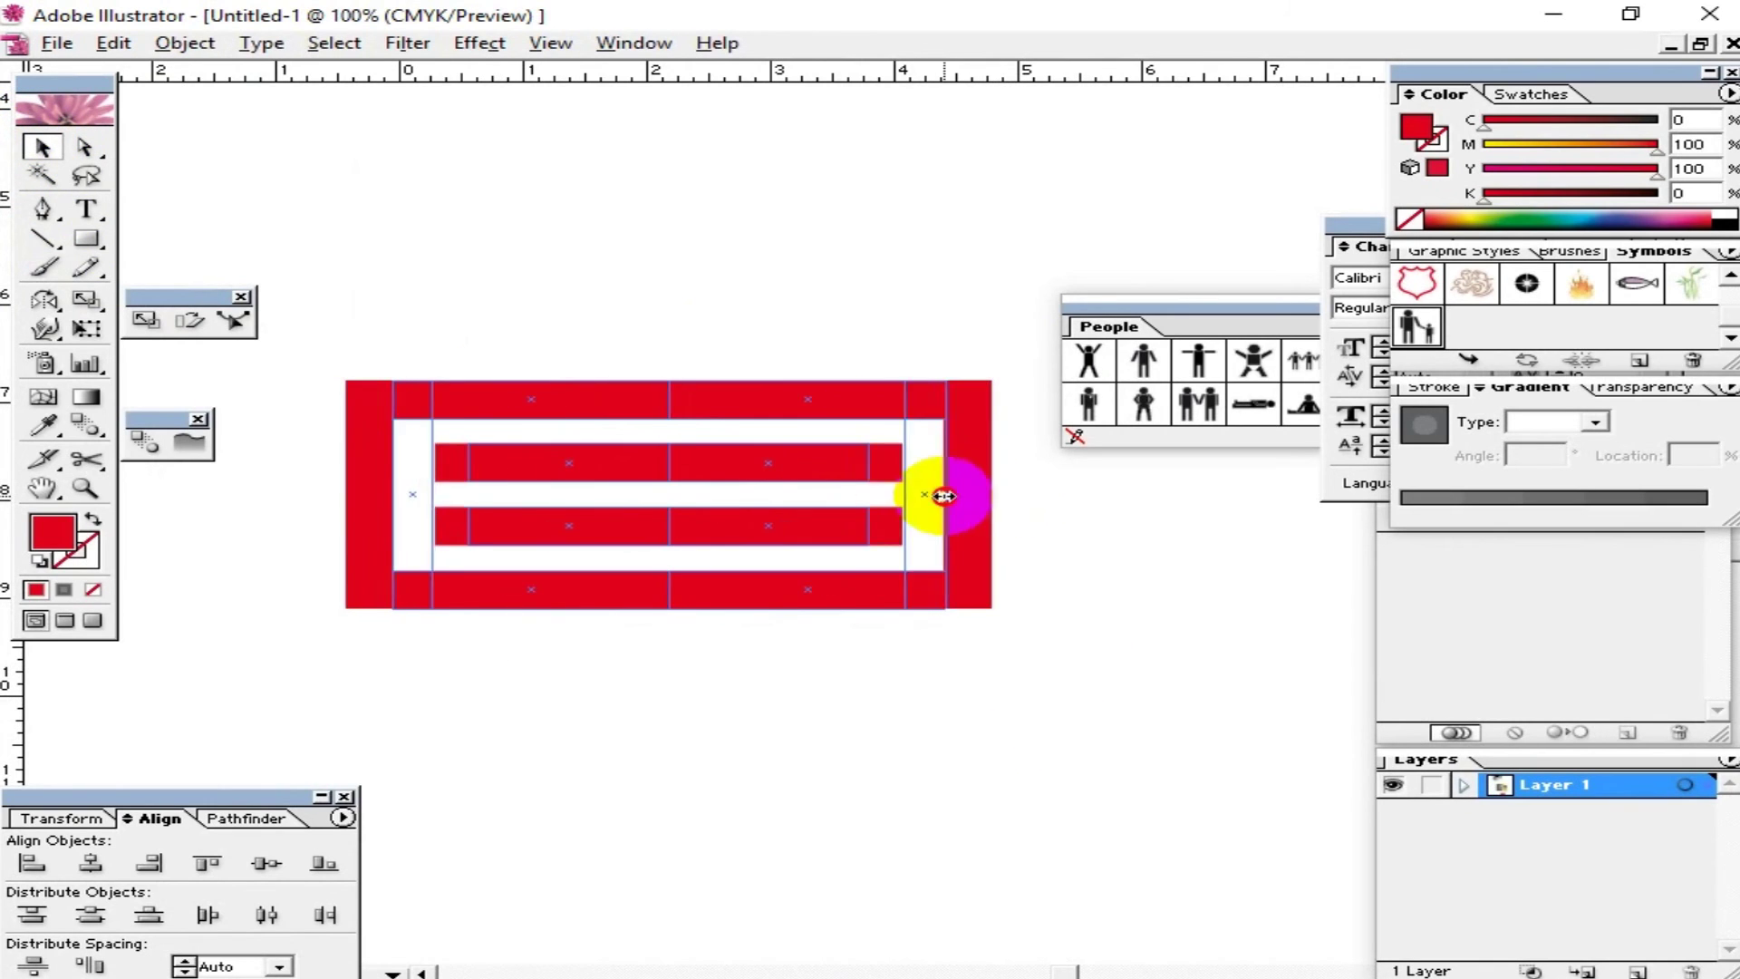
left_click(960, 676)
left_click_drag(961, 676, 743, 344)
key("Right")
key("Right")
key("Right")
key("Right")
key("Right")
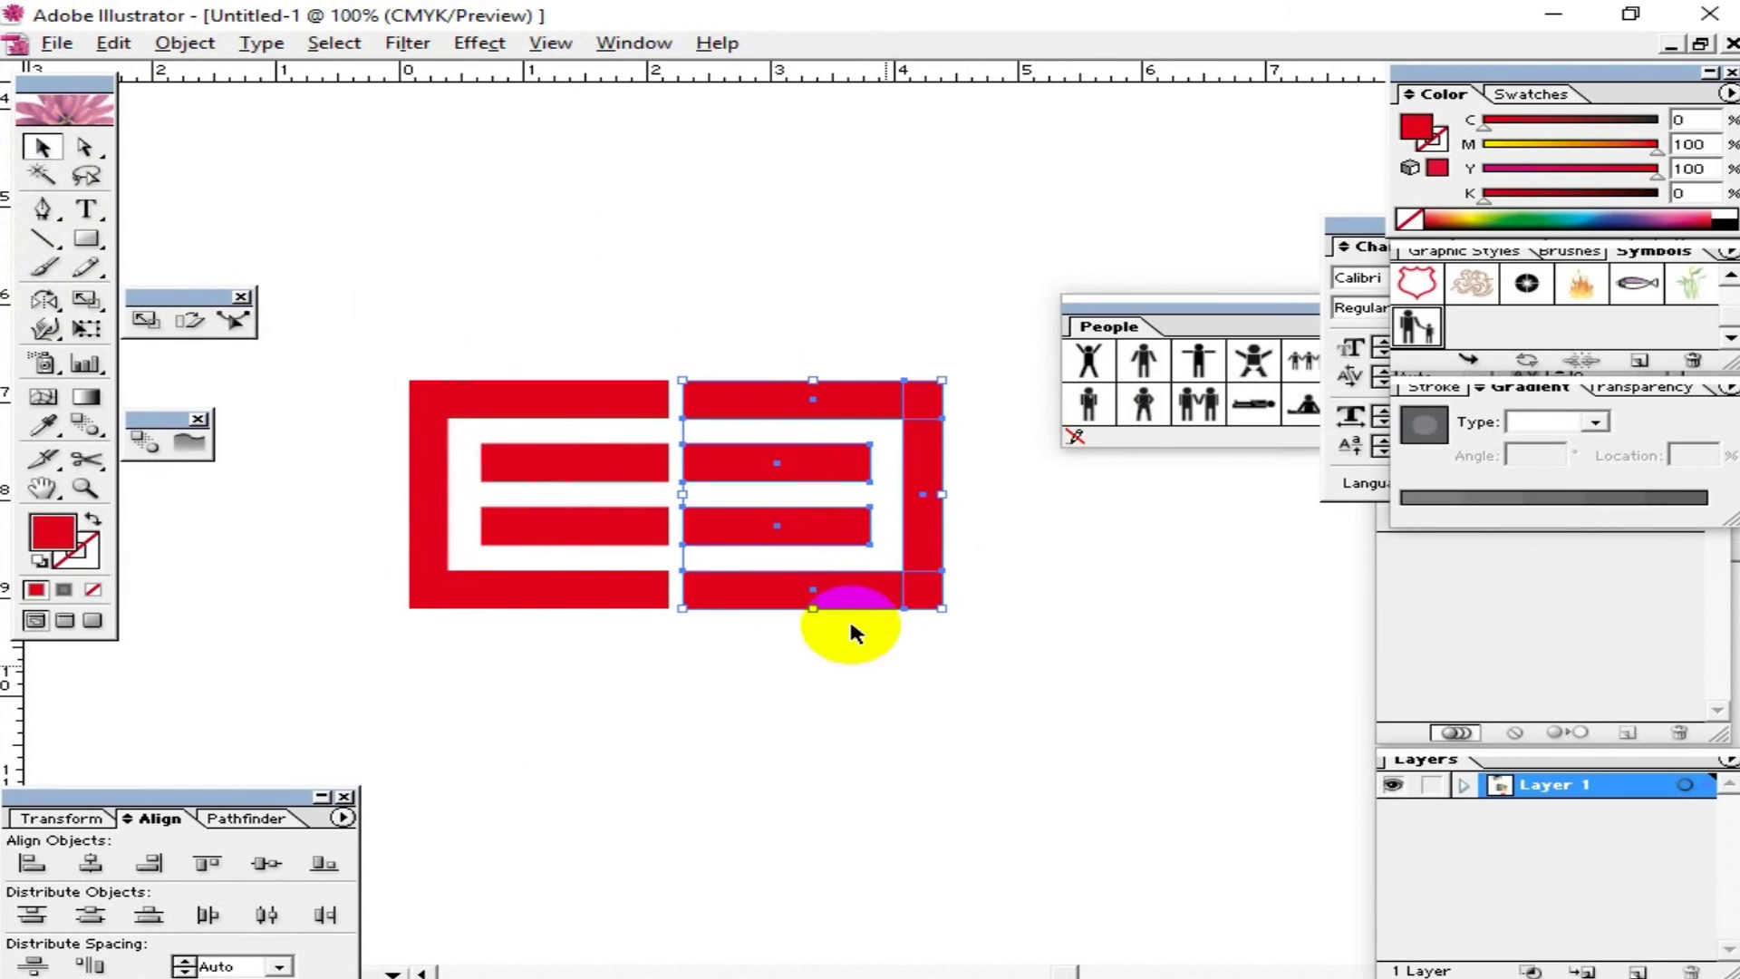
Step: Recentre the view on the artwork and select shapes in the right half
left_click(855, 737)
mouse_move(924, 703)
left_mouse_down()
mouse_move(820, 741)
mouse_move(698, 544)
left_mouse_up()
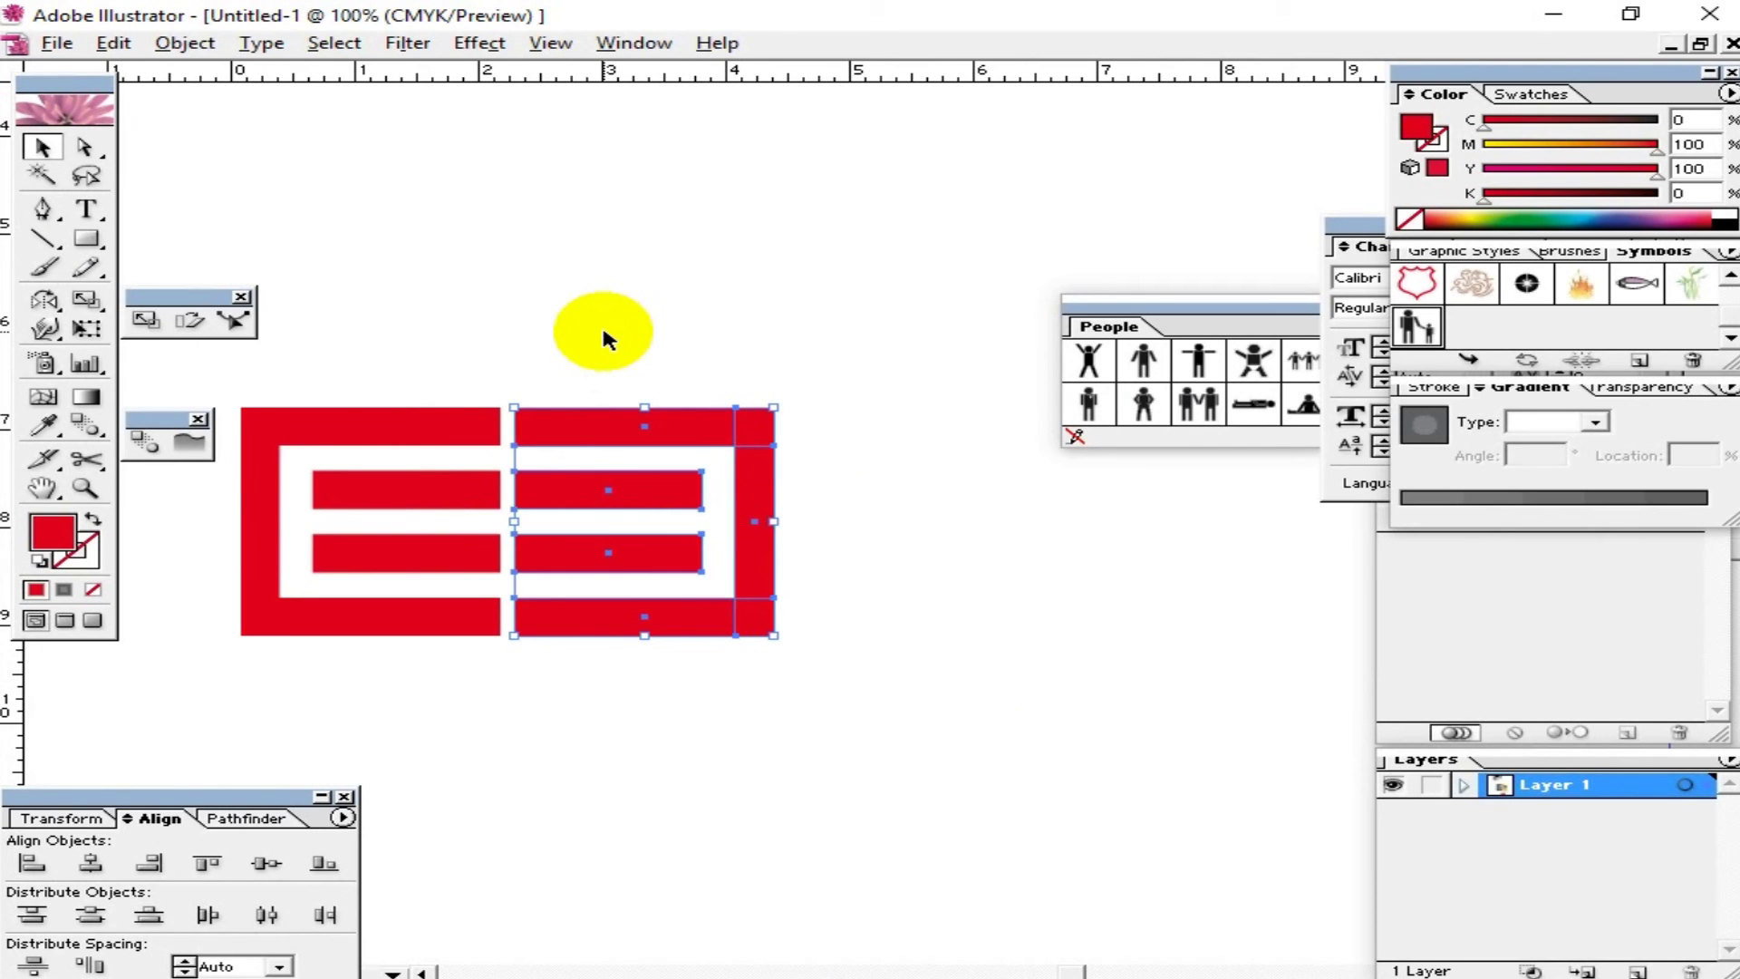
left_click(640, 403)
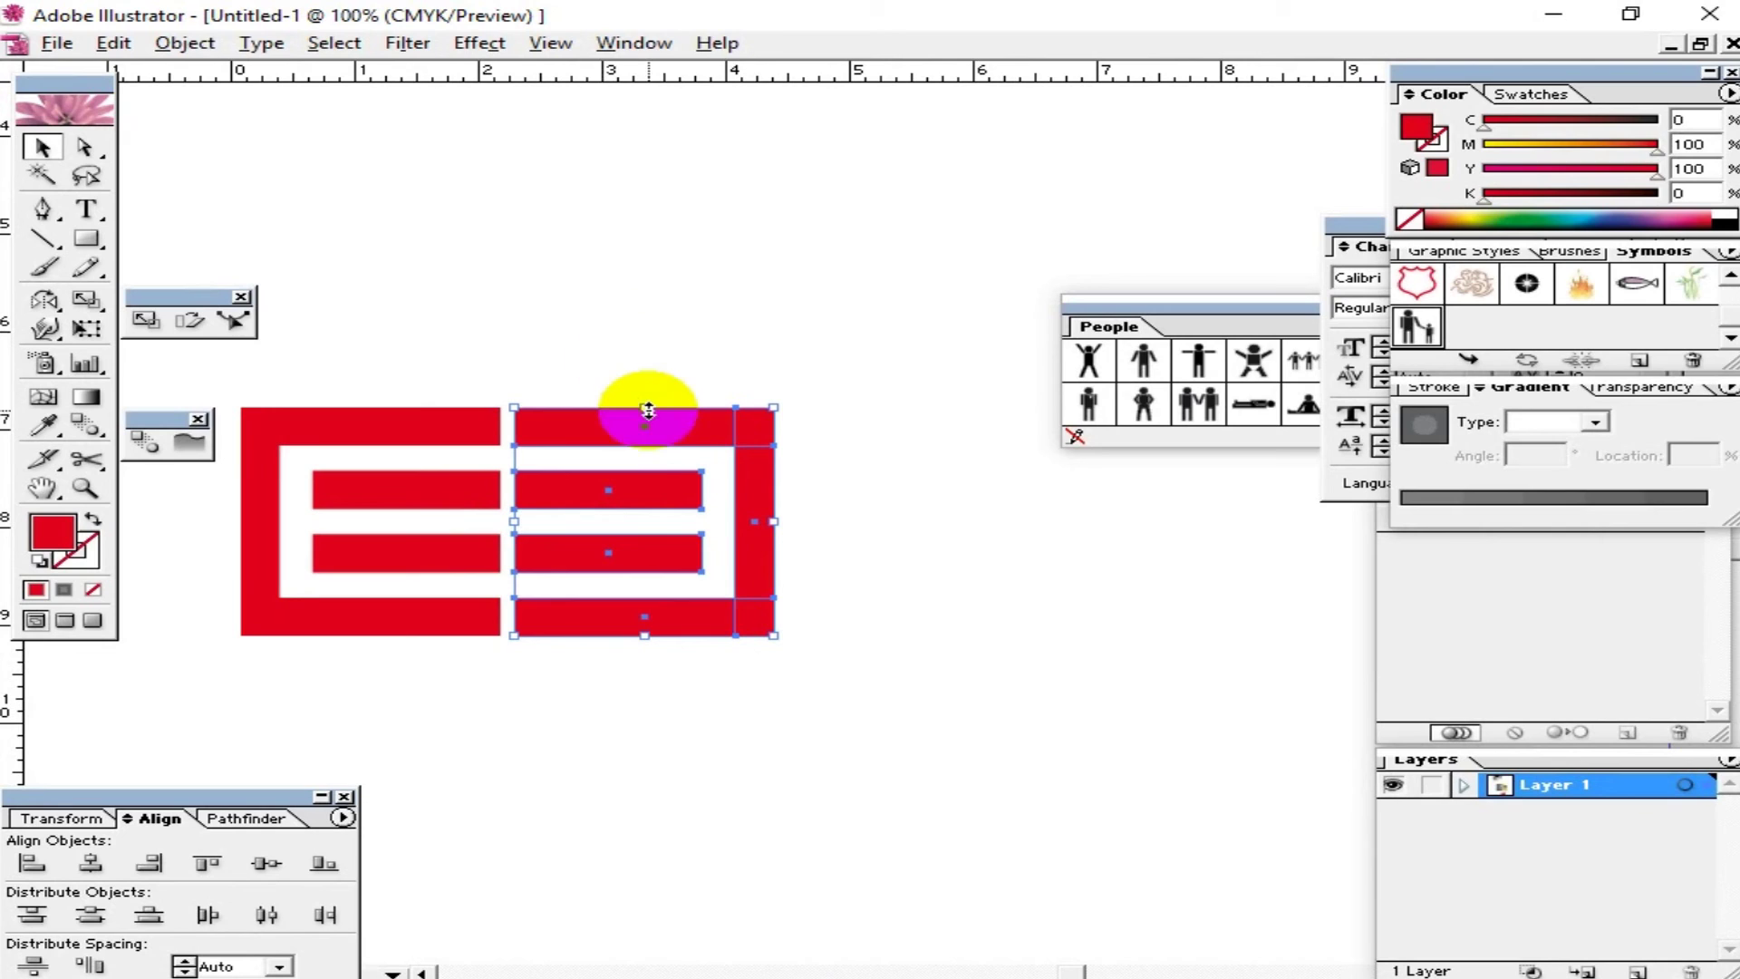
left_click(671, 493)
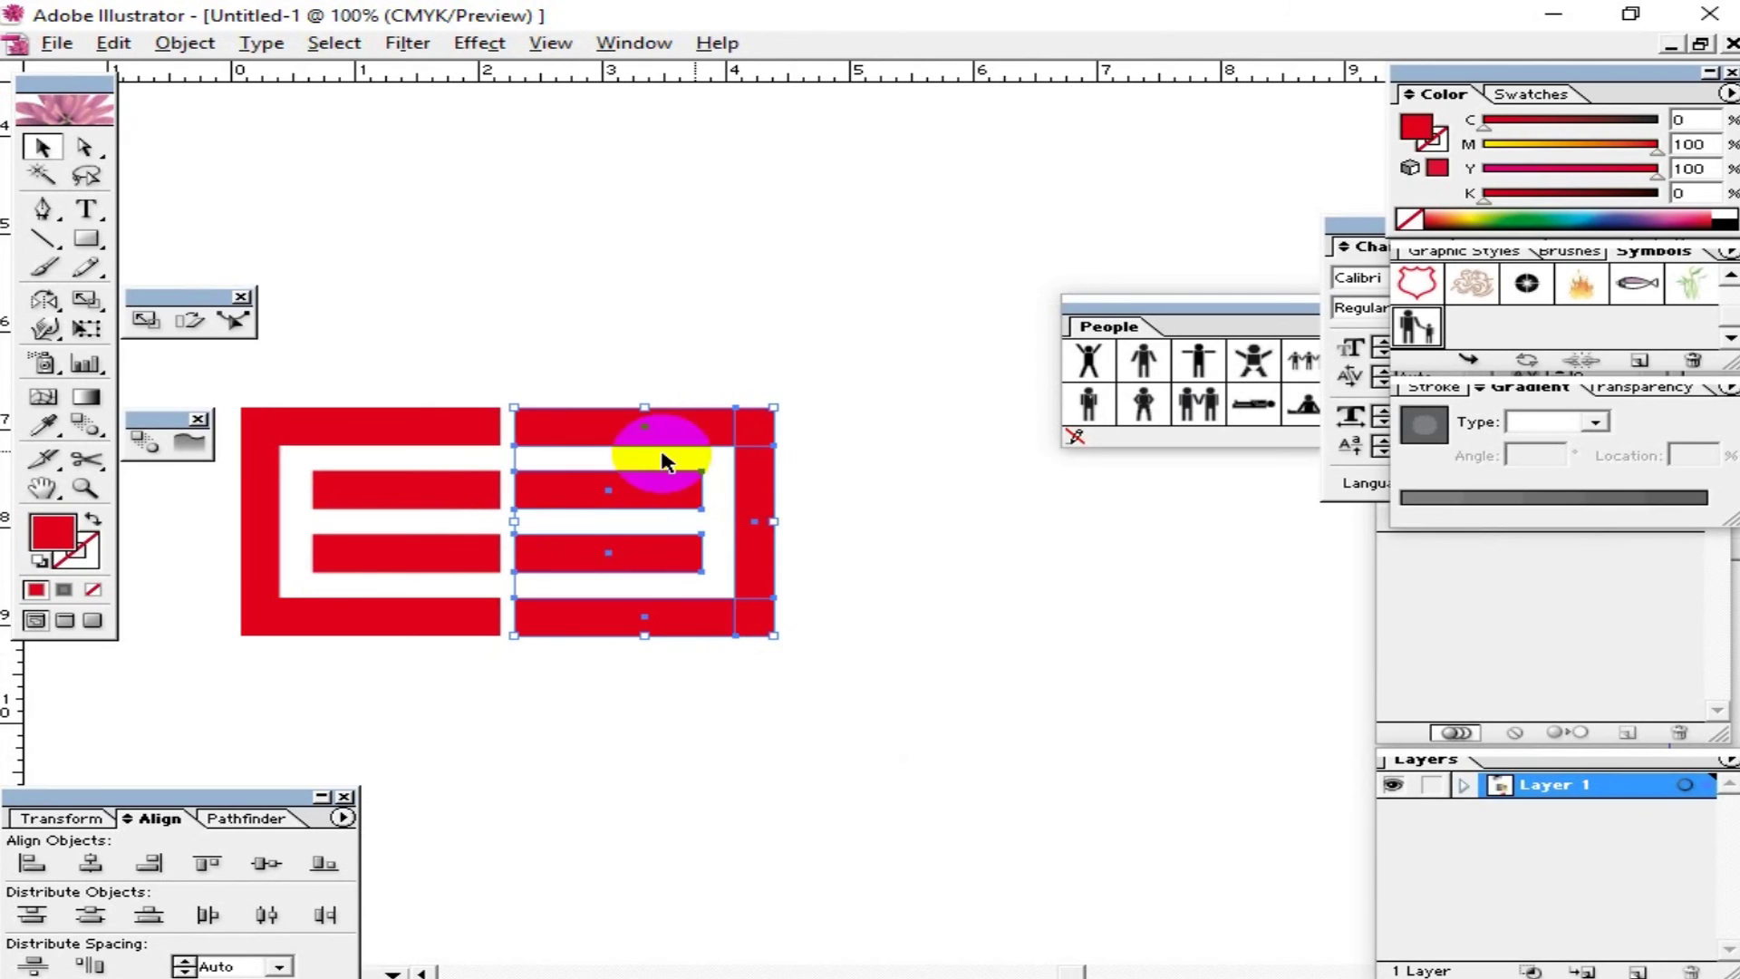
left_click(193, 322)
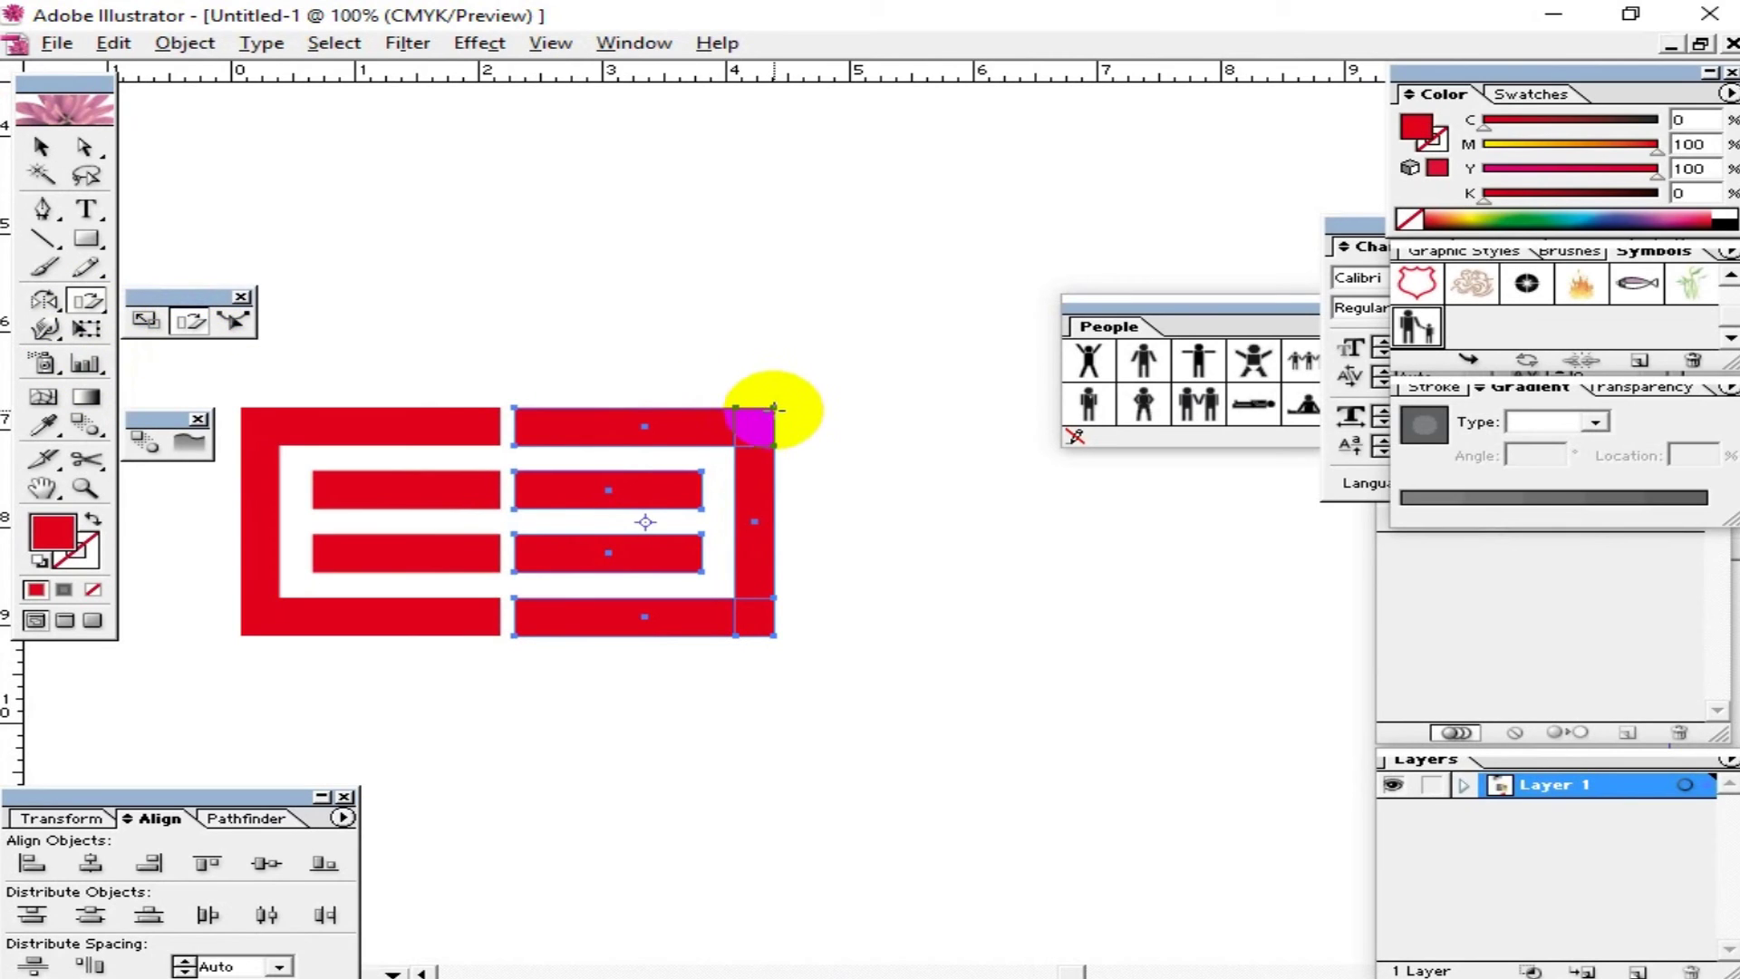
Step: Slant the mirrored right half upward and move the slanted shapes up into place
left_click_drag(773, 406, 768, 389)
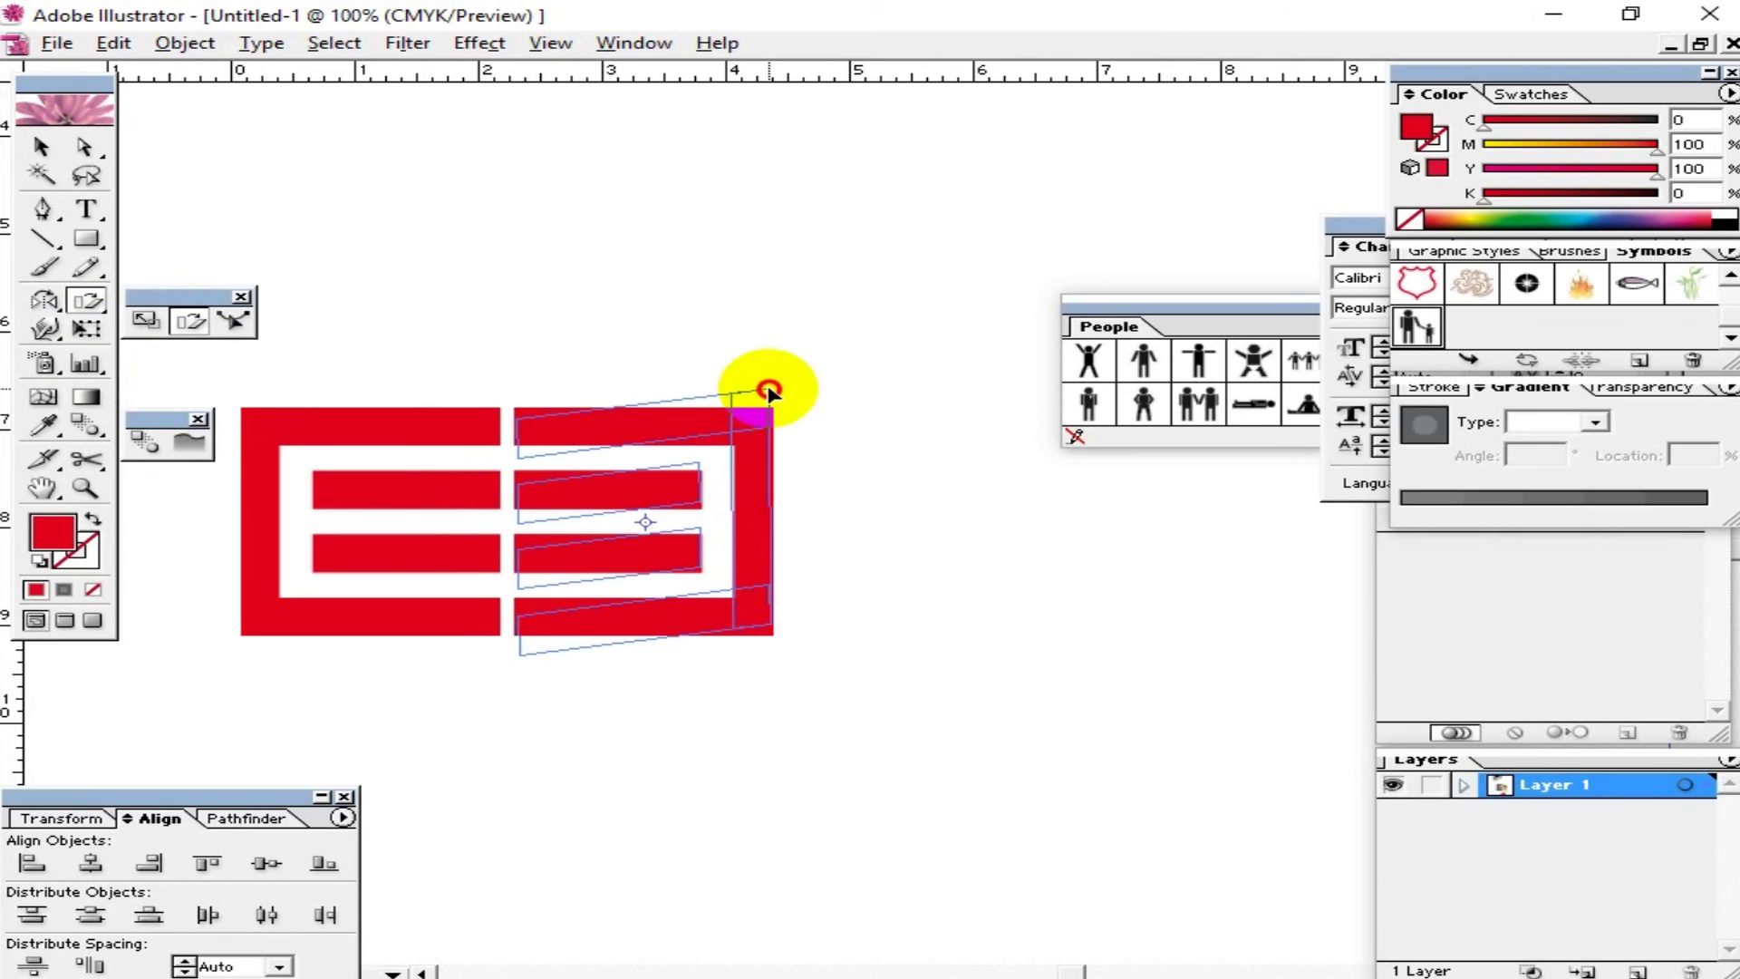
left_click_drag(768, 390, 768, 390)
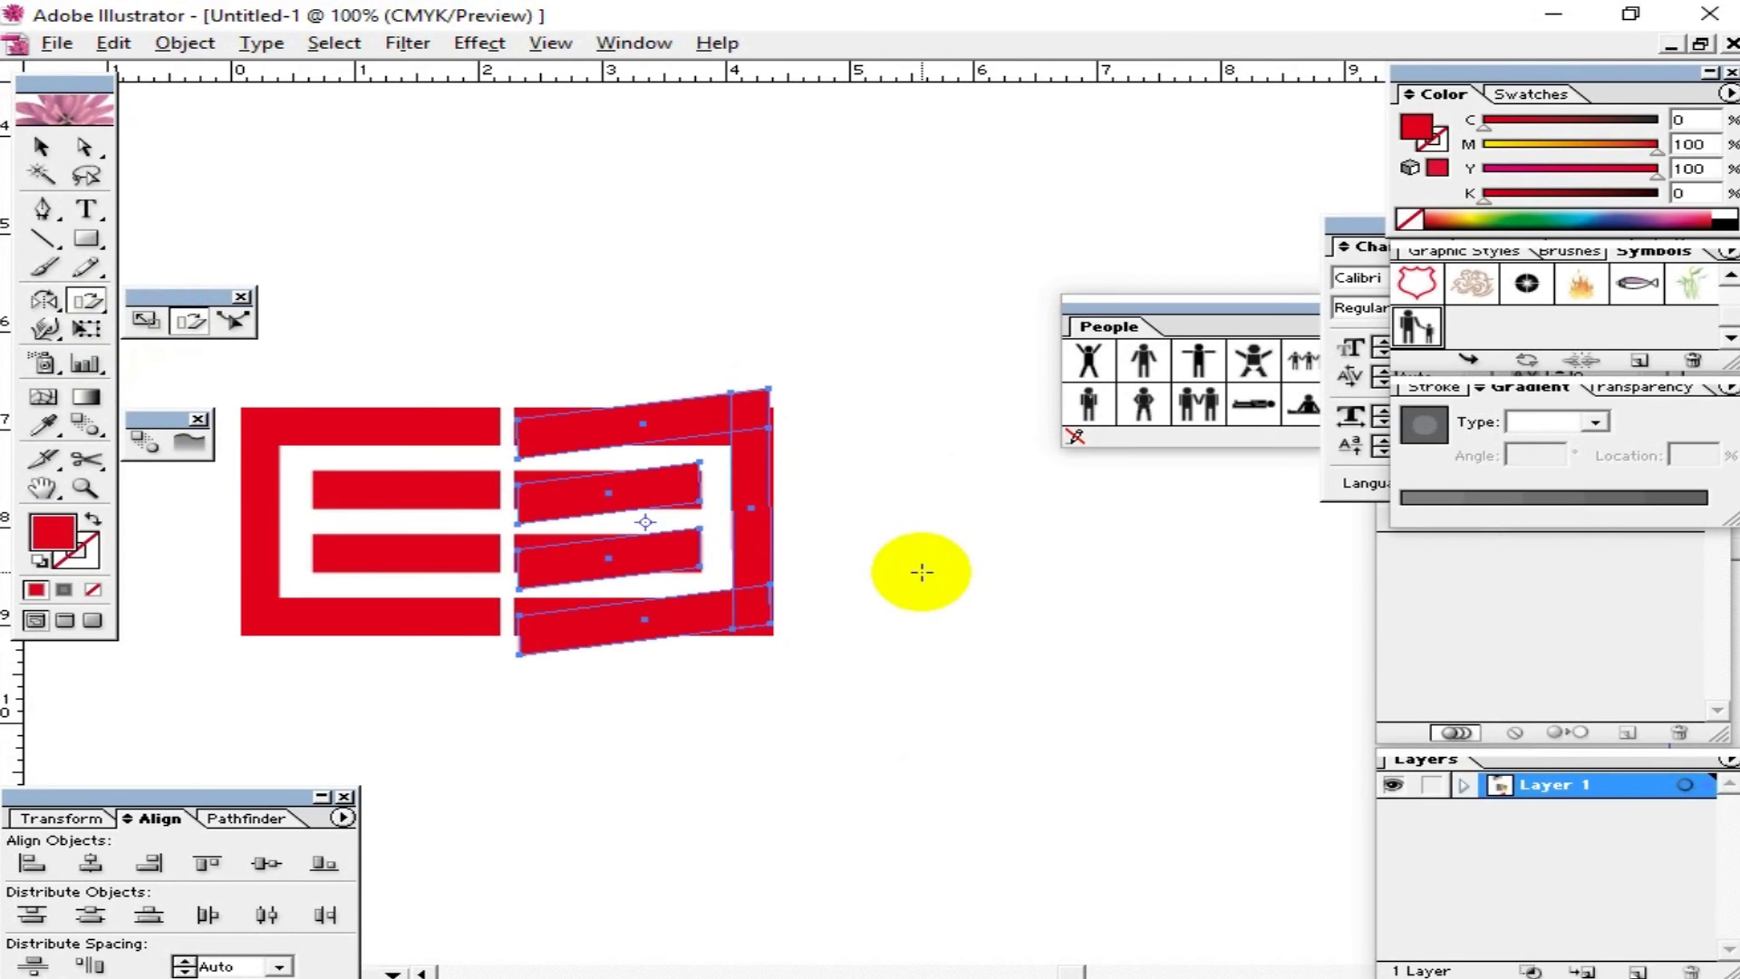
left_click(252, 402)
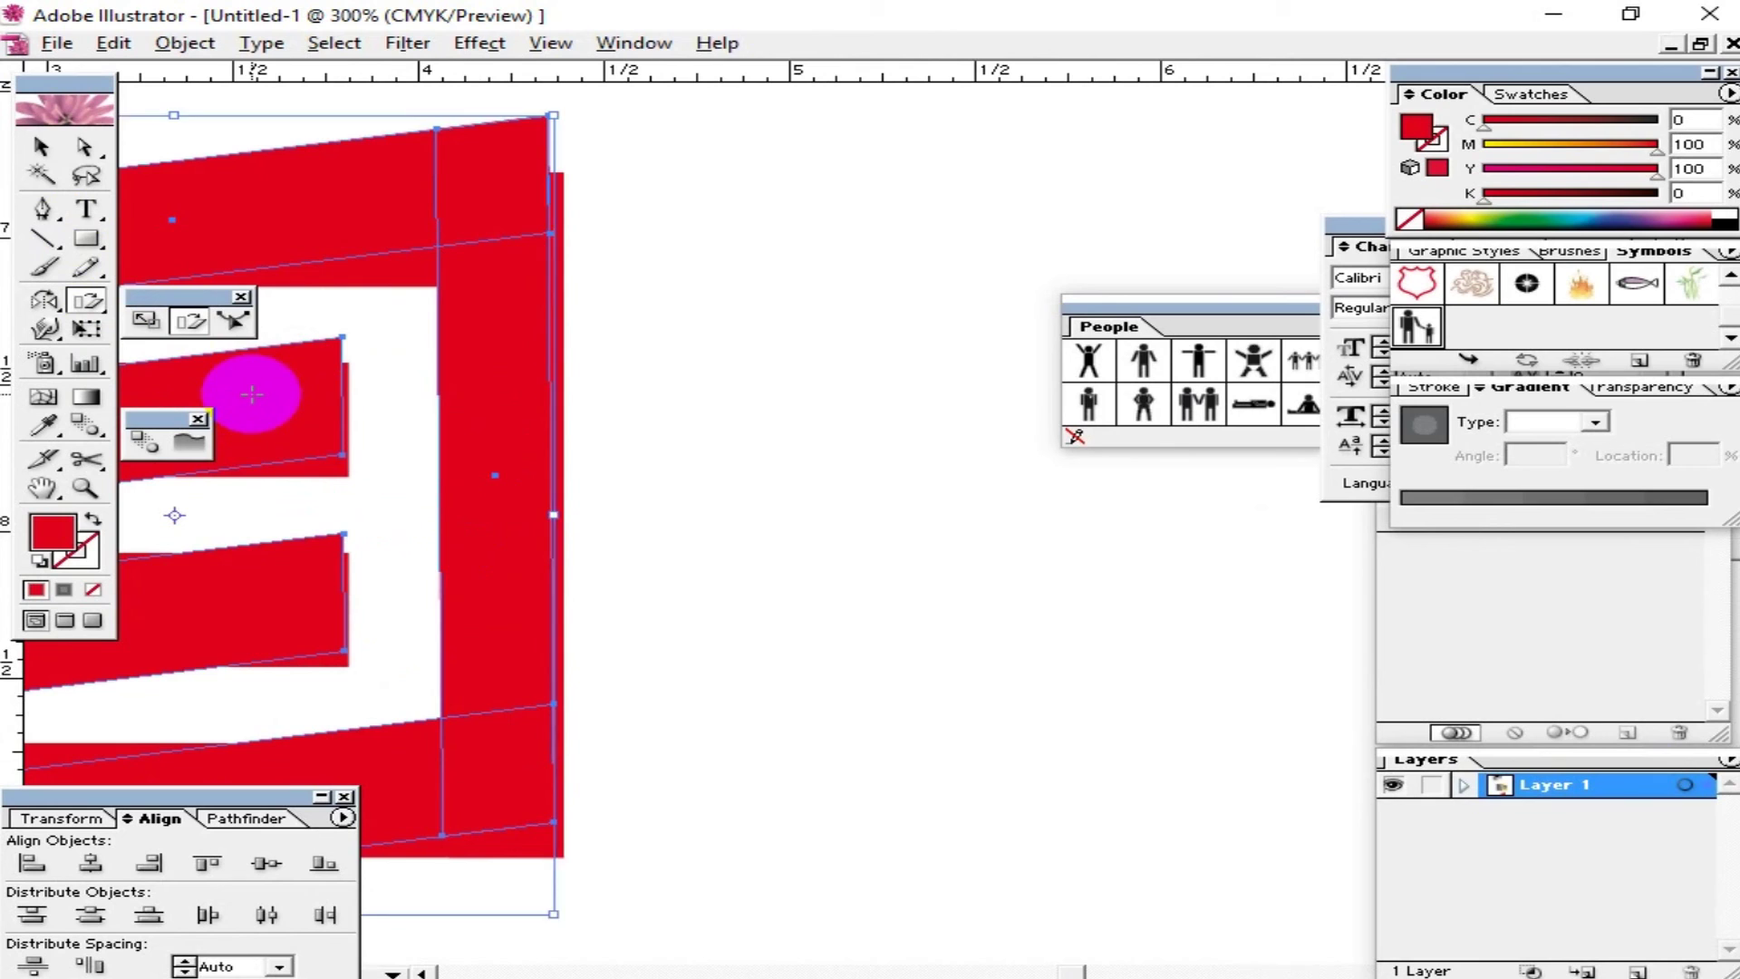
key("v")
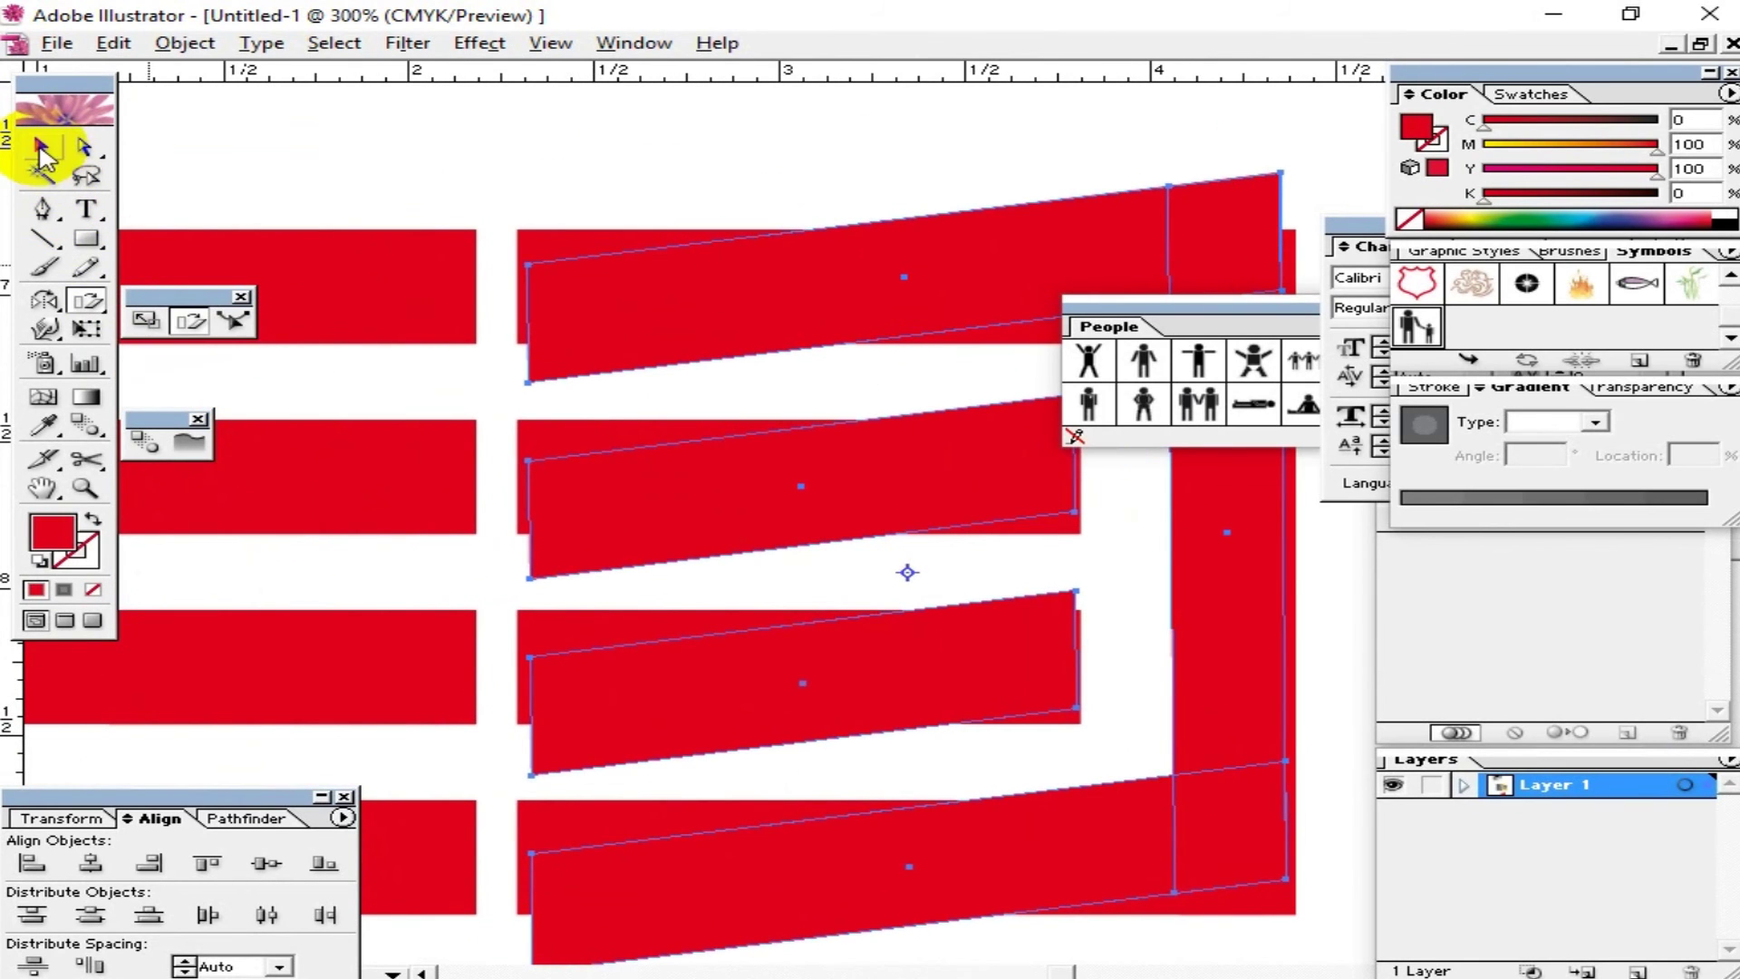
left_click_drag(575, 323, 571, 284)
key("Up")
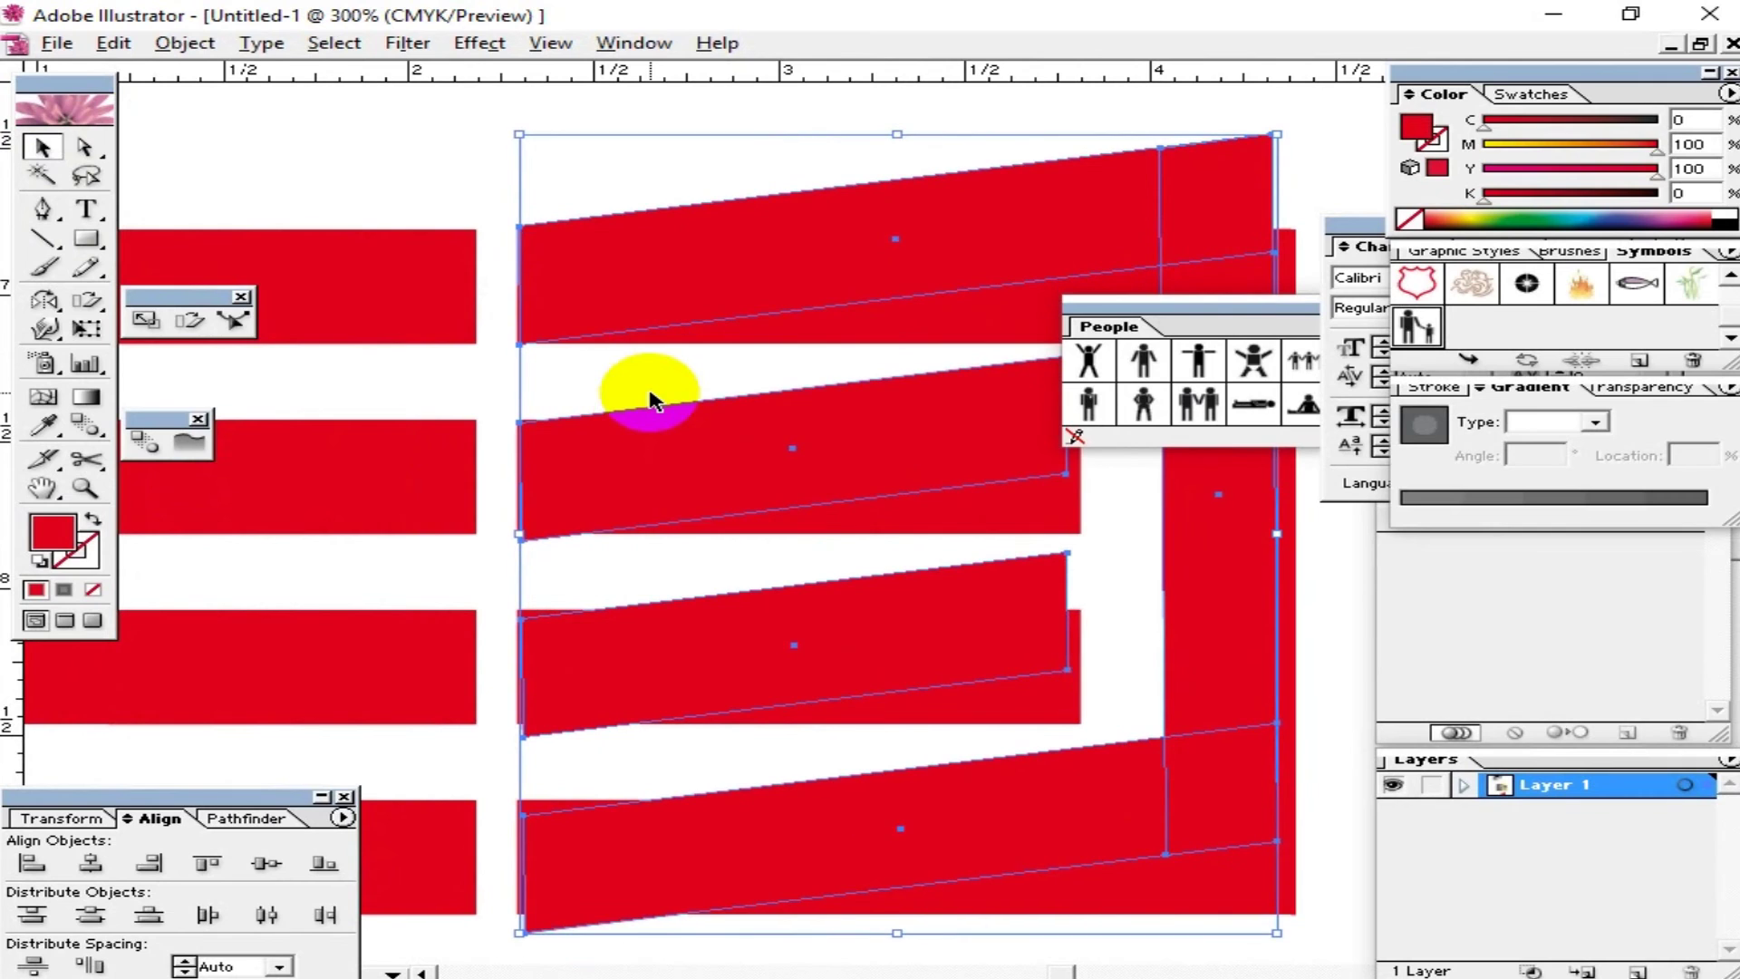
left_click_drag(738, 595, 718, 483)
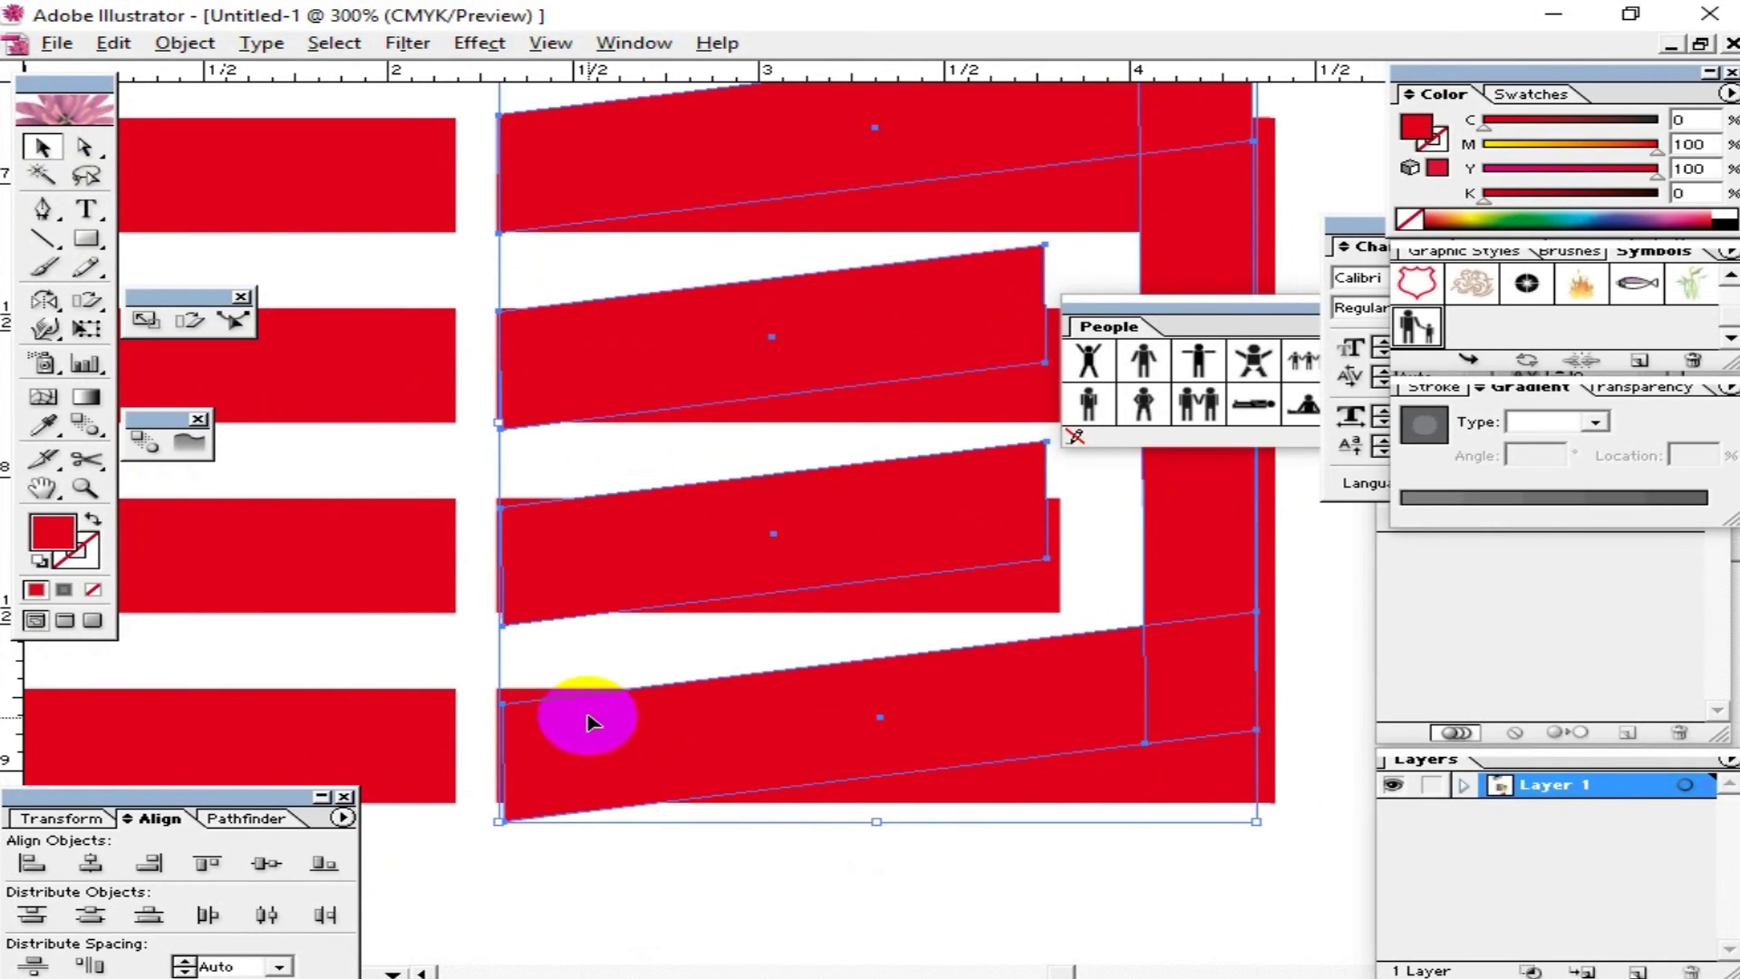
left_click_drag(582, 754, 577, 657)
Step: Squash the slanted shapes down slightly from the top and nudge them up
scroll(691, 583, "up", 5)
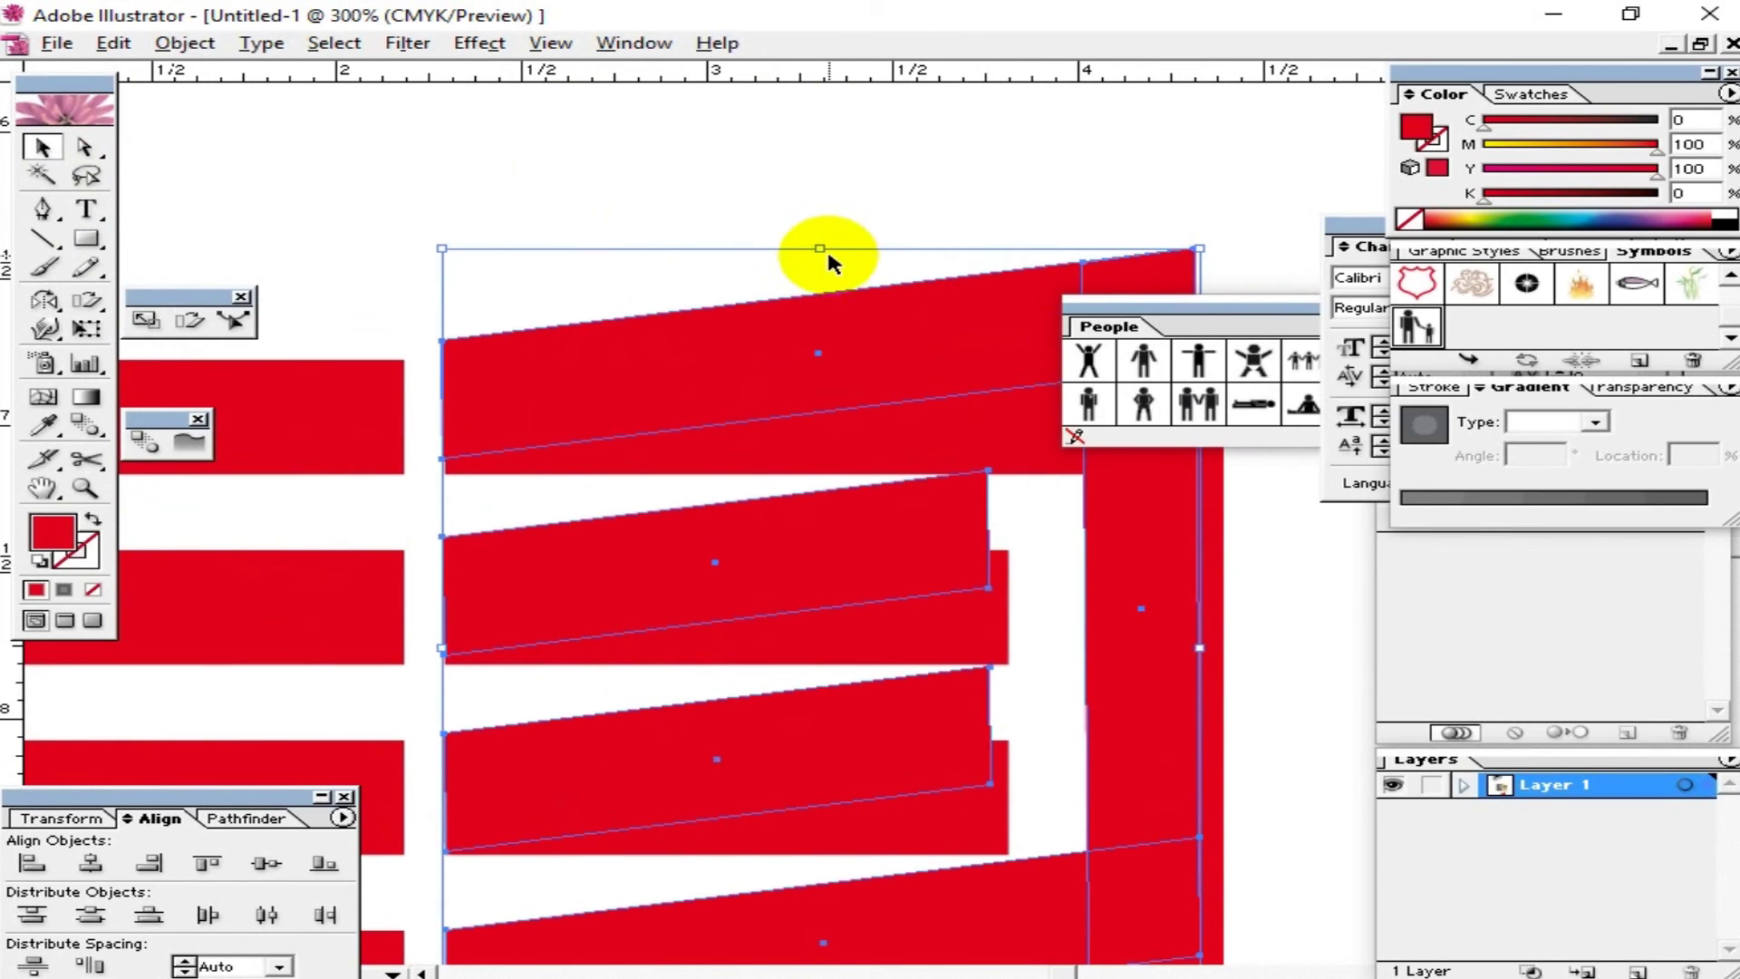
left_click_drag(819, 248, 818, 269)
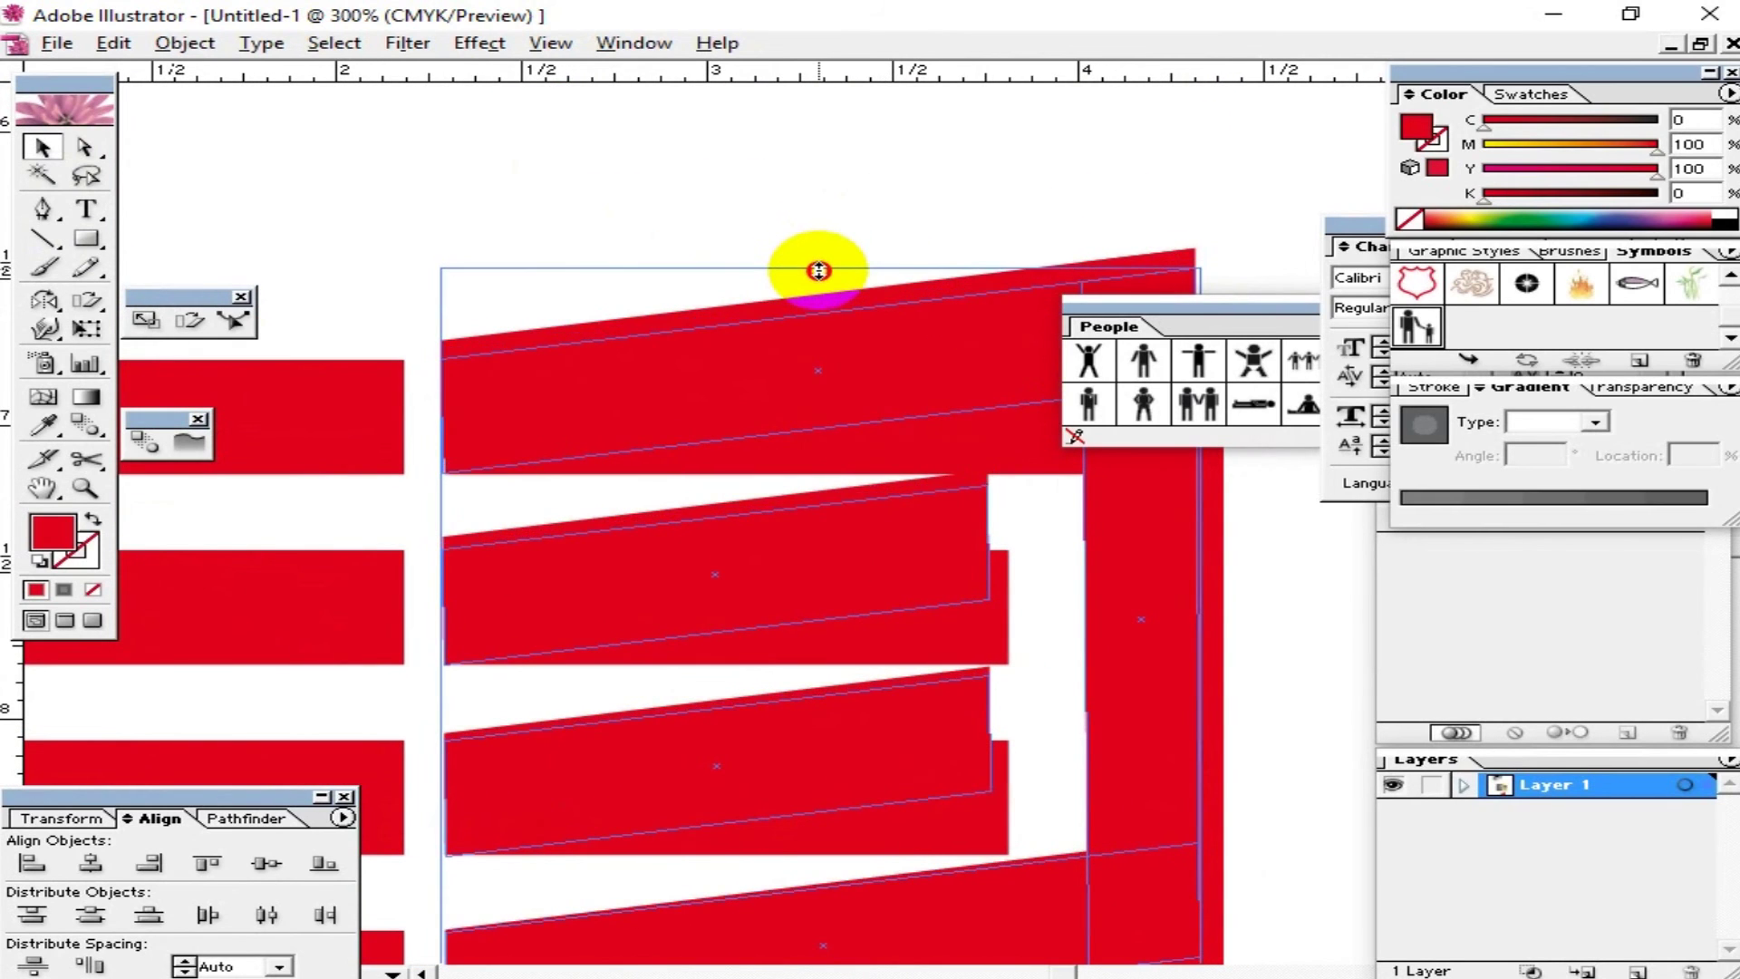
scroll(718, 439, "down", 3)
scroll(730, 439, "down", 4)
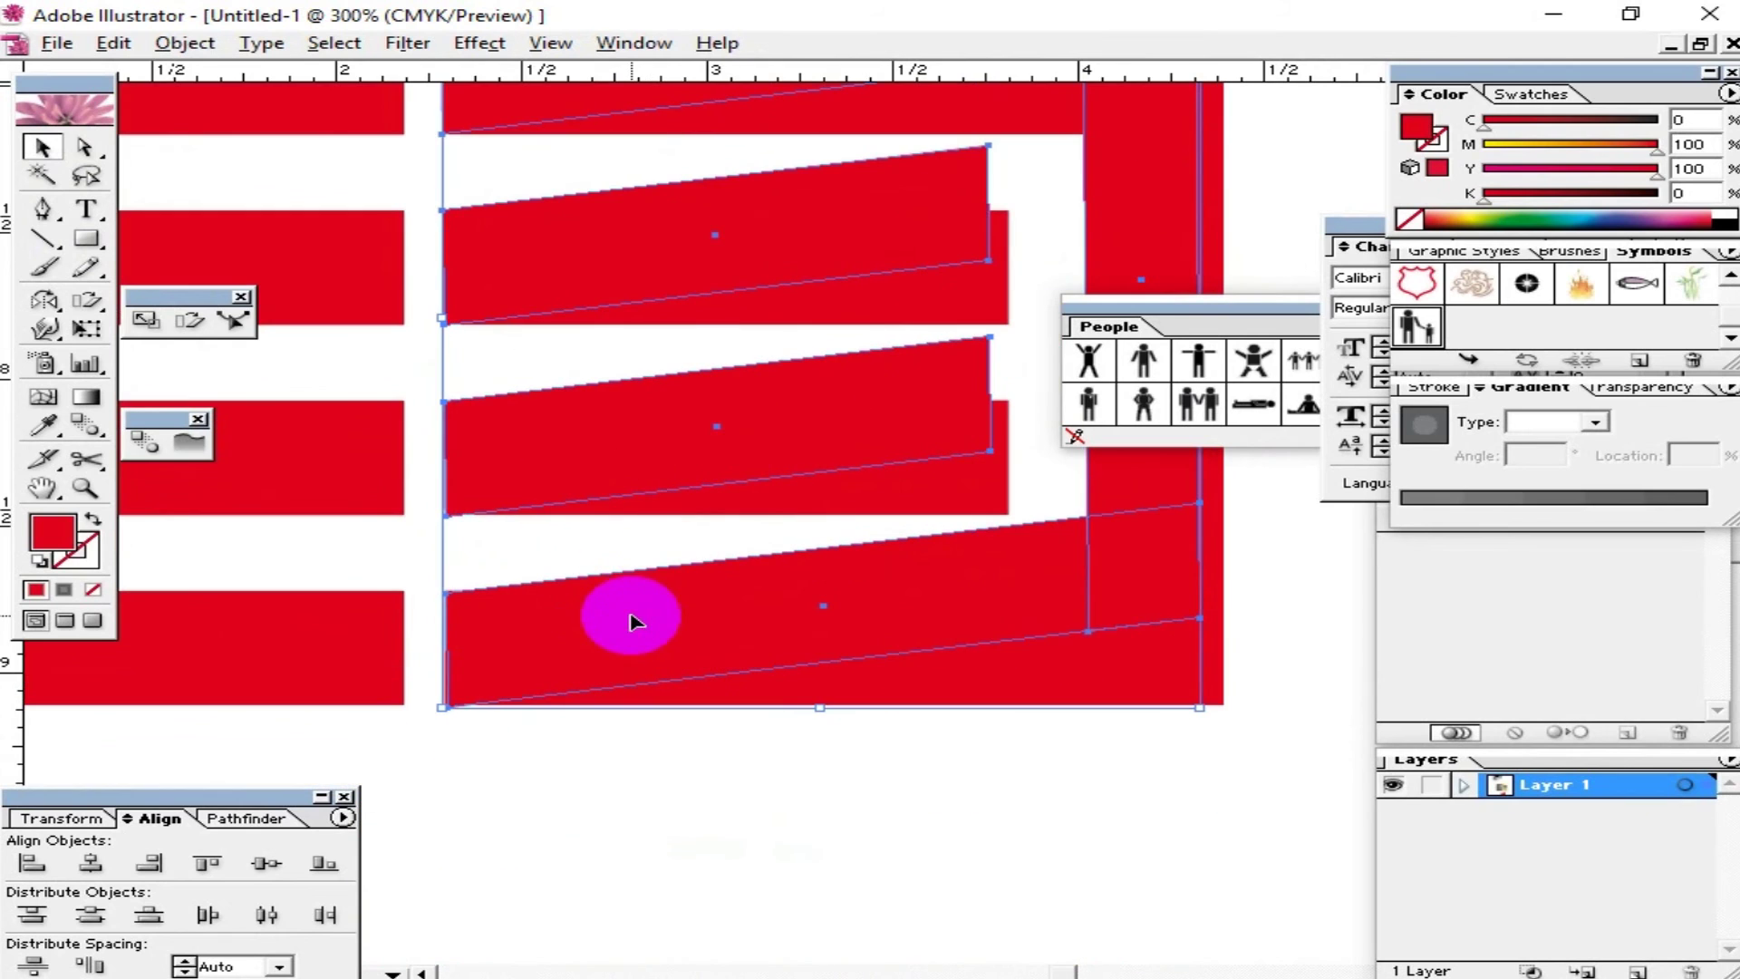
left_click_drag(617, 643, 622, 638)
scroll(660, 583, "up", 2)
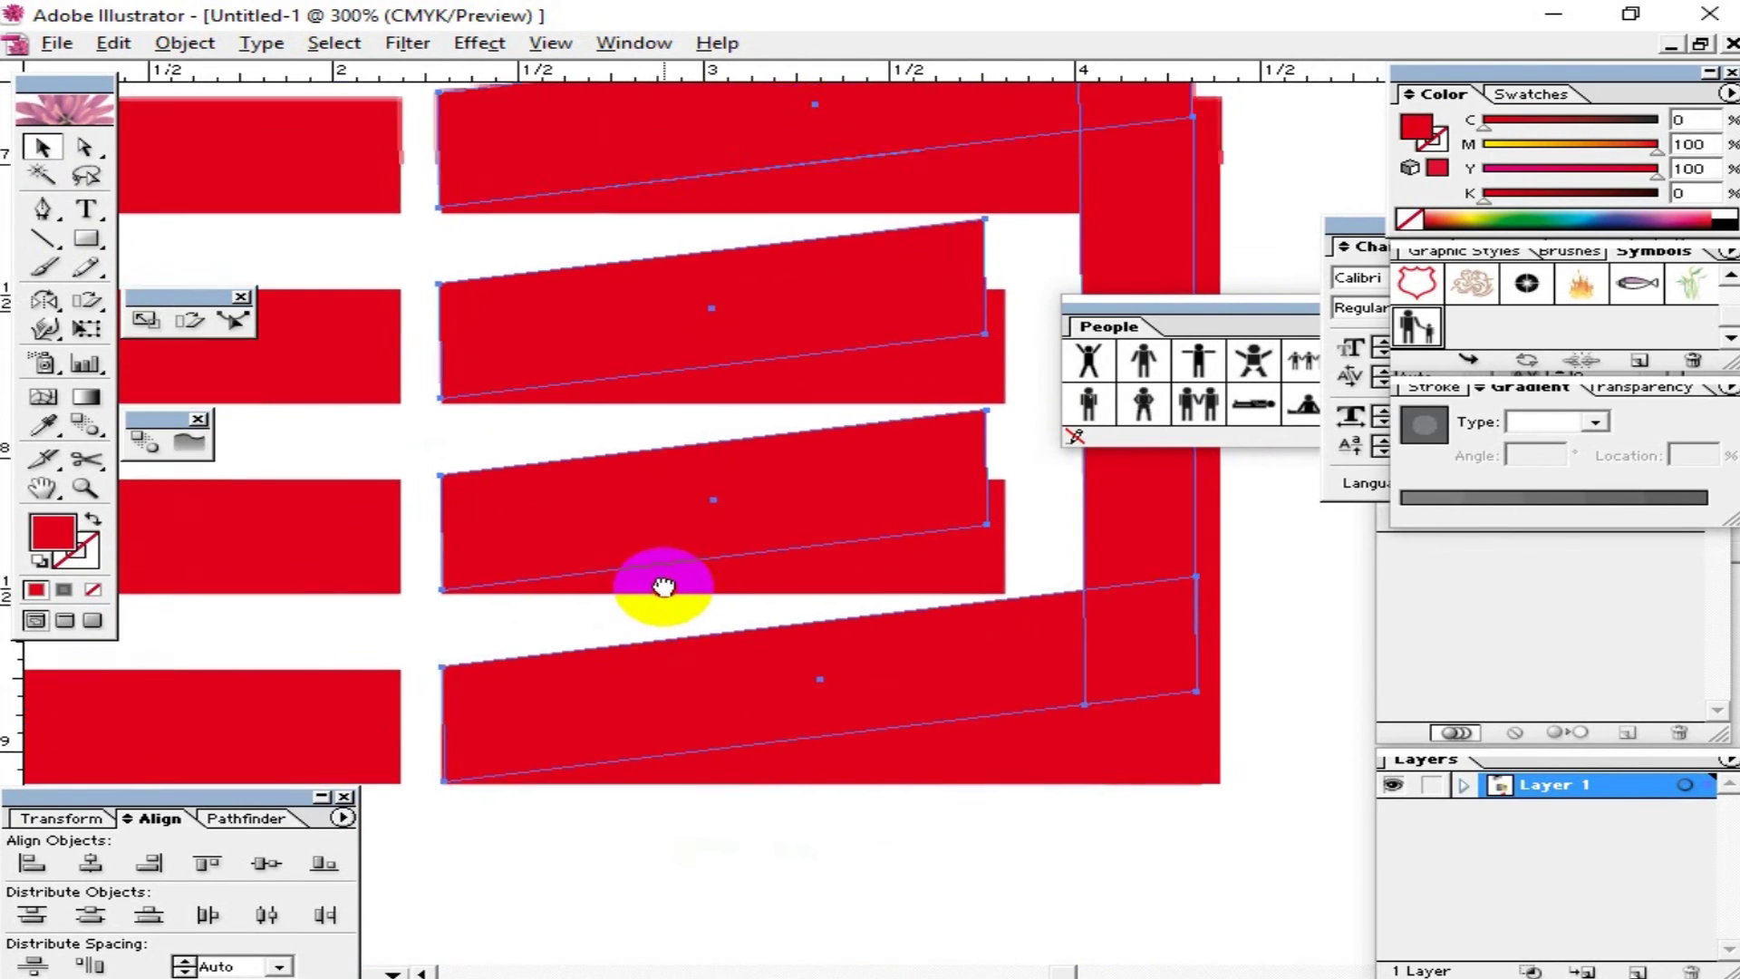
scroll(671, 490, "up", 1)
scroll(798, 163, "up", 2)
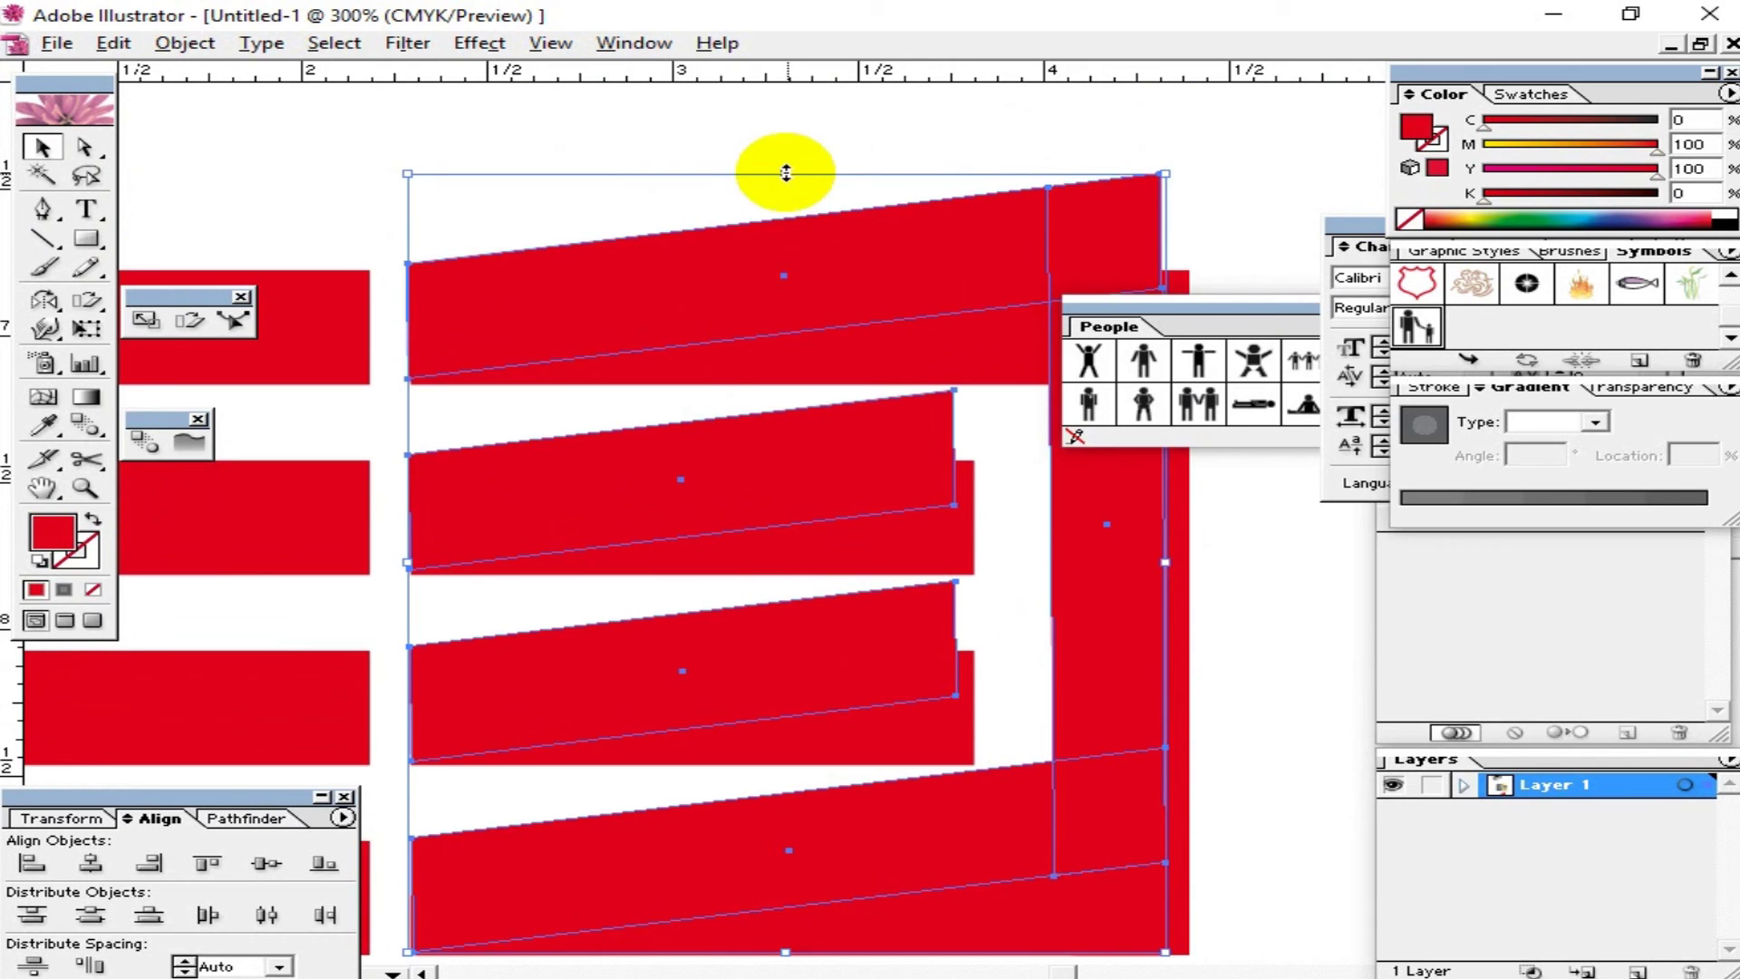
left_click_drag(719, 420, 731, 272)
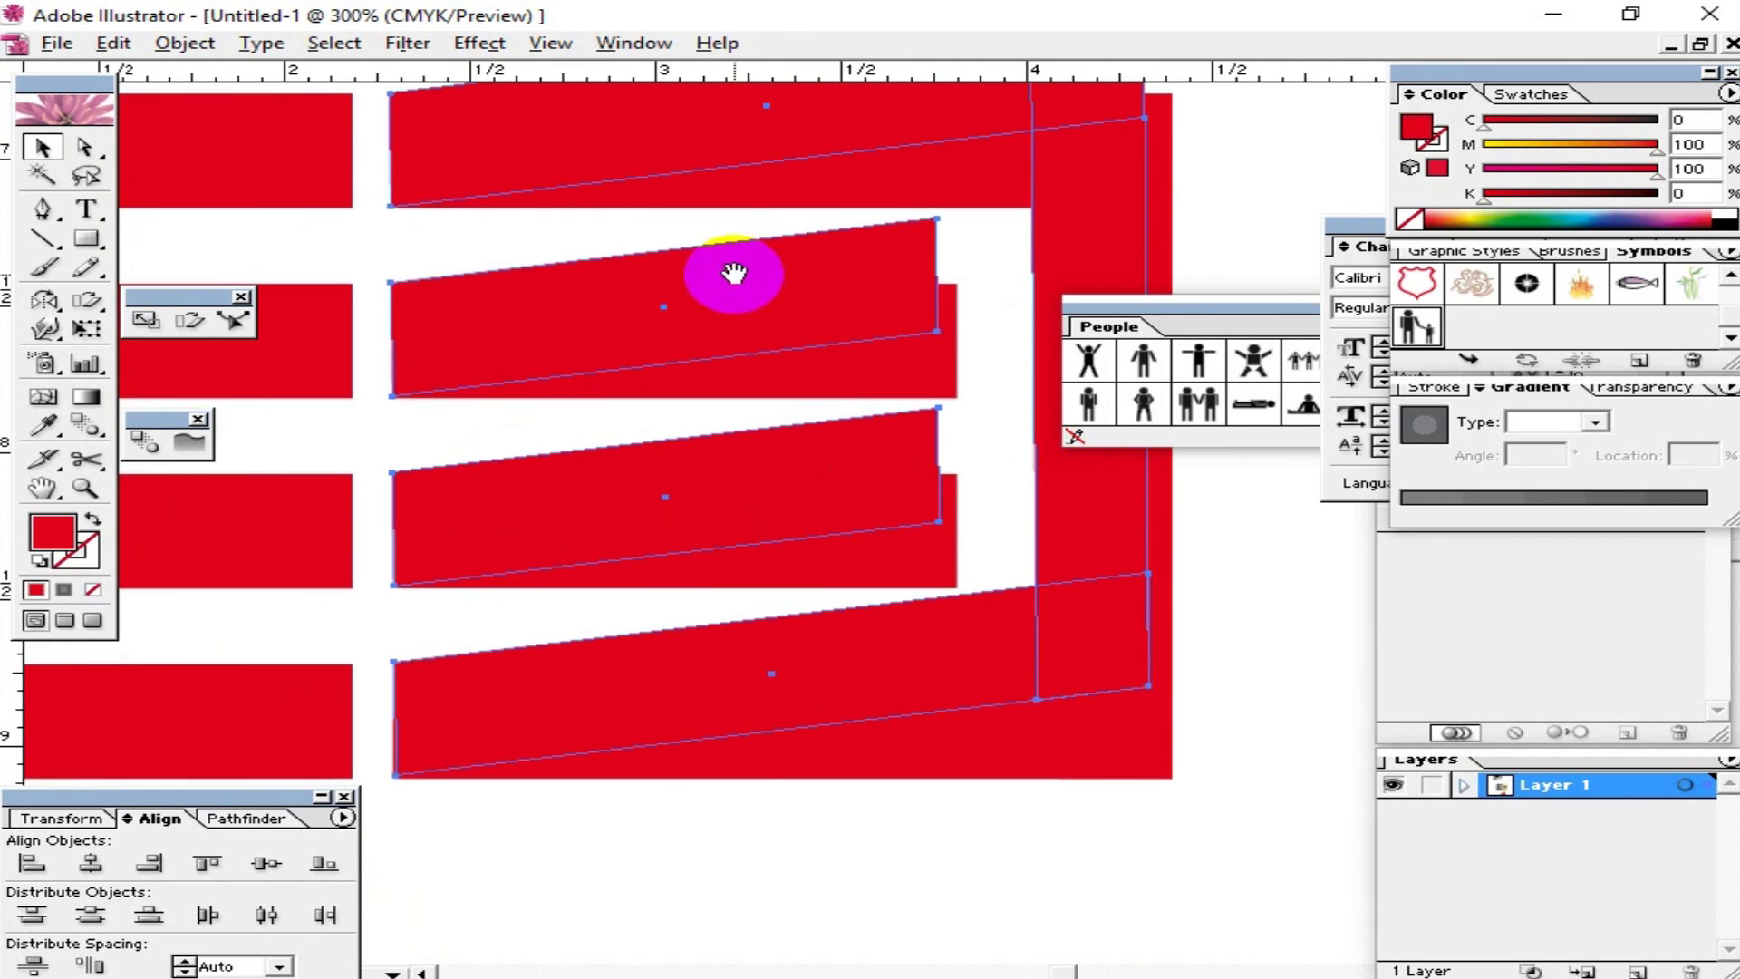
left_click_drag(795, 404, 583, 485)
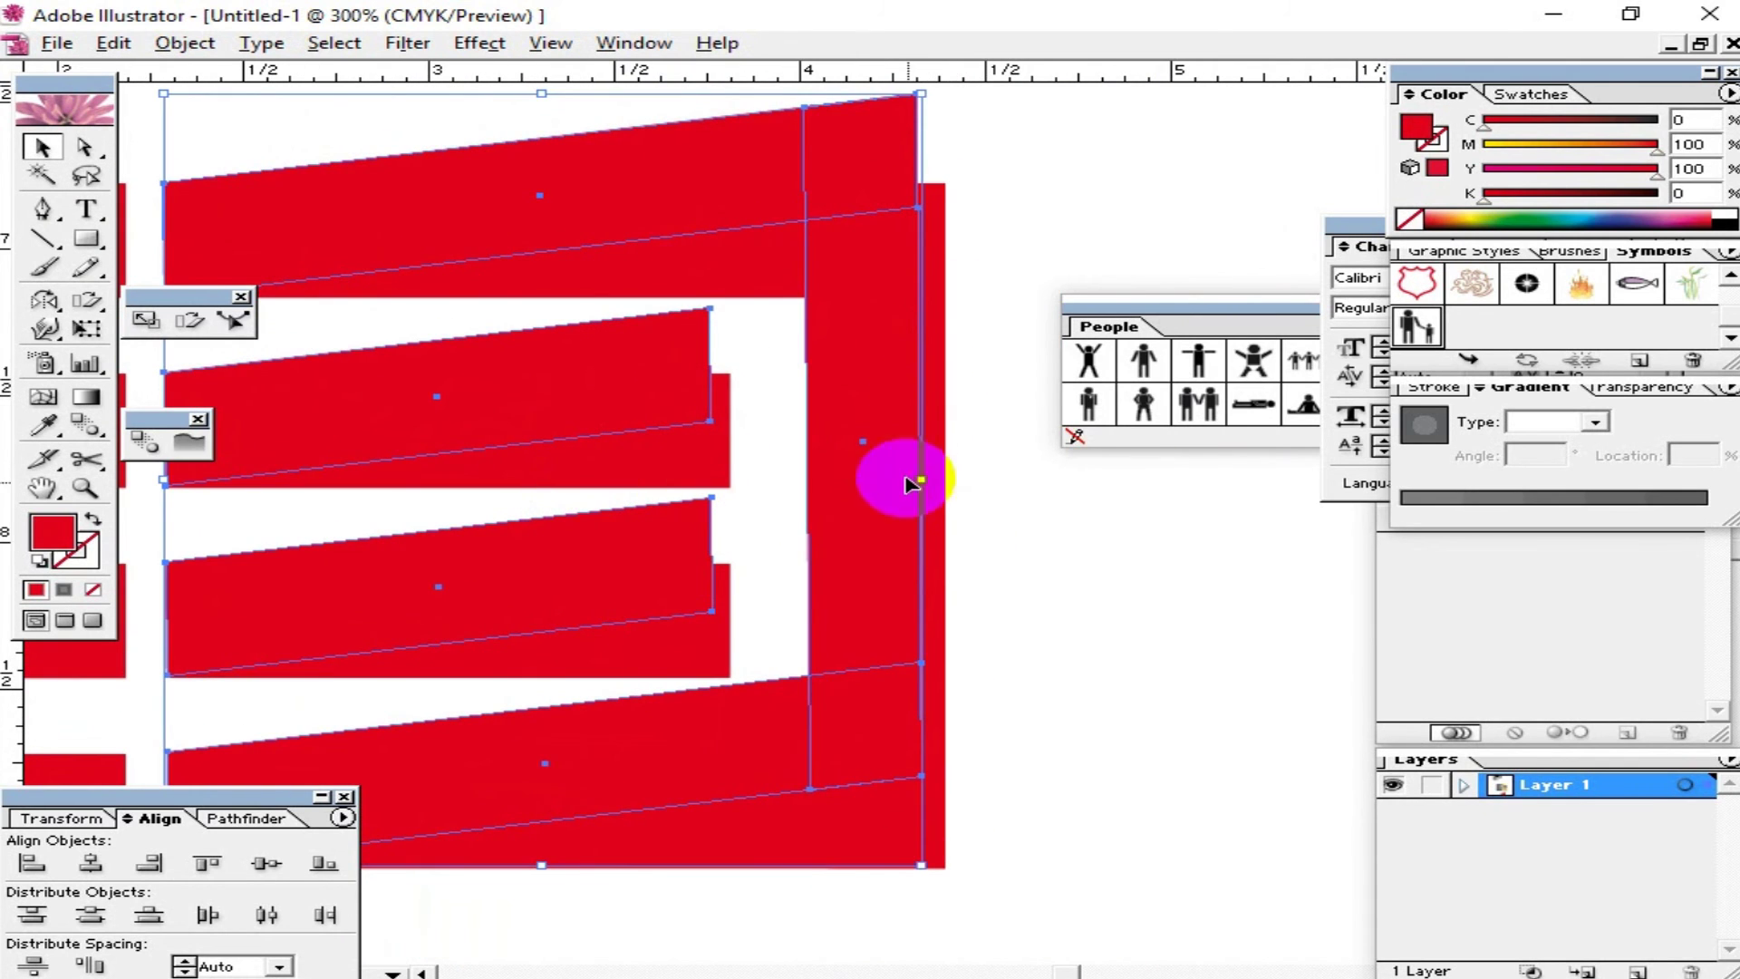
Step: Send the slanted shapes behind the straight bars and select the shapes to recolour
left_click(1078, 684)
left_click(924, 835)
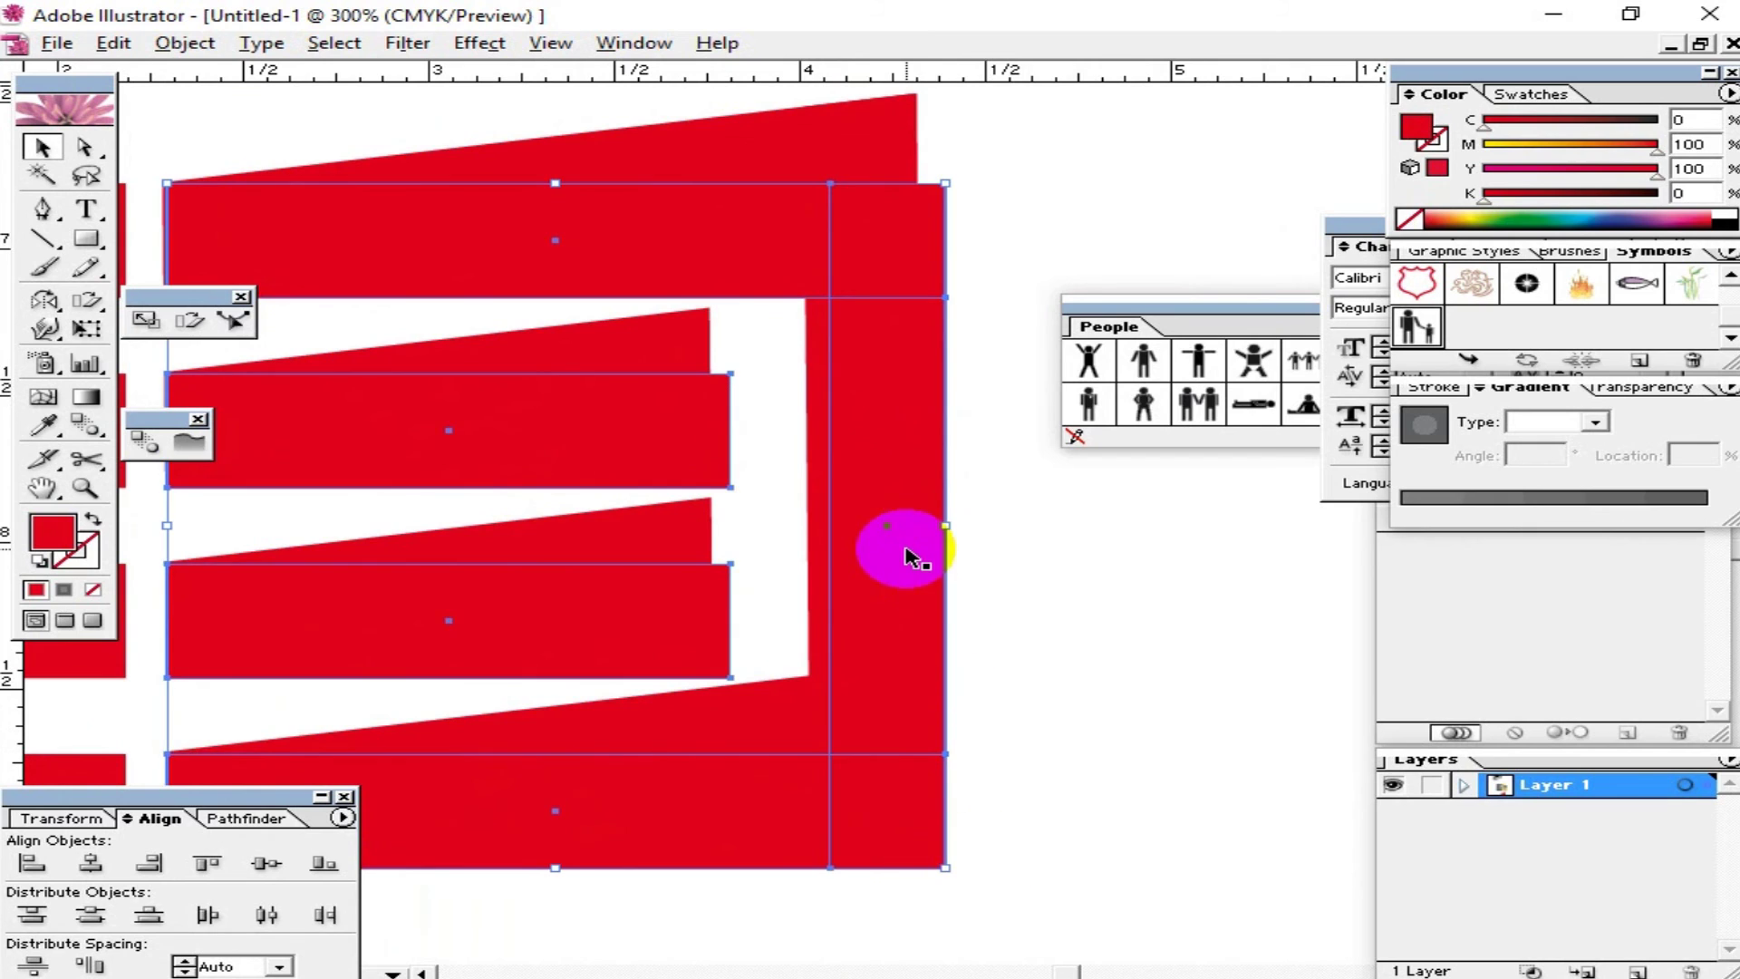
left_click(982, 828)
left_click(944, 856)
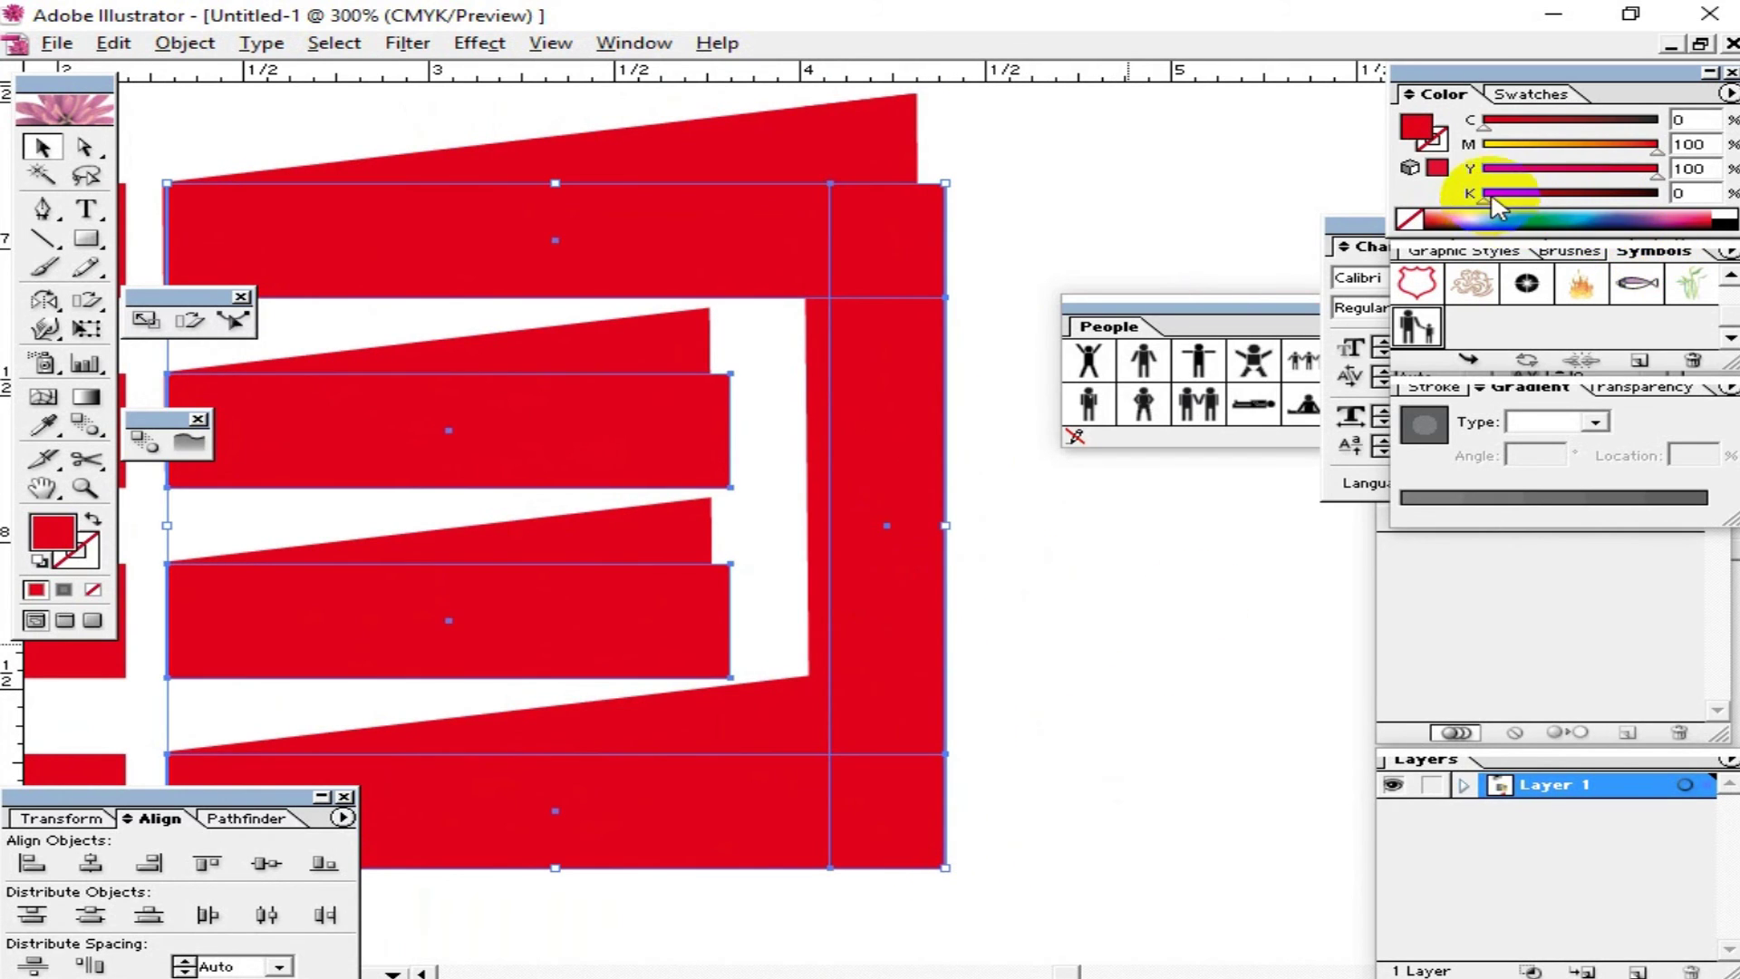
Step: Darken the slanted shapes with 30% black (K), then zoom out and recentre the logo
left_click(1519, 202)
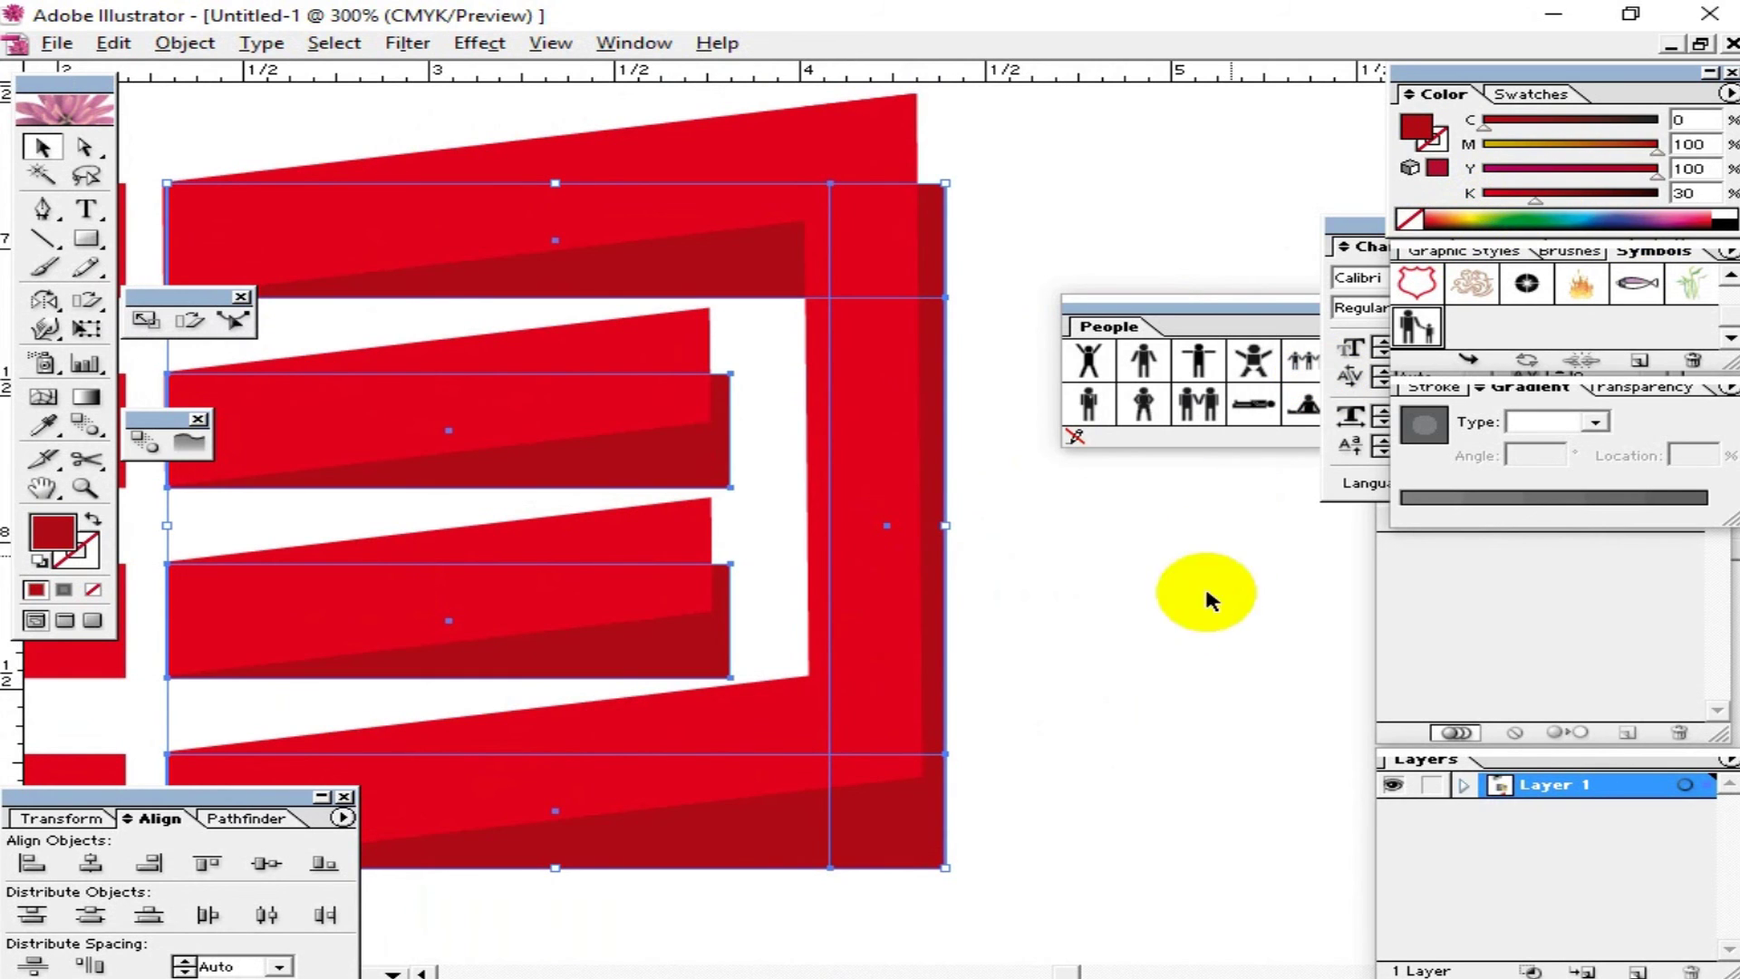
left_click(1211, 600)
key("ctrl+minus")
key("ctrl+minus")
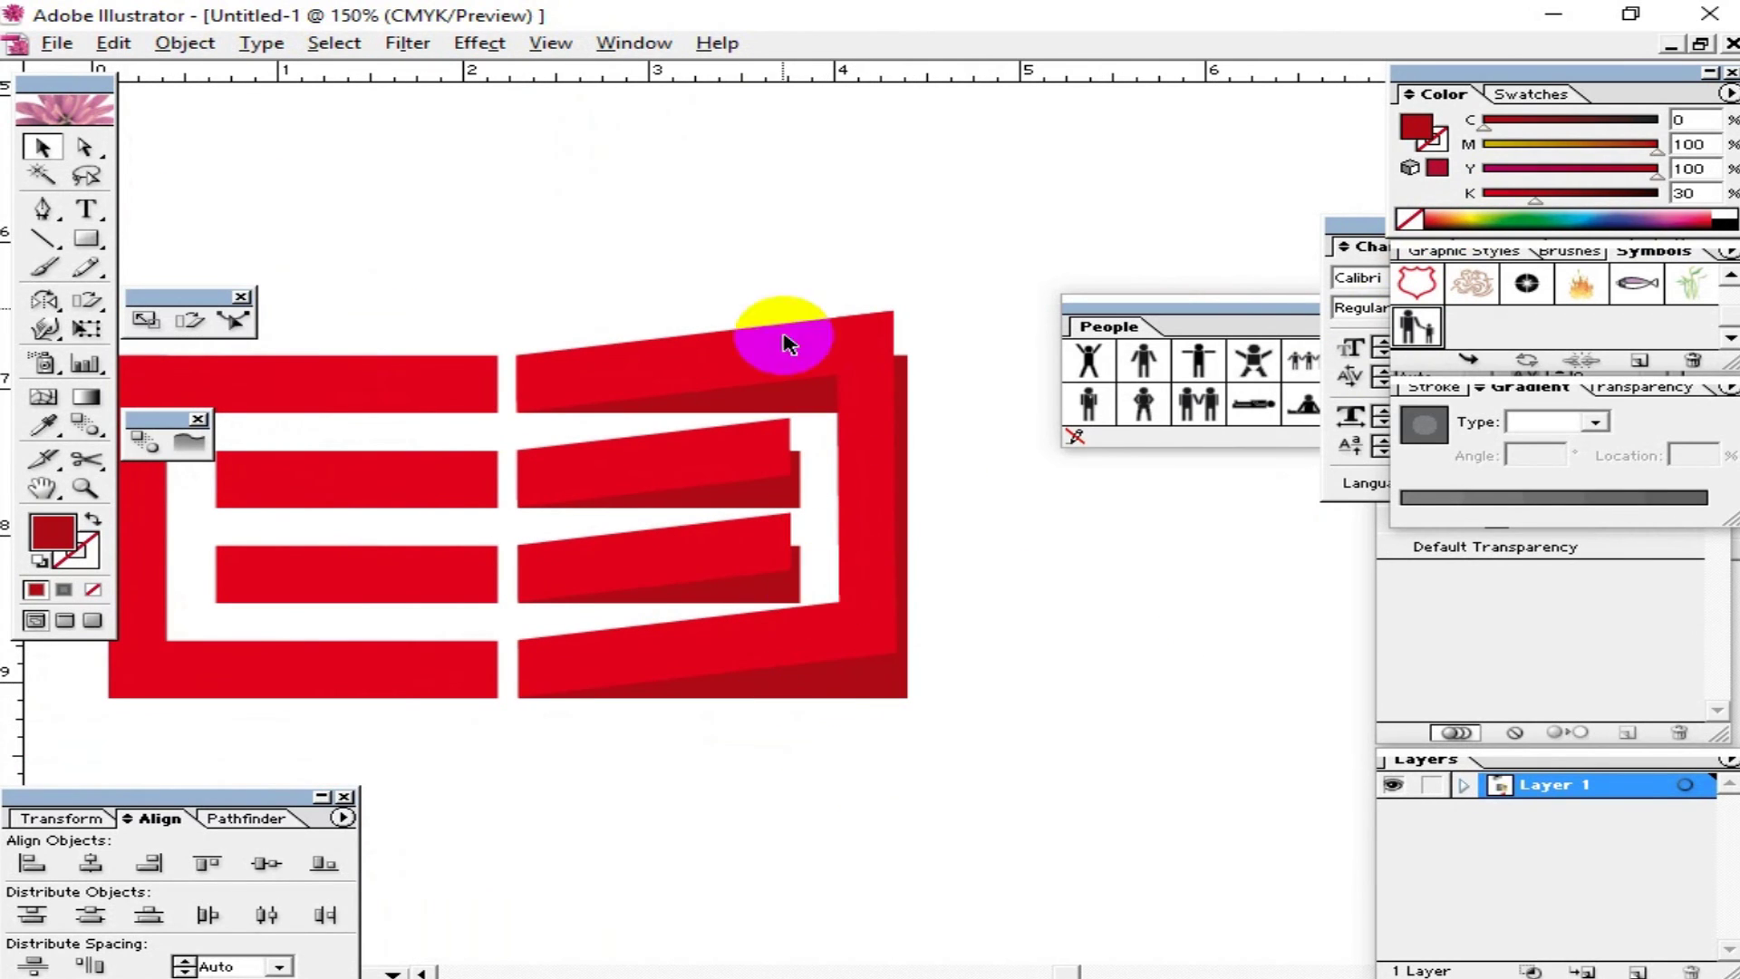
mouse_move(708, 702)
left_mouse_down()
mouse_move(838, 733)
mouse_move(830, 701)
mouse_move(870, 634)
left_mouse_up()
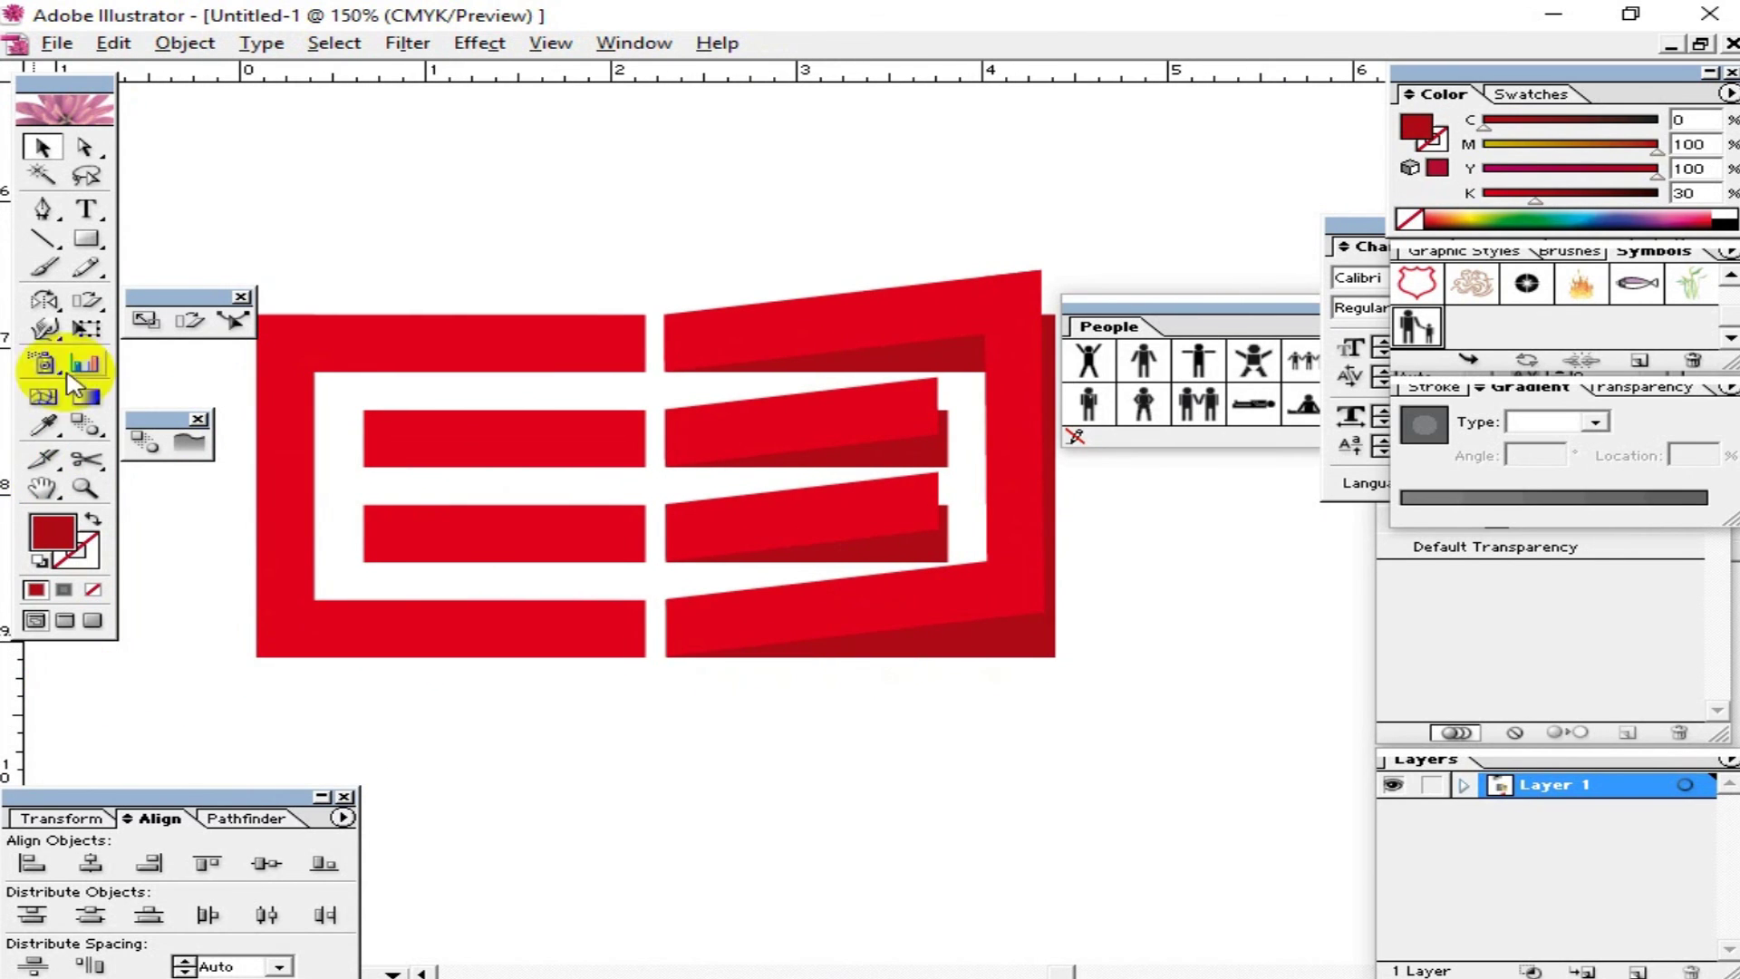
left_click(87, 238)
left_click(41, 146)
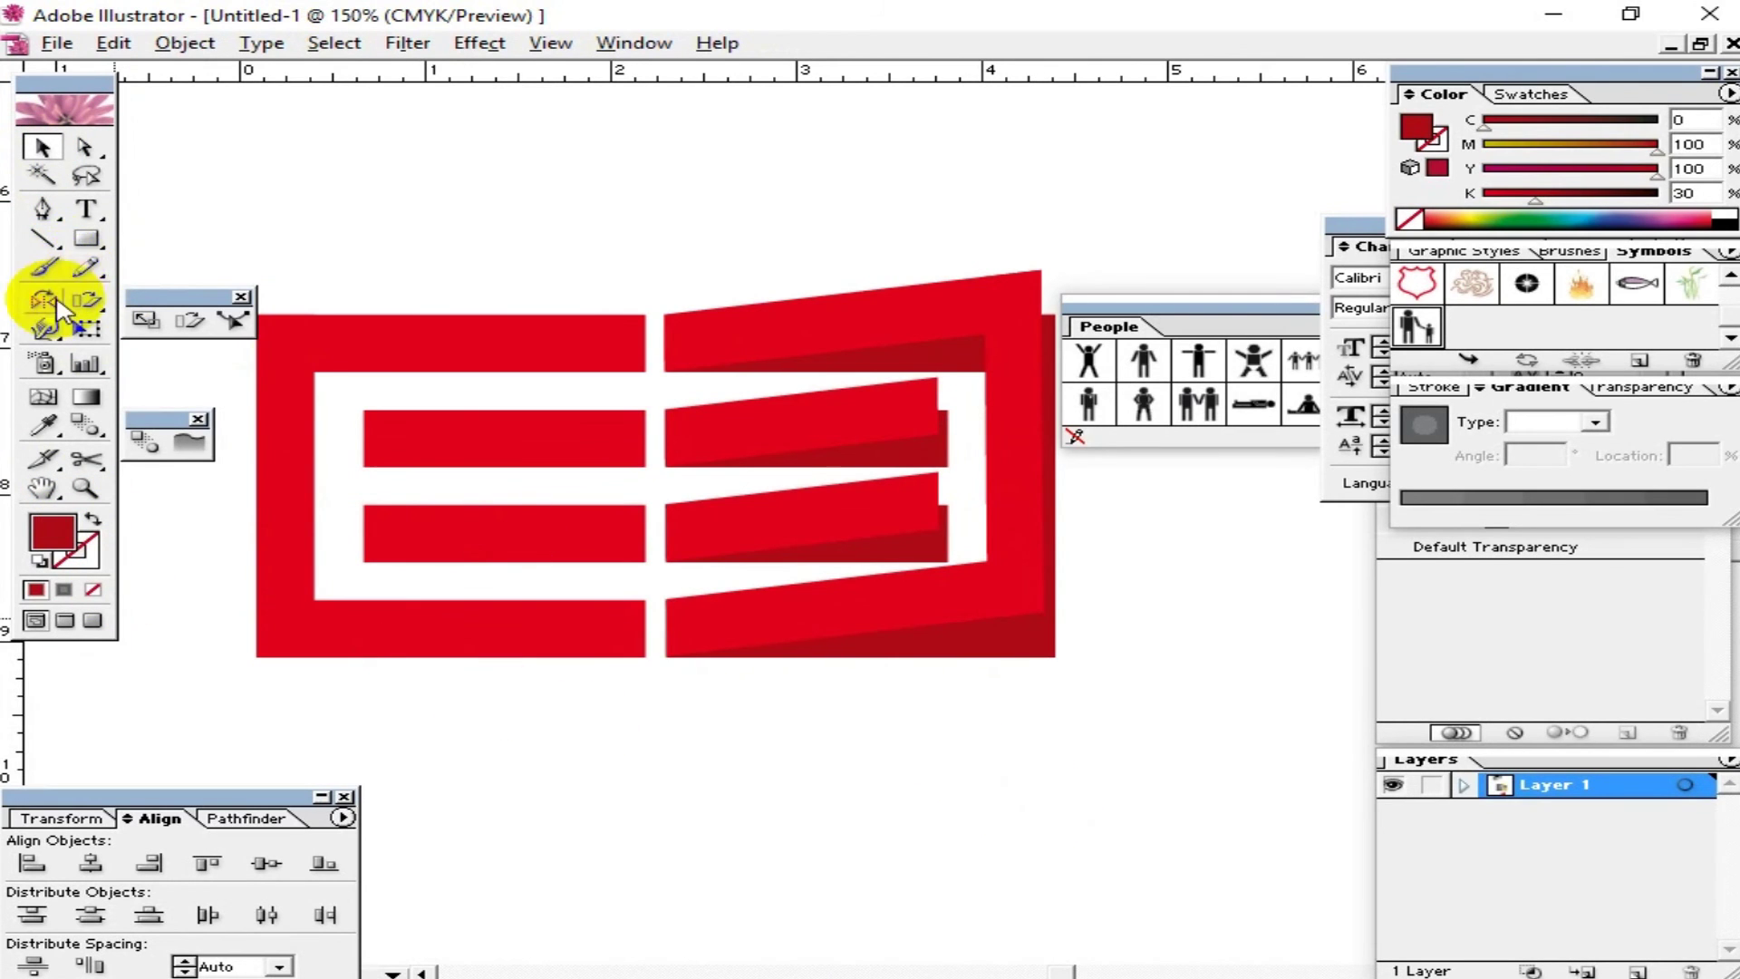
left_click(87, 239)
Step: Turn a small square into a triangle and place it under the logo's bottom-left corner
mouse_move(313, 689)
left_mouse_down()
mouse_move(453, 742)
mouse_move(436, 718)
left_mouse_up()
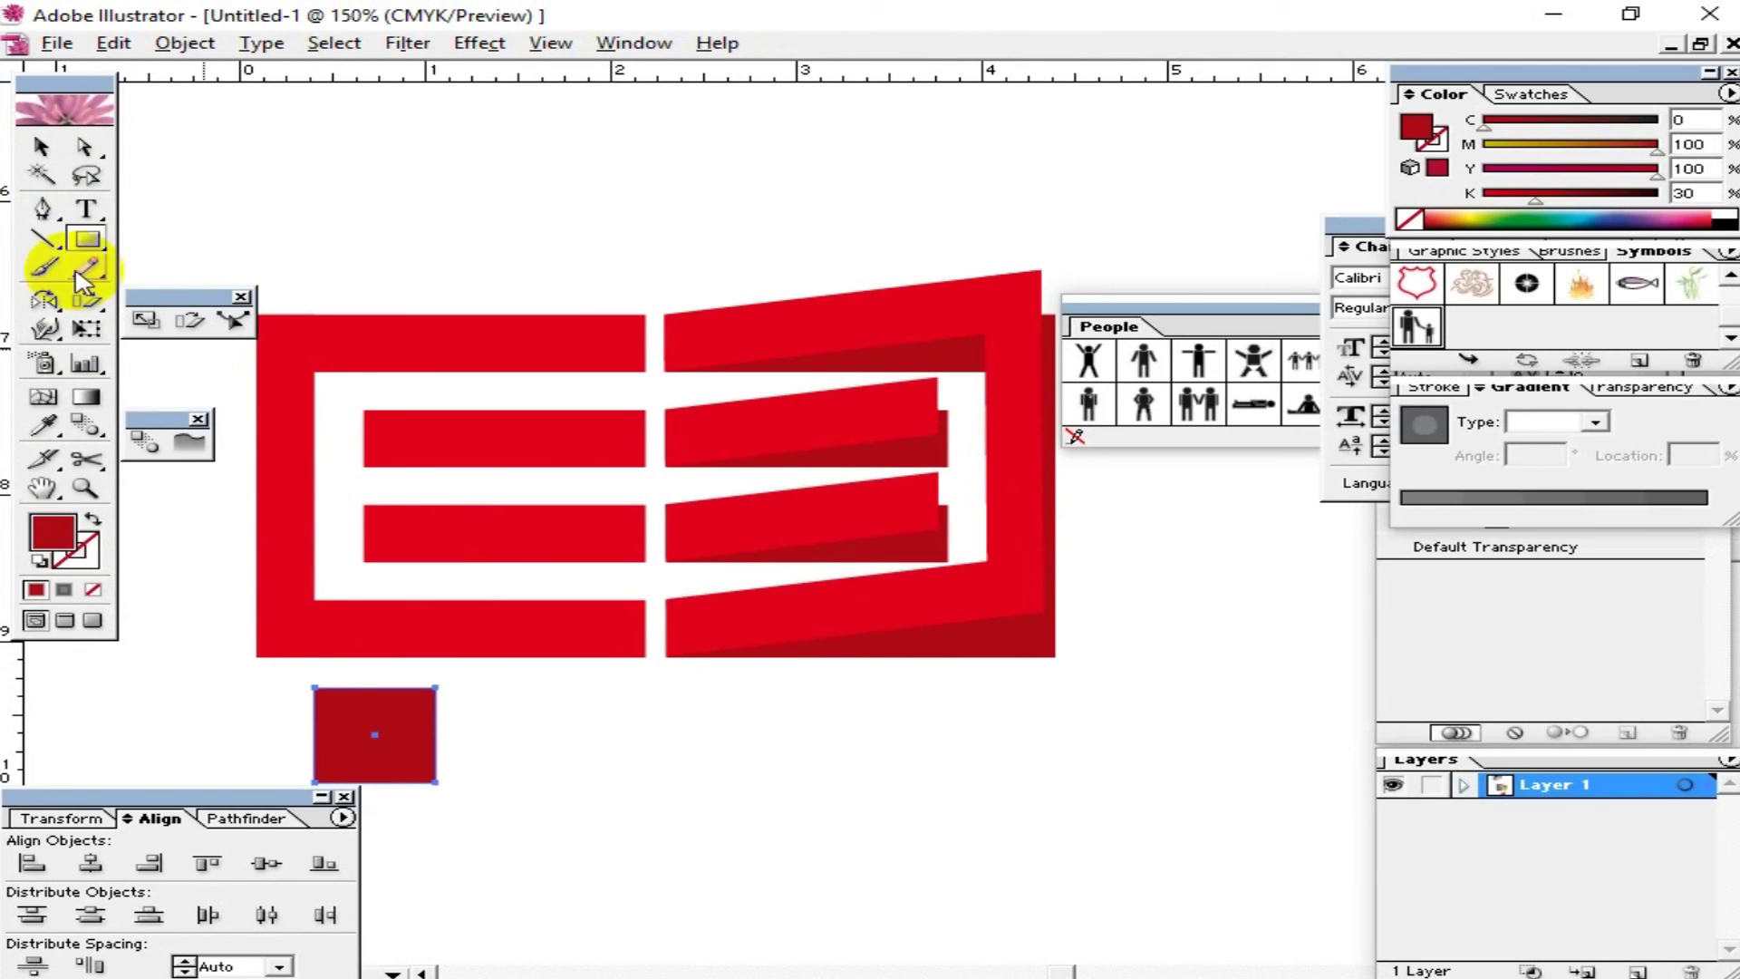
left_click(86, 147)
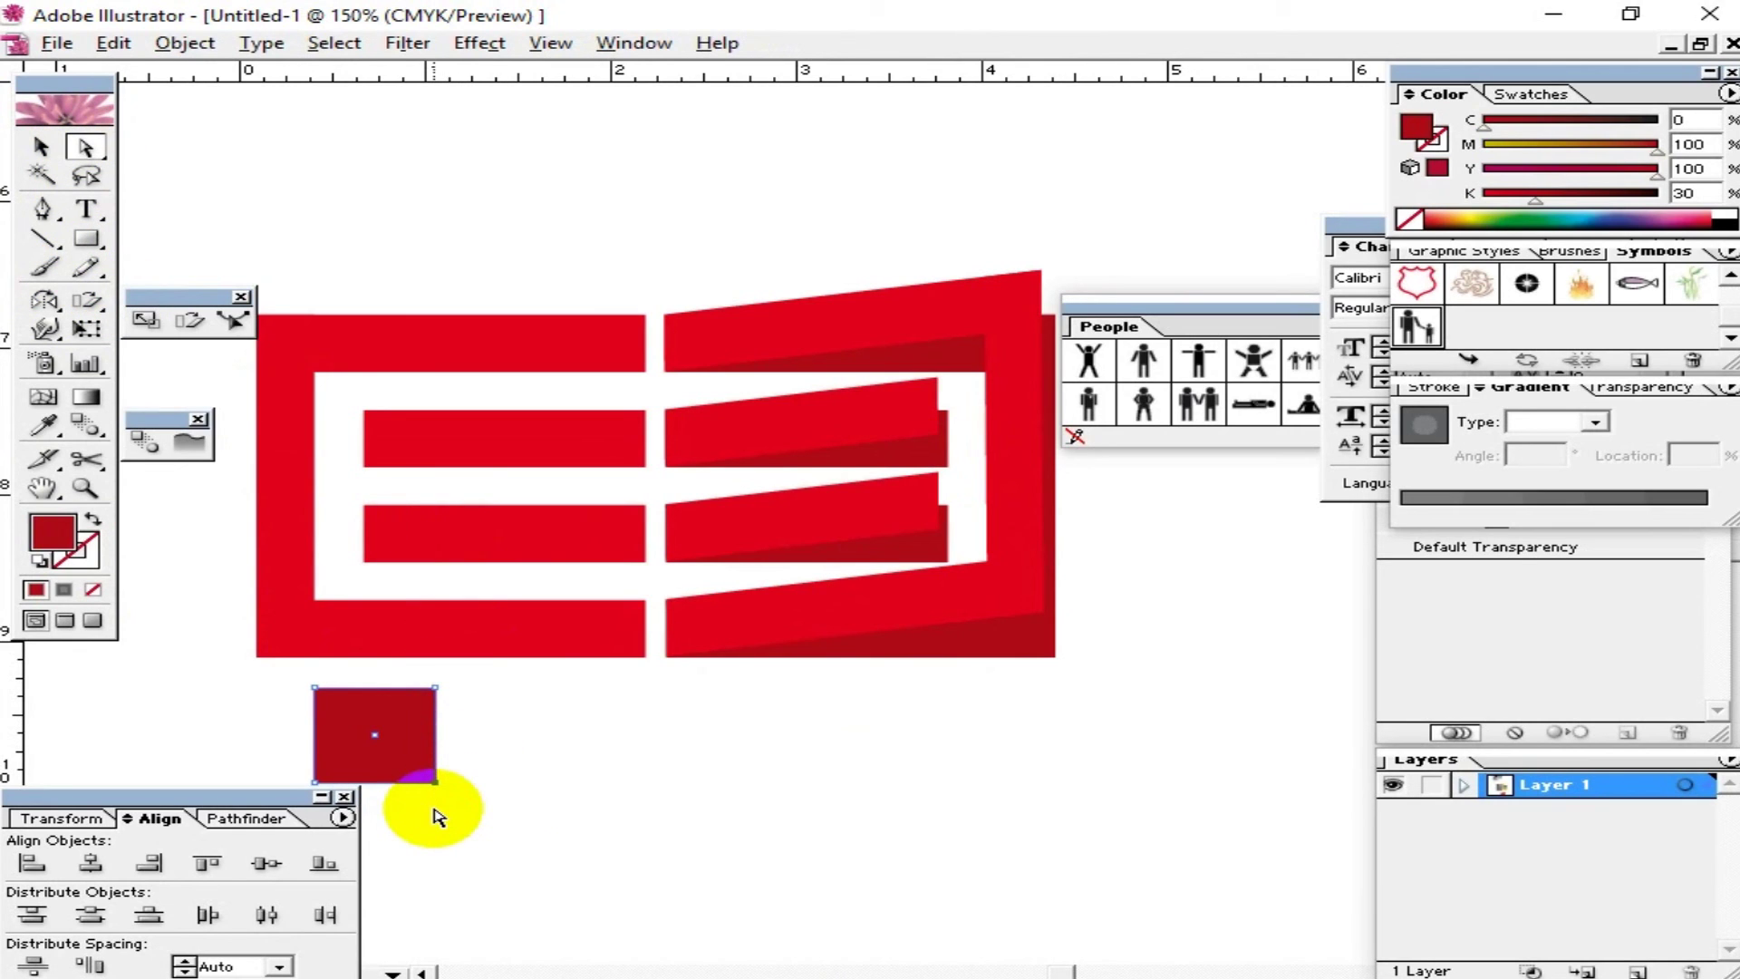
key("Delete")
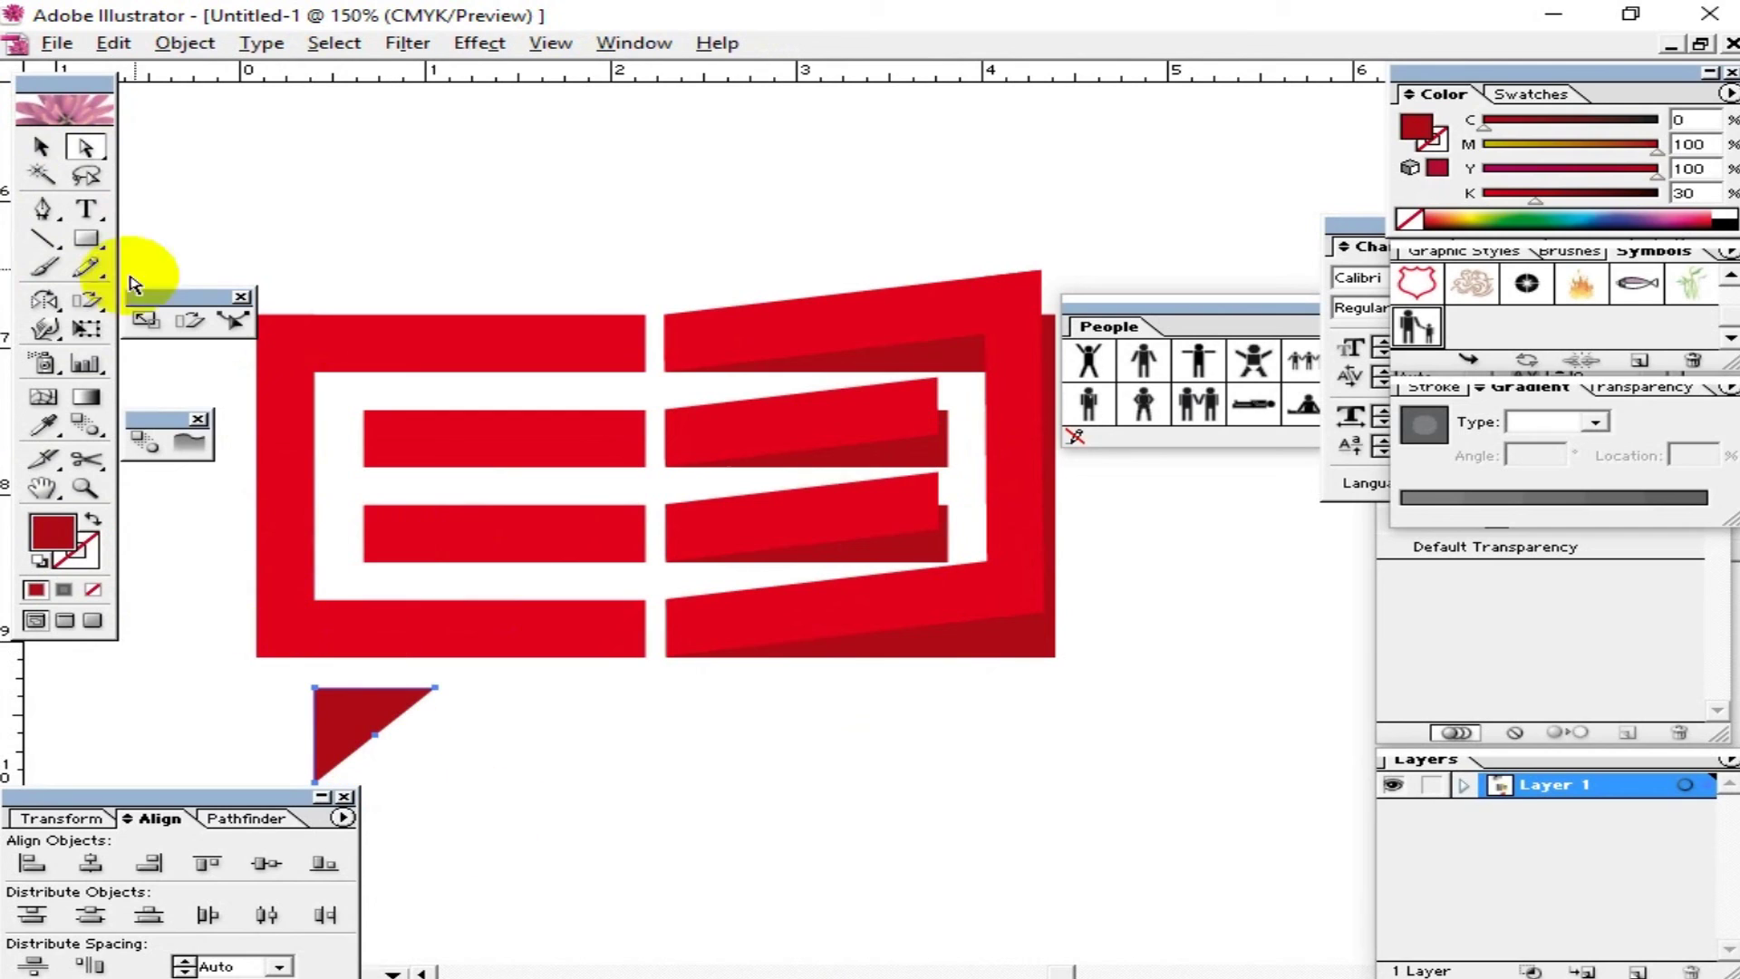
mouse_move(459, 676)
left_mouse_down()
mouse_move(331, 797)
mouse_move(316, 780)
left_mouse_up()
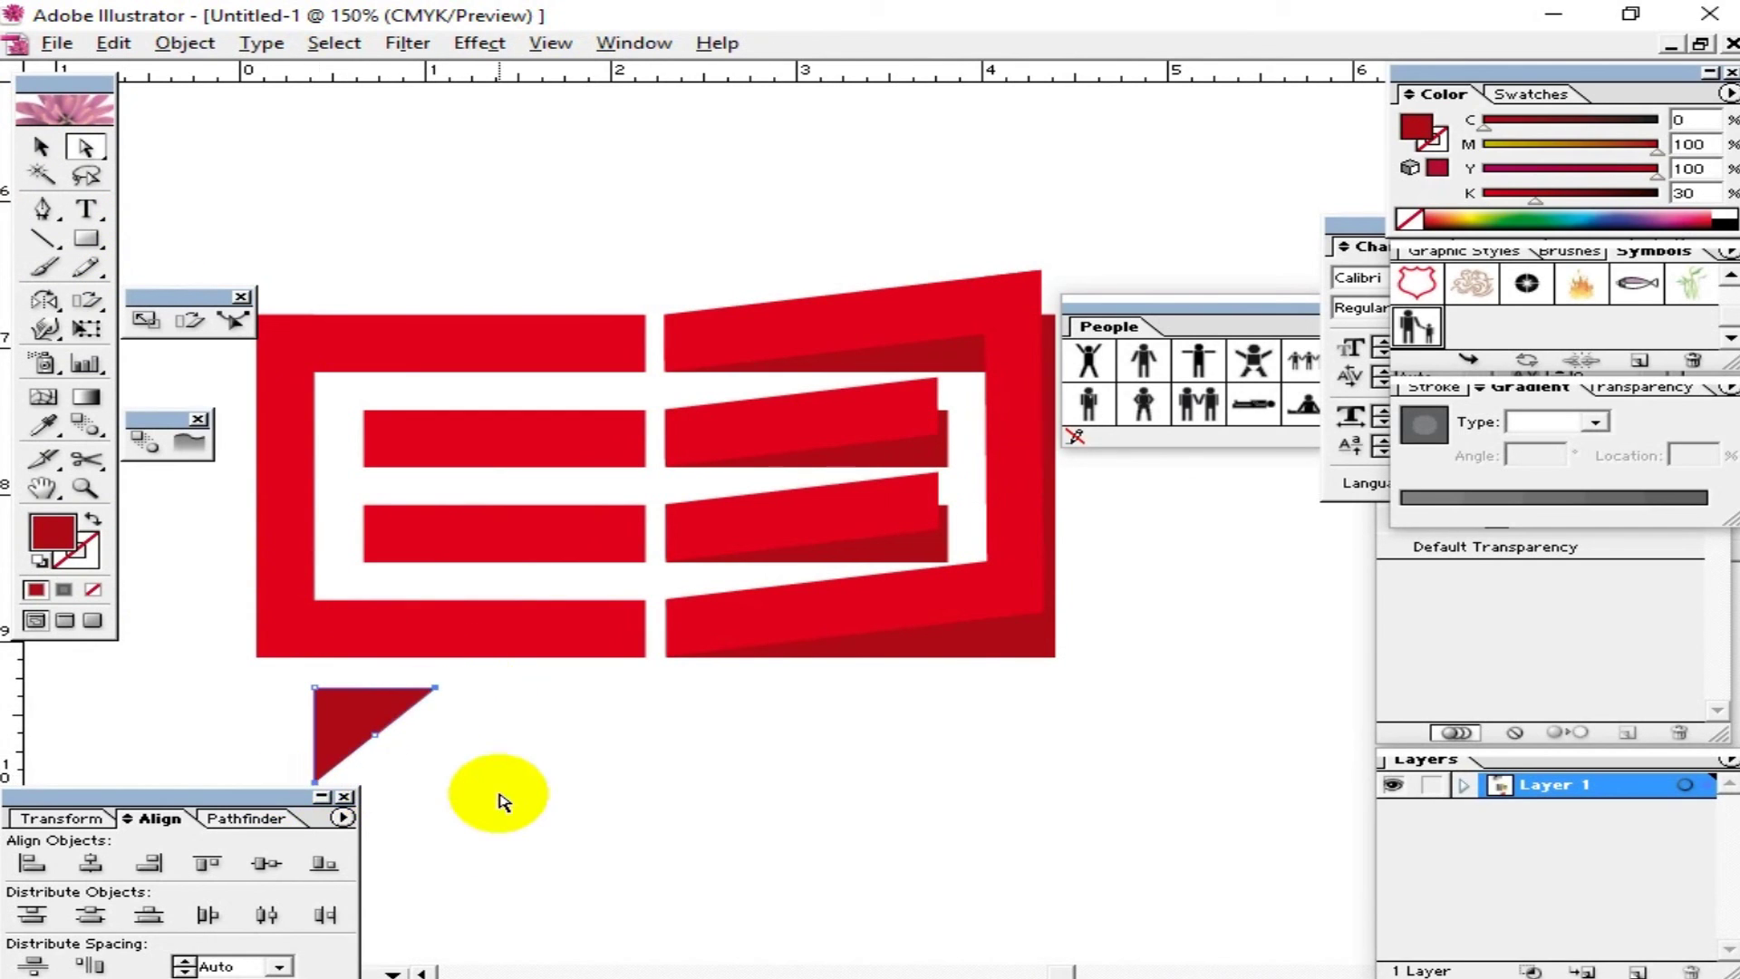
left_click_drag(341, 710, 320, 688)
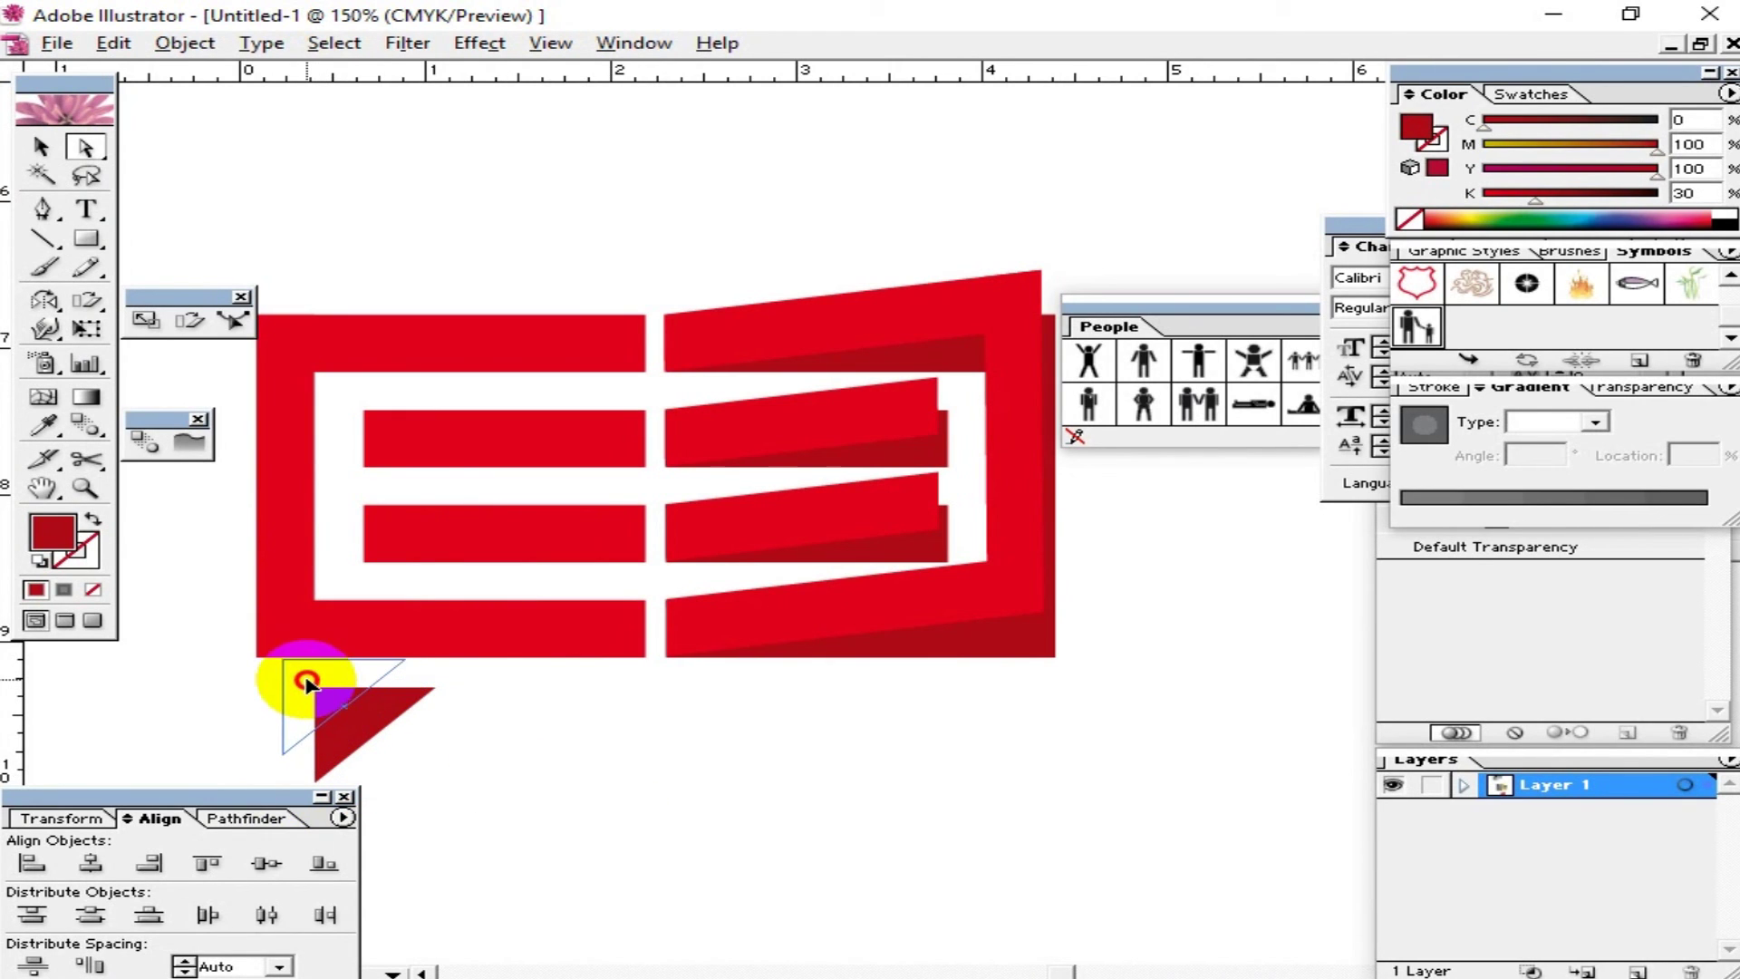
left_click_drag(306, 680, 310, 681)
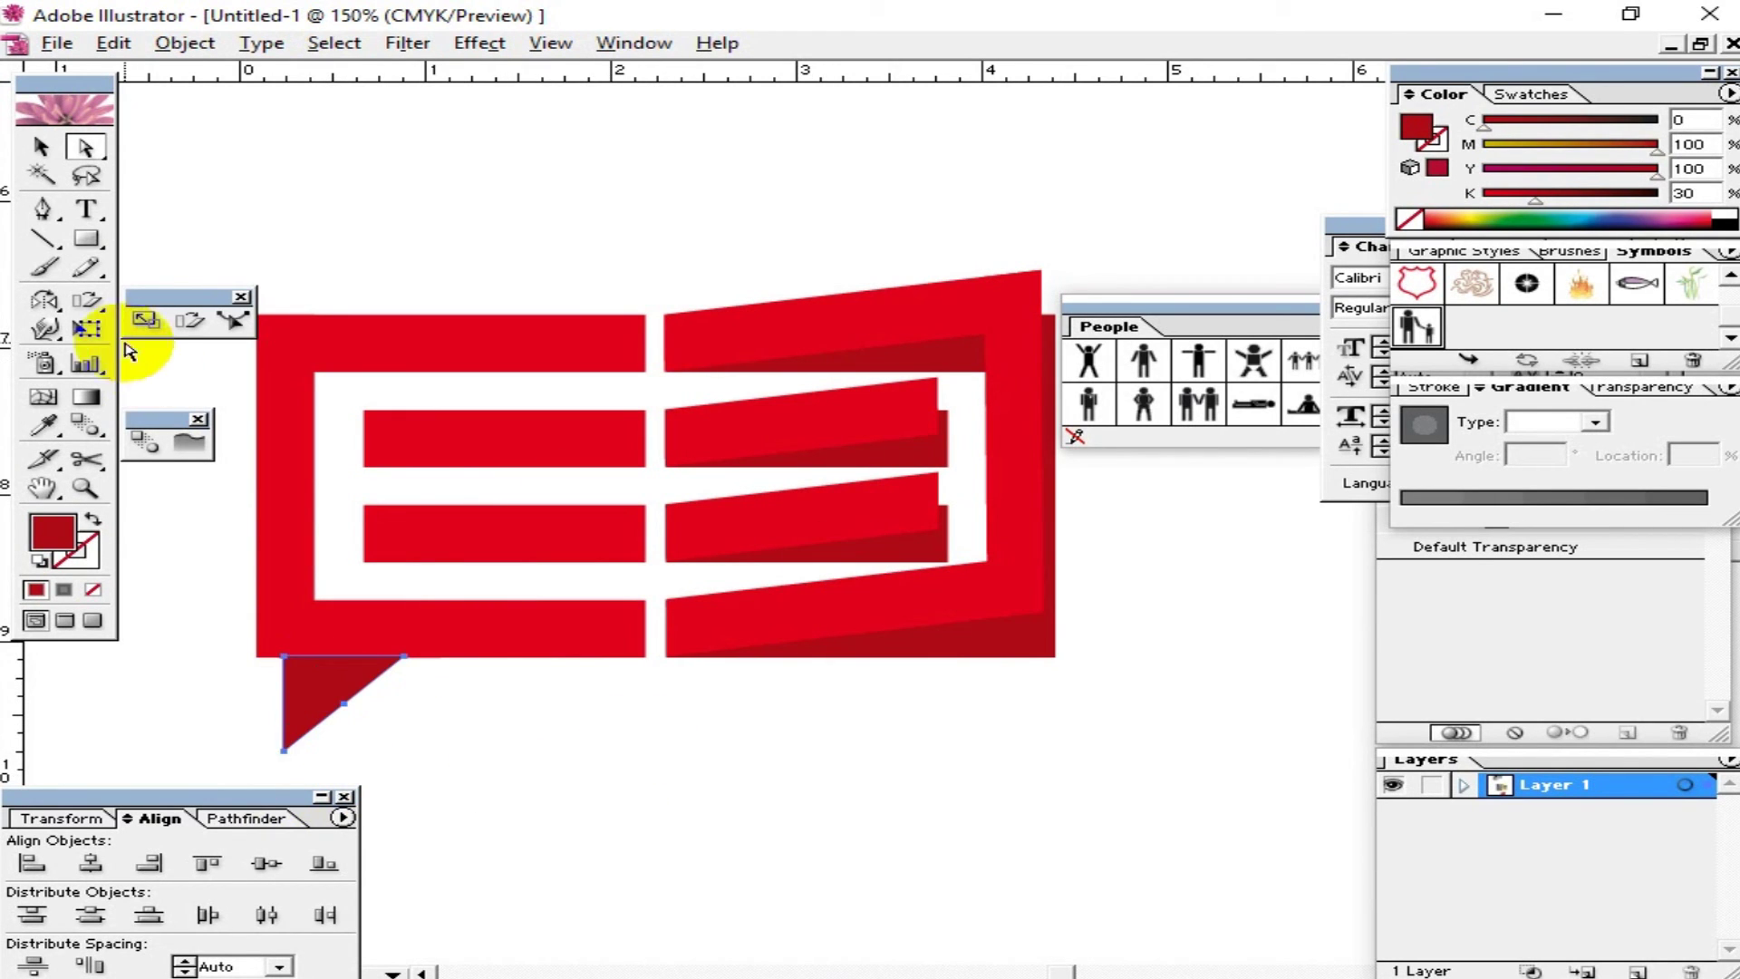
Step: Give the triangle the logo's bright red using the Eyedropper
left_click(340, 343)
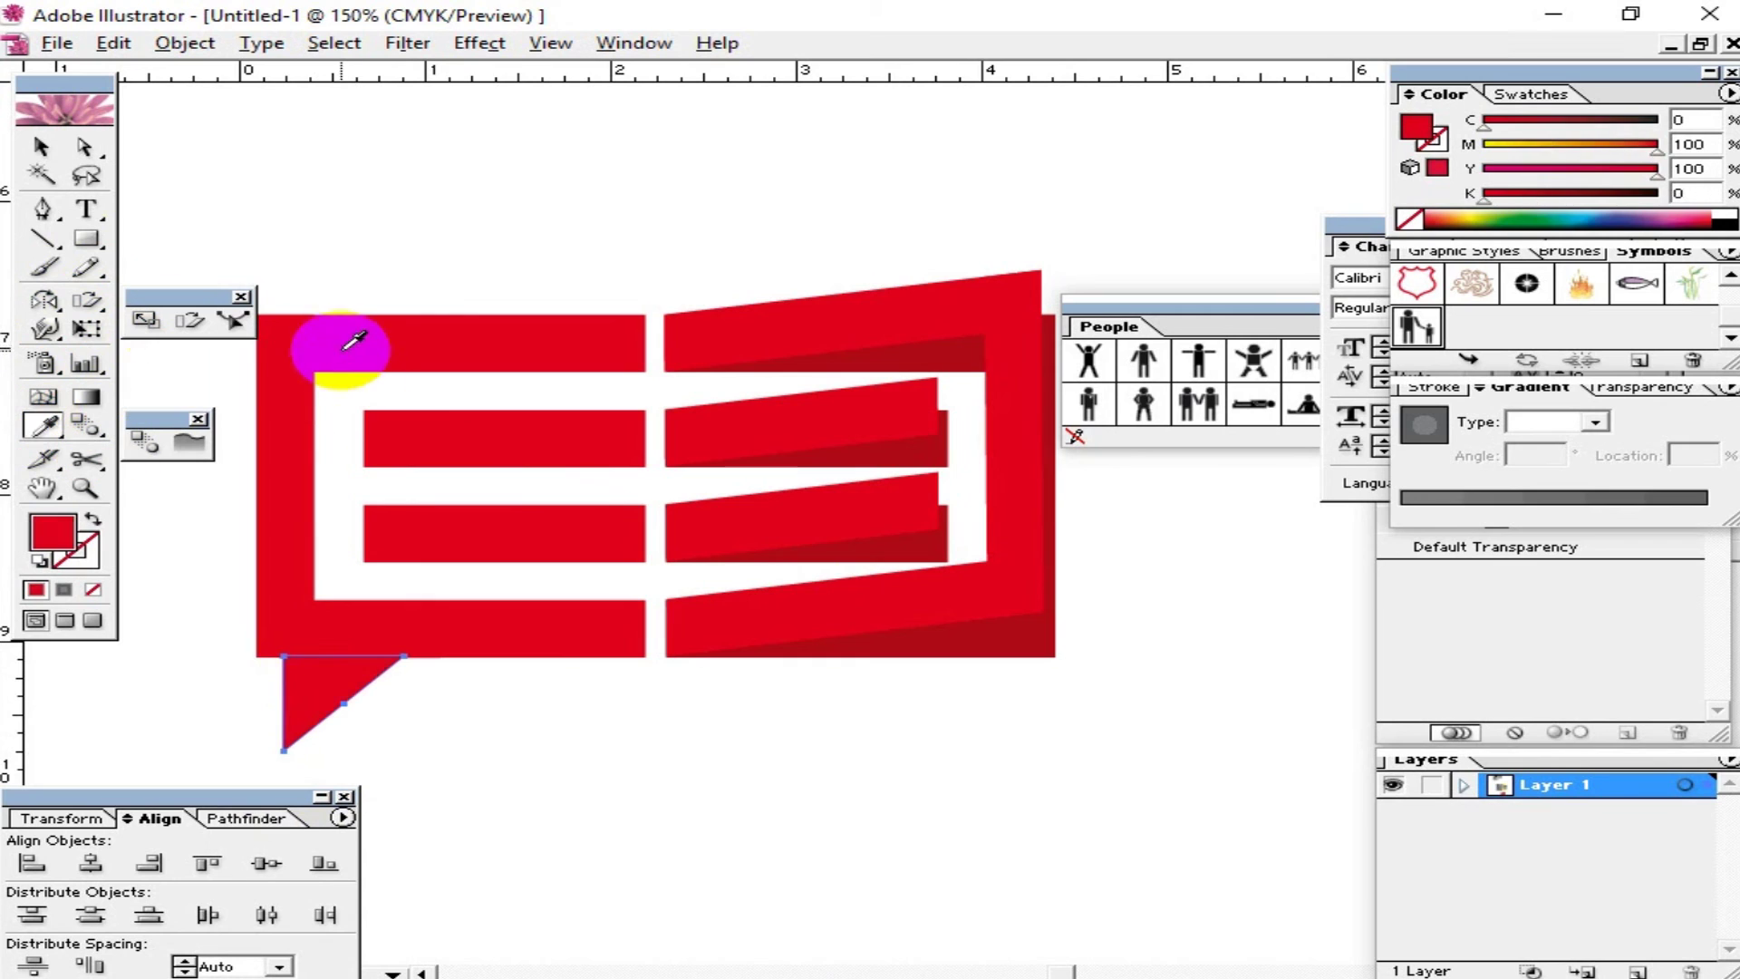
left_click(41, 147)
left_click(765, 813)
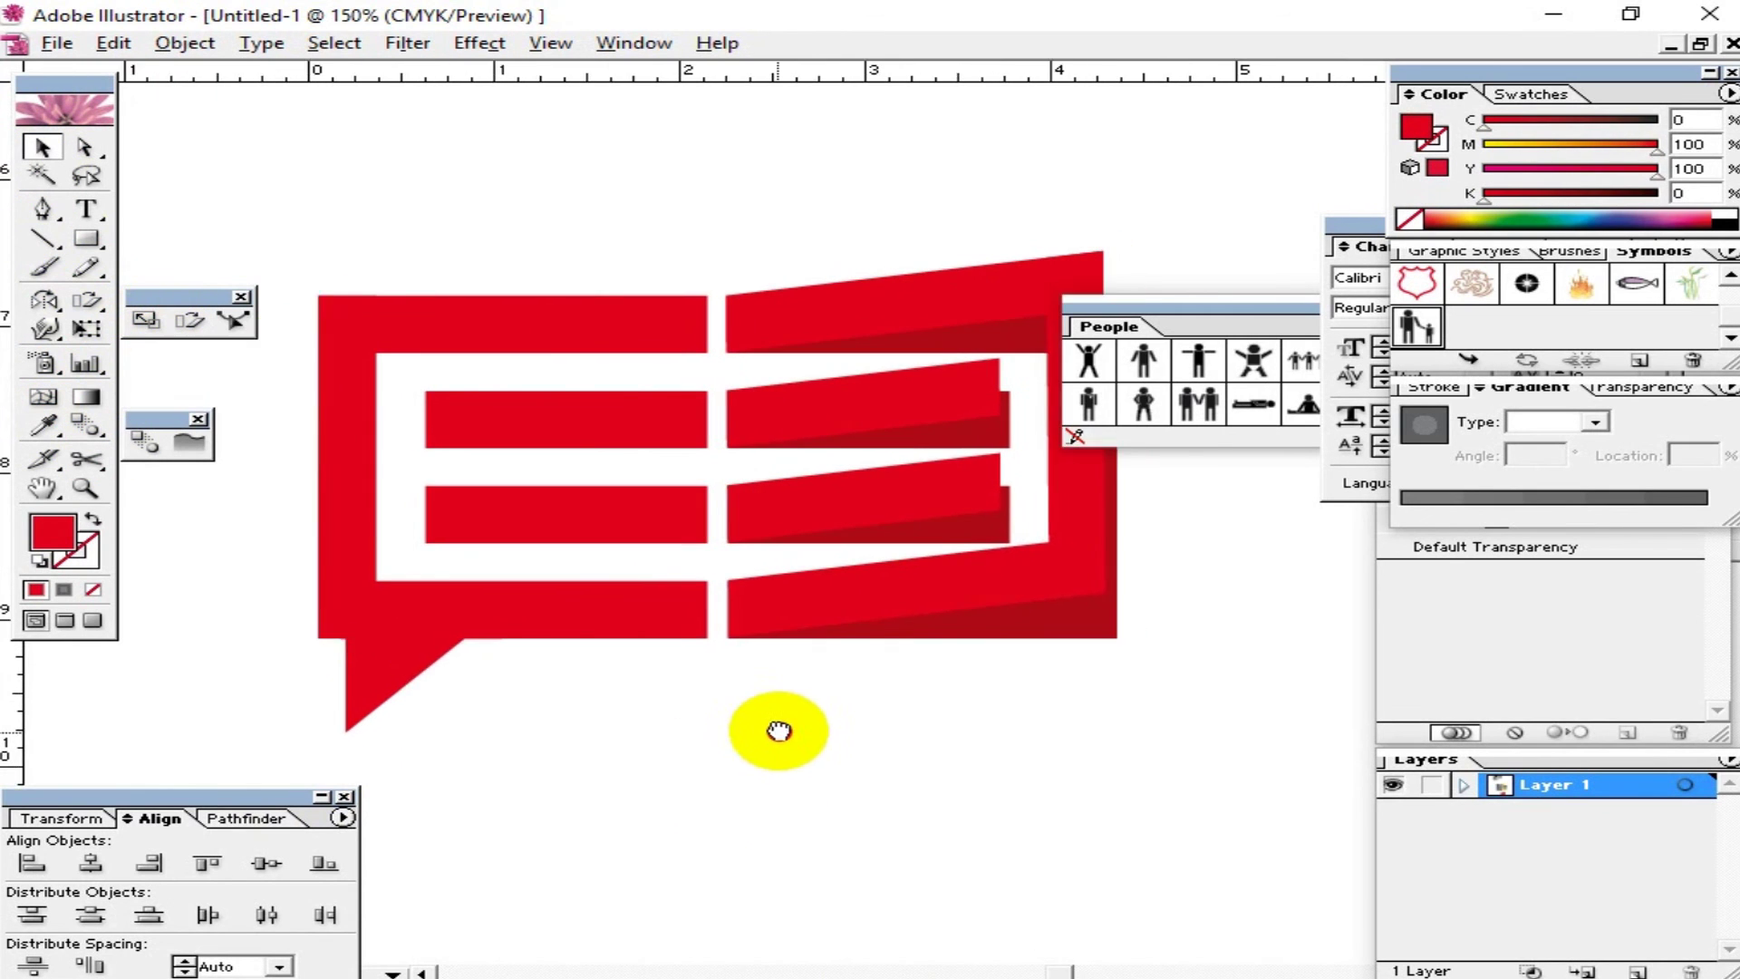
left_click_drag(737, 767, 719, 735)
left_click(87, 209)
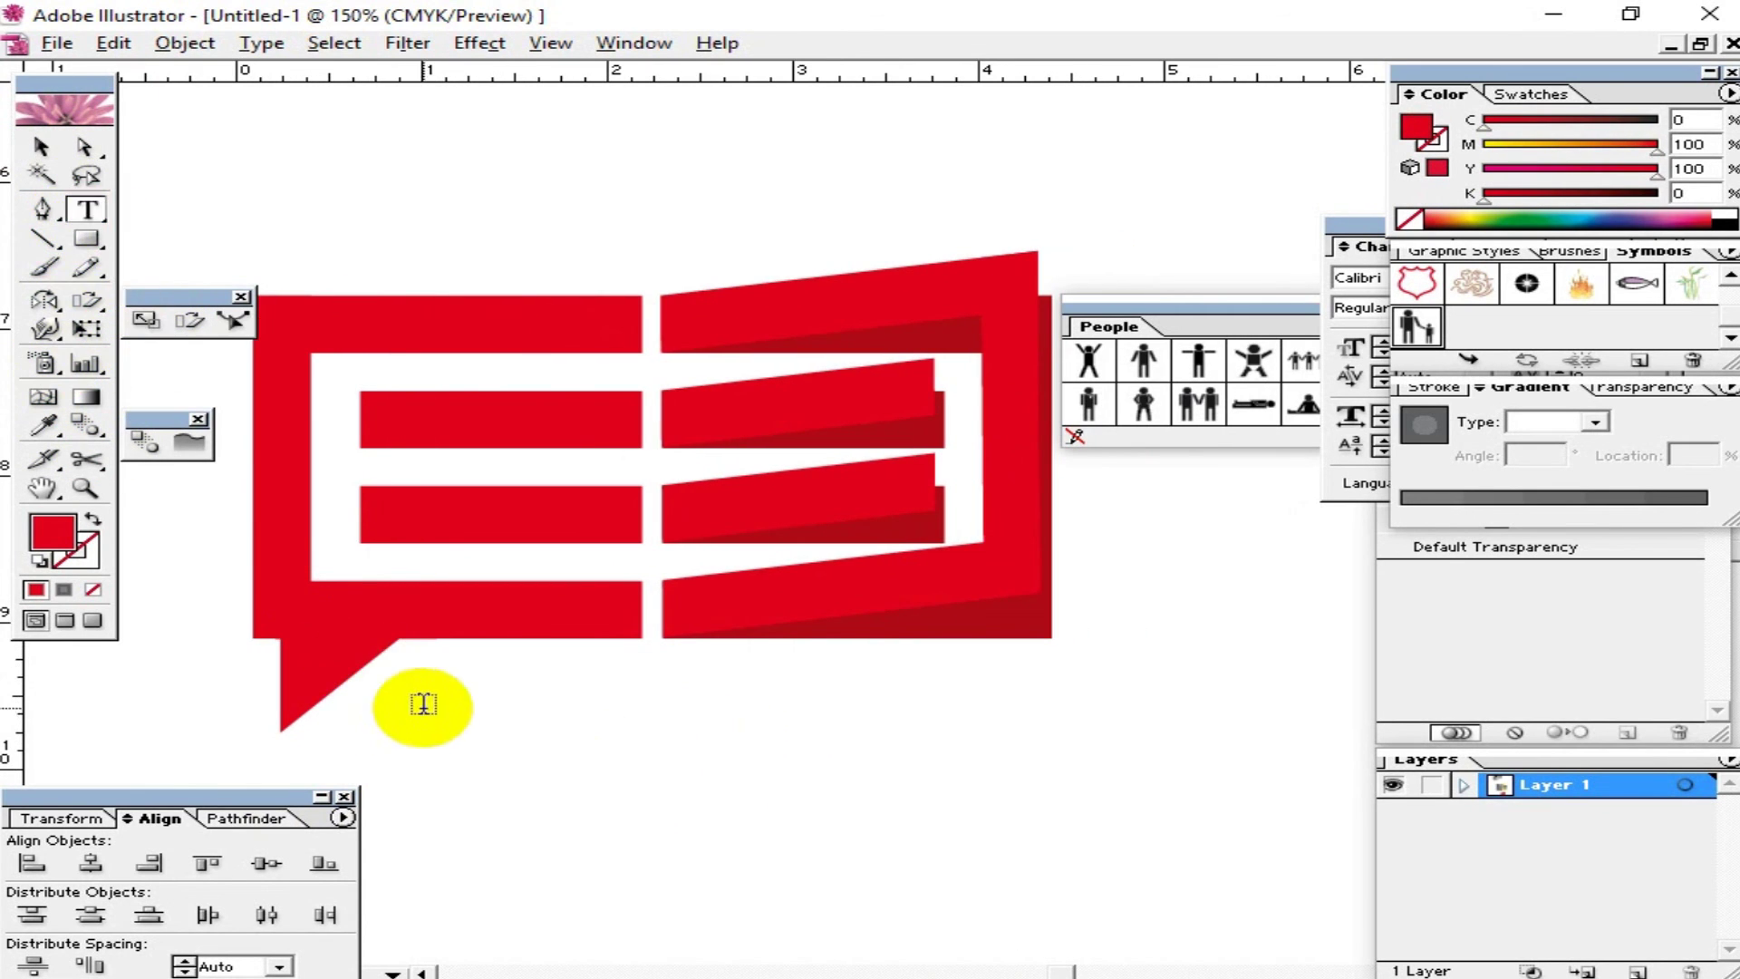
Step: Add PROTHAM PROKASHAN below the logo, enlarge it to span the logo, and make it Bold
left_click(419, 699)
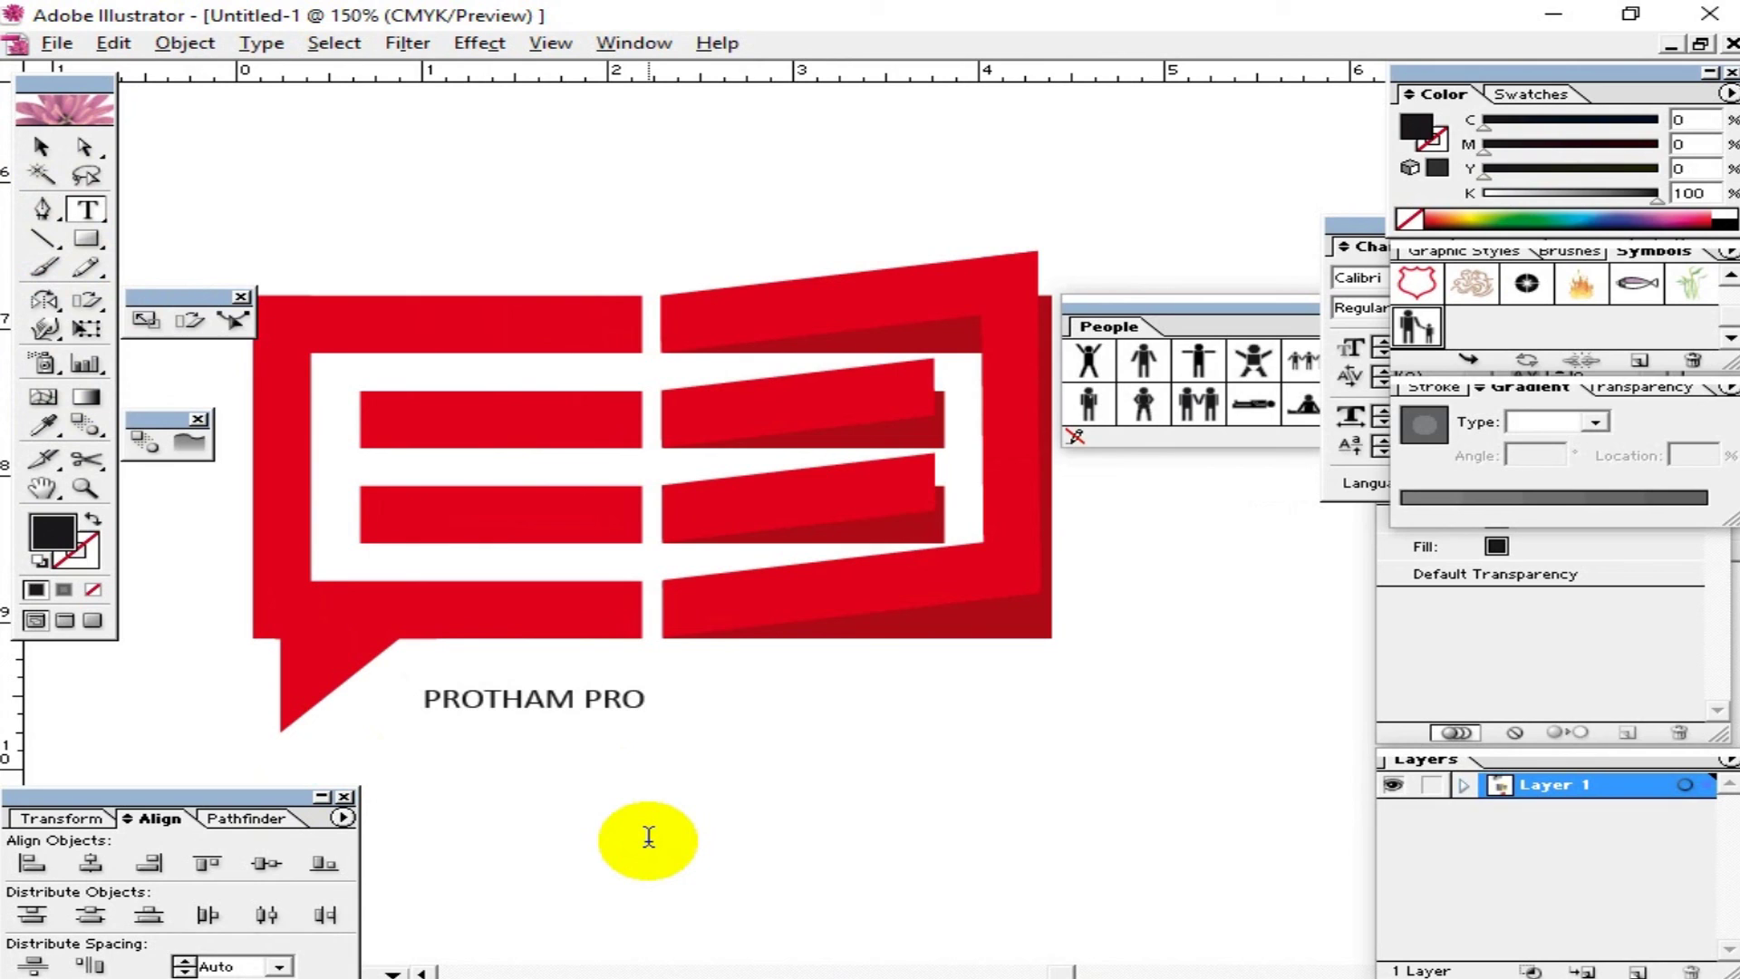
type("PROTHAM PROKASHAN")
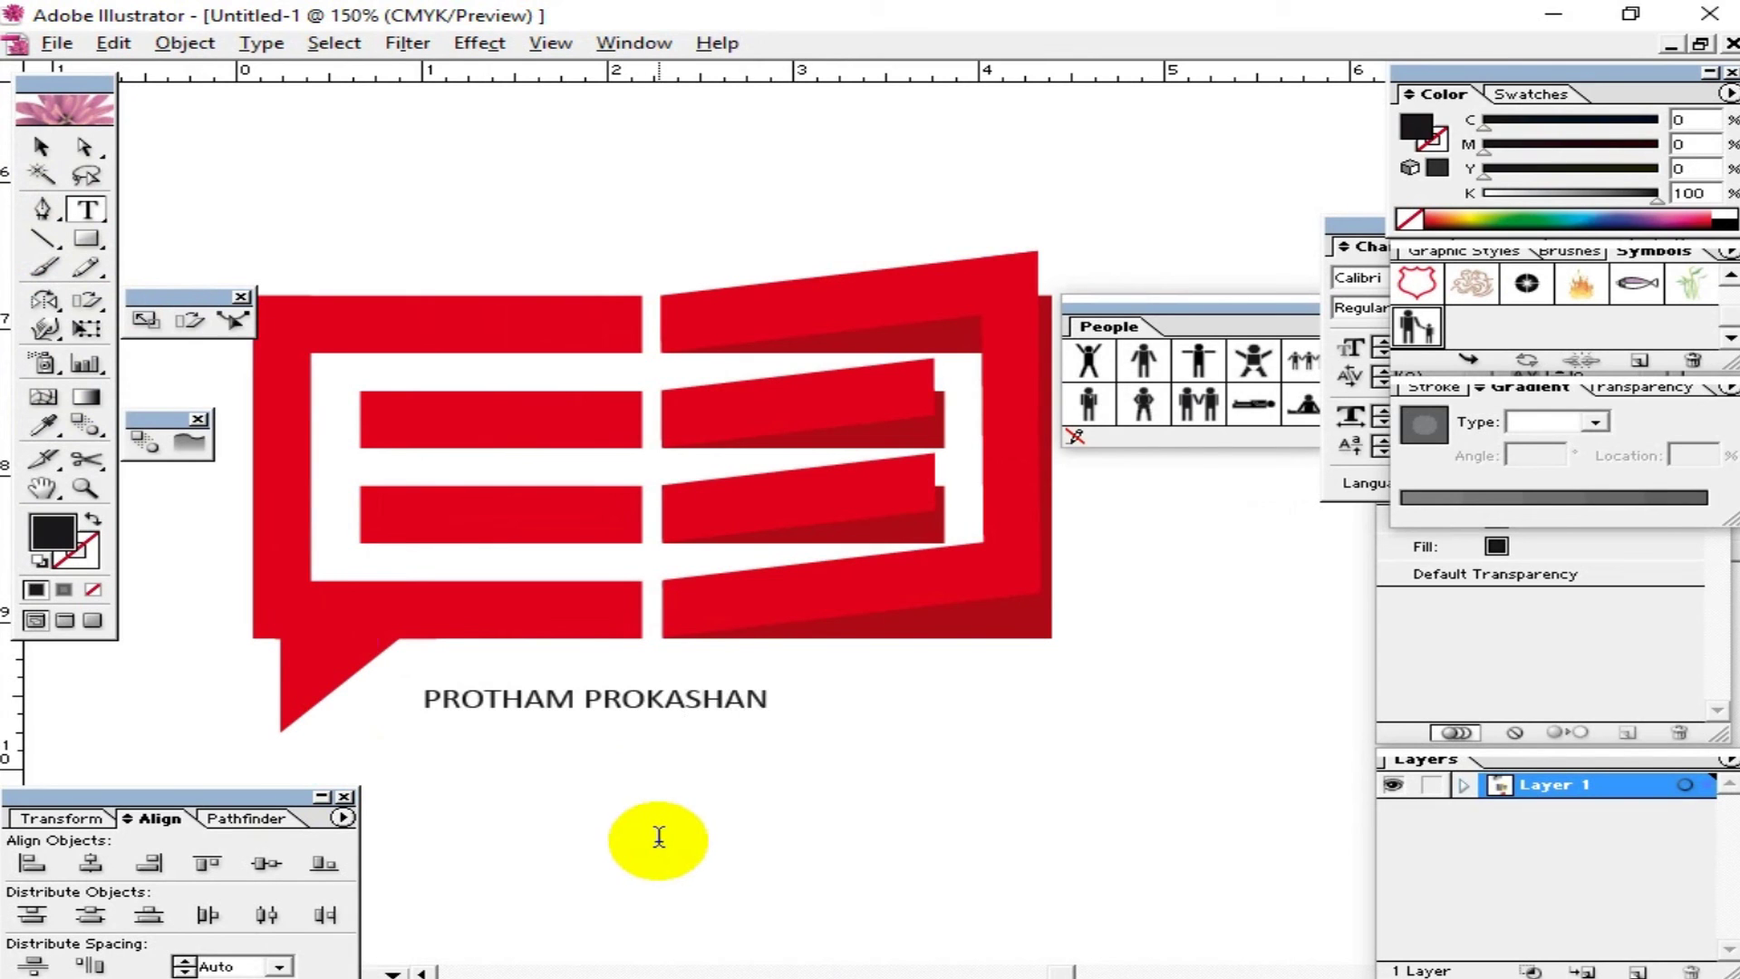
left_click(41, 146)
left_click_drag(769, 711, 994, 807)
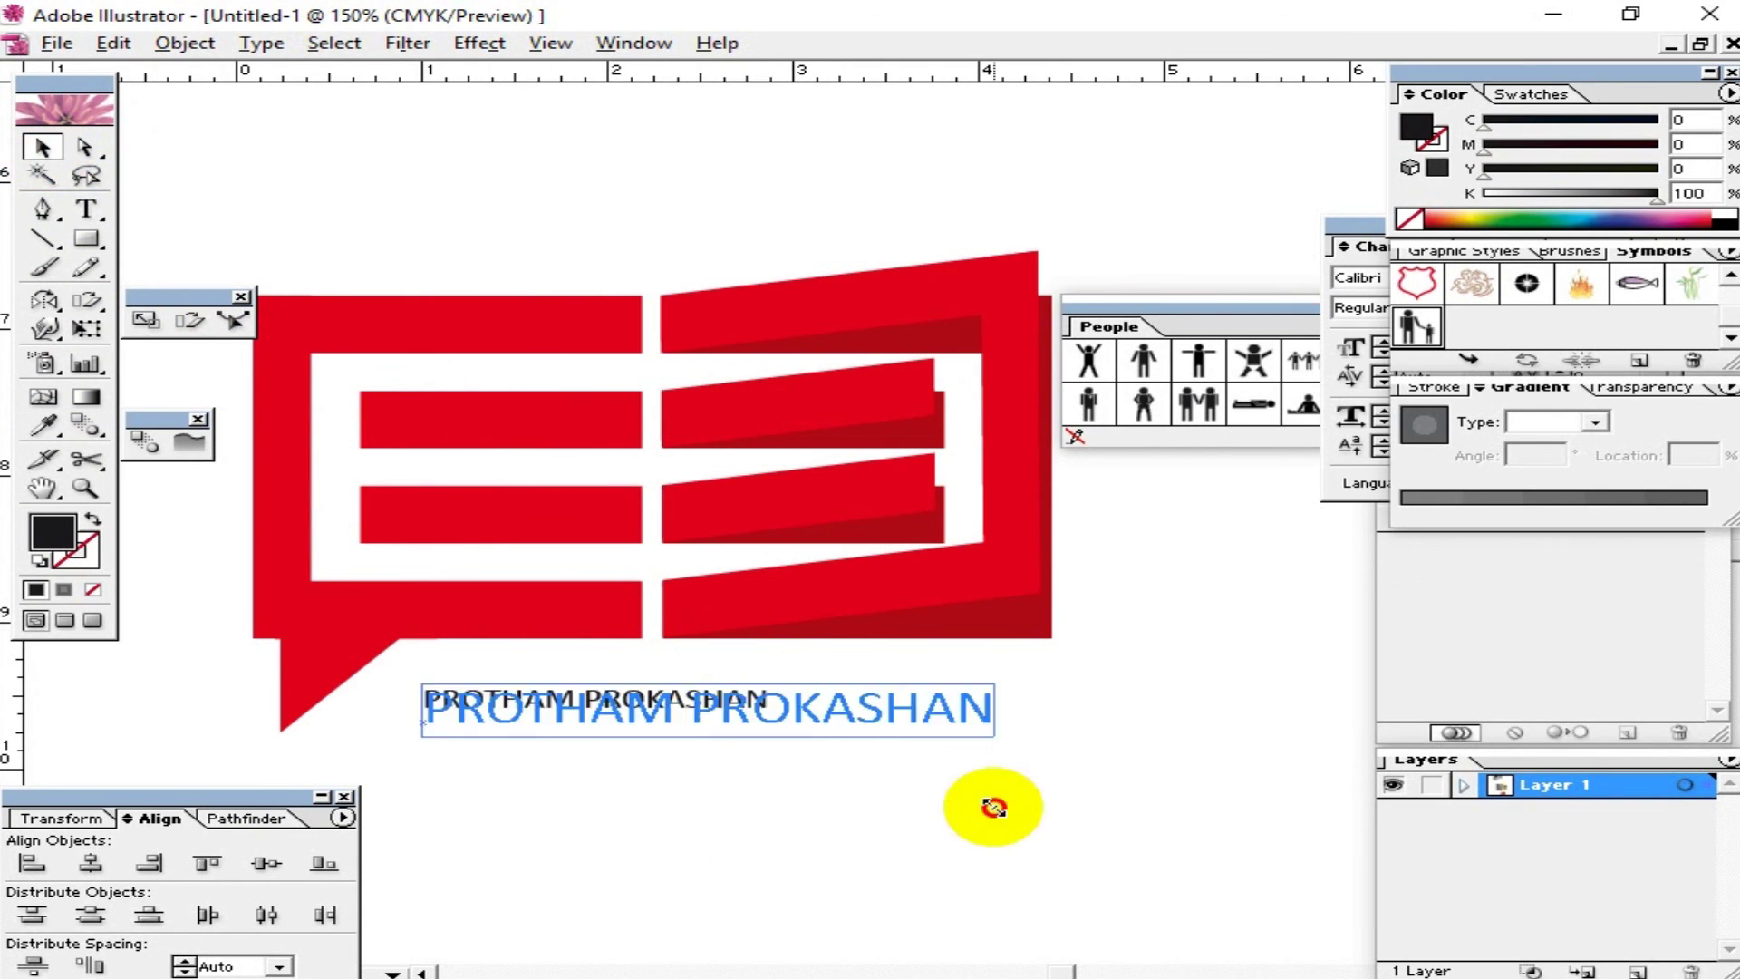
left_click_drag(797, 707, 778, 686)
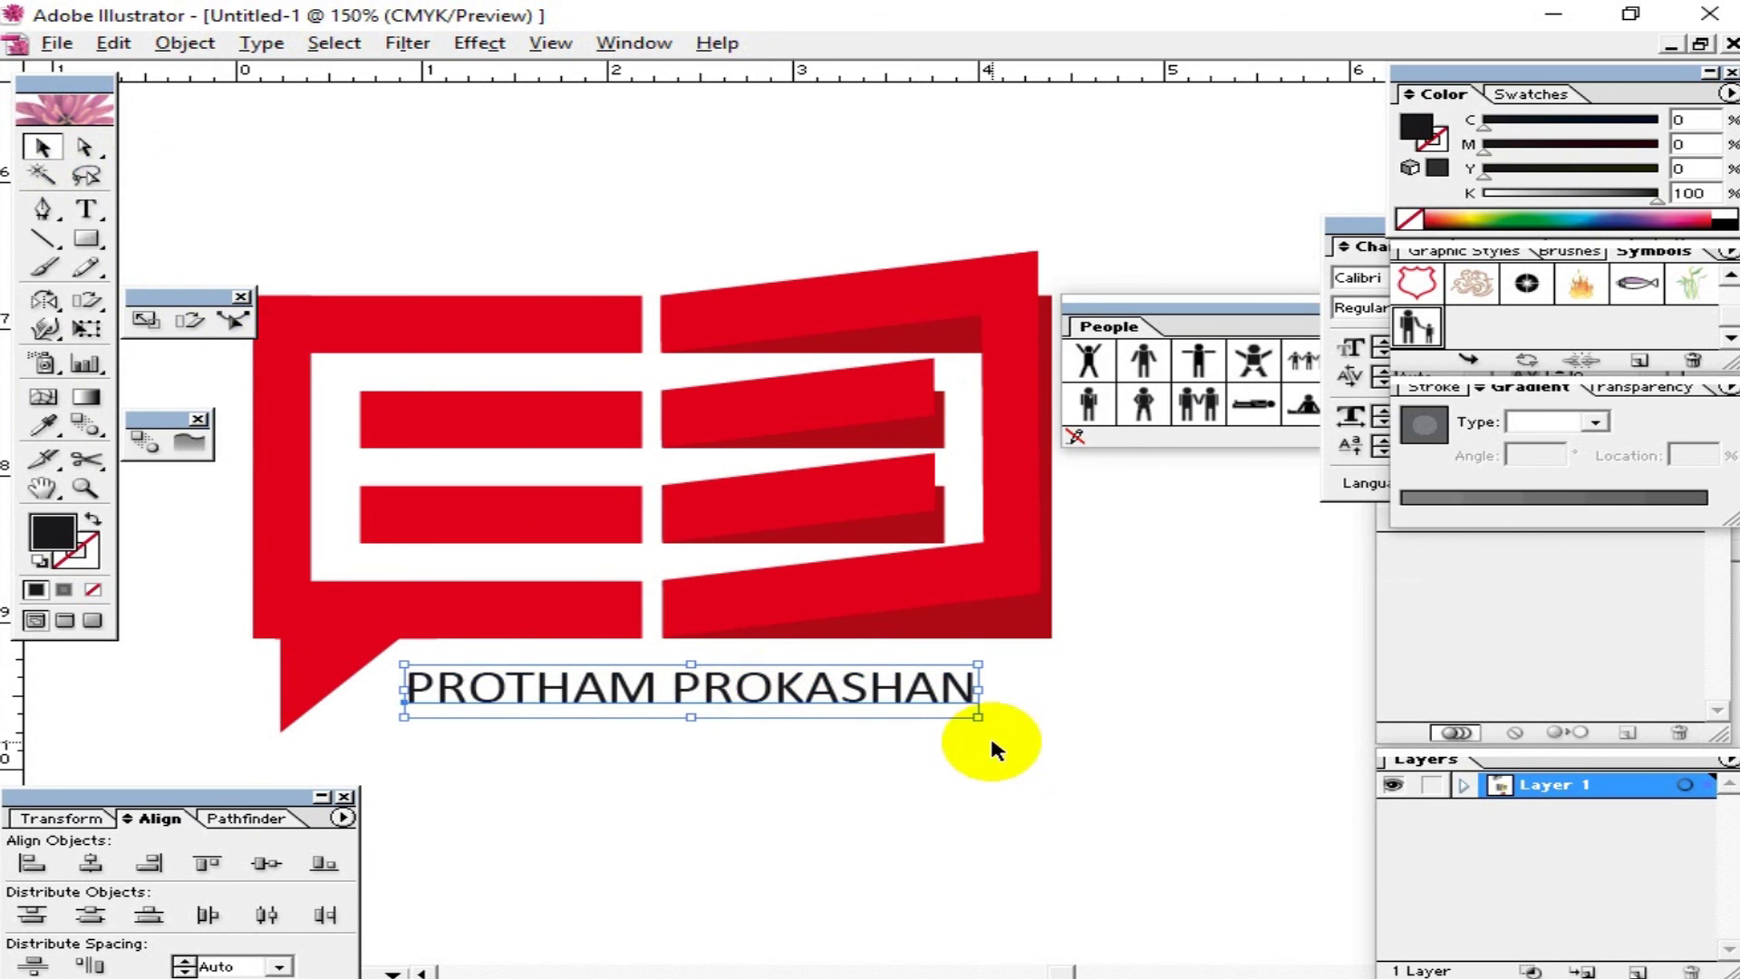
left_click_drag(976, 718, 1047, 724)
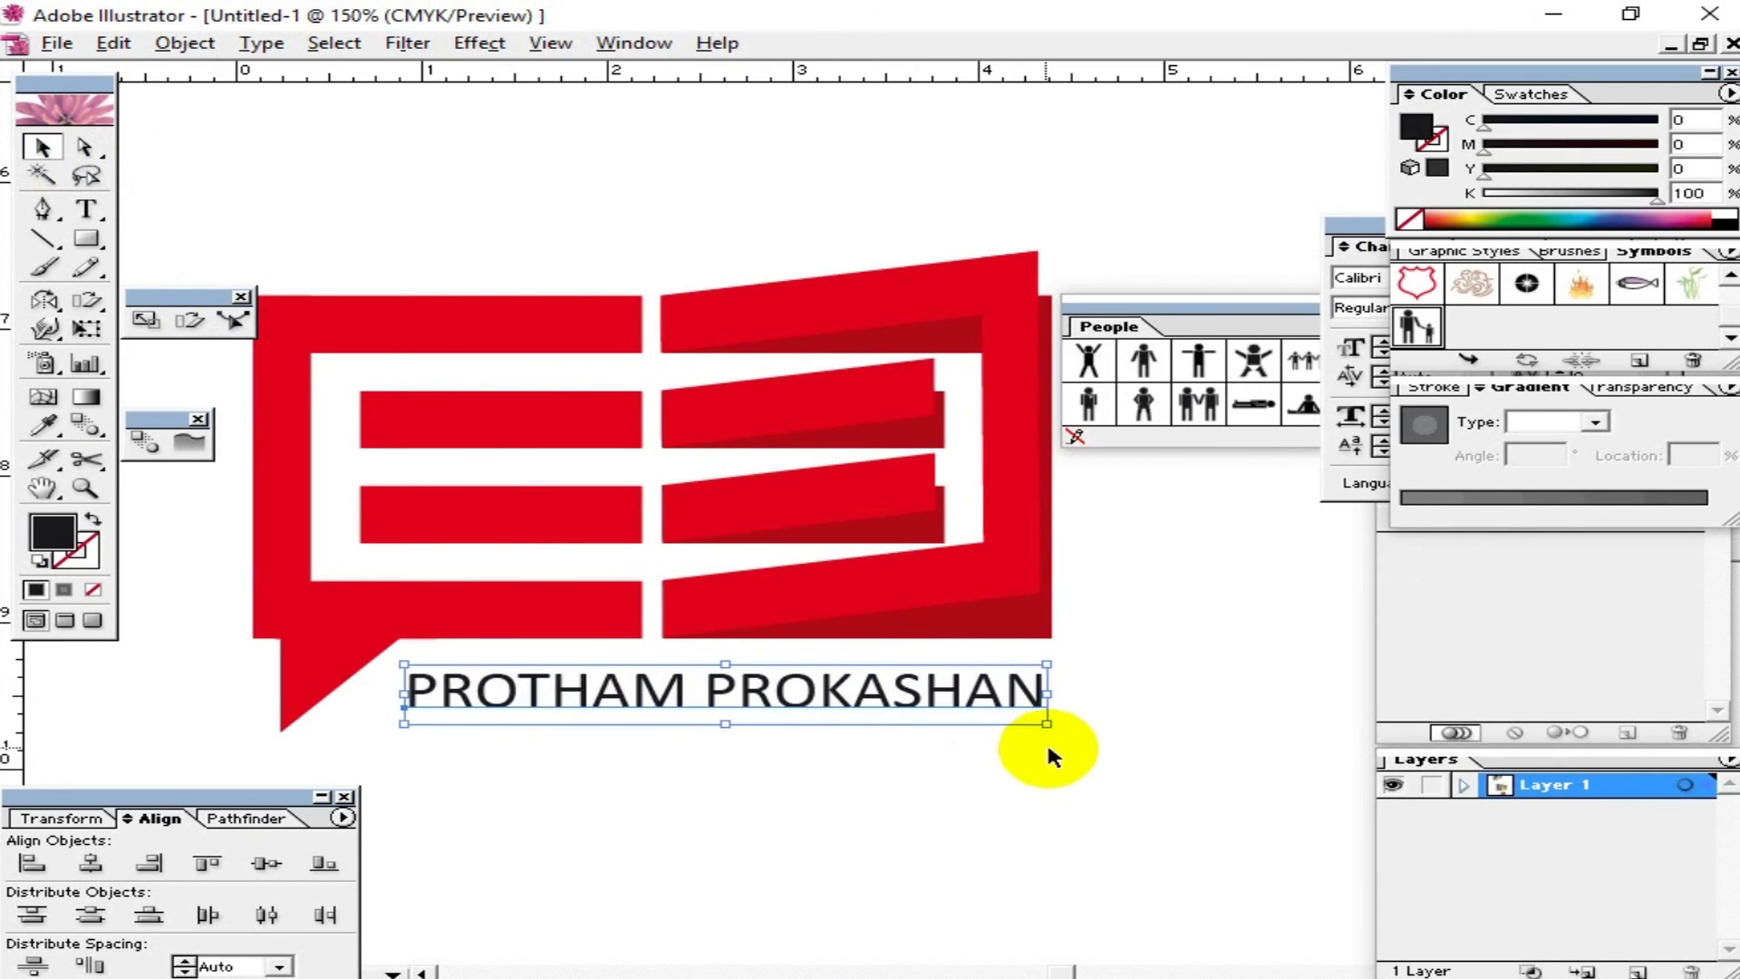
left_click(1350, 243)
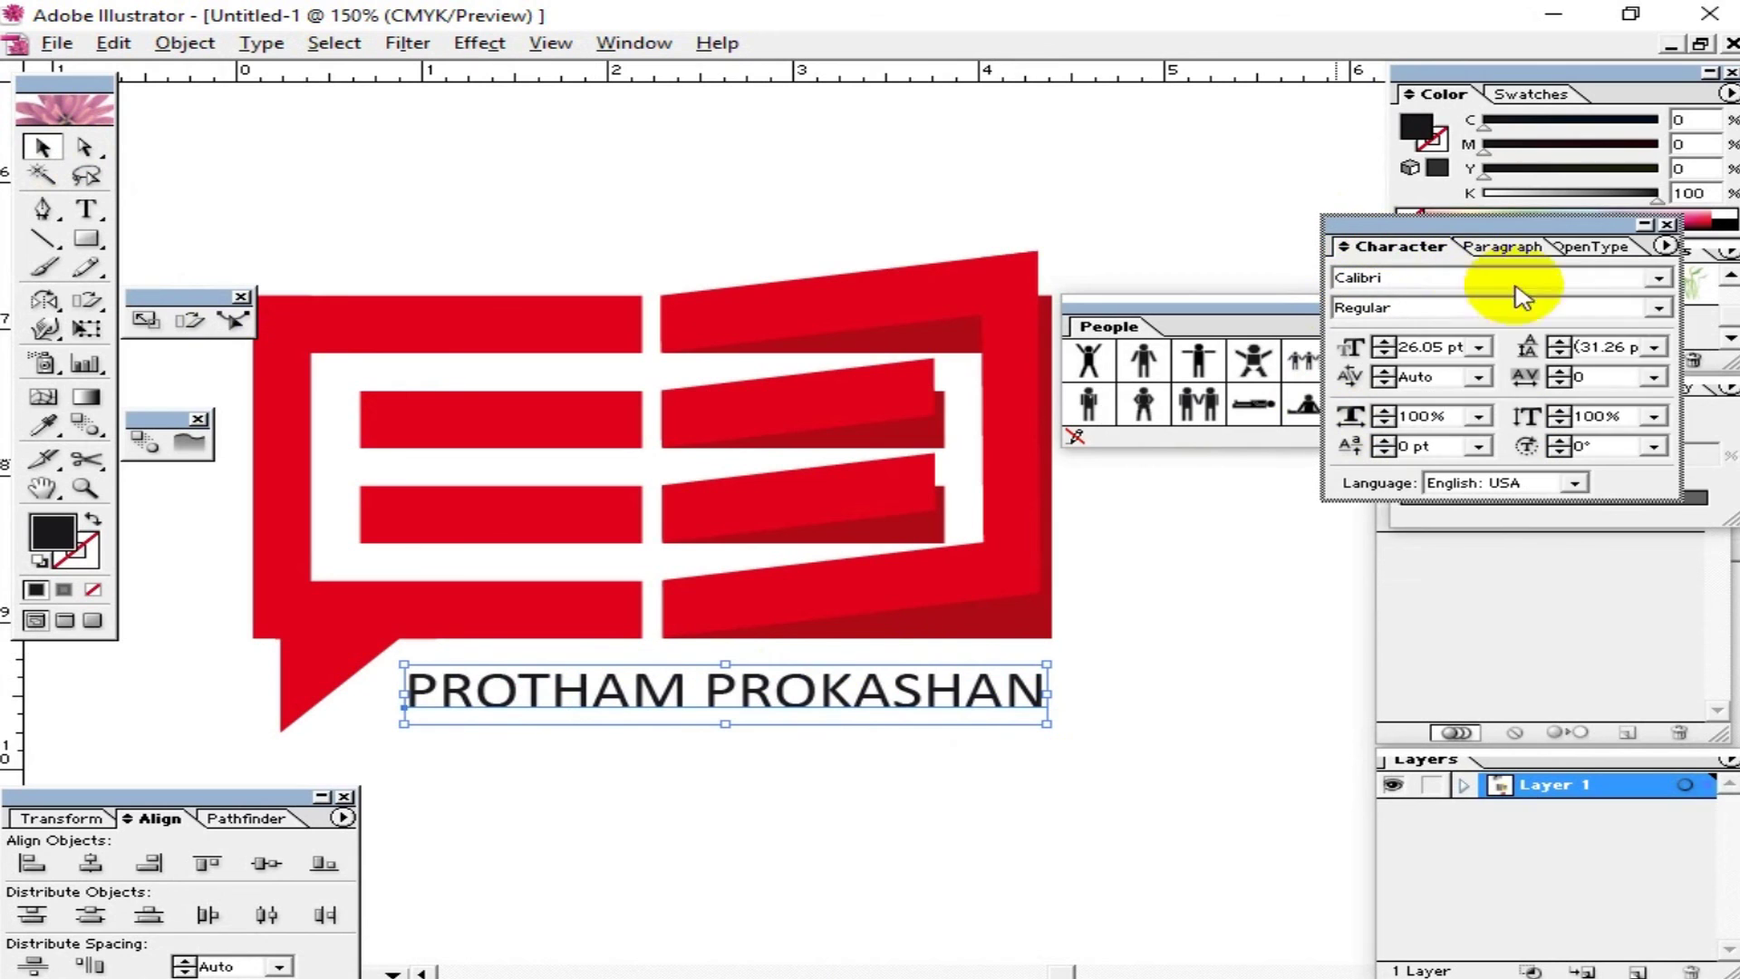
left_click(1658, 307)
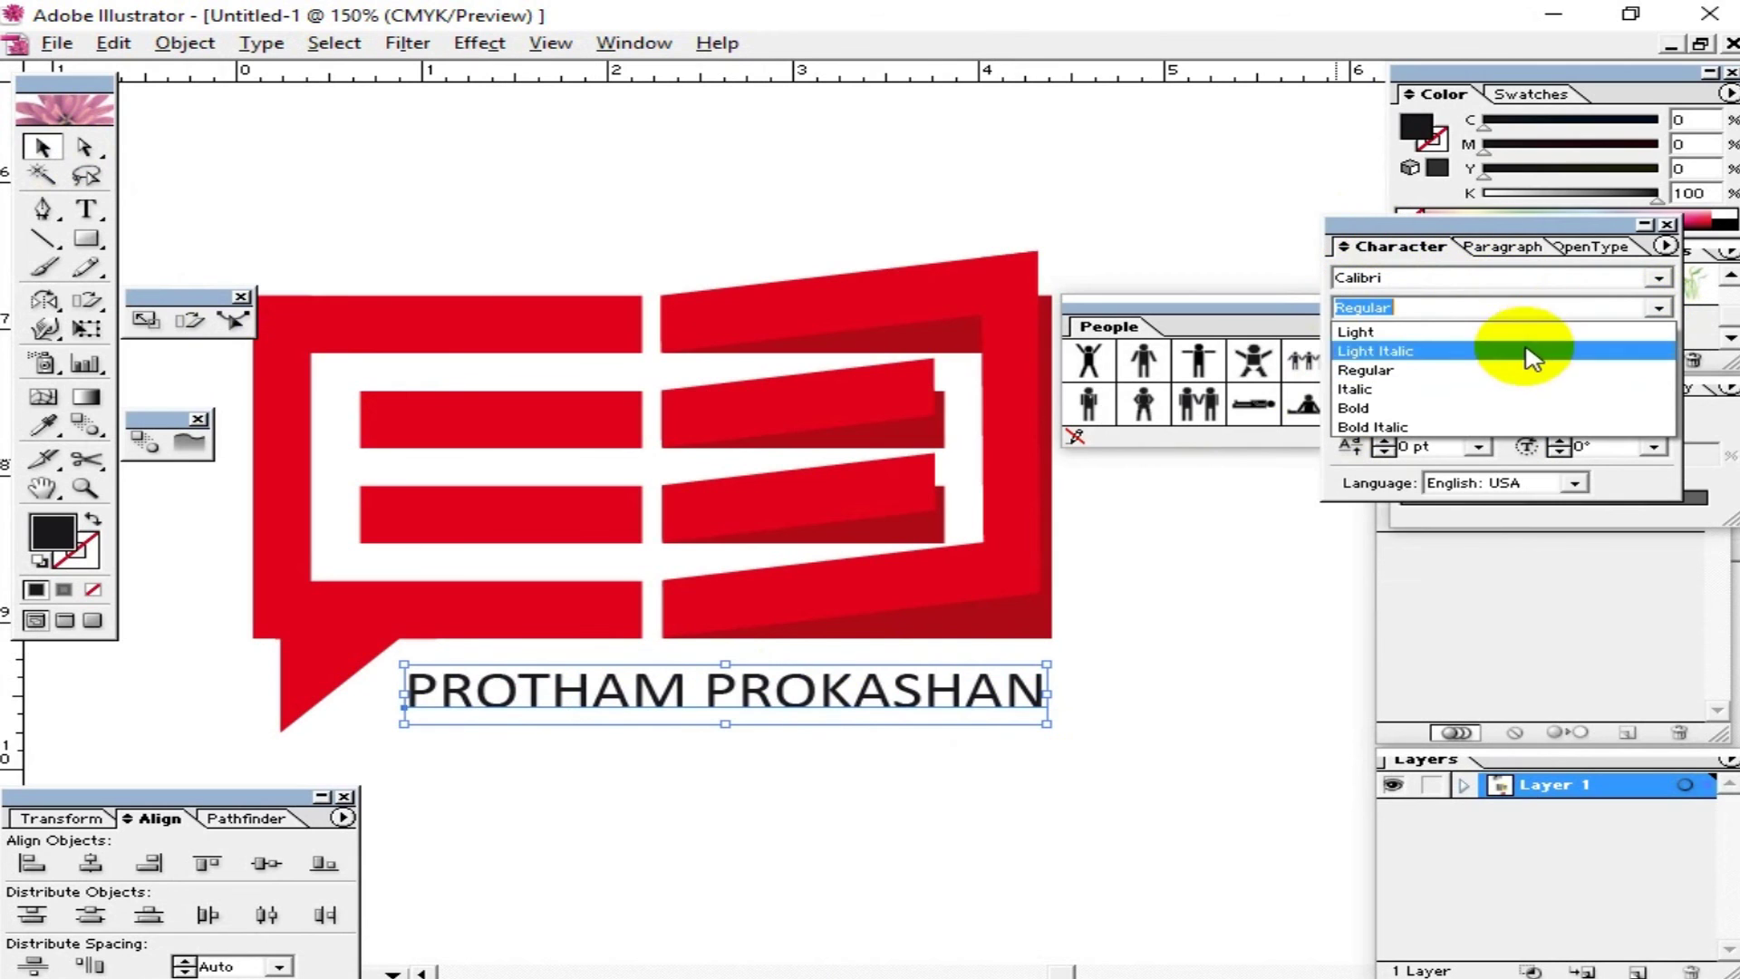
left_click(1472, 416)
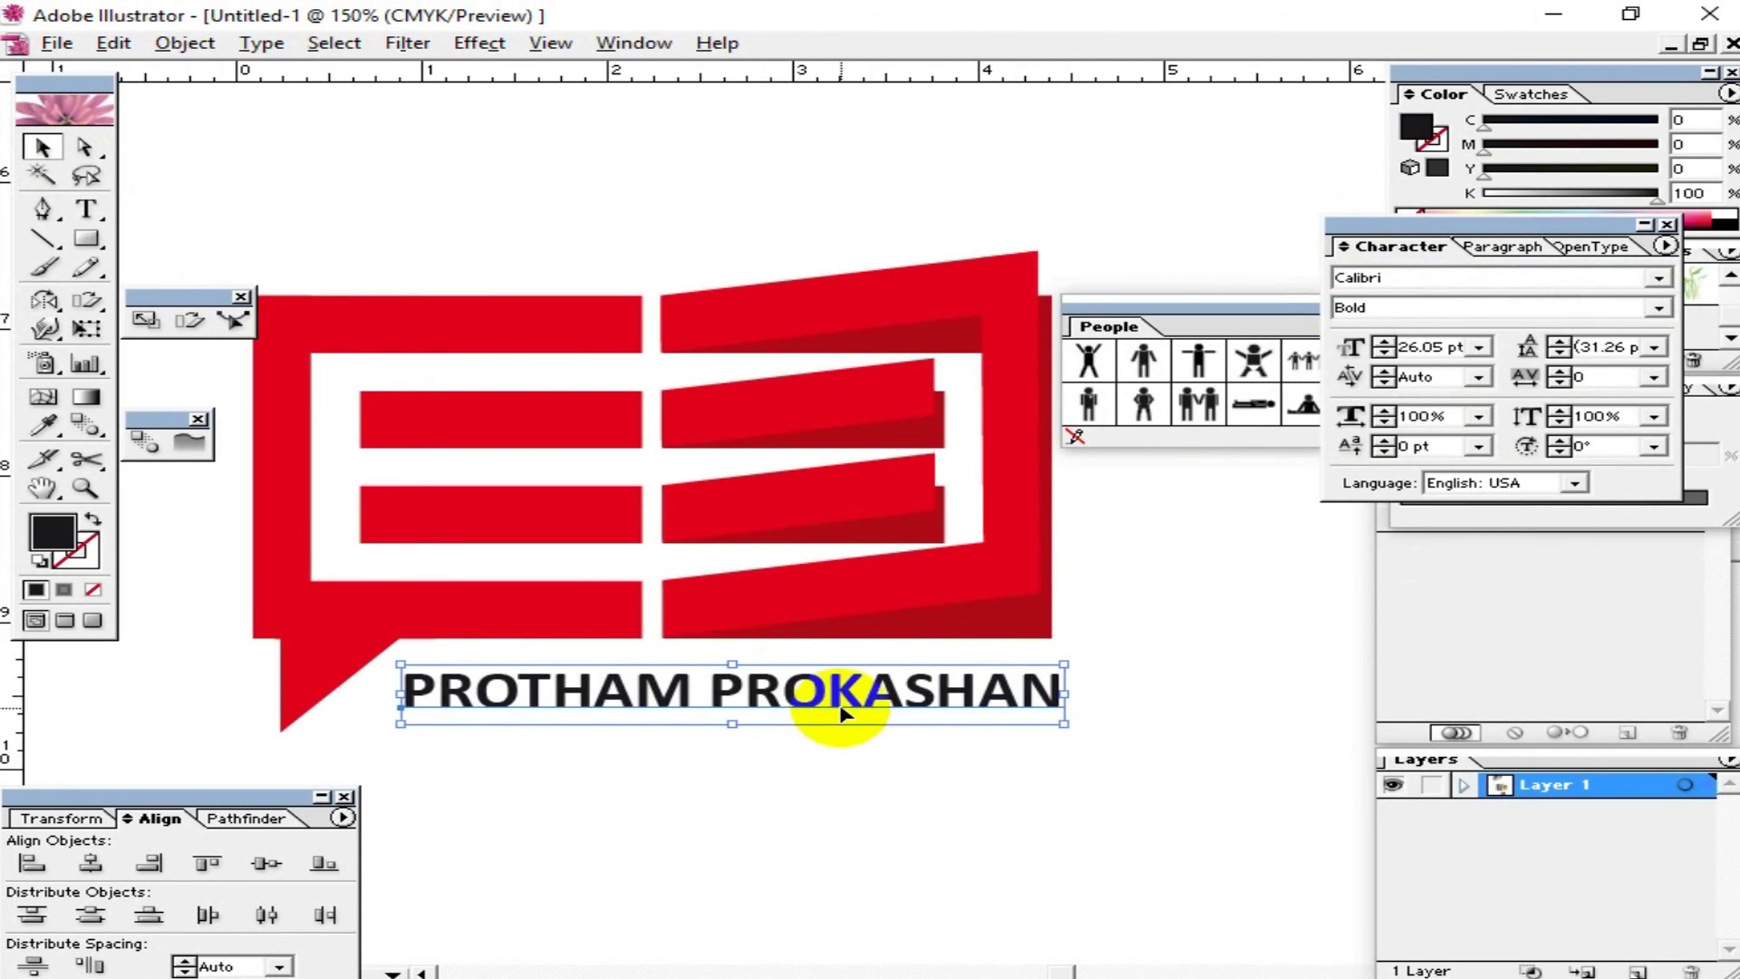
Step: Colour the word PROTHAM with the logo's bright red
left_click(718, 847)
key("t")
left_click_drag(686, 693, 6, 694)
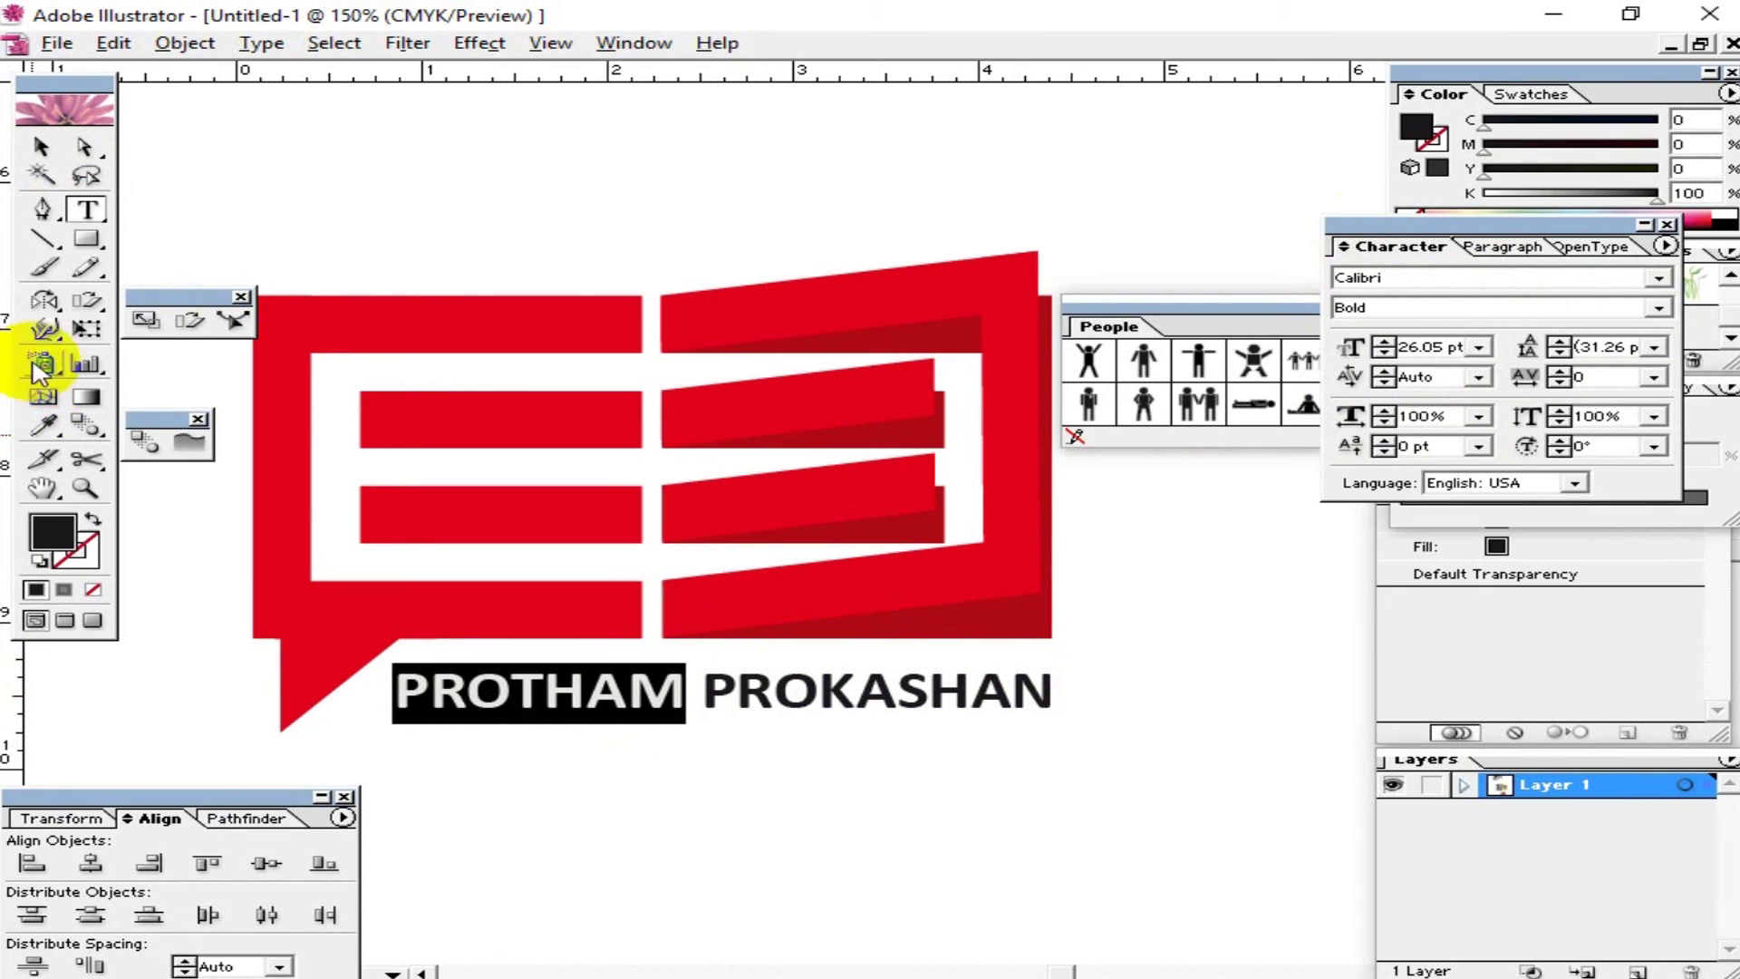
left_click(42, 425)
left_click(335, 321)
left_click(657, 623)
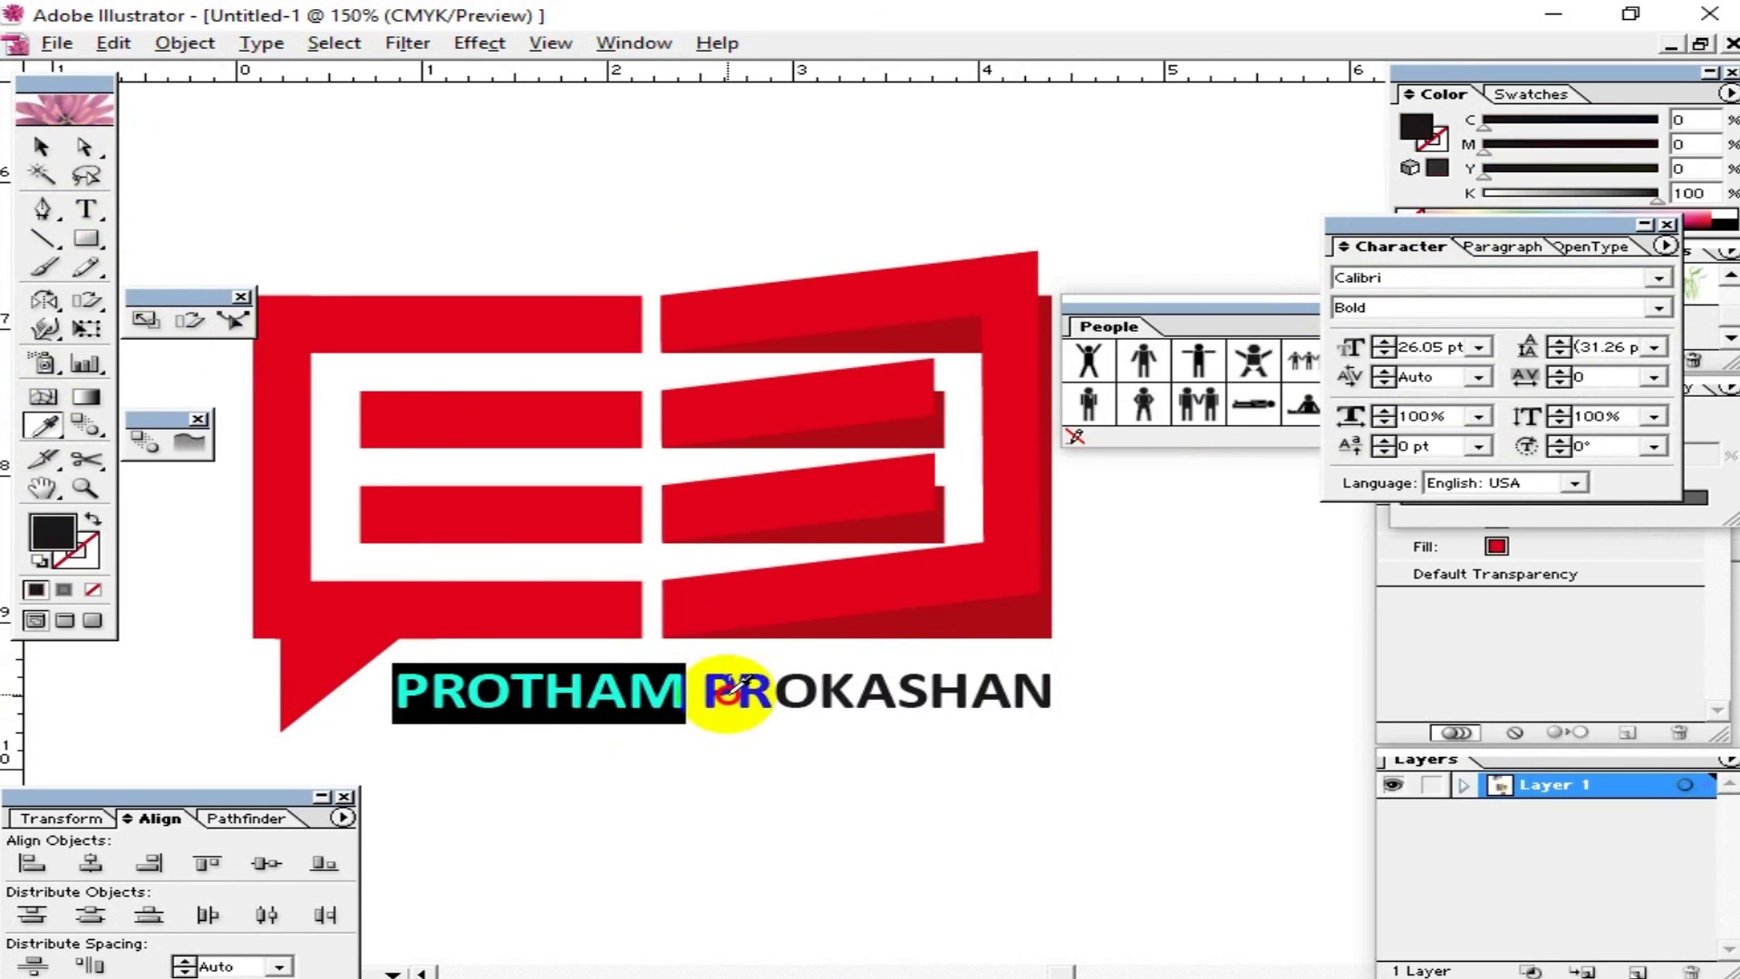
left_click(350, 377)
Step: Colour the word PROKASHAN with the logo's dark red, then zoom out to view the cover
left_click(40, 147)
key("t")
left_click_drag(702, 694, 1055, 694)
left_click(43, 424)
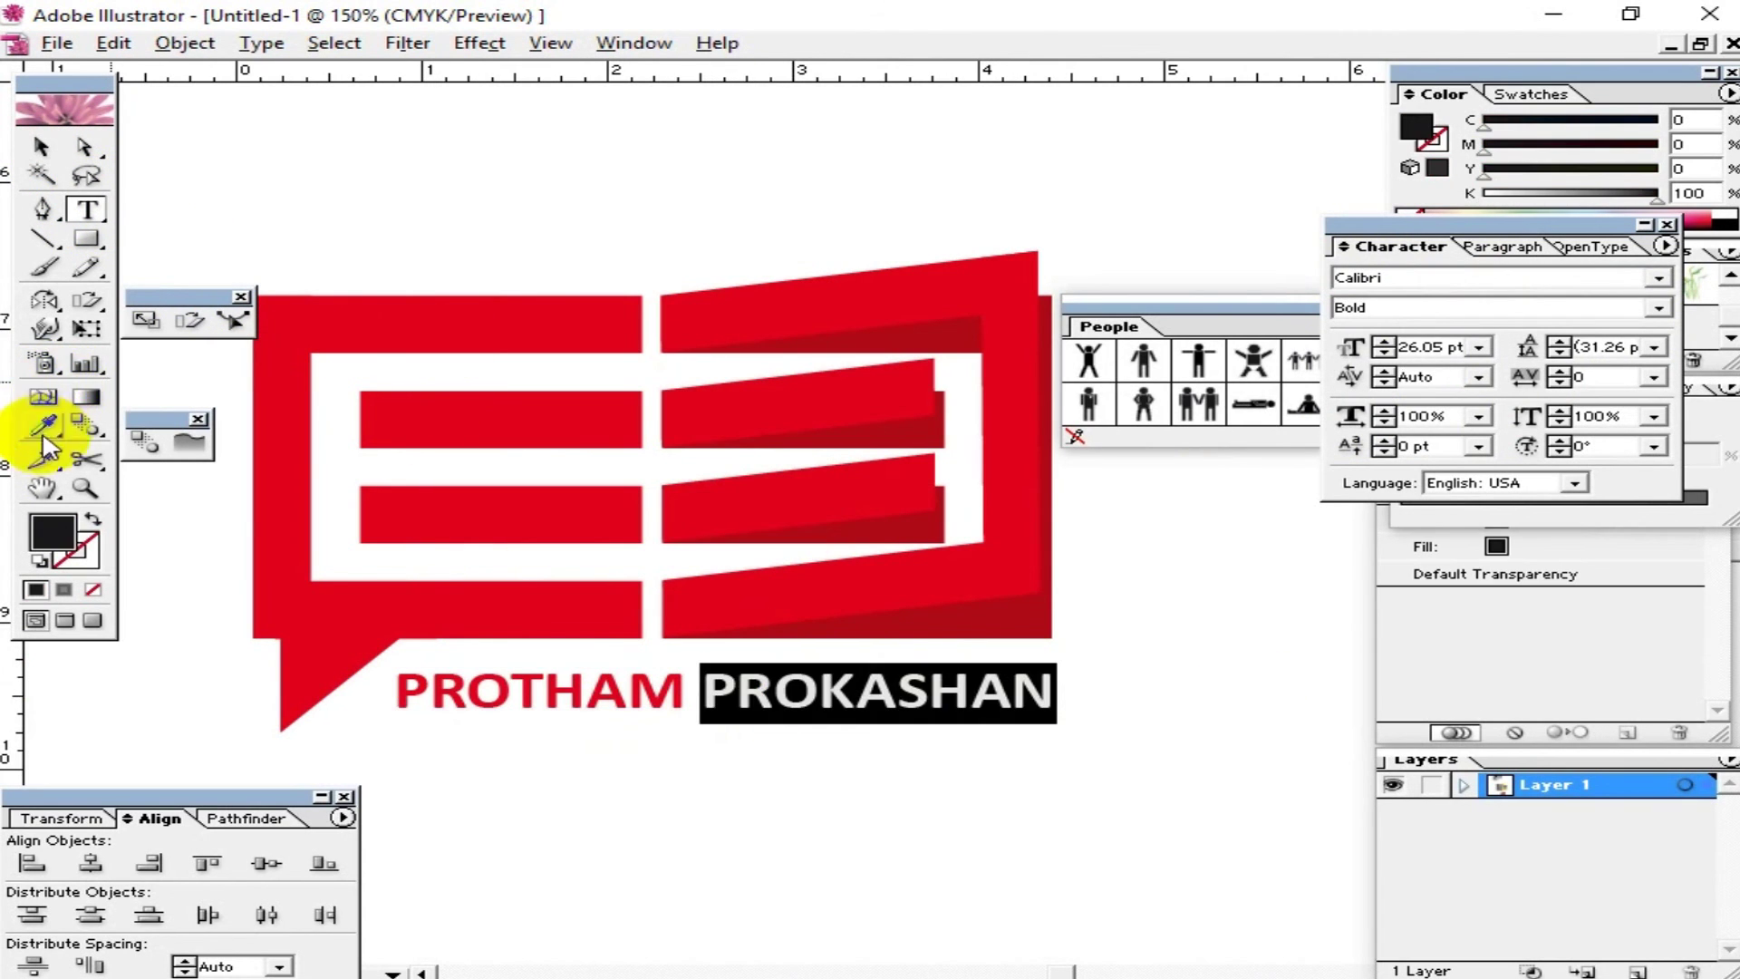
left_click(1033, 598)
left_click(41, 147)
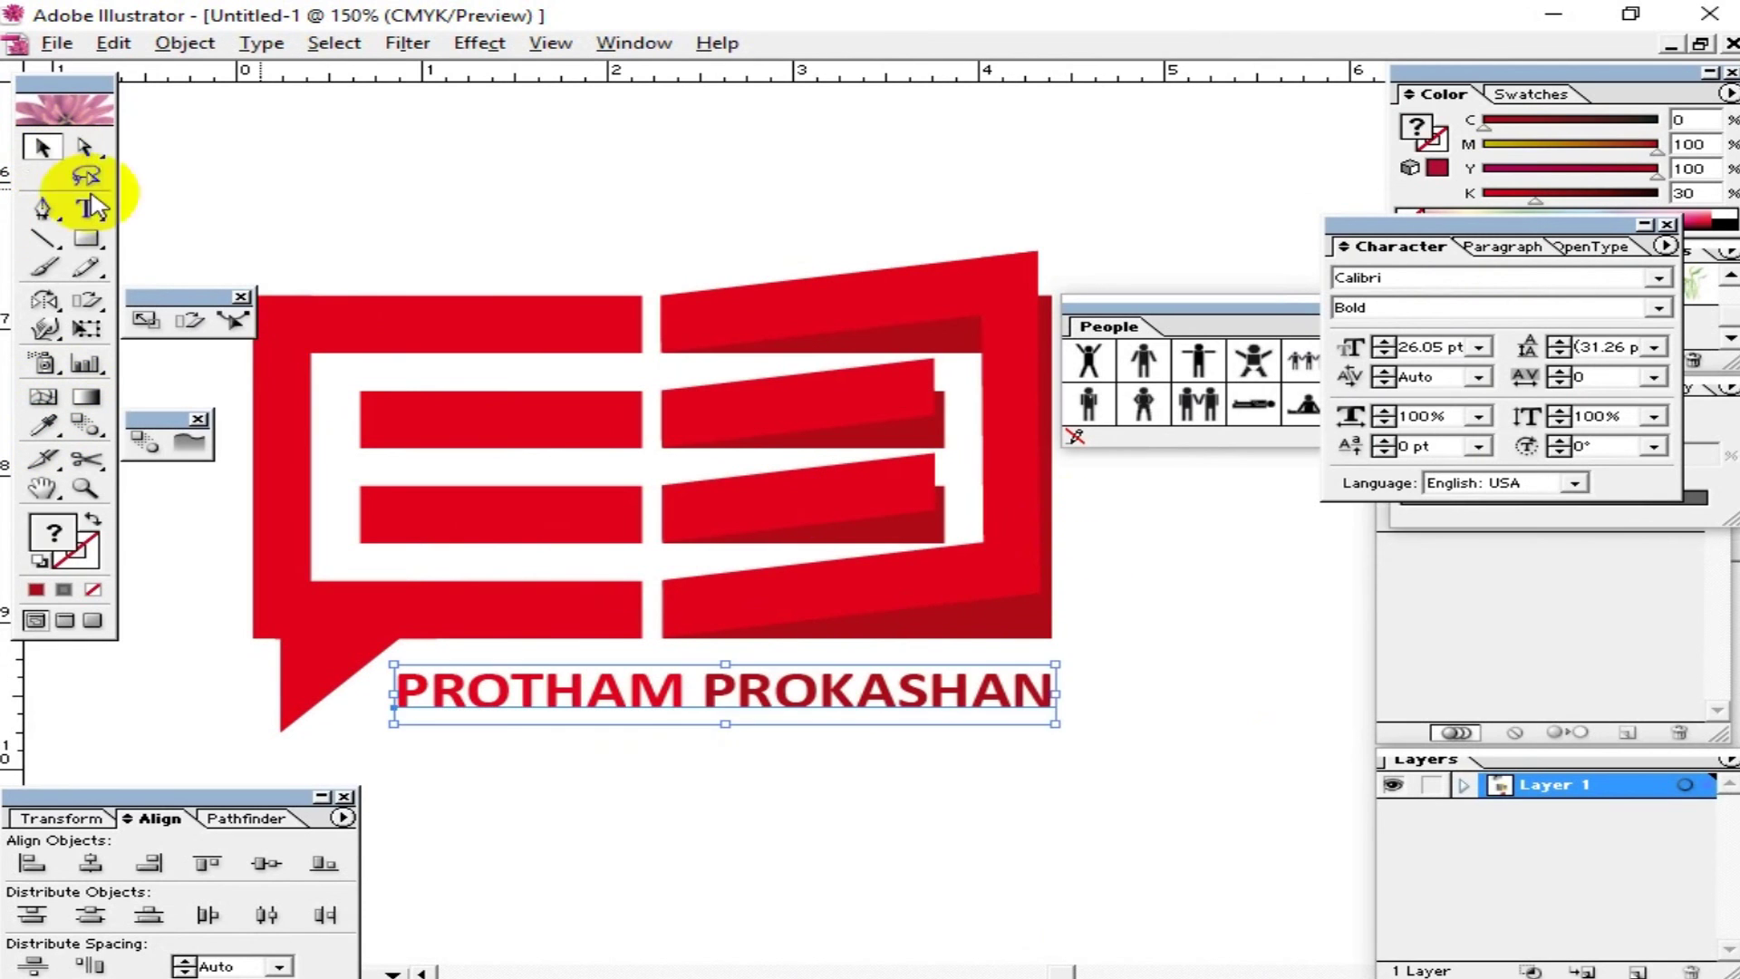
left_click(1017, 816)
mouse_move(1101, 713)
left_mouse_down()
mouse_move(1269, 796)
mouse_move(1192, 862)
left_mouse_up()
key("ctrl+minus")
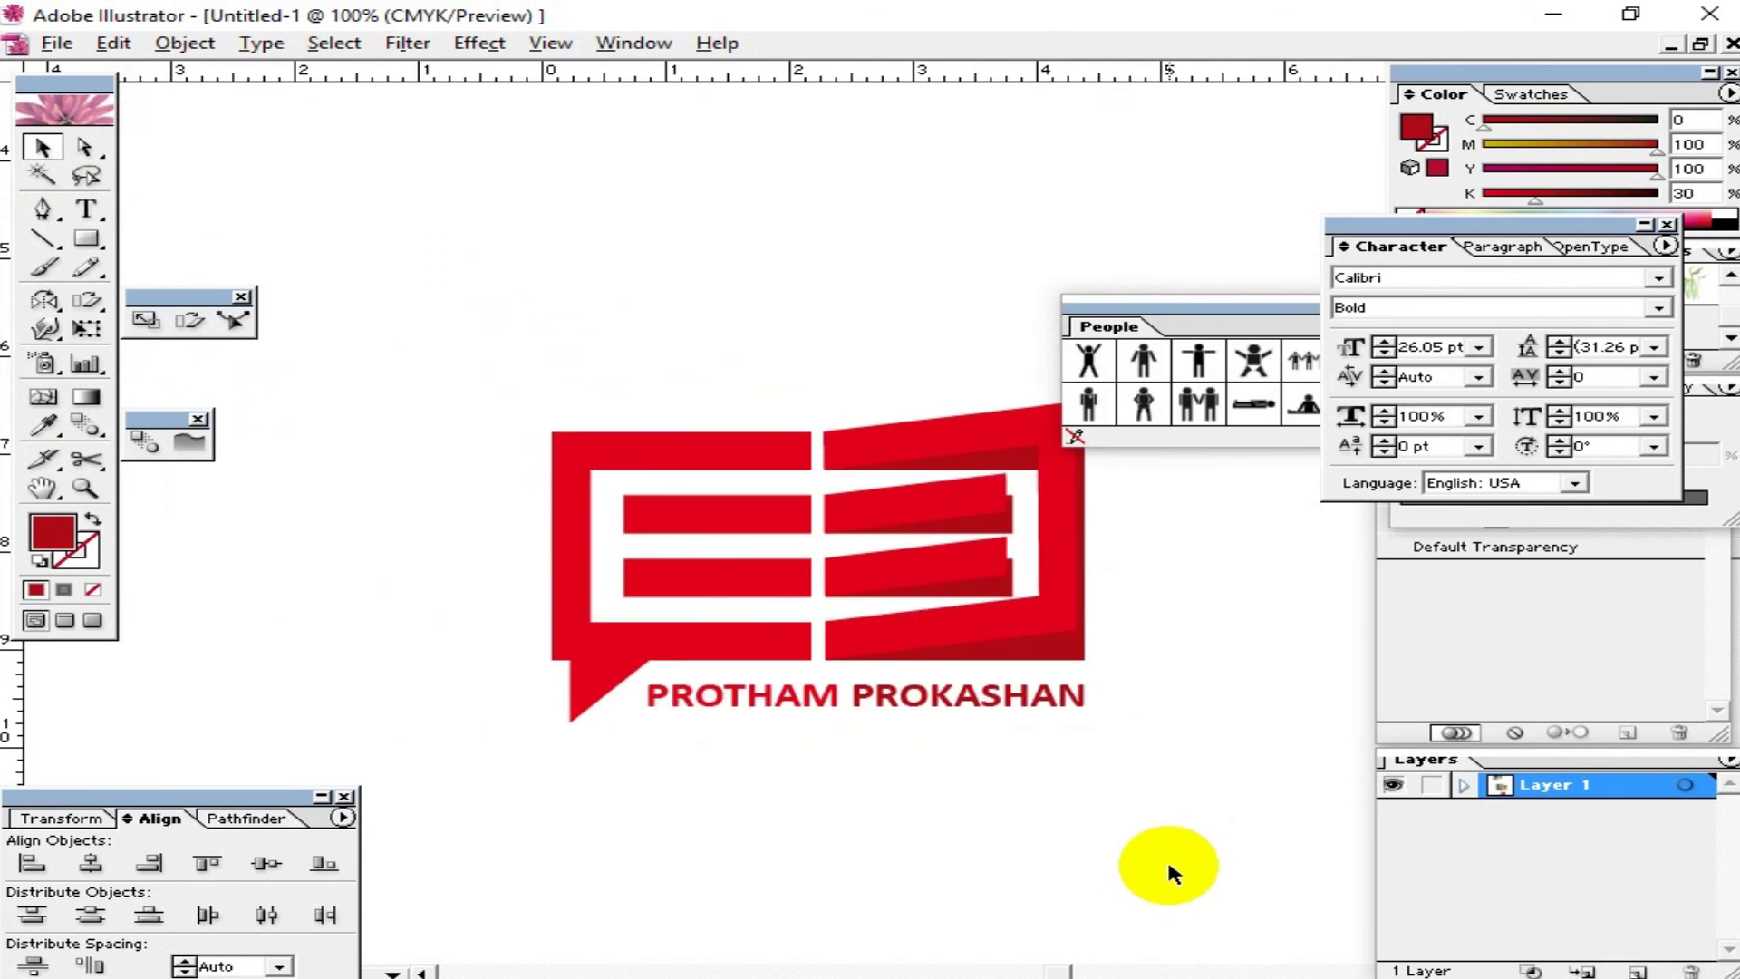
Step: Expand the whole publisher logo into shapes with Object > Expand (Object, Fill)
key("ctrl+minus")
left_click_drag(459, 451, 1015, 761)
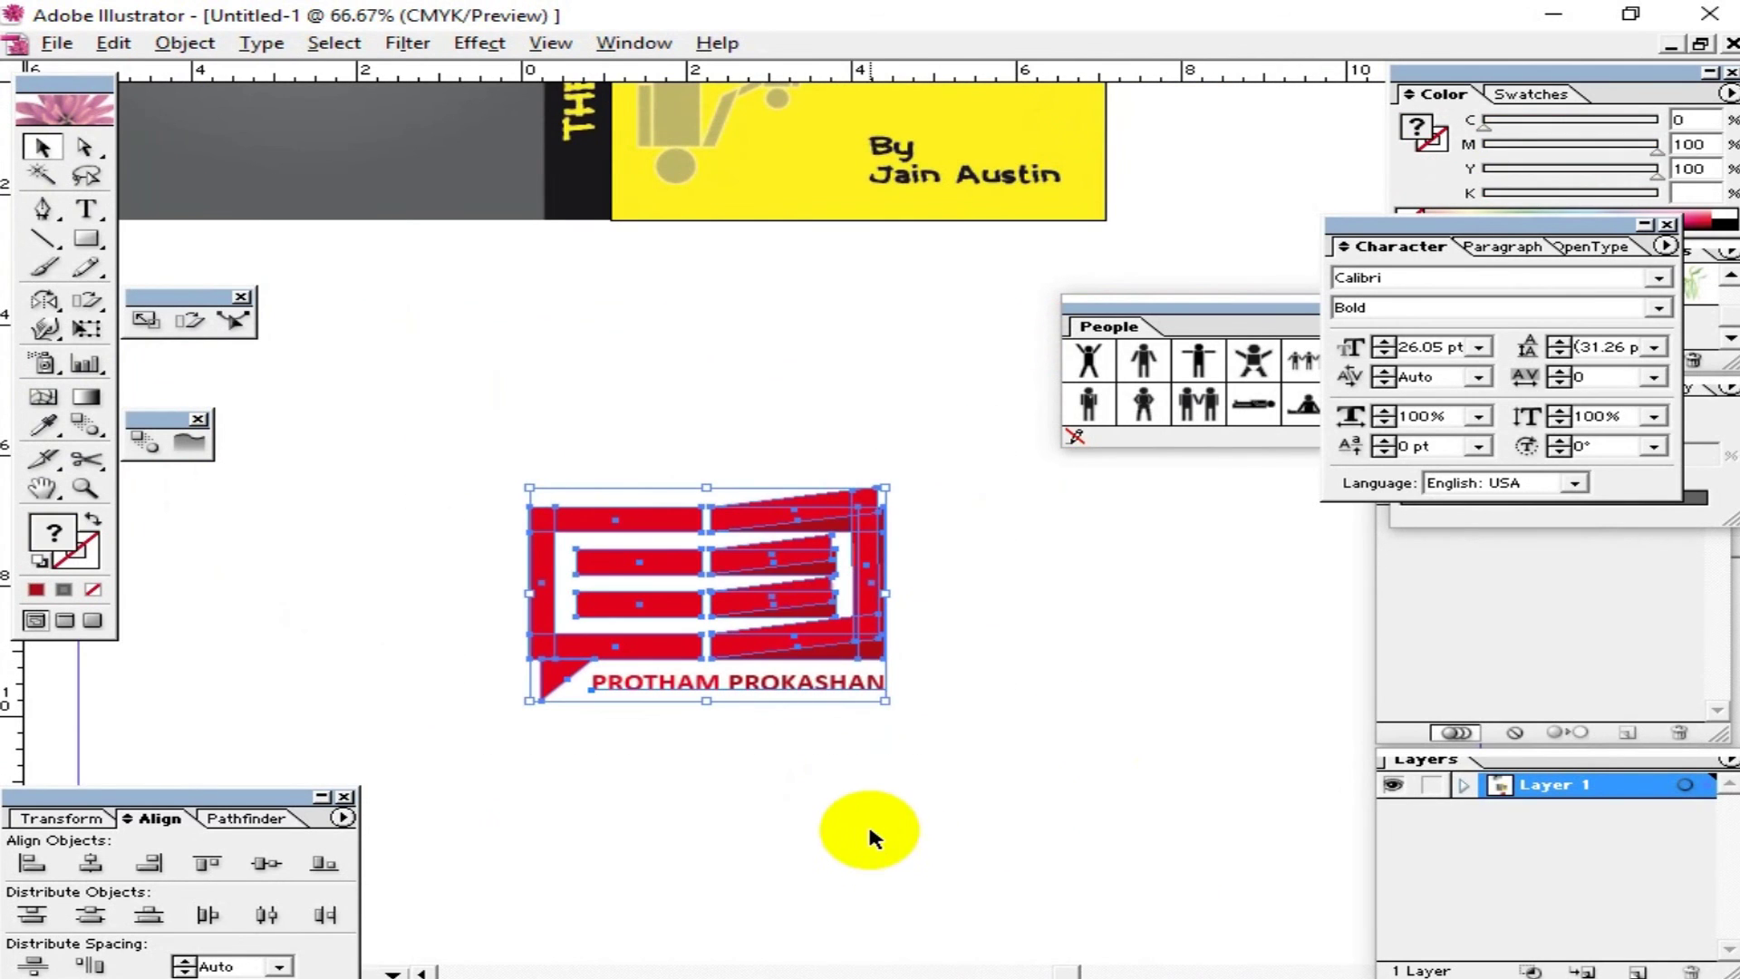
left_click(879, 793)
left_click_drag(462, 394, 920, 763)
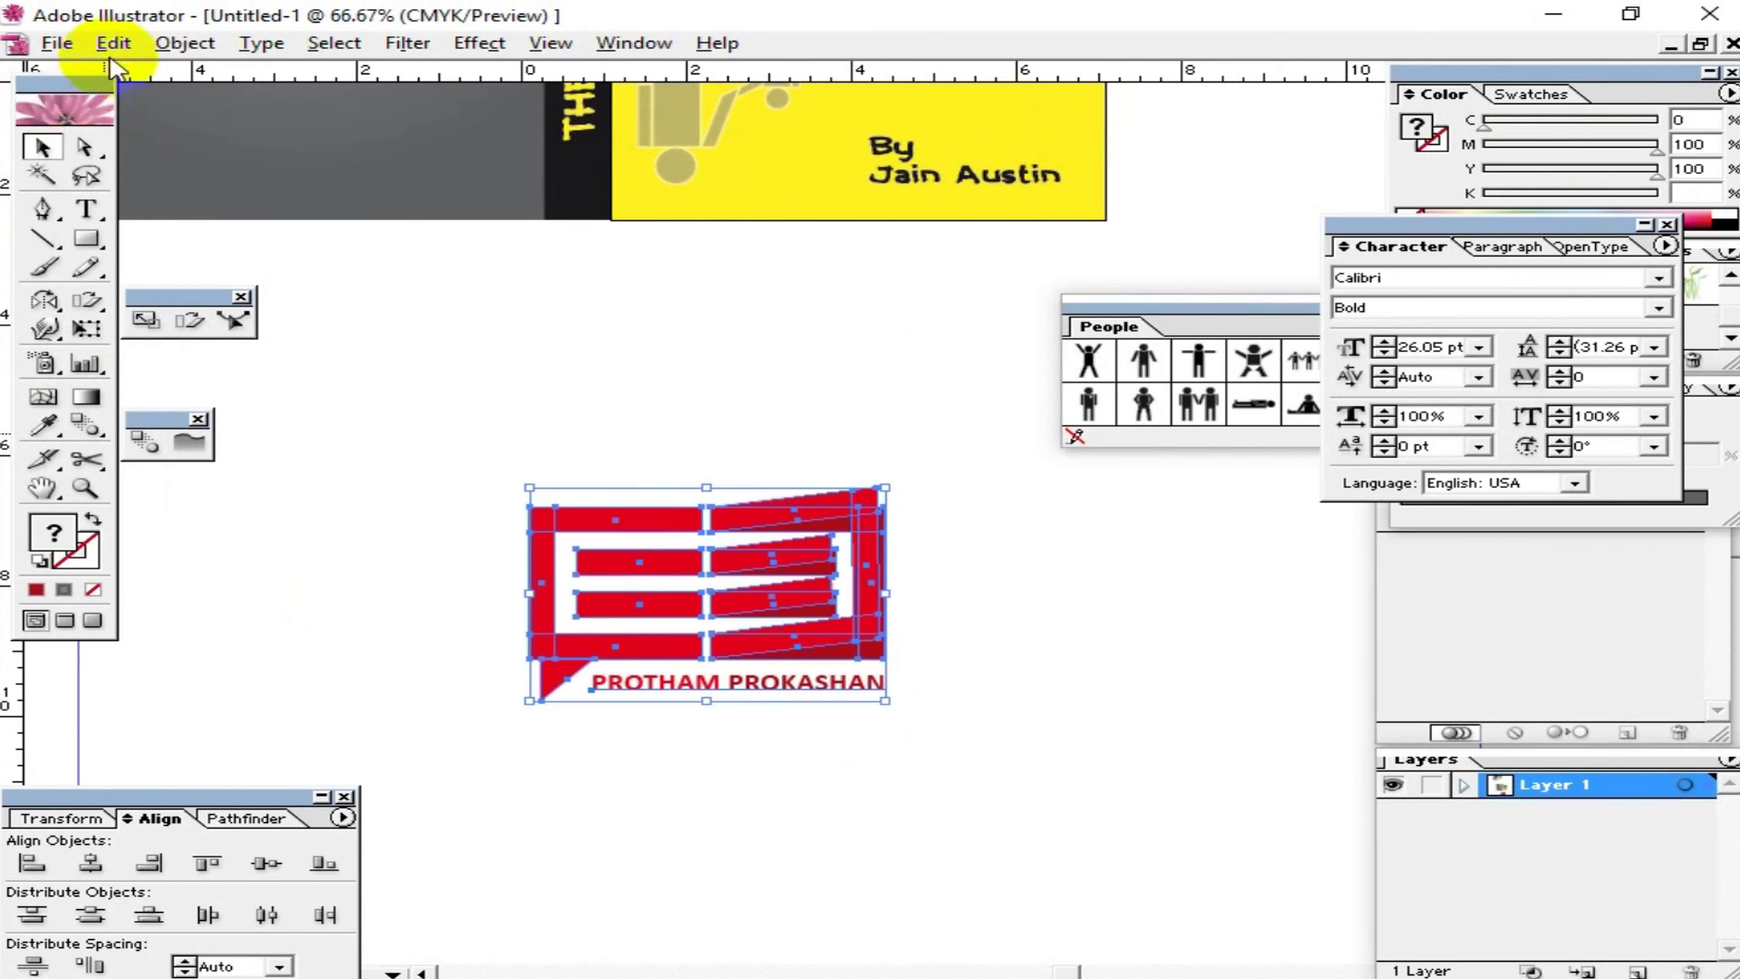
left_click(185, 43)
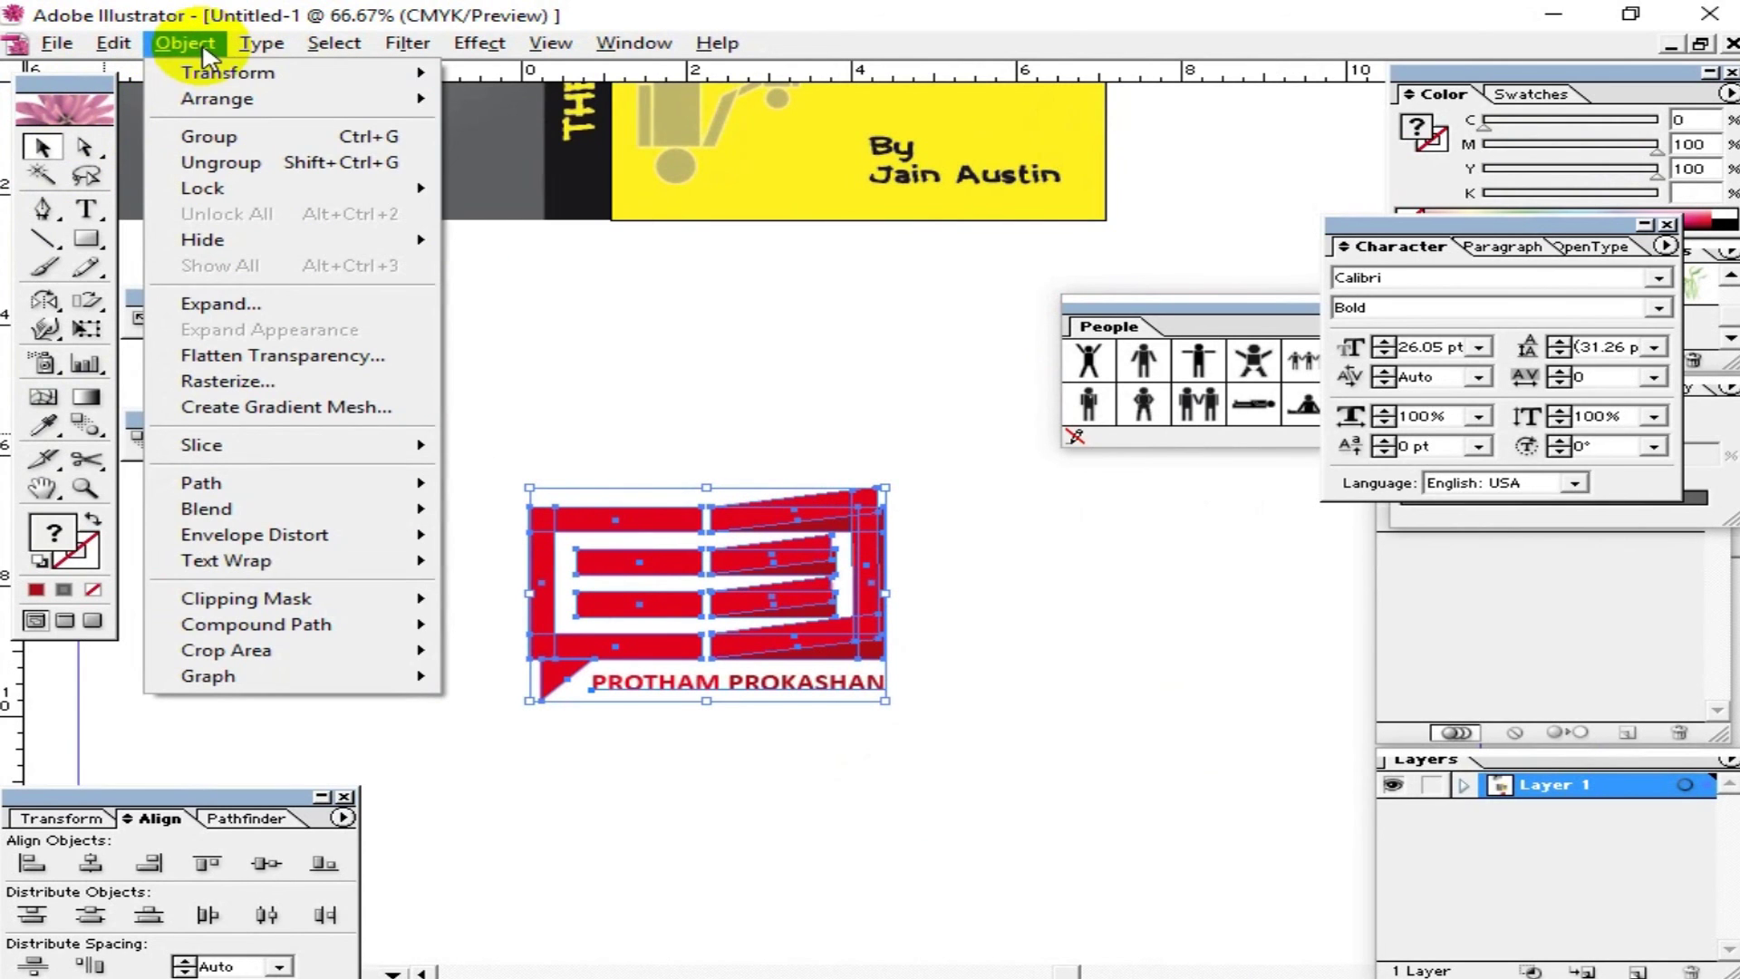
left_click(235, 304)
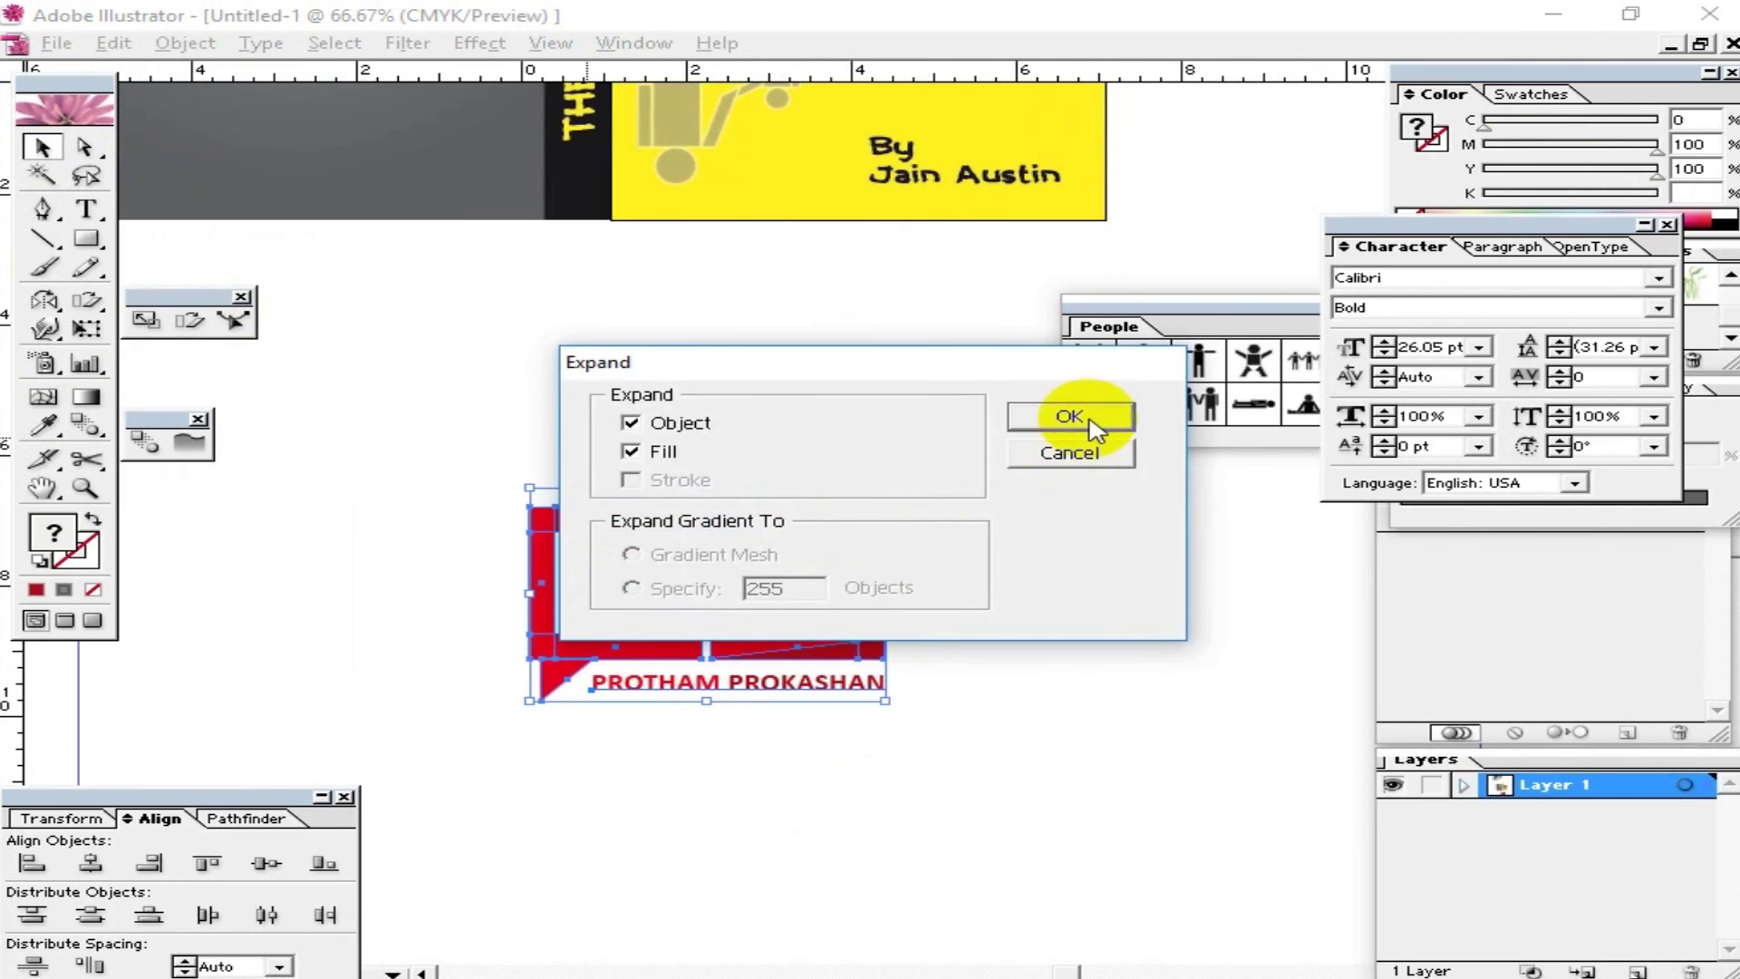
left_click(1070, 416)
Step: Shrink the expanded logo down to a small badge
left_click_drag(1006, 773, 432, 447)
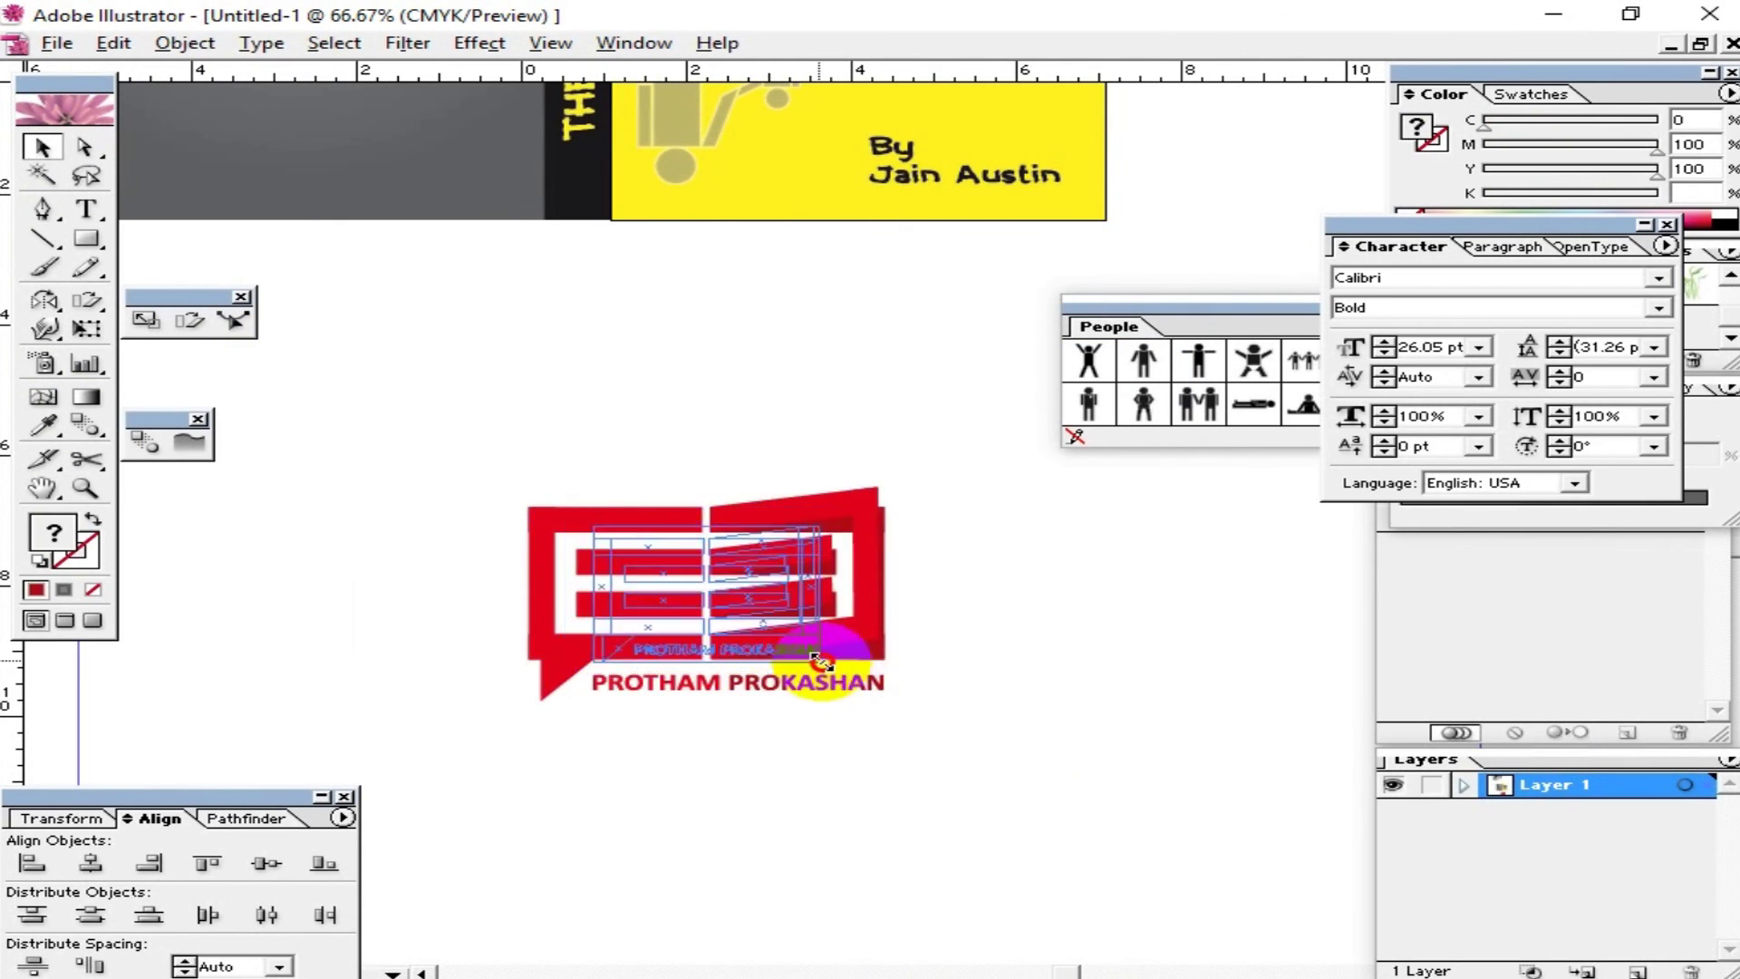
left_click_drag(884, 698, 762, 625)
left_click_drag(809, 516, 606, 661)
mouse_move(654, 714)
left_mouse_down()
mouse_move(736, 605)
mouse_move(476, 594)
left_mouse_up()
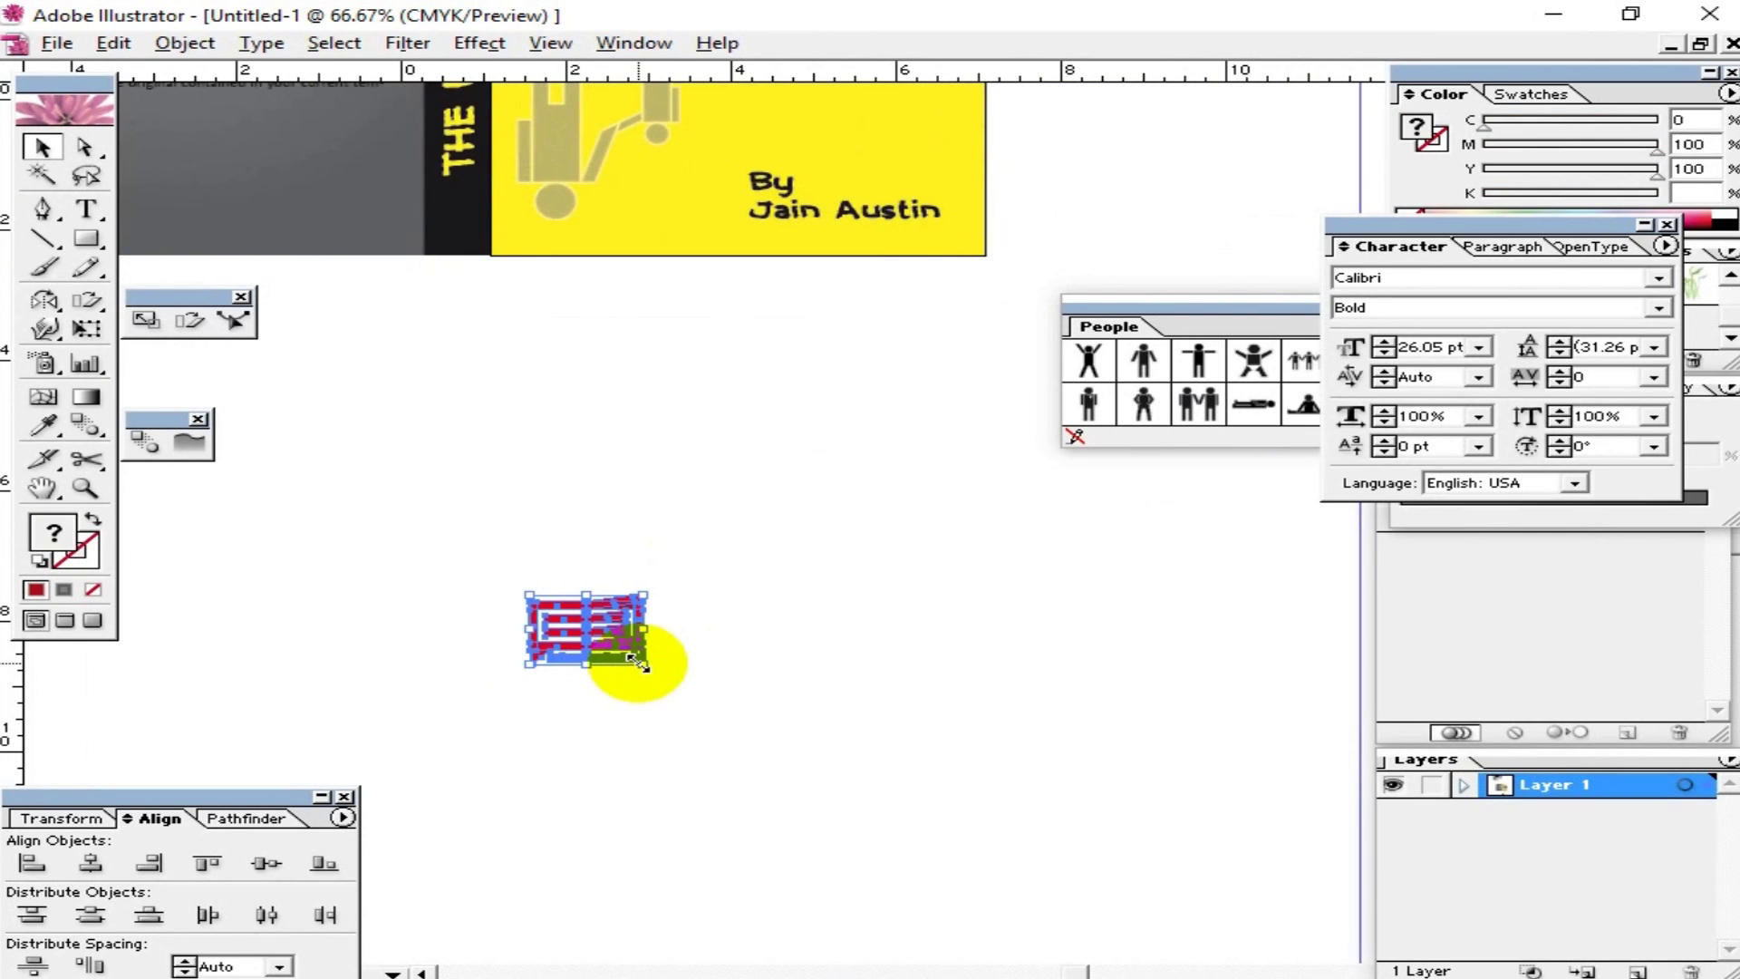
left_click_drag(638, 662, 611, 645)
left_click(668, 575)
left_click(589, 629)
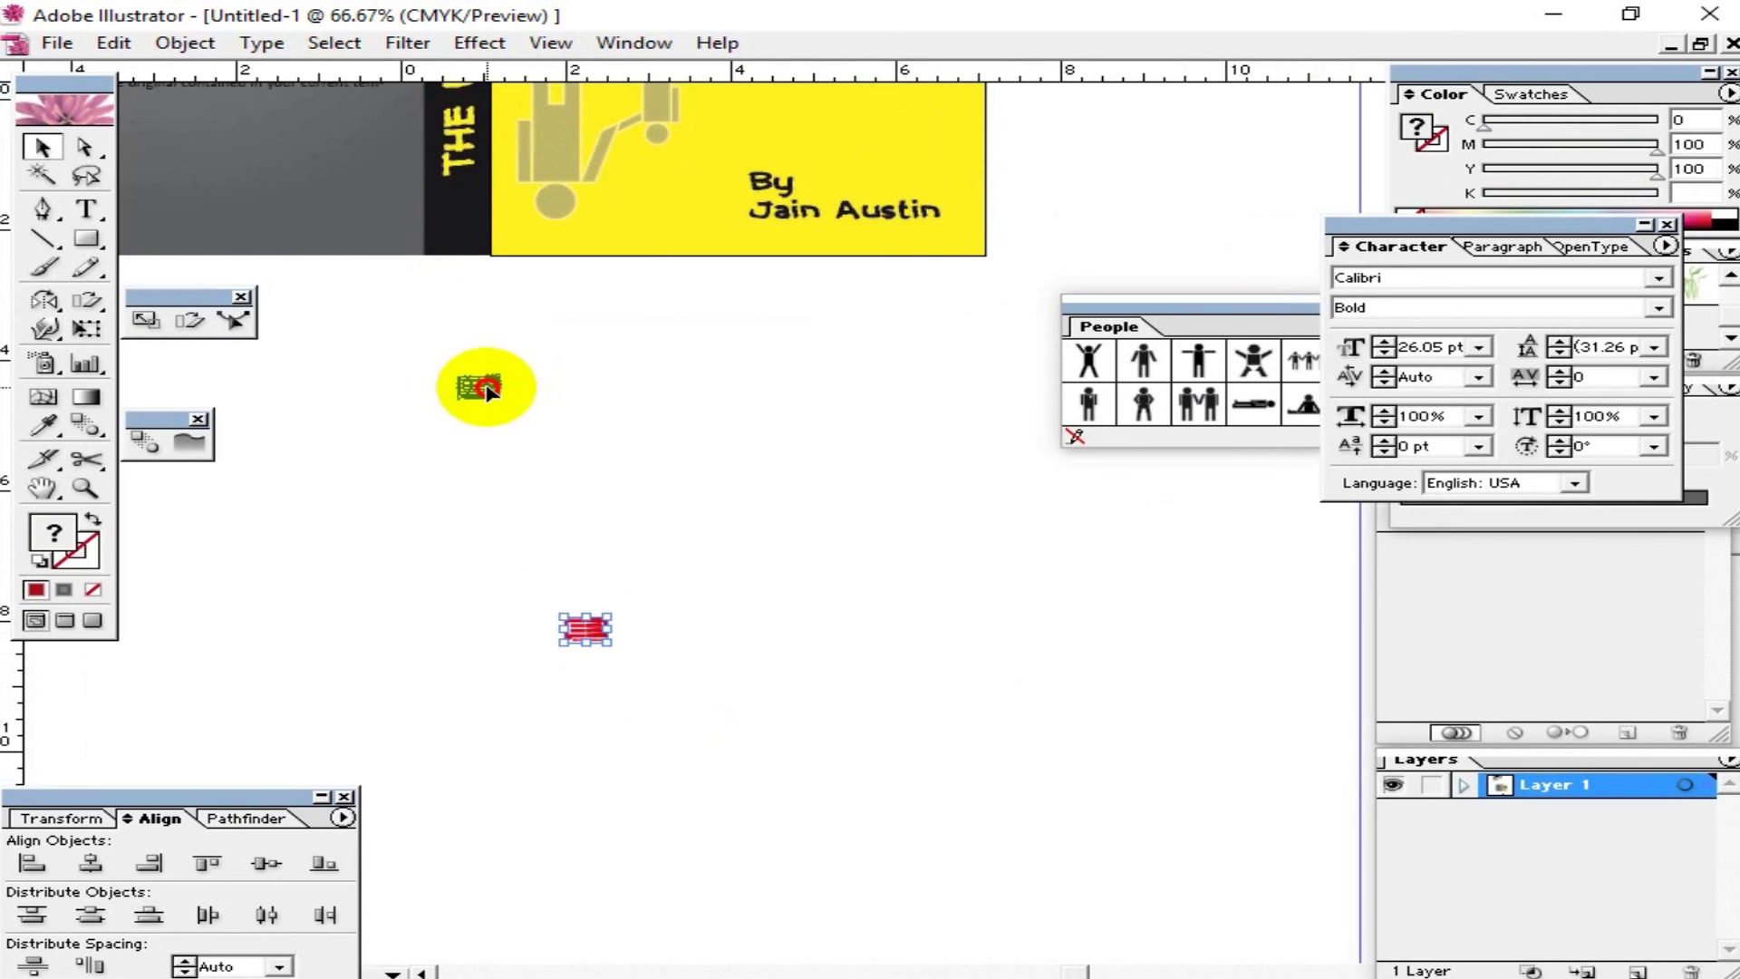
Step: Move the small logo onto the black spine strip
left_click_drag(487, 388, 469, 216)
right_click(470, 217)
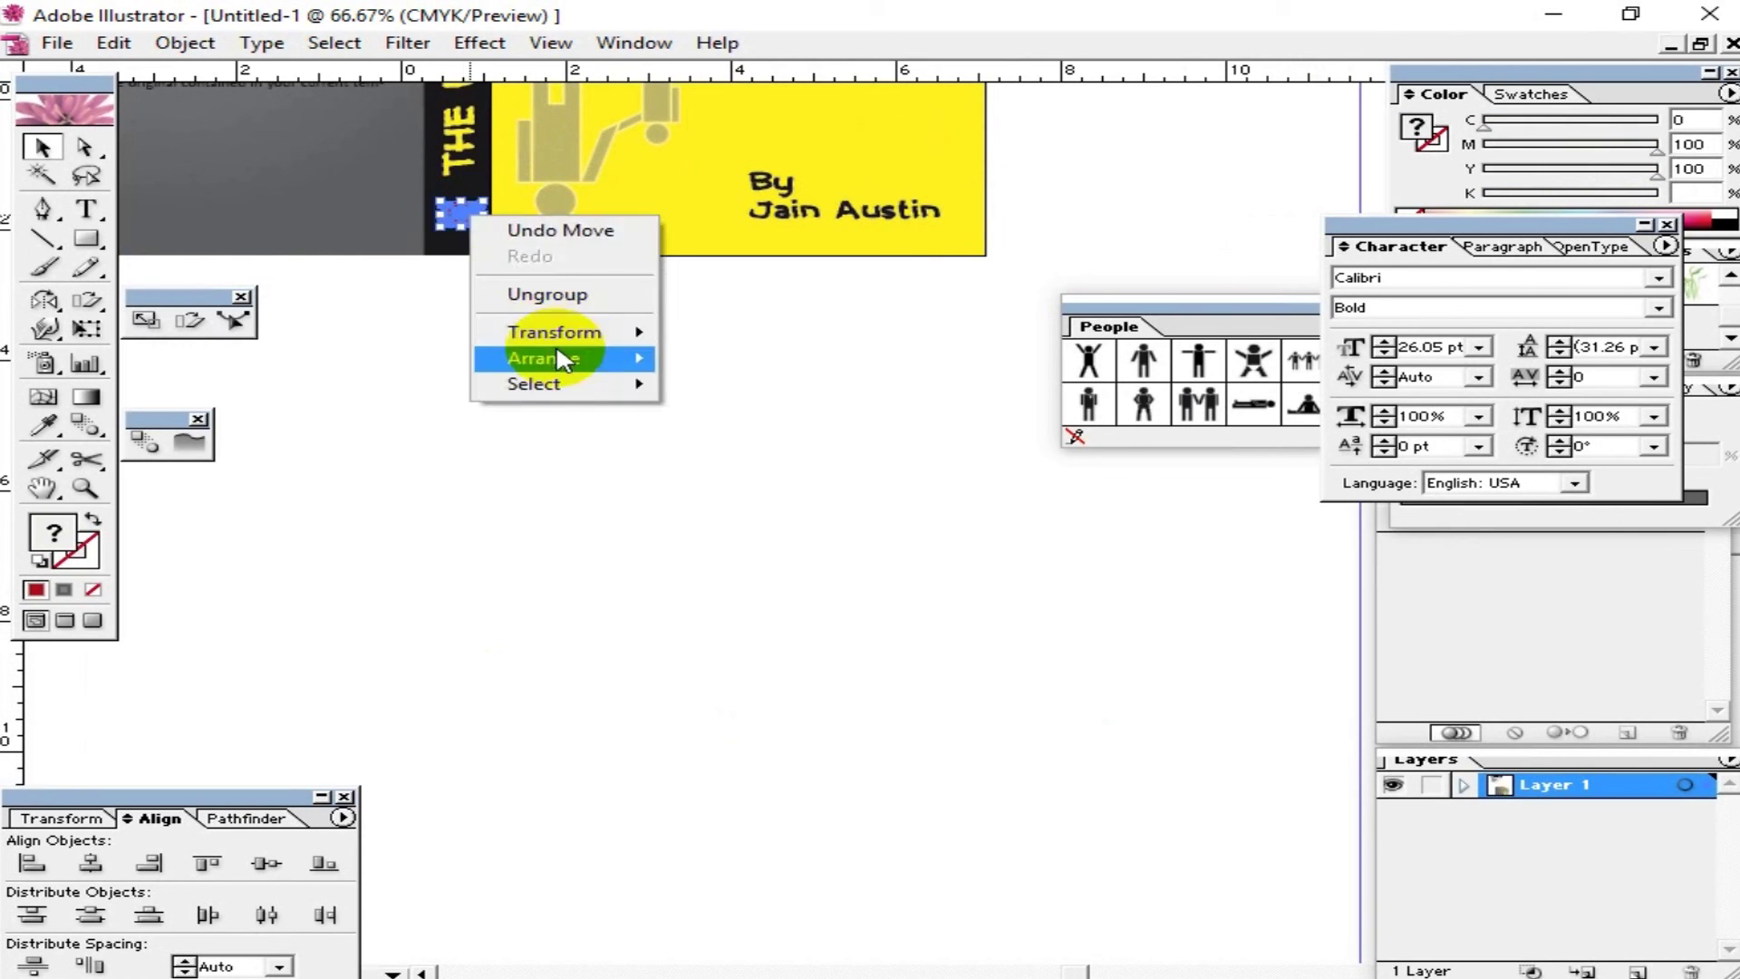
left_click(689, 357)
left_click(639, 481)
key("ctrl+1")
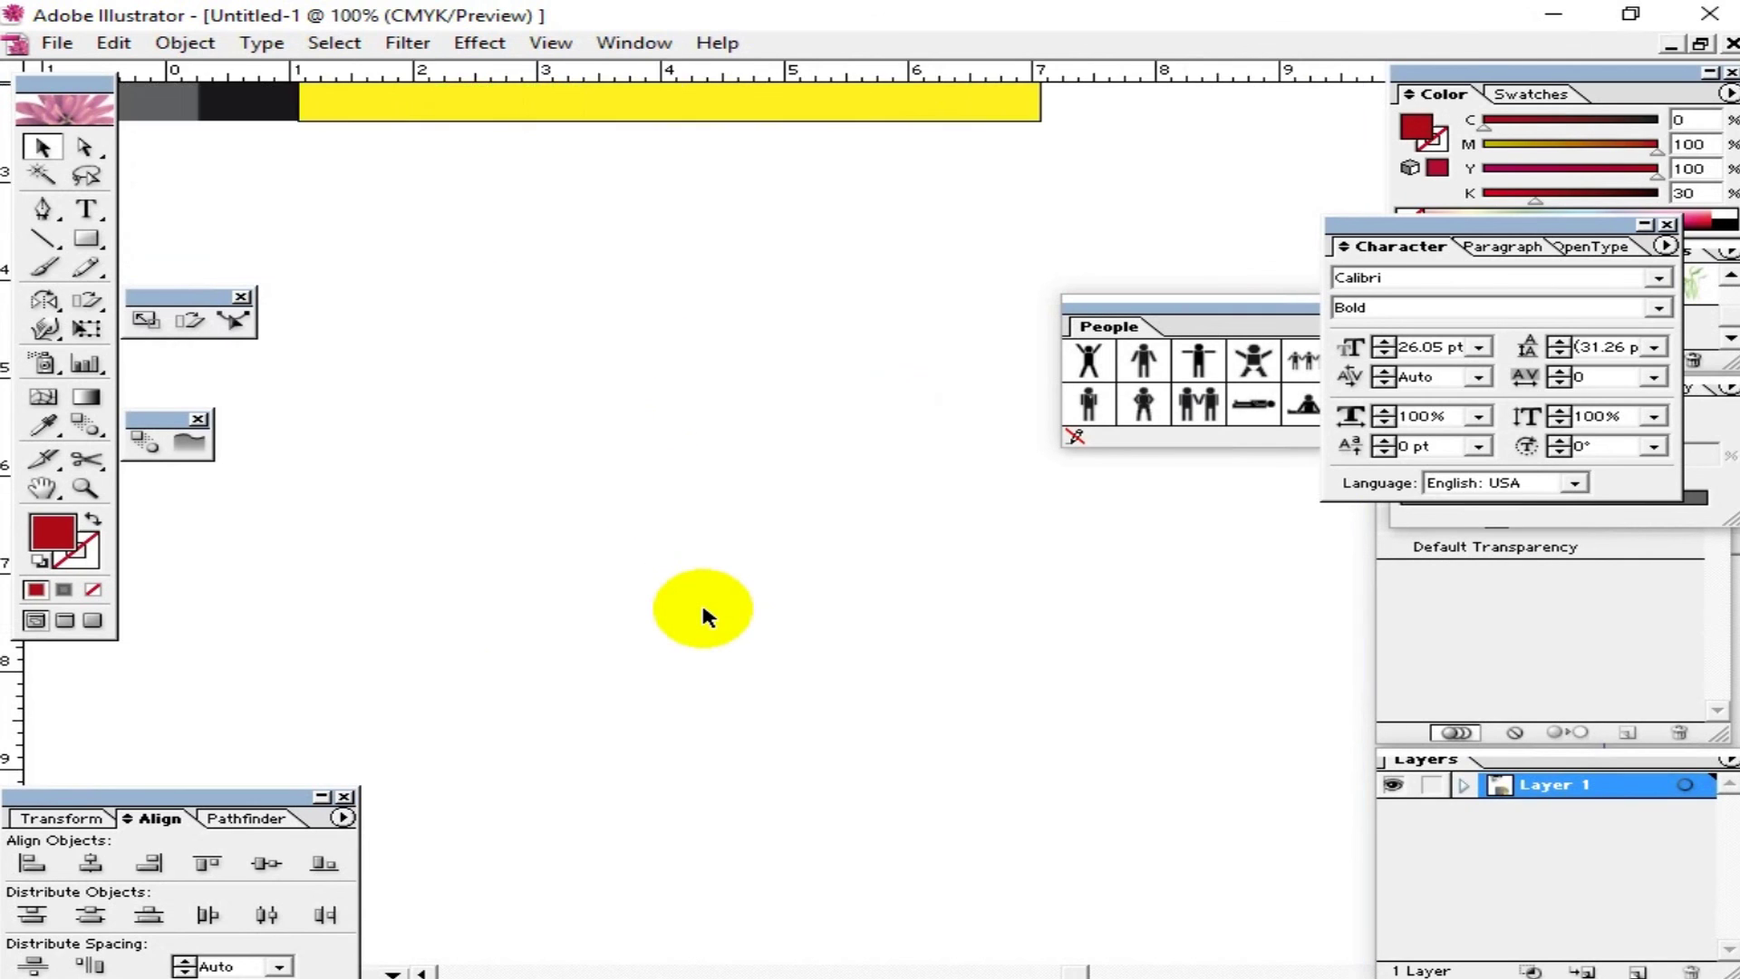
Step: Alt-drag a copy of the spine logo onto the back cover, moving and shrinking it
key("ctrl+plus")
left_click_drag(552, 439, 982, 732)
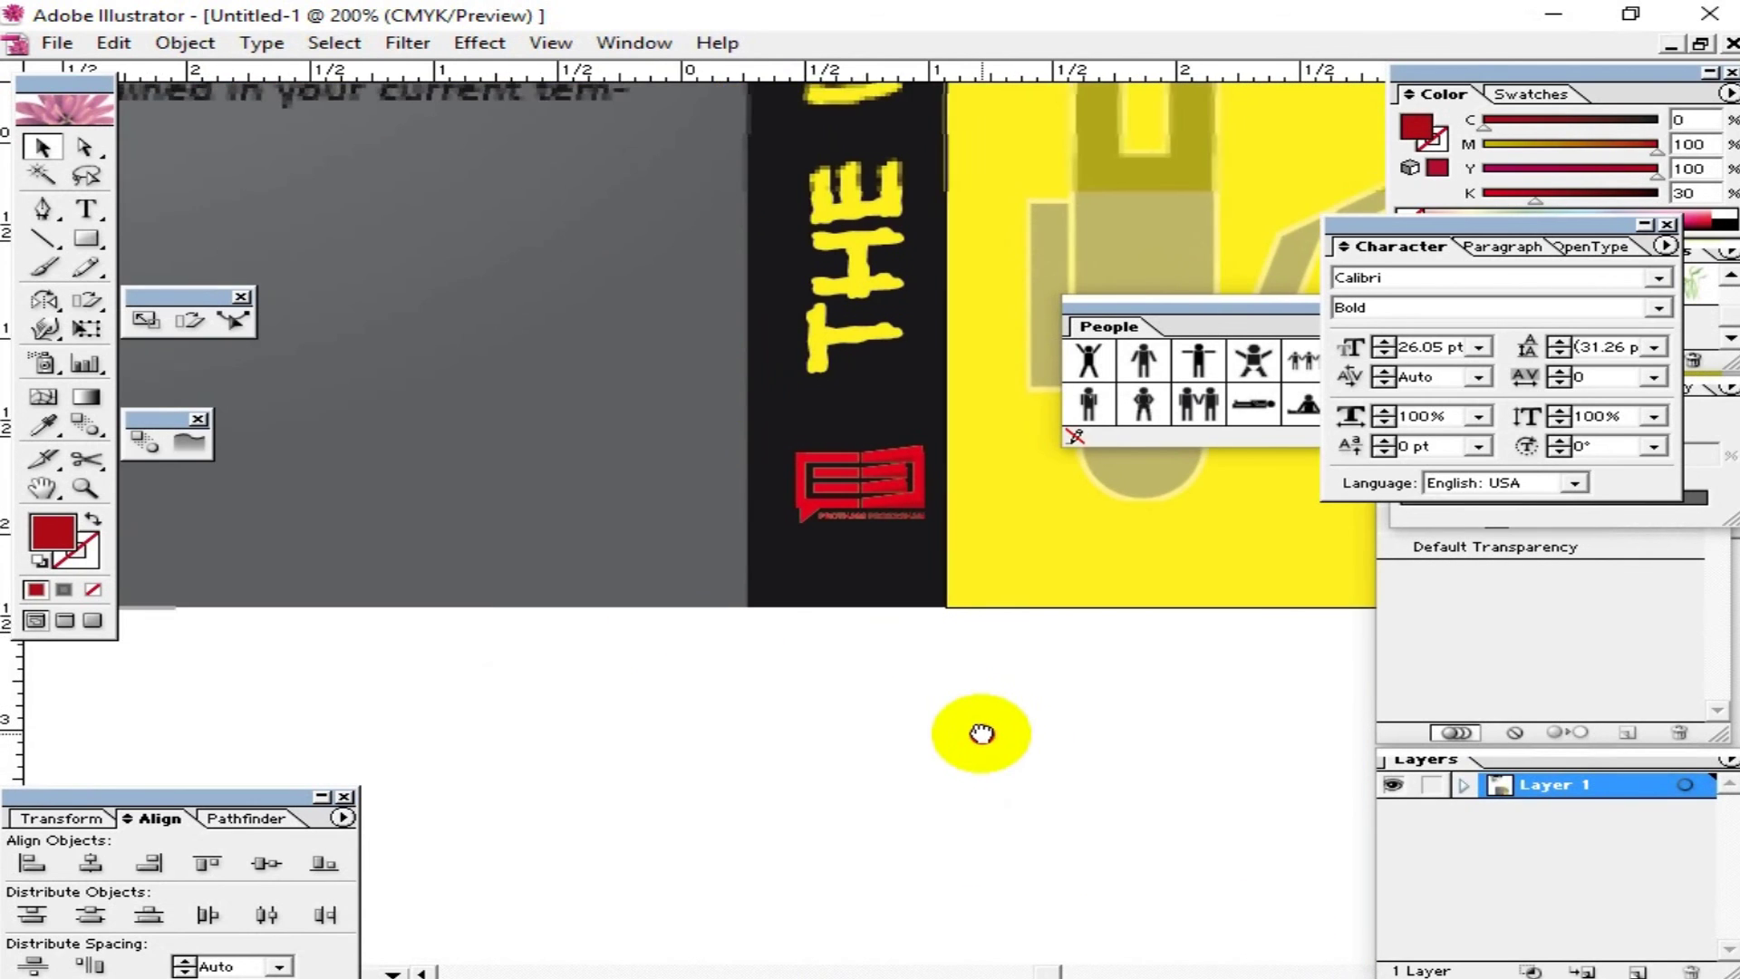
key("ctrl+plus")
key("ctrl+plus")
key("ctrl+plus")
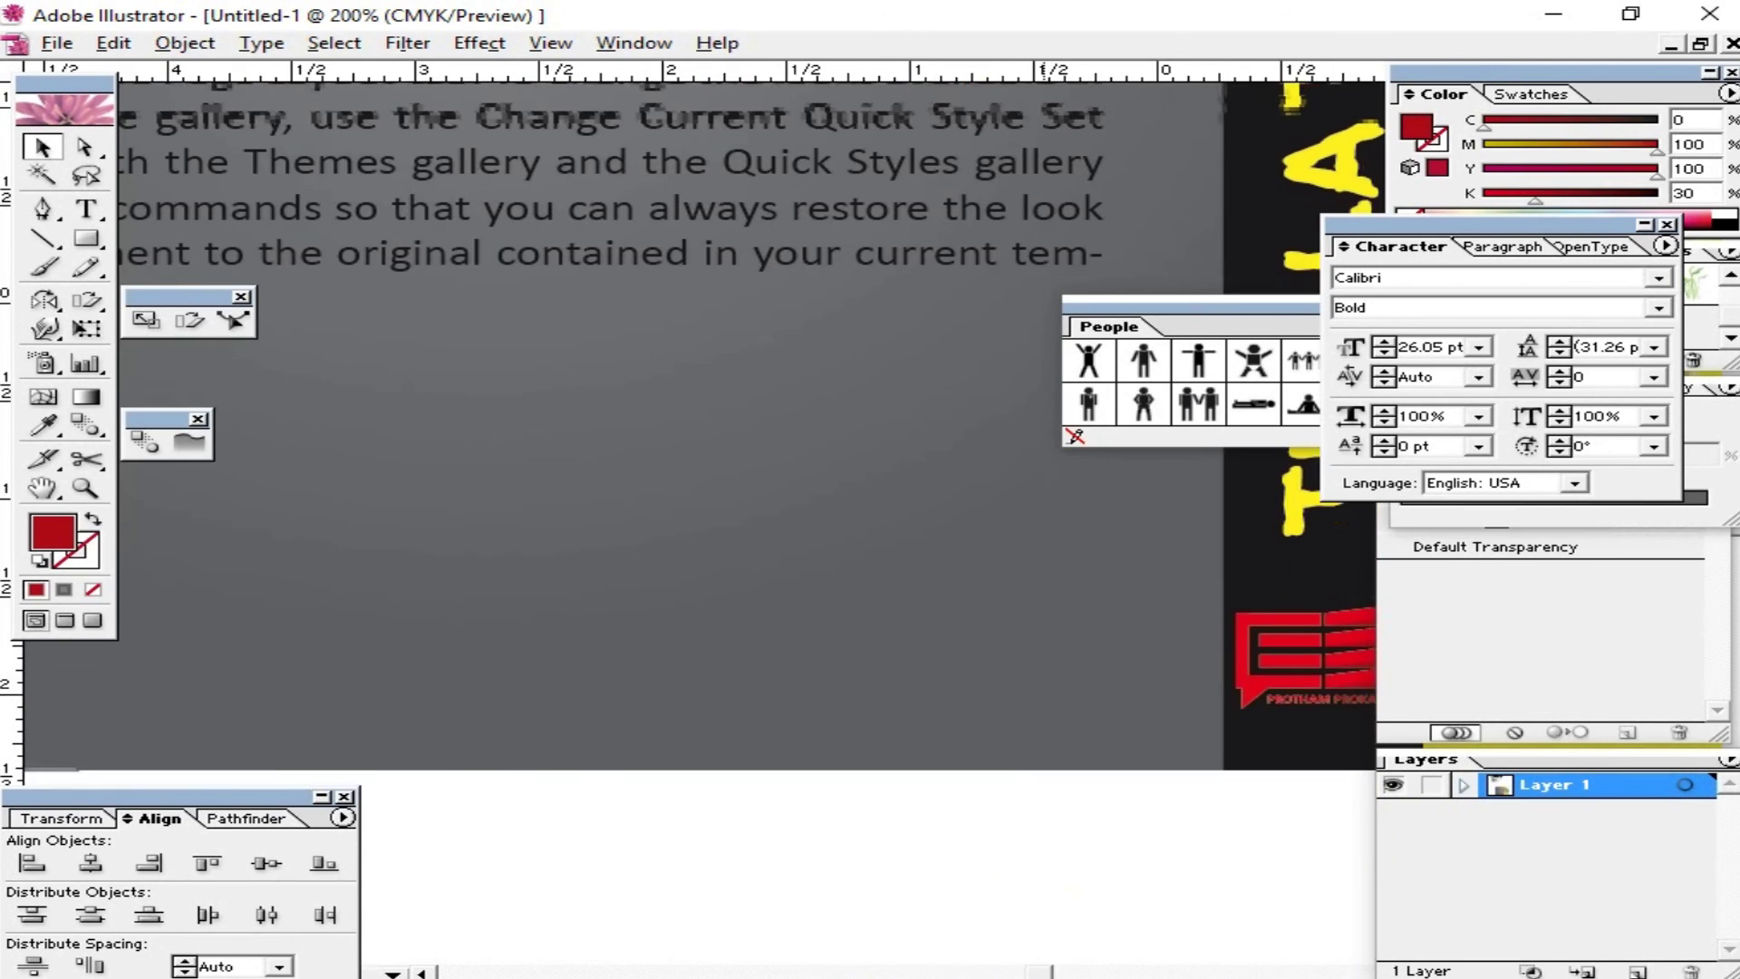
left_click(1344, 706)
mouse_move(1344, 705)
left_mouse_down()
mouse_move(345, 626)
mouse_move(796, 808)
mouse_move(1030, 842)
left_mouse_up()
left_click_drag(1006, 711, 719, 712)
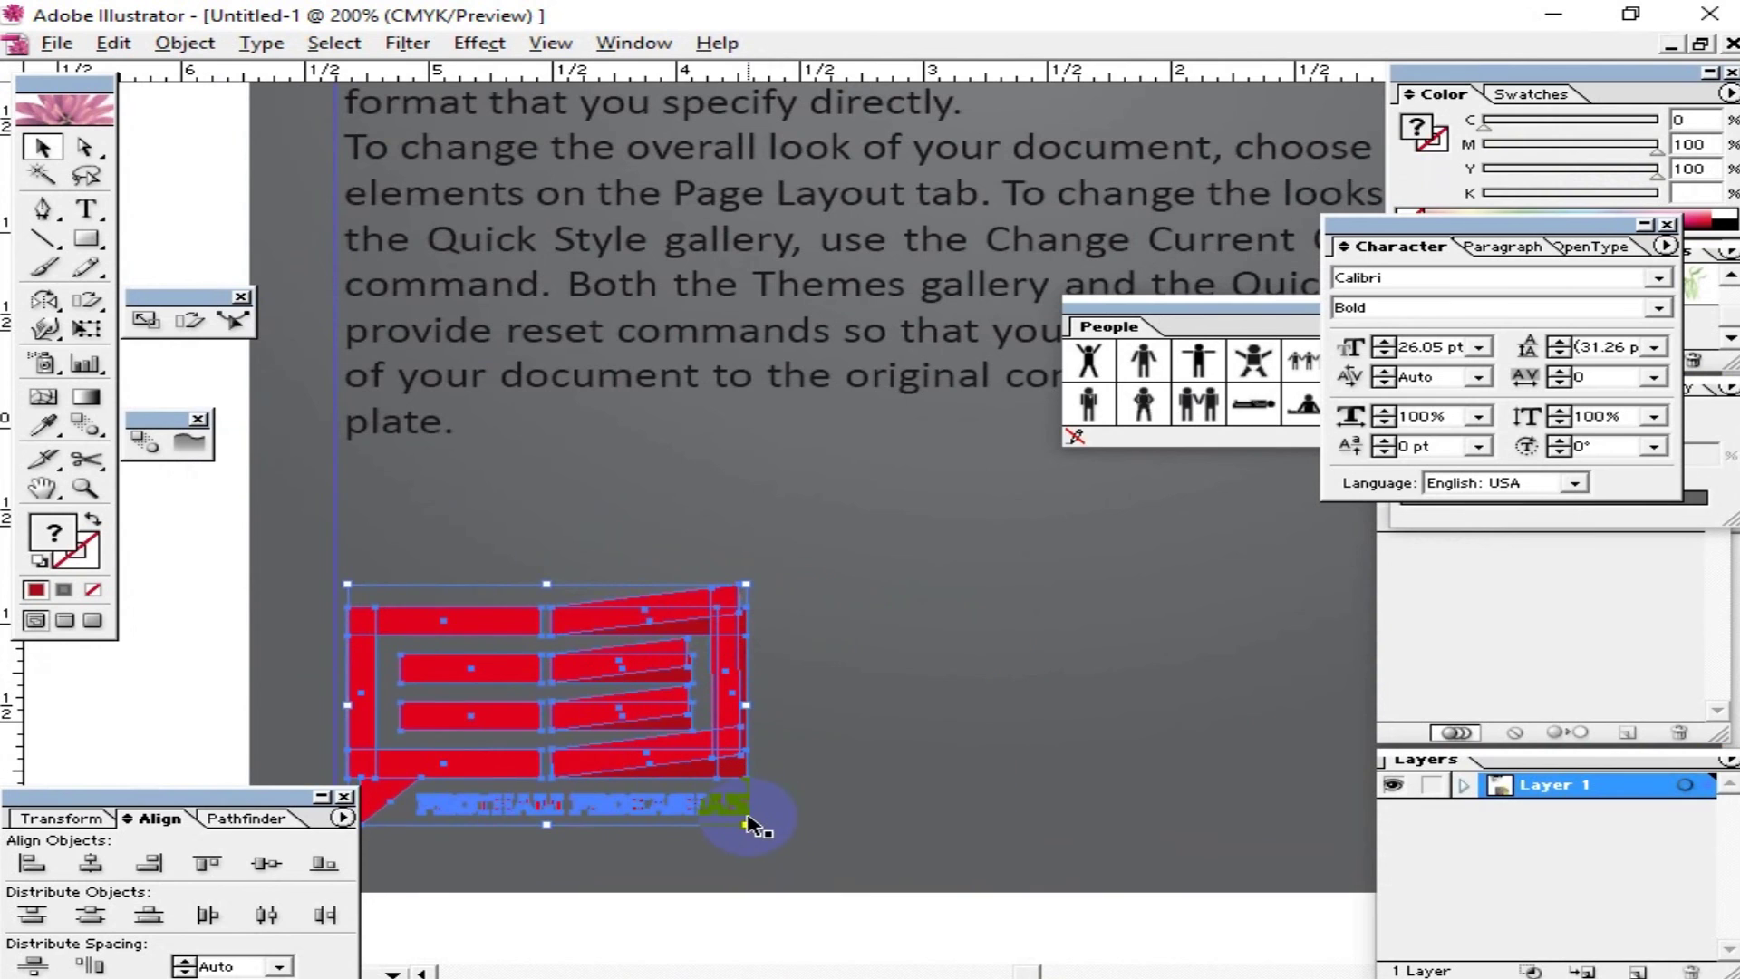
left_click_drag(743, 824, 642, 764)
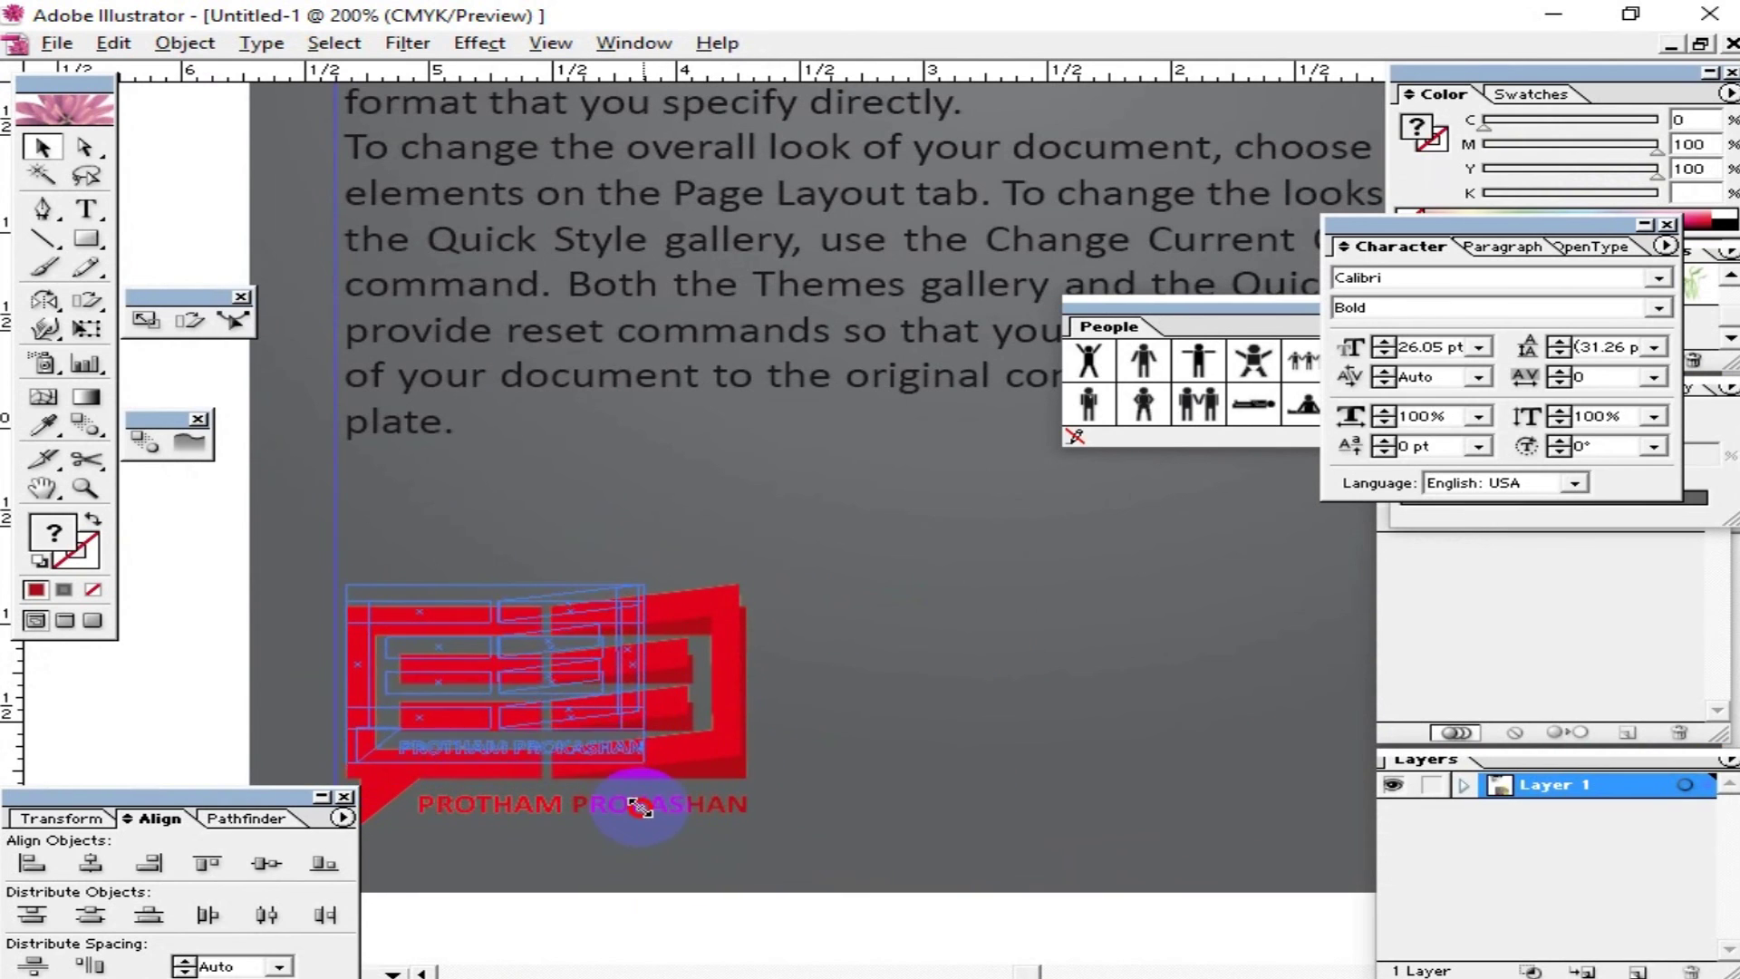
Step: Select the sample paragraph text and drag out a new text area beside the logo
scroll(737, 804, "down", 2)
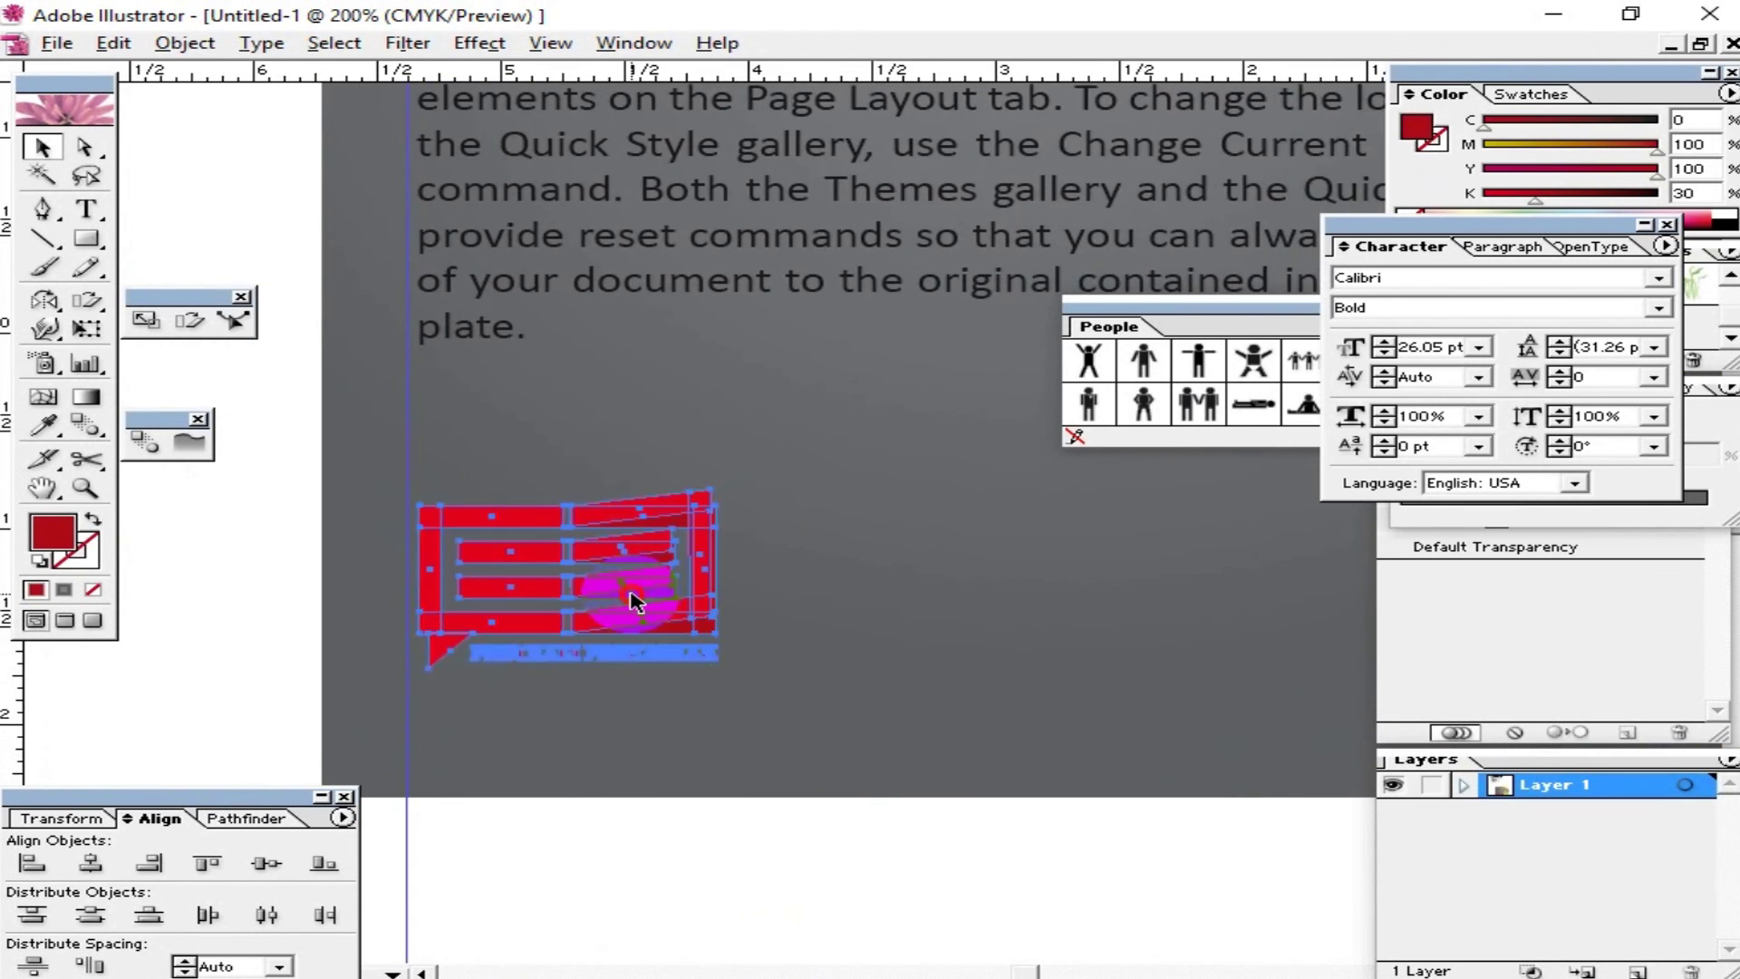
scroll(761, 586, "right", 4)
scroll(664, 634, "up", 1)
key("t")
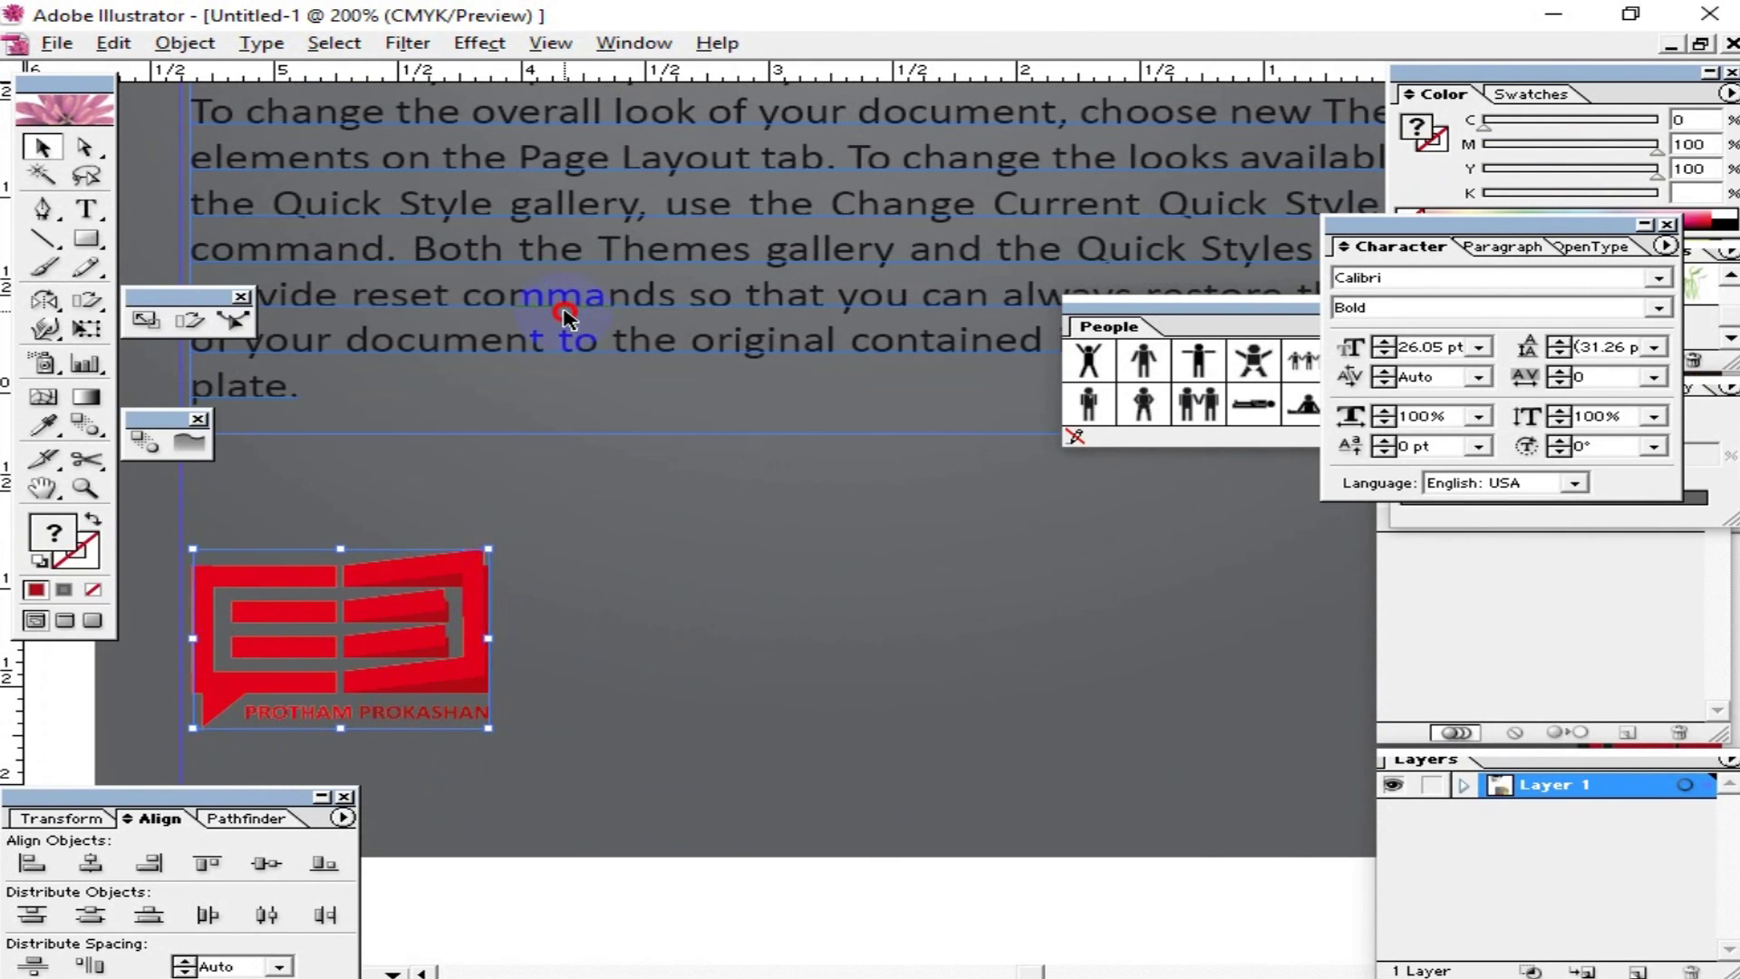
left_click(563, 307)
left_click_drag(401, 392, 149, 163)
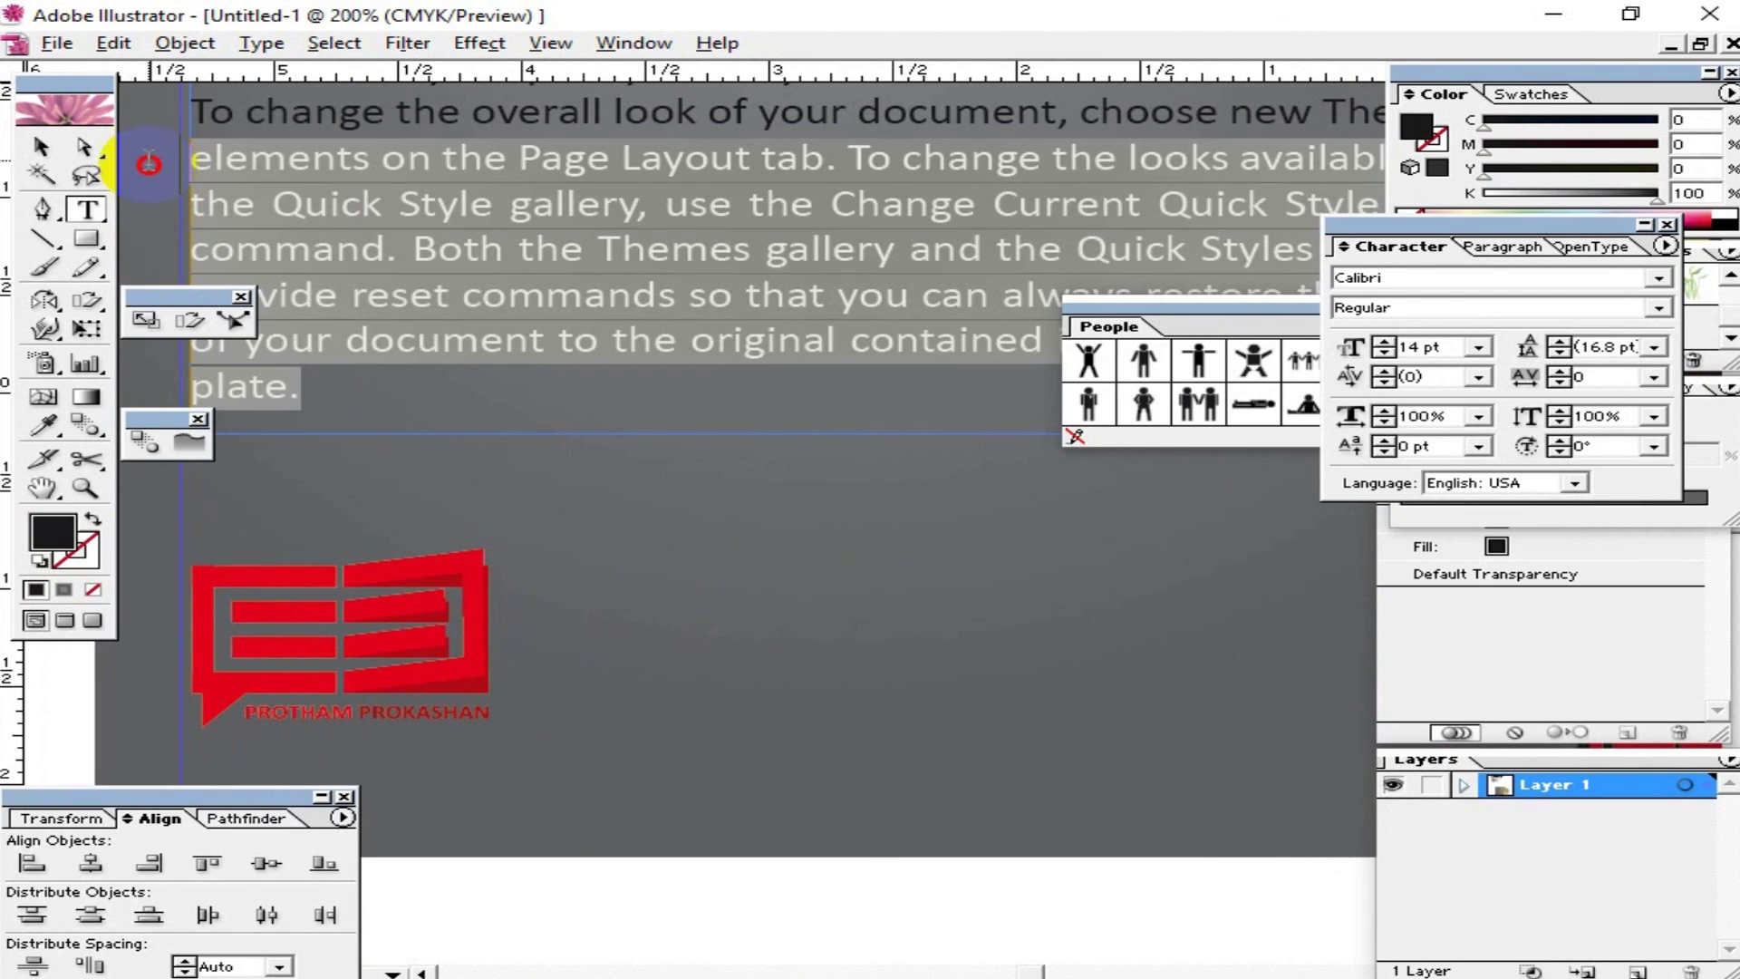
left_click(40, 146)
left_click(87, 209)
mouse_move(515, 577)
left_mouse_down()
mouse_move(1044, 716)
mouse_move(1143, 723)
left_mouse_up()
Step: Paste placeholder text and replace its first line with PROTHAM PROKASHAN
key("ctrl+v")
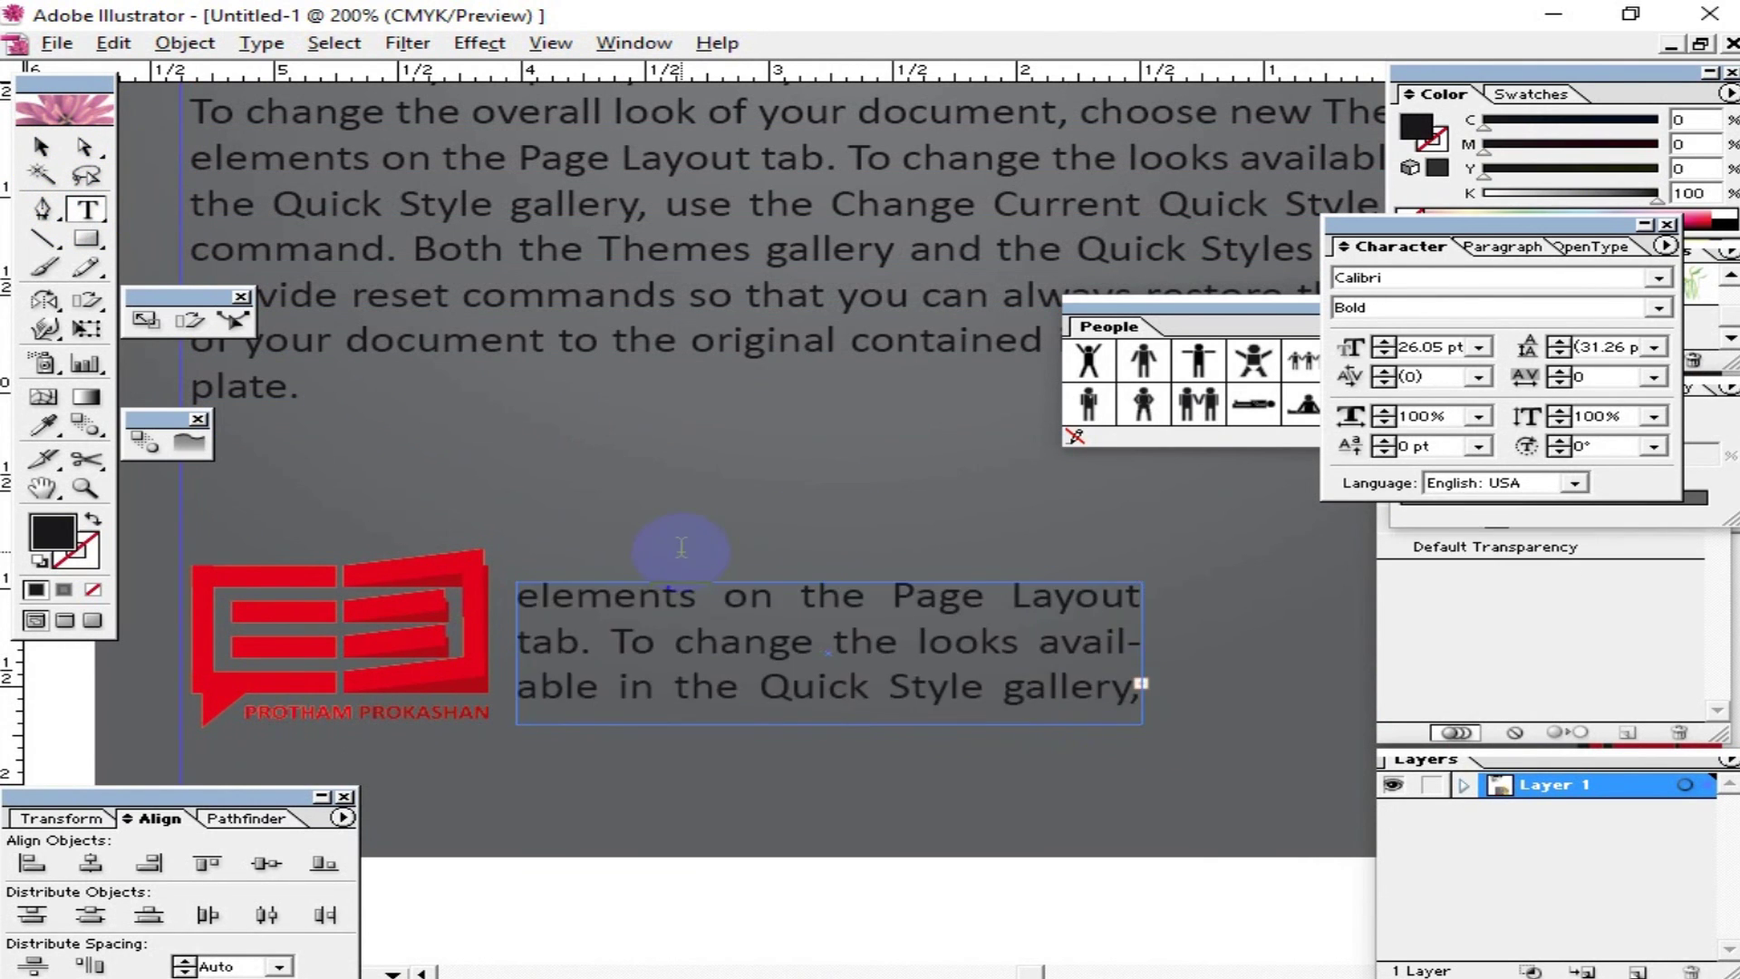
left_click_drag(1133, 595, 507, 580)
type("PROTHAM PROKASHAN")
key("Return")
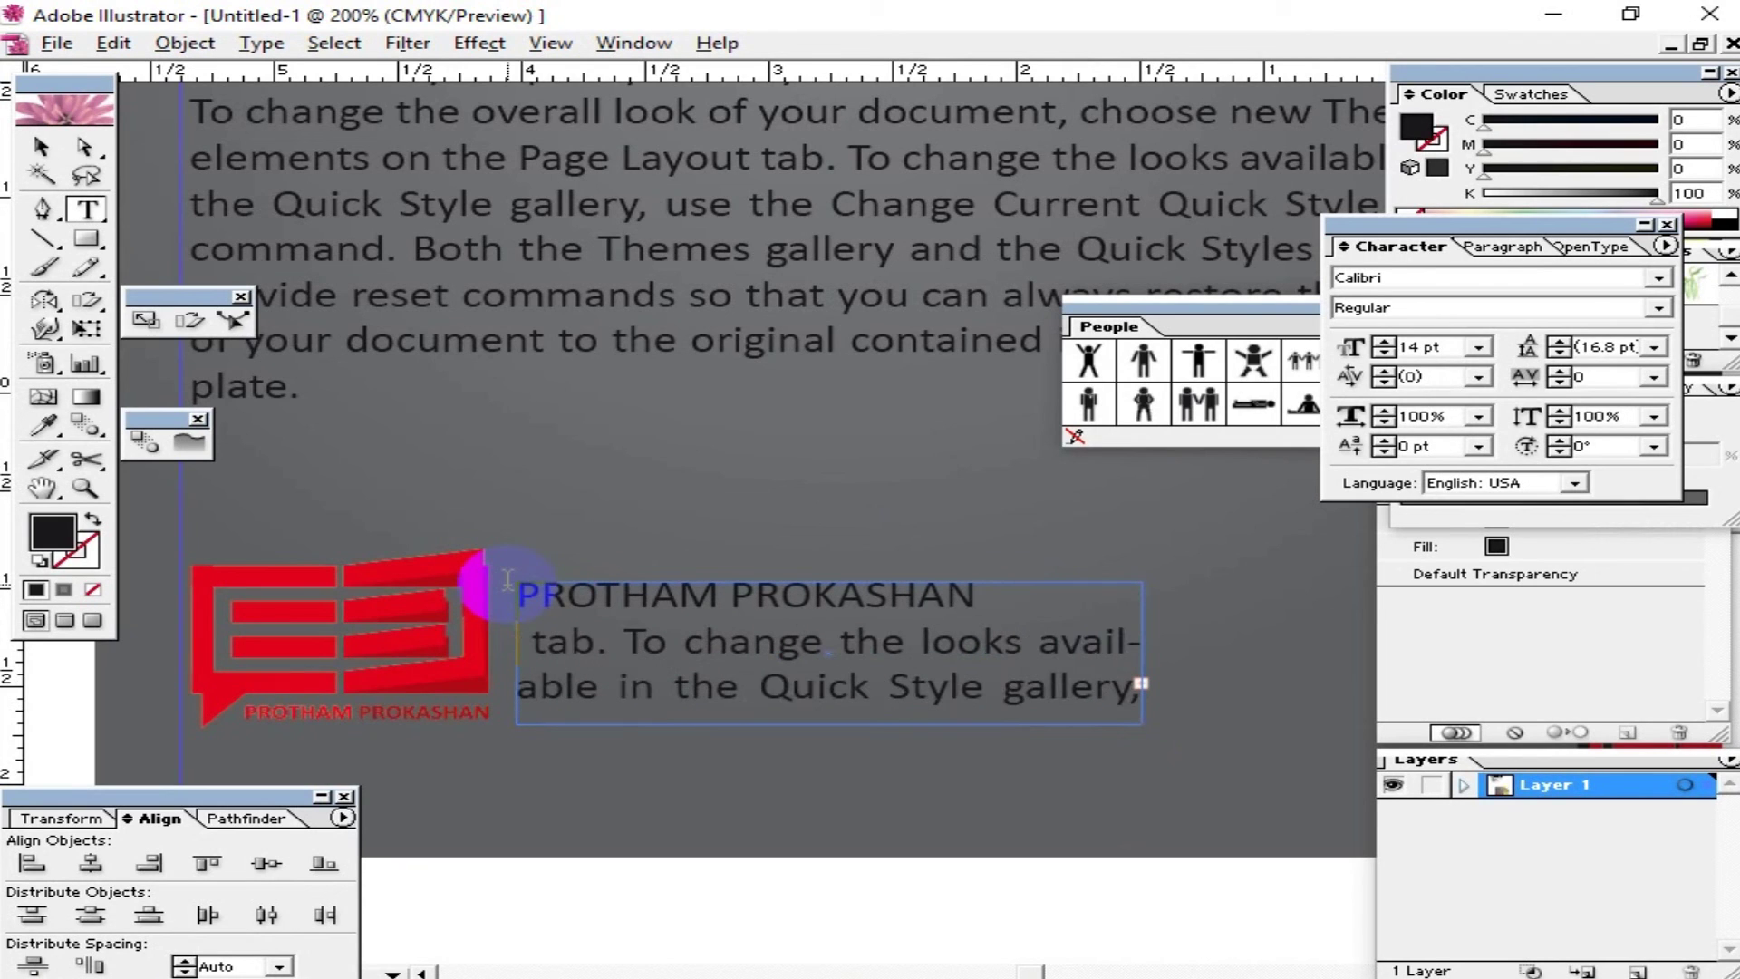
left_click_drag(514, 590, 680, 679)
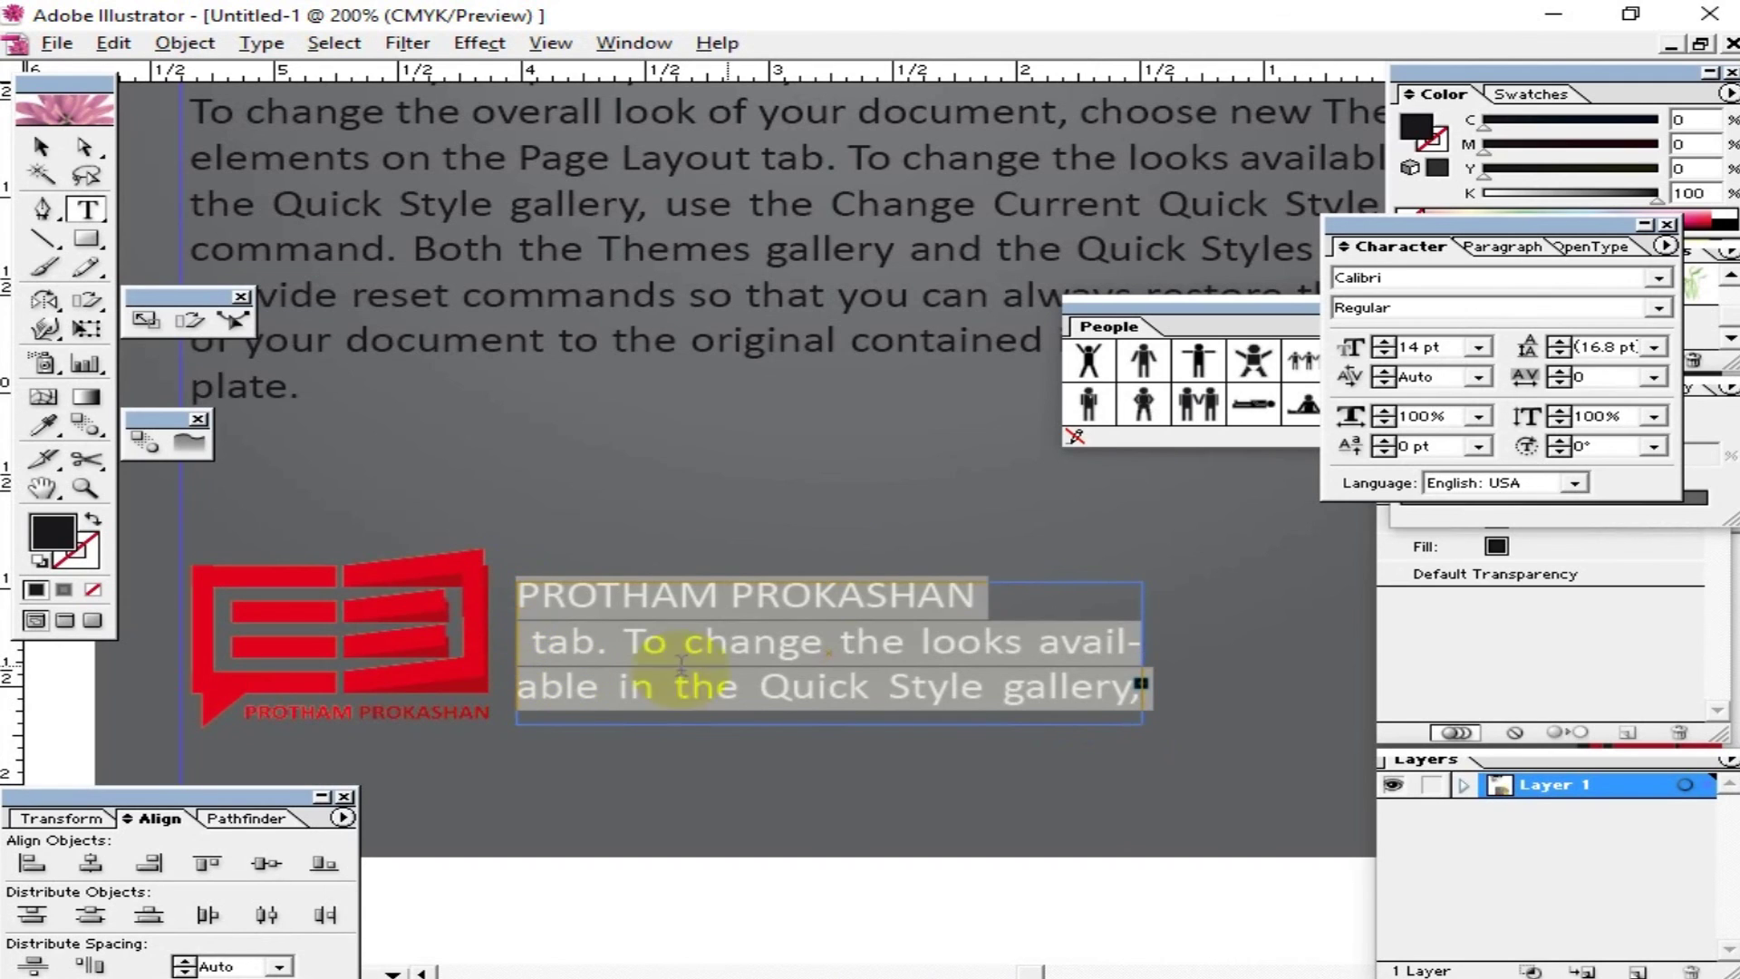
Step: Clear the leftover text so the box holds only PROTHAM PROKASHAN
left_click(1005, 608)
left_click_drag(1004, 608, 488, 598)
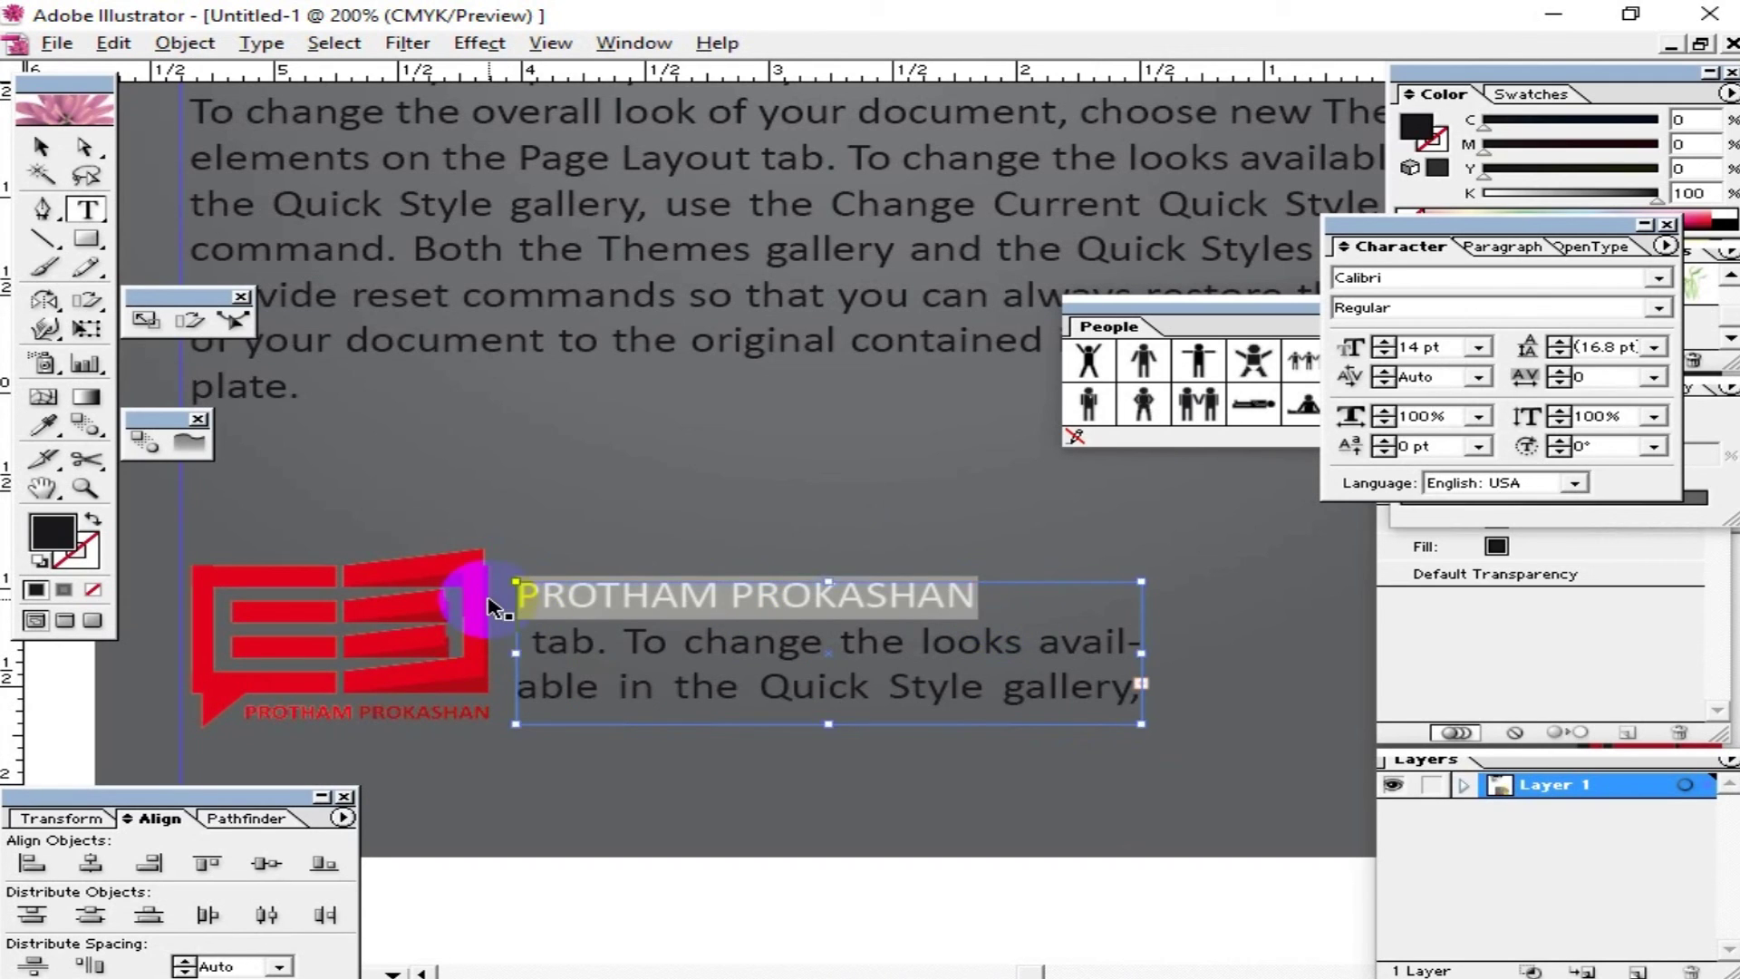
key("Delete")
key("shift+Down")
key("shift+Down")
key("ctrl+c")
key("Delete")
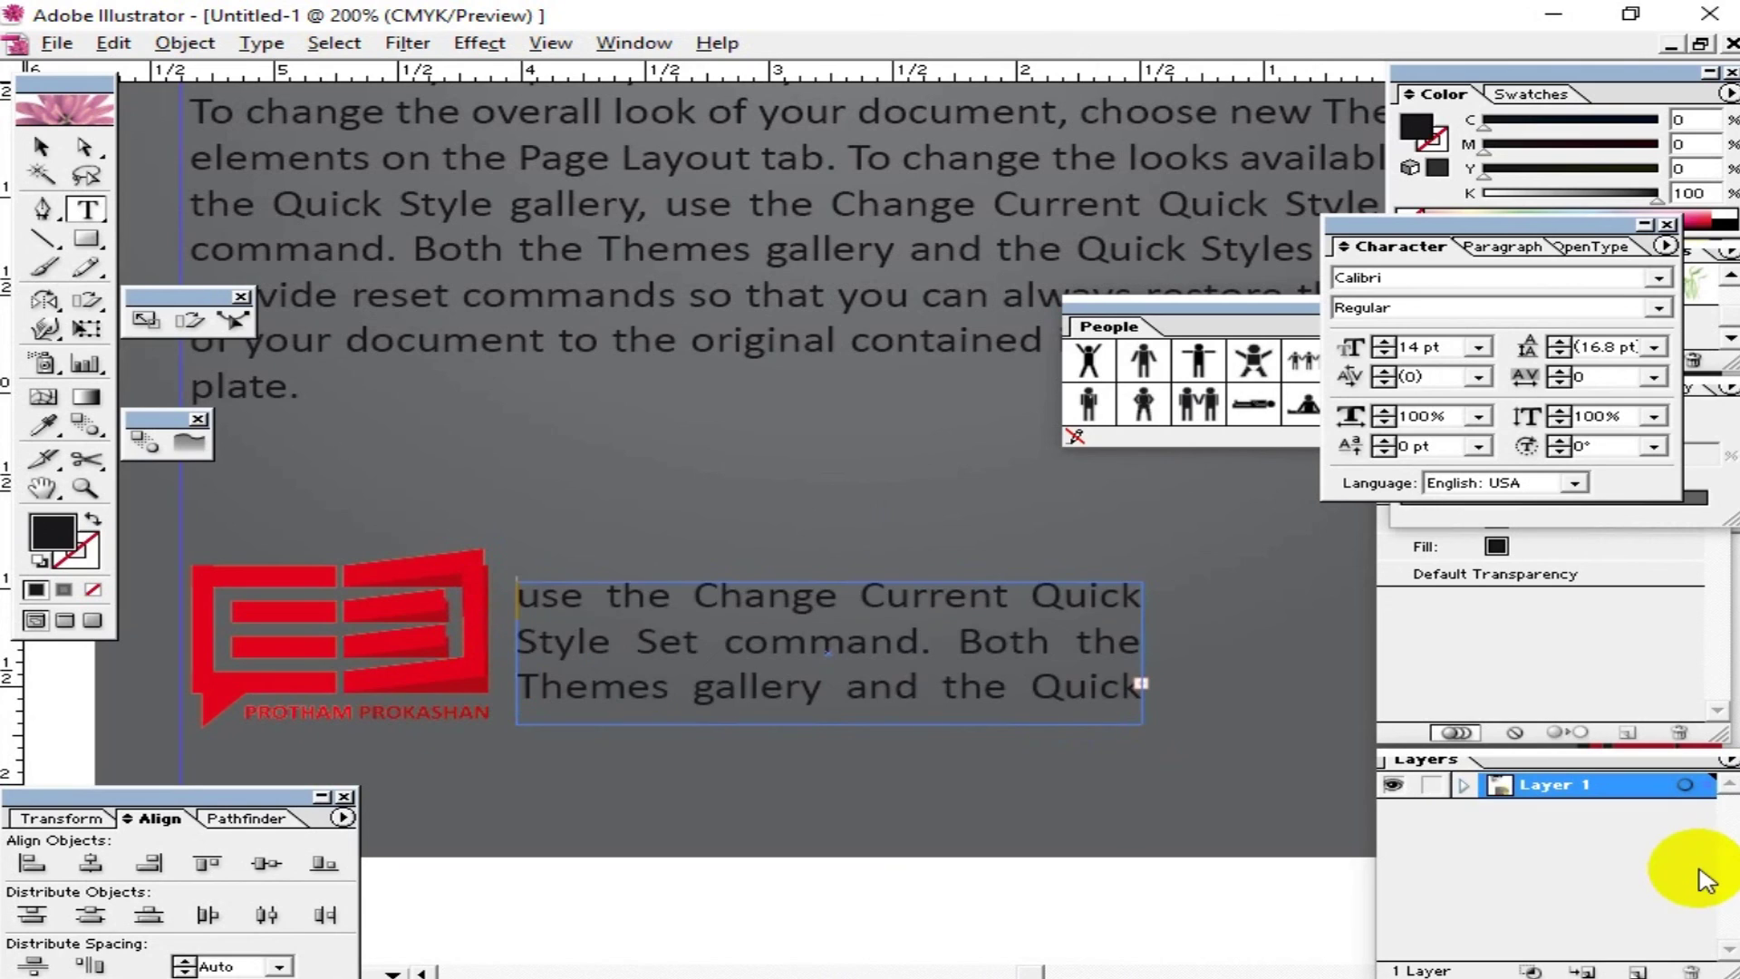
key("ctrl+a")
key("Delete")
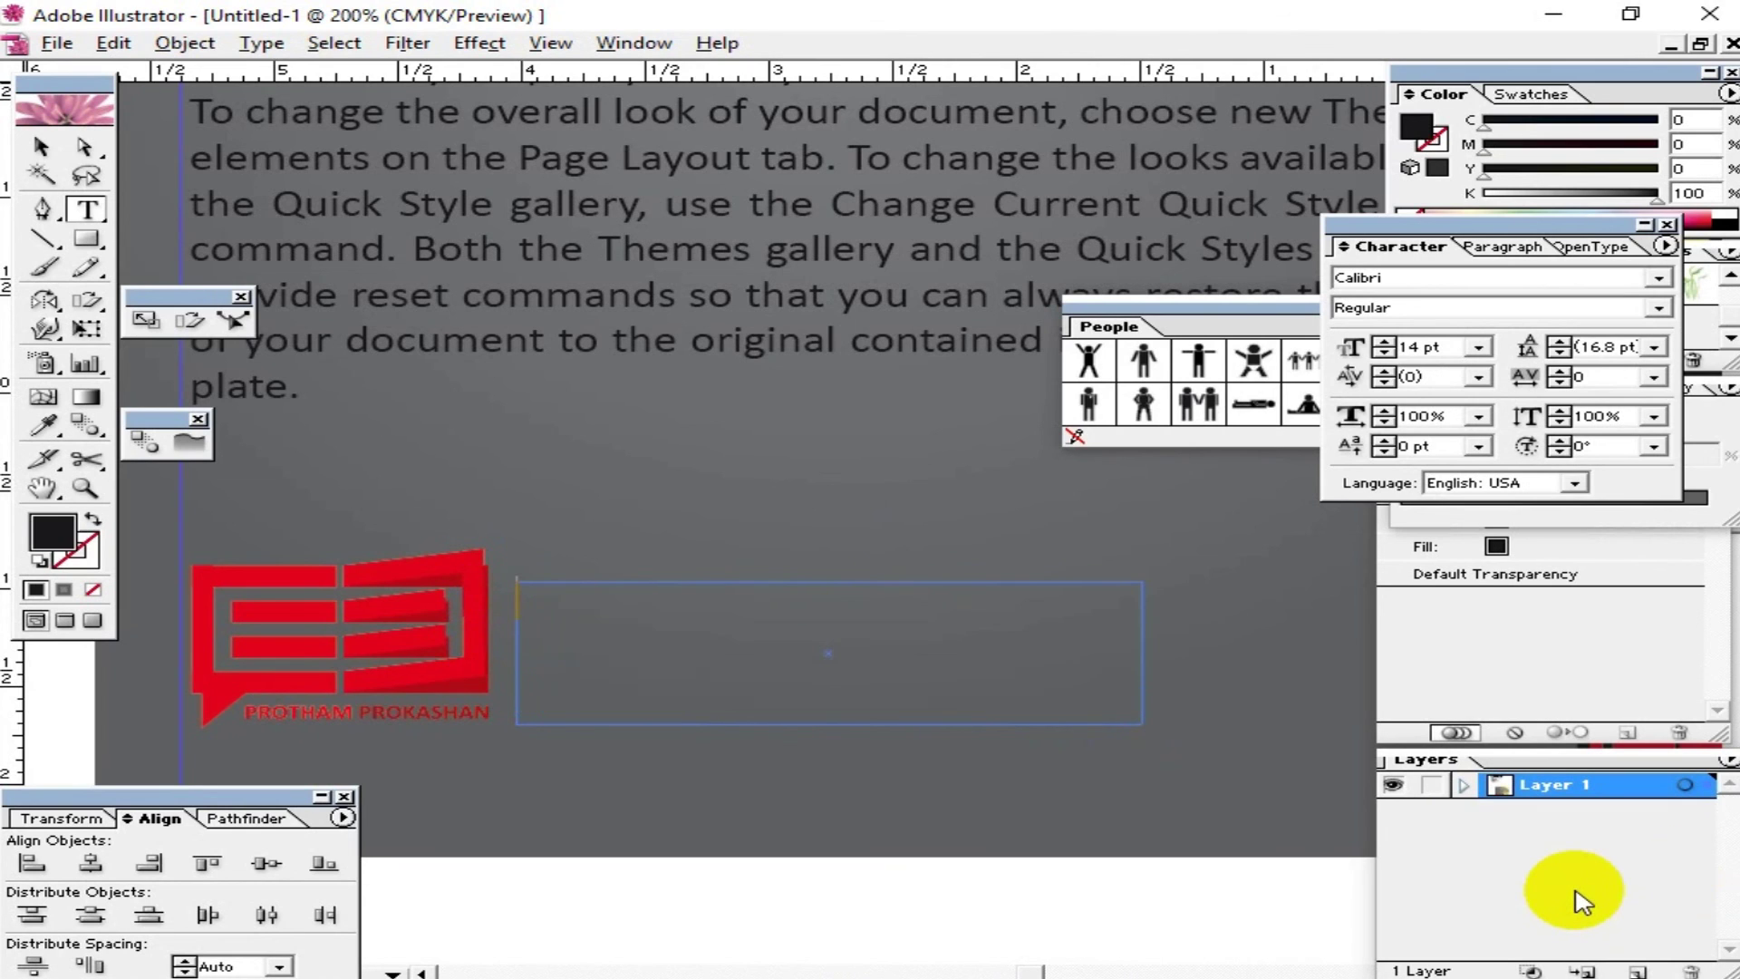
key("ctrl+v")
left_click_drag(991, 669, 349, 551)
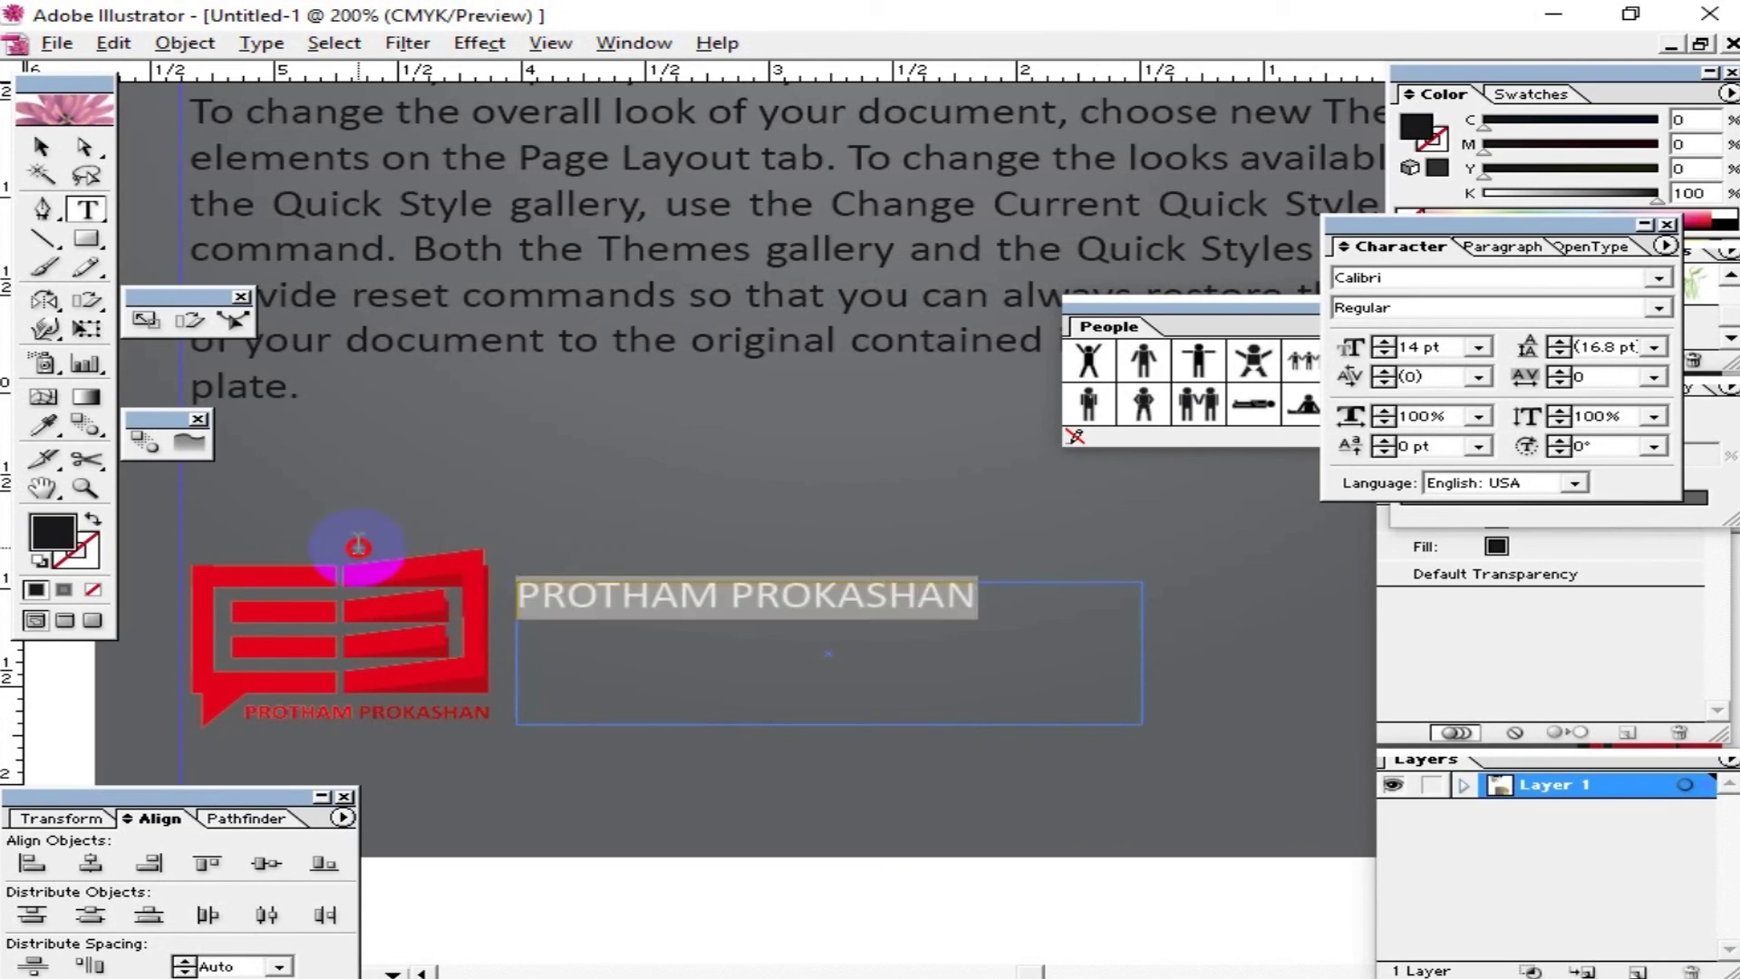
Step: Make the publisher name white Calibri Bold at 21 pt
left_click(1726, 217)
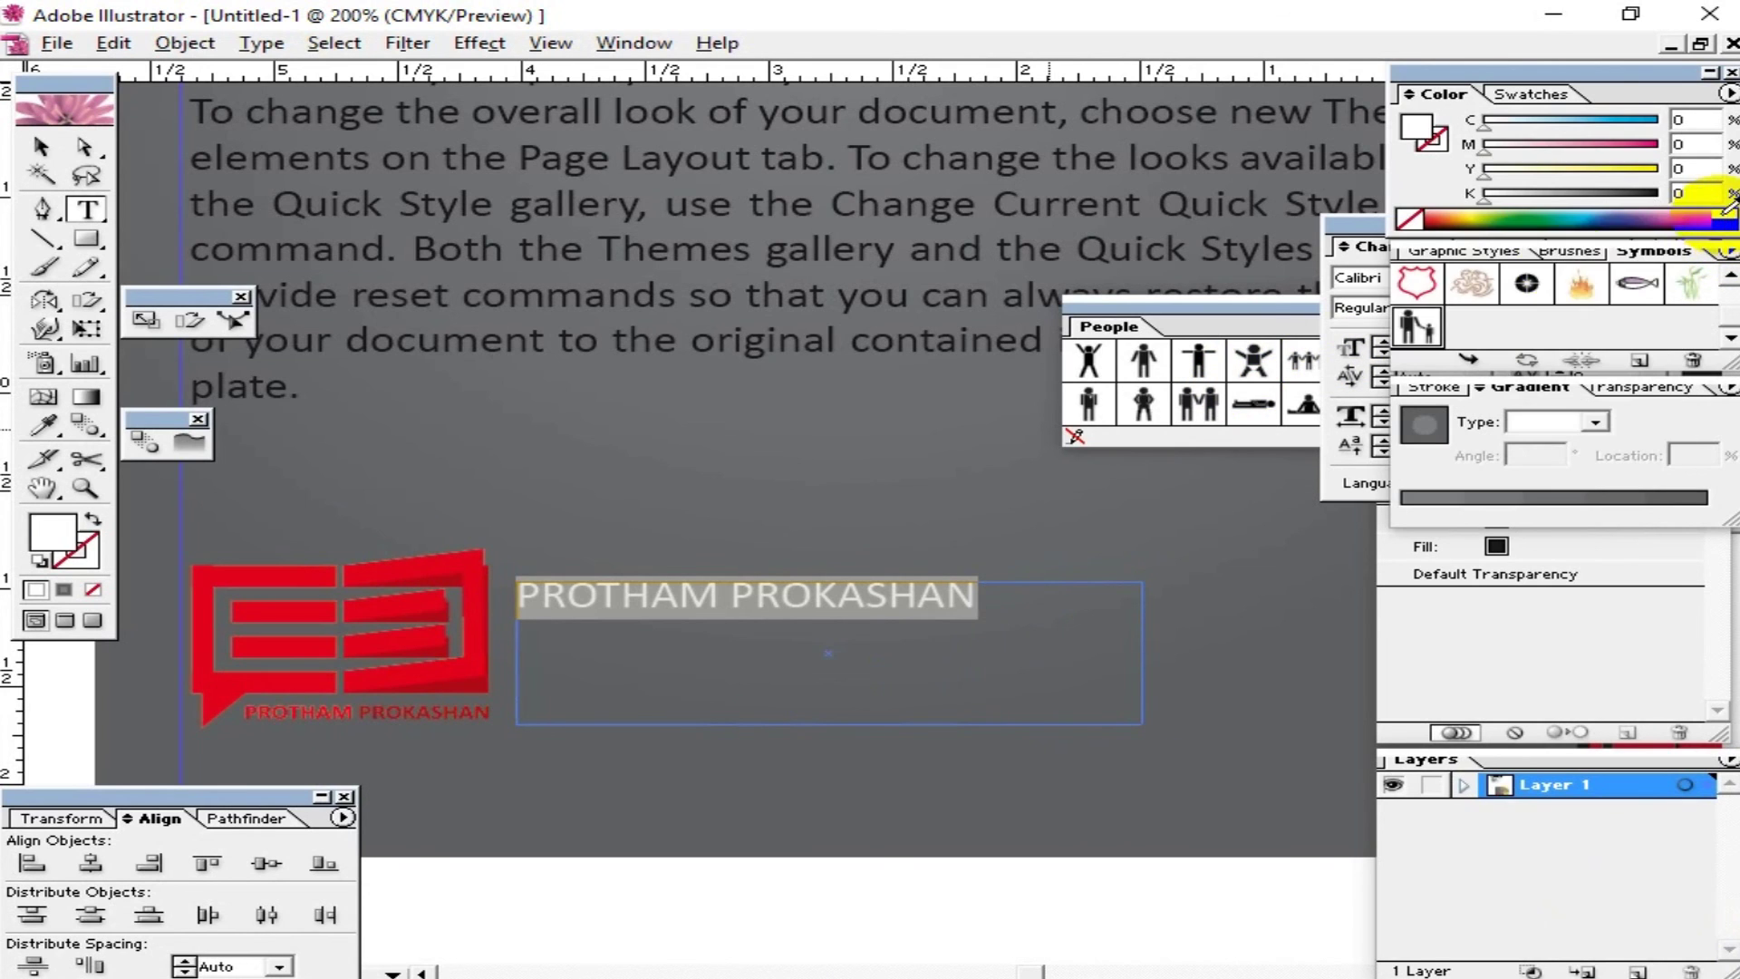
left_click(1351, 245)
left_click(1657, 307)
left_click(1592, 401)
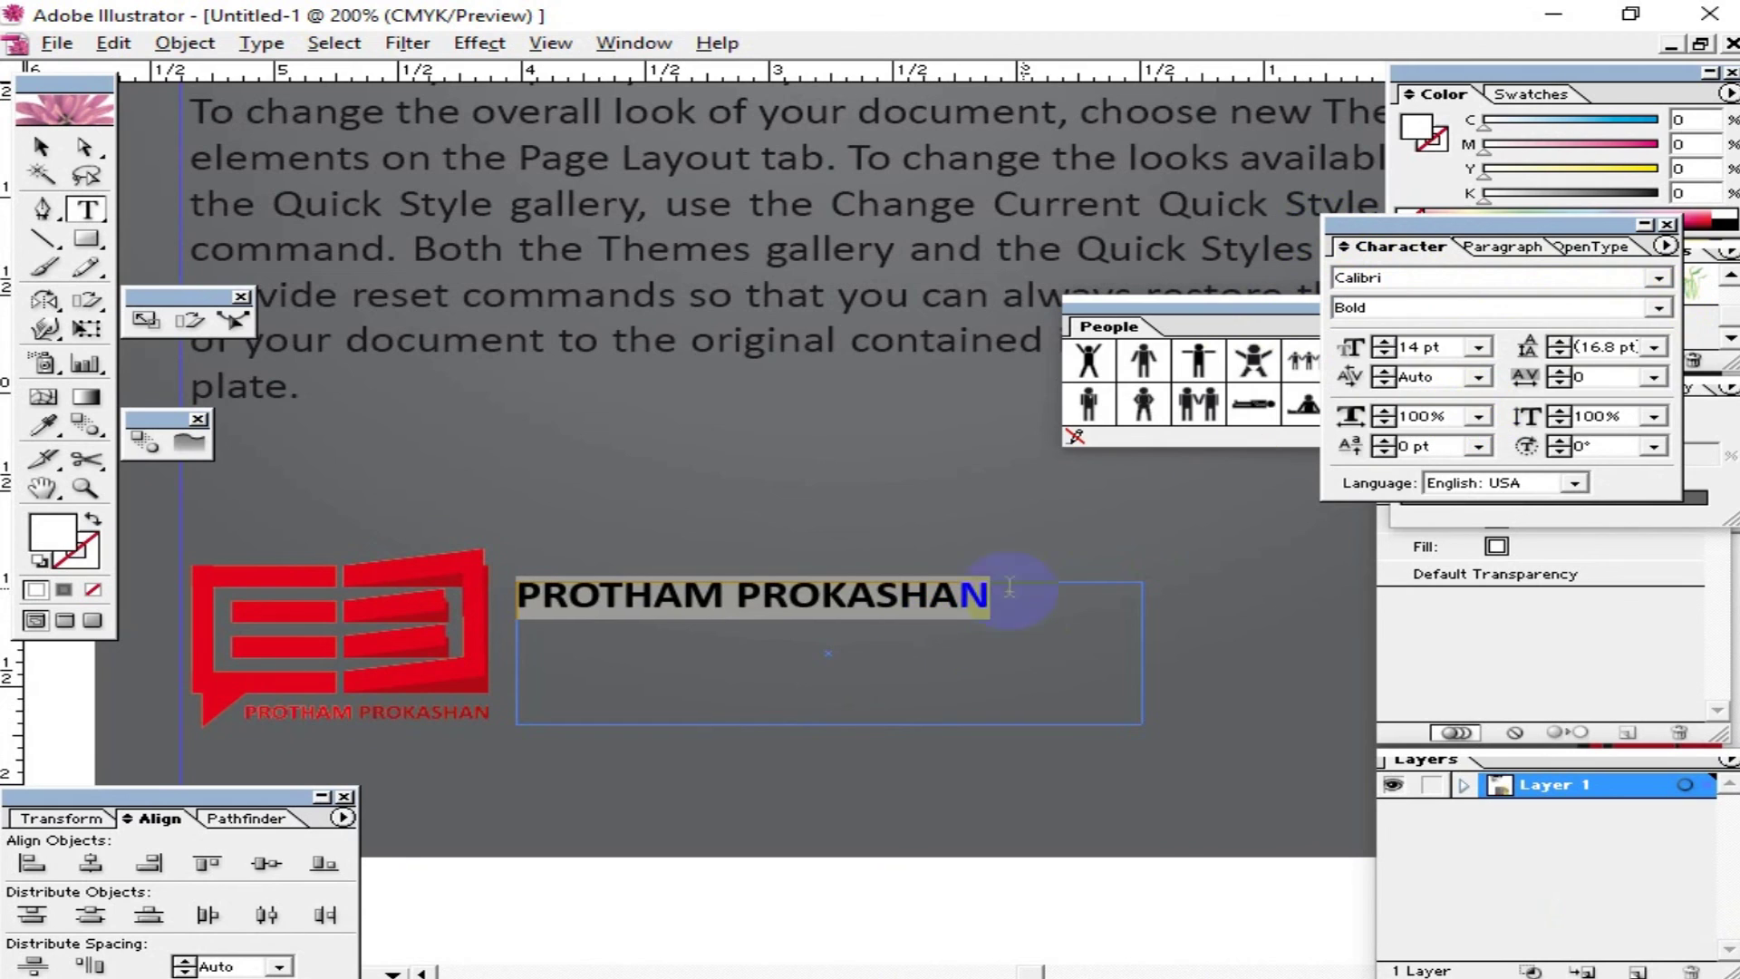
left_click(1447, 349)
key("Return")
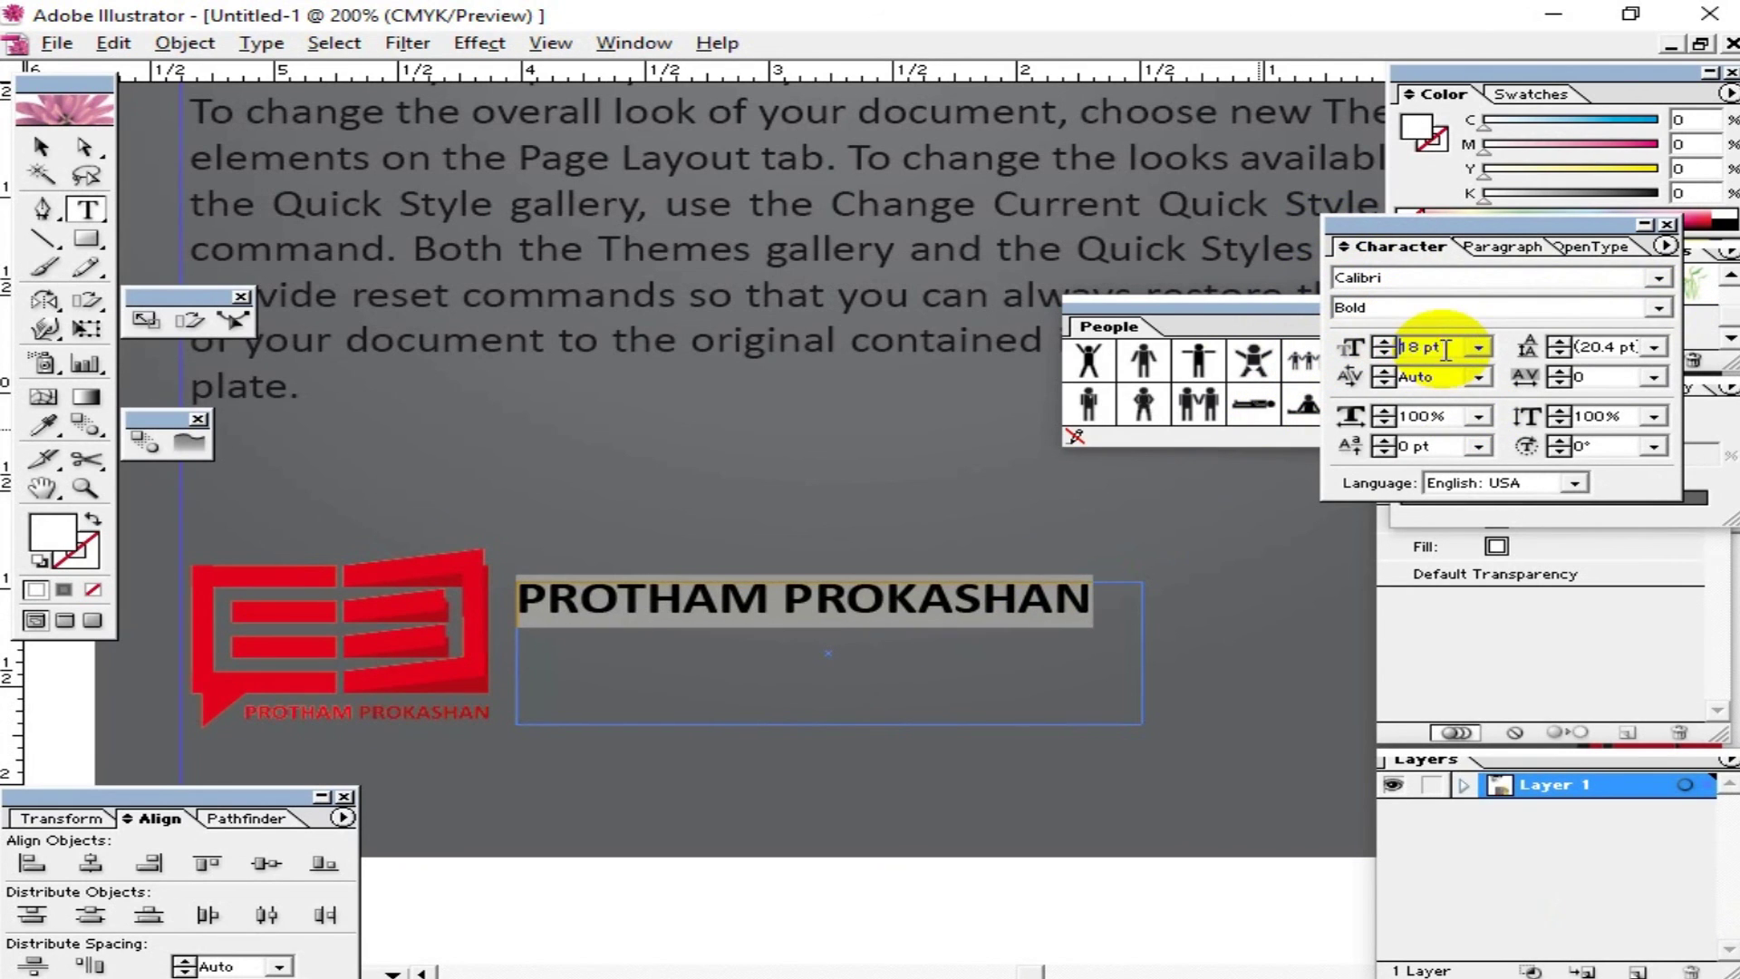
type("18")
key("Return")
key("Up")
key("Up")
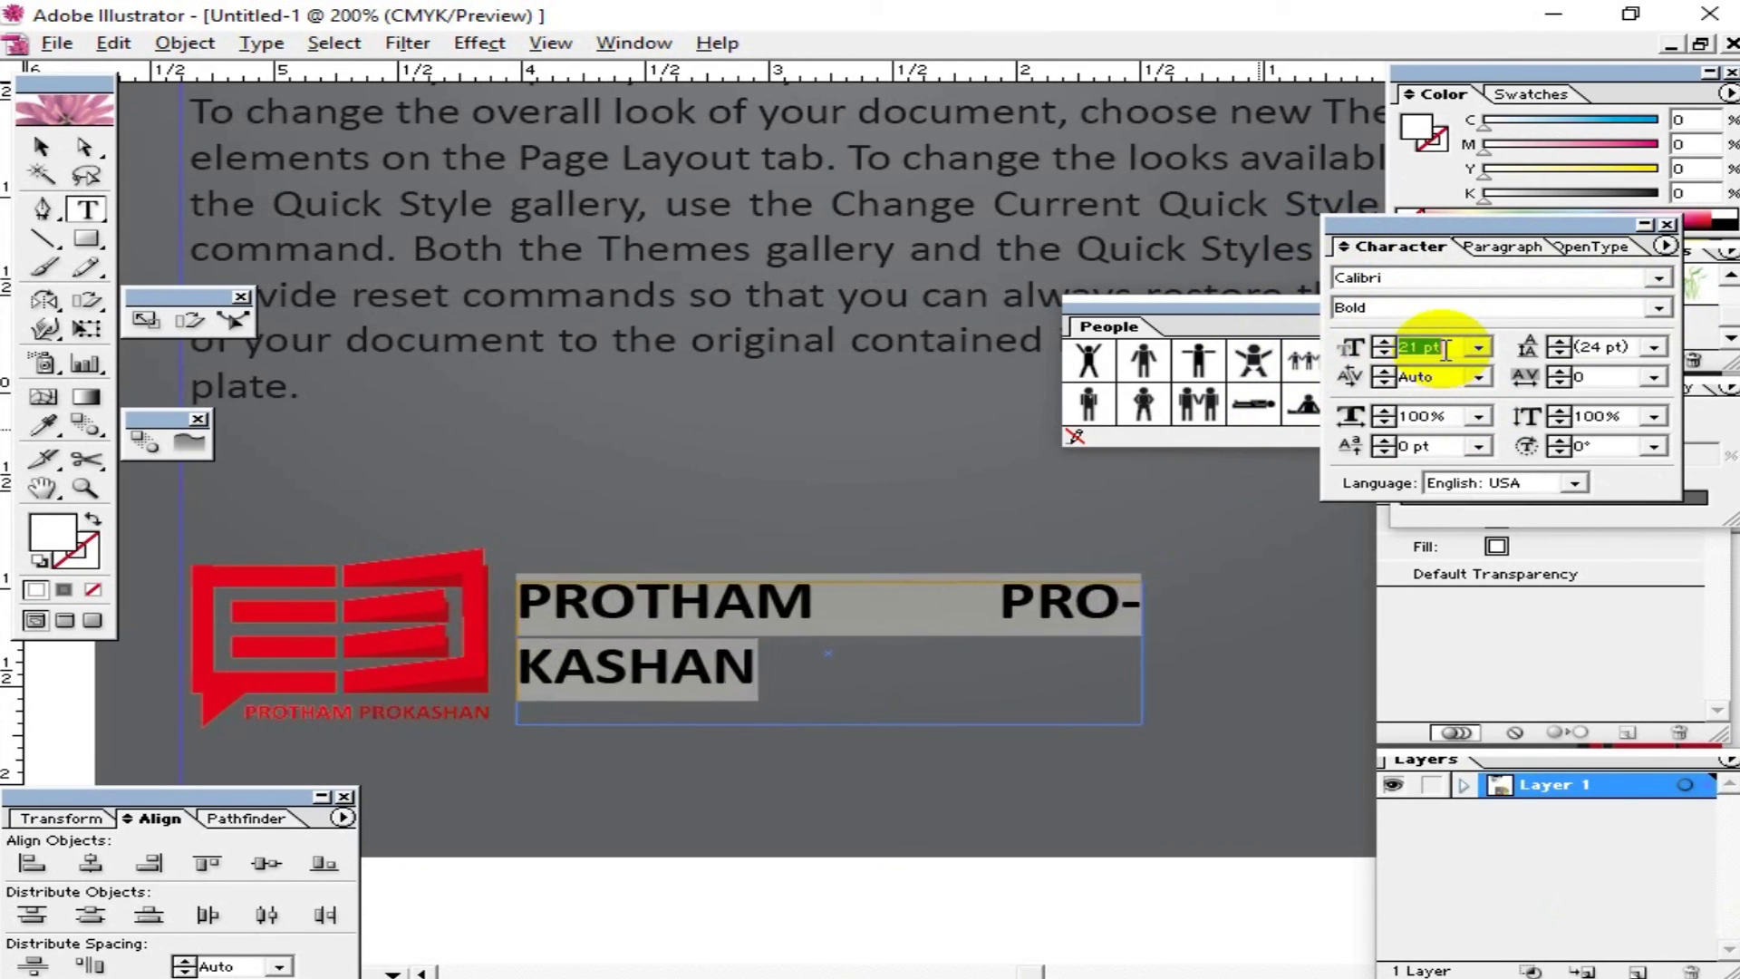
Step: Resize the publisher name's text box so the name fits on one line
left_click(827, 603)
left_click(41, 146)
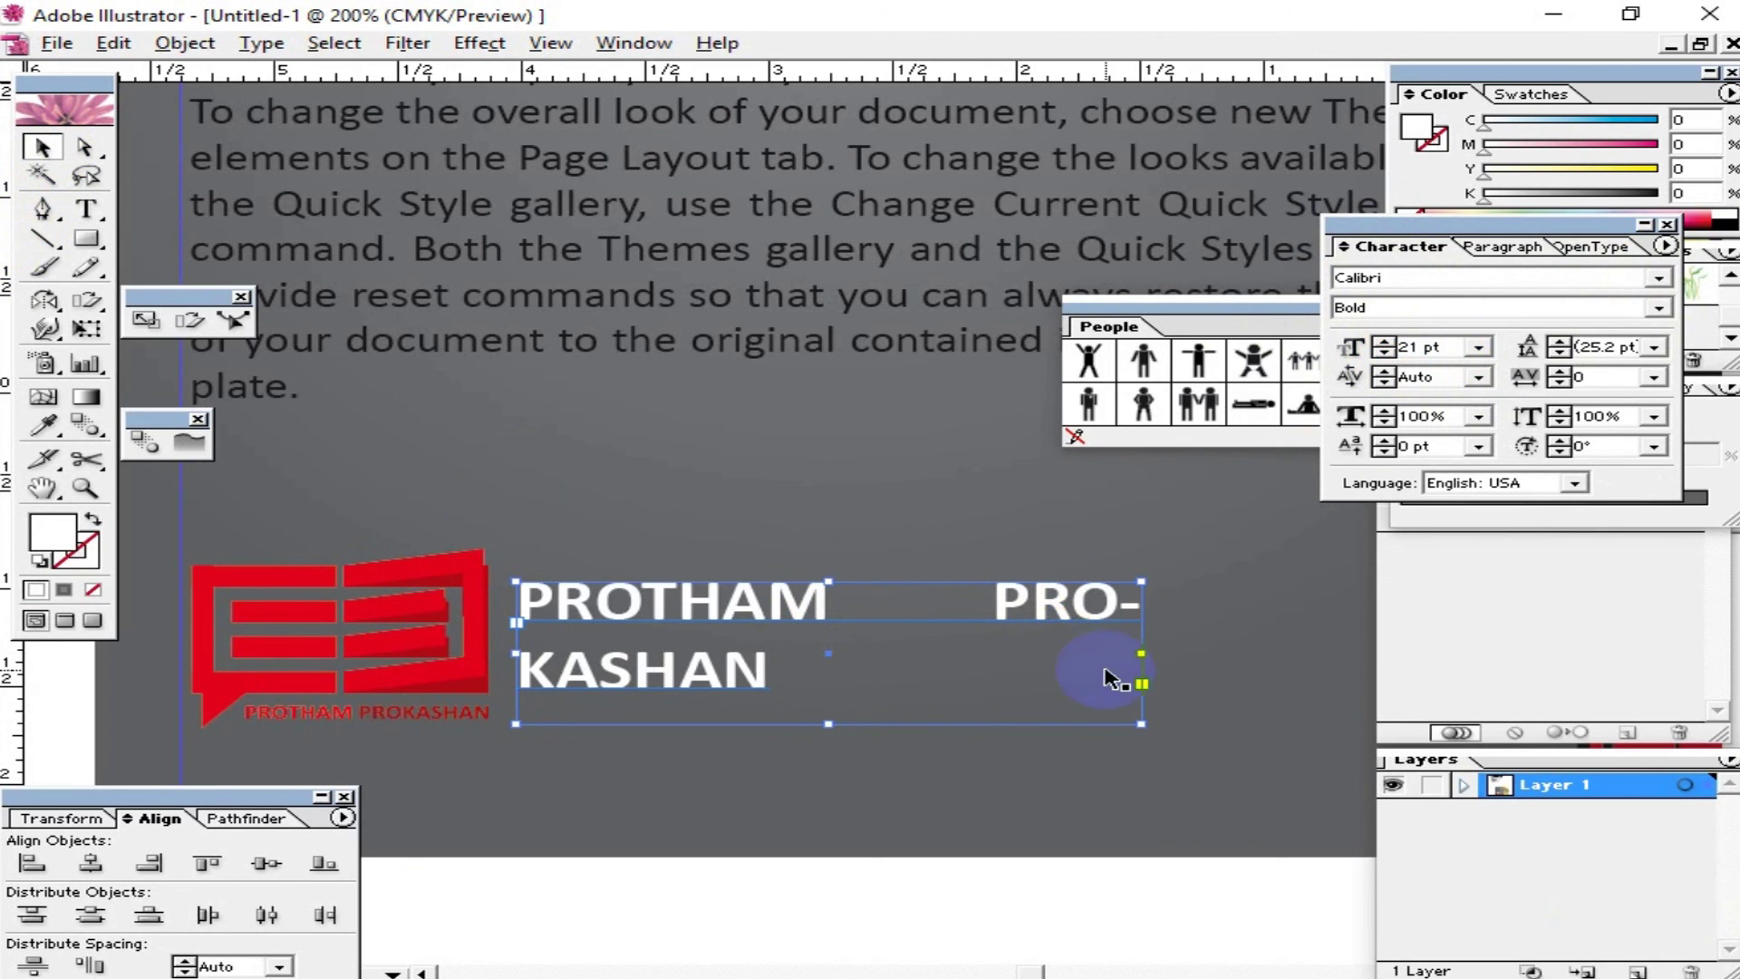
left_click_drag(1142, 653, 1279, 653)
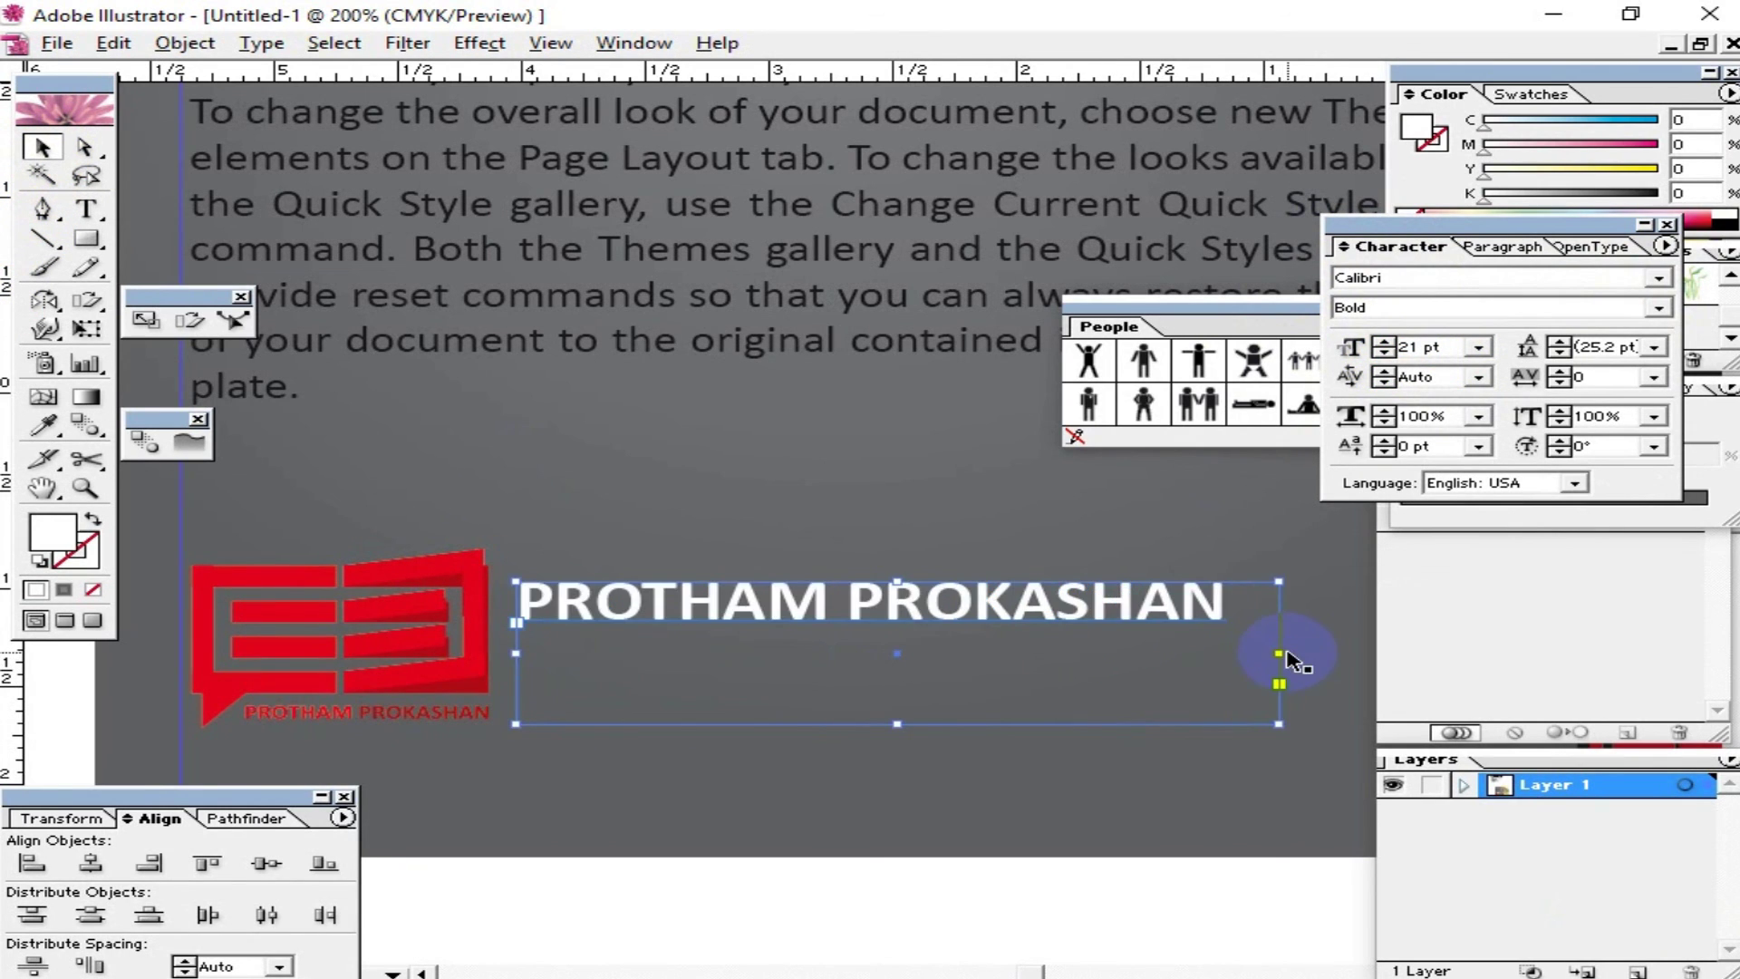
left_click_drag(1286, 652, 1238, 654)
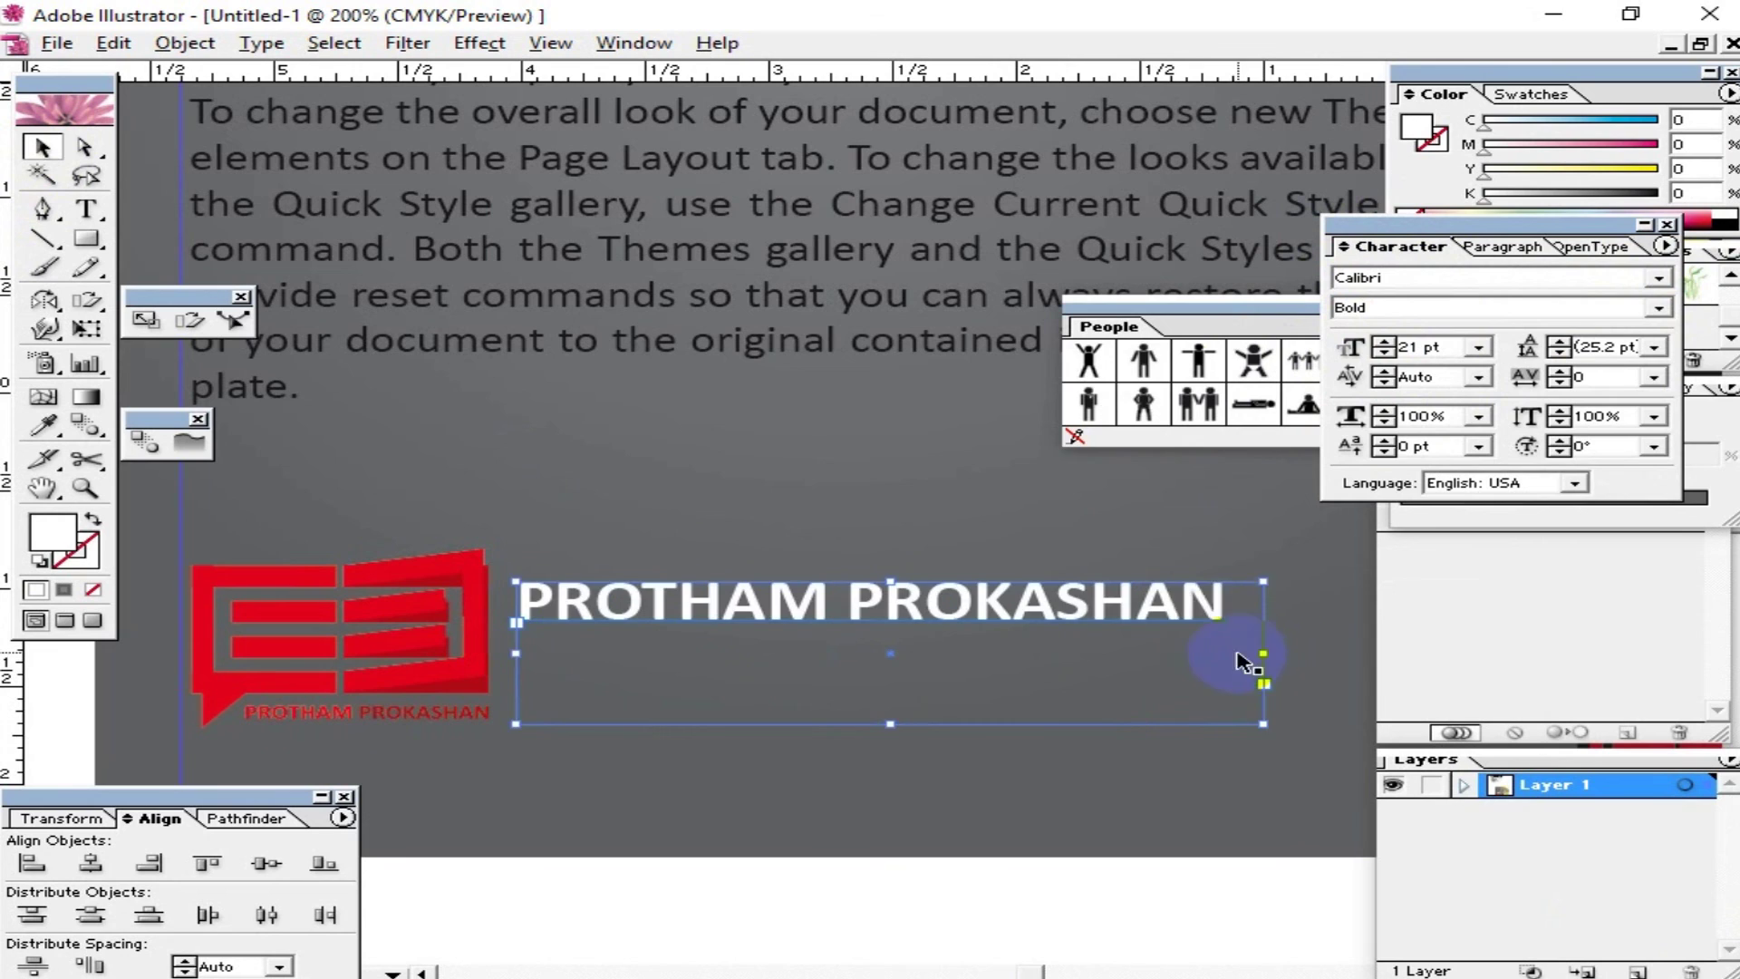
key("t")
left_click(1221, 603)
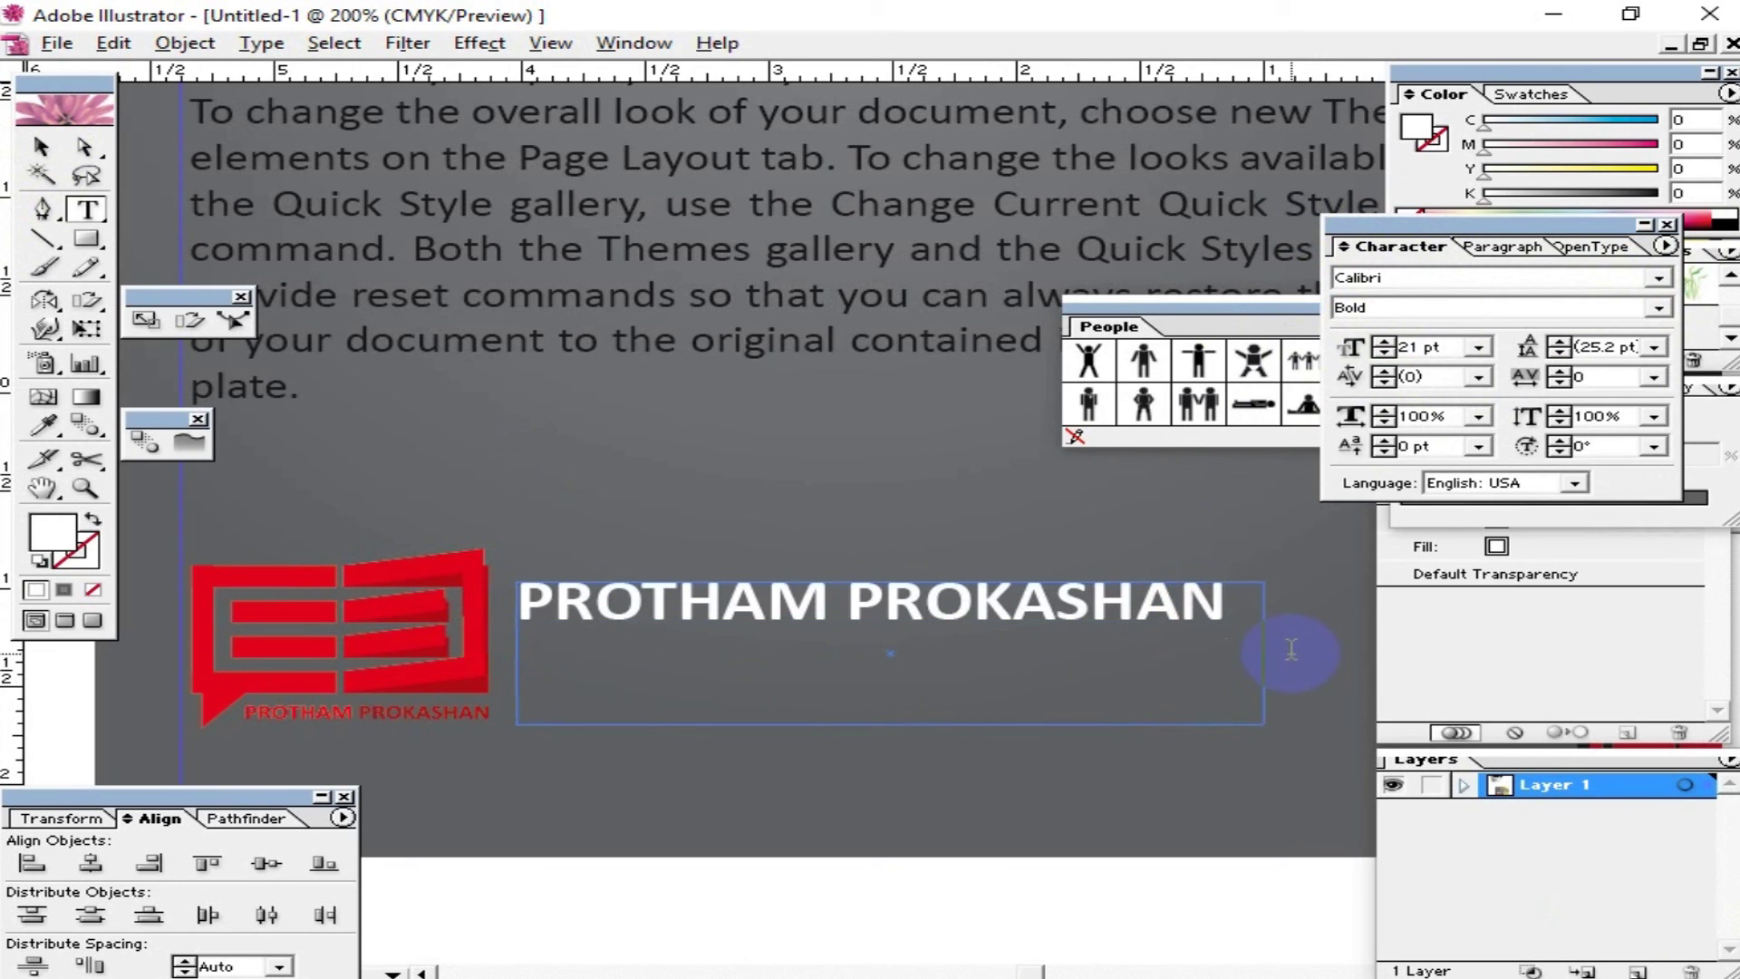
Step: Add the address line 45 B, Mirpur, Dhaka., replacing Motijeel with Mirpur
left_click(1658, 308)
left_click(1522, 370)
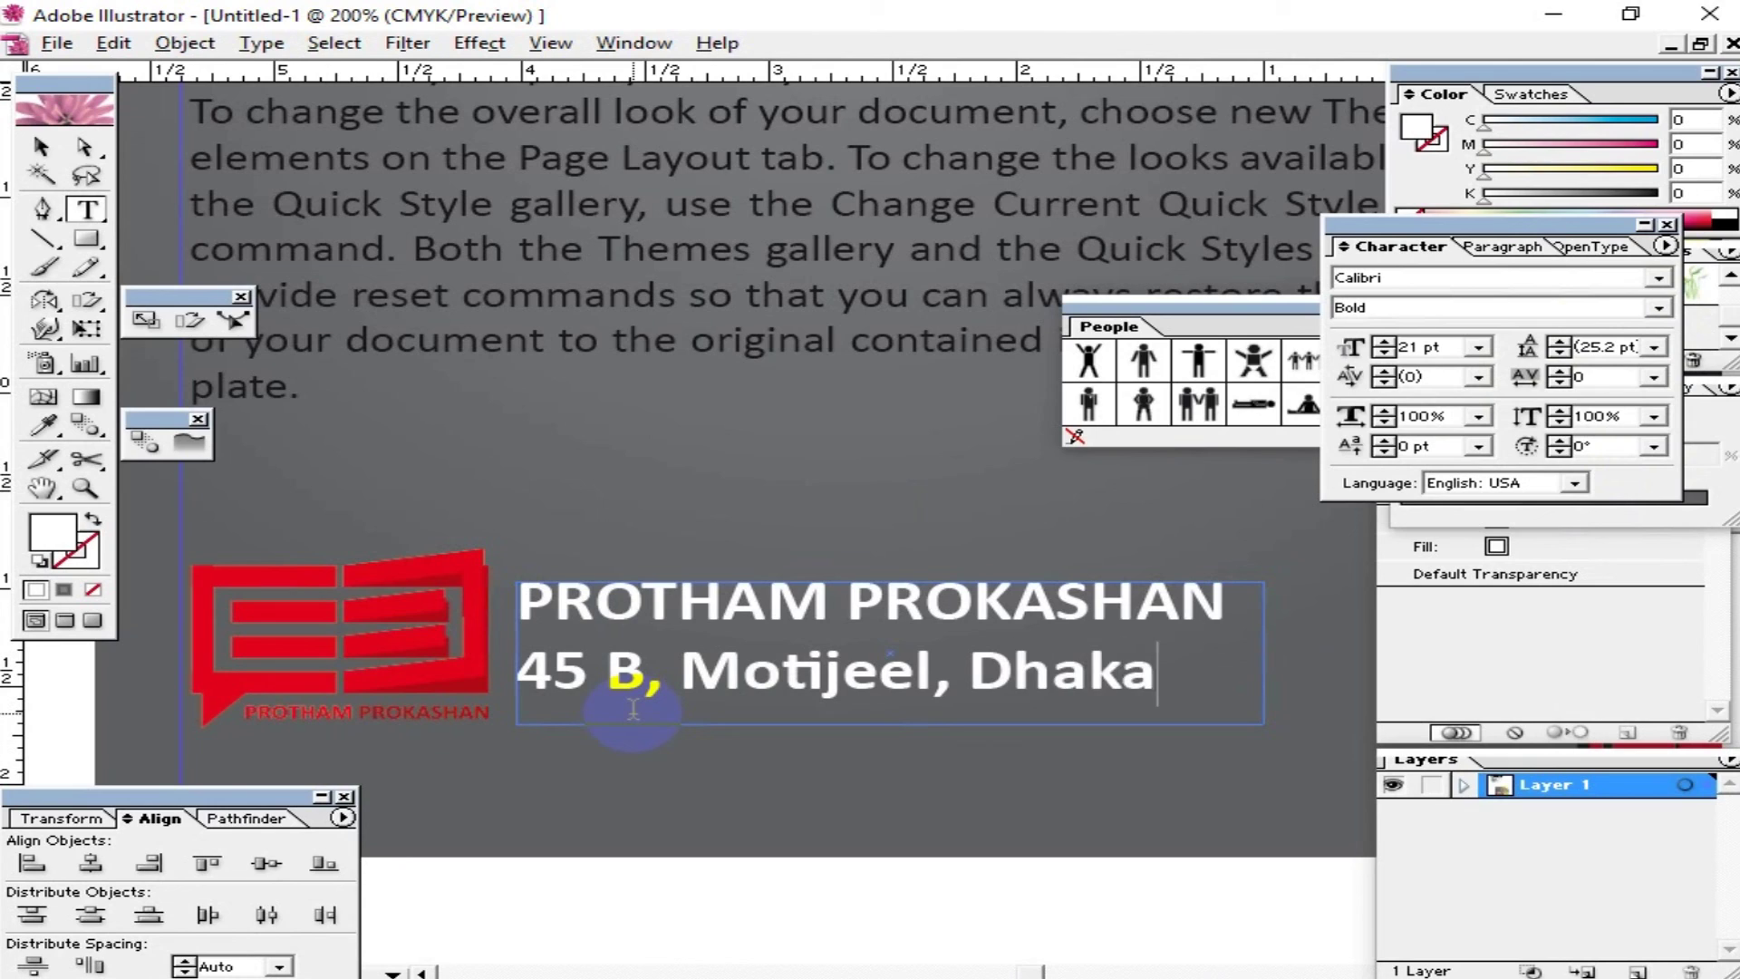
double_click(866, 675)
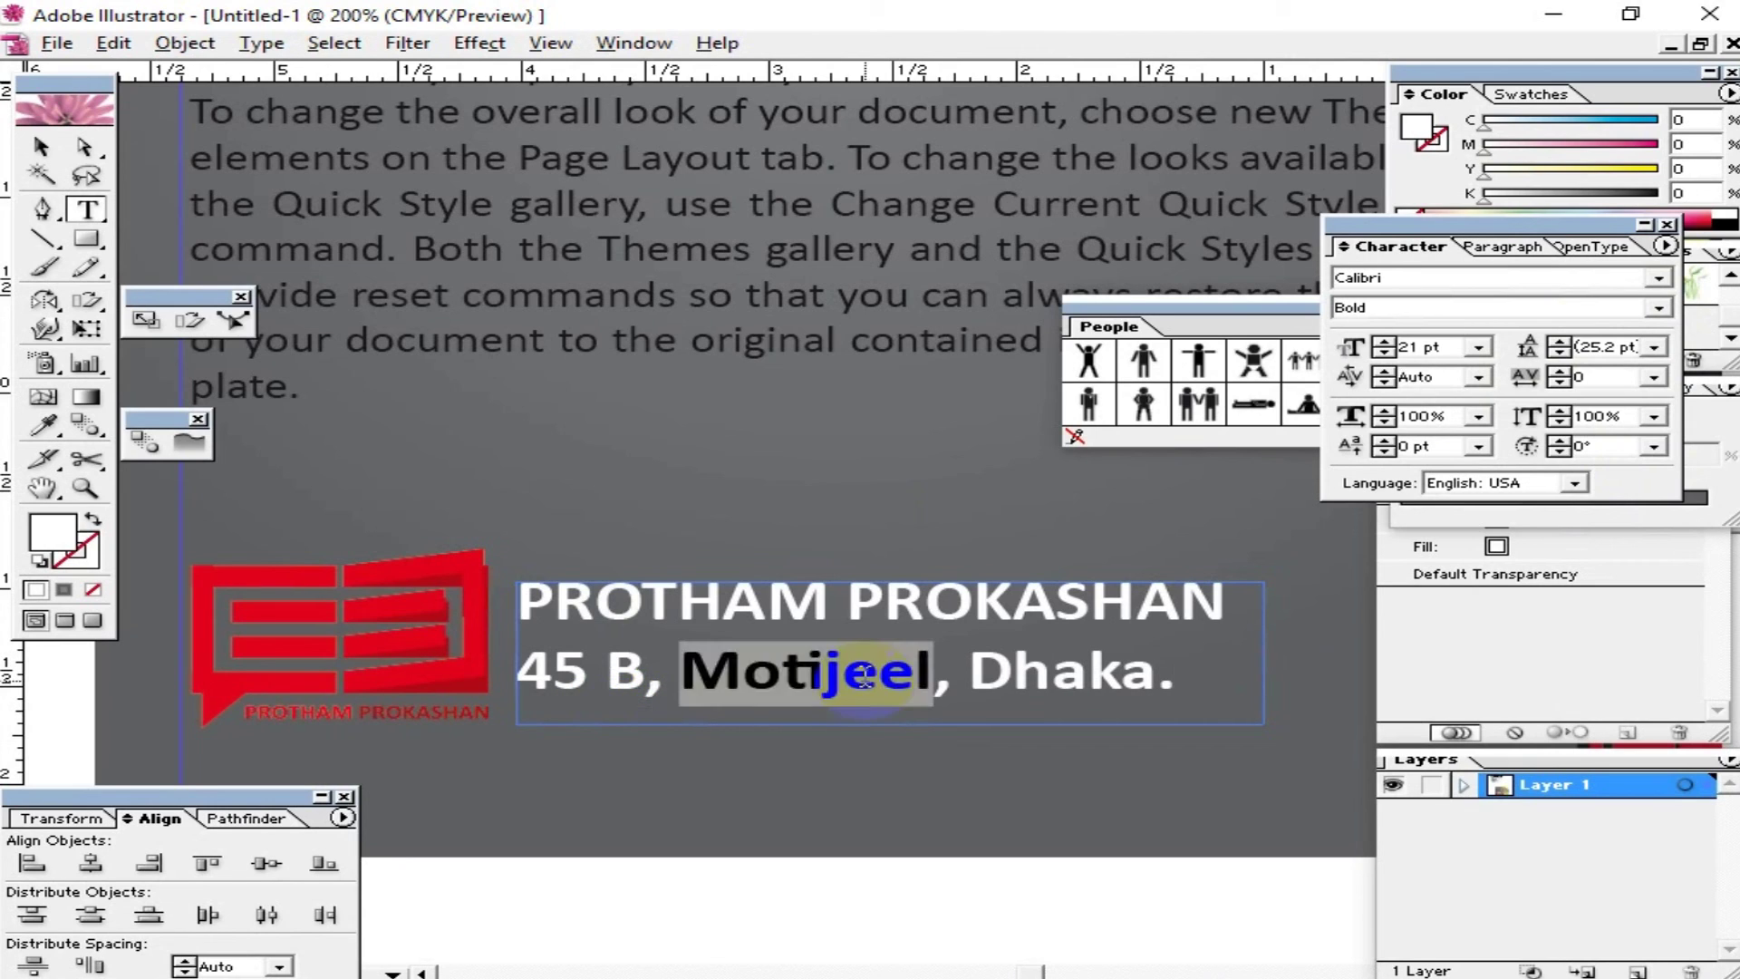
type("Mirpur")
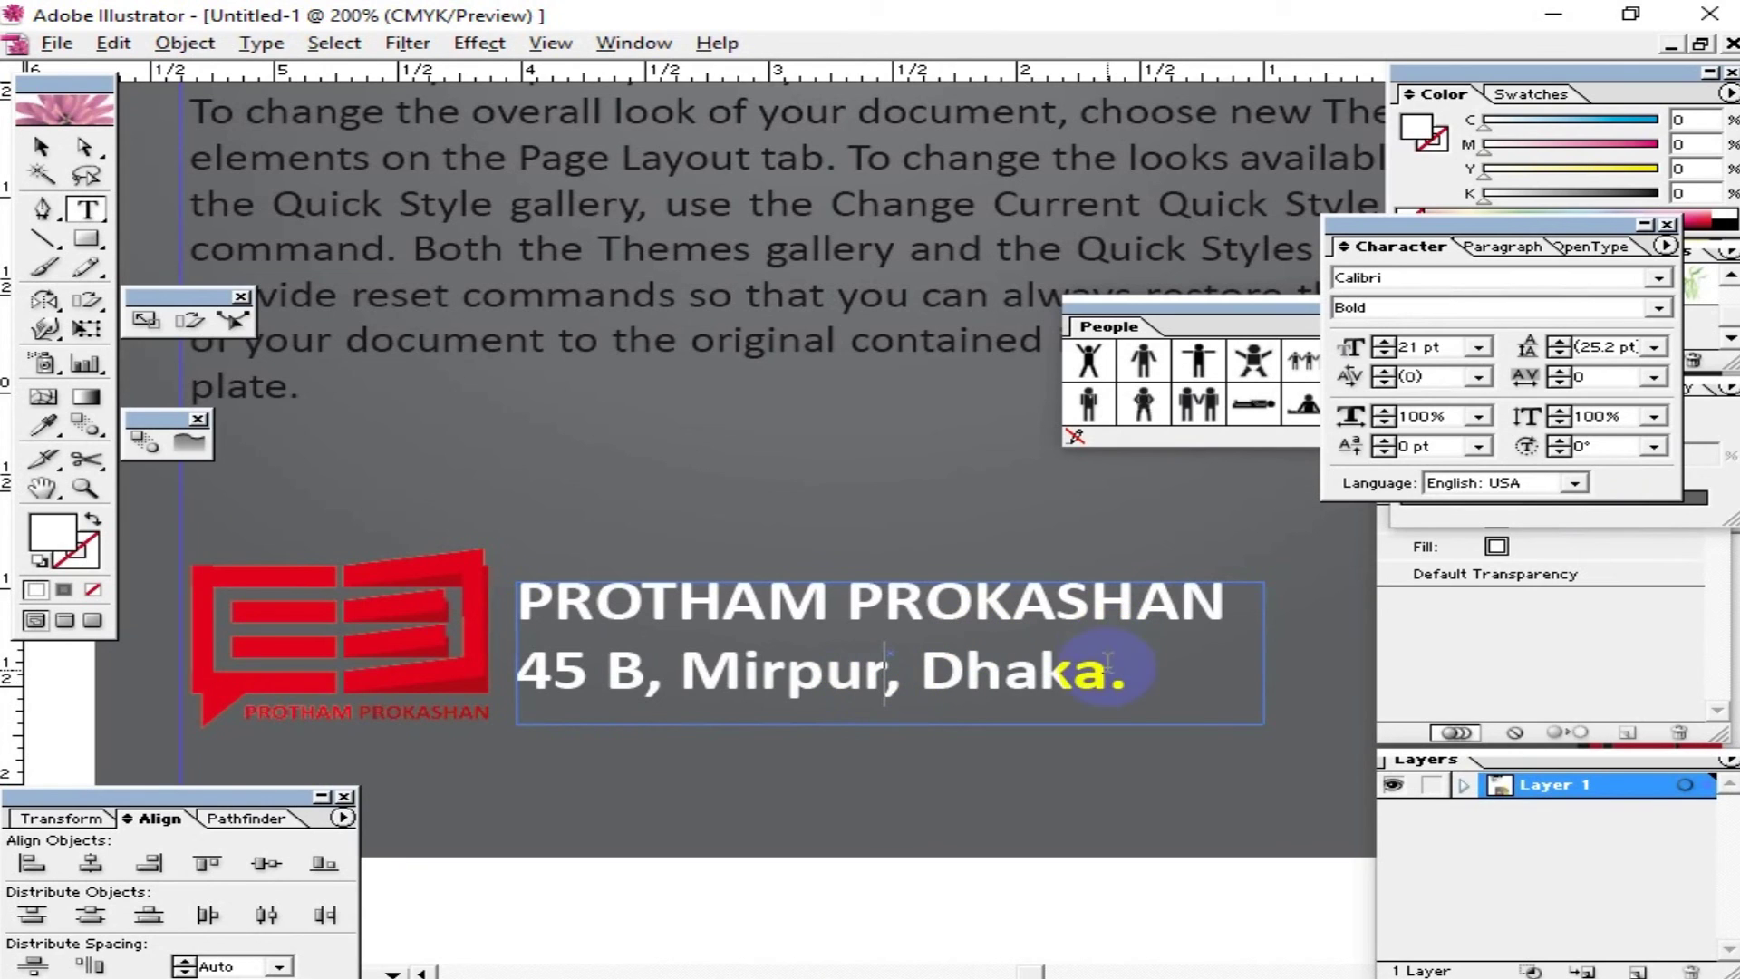
left_click(41, 147)
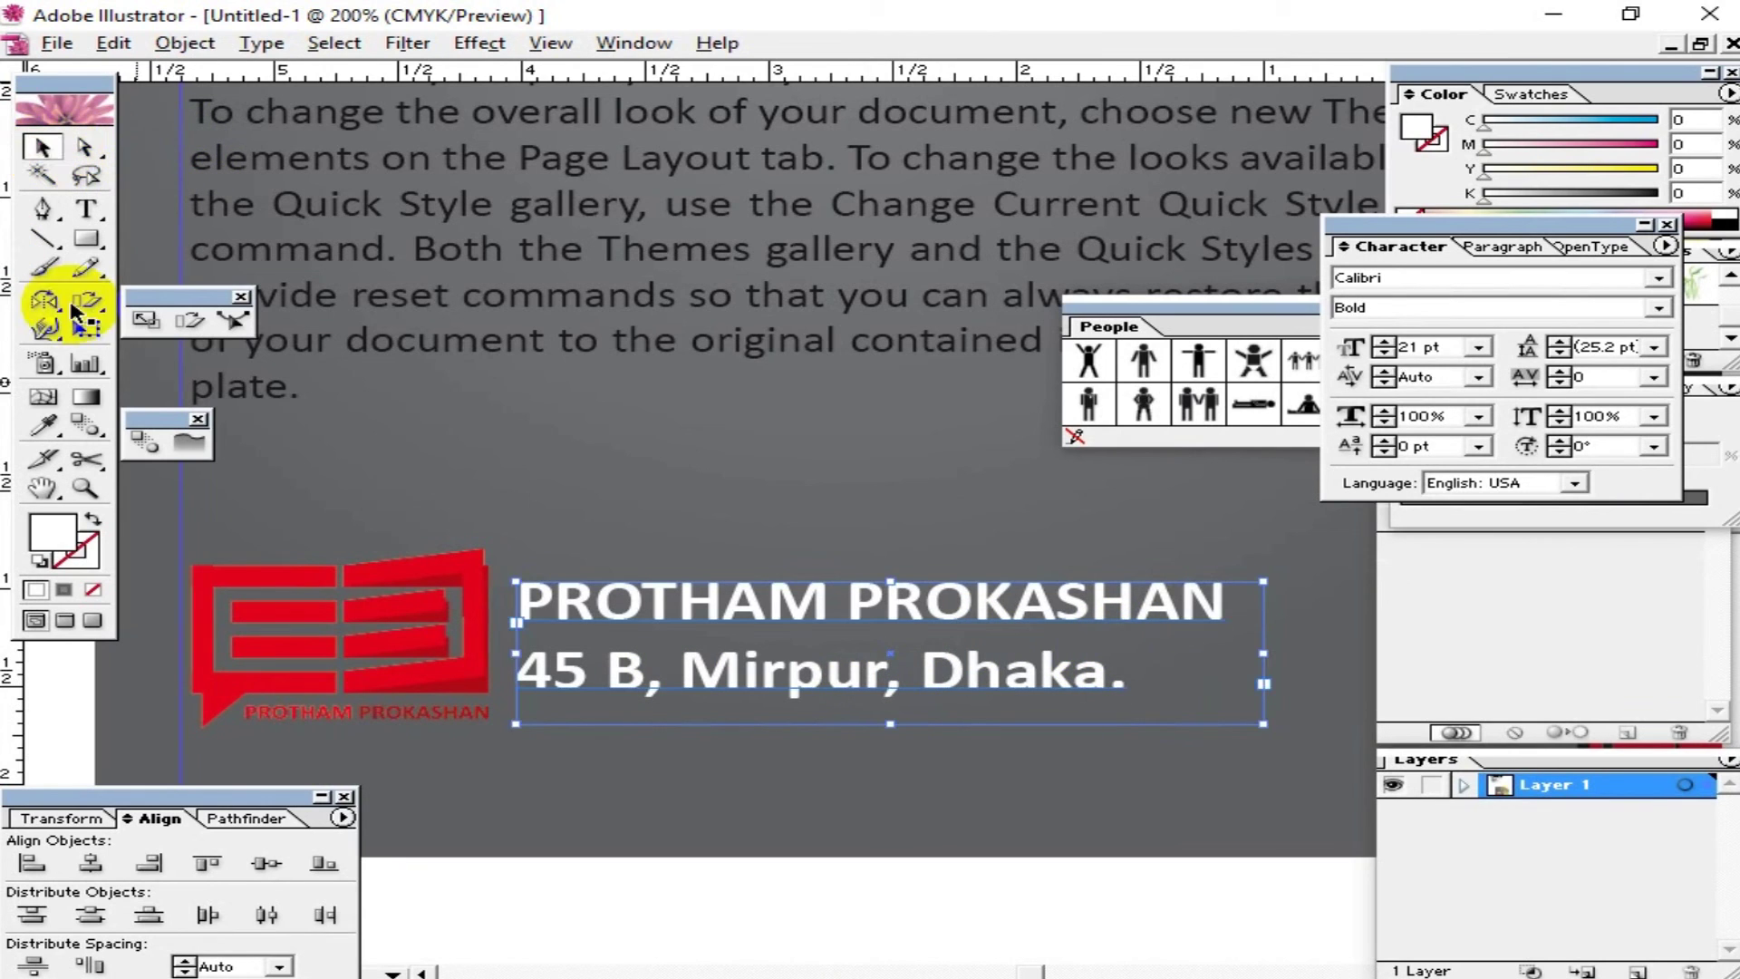
left_click_drag(608, 639, 594, 634)
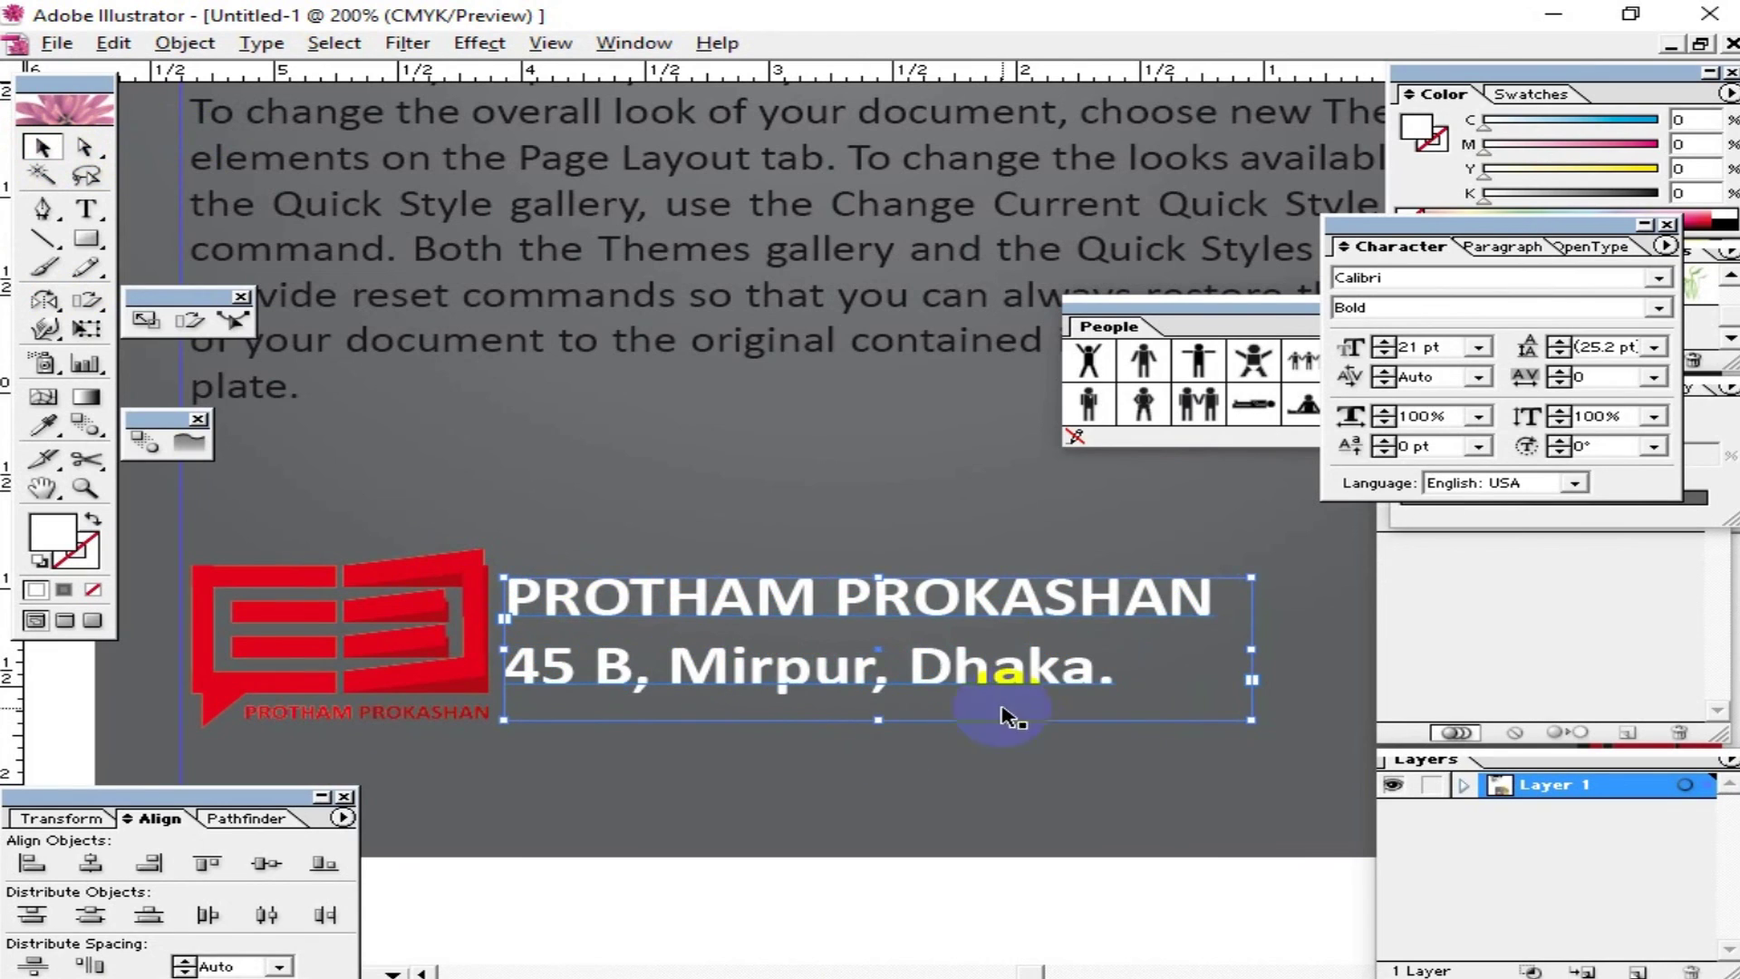
Step: Set the address line to Regular weight beneath the bold publisher name
double_click(1045, 686)
left_click_drag(1114, 670, 505, 671)
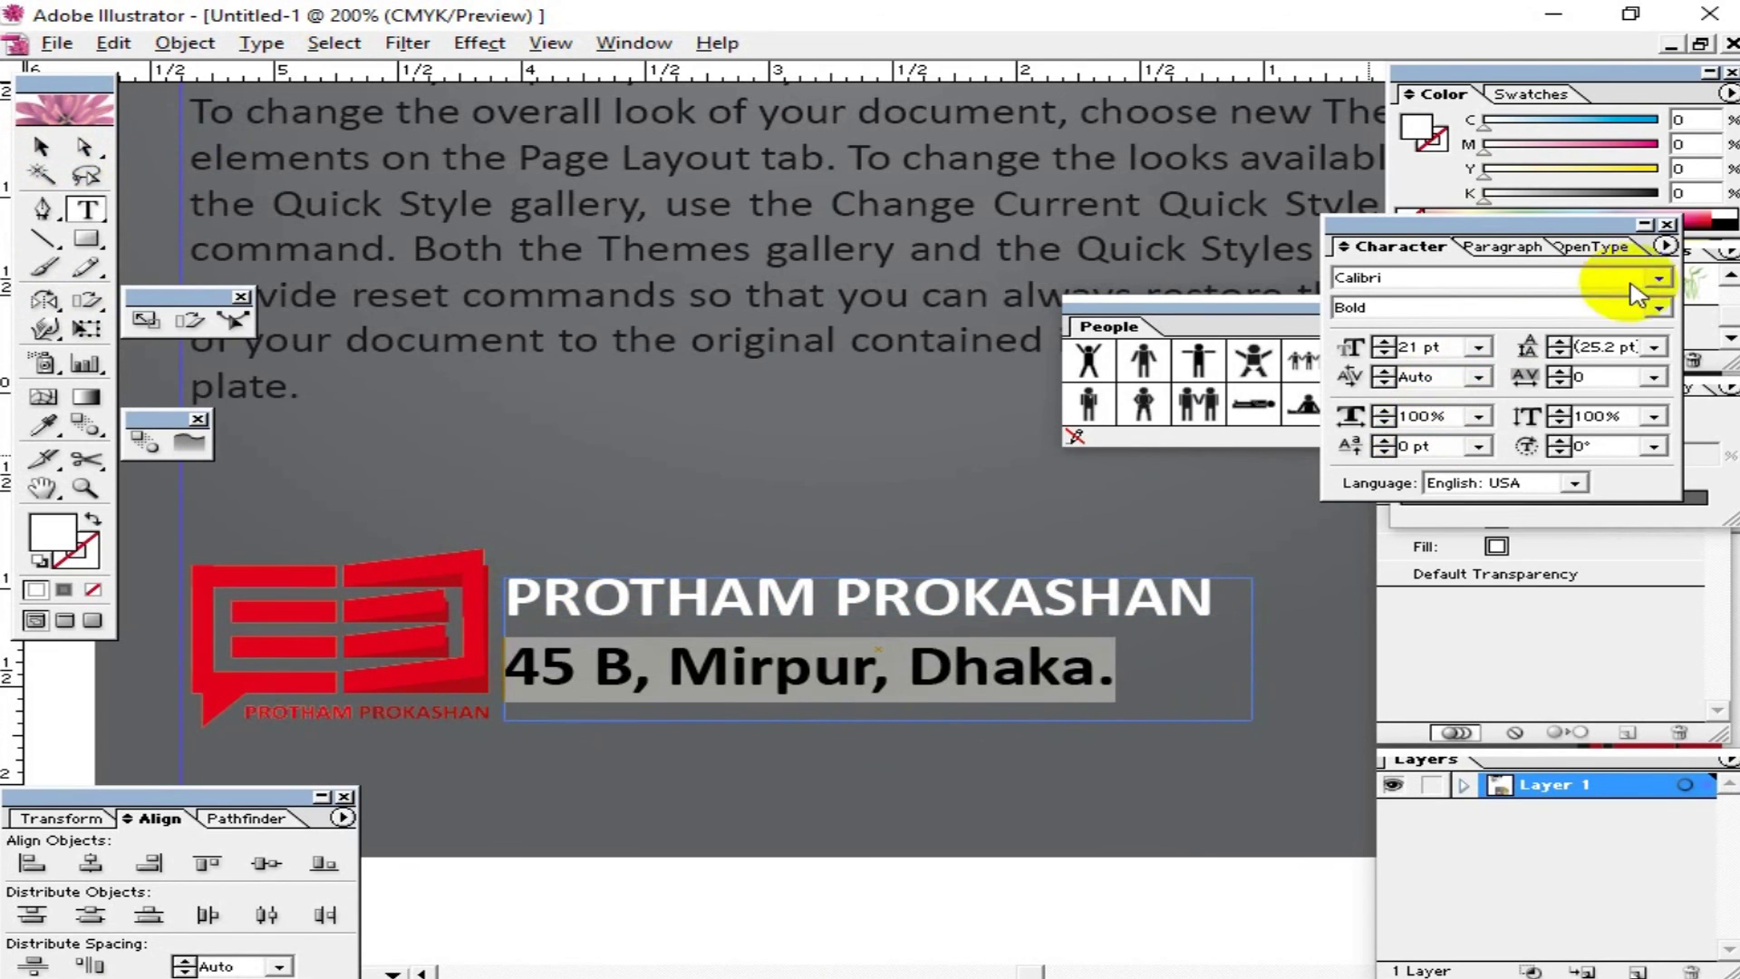
left_click(1658, 308)
left_click(1449, 369)
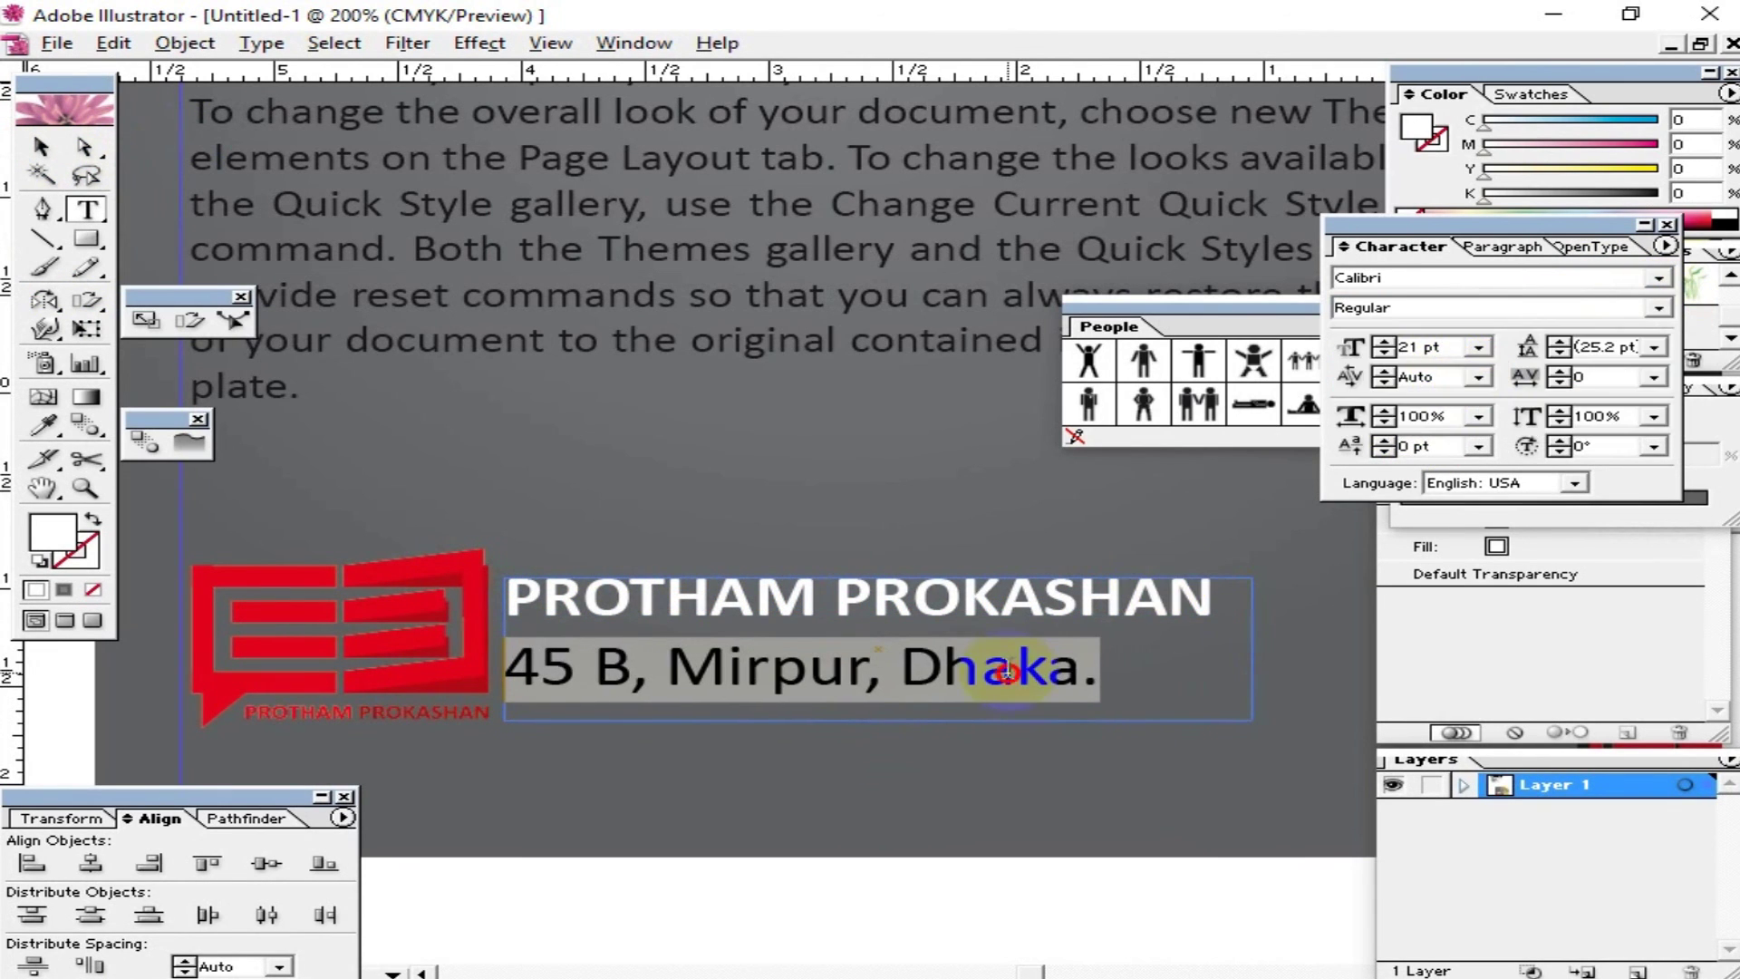
left_click(1167, 666)
mouse_move(1167, 666)
left_mouse_down()
mouse_move(1227, 578)
mouse_move(508, 593)
left_mouse_up()
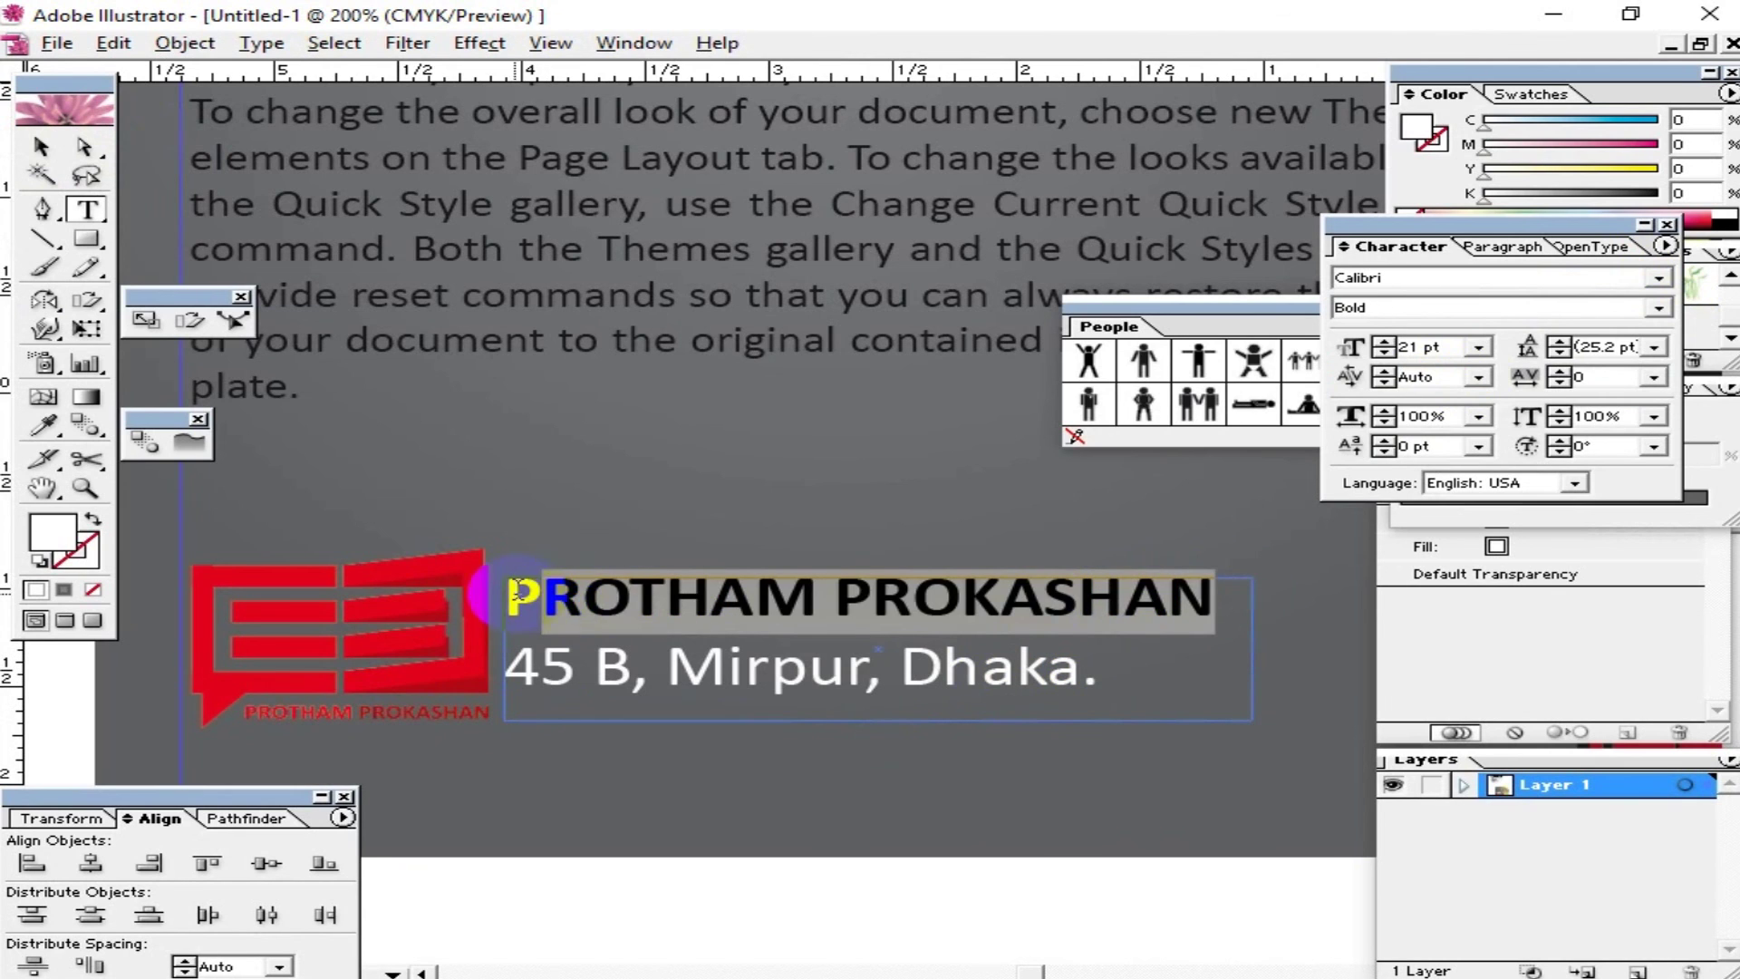
left_click(44, 150)
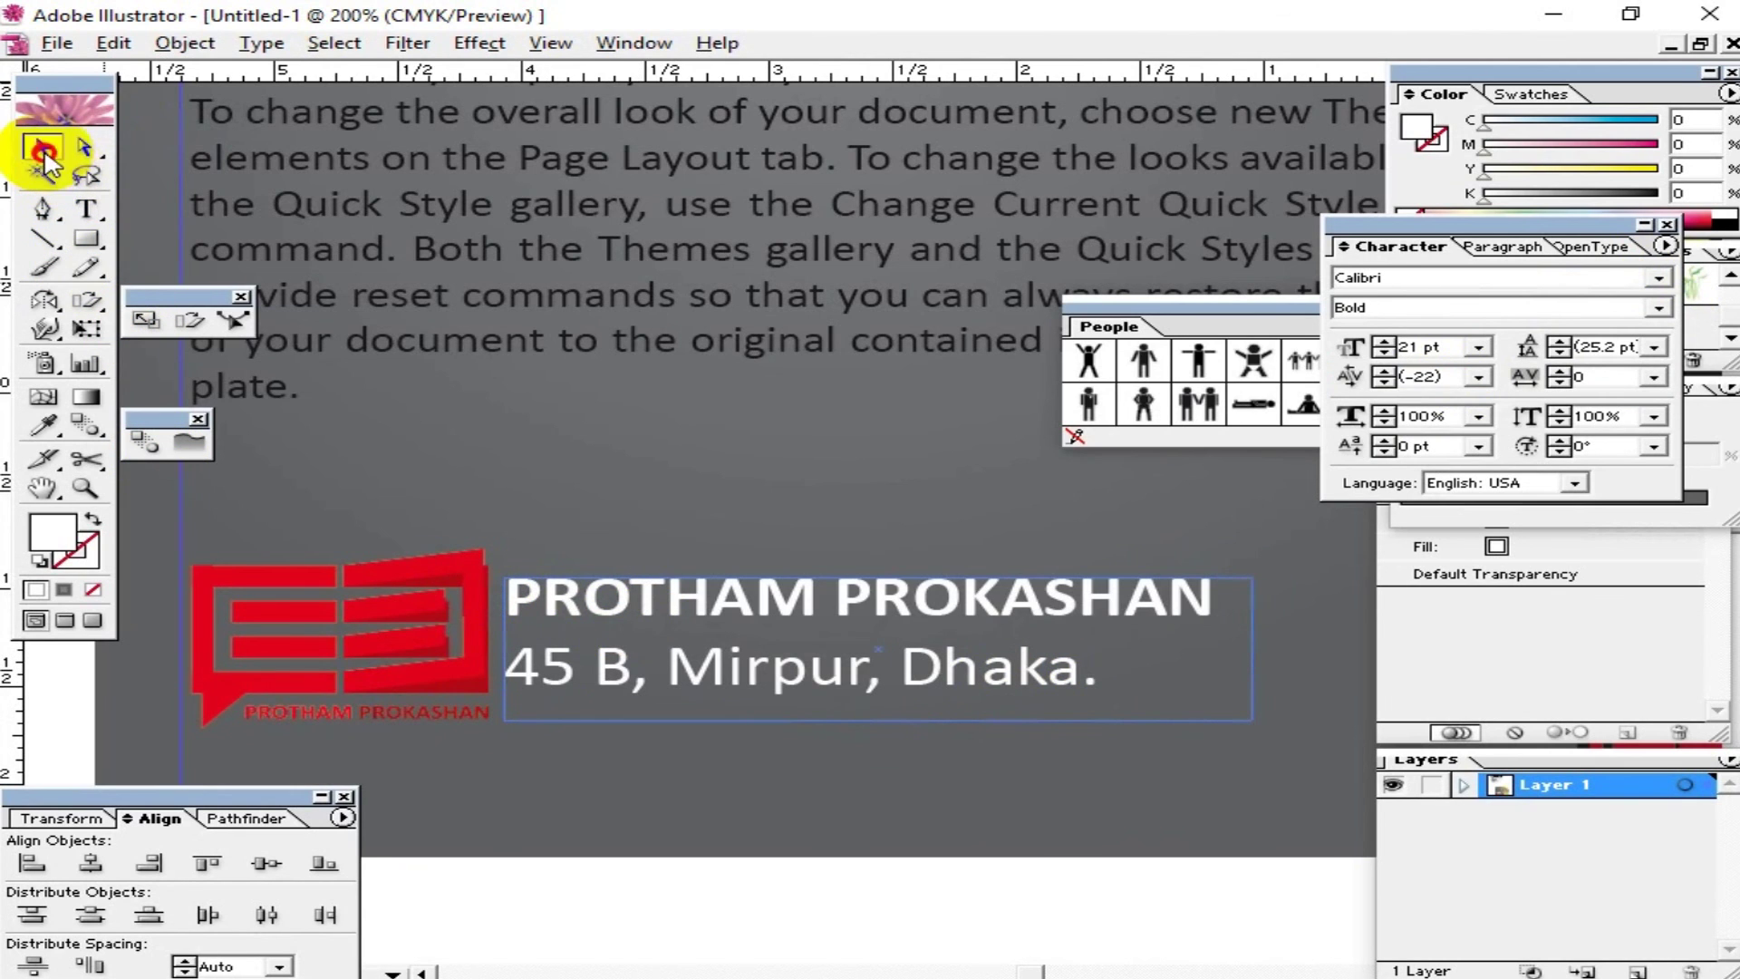
left_click(888, 884)
Step: Move the logo and publisher details group further down the back cover
mouse_move(1142, 756)
left_mouse_down()
mouse_move(895, 708)
mouse_move(1030, 758)
left_mouse_up()
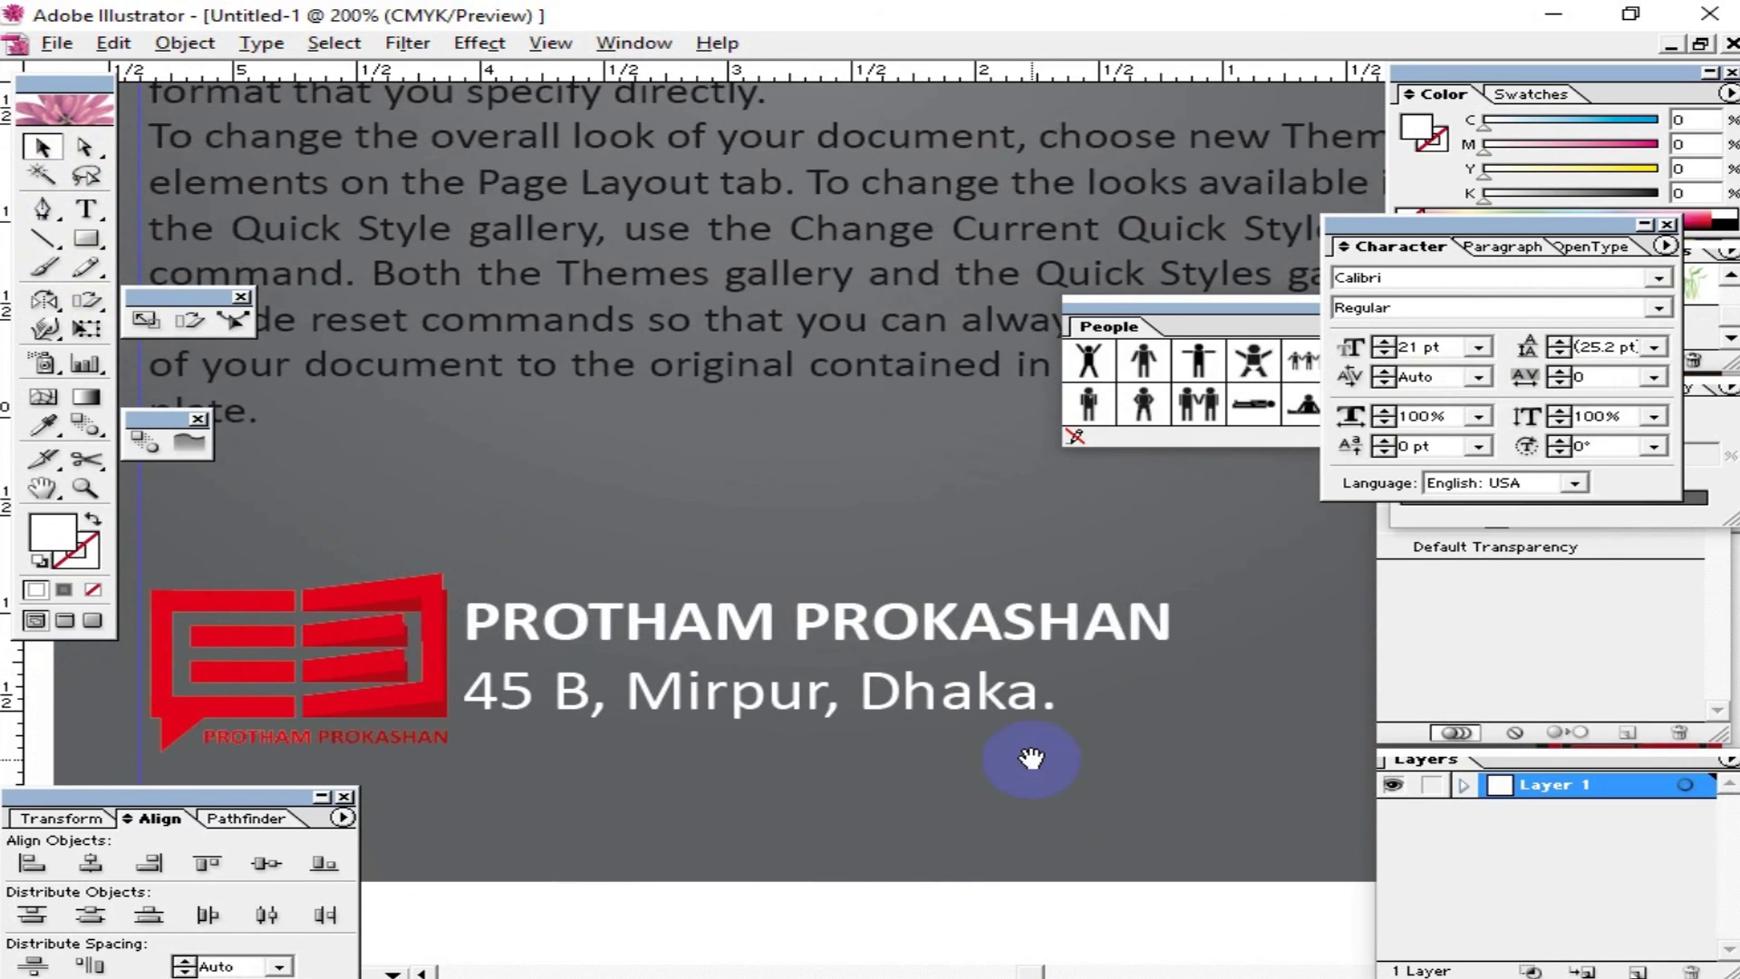
left_click(789, 692)
key("shift+Down")
key("shift+Down")
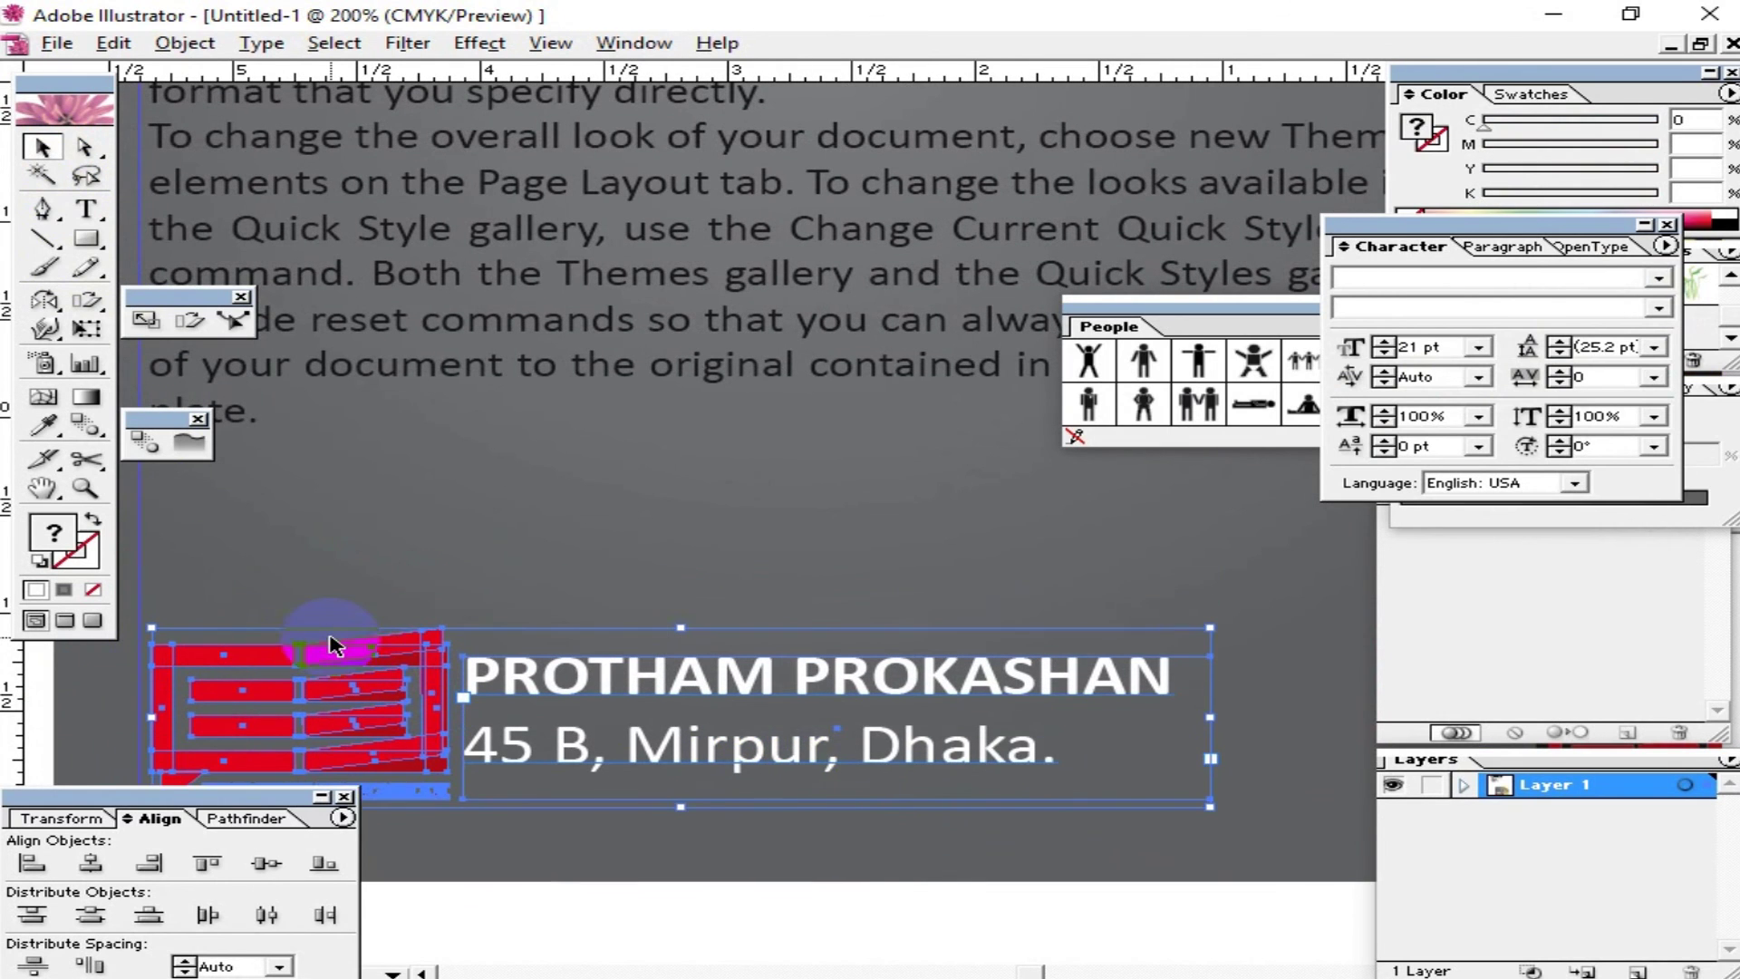
key("shift+Down")
key("shift+Down")
mouse_move(485, 622)
left_mouse_down()
mouse_move(641, 770)
mouse_move(751, 720)
mouse_move(527, 681)
left_mouse_up()
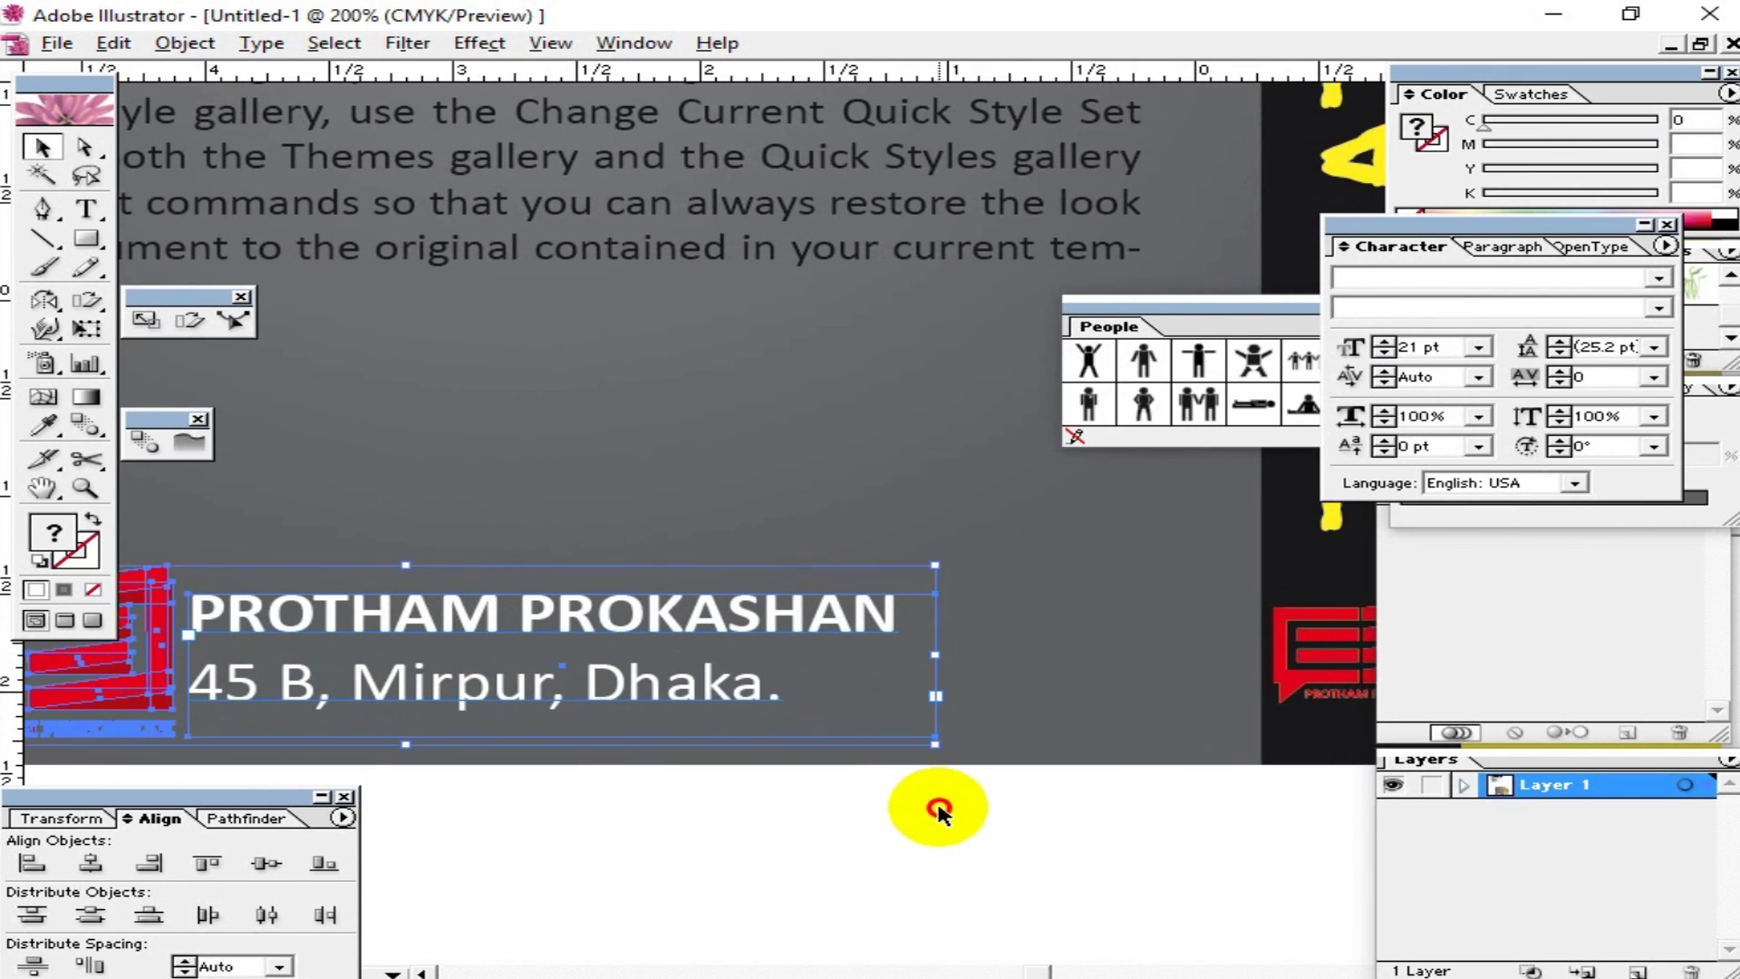
left_click(940, 804)
left_click(86, 241)
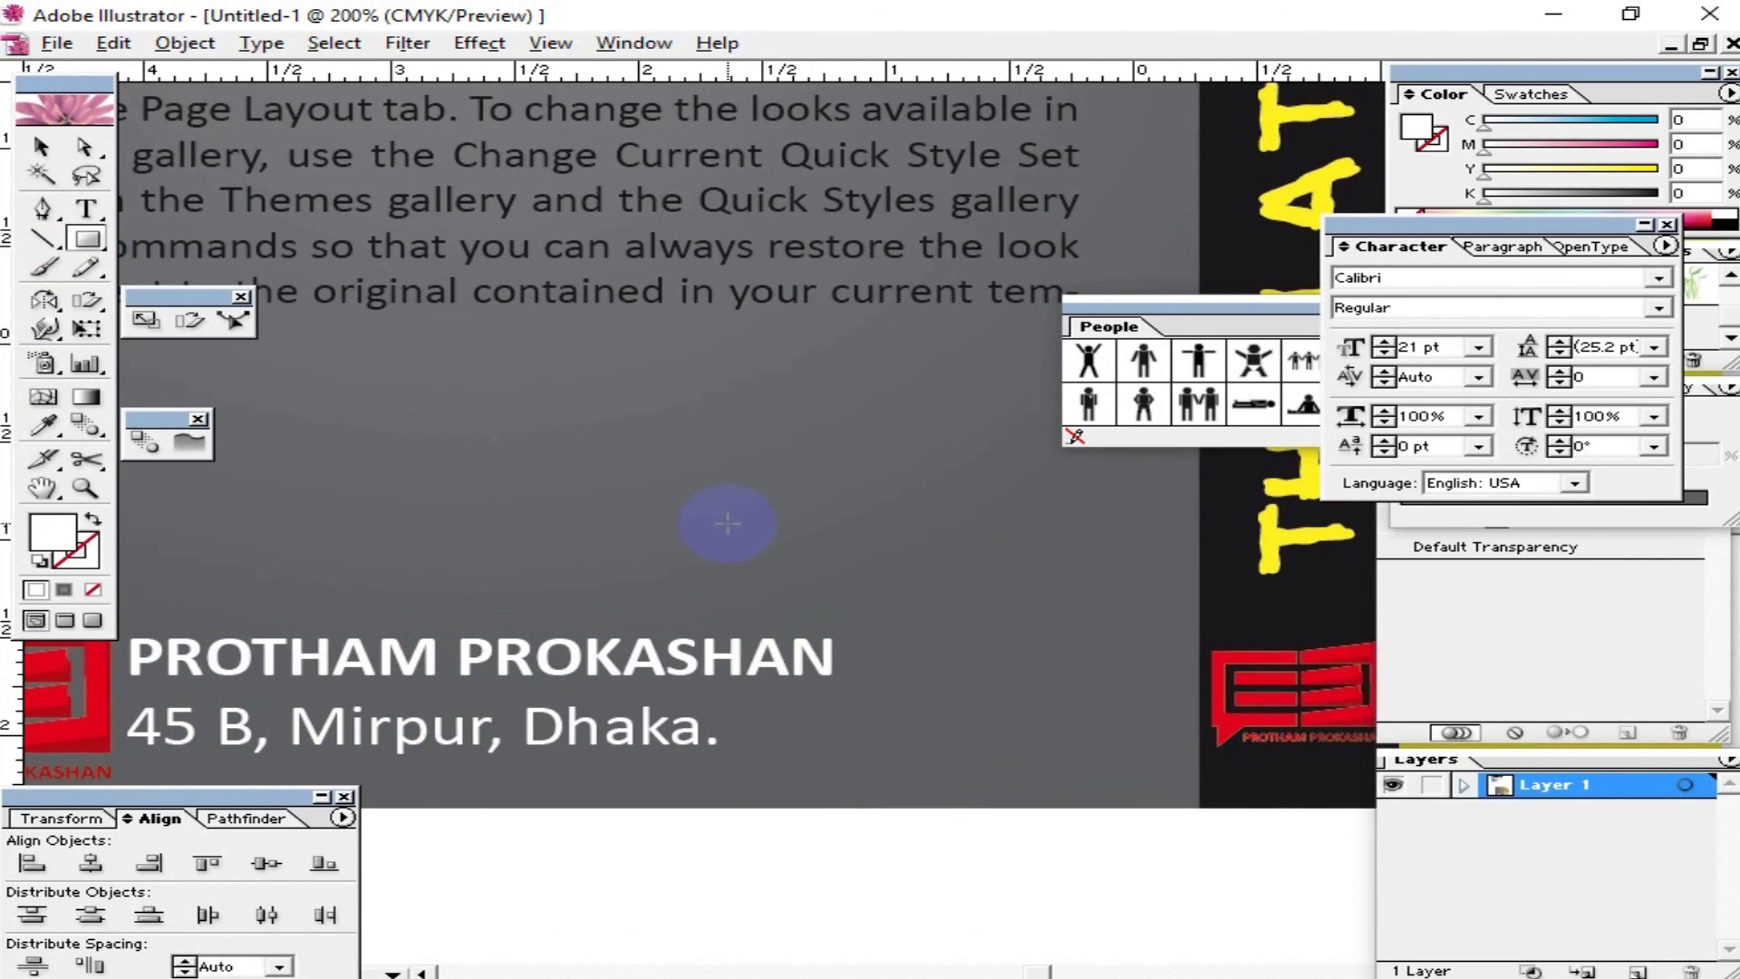
Step: Draw a white box and centre the label Price: $500 on it
mouse_move(1067, 574)
left_mouse_down()
mouse_move(1132, 569)
mouse_move(1113, 569)
left_mouse_up()
left_click(87, 216)
left_click(902, 550)
type("Price: 500")
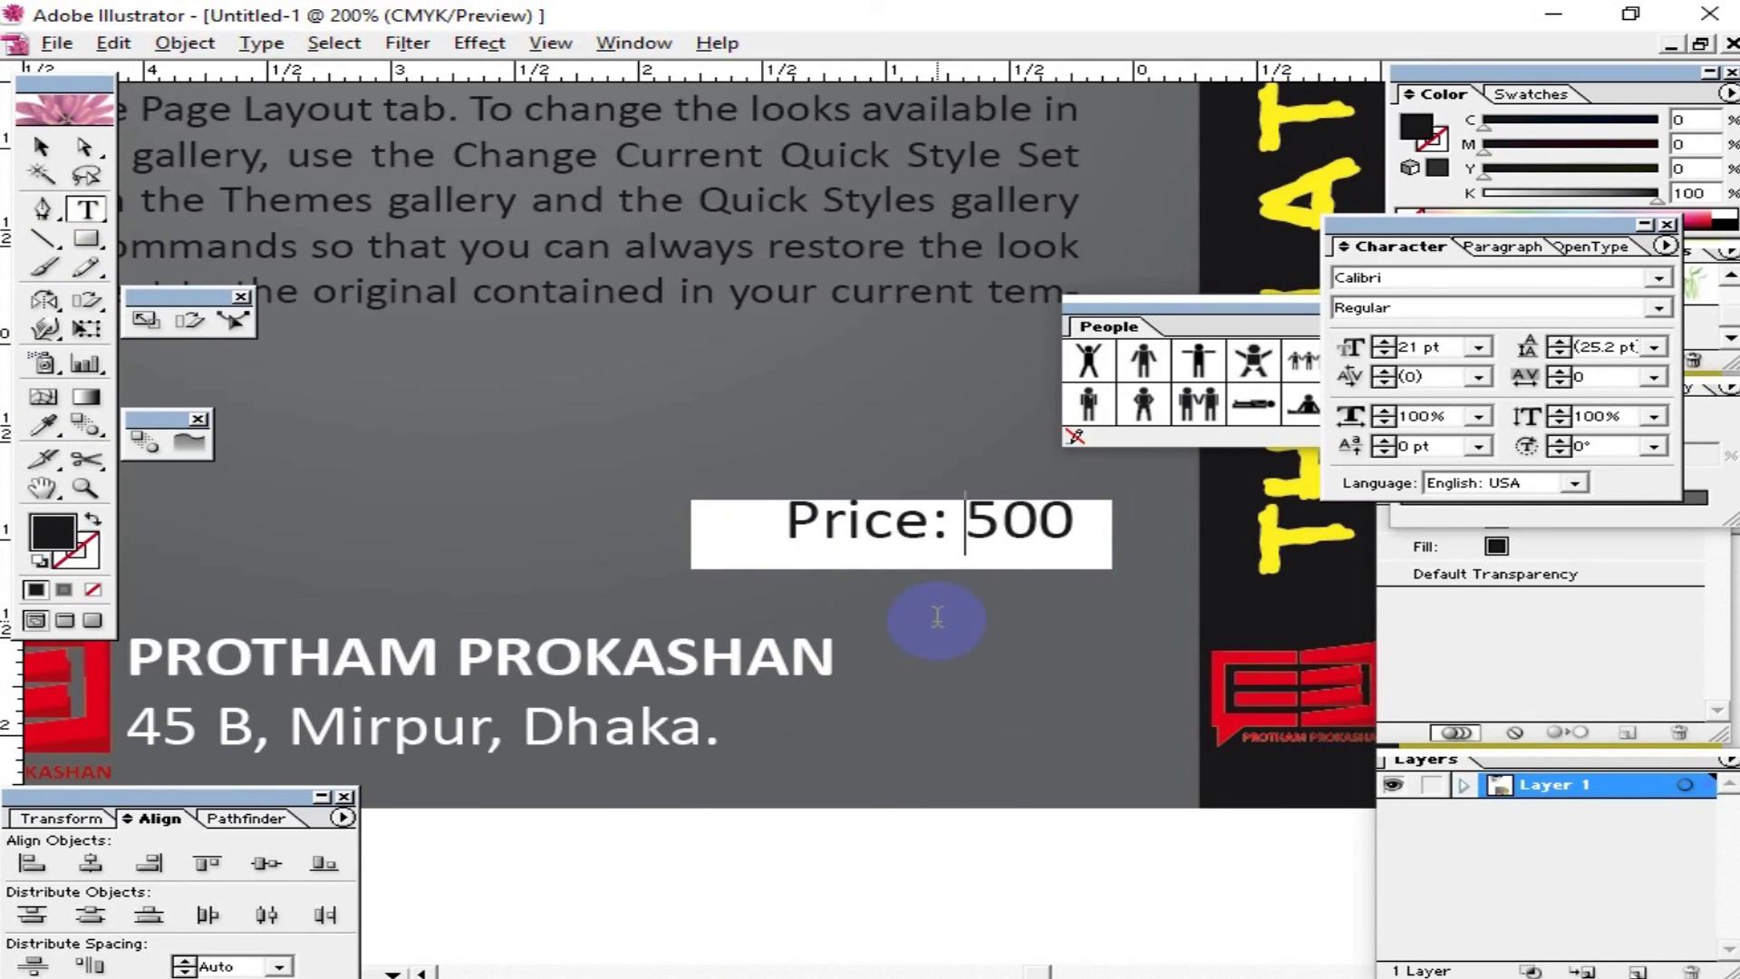
type("$")
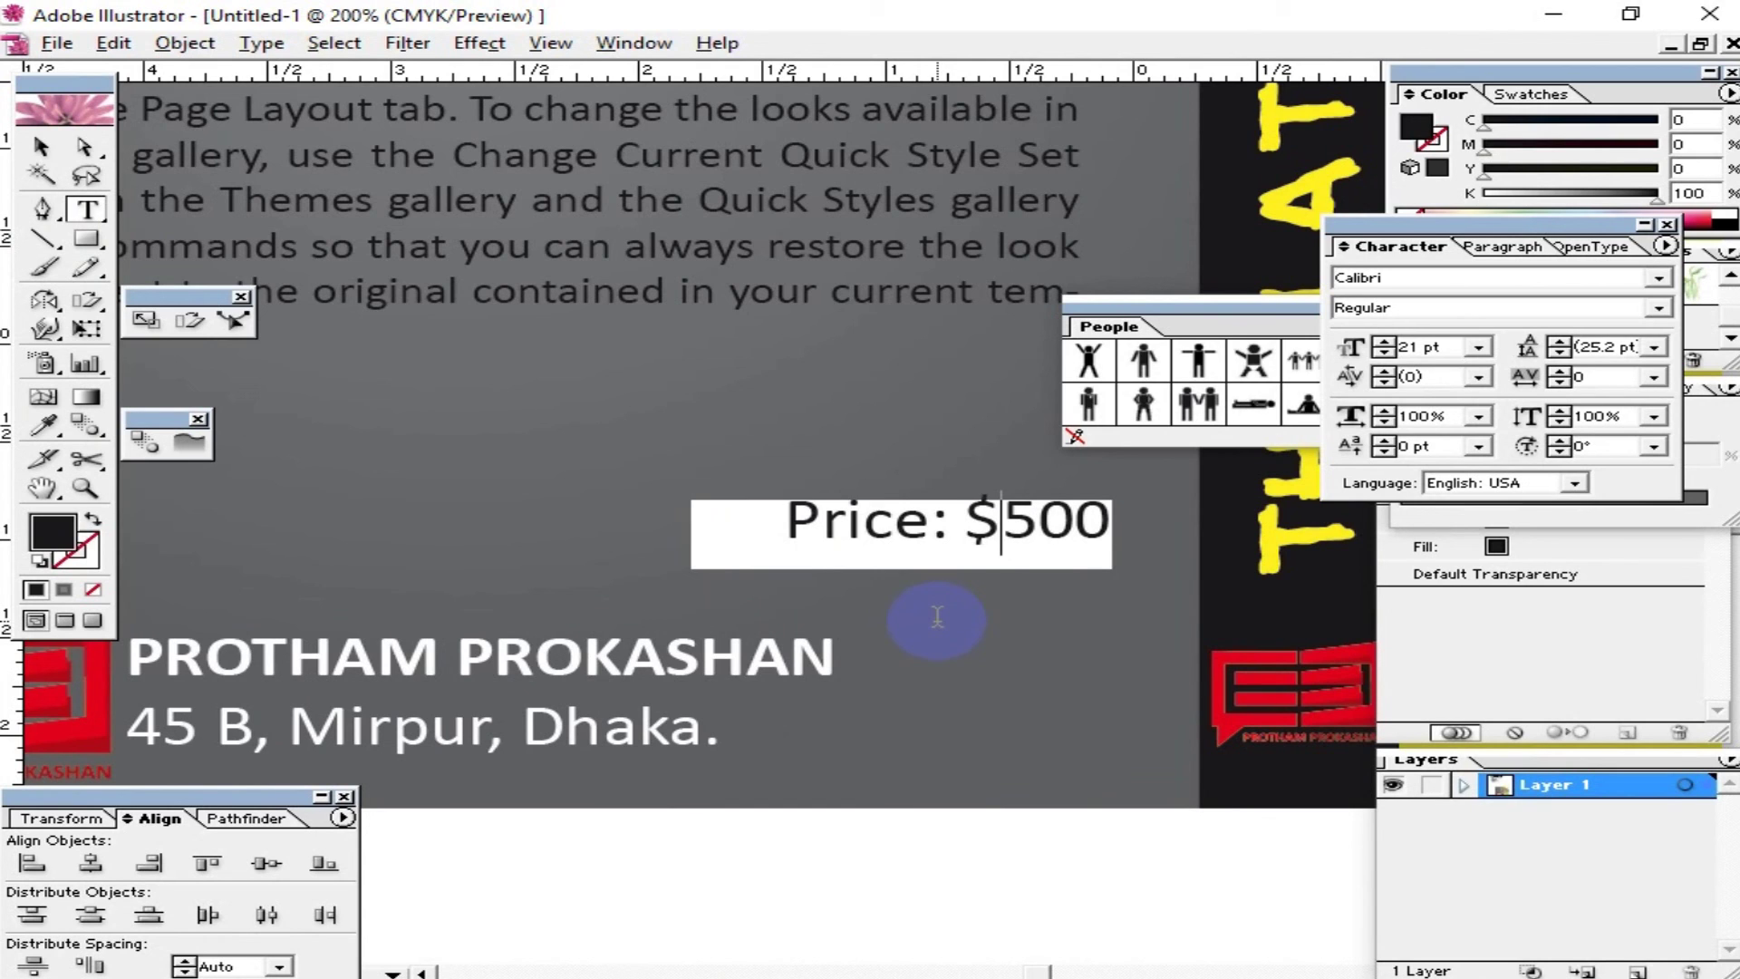
left_click(39, 145)
left_click_drag(890, 536, 847, 548)
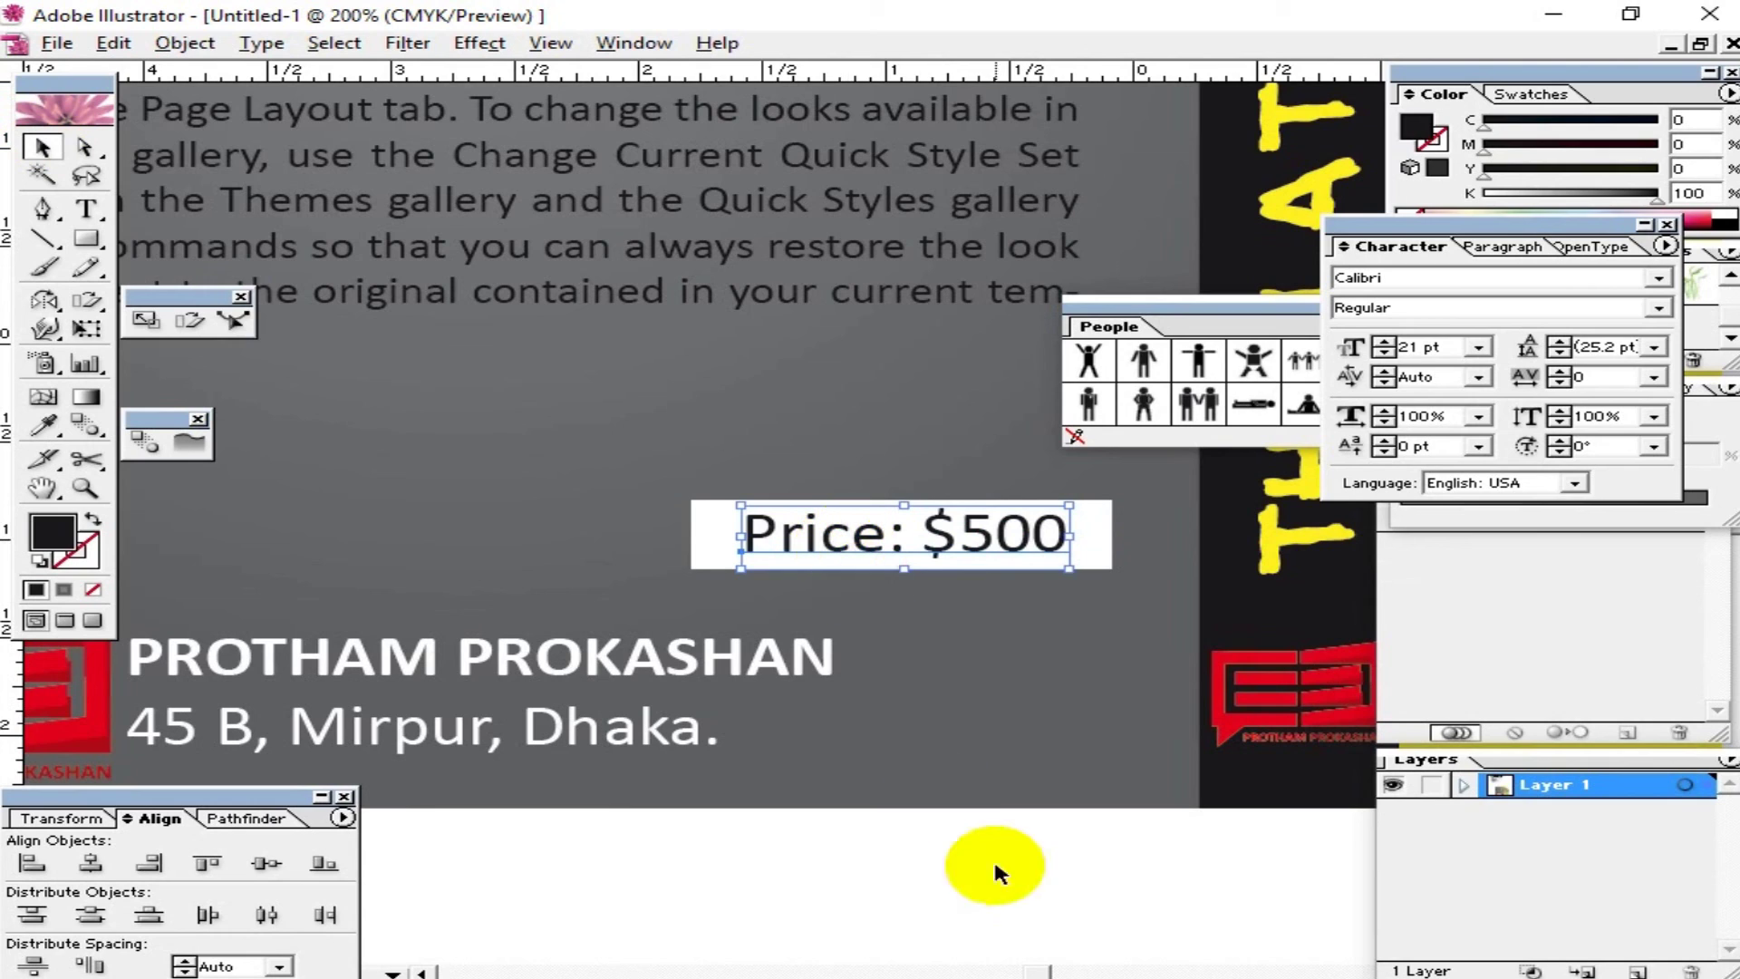
Step: Move the price box and its text together into place above the publisher details
left_click(1008, 891)
left_click(1087, 560)
left_click(1006, 549, "shift")
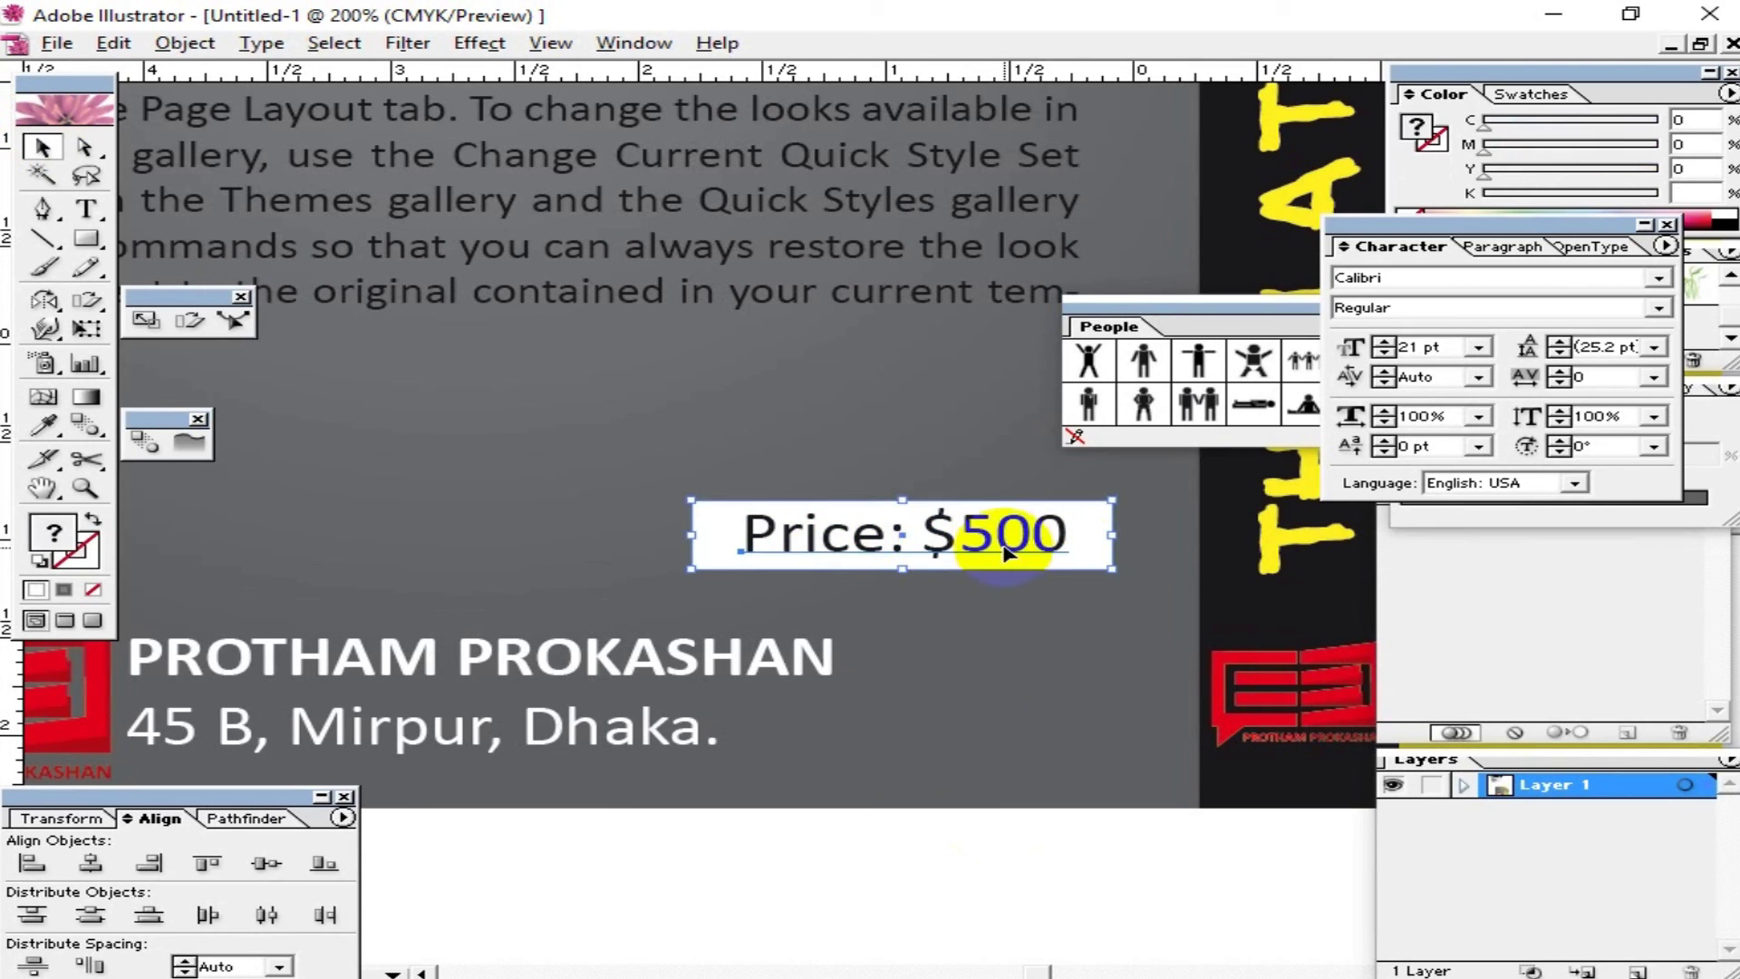
left_click_drag(1004, 544, 959, 472)
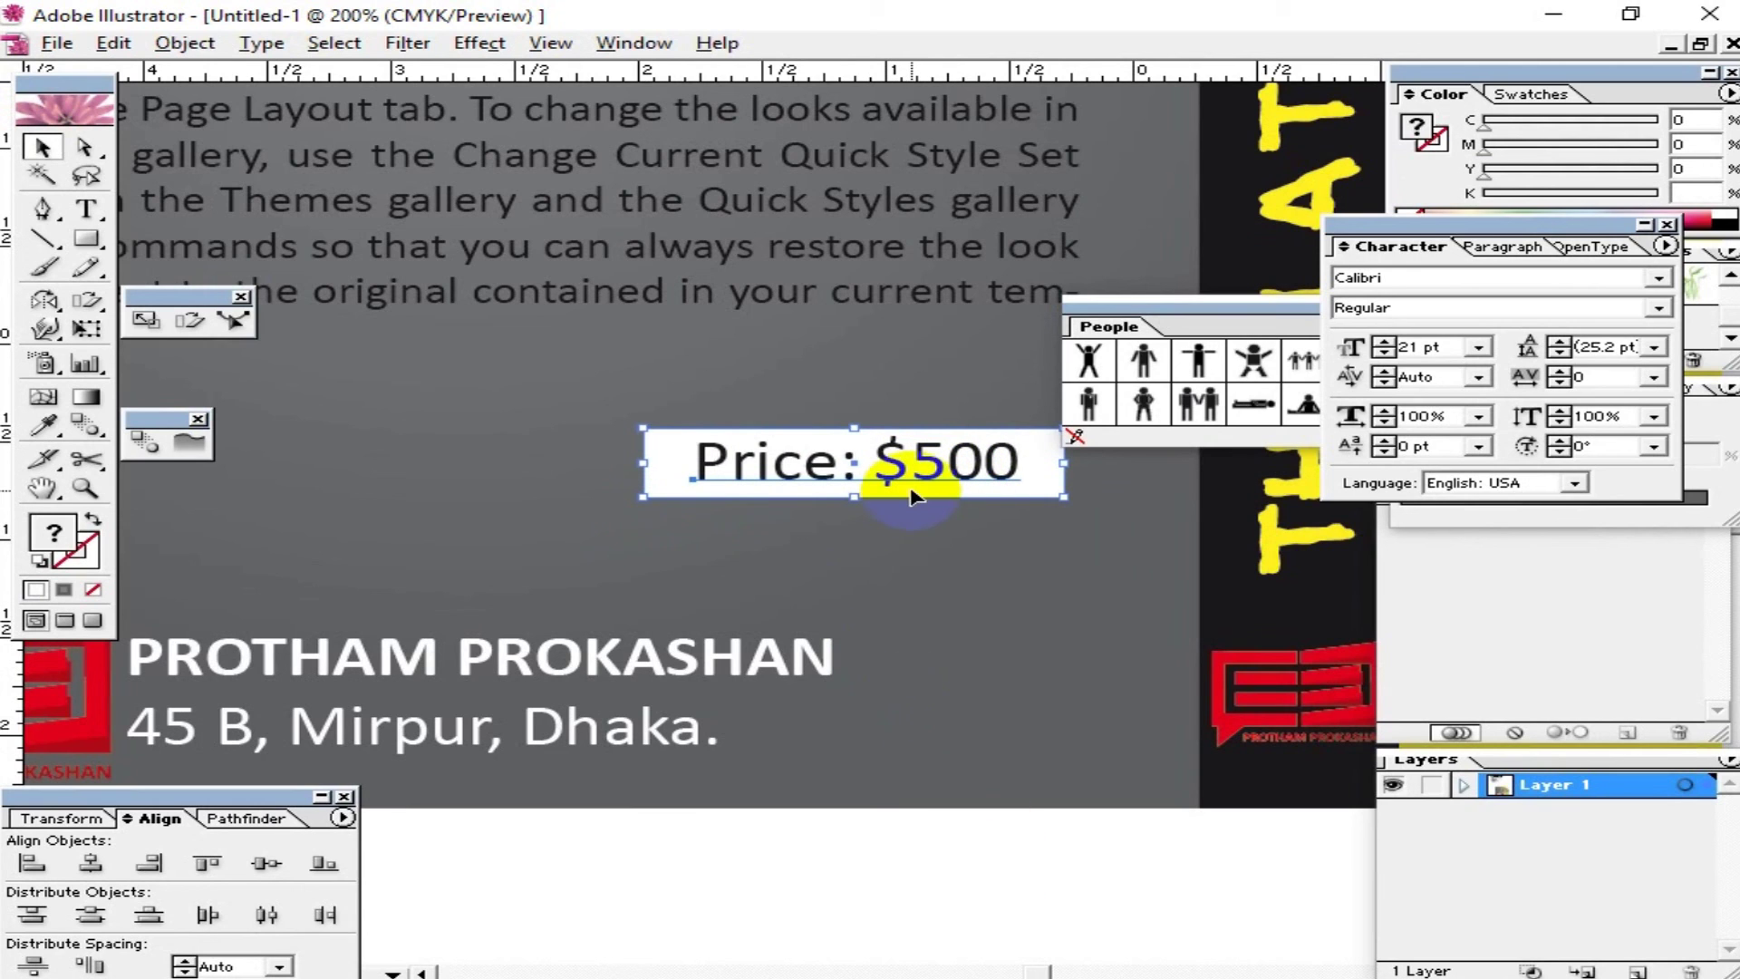
key("Down")
key("Down")
left_click_drag(992, 796, 807, 792)
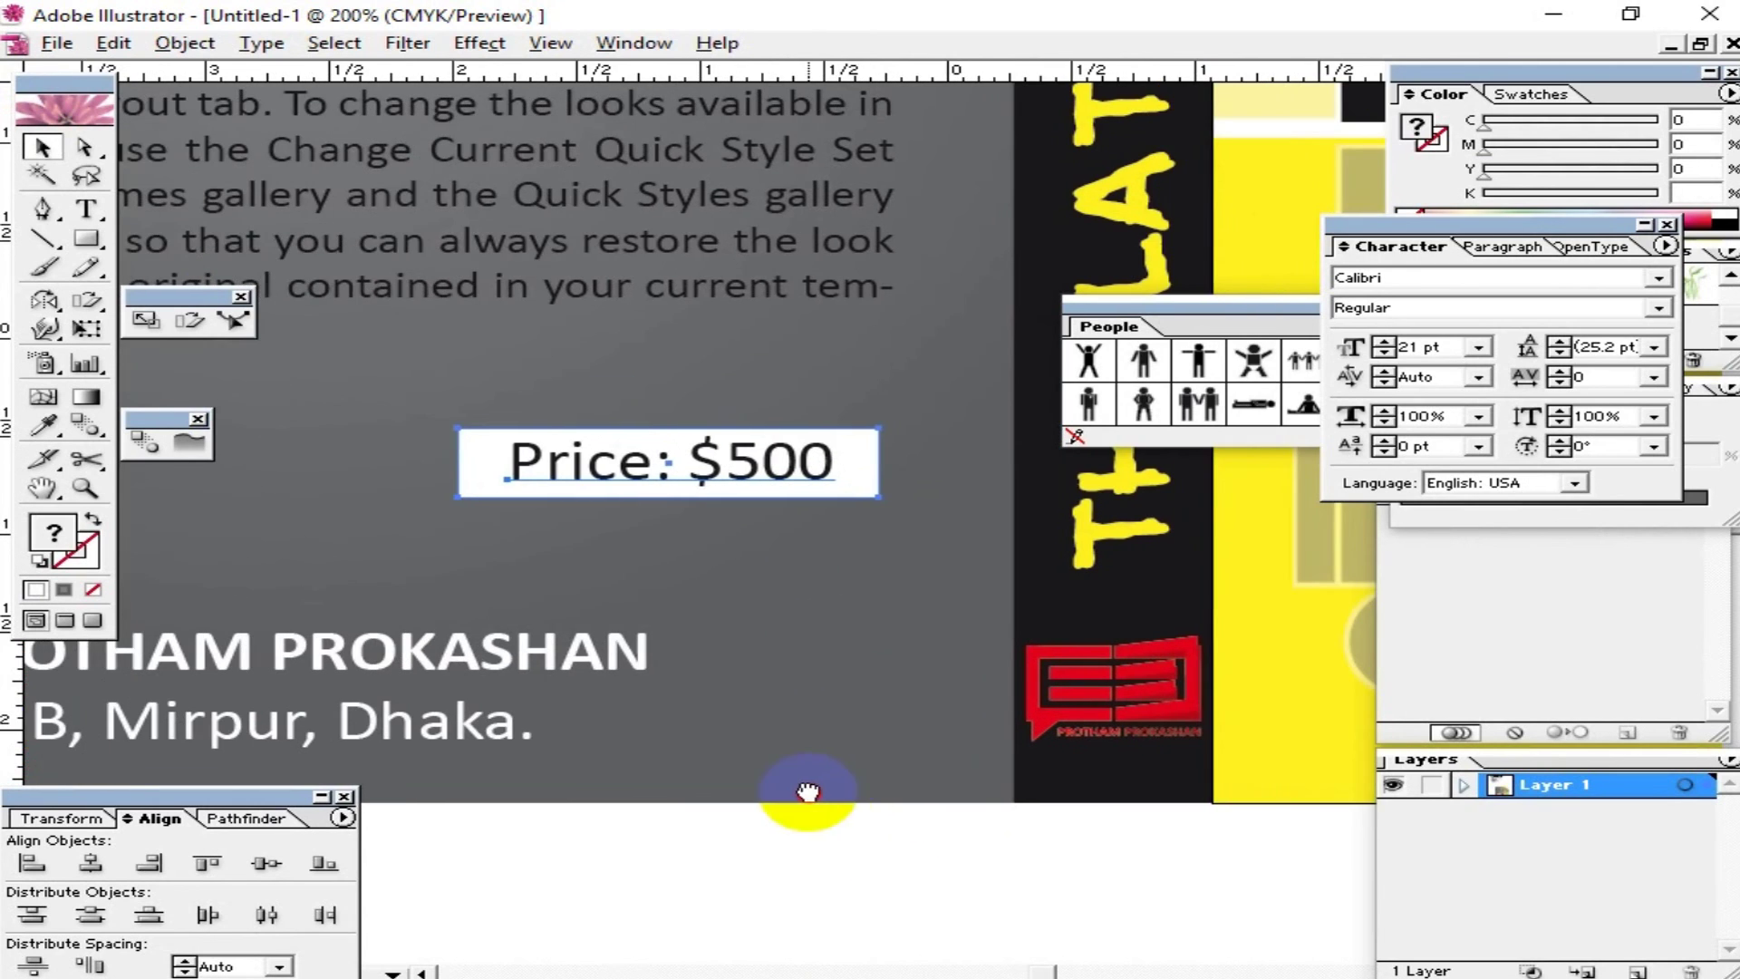
left_click(754, 895)
mouse_move(737, 797)
left_mouse_down()
mouse_move(775, 797)
mouse_move(924, 589)
left_mouse_up()
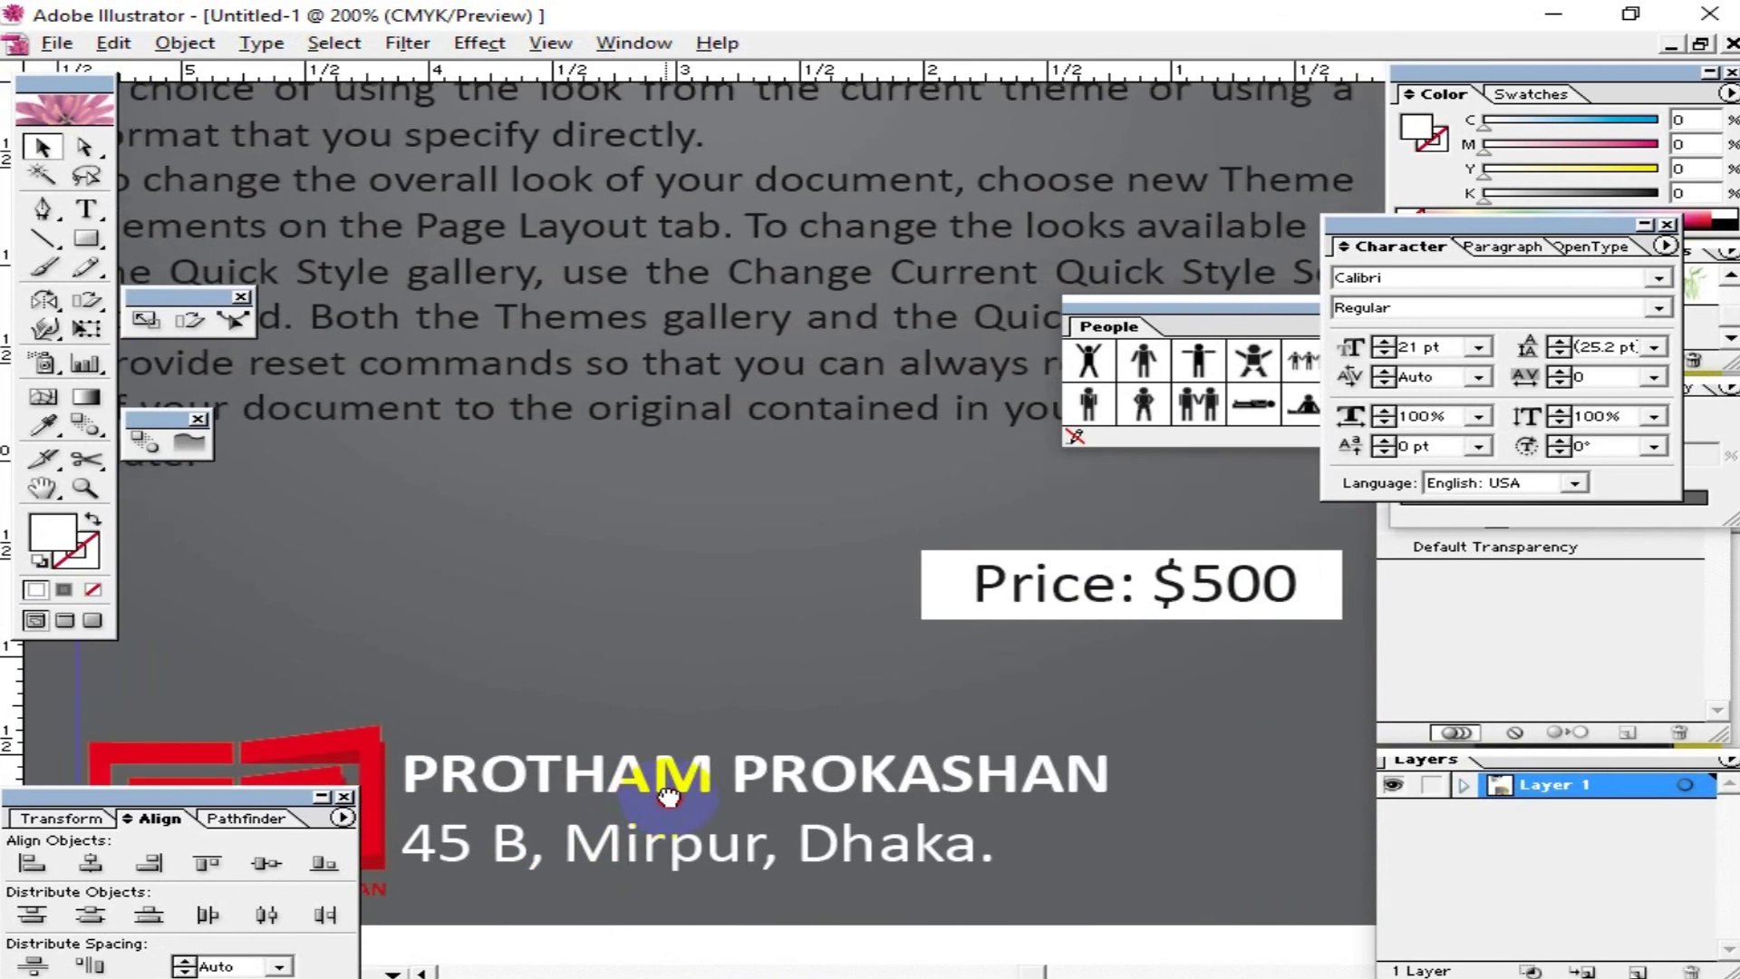
left_click(1029, 540)
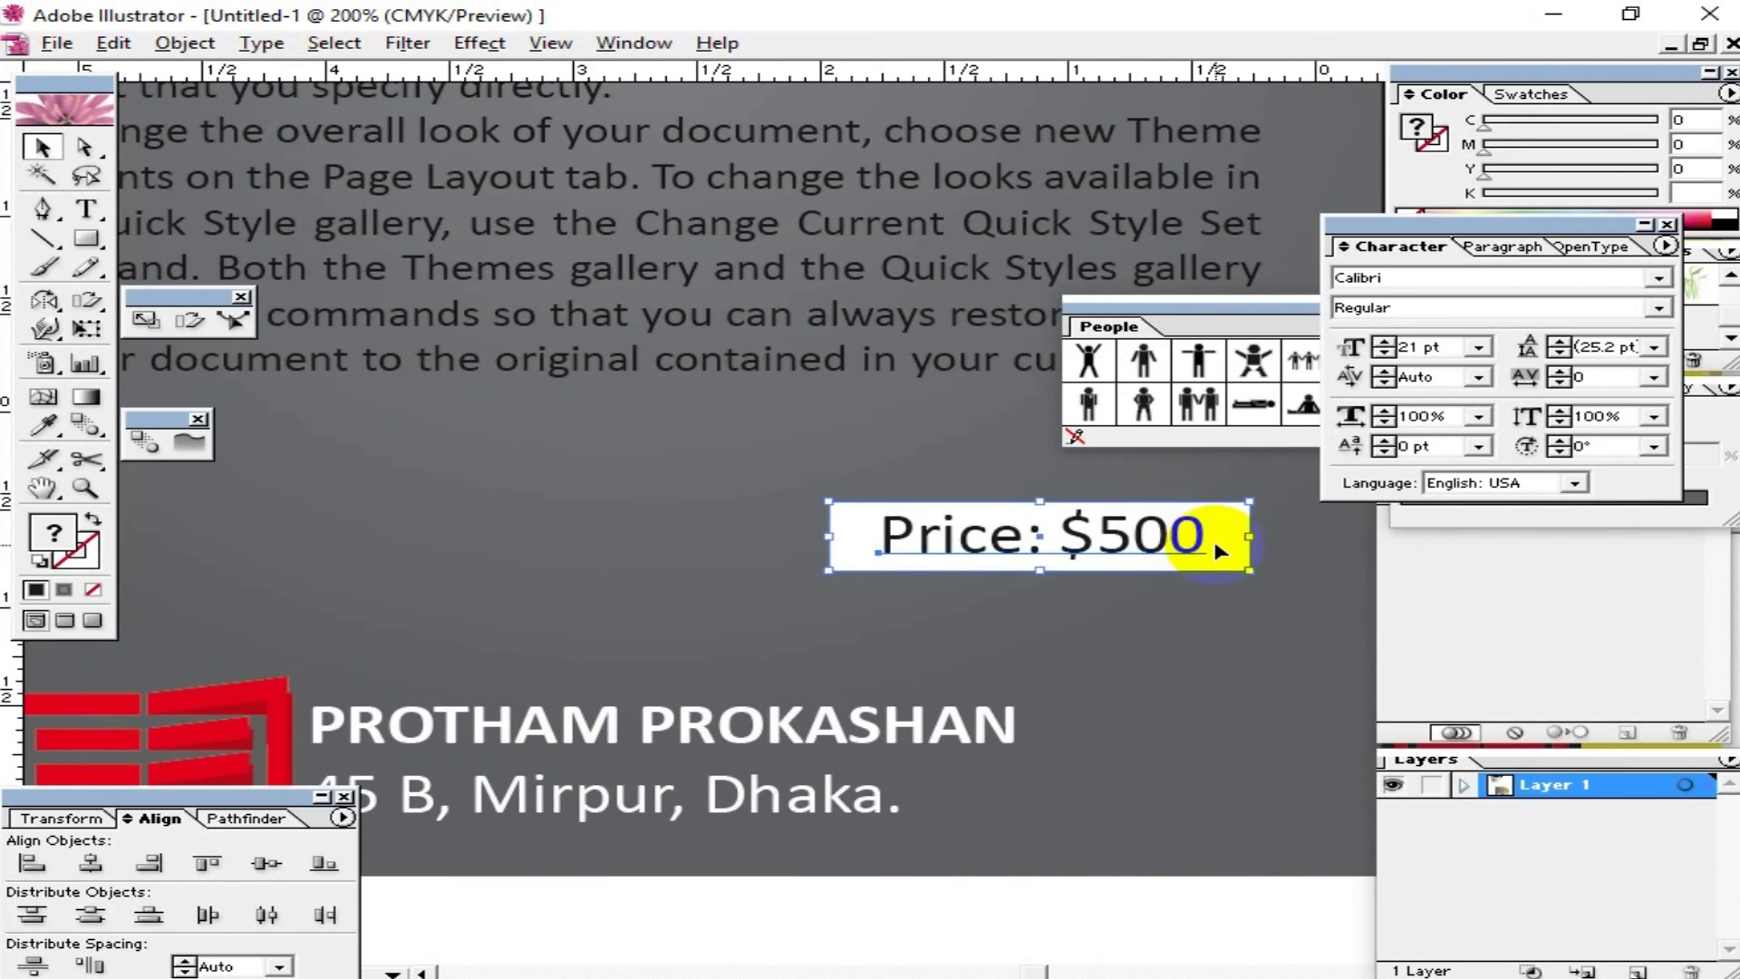
key("shift+Down")
key("shift+Down")
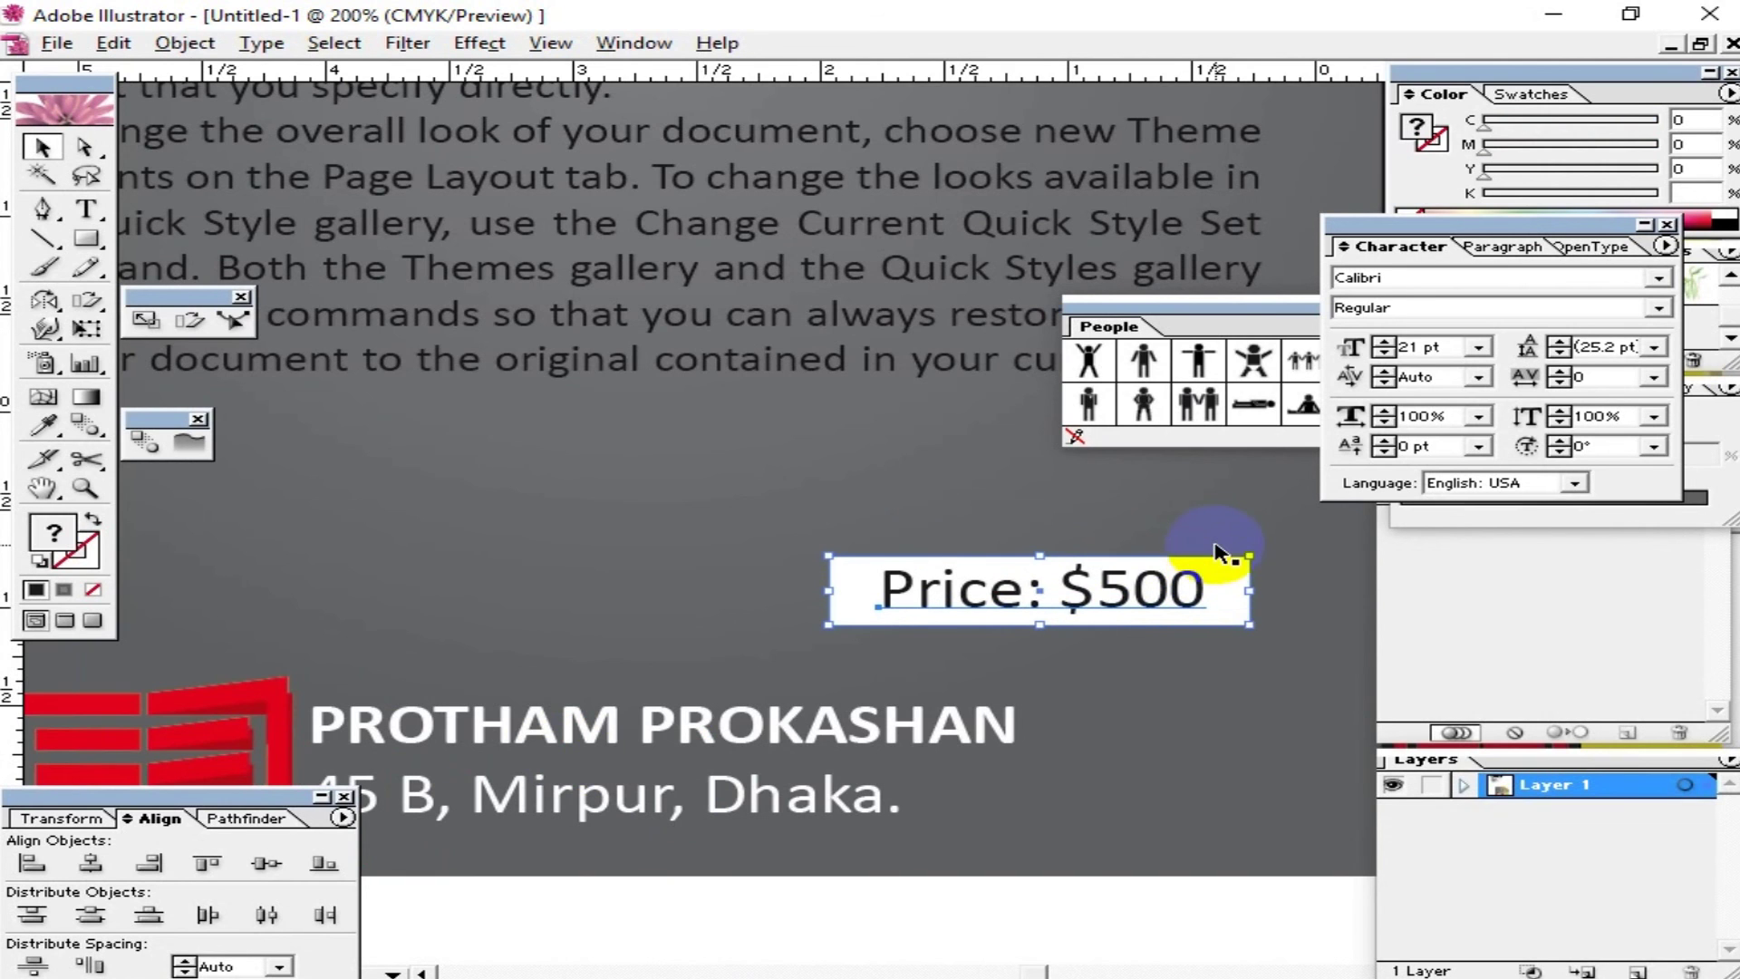
left_click(1128, 900)
Step: Zoom out and pan to view the whole finished cover in Book Cover.ai
key("ctrl+minus")
key("ctrl+minus")
key("ctrl+minus")
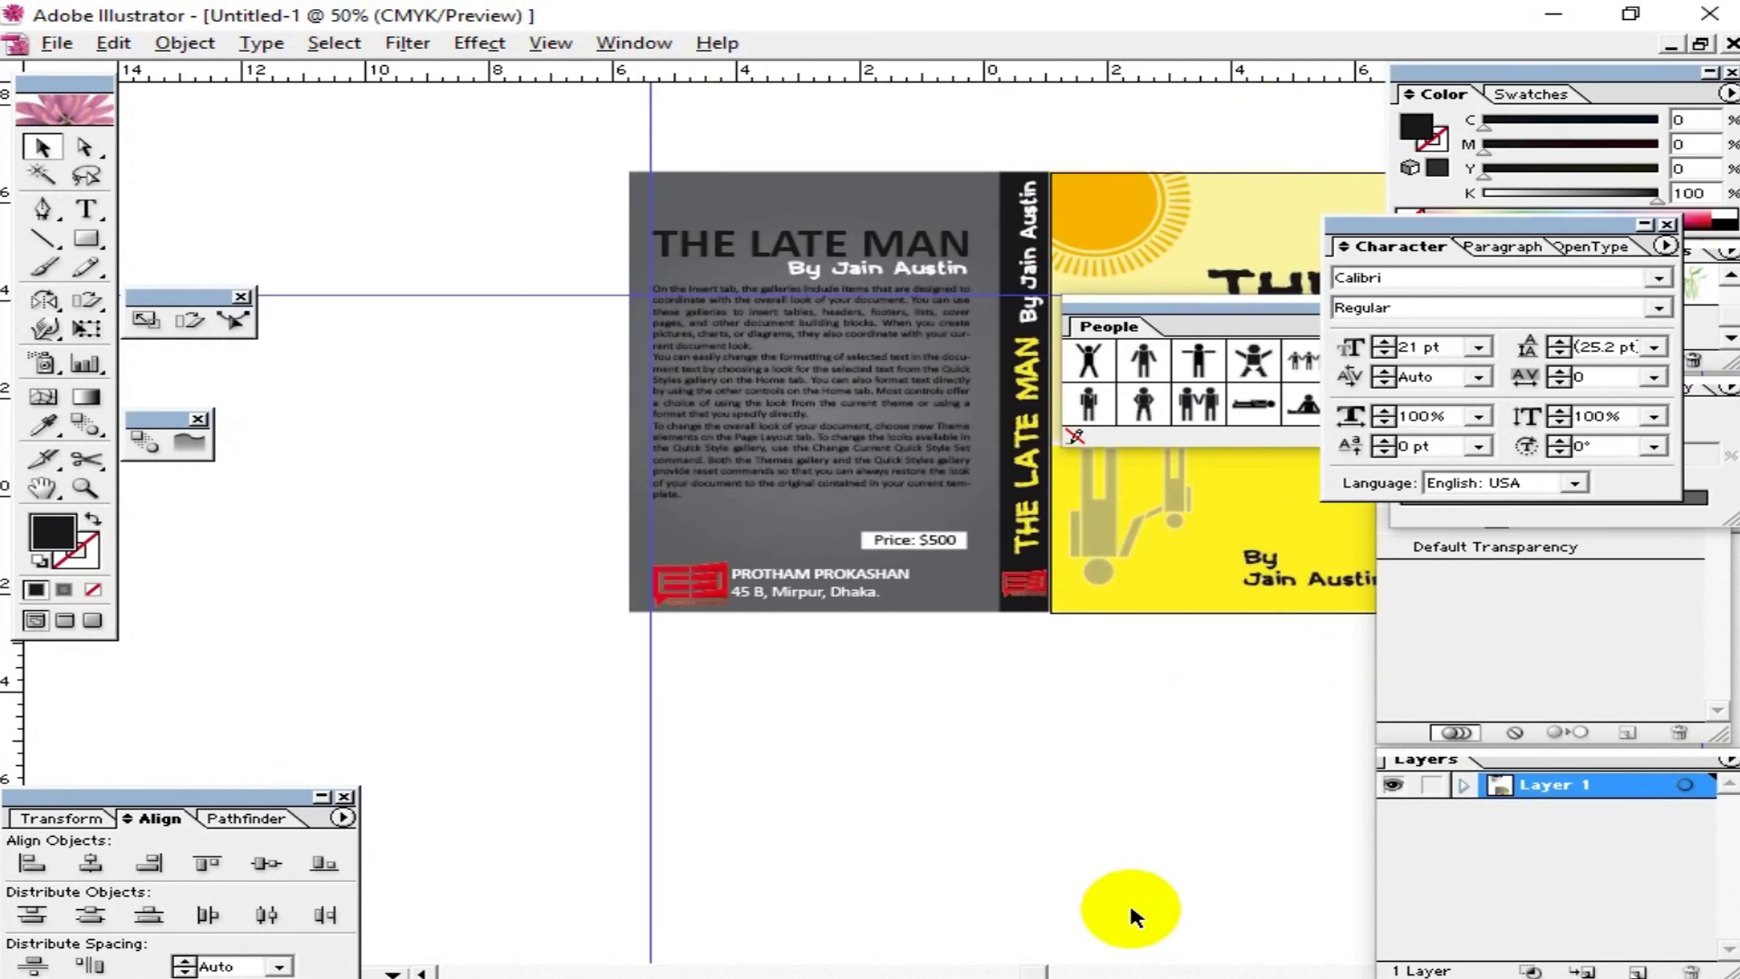
mouse_move(1128, 900)
left_mouse_down()
mouse_move(633, 777)
mouse_move(671, 776)
mouse_move(679, 729)
left_mouse_up()
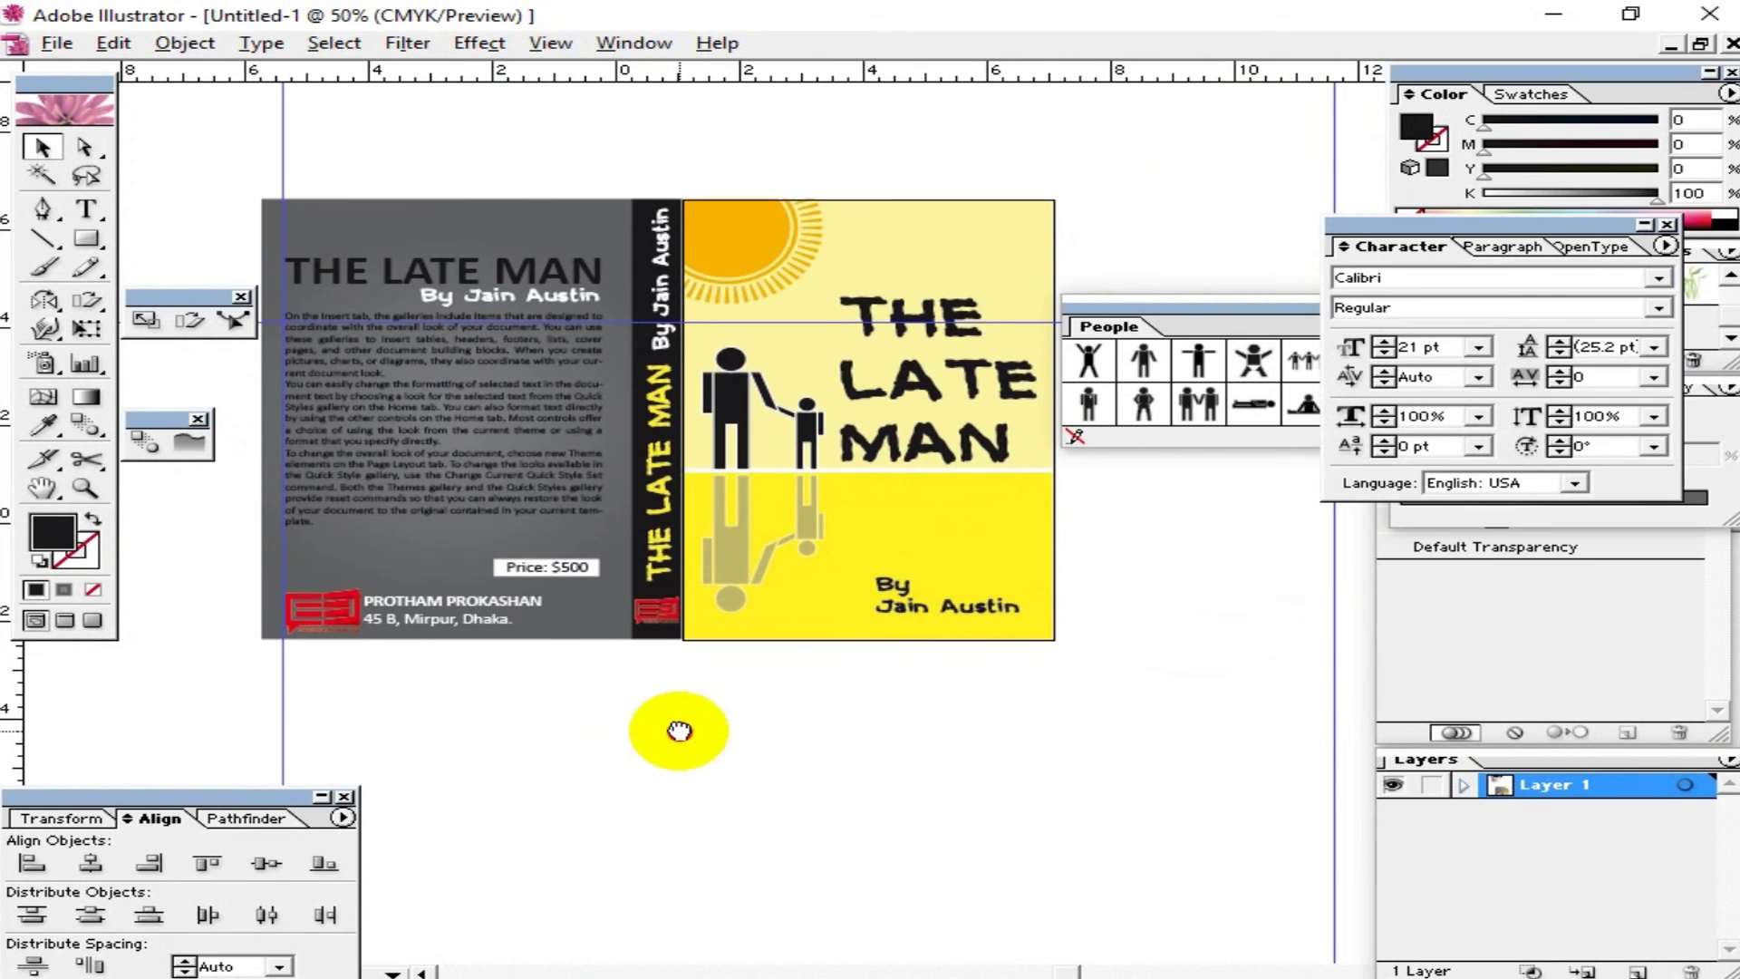
left_click_drag(1255, 306, 1305, 194)
mouse_move(977, 605)
left_mouse_down()
mouse_move(1138, 639)
mouse_move(988, 634)
left_mouse_up()
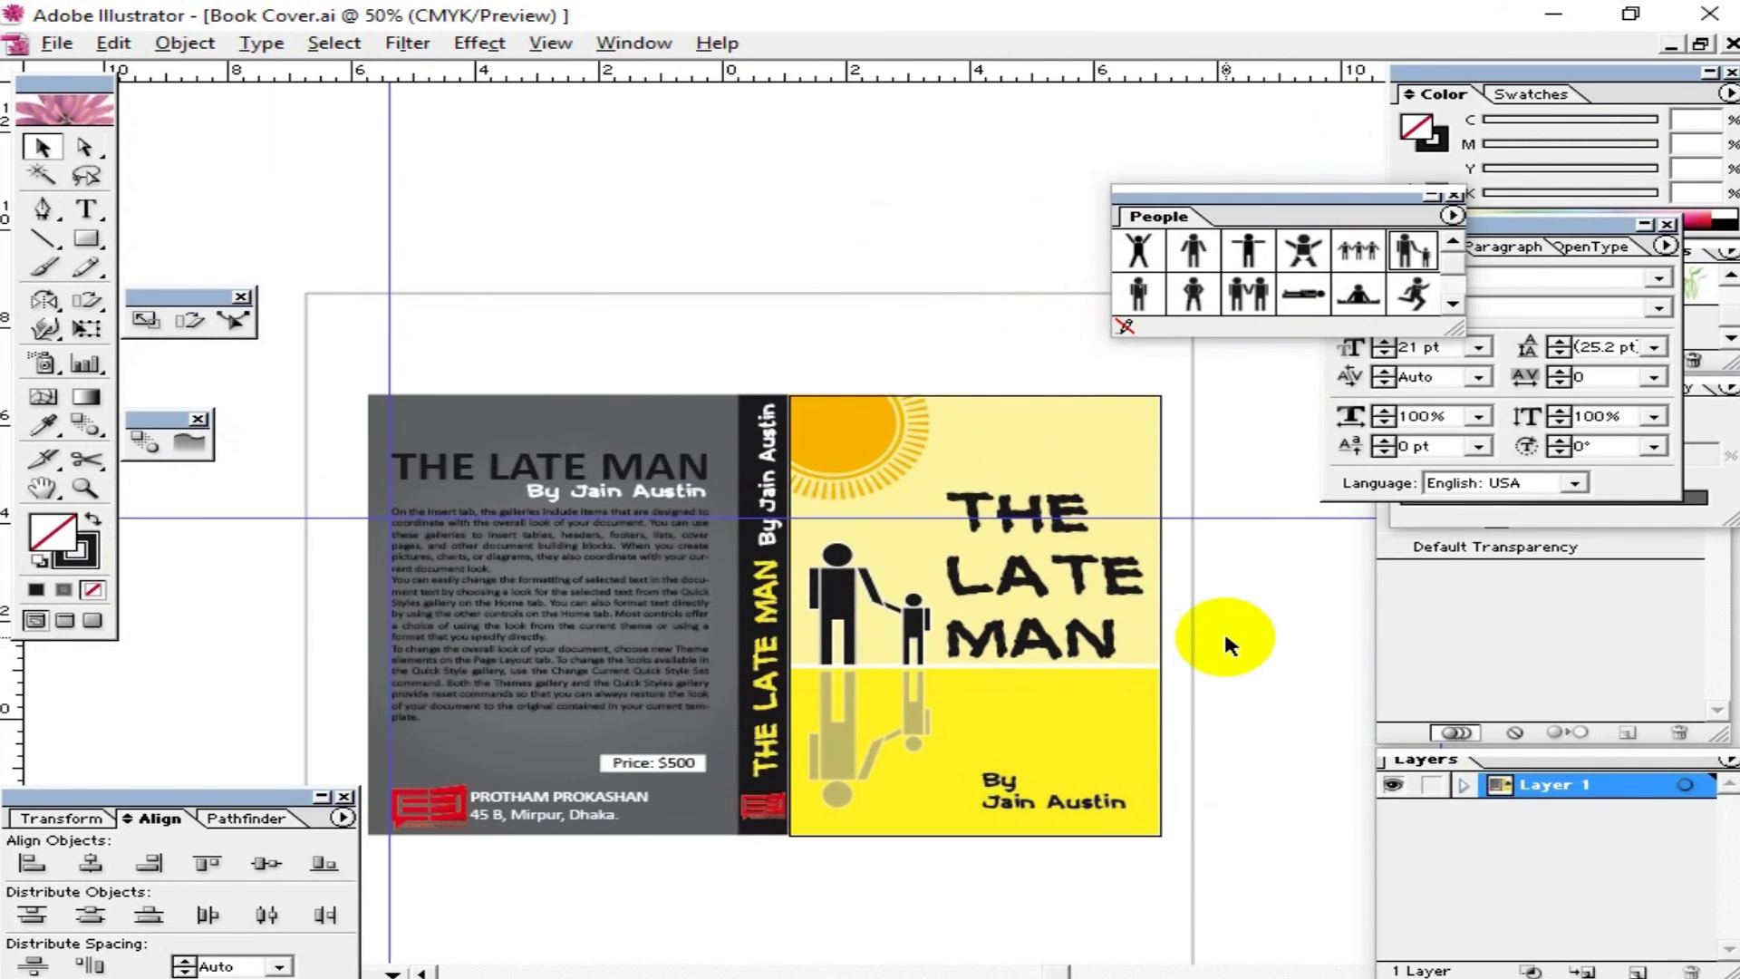
mouse_move(1223, 629)
left_mouse_down()
mouse_move(1166, 622)
mouse_move(1175, 578)
mouse_move(1149, 641)
mouse_move(1157, 610)
left_mouse_up()
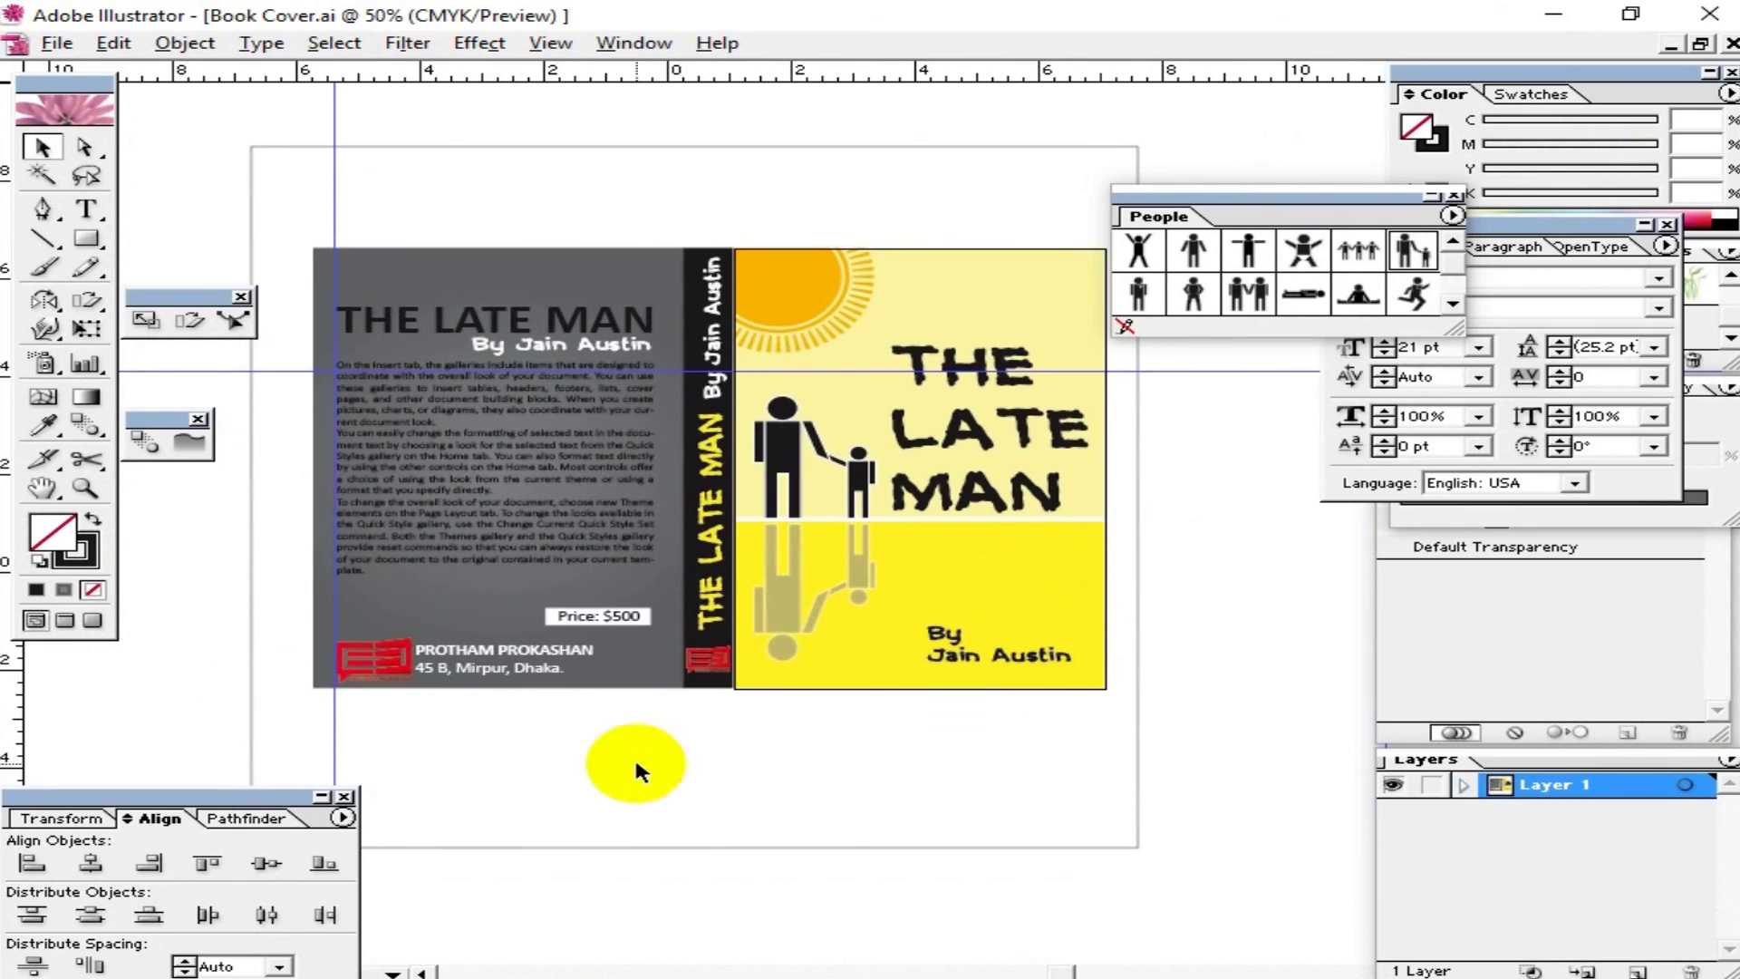